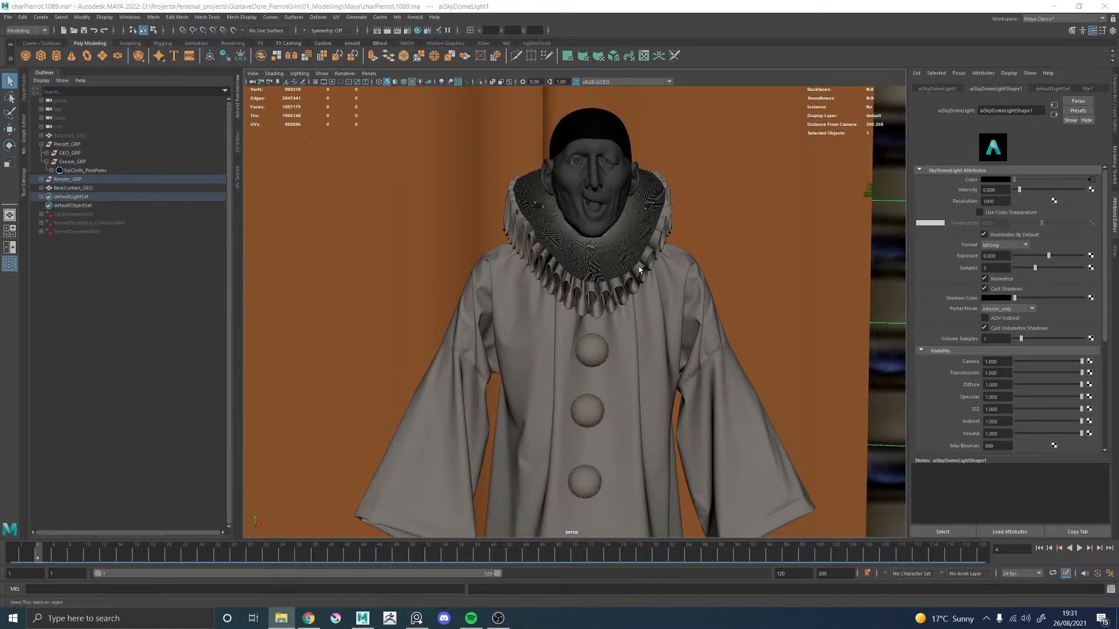
Step: Examine the Pierrot costume from several angles and inspect the fur on the chest pompoms up close
alt+drag(661, 291, 540, 211)
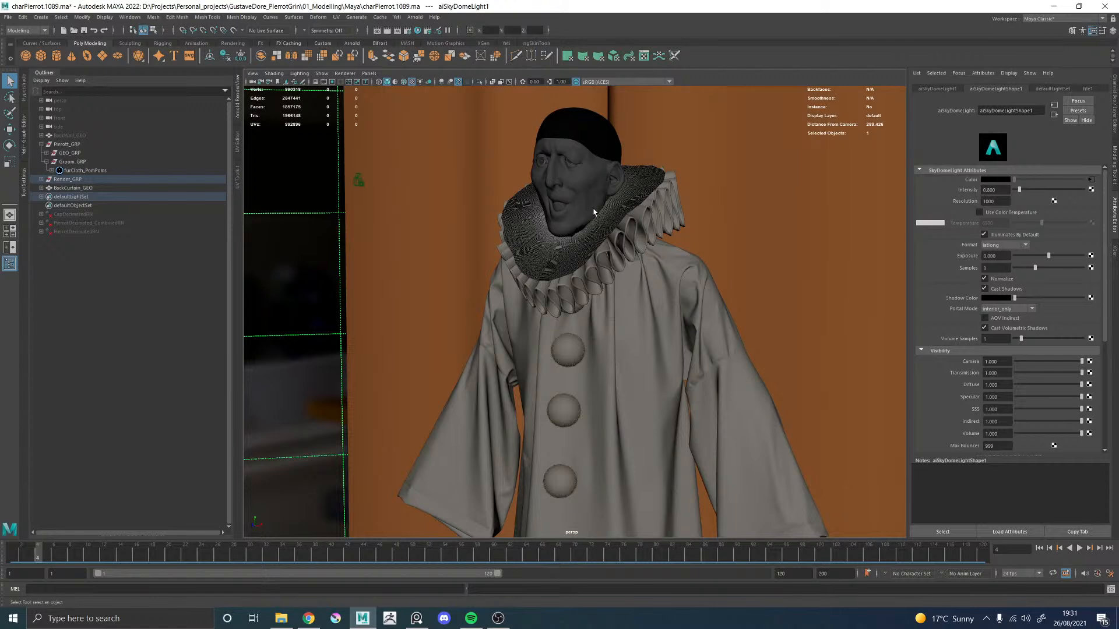
alt+middle_drag(593, 212, 573, 238)
scroll(583, 241, down, 4)
alt+drag(584, 241, 652, 224)
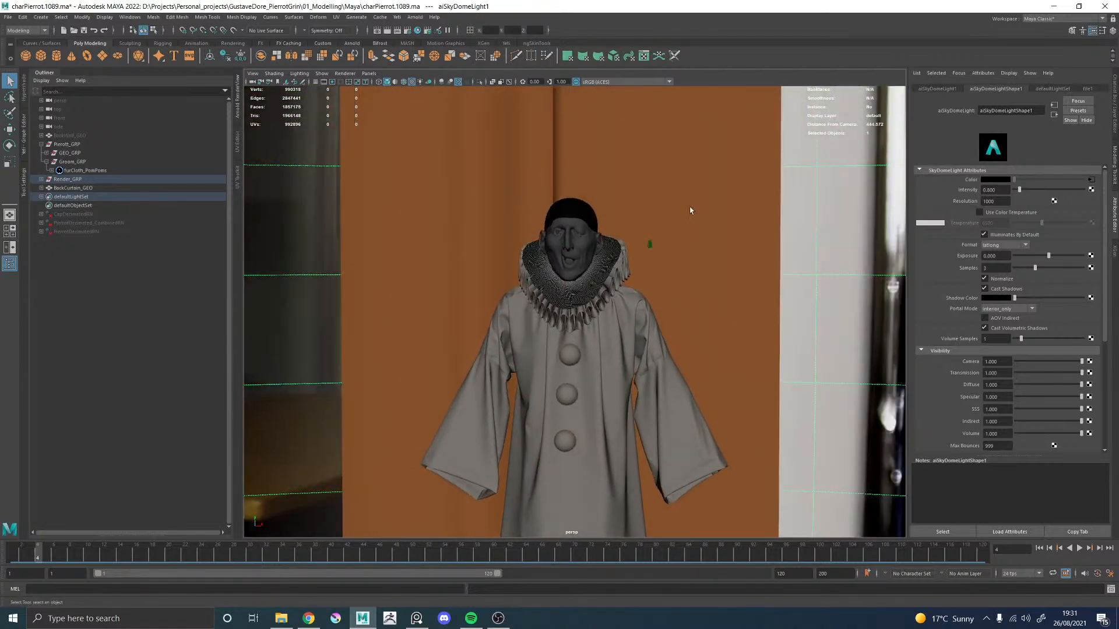
alt+right_drag(505, 337, 688, 490)
alt+middle_drag(577, 450, 612, 285)
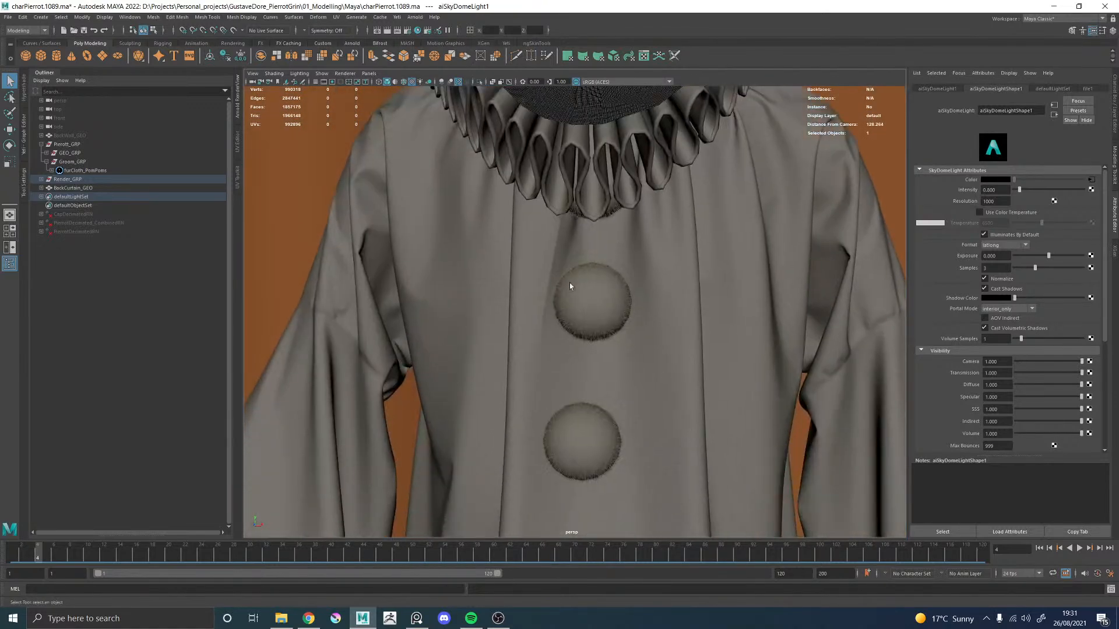
alt+right_drag(577, 296, 859, 340)
alt+drag(563, 260, 570, 317)
alt+middle_drag(618, 251, 582, 258)
alt+right_drag(679, 307, 584, 313)
alt+drag(585, 313, 715, 327)
alt+middle_drag(715, 327, 579, 321)
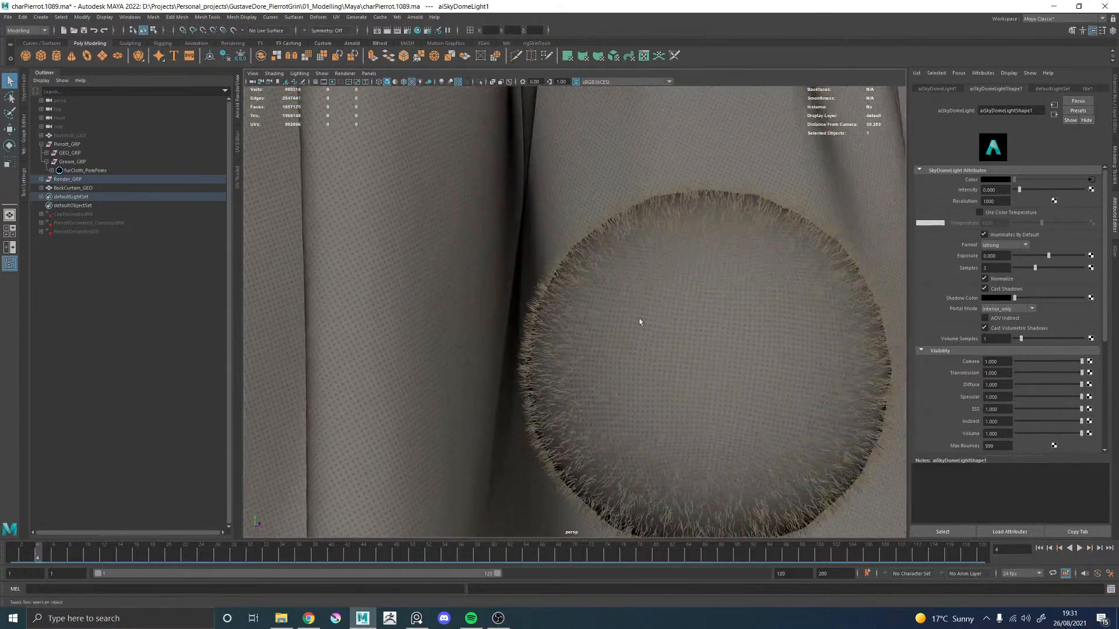
Step: Inspect the ruffle drape mesh around the neck in wireframe and smooth preview, restoring the textured, unsmoothed display
alt+right_drag(767, 332, 614, 195)
alt+middle_drag(614, 196, 641, 499)
alt+drag(619, 407, 427, 374)
alt+middle_drag(427, 375, 614, 345)
alt+right_drag(525, 327, 707, 383)
alt+drag(707, 382, 654, 340)
click(545, 338)
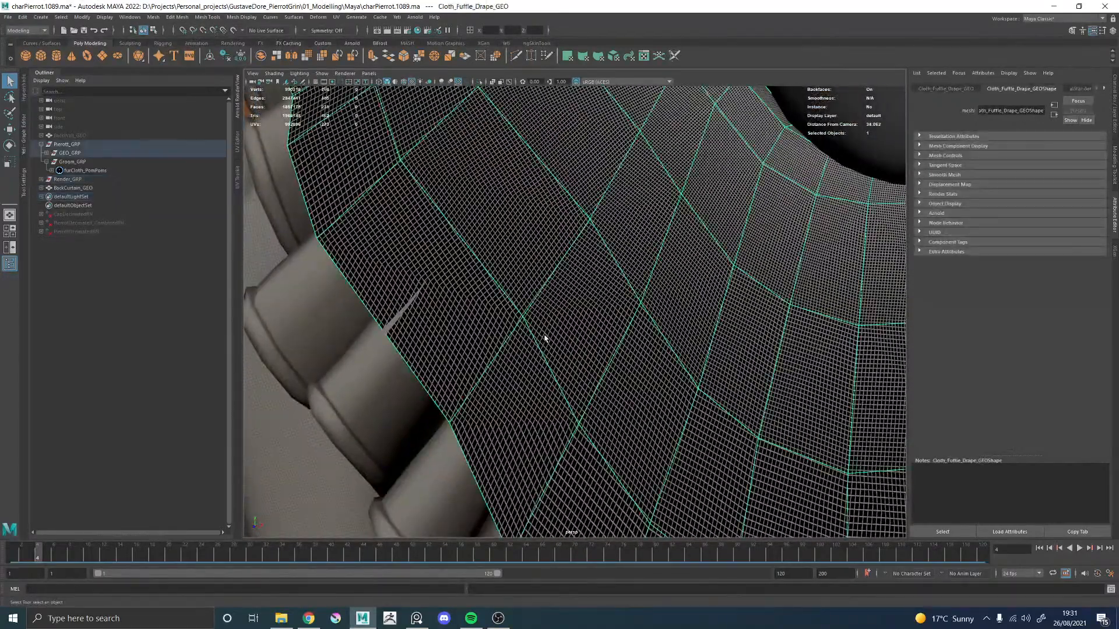
key(4)
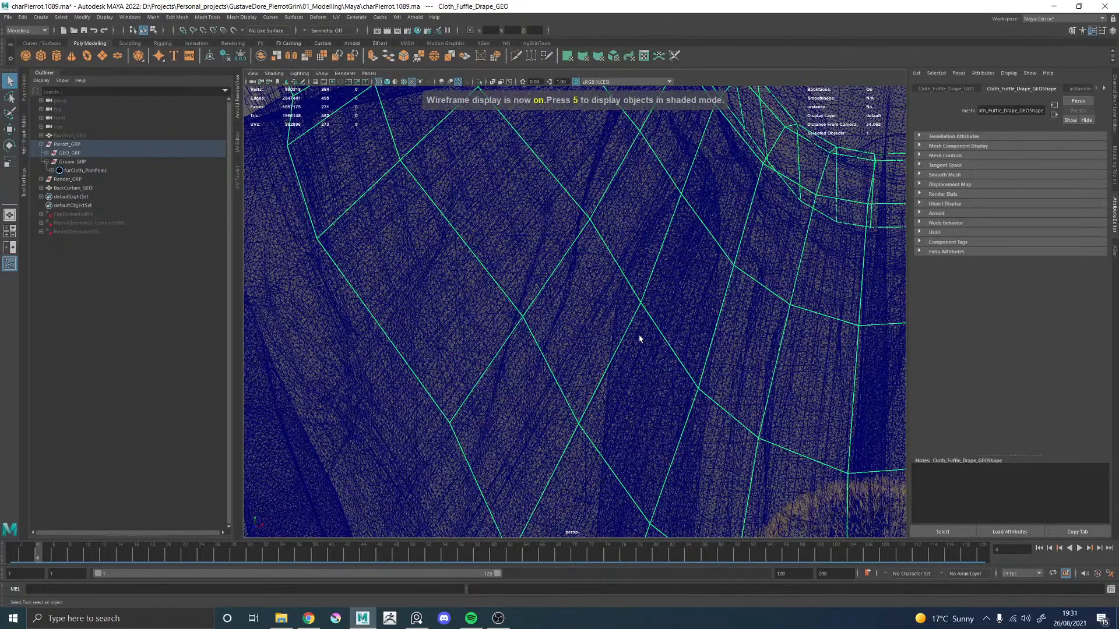
key(6)
key(3)
alt+right_drag(655, 342, 586, 332)
key(1)
alt+right_drag(677, 333, 484, 315)
Step: Examine the character's head and collar from the front and side, selecting the hairnet mesh on the head
click(359, 225)
alt+drag(460, 303, 613, 281)
alt+right_drag(613, 282, 538, 305)
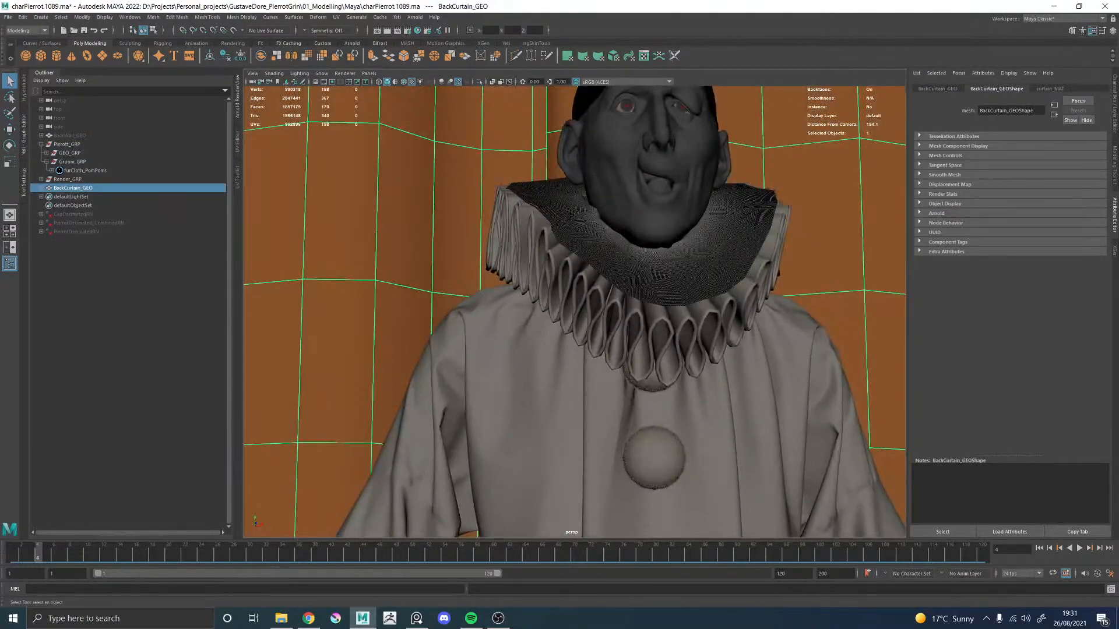
alt+drag(668, 209, 601, 315)
alt+right_drag(601, 315, 654, 299)
alt+drag(654, 300, 582, 178)
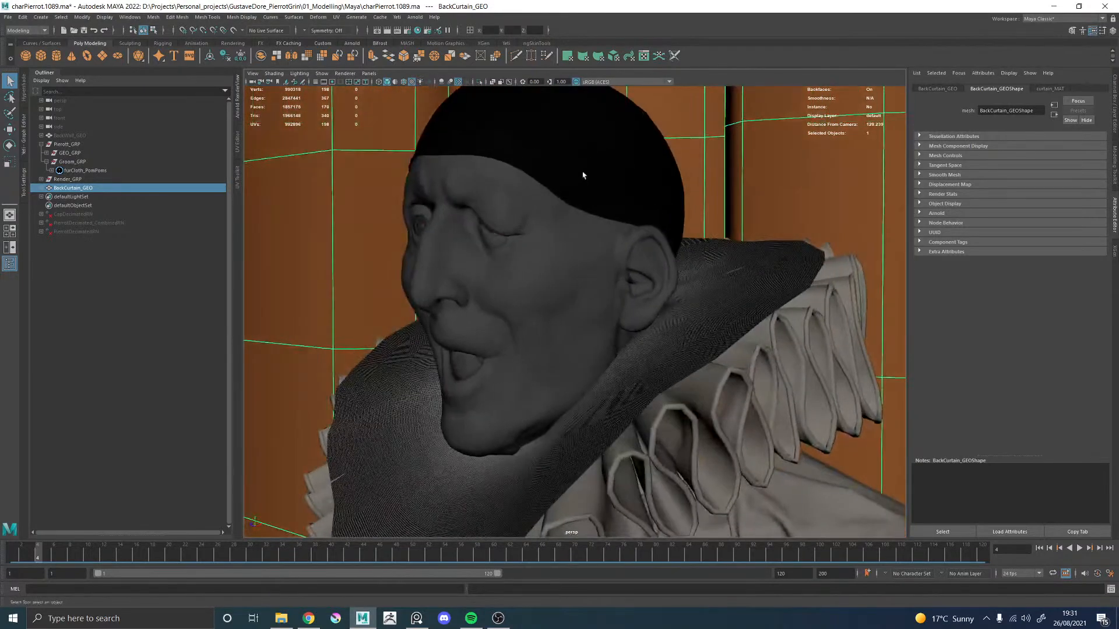
click(582, 177)
alt+drag(621, 268, 578, 222)
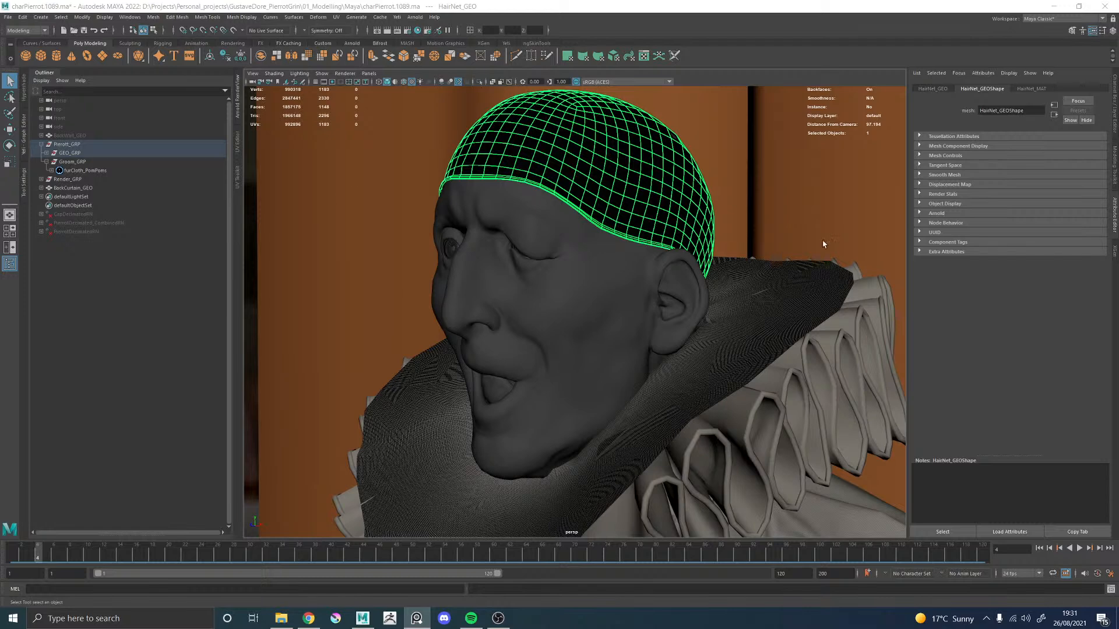
Step: Bring the reference board over the viewport and study the Pierrot painting's face, ruff and pompom, plus the surrounding references
right_drag(1118, 220, 707, 226)
scroll(499, 345, up, 8)
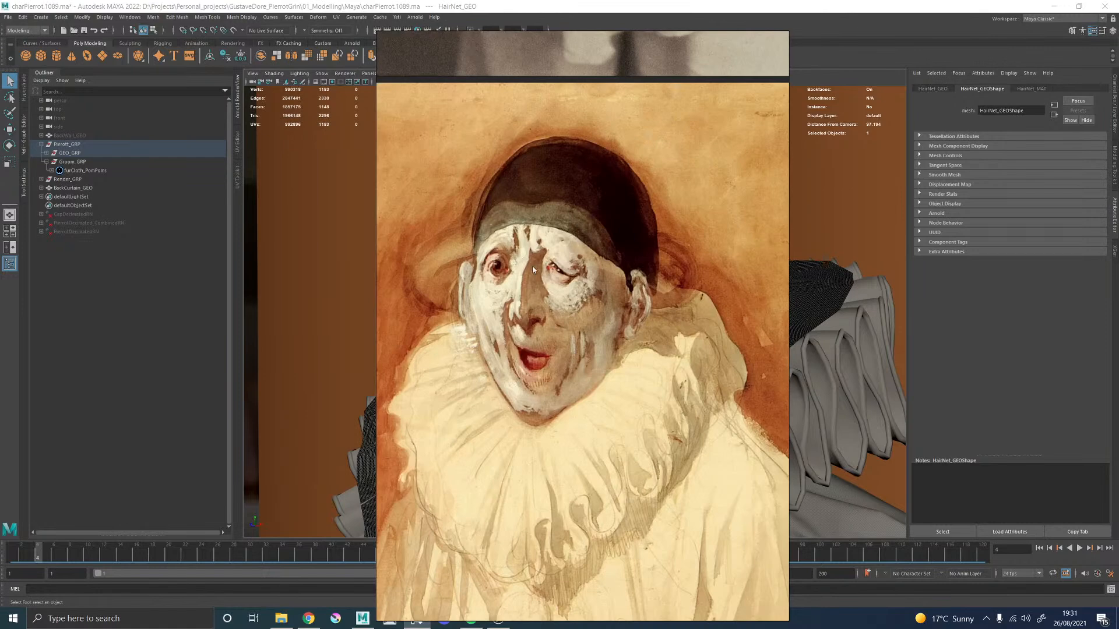
middle_drag(522, 384, 531, 157)
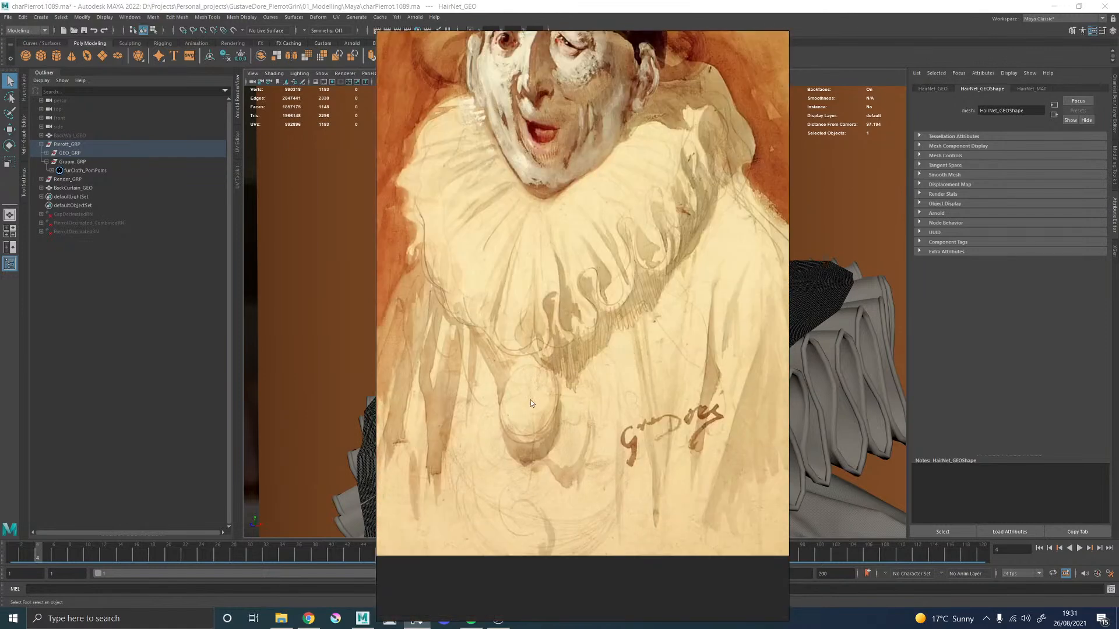
scroll(557, 348, down, 4)
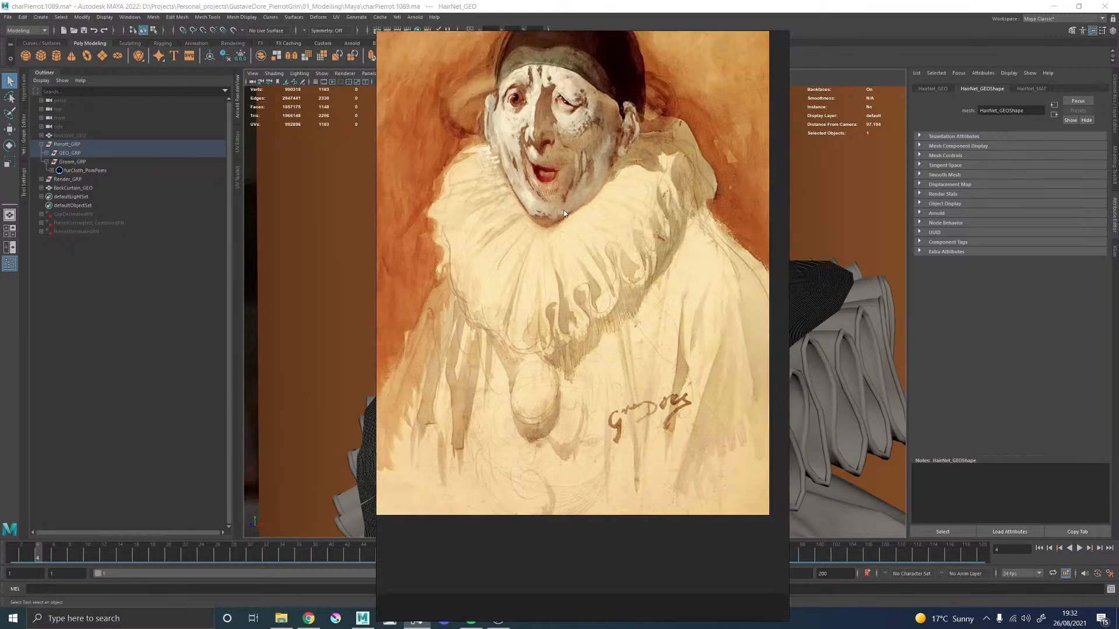
scroll(530, 288, down, 5)
middle_drag(521, 274, 747, 426)
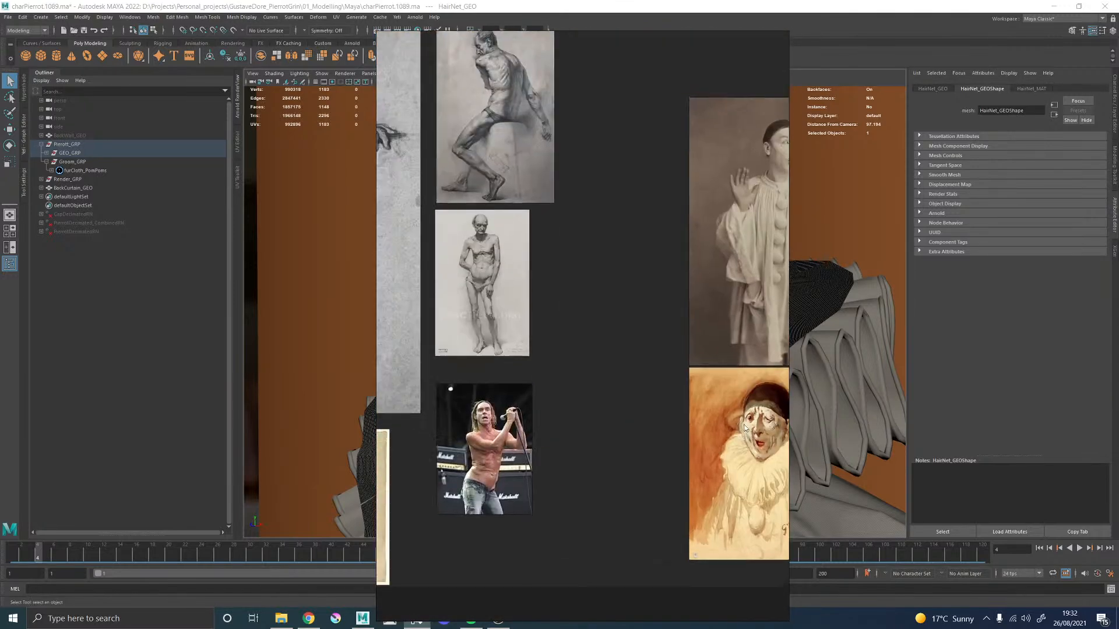
middle_drag(678, 329, 484, 291)
scroll(556, 398, up, 7)
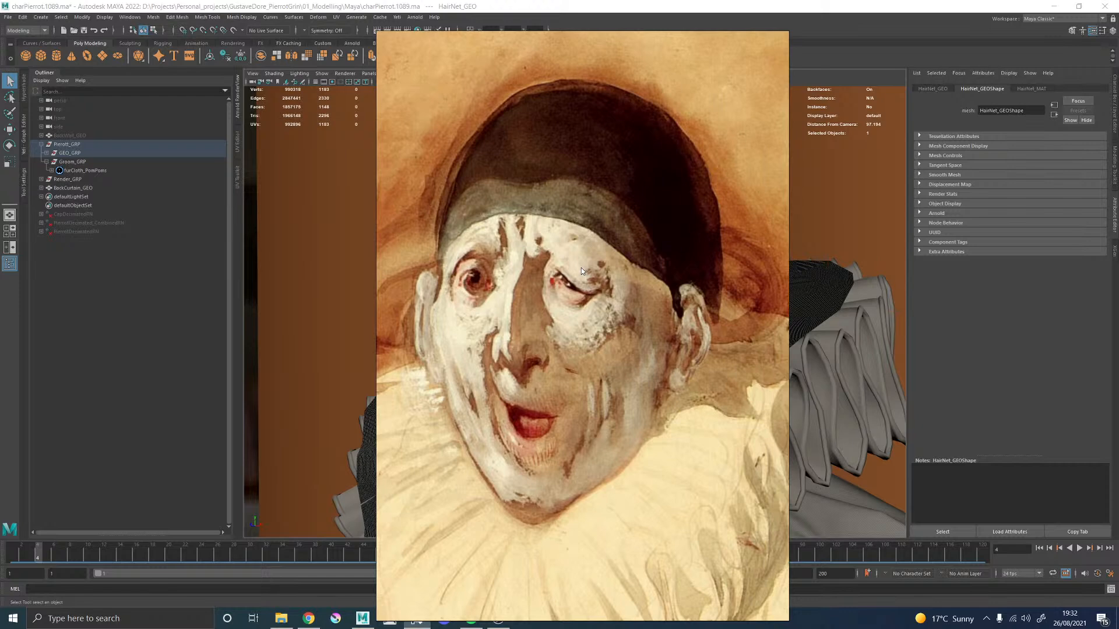
scroll(630, 268, down, 2)
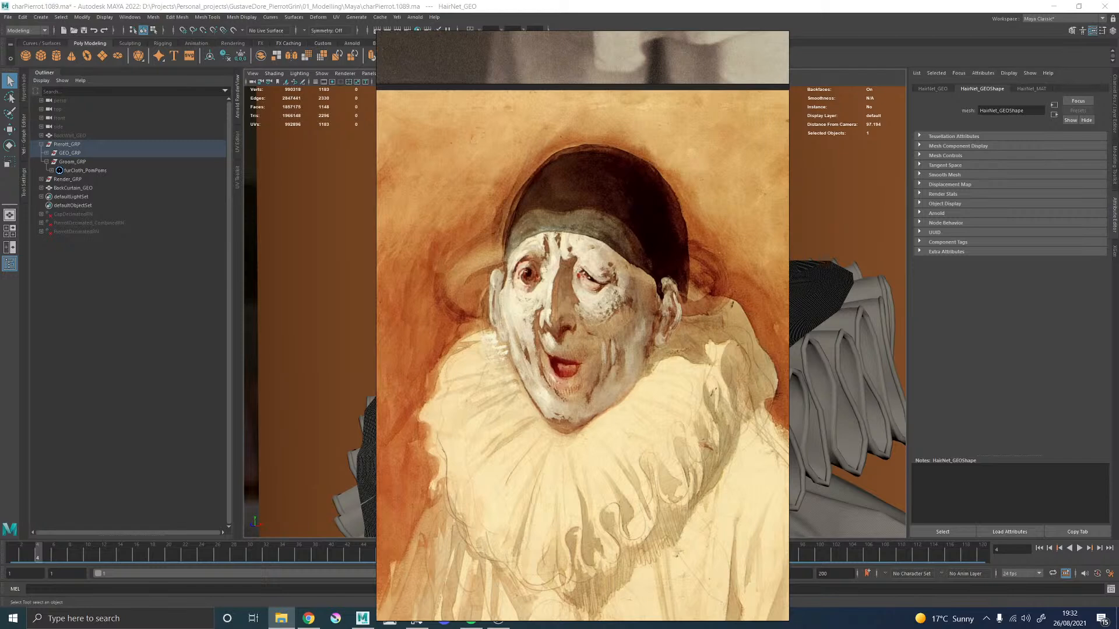
Step: Move the reference board aside, compare the renders charPierrot_019.jpg to charPierrot_021.jpg in Photos, and close the image viewer
right_drag(532, 189, 1107, 227)
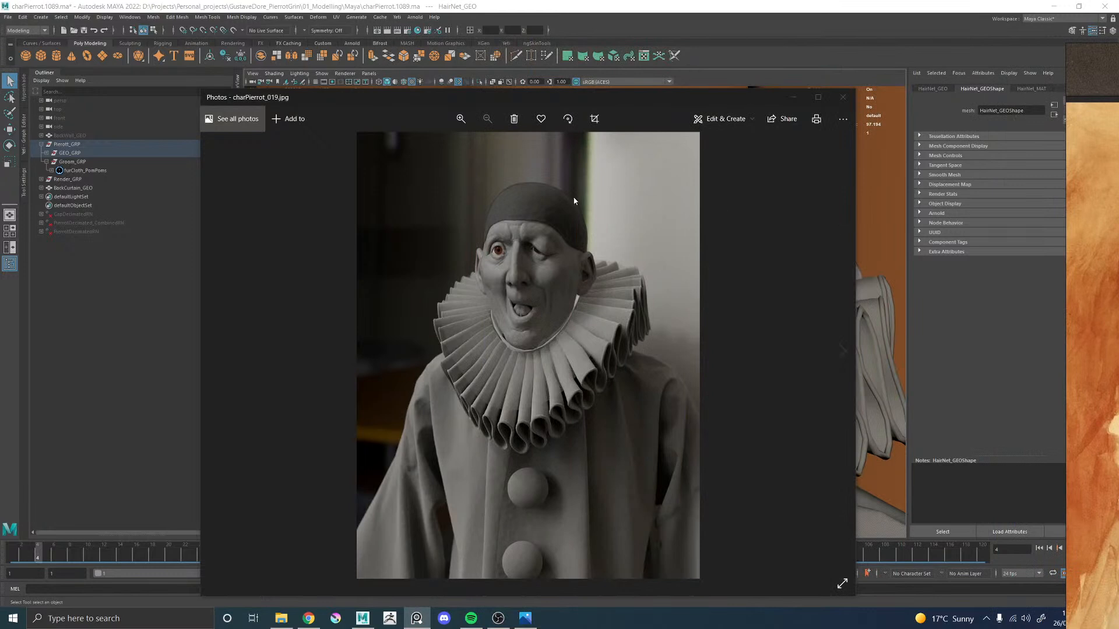
drag(568, 98, 382, 69)
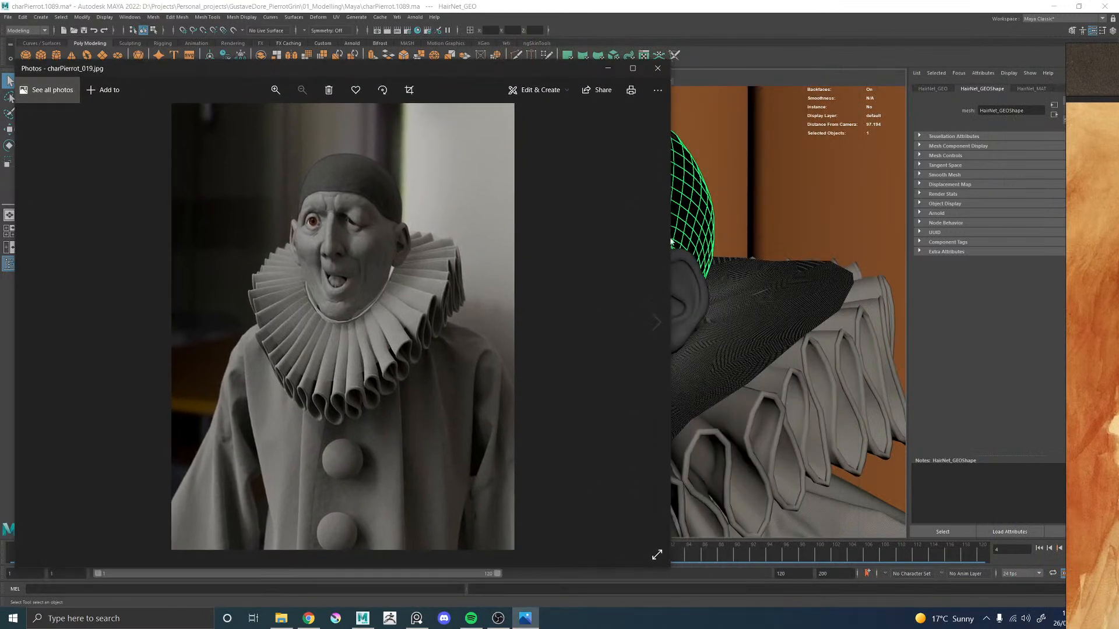
click(656, 321)
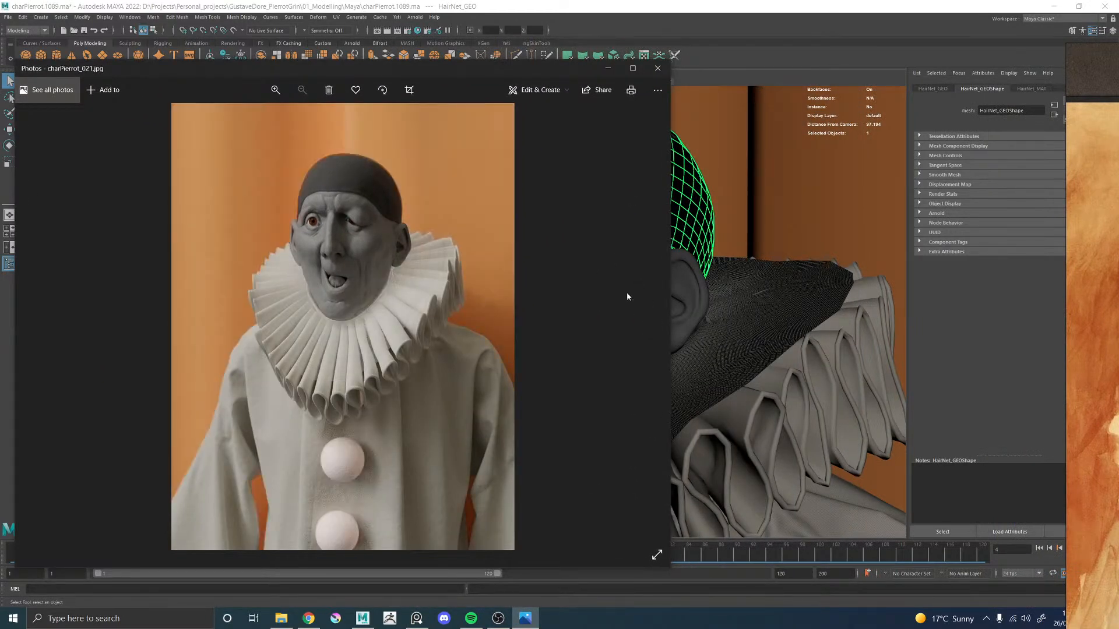
click(29, 321)
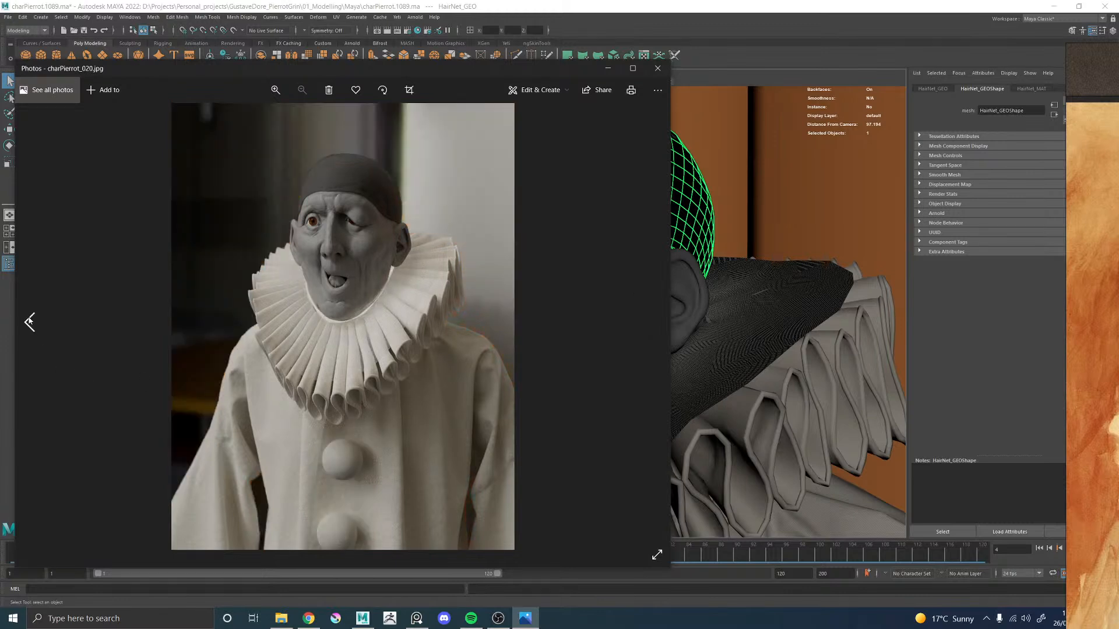
click(29, 321)
click(657, 329)
click(655, 325)
click(29, 321)
click(29, 321)
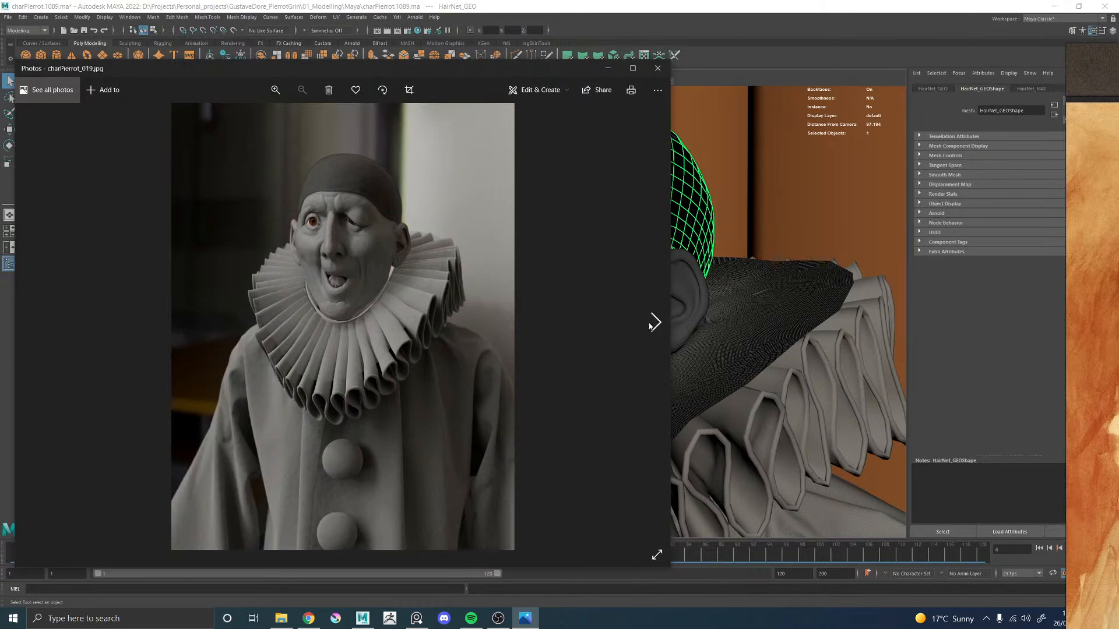
click(653, 324)
click(655, 319)
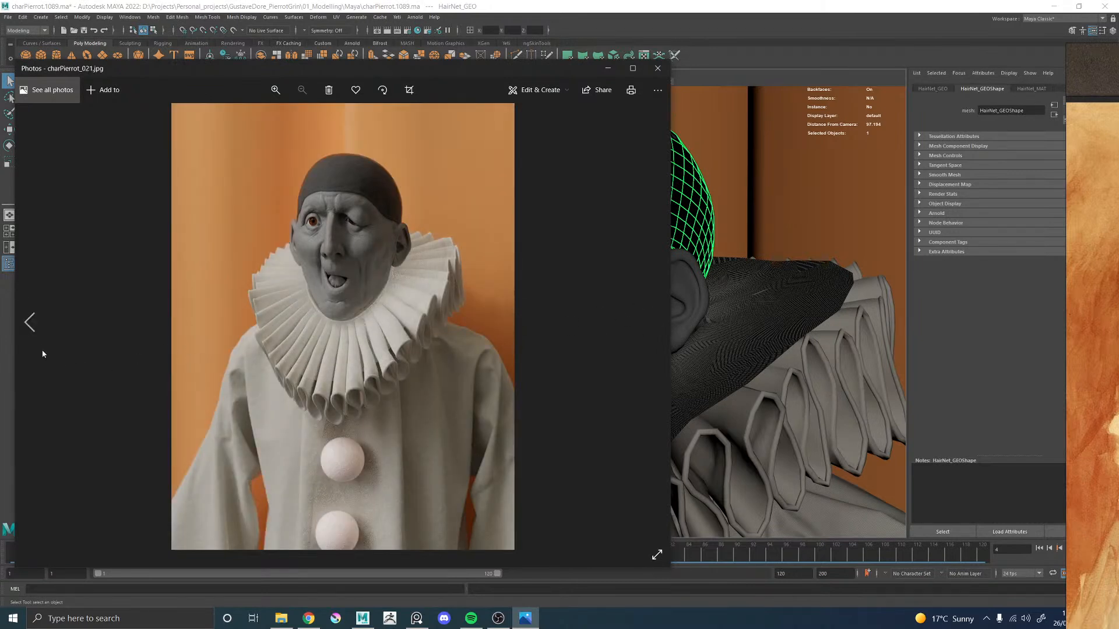
click(29, 322)
click(29, 322)
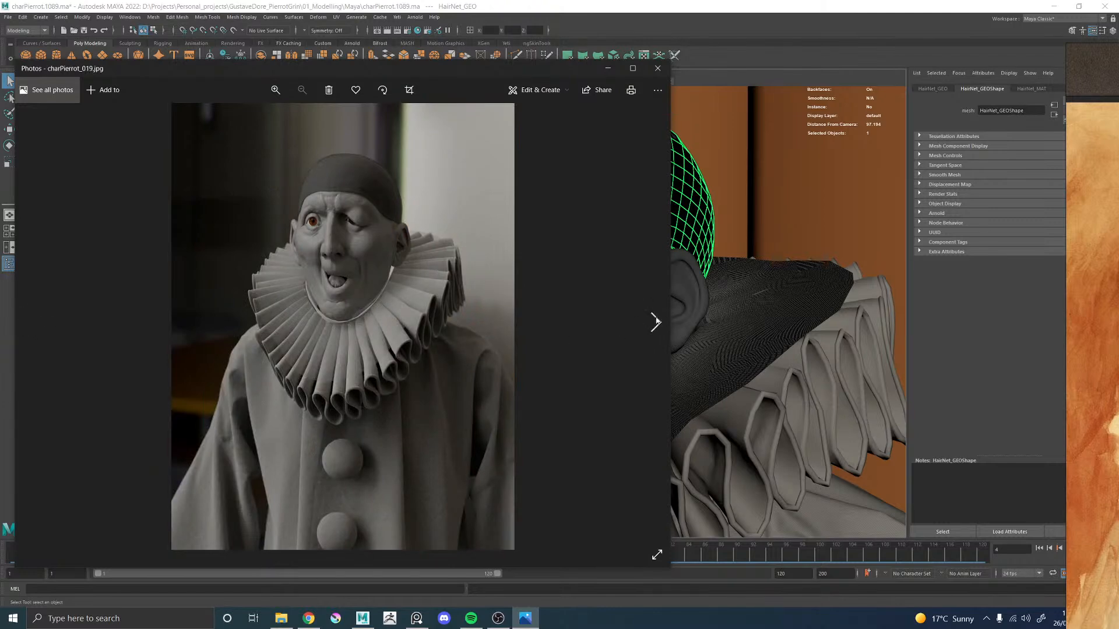
click(656, 320)
click(656, 320)
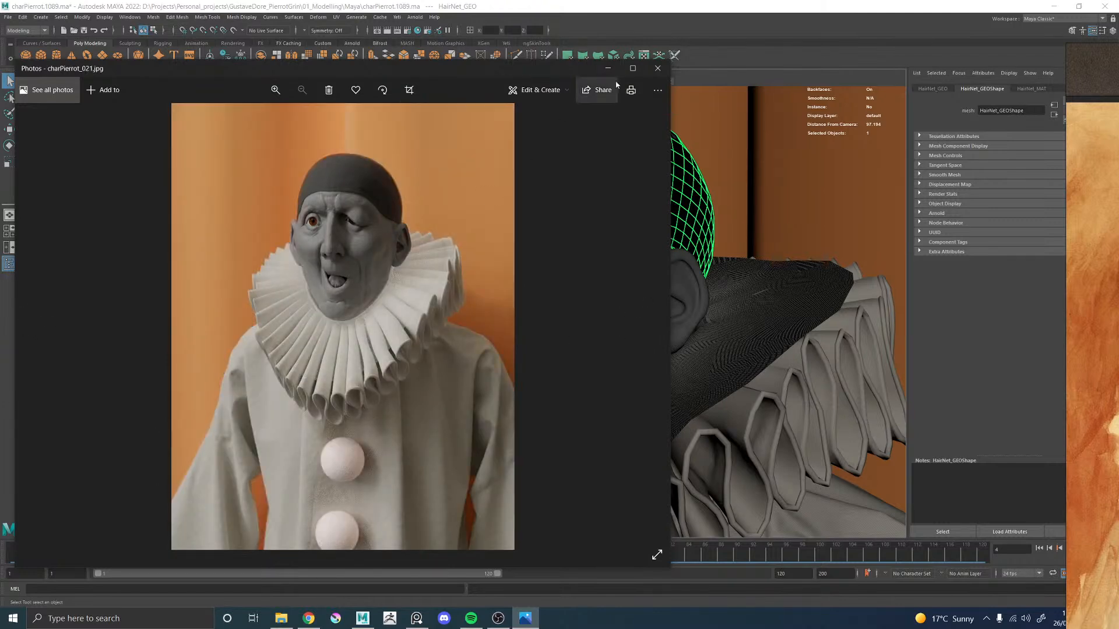
click(658, 68)
Step: Place the reference board beside the character's head and examine the white pleated ruff photo up close
right_drag(1118, 204, 861, 192)
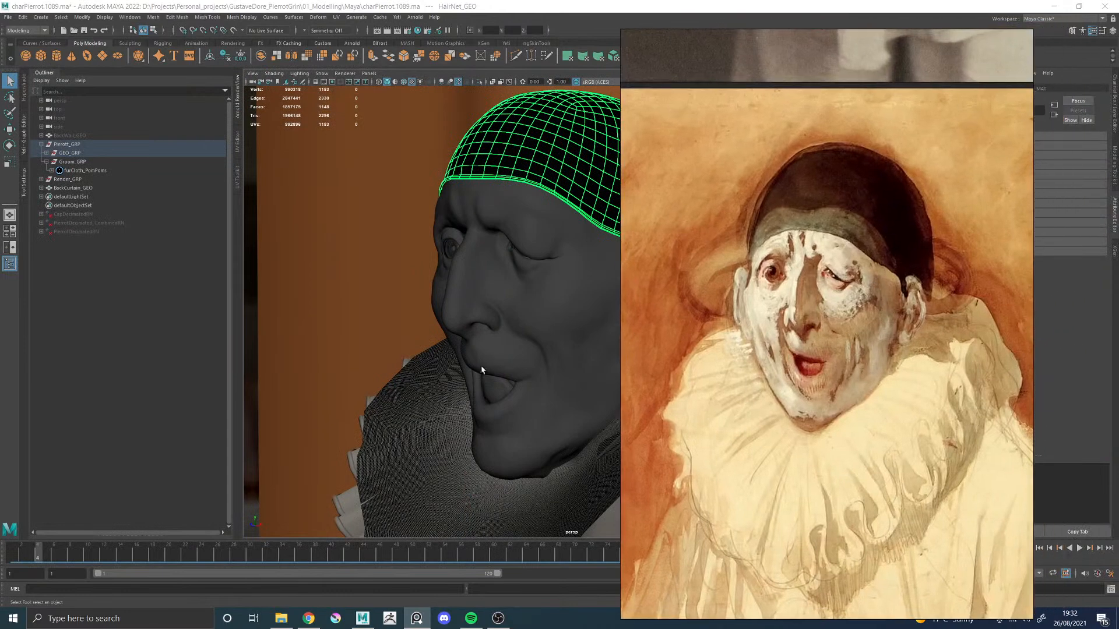
scroll(748, 357, down, 10)
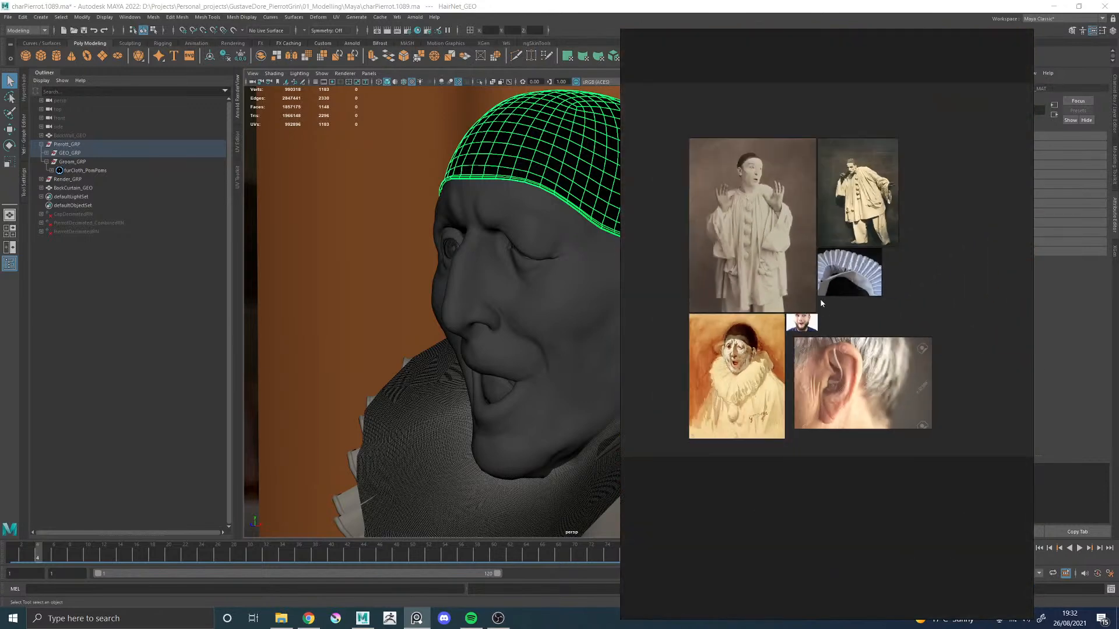
scroll(814, 327, up, 2)
scroll(828, 282, up, 5)
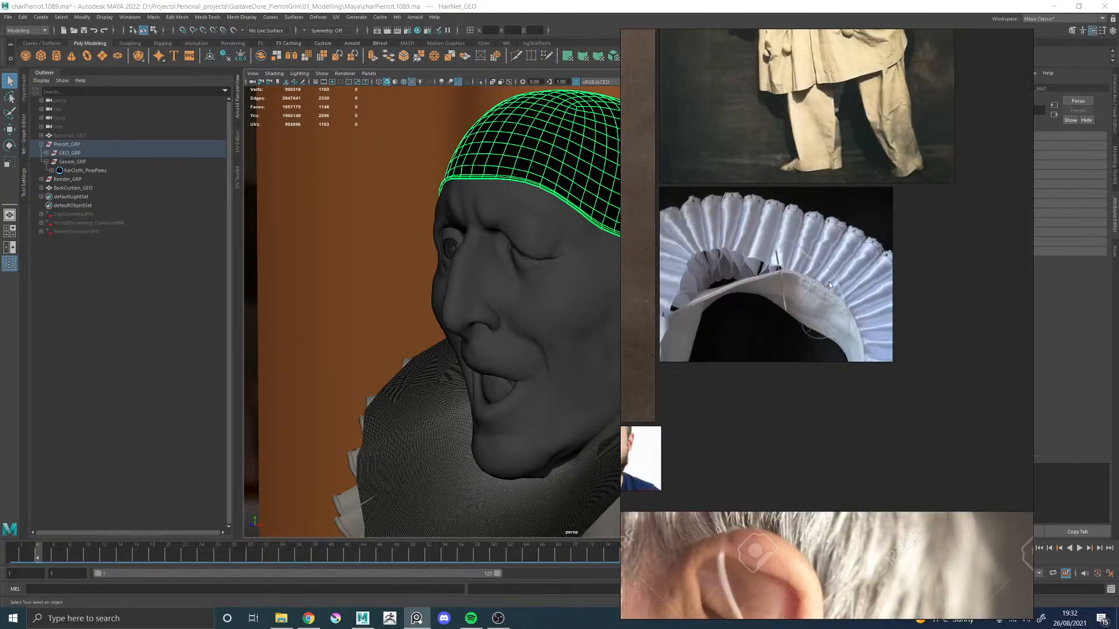
scroll(829, 282, up, 5)
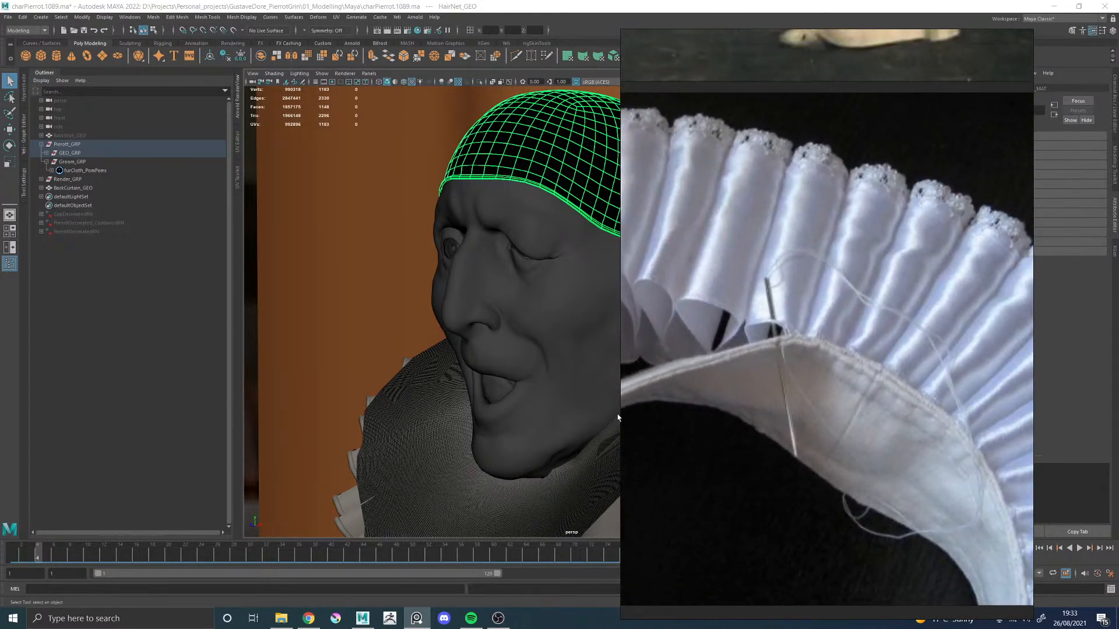
middle_drag(723, 276, 820, 351)
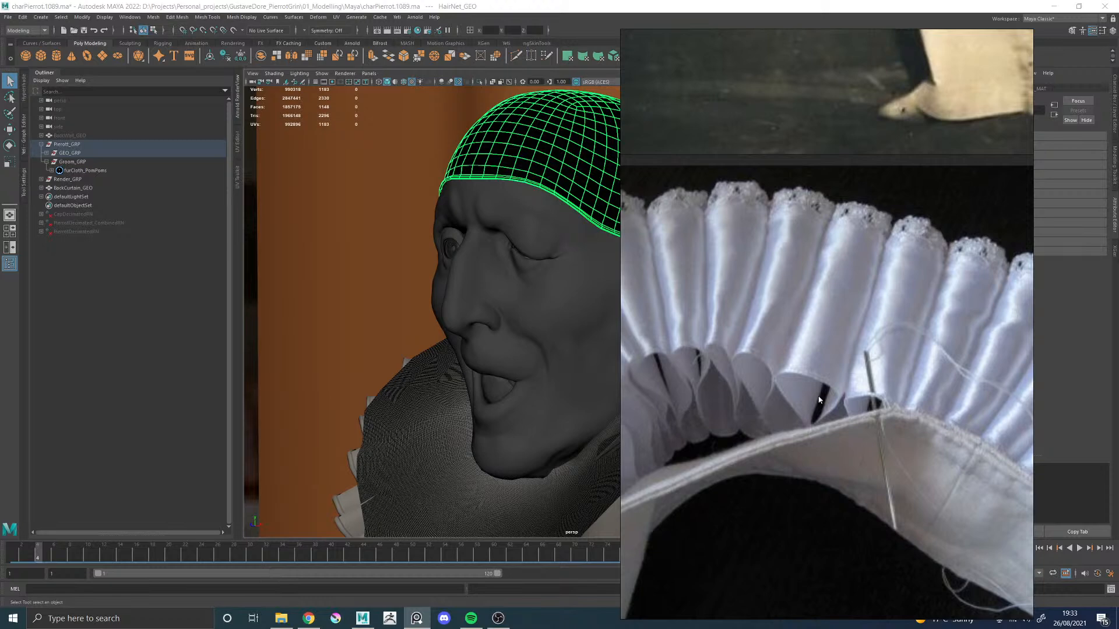
scroll(816, 415, down, 8)
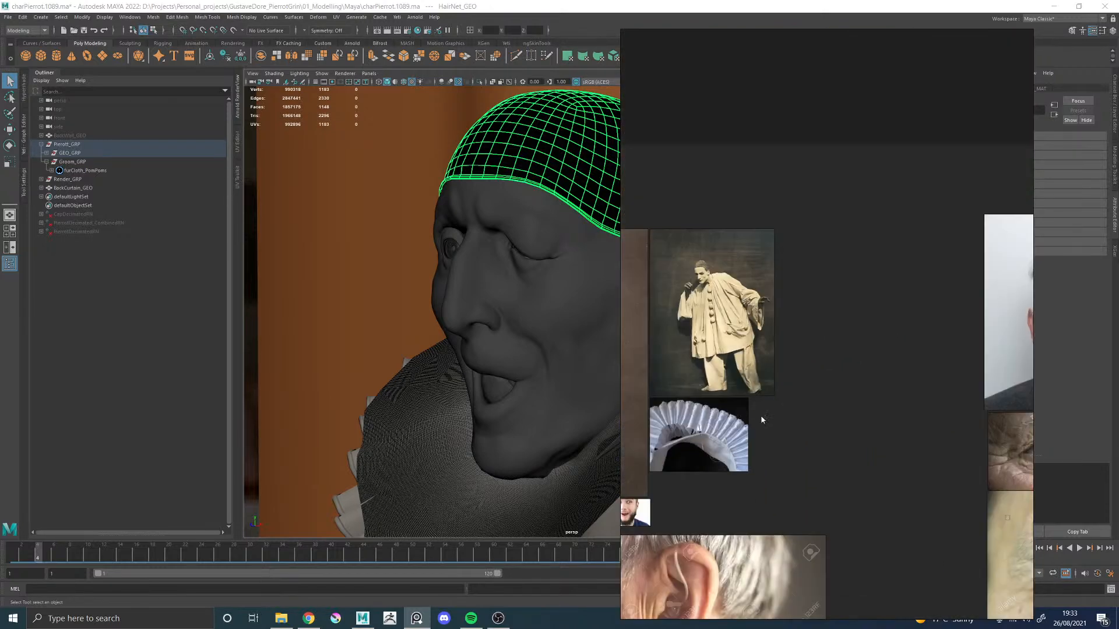
Step: Examine the close-up reference photos of aged eyes and eyebrows on the reference board
middle_drag(893, 393, 622, 305)
scroll(844, 391, up, 6)
middle_drag(803, 460, 791, 258)
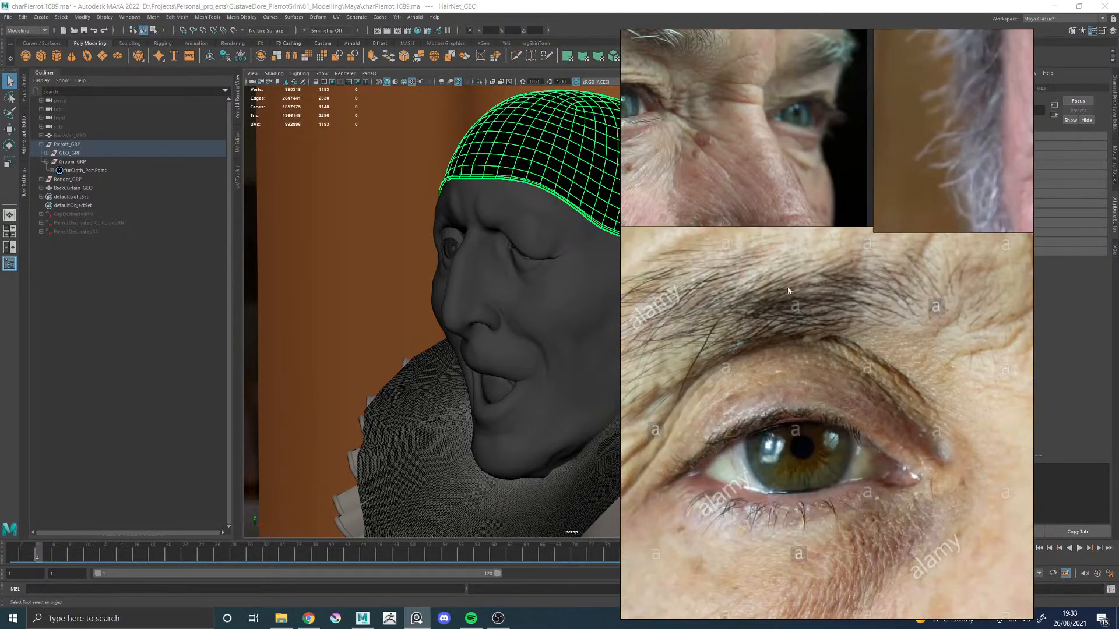
scroll(785, 330, down, 2)
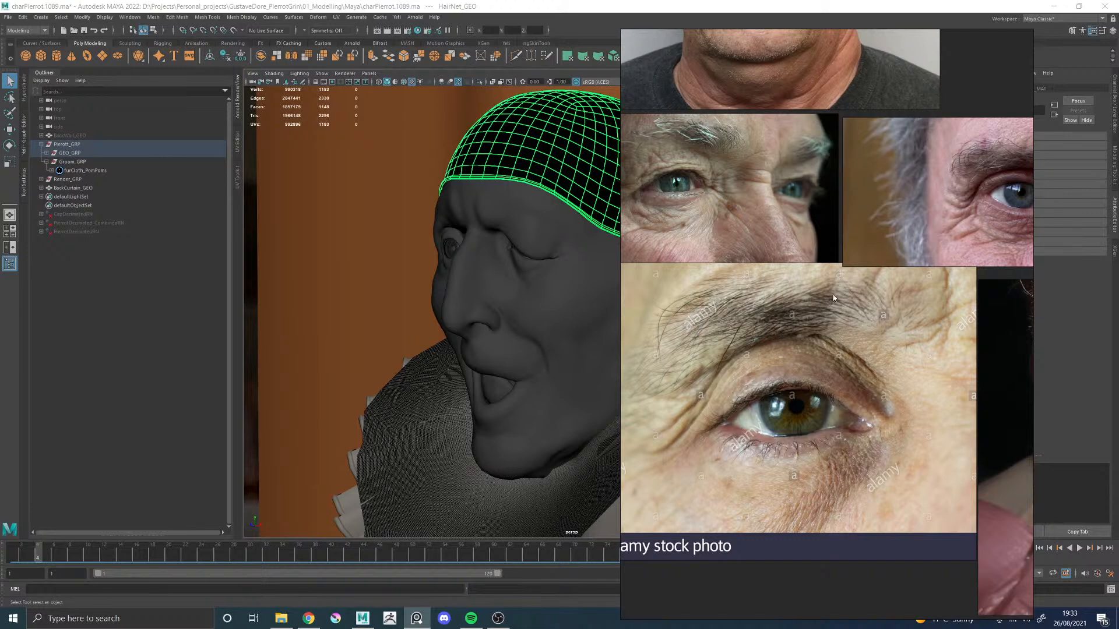
scroll(821, 329, down, 1)
Step: Examine the reference photo of the open mouth and stubbled chin
middle_drag(921, 274, 669, 314)
middle_drag(933, 565, 830, 428)
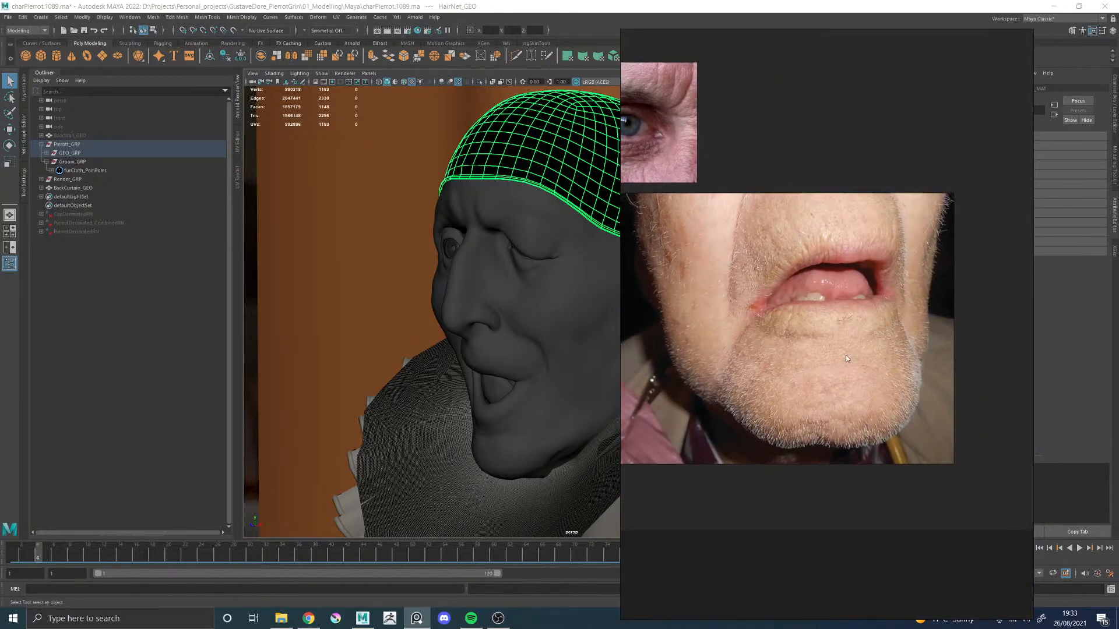
scroll(817, 351, up, 2)
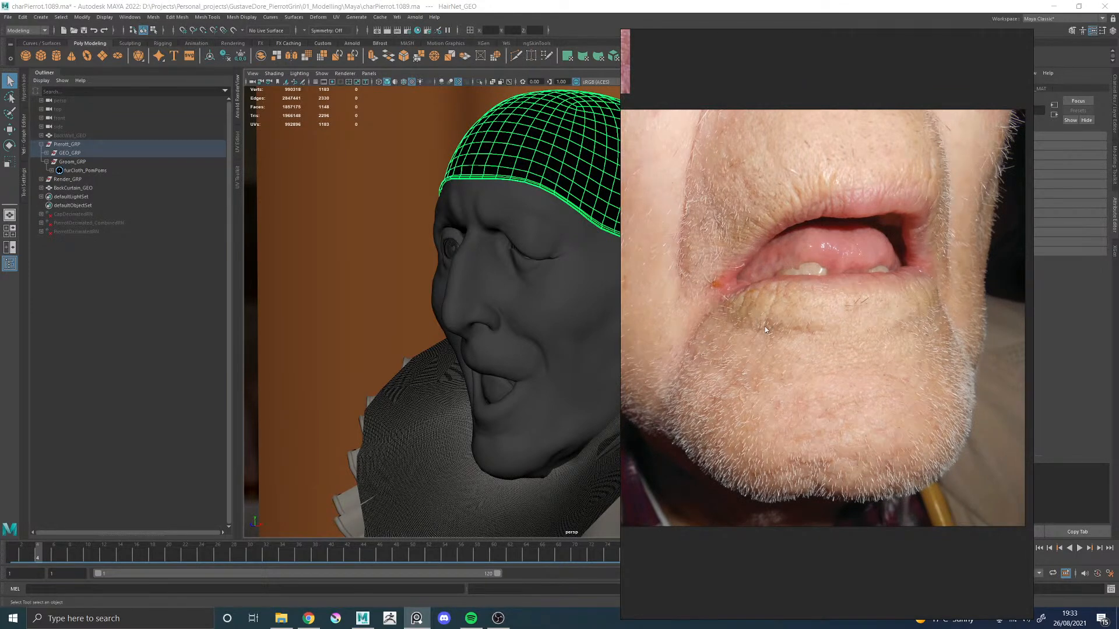
scroll(764, 328, down, 1)
middle_drag(870, 297, 848, 329)
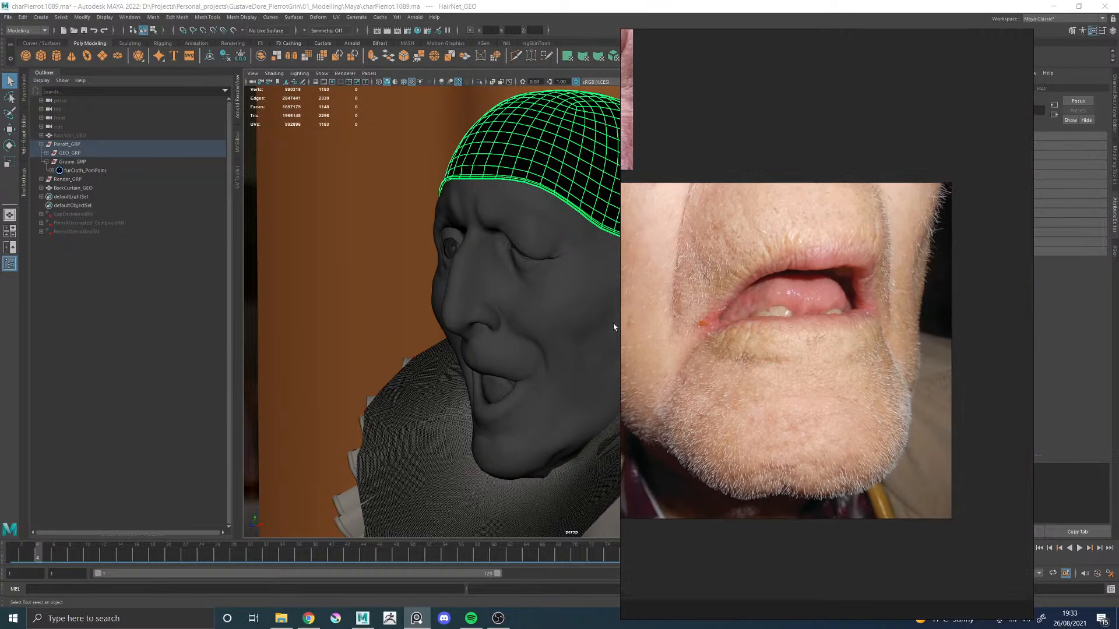
Step: Return to the Pierrot painting on the reference board and examine its face up close
scroll(681, 335, down, 5)
middle_drag(652, 341, 1031, 406)
scroll(661, 361, up, 8)
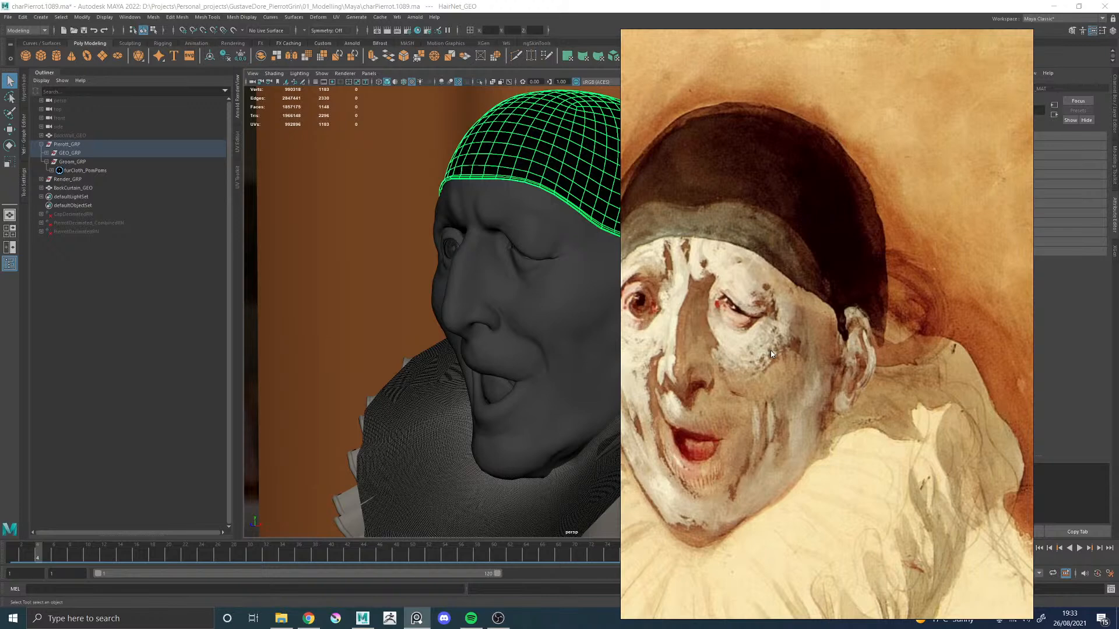
Step: Bring the portrait photo of the grey-haired older man into view on the reference board and examine it up close
scroll(771, 351, down, 9)
middle_drag(913, 346, 682, 346)
scroll(838, 292, up, 4)
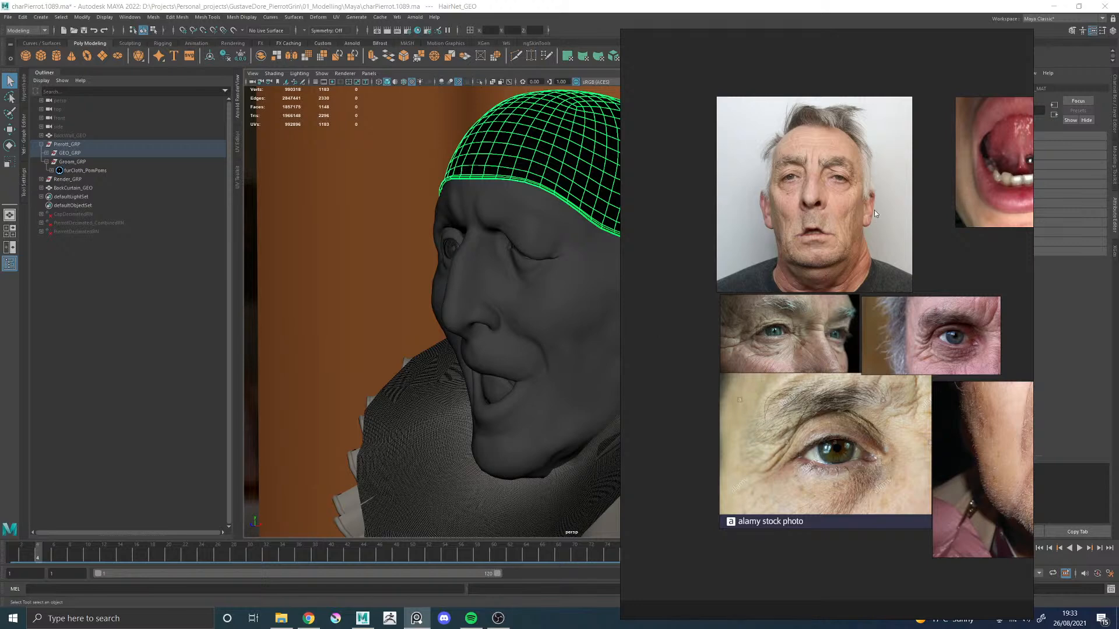
double_click(900, 179)
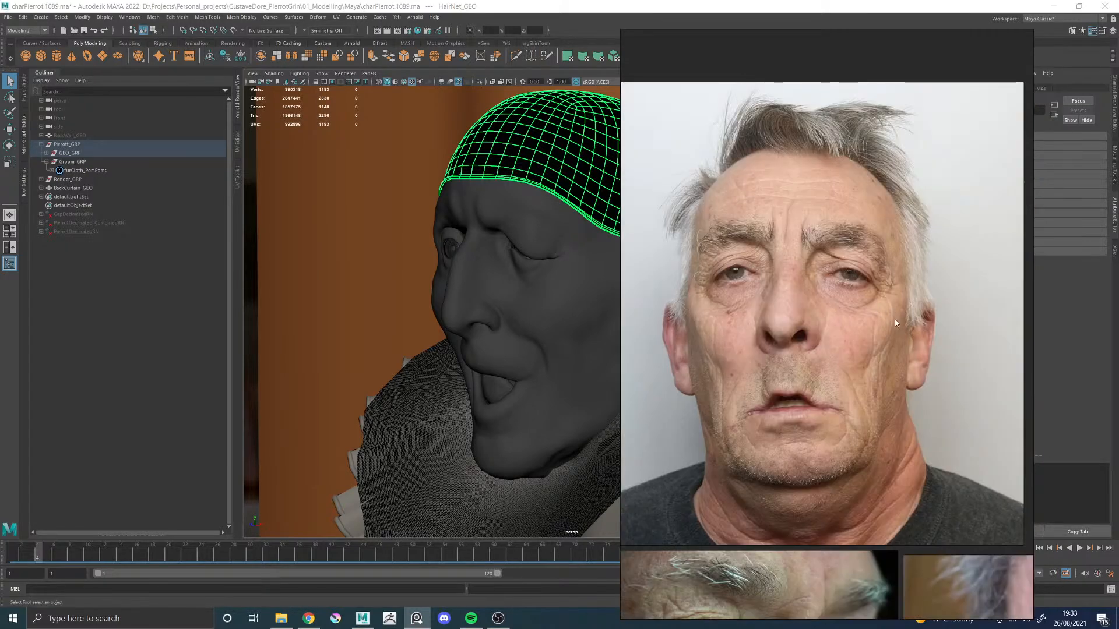
Step: Examine the reference photos of the open mouth with tongue, the wrinkled eye and the stubbled chin
scroll(886, 368, down, 4)
middle_drag(907, 395, 789, 373)
scroll(815, 382, down, 5)
scroll(808, 333, left, 2)
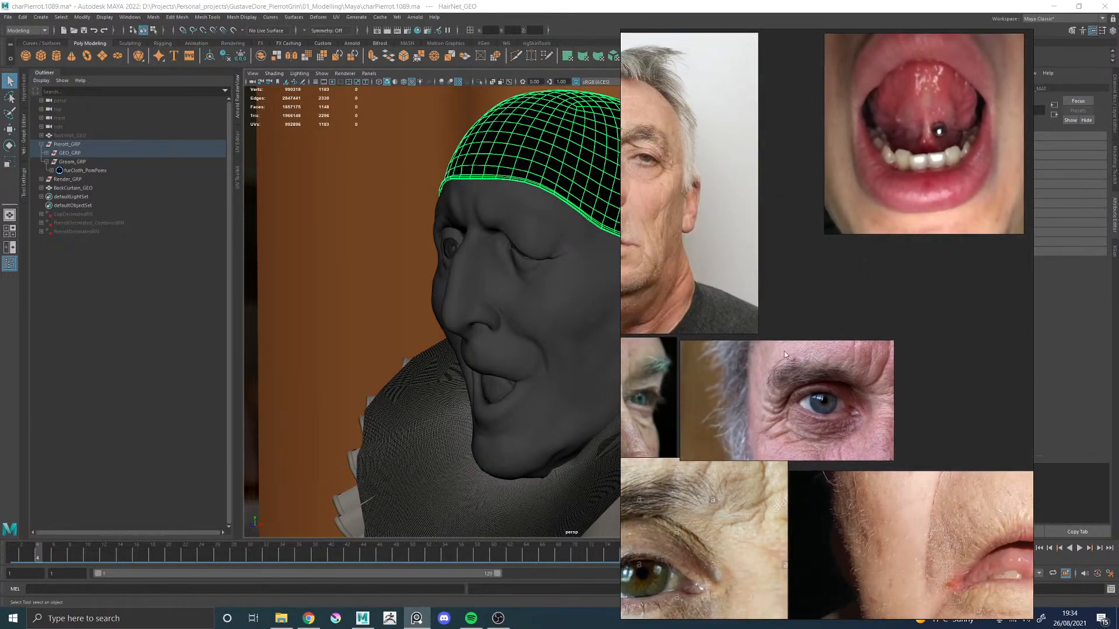
scroll(781, 362, down, 6)
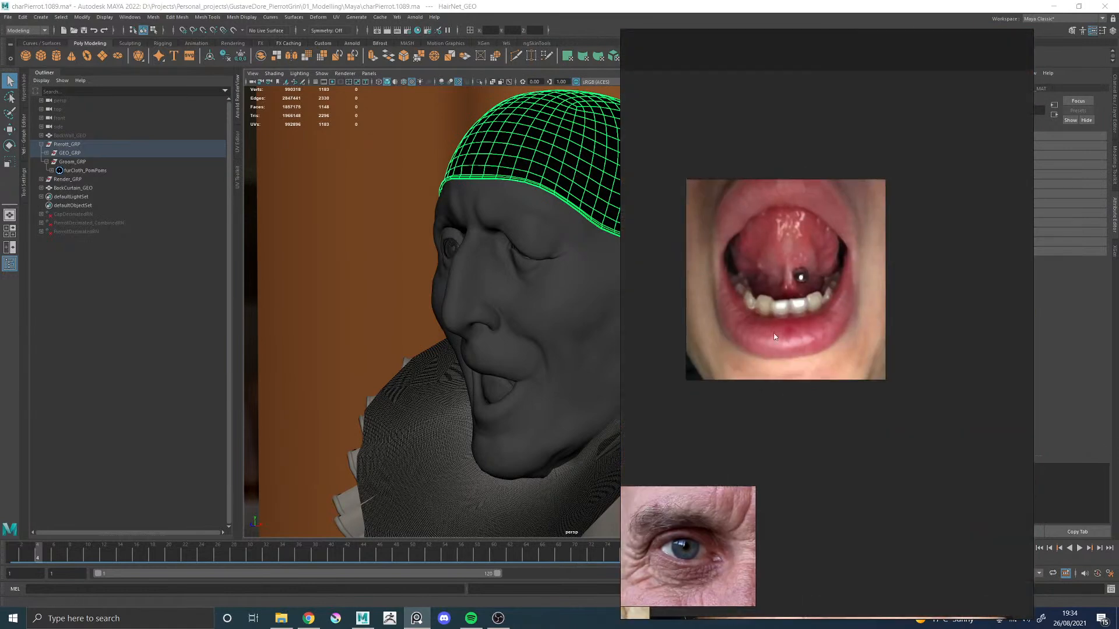
middle_drag(694, 186, 697, 173)
scroll(793, 370, down, 6)
middle_drag(871, 342, 694, 365)
middle_drag(685, 433, 865, 394)
scroll(781, 378, up, 8)
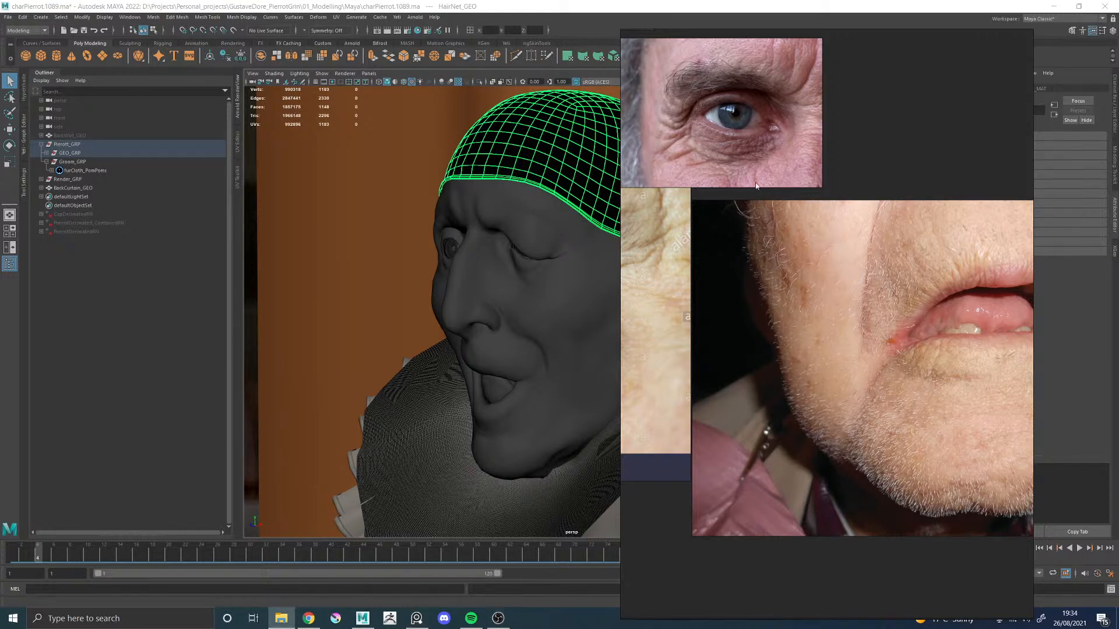
Step: Move the reference board off the viewport and select the character's body mesh, Body_GEO
right_drag(841, 203, 1118, 190)
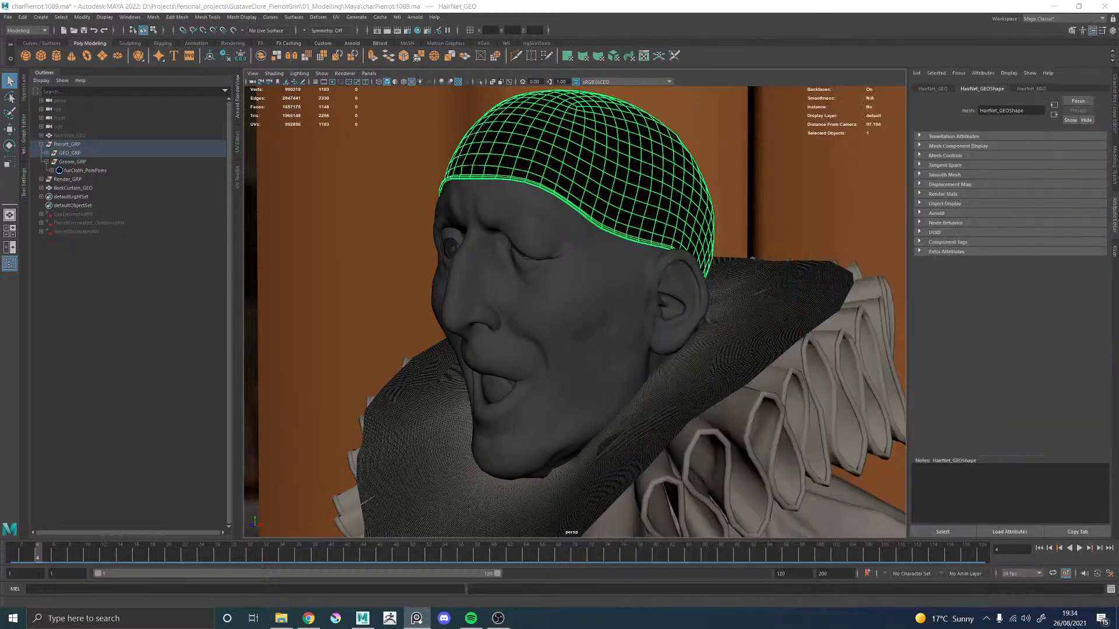
alt+drag(624, 280, 744, 310)
click(611, 288)
alt+right_drag(744, 309, 560, 257)
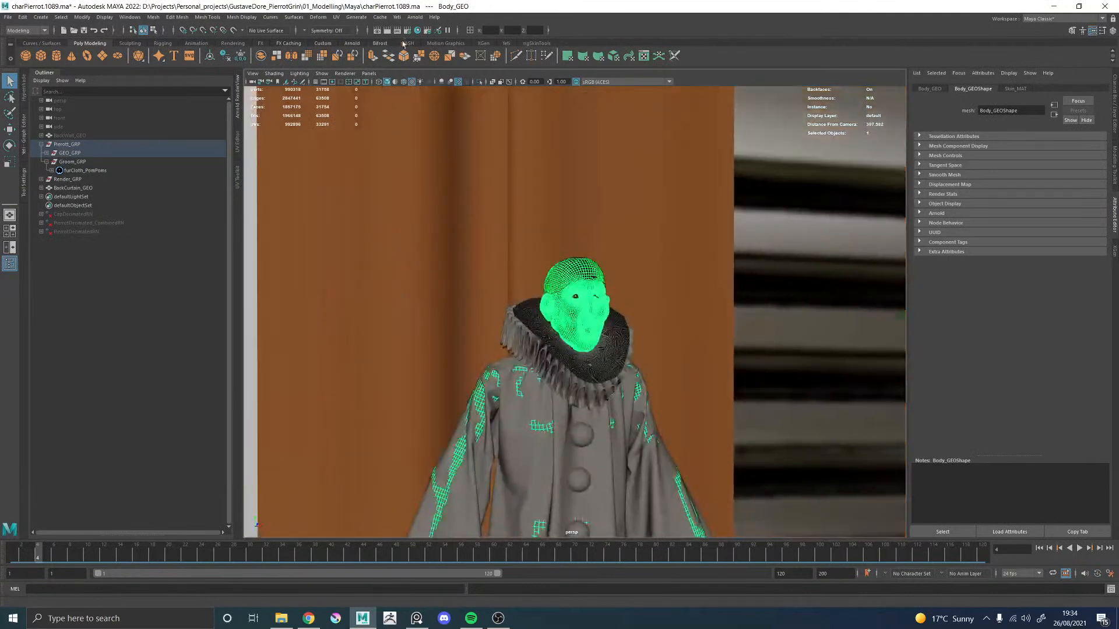
click(336, 17)
click(352, 28)
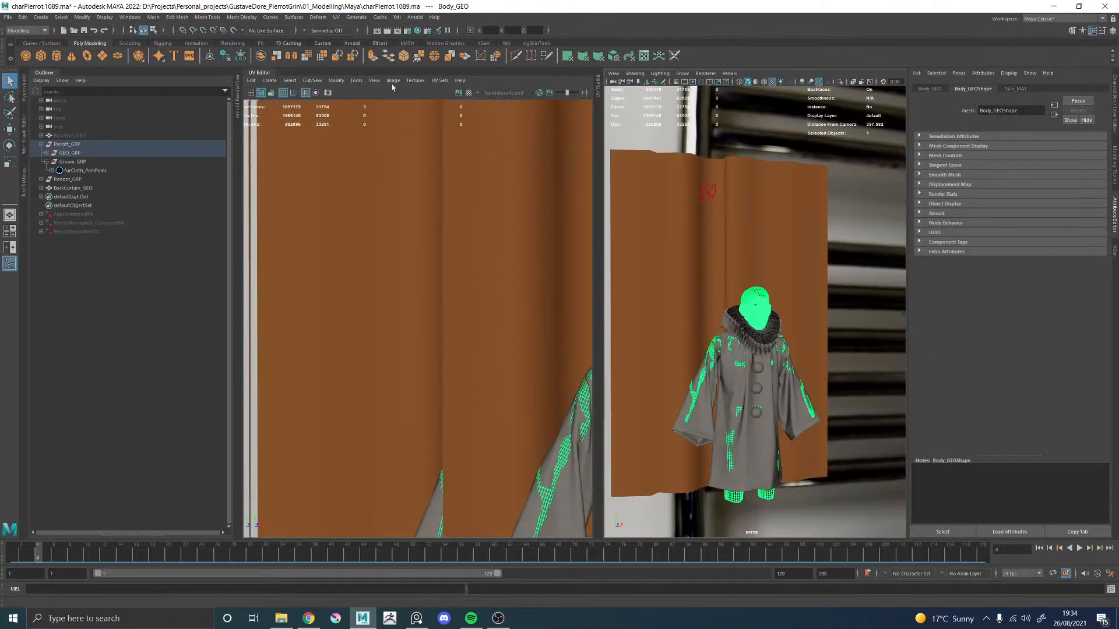
double_click(257, 72)
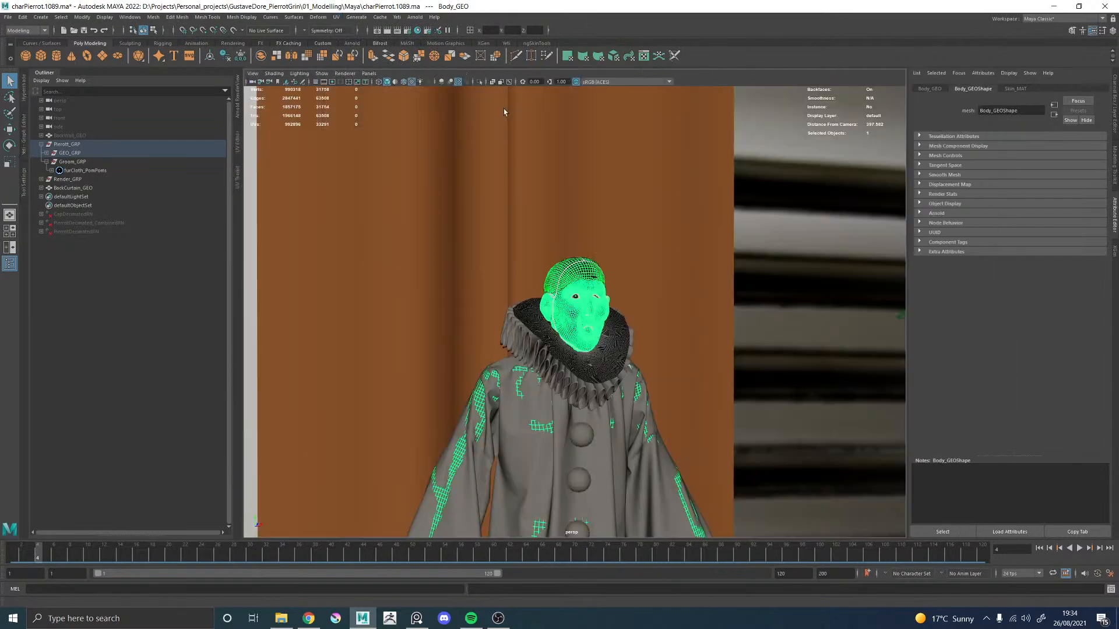
Step: Isolate the body mesh in the viewport and frame the bare head and shoulders from the front
click(479, 82)
alt+drag(465, 245, 612, 343)
click(705, 305)
alt+drag(705, 309, 548, 385)
alt+right_drag(583, 390, 775, 495)
alt+drag(582, 411, 609, 412)
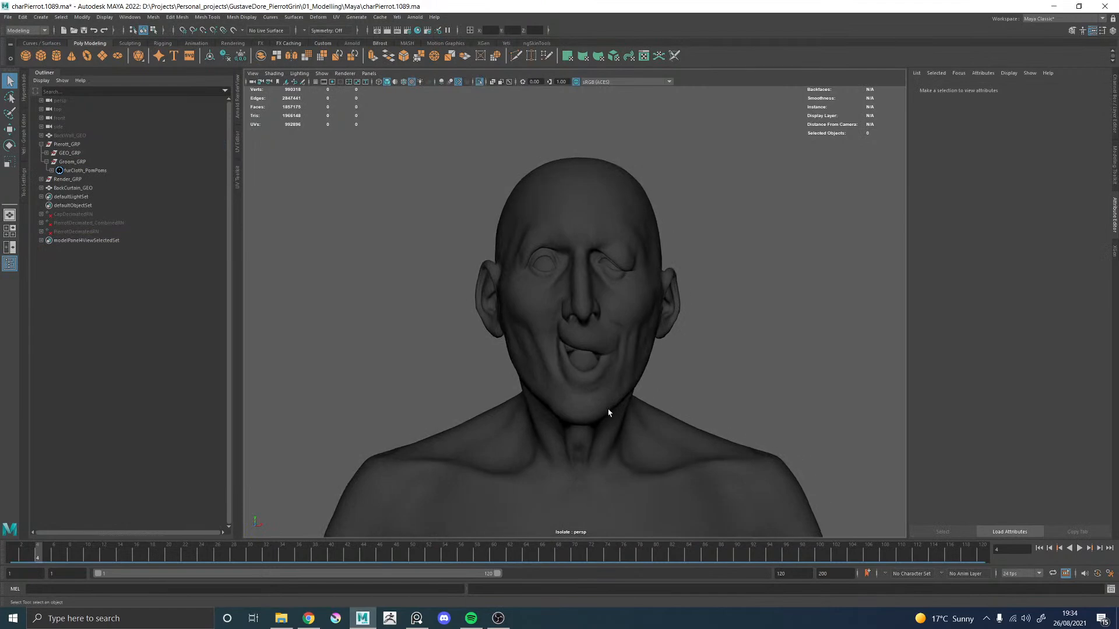
alt+drag(643, 329, 612, 381)
Step: Create a Yeti node on the body mesh
click(611, 380)
alt+drag(720, 397, 619, 389)
alt+right_drag(756, 400, 628, 404)
alt+drag(628, 405, 721, 342)
alt+middle_drag(699, 280, 685, 478)
alt+right_drag(618, 463, 798, 452)
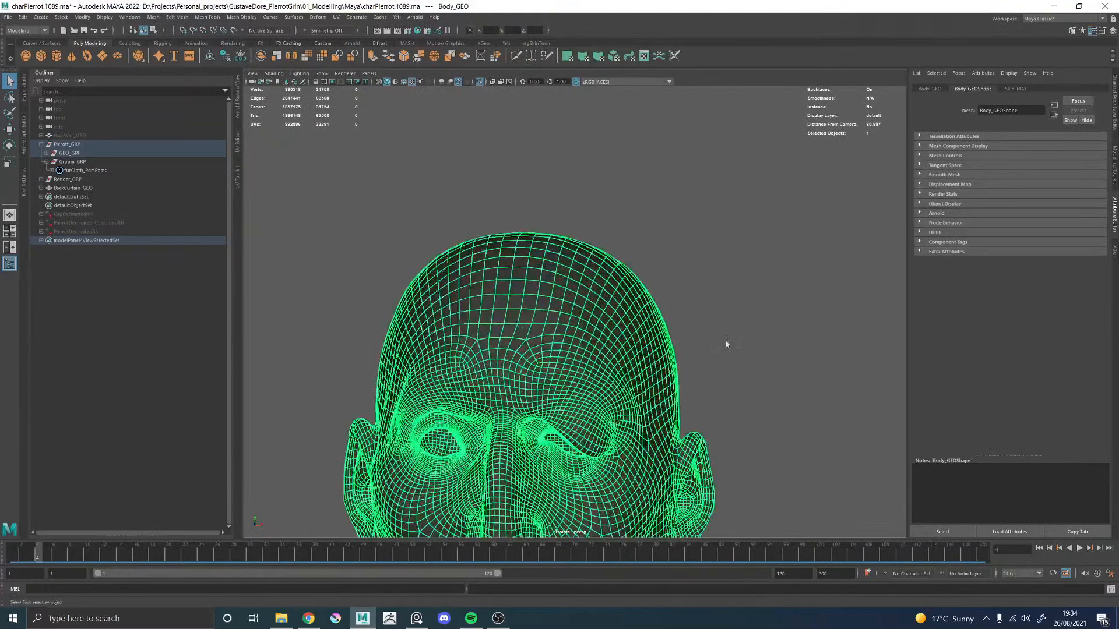
mouse_move(562, 406)
alt+mouse_down()
mouse_move(600, 350)
mouse_move(581, 348)
alt+mouse_up()
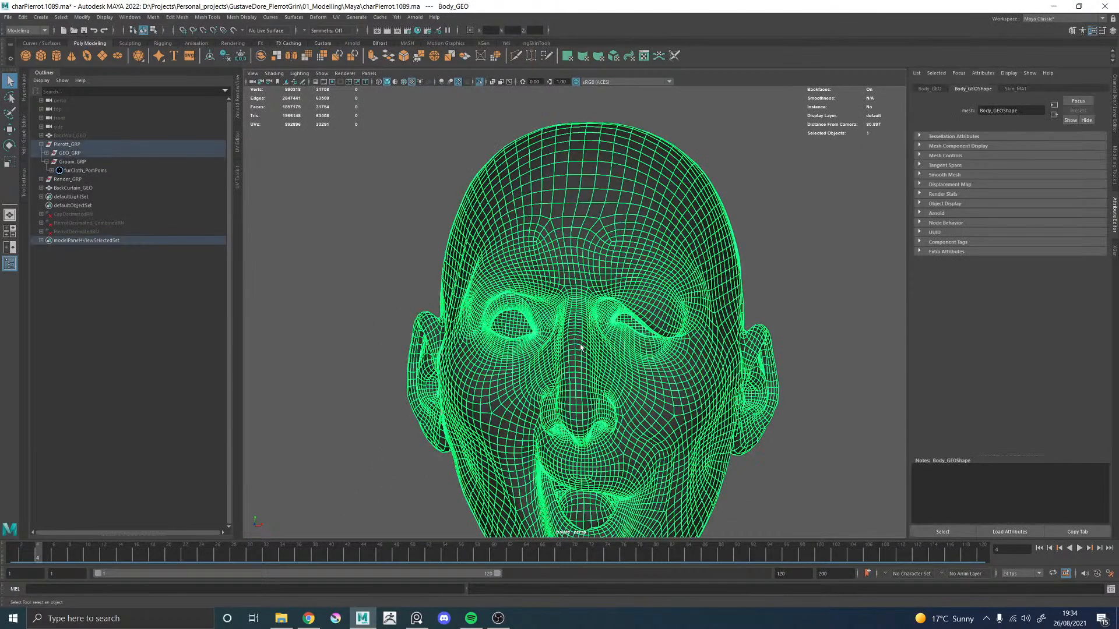
click(397, 17)
click(421, 53)
Step: Rename the new Yeti node furEyebrows and move it into Groom_GRP
double_click(73, 197)
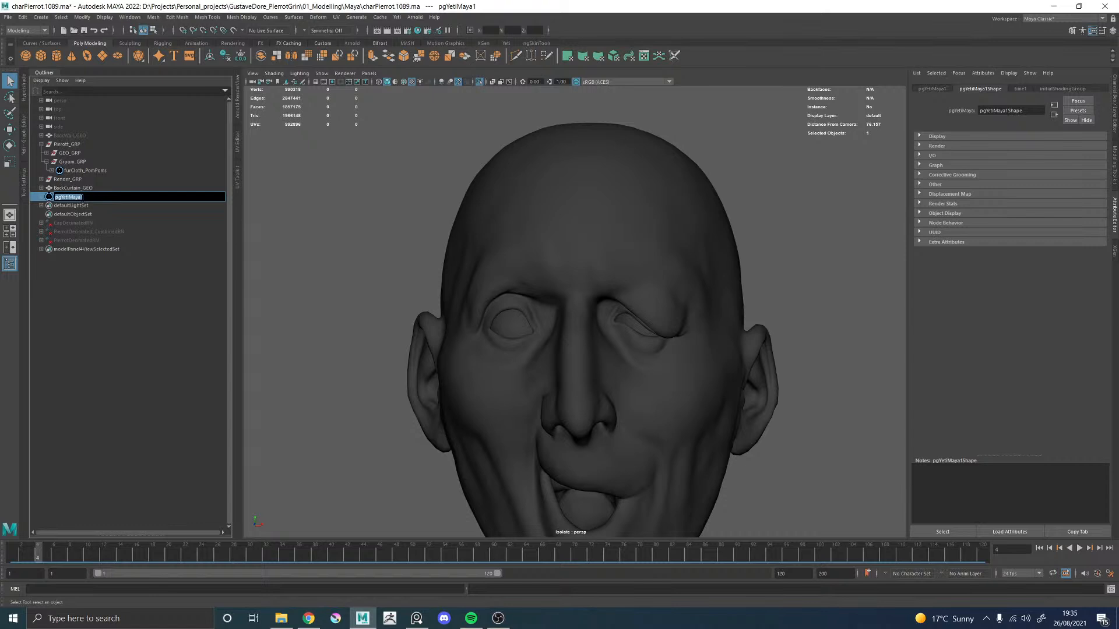
text(furEyebrows)
key(Return)
middle_drag(69, 197, 88, 166)
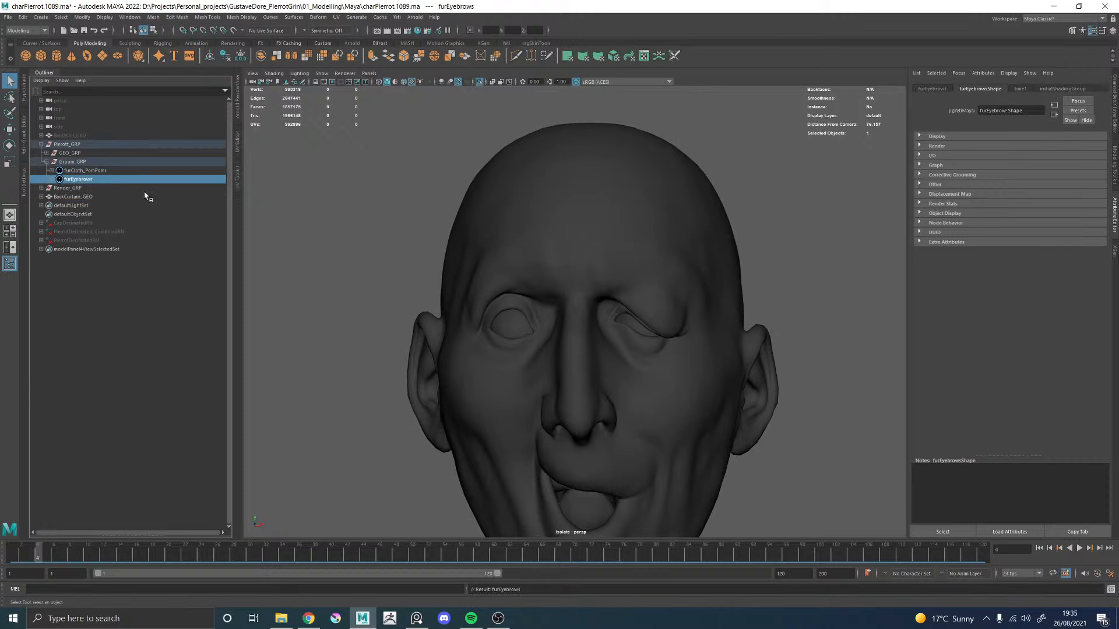
Step: Create a Yeti groom on the body mesh
click(607, 260)
click(397, 17)
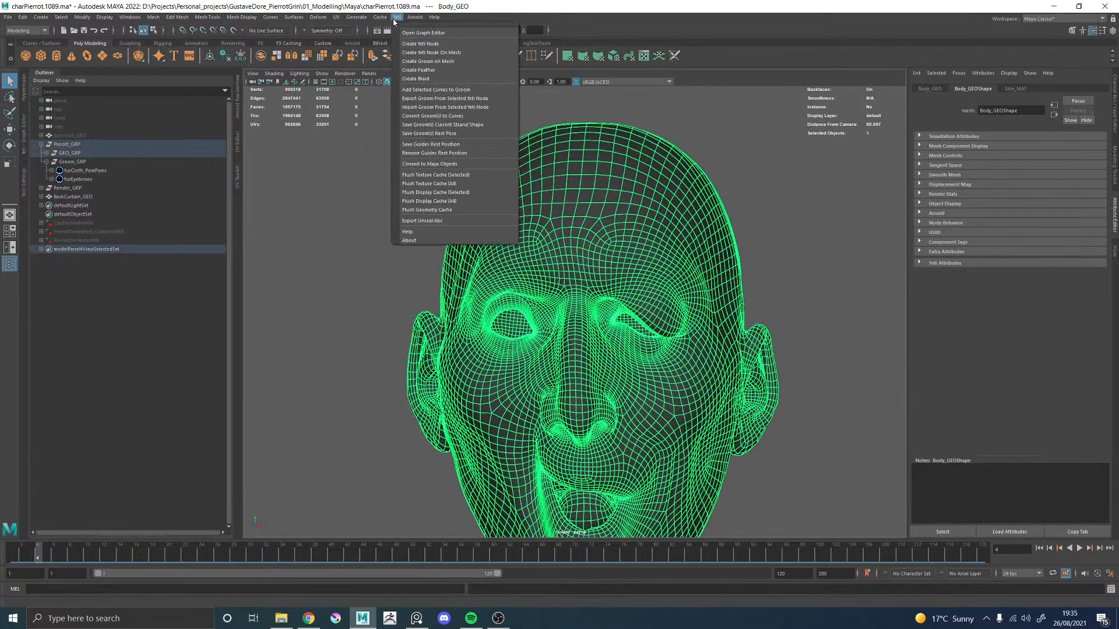
click(435, 62)
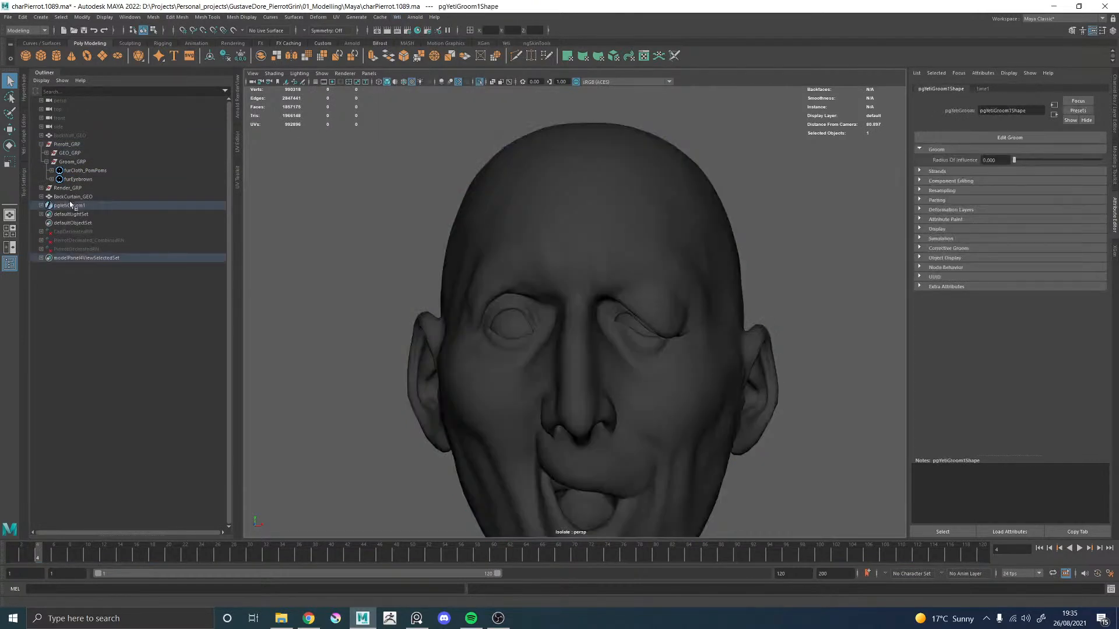
Step: Rename the new groom furEyebrows_GROOM and move it into Groom_GRP
double_click(71, 206)
text(fur)
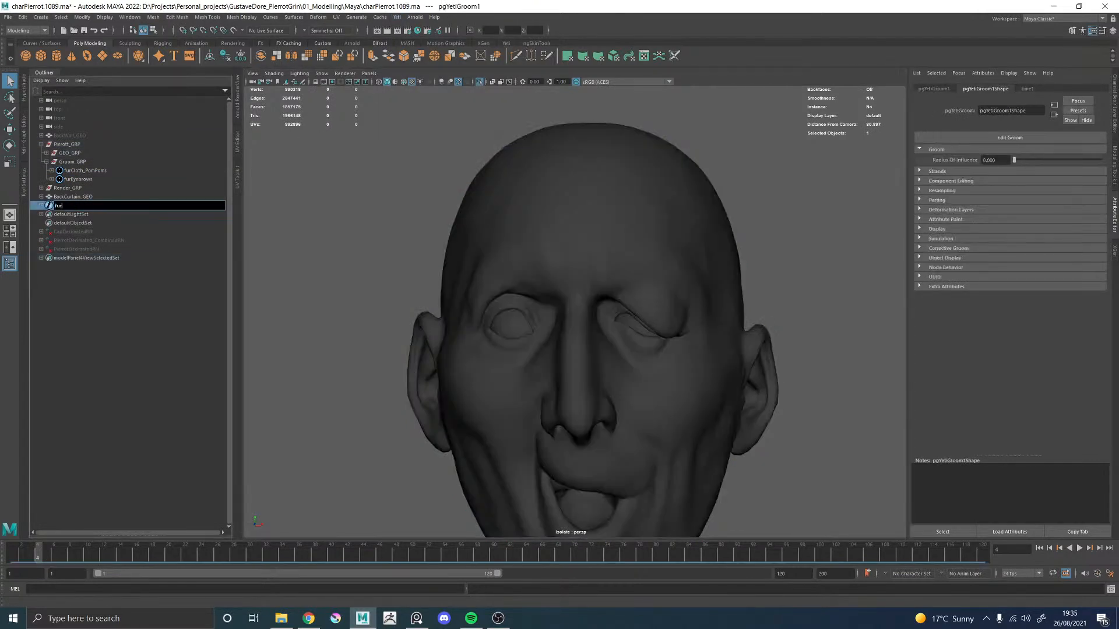
text(Eyebrows_GROOM)
key(Return)
middle_drag(73, 206, 78, 175)
Step: Set the render density of furEyebrows to 1 and place furEyebrows_GROOM below it in Groom_GRP
click(83, 190)
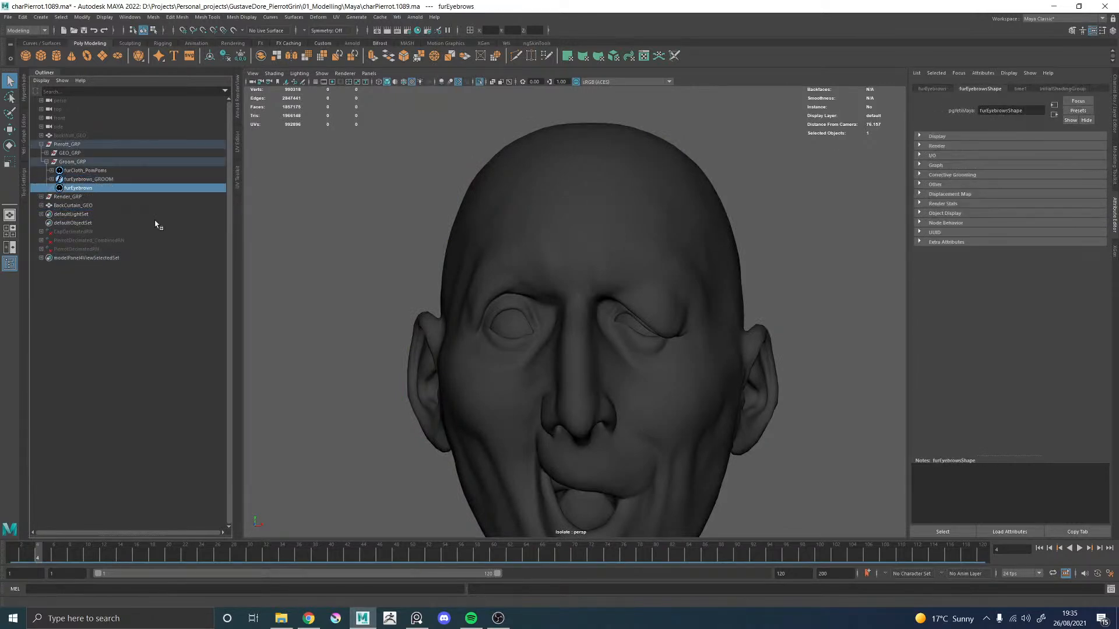
click(937, 147)
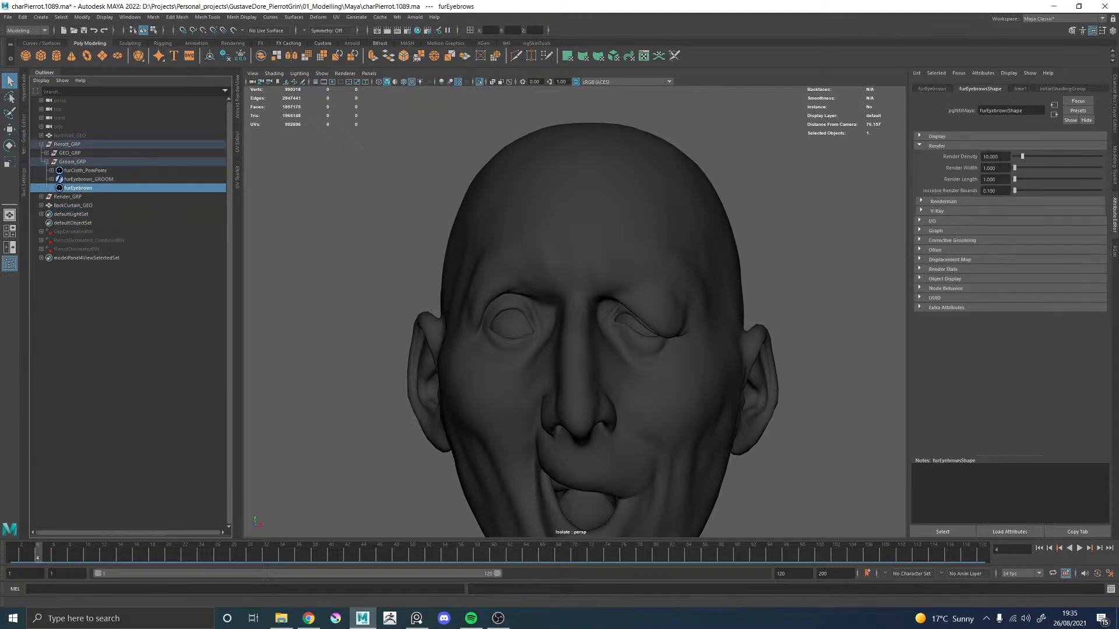
click(1010, 157)
key(BackSpace)
key(BackSpace)
key(BackSpace)
key(BackSpace)
key(BackSpace)
text(1)
key(Return)
click(101, 180)
middle_drag(101, 181, 104, 192)
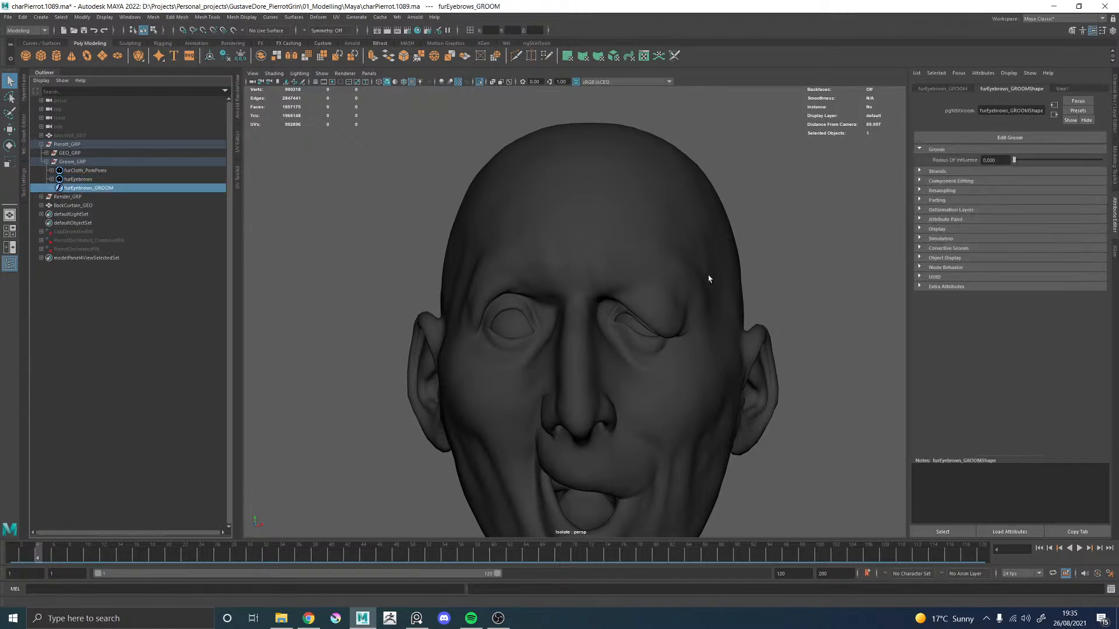
Step: End the isolation to show the whole character and start editing the furEyebrows_GROOM groom
scroll(580, 257, up, 3)
click(481, 82)
alt+drag(523, 247, 675, 263)
scroll(616, 311, down, 6)
scroll(616, 311, up, 5)
alt+drag(717, 399, 596, 327)
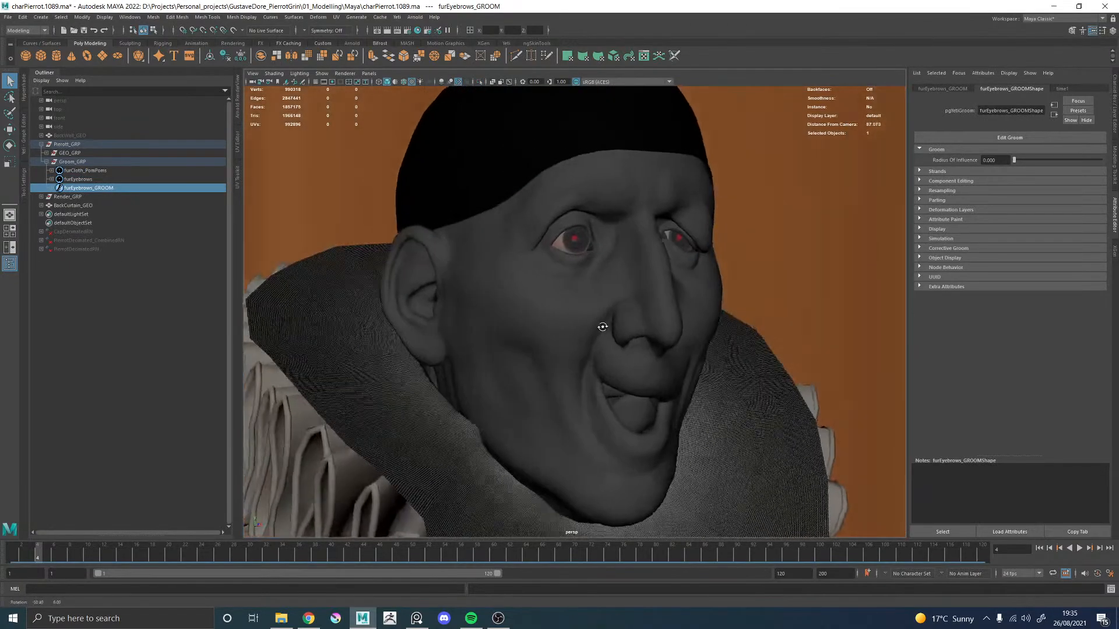
alt+middle_drag(598, 211, 582, 298)
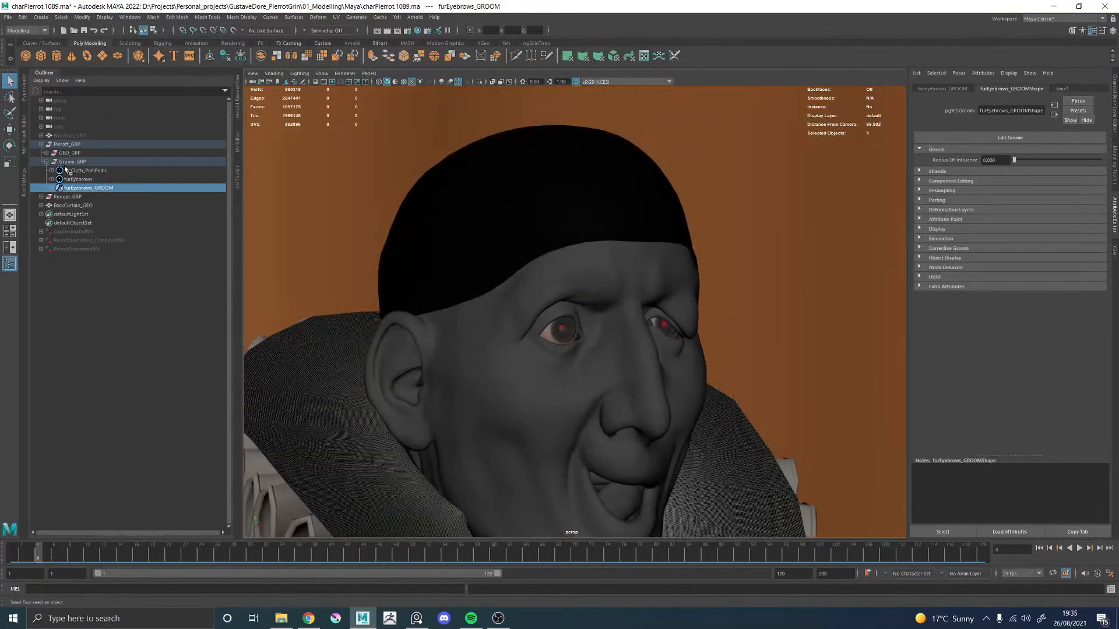
click(90, 190)
click(1002, 139)
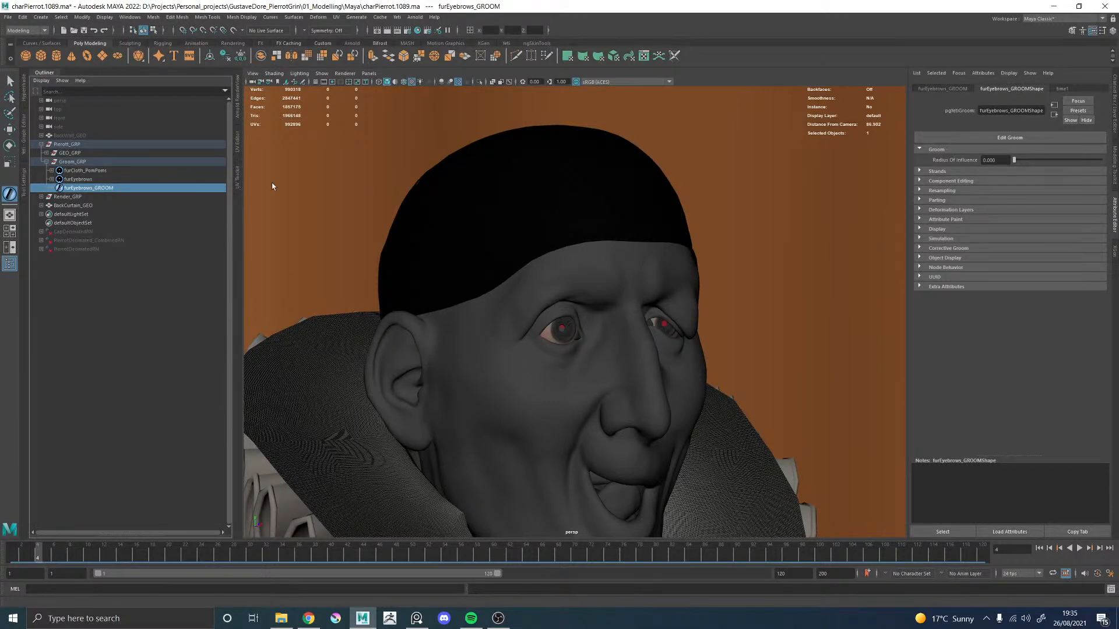
Step: Bring the reference board back over the viewport and examine the eyebrows in the older man's portrait photo
key(alt+Tab)
right_drag(1118, 263, 523, 265)
middle_drag(523, 266, 714, 273)
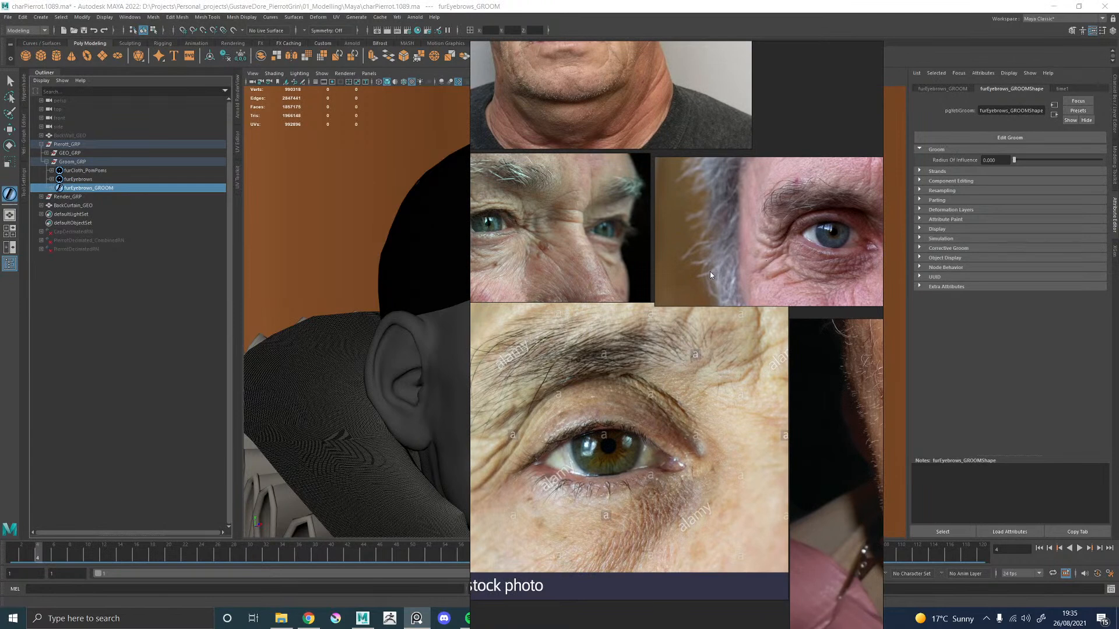
scroll(665, 297, down, 2)
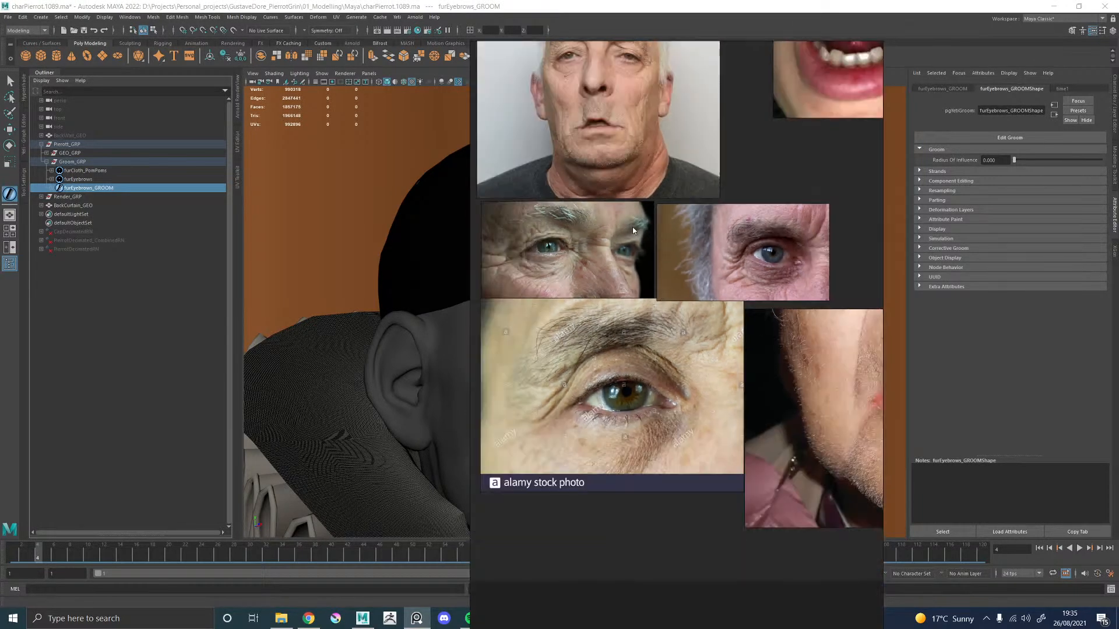
middle_drag(636, 199, 662, 318)
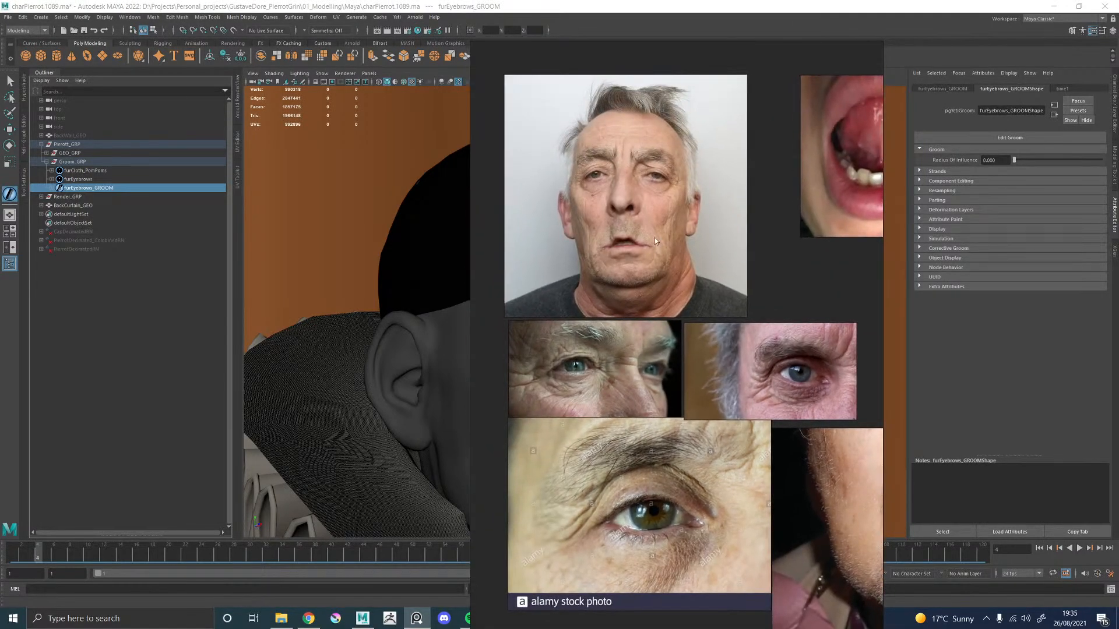
scroll(656, 187, up, 2)
middle_drag(769, 184, 629, 297)
middle_drag(559, 318, 789, 249)
middle_drag(590, 271, 677, 265)
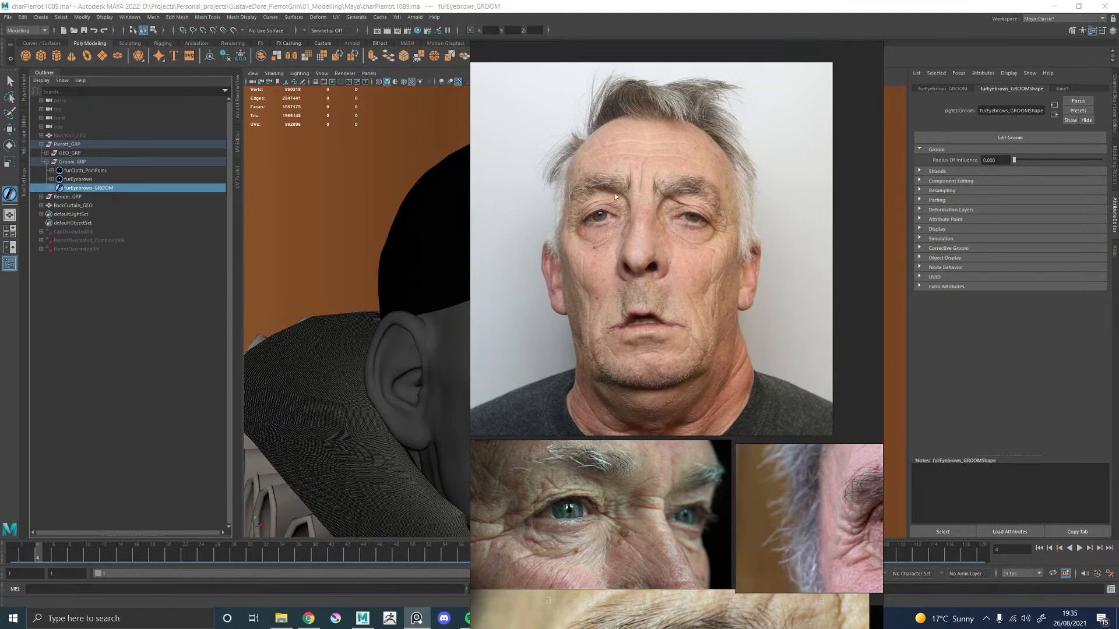
scroll(564, 167, up, 3)
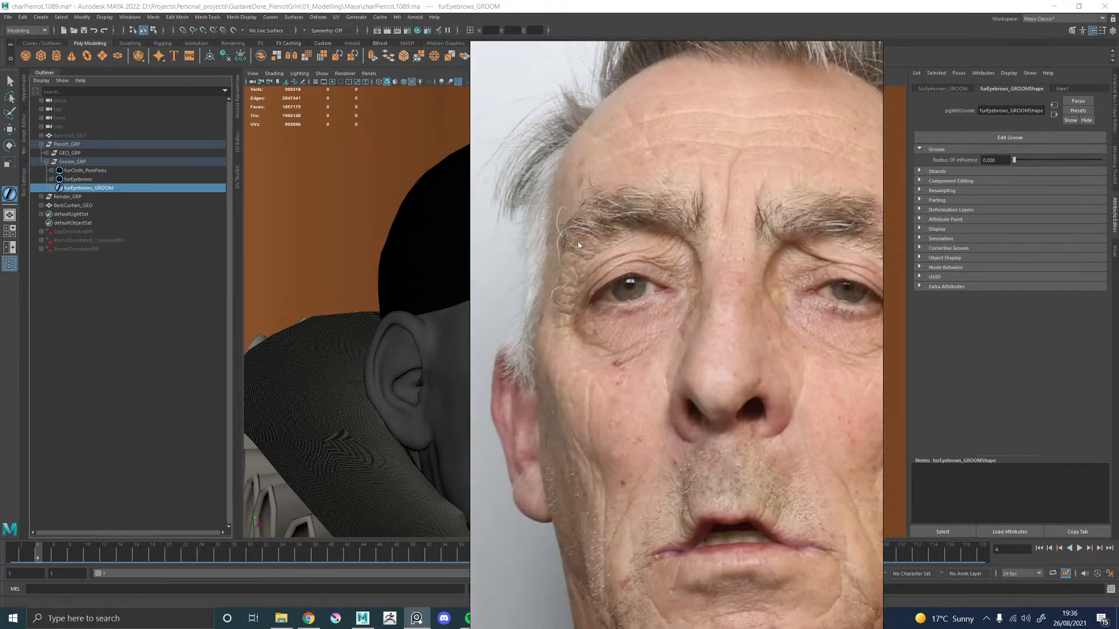
middle_drag(684, 223, 631, 233)
Step: Examine the brow and eye area of the Pierrot painting on the reference board
scroll(640, 274, down, 8)
middle_drag(493, 383, 640, 351)
scroll(537, 359, up, 4)
scroll(594, 358, up, 4)
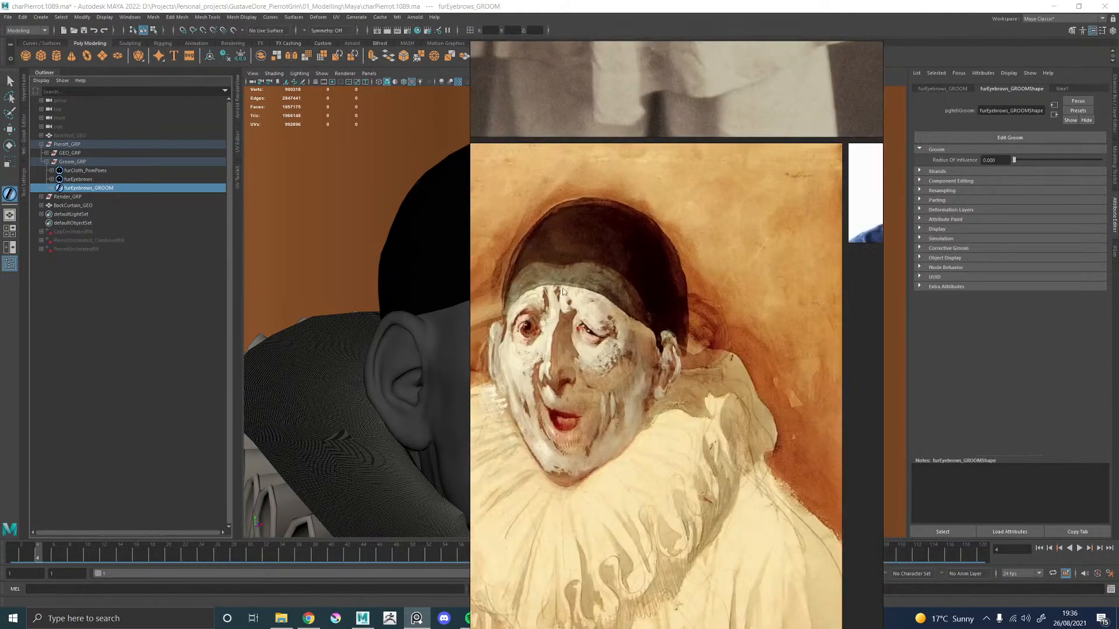
scroll(583, 315, down, 2)
scroll(606, 326, up, 5)
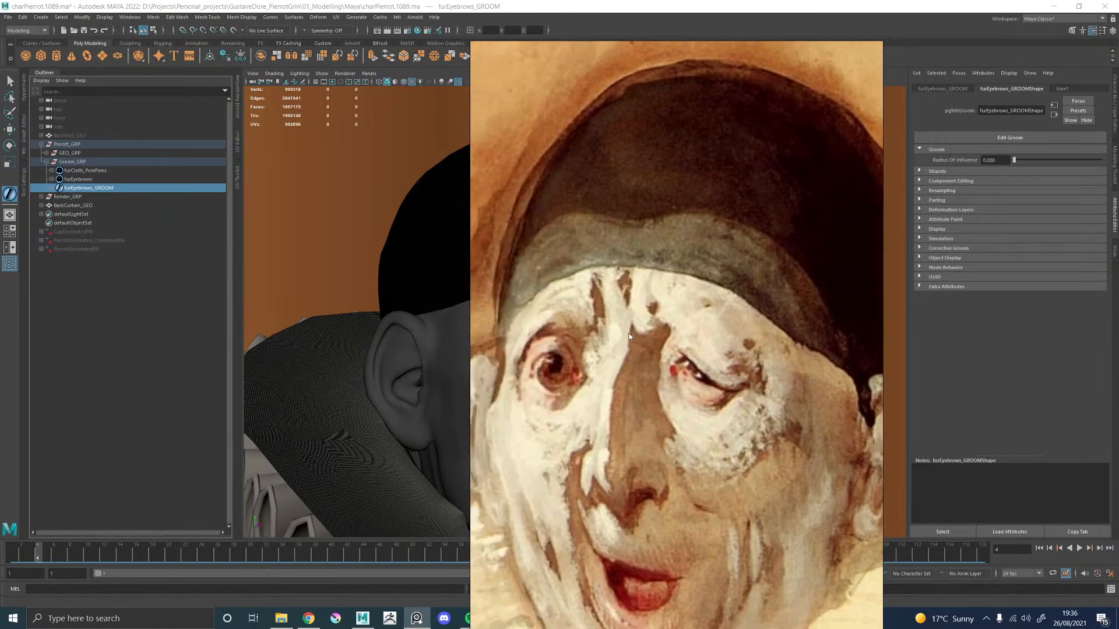
Step: Return to the photo references and compare the eyebrow hairs in the man's portrait and the close-up eye photos
scroll(629, 318, down, 6)
middle_drag(745, 225, 549, 231)
middle_drag(688, 219, 413, 263)
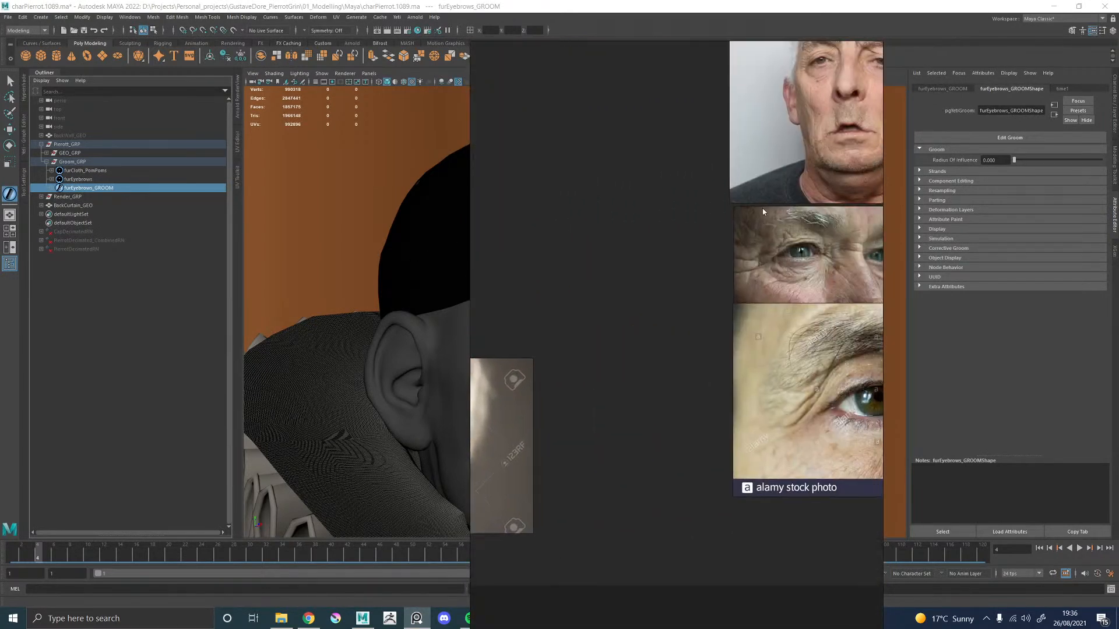
middle_drag(763, 212, 604, 238)
middle_drag(779, 331, 664, 301)
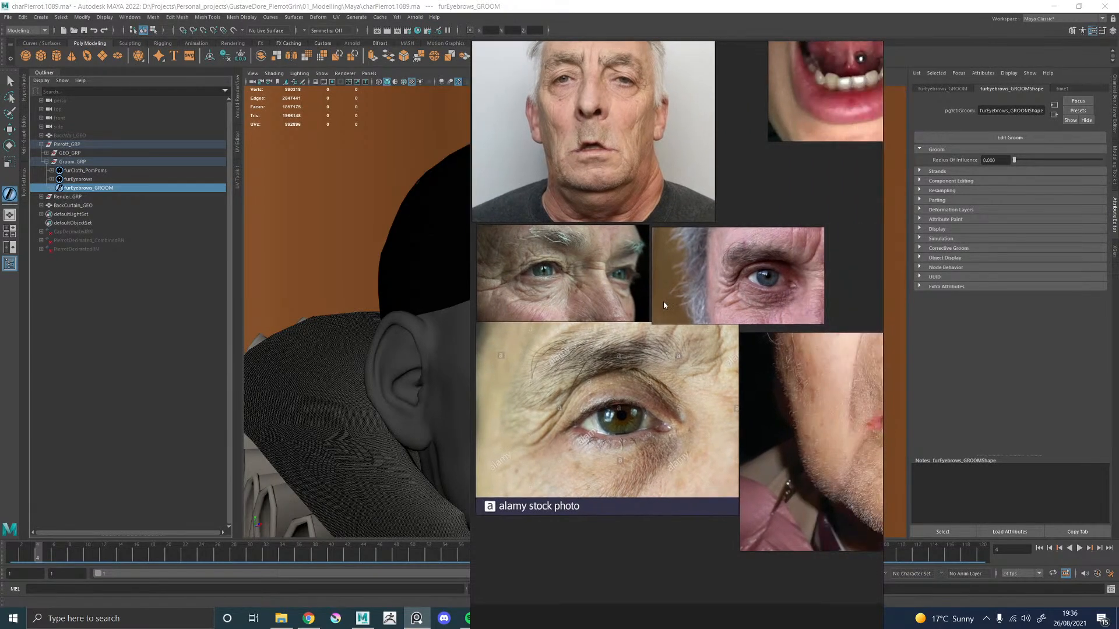
scroll(558, 157, up, 4)
scroll(573, 204, up, 6)
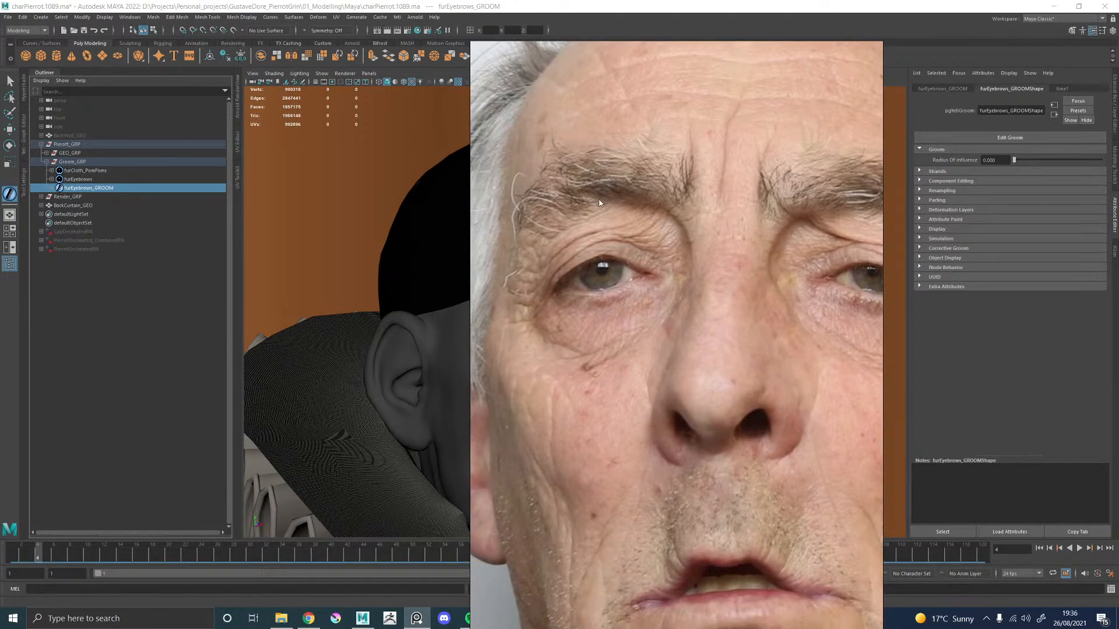
scroll(600, 203, down, 10)
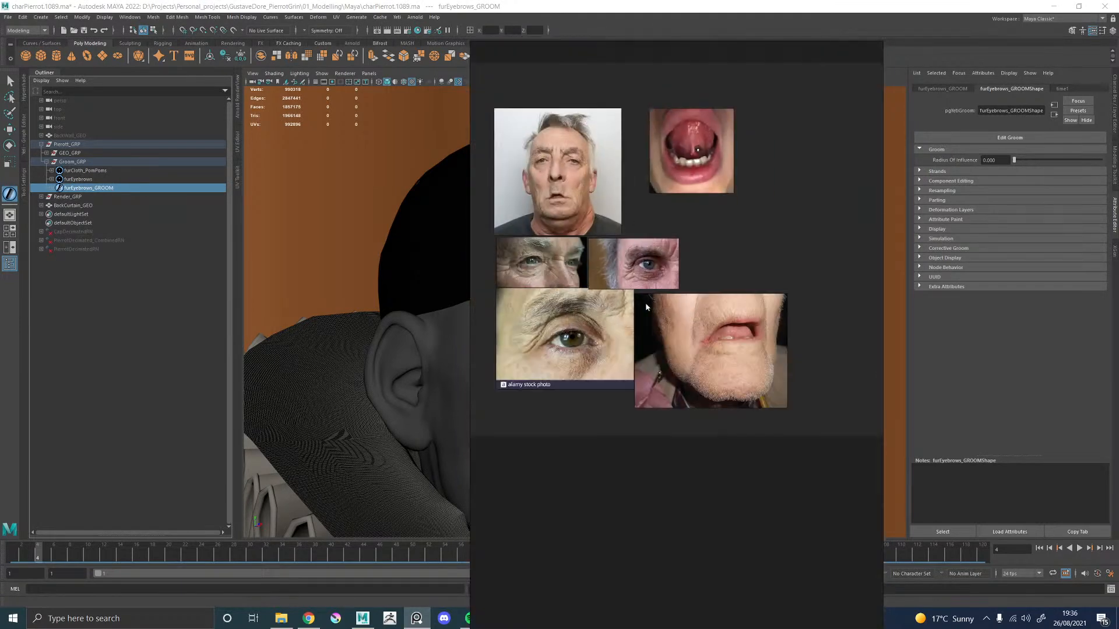
scroll(577, 322, up, 4)
middle_drag(545, 255, 673, 289)
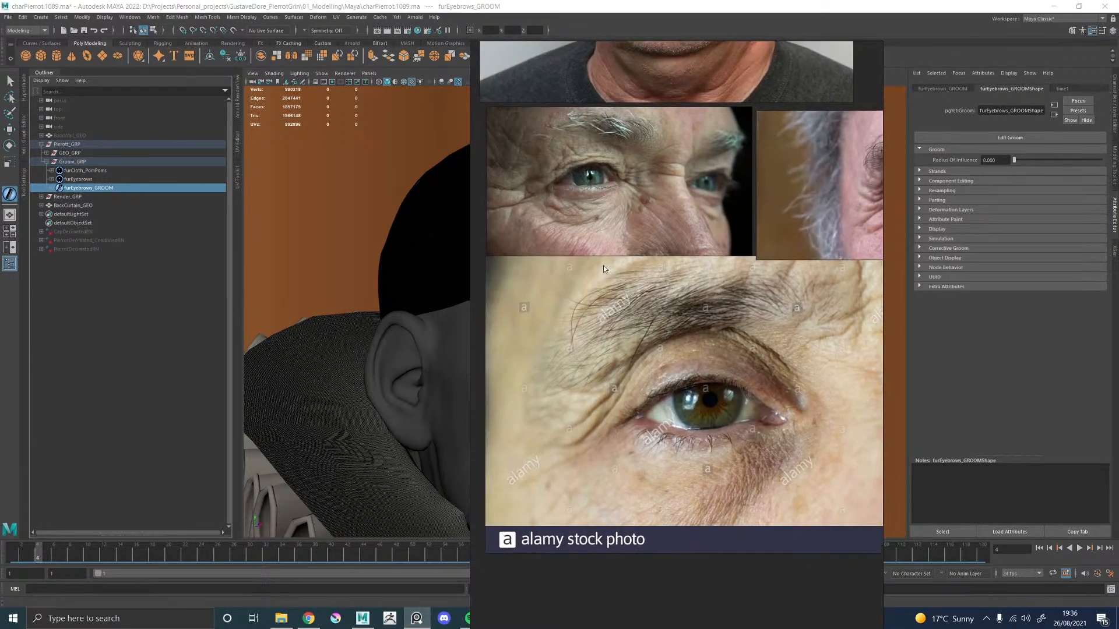
Step: Put away the reference board and turn on wireframe over the shaded model around the character's brows
mouse_move(601, 268)
middle_down()
mouse_move(681, 253)
mouse_move(584, 266)
middle_up()
right_drag(648, 242, 1118, 254)
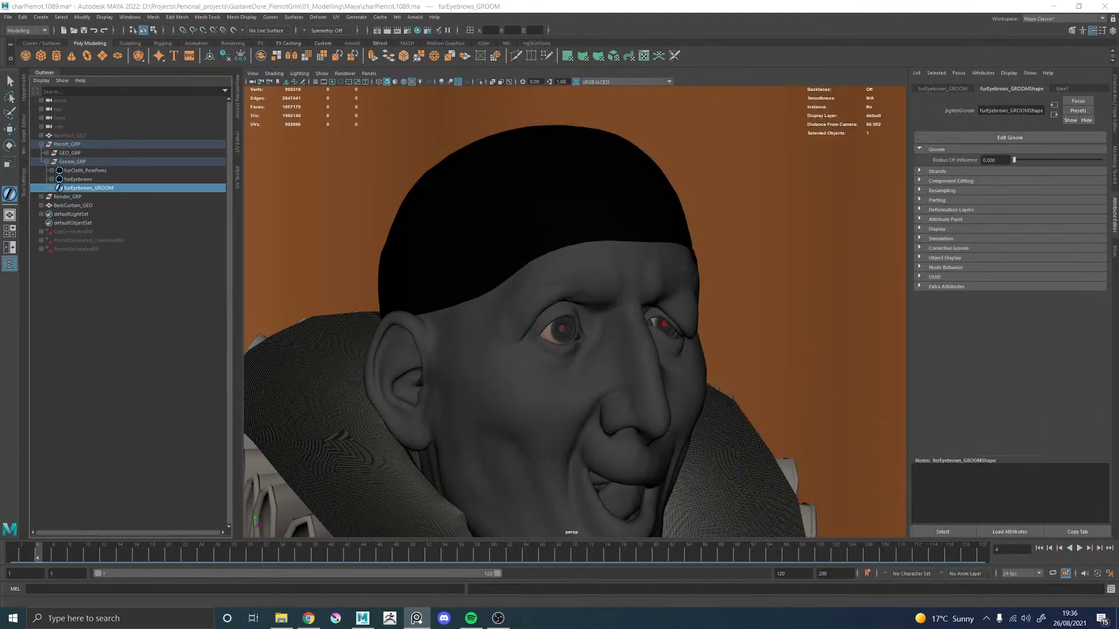
alt+drag(569, 243, 530, 268)
alt+right_drag(530, 268, 550, 343)
alt+middle_drag(554, 228, 604, 284)
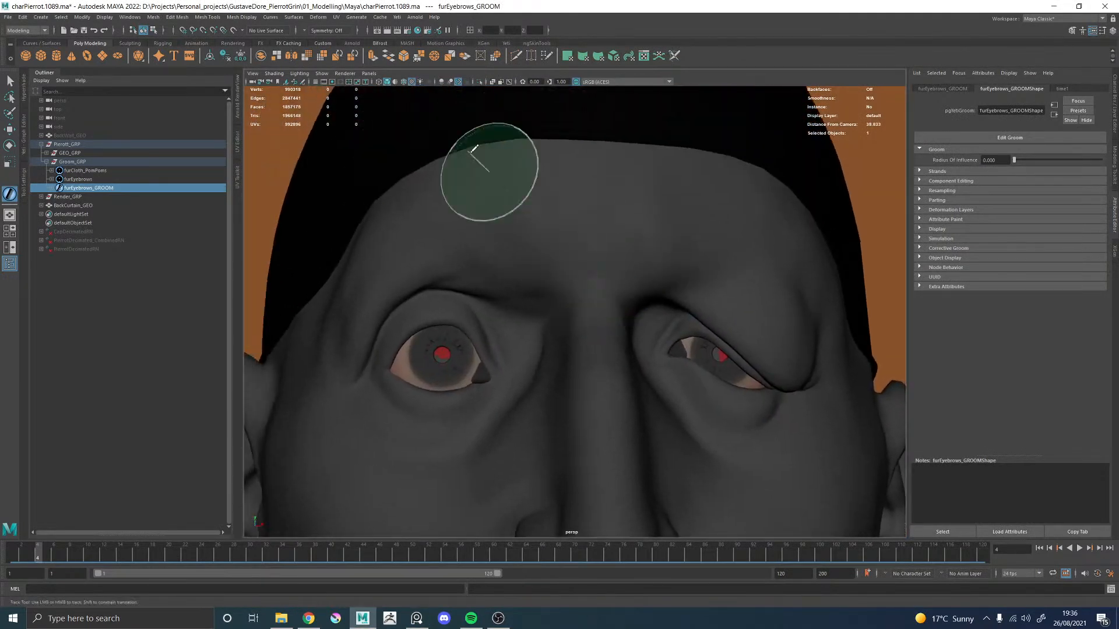
click(402, 83)
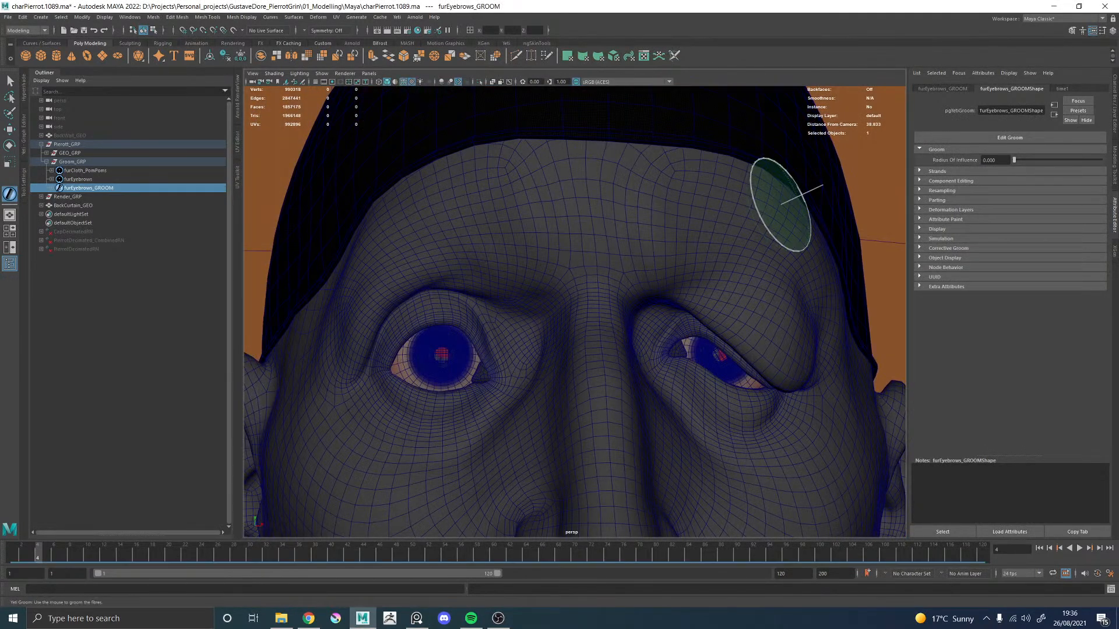
alt+drag(555, 290, 550, 294)
mouse_move(550, 293)
alt+right_down()
mouse_move(524, 287)
mouse_move(550, 313)
alt+right_up()
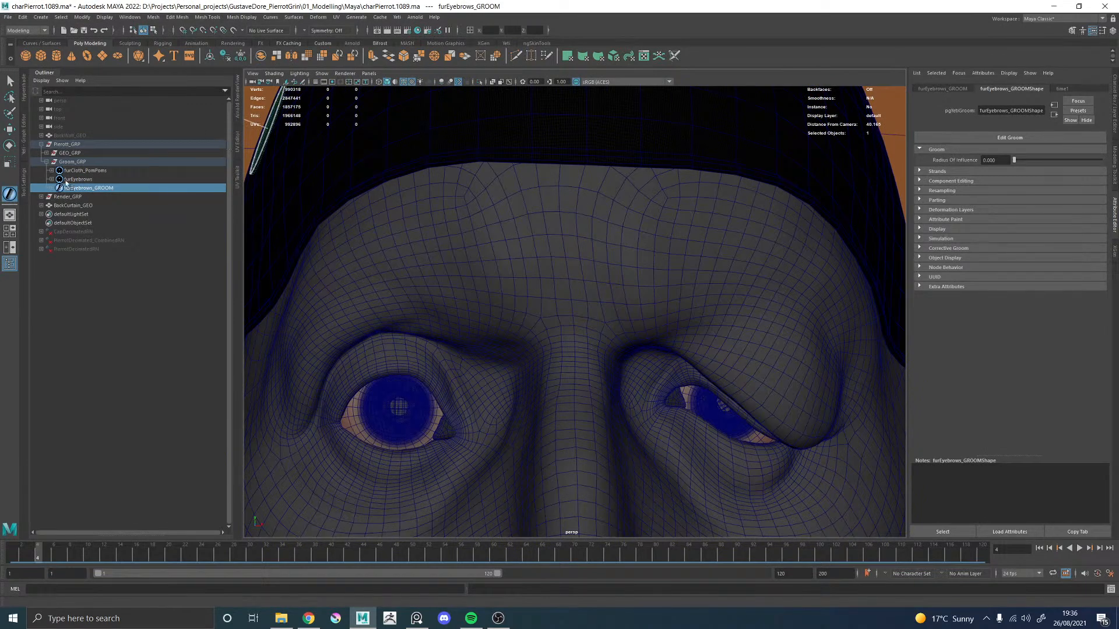
Step: Bring up the groom brush settings and choose the brush for adding strands to the character's right brow
click(26, 189)
click(247, 72)
click(44, 303)
alt+middle_drag(451, 245, 537, 254)
alt+right_drag(537, 254, 573, 276)
middle_drag(658, 290, 584, 283)
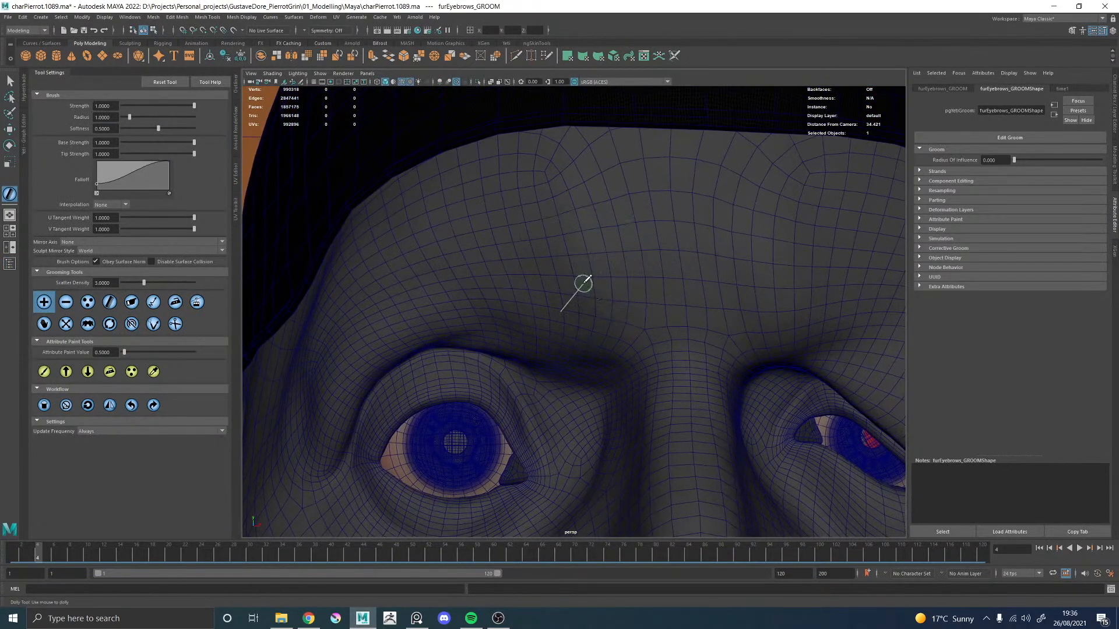
Step: Examine the forehead and brow ridge above the character's right eye from the front and from several angles
alt+drag(625, 310, 522, 353)
alt+middle_drag(519, 345, 609, 362)
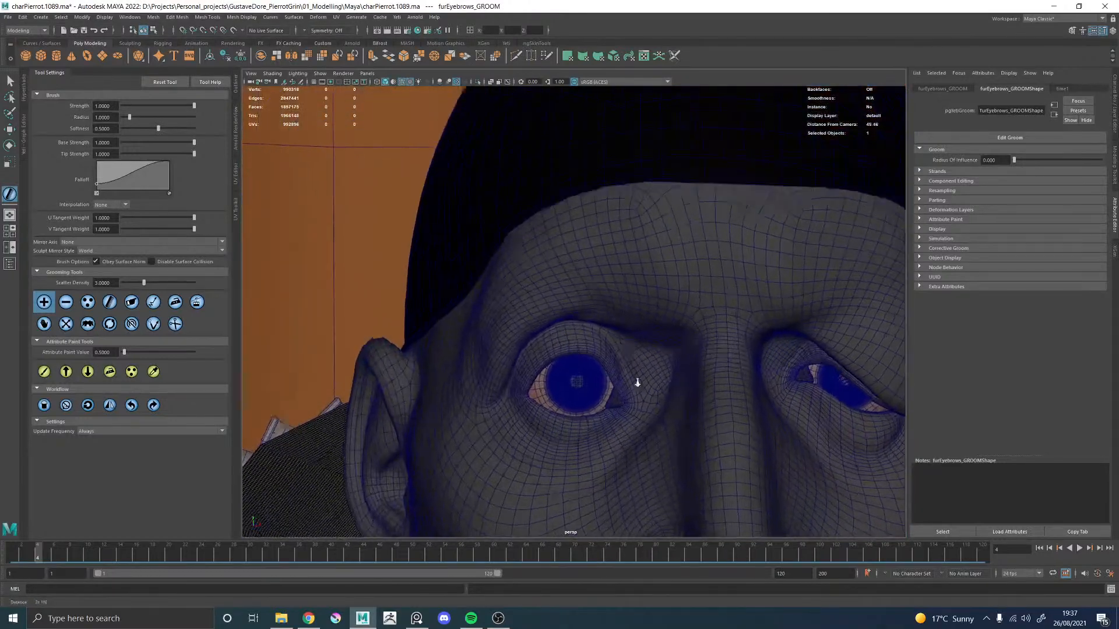
alt+right_drag(610, 362, 637, 332)
alt+middle_drag(637, 332, 554, 320)
alt+right_drag(554, 320, 520, 296)
alt+drag(512, 297, 593, 309)
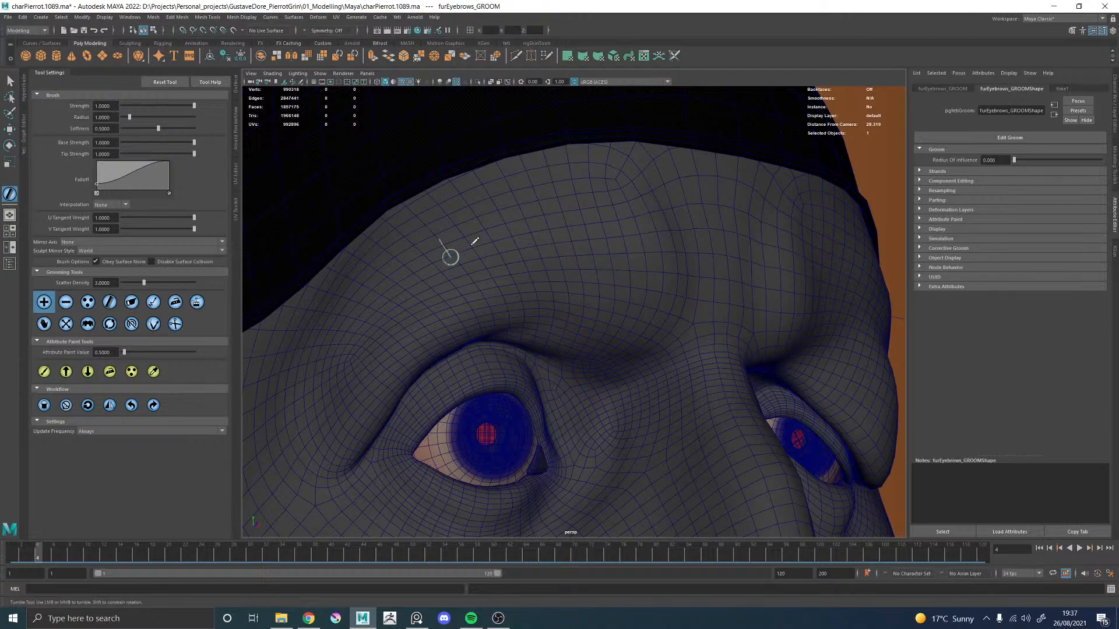
alt+drag(531, 251, 606, 297)
alt+right_drag(607, 297, 290, 270)
alt+drag(577, 322, 581, 281)
scroll(581, 281, up, 5)
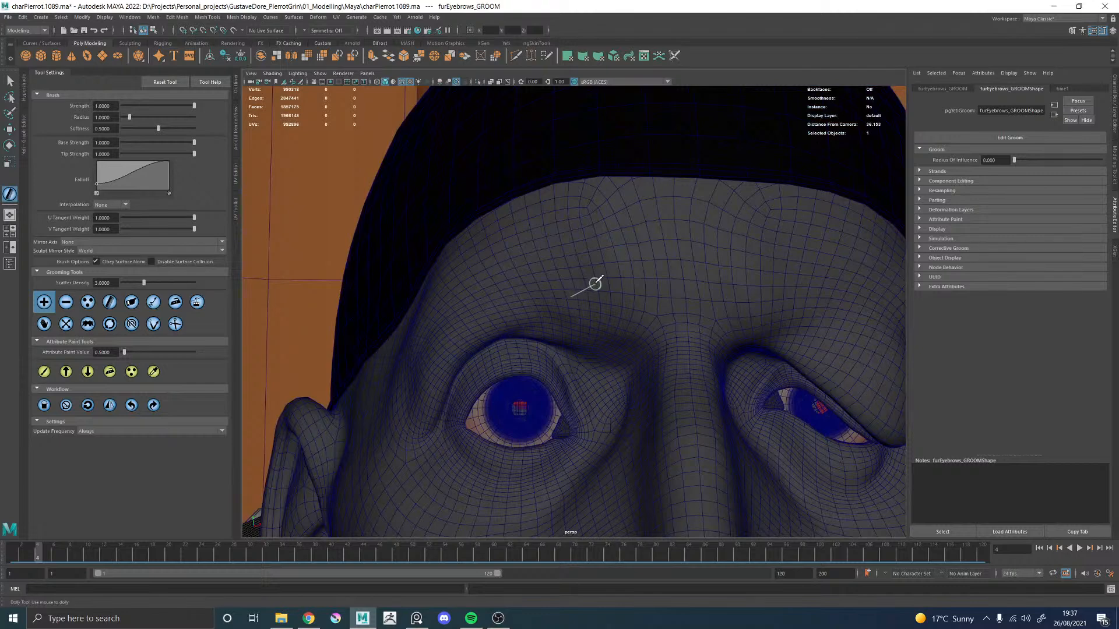
Step: Place guide strands at the inner and outer ends of the character's right eyebrow
alt+drag(600, 295, 547, 292)
alt+right_drag(547, 292, 547, 319)
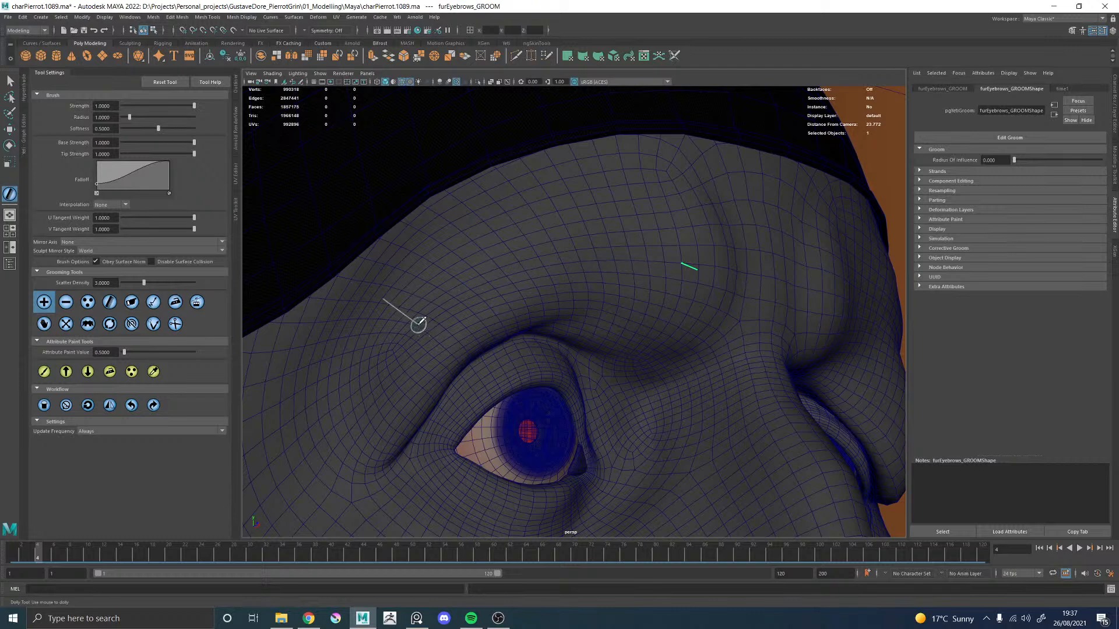
mouse_move(413, 325)
mouse_down()
mouse_move(457, 333)
mouse_move(442, 342)
mouse_up()
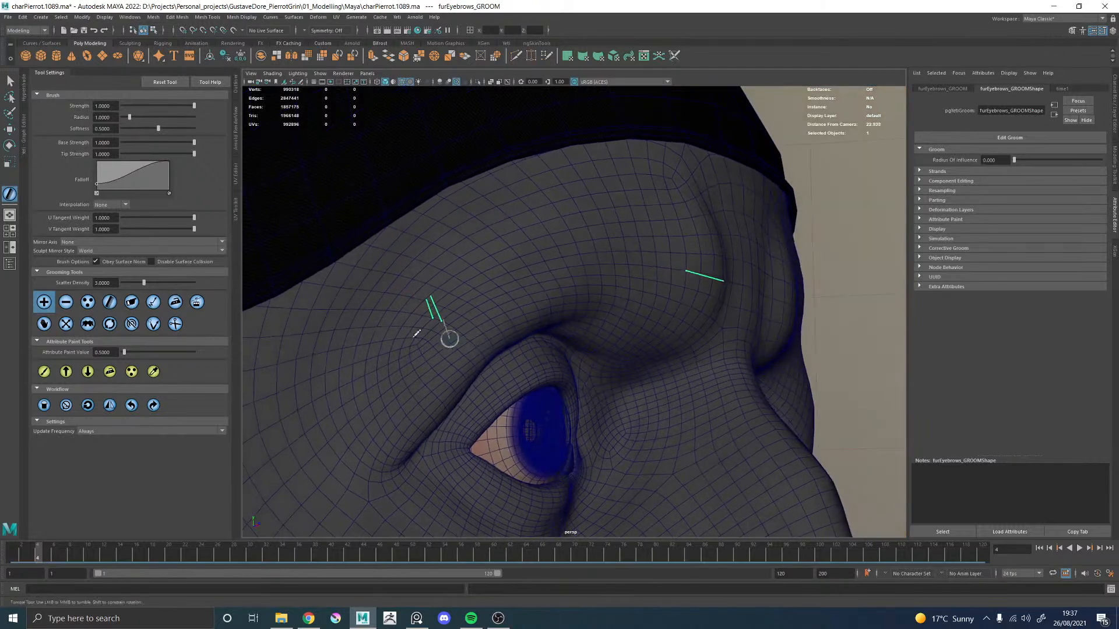
Step: Remove the duplicate strand at the outer brow and add a strand midway along the right eyebrow
click(66, 302)
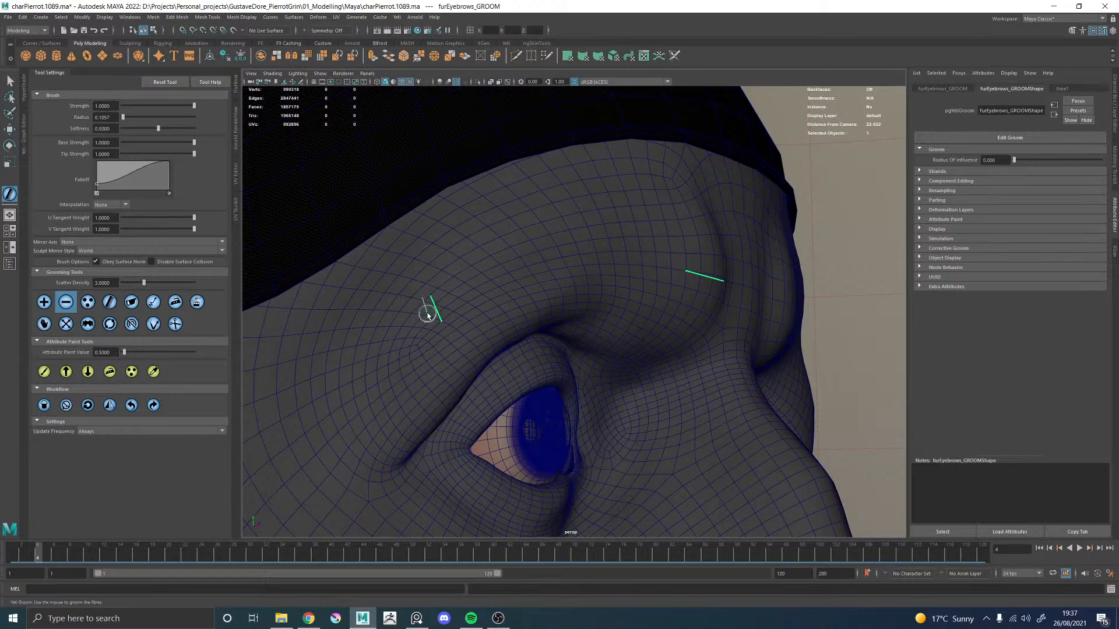
mouse_move(637, 295)
alt+mouse_down()
mouse_move(577, 292)
mouse_move(587, 273)
mouse_move(607, 273)
alt+mouse_up()
alt+right_drag(607, 273, 682, 286)
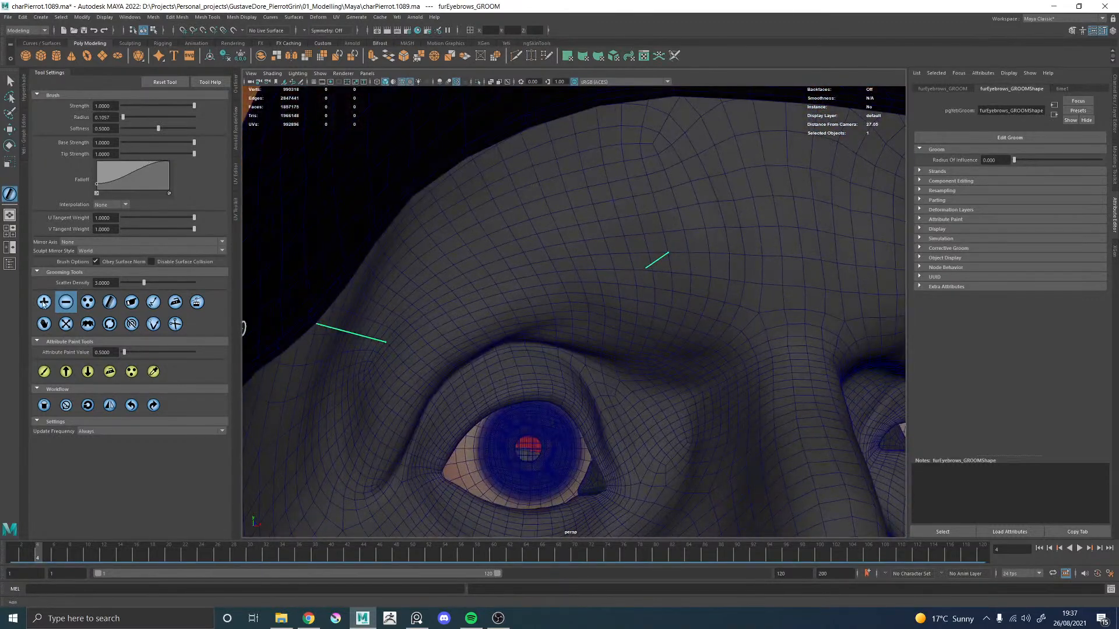
alt+drag(520, 249, 582, 252)
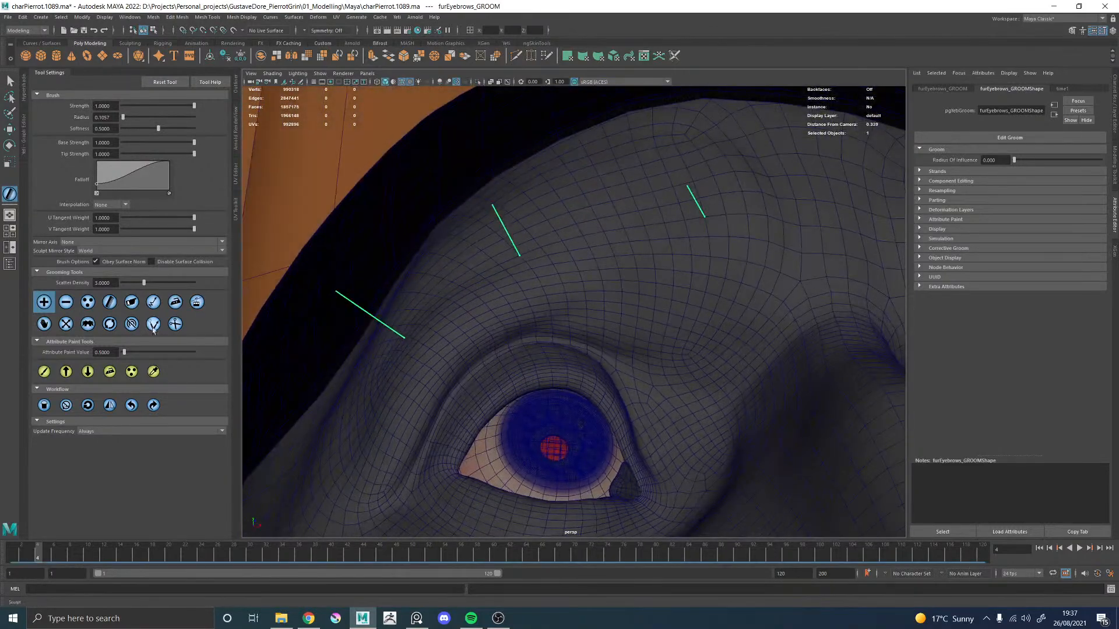
Step: Sculpt the inner brow strand into a curve that sweeps up and outward along the forehead
alt+drag(694, 289, 712, 226)
alt+middle_drag(712, 226, 704, 233)
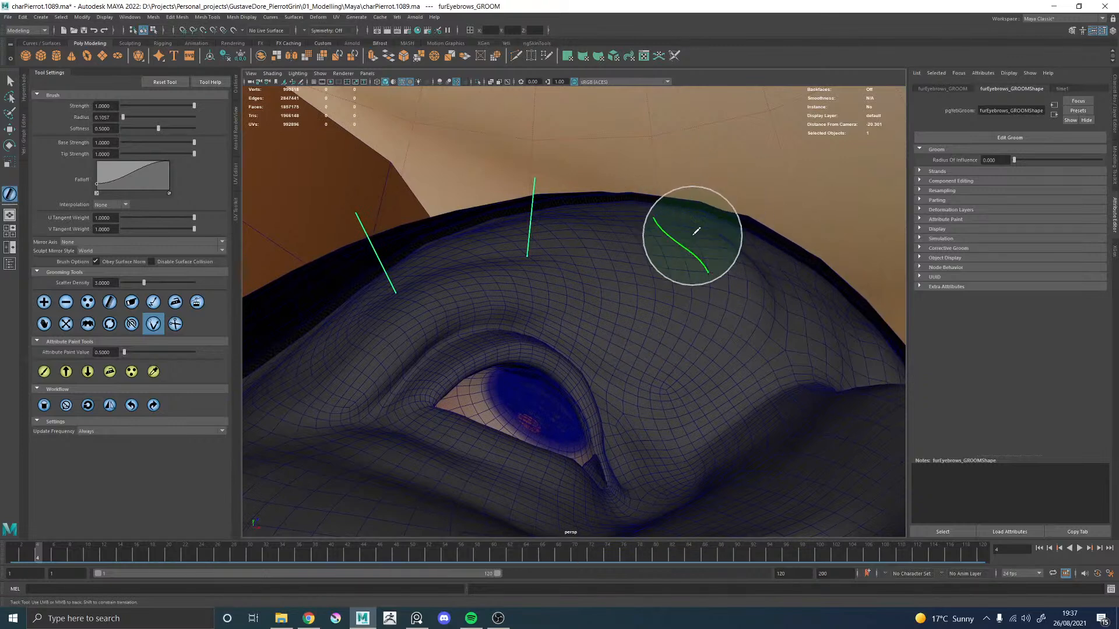
alt+drag(709, 231, 672, 265)
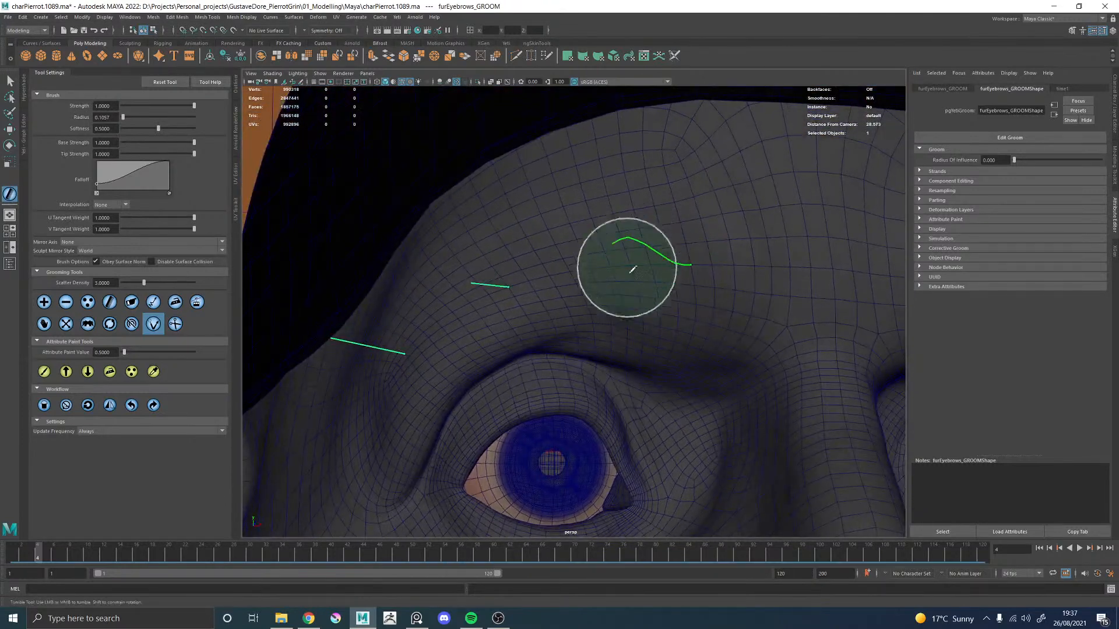
alt+drag(611, 246, 761, 283)
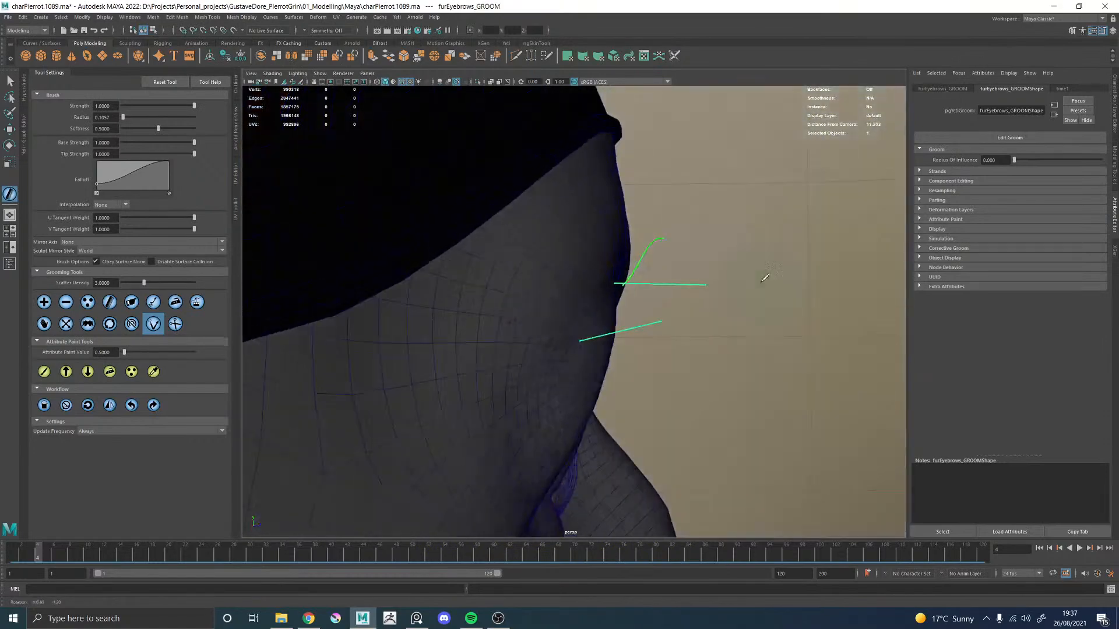
alt+drag(704, 240, 632, 250)
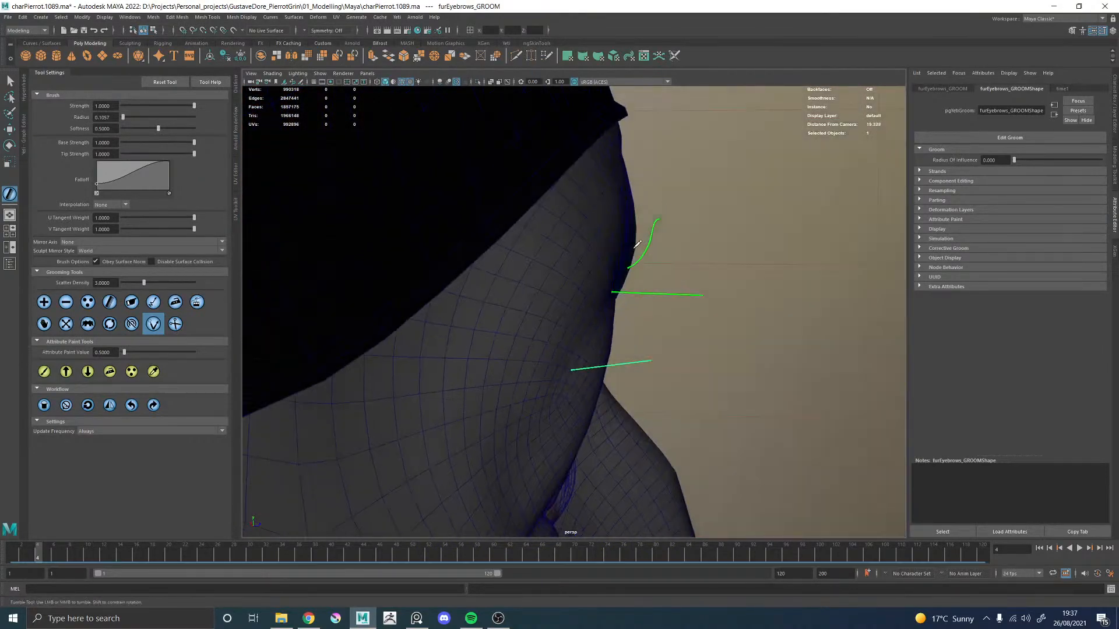
alt+drag(744, 267, 584, 229)
scroll(584, 230, down, 5)
alt+drag(653, 250, 567, 240)
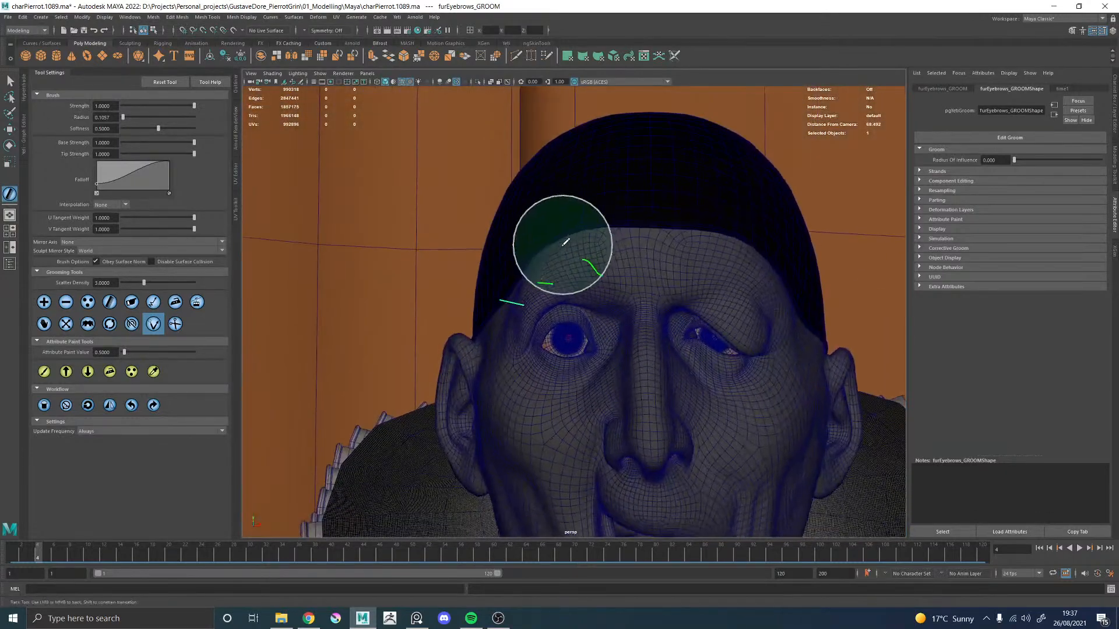
Step: Sculpt the middle strand outward along the brow and the outer strand down toward the temple
alt+right_drag(567, 240, 599, 280)
alt+drag(599, 281, 613, 254)
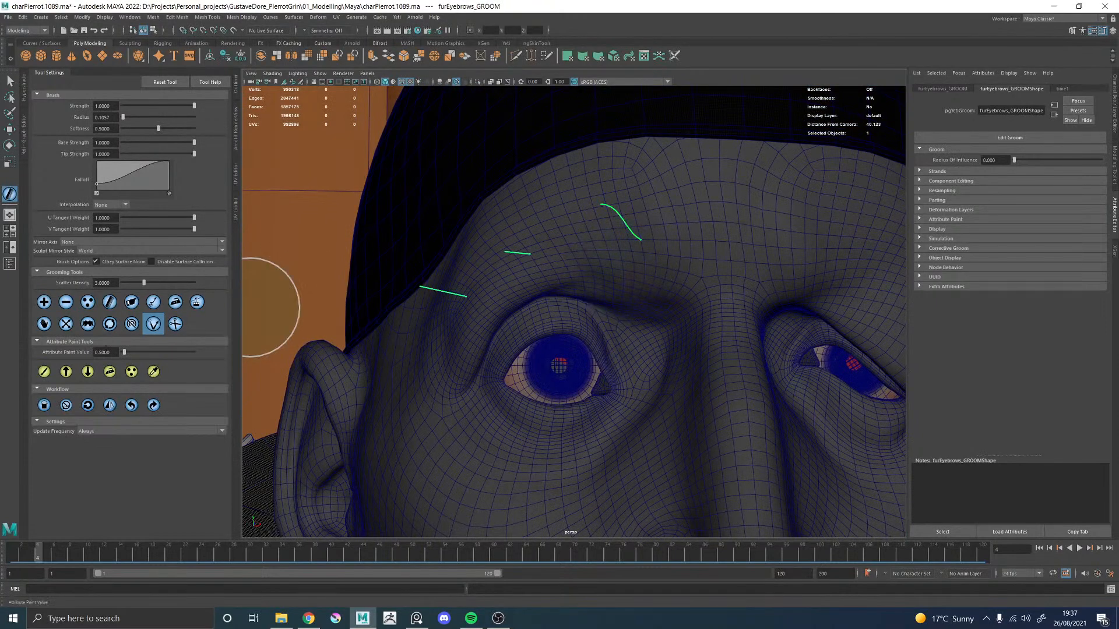
alt+right_drag(512, 224, 660, 323)
mouse_move(615, 229)
alt+mouse_down()
mouse_move(560, 296)
mouse_move(499, 242)
mouse_move(474, 196)
mouse_move(440, 185)
mouse_move(485, 203)
alt+mouse_up()
mouse_move(438, 233)
alt+mouse_down()
mouse_move(442, 291)
mouse_move(440, 266)
mouse_move(461, 261)
mouse_move(447, 270)
mouse_move(485, 282)
mouse_move(554, 267)
mouse_move(475, 243)
alt+mouse_up()
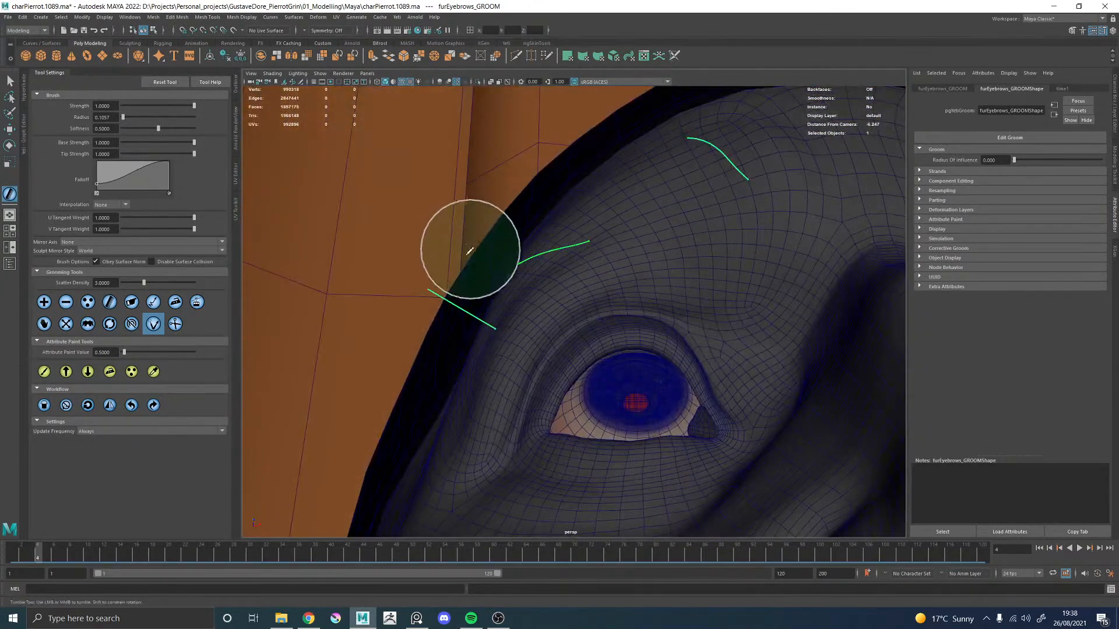
mouse_move(456, 327)
mouse_down()
mouse_move(456, 312)
mouse_move(442, 371)
mouse_up()
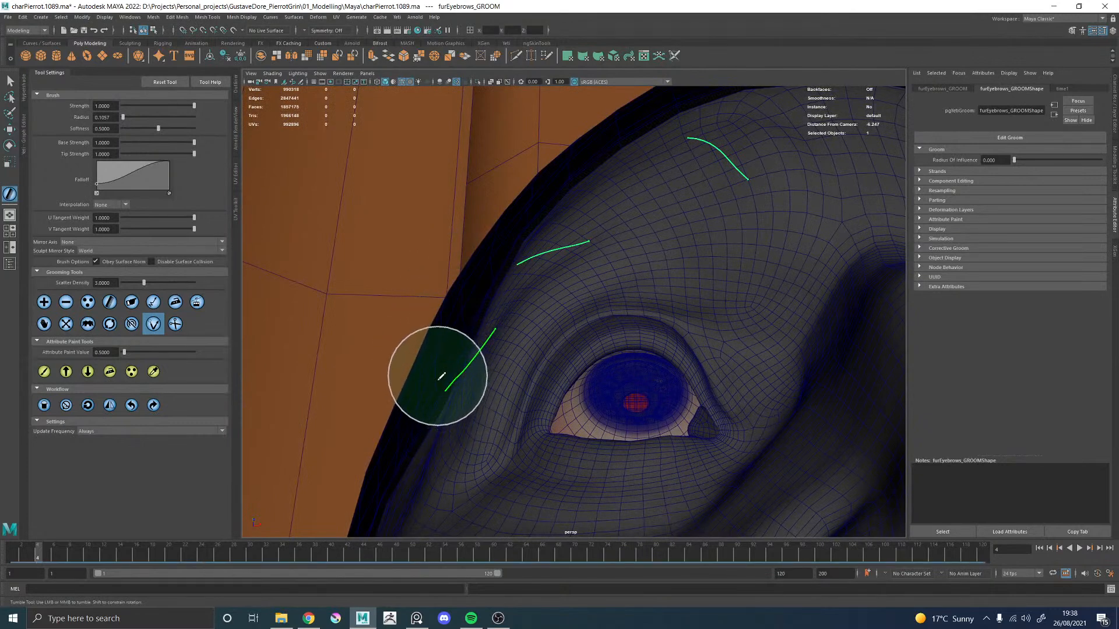
Step: Paint the length attribute at 0.5 over the three brow strands with a 1.6024 brush radius
mouse_move(506, 396)
alt+mouse_down()
mouse_move(554, 313)
mouse_move(488, 299)
mouse_move(513, 367)
mouse_move(507, 358)
alt+mouse_up()
alt+drag(585, 354, 519, 343)
alt+middle_drag(636, 296, 537, 362)
alt+right_drag(552, 352, 428, 277)
alt+drag(455, 274, 499, 285)
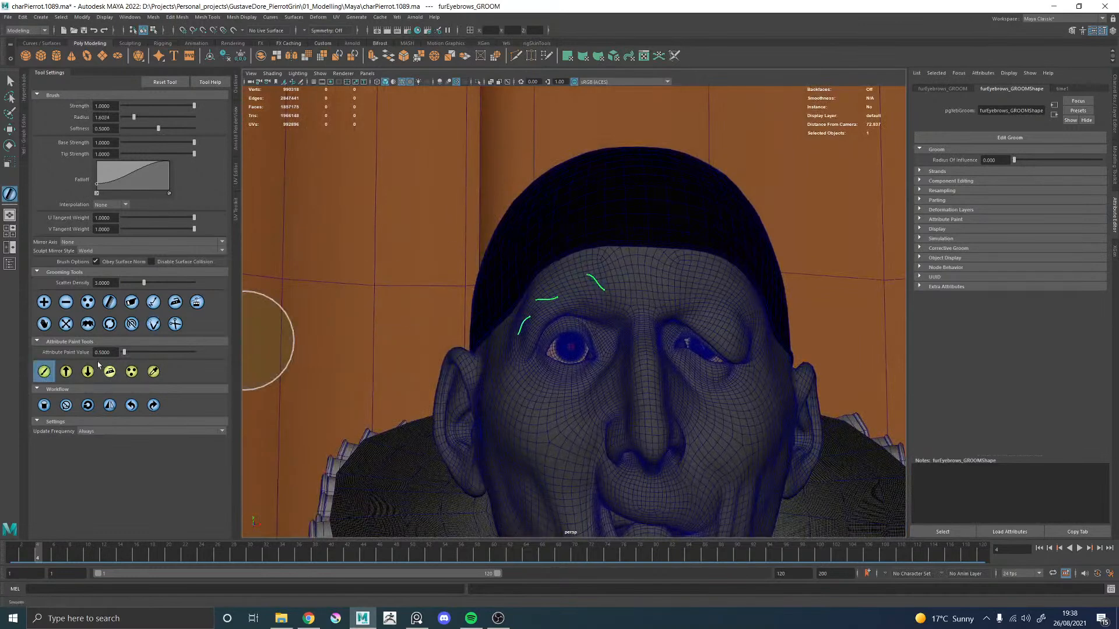
alt+right_drag(461, 286, 612, 337)
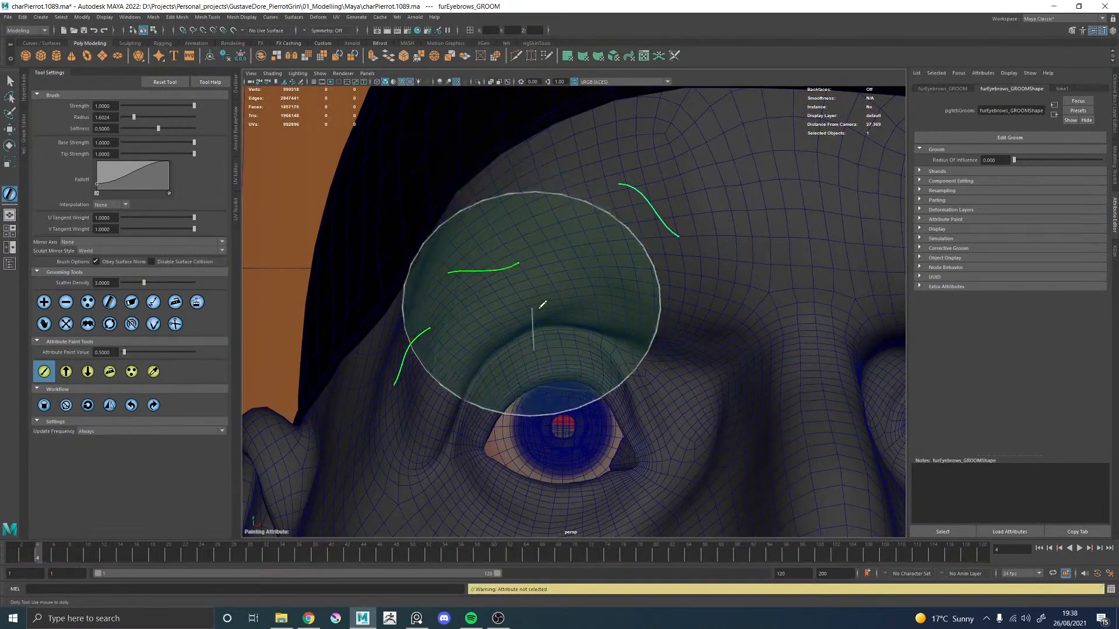
click(941, 219)
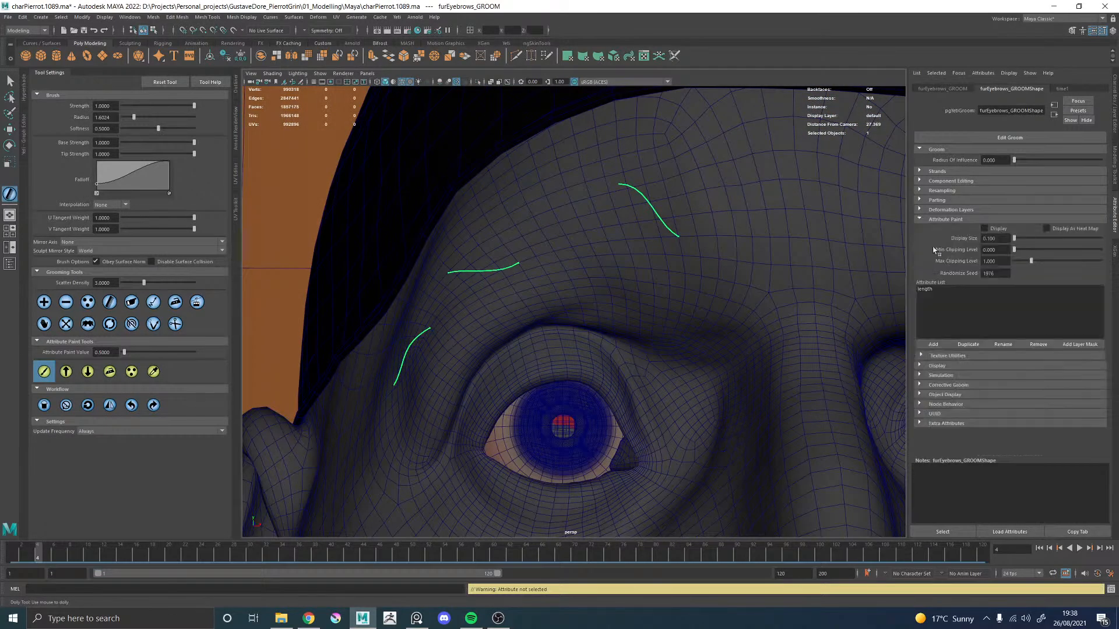
click(930, 288)
mouse_move(524, 337)
alt+mouse_down()
mouse_move(618, 315)
mouse_move(484, 324)
alt+mouse_up()
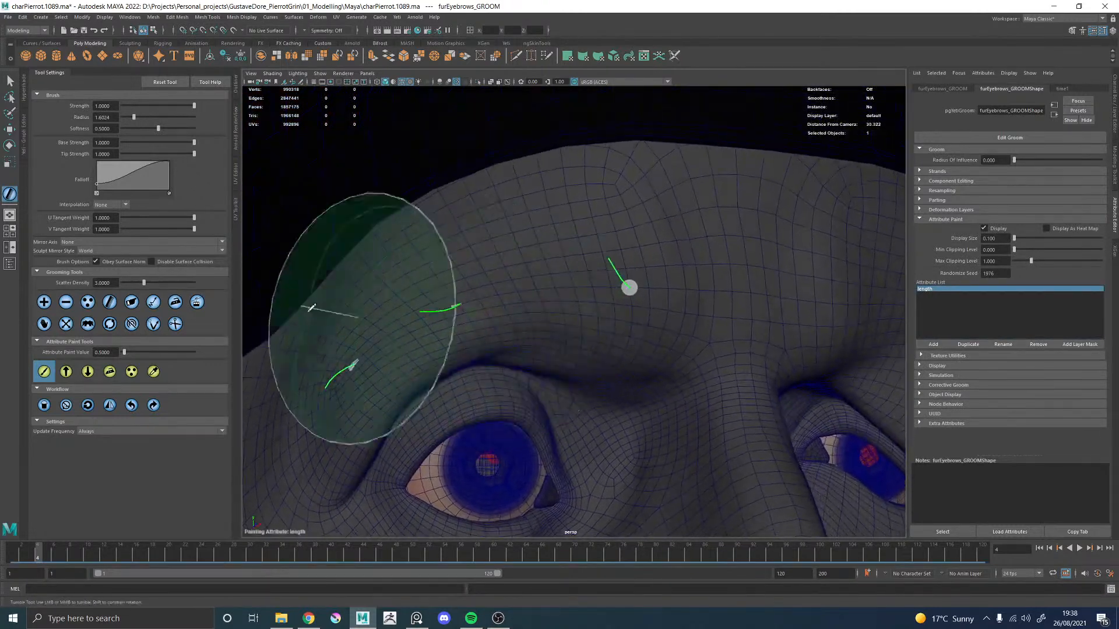
Step: Resculpt the inner brow strand to stand nearly upright with a slight curve along the forehead
click(153, 323)
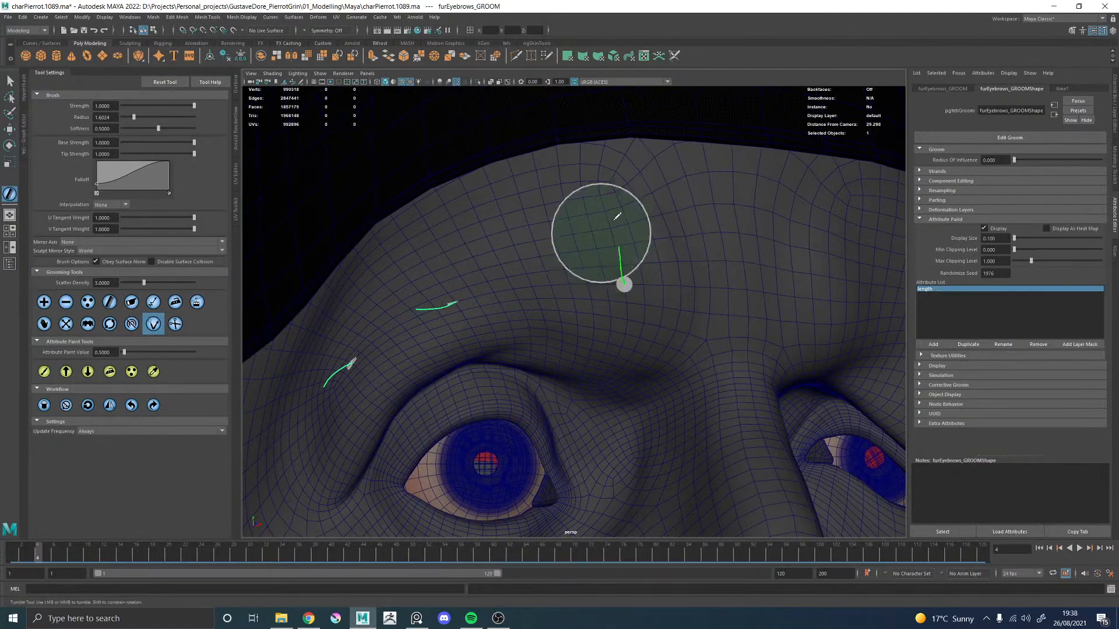
mouse_move(634, 217)
alt+mouse_down()
mouse_move(618, 243)
mouse_move(789, 239)
mouse_move(732, 361)
mouse_move(647, 253)
mouse_move(633, 264)
alt+mouse_up()
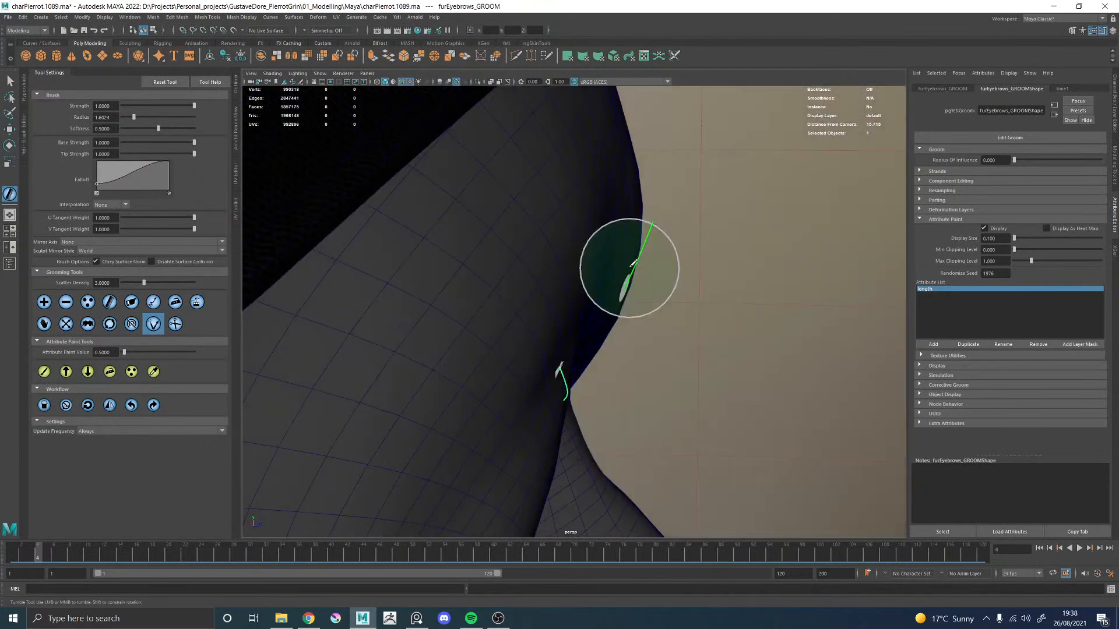
mouse_move(670, 227)
alt+mouse_down()
mouse_move(624, 246)
mouse_move(627, 229)
alt+mouse_up()
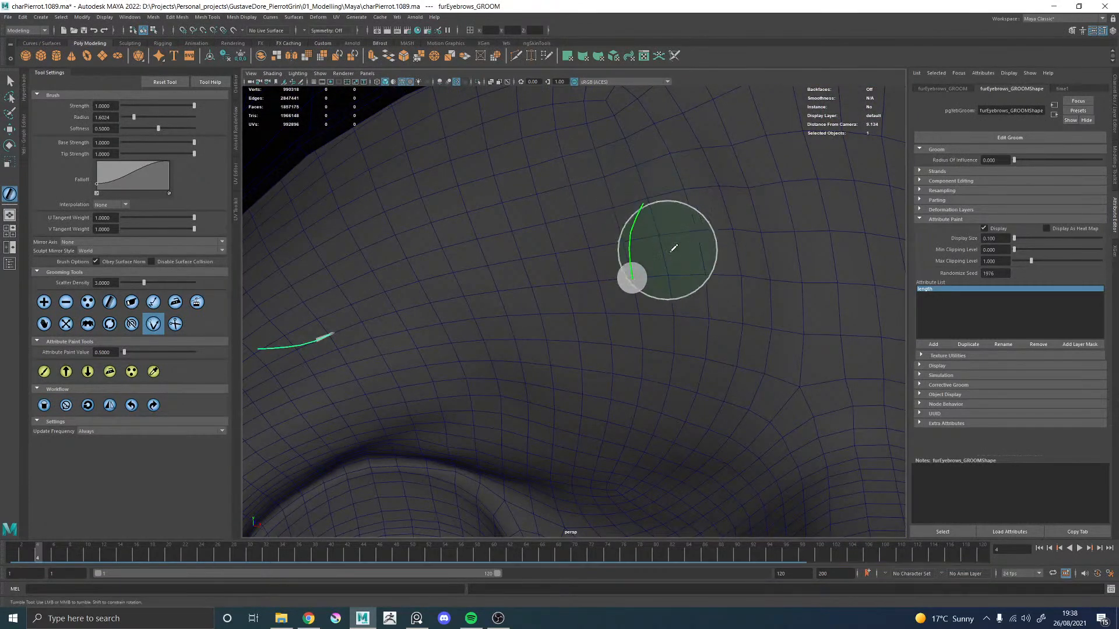
scroll(650, 236, down, 3)
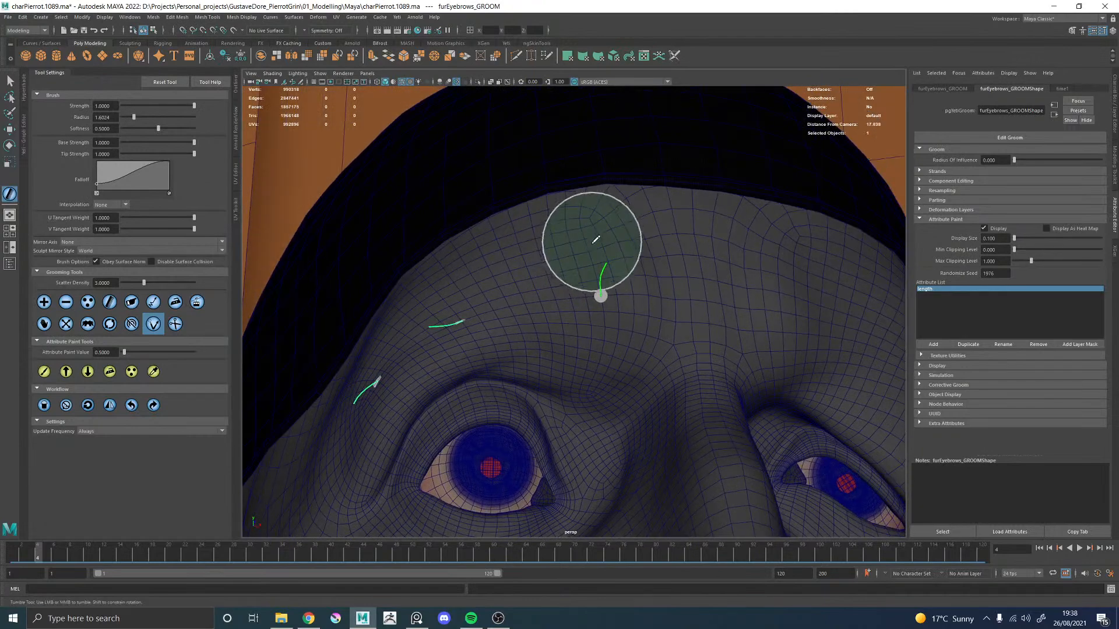
alt+drag(592, 241, 612, 248)
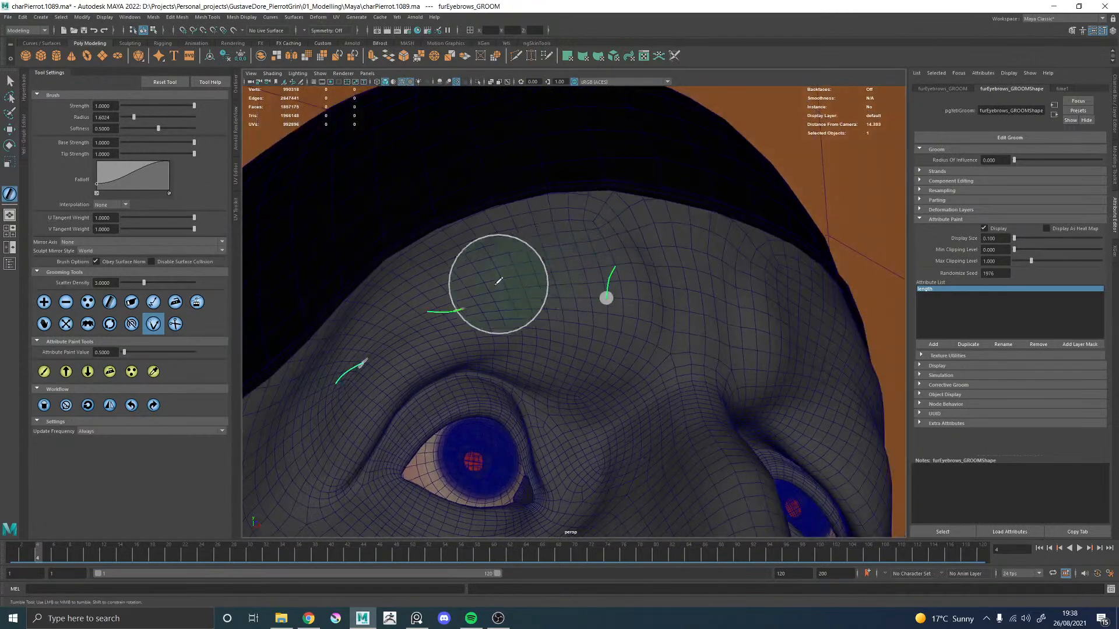
Step: Resculpt the middle brow strand to lie close to the skin and point outward along the brow
alt+middle_drag(482, 292, 582, 266)
alt+right_drag(583, 265, 651, 367)
alt+drag(563, 258, 519, 229)
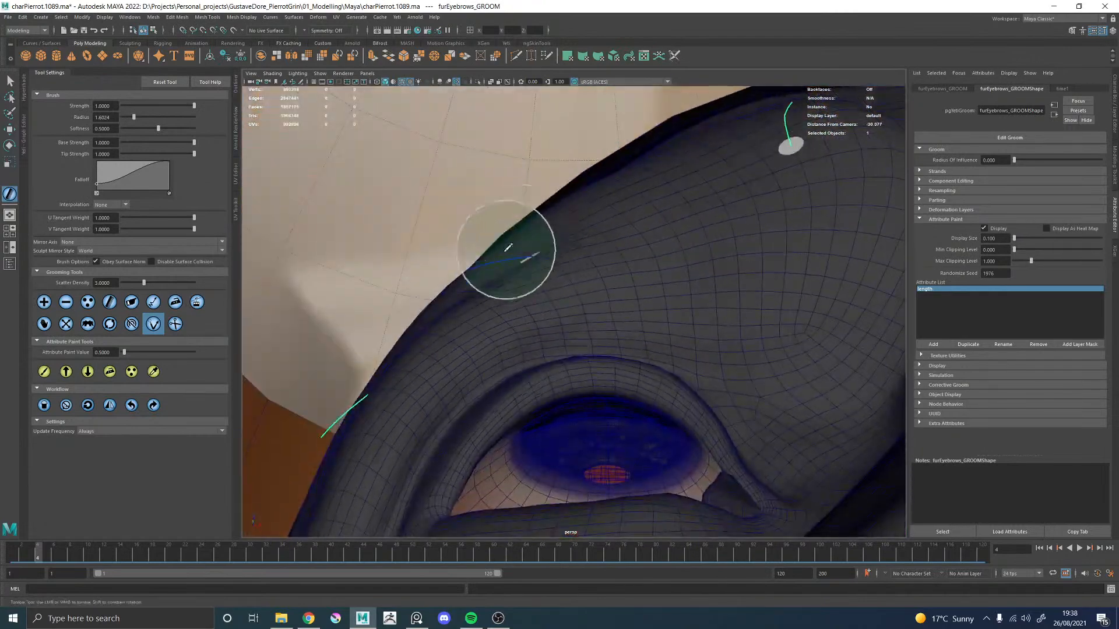
alt+drag(428, 269, 466, 312)
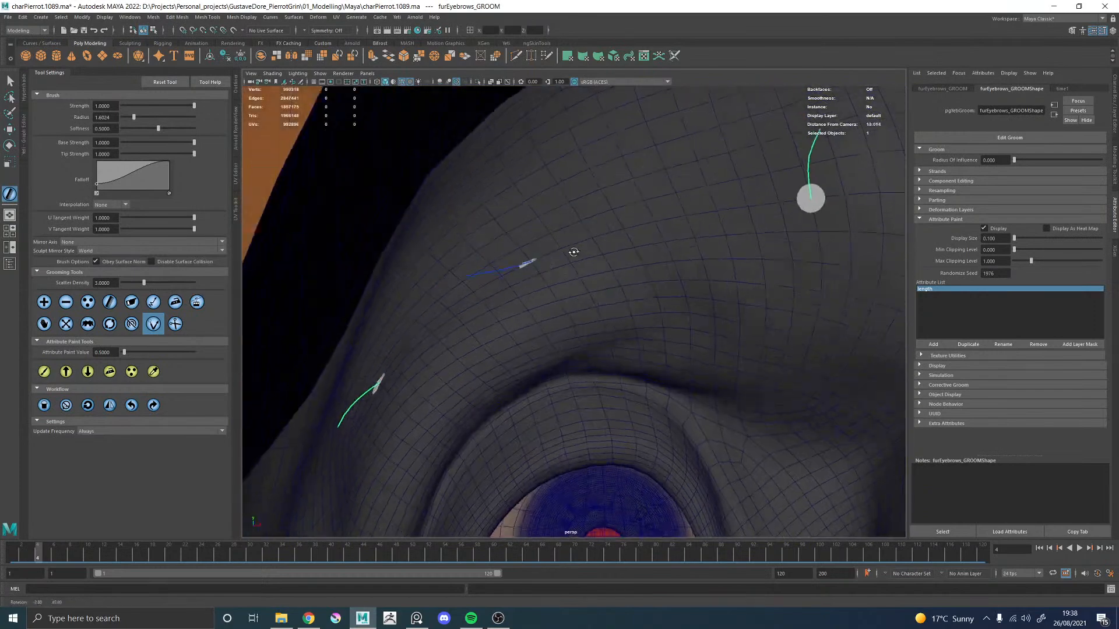
alt+right_drag(466, 312, 314, 276)
alt+drag(564, 256, 538, 256)
alt+middle_drag(537, 256, 537, 257)
alt+right_drag(538, 258, 612, 325)
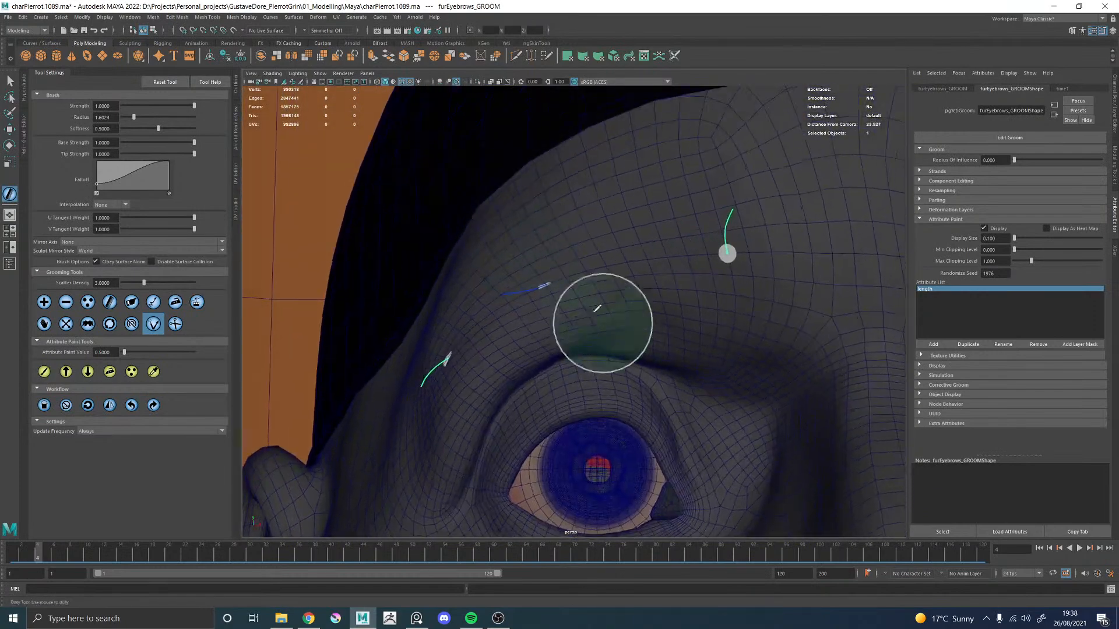
Step: Paint the length attribute at 0.75 over the three brow strands and return to the sculpting brush at the inner strand
alt+drag(548, 241, 556, 243)
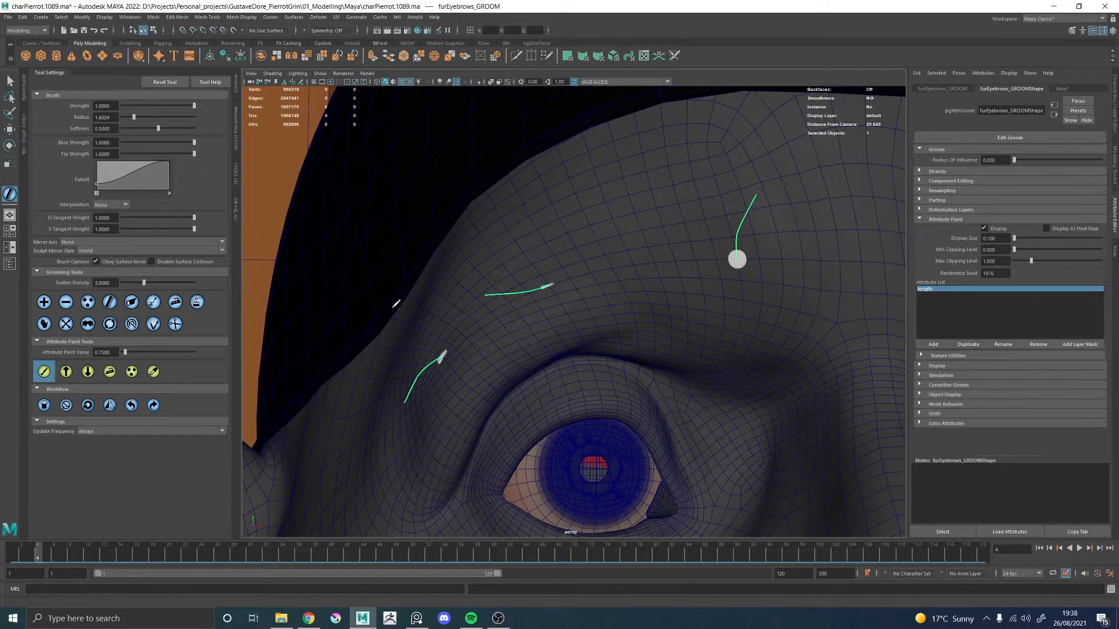
alt+drag(545, 285, 498, 309)
click(153, 324)
alt+middle_drag(705, 253, 609, 286)
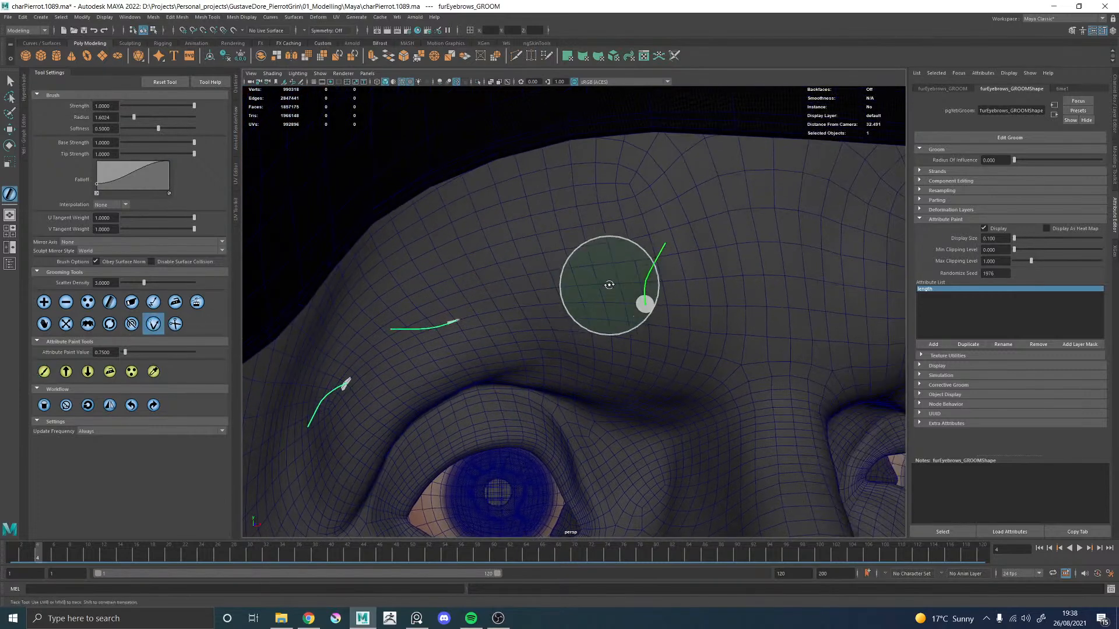
Step: Turn off Obey Surface Normal for the sculpting brush and refine the curves of the brow strands from several angles
alt+drag(610, 285, 620, 282)
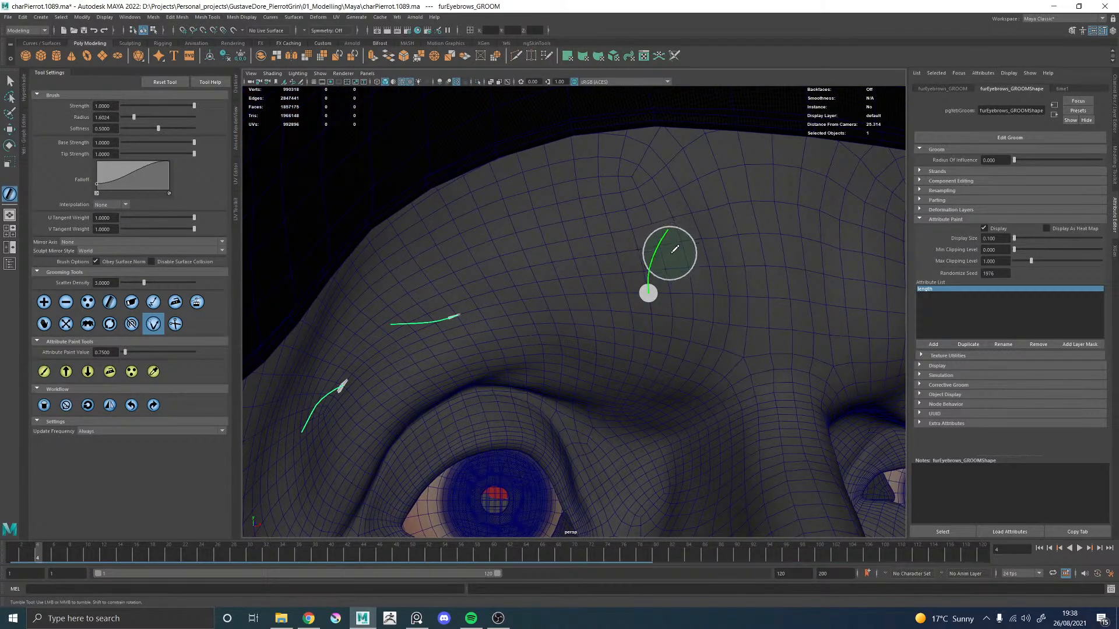
alt+drag(682, 257, 590, 258)
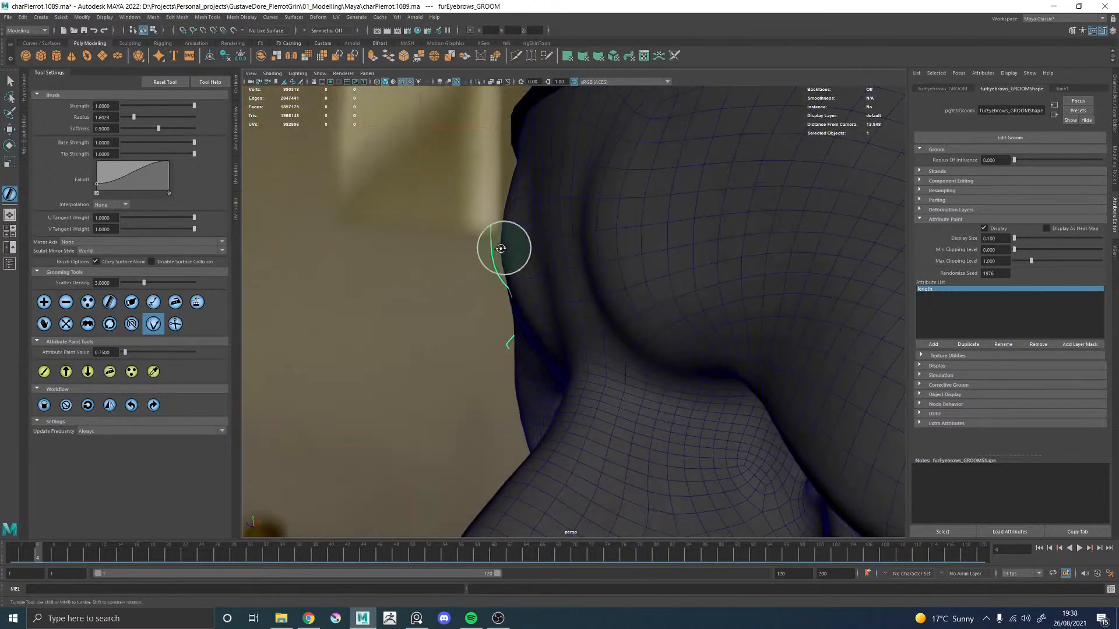
alt+drag(509, 245, 491, 247)
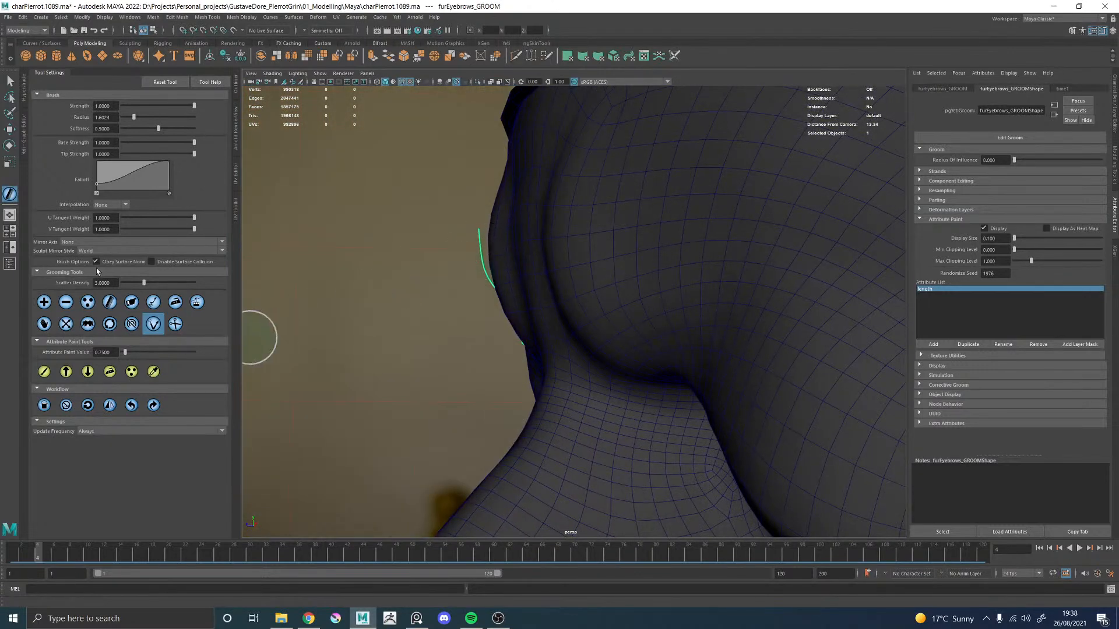
alt+drag(464, 285, 516, 275)
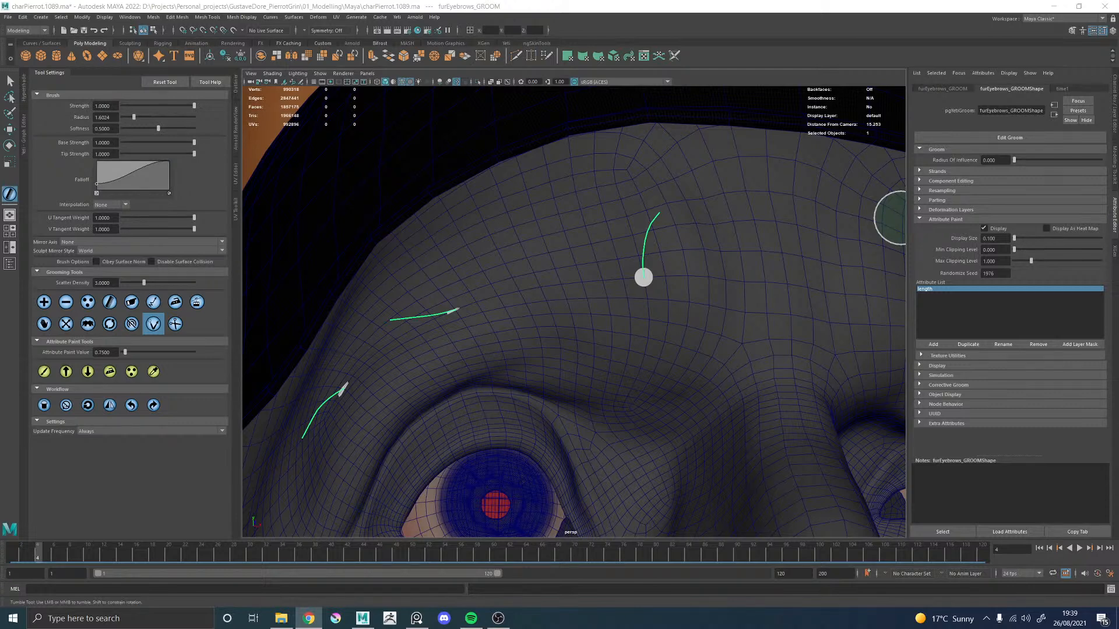
alt+drag(478, 284, 487, 286)
alt+middle_drag(480, 287, 567, 270)
mouse_move(503, 280)
alt+mouse_down()
mouse_move(482, 309)
mouse_move(507, 307)
mouse_move(492, 325)
mouse_move(548, 280)
mouse_move(542, 240)
mouse_move(529, 265)
mouse_move(547, 273)
mouse_move(515, 283)
mouse_move(507, 311)
mouse_move(572, 295)
mouse_move(624, 305)
mouse_move(545, 365)
alt+mouse_up()
mouse_move(635, 366)
alt+mouse_down()
mouse_move(548, 330)
mouse_move(517, 335)
alt+mouse_up()
alt+drag(604, 233, 540, 320)
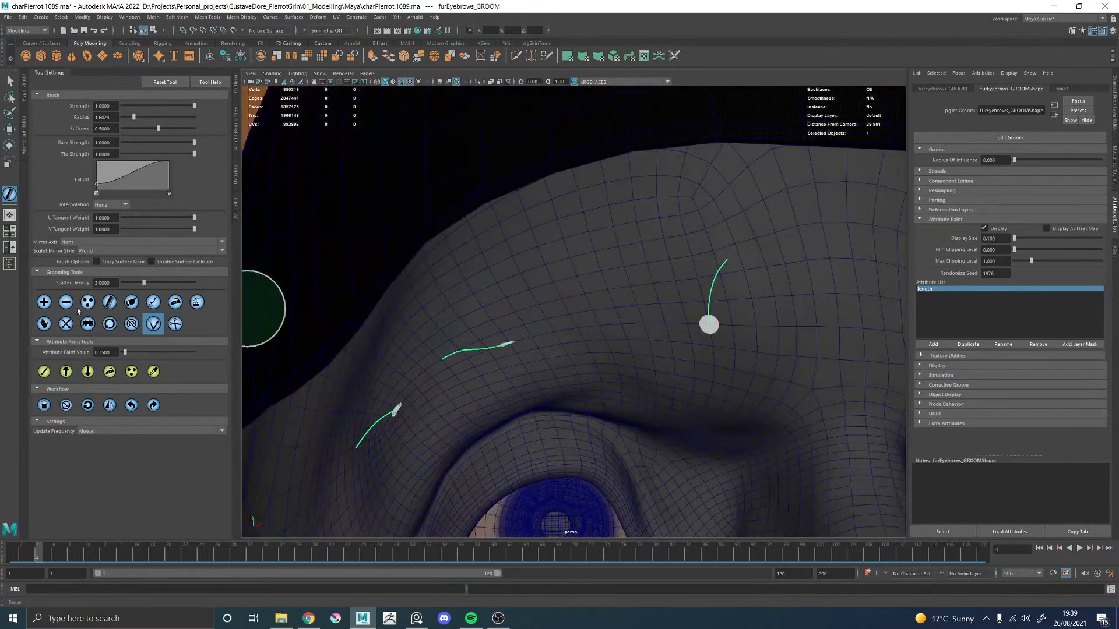
Step: Expand the groom's strand settings and add a guide strand on the forehead between the middle and inner brow strands
alt+middle_drag(615, 305, 593, 286)
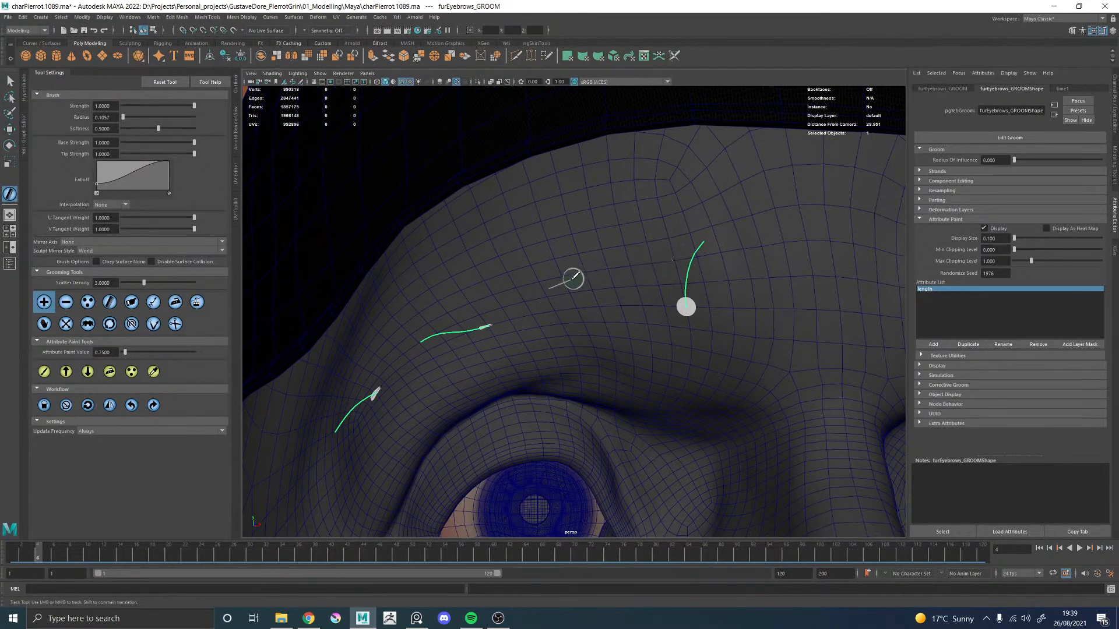
alt+drag(562, 330, 593, 304)
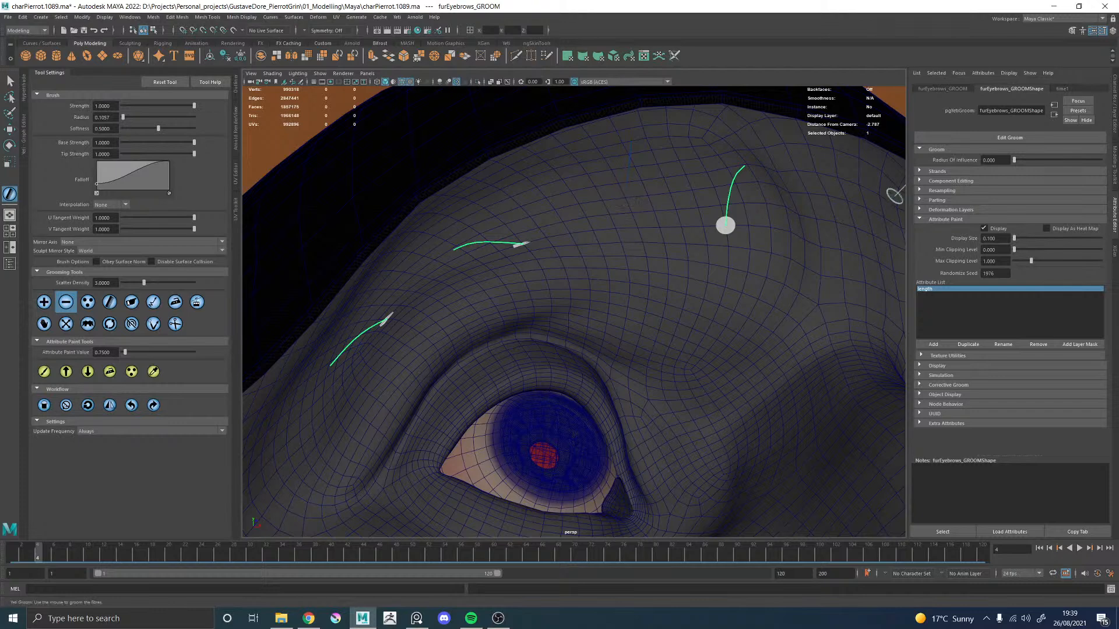
click(948, 170)
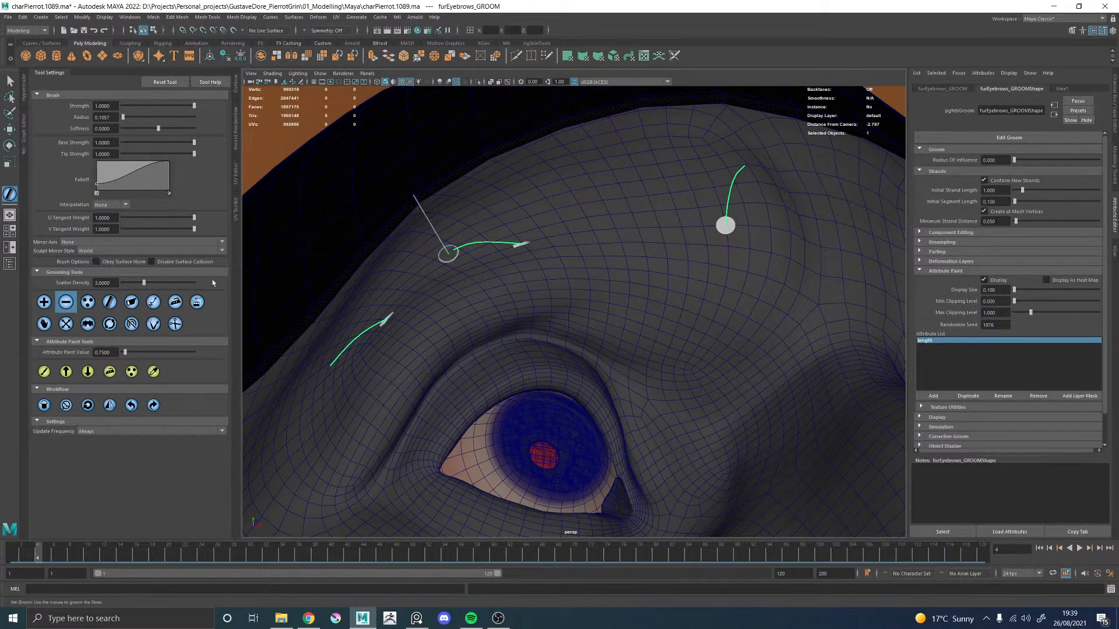
alt+drag(565, 253, 621, 276)
click(640, 252)
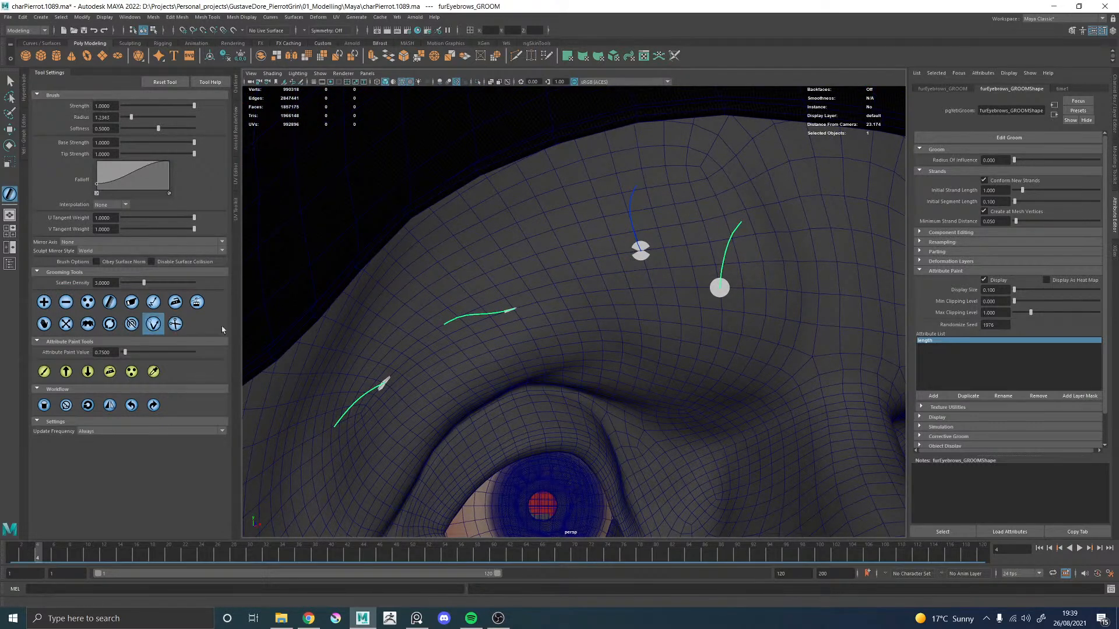
Step: Sculpt the new strand to arc outward along the brow, and expand the groom's resampling settings
mouse_move(648, 207)
mouse_down()
mouse_move(572, 228)
mouse_move(604, 228)
mouse_up()
click(941, 241)
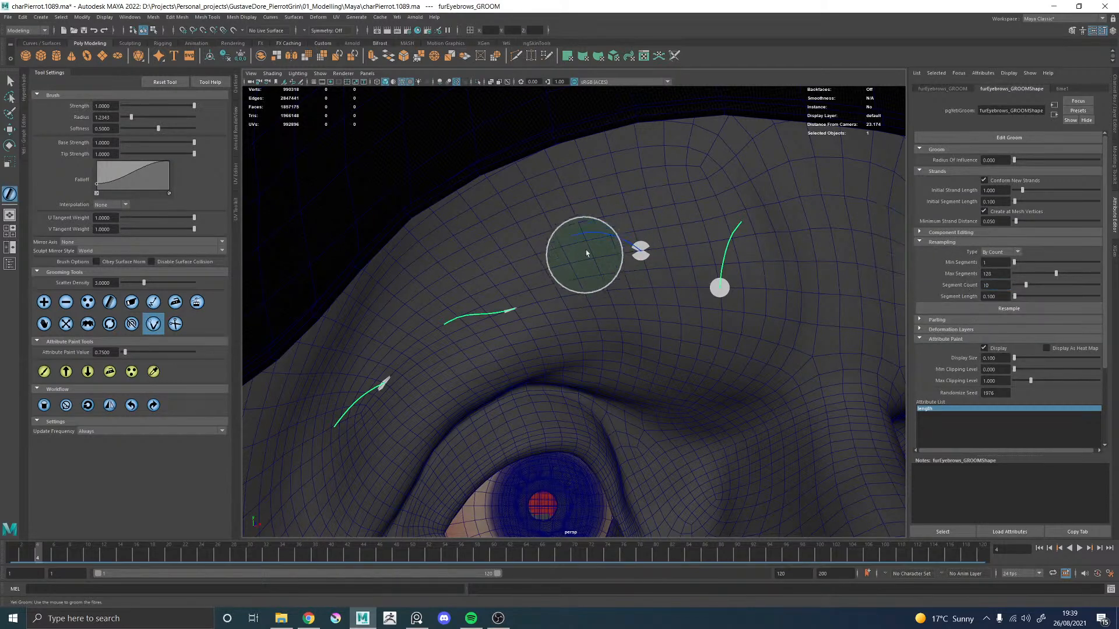
mouse_move(595, 249)
alt+mouse_down()
mouse_move(625, 266)
mouse_move(599, 303)
mouse_move(577, 291)
mouse_move(583, 265)
alt+mouse_up()
alt+drag(558, 328, 592, 295)
alt+right_drag(593, 295, 482, 295)
alt+drag(482, 295, 485, 295)
alt+right_drag(484, 295, 813, 454)
alt+drag(488, 296, 479, 296)
alt+middle_drag(478, 296, 592, 275)
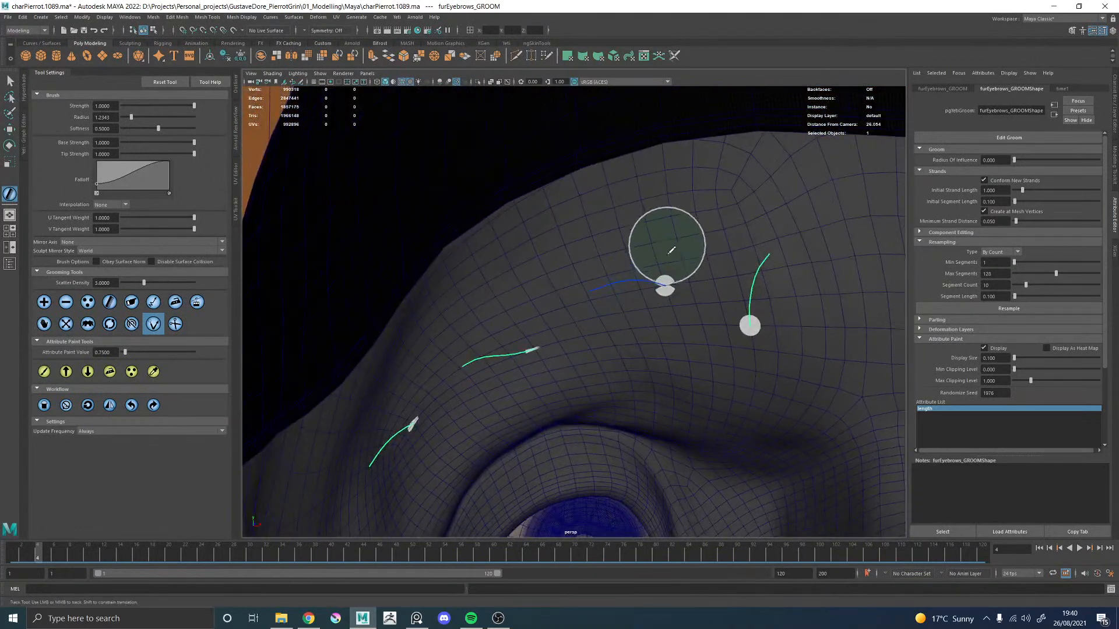
Step: Add a guide strand just inward of and below the inner brow strand, and sculpt it to lean up toward the forehead's centre
click(44, 302)
alt+drag(533, 322, 709, 316)
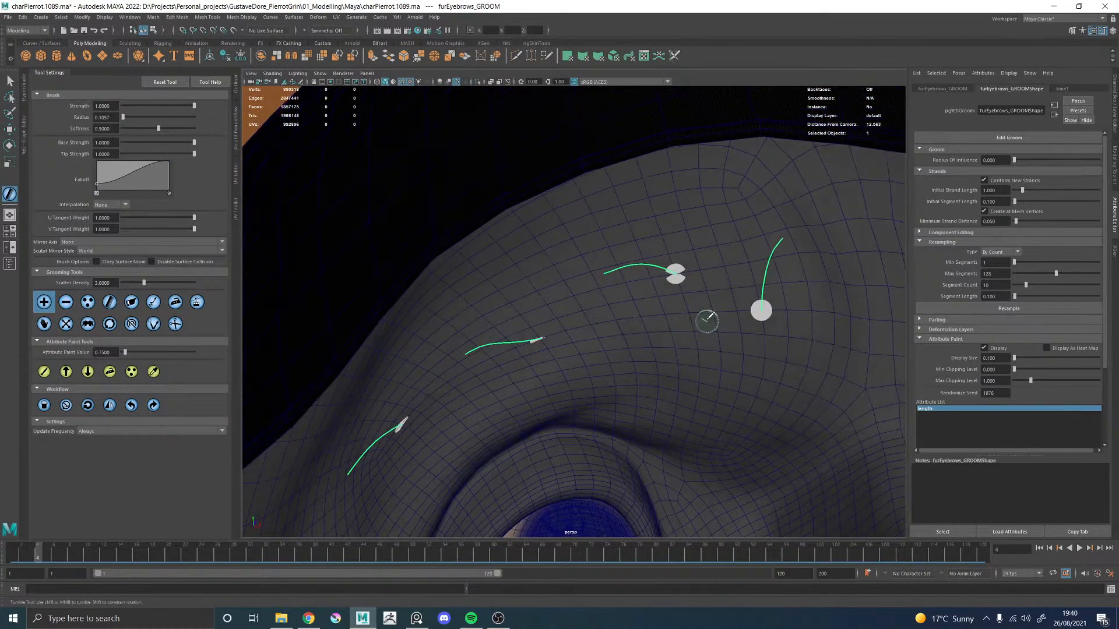
alt+middle_drag(712, 320, 643, 321)
mouse_move(720, 320)
alt+mouse_down()
mouse_move(704, 324)
mouse_move(706, 315)
alt+mouse_up()
alt+middle_drag(706, 315, 606, 313)
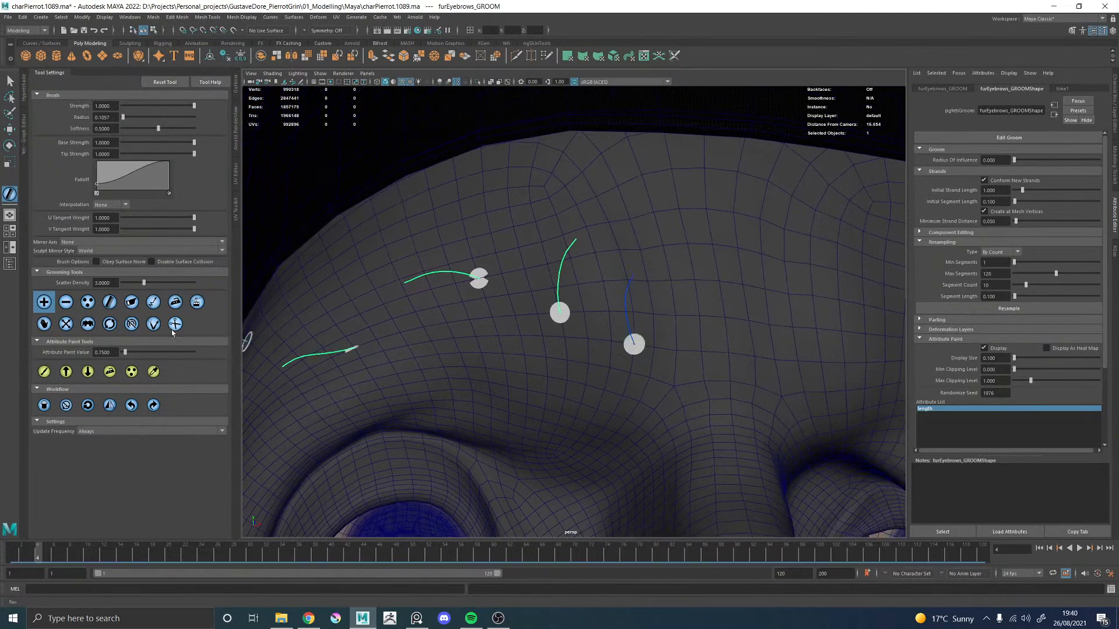
click(153, 324)
alt+drag(474, 324, 600, 295)
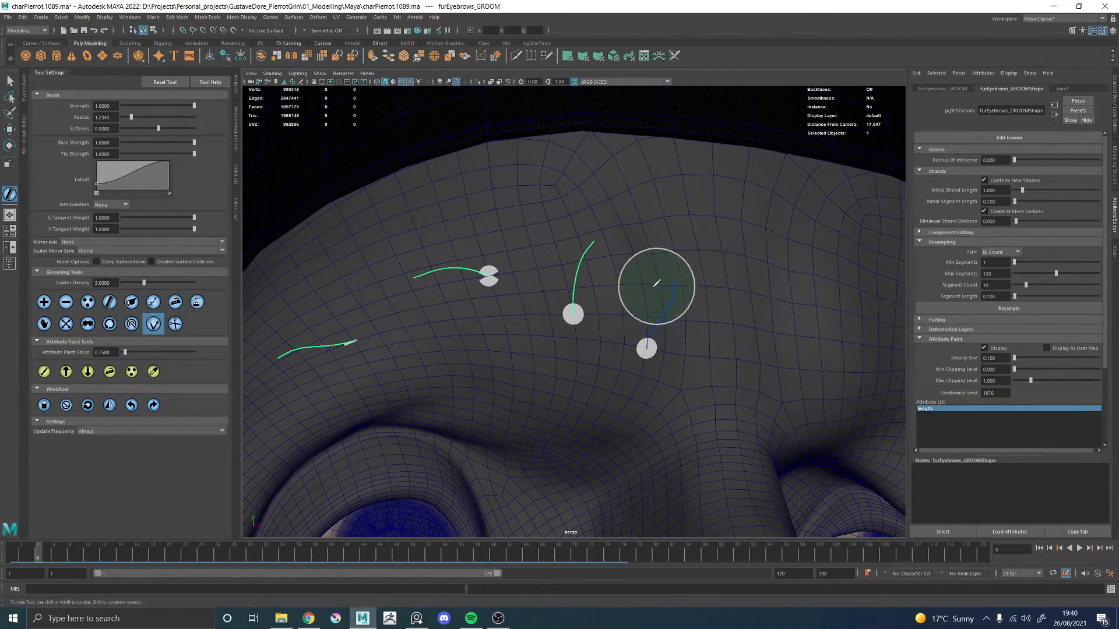
mouse_move(656, 352)
alt+mouse_down()
mouse_move(492, 342)
mouse_move(469, 294)
mouse_move(615, 285)
alt+mouse_up()
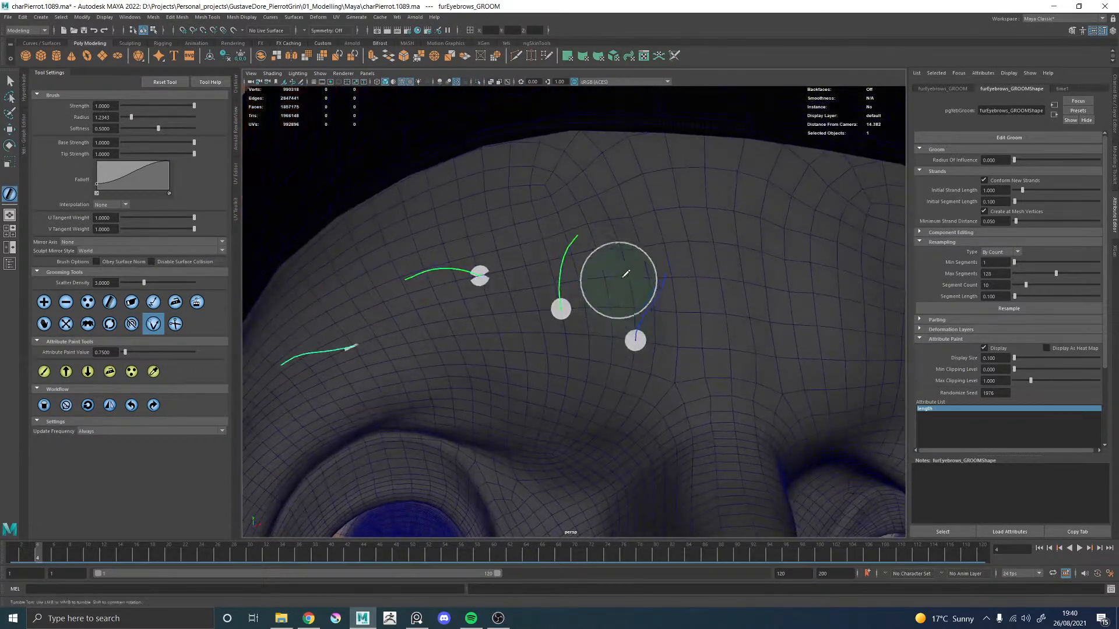
Step: Add a guide strand above the newest inner one and sculpt it nearly upright with a gentle curve along the forehead
click(44, 302)
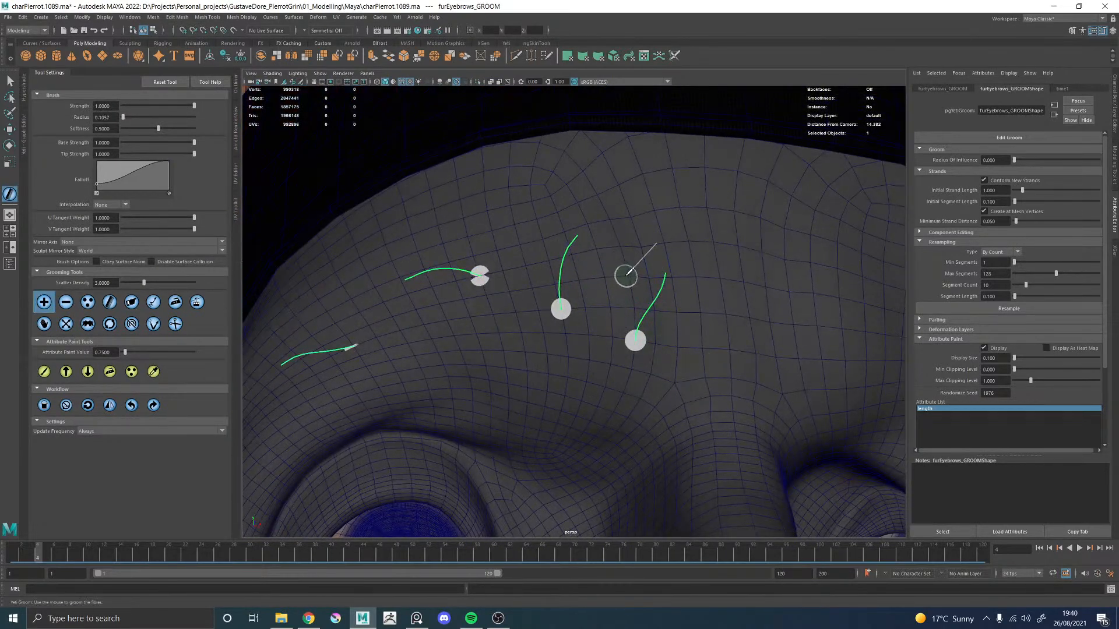
click(627, 272)
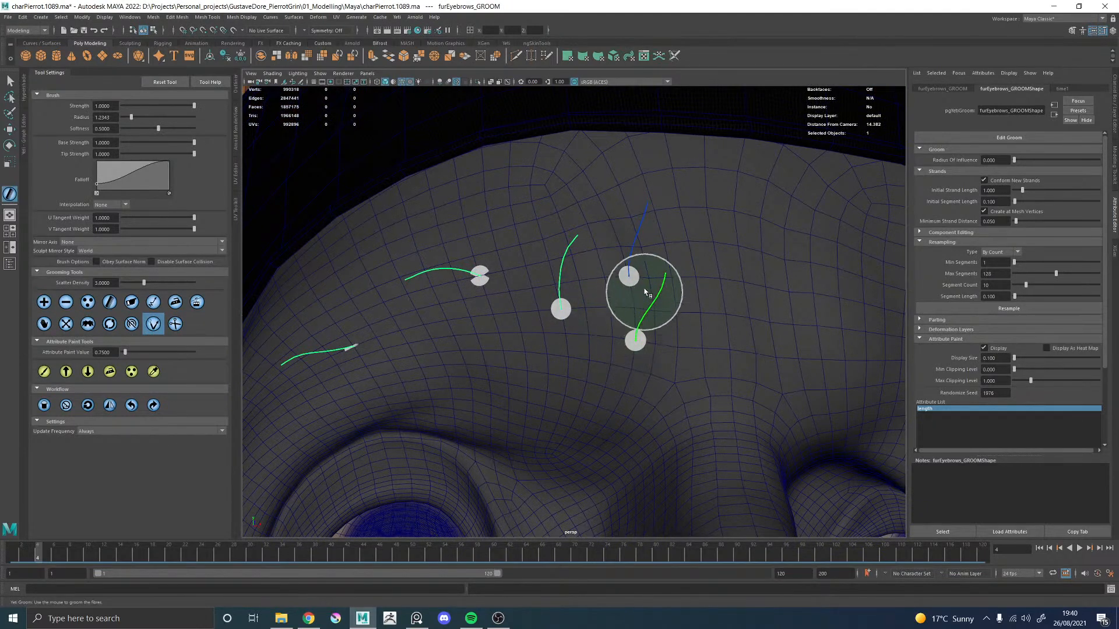
alt+drag(645, 298, 662, 286)
mouse_move(667, 278)
alt+right_down()
mouse_move(619, 257)
mouse_move(670, 288)
alt+right_up()
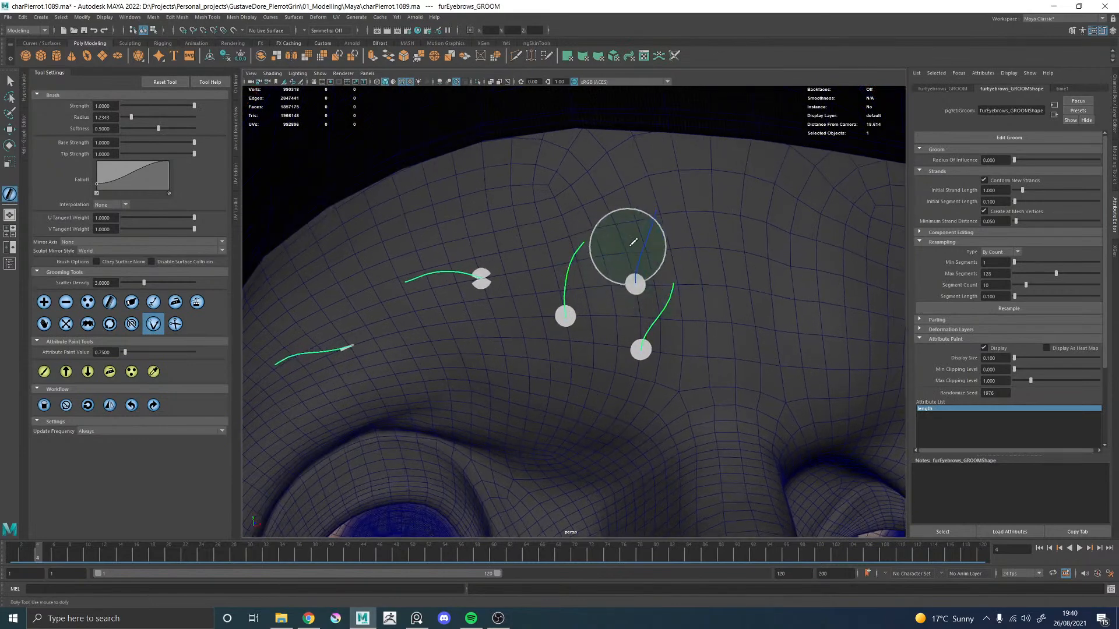
alt+drag(631, 242, 623, 239)
alt+drag(689, 266, 580, 257)
drag(437, 242, 445, 219)
mouse_move(493, 263)
alt+mouse_down()
mouse_move(480, 254)
mouse_move(606, 257)
alt+mouse_up()
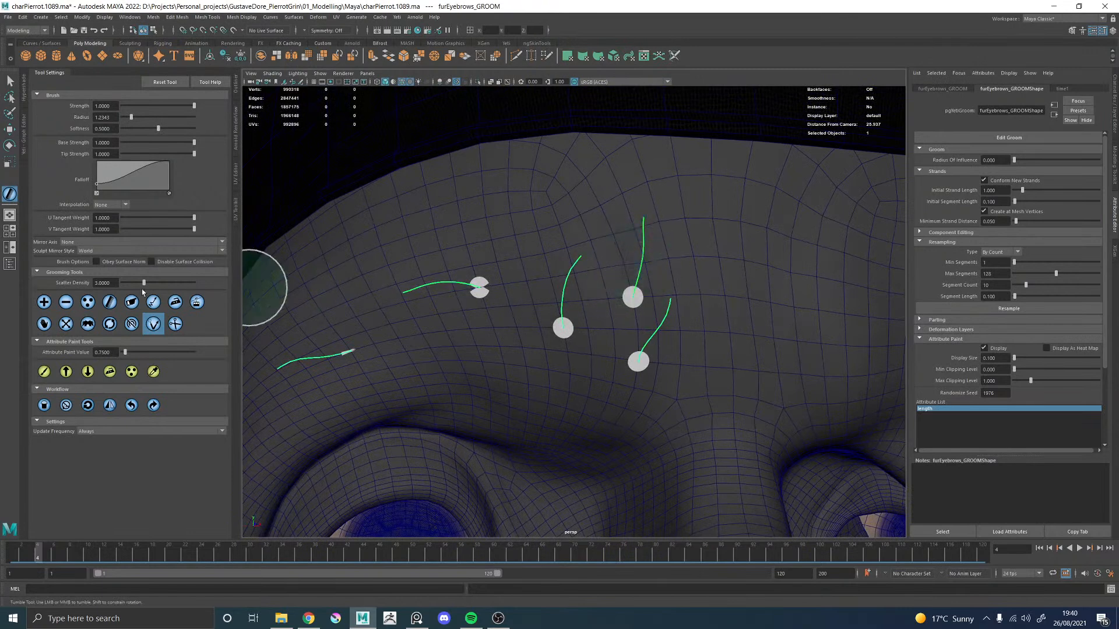
Step: Add a guide strand above the root of the original inner brow strand and sweep it outward
click(44, 302)
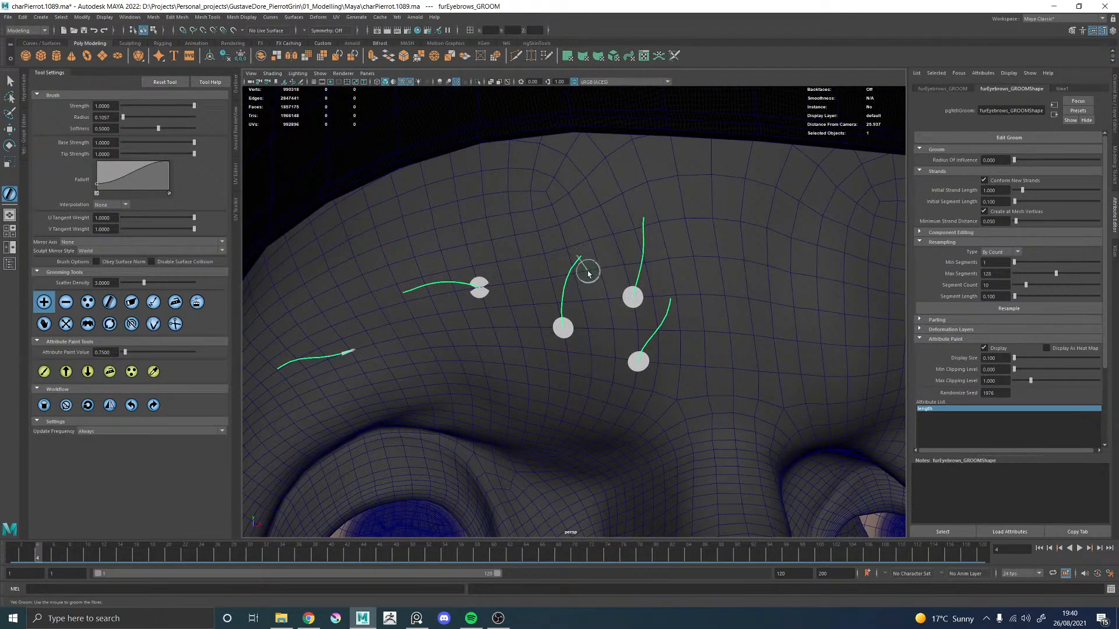
click(151, 326)
drag(618, 220, 488, 224)
drag(560, 220, 526, 225)
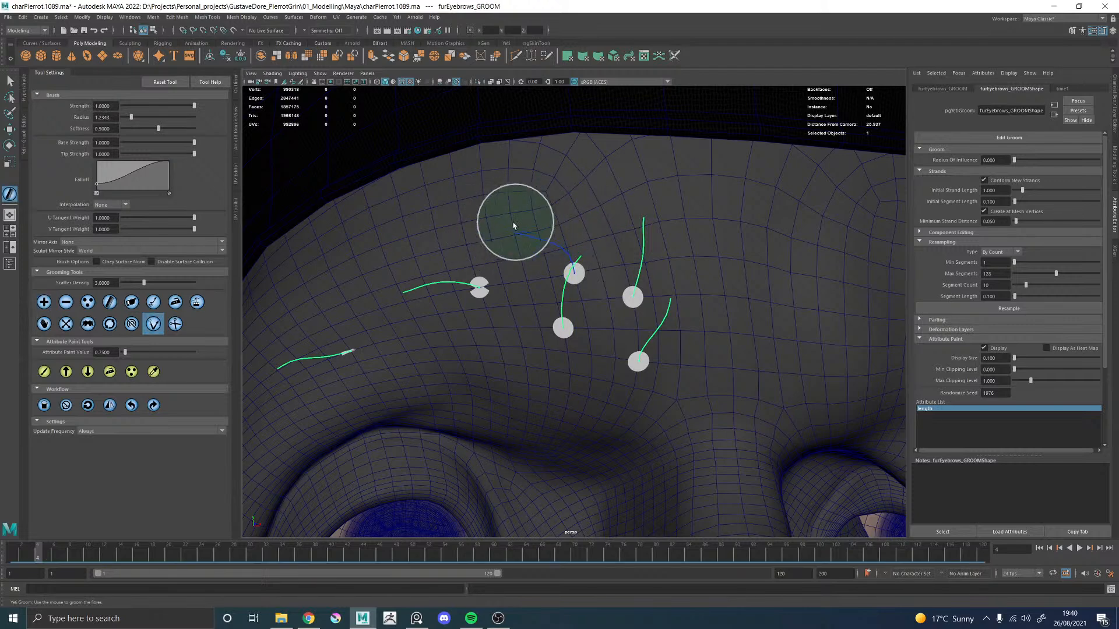
Step: Resculpt the outward-sweeping upper strand from the side into a smooth arc that follows the forehead surface
alt+right_drag(589, 244, 574, 282)
mouse_move(574, 282)
alt+mouse_down()
mouse_move(584, 220)
mouse_move(669, 243)
alt+mouse_up()
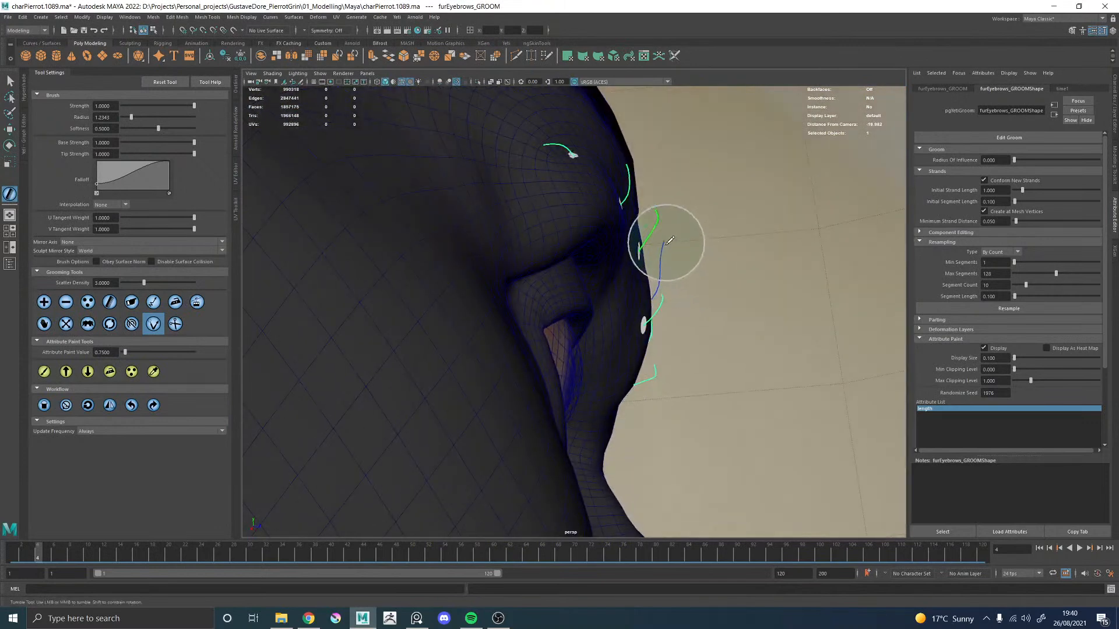
scroll(648, 249, down, 5)
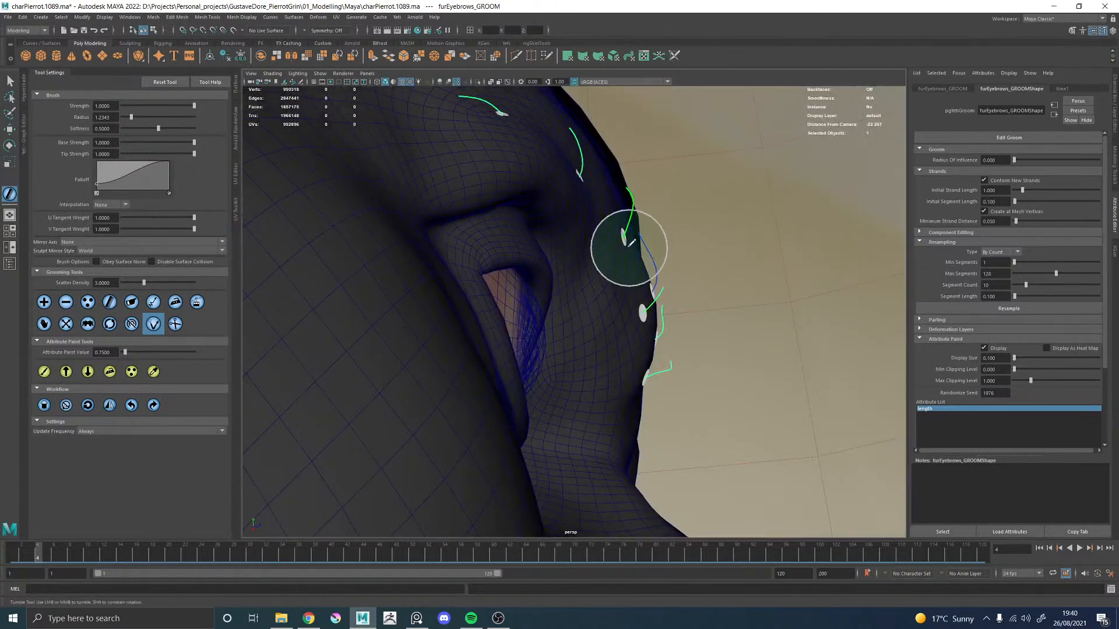
alt+drag(680, 237, 569, 255)
mouse_move(532, 209)
mouse_down()
mouse_move(512, 221)
mouse_move(485, 283)
mouse_move(556, 215)
mouse_up()
mouse_move(556, 349)
alt+mouse_down()
mouse_move(662, 327)
mouse_move(675, 309)
mouse_move(662, 345)
mouse_move(434, 280)
mouse_move(421, 301)
alt+mouse_up()
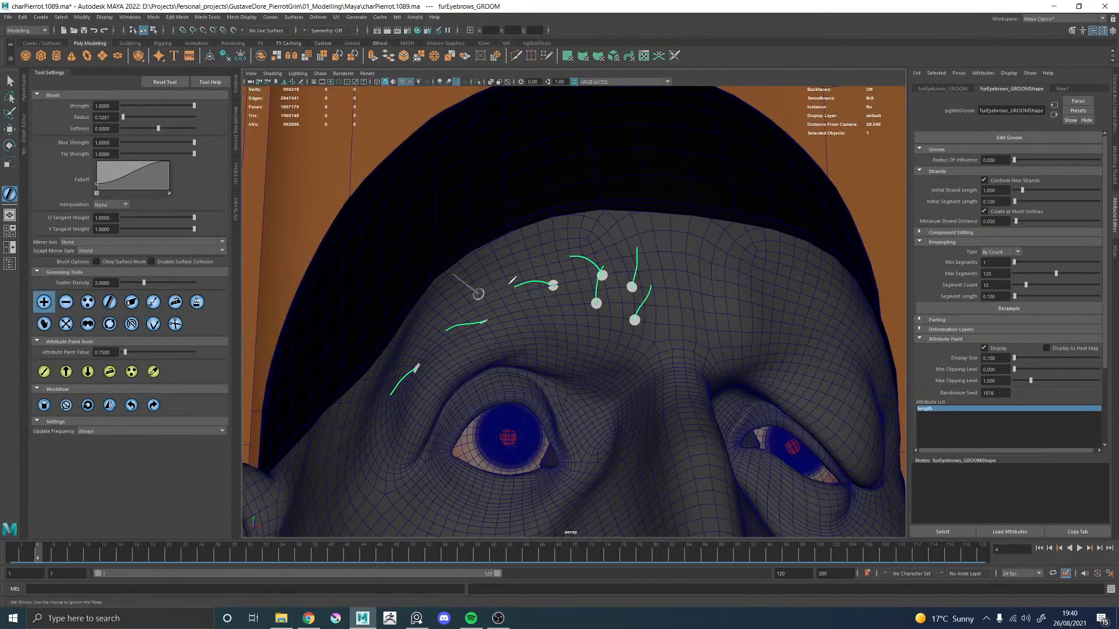
Step: Add a guide strand at the brow's innermost end above the nose bridge and sculpt it to slant up toward the forehead's centre
alt+right_drag(461, 297, 743, 316)
alt+middle_drag(743, 316, 590, 291)
alt+drag(590, 292, 616, 328)
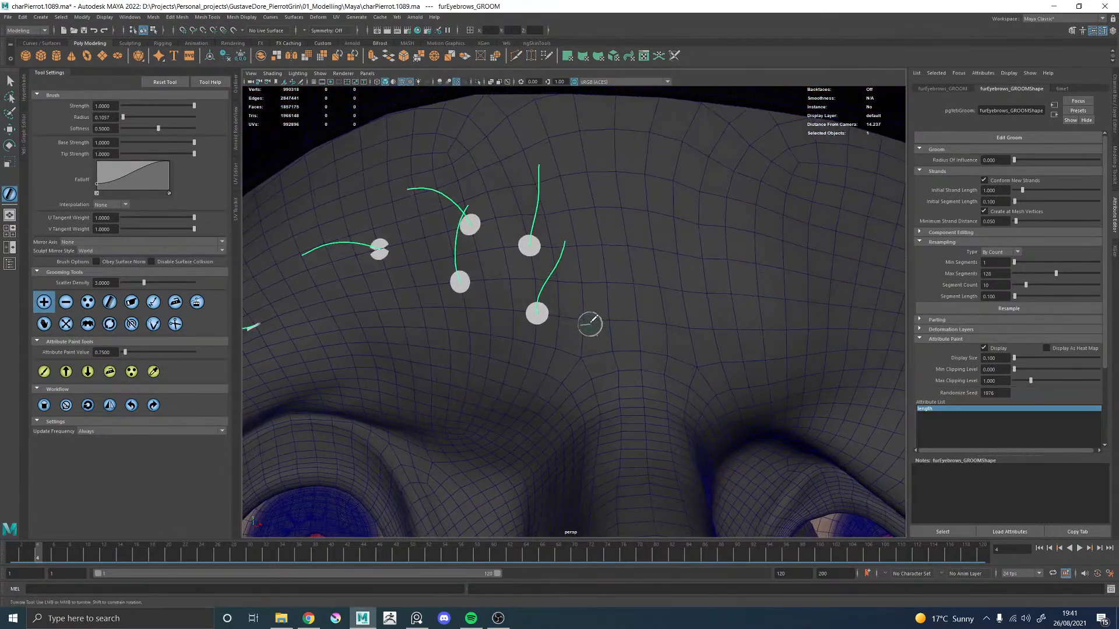
mouse_move(560, 320)
alt+mouse_down()
mouse_move(588, 287)
mouse_move(654, 305)
mouse_move(500, 302)
mouse_move(619, 330)
mouse_move(611, 307)
mouse_move(652, 295)
mouse_move(641, 300)
mouse_move(611, 259)
alt+mouse_up()
alt+middle_drag(610, 320, 758, 345)
alt+drag(586, 310, 613, 319)
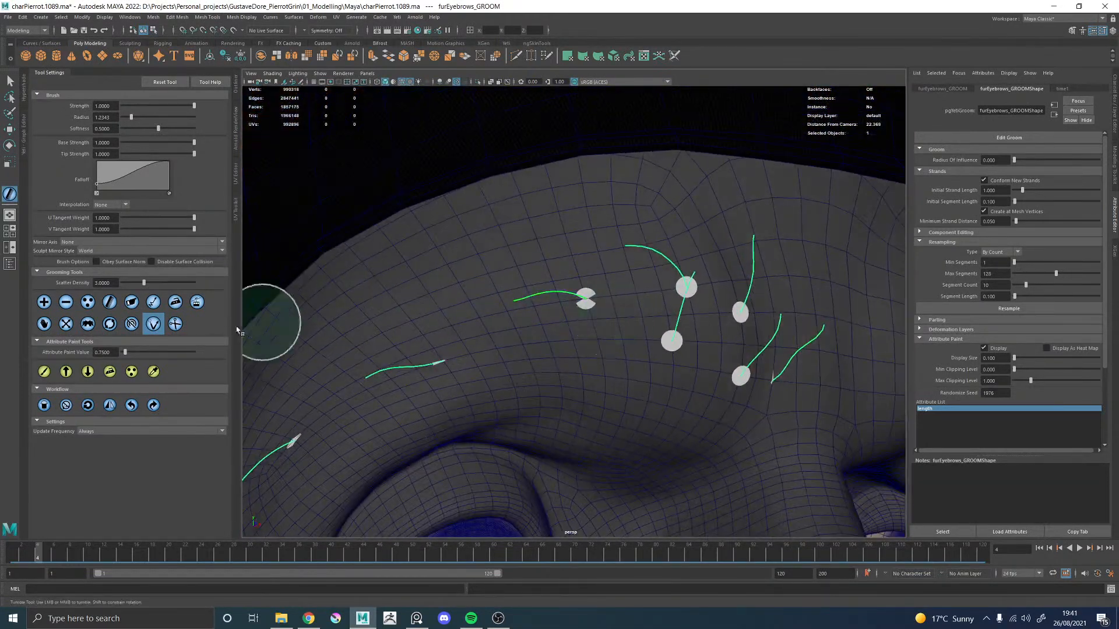
Step: Add a guide strand below the outer brow strand, remove the duplicate, and sculpt it outward and down at the brow's tail
click(44, 302)
mouse_move(462, 369)
alt+middle_down()
mouse_move(490, 312)
mouse_move(541, 269)
alt+middle_up()
alt+drag(540, 269, 532, 336)
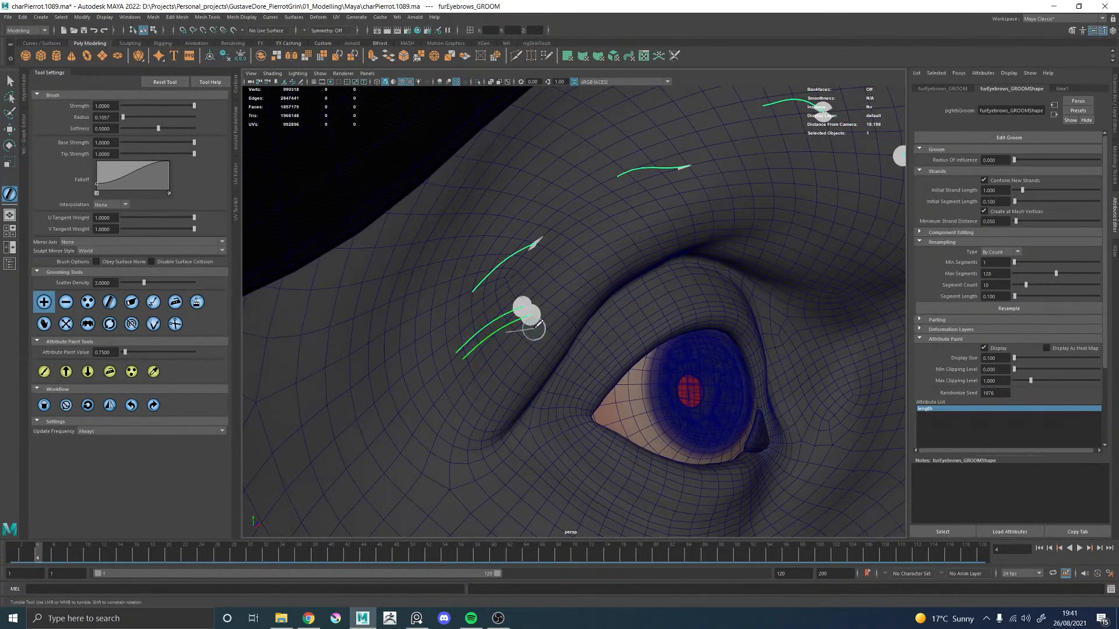
click(521, 303)
alt+drag(542, 339, 492, 331)
mouse_move(489, 376)
mouse_down()
mouse_move(434, 346)
mouse_move(582, 350)
mouse_move(624, 403)
mouse_move(617, 387)
mouse_move(602, 413)
mouse_move(618, 392)
mouse_move(522, 362)
mouse_move(497, 305)
mouse_move(470, 299)
mouse_move(519, 304)
mouse_up()
alt+middle_drag(520, 304, 475, 322)
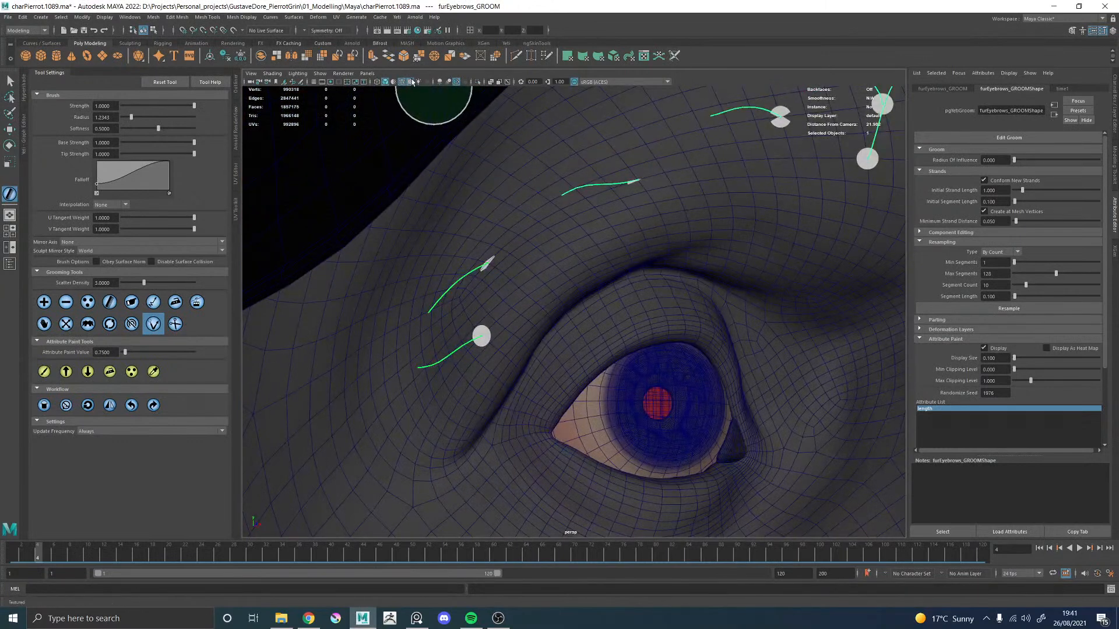
Step: Turn off the wireframe overlay on the shaded head and check the brow strands on the smooth surface
alt+drag(585, 274, 588, 288)
alt+right_drag(588, 288, 477, 245)
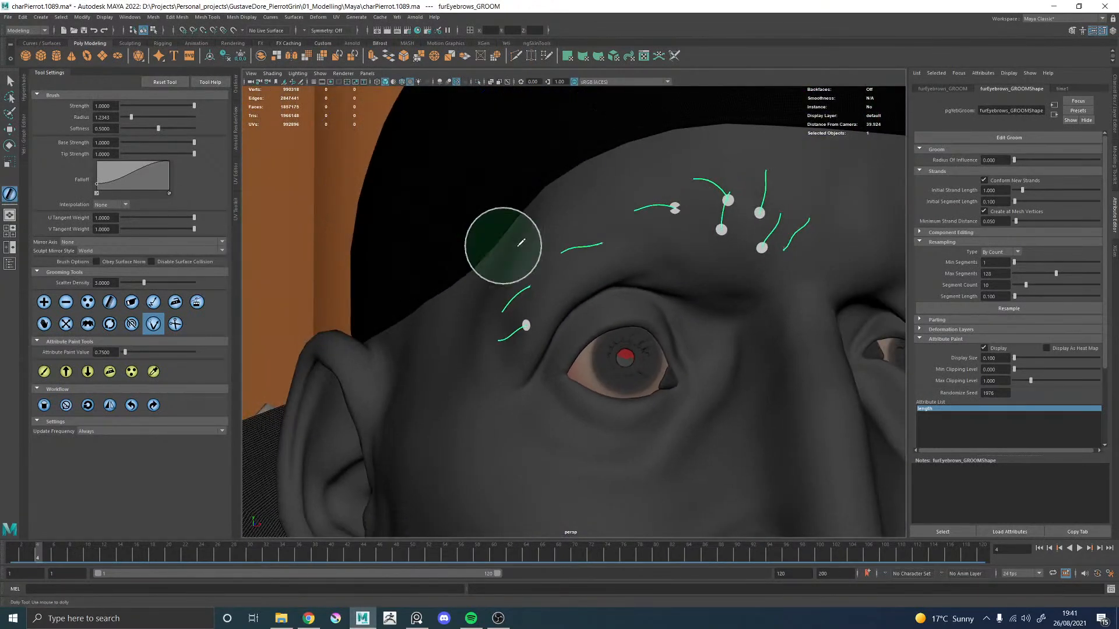
alt+drag(478, 244, 482, 260)
alt+right_drag(482, 260, 542, 270)
alt+drag(542, 269, 525, 263)
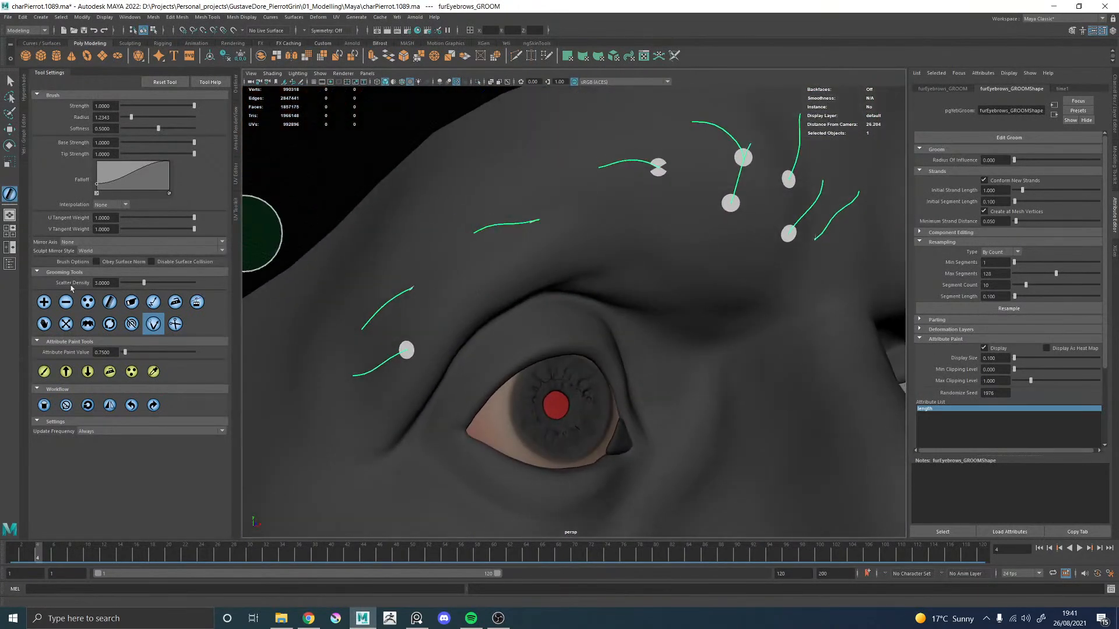
Step: Add a guide strand along the brow's lower edge inward of the middle strand and delete the surplus duplicates
alt+drag(602, 223, 627, 227)
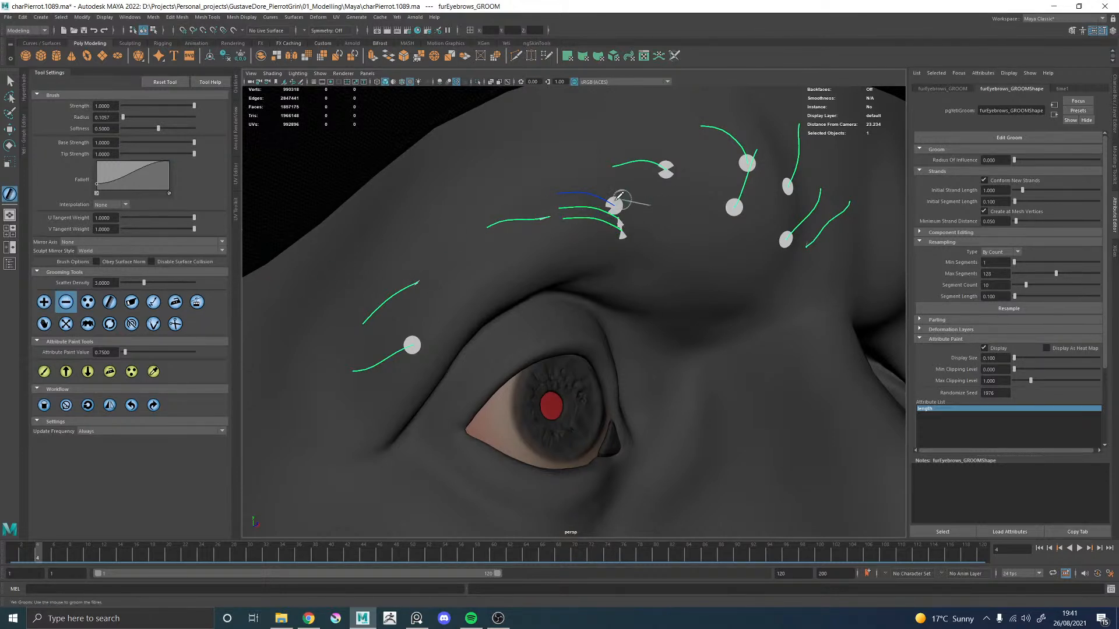
click(617, 211)
click(153, 324)
Step: Sculpt the new lower-edge strand to lie close to the skin and point outward along the brow
alt+right_drag(633, 252, 589, 263)
mouse_move(589, 262)
alt+mouse_down()
mouse_move(575, 289)
mouse_move(553, 297)
alt+mouse_up()
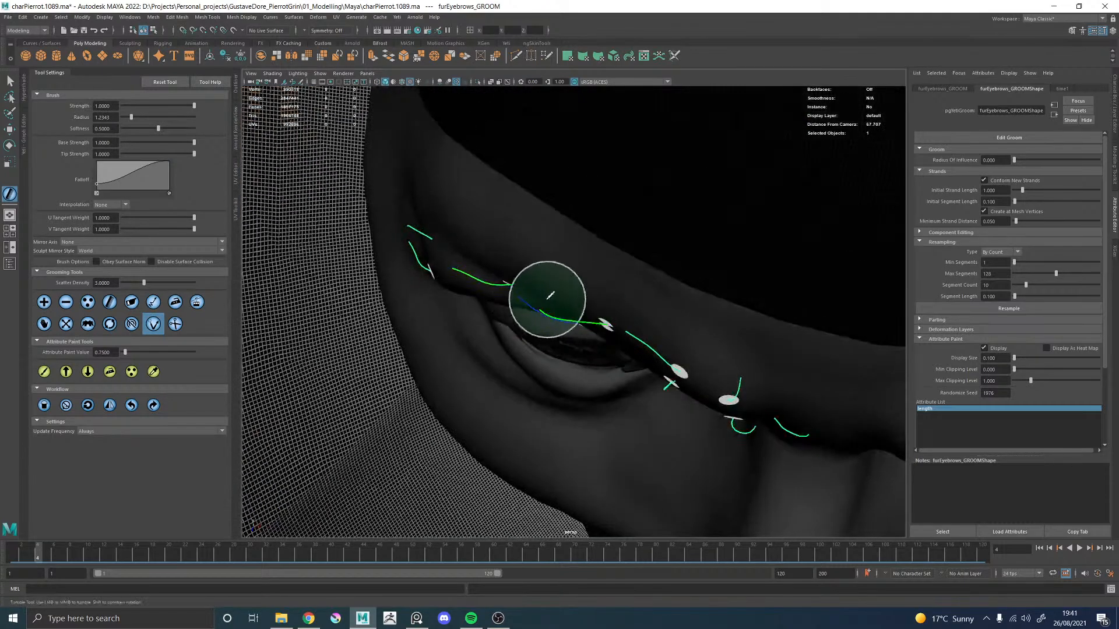
mouse_move(542, 341)
alt+mouse_down()
mouse_move(582, 250)
mouse_move(612, 240)
mouse_move(637, 273)
mouse_move(555, 260)
mouse_move(579, 295)
mouse_move(482, 295)
alt+mouse_up()
scroll(534, 291, down, 2)
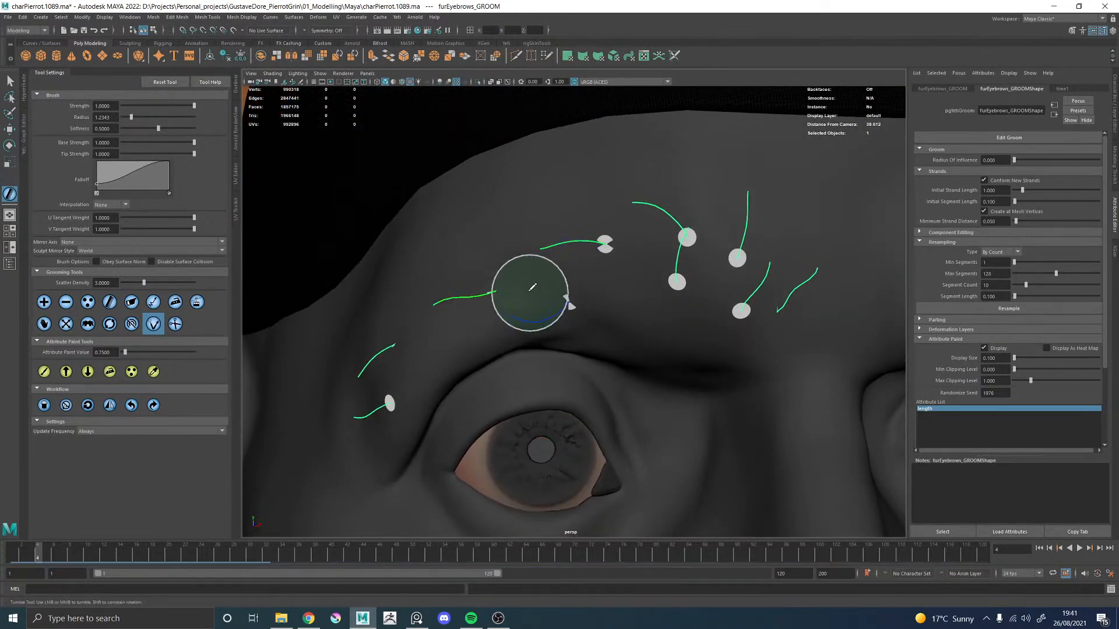
mouse_move(530, 332)
alt+mouse_down()
mouse_move(583, 303)
mouse_move(616, 365)
mouse_move(572, 305)
mouse_move(542, 315)
alt+mouse_up()
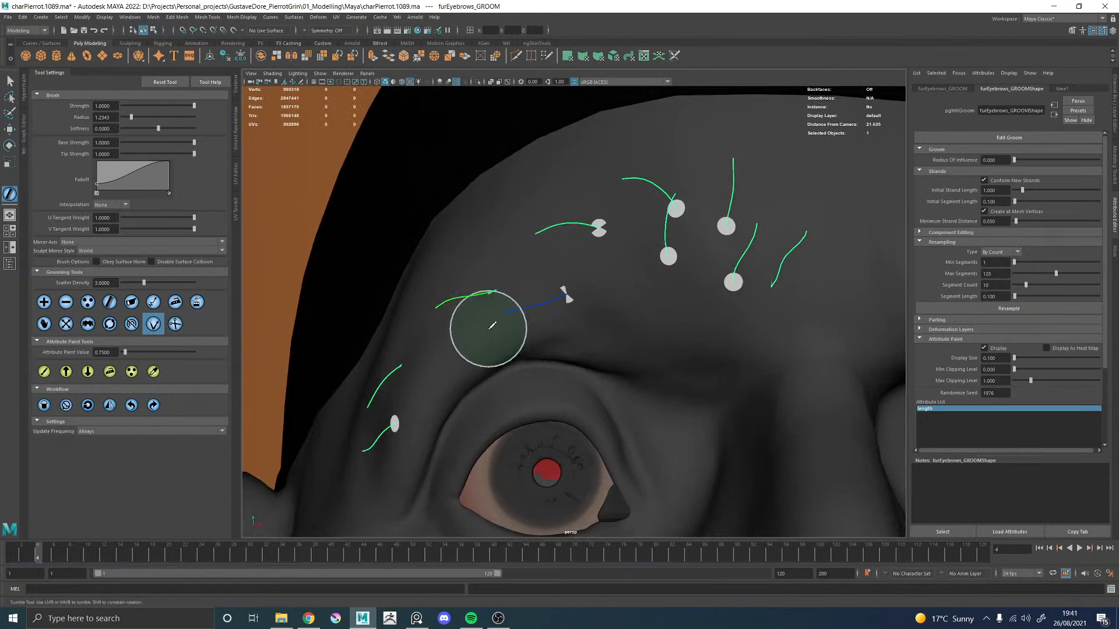
Step: Refine the lower-edge strand's gentle outward curve and move the middle brow strand slightly higher on the forehead
alt+middle_drag(557, 316, 530, 321)
alt+right_drag(525, 277, 315, 236)
alt+drag(600, 282, 629, 297)
alt+right_drag(618, 294, 489, 270)
alt+drag(577, 292, 528, 283)
alt+right_drag(528, 283, 588, 344)
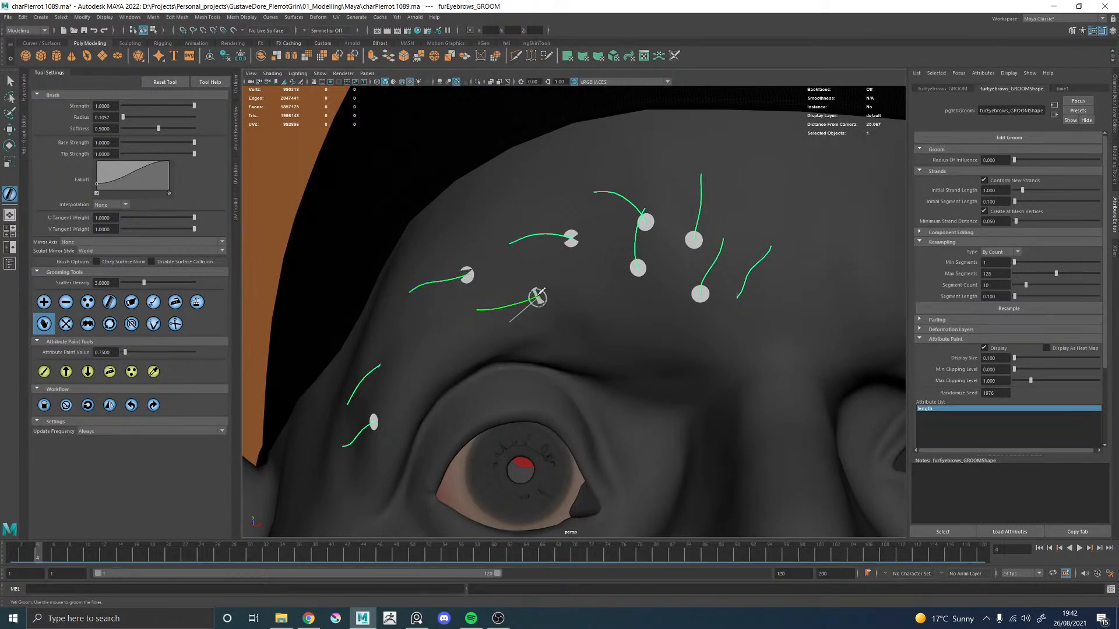
Step: Add a guide strand in the gap between the outer and middle brow strands and delete the surplus duplicate
alt+right_drag(538, 286, 517, 269)
alt+drag(517, 268, 512, 267)
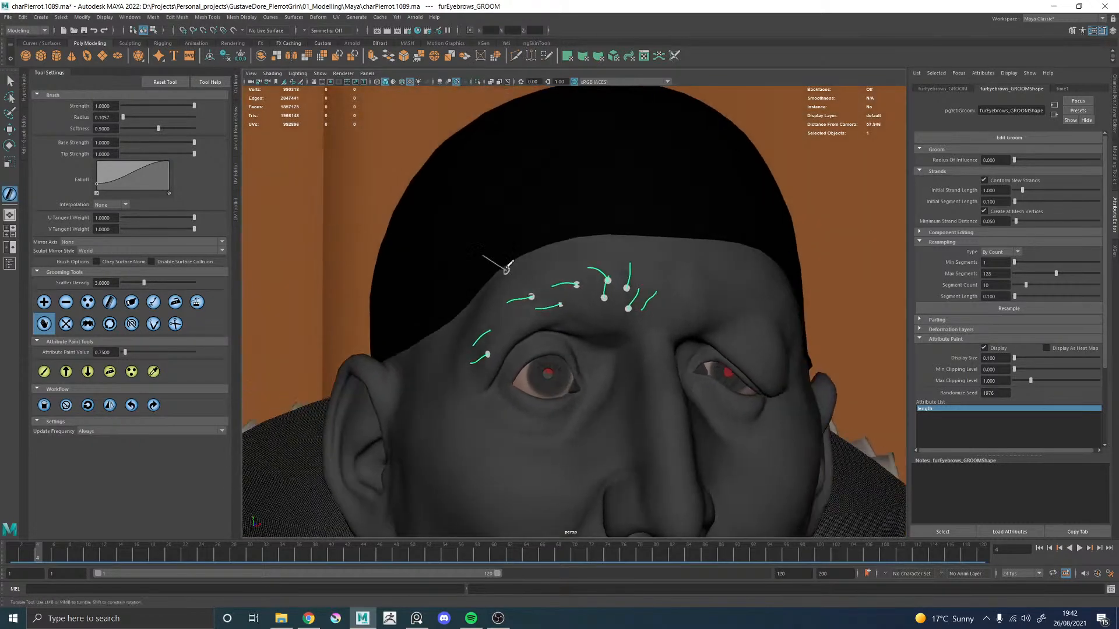
alt+right_drag(512, 267, 531, 275)
alt+drag(378, 331, 464, 308)
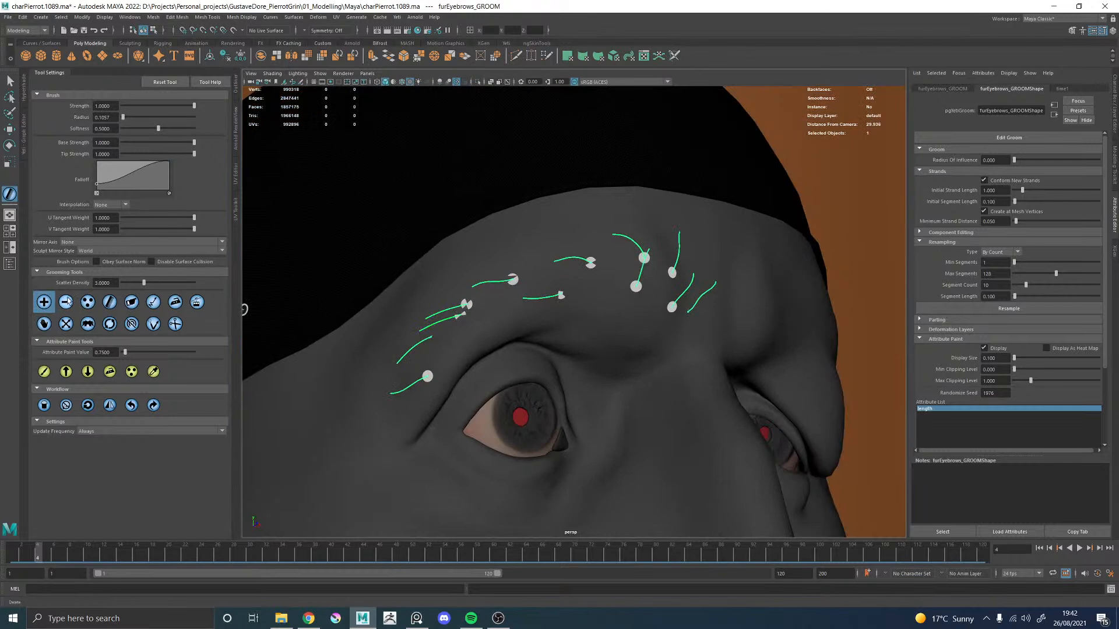
drag(455, 311, 471, 318)
Step: Sculpt the new outer-brow strand to lie close to the skin and sweep outward along the brow
alt+drag(524, 290, 570, 278)
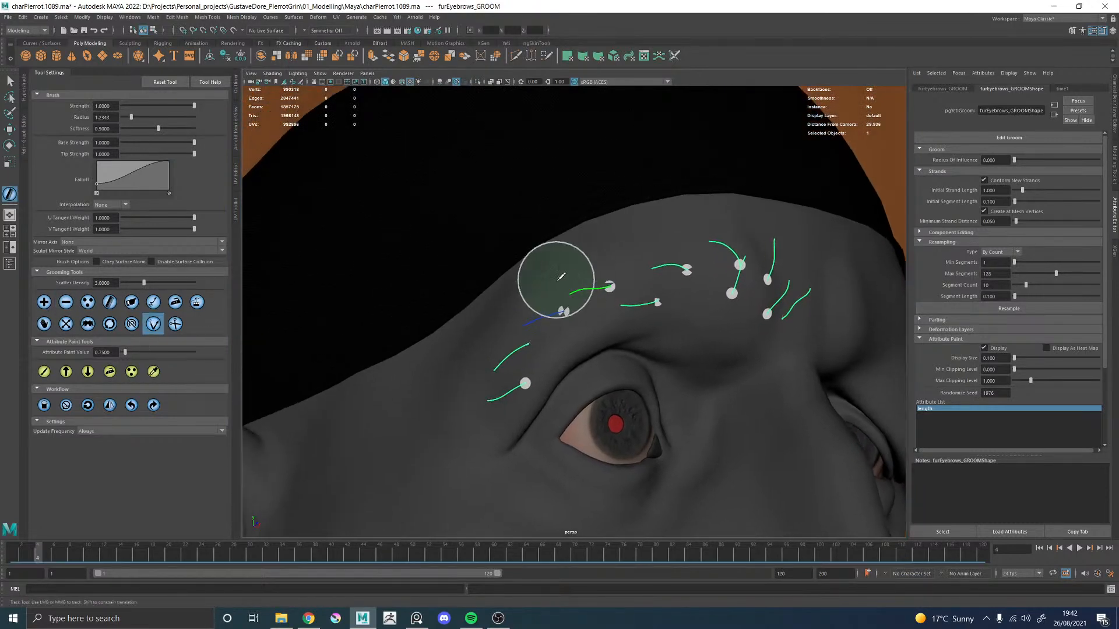
alt+right_drag(570, 278, 584, 314)
alt+drag(540, 305, 265, 312)
Step: Add a guide strand on the inner brow's lower edge and sculpt it to lean up and outward
alt+drag(721, 267, 606, 322)
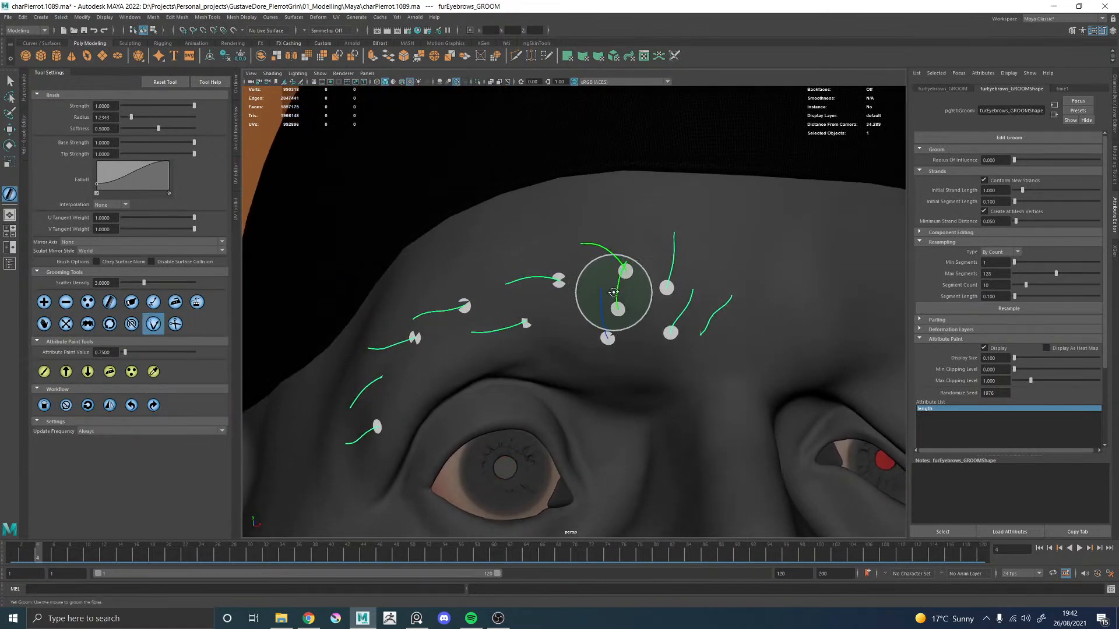
alt+drag(615, 296, 559, 273)
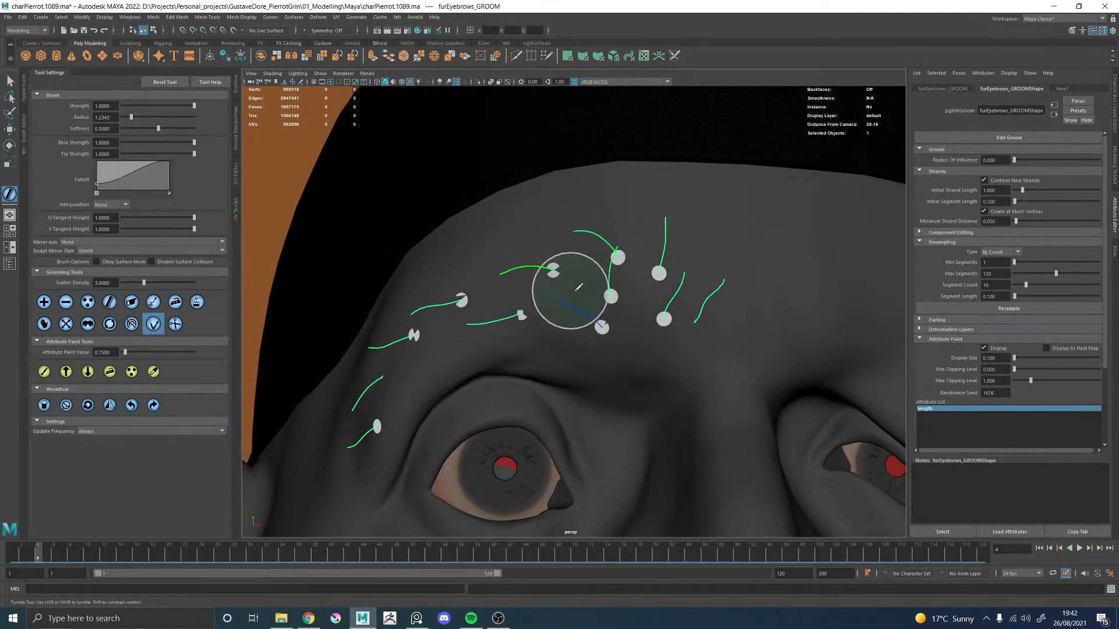
mouse_move(571, 330)
alt+mouse_down()
mouse_move(696, 325)
mouse_move(574, 363)
mouse_move(489, 369)
mouse_move(460, 360)
alt+mouse_up()
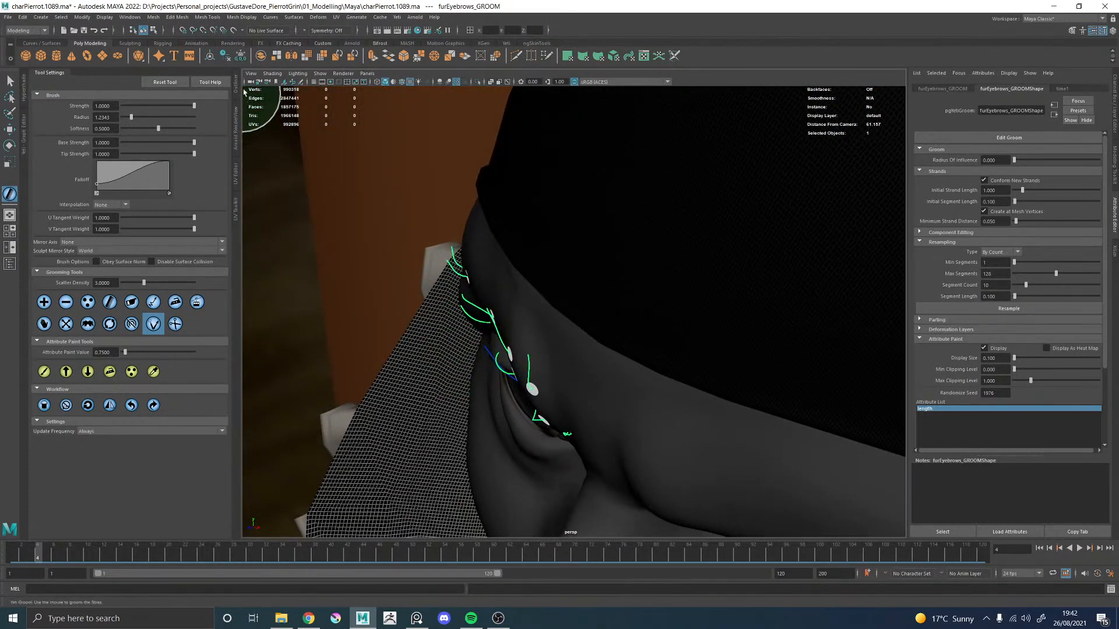
Step: Set the perspective camera's focal length to 50 after trying 35, and check the brow from the front and side
click(250, 83)
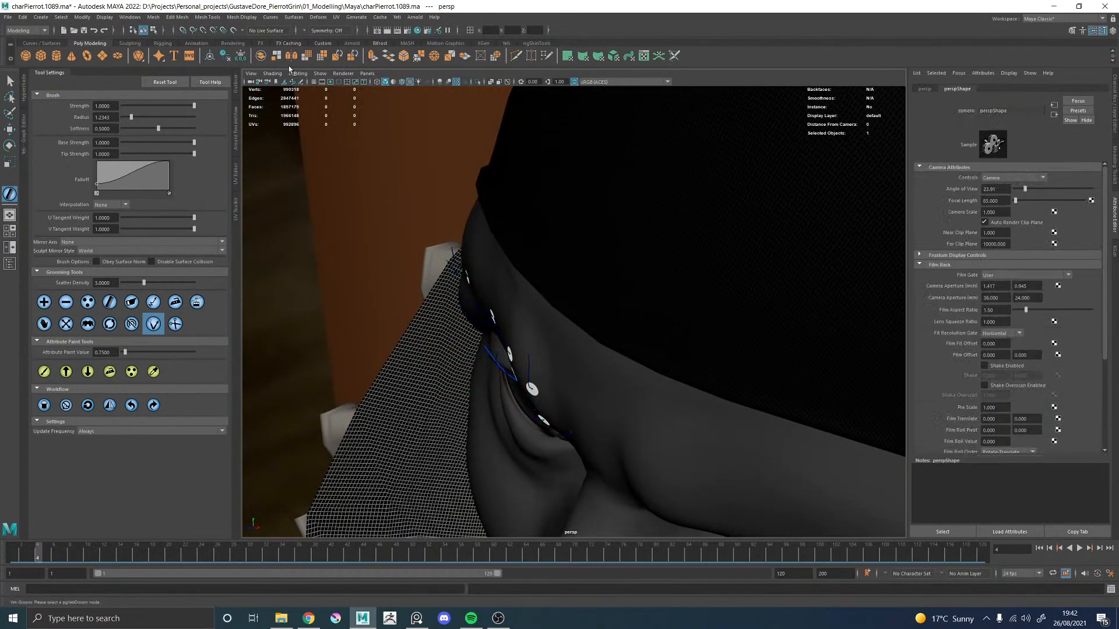
text(35)
key(Return)
alt+drag(595, 318, 671, 318)
alt+right_drag(589, 338, 702, 342)
alt+drag(701, 342, 566, 370)
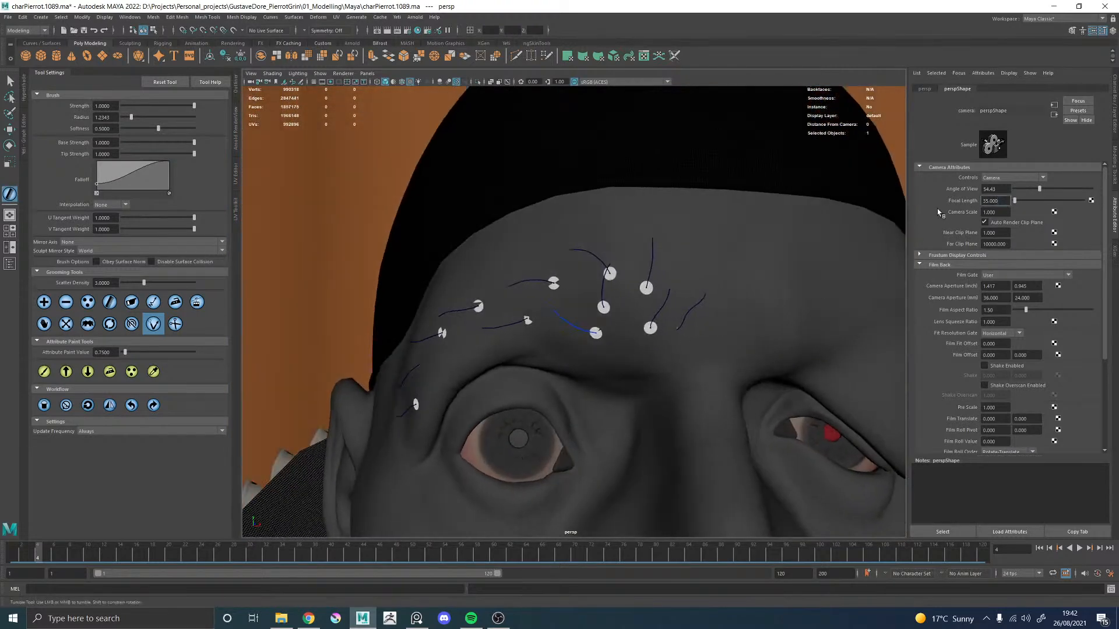
text(50)
key(Return)
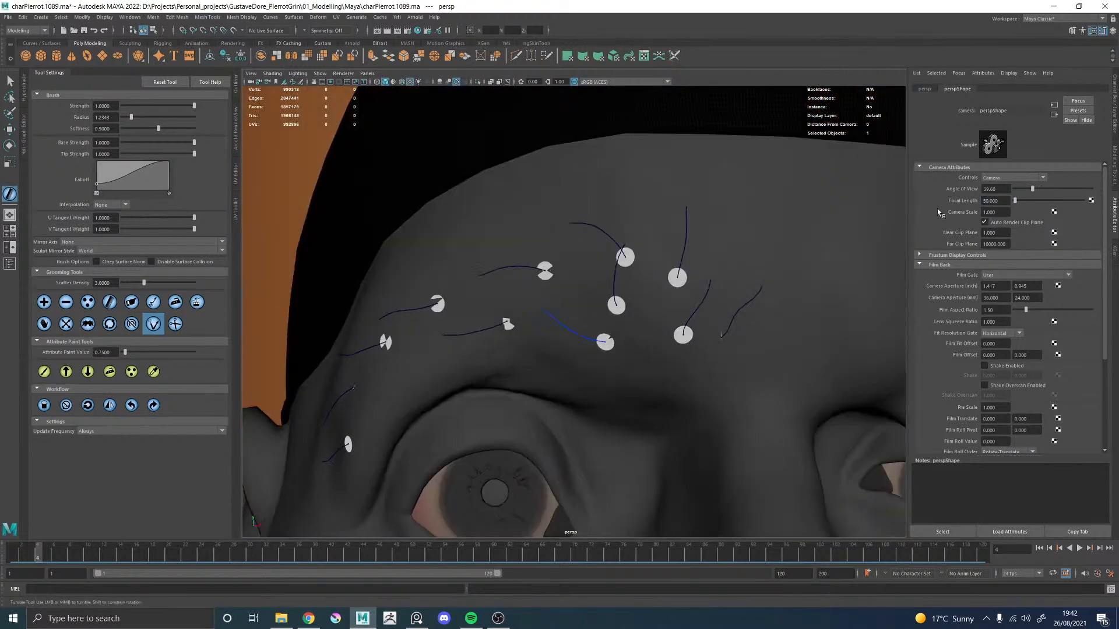
alt+right_drag(379, 315, 142, 323)
alt+drag(142, 323, 199, 324)
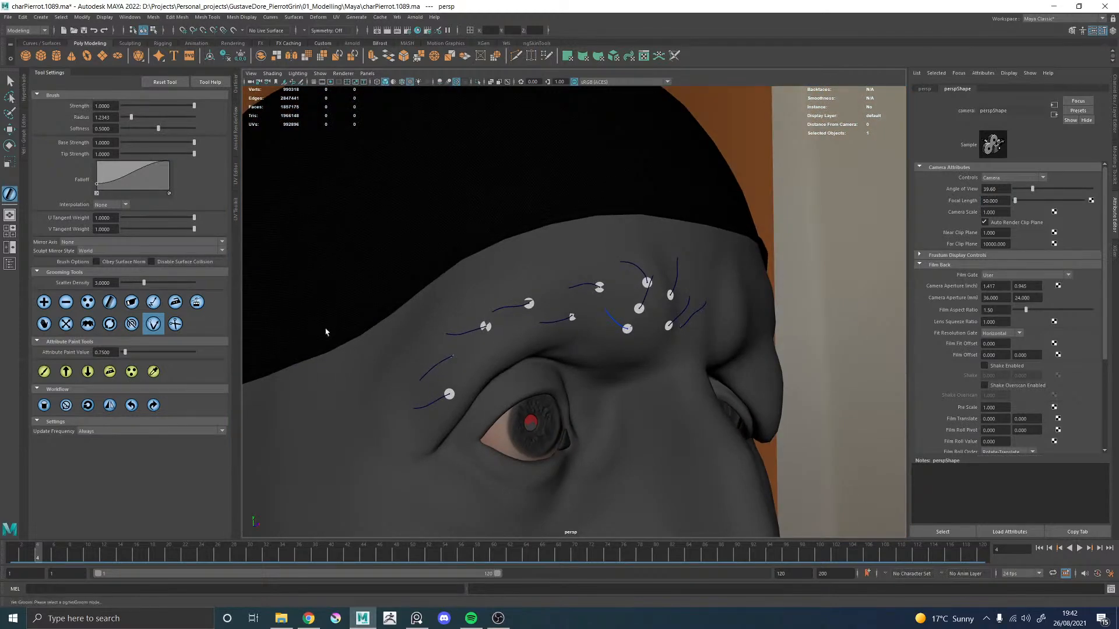
alt+drag(268, 334, 667, 300)
Step: Reopen the eyebrow groom for editing and sculpt the upright strand above the inner lower-edge one to lean outward
key(w)
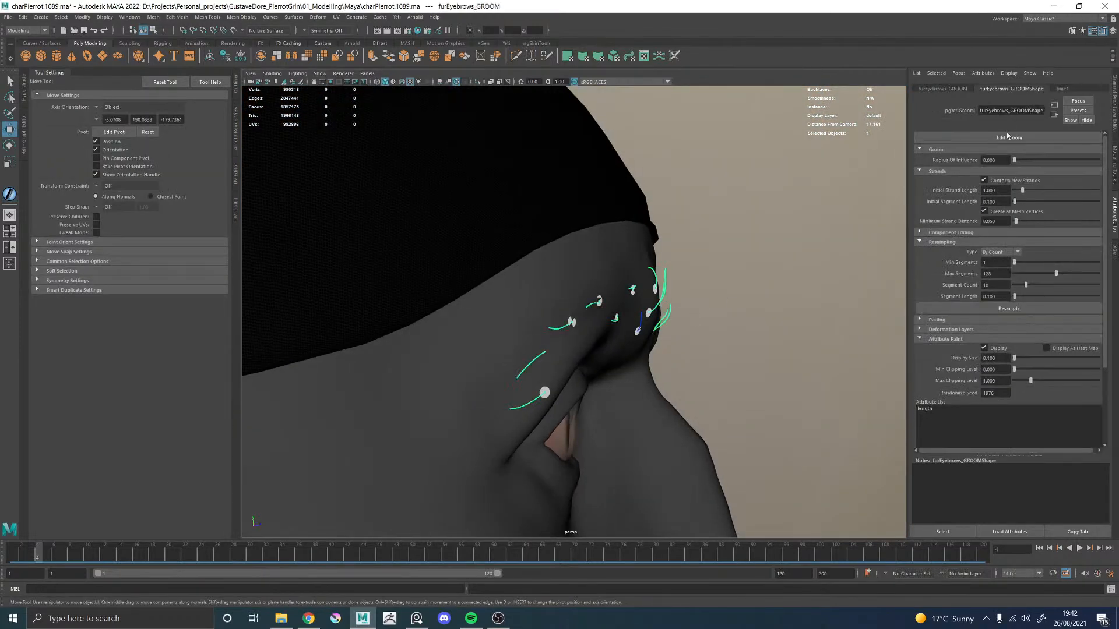
click(1009, 136)
click(153, 323)
alt+drag(668, 295, 666, 286)
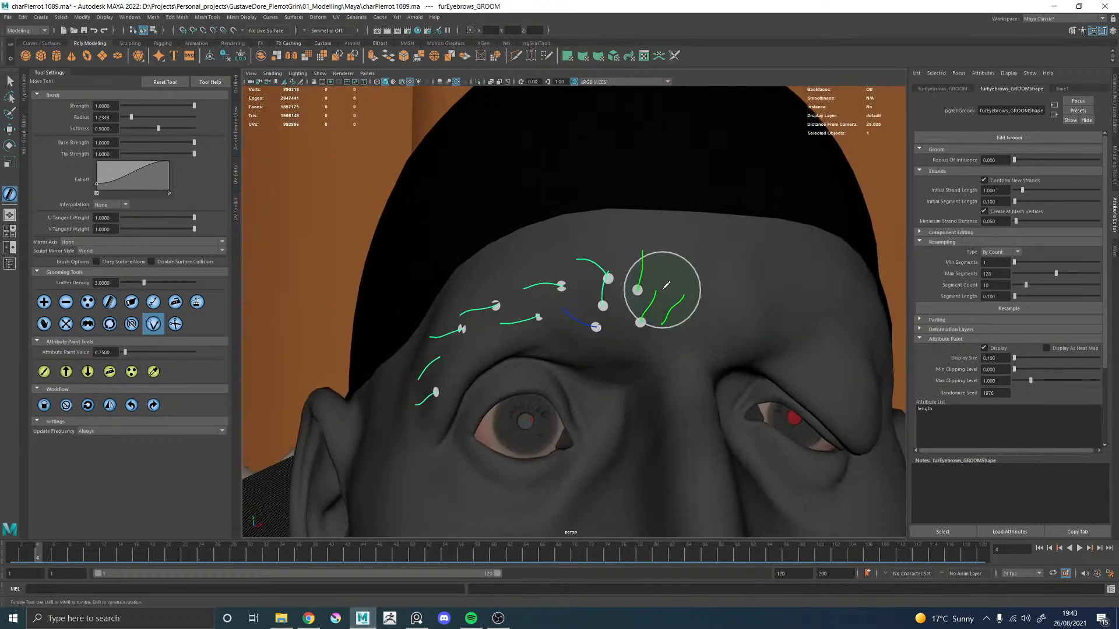
mouse_move(544, 262)
alt+right_down()
mouse_move(507, 315)
mouse_move(629, 365)
mouse_move(536, 280)
mouse_move(554, 290)
mouse_move(517, 299)
alt+right_up()
alt+drag(517, 299, 533, 279)
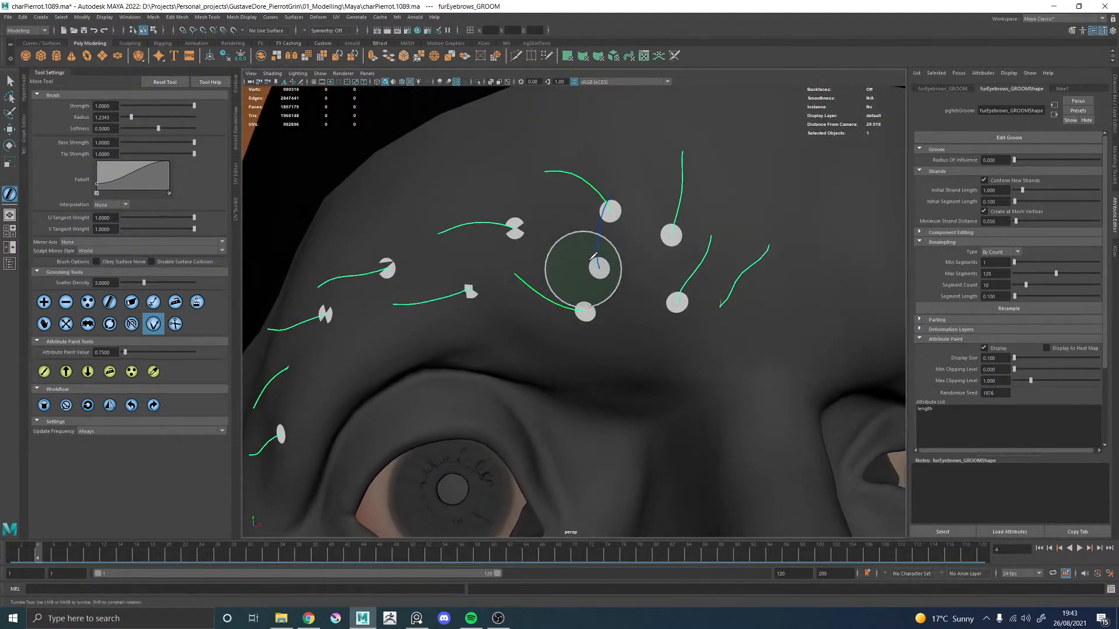
mouse_move(628, 198)
alt+mouse_down()
mouse_move(599, 192)
mouse_move(622, 208)
alt+mouse_up()
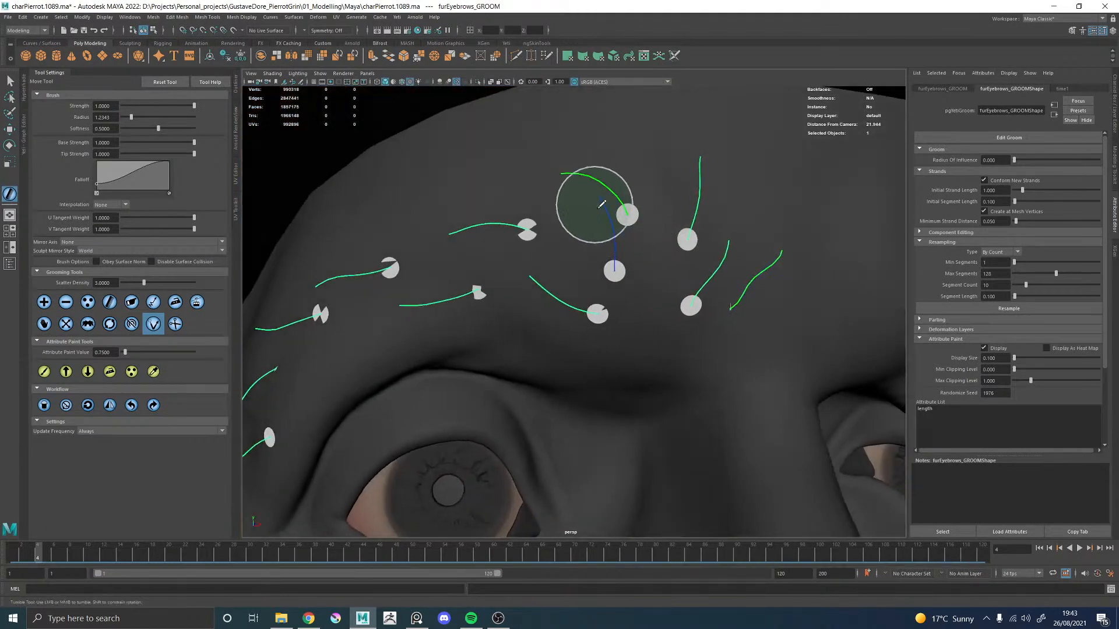
Step: Add a guide strand on the brow's upper edge outward of the arch strand and sculpt it to sweep outward and down
mouse_move(579, 257)
alt+mouse_down()
mouse_move(548, 282)
mouse_move(479, 283)
alt+mouse_up()
alt+middle_drag(479, 283, 532, 309)
scroll(524, 323, up, 3)
click(43, 302)
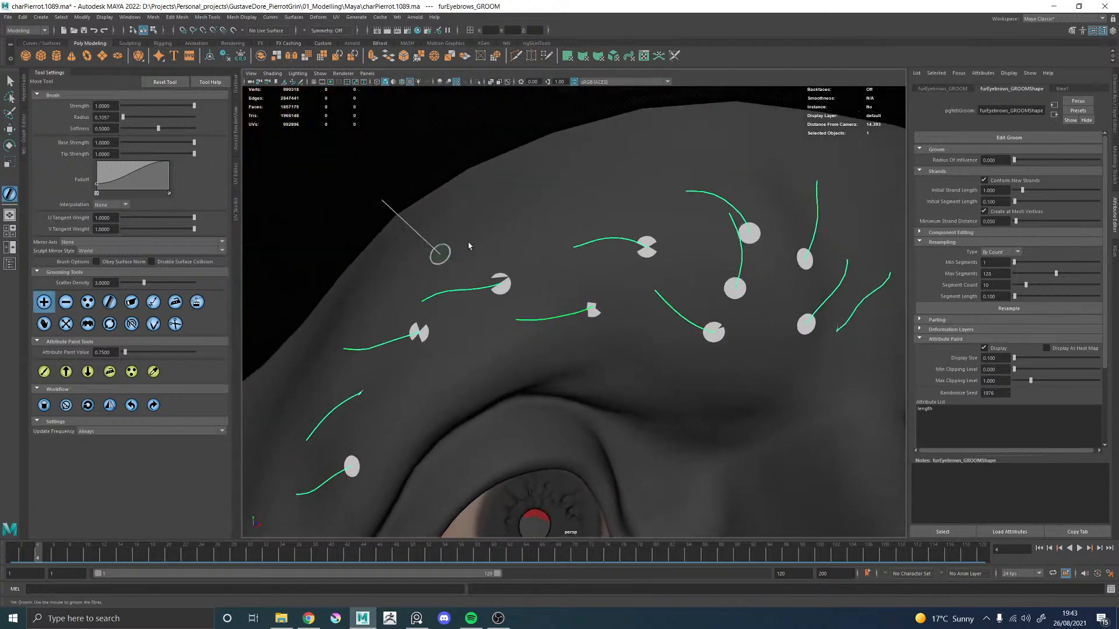
mouse_move(570, 243)
alt+mouse_down()
mouse_move(544, 237)
mouse_move(560, 236)
alt+mouse_up()
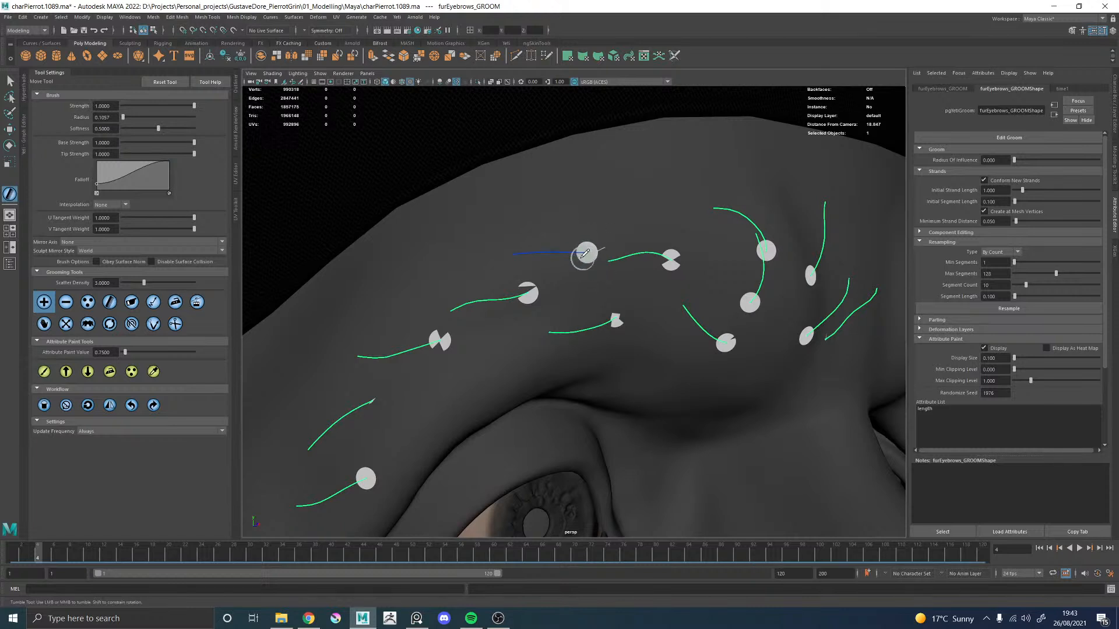
alt+drag(482, 227, 512, 237)
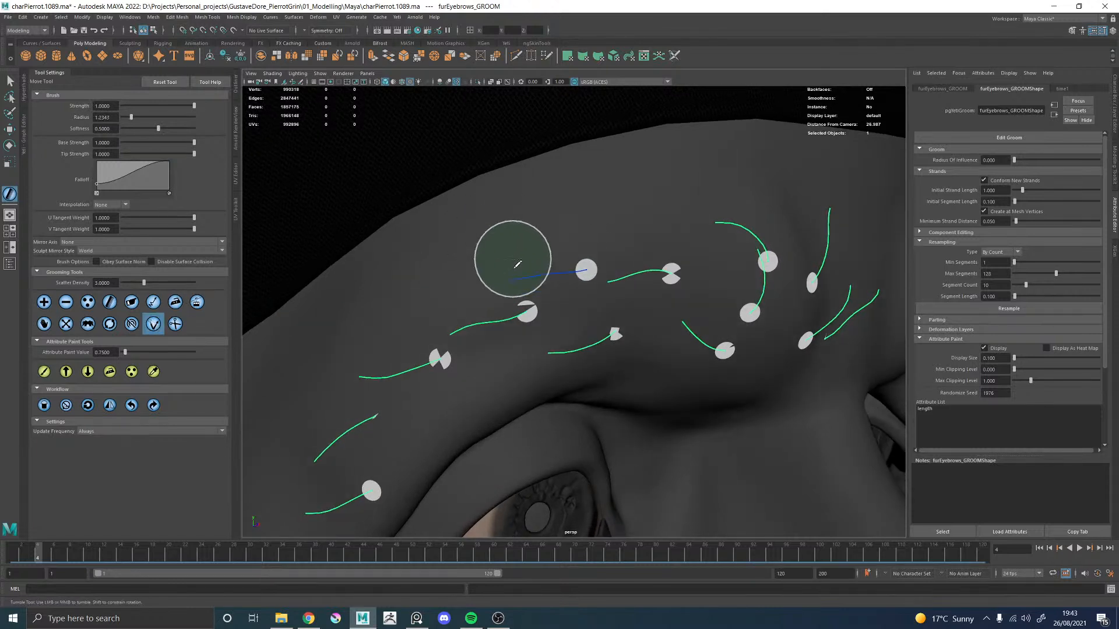
mouse_move(508, 284)
alt+mouse_down()
mouse_move(520, 290)
mouse_move(492, 270)
mouse_move(522, 237)
alt+mouse_up()
mouse_move(542, 328)
alt+mouse_down()
mouse_move(557, 303)
mouse_move(535, 289)
alt+mouse_up()
Step: Reshape the middle lower-edge strand so it dips gently and its outer tip lifts upward
click(588, 313)
alt+drag(546, 338, 552, 351)
drag(506, 321, 529, 340)
alt+drag(600, 362, 595, 327)
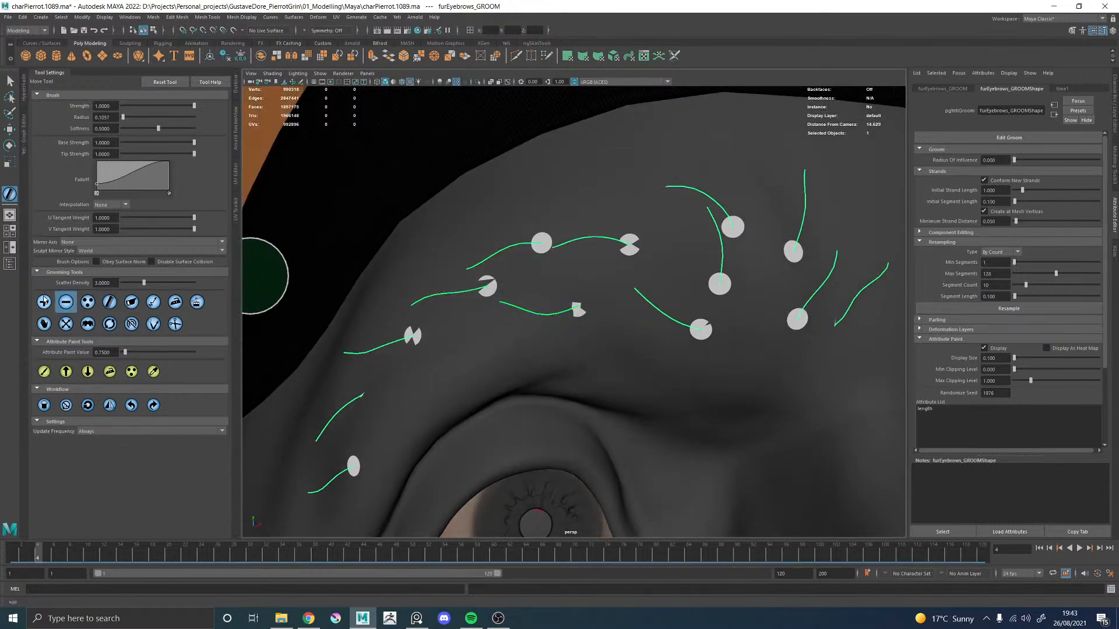
Step: Add a guide strand in the middle of the brow between the upper and lower rows and sculpt it outward
click(45, 301)
click(616, 288)
click(153, 324)
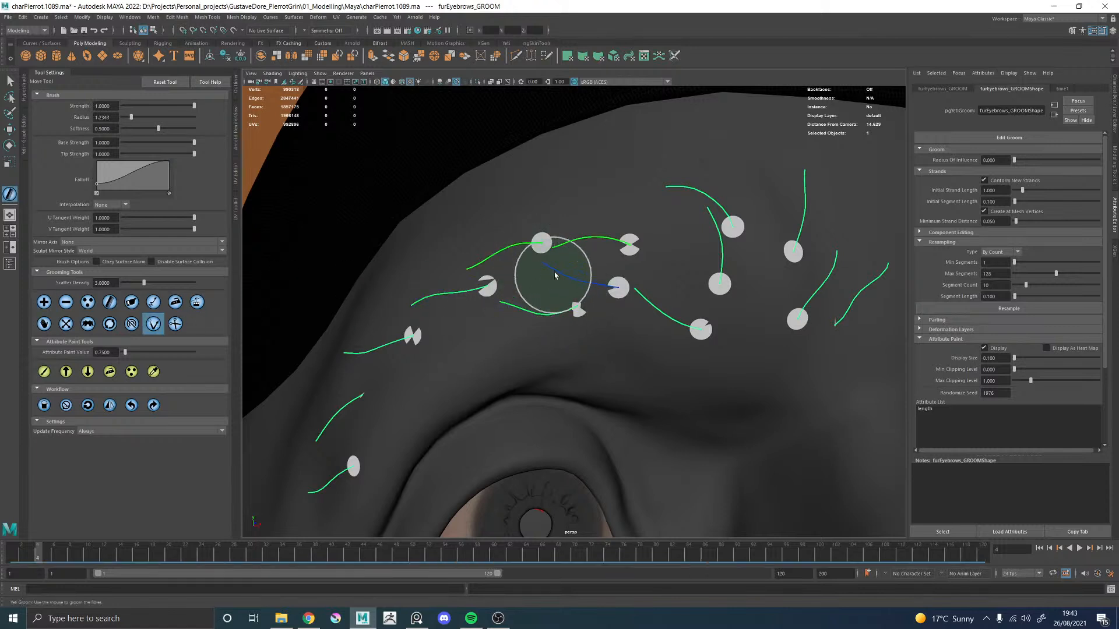
mouse_move(567, 256)
mouse_down()
mouse_move(548, 263)
mouse_move(610, 317)
mouse_move(607, 375)
mouse_move(593, 315)
mouse_move(559, 312)
mouse_up()
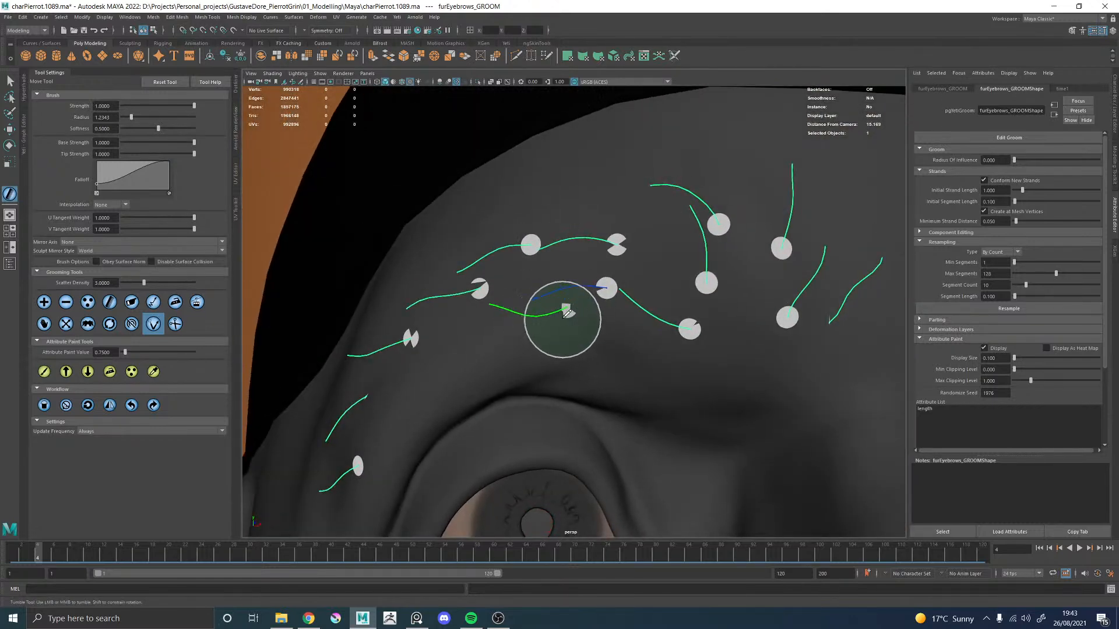
mouse_move(554, 301)
alt+mouse_down()
mouse_move(588, 306)
mouse_move(566, 295)
mouse_move(585, 315)
mouse_move(545, 307)
mouse_move(598, 318)
mouse_move(591, 340)
mouse_move(548, 317)
mouse_move(541, 285)
mouse_move(578, 303)
mouse_move(597, 264)
alt+mouse_up()
mouse_move(607, 170)
mouse_down()
mouse_move(540, 200)
mouse_move(575, 275)
mouse_up()
alt+right_drag(575, 274, 280, 292)
alt+drag(280, 292, 562, 300)
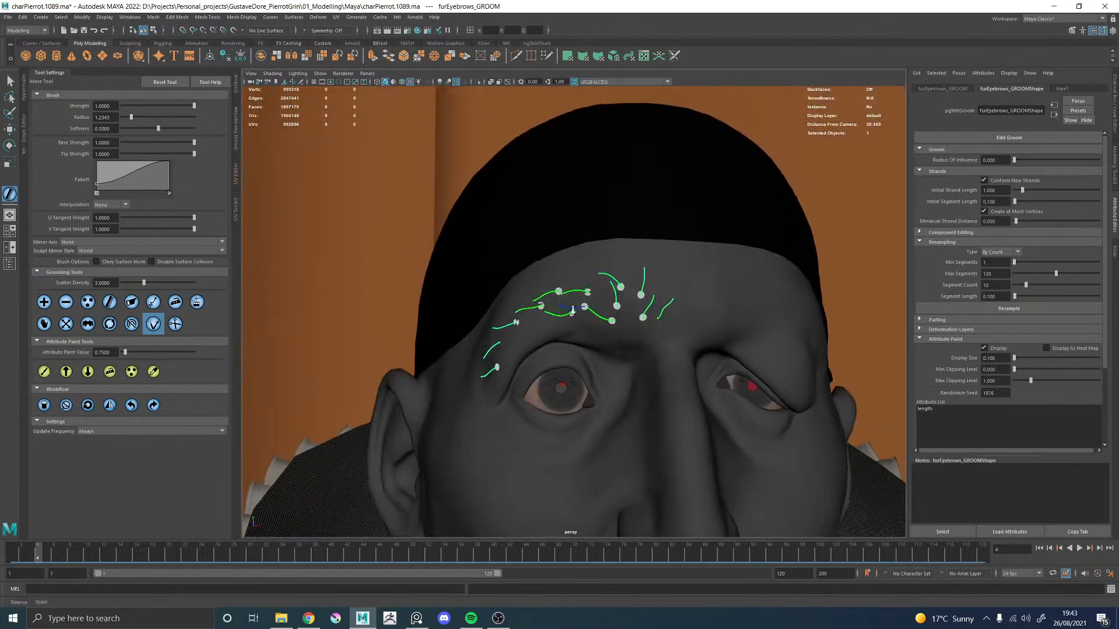
Step: Refine the new mid-brow strand into a shallow outward curve that follows the skin between its neighbours
alt+right_drag(562, 300, 580, 283)
alt+drag(630, 354, 644, 300)
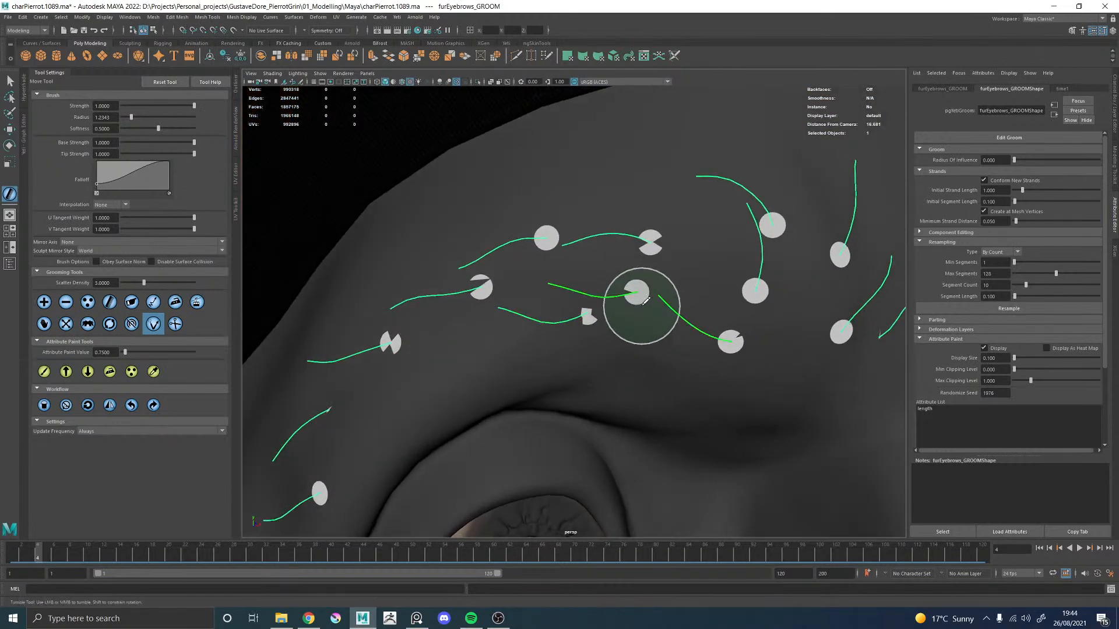
alt+drag(629, 373, 592, 294)
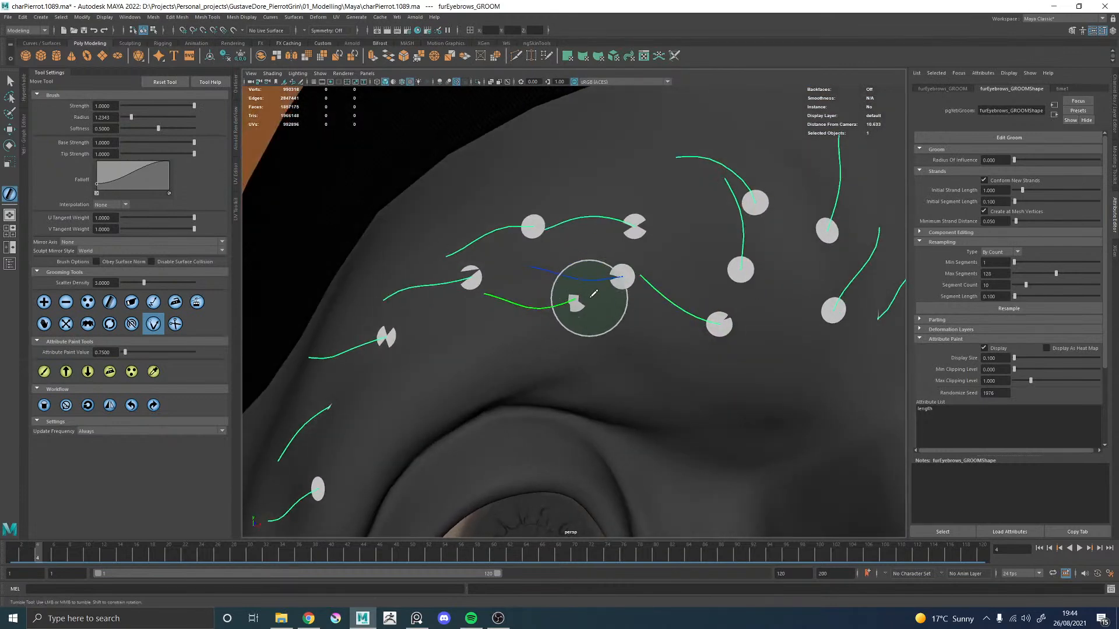
scroll(592, 294, down, 1)
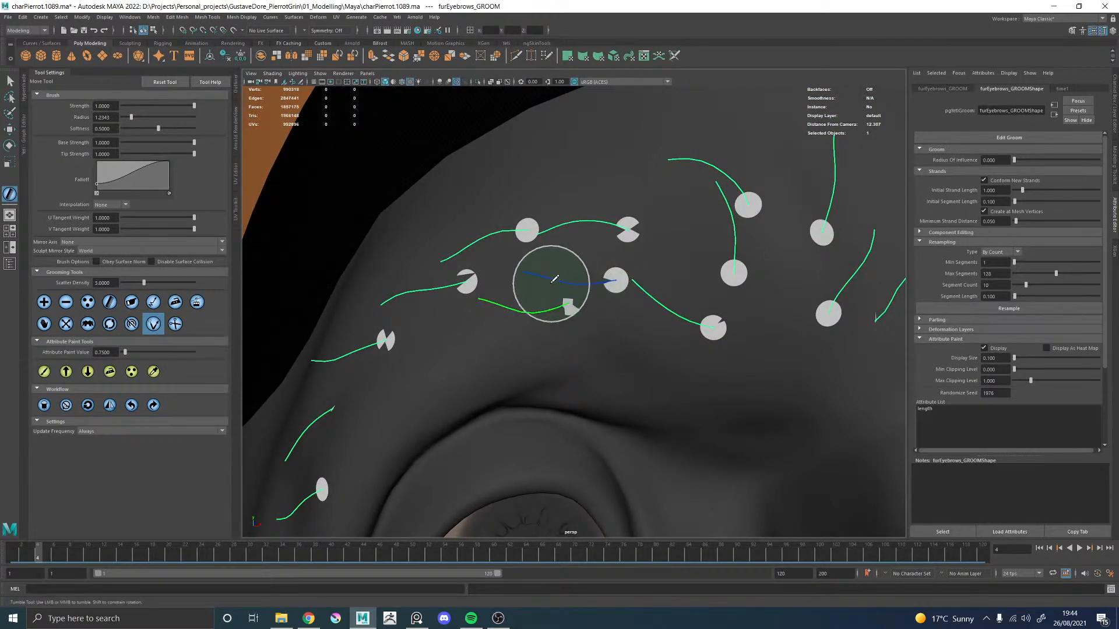
mouse_move(595, 292)
mouse_down()
mouse_move(569, 275)
mouse_move(551, 298)
mouse_move(562, 332)
mouse_up()
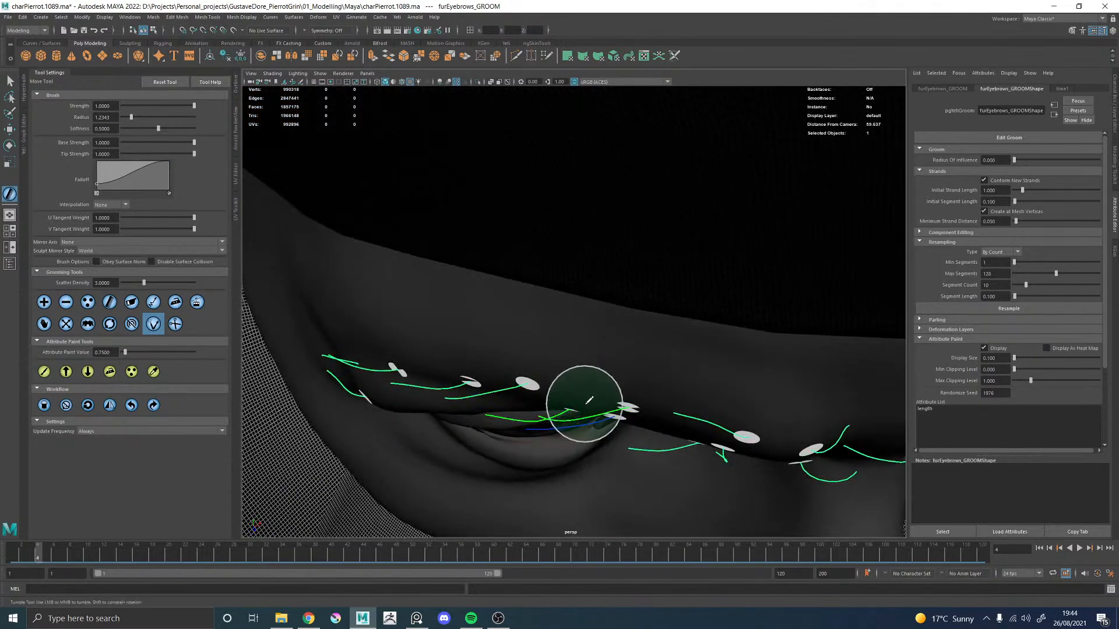
alt+drag(570, 455, 602, 384)
alt+right_drag(574, 251, 430, 308)
alt+drag(513, 300, 515, 299)
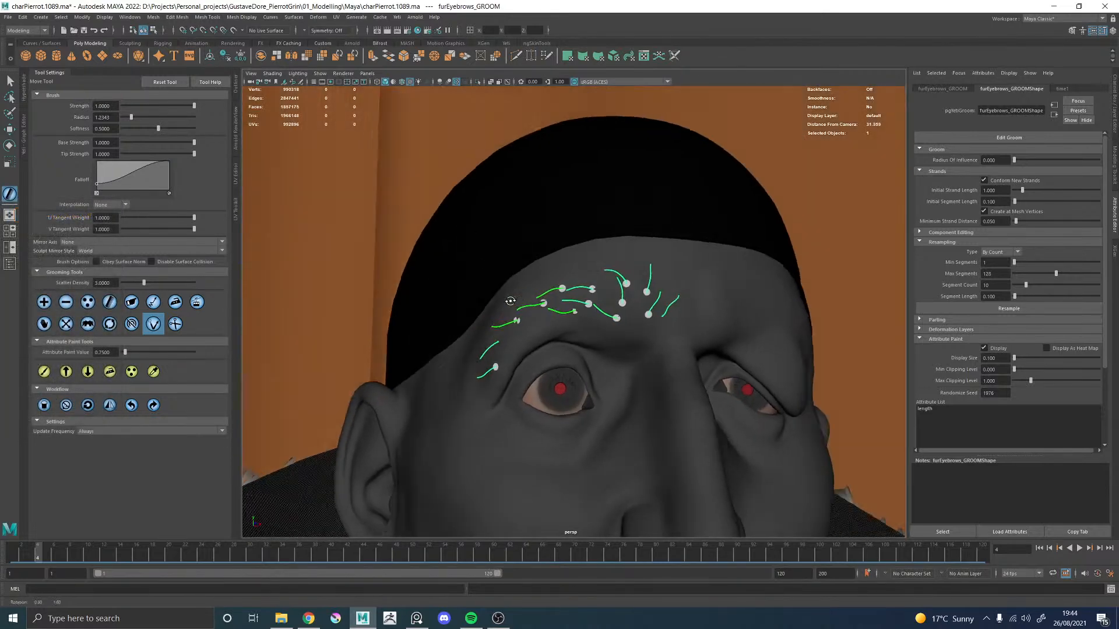
Step: Add a guide strand between the mid-brow and inner strands and sculpt it to slant up and outward
alt+right_drag(515, 299, 644, 392)
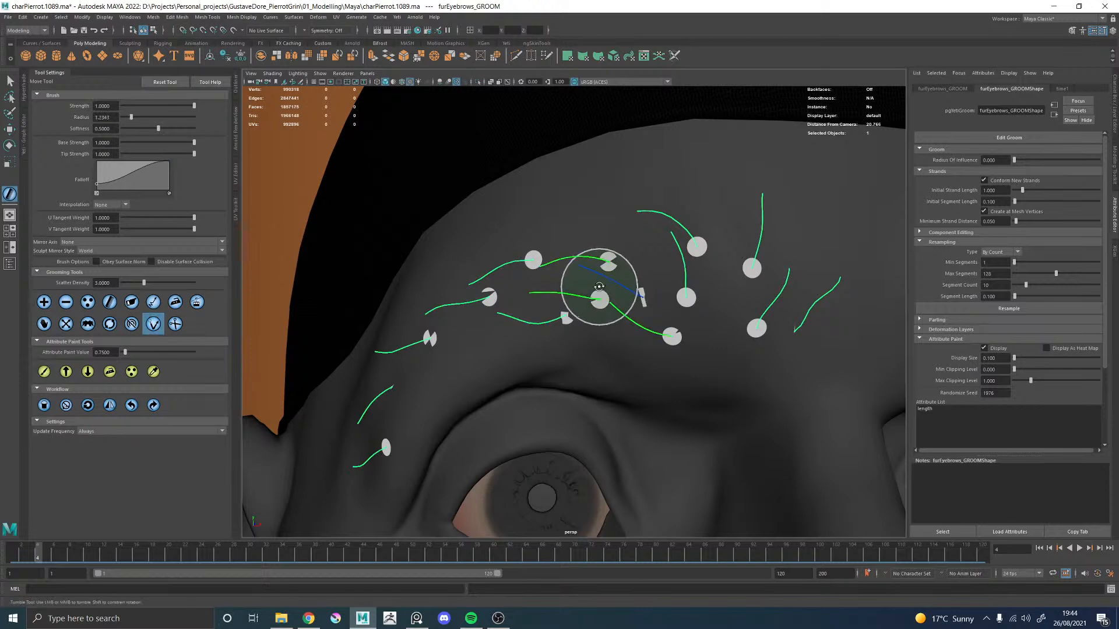
alt+right_drag(603, 282, 620, 271)
mouse_move(586, 236)
alt+mouse_down()
mouse_move(725, 283)
mouse_move(678, 297)
mouse_move(697, 278)
mouse_move(559, 327)
alt+mouse_up()
mouse_move(559, 326)
alt+middle_down()
mouse_move(592, 315)
mouse_move(548, 325)
alt+middle_up()
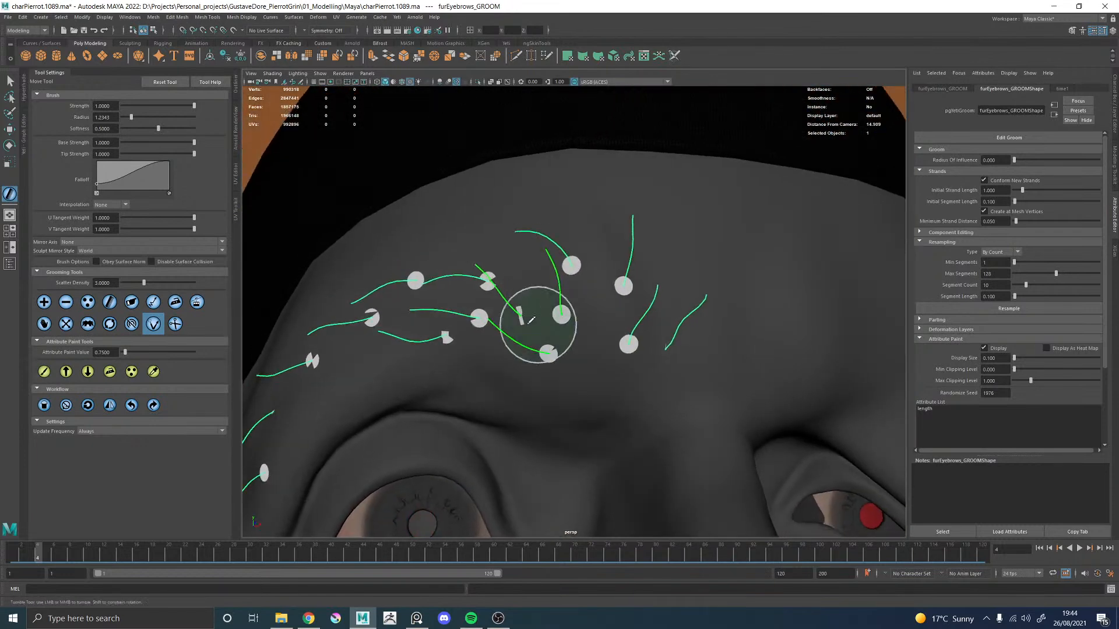
Step: Add a guide strand among the inner brow strands below the tall upright one and sculpt it upward along the skin
click(45, 303)
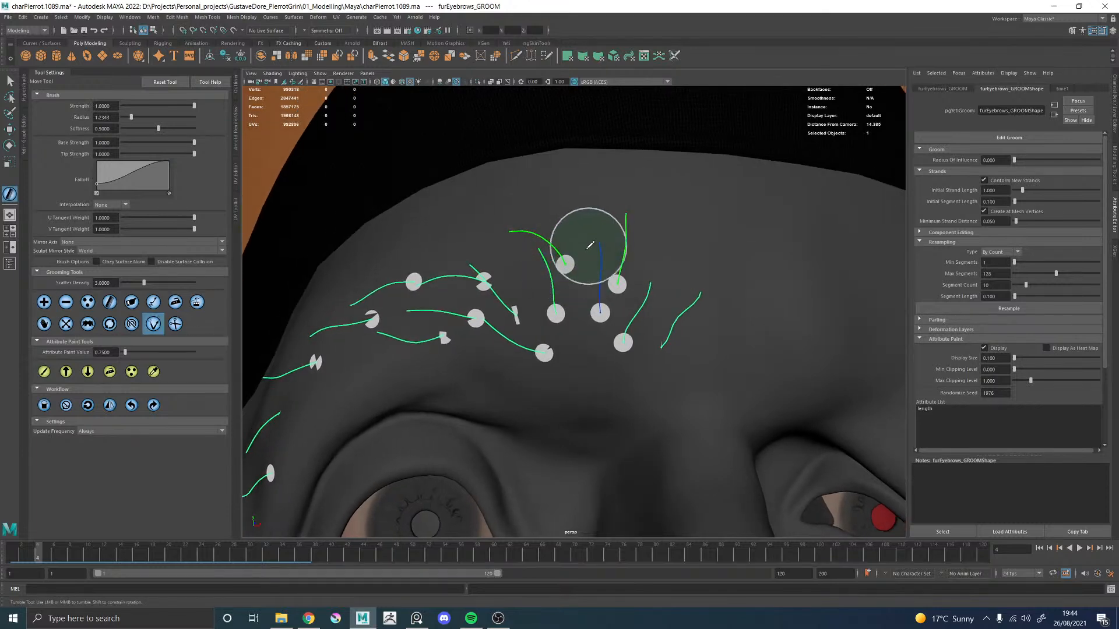
alt+drag(649, 232, 490, 268)
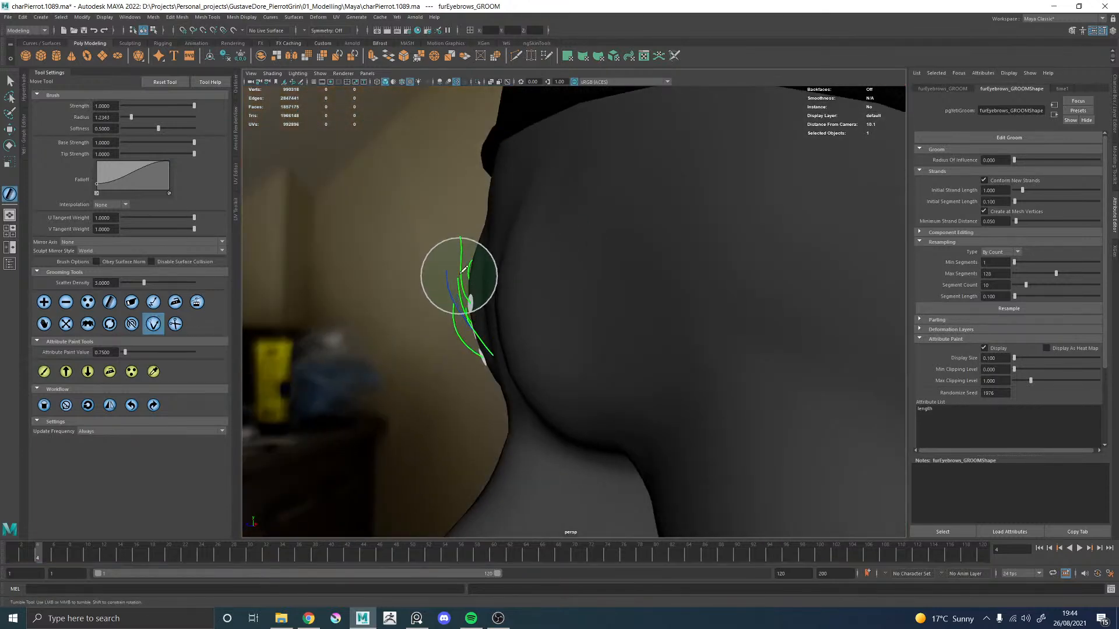
alt+drag(428, 363, 525, 347)
alt+middle_drag(523, 345, 544, 299)
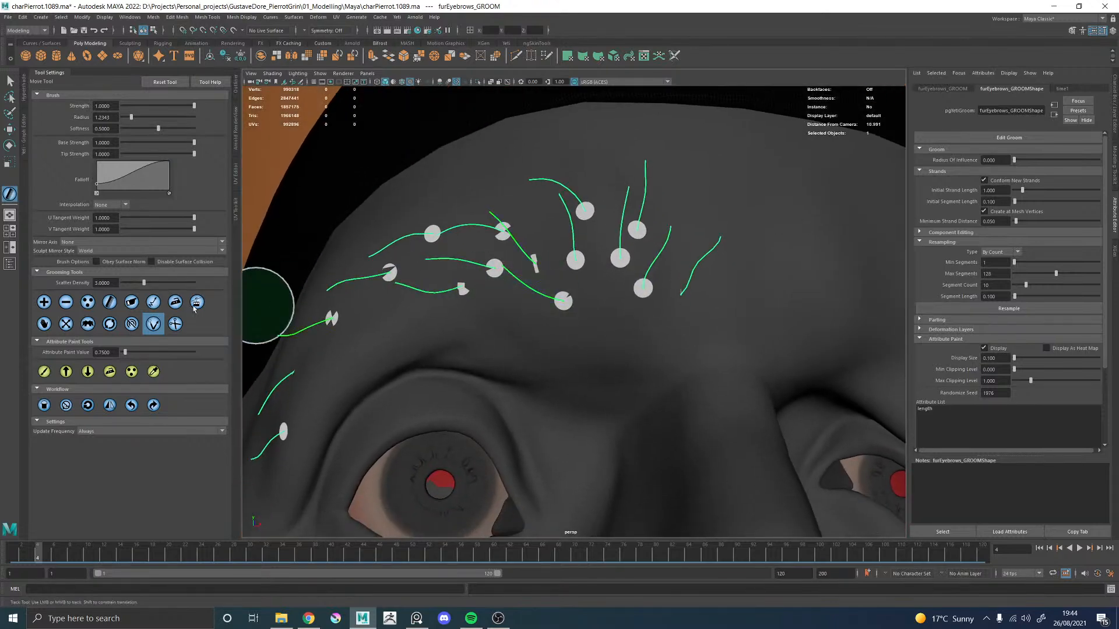
Step: Add another guide strand at the inner brow's lower edge and sculpt it to rise with a slight outward lean
click(47, 301)
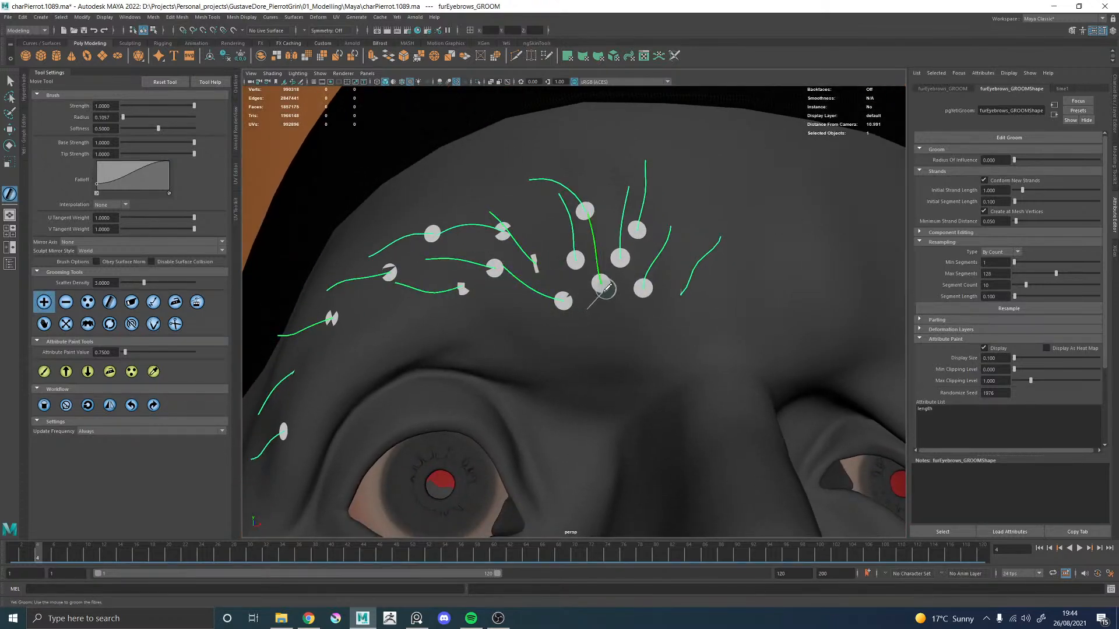
mouse_move(548, 300)
alt+mouse_down()
mouse_move(538, 318)
mouse_move(585, 324)
alt+mouse_up()
mouse_move(599, 278)
alt+mouse_down()
mouse_move(676, 307)
mouse_move(630, 282)
mouse_move(500, 273)
mouse_move(544, 255)
alt+mouse_up()
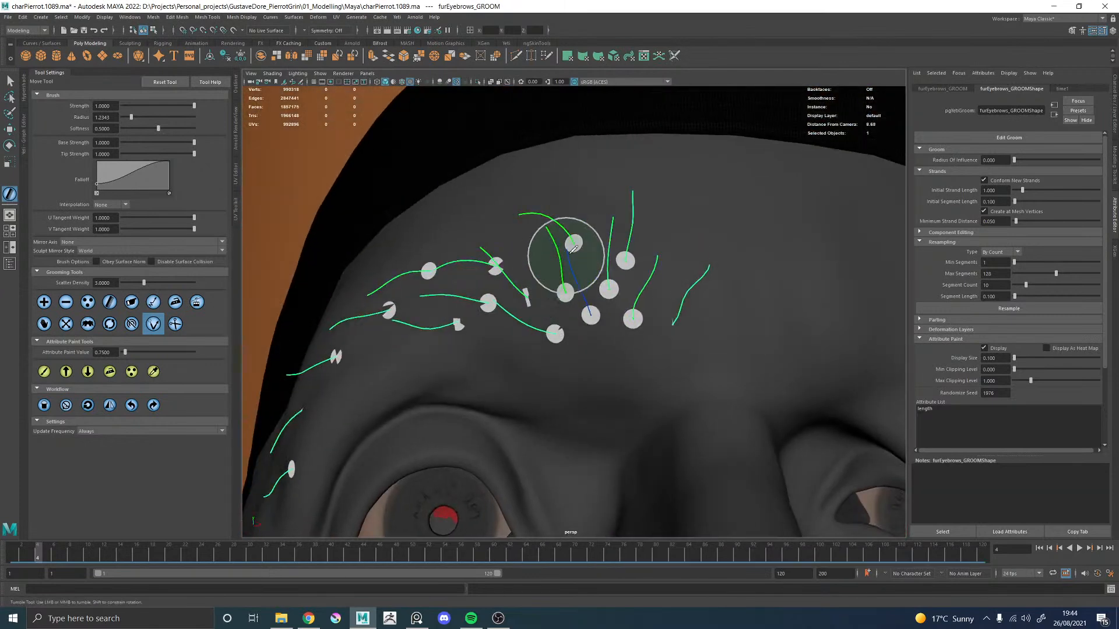
alt+drag(547, 330, 574, 332)
alt+middle_drag(574, 332, 591, 329)
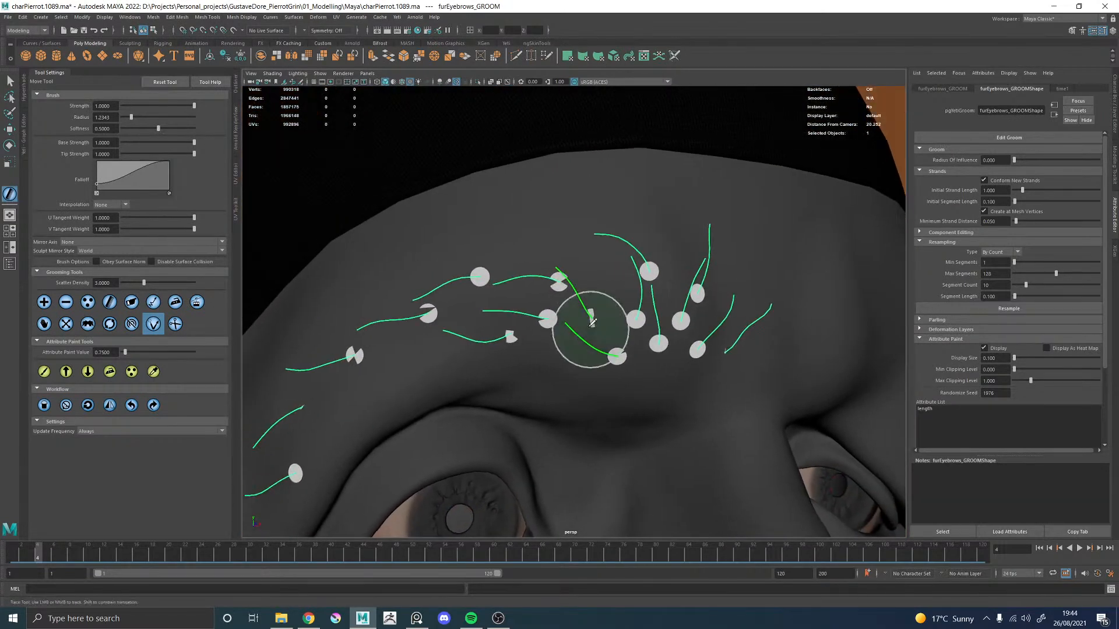
Step: Add a guide strand along the upper edge of the outer brow and sculpt it to sweep down and outward
mouse_move(451, 301)
alt+mouse_down()
mouse_move(527, 305)
mouse_move(525, 320)
mouse_move(302, 292)
mouse_move(458, 286)
alt+mouse_up()
click(44, 302)
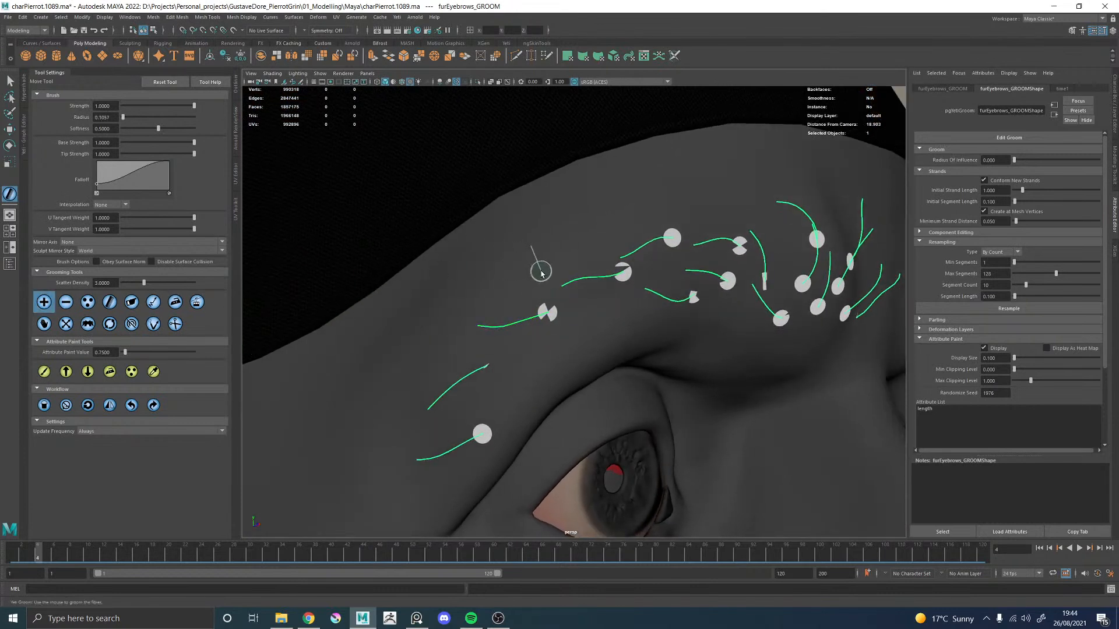
alt+drag(499, 287, 452, 315)
mouse_move(451, 362)
alt+mouse_down()
mouse_move(540, 379)
mouse_move(554, 257)
mouse_move(565, 304)
mouse_move(664, 239)
mouse_move(641, 262)
mouse_move(708, 343)
mouse_move(694, 327)
mouse_move(579, 292)
mouse_move(486, 306)
mouse_move(527, 315)
mouse_move(582, 291)
alt+mouse_up()
Step: Add a guide strand in the gap along the lower edge of the outer brow and sculpt it outward along the skin
scroll(574, 300, up, 5)
scroll(582, 326, down, 8)
scroll(524, 316, up, 10)
scroll(541, 293, up, 3)
click(625, 271)
mouse_move(577, 333)
alt+mouse_down()
mouse_move(544, 335)
mouse_move(523, 286)
mouse_move(557, 305)
mouse_move(582, 220)
mouse_move(568, 233)
mouse_move(569, 270)
mouse_move(399, 304)
mouse_move(534, 297)
alt+mouse_up()
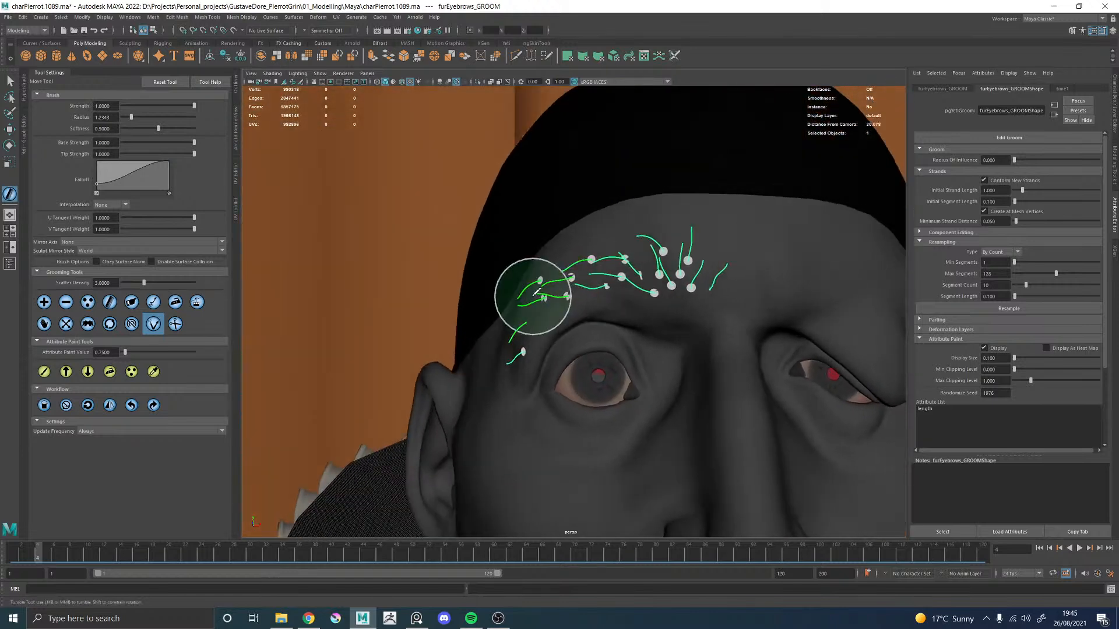
Step: Add a guide strand at the brow's outermost tail, remove its duplicate and curve its tip slightly upward
alt+right_drag(533, 297, 552, 313)
alt+drag(552, 312, 554, 260)
alt+middle_drag(554, 260, 566, 241)
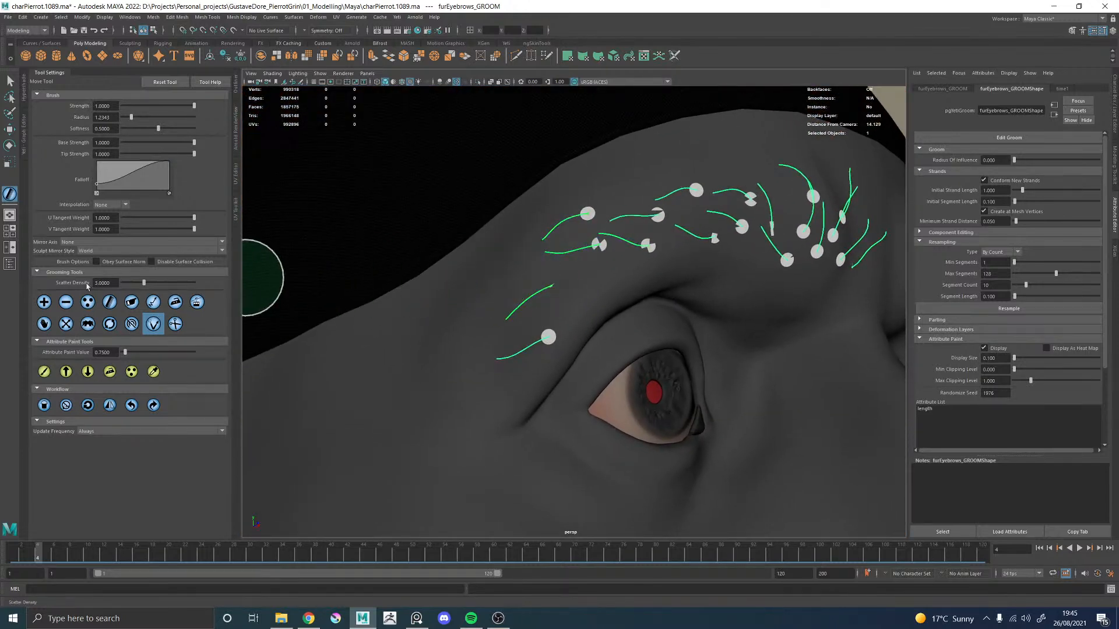
click(507, 335)
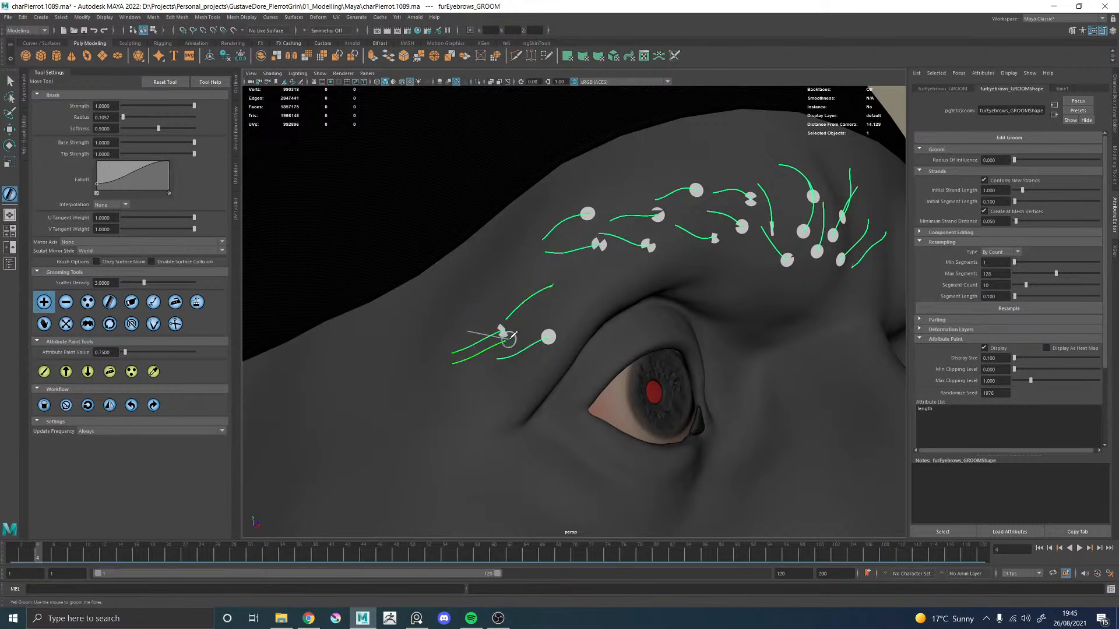
click(497, 348)
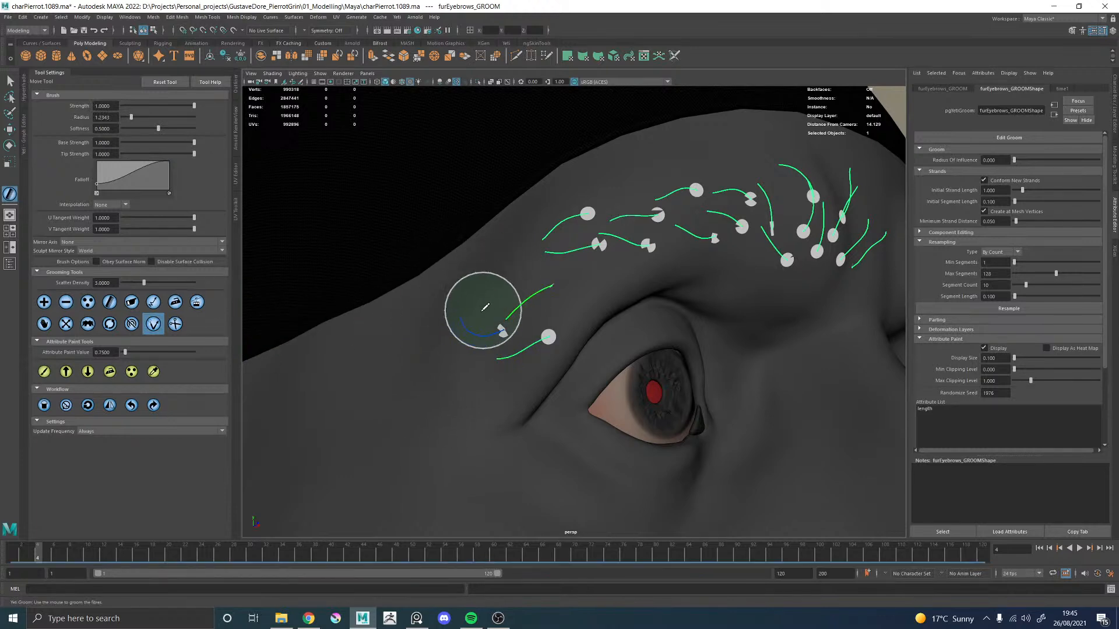
mouse_move(532, 327)
alt+mouse_down()
mouse_move(482, 279)
mouse_move(446, 289)
mouse_move(507, 342)
alt+mouse_up()
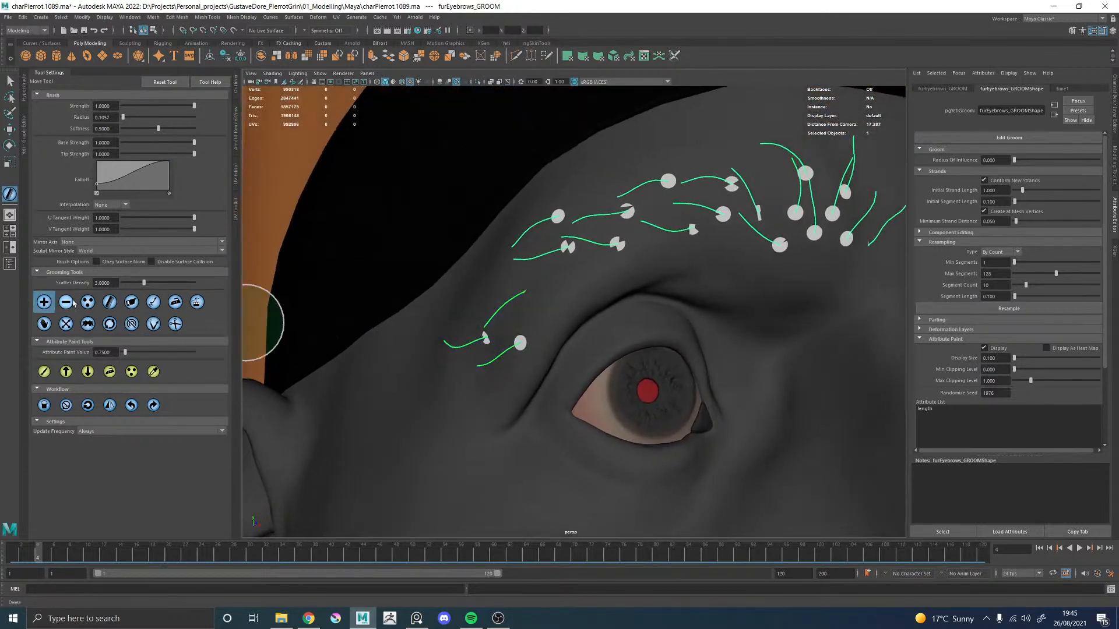
Step: Add a guide strand on the tail's lower edge above the eye's outer corner and sculpt it to bend steeply downward
click(556, 298)
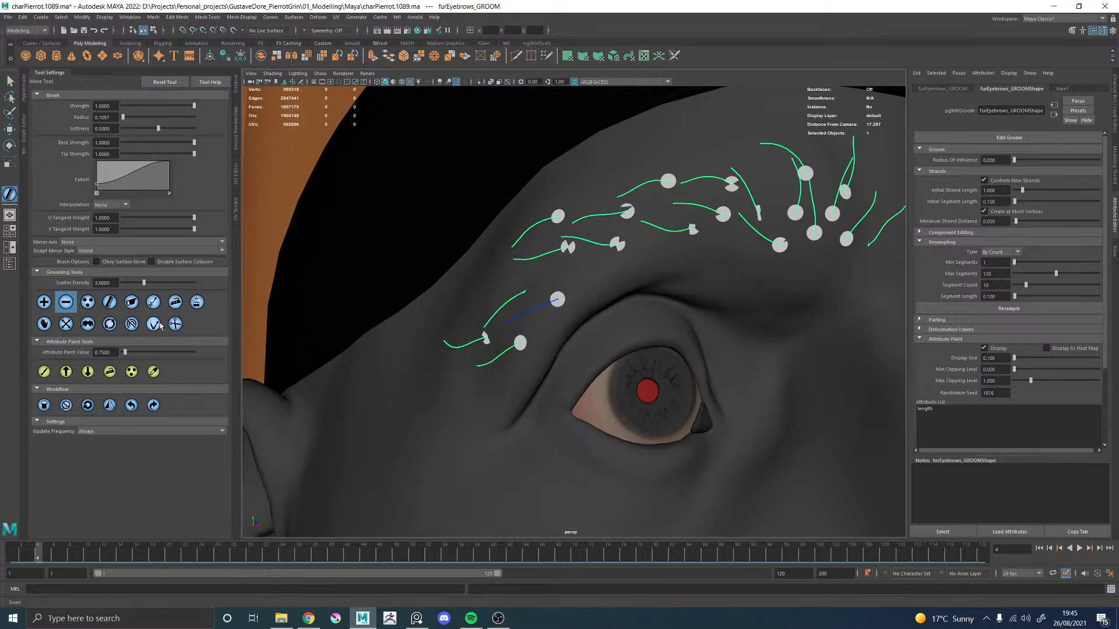
mouse_move(564, 312)
alt+mouse_down()
mouse_move(579, 309)
mouse_move(557, 345)
mouse_move(469, 367)
mouse_move(490, 331)
mouse_move(502, 356)
mouse_move(542, 379)
alt+mouse_up()
alt+right_drag(664, 340, 355, 320)
alt+drag(583, 327, 443, 332)
alt+right_drag(542, 336, 621, 317)
alt+drag(622, 317, 632, 309)
Step: Add a guide strand in the gap between the brow tail and outer brow, remove its duplicate and sculpt it almost horizontally outward
alt+middle_drag(513, 285, 461, 303)
alt+right_drag(472, 308, 621, 350)
alt+middle_drag(466, 271, 528, 264)
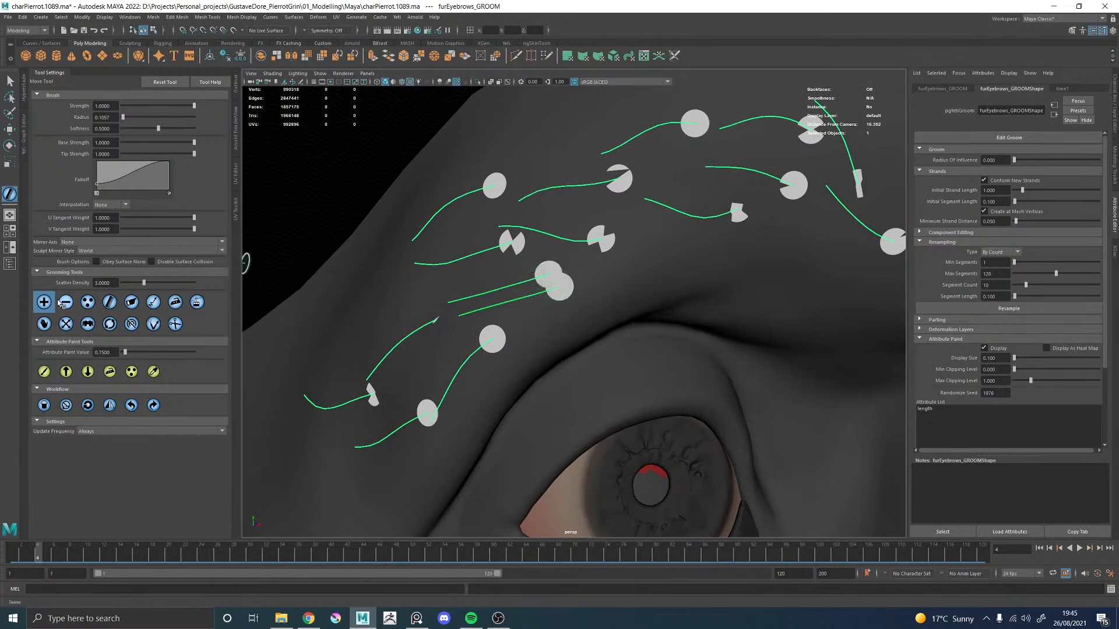
click(549, 269)
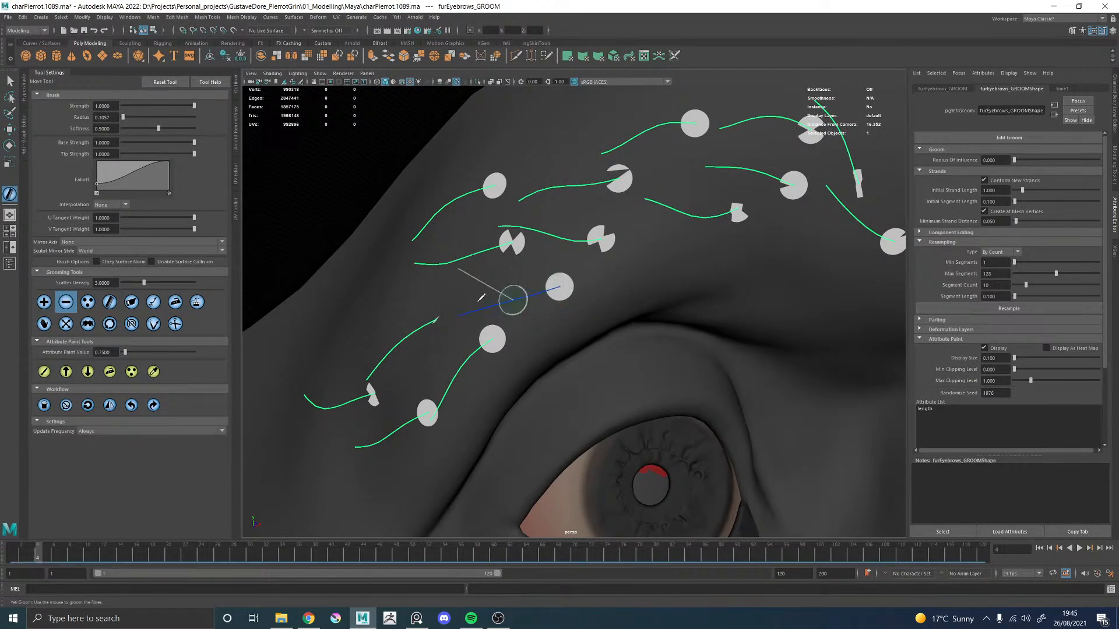
mouse_move(489, 316)
alt+mouse_down()
mouse_move(446, 310)
mouse_move(505, 291)
mouse_move(619, 112)
mouse_move(558, 92)
mouse_move(551, 145)
mouse_move(562, 170)
alt+mouse_up()
alt+drag(455, 184, 461, 189)
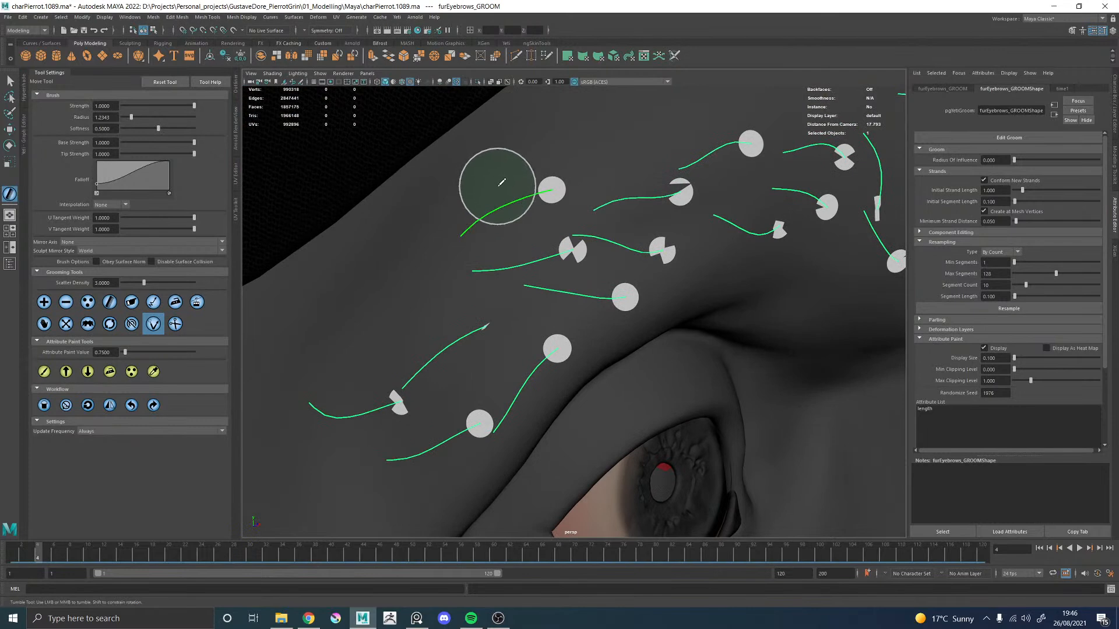
Step: Reshape the upper strand of the brow tail into a flatter outward curve that follows its neighbours
alt+right_drag(574, 220, 388, 256)
alt+drag(412, 252, 473, 285)
alt+right_drag(472, 285, 506, 266)
alt+drag(469, 239, 504, 258)
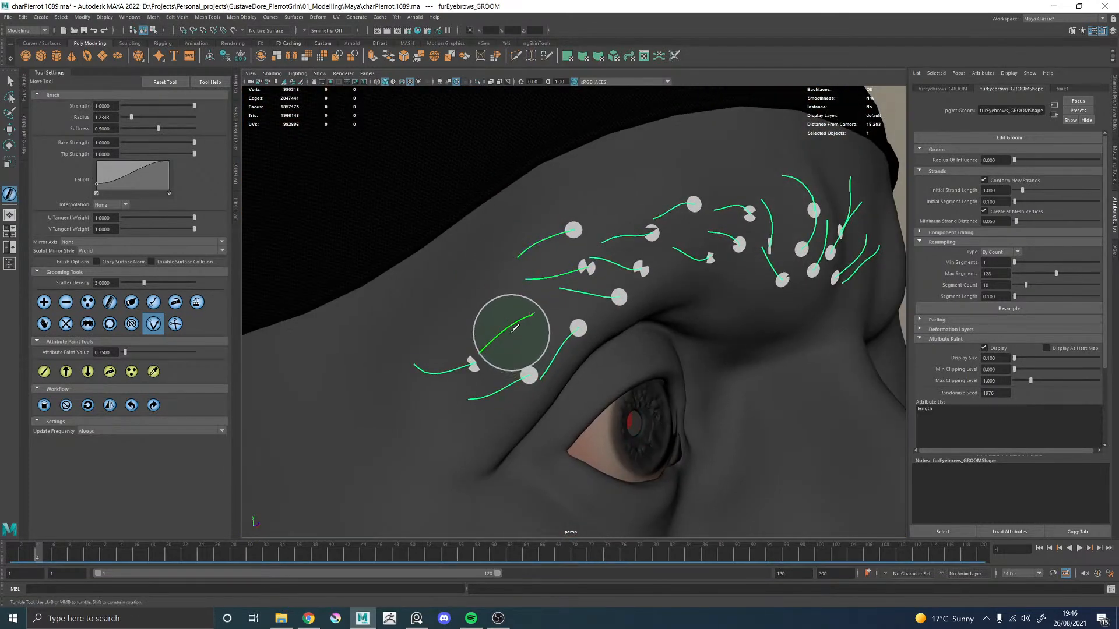
alt+middle_drag(515, 329, 514, 304)
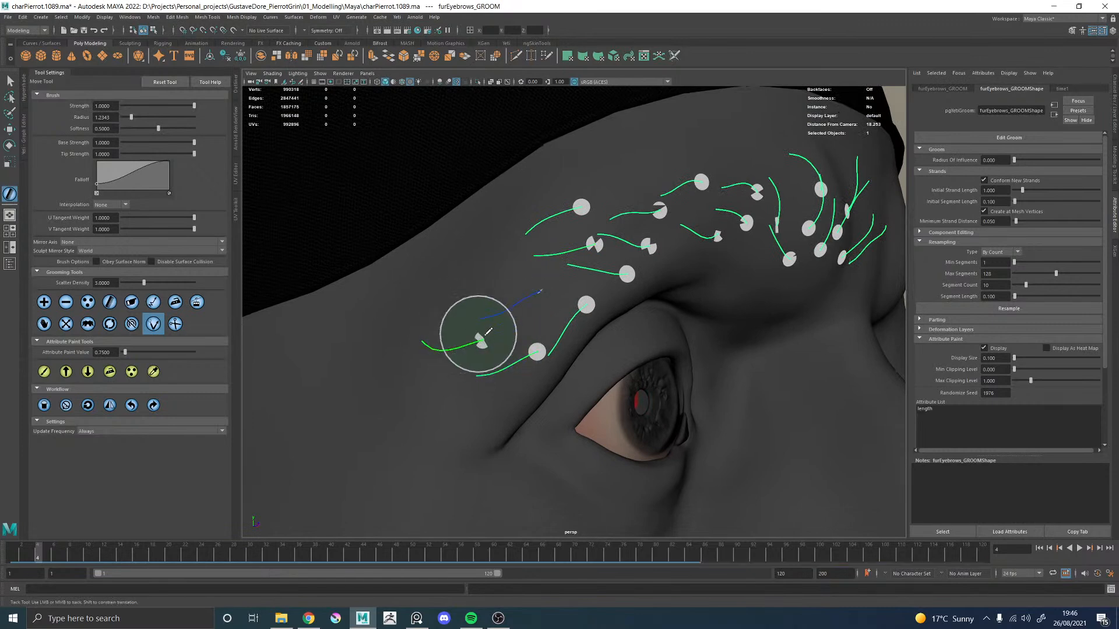
Step: Add two guide strands at the brow's inner end and sculpt the lower one to rise and lean toward the forehead's centre
alt+right_drag(567, 336, 536, 300)
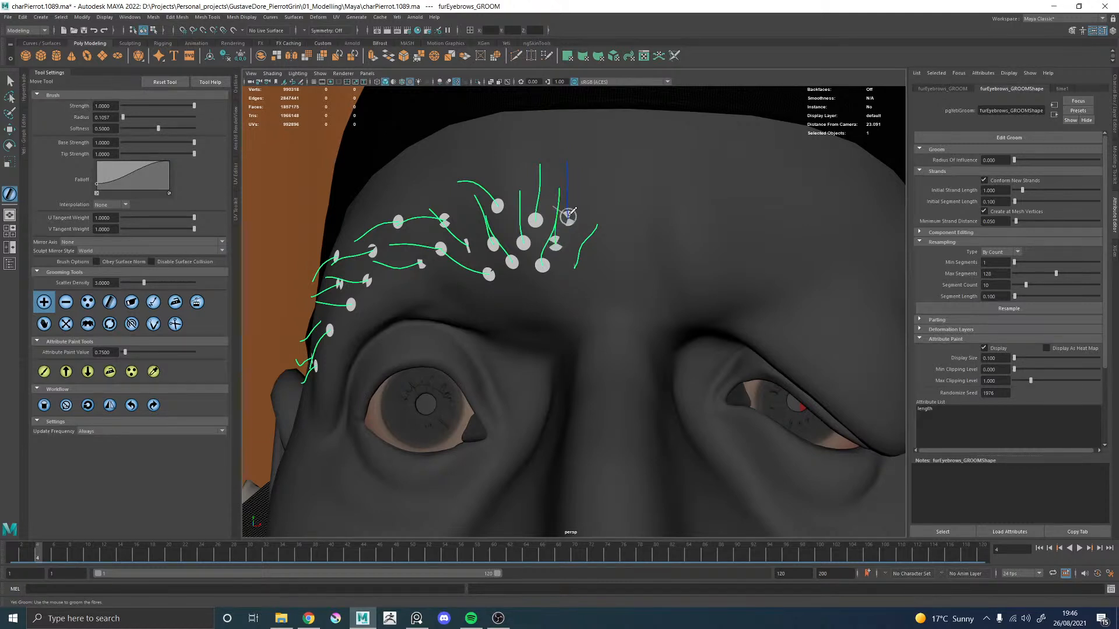
click(153, 321)
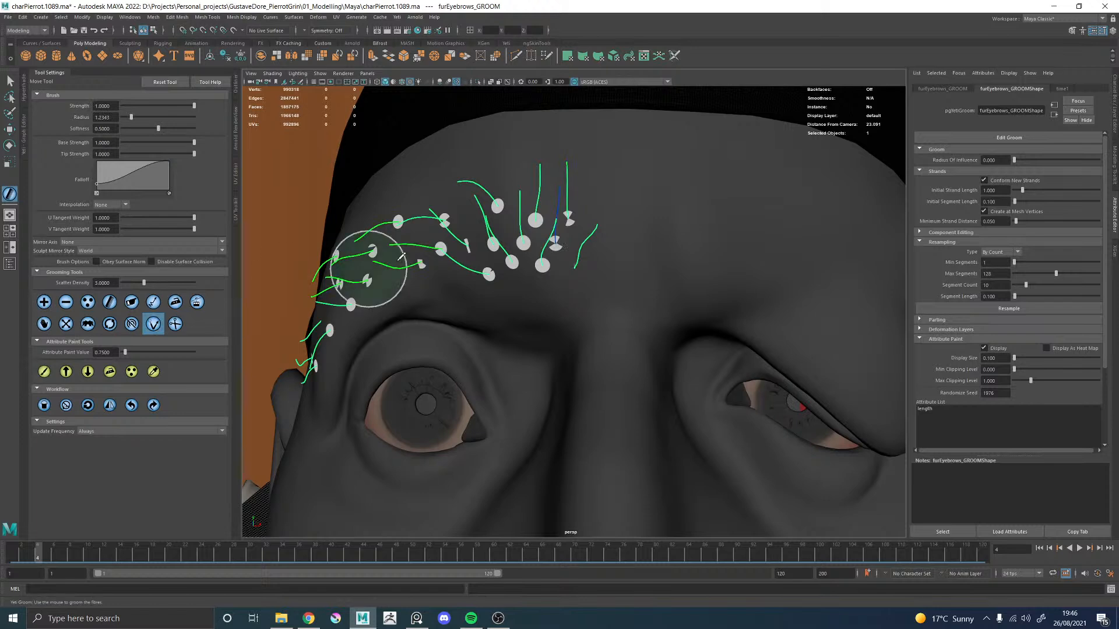
alt+middle_drag(564, 240, 560, 261)
alt+right_drag(556, 269, 564, 280)
alt+drag(558, 275, 542, 267)
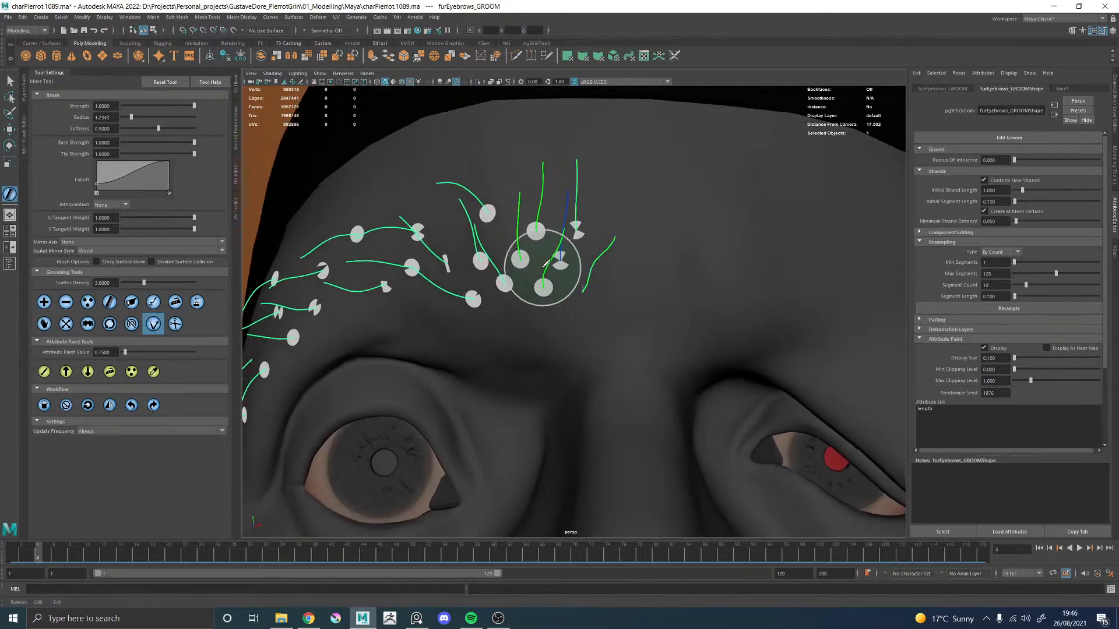
alt+drag(612, 218, 447, 222)
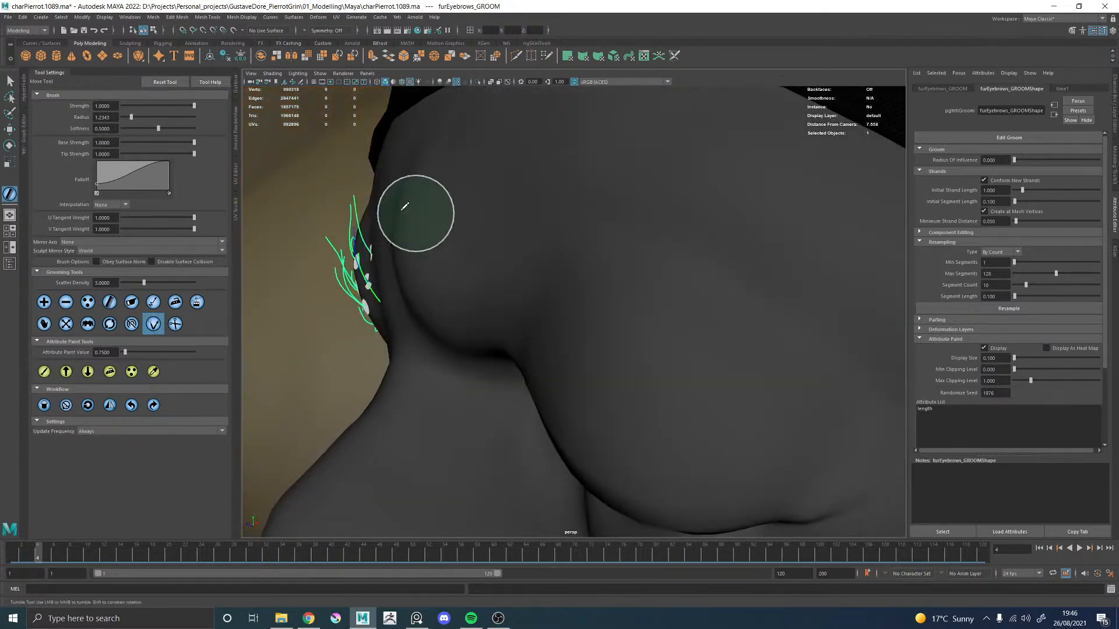
alt+drag(376, 224, 360, 225)
alt+drag(320, 270, 487, 251)
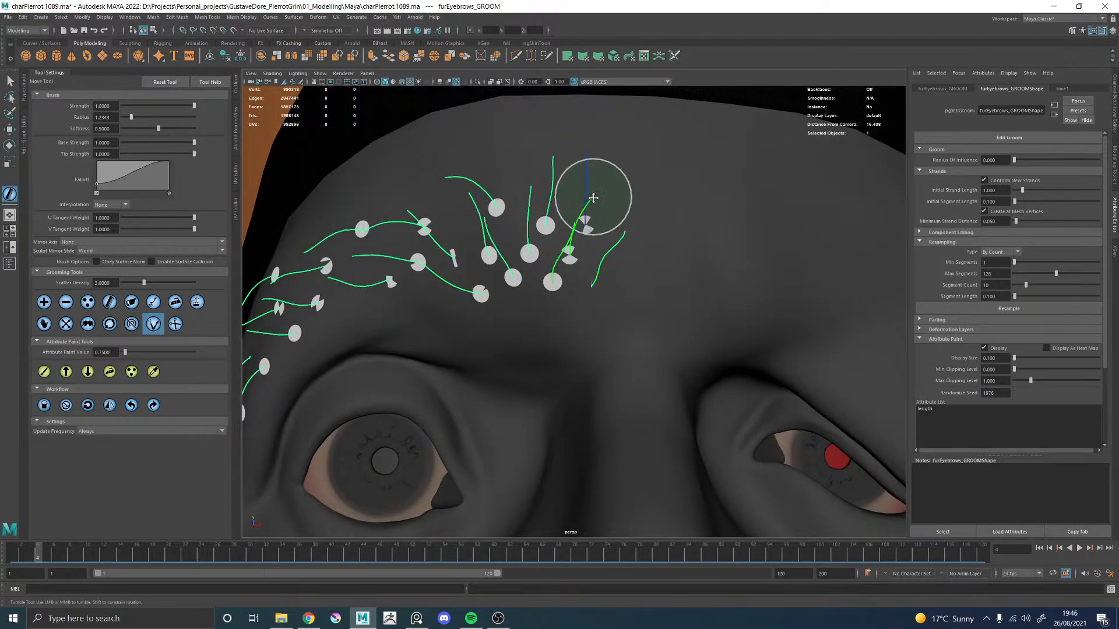
Step: Sculpt the upper of the two new inner strands into a gentle upright curve close to the skin
mouse_move(599, 169)
alt+mouse_down()
mouse_move(581, 228)
mouse_move(524, 233)
alt+mouse_up()
mouse_move(335, 210)
alt+mouse_down()
mouse_move(624, 325)
mouse_move(544, 295)
mouse_move(550, 312)
mouse_move(637, 320)
alt+mouse_up()
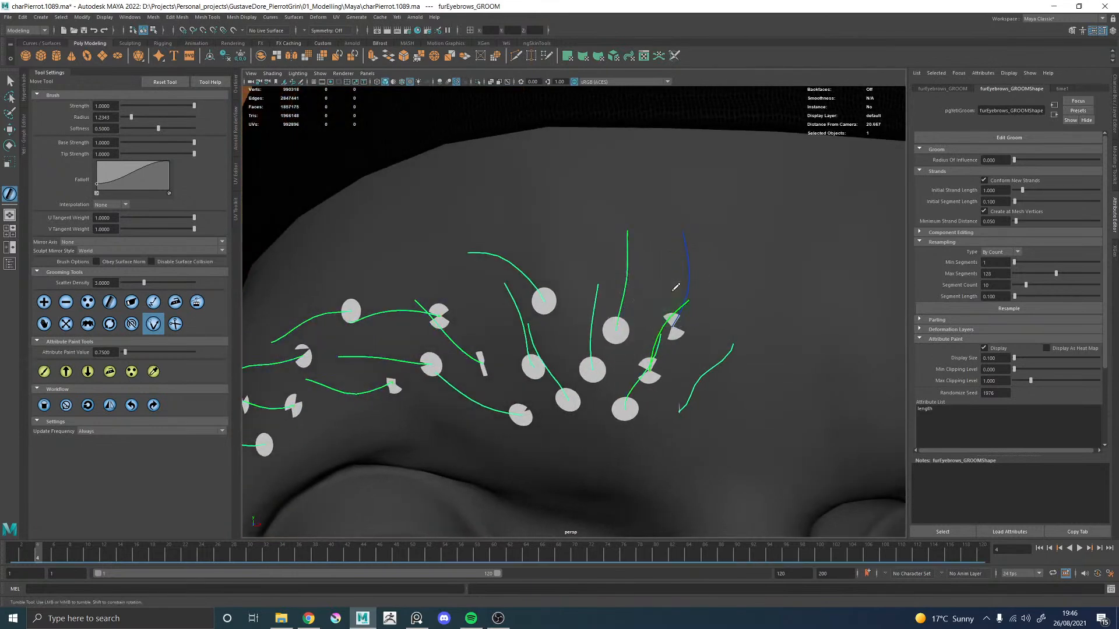
alt+right_drag(685, 253, 551, 262)
alt+drag(551, 262, 540, 285)
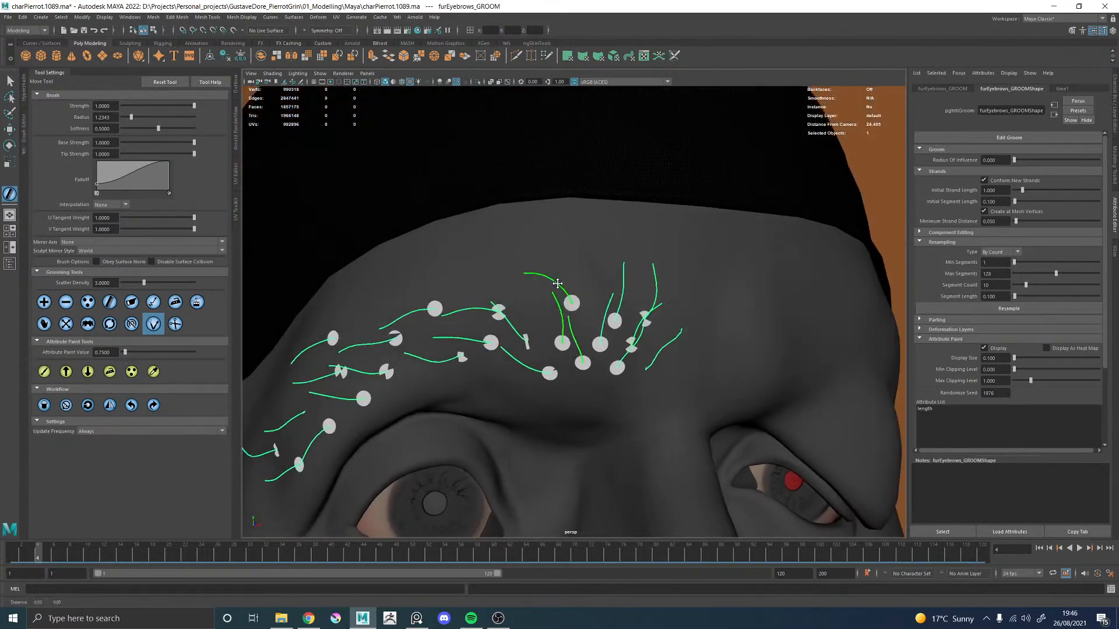
Step: Add a guide strand in the middle of the brow between its upper and lower rows and sculpt it to run outward
alt+middle_drag(540, 285, 640, 276)
alt+right_drag(640, 276, 659, 332)
alt+drag(659, 332, 675, 333)
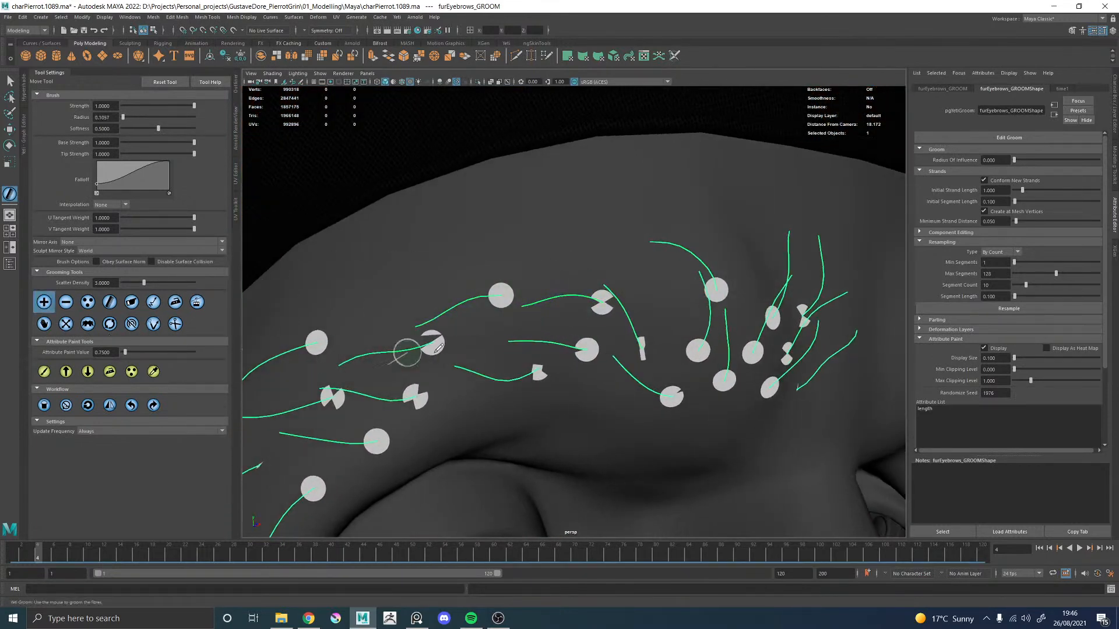
alt+middle_drag(494, 344, 601, 299)
click(153, 324)
mouse_move(546, 304)
alt+mouse_down()
mouse_move(532, 303)
mouse_move(559, 292)
mouse_move(569, 309)
alt+mouse_up()
Step: Add a guide strand along the upper edge between the outer and mid brow and sculpt it to slant down and outward
mouse_move(428, 288)
alt+mouse_down()
mouse_move(442, 277)
mouse_move(424, 320)
mouse_move(502, 336)
mouse_move(489, 330)
alt+mouse_up()
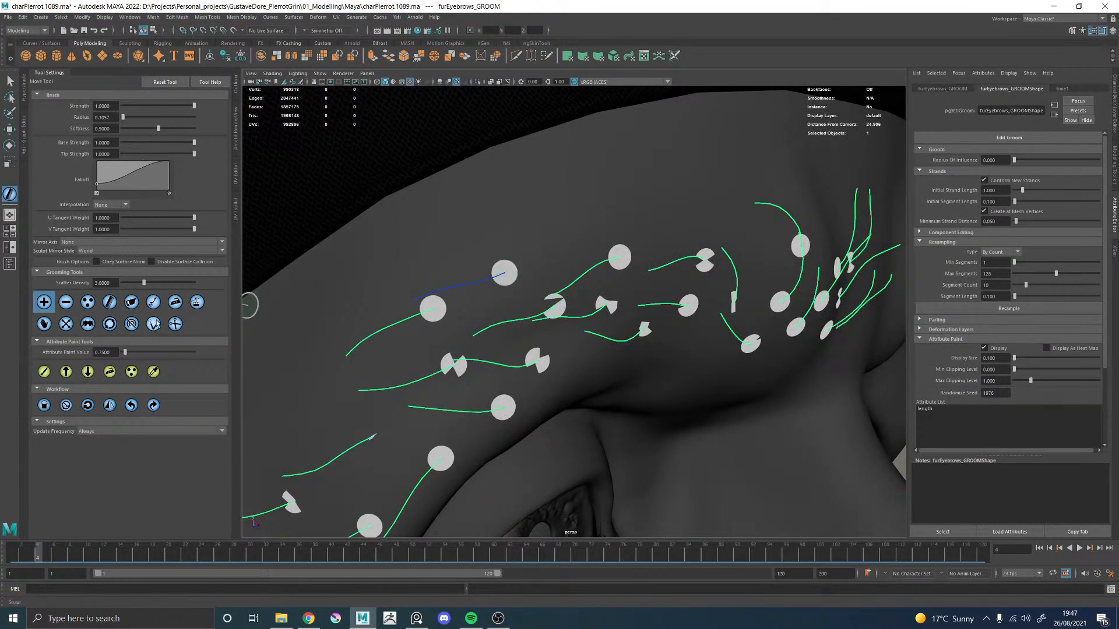
mouse_move(431, 258)
mouse_down()
mouse_move(447, 293)
mouse_move(397, 324)
mouse_move(444, 334)
mouse_move(490, 380)
mouse_move(622, 387)
mouse_up()
alt+right_drag(613, 373, 509, 338)
alt+right_drag(590, 369, 525, 345)
alt+drag(594, 335, 495, 326)
alt+right_drag(568, 321, 628, 329)
Step: Add a guide strand on the upper side of the brow tail and sculpt it into a shallow arc outward
alt+drag(545, 311, 610, 295)
alt+middle_drag(610, 295, 681, 277)
alt+right_drag(621, 323, 691, 349)
alt+drag(574, 312, 603, 298)
alt+middle_drag(604, 298, 686, 294)
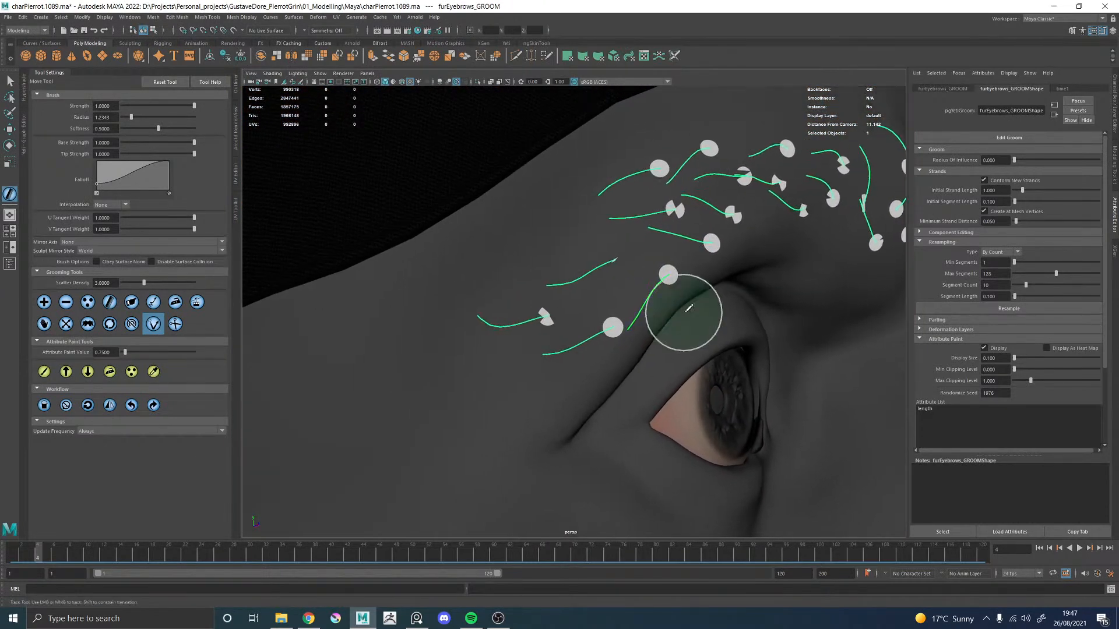
click(44, 302)
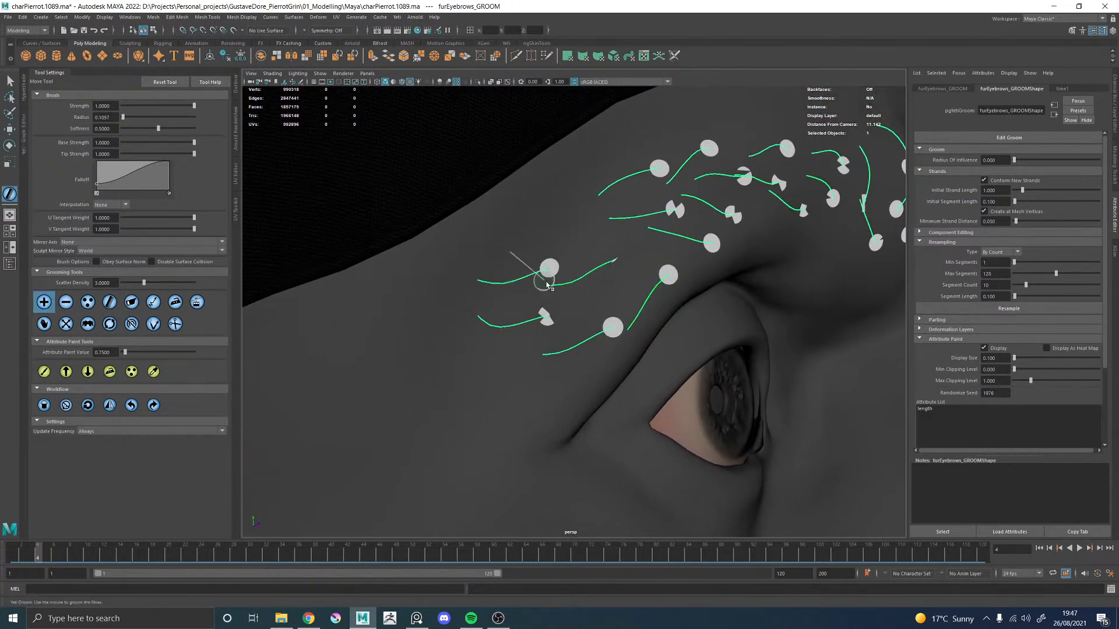
alt+drag(404, 324, 461, 327)
alt+drag(535, 339, 524, 335)
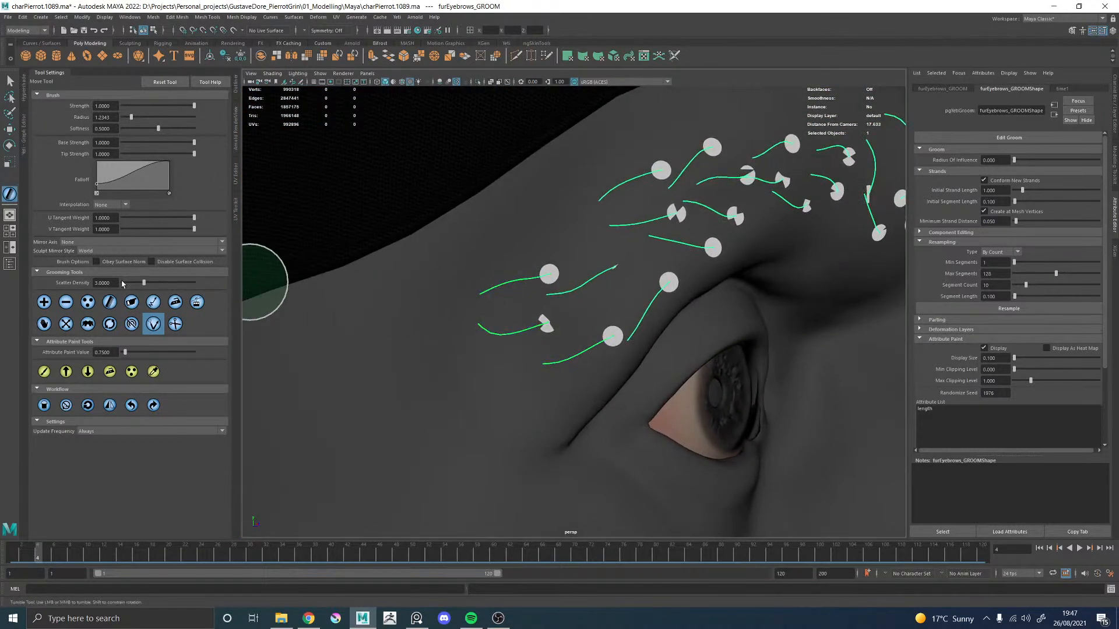
Step: Add a guide strand between the upper and lower rows of the brow tail and sculpt it into a slight downward sag
click(50, 302)
click(608, 296)
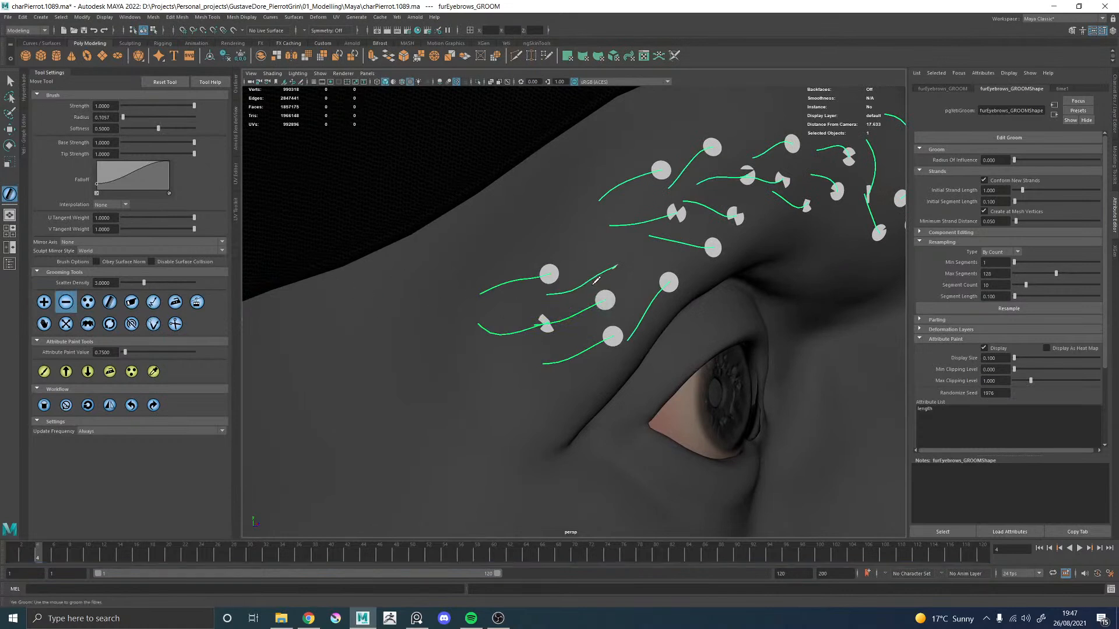
click(45, 301)
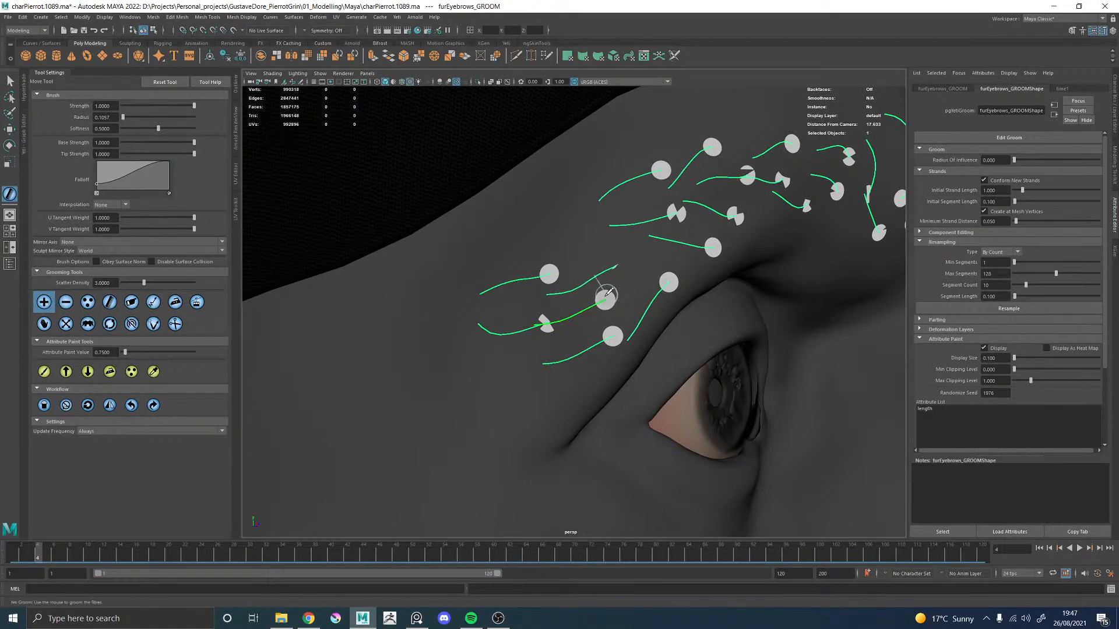
click(154, 324)
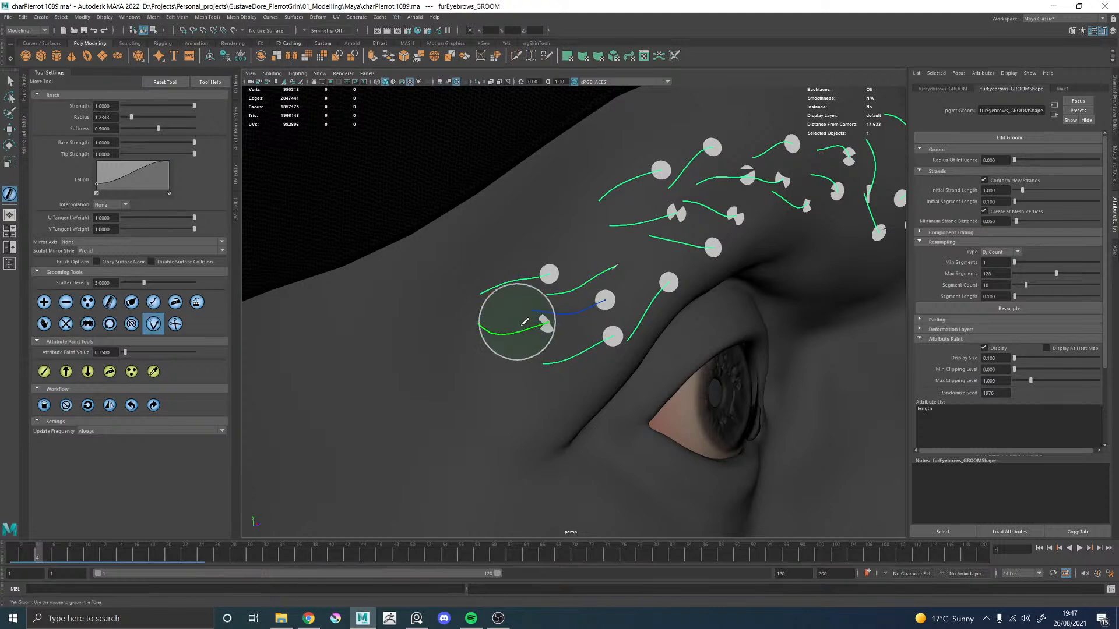
mouse_move(551, 367)
alt+mouse_down()
mouse_move(564, 309)
mouse_move(532, 262)
mouse_move(562, 334)
mouse_move(569, 311)
mouse_move(550, 344)
alt+mouse_up()
alt+drag(616, 315, 600, 297)
Step: Add a guide strand at the outer brow's upper edge above the tail and sculpt it outward with a slightly raised tip
alt+middle_drag(601, 298, 468, 375)
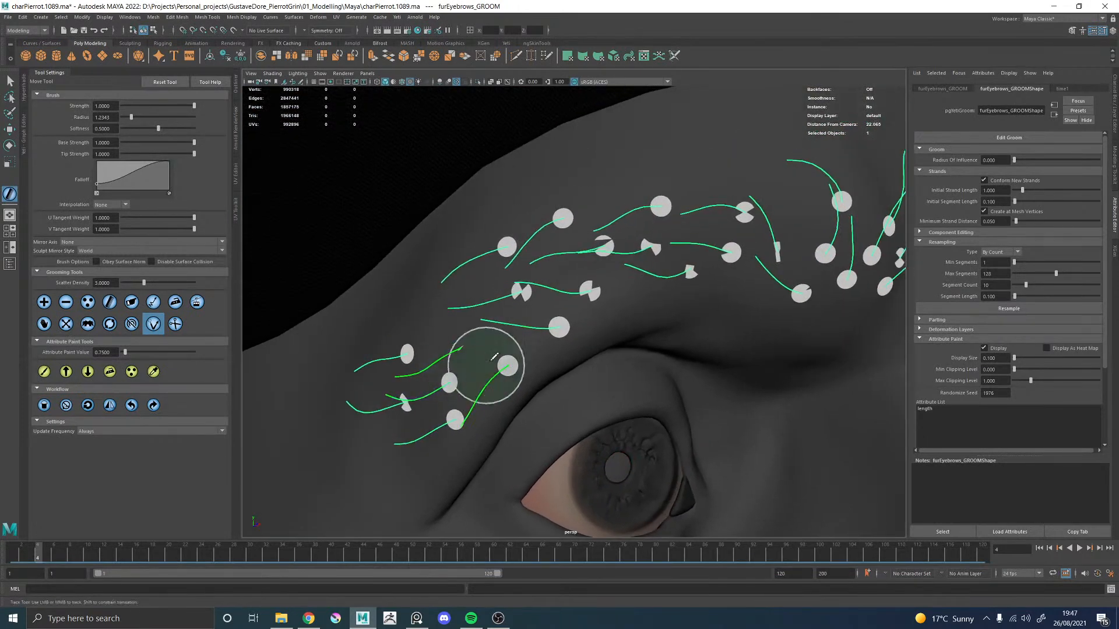
alt+drag(473, 374, 494, 368)
click(44, 302)
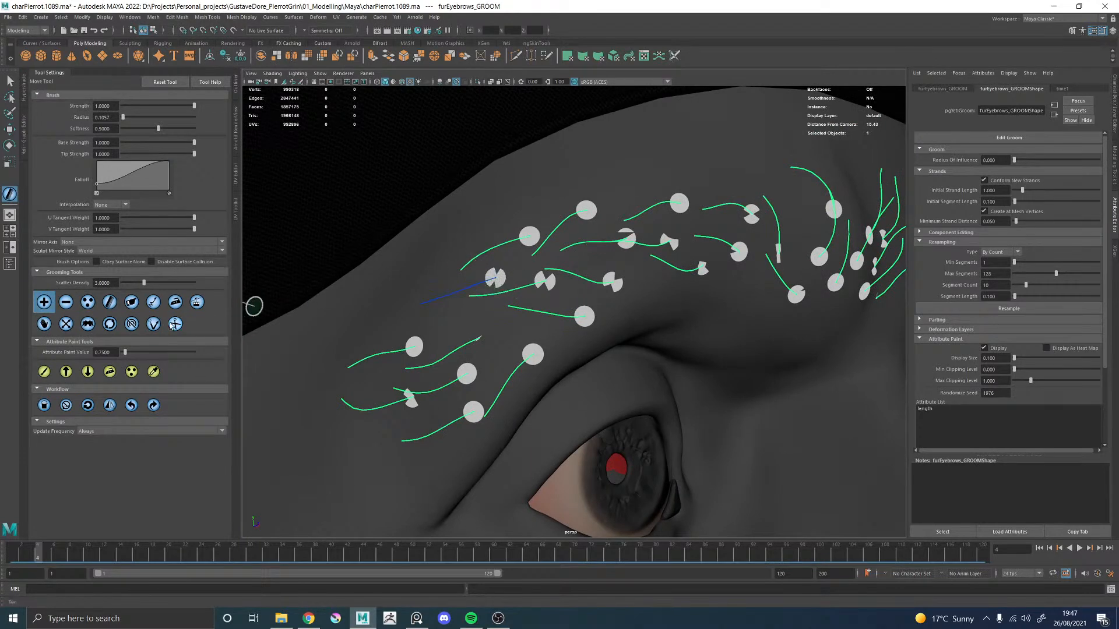
click(153, 324)
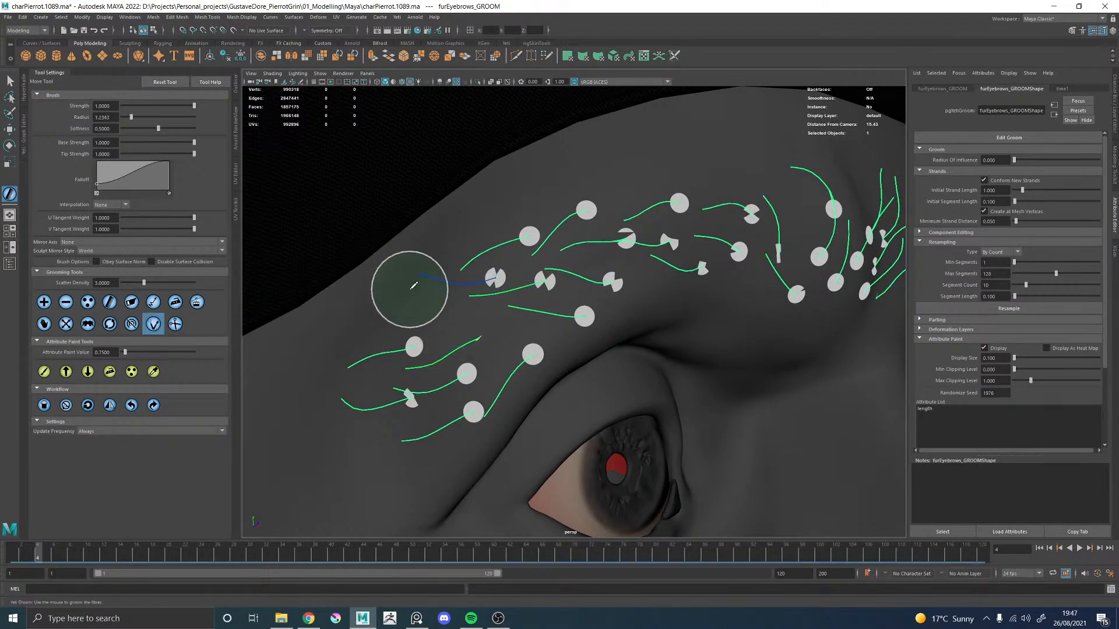
mouse_move(499, 275)
alt+mouse_down()
mouse_move(457, 293)
mouse_move(580, 188)
mouse_move(612, 175)
mouse_move(638, 257)
mouse_move(599, 233)
mouse_move(637, 189)
mouse_move(546, 238)
alt+mouse_up()
alt+right_drag(462, 333, 417, 320)
mouse_move(493, 315)
alt+mouse_down()
mouse_move(569, 320)
mouse_move(572, 347)
alt+mouse_up()
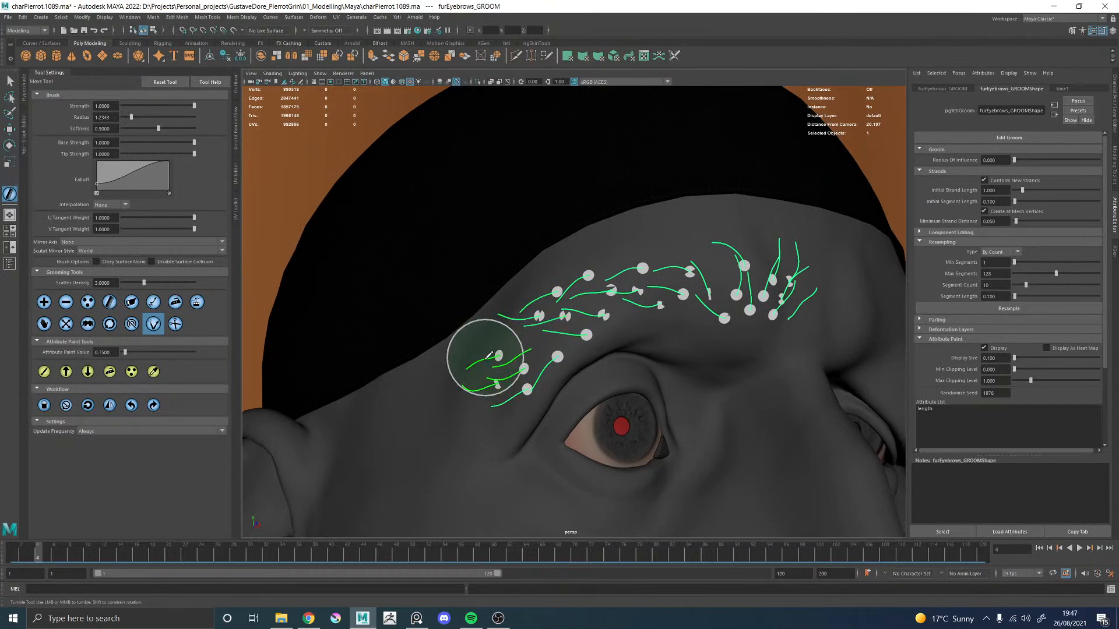
alt+drag(489, 345, 495, 327)
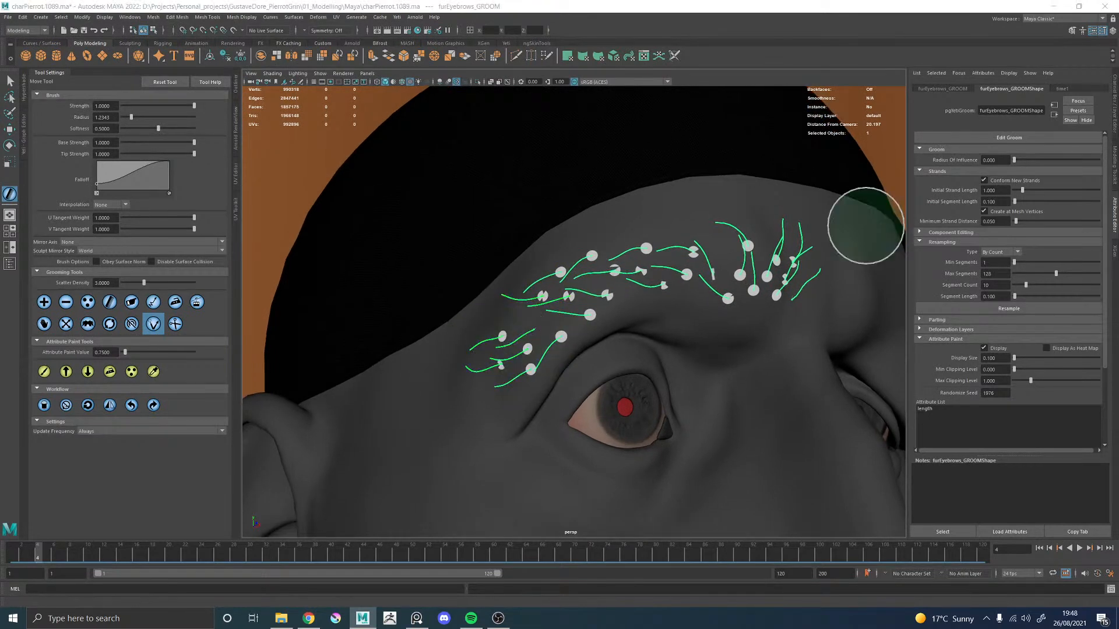
Step: Switch to the reference board and examine the hair direction and density in the close-up eyebrow photos
key(alt+Tab)
right_drag(1118, 262, 876, 285)
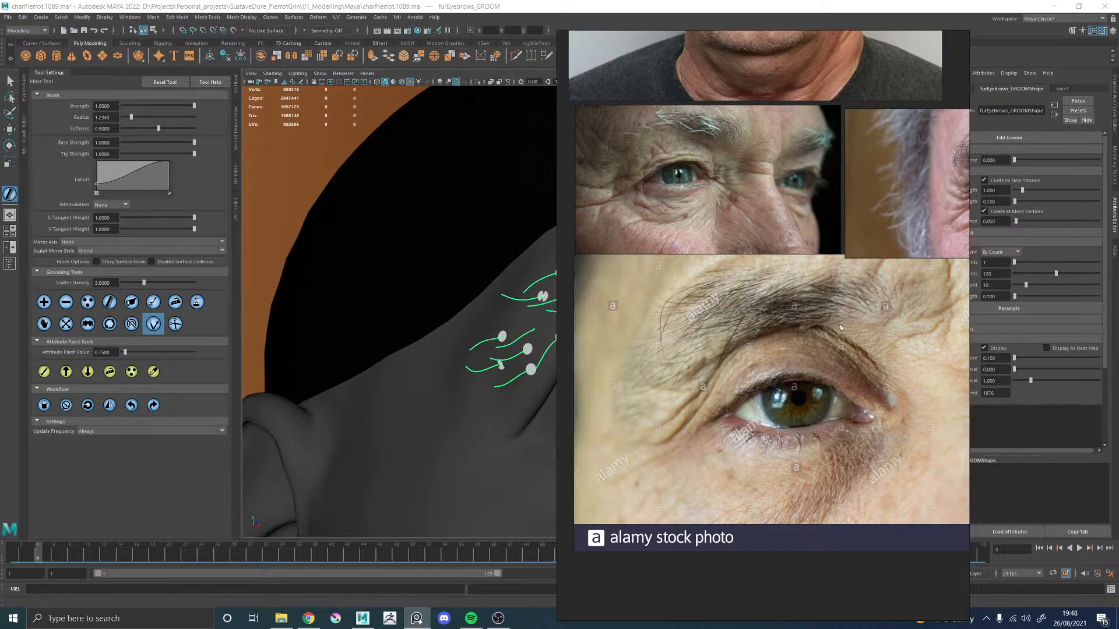
middle_drag(824, 316, 711, 321)
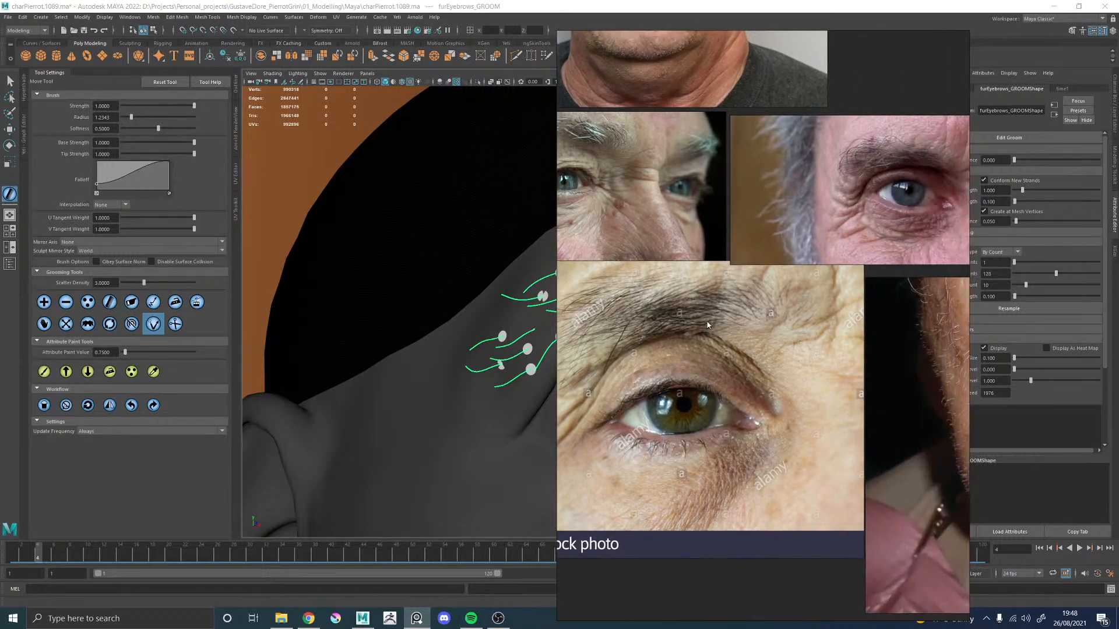
middle_drag(789, 259, 654, 299)
scroll(766, 184, up, 3)
right_drag(690, 302, 1118, 285)
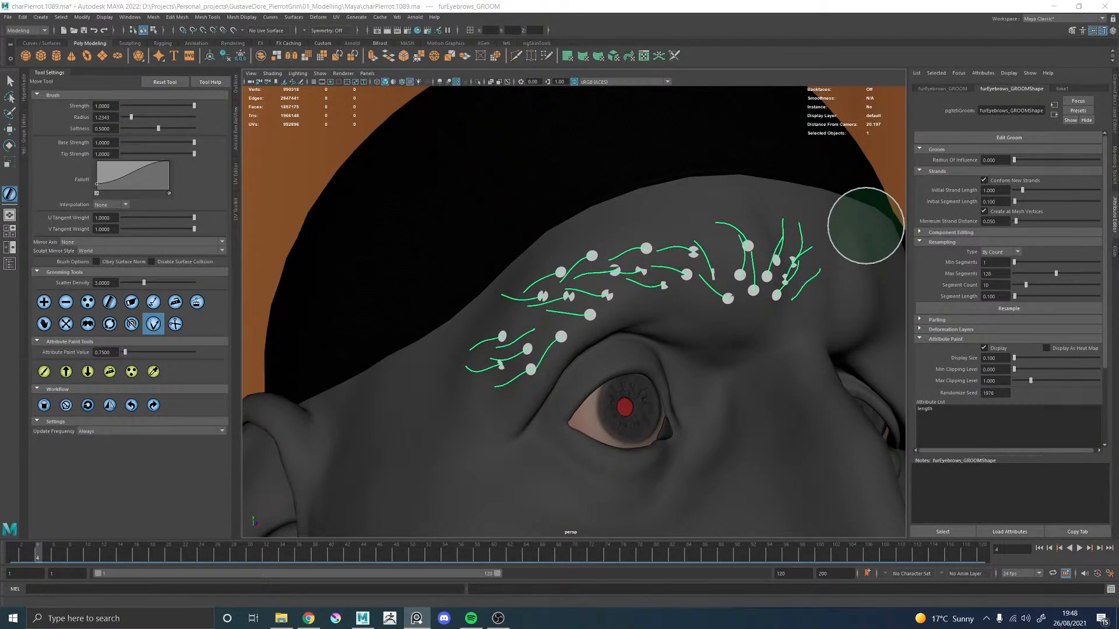
Step: Turn off creating new strands at mesh vertices for the eyebrow groom while keeping them conforming
alt+right_drag(525, 324, 640, 346)
alt+drag(639, 346, 309, 311)
click(45, 303)
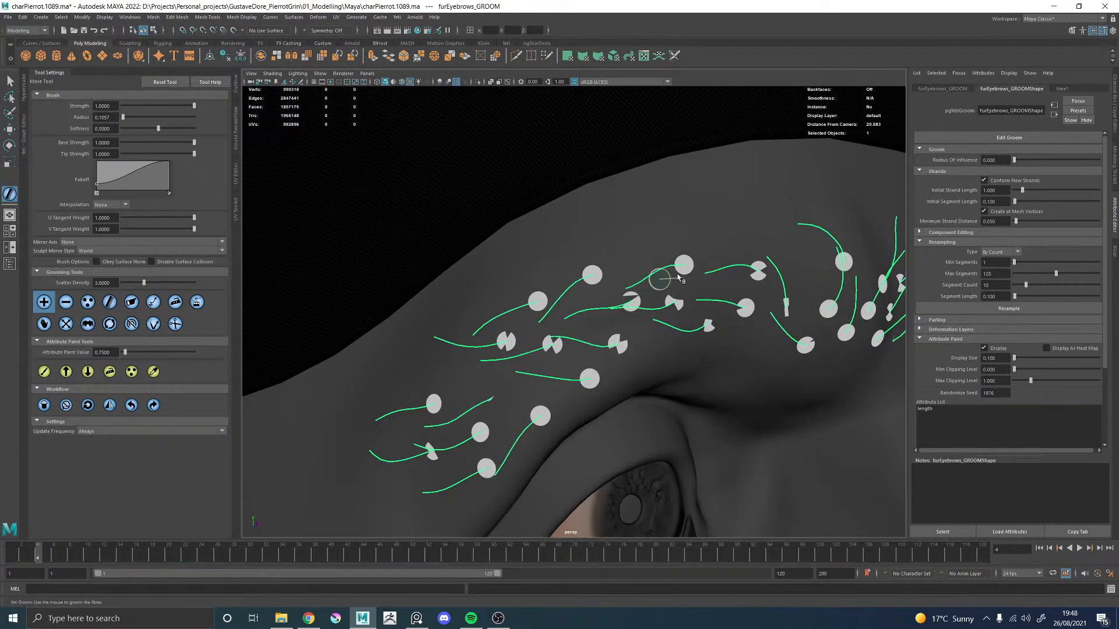
click(985, 180)
click(985, 211)
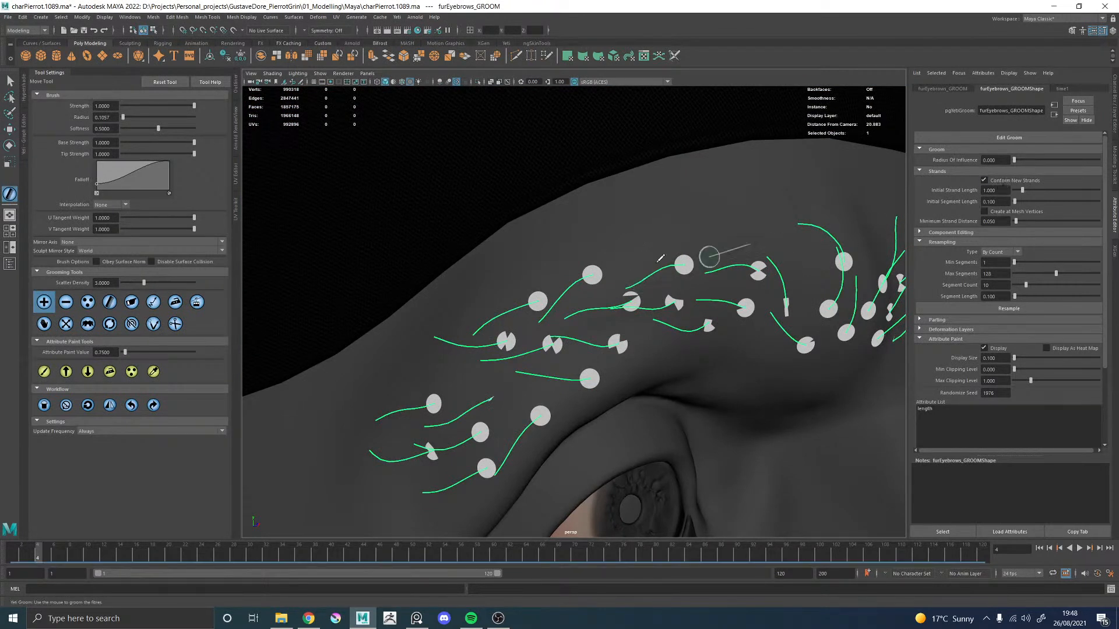
Step: Add a guide strand in the upper-row gap of the outer brow and sculpt it outward along its neighbours
click(639, 264)
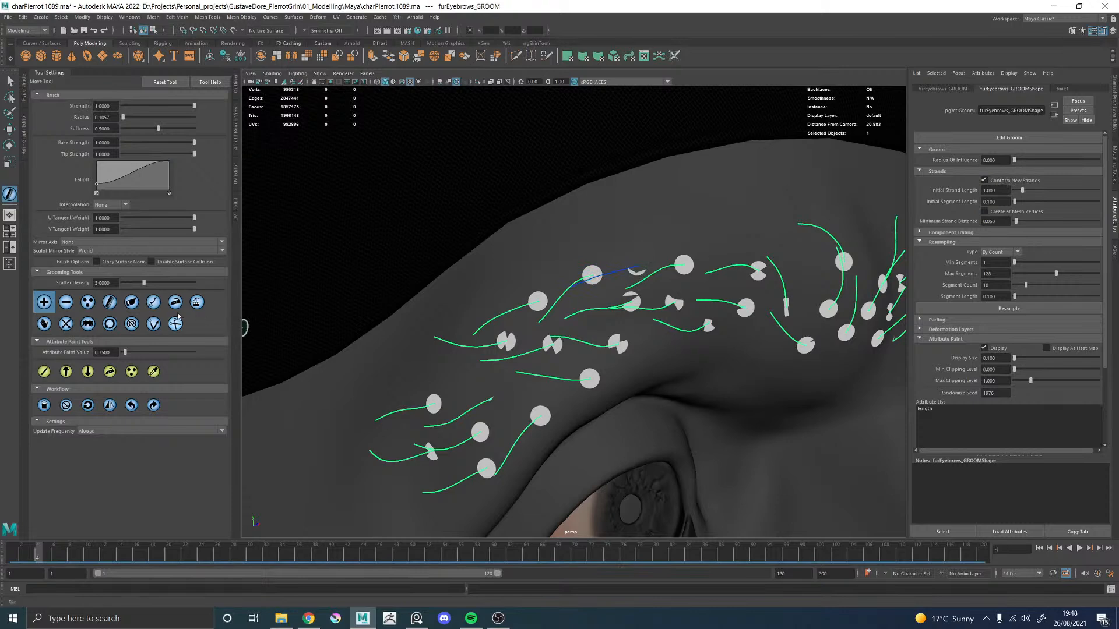
mouse_move(596, 306)
alt+mouse_down()
mouse_move(597, 239)
mouse_move(576, 271)
mouse_move(569, 257)
alt+mouse_up()
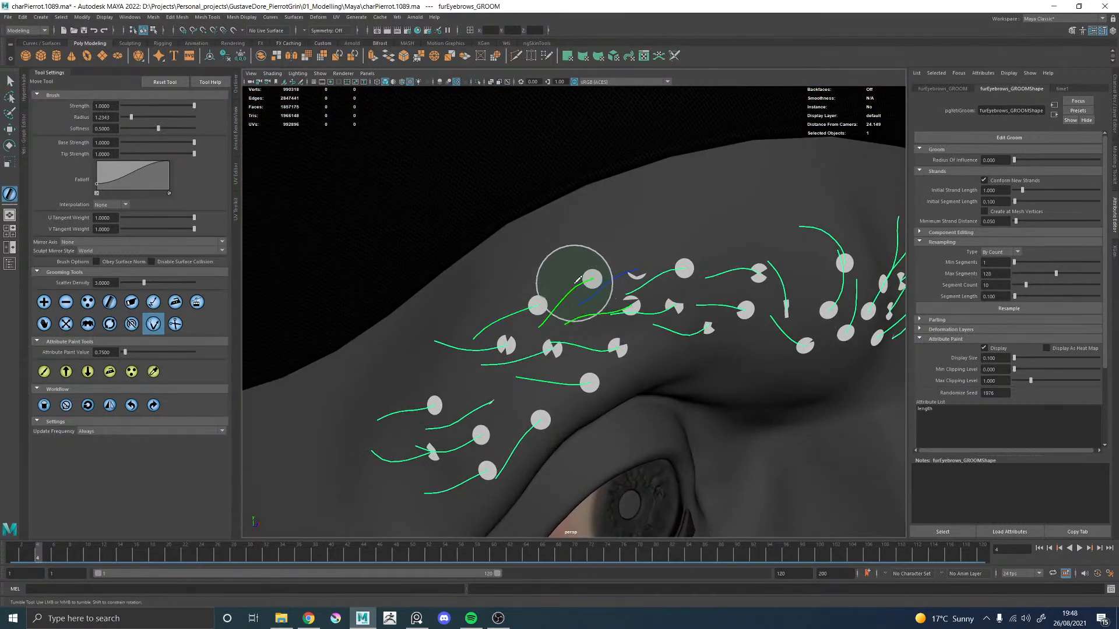
mouse_move(588, 324)
alt+mouse_down()
mouse_move(539, 316)
mouse_move(517, 284)
mouse_move(573, 218)
alt+mouse_up()
mouse_move(598, 283)
alt+mouse_down()
mouse_move(621, 294)
mouse_move(484, 312)
mouse_move(454, 303)
alt+mouse_up()
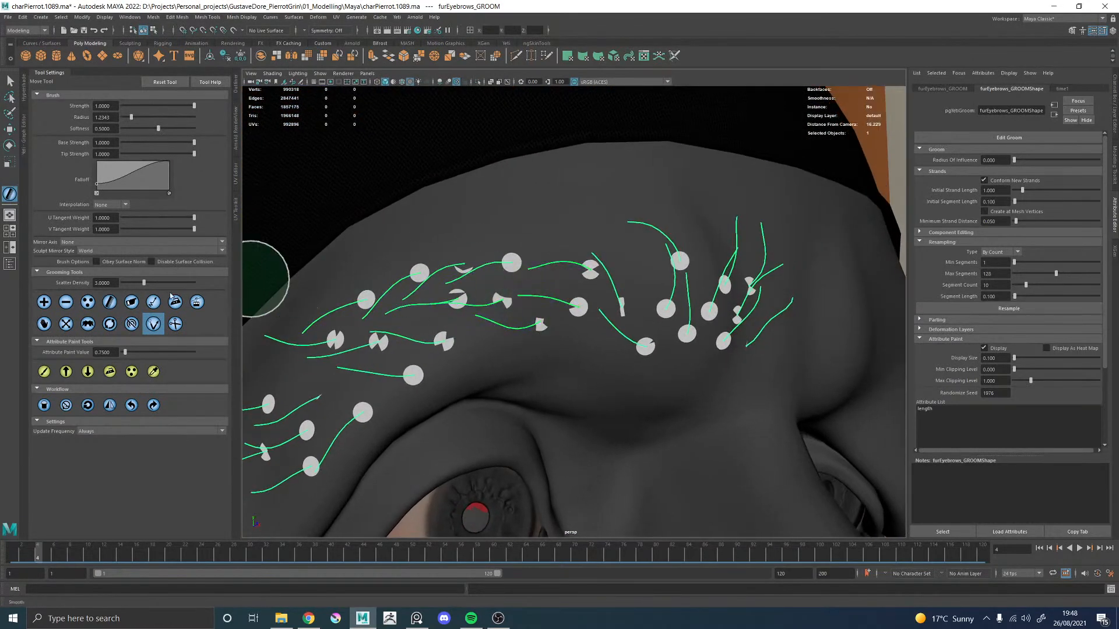
Step: Add a guide strand near the top of the brow beside the inner arched strand and sculpt it outward
click(43, 302)
alt+drag(647, 280, 554, 245)
alt+middle_drag(552, 245, 545, 260)
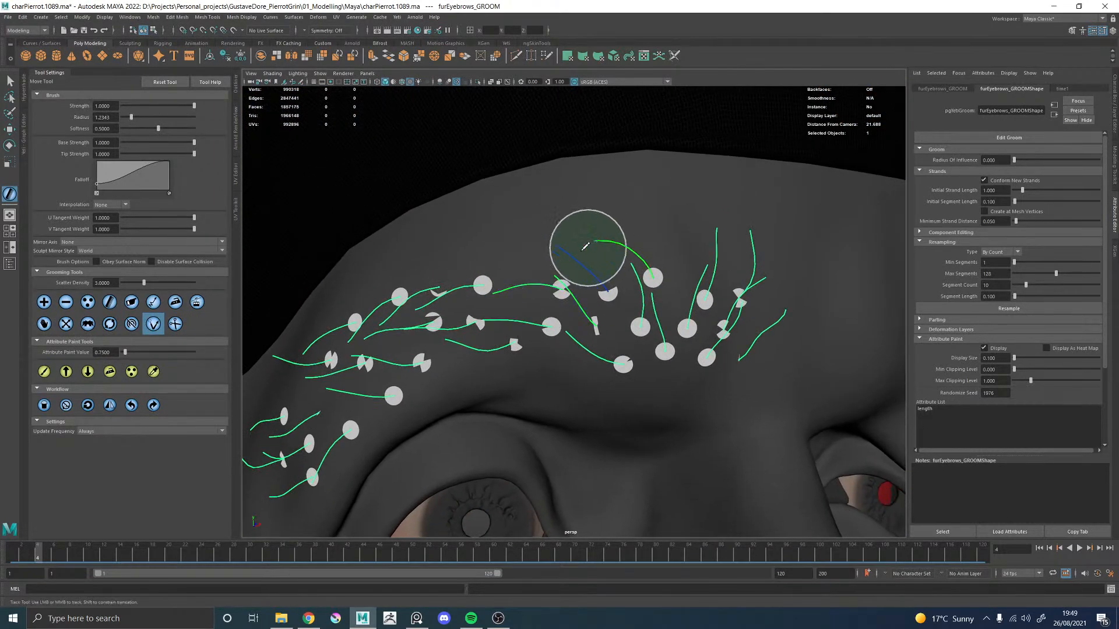
mouse_move(549, 263)
alt+mouse_down()
mouse_move(557, 274)
mouse_move(580, 267)
mouse_move(687, 292)
mouse_move(582, 342)
mouse_move(501, 309)
mouse_move(408, 291)
alt+mouse_up()
Step: Add a guide strand in the mid-brow gap between the upper and lower rows and sculpt it into the outward flow
click(45, 303)
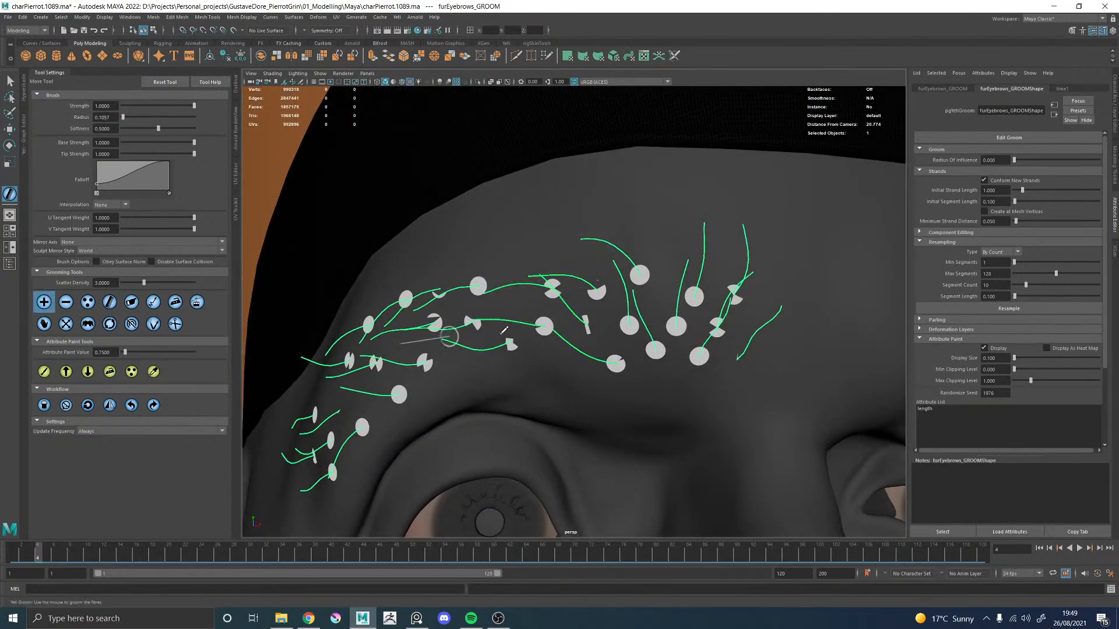
alt+middle_drag(610, 344, 567, 284)
alt+drag(568, 284, 485, 245)
mouse_move(485, 245)
alt+middle_down()
mouse_move(550, 285)
mouse_move(575, 267)
alt+middle_up()
click(152, 326)
alt+right_drag(575, 267, 592, 271)
mouse_move(589, 273)
alt+mouse_down()
mouse_move(599, 284)
mouse_move(606, 219)
mouse_move(565, 225)
mouse_move(528, 263)
mouse_move(519, 302)
mouse_move(489, 313)
mouse_move(667, 392)
mouse_move(663, 407)
mouse_move(631, 303)
mouse_move(605, 289)
mouse_move(595, 238)
mouse_move(590, 262)
alt+mouse_up()
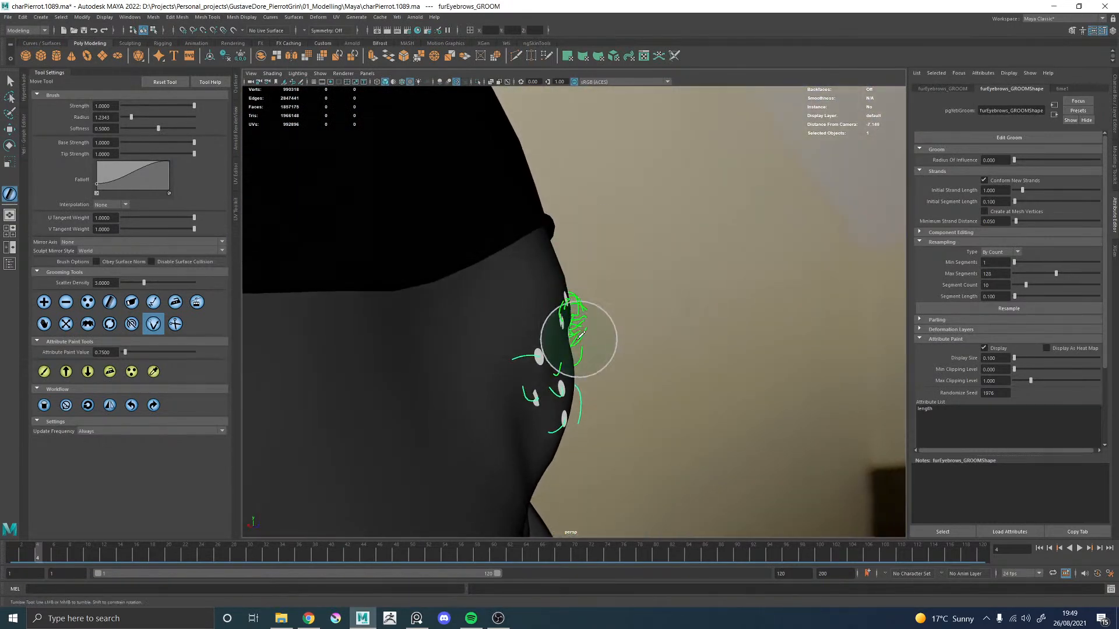
alt+drag(639, 324, 538, 277)
scroll(548, 292, up, 10)
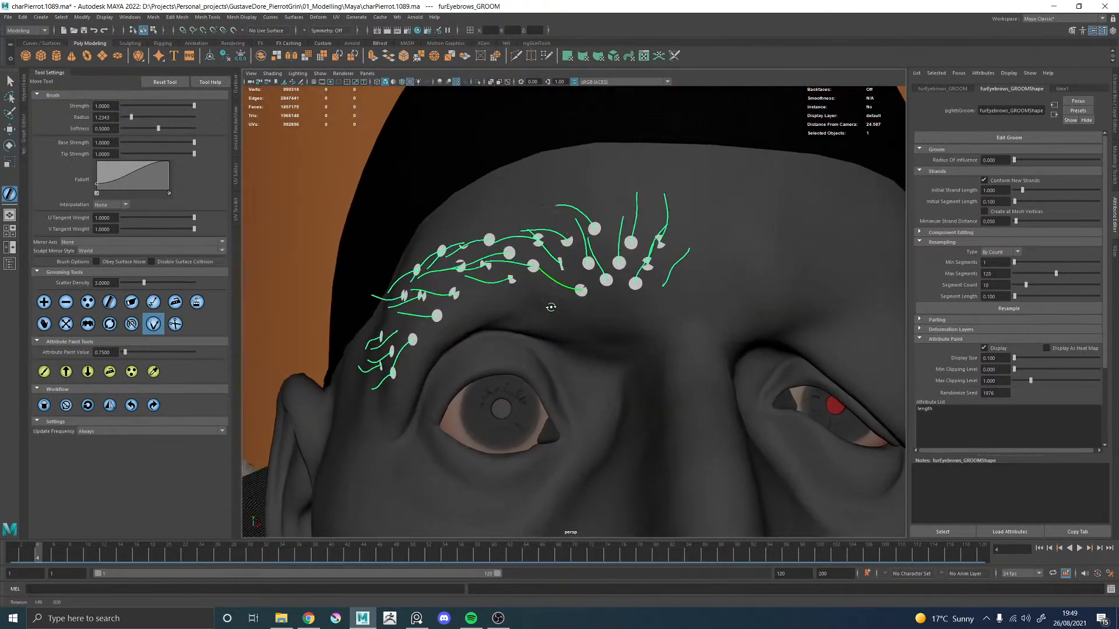
Step: Paint the length attribute with a value of 0.5 over the brow tail strands
alt+middle_drag(551, 307, 545, 316)
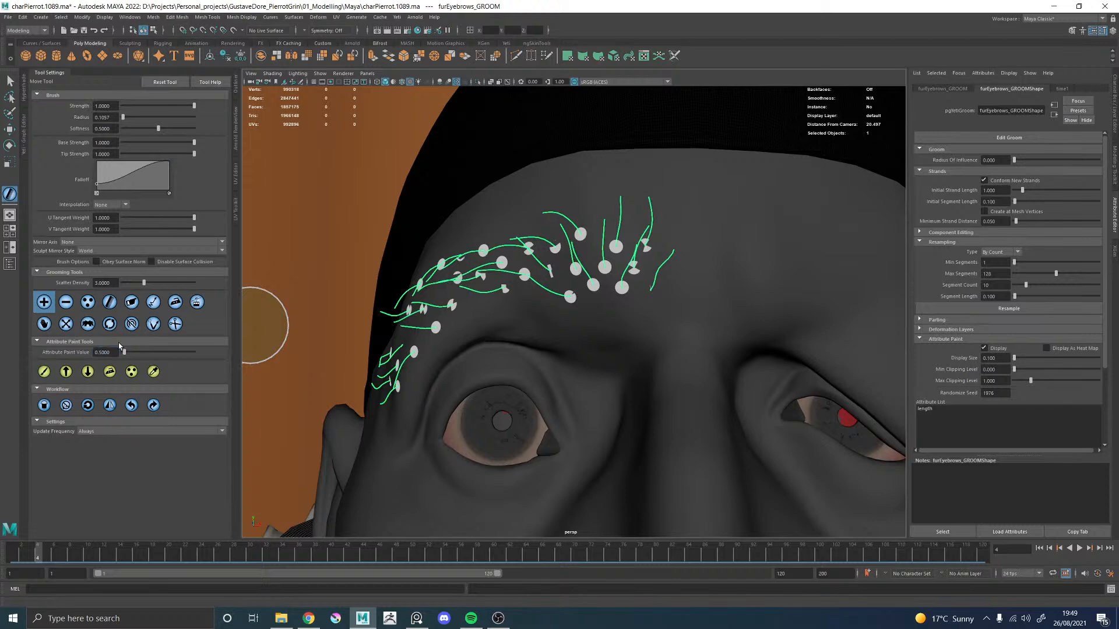
alt+drag(499, 325, 479, 364)
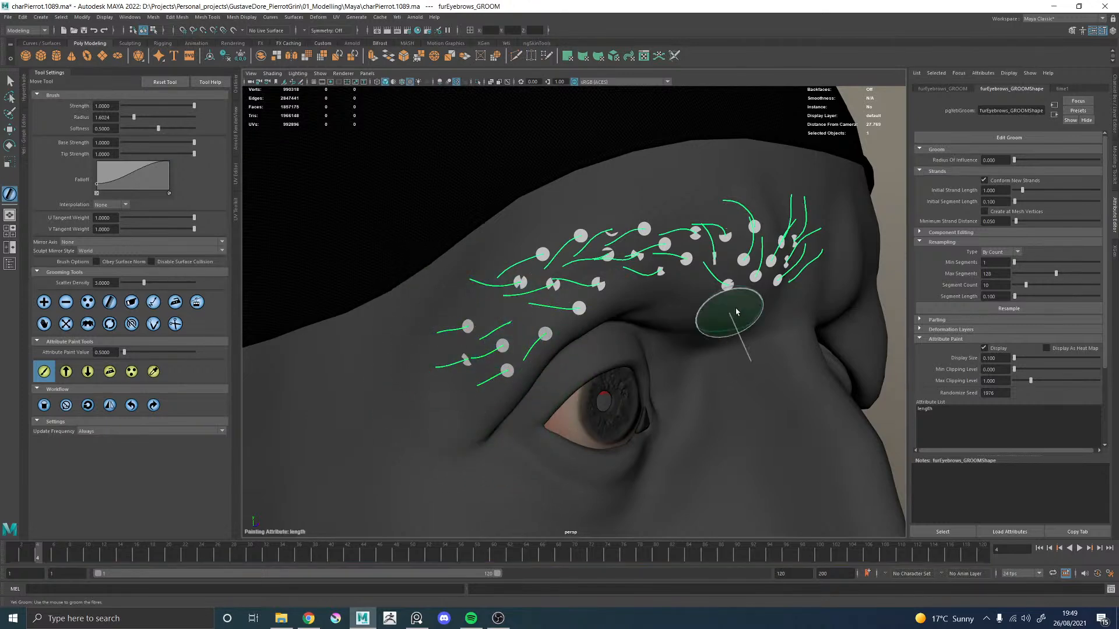
alt+drag(733, 314, 687, 220)
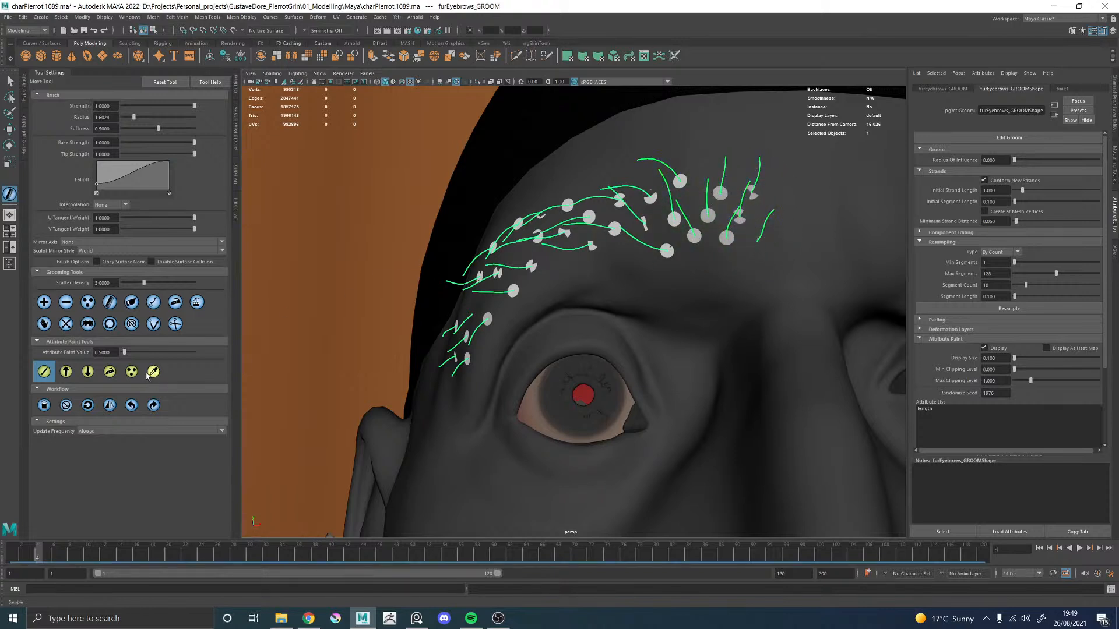
Step: Paint the length attribute with a value of 0.75 over the strands of the inner brow
mouse_move(651, 210)
mouse_down()
mouse_move(696, 207)
mouse_move(688, 254)
mouse_up()
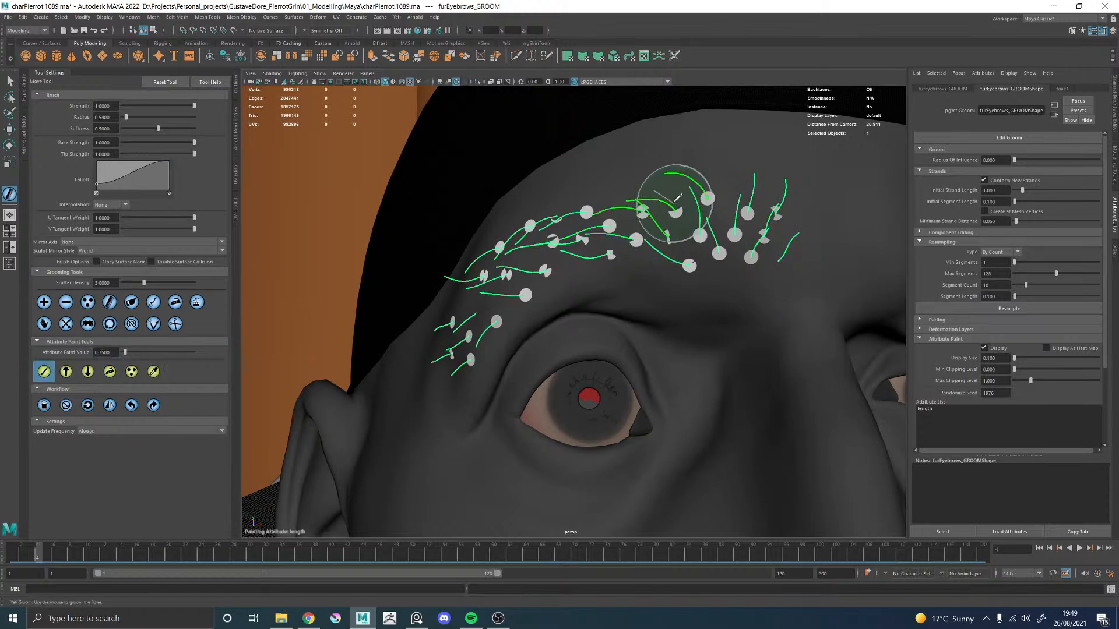
mouse_move(594, 238)
alt+mouse_down()
mouse_move(569, 256)
mouse_move(592, 264)
alt+mouse_up()
alt+drag(658, 245, 653, 292)
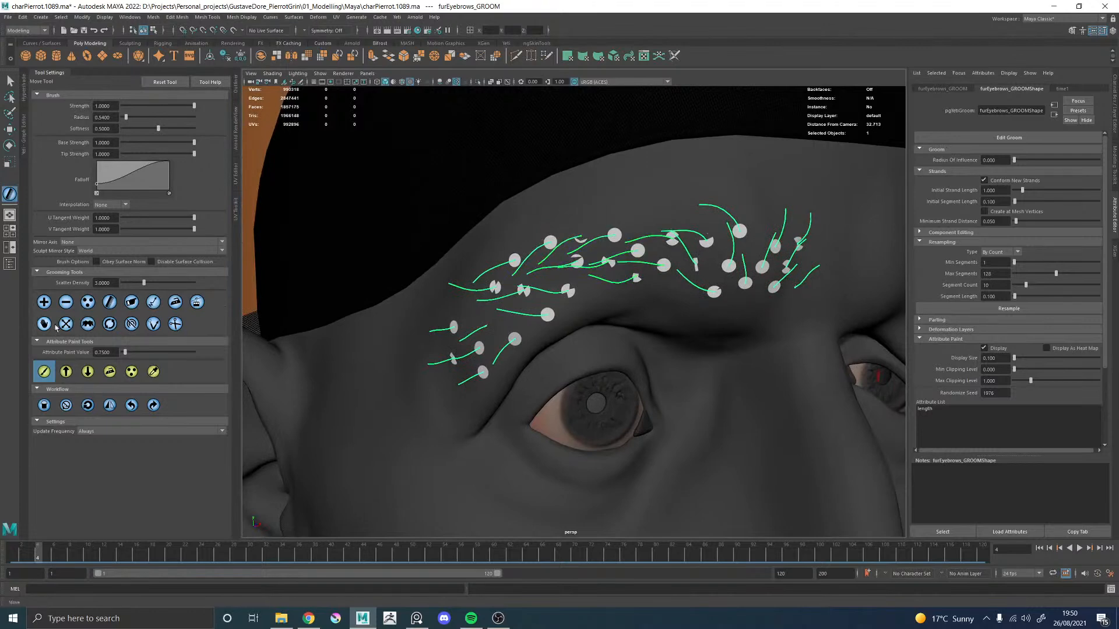
Step: Set the groom's attribute paint display size to 0.05
alt+drag(563, 249, 570, 280)
alt+drag(403, 280, 508, 266)
alt+middle_drag(508, 266, 587, 272)
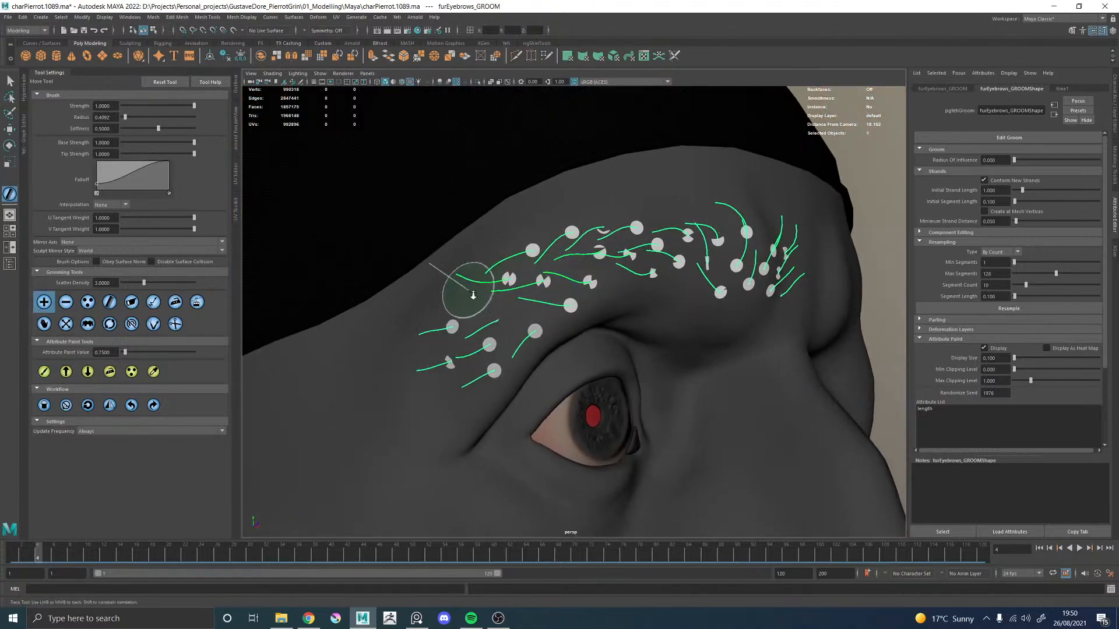
alt+right_drag(470, 285, 531, 326)
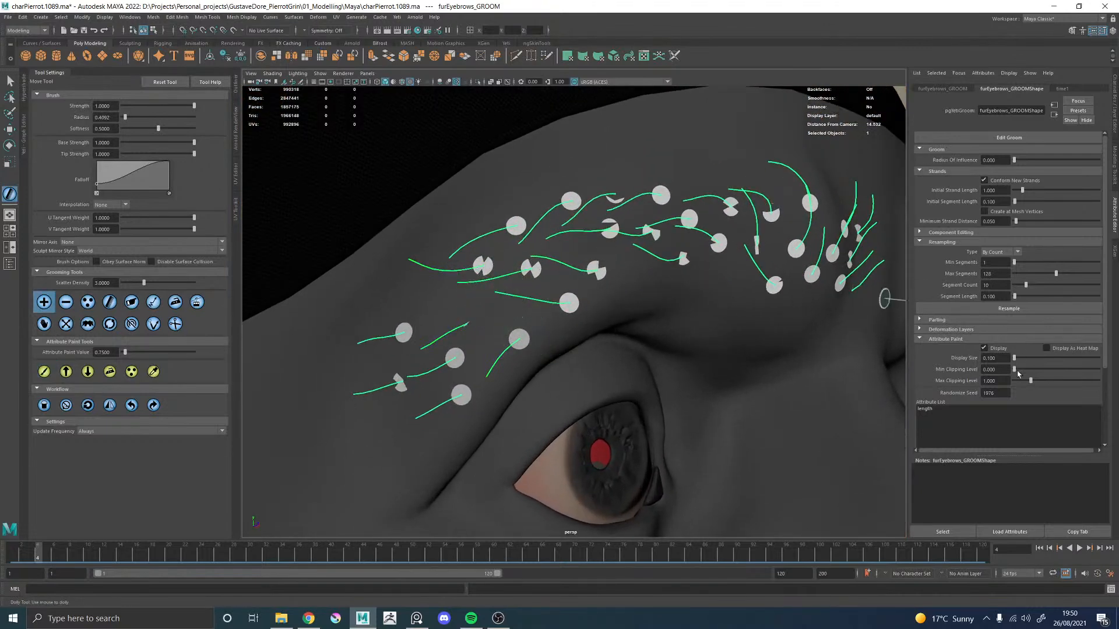
click(995, 357)
text(0.05)
key(Return)
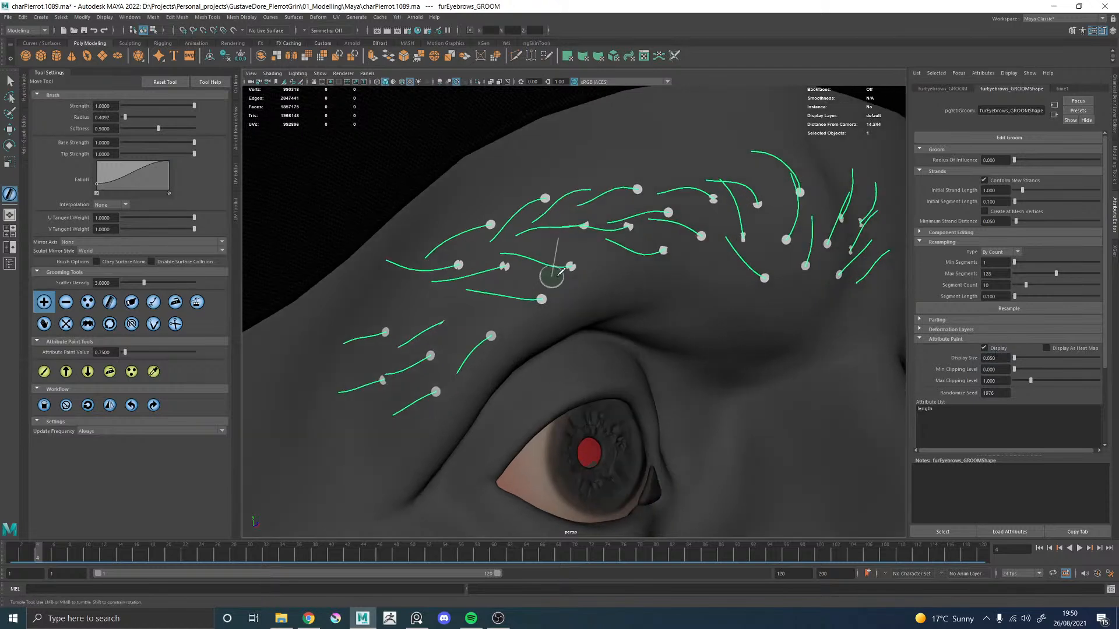
Step: Add a guide strand in the middle of the outer brow and sculpt it outward, following the surface and surrounding strands
alt+middle_drag(604, 304, 685, 336)
alt+drag(634, 271, 549, 293)
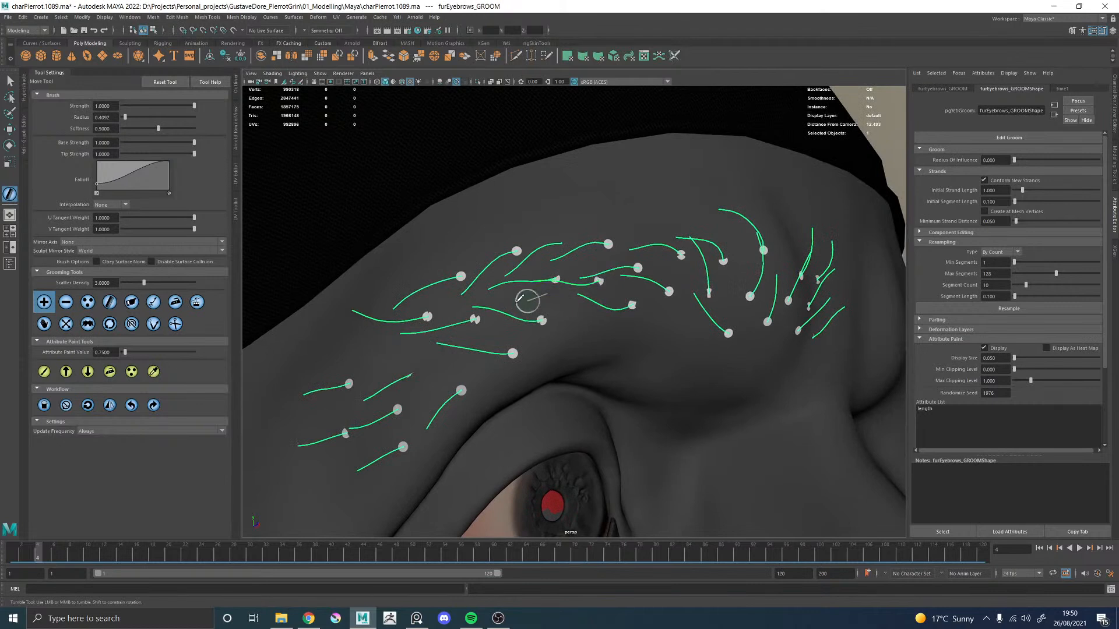
click(155, 327)
alt+drag(454, 326, 542, 265)
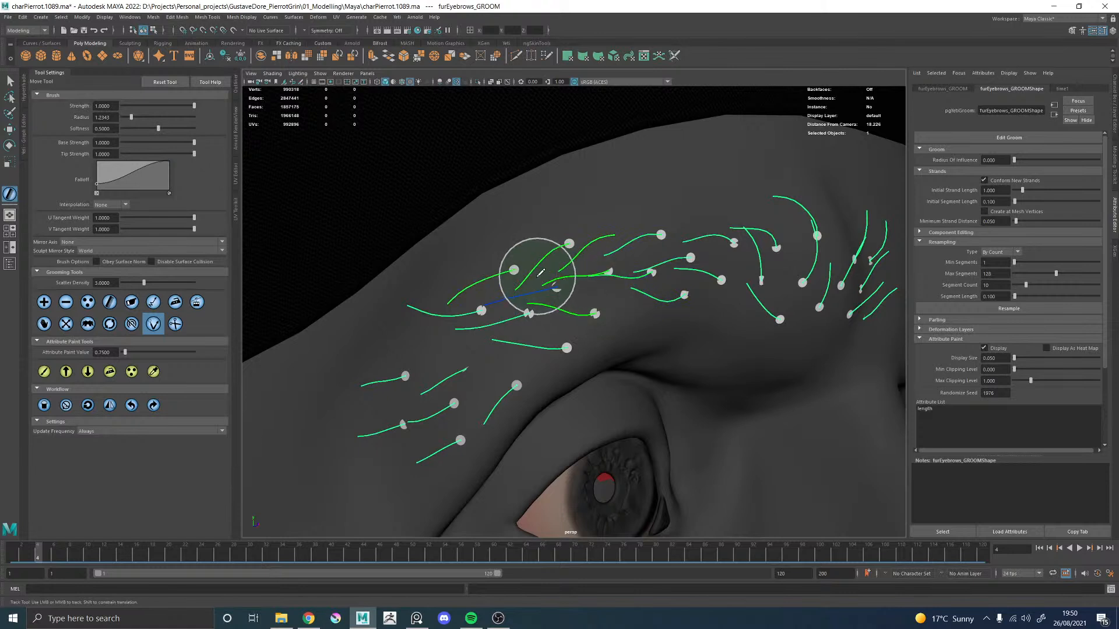
alt+drag(542, 320, 413, 264)
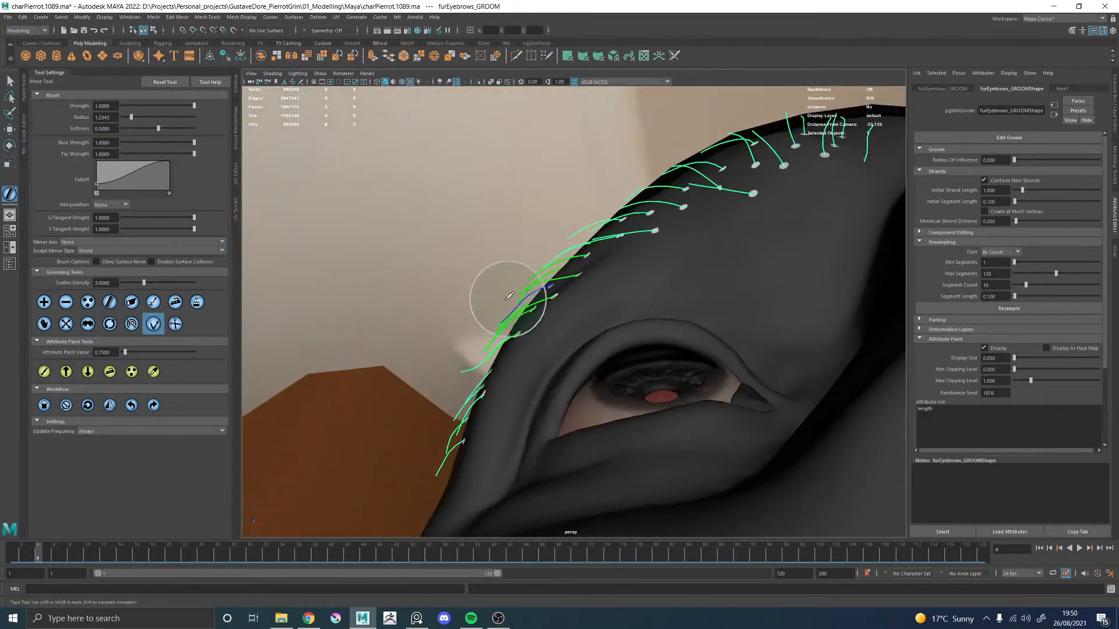
alt+right_drag(460, 324, 497, 311)
Step: Add a guide strand near the outer end of the main brow's upper row and sculpt it into a gentle outward curve
alt+drag(500, 308, 550, 280)
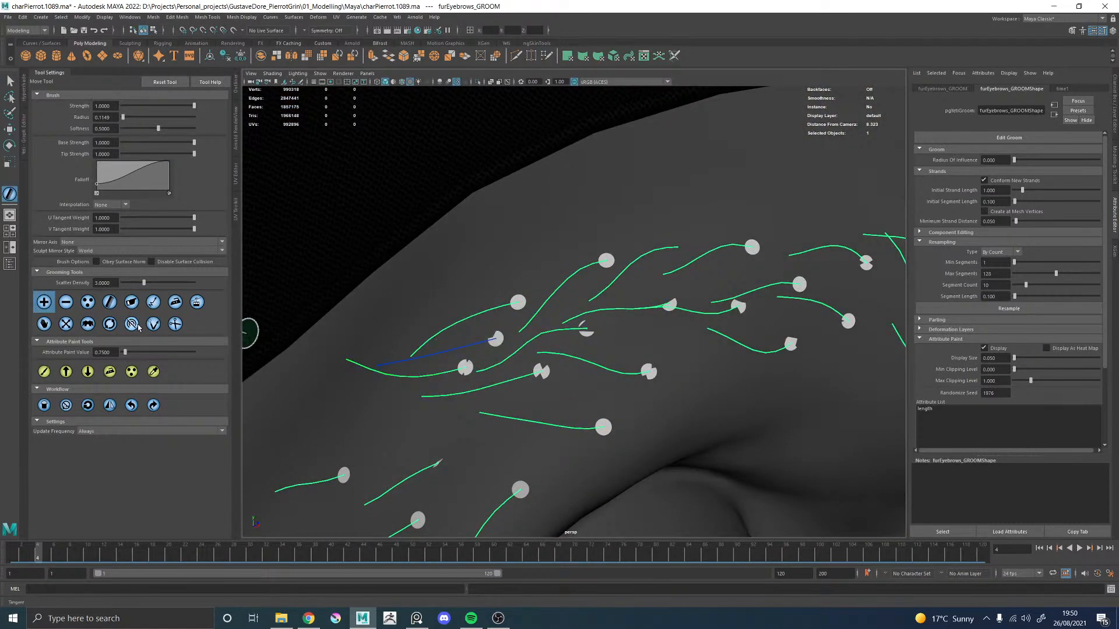
alt+middle_drag(427, 338, 471, 296)
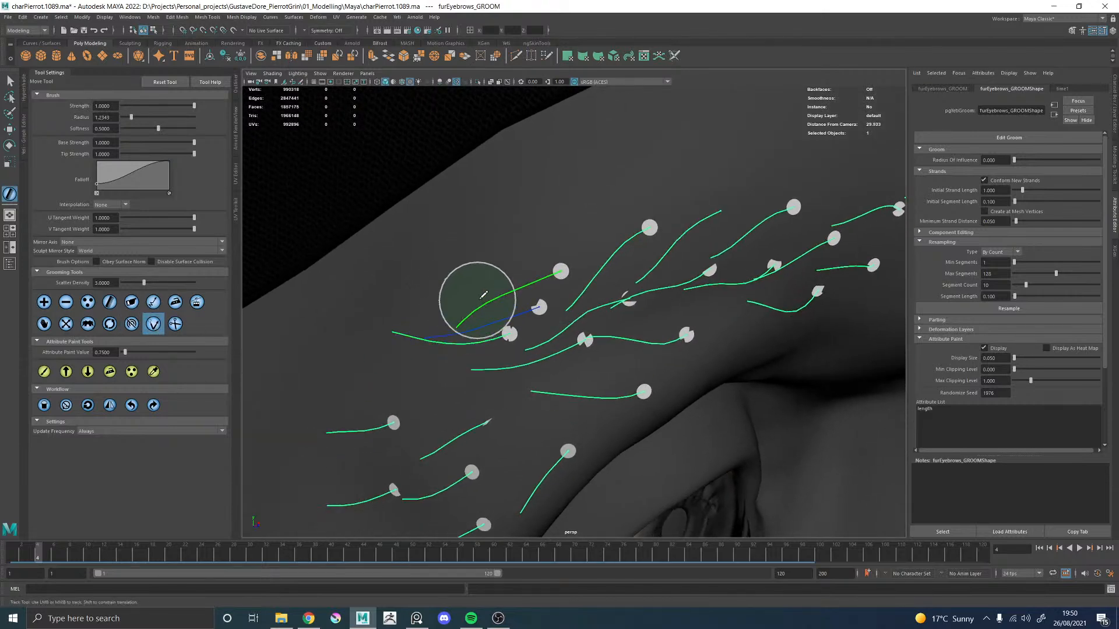
alt+drag(419, 344, 482, 252)
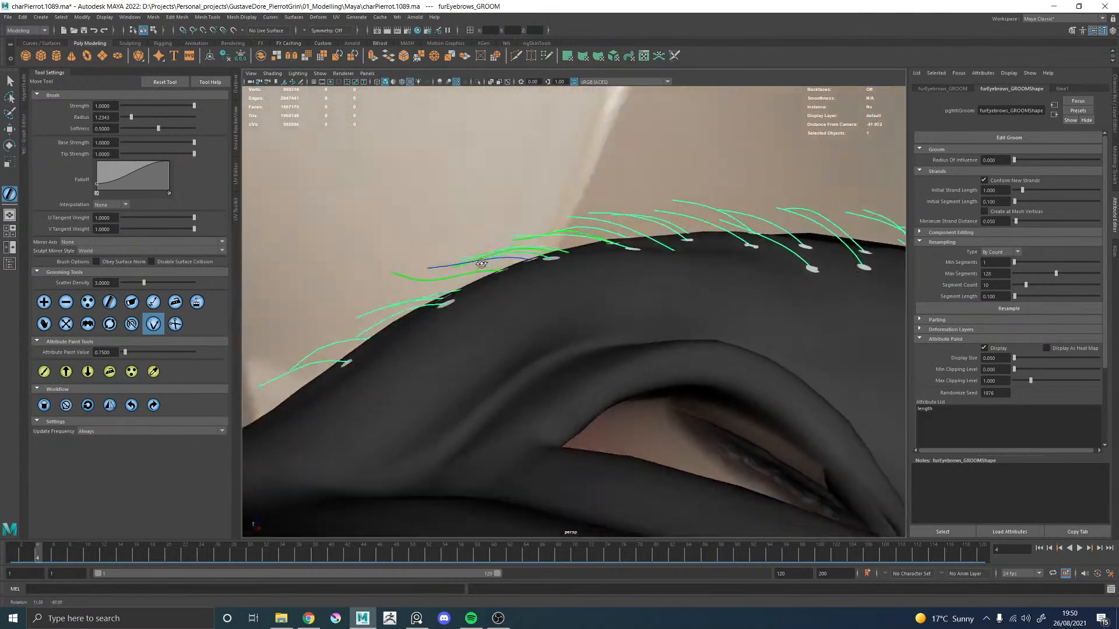
mouse_move(412, 249)
alt+mouse_down()
mouse_move(425, 282)
mouse_move(412, 270)
alt+mouse_up()
alt+middle_drag(412, 270, 462, 254)
Step: Set the attribute paint value back to 0.5 and repaint strand length on the brow tail
mouse_move(435, 286)
alt+mouse_down()
mouse_move(450, 320)
mouse_move(490, 338)
mouse_move(499, 374)
mouse_move(540, 307)
mouse_move(624, 319)
alt+mouse_up()
mouse_move(649, 356)
alt+mouse_down()
mouse_move(525, 350)
mouse_move(615, 357)
alt+mouse_up()
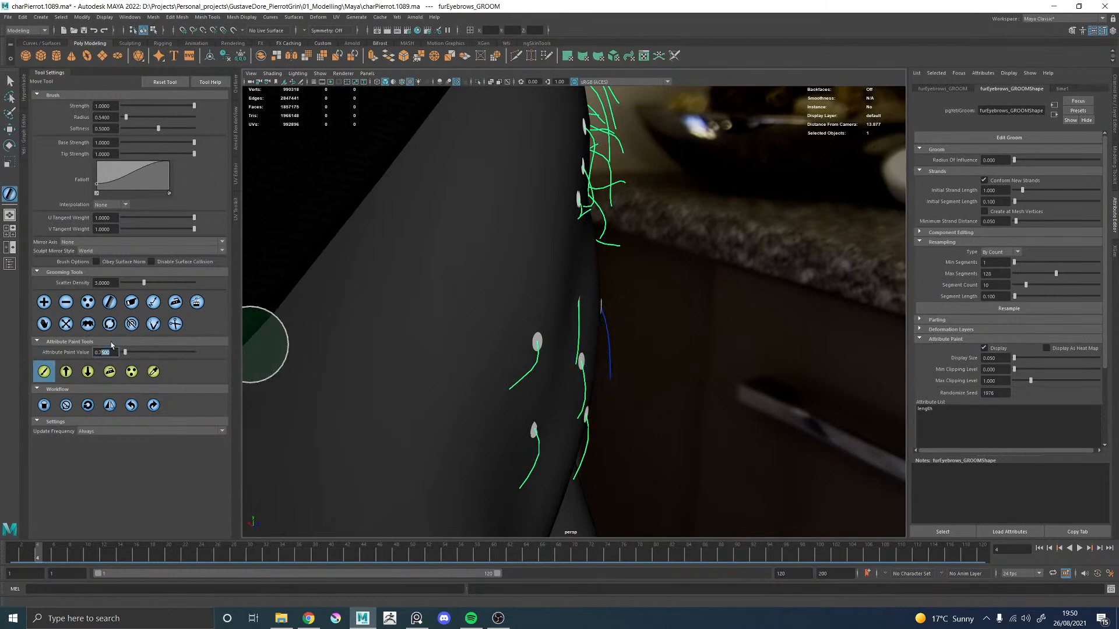
alt+drag(512, 362, 440, 299)
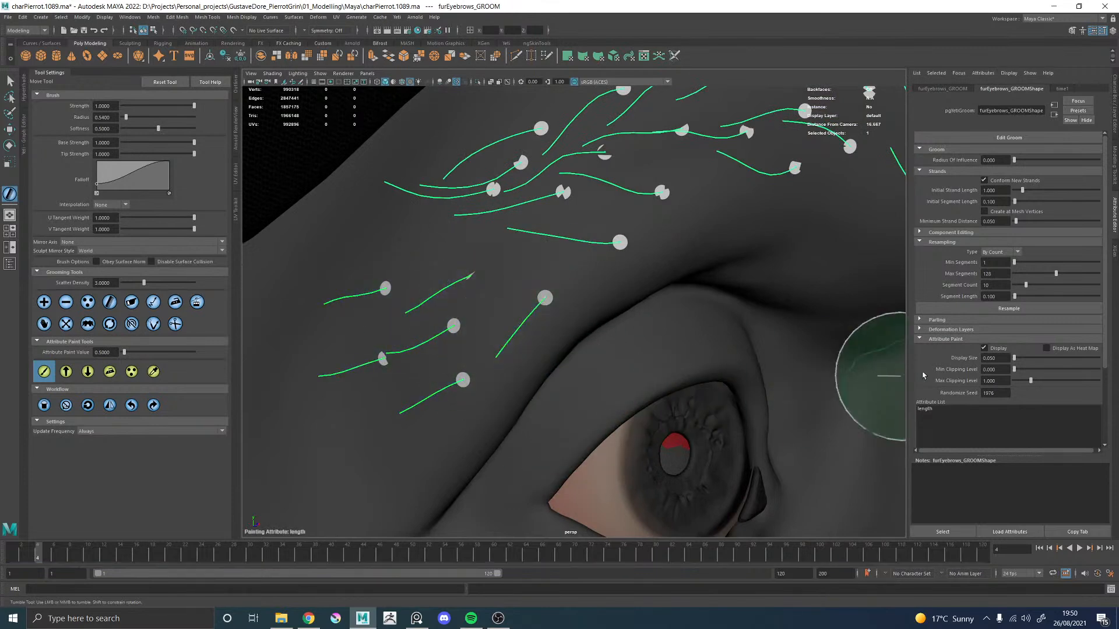
Step: Display the length attribute as a heat map and examine the painted values along the whole brow
alt+middle_drag(627, 327, 560, 370)
alt+right_drag(560, 370, 382, 275)
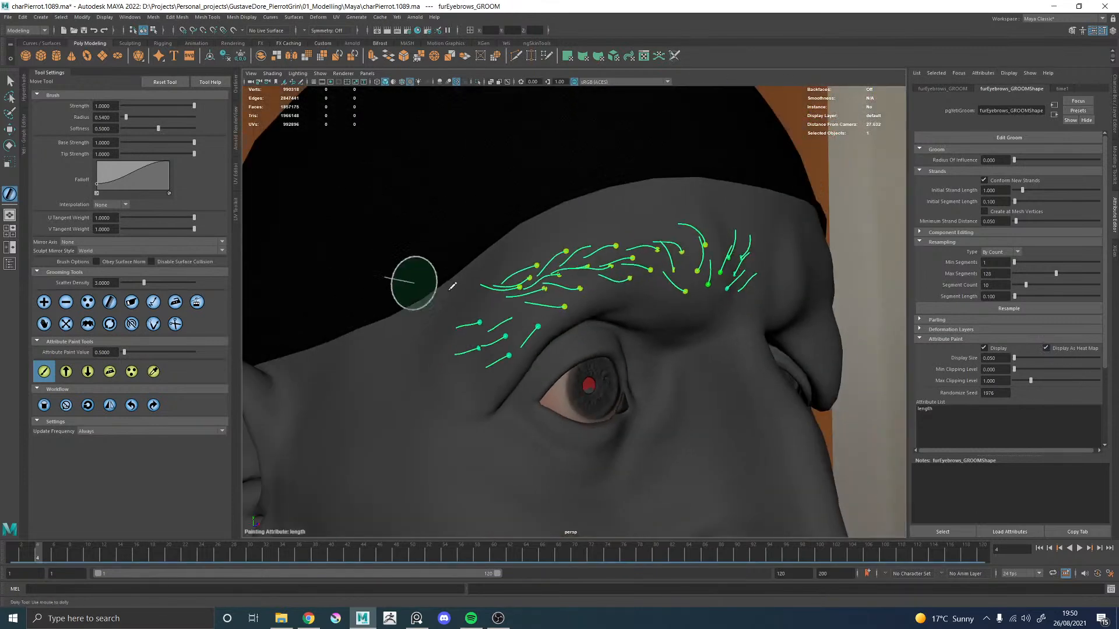
alt+drag(616, 307, 577, 305)
alt+right_drag(577, 305, 626, 302)
alt+drag(626, 302, 480, 320)
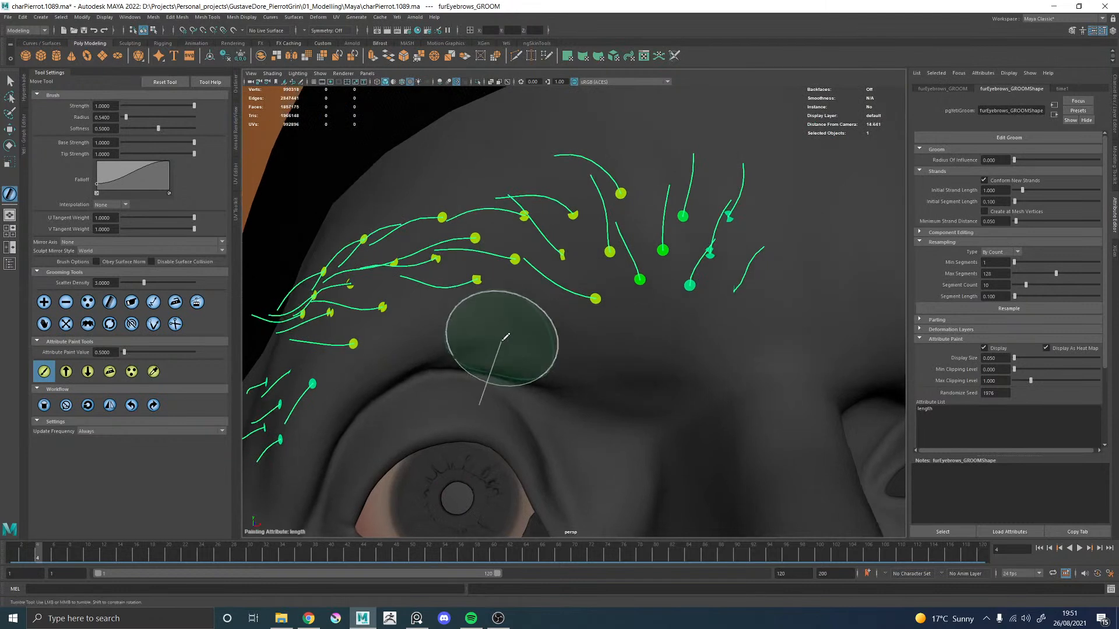
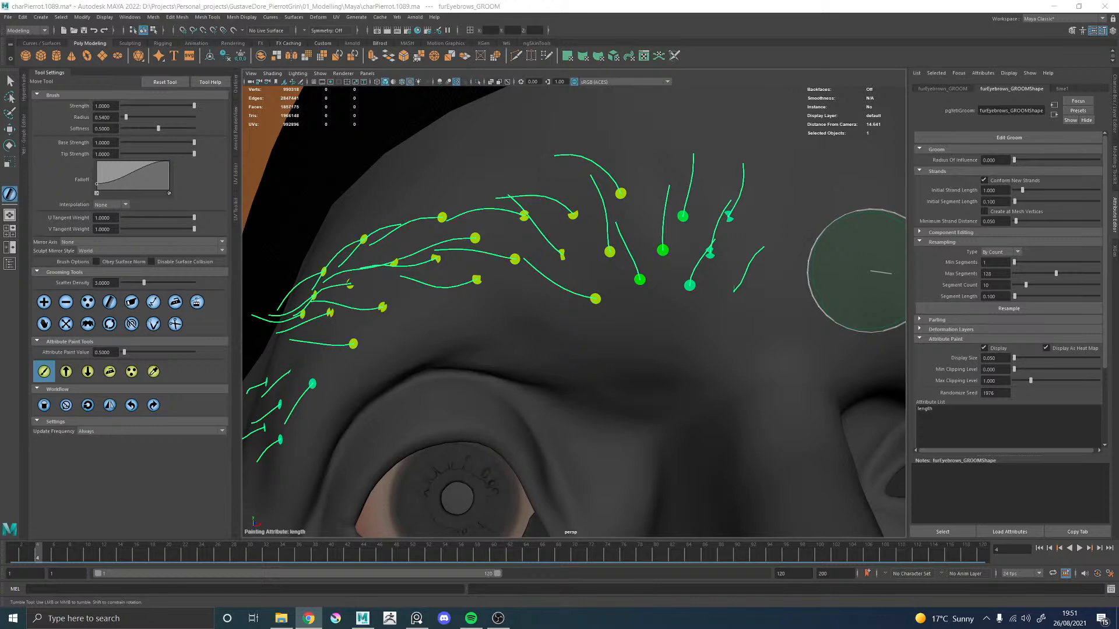
alt+drag(638, 204, 667, 213)
alt+right_drag(642, 207, 495, 212)
alt+drag(495, 212, 474, 215)
alt+right_drag(474, 215, 563, 238)
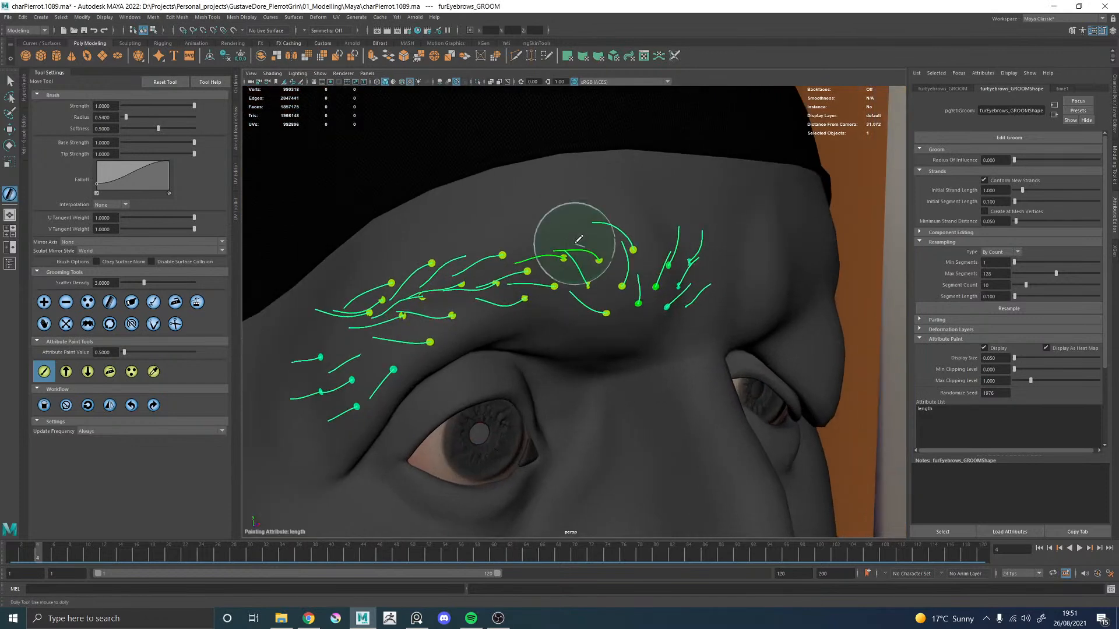
mouse_move(392, 350)
alt+mouse_down()
mouse_move(502, 286)
mouse_move(453, 269)
mouse_move(482, 303)
alt+mouse_up()
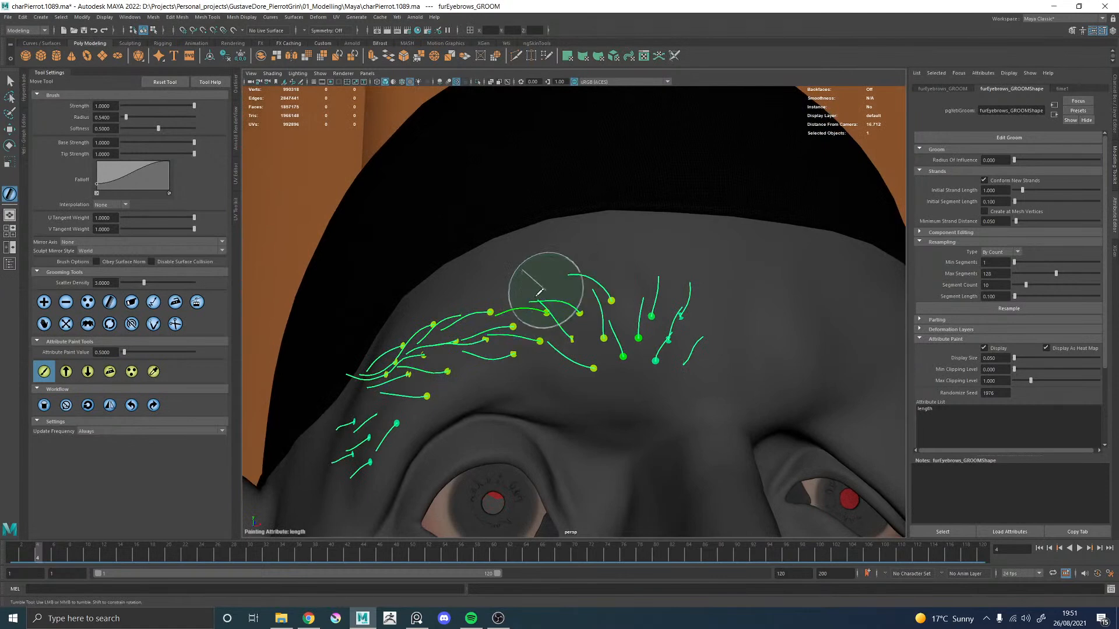
Step: Add a guide strand in the upper row at the middle of the main brow and sculpt it outward along the forehead surface
alt+drag(560, 292, 527, 300)
alt+right_drag(528, 300, 571, 305)
click(44, 302)
alt+middle_drag(530, 380, 554, 327)
alt+middle_drag(477, 285, 546, 284)
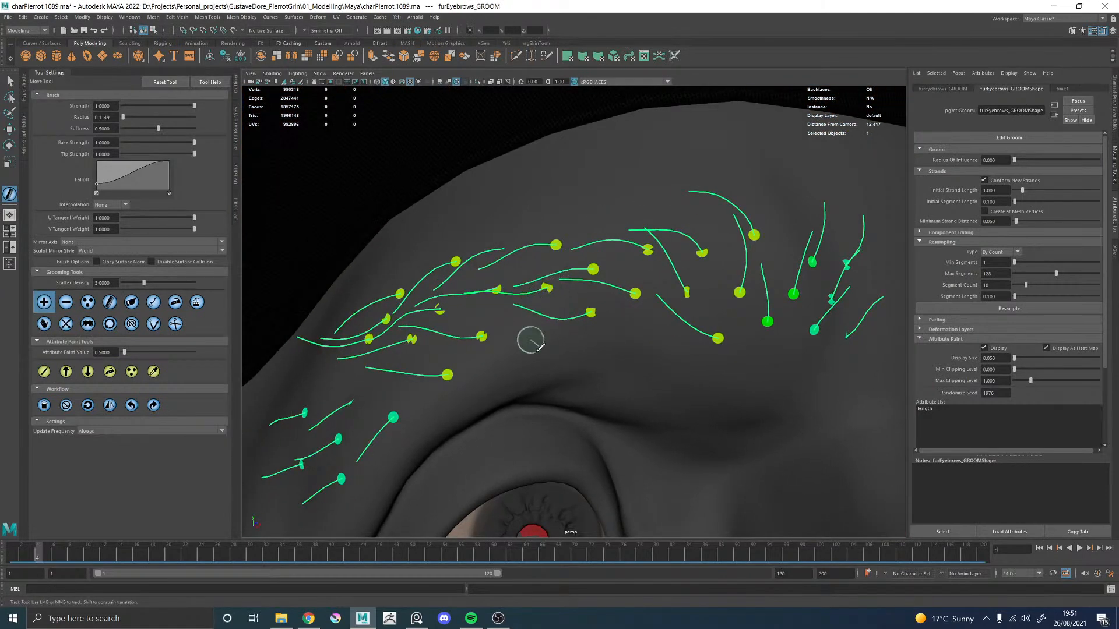
alt+right_drag(518, 326, 390, 256)
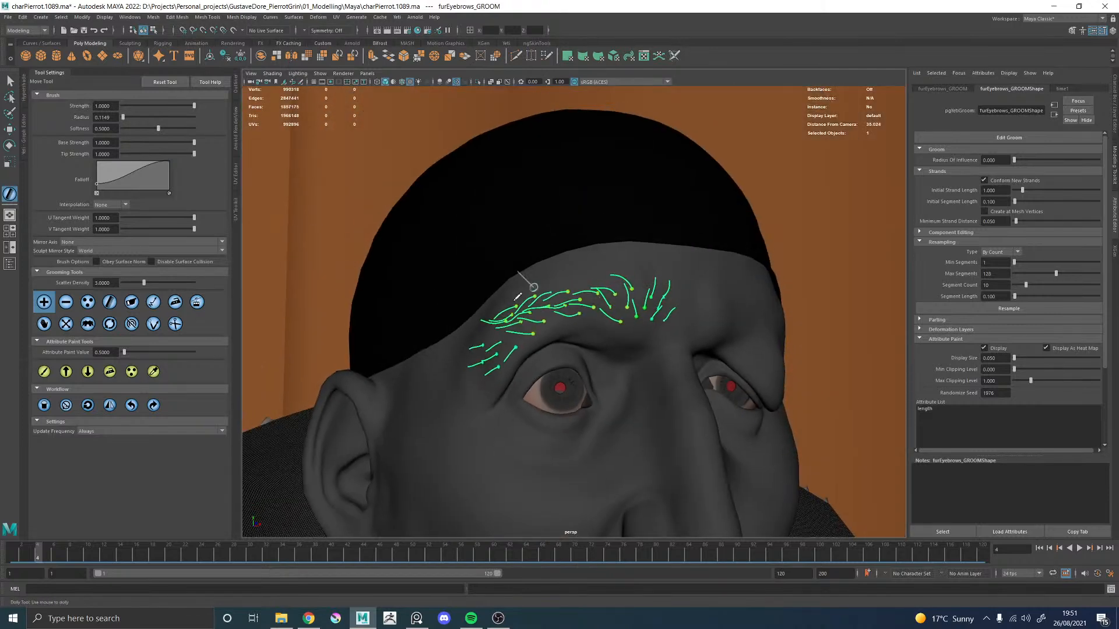
alt+right_drag(505, 302, 669, 397)
alt+middle_drag(669, 397, 675, 445)
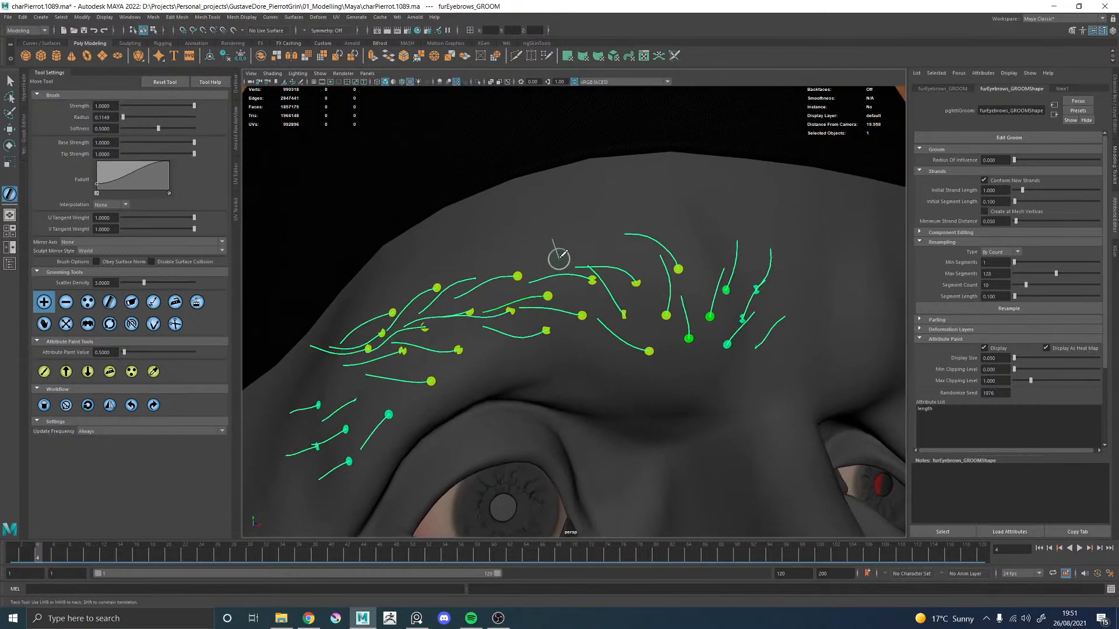
click(154, 326)
alt+drag(532, 295, 520, 238)
alt+drag(551, 292, 519, 250)
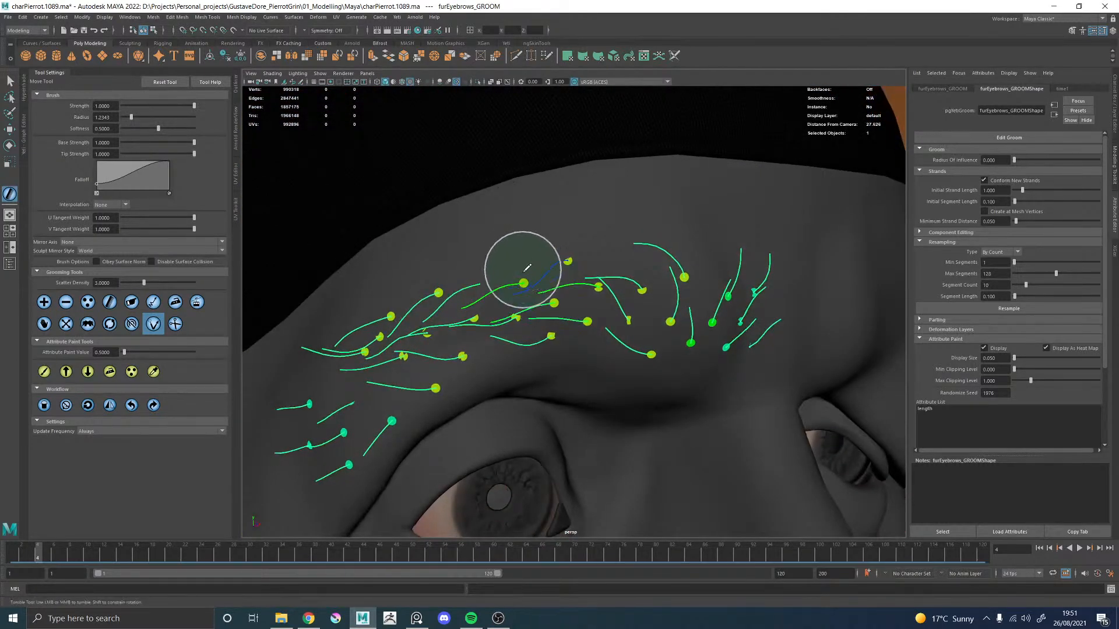
mouse_move(521, 289)
alt+mouse_down()
mouse_move(610, 298)
mouse_move(637, 270)
mouse_move(639, 292)
alt+mouse_up()
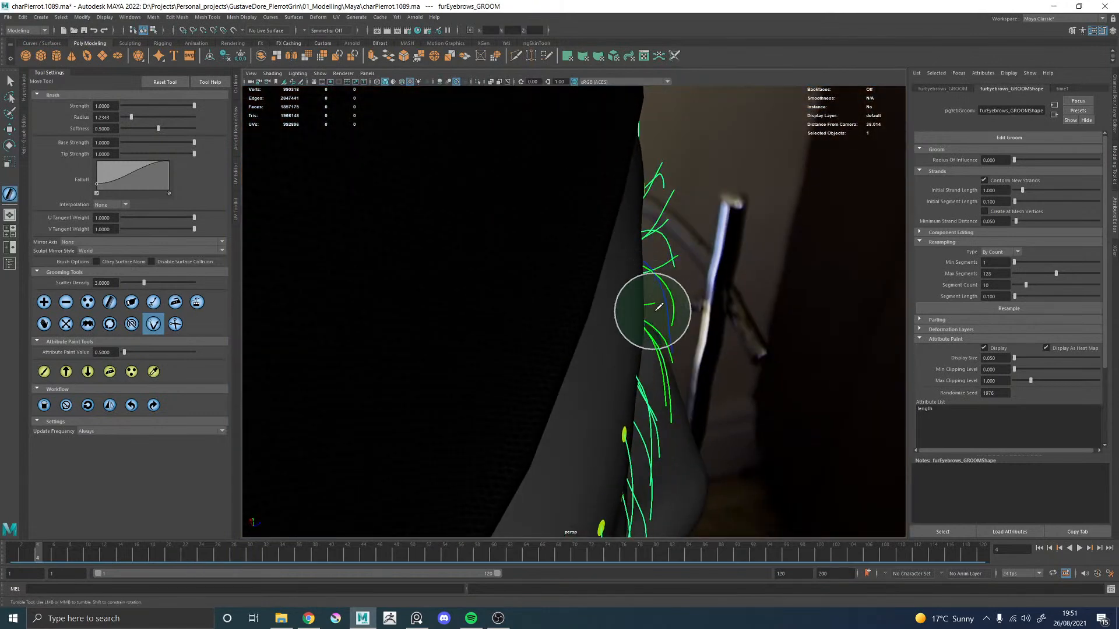
alt+drag(700, 332, 507, 262)
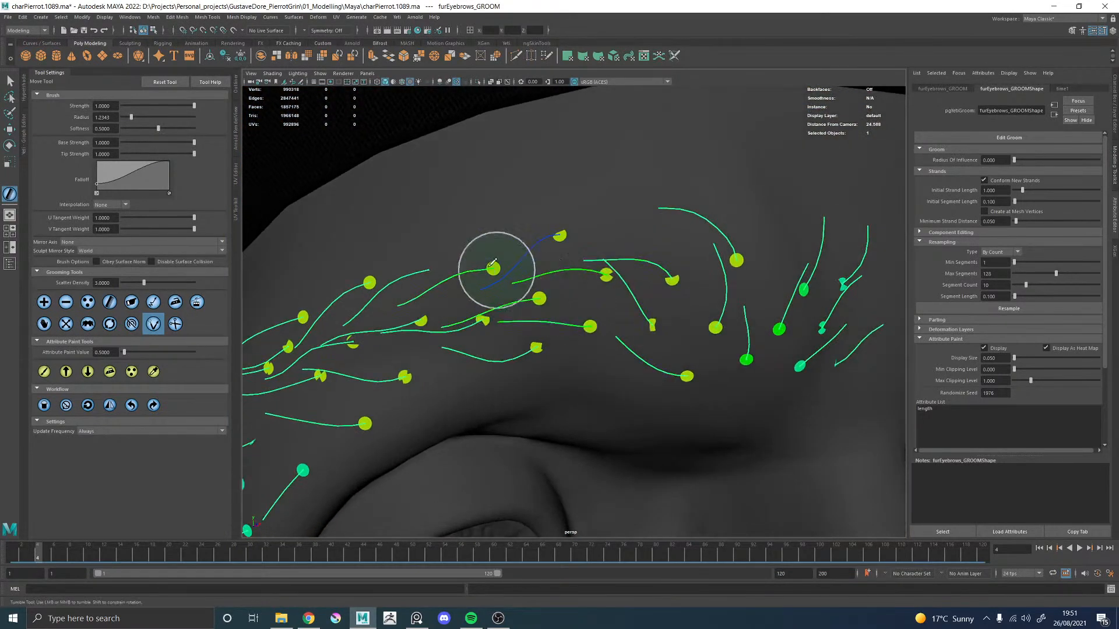
Step: Add a guide strand at the top of the brow arch and sculpt it into an outward curve matching its neighbours
alt+right_drag(692, 379, 487, 335)
alt+drag(488, 335, 517, 330)
alt+right_drag(517, 330, 669, 422)
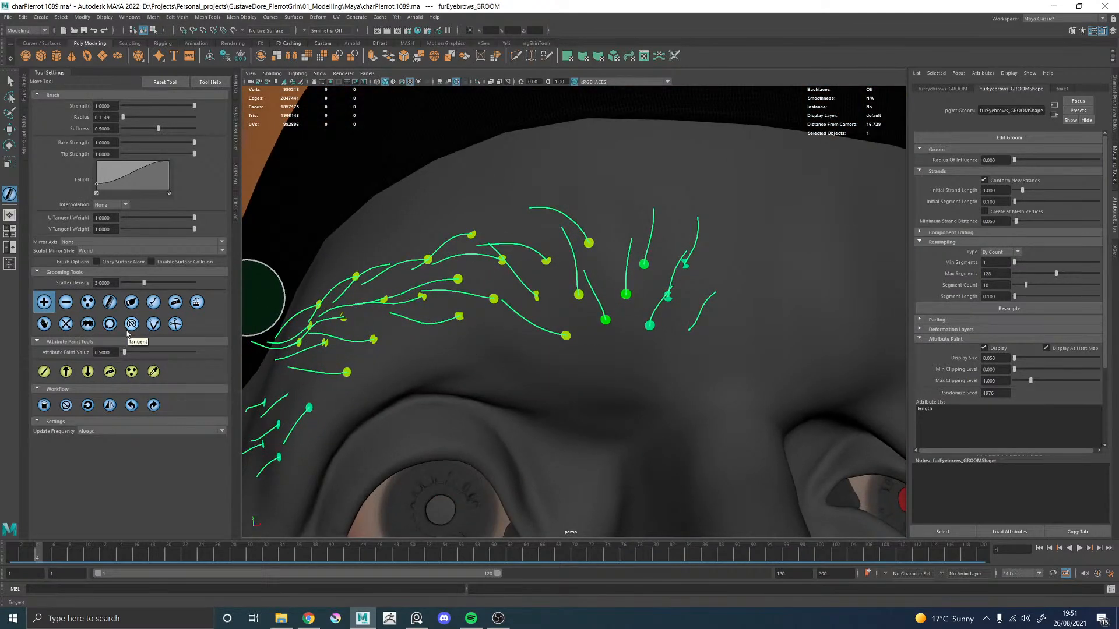
alt+drag(583, 274, 615, 284)
mouse_move(615, 285)
alt+right_down()
mouse_move(622, 306)
mouse_move(641, 280)
alt+right_up()
mouse_move(624, 260)
alt+mouse_down()
mouse_move(633, 268)
mouse_move(579, 219)
alt+mouse_up()
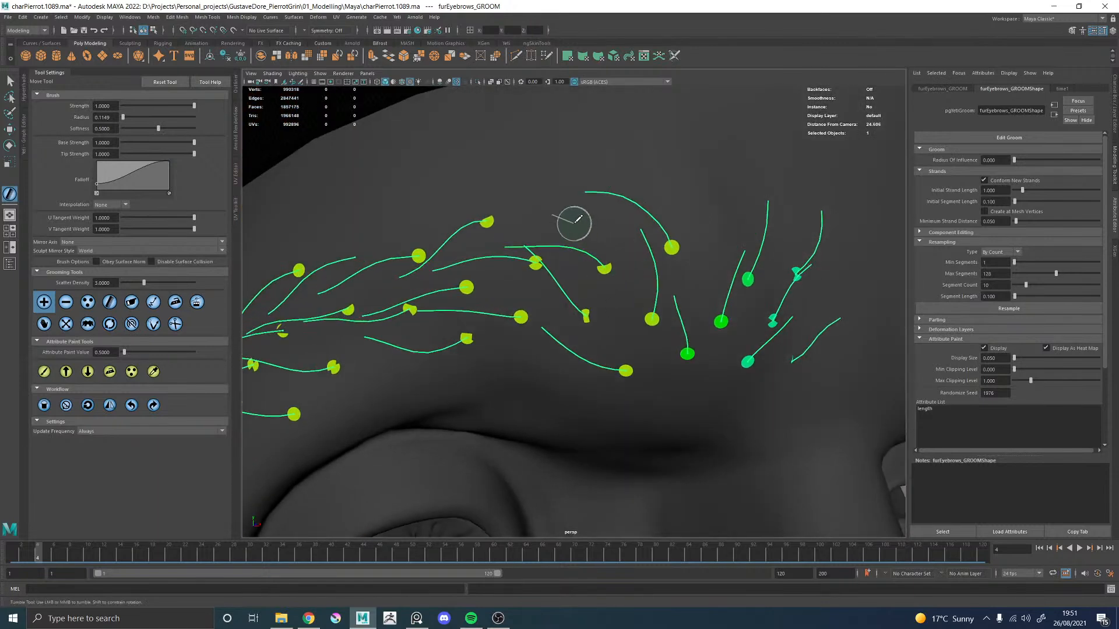
click(153, 324)
alt+drag(542, 265, 537, 229)
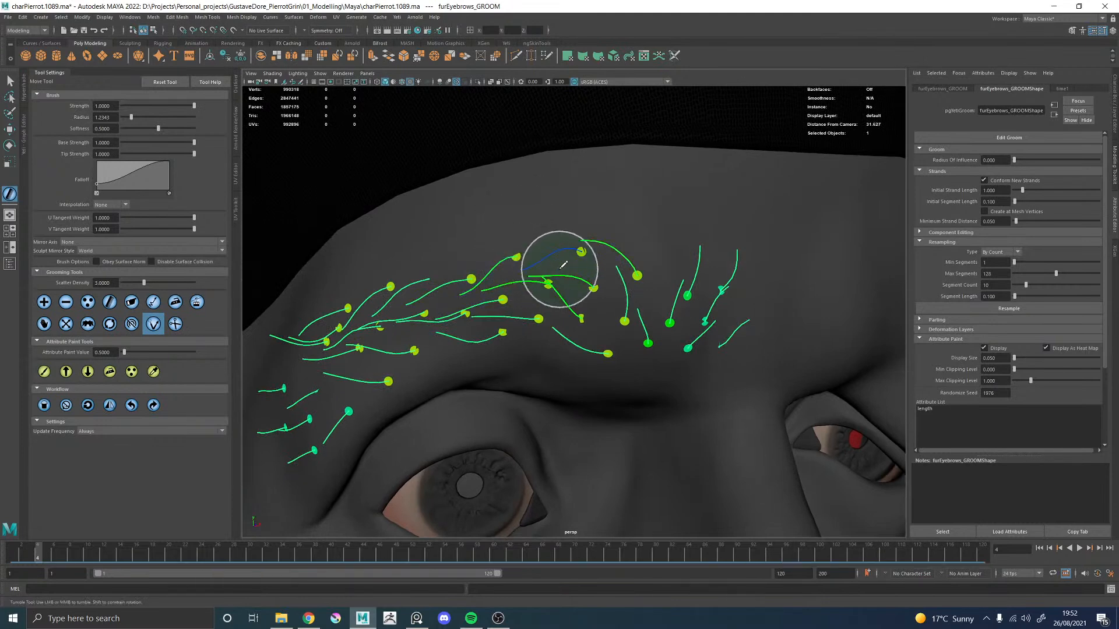
mouse_move(543, 269)
alt+mouse_down()
mouse_move(655, 299)
mouse_move(666, 317)
mouse_move(661, 282)
mouse_move(675, 302)
mouse_move(585, 261)
alt+mouse_up()
alt+drag(528, 282, 648, 290)
alt+drag(539, 315, 562, 308)
alt+middle_drag(560, 308, 550, 269)
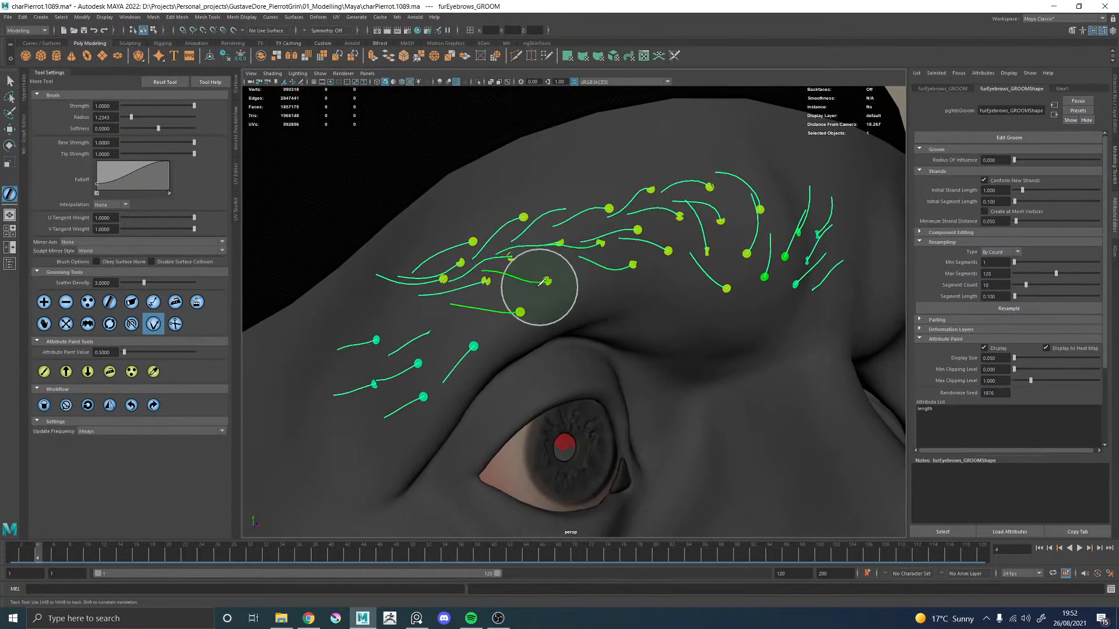
Step: Add a guide strand in the gap in the middle of the brow's lower row and sculpt it outward and upward
alt+drag(619, 262, 573, 260)
scroll(584, 253, up, 2)
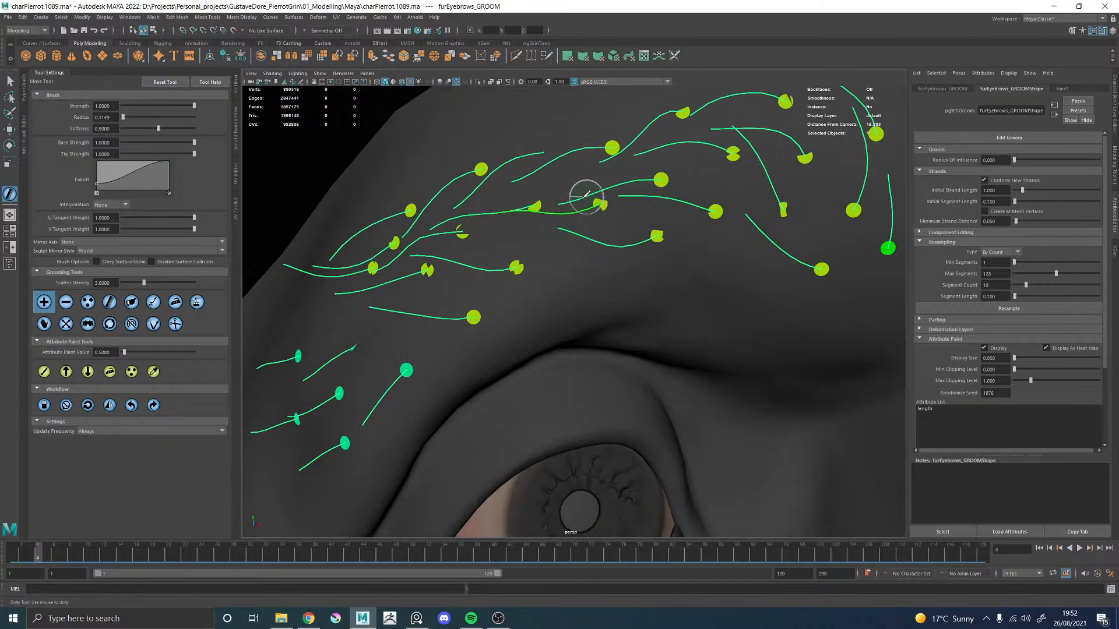
alt+middle_drag(563, 218, 567, 225)
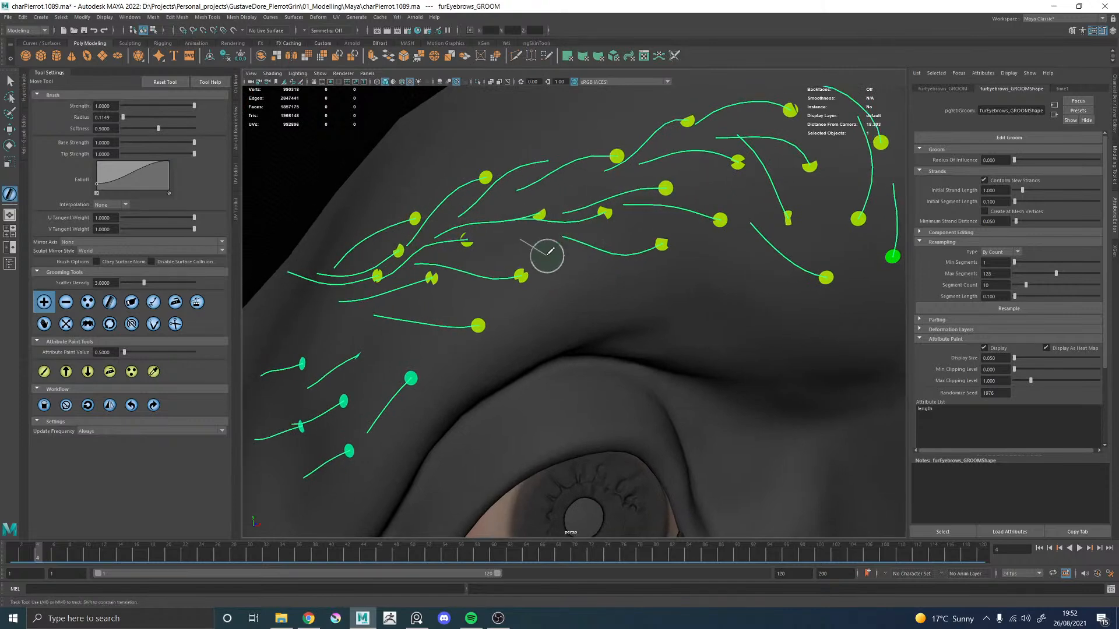
drag(546, 251, 434, 265)
click(156, 323)
mouse_move(453, 254)
mouse_down()
mouse_move(445, 216)
mouse_move(606, 211)
mouse_move(624, 200)
mouse_move(606, 233)
mouse_move(501, 264)
mouse_move(572, 206)
mouse_move(569, 229)
mouse_move(532, 266)
mouse_move(575, 311)
mouse_up()
scroll(599, 317, down, 5)
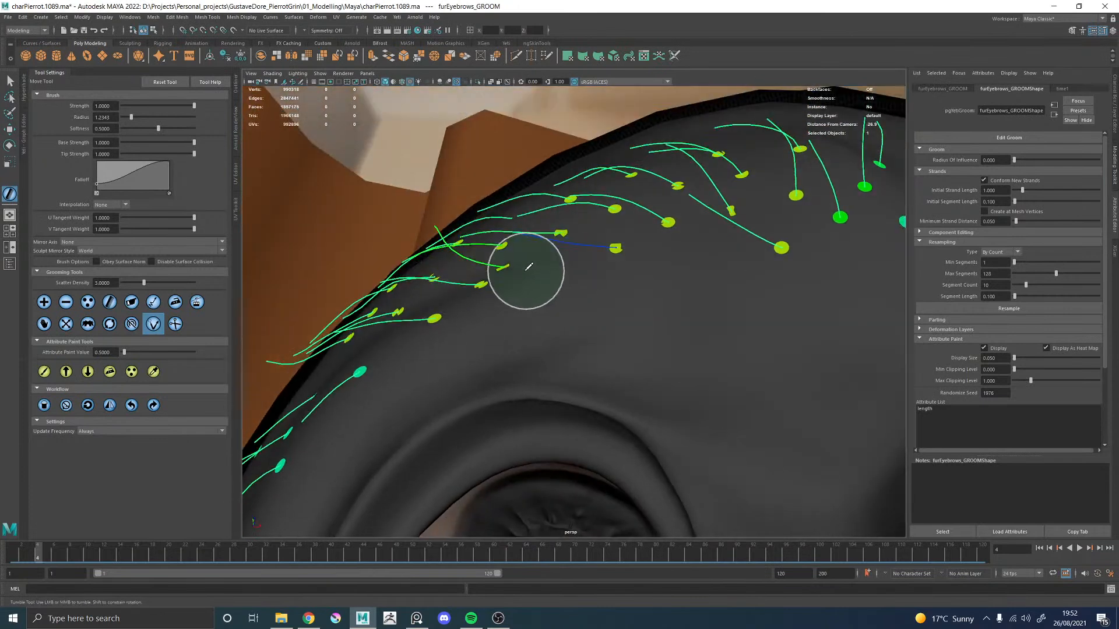
mouse_move(554, 257)
alt+mouse_down()
mouse_move(581, 265)
mouse_move(549, 260)
mouse_move(462, 312)
alt+mouse_up()
mouse_move(536, 295)
alt+mouse_down()
mouse_move(580, 280)
mouse_move(492, 320)
mouse_move(702, 268)
mouse_move(582, 313)
mouse_move(500, 325)
mouse_move(622, 313)
alt+mouse_up()
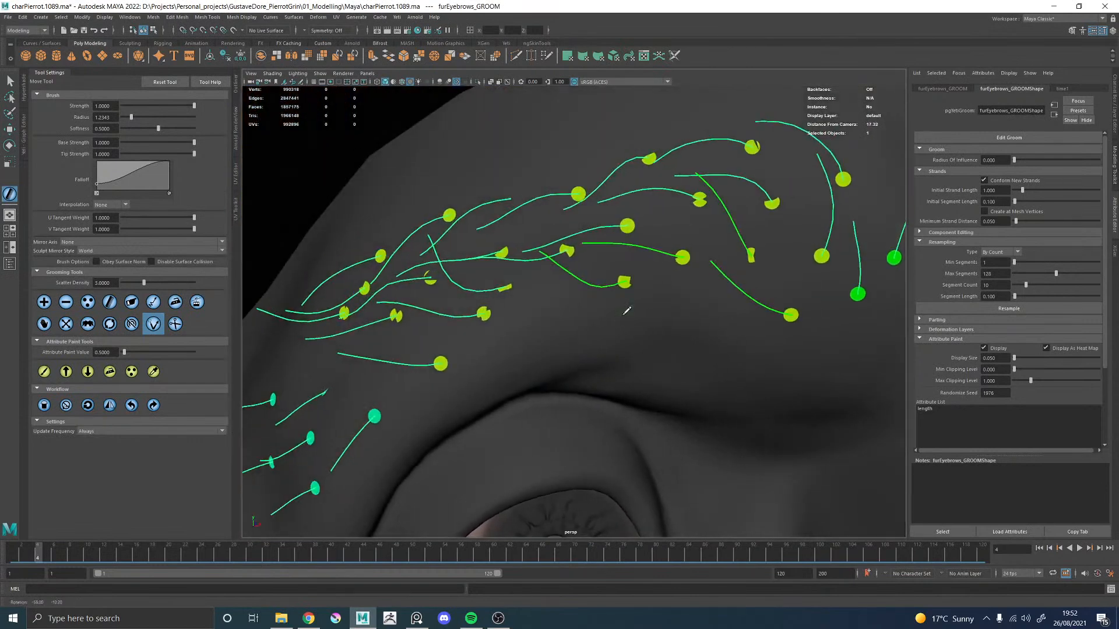
Step: Add a guide strand between the upper and middle rows of the main brow and sculpt it to lie along the surface
alt+right_drag(621, 312, 455, 260)
alt+drag(516, 294, 502, 300)
alt+right_drag(501, 300, 535, 280)
alt+drag(535, 280, 553, 282)
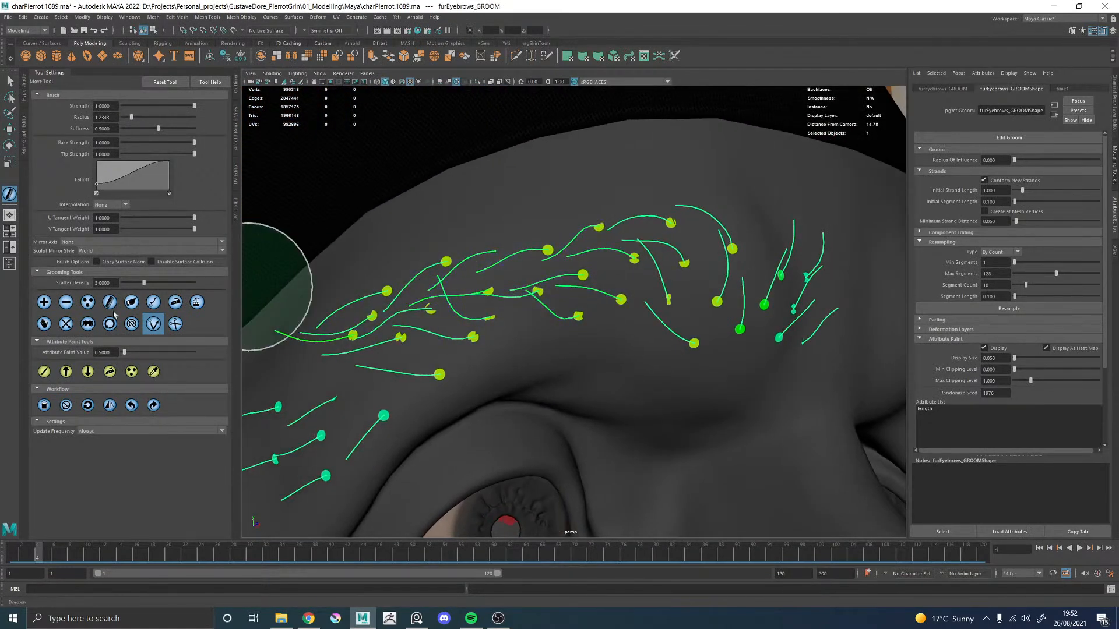
click(48, 301)
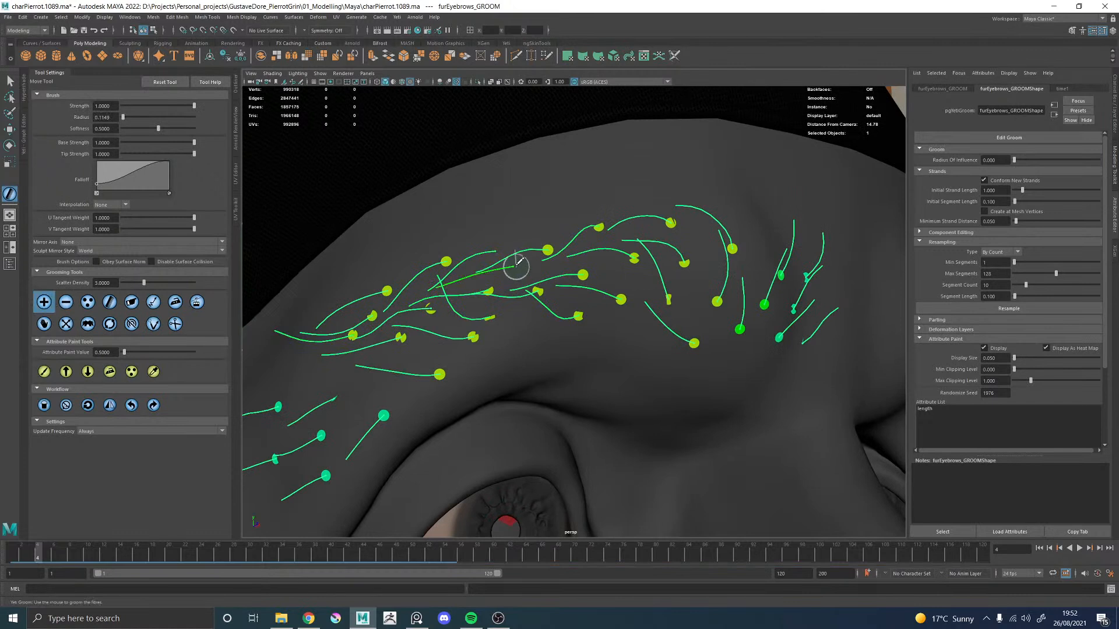
click(153, 324)
alt+right_drag(474, 262, 482, 291)
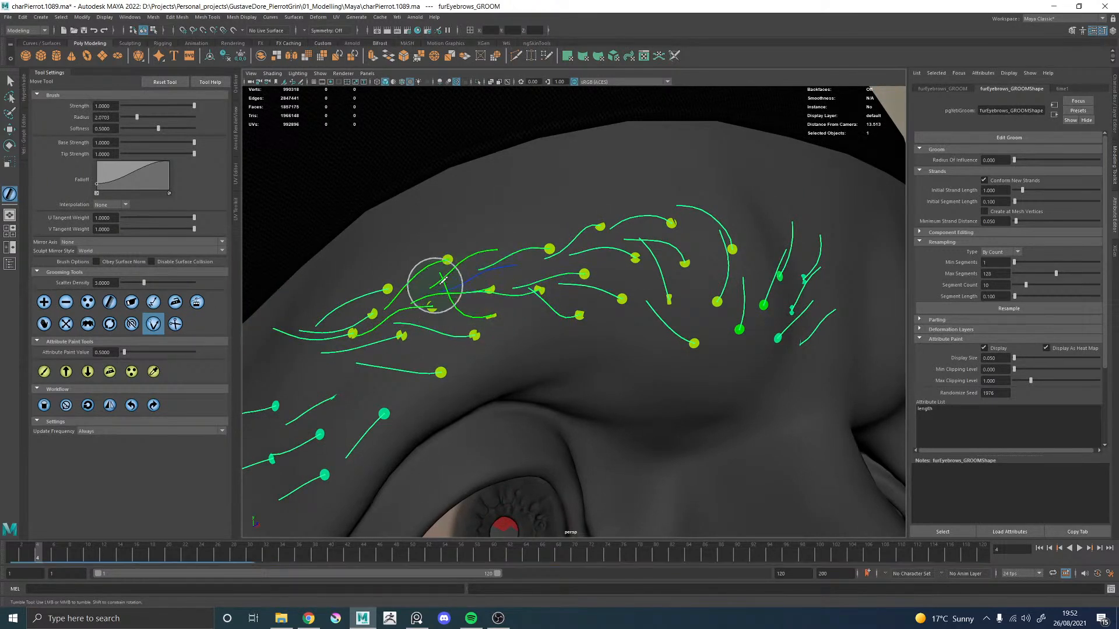
alt+drag(480, 269, 477, 273)
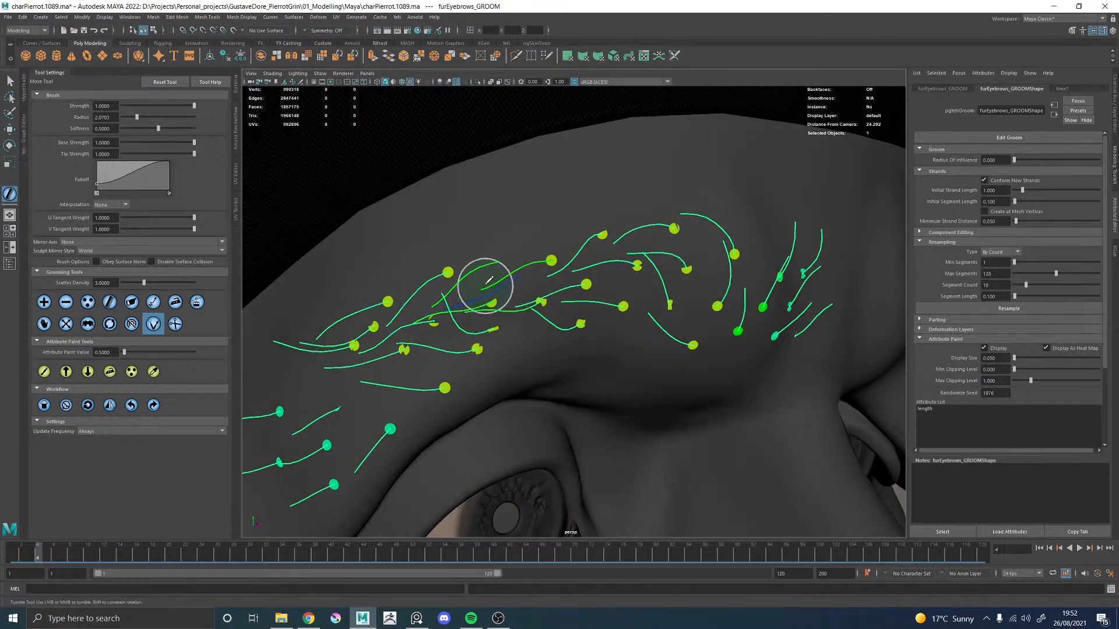
mouse_move(456, 309)
alt+mouse_down()
mouse_move(474, 330)
mouse_move(464, 331)
mouse_move(467, 309)
mouse_move(483, 314)
mouse_move(499, 285)
alt+mouse_up()
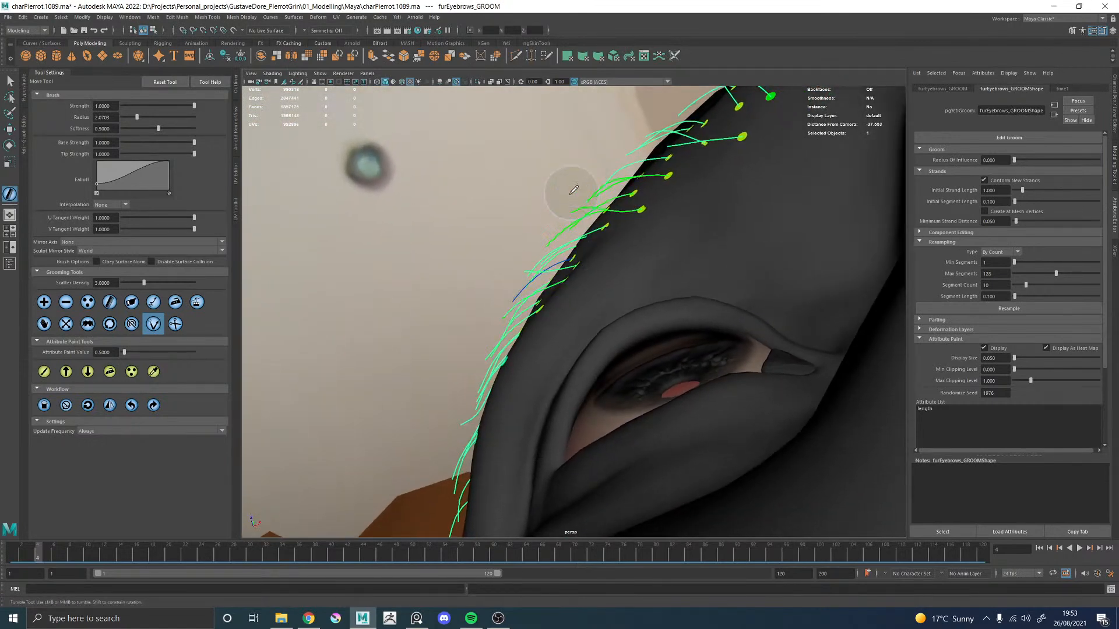
mouse_move(499, 333)
alt+mouse_down()
mouse_move(542, 359)
mouse_move(687, 349)
mouse_move(644, 337)
alt+mouse_up()
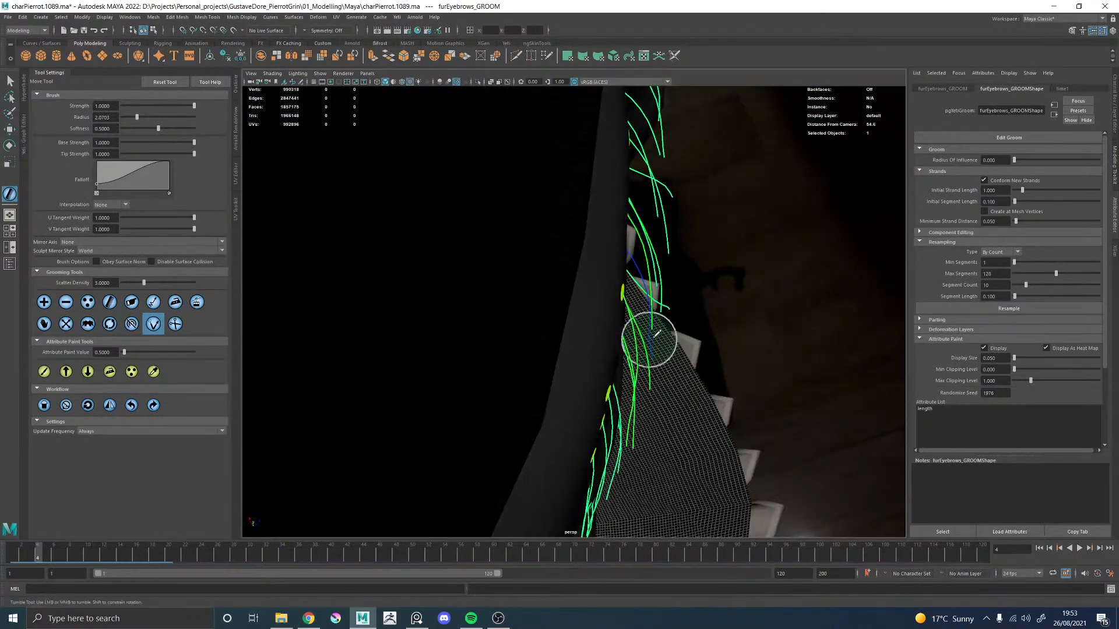
alt+drag(645, 374, 551, 283)
mouse_move(527, 227)
alt+mouse_down()
mouse_move(544, 218)
mouse_move(555, 292)
mouse_move(666, 342)
mouse_move(577, 341)
mouse_move(631, 352)
mouse_move(527, 315)
mouse_move(548, 262)
mouse_move(572, 283)
mouse_move(567, 270)
mouse_move(554, 282)
mouse_move(574, 266)
mouse_move(523, 242)
mouse_move(532, 331)
mouse_move(500, 328)
mouse_move(514, 318)
mouse_move(560, 353)
mouse_move(622, 335)
mouse_move(576, 300)
alt+mouse_up()
Step: Add another guide strand just below the upper row, closer to the brow arch, and bend it outward with the surrounding strands
scroll(542, 281, up, 3)
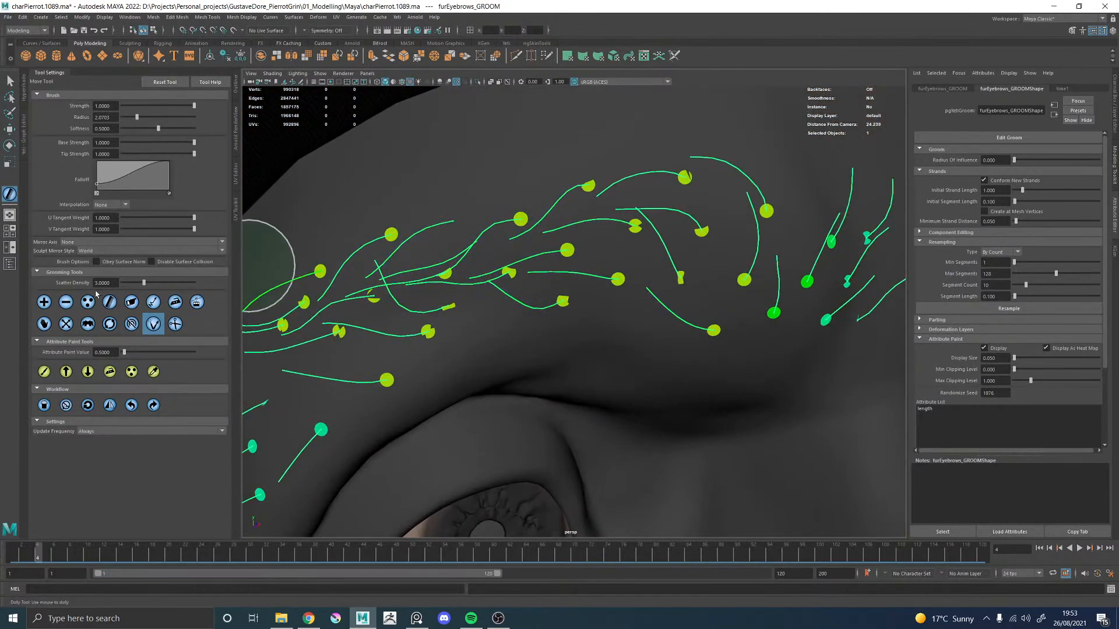
click(569, 217)
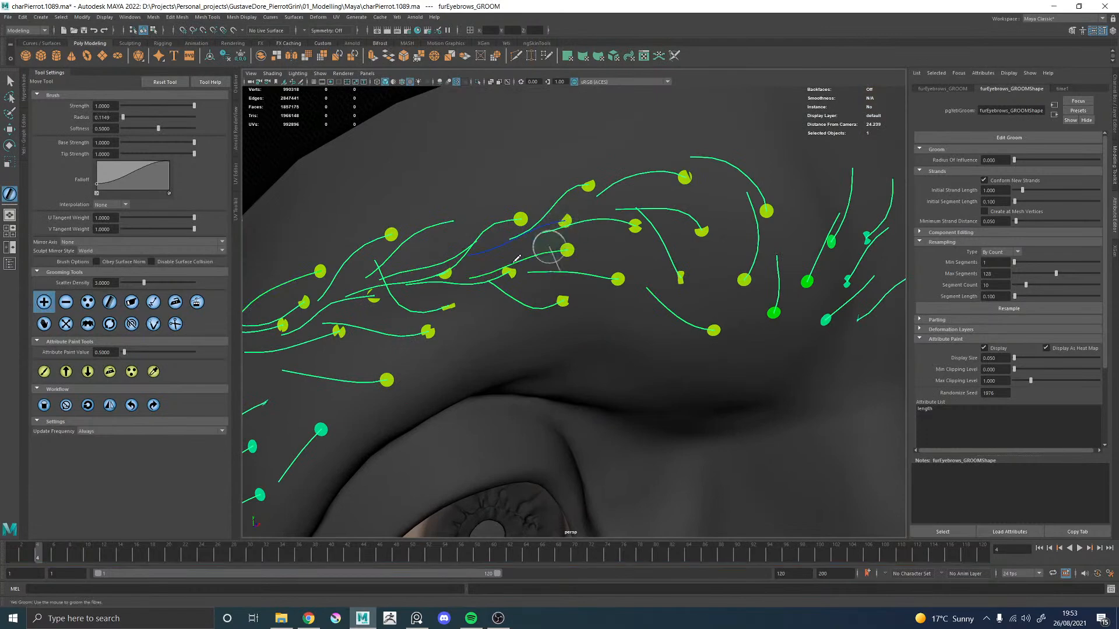
alt+drag(454, 284, 495, 265)
alt+drag(498, 227, 554, 312)
alt+right_drag(554, 312, 675, 395)
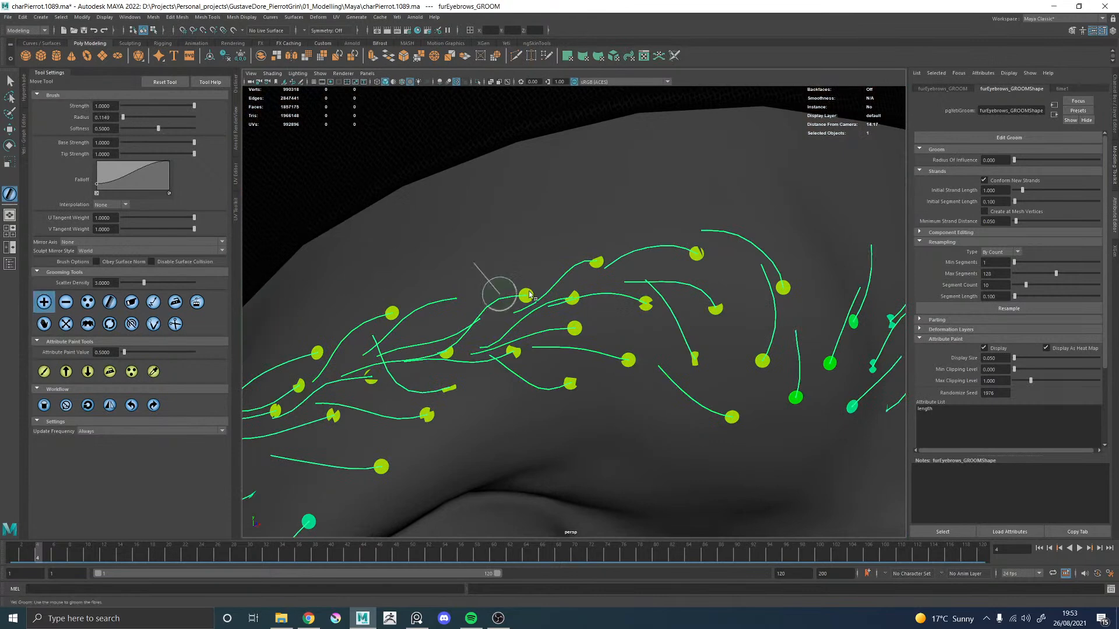
Step: Add a guide strand inside the inner curve of the brow arch and sculpt it to follow the arch
alt+middle_drag(696, 281, 552, 295)
alt+drag(567, 286, 566, 304)
click(601, 287)
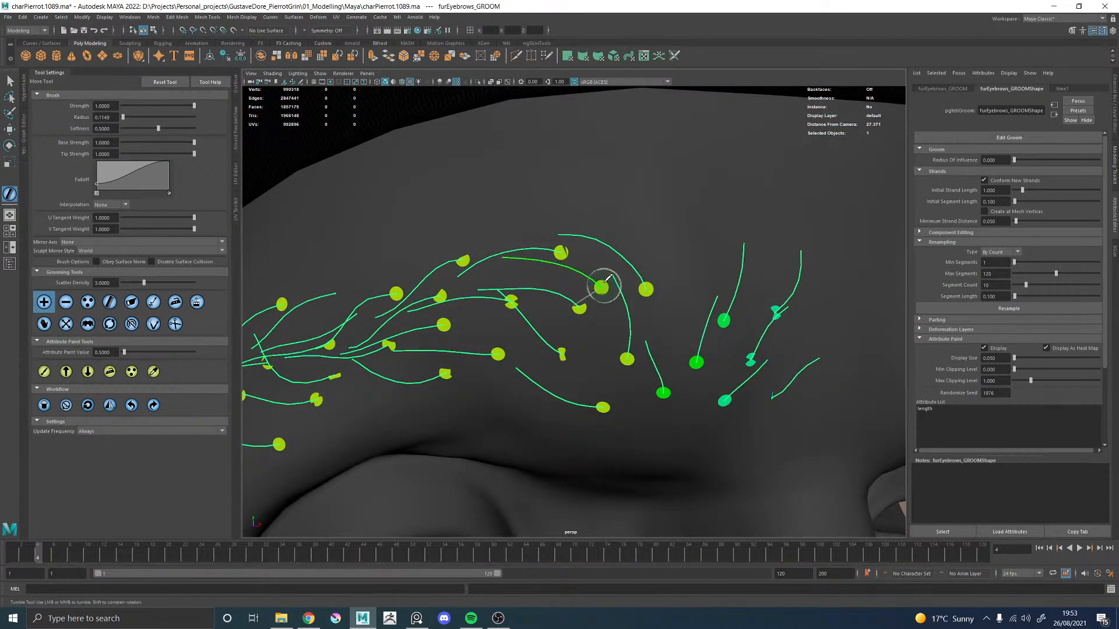
mouse_move(567, 263)
alt+mouse_down()
mouse_move(559, 277)
mouse_move(497, 222)
alt+mouse_up()
mouse_move(560, 277)
alt+mouse_down()
mouse_move(502, 280)
mouse_move(475, 295)
mouse_move(479, 319)
mouse_move(572, 256)
mouse_move(759, 520)
mouse_move(397, 243)
alt+mouse_up()
Step: Mirror the guide strands onto the opposite brow and check their lift from the surface on both sides
alt+right_drag(397, 242, 611, 286)
alt+drag(611, 286, 512, 263)
alt+right_drag(512, 262, 303, 372)
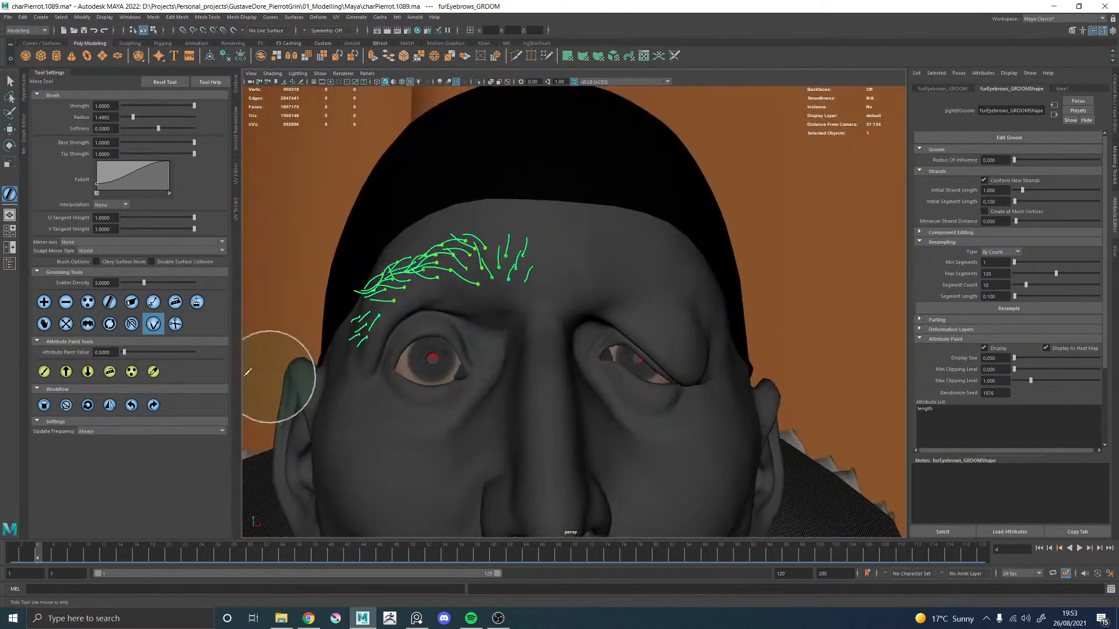
alt+drag(554, 353, 625, 348)
alt+right_drag(625, 348, 532, 280)
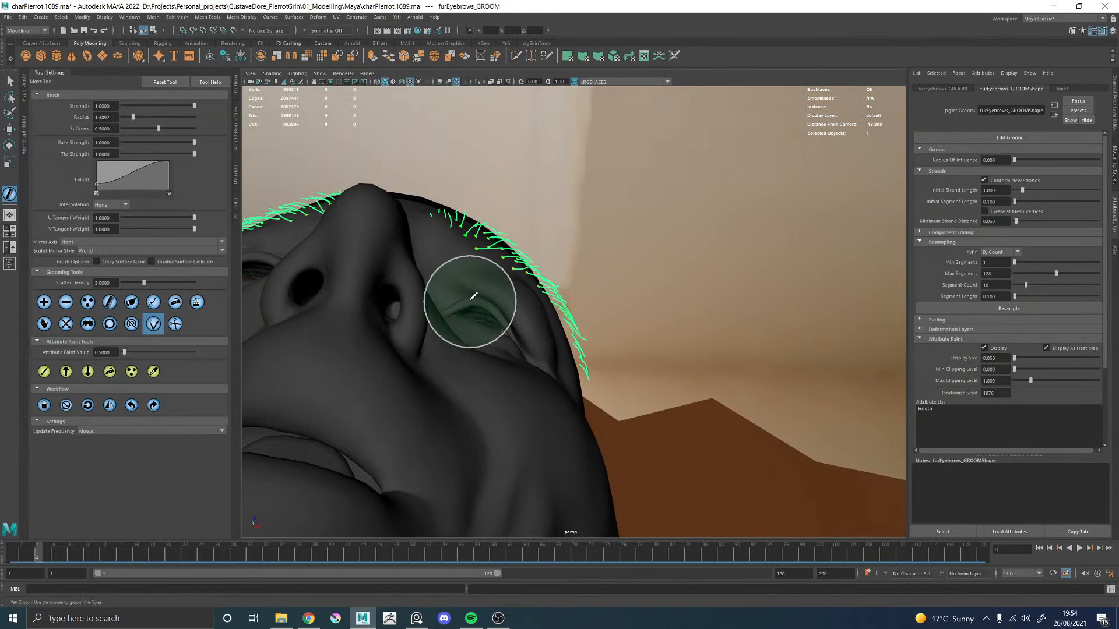
alt+drag(472, 299, 443, 332)
alt+middle_drag(443, 332, 585, 327)
alt+drag(508, 309, 501, 283)
alt+middle_drag(502, 282, 425, 284)
alt+right_drag(426, 284, 632, 391)
alt+drag(632, 391, 320, 292)
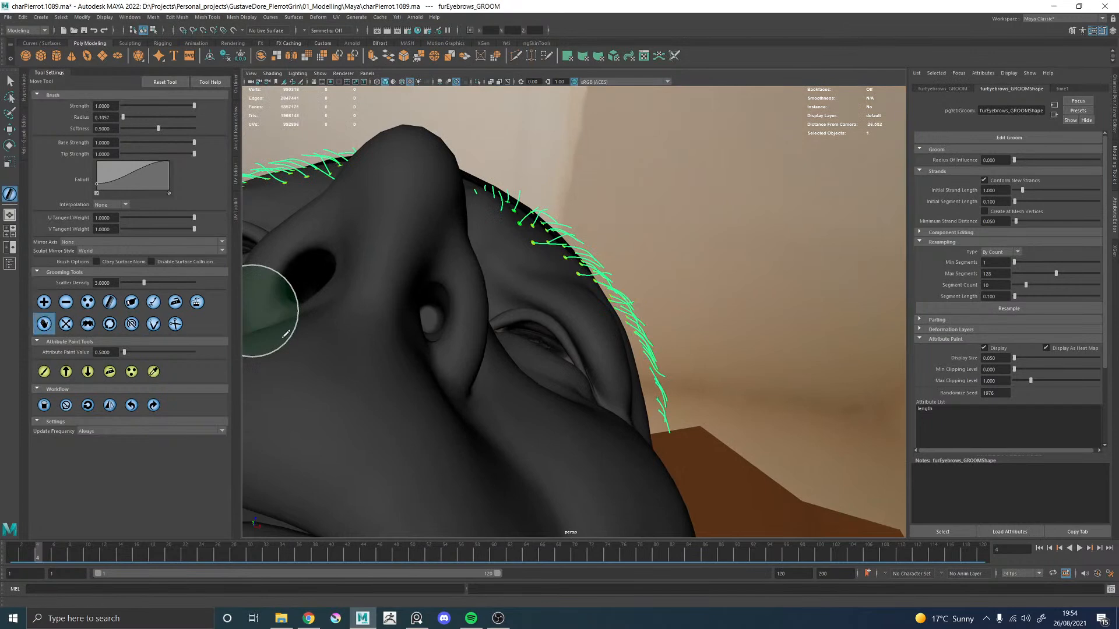
Step: Comb the mirrored strands along the brow above the half-closed eye to suit that side of the forehead
alt+drag(509, 253, 609, 337)
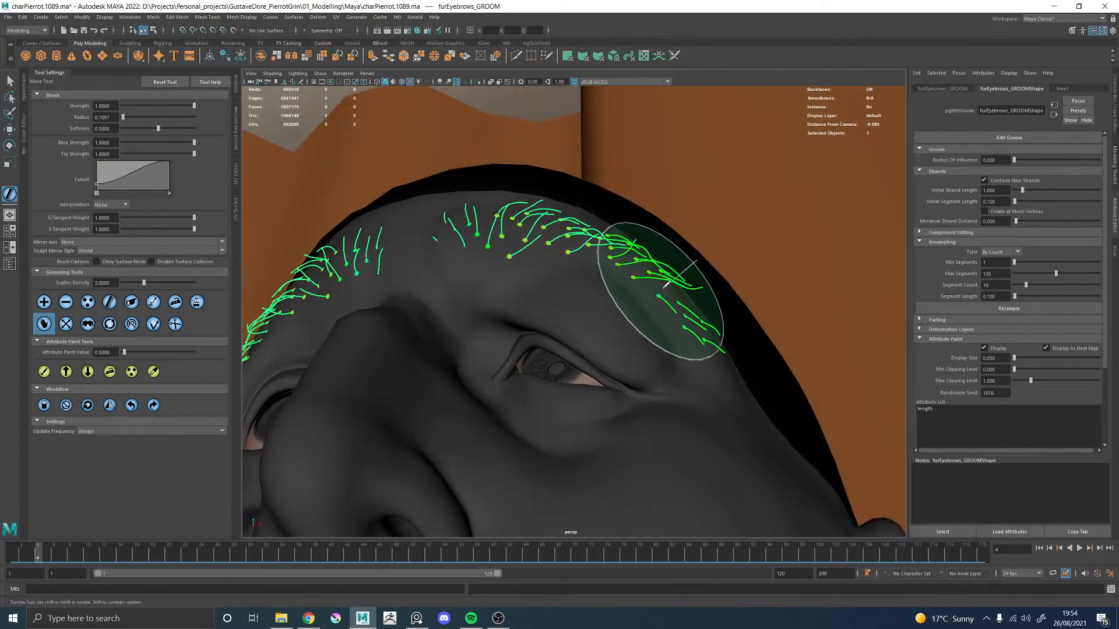
mouse_move(654, 290)
alt+mouse_down()
mouse_move(674, 305)
mouse_move(662, 315)
mouse_move(633, 277)
mouse_move(620, 313)
alt+mouse_up()
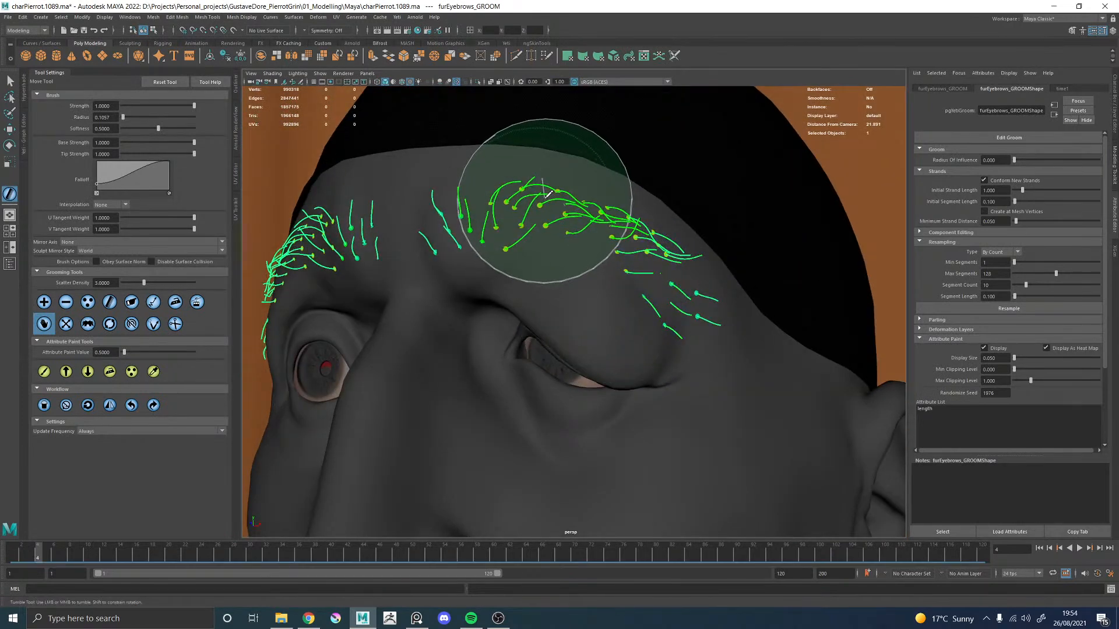
alt+middle_drag(561, 229, 549, 293)
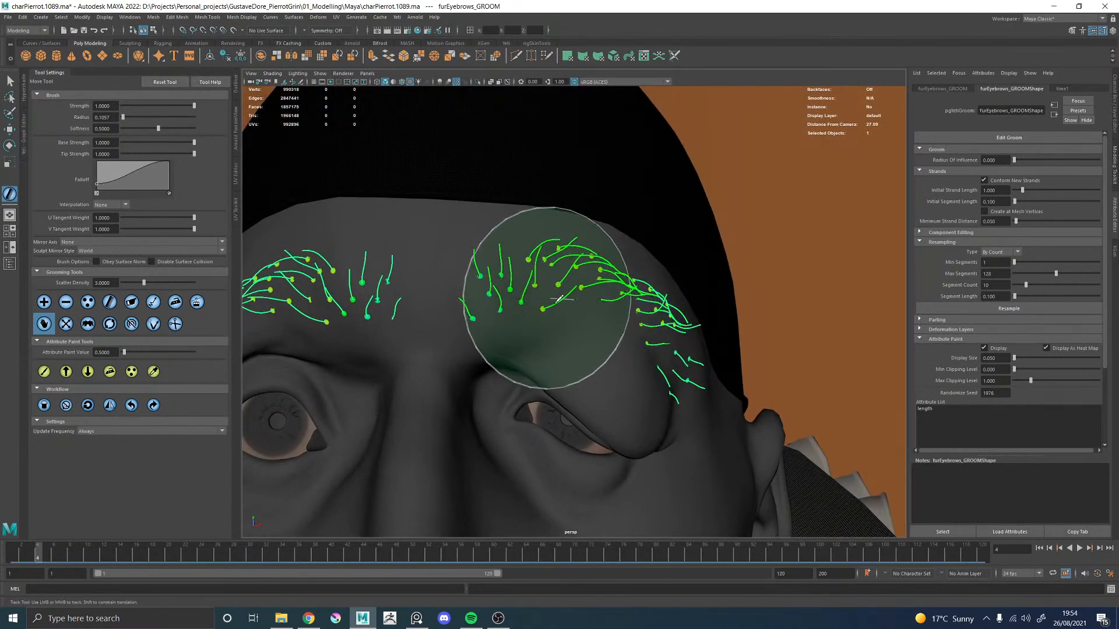
alt+right_drag(556, 296, 422, 254)
alt+drag(562, 309, 550, 288)
alt+right_drag(549, 288, 443, 282)
alt+drag(556, 301, 534, 308)
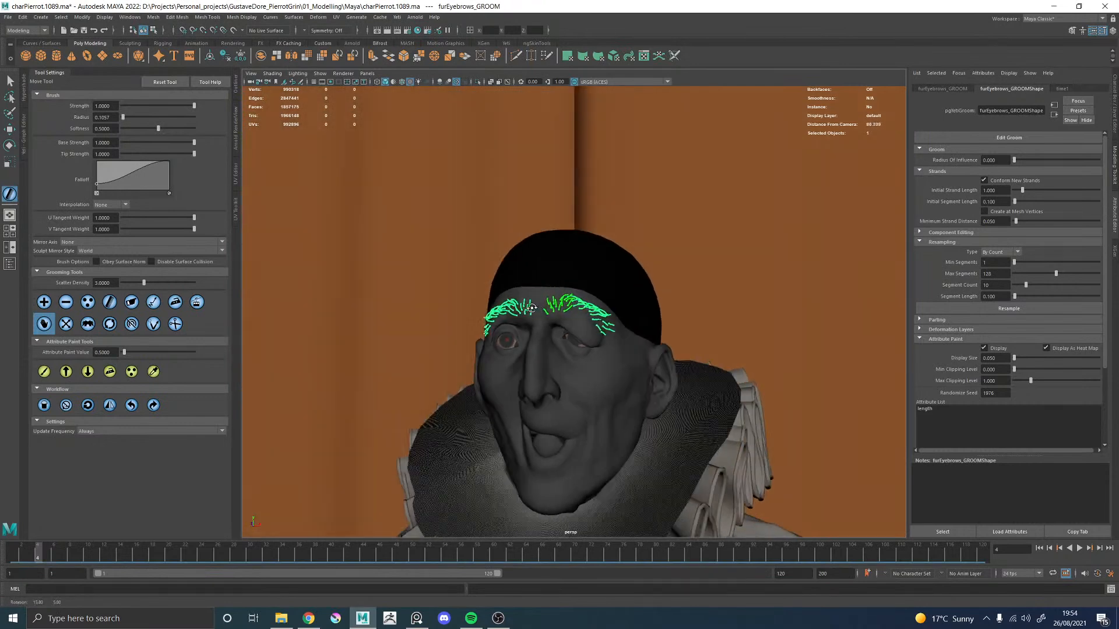
alt+right_drag(533, 308, 732, 420)
alt+drag(732, 419, 611, 362)
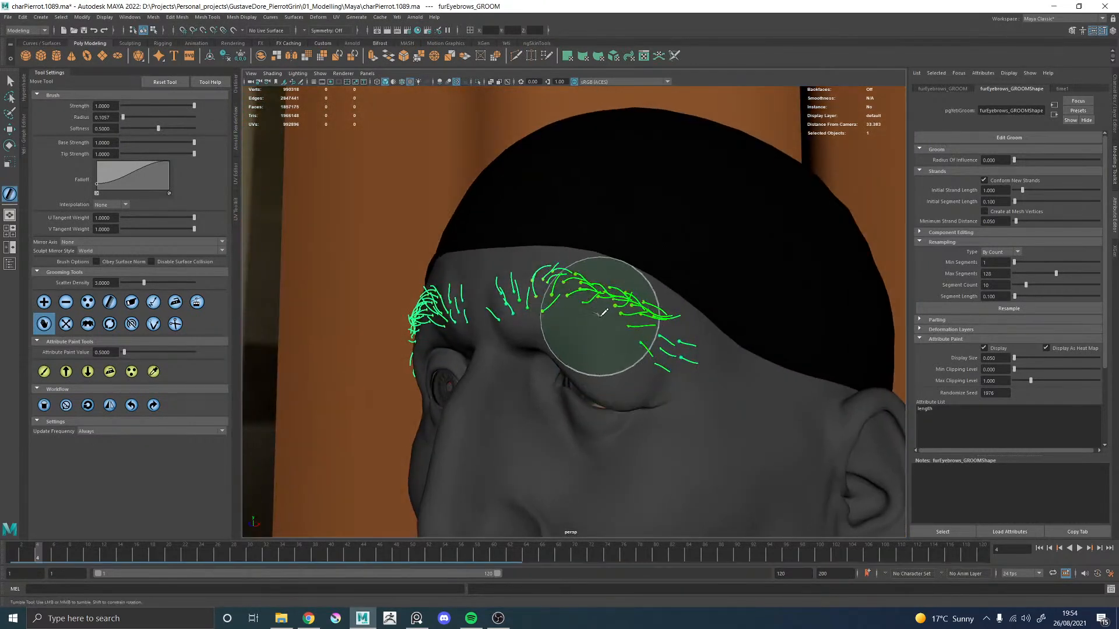
mouse_move(562, 303)
alt+mouse_down()
mouse_move(594, 317)
mouse_move(569, 249)
mouse_move(623, 265)
alt+mouse_up()
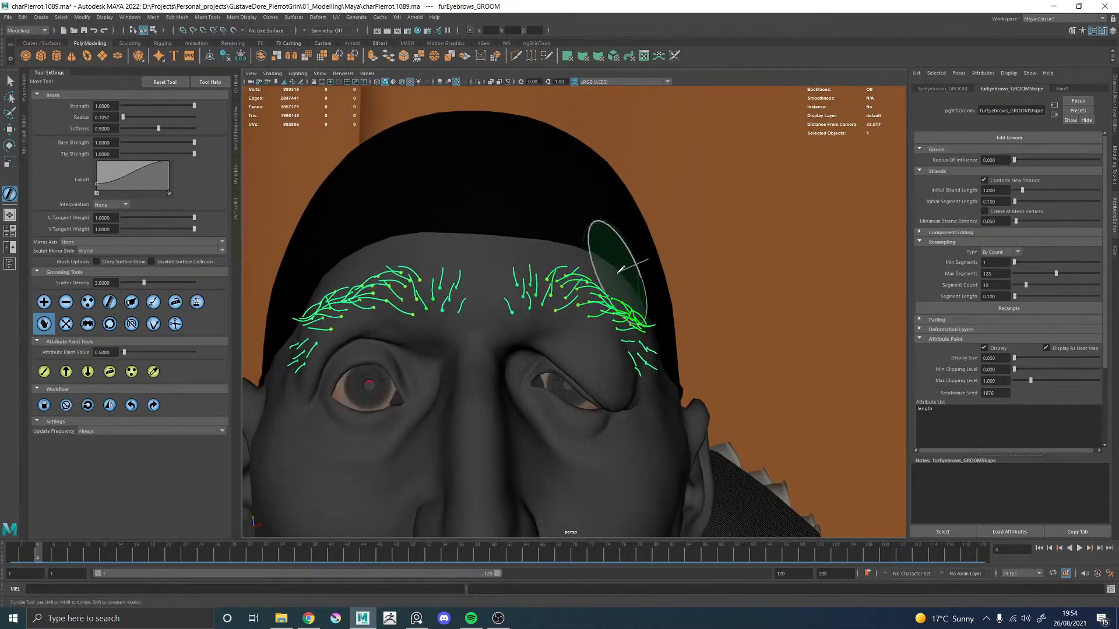
Step: Examine both brows on the full face and compare them with the painted Pierrot reference
alt+right_drag(621, 270, 399, 292)
alt+drag(553, 296, 512, 295)
alt+right_drag(511, 295, 593, 300)
alt+drag(593, 300, 571, 319)
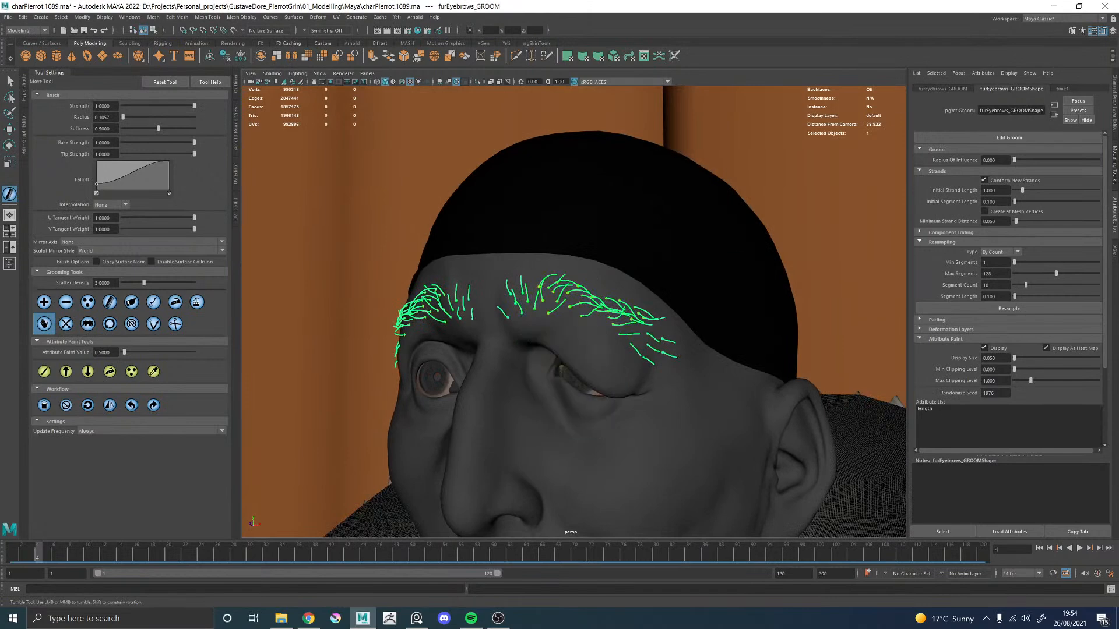
key(alt+Tab)
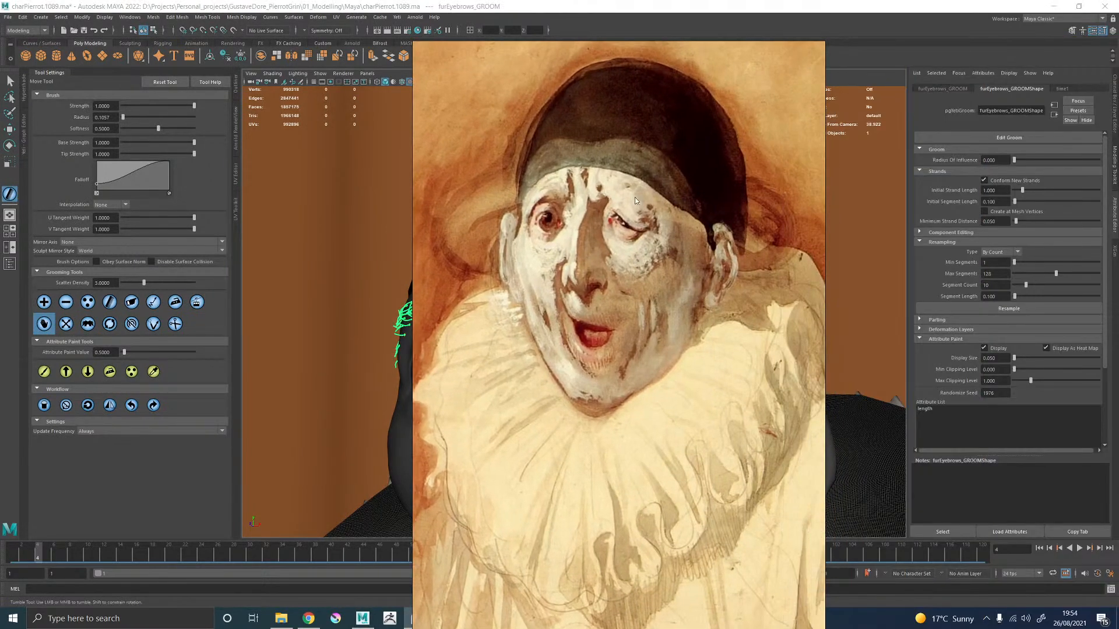
Step: Compare the painted Pierrot reference with both brows and inspect the strands above the half-closed eye from several angles
mouse_move(618, 184)
middle_down()
mouse_move(803, 219)
mouse_move(628, 196)
middle_up()
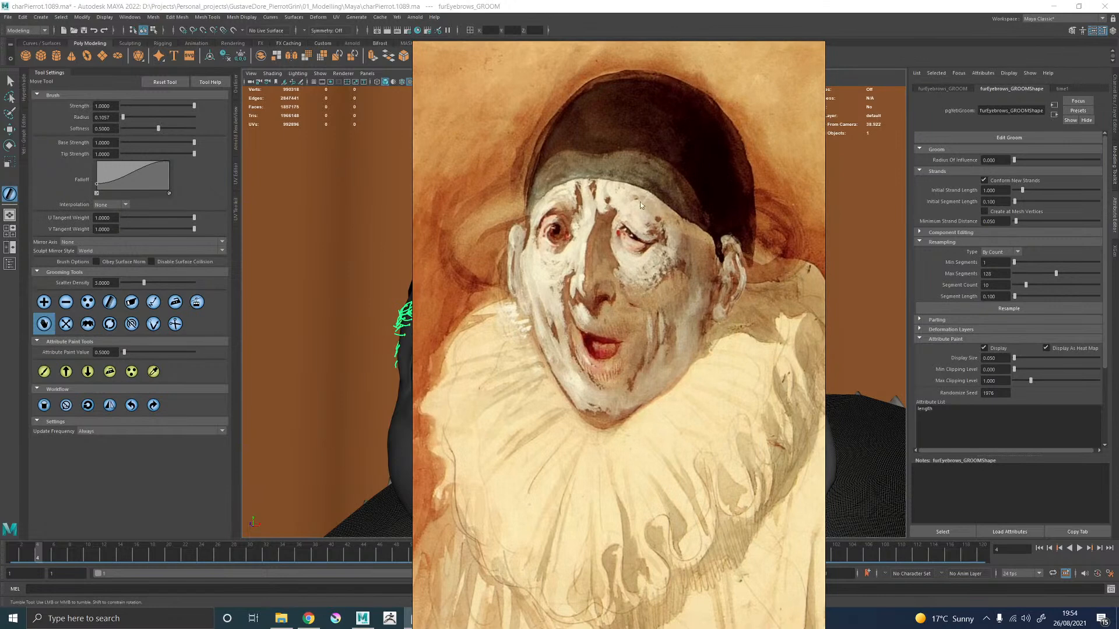
right_drag(639, 194, 1118, 178)
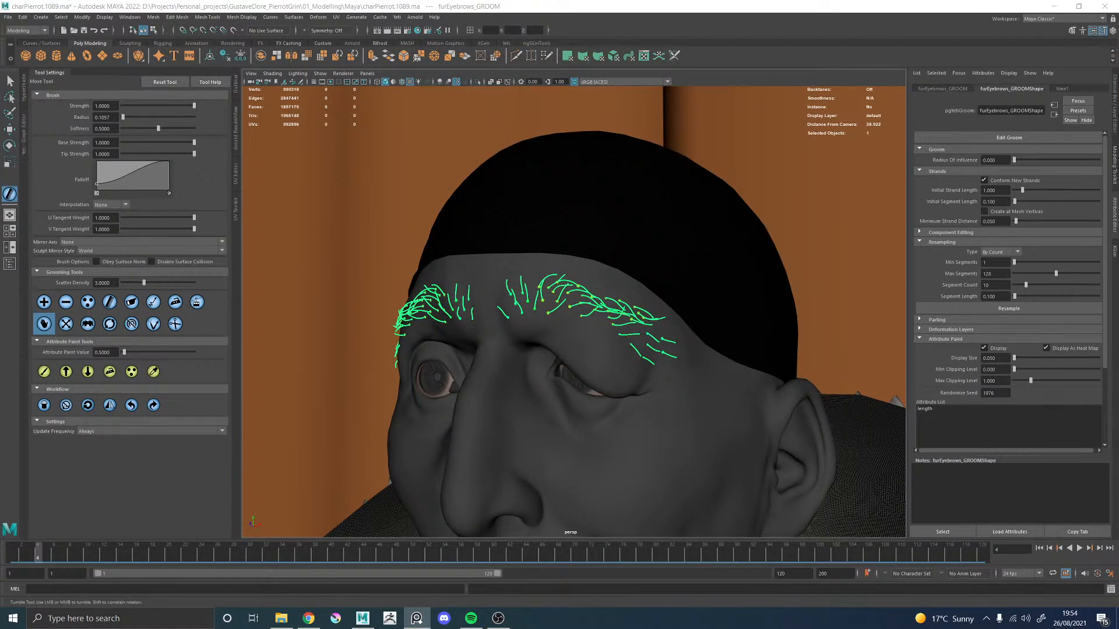
alt+drag(550, 311, 590, 302)
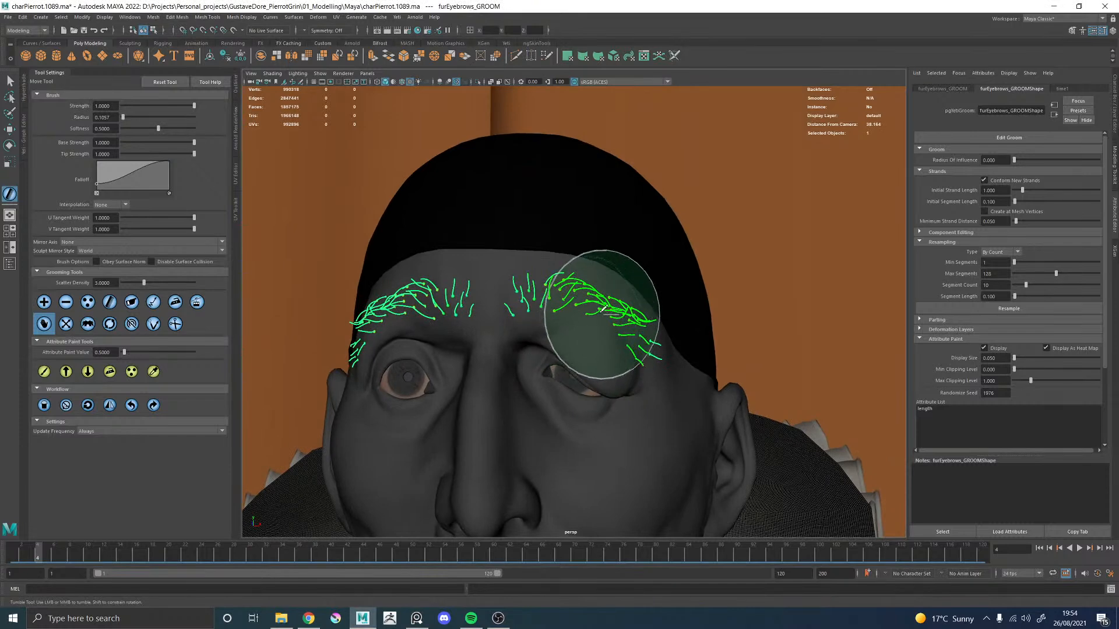
mouse_move(607, 288)
alt+mouse_down()
mouse_move(584, 286)
mouse_move(582, 257)
mouse_move(602, 278)
alt+mouse_up()
alt+middle_drag(618, 344, 540, 332)
mouse_move(541, 332)
alt+mouse_down()
mouse_move(350, 117)
mouse_move(379, 204)
mouse_move(448, 334)
mouse_move(512, 330)
alt+mouse_up()
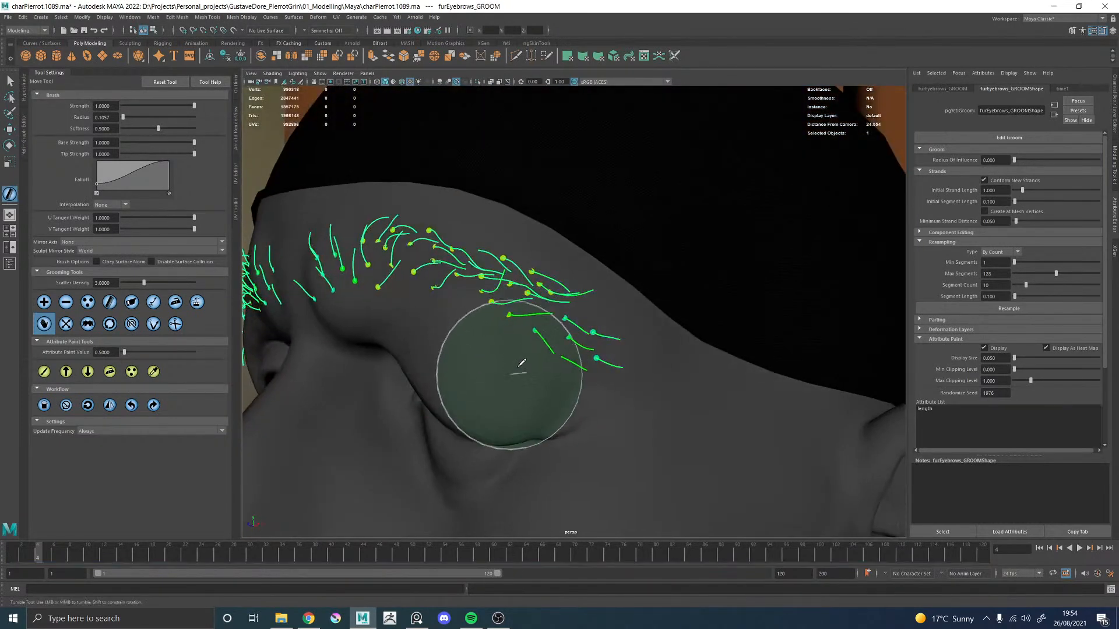
mouse_move(525, 371)
alt+mouse_down()
mouse_move(414, 376)
mouse_move(543, 379)
alt+mouse_up()
Step: Adjust how far the outer guide strands lift from the skin on the brow above the half-closed eye
click(175, 301)
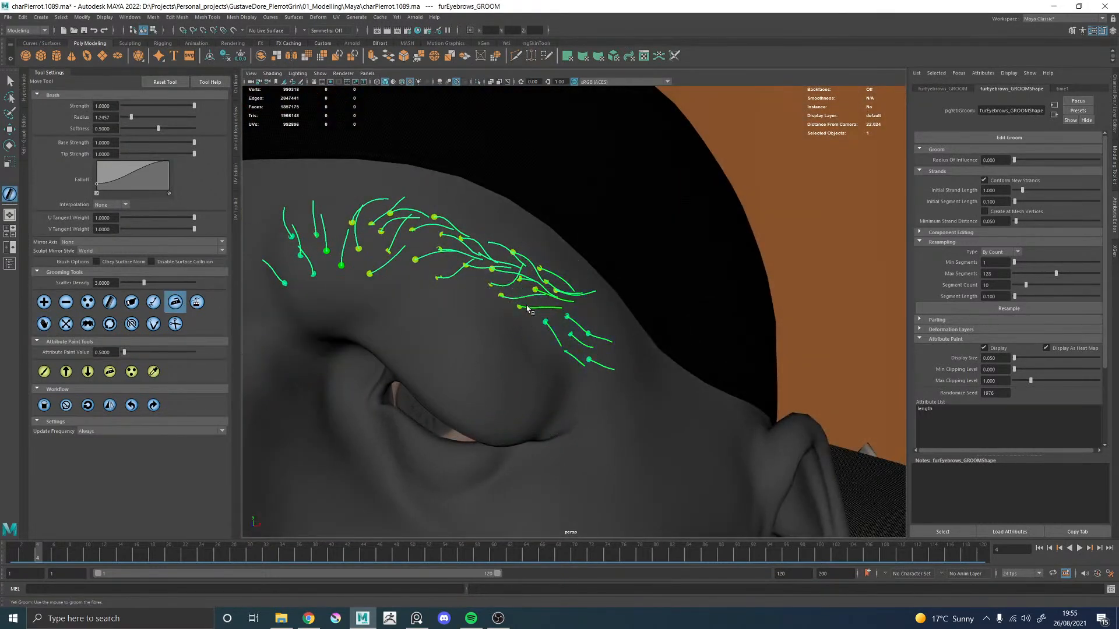
alt+drag(525, 305, 541, 323)
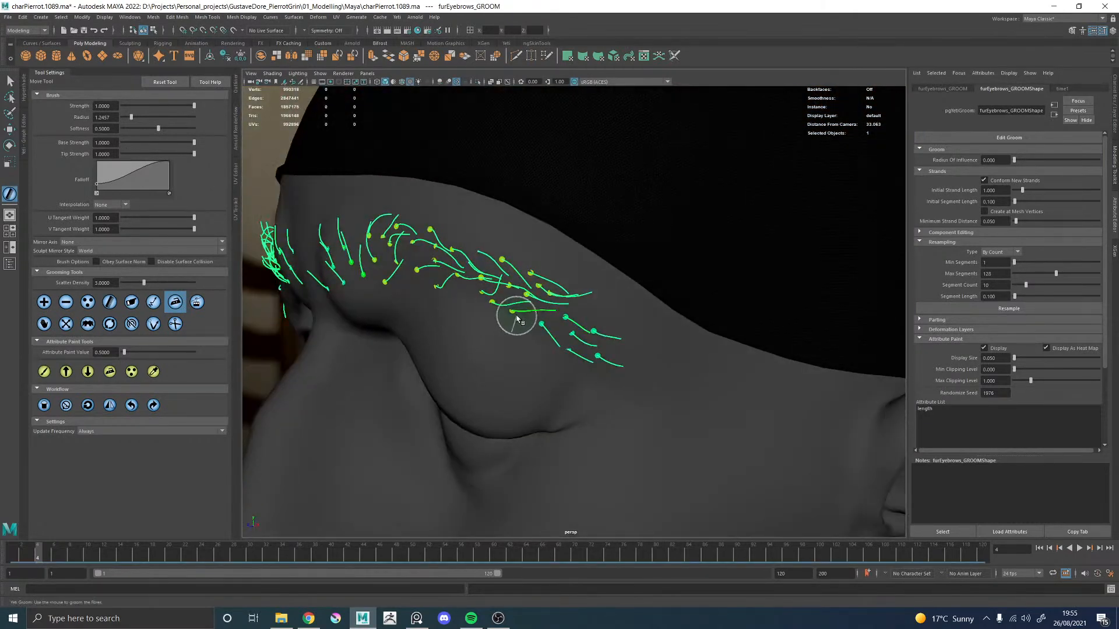
click(197, 302)
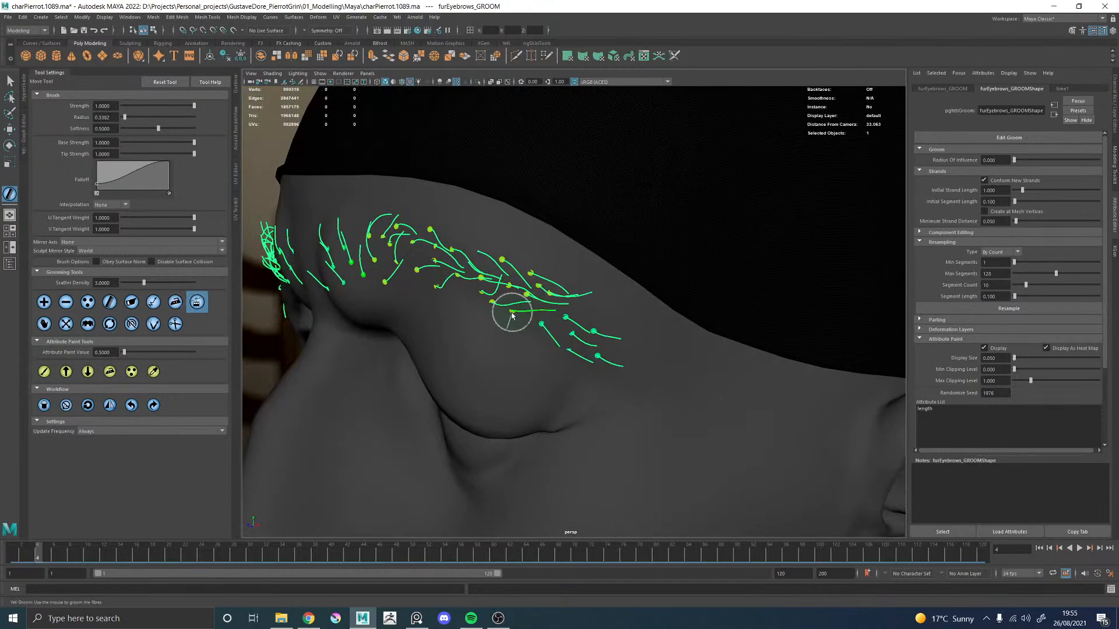
mouse_move(512, 316)
alt+mouse_down()
mouse_move(472, 319)
mouse_move(555, 322)
mouse_move(622, 272)
mouse_move(600, 293)
alt+mouse_up()
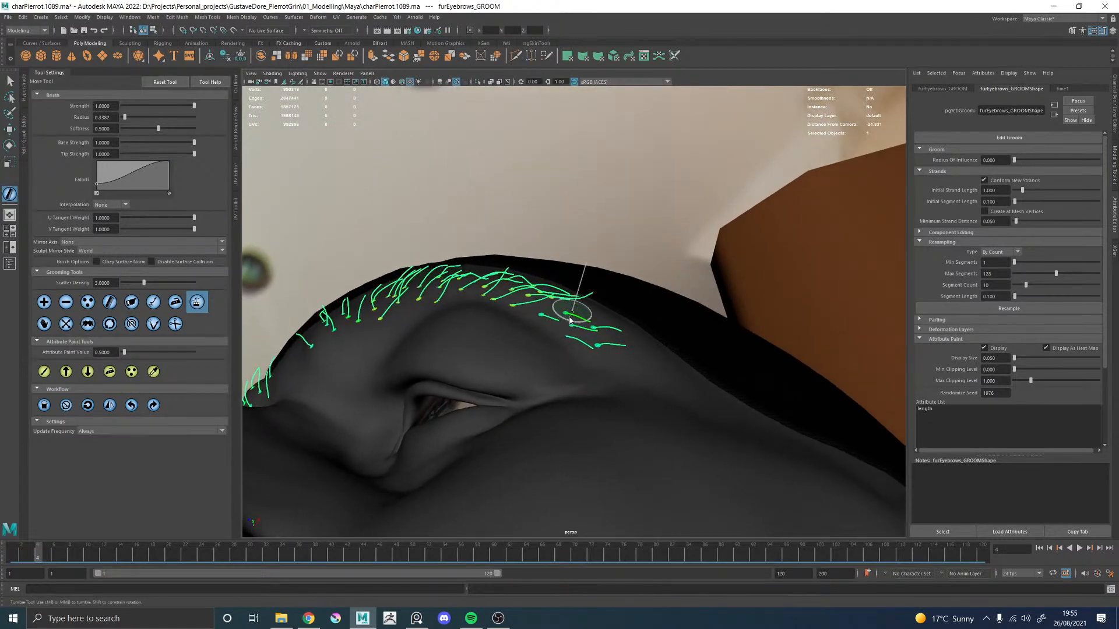
alt+drag(552, 319, 732, 249)
key(w)
shift+click(542, 353)
click(732, 249)
alt+drag(629, 272, 593, 313)
click(606, 284)
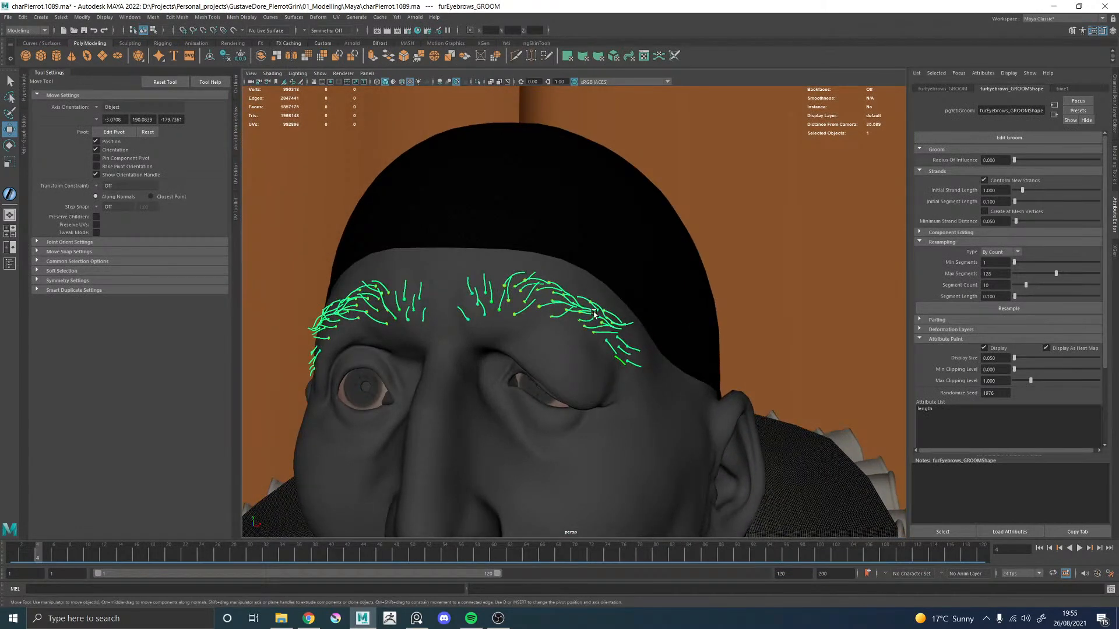
Step: Add guide strands across the bare skin between the two brows
scroll(503, 320, up, 10)
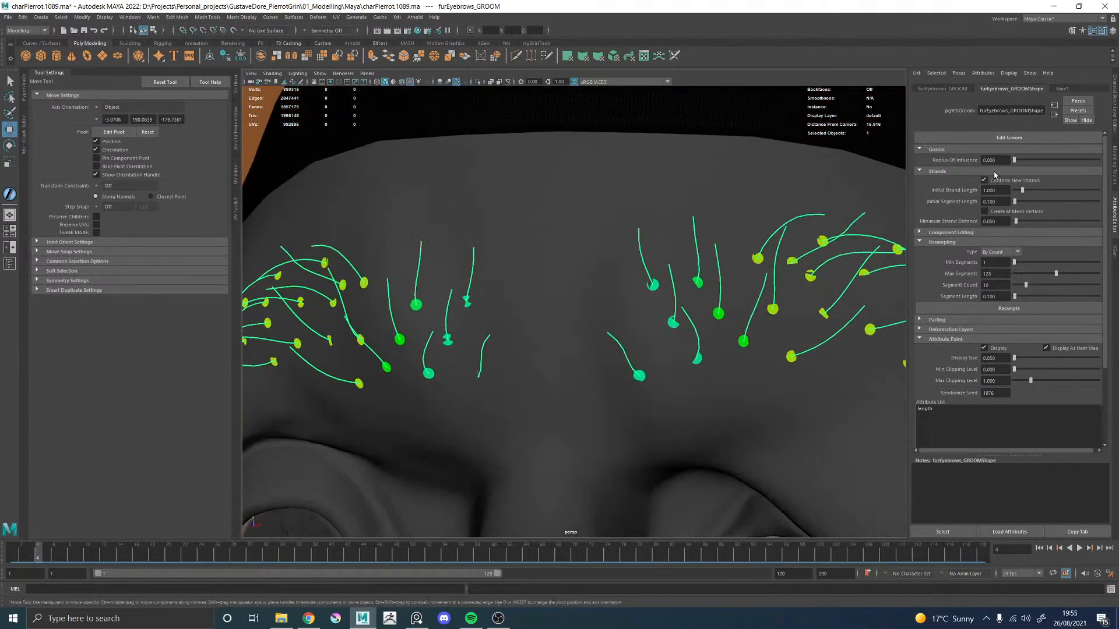
click(996, 143)
alt+drag(565, 327, 585, 323)
click(549, 305)
click(543, 361)
click(598, 360)
click(516, 303)
click(615, 293)
click(568, 331)
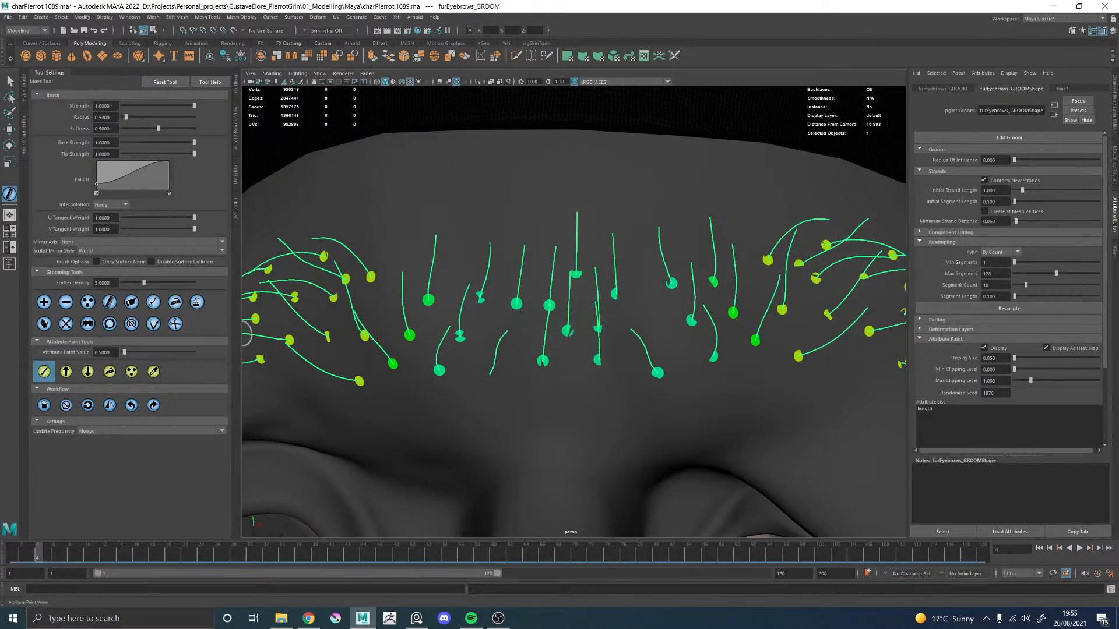
Step: Paint the length attribute at 0.2 over the strands between the brows and the brows' innermost strands to shorten them
key(Return)
mouse_move(512, 370)
mouse_down()
mouse_move(547, 303)
mouse_move(522, 257)
mouse_move(584, 284)
mouse_up()
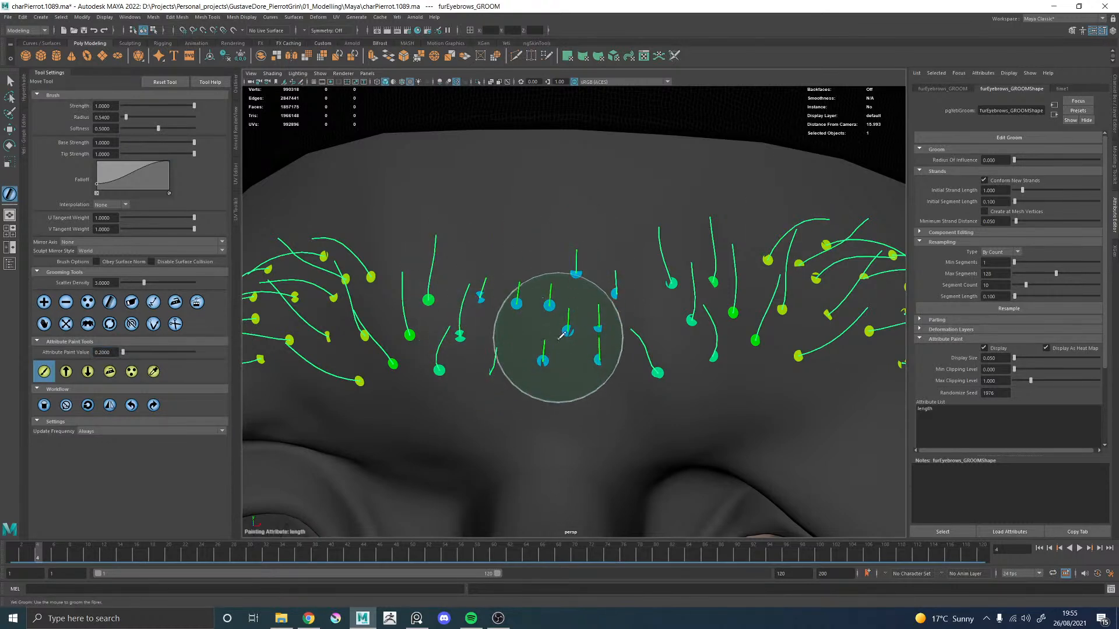
mouse_move(551, 358)
mouse_down()
mouse_move(515, 287)
mouse_move(565, 315)
mouse_up()
alt+right_drag(565, 314, 417, 278)
mouse_move(442, 299)
alt+mouse_down()
mouse_move(671, 315)
mouse_move(452, 309)
mouse_move(446, 321)
alt+mouse_up()
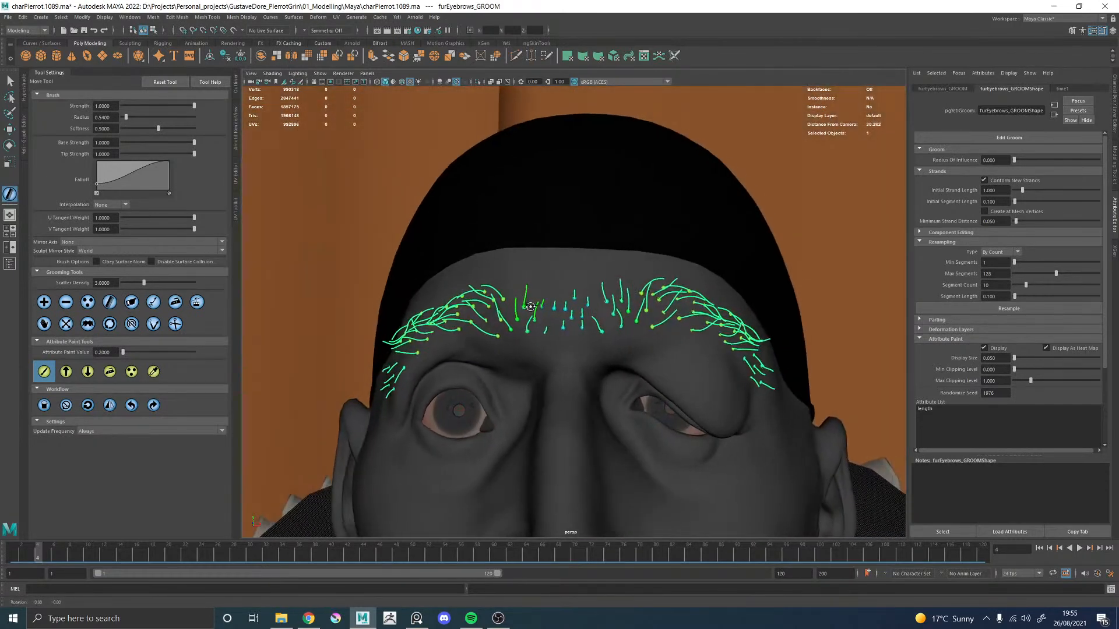
alt+right_drag(542, 361, 674, 422)
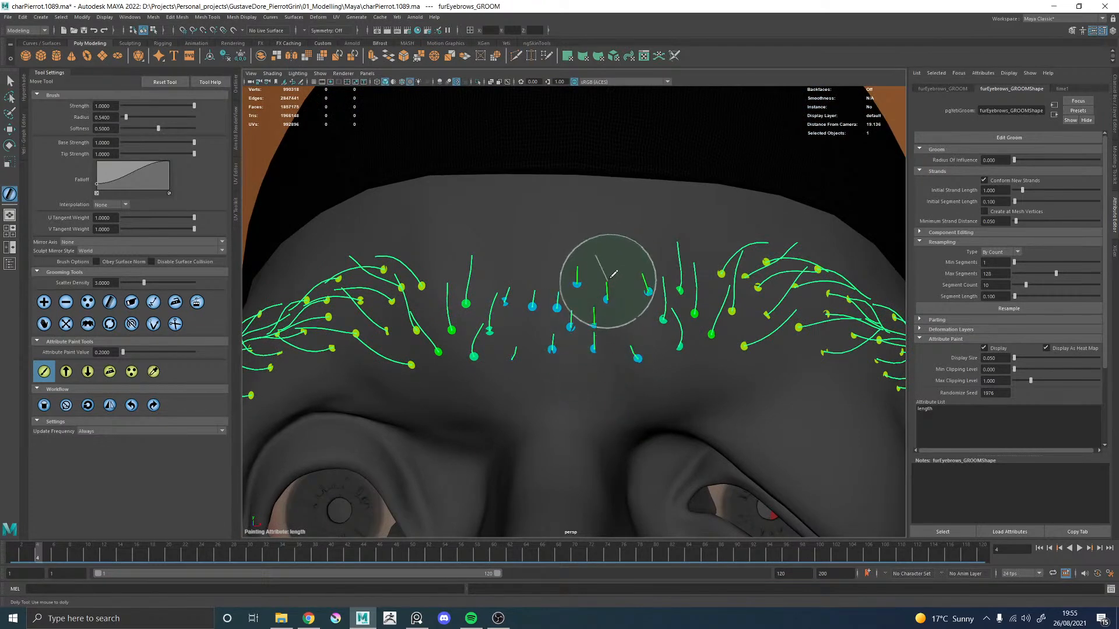
alt+drag(500, 262, 541, 284)
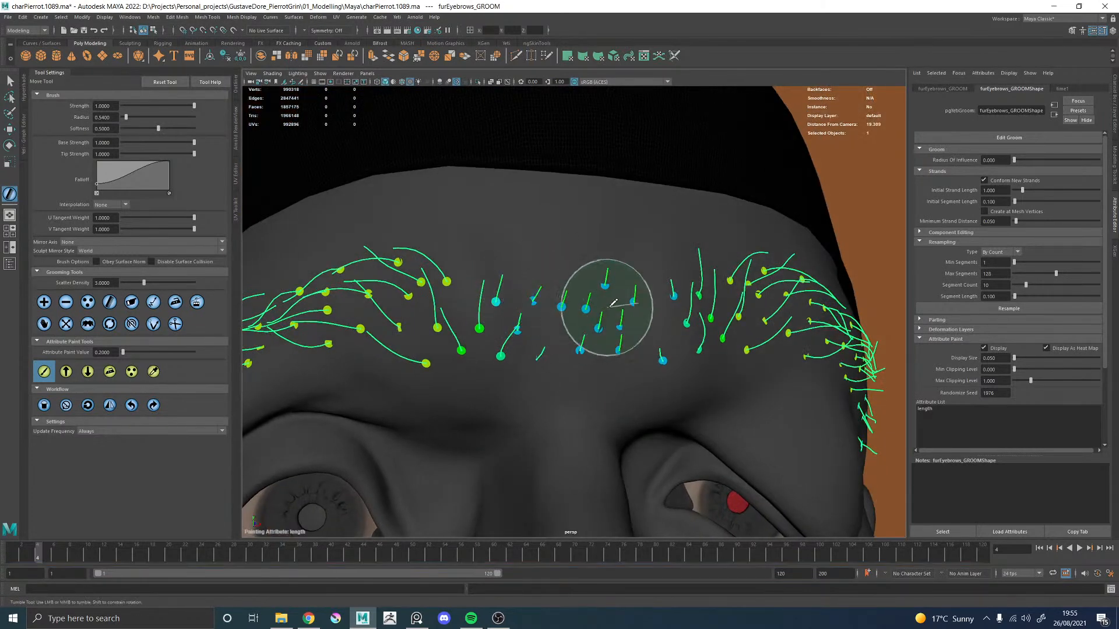
alt+drag(606, 303, 591, 306)
alt+drag(579, 344, 561, 320)
alt+right_drag(560, 320, 565, 345)
Step: Comb the short strands between the brows into varied directions for an irregular growth pattern
click(109, 301)
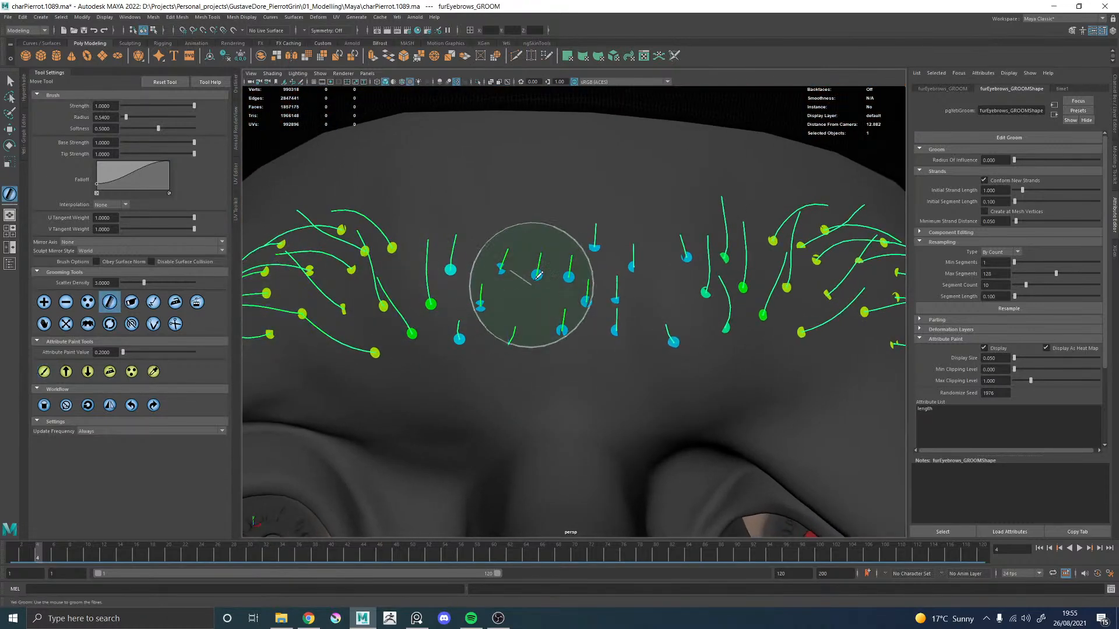
mouse_move(557, 267)
mouse_down()
mouse_move(548, 264)
mouse_move(574, 254)
mouse_move(577, 322)
mouse_move(601, 311)
mouse_move(601, 276)
mouse_move(637, 251)
mouse_move(517, 331)
mouse_move(493, 287)
mouse_up()
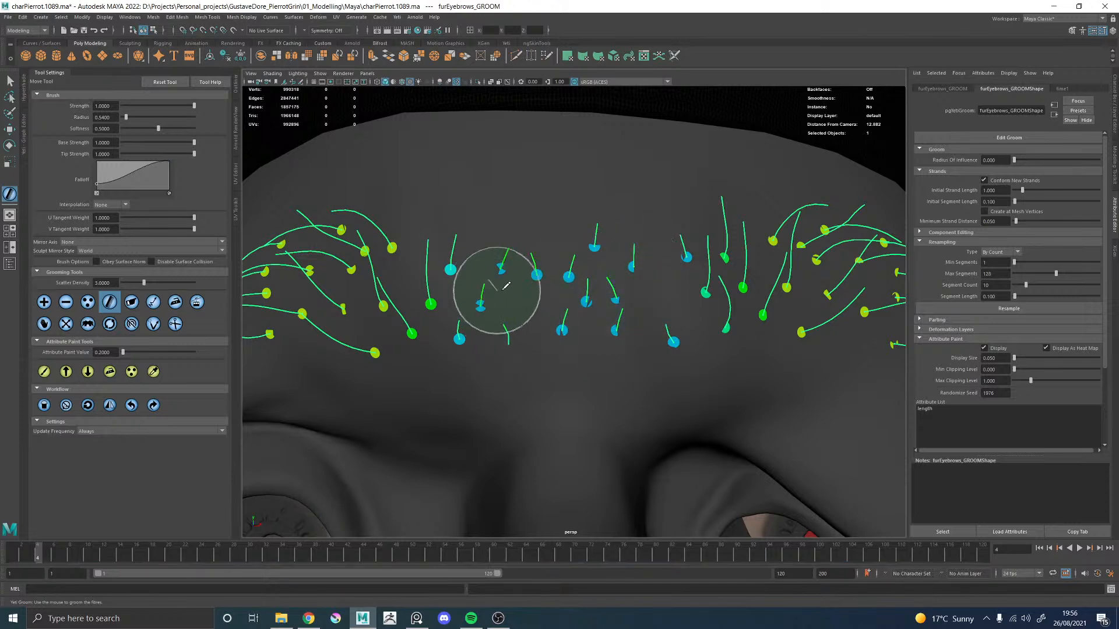
alt+drag(464, 327, 837, 266)
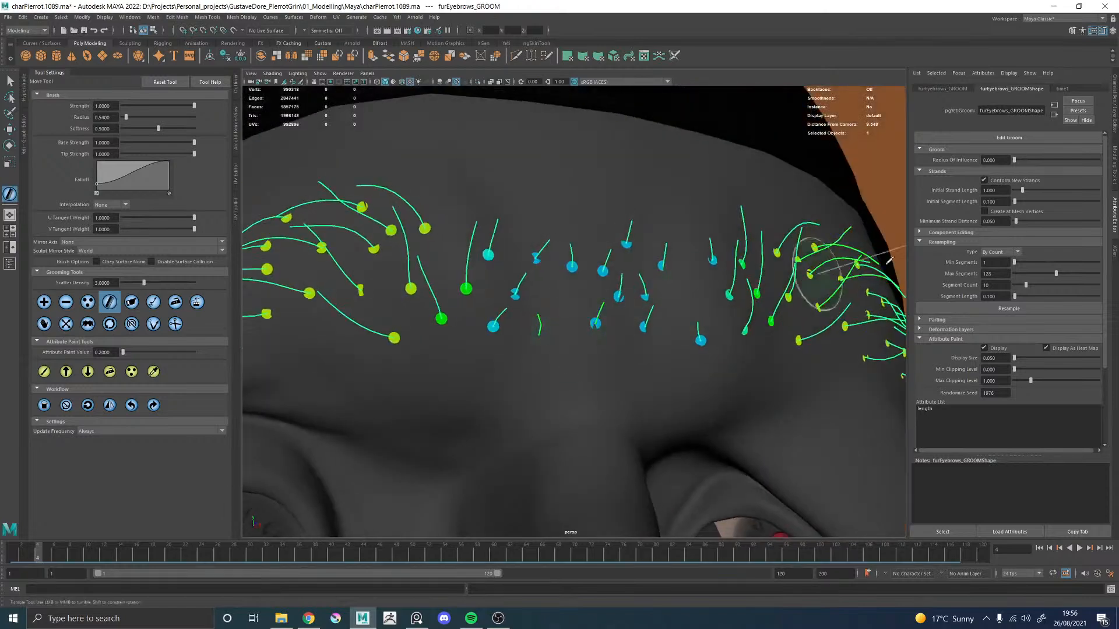
scroll(528, 327, down, 2)
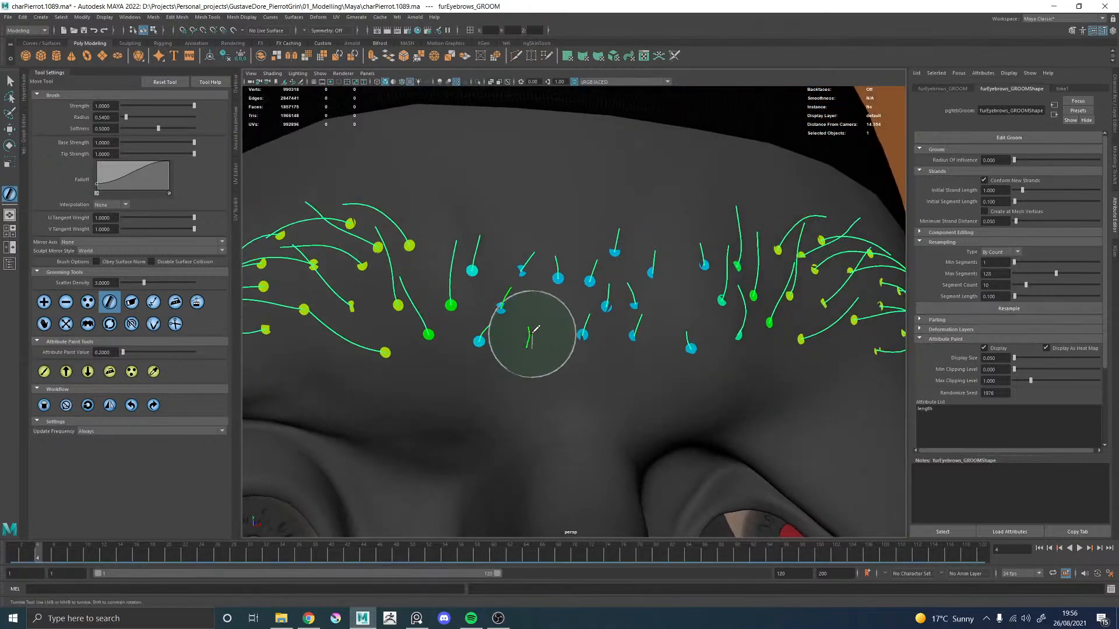
scroll(545, 320, down, 3)
alt+drag(545, 321, 619, 311)
Step: Add a guide strand at the inner end of the brow above the open eye and adjust its length
alt+right_drag(618, 310, 493, 268)
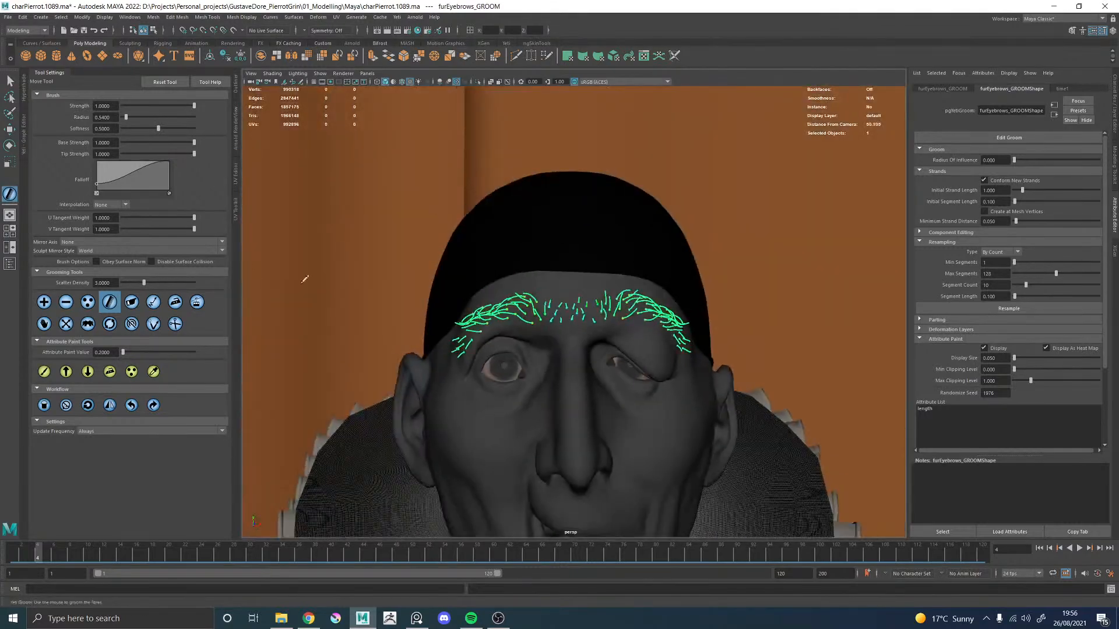
alt+middle_drag(493, 268, 553, 269)
scroll(557, 271, up, 2)
click(44, 302)
scroll(607, 312, up, 2)
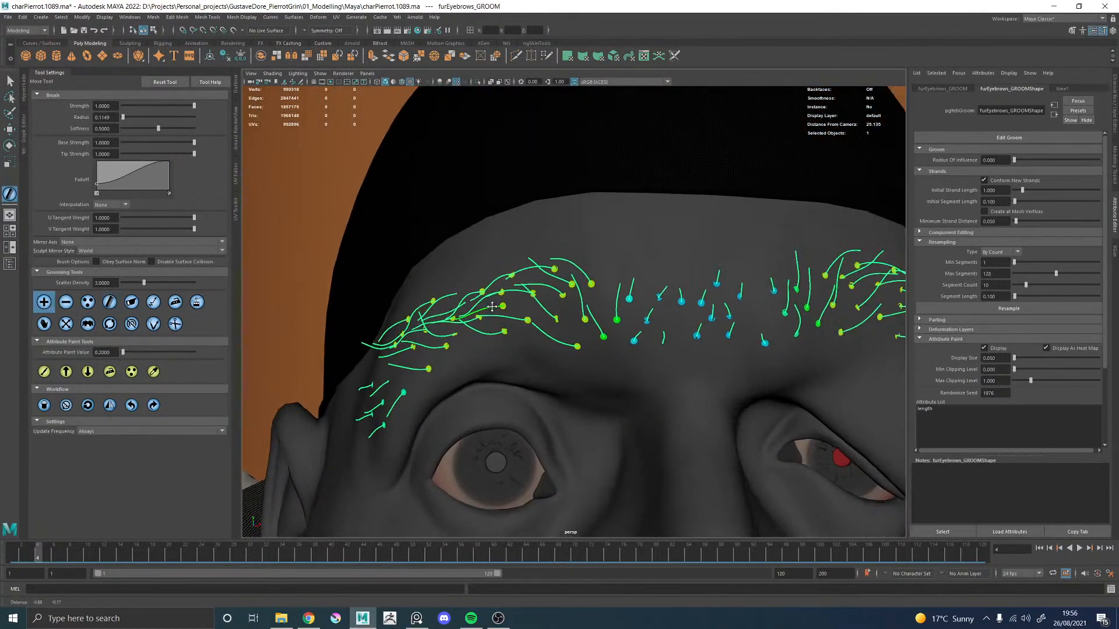
click(598, 298)
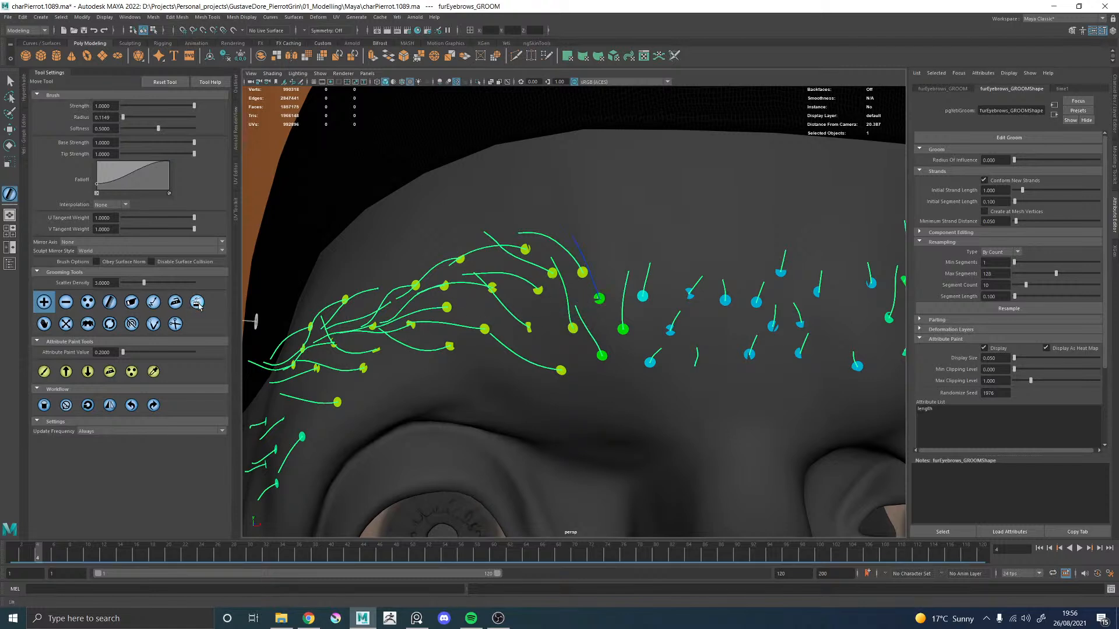
click(66, 324)
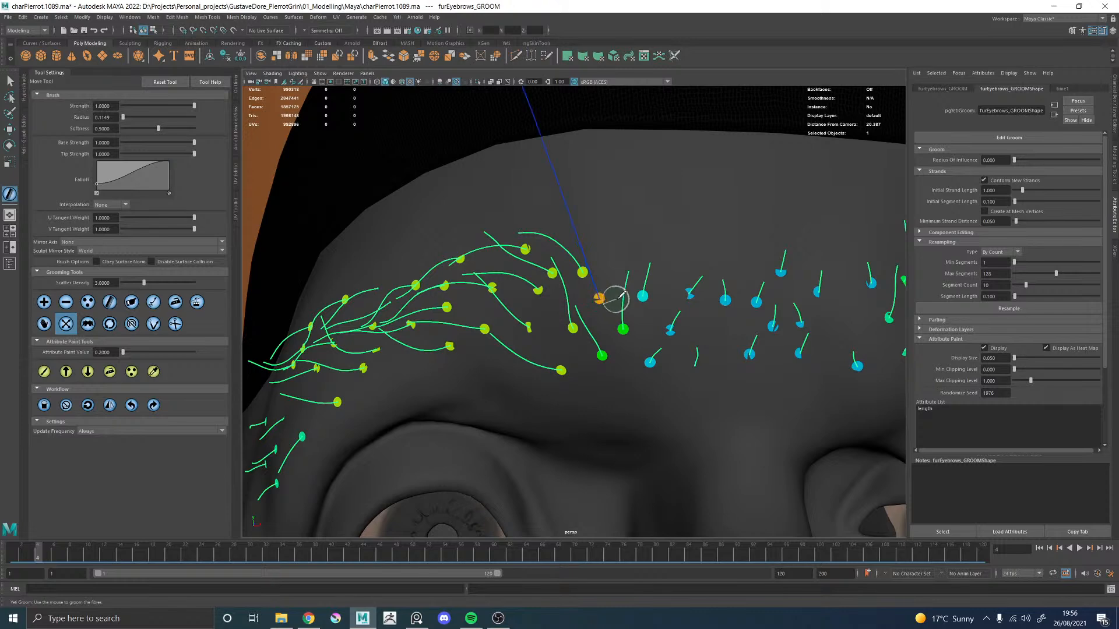
alt+right_drag(612, 298, 471, 249)
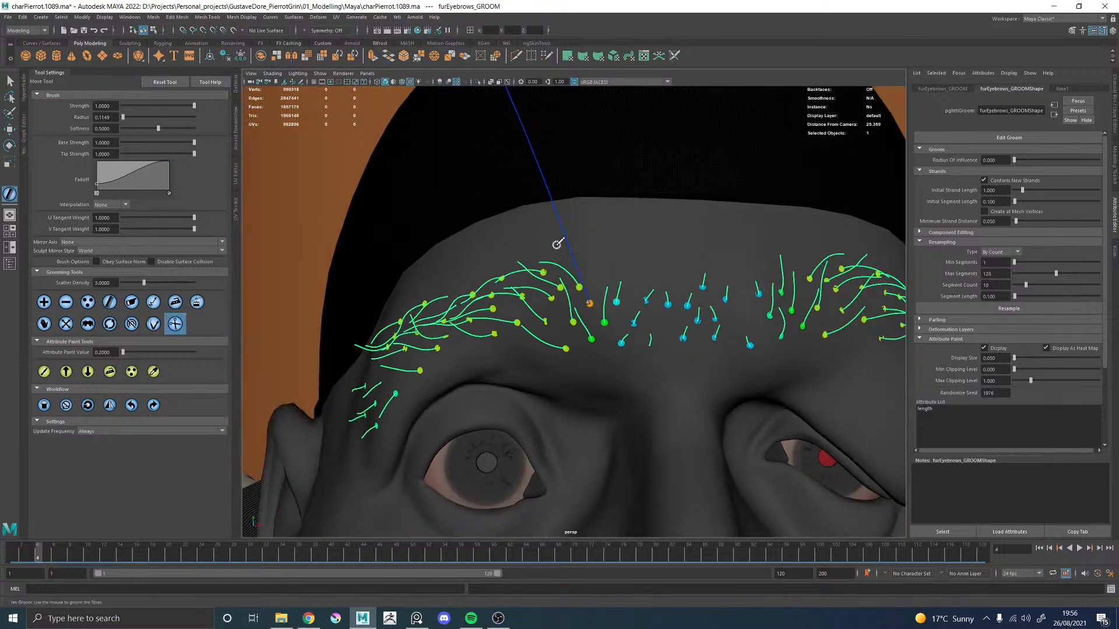
alt+right_drag(568, 244, 651, 290)
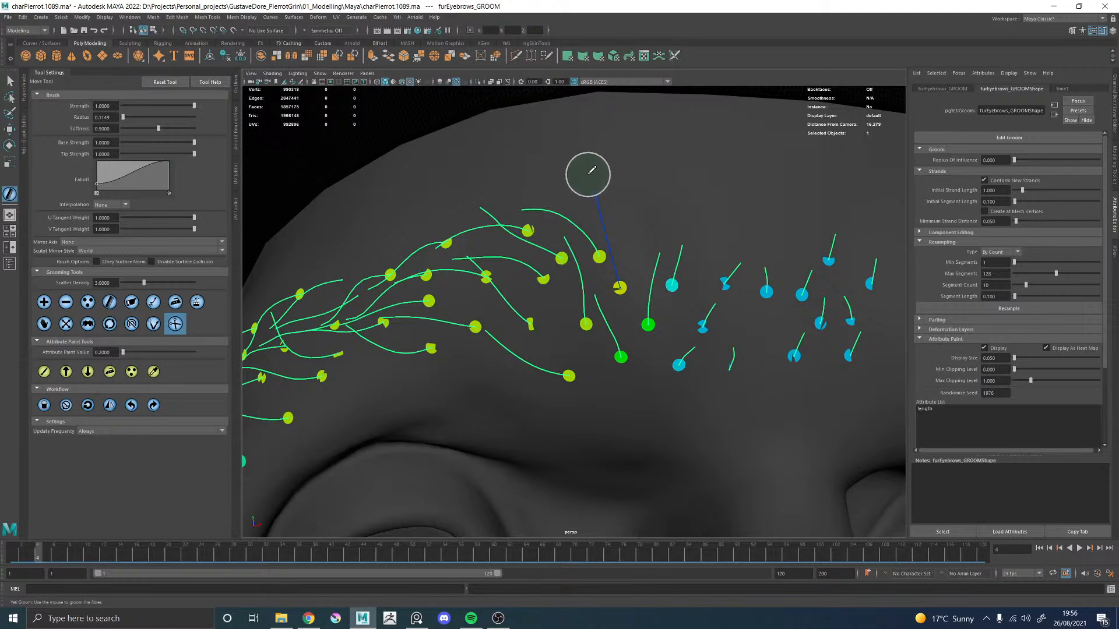
Step: Sculpt the new inner strand so it bends and blends in with the neighbouring strands of the brow
click(154, 324)
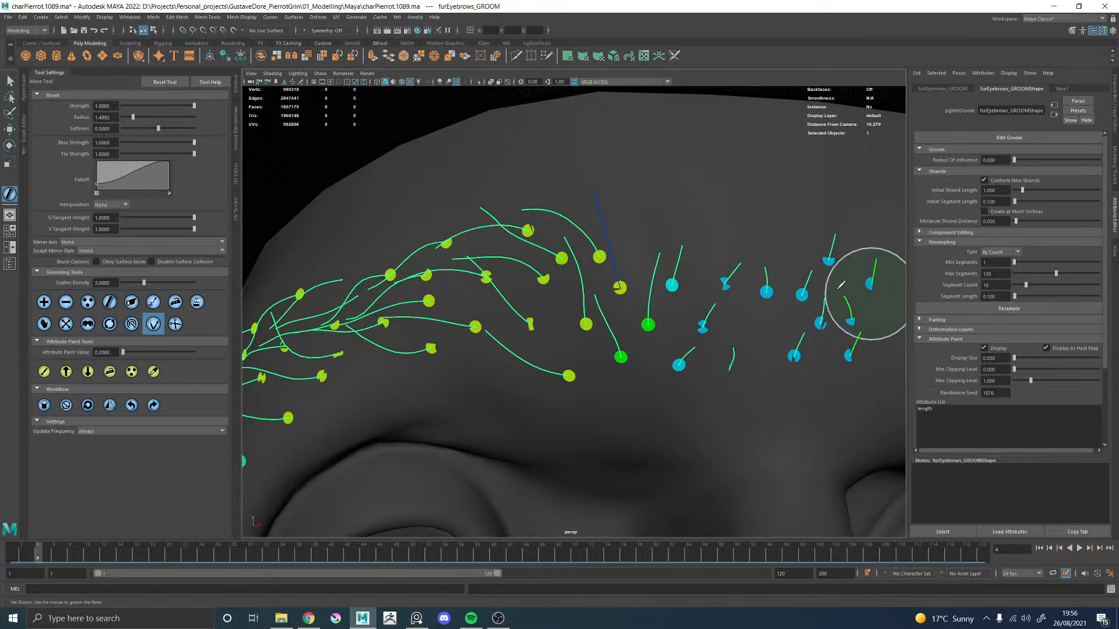
alt+drag(621, 205, 615, 249)
alt+middle_drag(614, 248, 588, 267)
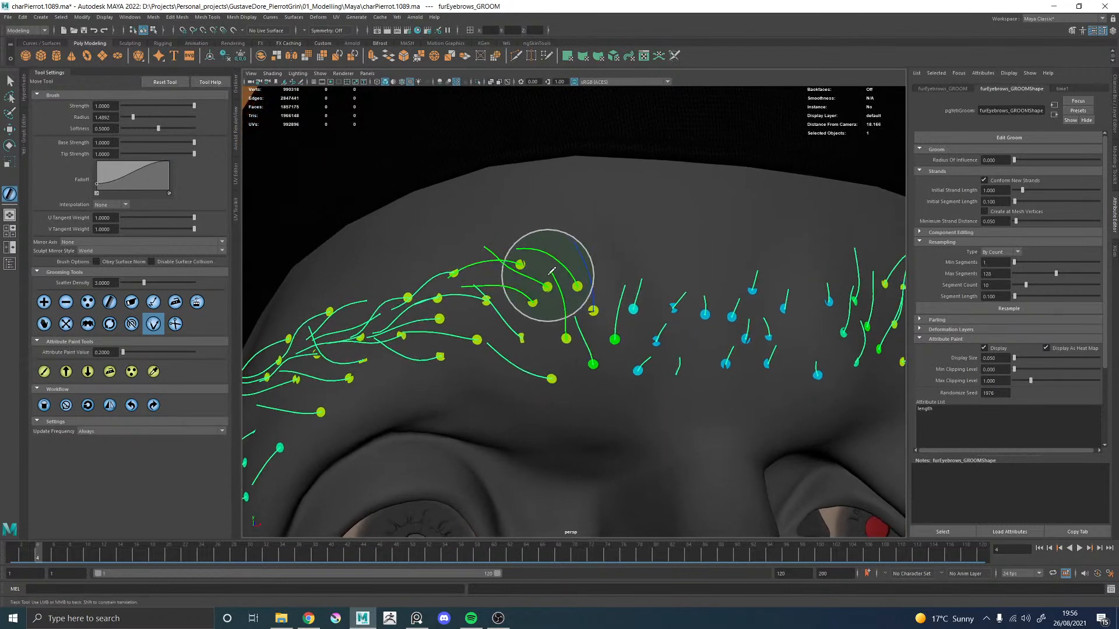
click(175, 324)
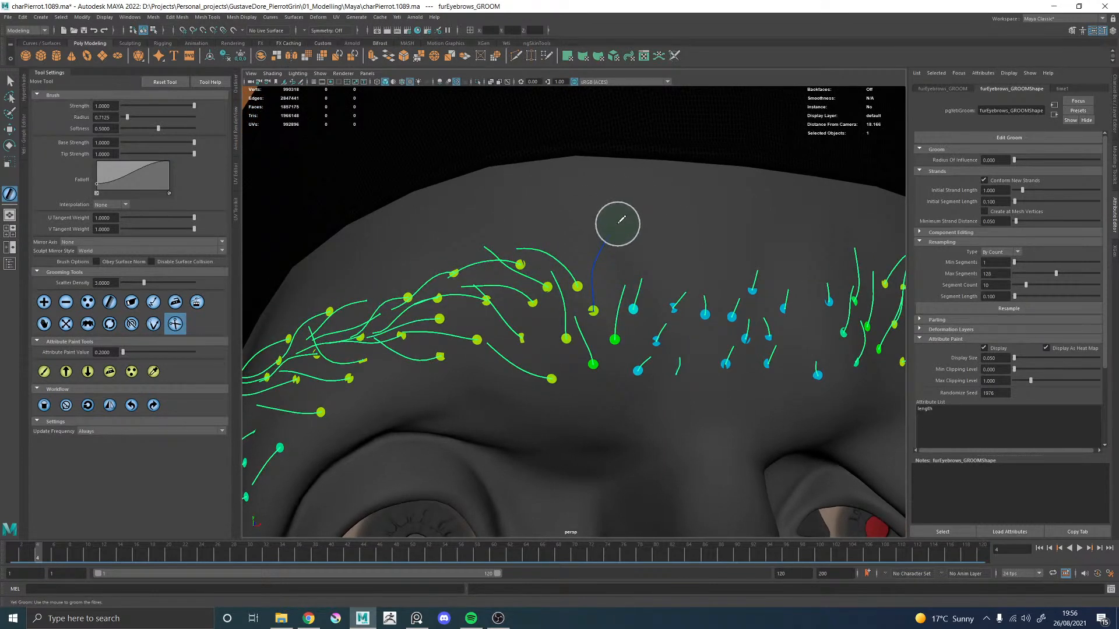
click(153, 324)
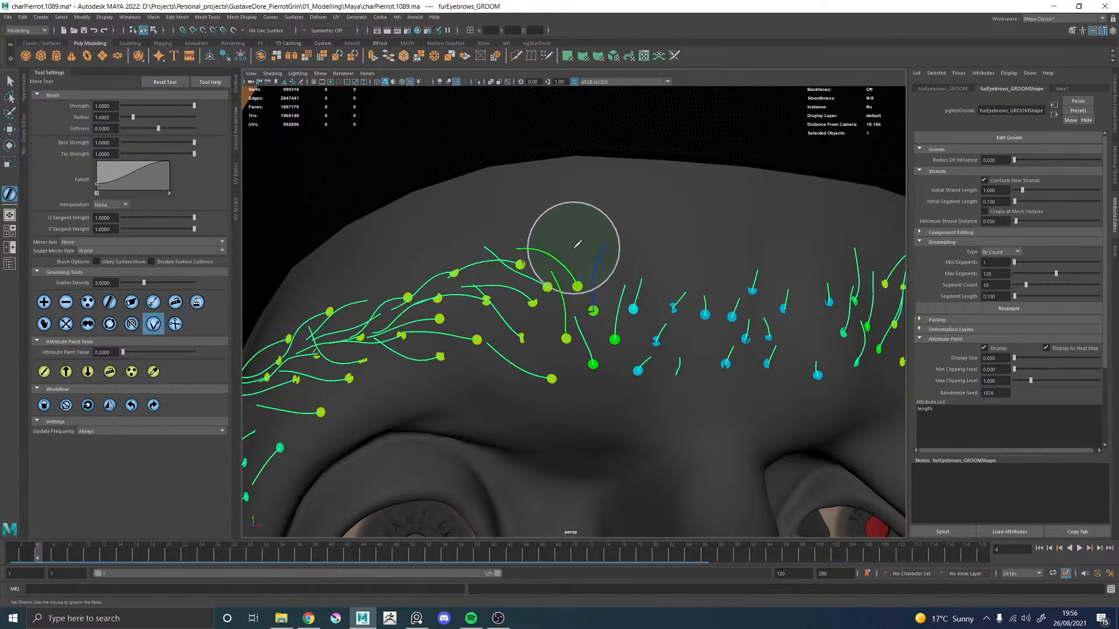
alt+drag(651, 284, 584, 267)
alt+right_drag(585, 267, 625, 268)
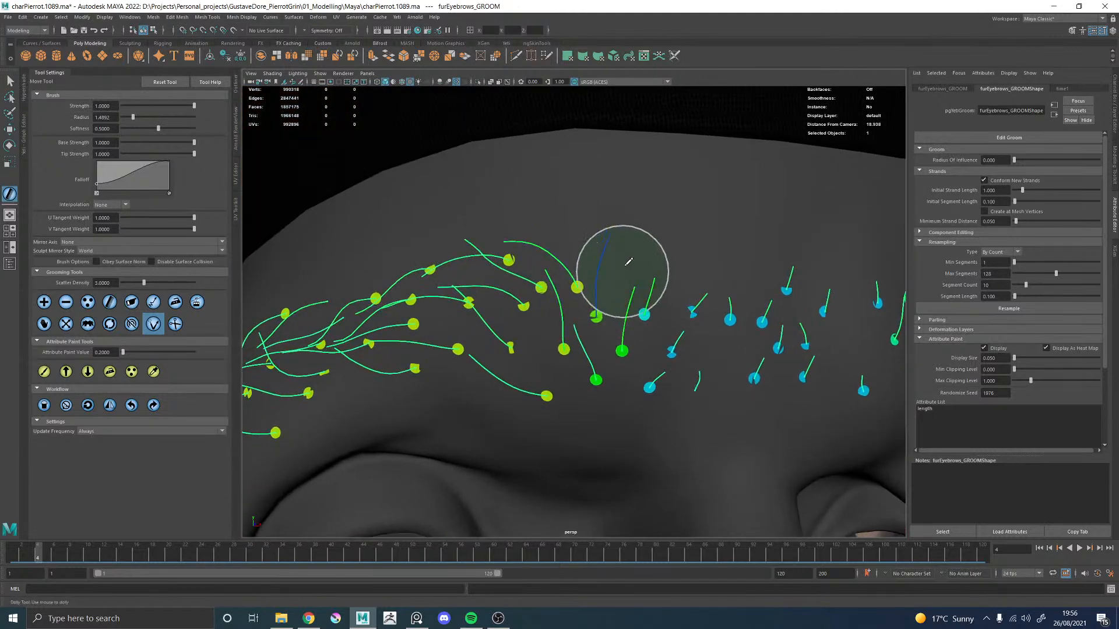
Step: Add a guide strand in the gap at the outer tail of the brow above the open eye and comb it outward
alt+right_drag(668, 321, 551, 273)
alt+drag(551, 274, 567, 270)
alt+middle_drag(567, 270, 560, 298)
alt+right_drag(561, 298, 654, 351)
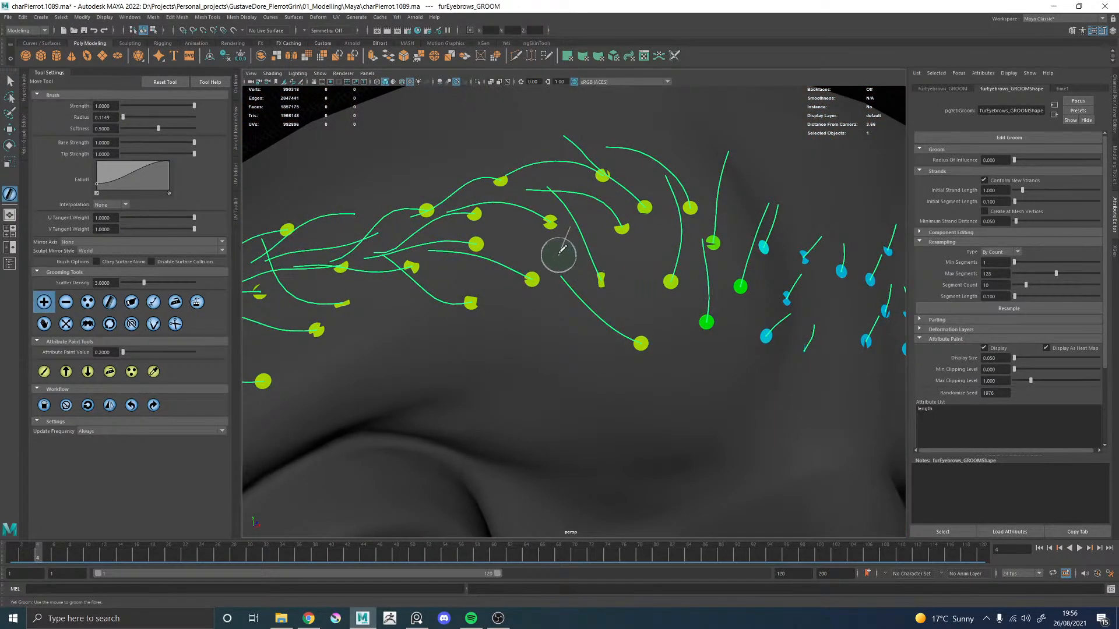
mouse_move(526, 250)
alt+mouse_down()
mouse_move(507, 260)
mouse_move(520, 247)
mouse_move(499, 187)
mouse_move(478, 233)
mouse_move(485, 270)
alt+mouse_up()
alt+right_drag(513, 221, 391, 283)
alt+drag(583, 272, 540, 277)
alt+right_drag(540, 278, 752, 426)
alt+drag(501, 286, 586, 291)
alt+middle_drag(490, 294, 589, 305)
alt+right_drag(594, 306, 670, 326)
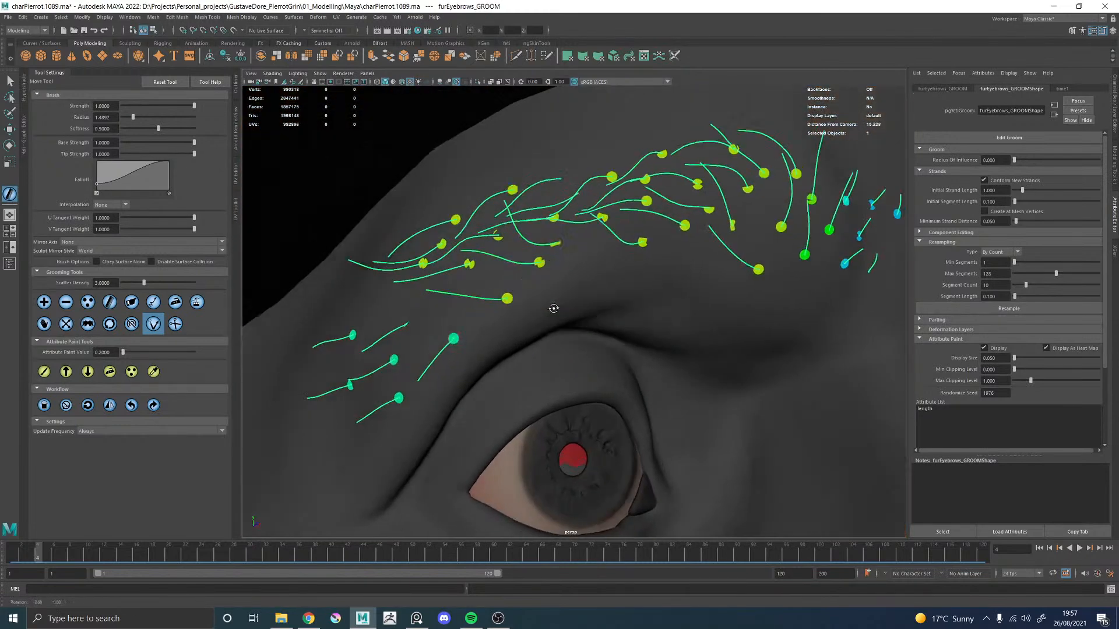
alt+drag(545, 311, 694, 321)
mouse_move(551, 300)
mouse_down()
mouse_move(544, 313)
mouse_move(494, 320)
mouse_move(529, 357)
mouse_up()
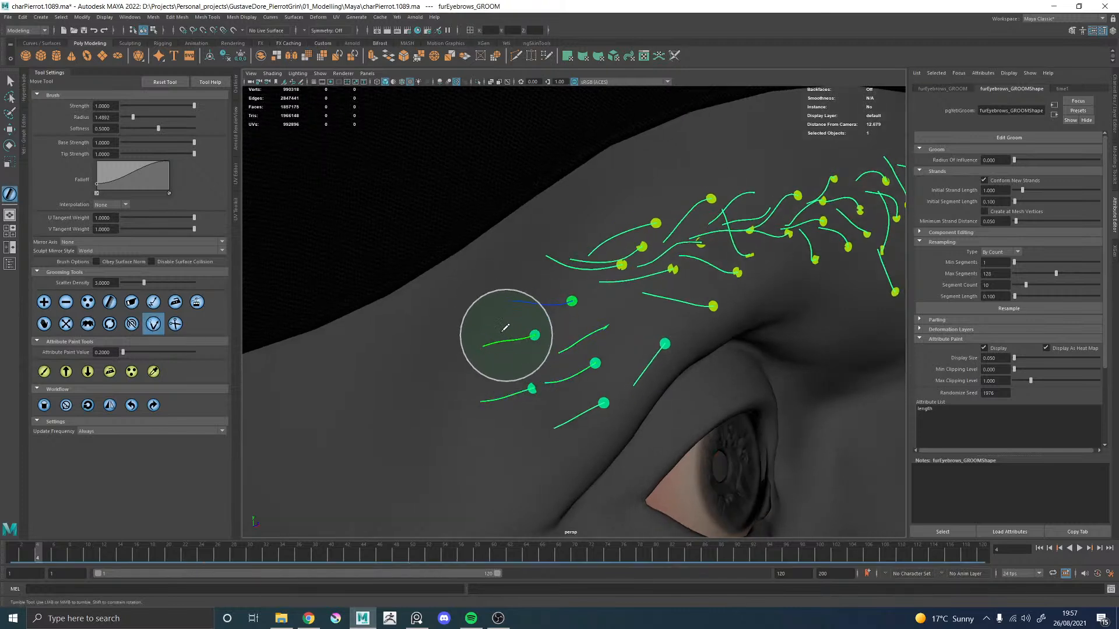
alt+middle_drag(481, 358, 489, 276)
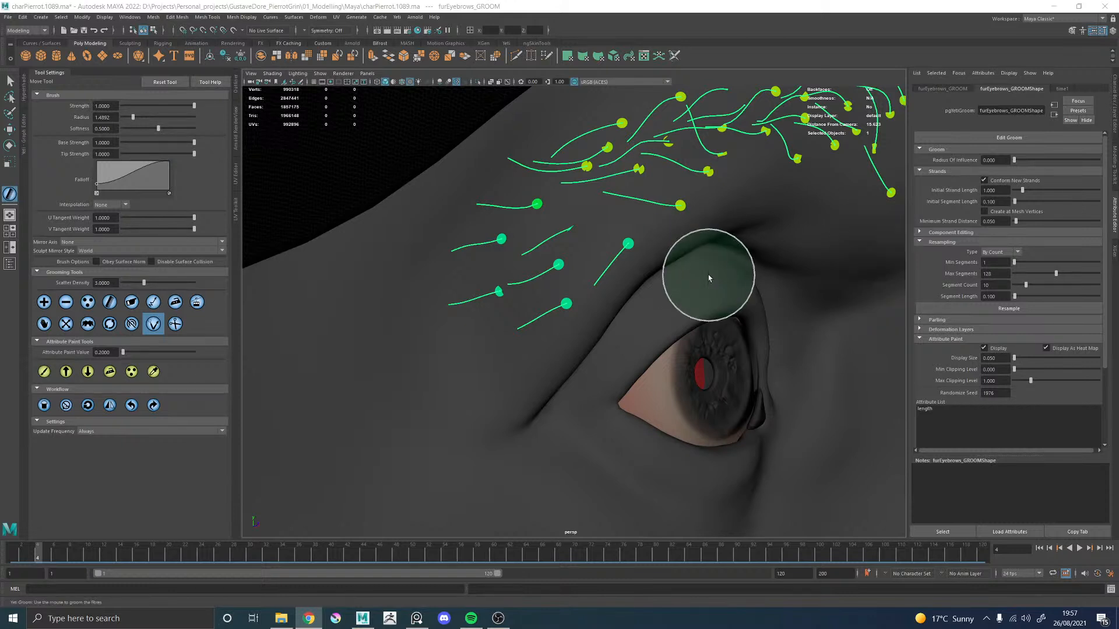
Step: Add two new guide strands beside the sparse outer tail of the opposite eyebrow
click(544, 299)
alt+right_drag(647, 262, 322, 230)
alt+drag(583, 262, 431, 274)
alt+right_drag(431, 274, 583, 288)
mouse_move(618, 291)
alt+mouse_down()
mouse_move(566, 284)
mouse_move(612, 325)
alt+mouse_up()
alt+right_drag(612, 325, 575, 260)
click(43, 302)
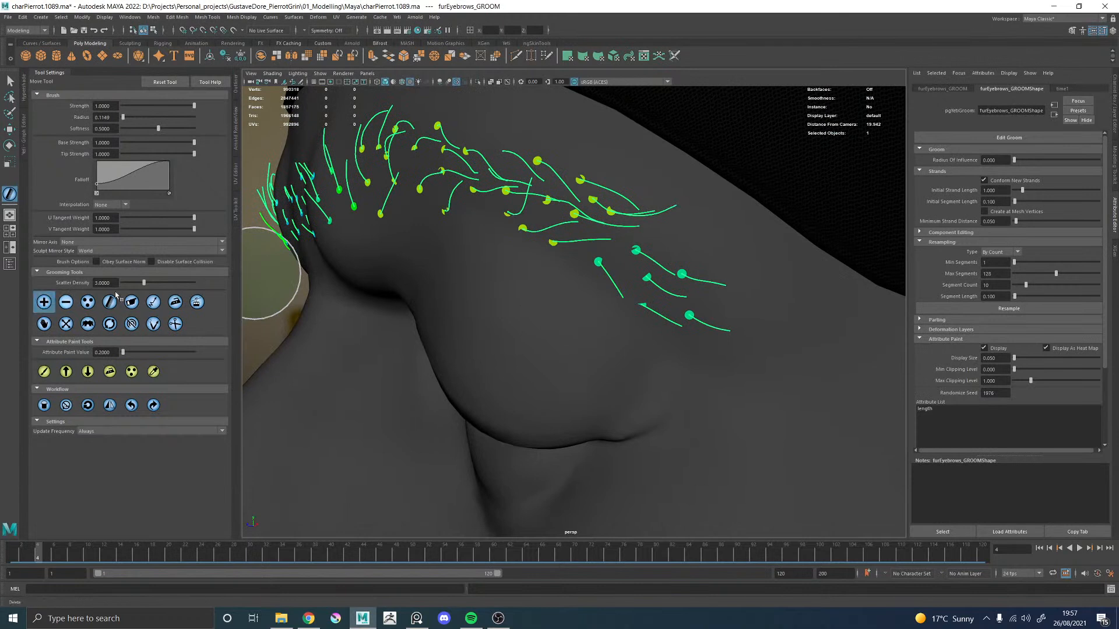
click(677, 235)
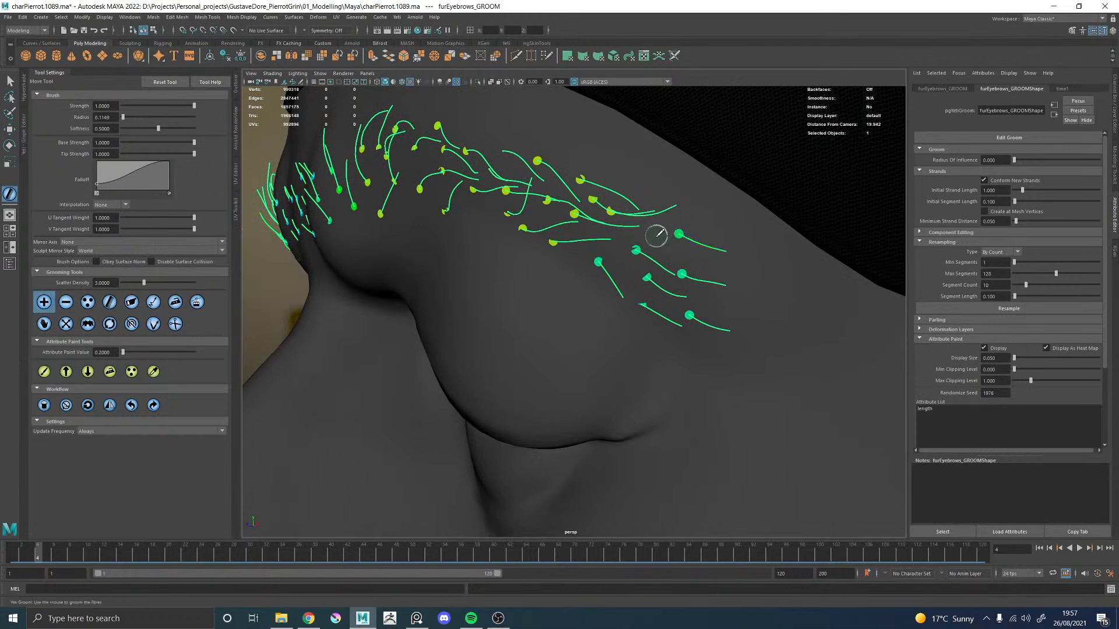
click(717, 267)
mouse_move(687, 233)
mouse_down()
mouse_move(706, 273)
mouse_move(692, 308)
mouse_move(645, 305)
mouse_move(618, 267)
mouse_up()
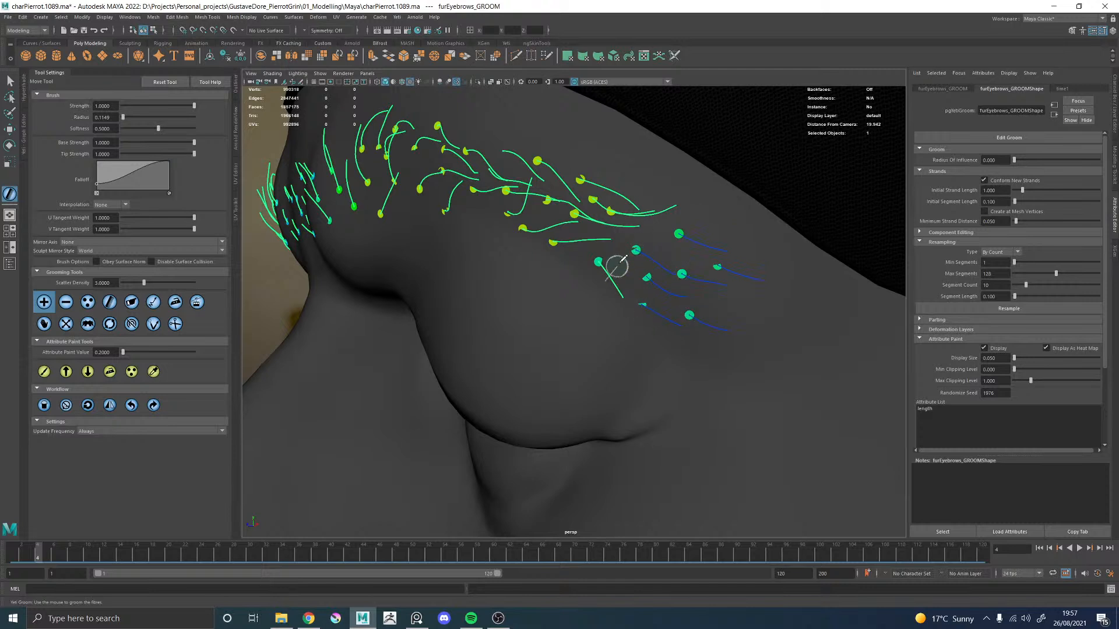
Step: Reshape the strands at the eyebrow's outer tail with the Move brush so they curve outward and down around the brow
click(153, 324)
mouse_move(740, 251)
mouse_down()
mouse_move(711, 263)
mouse_move(737, 282)
mouse_move(644, 261)
mouse_move(658, 279)
mouse_move(742, 280)
mouse_move(492, 295)
mouse_move(596, 270)
mouse_move(559, 302)
mouse_move(582, 237)
mouse_move(524, 242)
mouse_move(644, 212)
mouse_up()
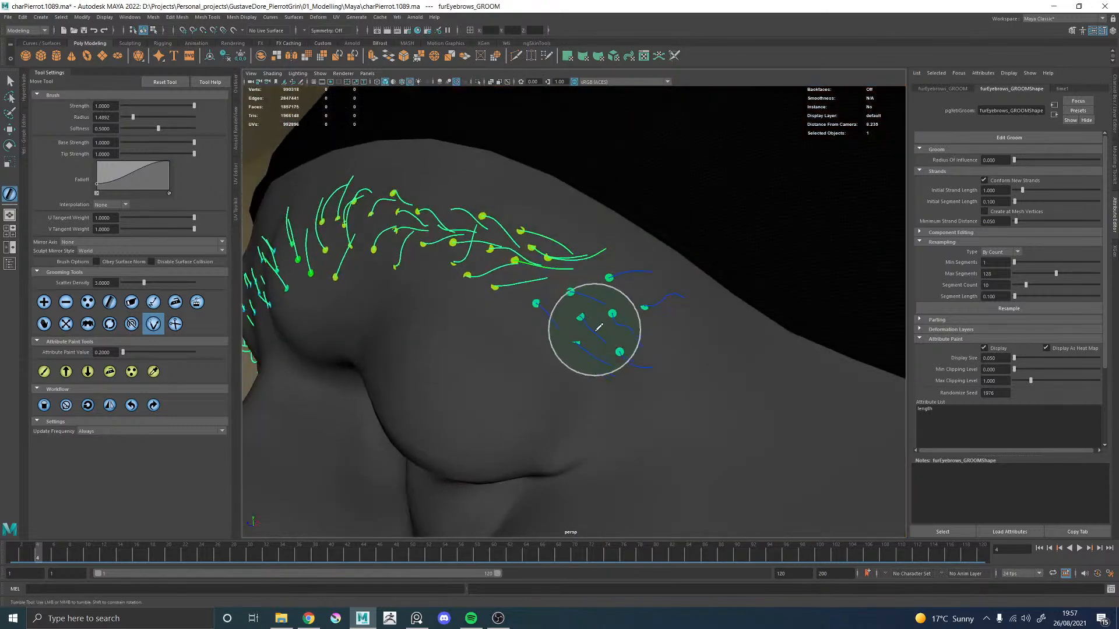
mouse_move(629, 349)
alt+mouse_down()
mouse_move(572, 370)
mouse_move(668, 377)
mouse_move(656, 376)
alt+mouse_up()
drag(591, 330, 594, 365)
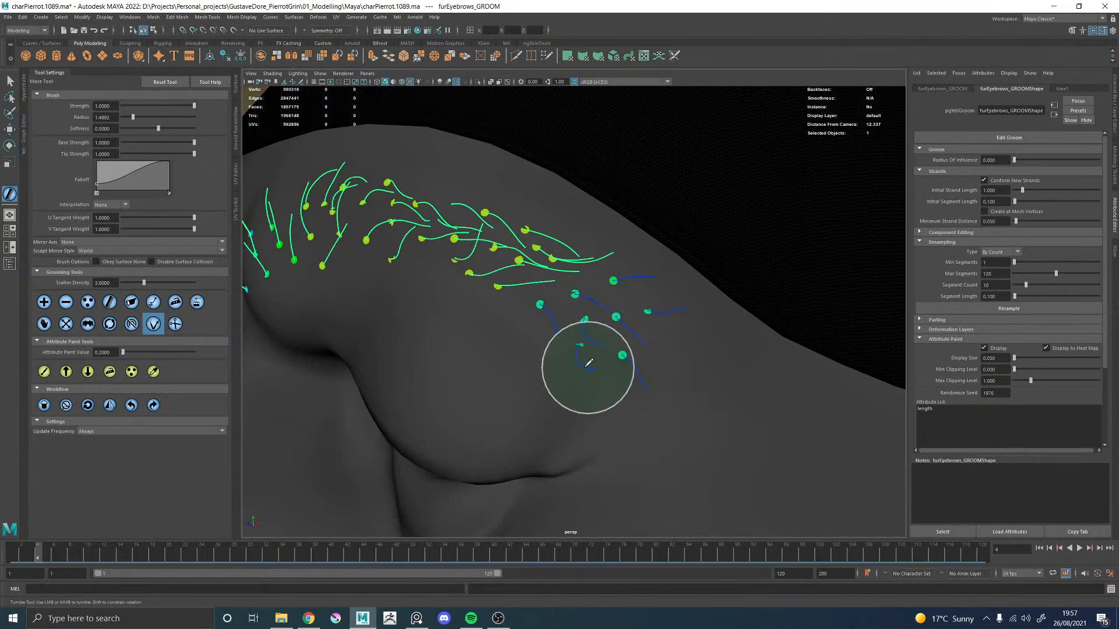
mouse_move(542, 322)
alt+mouse_down()
mouse_move(606, 326)
mouse_move(580, 324)
mouse_move(671, 250)
alt+mouse_up()
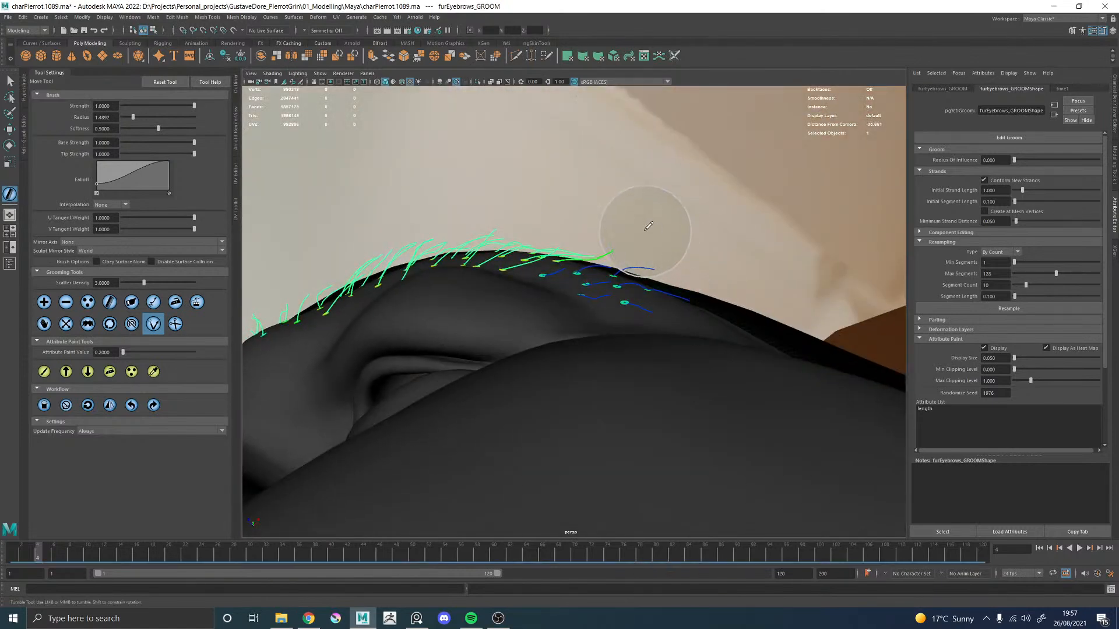
alt+drag(670, 257, 704, 294)
alt+right_drag(704, 362, 502, 296)
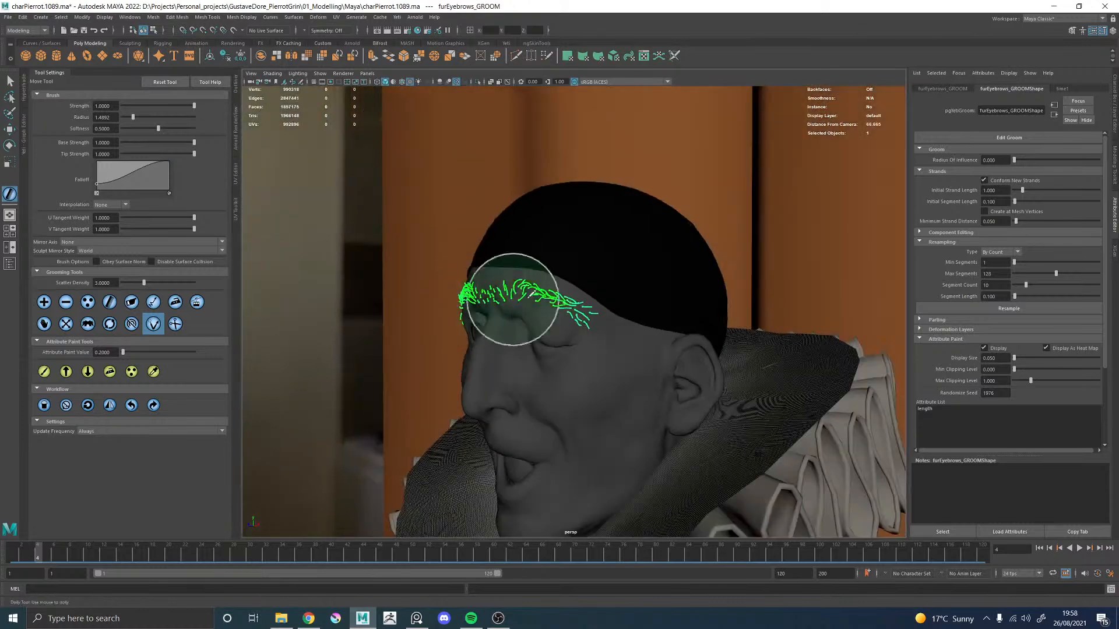
alt+drag(503, 296, 559, 286)
alt+middle_drag(560, 286, 451, 306)
alt+right_drag(451, 307, 620, 330)
alt+drag(620, 330, 530, 305)
alt+right_drag(529, 305, 615, 385)
alt+middle_drag(423, 292, 526, 261)
alt+right_drag(517, 261, 560, 301)
mouse_move(509, 305)
mouse_down()
mouse_move(546, 338)
mouse_move(542, 359)
mouse_up()
Step: Examine the shape and symmetry of both groomed eyebrows from the front of the face
alt+middle_drag(562, 310, 600, 275)
mouse_move(600, 275)
alt+mouse_down()
mouse_move(642, 288)
mouse_move(587, 295)
alt+mouse_up()
alt+middle_drag(587, 295, 793, 199)
key(f)
mouse_move(615, 327)
alt+mouse_down()
mouse_move(634, 299)
mouse_move(606, 320)
alt+mouse_up()
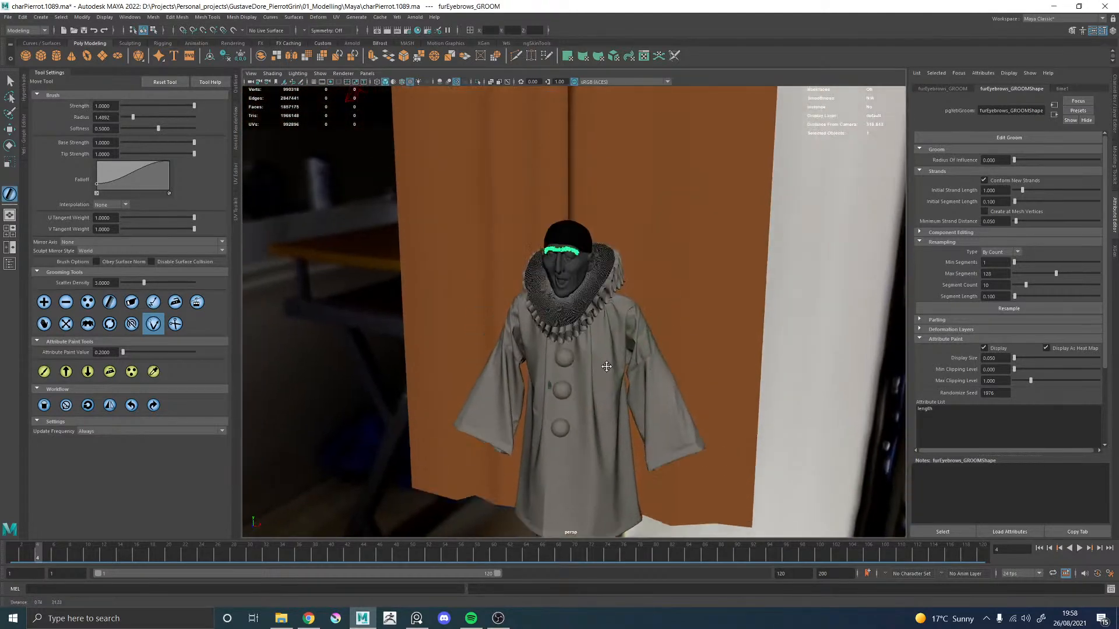
alt+right_drag(607, 320, 807, 467)
alt+drag(472, 402, 547, 329)
alt+right_drag(547, 330, 651, 394)
alt+middle_drag(651, 292, 522, 405)
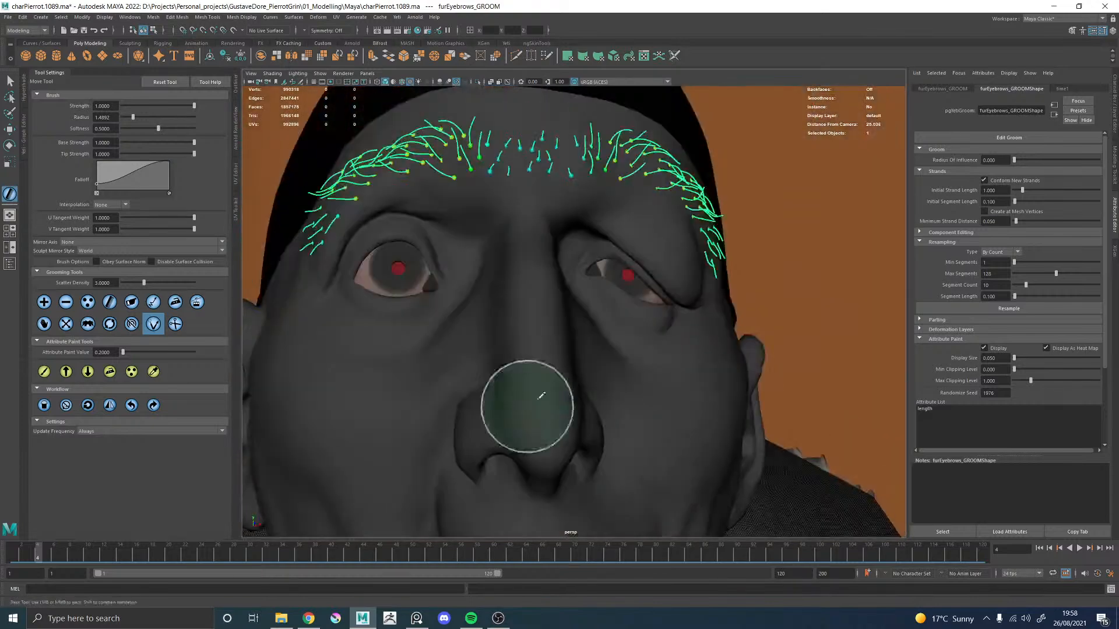
alt+right_drag(522, 404, 577, 310)
Step: Add furEyebrows_GROOMShape as an input groom of the furEyebrows fur node
key(w)
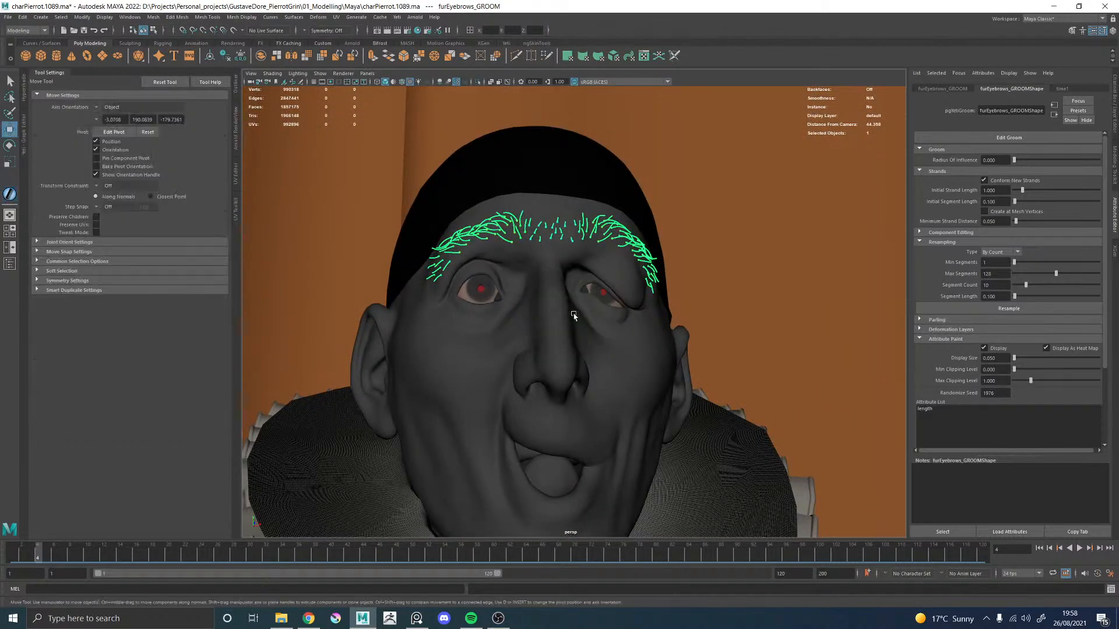
click(237, 202)
click(264, 74)
click(237, 89)
click(292, 179)
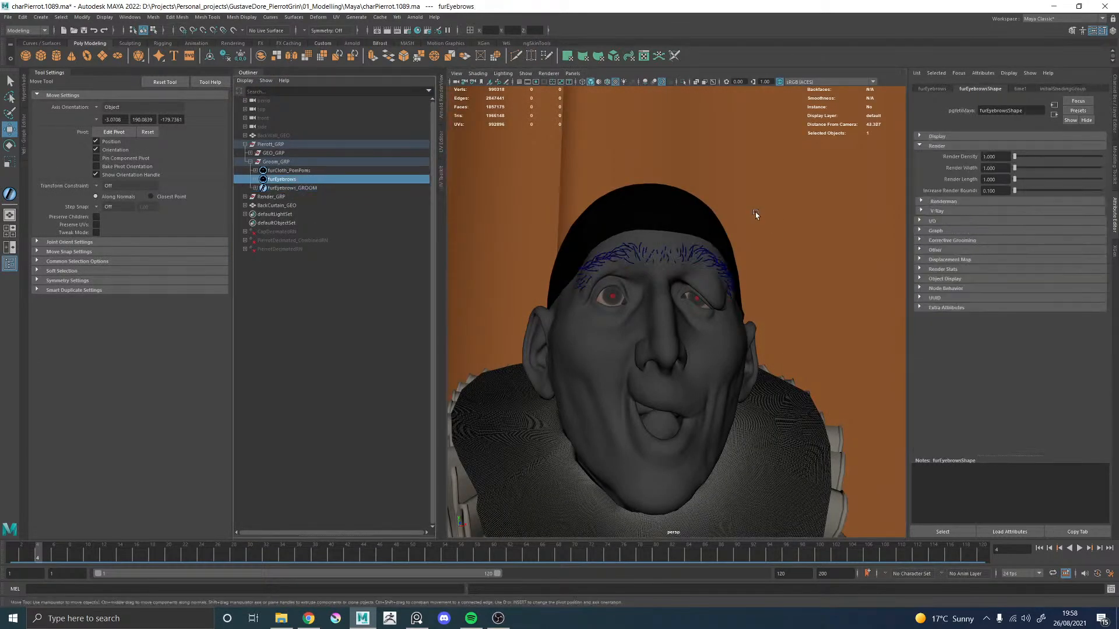
click(926, 232)
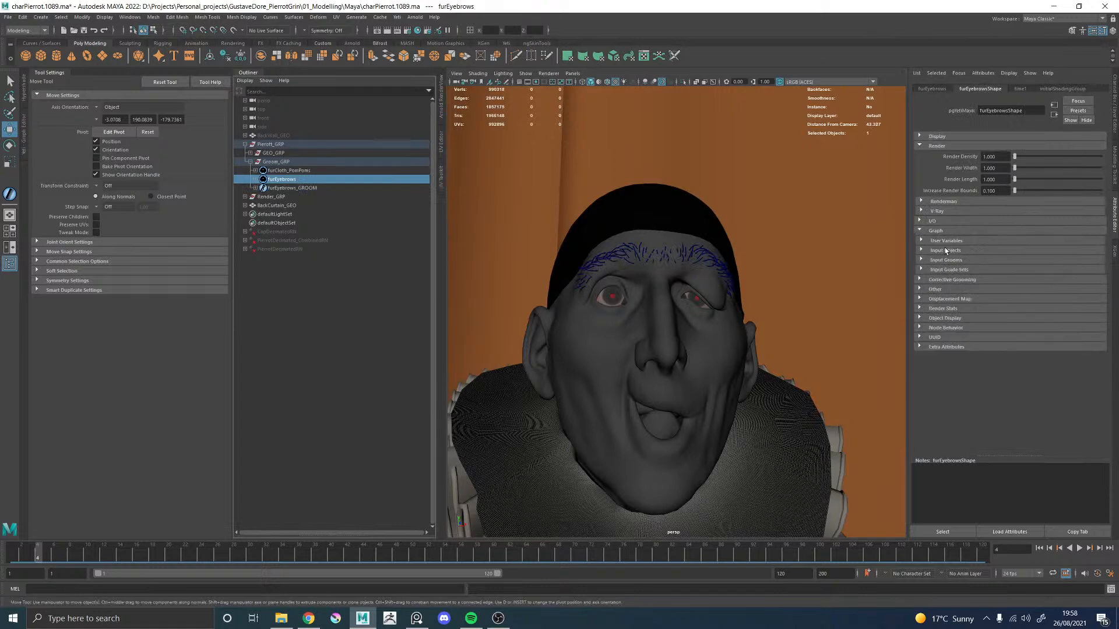
click(940, 260)
click(936, 270)
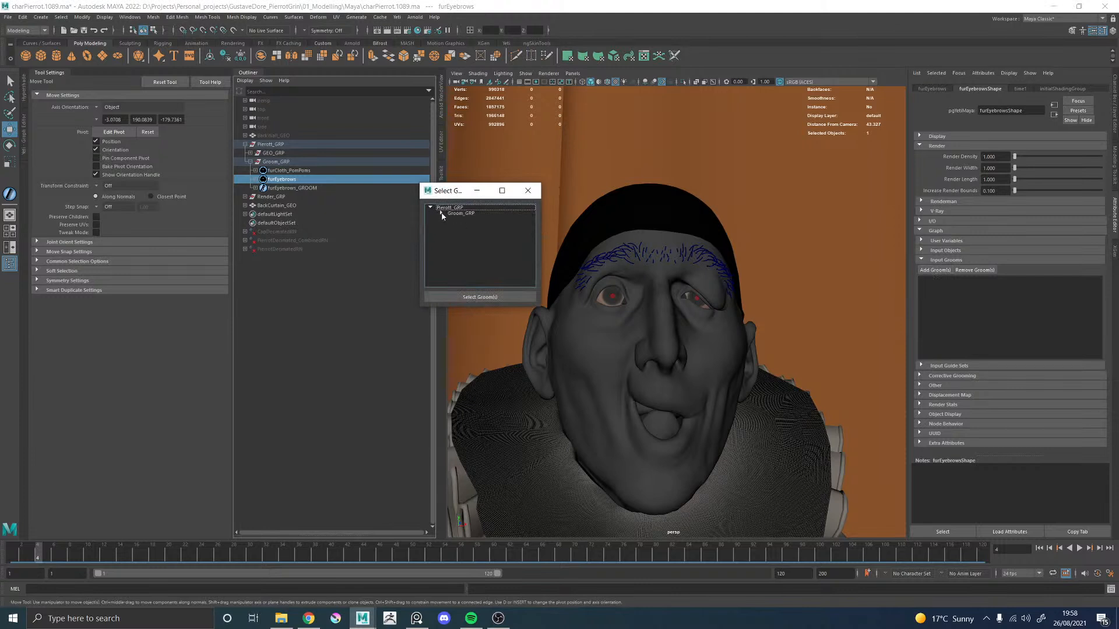
click(451, 219)
click(481, 226)
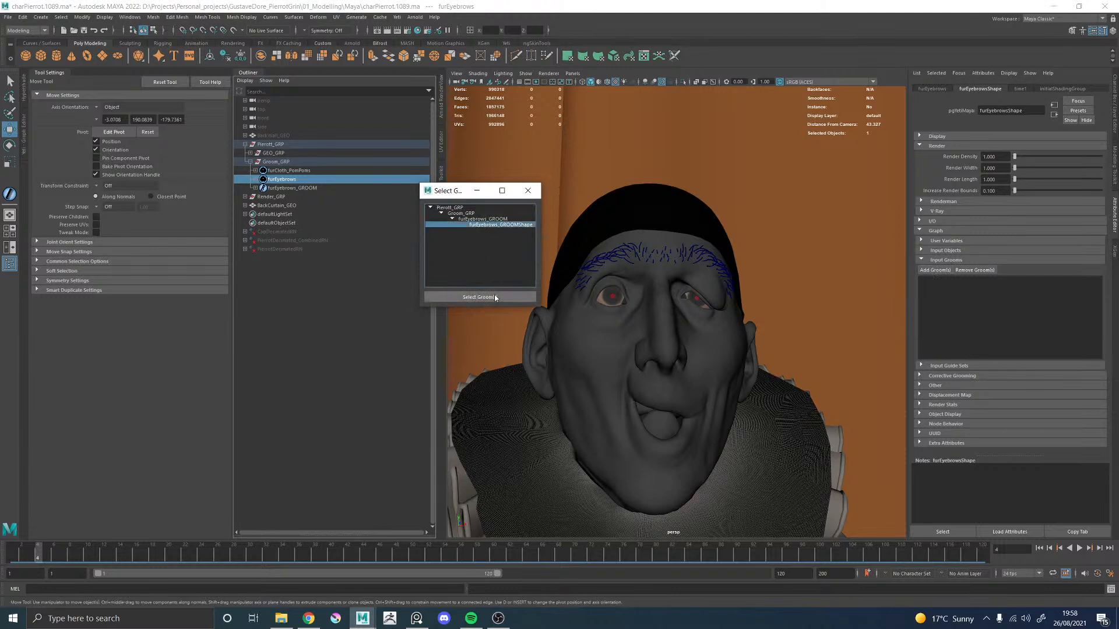
click(479, 297)
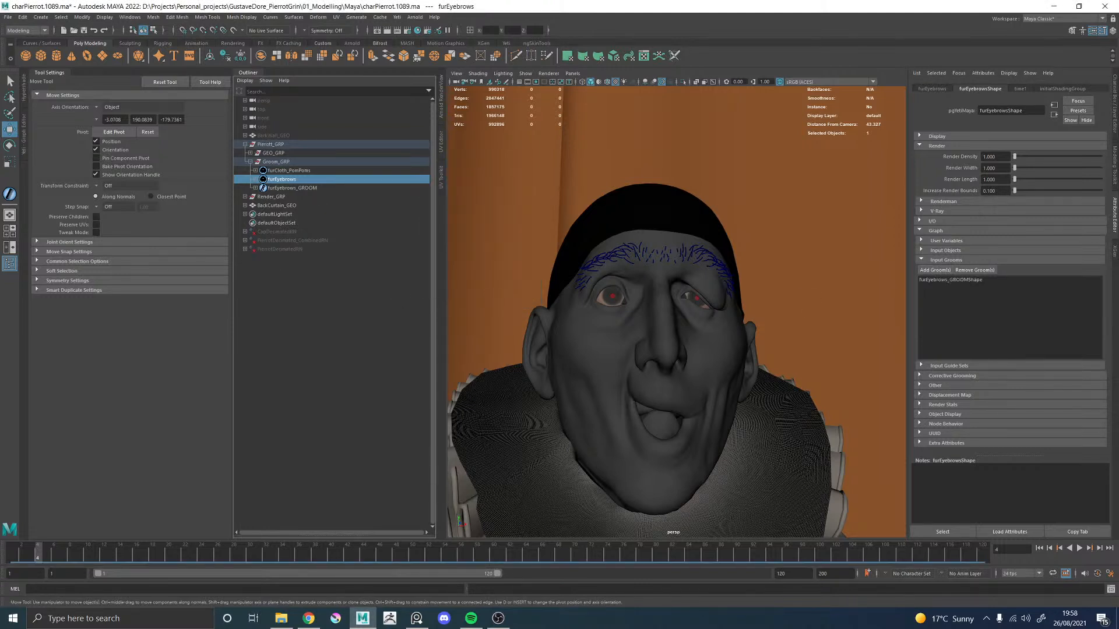
Step: Open the Yeti Graph Editor for furEyebrows, remove the tool settings beside it and enlarge the viewport around the eyebrows
key(alt+Tab)
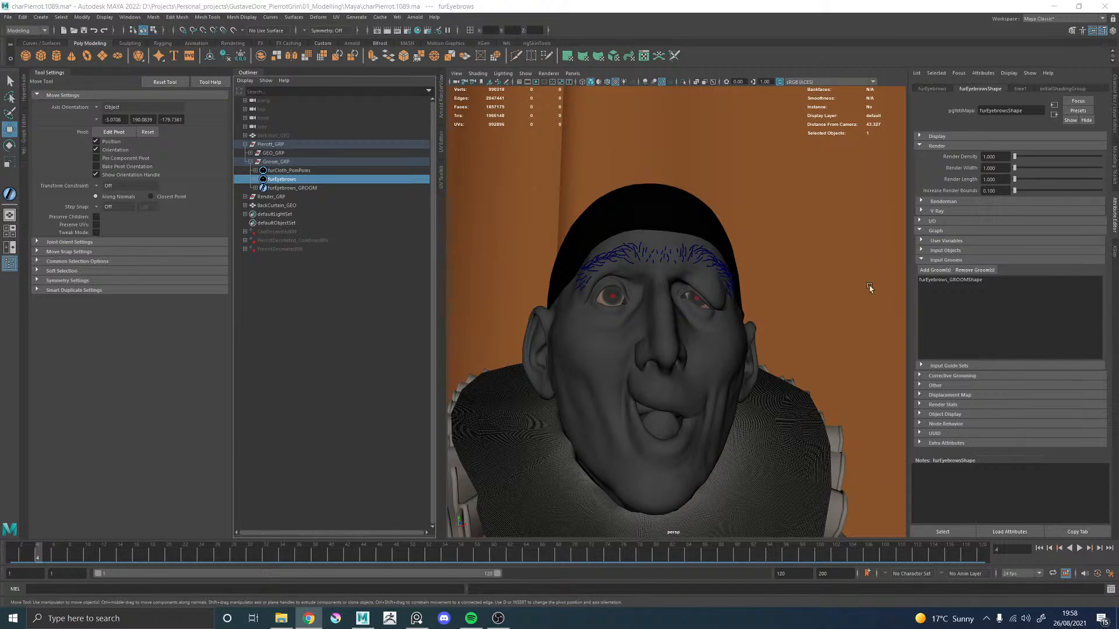
alt+drag(763, 229, 654, 250)
alt+right_drag(654, 251, 620, 277)
alt+drag(619, 278, 587, 256)
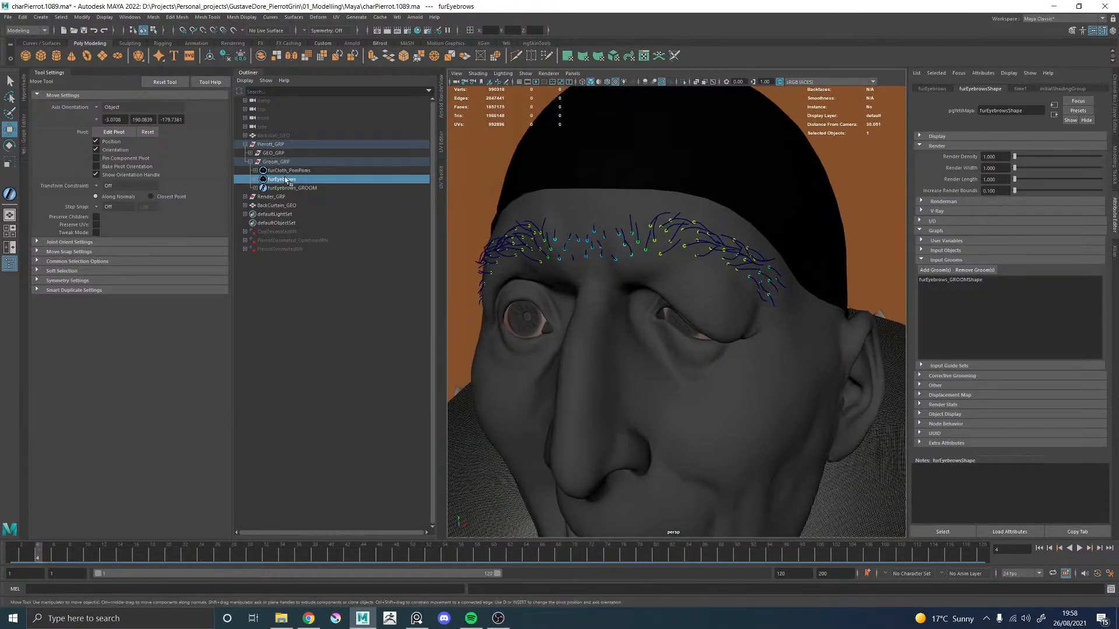
click(249, 72)
click(23, 136)
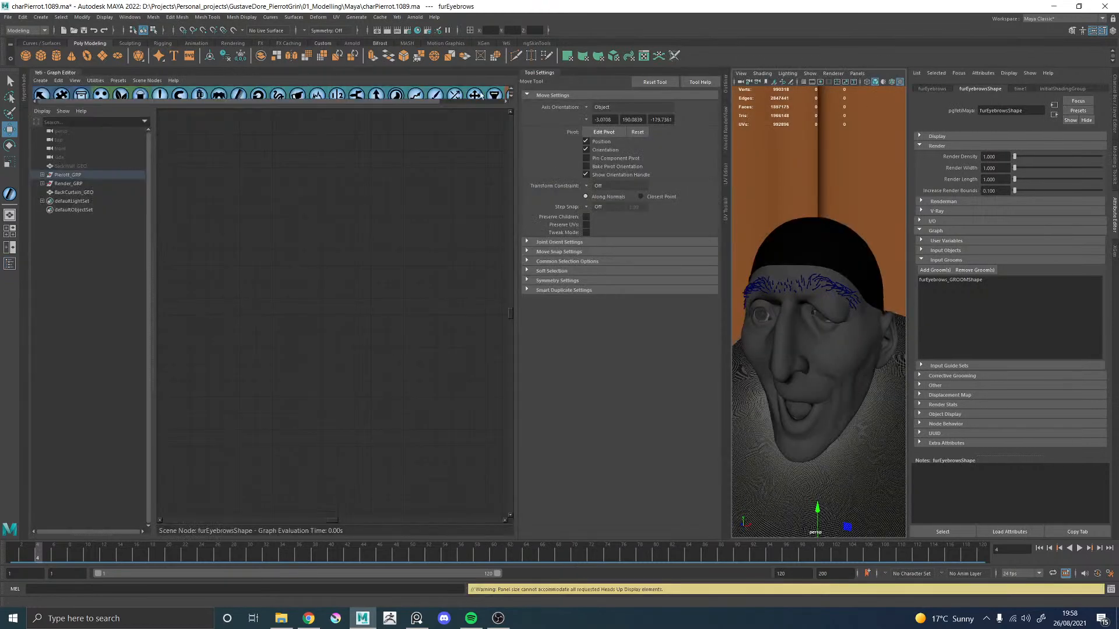
click(537, 72)
drag(674, 292, 328, 291)
alt+drag(749, 299, 474, 328)
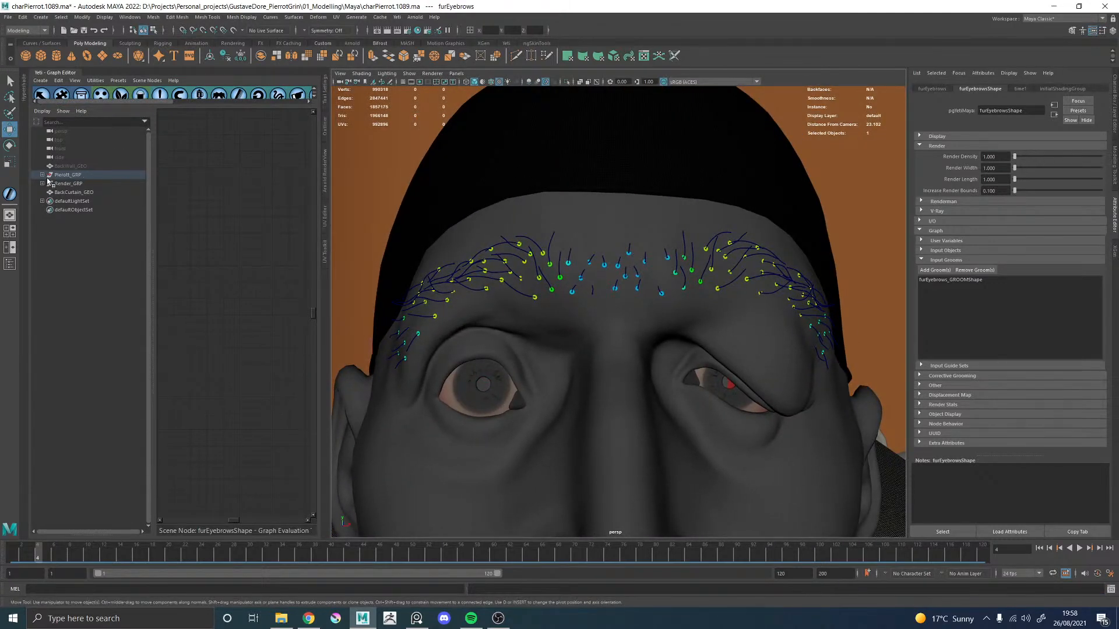
Step: Build a connected chain of Import, Scatter and Grow nodes in the furEyebrows graph and widen the graph area
click(41, 95)
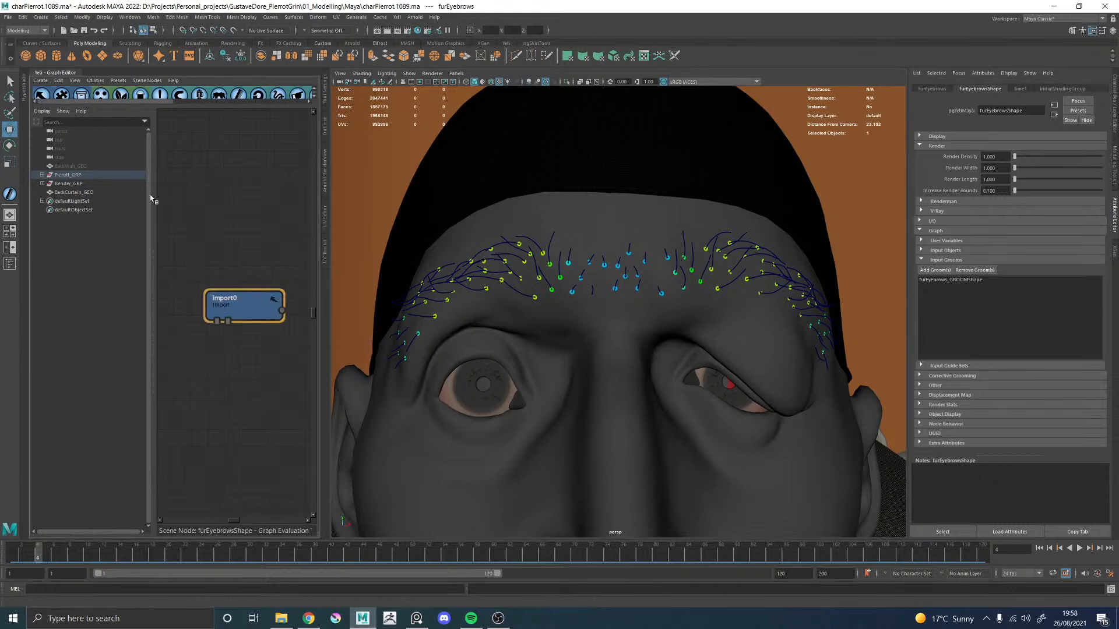
click(120, 95)
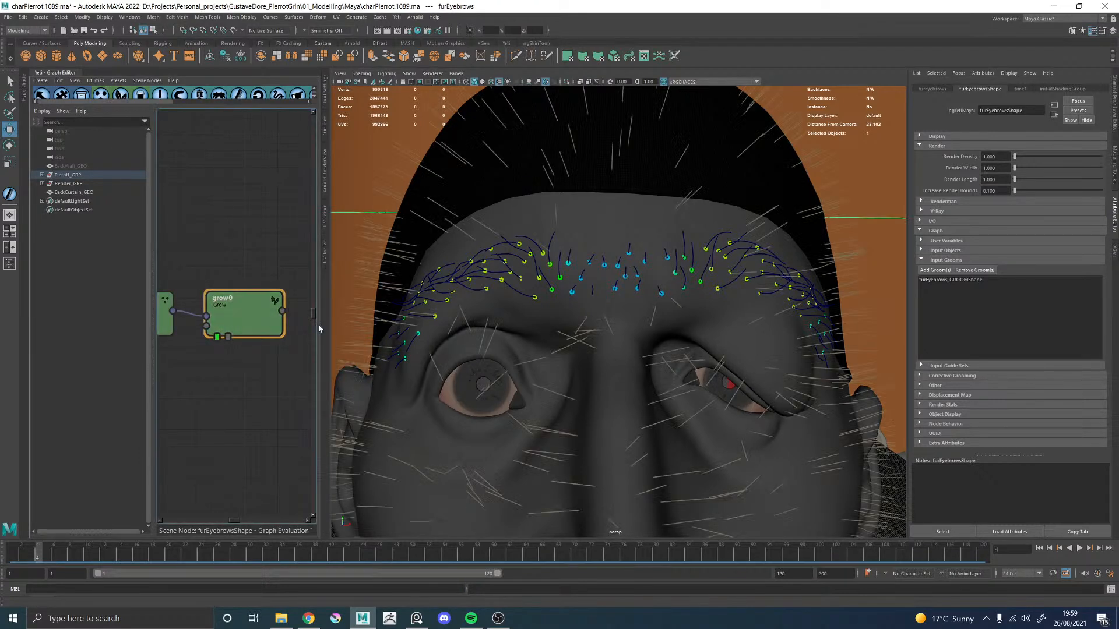
drag(321, 325, 434, 325)
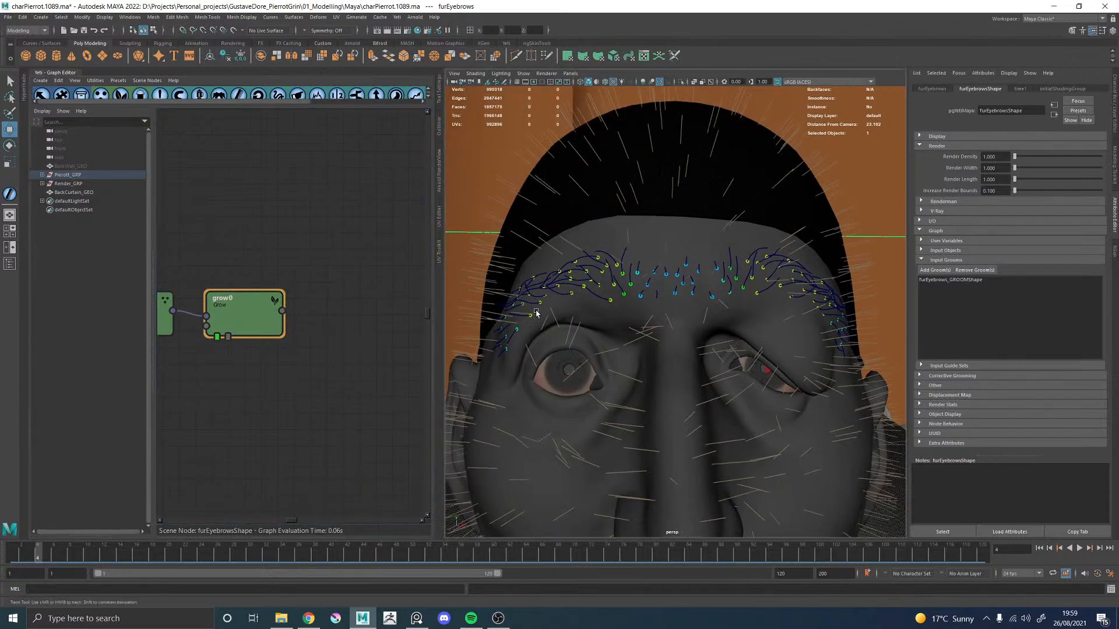
alt+middle_drag(247, 266, 316, 232)
scroll(230, 253, down, 2)
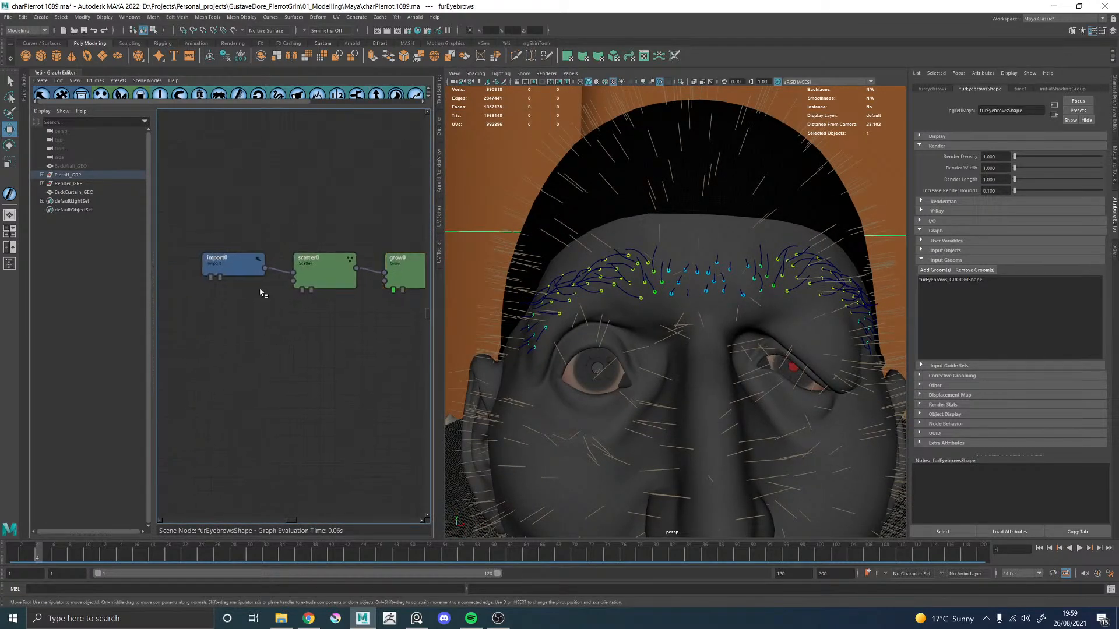
Step: Add a second Import node below the node chain and set its type to Groom
click(41, 94)
click(286, 316)
drag(285, 317, 233, 349)
double_click(242, 341)
click(238, 190)
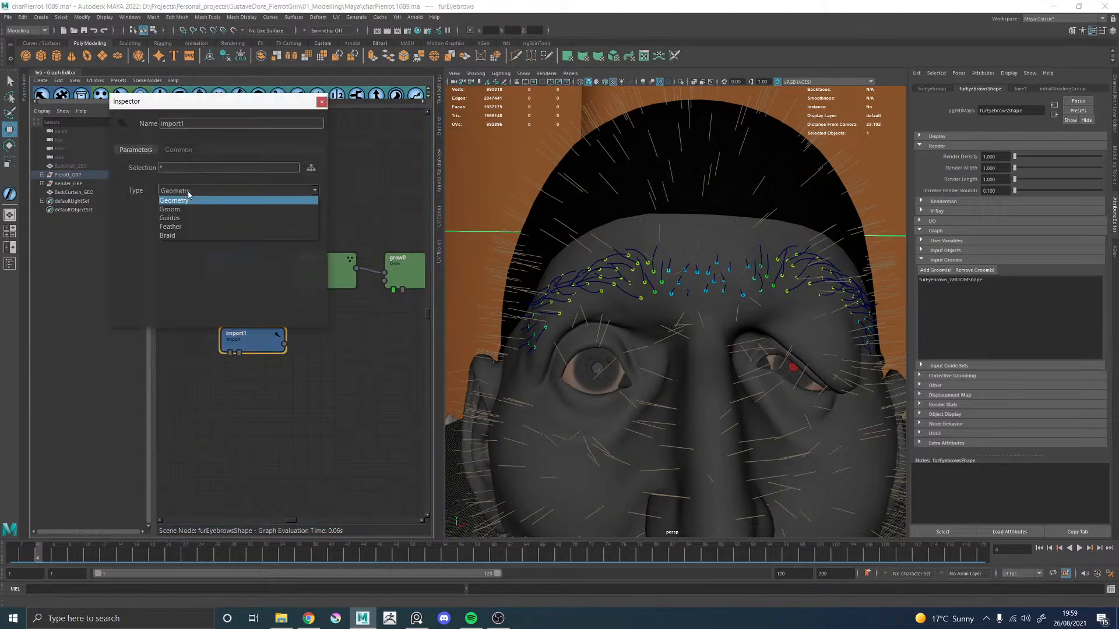
click(186, 209)
Step: Assign furEyebrows_GROOMShape to the second Import node and connect its output to the Grow node
click(311, 168)
click(186, 173)
click(190, 268)
click(321, 102)
drag(283, 344, 249, 352)
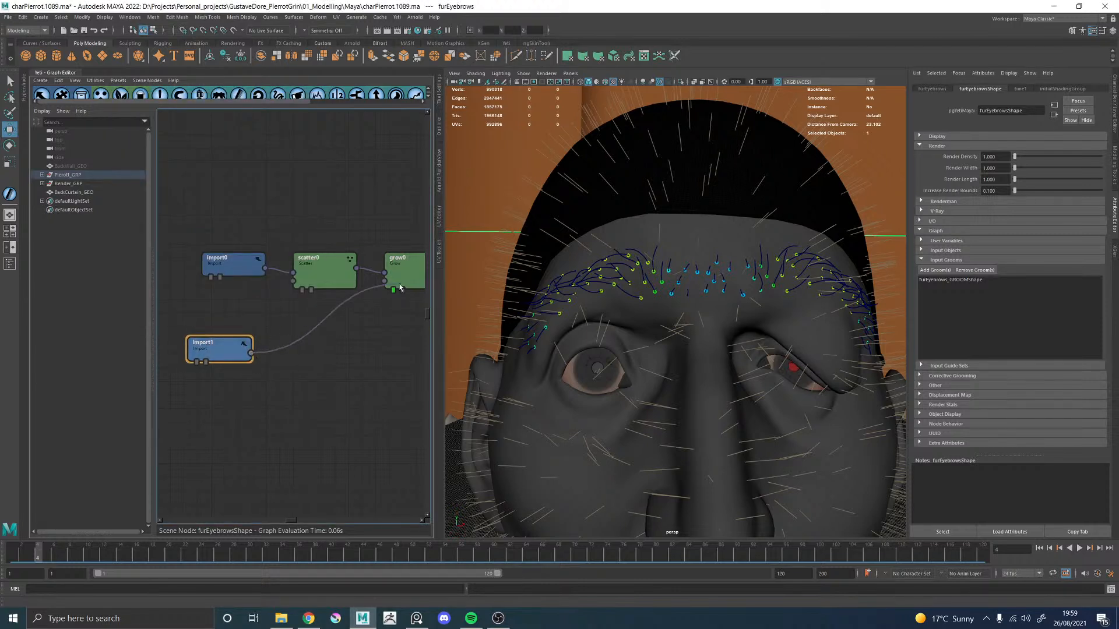
Step: Assign Body_GEOShape as the selection of the first Import node, import0
double_click(236, 256)
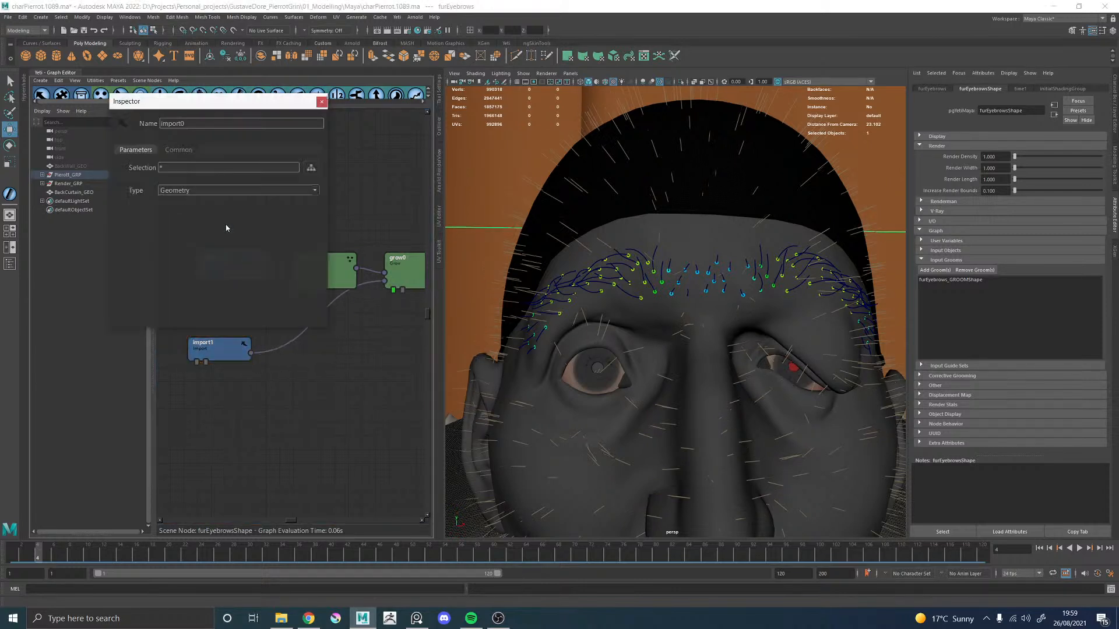
click(311, 168)
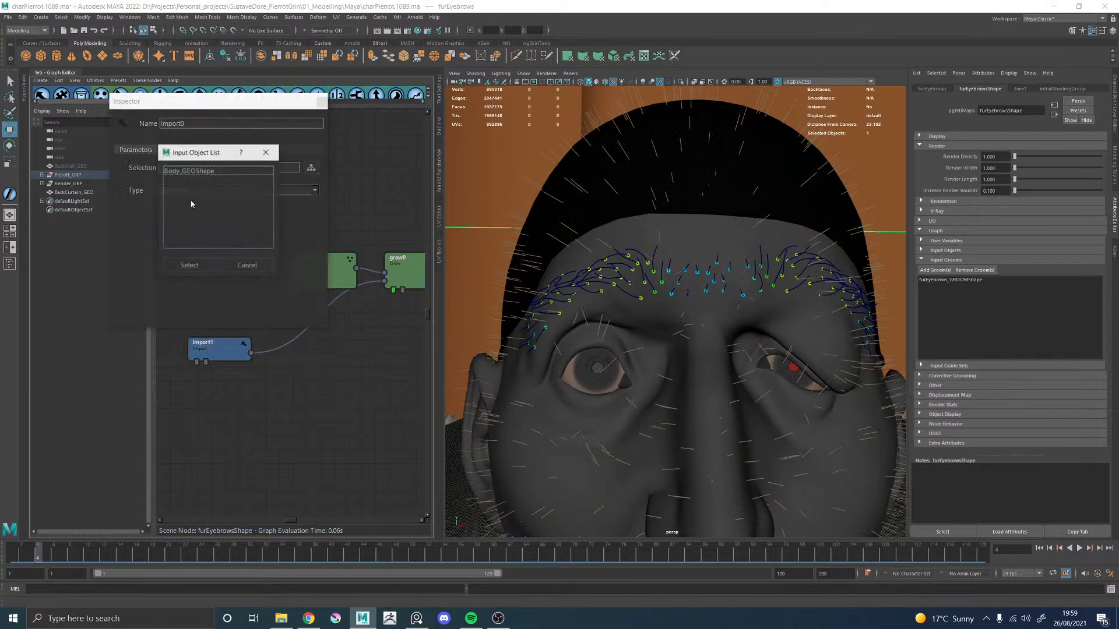
click(192, 172)
click(190, 265)
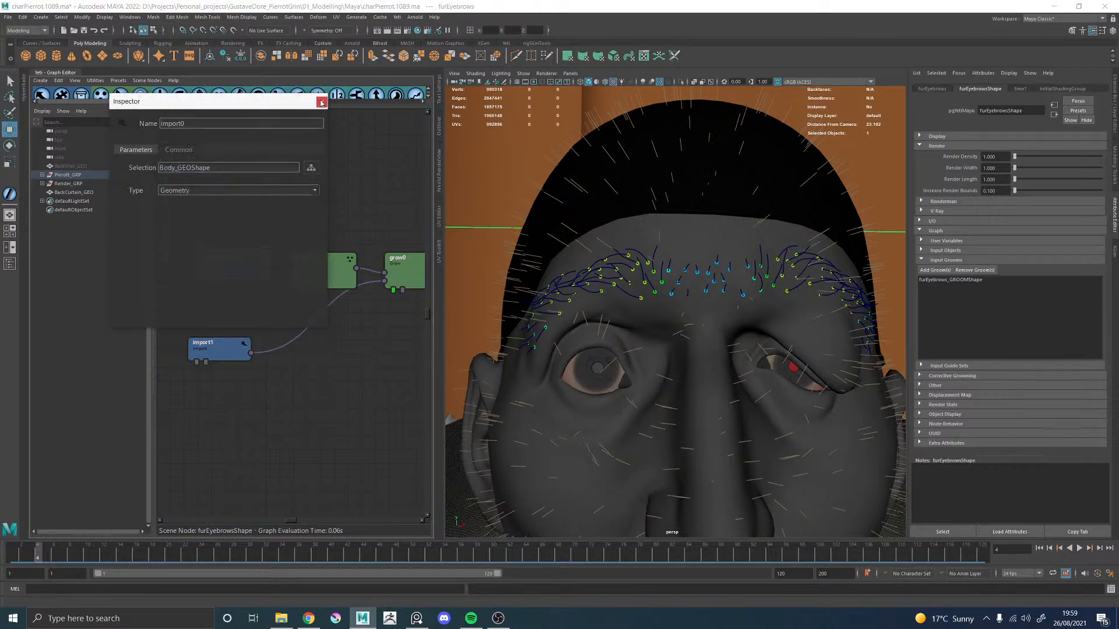
click(321, 103)
Step: Rename the geometry import node import_GEO and the groom import node import_GROOM
double_click(234, 263)
click(322, 101)
double_click(217, 347)
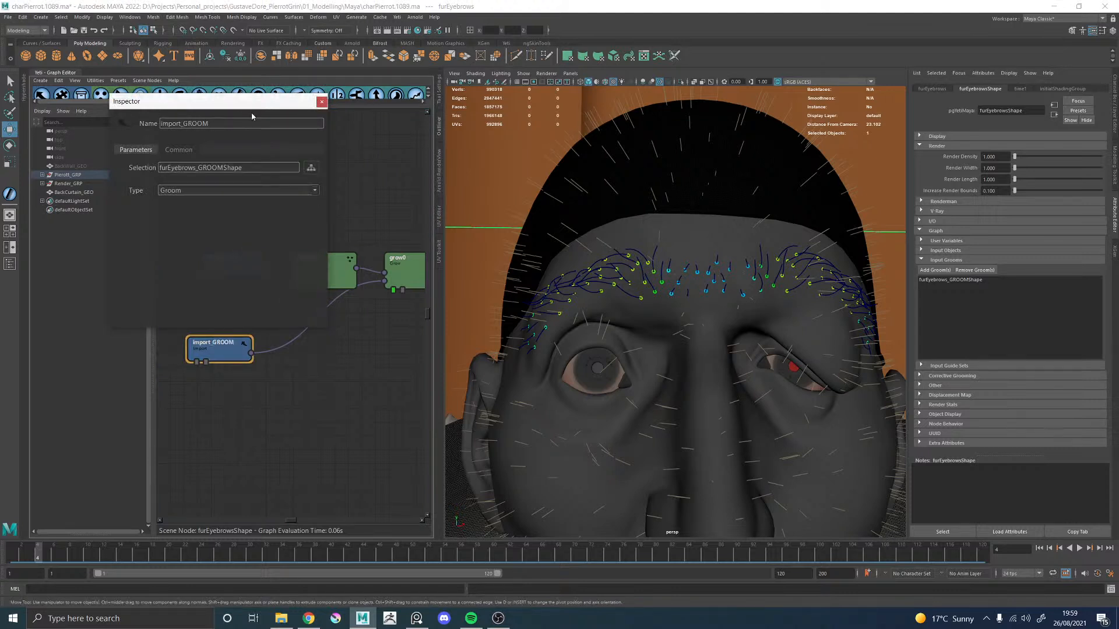
click(320, 102)
Step: Add a Comb node after the Grow node, connect import_GROOM to it and make it the displayed node
middle_drag(392, 271, 267, 271)
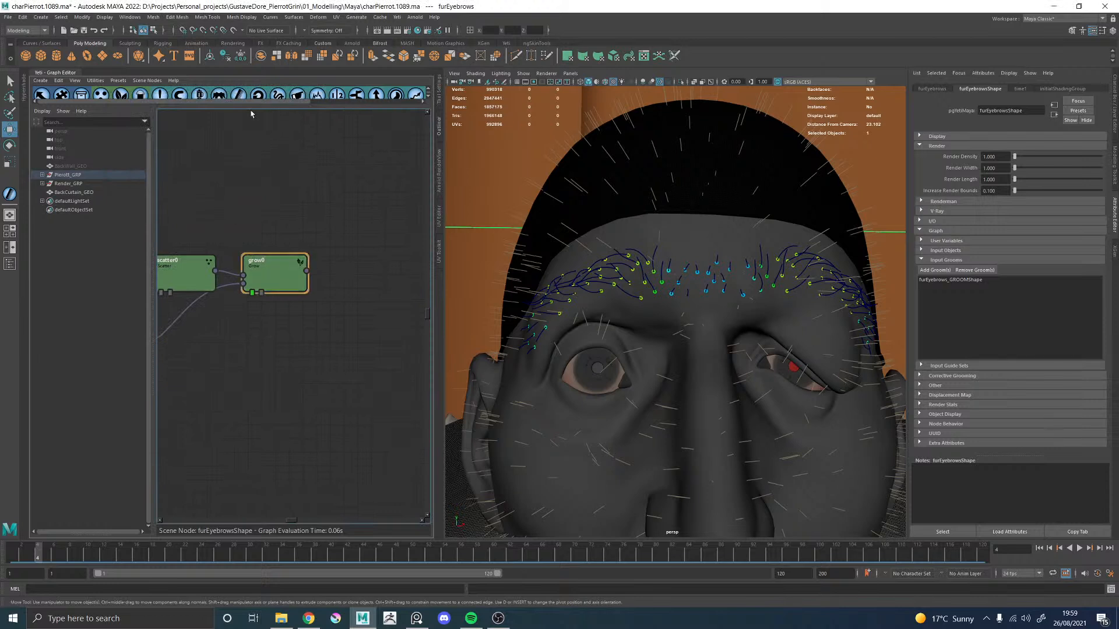
click(240, 96)
alt+middle_drag(296, 318, 320, 309)
alt+right_drag(320, 309, 268, 330)
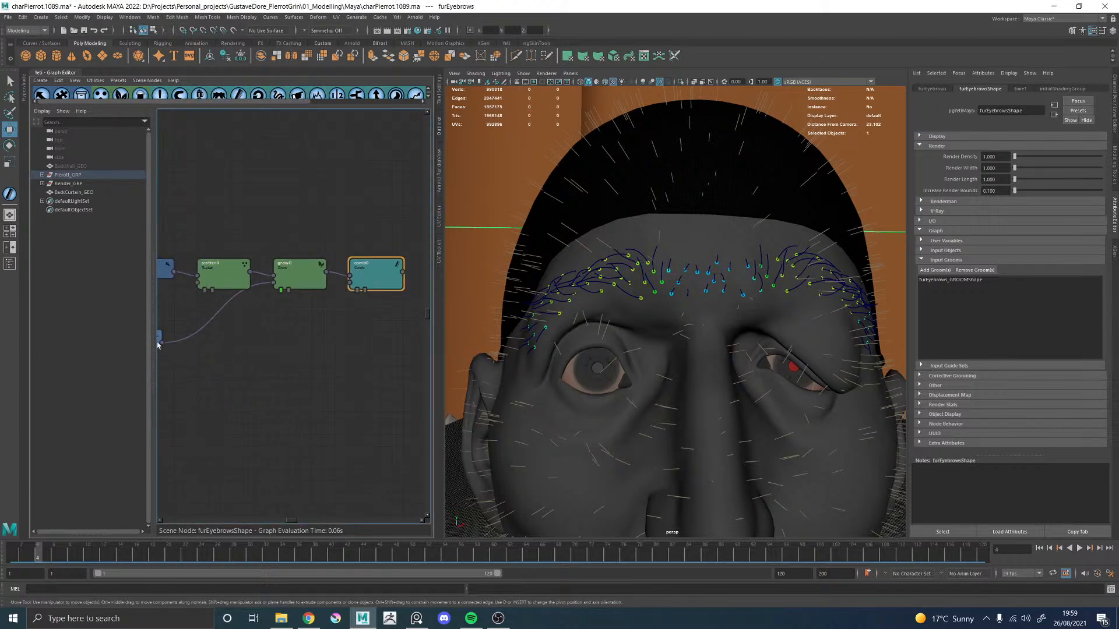
drag(162, 343, 350, 285)
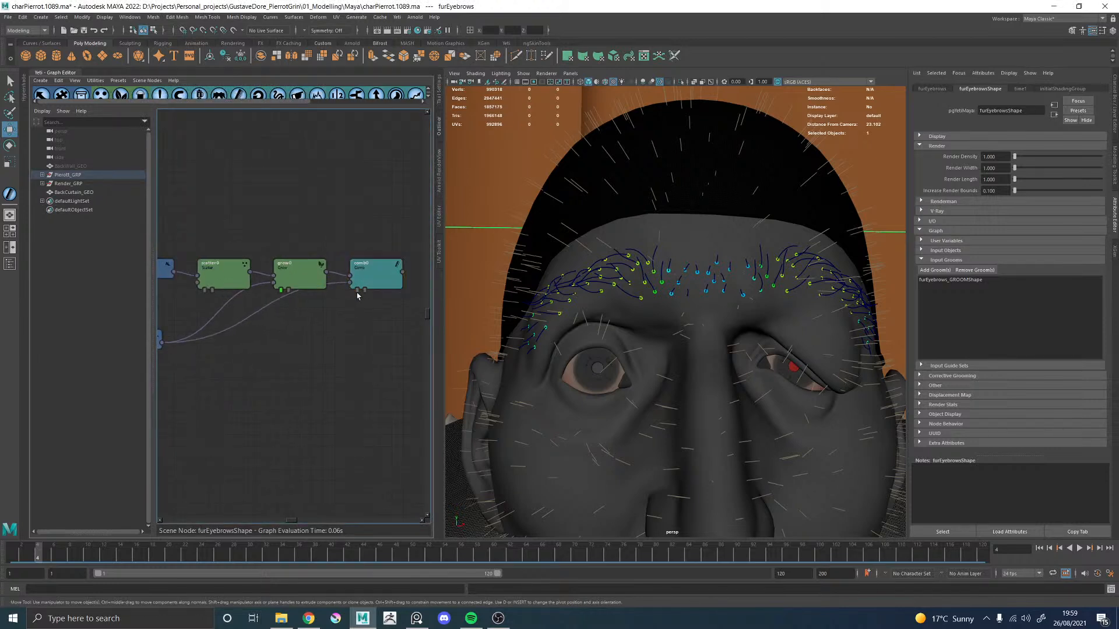
click(358, 294)
Step: Set the Radius Of Influence of furEyebrows_GROOM to about 0.325
mouse_move(818, 261)
alt+mouse_down()
mouse_move(804, 257)
mouse_move(814, 264)
alt+mouse_up()
alt+middle_drag(626, 295, 624, 262)
alt+right_drag(624, 262, 648, 261)
middle_drag(235, 238, 240, 242)
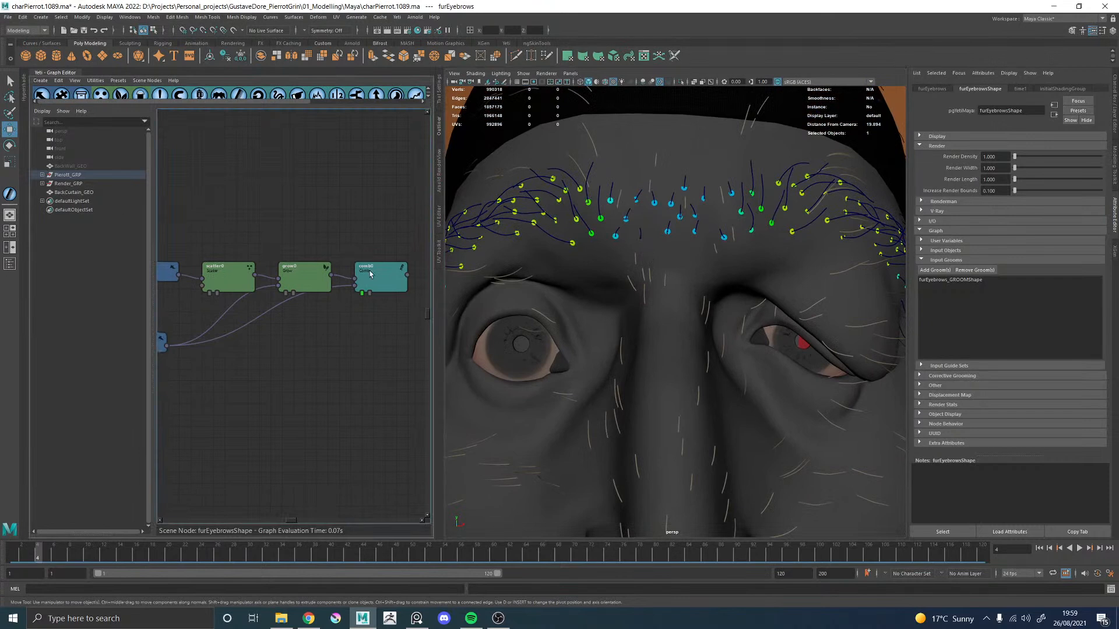
middle_drag(115, 260, 164, 261)
click(43, 176)
click(47, 193)
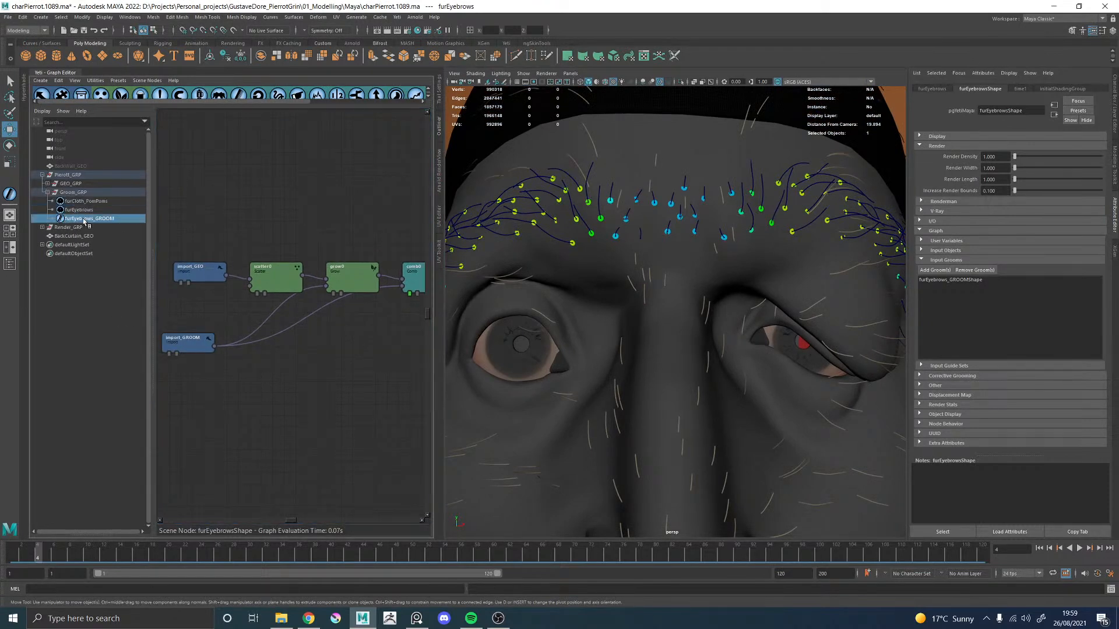
click(85, 219)
drag(1014, 166, 1029, 164)
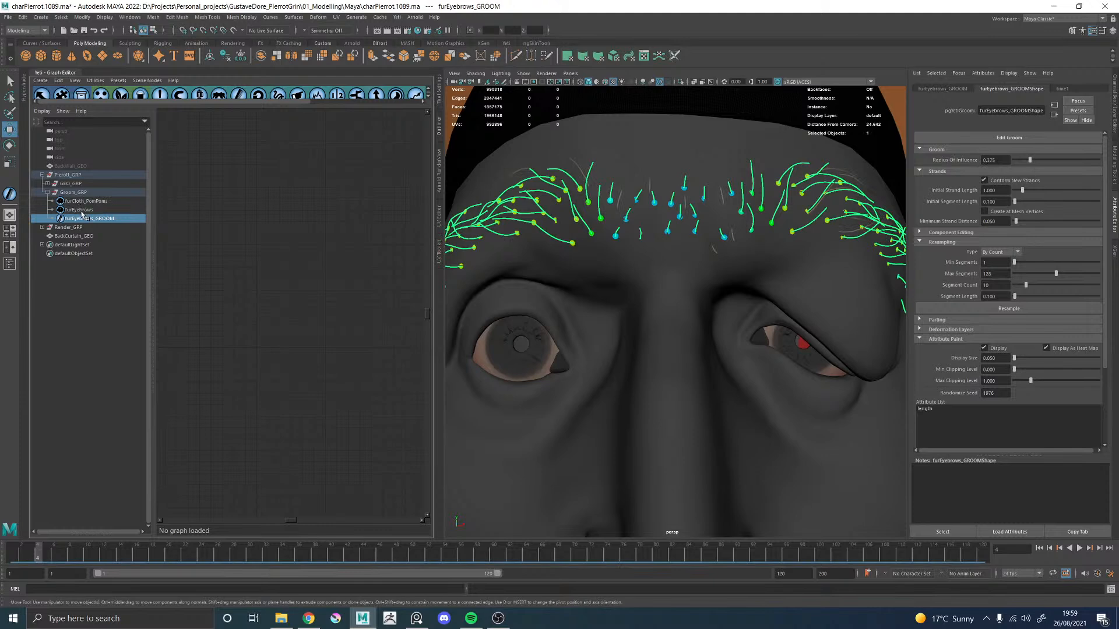
Step: Set the Density Multiplier of the furEyebrows scatter0 node to 50 and check the hair from several angles
click(79, 210)
double_click(277, 273)
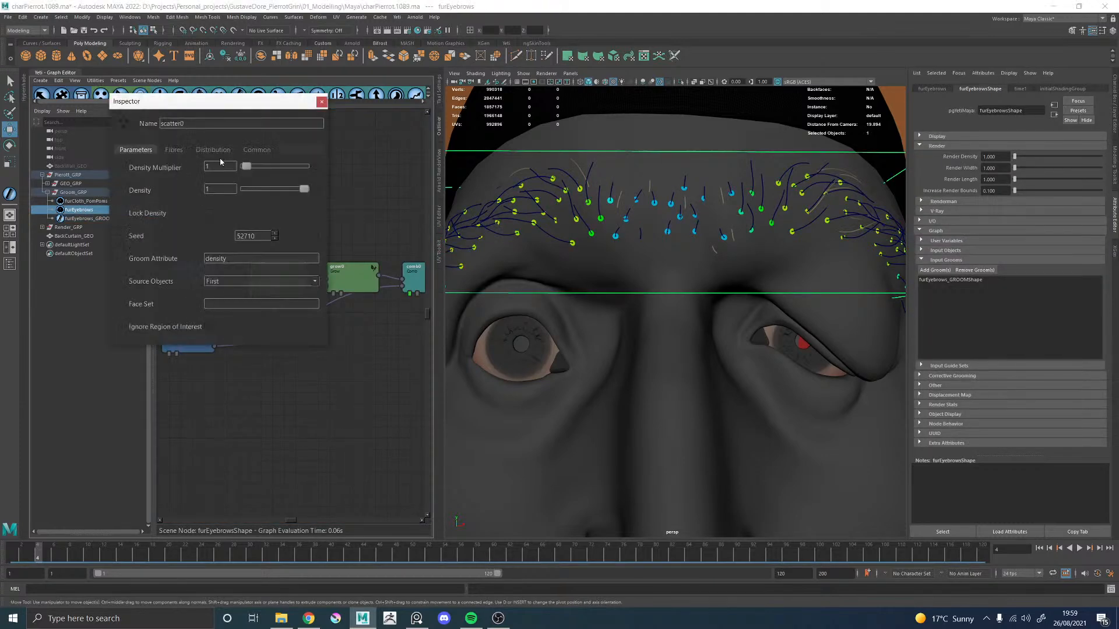
drag(258, 168, 309, 168)
alt+right_drag(705, 222, 589, 210)
alt+drag(589, 210, 635, 220)
alt+middle_drag(635, 219, 472, 214)
alt+right_drag(472, 214, 603, 270)
alt+drag(603, 270, 630, 254)
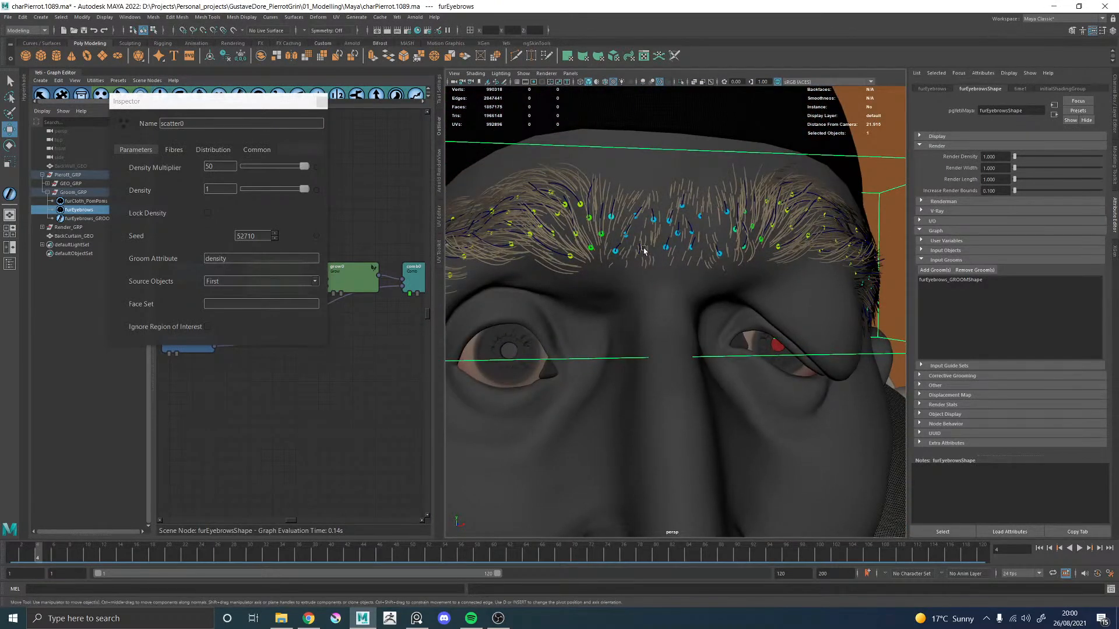
alt+right_drag(644, 251, 577, 256)
alt+middle_drag(568, 262, 629, 266)
alt+right_drag(621, 279, 651, 257)
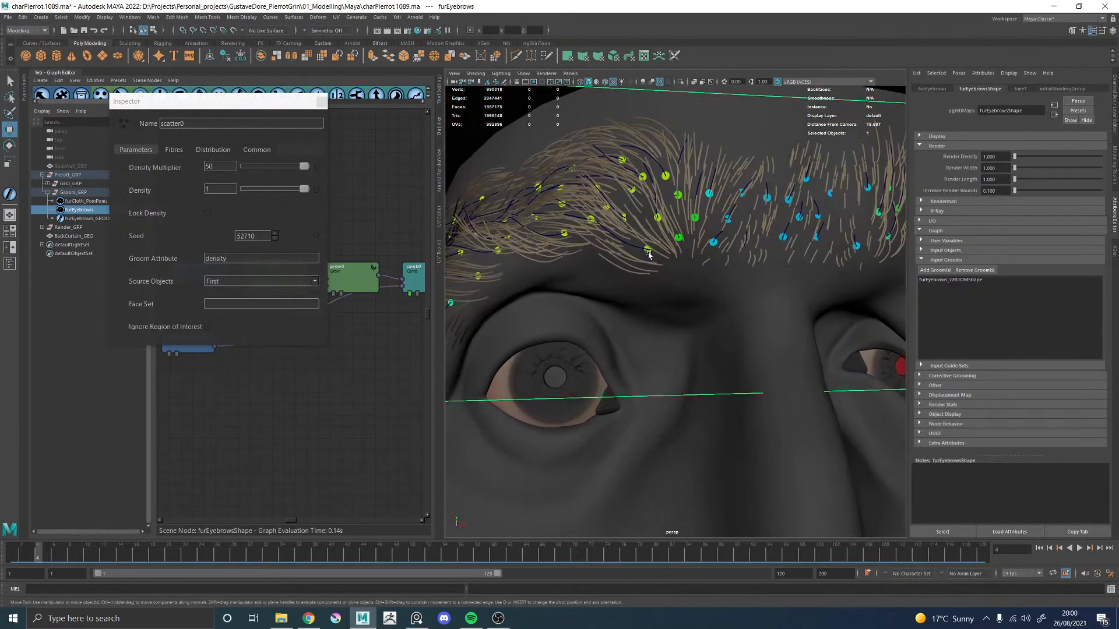
alt+middle_drag(651, 256, 663, 325)
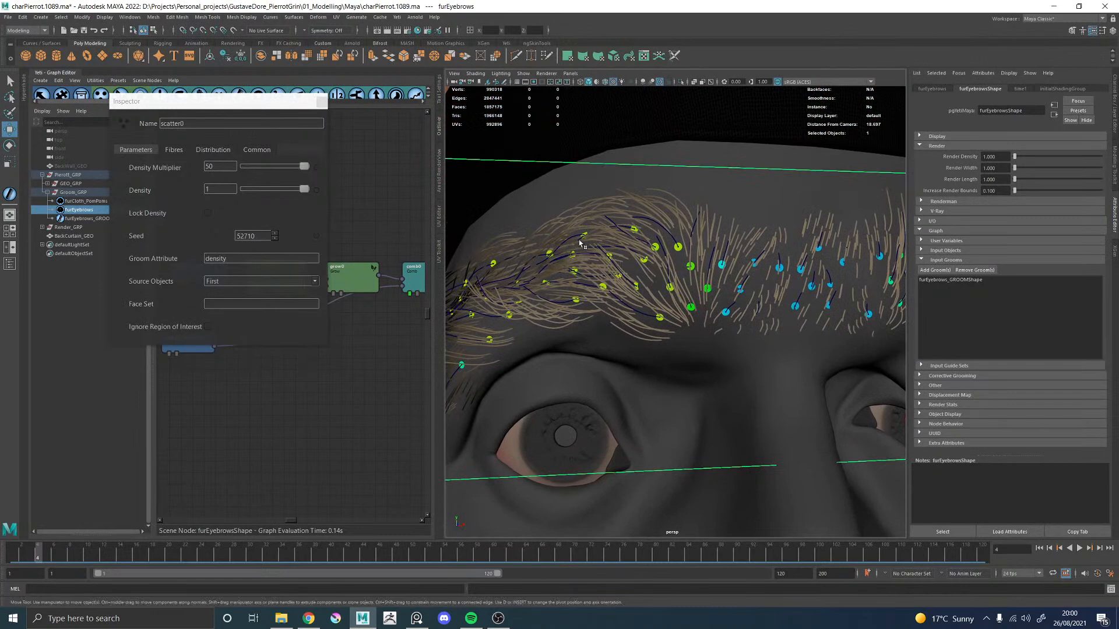
click(321, 103)
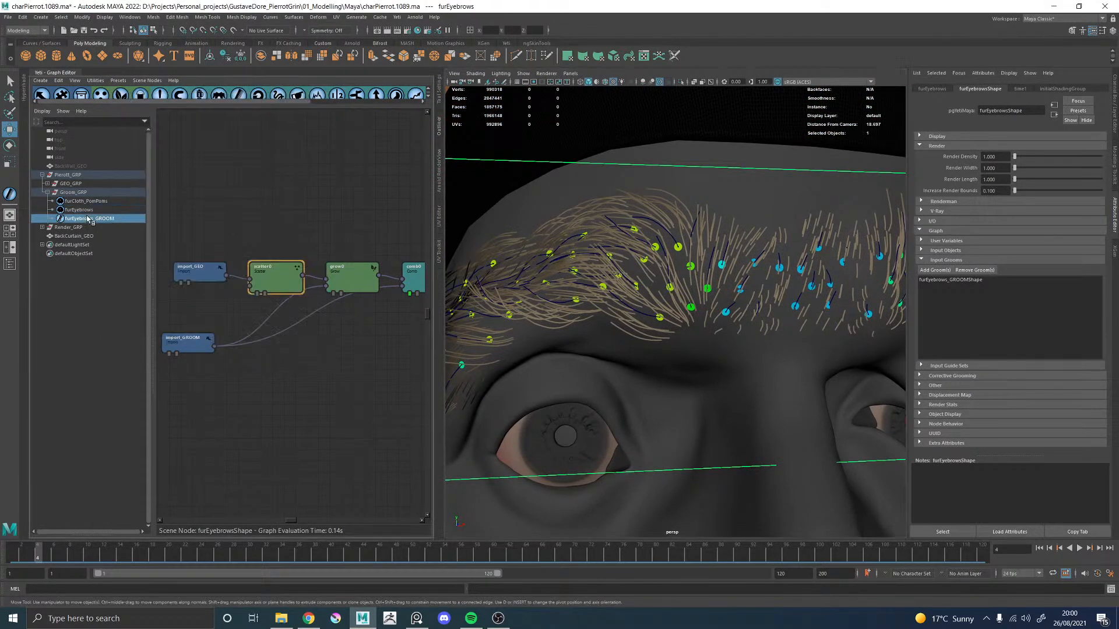
Step: Adjust the Radius Of Influence of furEyebrows_GROOM to about 0.333, checking the outer ends of the brows
click(88, 219)
drag(1030, 161, 1024, 164)
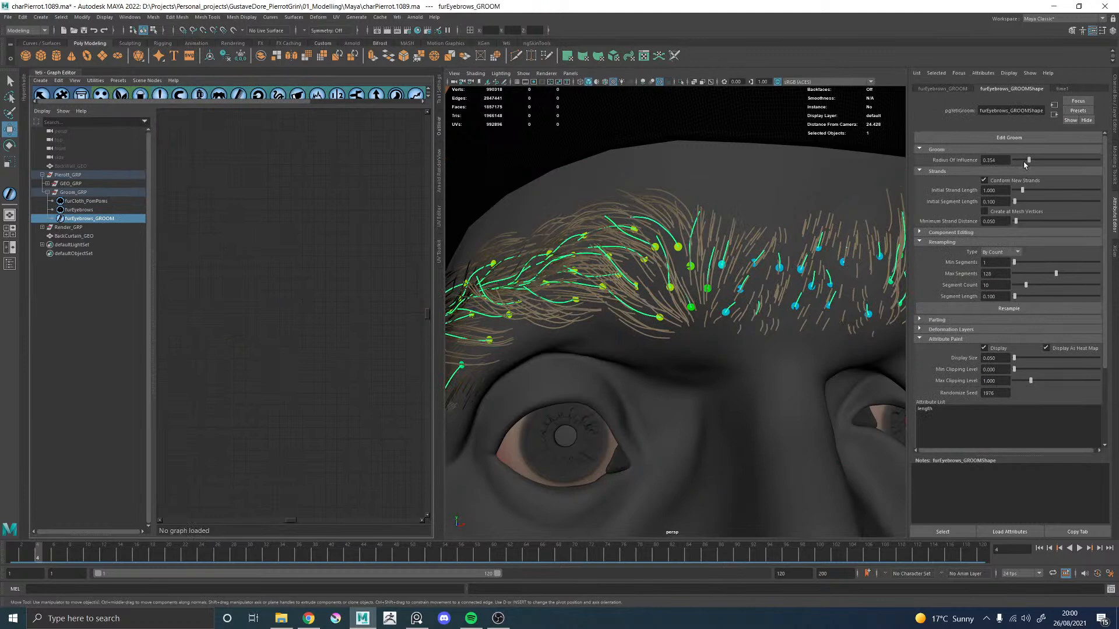
mouse_move(771, 237)
alt+right_down()
mouse_move(728, 242)
mouse_move(764, 253)
alt+right_up()
alt+drag(763, 253, 715, 275)
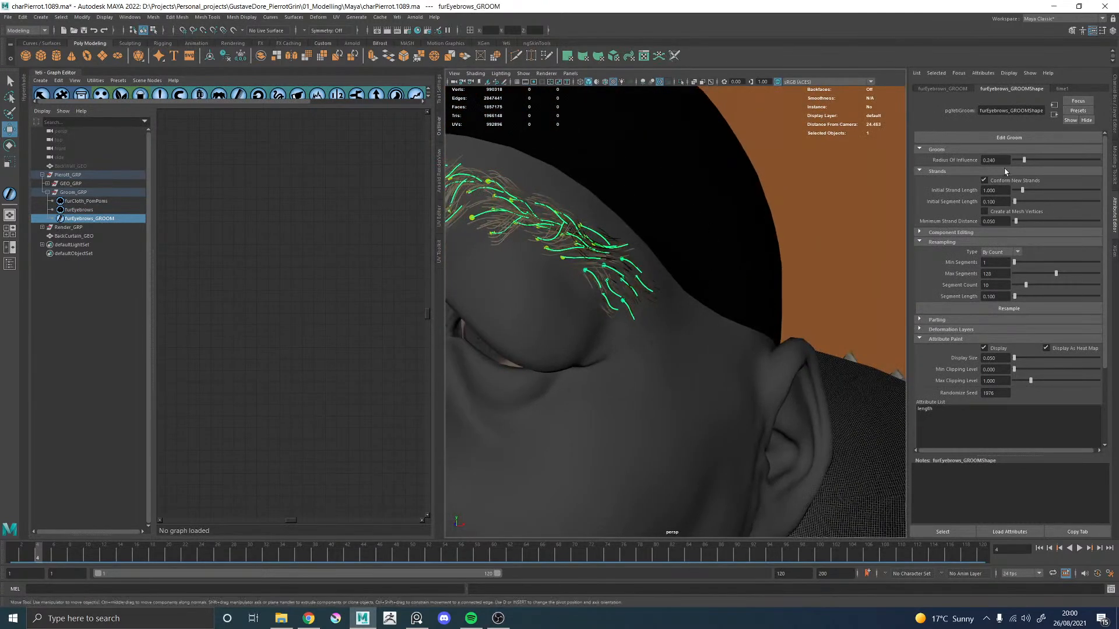
click(1029, 161)
alt+drag(546, 228, 669, 252)
alt+middle_drag(697, 252, 666, 250)
Step: Hide furEyebrows_GROOM in the scene and reload the furEyebrows graph
click(83, 211)
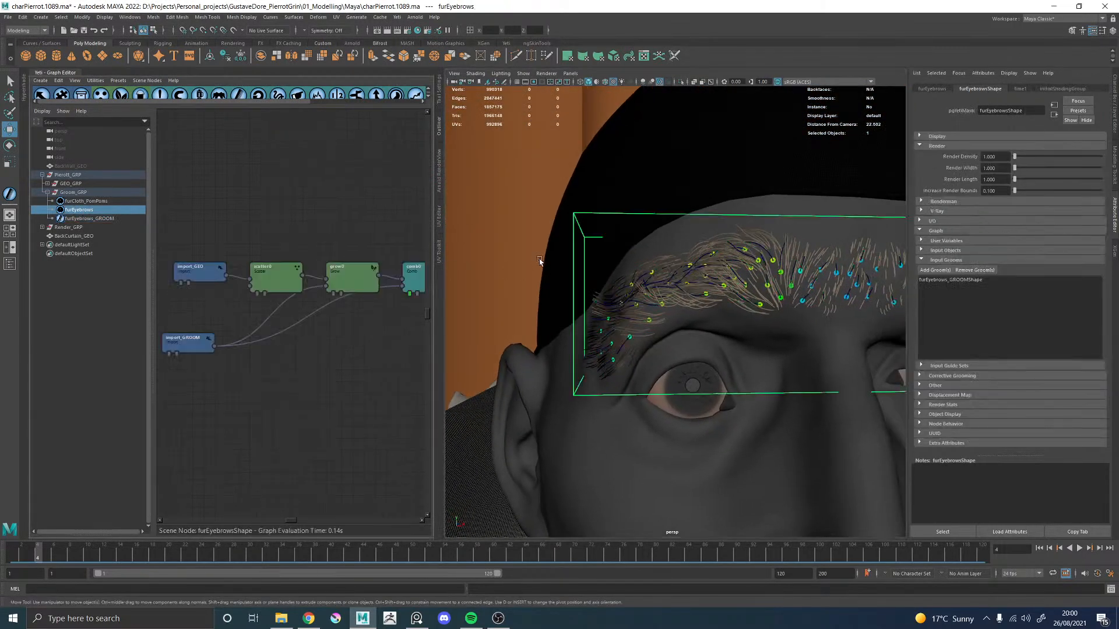
alt+middle_drag(589, 261, 471, 257)
click(83, 219)
key(h)
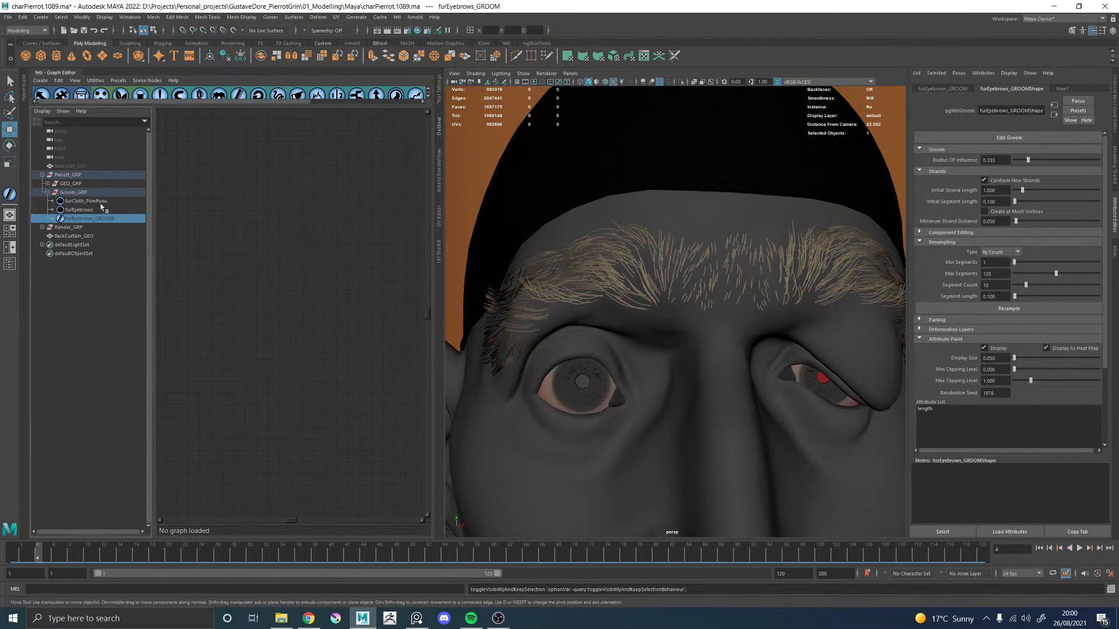
click(93, 210)
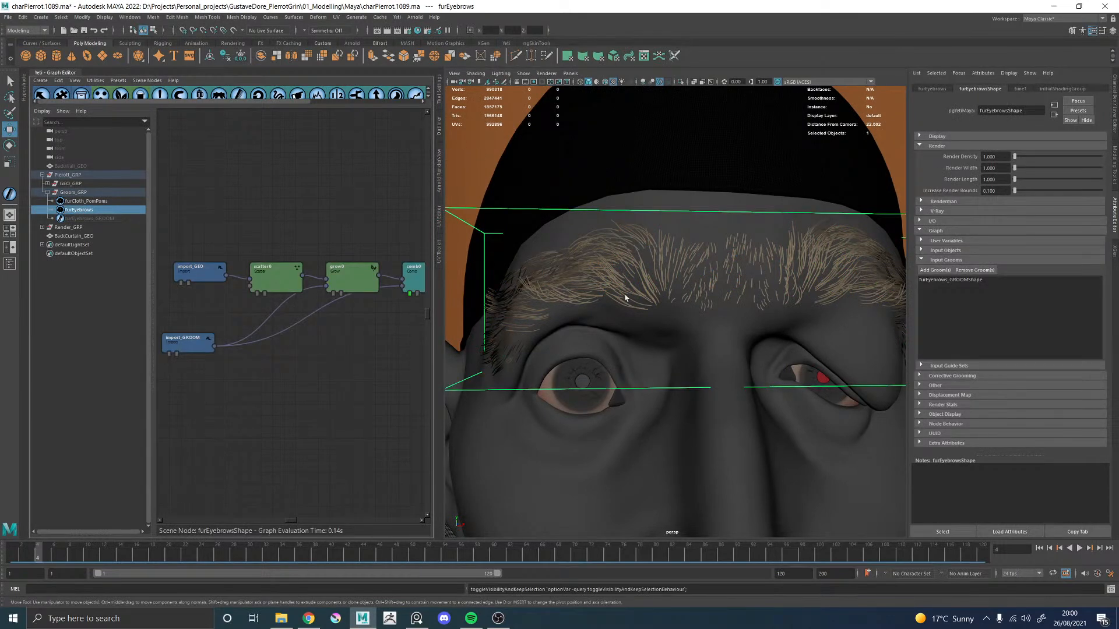
Step: Collapse the Attribute Editor and narrow the Yeti graph area to enlarge the viewport
click(1114, 218)
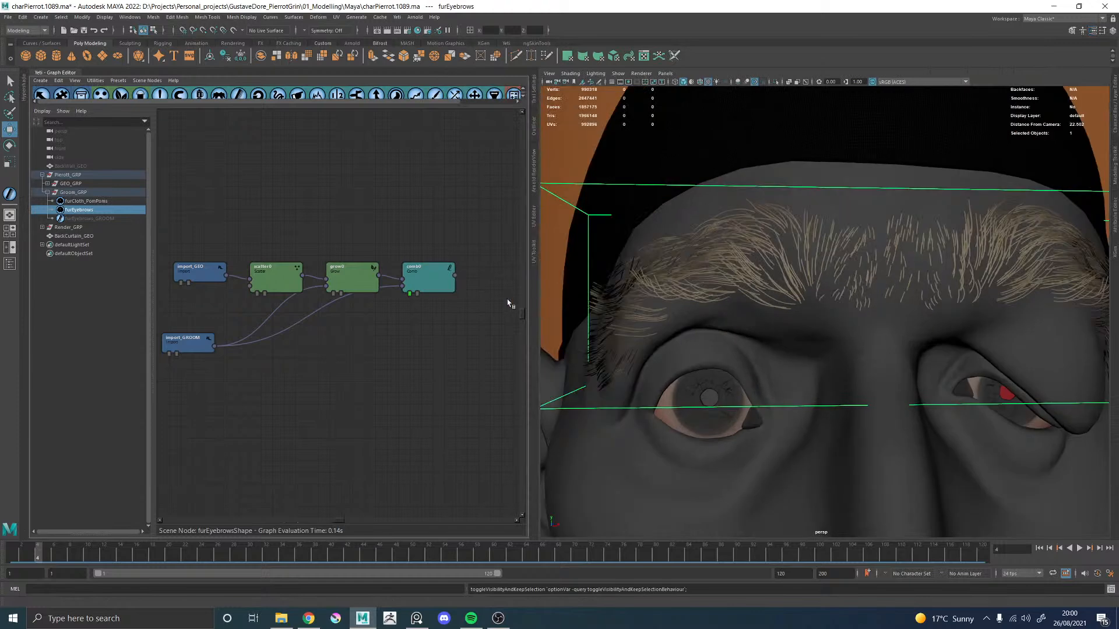
middle_drag(422, 218, 267, 225)
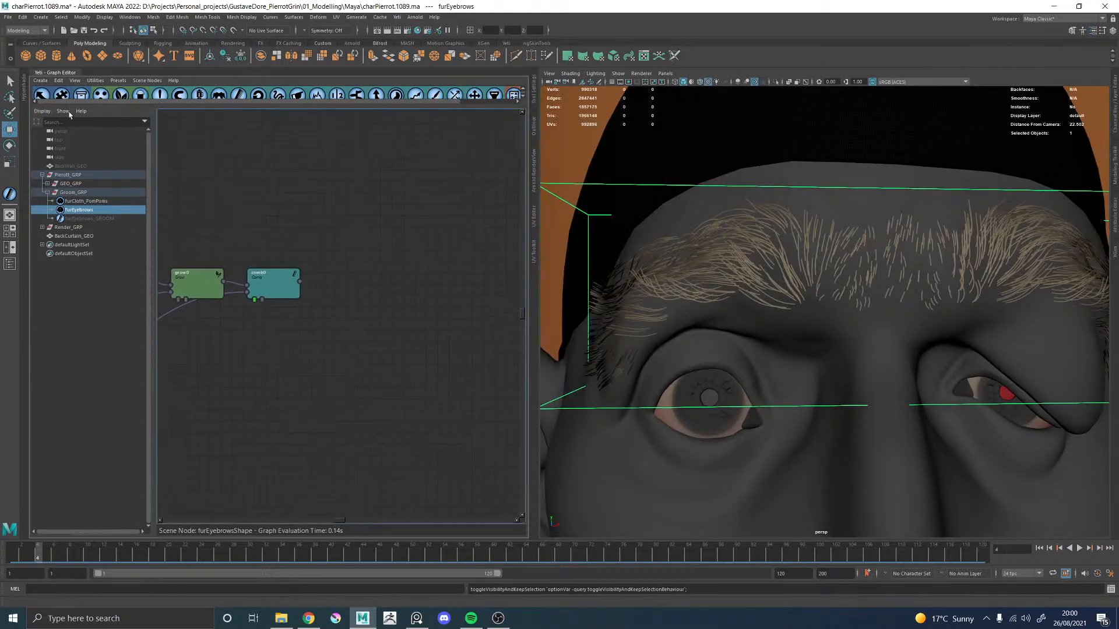
drag(527, 296, 433, 292)
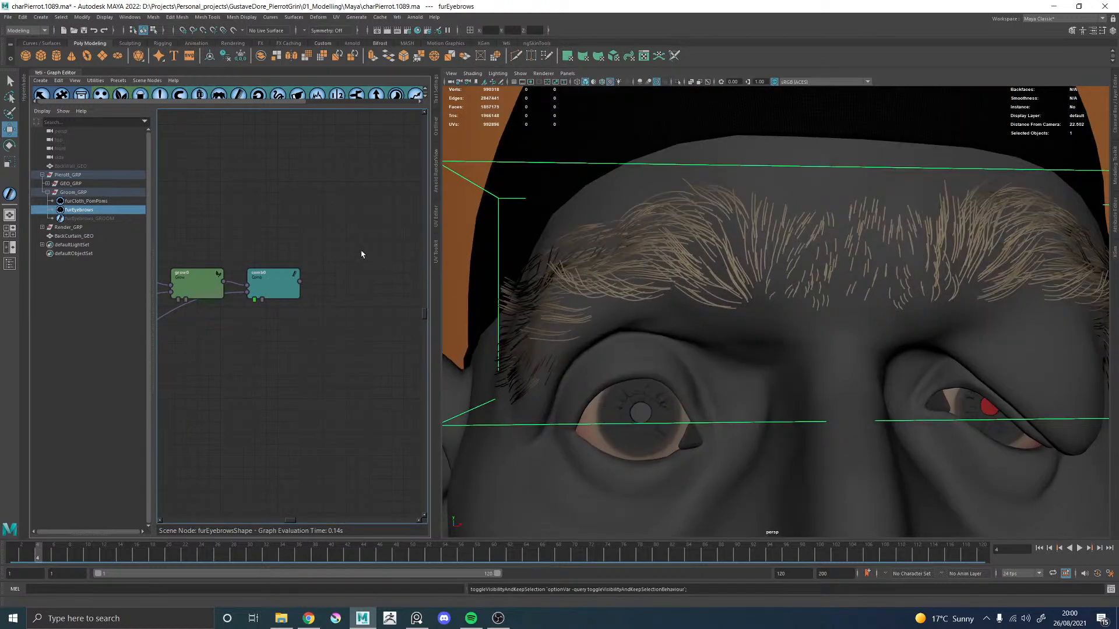
Step: Duplicate the scatter, grow and comb nodes beneath the originals and connect import_GEO and import_GROOM to the copied chain
scroll(372, 260, down, 3)
drag(227, 225, 359, 269)
key(ctrl+d)
drag(242, 326, 171, 358)
click(179, 309)
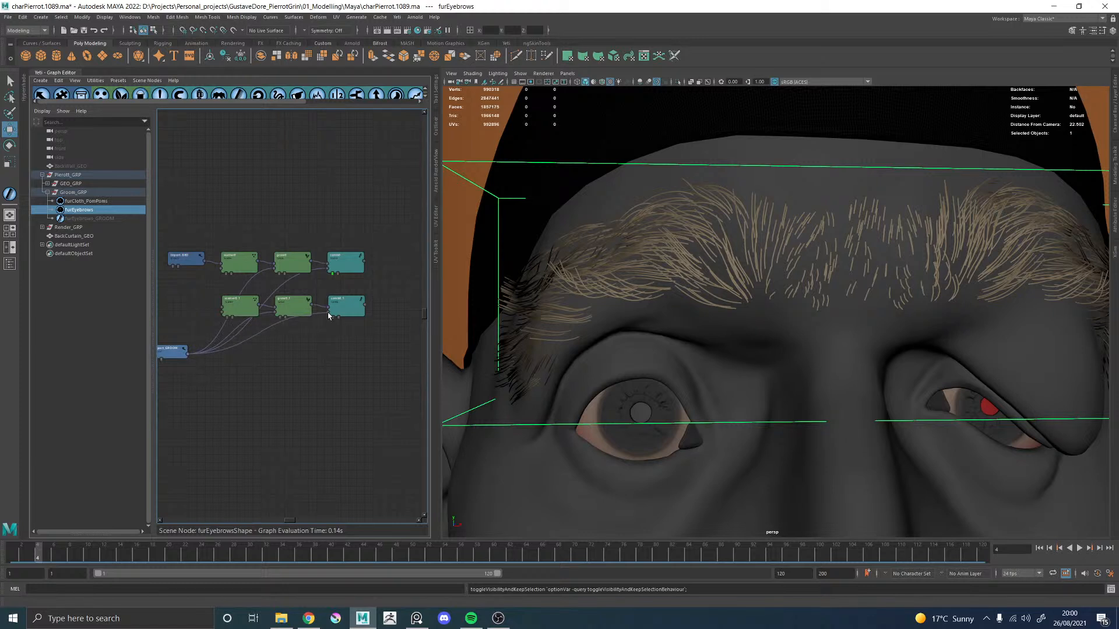
click(226, 317)
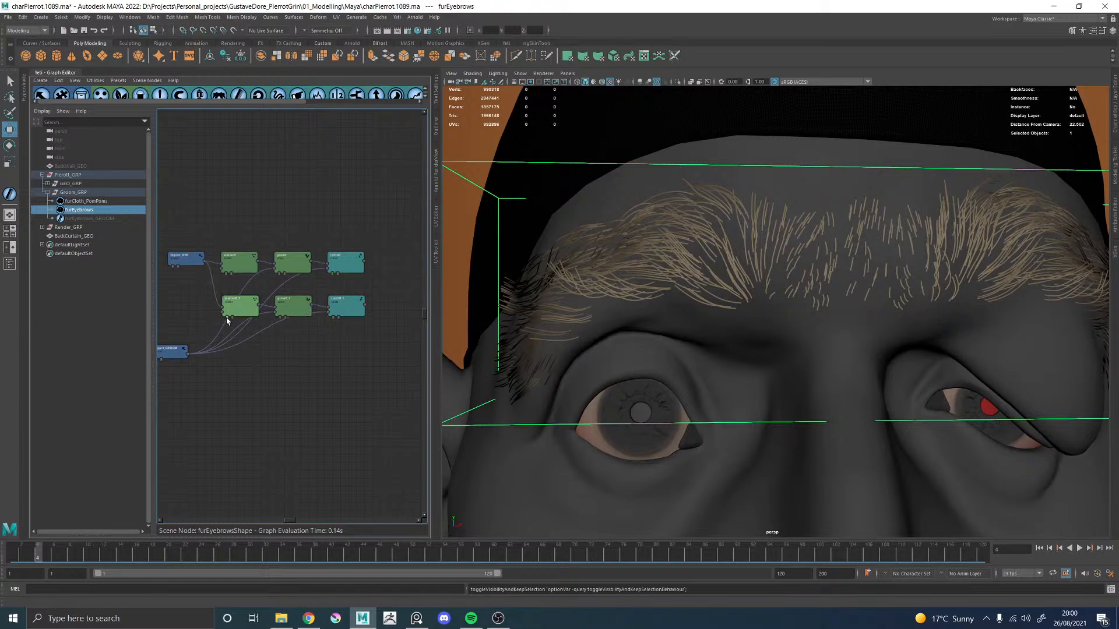
Step: Display the duplicated scatter0_1 node and set its Density Multiplier to 10
click(227, 318)
double_click(235, 307)
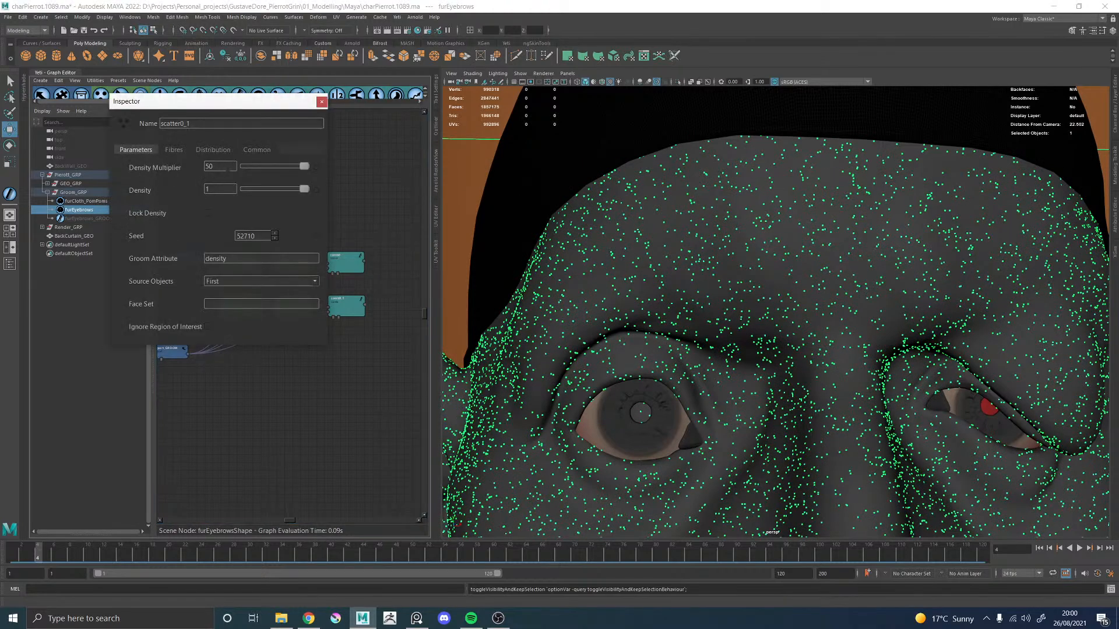
text(0)
key(Return)
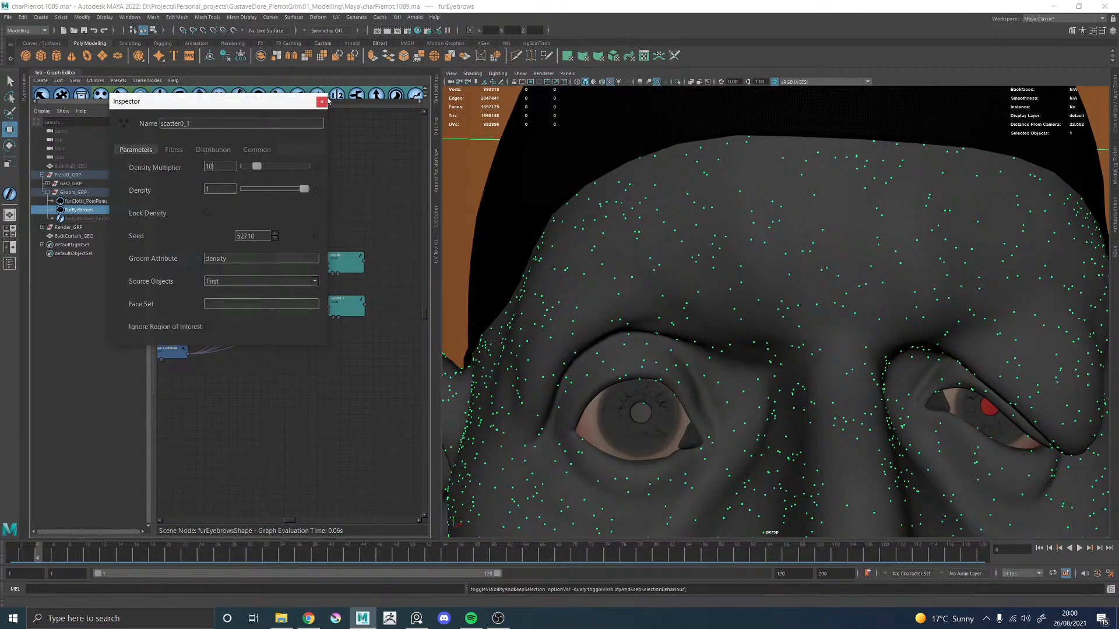
click(322, 101)
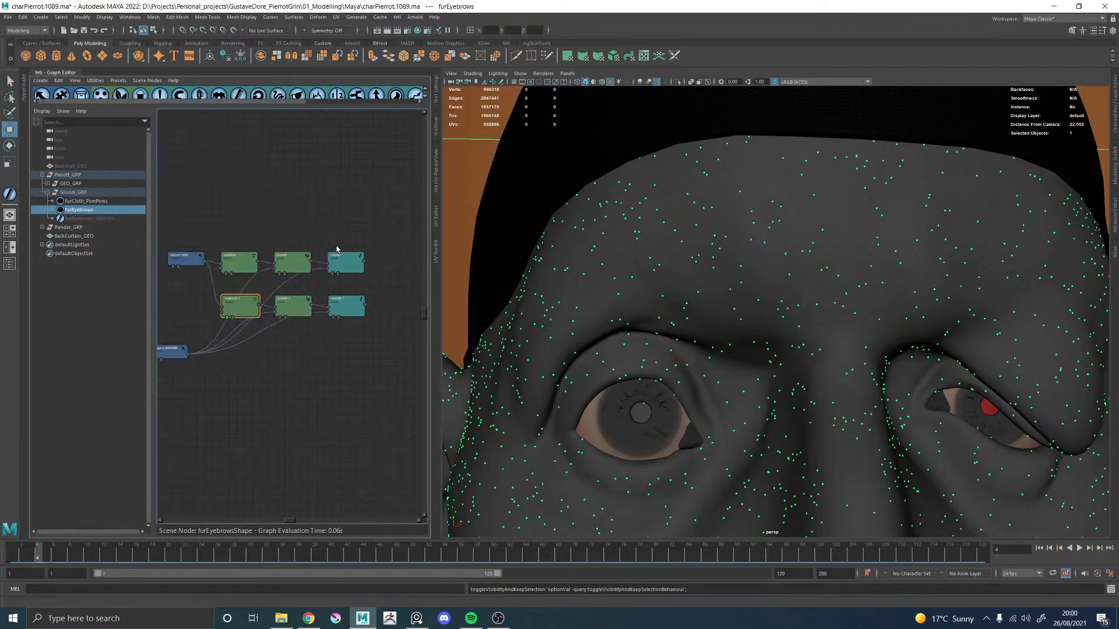
Step: Add a Clumping node, connect both comb nodes to it and make it the displayed node
click(217, 95)
drag(329, 305, 363, 271)
key(d)
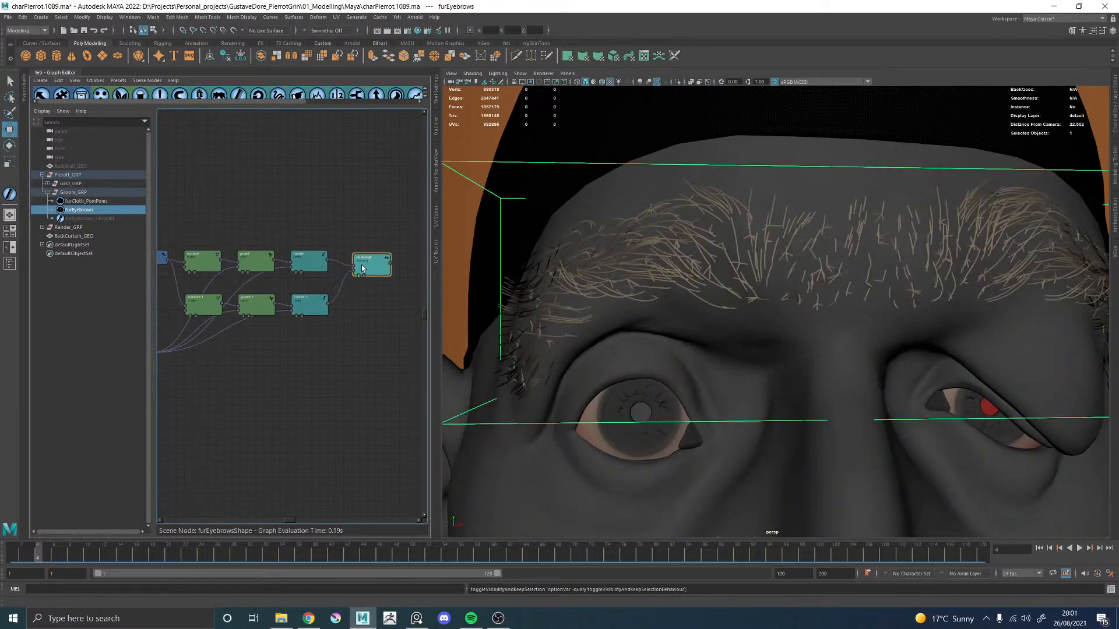
Step: Set the Base Attraction of clumping0 to 0 and check the clumped eyebrows from the sides
double_click(363, 271)
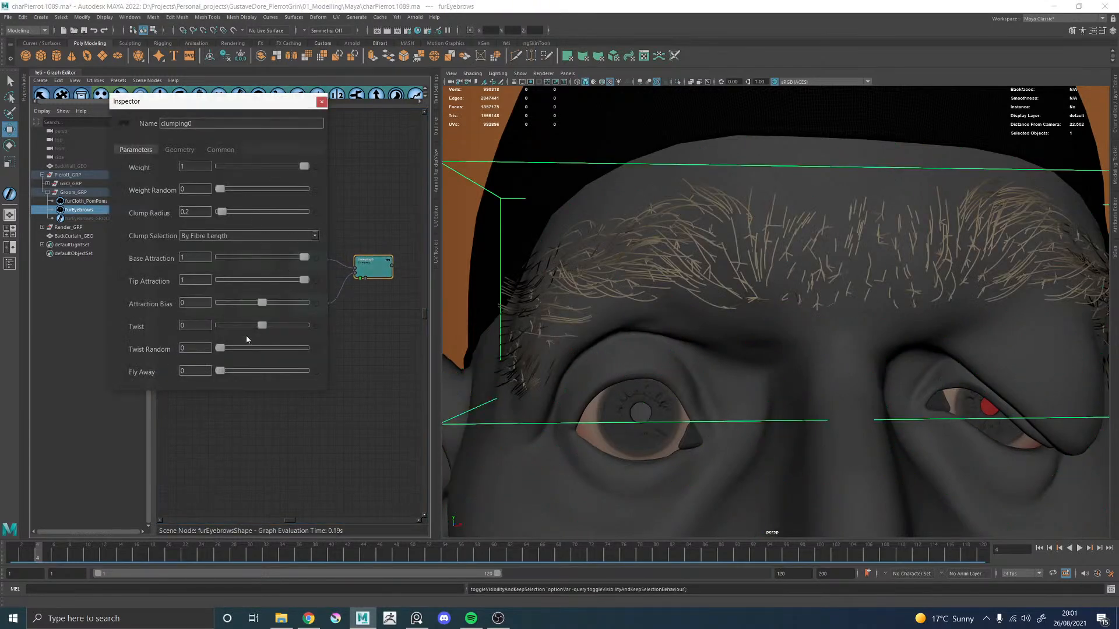
drag(297, 262, 172, 261)
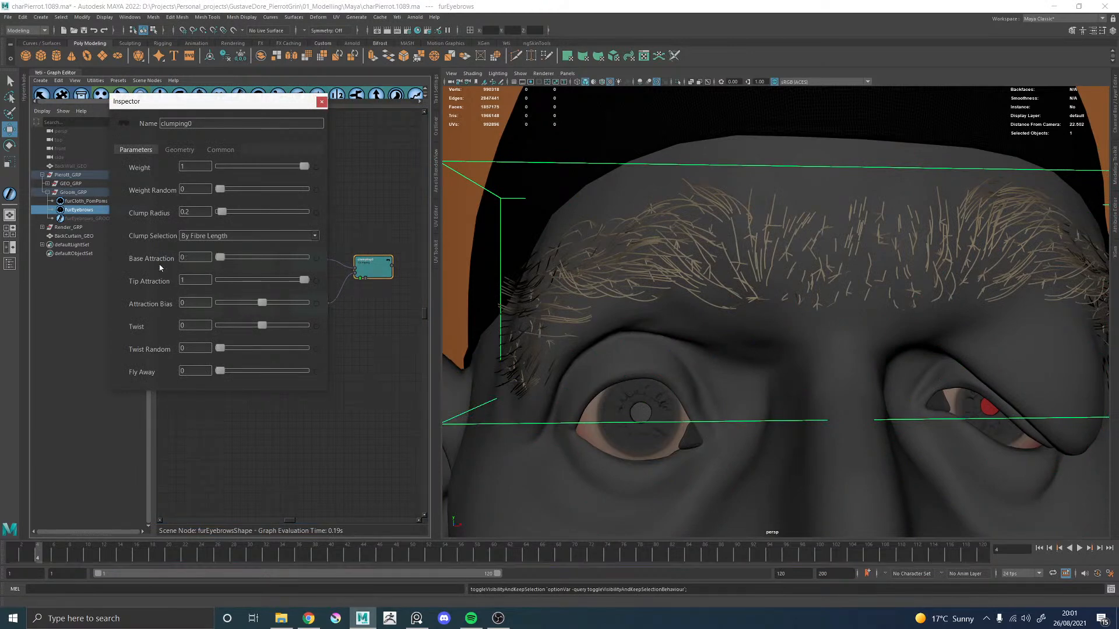
alt+drag(804, 290, 832, 287)
alt+right_drag(832, 287, 842, 362)
alt+drag(842, 362, 789, 361)
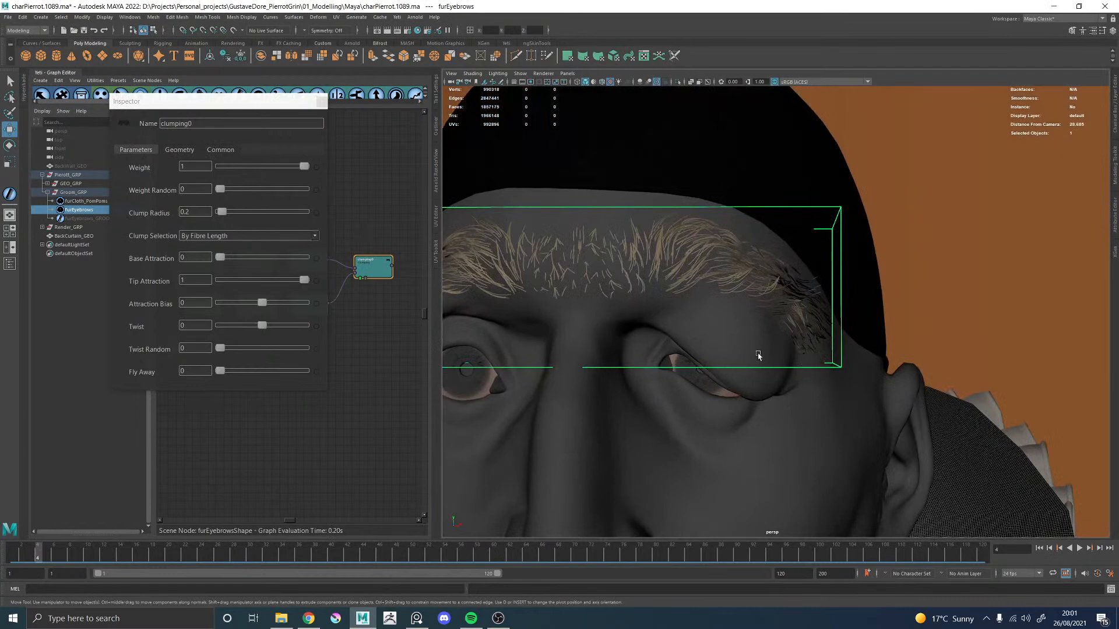
alt+drag(579, 246, 623, 260)
click(322, 102)
Step: Lower the Density Multiplier of scatter0_1 to 5 and check the clumps on the brow
alt+middle_drag(259, 226, 312, 219)
double_click(253, 299)
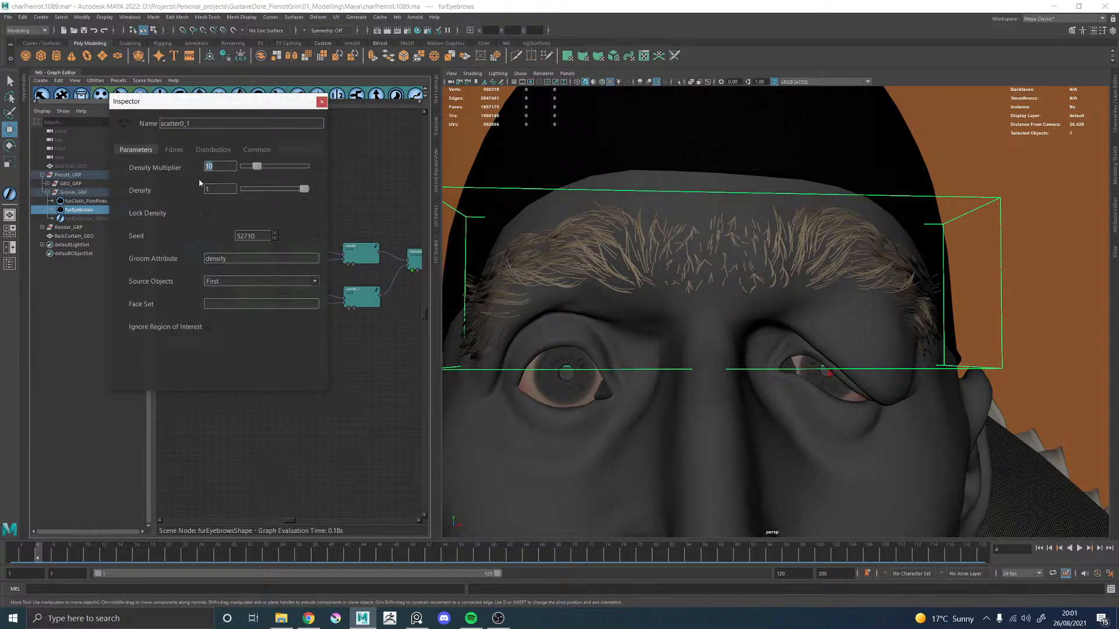
text(5)
key(Return)
alt+drag(516, 211, 597, 225)
alt+right_drag(597, 225, 605, 238)
alt+middle_drag(385, 235, 355, 235)
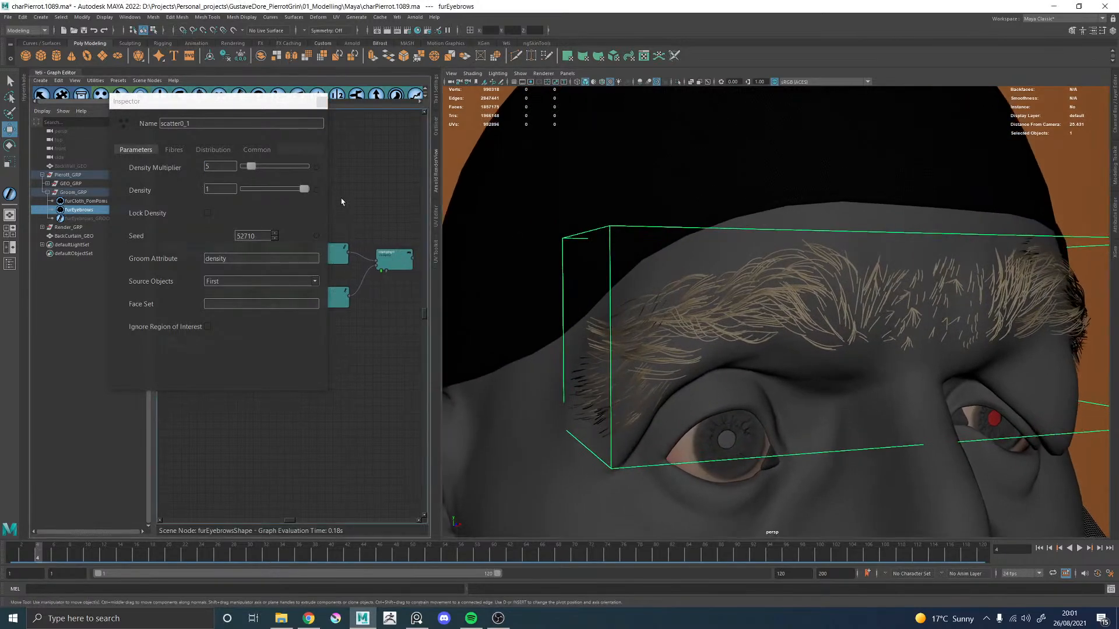
click(322, 103)
Step: Try different Clump Radius values on clumping0, ending at 0.2
double_click(394, 258)
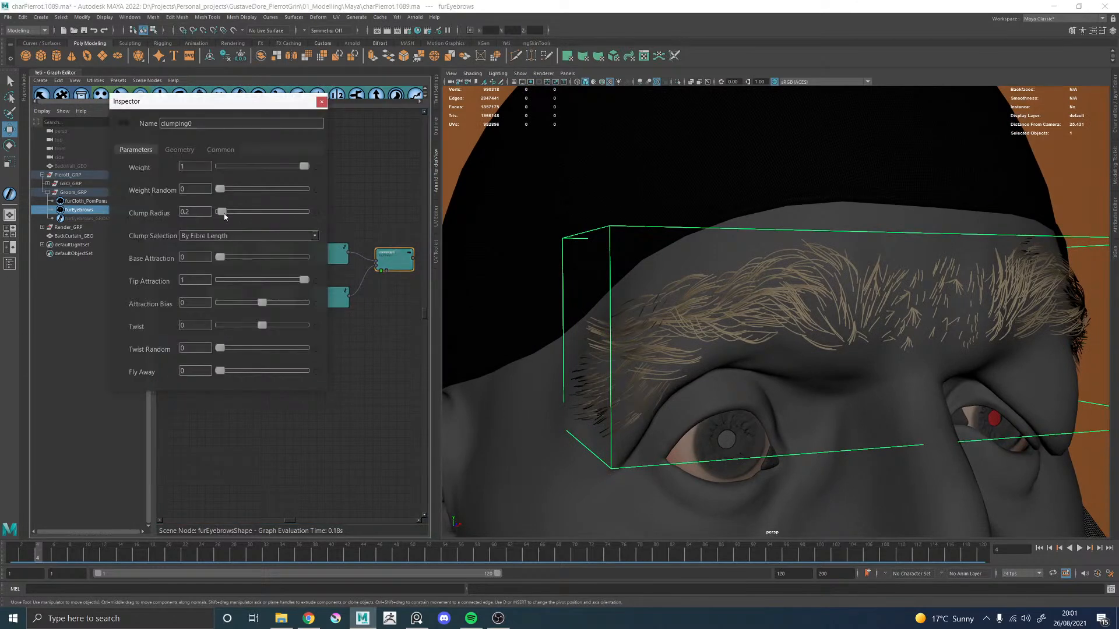
drag(221, 214, 217, 213)
alt+drag(743, 294, 683, 309)
scroll(732, 292, up, 2)
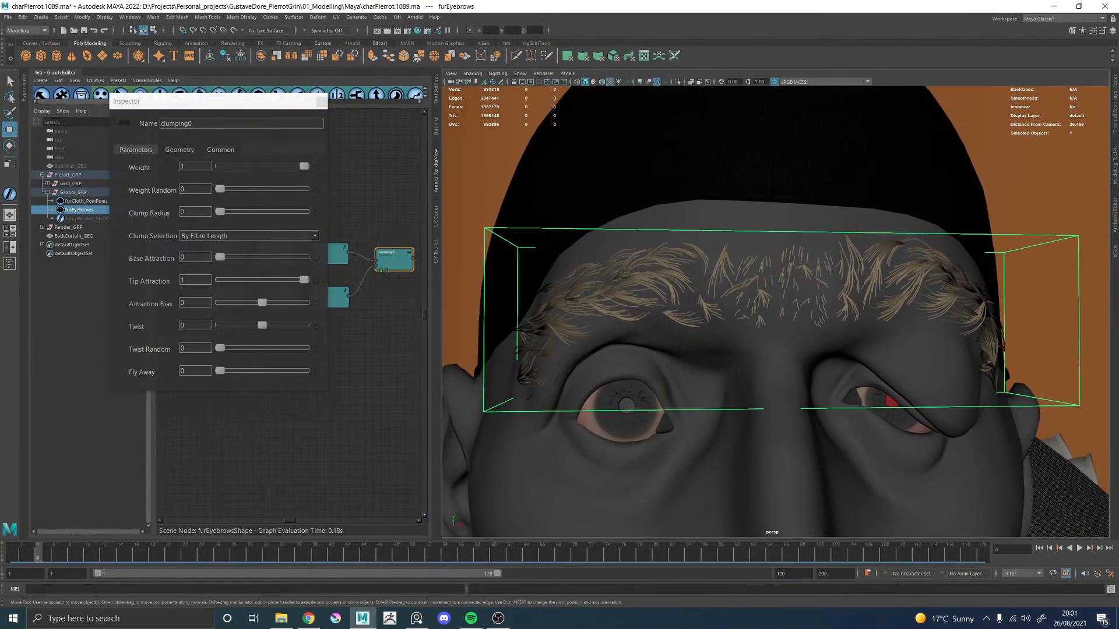
drag(224, 211, 221, 214)
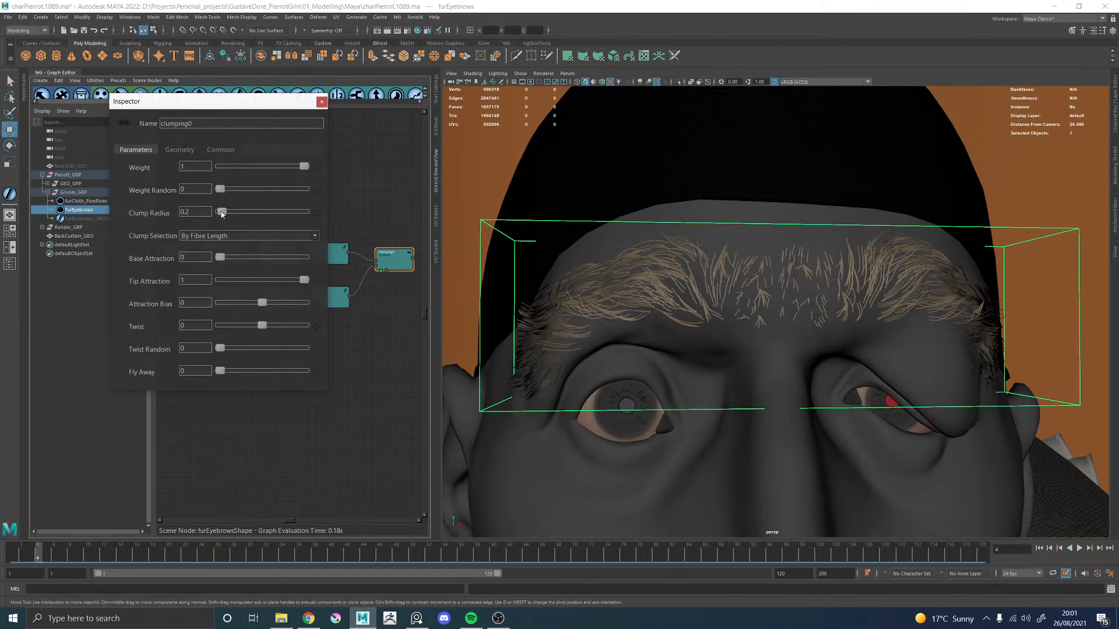
scroll(644, 242, up, 6)
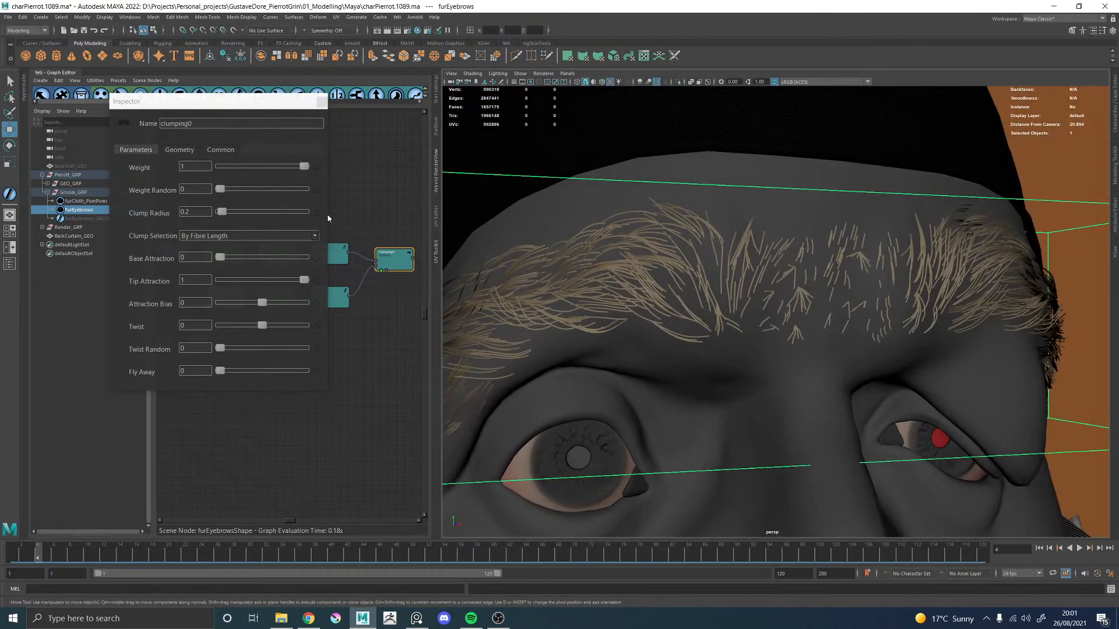
Step: Drive the Clump Radius of clumping0 with the expression length/2 and inspect the clumps along both brows
click(316, 212)
text(length/2)
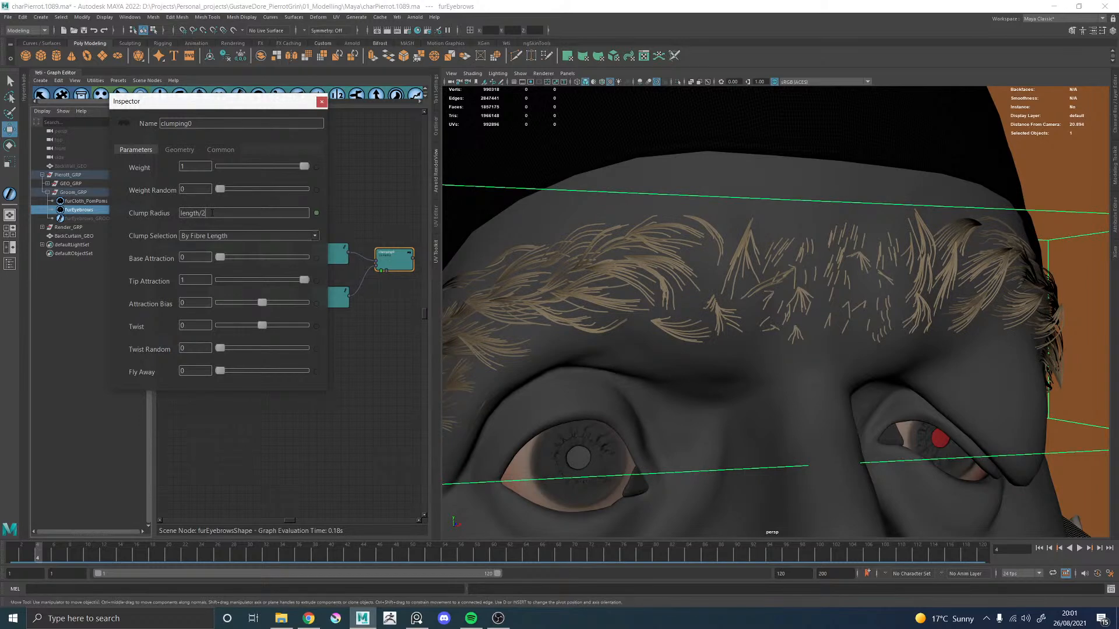
key(Return)
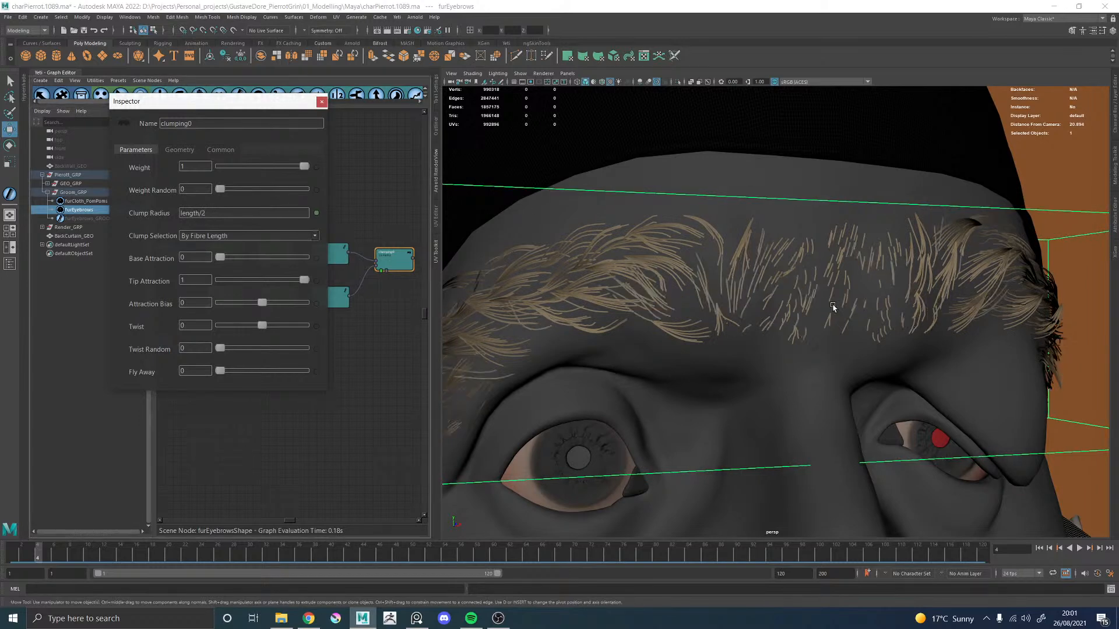
alt+drag(866, 303, 720, 305)
alt+right_drag(720, 305, 817, 324)
alt+drag(816, 324, 761, 324)
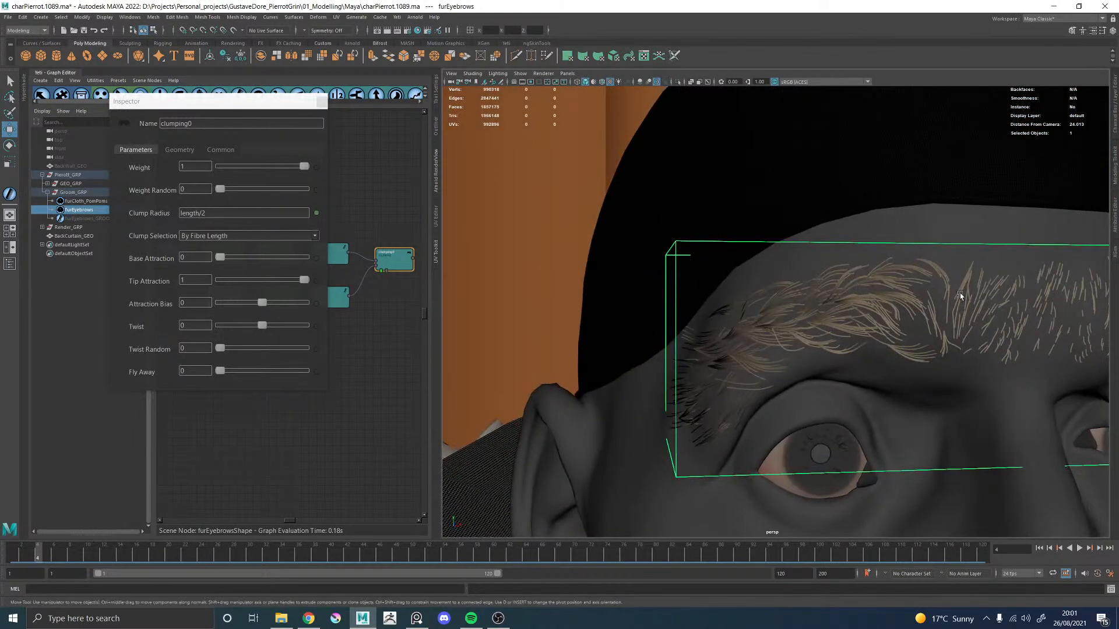
alt+drag(961, 296, 850, 293)
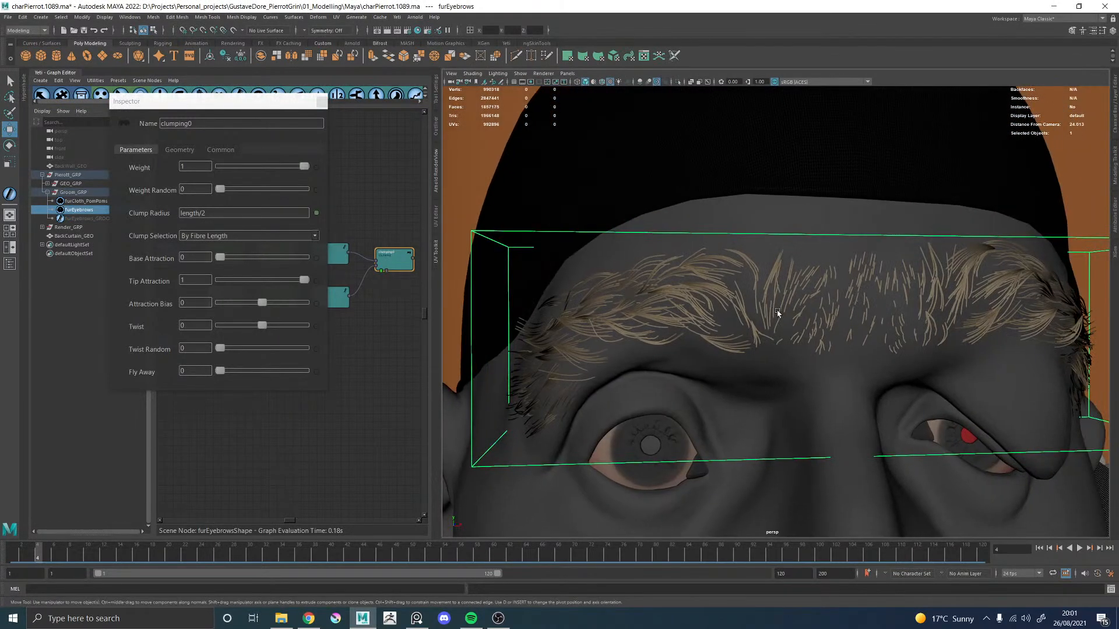
Step: Try length/4 as the Clump Radius expression of clumping0, then set it to length/3
click(223, 213)
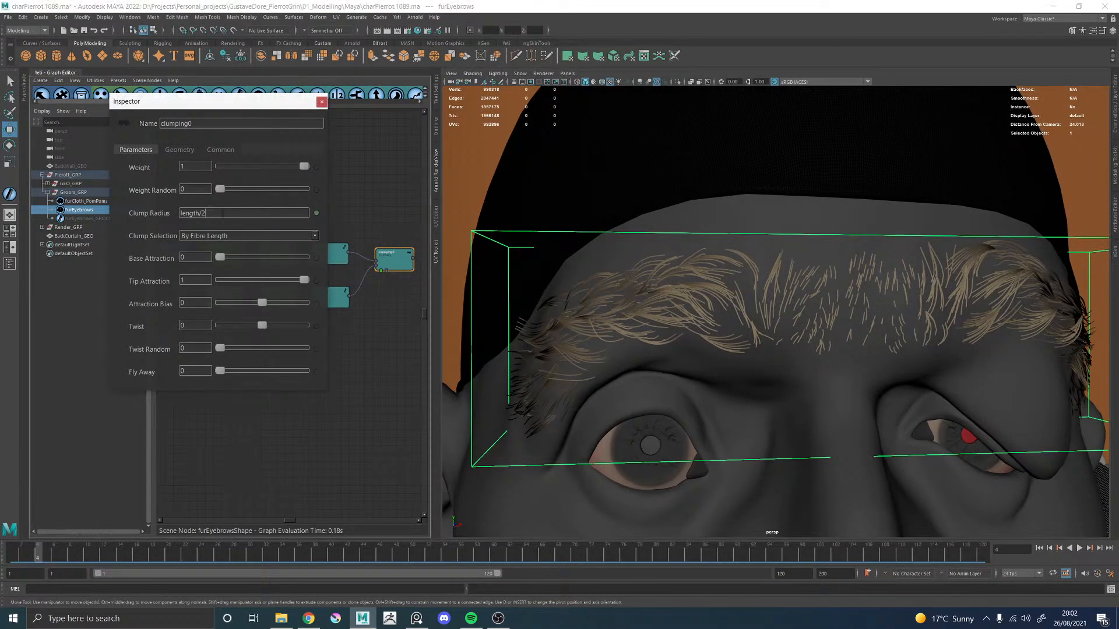
click(681, 282)
alt+drag(681, 282, 592, 278)
click(230, 215)
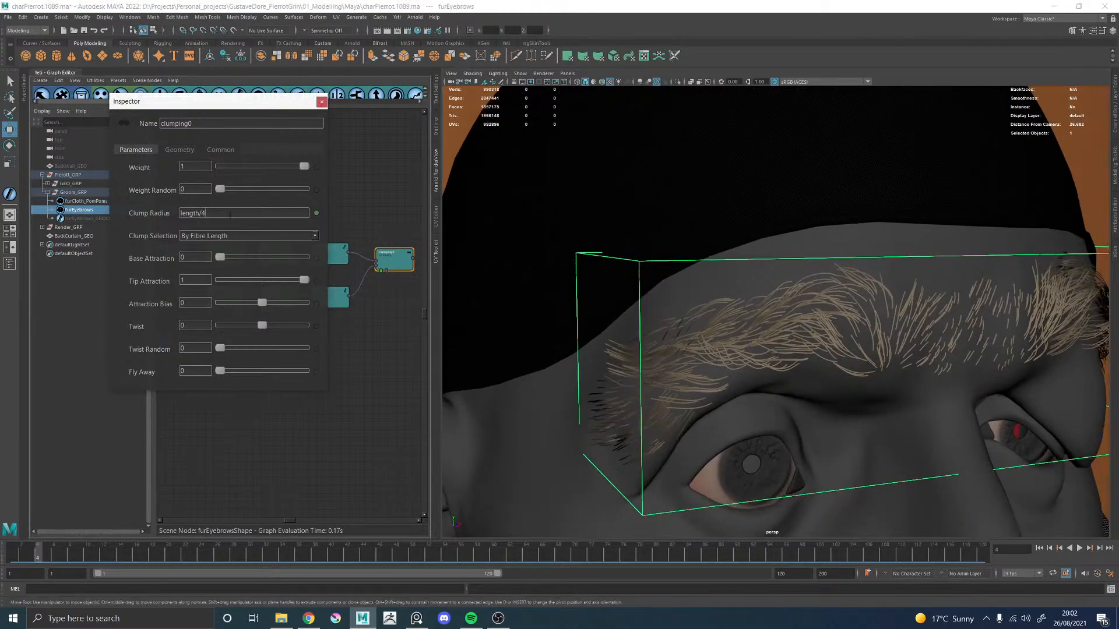
key(Return)
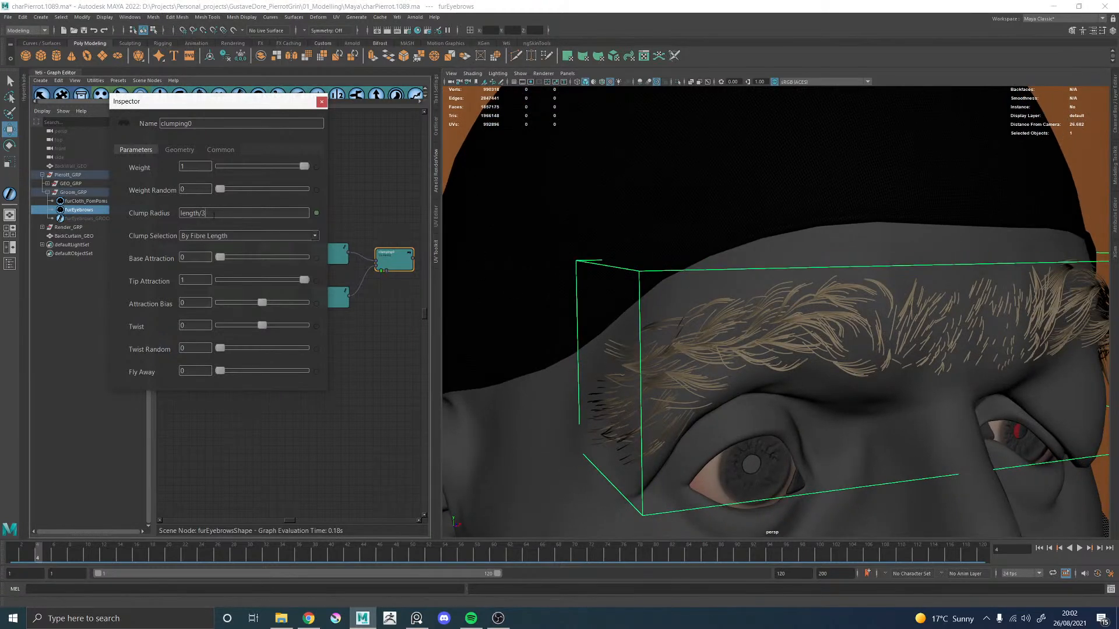
Step: Apply the length/3 Clump Radius expression and inspect the clumps across both brows
key(Return)
alt+drag(884, 335, 790, 344)
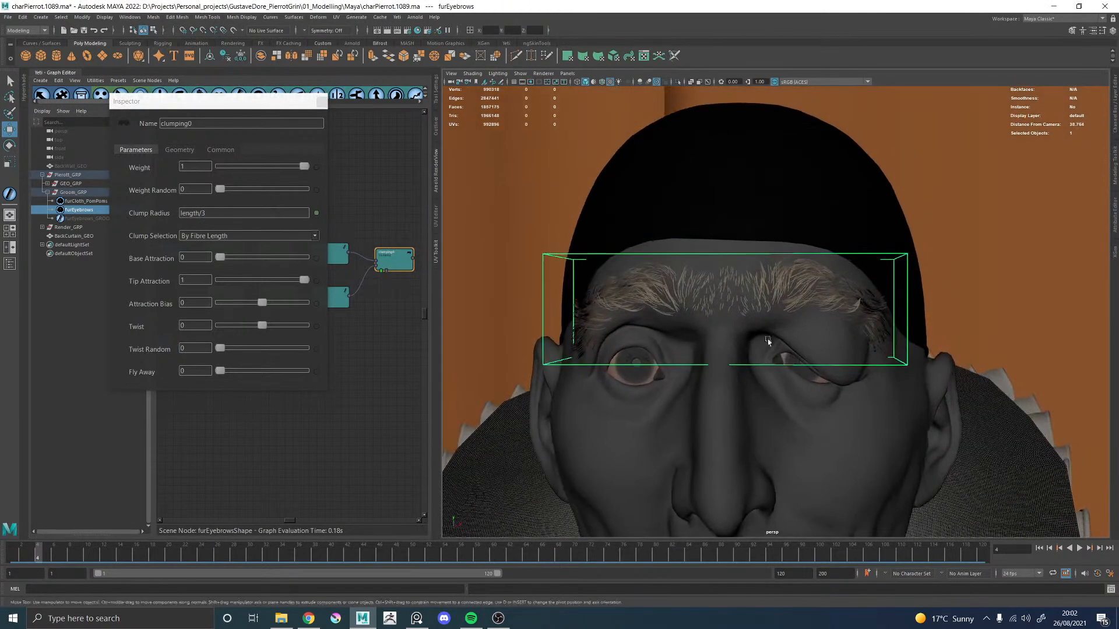
alt+right_drag(790, 344, 839, 362)
mouse_move(839, 362)
alt+mouse_down()
mouse_move(862, 350)
mouse_move(837, 379)
alt+mouse_up()
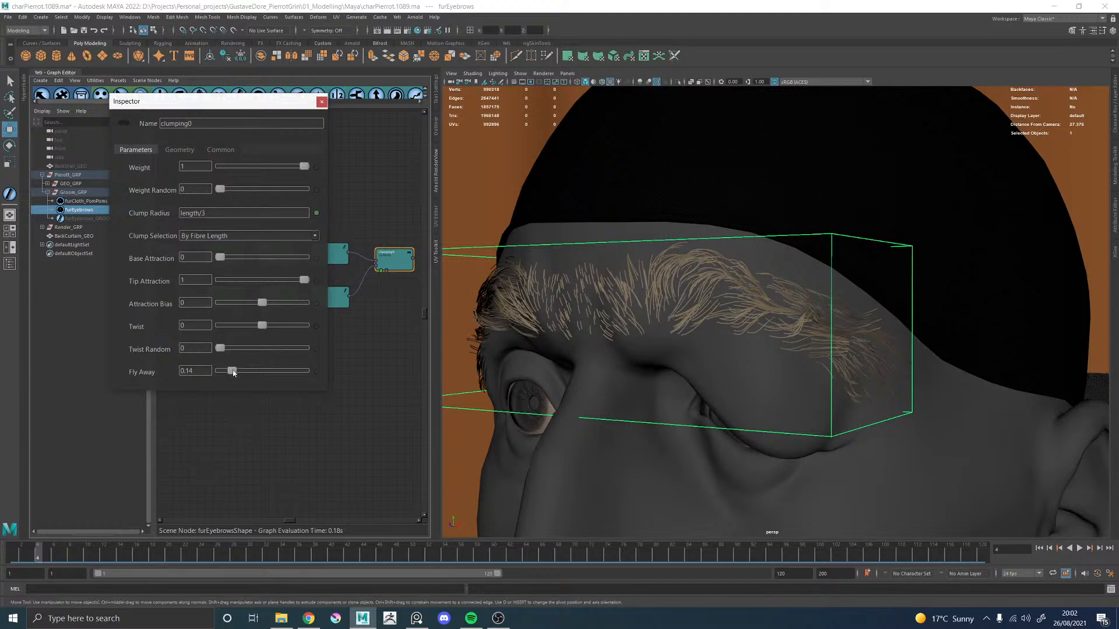
Step: Try out Fly Away and Weight Random on clumping0, returning both to 0
drag(220, 371, 156, 373)
alt+drag(662, 380, 791, 326)
alt+right_drag(791, 326, 594, 329)
alt+drag(714, 344, 725, 347)
alt+right_drag(725, 346, 842, 399)
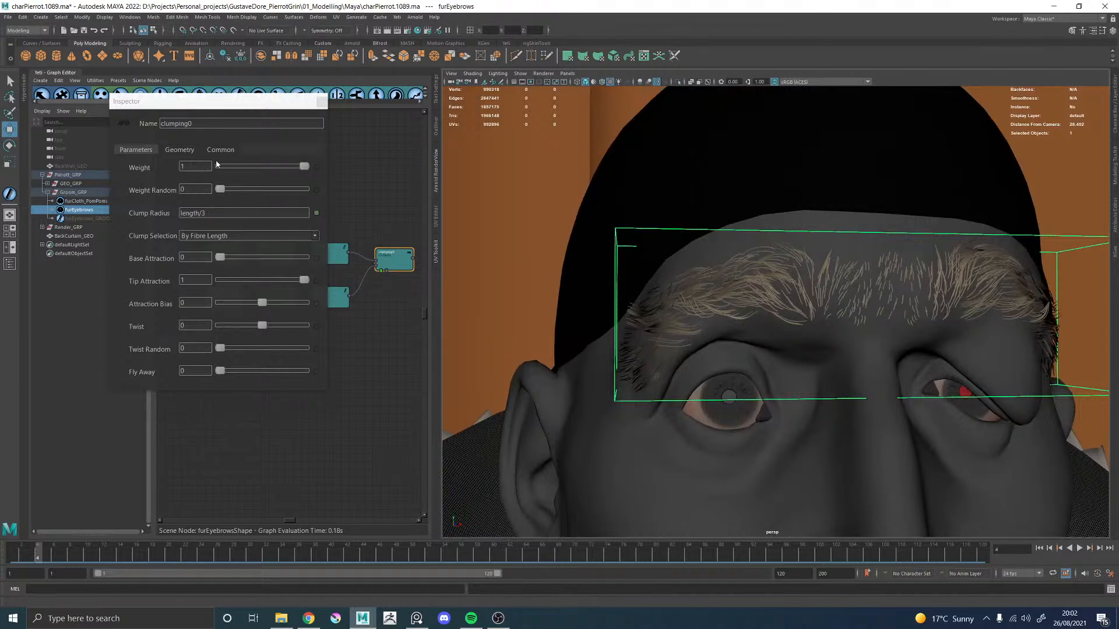
drag(220, 189, 182, 187)
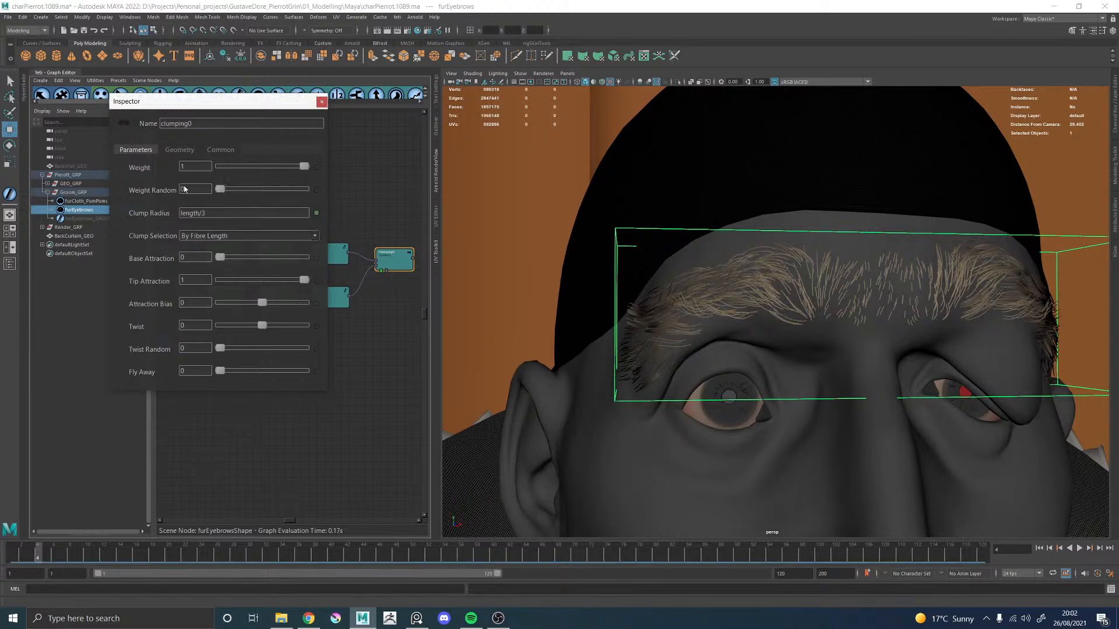
Step: Add a Width node after clumping0 in the Yeti graph and make it the displayed output
click(321, 105)
alt+middle_drag(352, 207, 262, 217)
drag(303, 272, 305, 267)
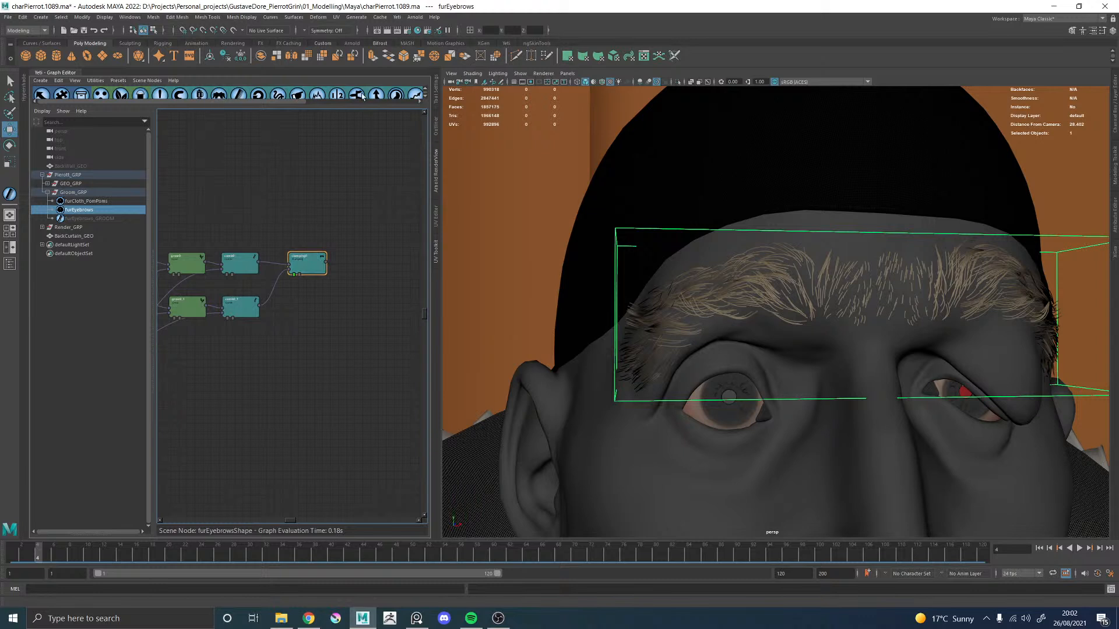
drag(273, 102, 338, 104)
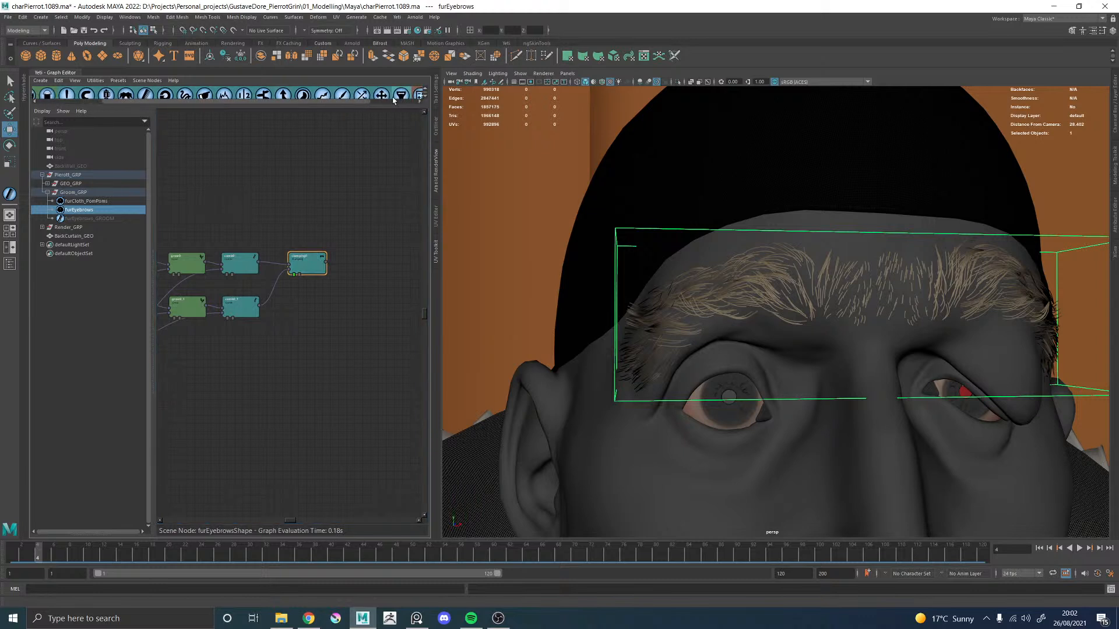
click(401, 95)
click(348, 275)
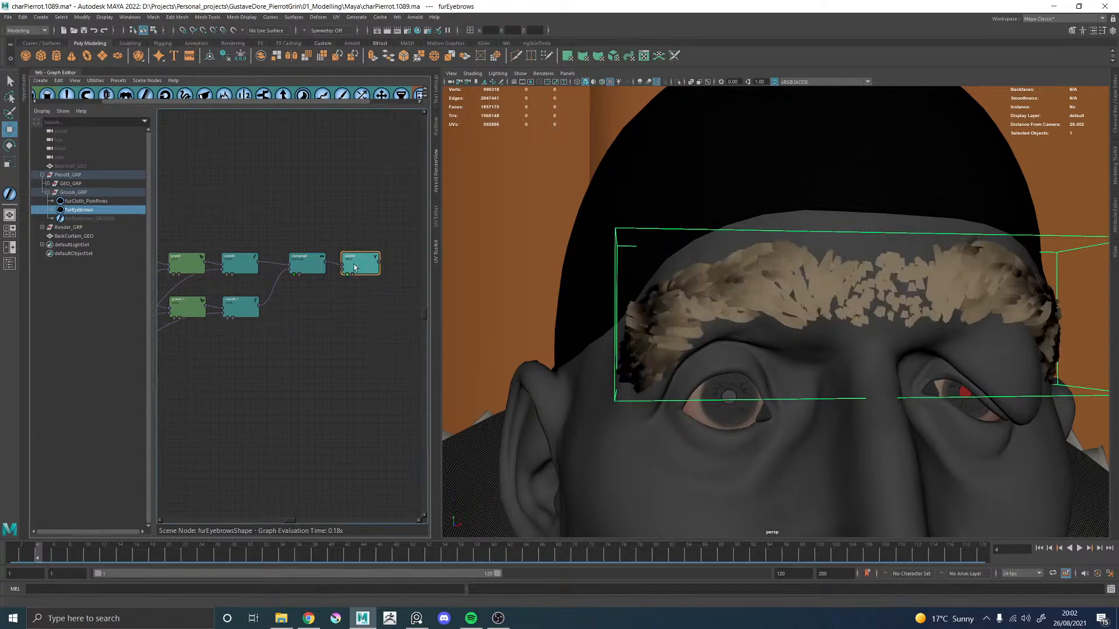
alt+right_drag(674, 240, 693, 261)
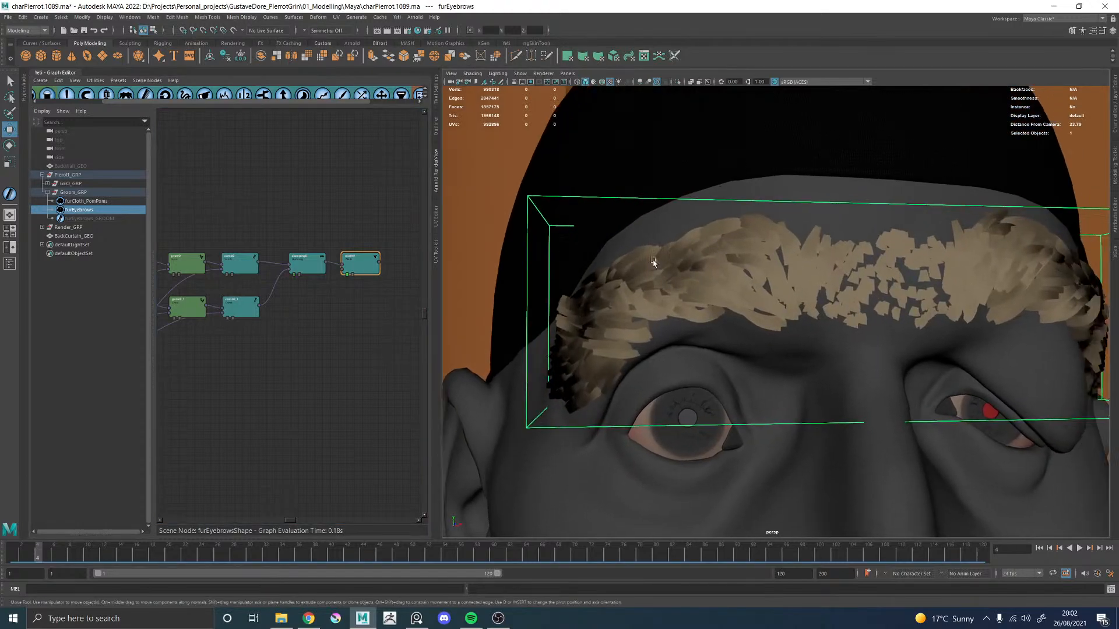
Step: Set width0's Base Width to 1, Tip Width to 0.21, Base Parameter to 0.74 and Width Random to 0.27
double_click(360, 259)
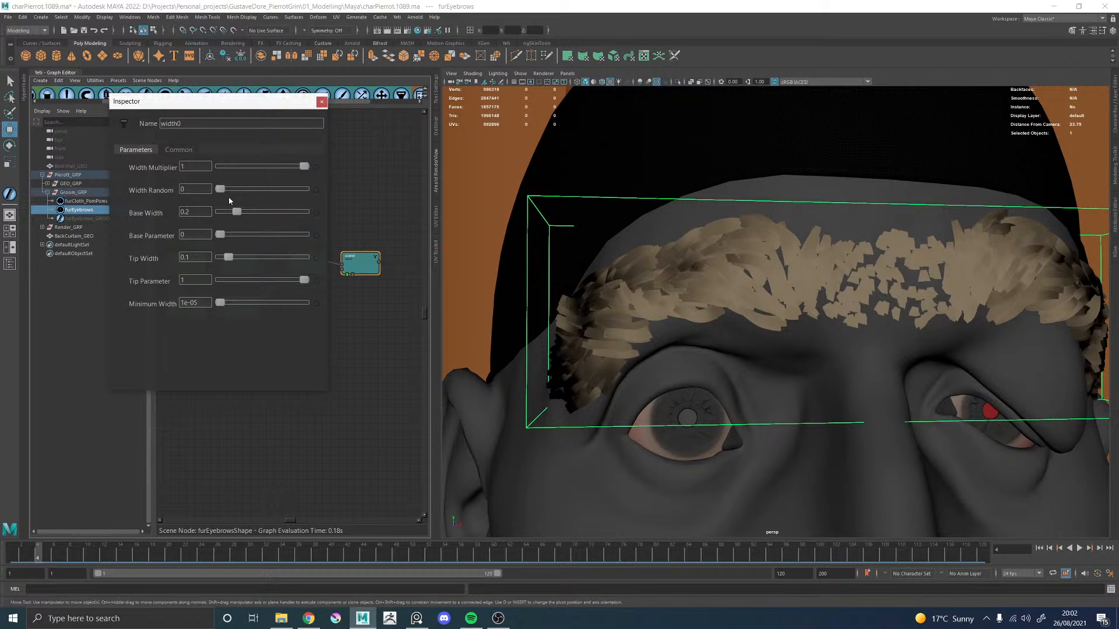
drag(236, 212, 320, 212)
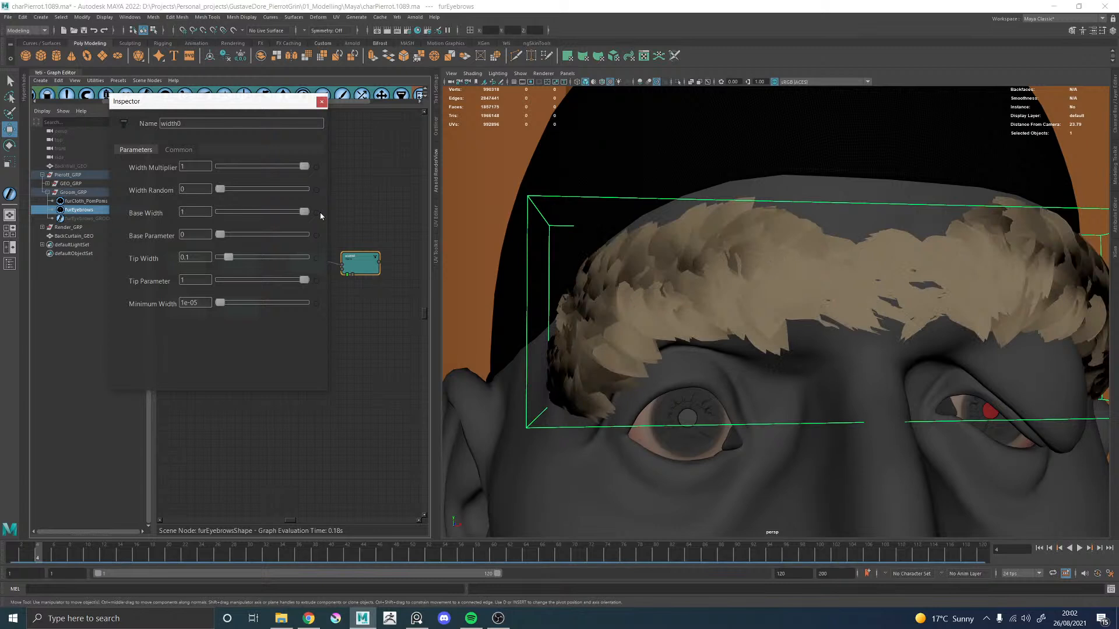
drag(226, 257, 283, 236)
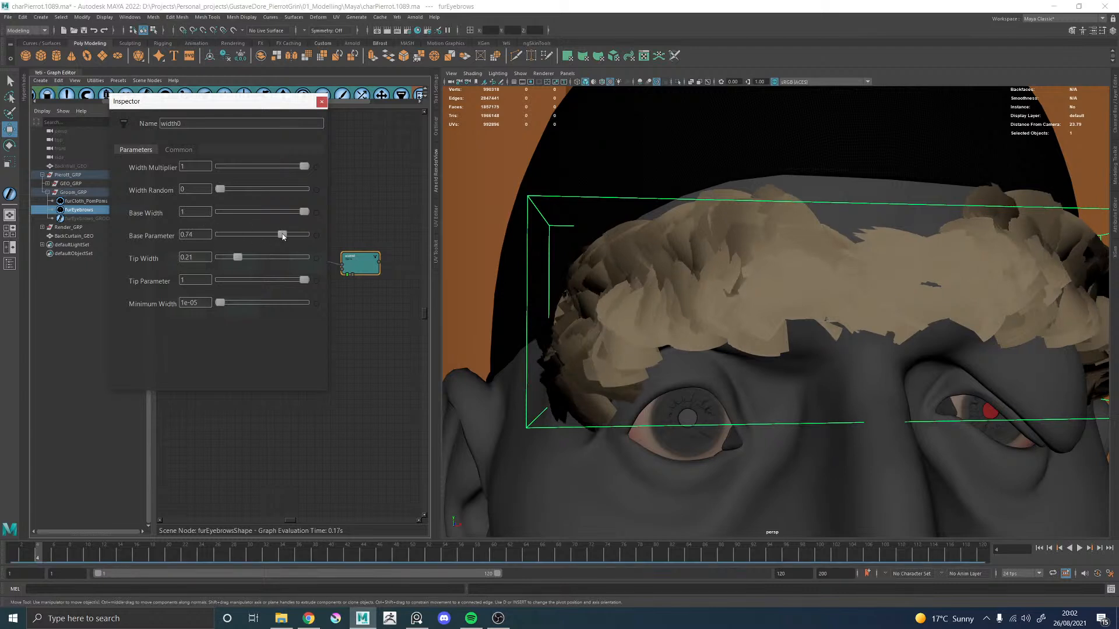
drag(220, 189, 244, 190)
Step: Try a Width Multiplier of 0.2 on width0, then drive it with the expression length * 0.01
click(317, 168)
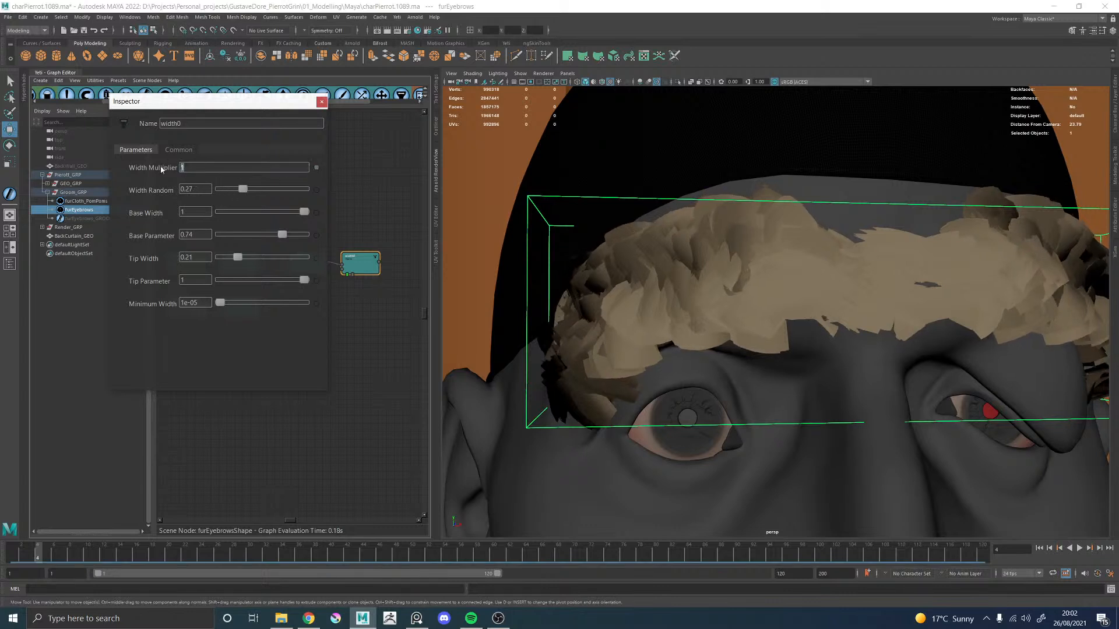
text(0.2)
key(Return)
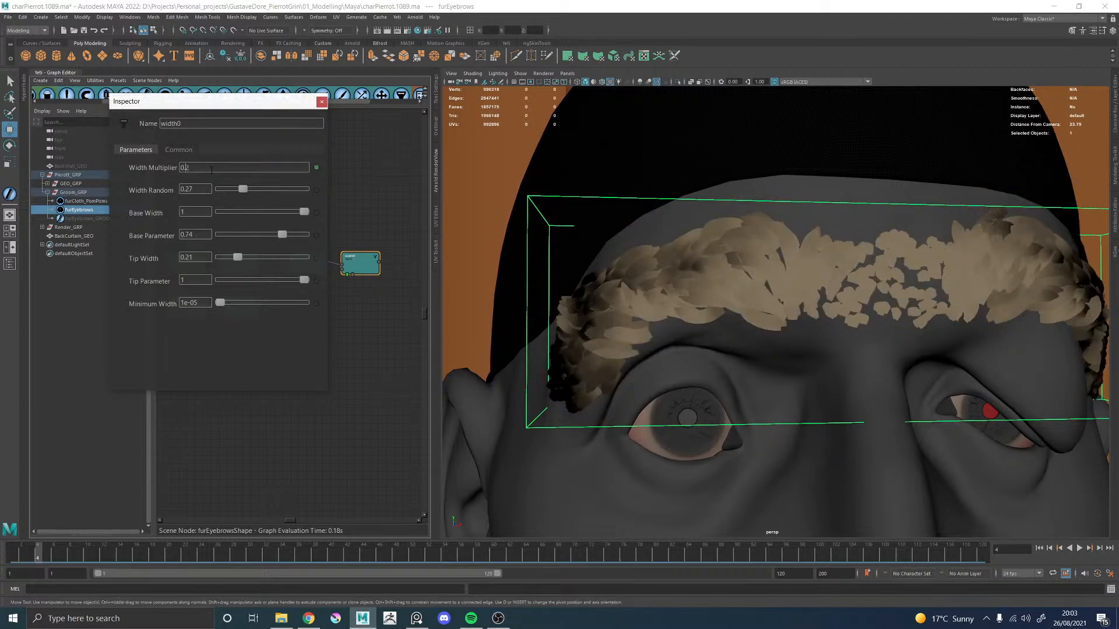
text(lengt)
key(Return)
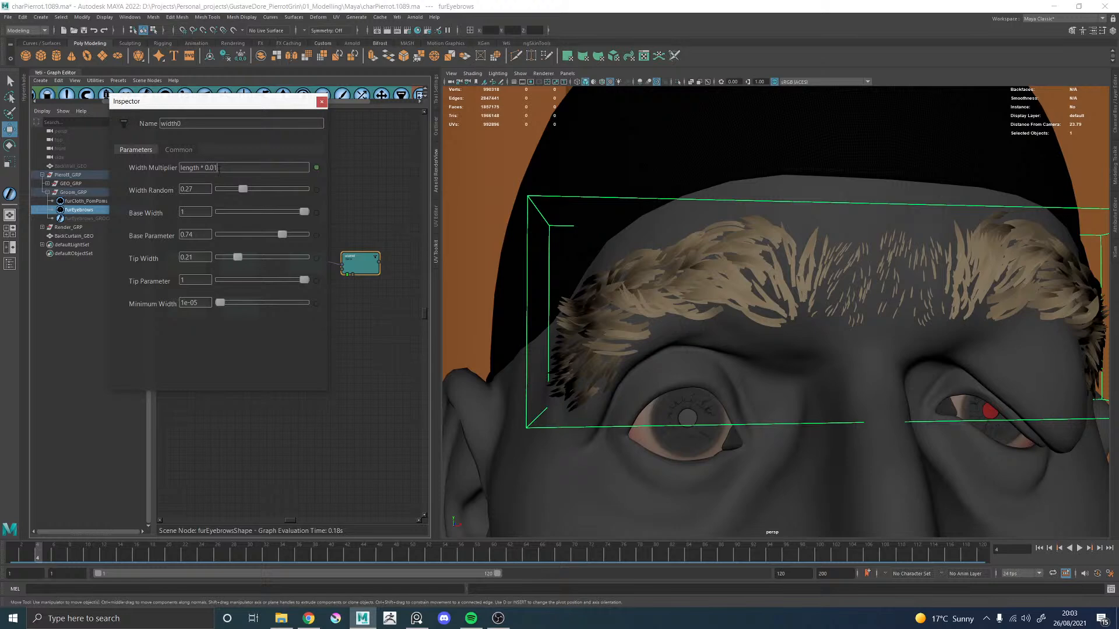
key(Return)
Step: Examine the hair thickness along both brows and on the short hairs between them
alt+middle_drag(857, 222, 802, 240)
alt+right_drag(802, 239, 777, 285)
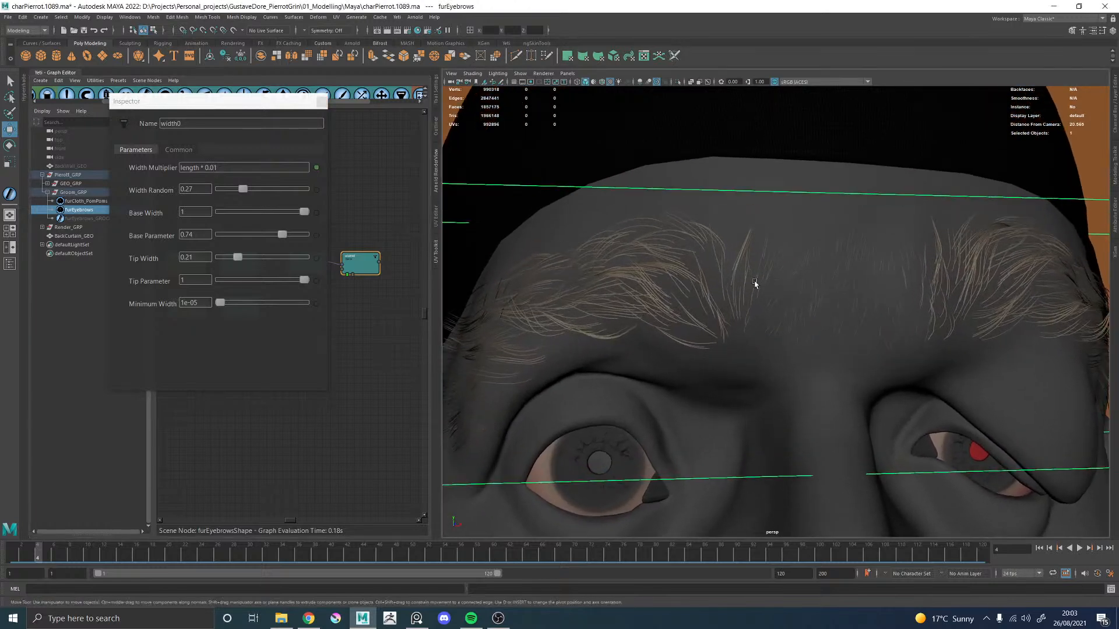
alt+drag(699, 275, 732, 285)
alt+middle_drag(756, 285, 740, 208)
alt+right_drag(820, 264, 705, 255)
alt+drag(832, 286, 742, 282)
alt+right_drag(742, 282, 866, 275)
mouse_move(866, 275)
alt+mouse_down()
mouse_move(814, 303)
mouse_move(662, 292)
mouse_move(769, 274)
mouse_move(845, 280)
alt+mouse_up()
alt+right_drag(845, 280, 687, 287)
alt+drag(687, 287, 727, 297)
alt+right_drag(727, 297, 819, 304)
alt+drag(826, 282, 772, 295)
alt+right_drag(771, 295, 837, 319)
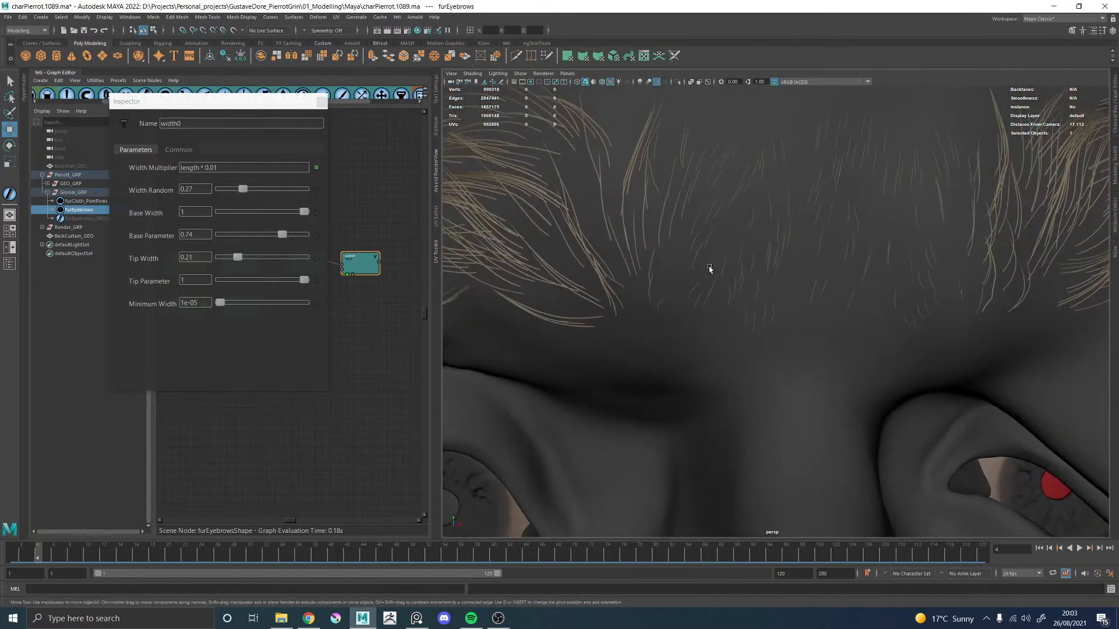
alt+drag(719, 272, 771, 287)
alt+drag(658, 283, 750, 285)
alt+drag(817, 265, 789, 290)
alt+right_drag(789, 290, 696, 262)
alt+drag(696, 262, 820, 289)
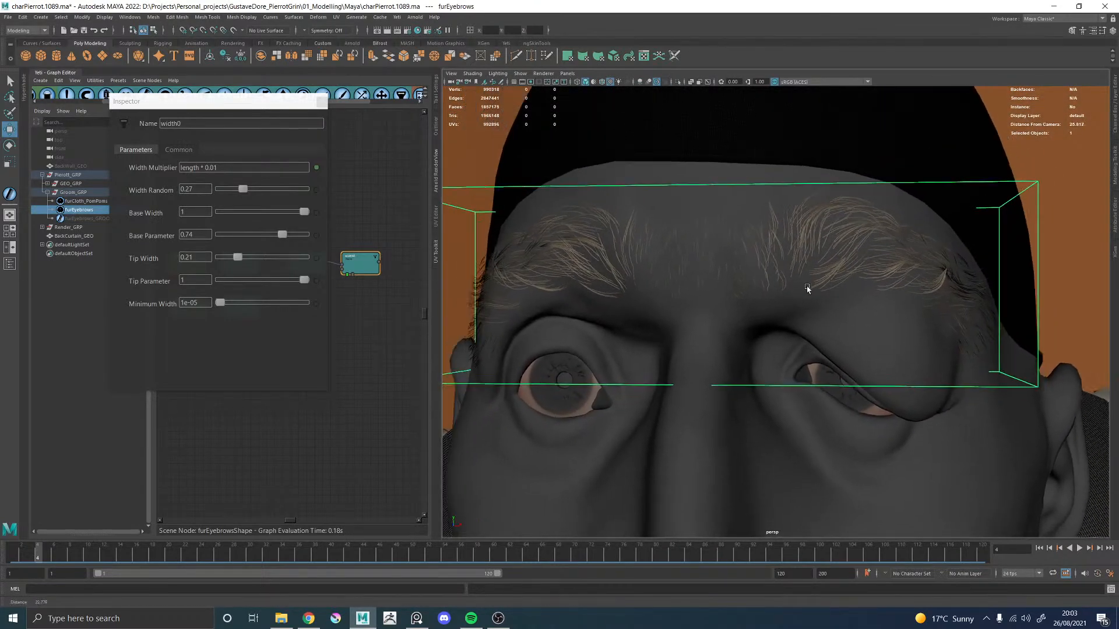
alt+right_drag(820, 289, 762, 317)
alt+drag(762, 317, 712, 310)
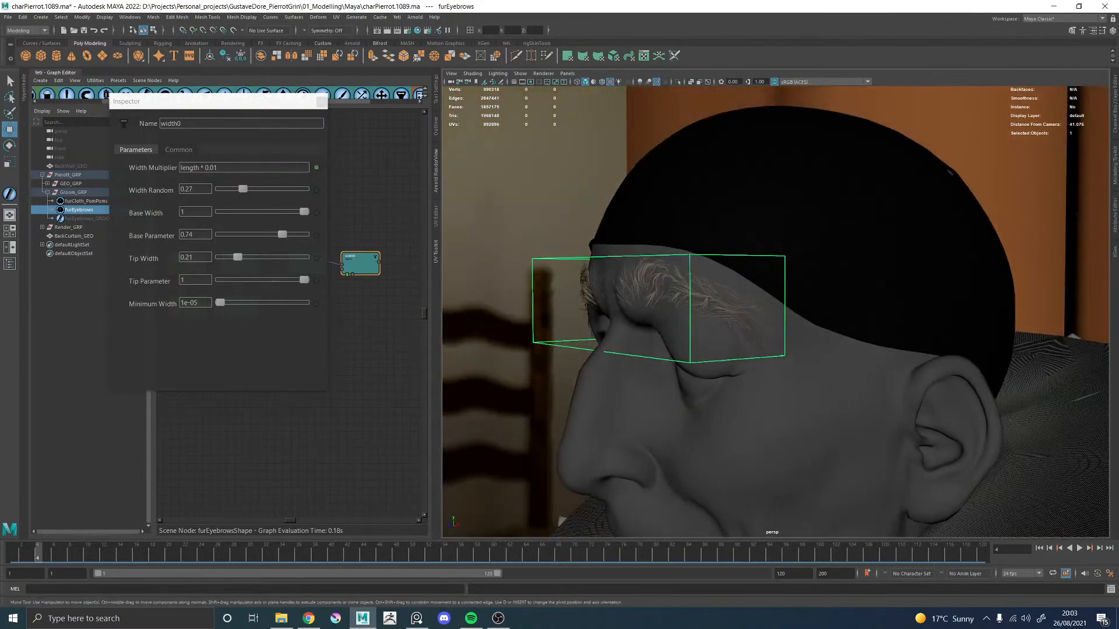
Step: Review the thinned eyebrow hair in side profile, from the front and close up above the eye
key(alt+Tab)
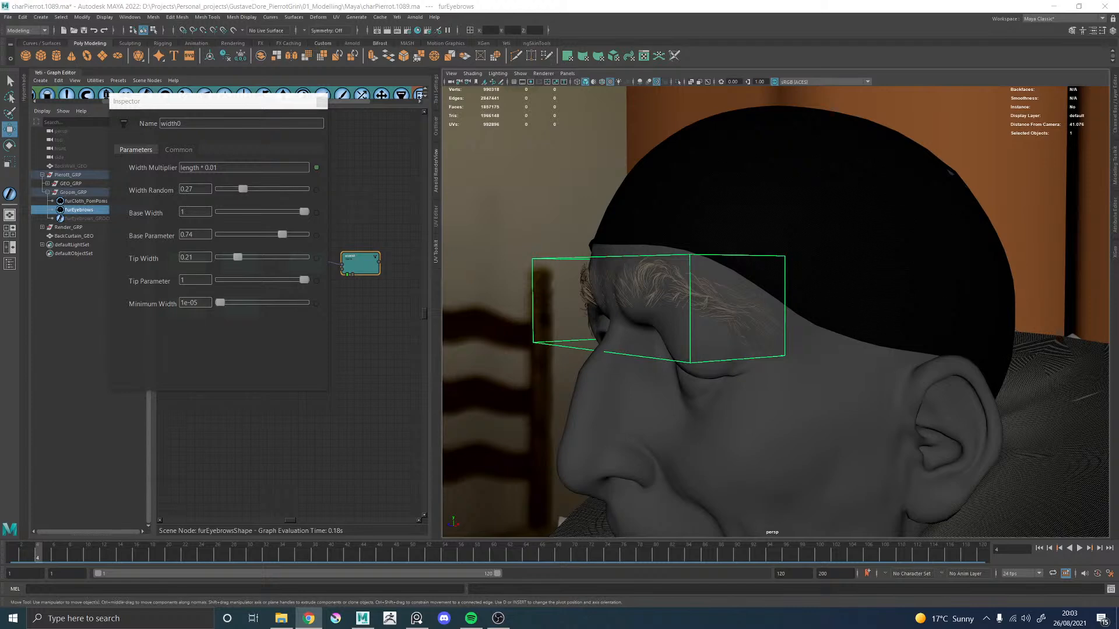
alt+drag(604, 245, 784, 308)
alt+right_drag(783, 308, 845, 320)
alt+middle_drag(720, 252, 862, 266)
mouse_move(737, 280)
alt+mouse_down()
mouse_move(834, 280)
mouse_move(657, 266)
mouse_move(722, 295)
mouse_move(640, 280)
mouse_move(739, 281)
alt+mouse_up()
alt+right_drag(860, 274, 744, 275)
alt+drag(744, 275, 782, 293)
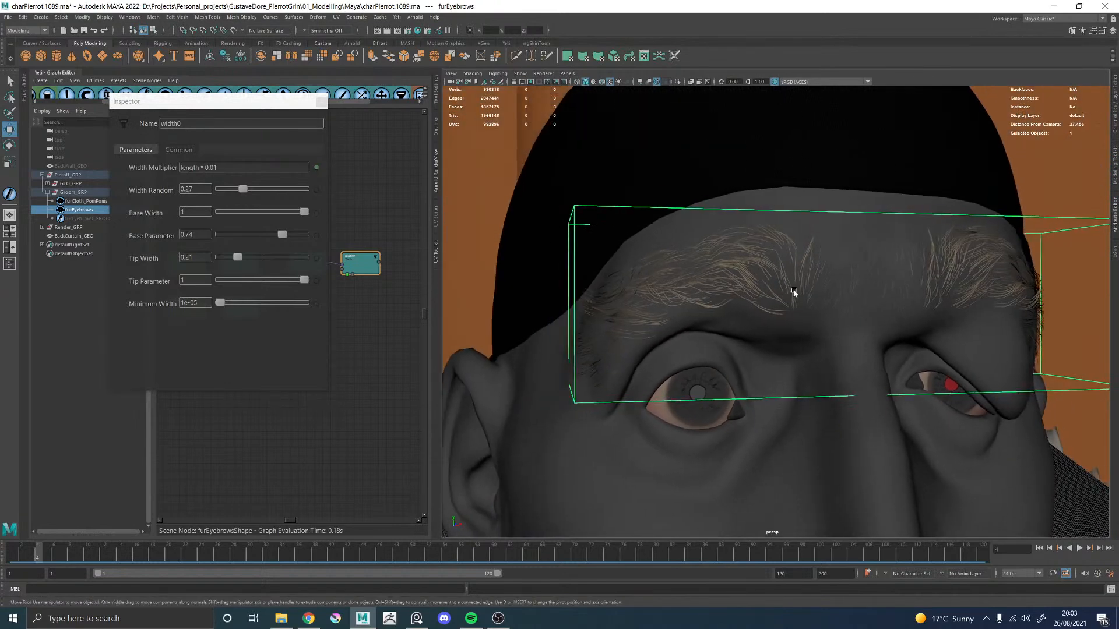
alt+right_drag(782, 292, 467, 320)
alt+drag(801, 318, 737, 320)
alt+right_drag(739, 321, 895, 399)
alt+drag(769, 355, 792, 355)
alt+right_drag(756, 359, 872, 408)
alt+drag(718, 343, 764, 353)
alt+right_drag(764, 356, 855, 405)
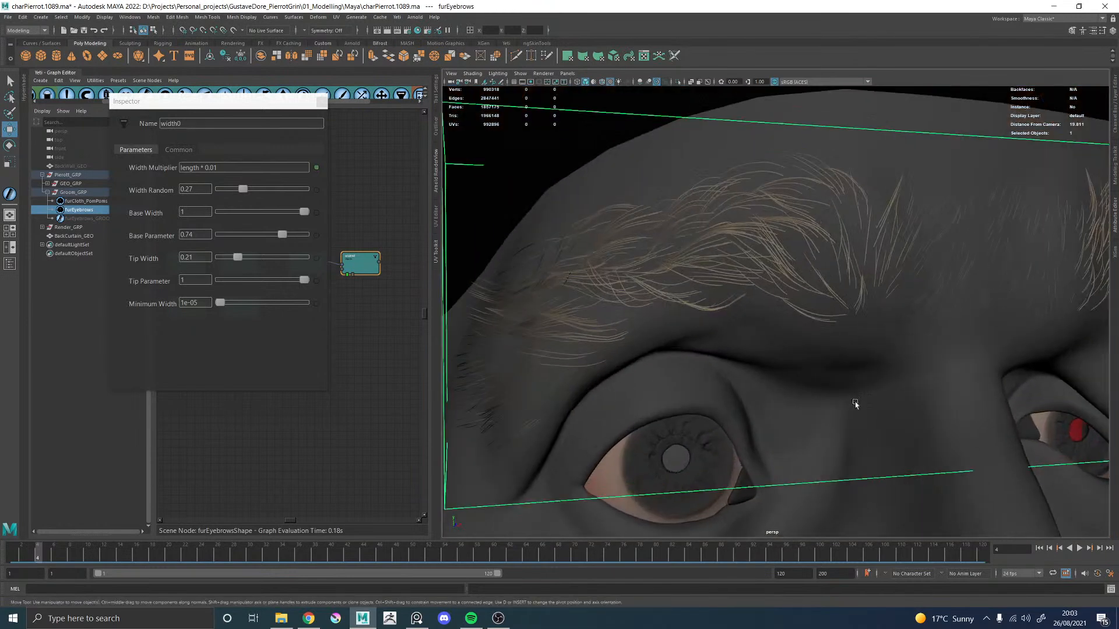
Step: Add a Scraggle node after width0 in the Yeti graph
click(321, 101)
middle_drag(366, 263, 262, 262)
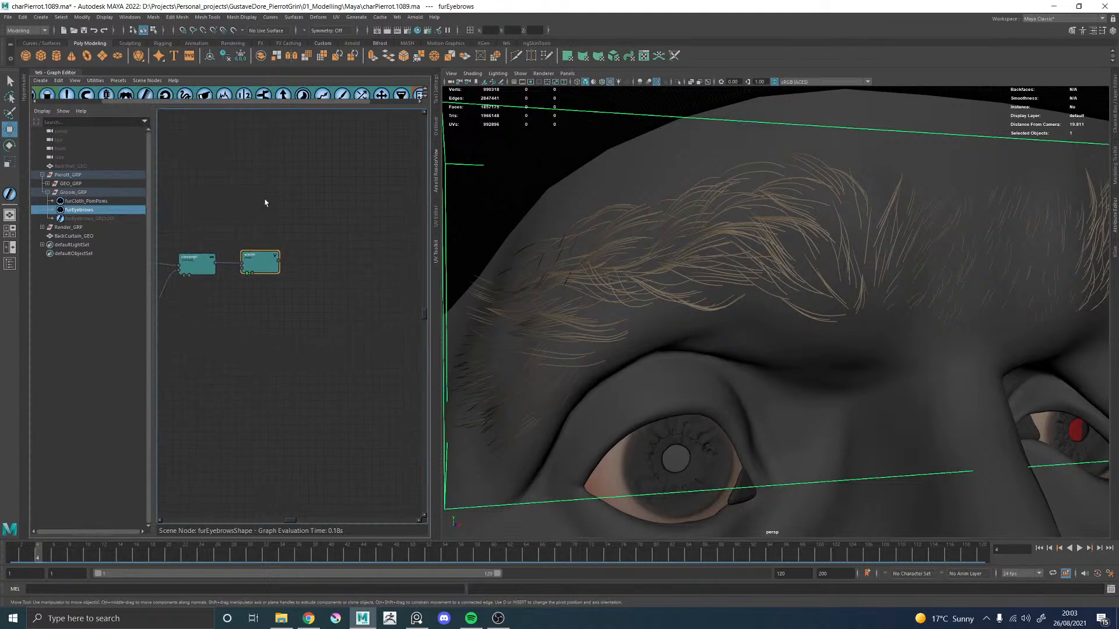
click(323, 97)
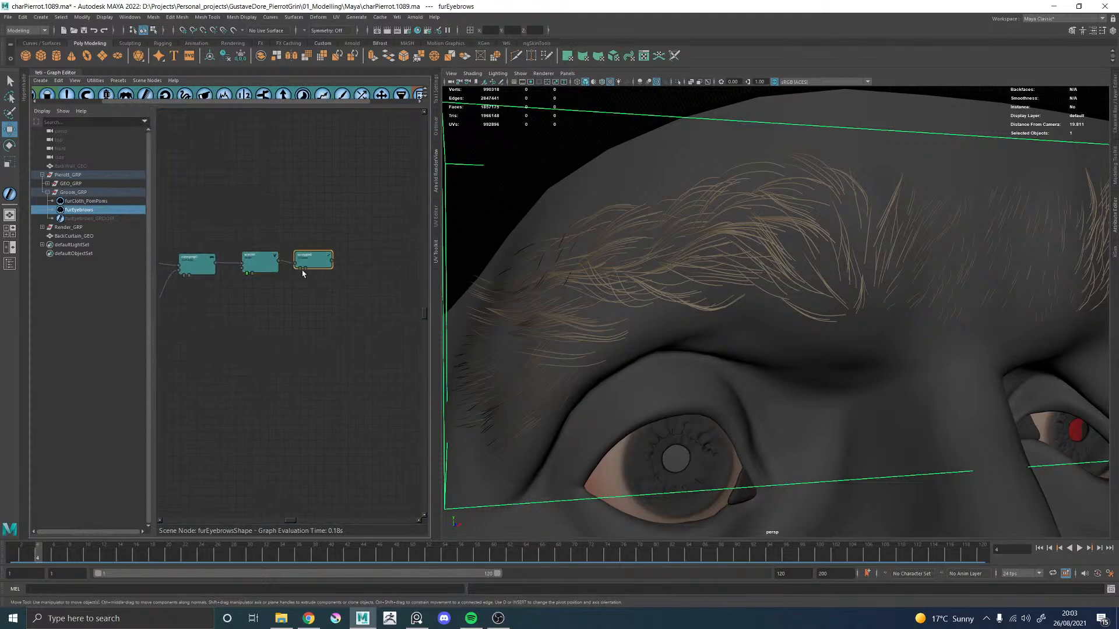
Step: Set the Percentage of scraggle0 to 0.55 and its Root Scraggle to 0
double_click(309, 260)
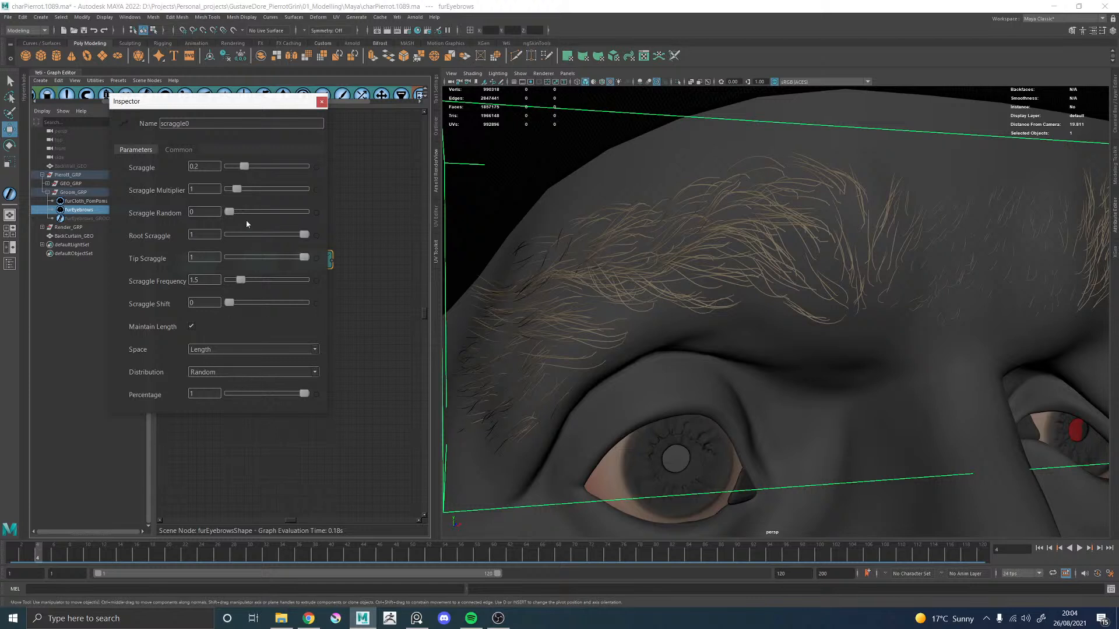
click(271, 394)
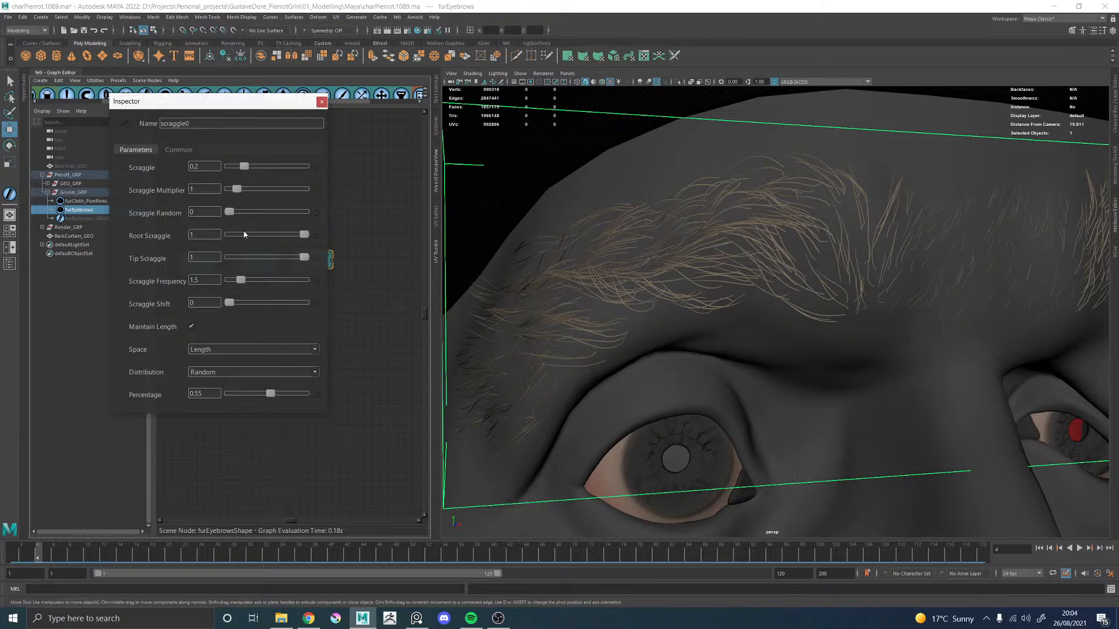
drag(305, 234, 193, 237)
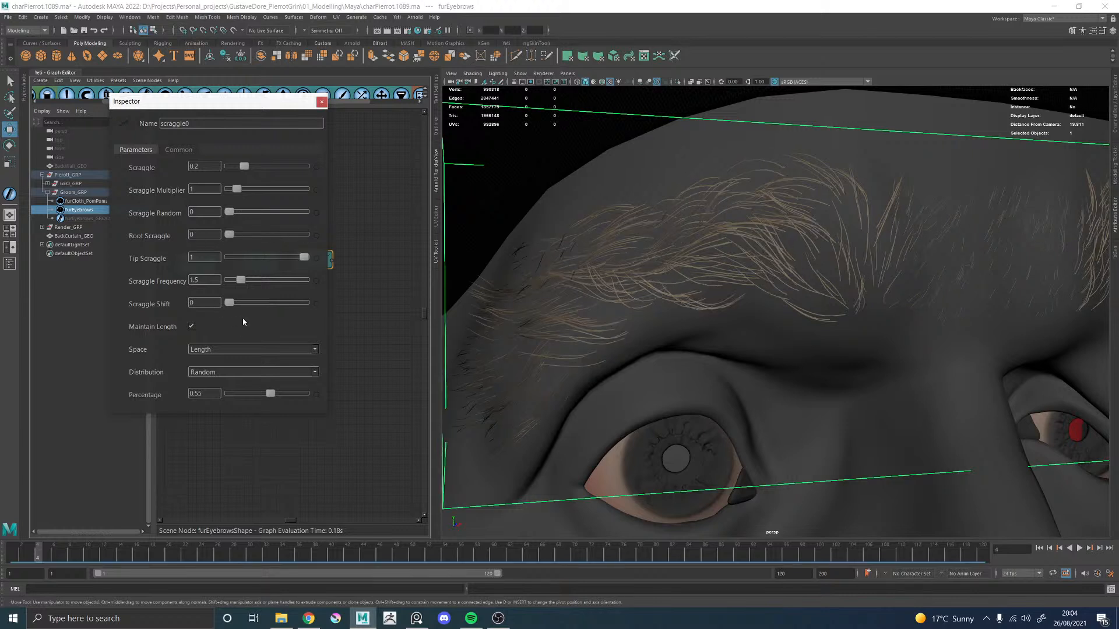
drag(230, 235, 263, 236)
drag(359, 240, 124, 239)
Step: Set scraggle0's Scraggle to 0.65 and Scraggle Random to 0.98, and check the node's effect on the brow
drag(246, 168, 279, 173)
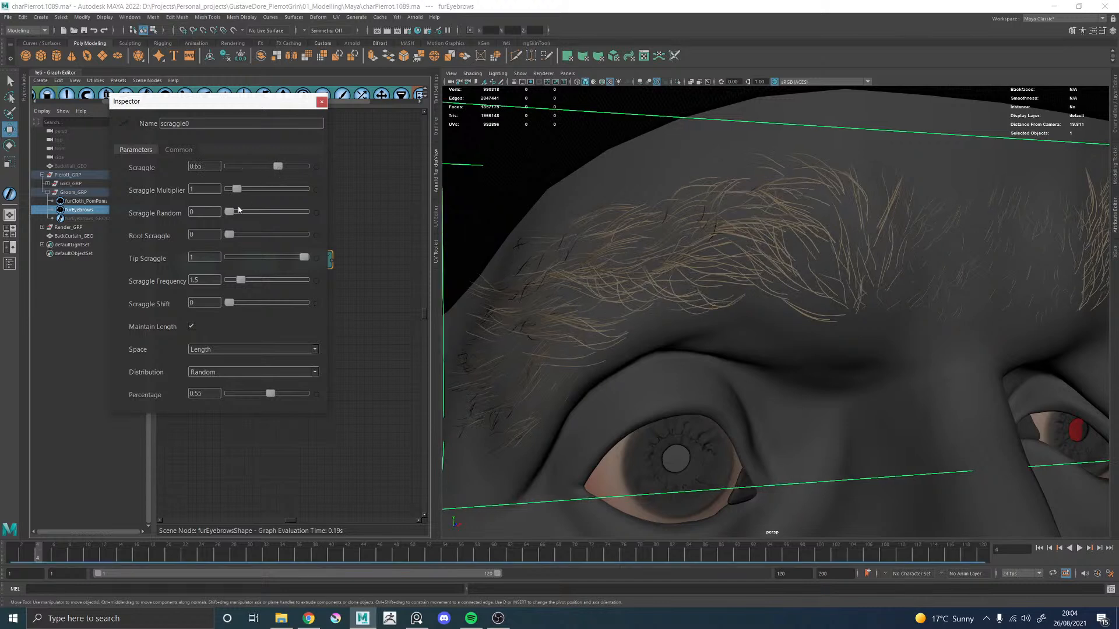
drag(231, 214, 302, 216)
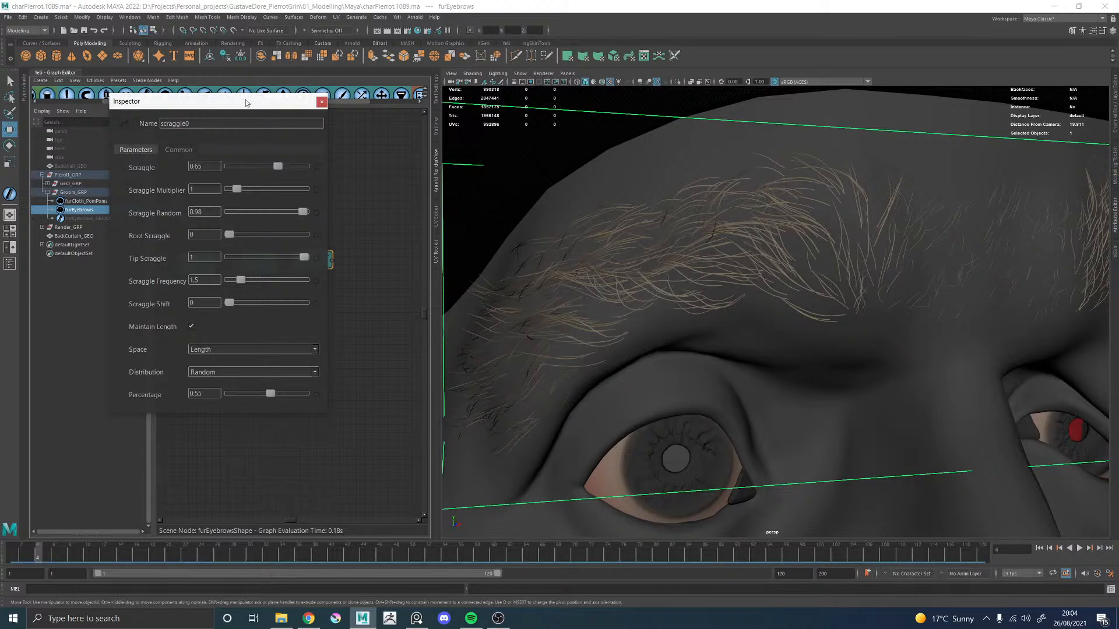
drag(251, 102, 569, 124)
click(305, 270)
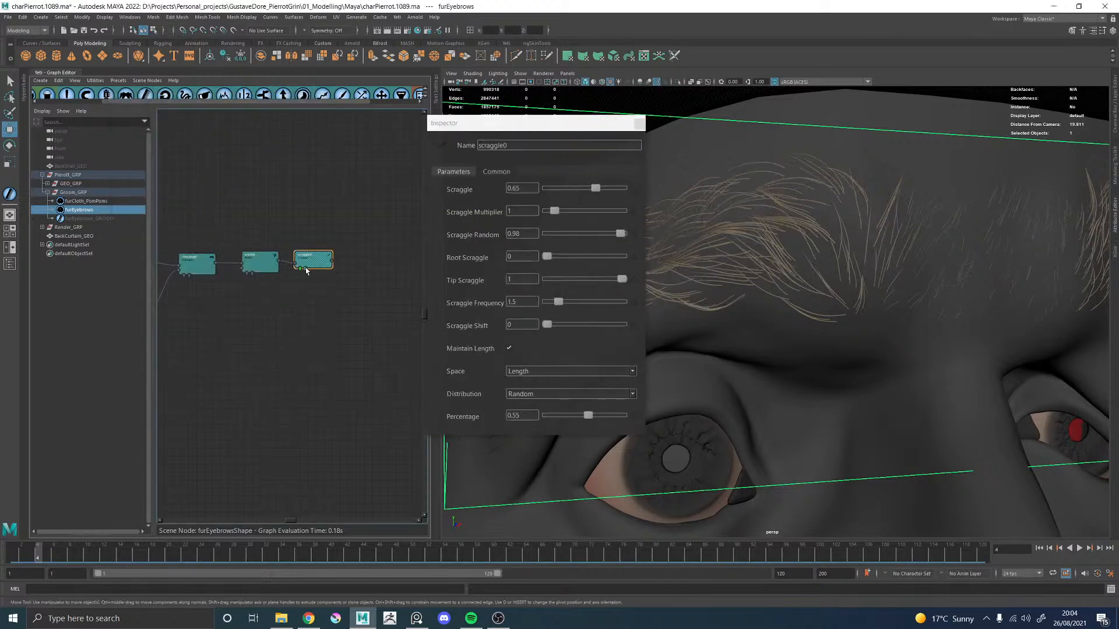
drag(534, 127, 312, 124)
Step: Drive the Scraggle Multiplier of scraggle0 with the expression length and check its effect on the brow hairs
key(f)
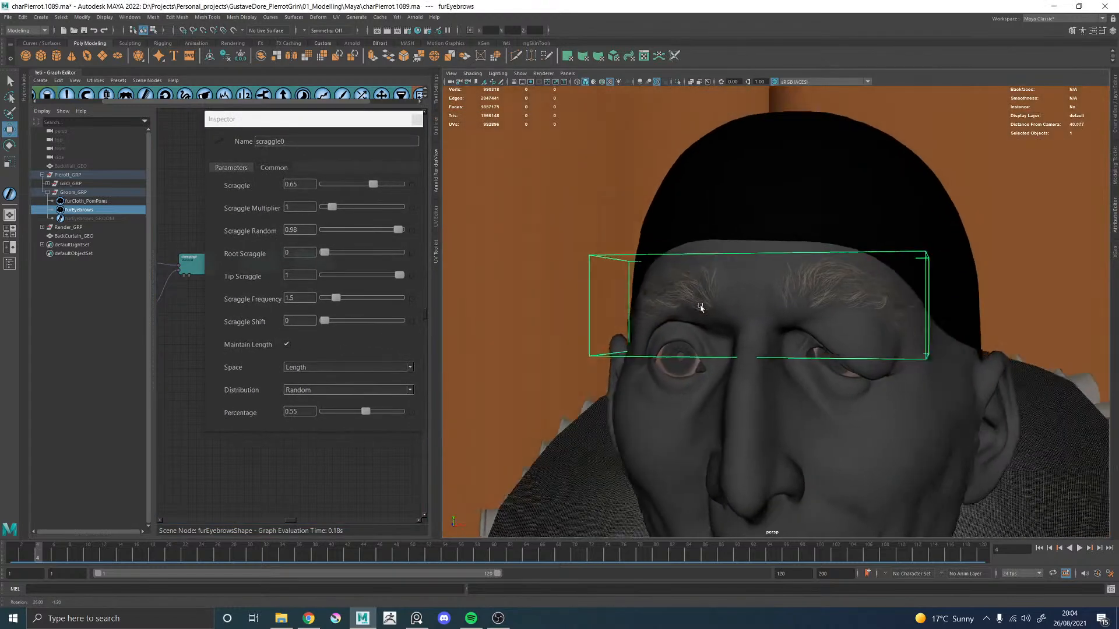
scroll(703, 308, up, 4)
scroll(709, 325, up, 2)
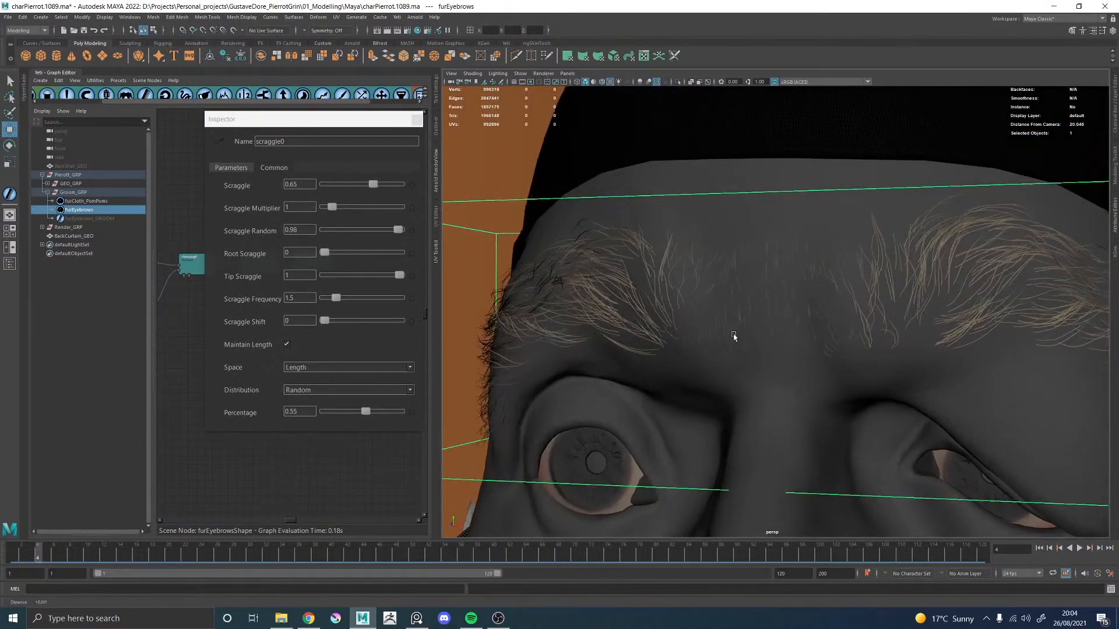
scroll(709, 325, up, 2)
click(412, 208)
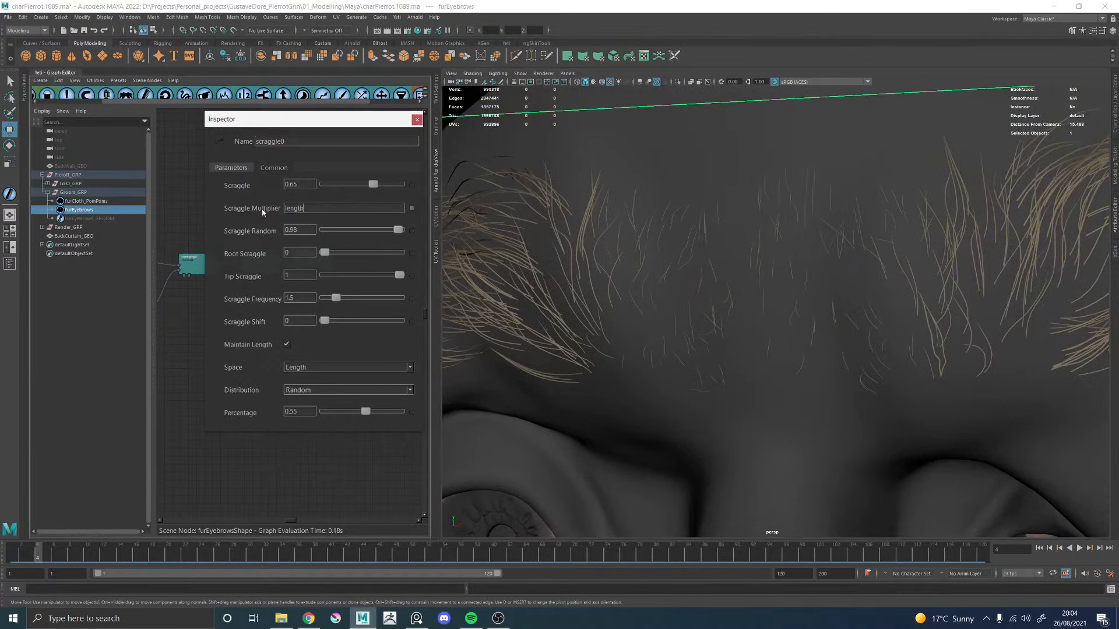
scroll(719, 285, down, 2)
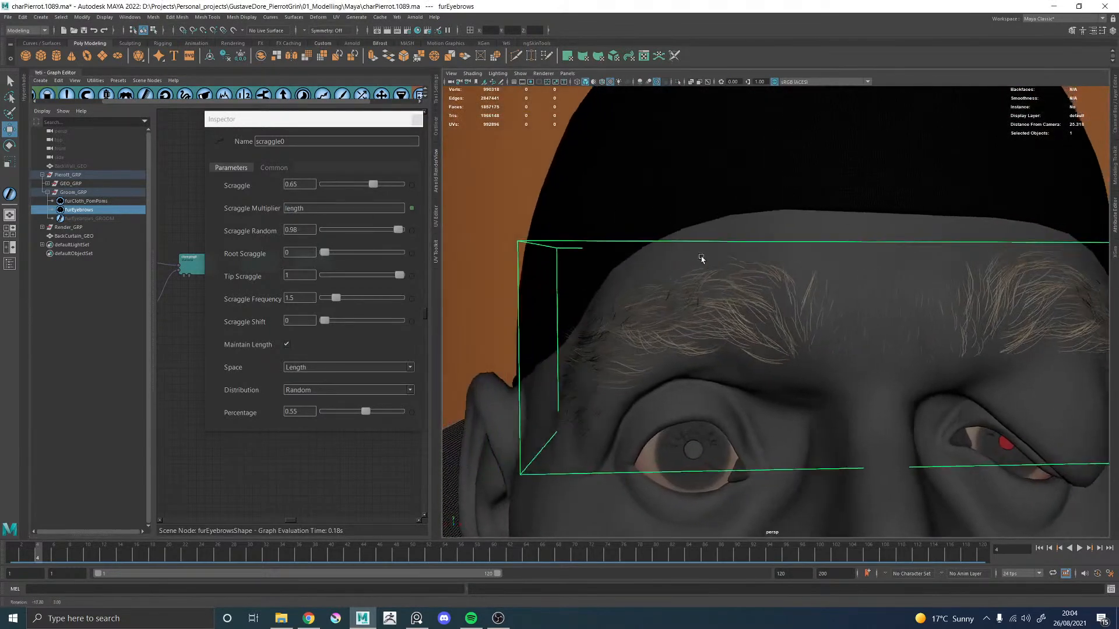
scroll(719, 286, up, 3)
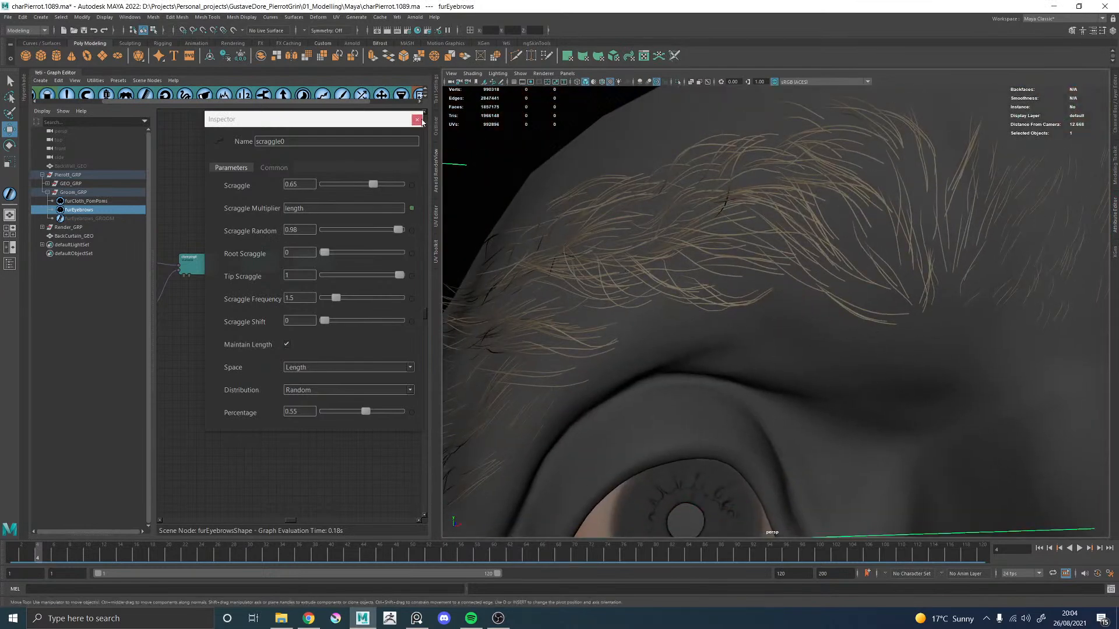
click(416, 119)
click(305, 269)
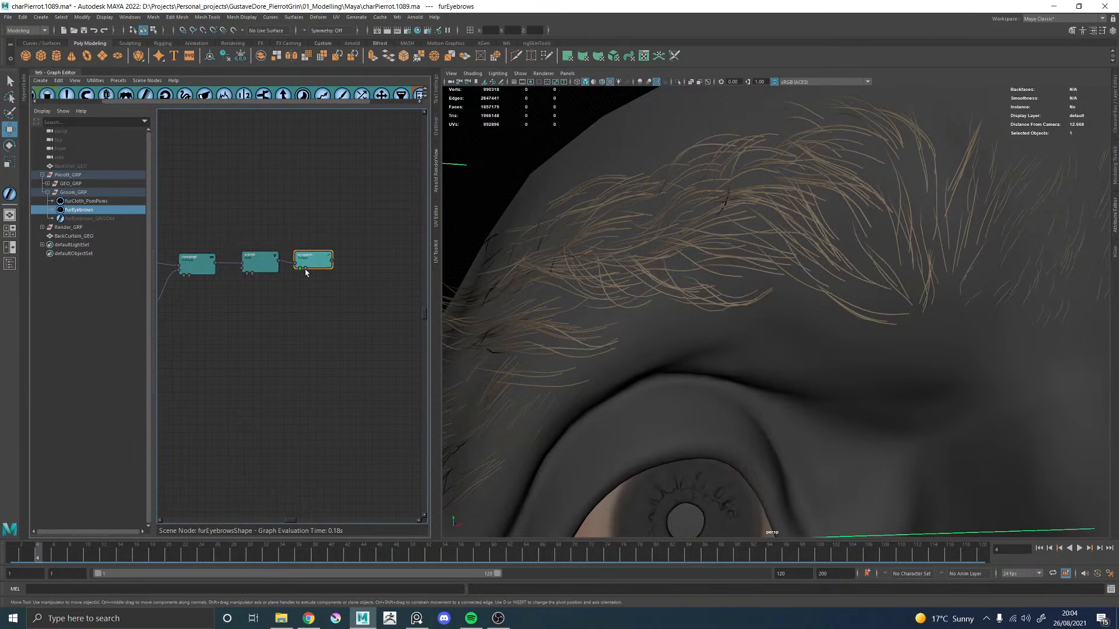
Step: Try a second Scraggle node after scraggle0, with Percentage 0.09 and Scraggle 1
click(323, 95)
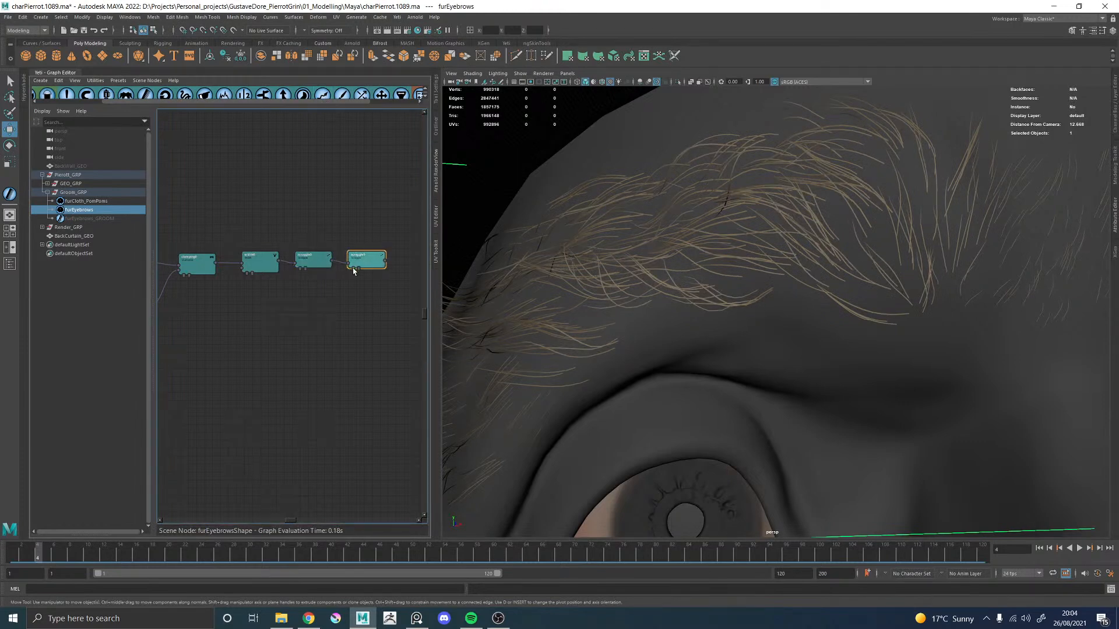
double_click(354, 271)
drag(344, 413, 331, 413)
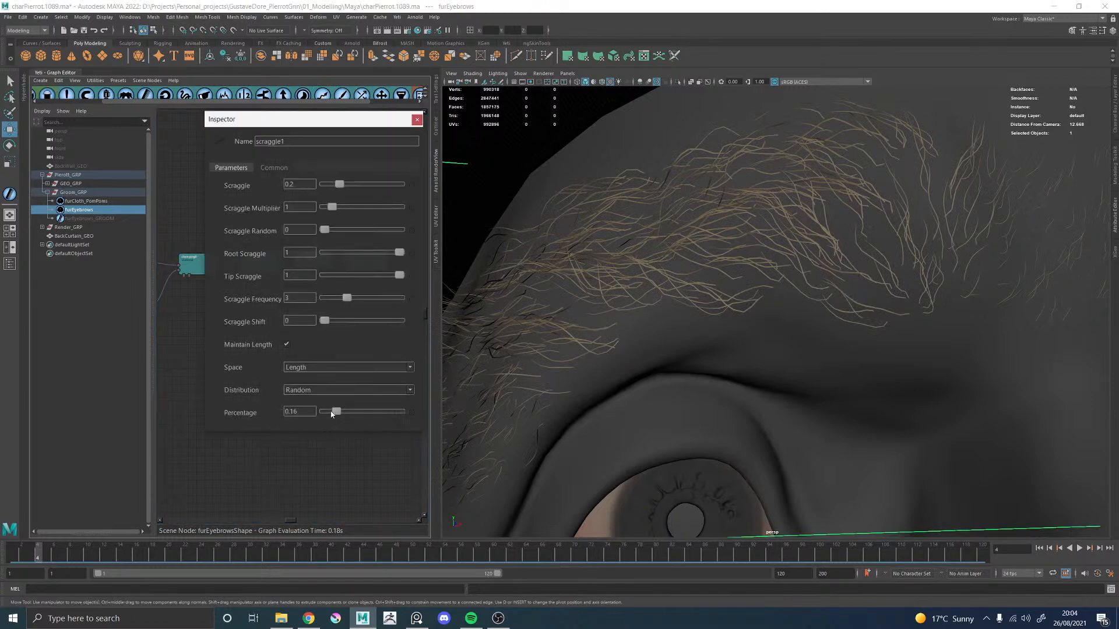
drag(340, 186, 482, 184)
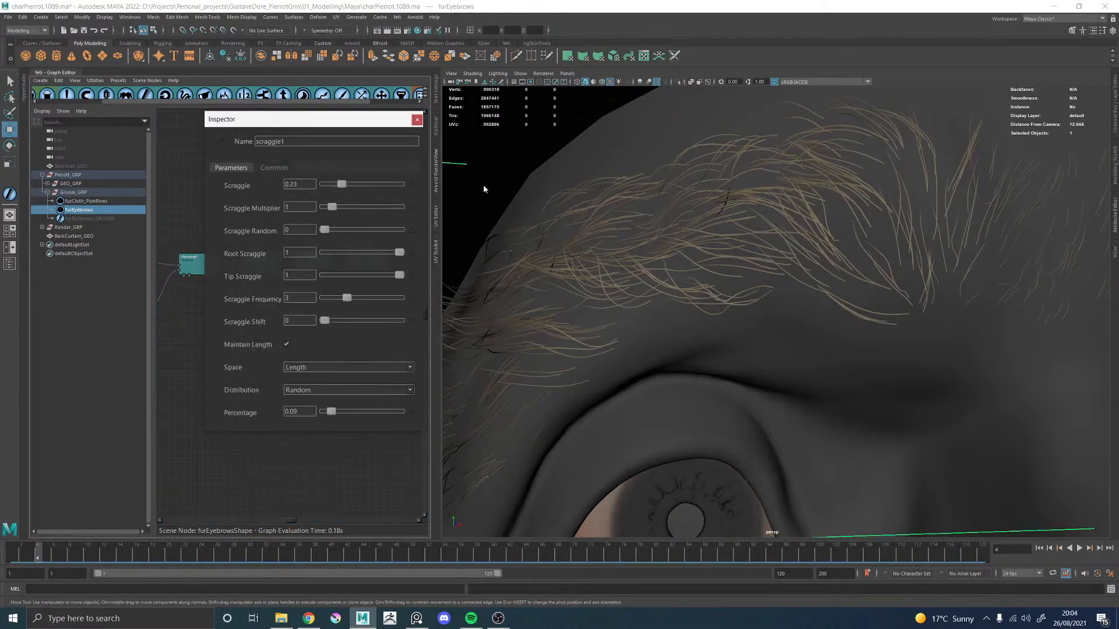
alt+right_drag(846, 266, 728, 278)
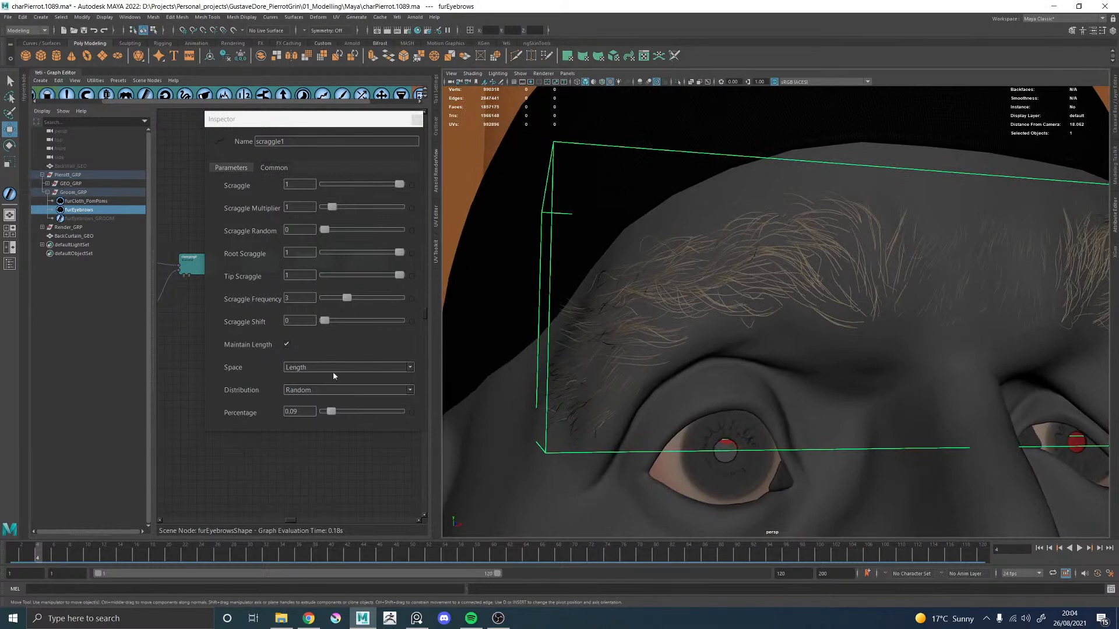
Step: Try scraggle1 with Maintain Length off, Scraggle Frequency 0.2 and Root Scraggle 0, and check both brows
click(287, 344)
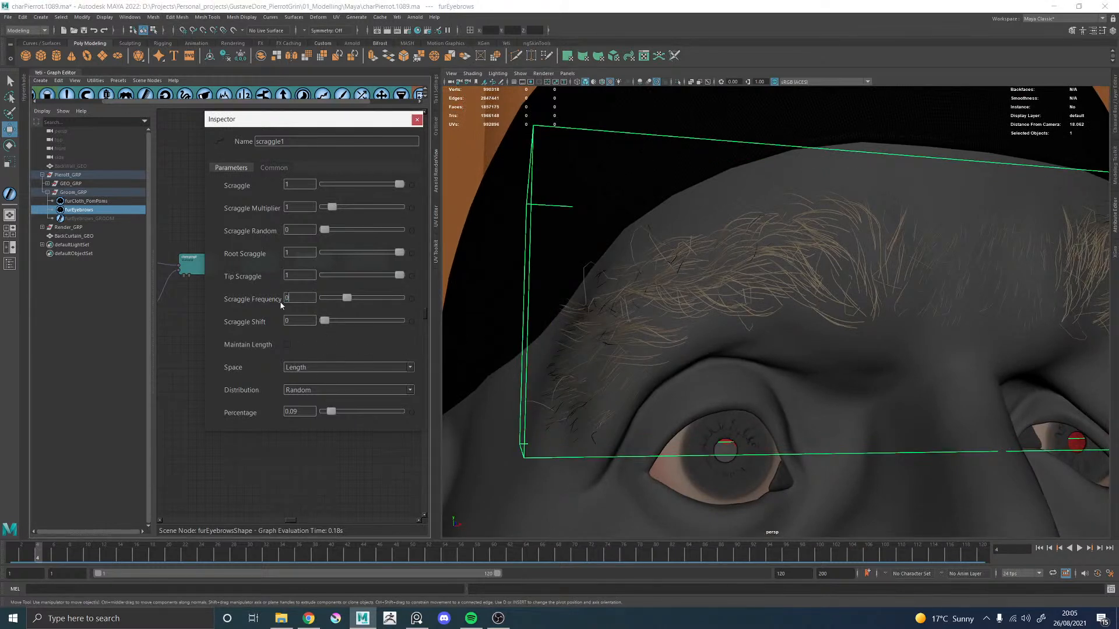
text(0.2)
key(Return)
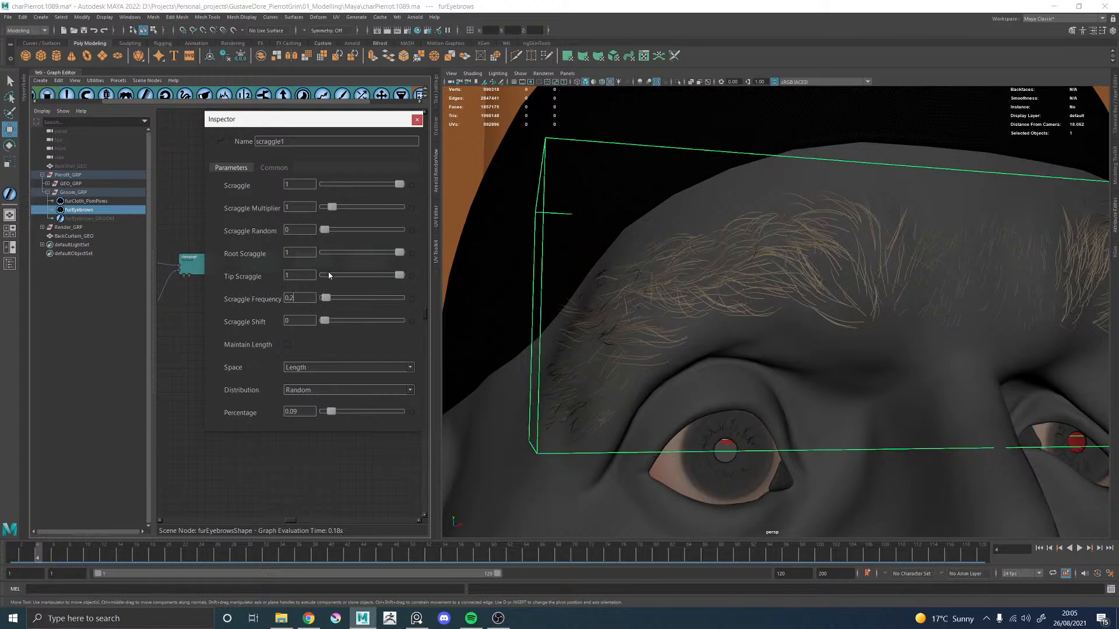
drag(399, 253, 324, 252)
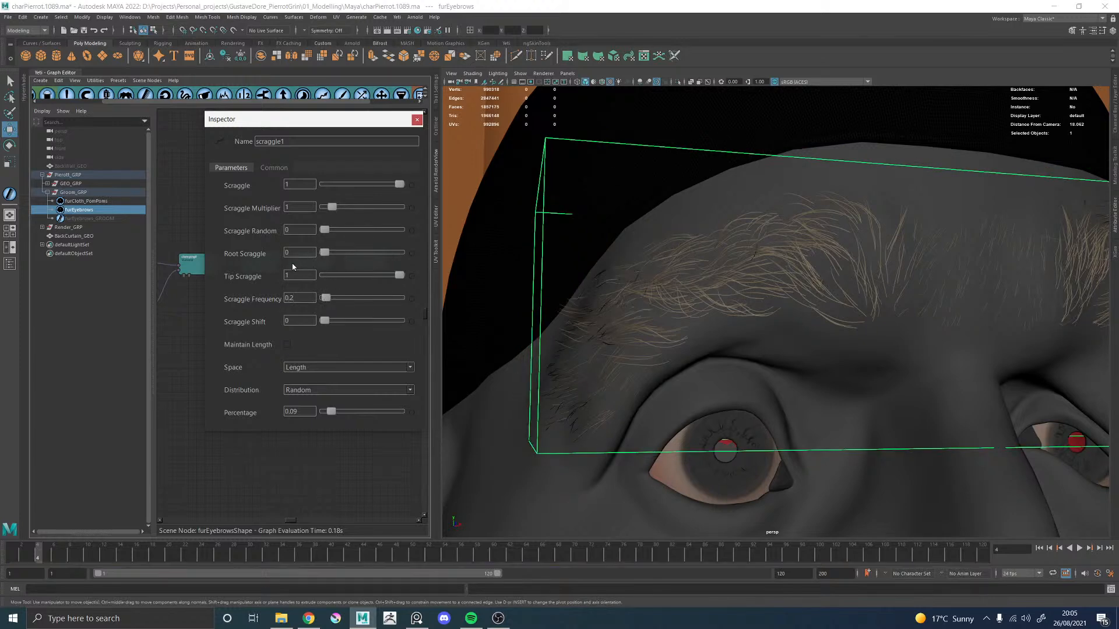
alt+drag(728, 283, 544, 306)
alt+middle_drag(677, 288, 684, 287)
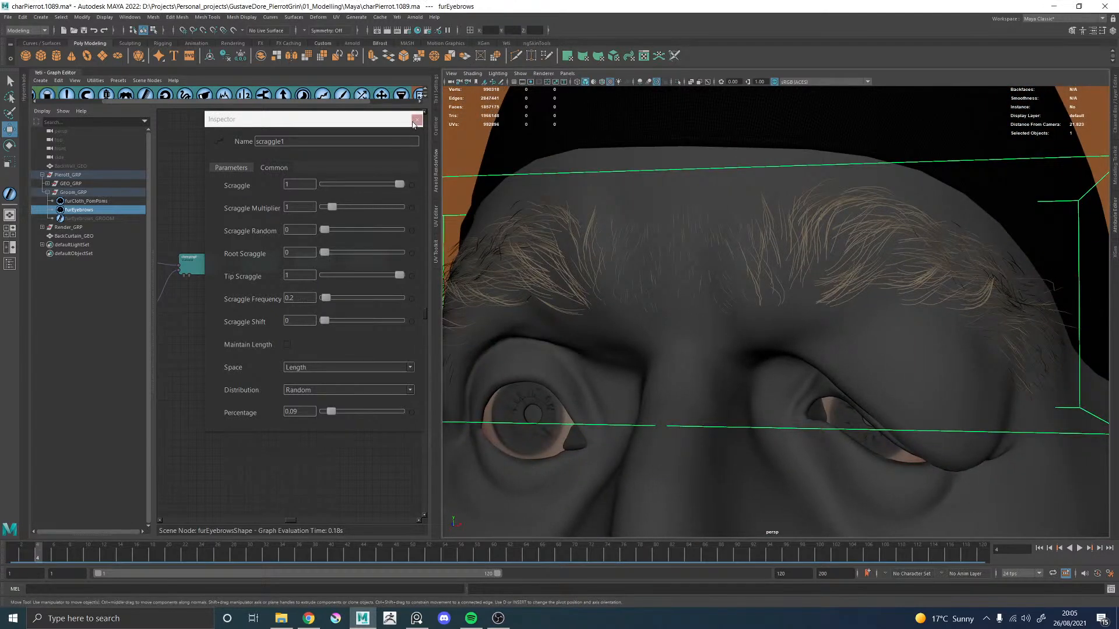
Step: Delete the scraggle1 node from the Yeti graph
click(413, 119)
click(361, 260)
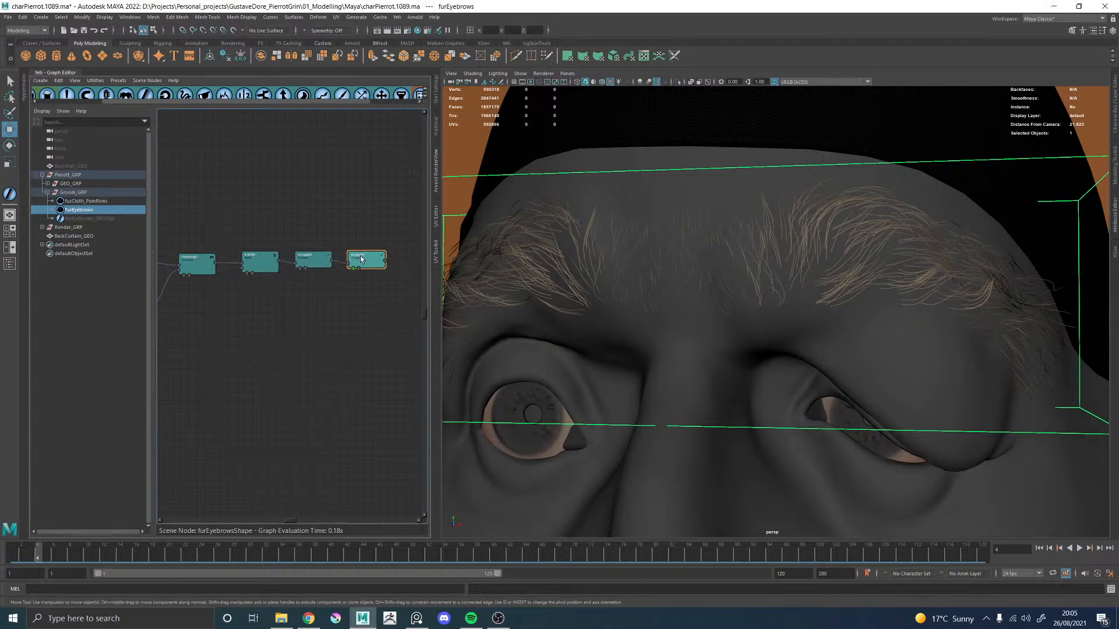
key(Delete)
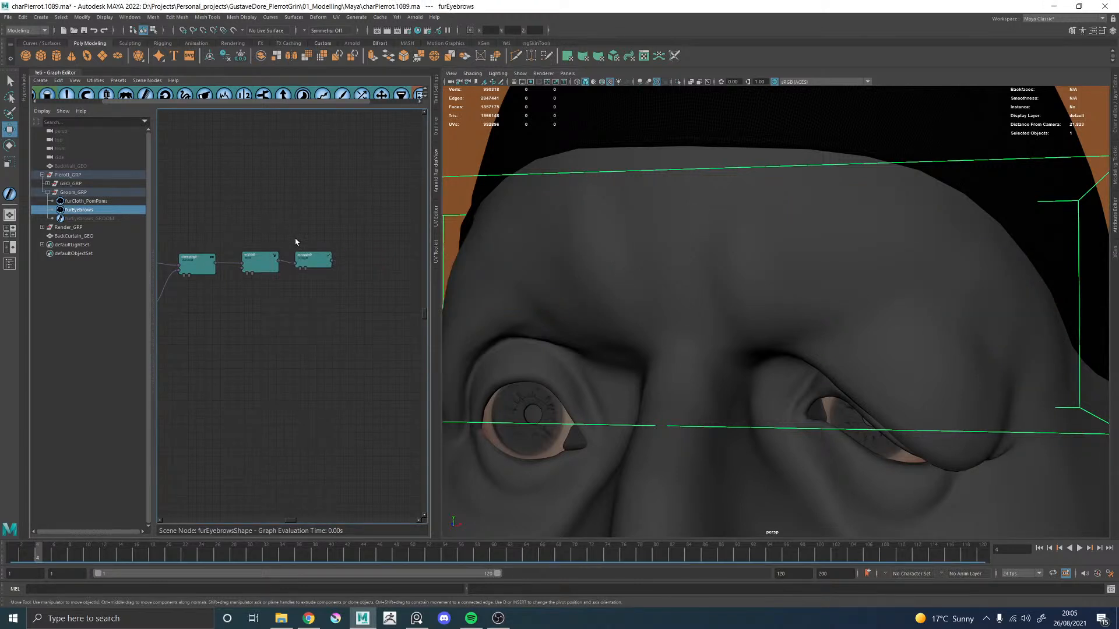
Step: Rewire the graph so that scraggle0 comes before width0 and feeds into it
mouse_move(268, 260)
mouse_down()
mouse_move(327, 226)
mouse_move(372, 240)
mouse_move(234, 272)
mouse_move(280, 278)
mouse_move(271, 268)
mouse_up()
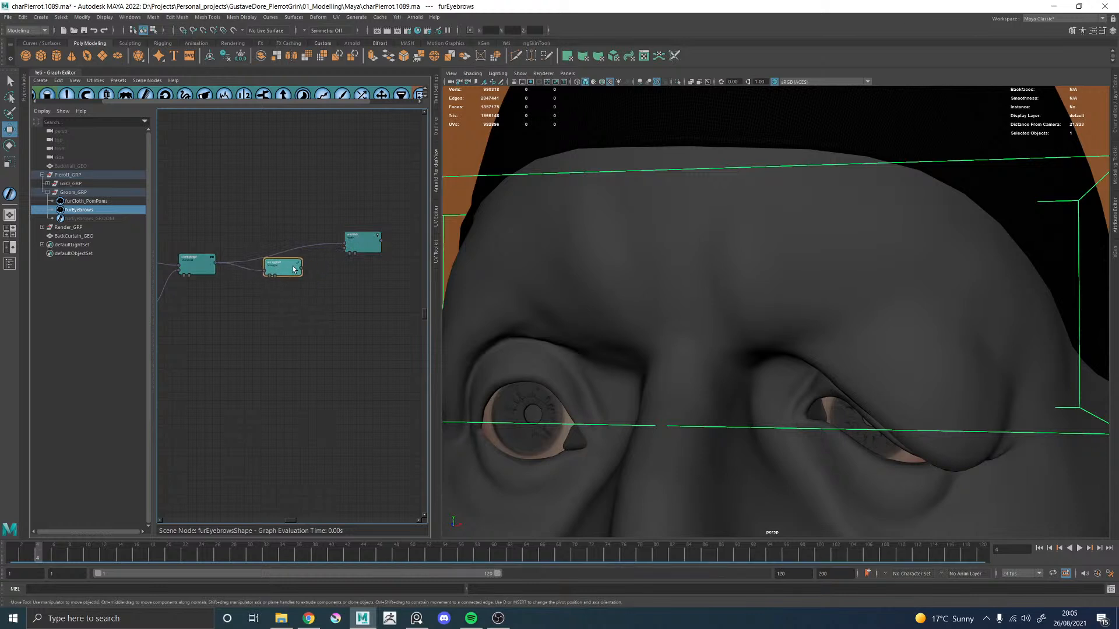
drag(345, 247, 376, 257)
drag(276, 268, 304, 262)
Step: Insert a Transform node ahead of scraggle0 and set its Detail to Element
click(198, 263)
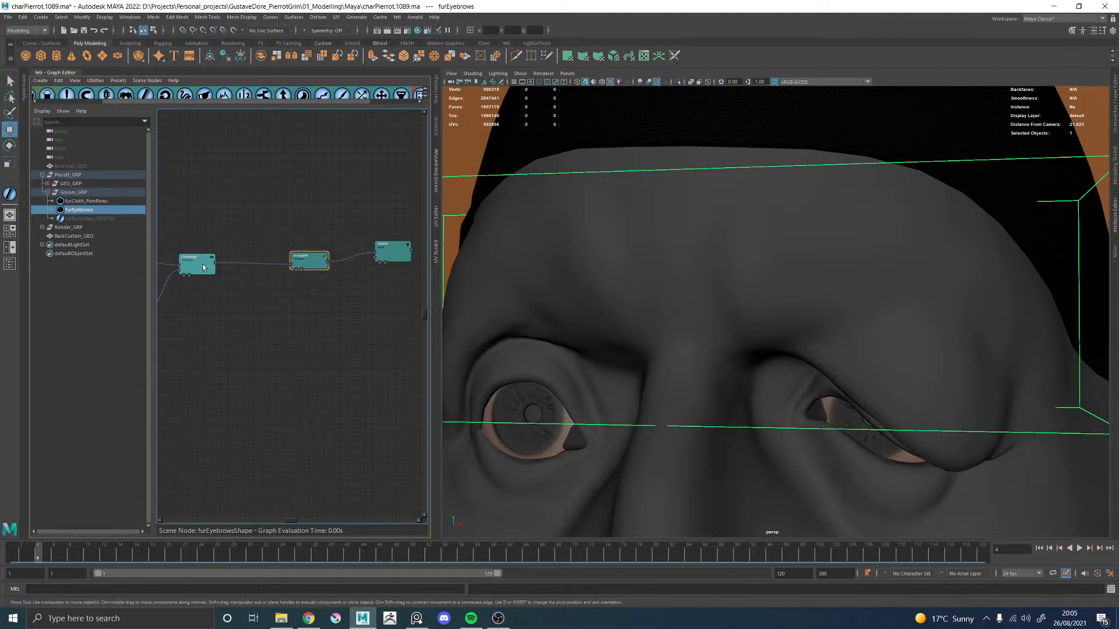
click(40, 81)
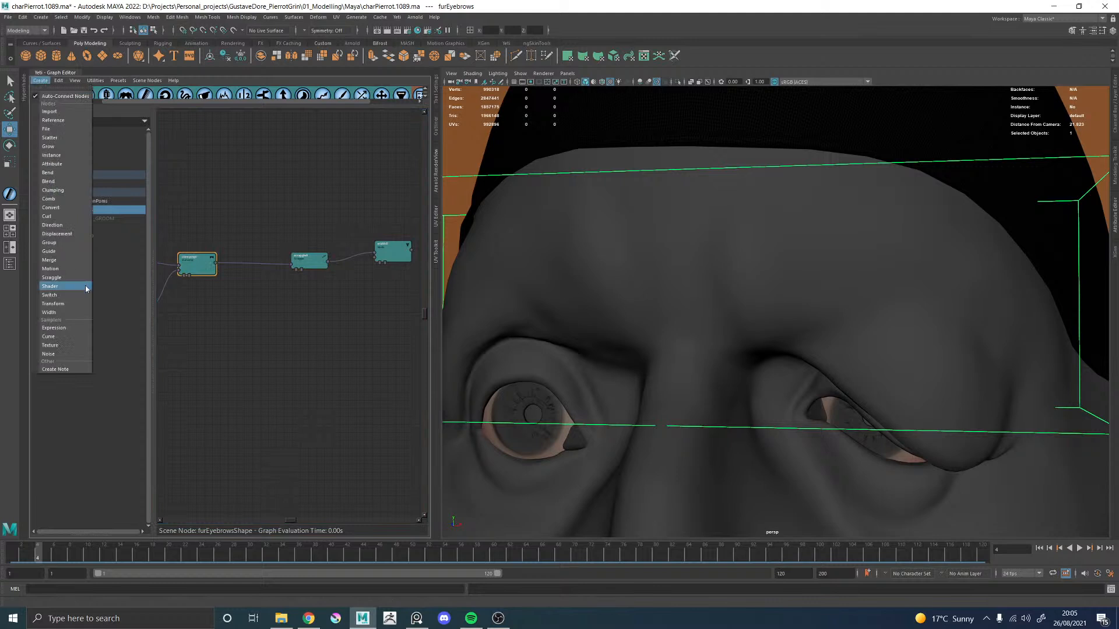
click(54, 304)
mouse_move(265, 265)
mouse_down()
mouse_move(273, 284)
mouse_move(292, 264)
mouse_move(250, 260)
mouse_up()
double_click(249, 261)
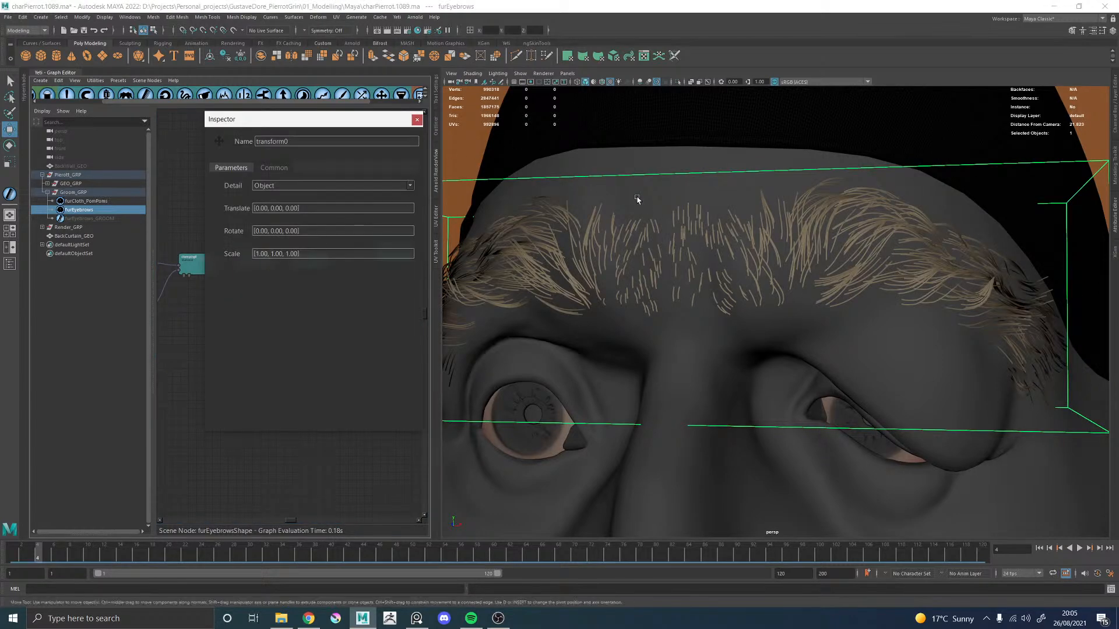
click(306, 185)
click(303, 202)
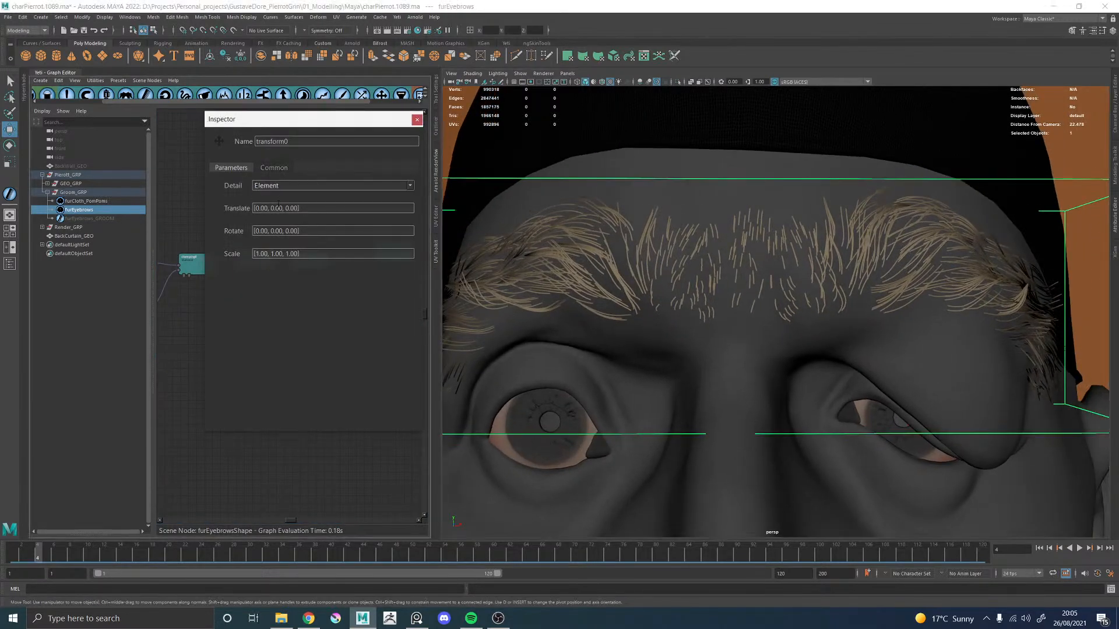
Step: Set transform0's Scale to the expression hash(id) < 0.2 ? 1.5:1
drag(317, 256, 247, 253)
text(hash(id) < 0.2 ? 1.5:1)
key(Return)
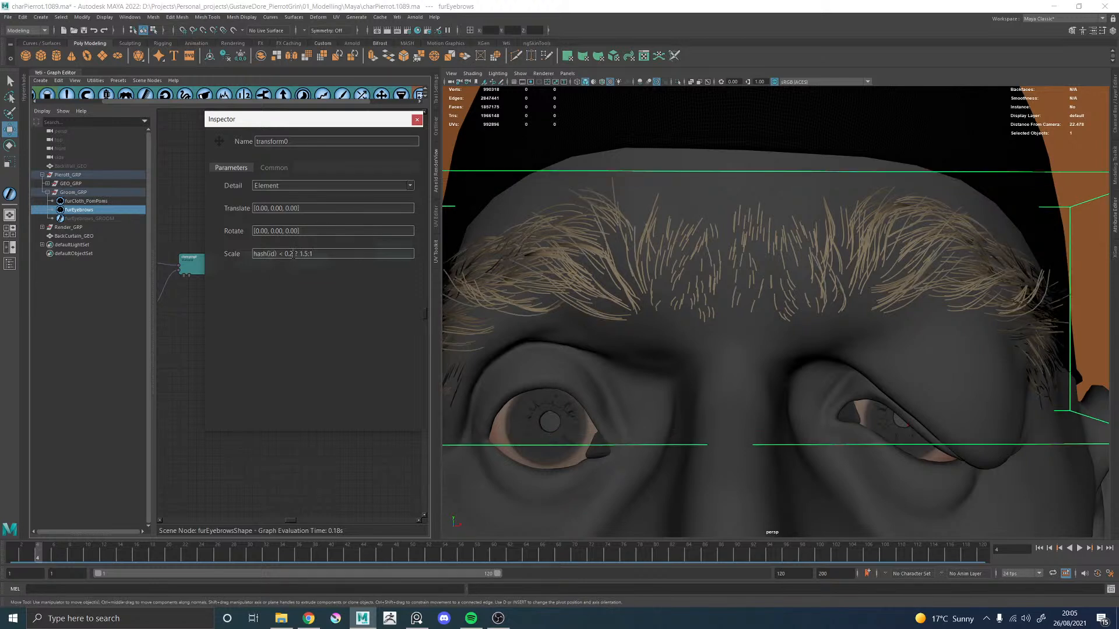
Step: Change transform0's Scale expression to hash(id) < 0.05 ? 2:1 and check the effect on the brows
key(BackSpace)
text(05)
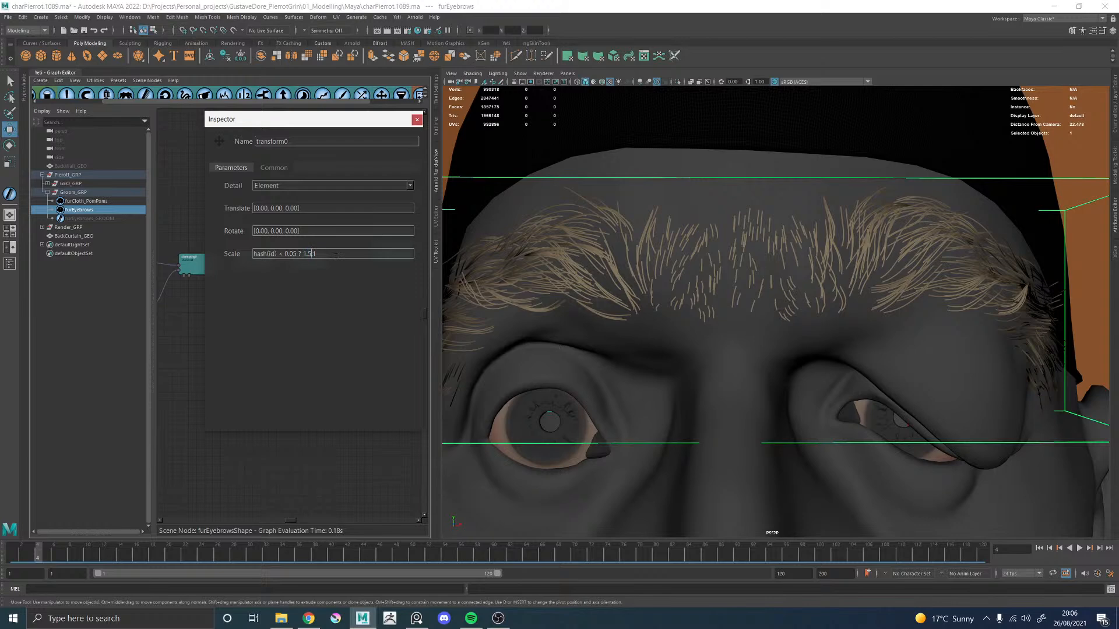
key(Return)
alt+right_drag(700, 282, 642, 283)
alt+drag(641, 283, 614, 288)
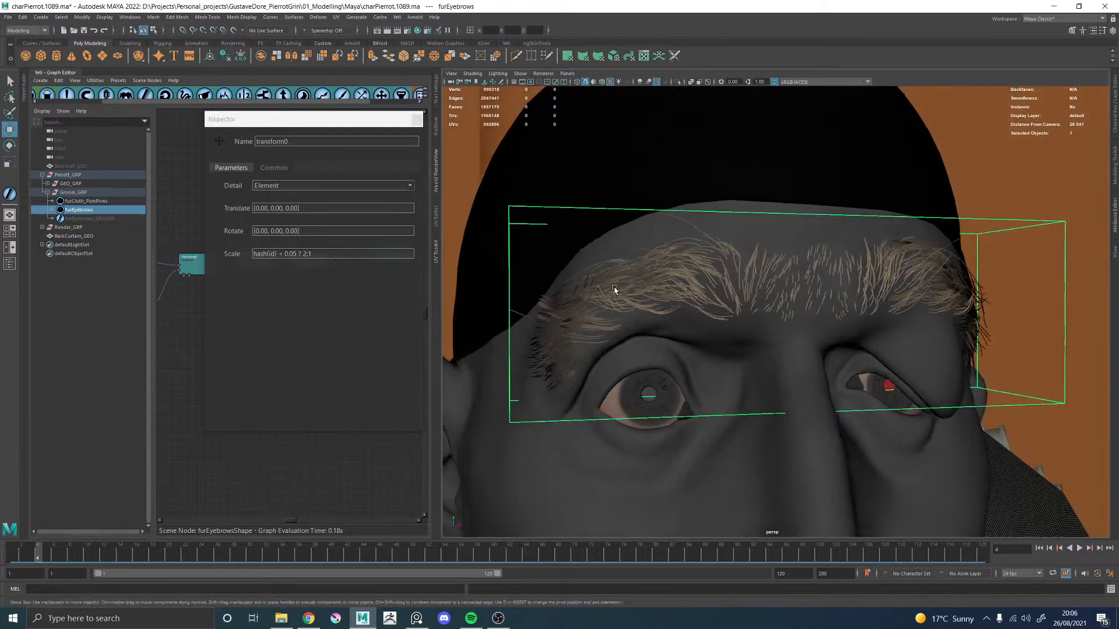
Step: Display the fur output of width0 and move the node closer to scraggle0
click(416, 120)
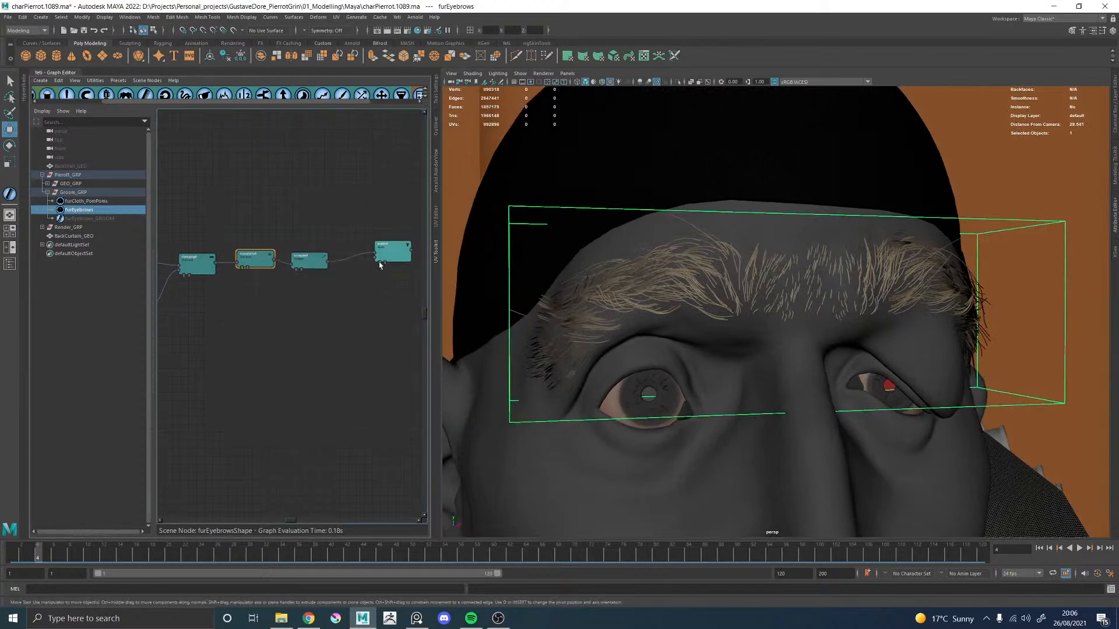
drag(380, 265, 357, 270)
alt+right_drag(650, 247, 723, 242)
click(255, 261)
double_click(255, 261)
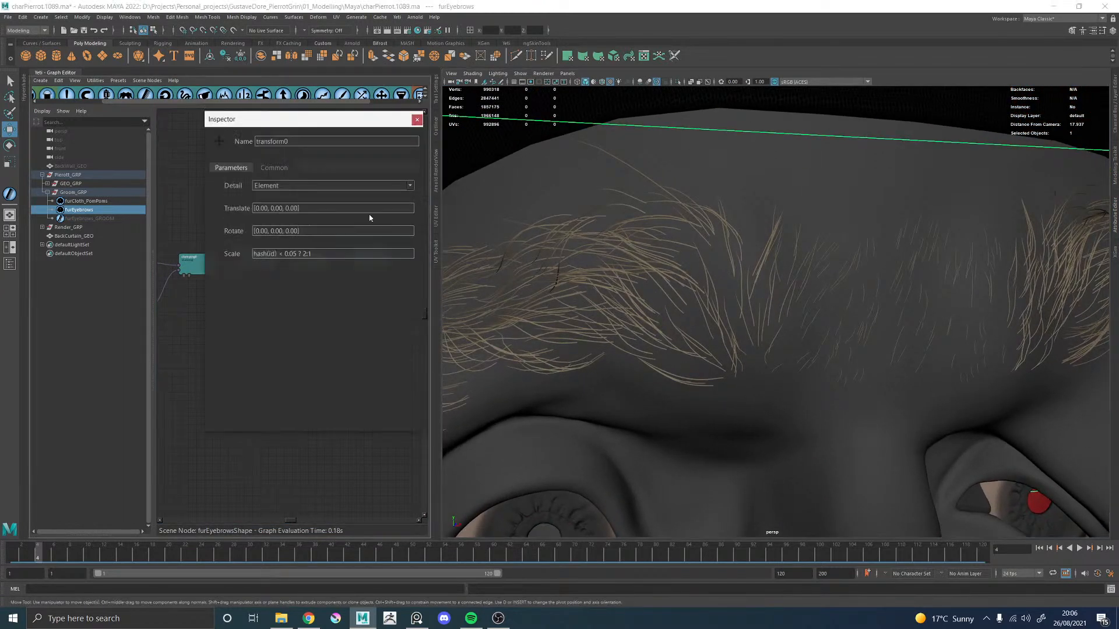
click(417, 120)
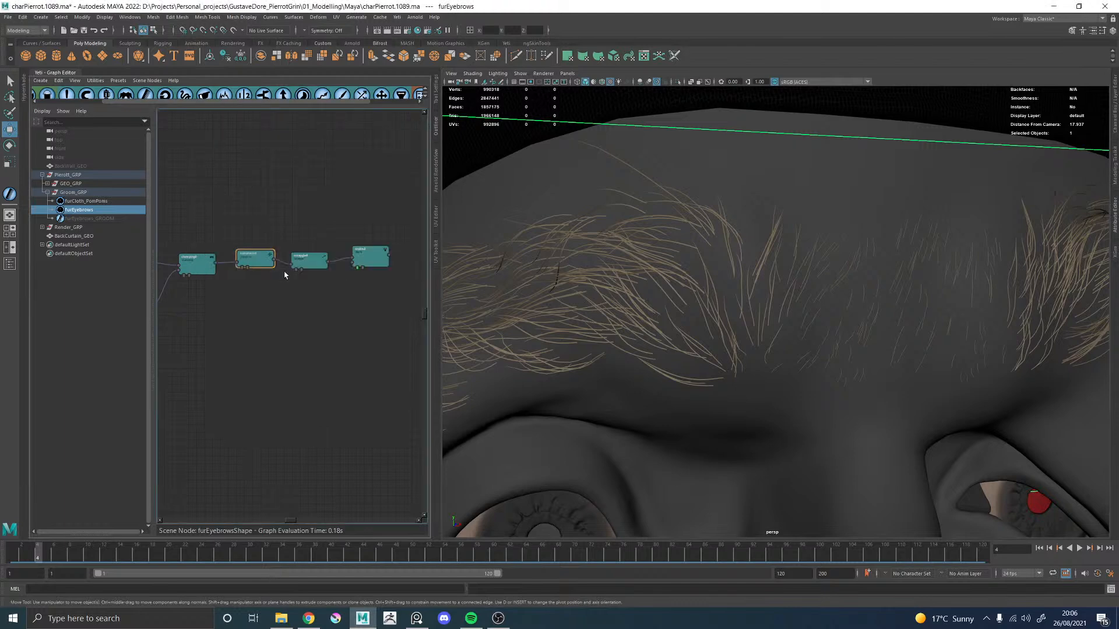
Step: Compare the fur output of scraggle0 with that of width0 and review width0's parameters
click(296, 269)
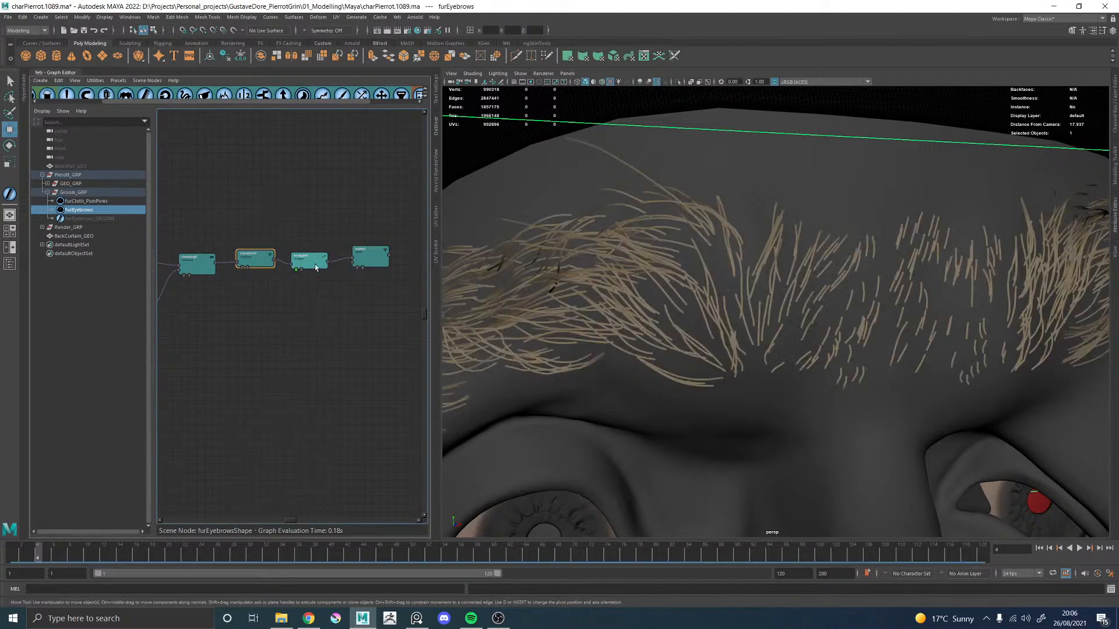
double_click(371, 258)
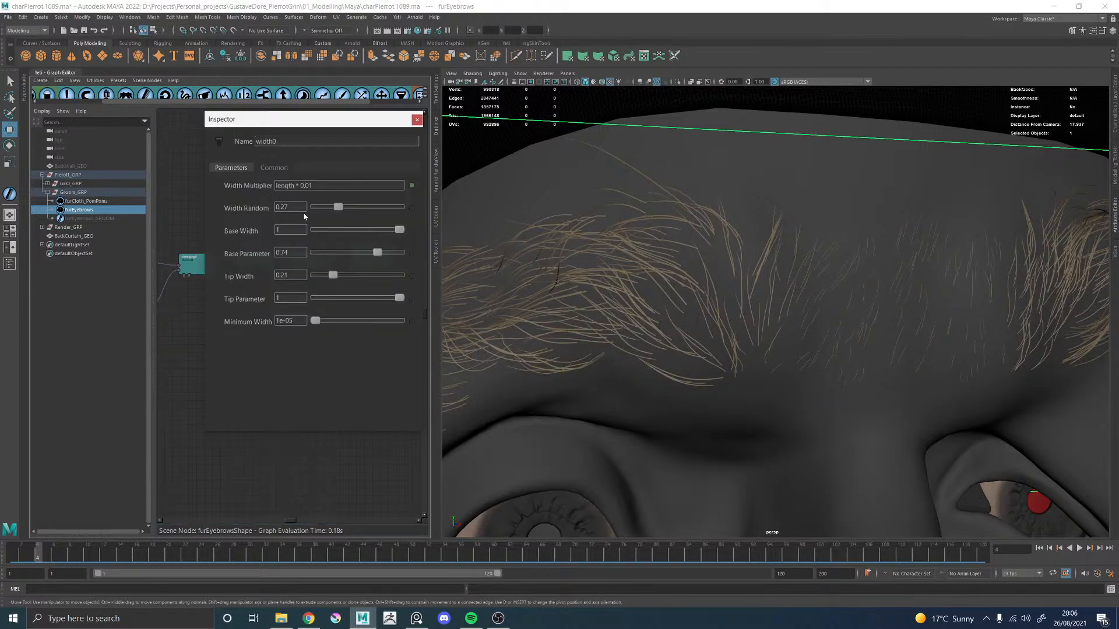
click(417, 120)
Step: Exaggerate the long hairs by setting transform0's Scale expression to hash(id) < 0.05 ? 10:1, and examine them on the head
double_click(256, 257)
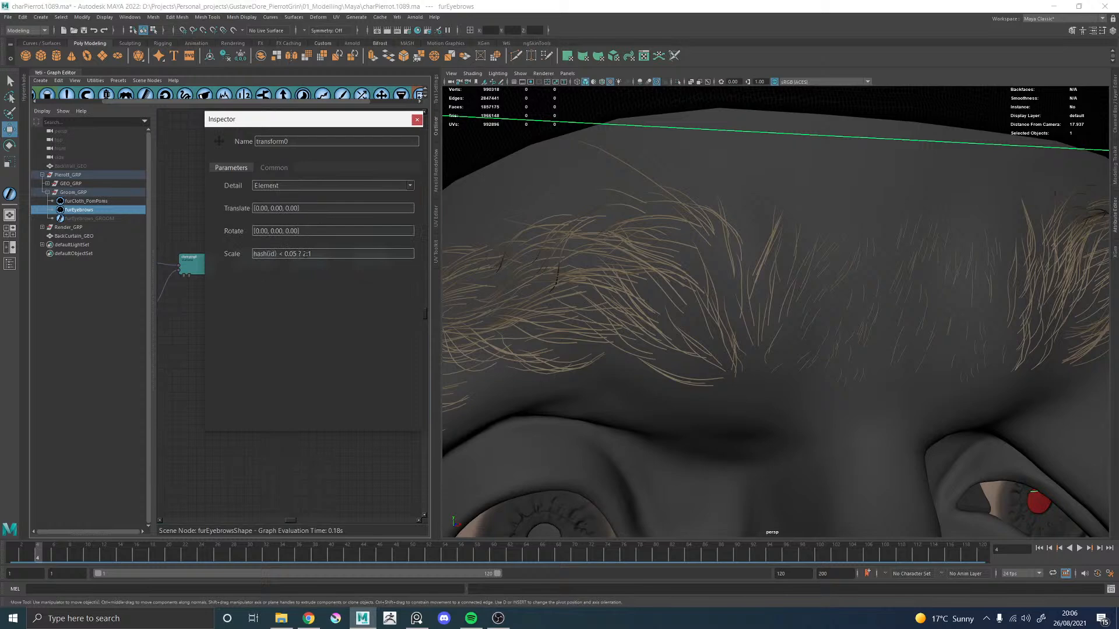
key(BackSpace)
text(10)
key(Return)
key(f)
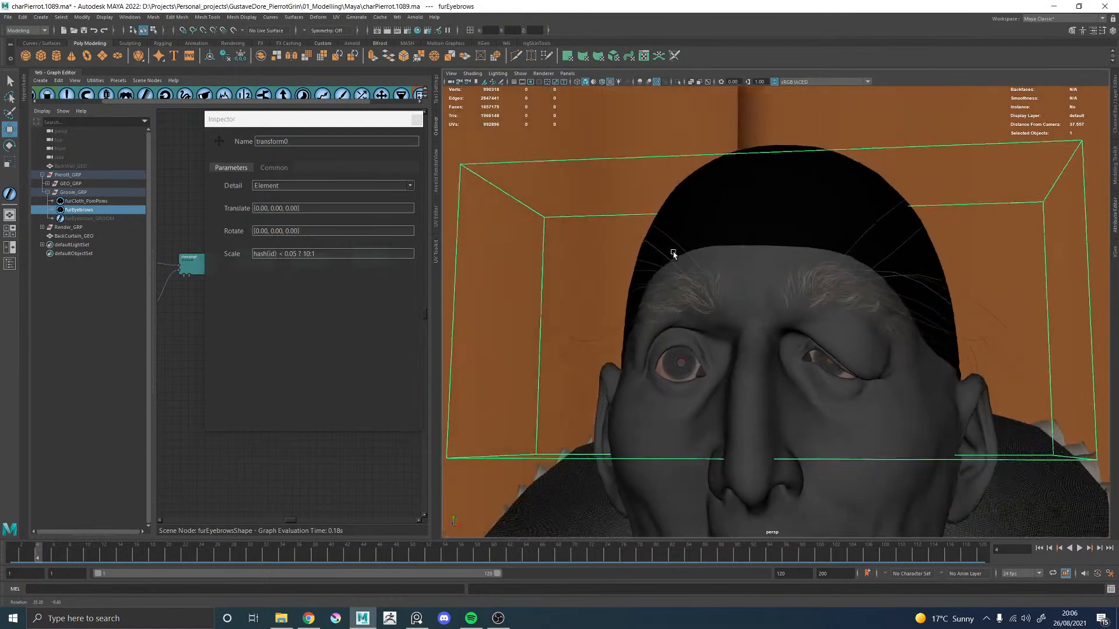
alt+drag(685, 257, 453, 330)
Step: Set transform0's Scale expression to hash(id) < 0.05 ? 1.5:1 and check the brows up close and from a distance
drag(312, 254, 304, 254)
text(1)
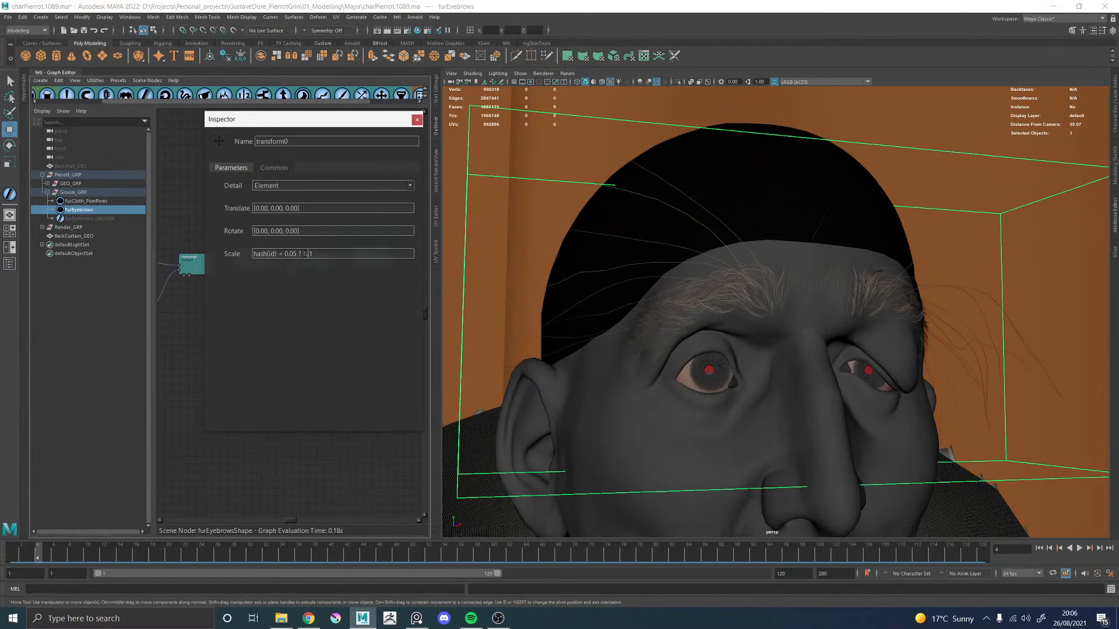
text(.5)
key(Return)
alt+right_drag(583, 251, 881, 313)
alt+drag(881, 313, 735, 257)
alt+middle_drag(735, 257, 788, 343)
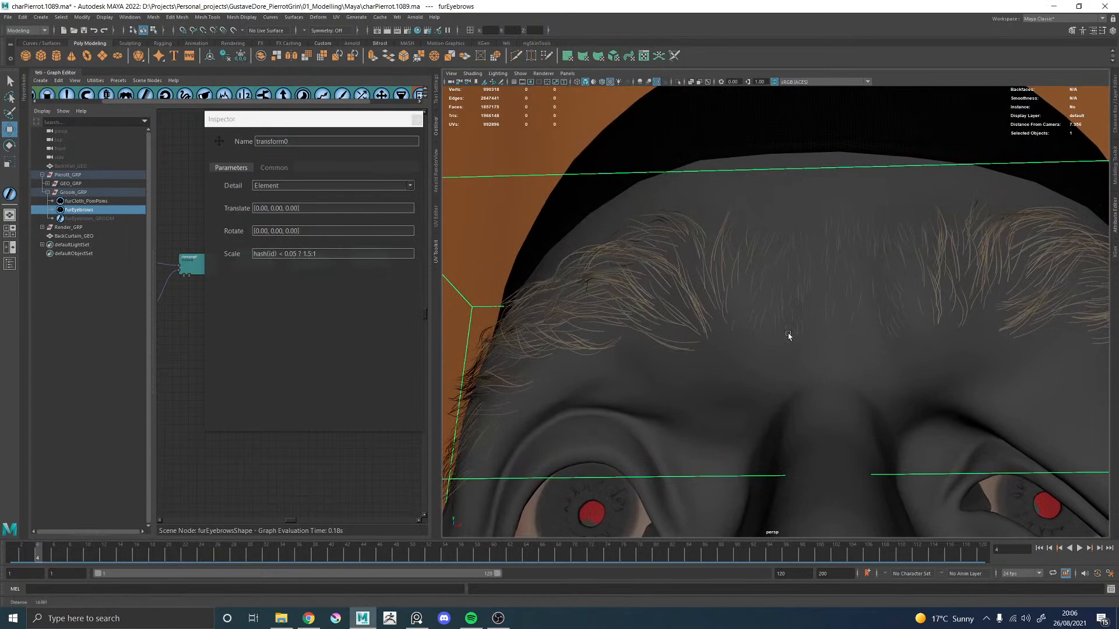
alt+right_drag(789, 335, 776, 335)
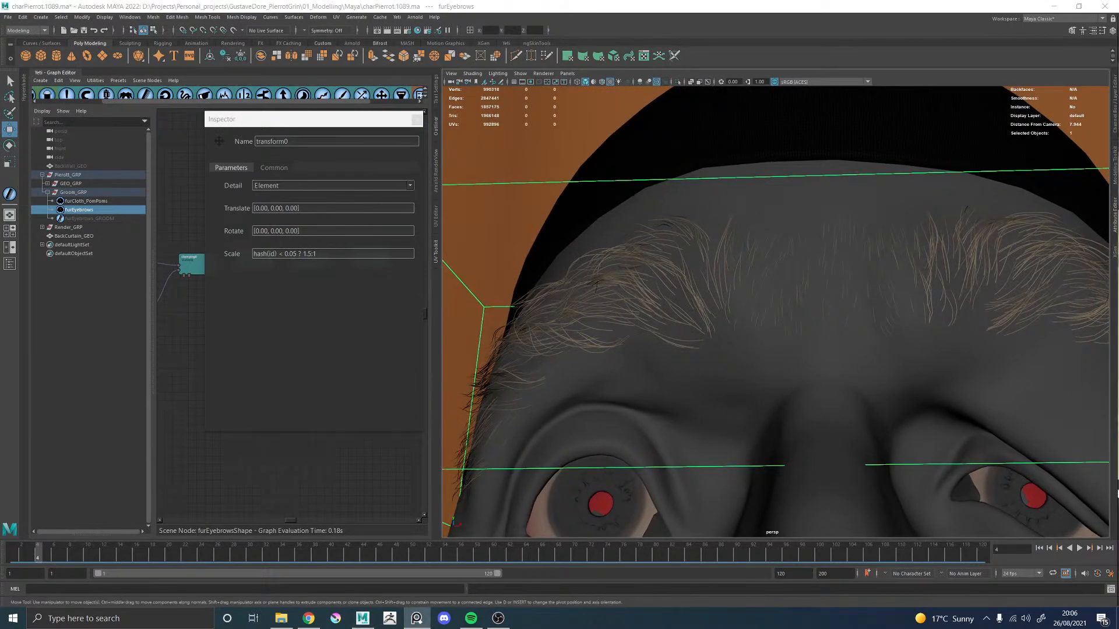
right_drag(1118, 309, 640, 309)
right_drag(719, 282, 1118, 250)
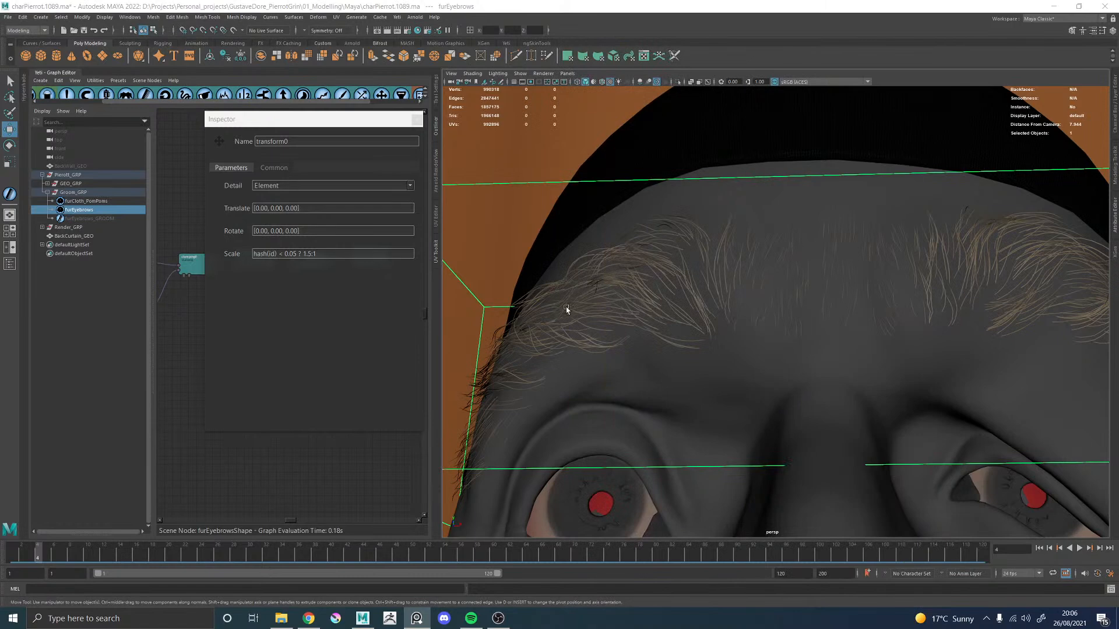
key(f)
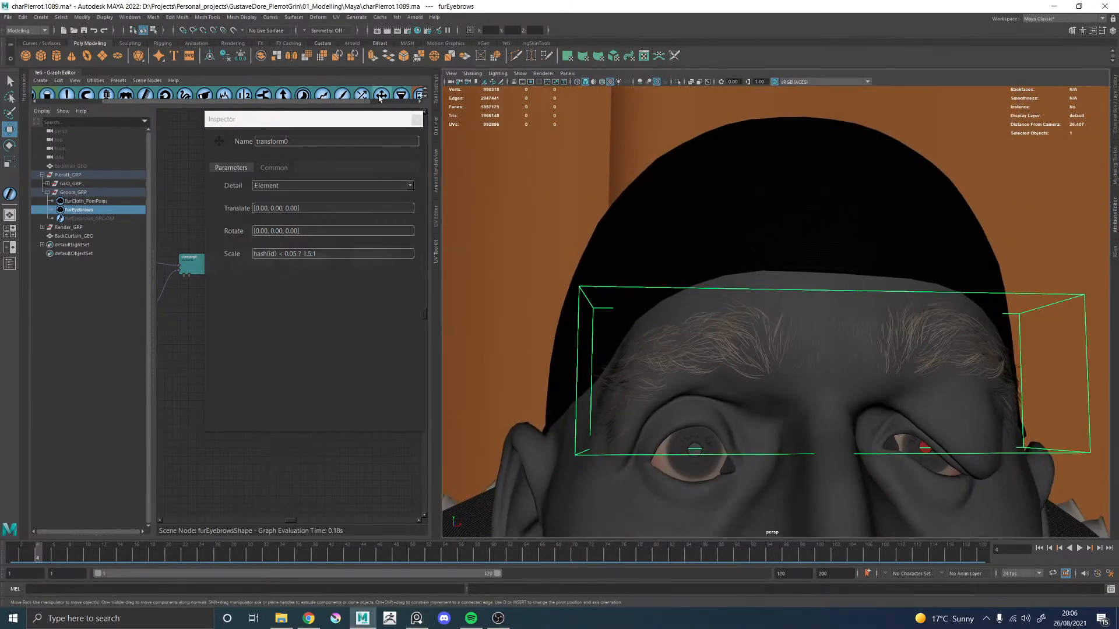
Step: Take transform0 out of the node chain, delete it, and place width0 beside scraggle0
click(416, 119)
click(253, 256)
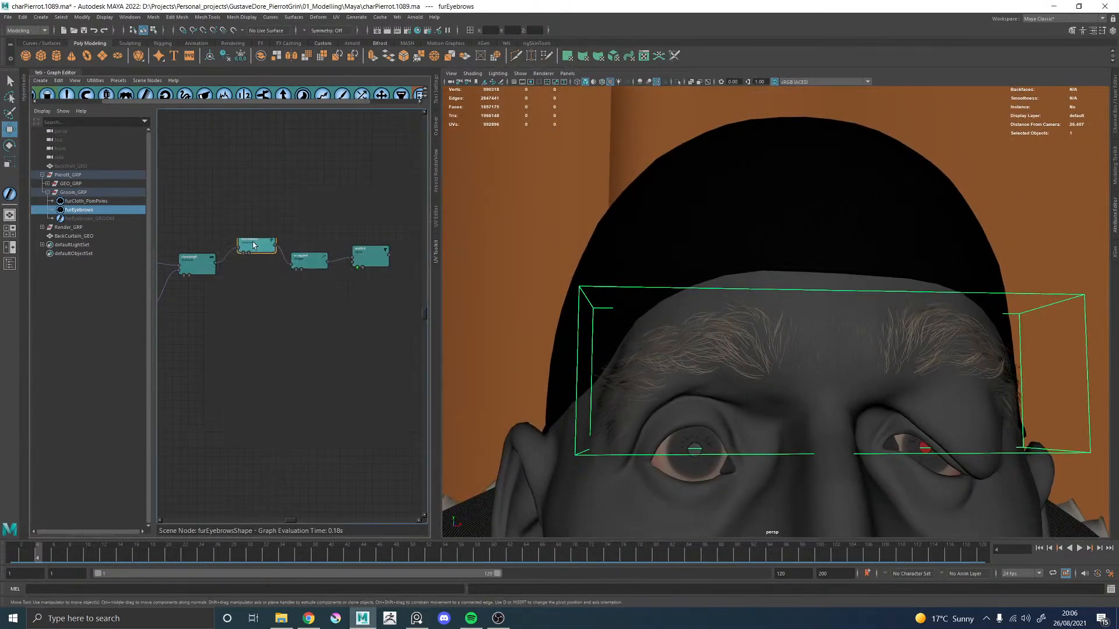
drag(252, 257, 253, 229)
drag(216, 264, 262, 258)
key(Delete)
click(371, 256)
drag(370, 256, 320, 257)
Step: Examine the shape, clumping and scraggle of both eyebrows from several angles and distances
alt+drag(561, 316, 715, 315)
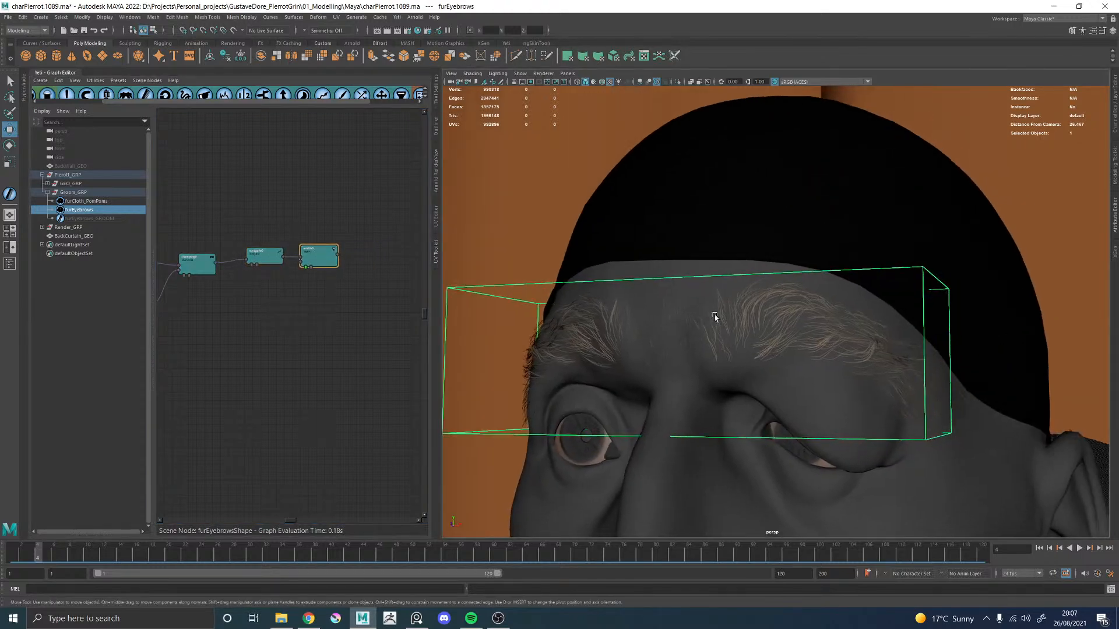
alt+right_drag(715, 315, 792, 348)
alt+middle_drag(770, 318, 759, 274)
alt+drag(641, 285, 696, 323)
alt+right_drag(695, 323, 792, 320)
alt+drag(792, 320, 774, 313)
alt+right_drag(775, 312, 685, 309)
alt+drag(684, 310, 745, 325)
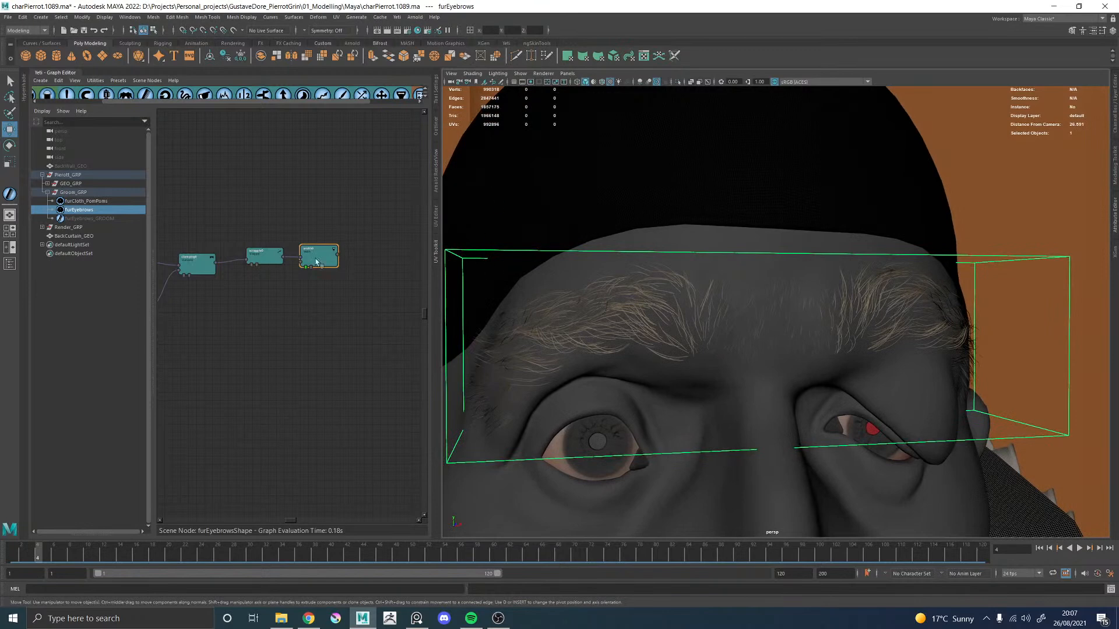
alt+drag(627, 270, 685, 238)
alt+middle_drag(686, 238, 724, 216)
alt+right_drag(663, 252, 729, 272)
alt+drag(704, 245, 680, 260)
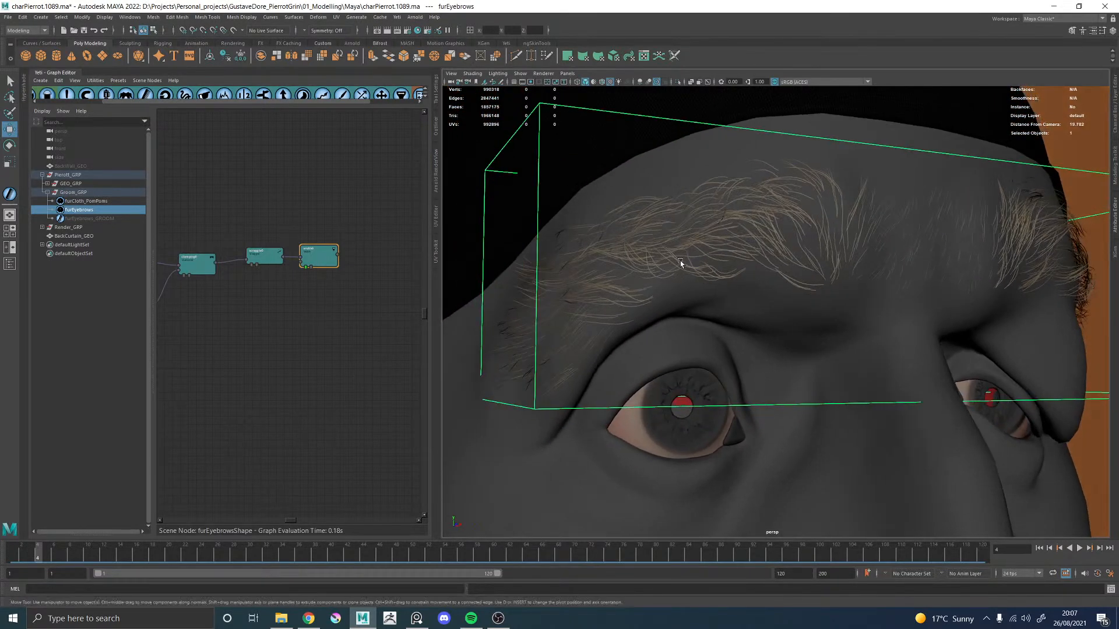
alt+right_drag(744, 250, 686, 309)
alt+drag(686, 308, 779, 282)
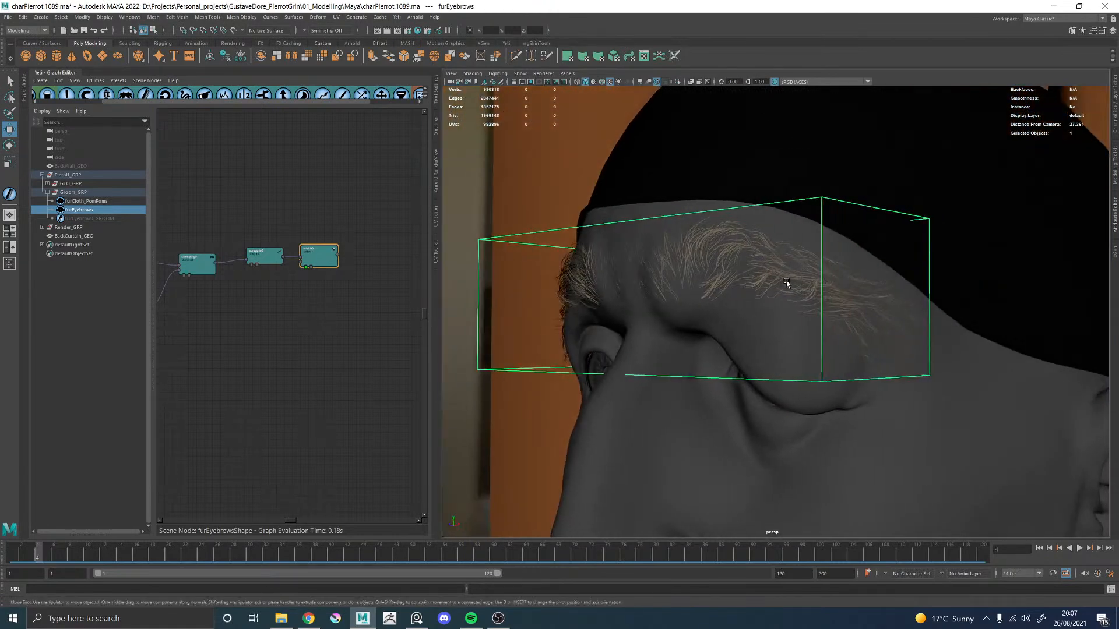
Step: Add a paint attribute named density to the furEyebrows_GROOM node
alt+right_drag(744, 280, 730, 289)
alt+drag(670, 332, 748, 286)
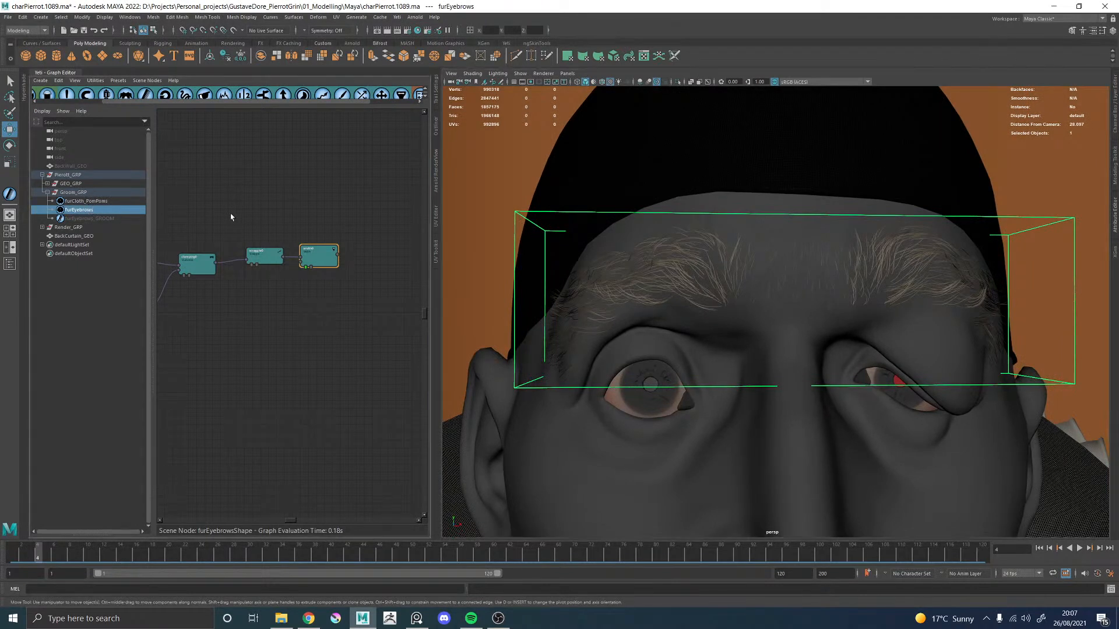
click(103, 218)
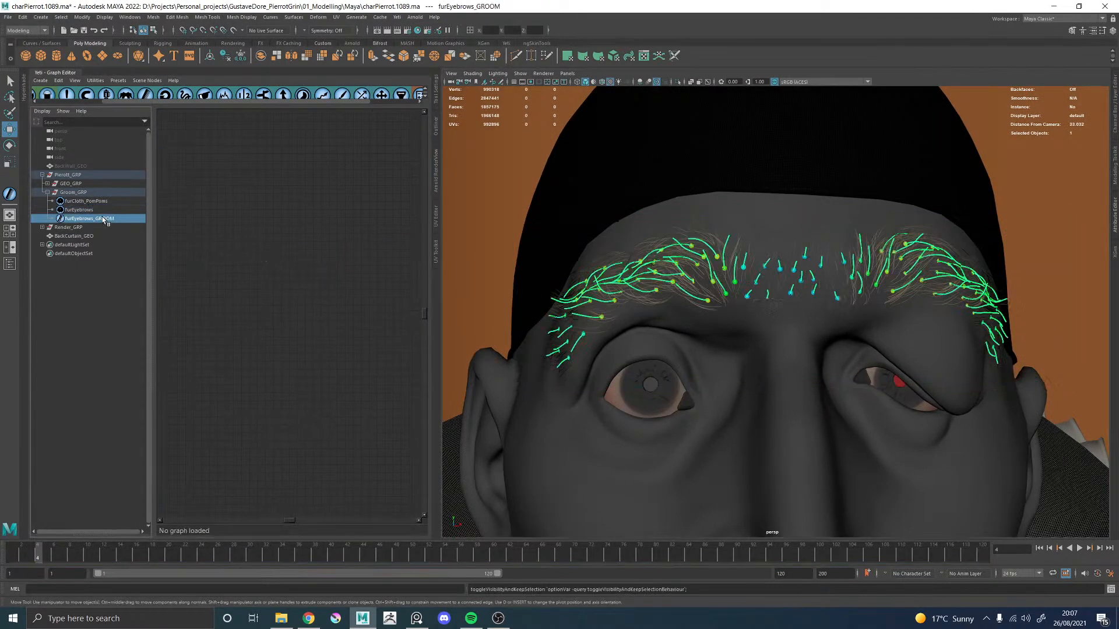
click(87, 209)
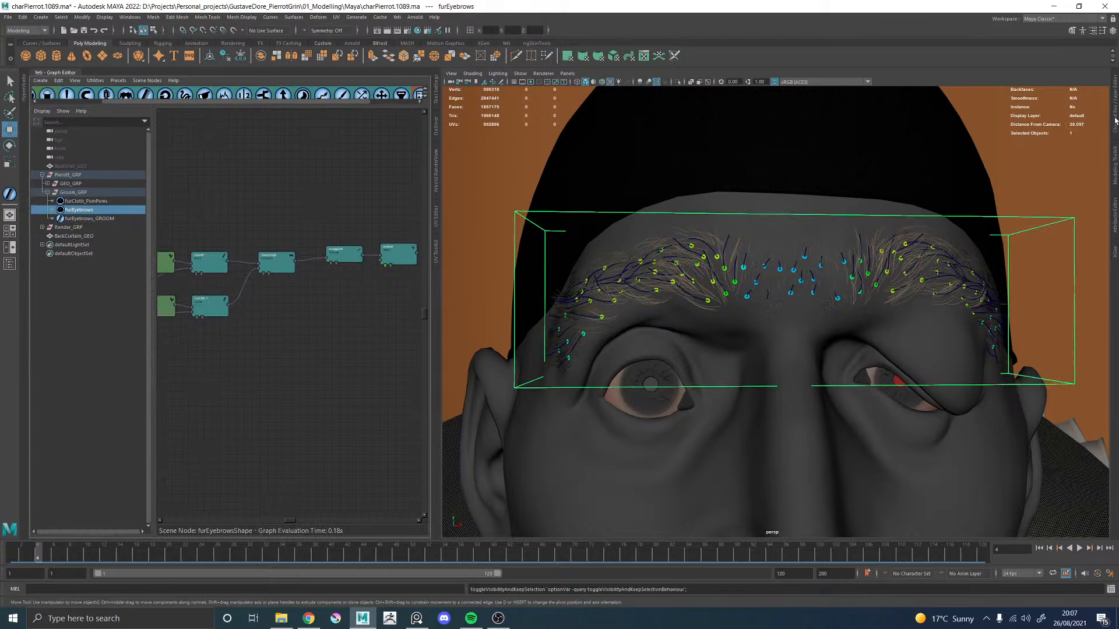
click(80, 219)
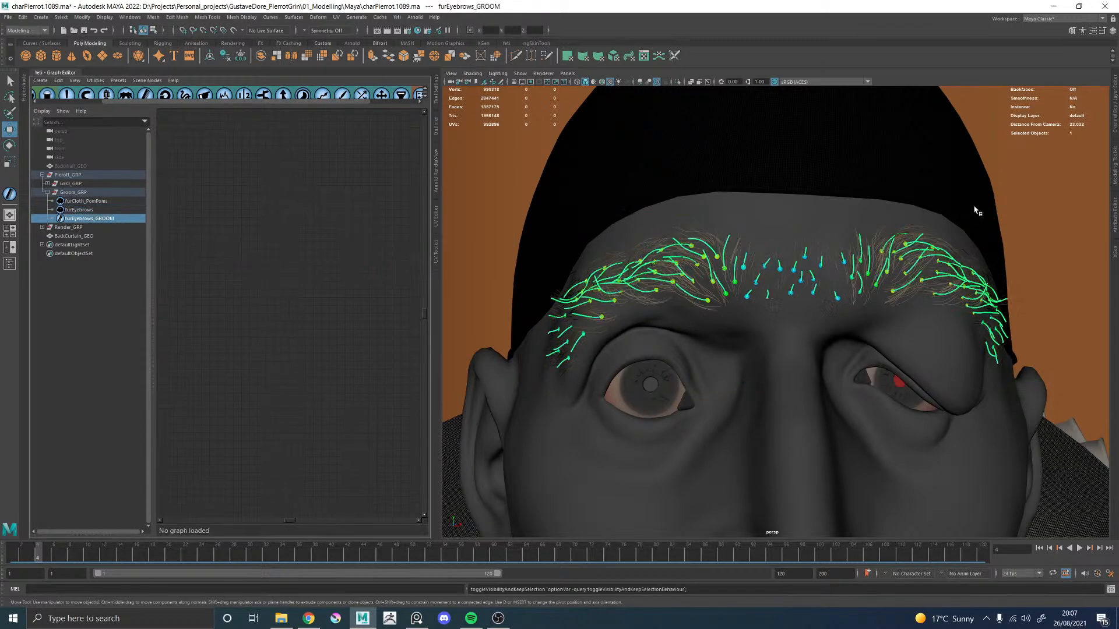
click(1114, 208)
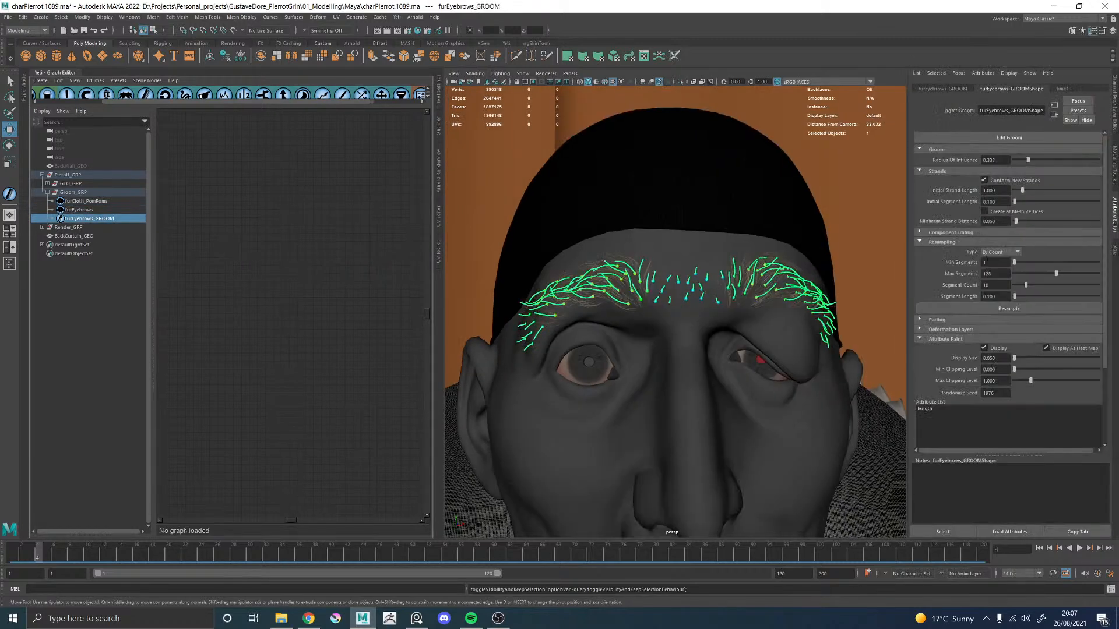
scroll(936, 390, down, 2)
click(933, 411)
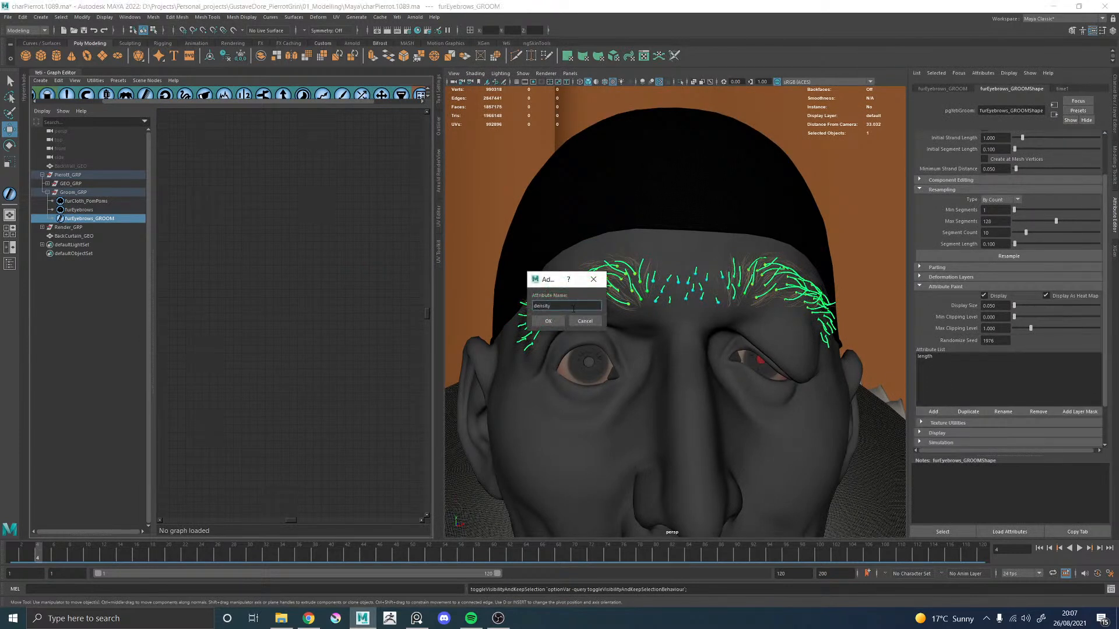
click(543, 321)
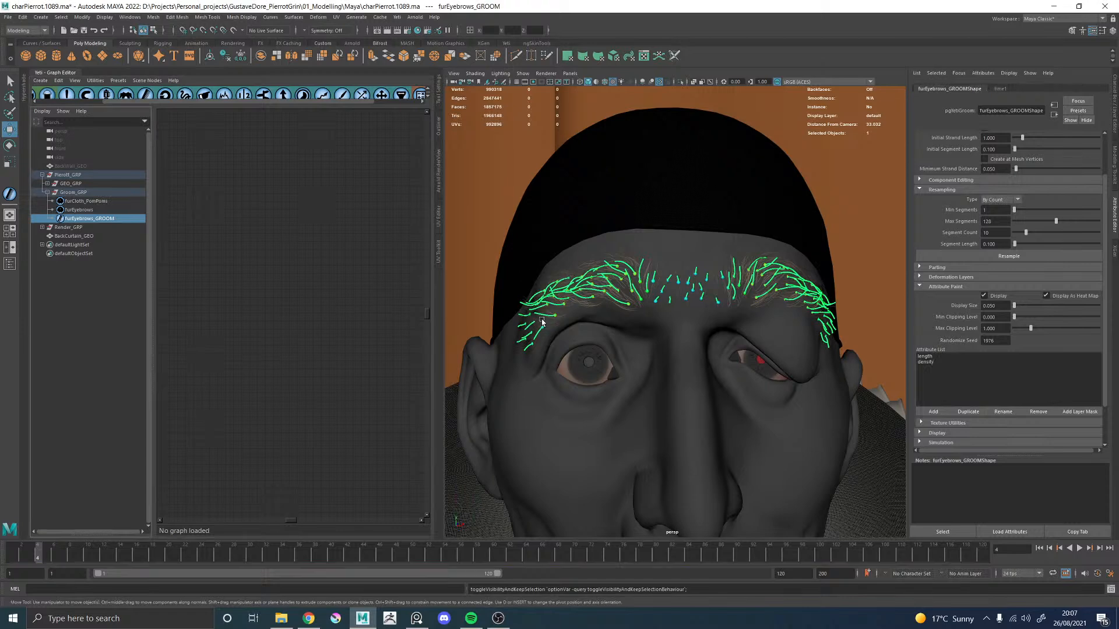
Step: Select the groom's density attribute for painting, then inspect the import_GROOM node's parameters in the furEyebrows graph
scroll(668, 313, up, 5)
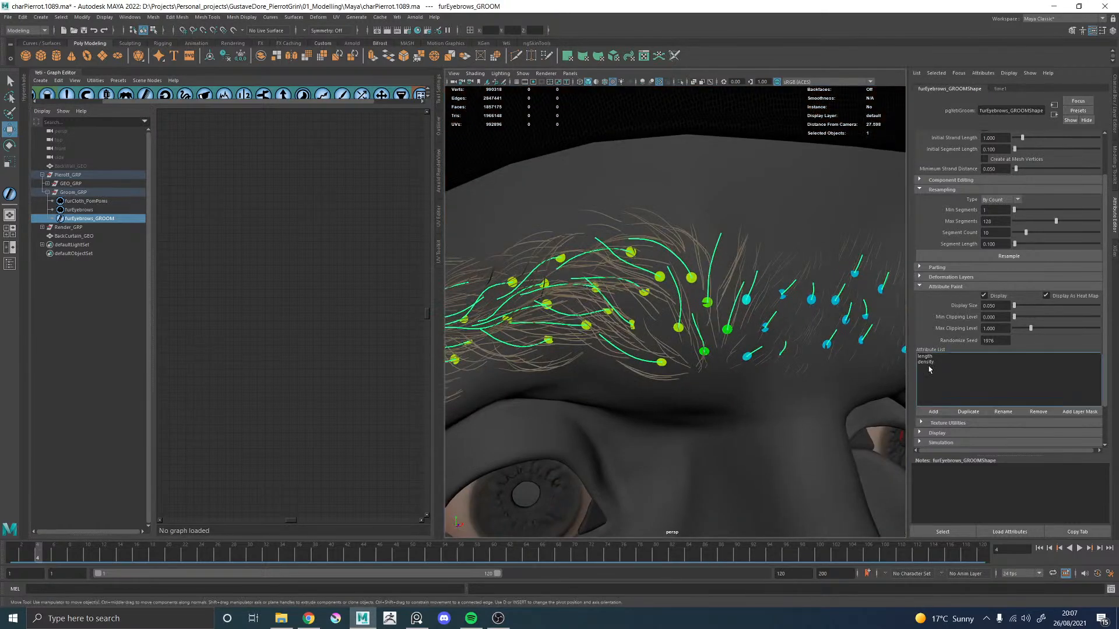
click(926, 362)
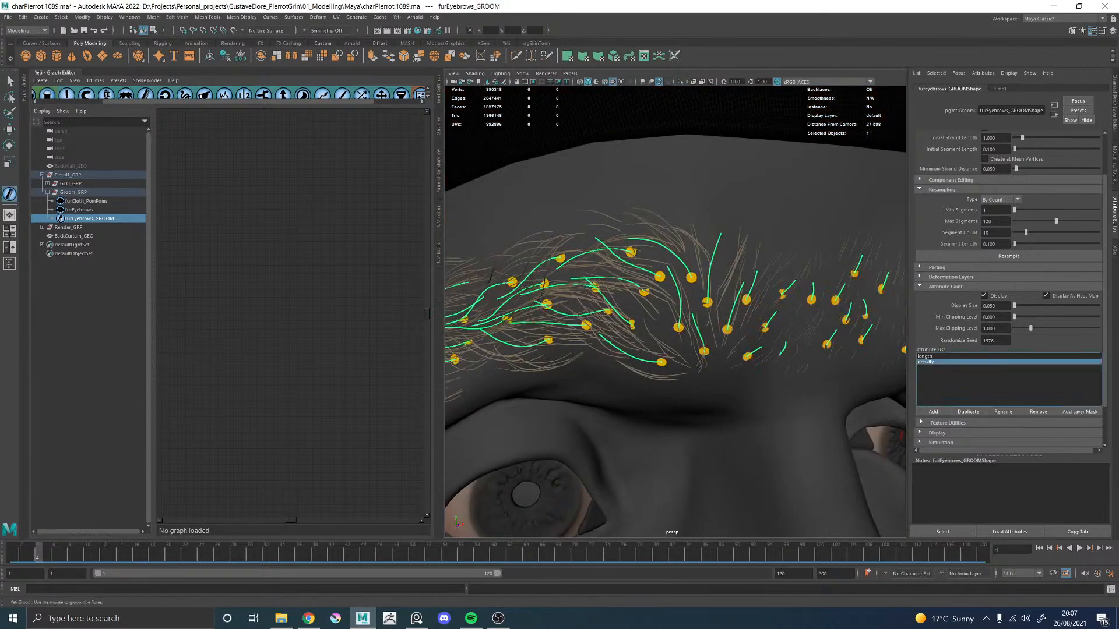
click(55, 74)
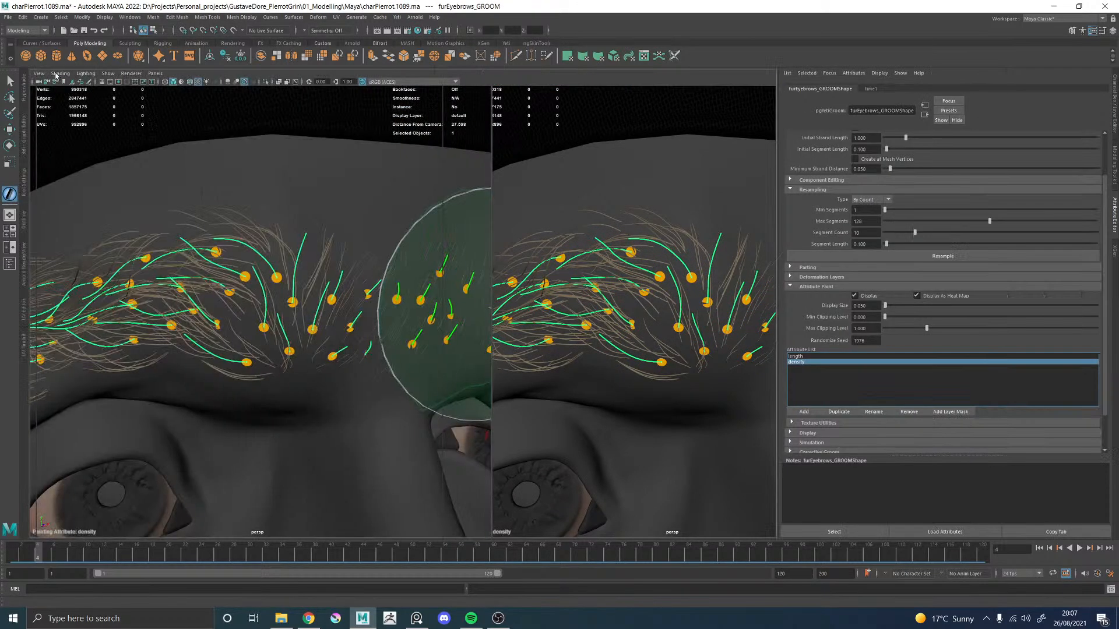
click(24, 155)
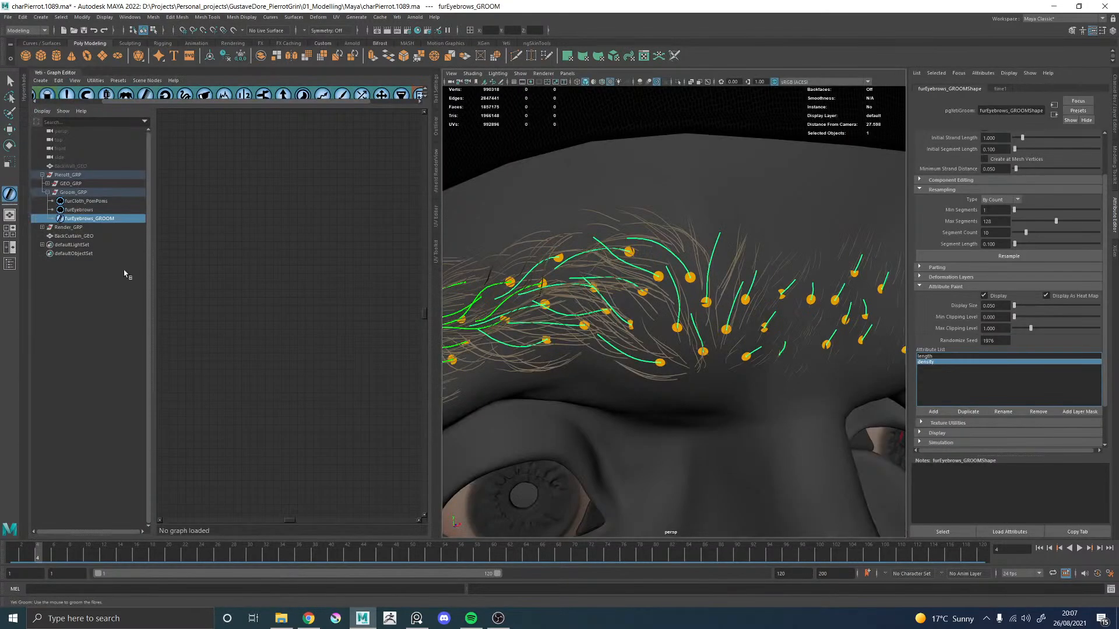
click(81, 209)
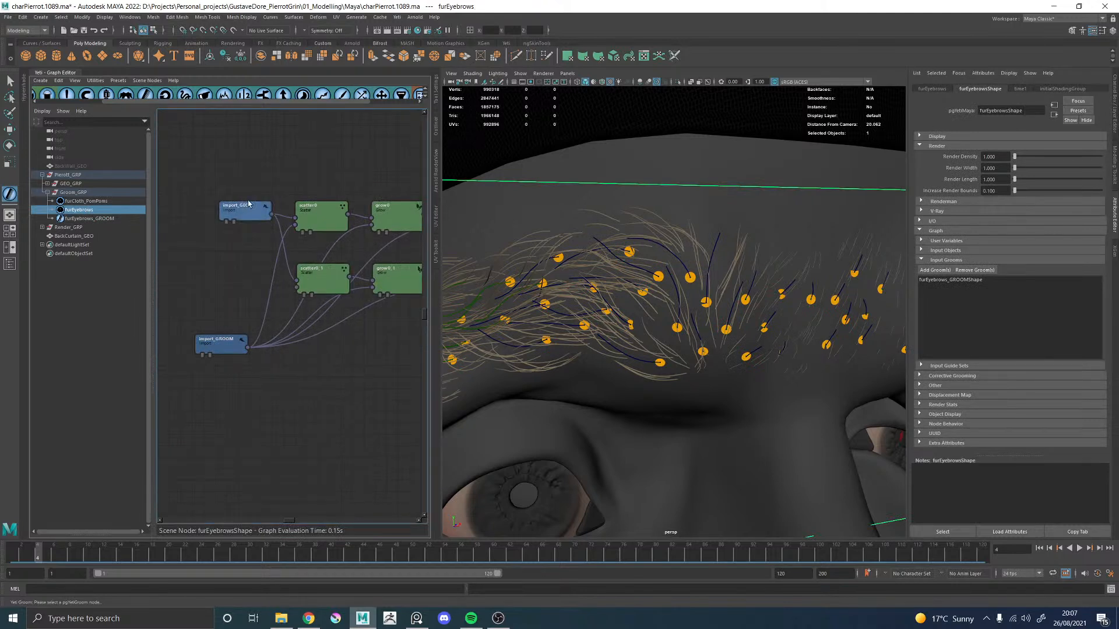
double_click(210, 343)
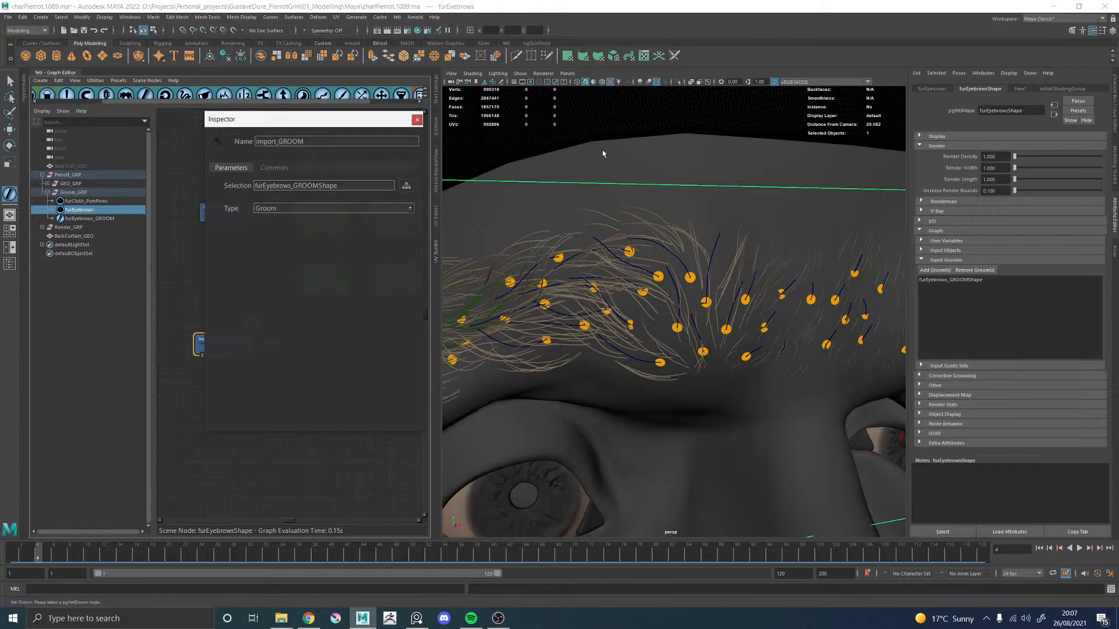
click(417, 119)
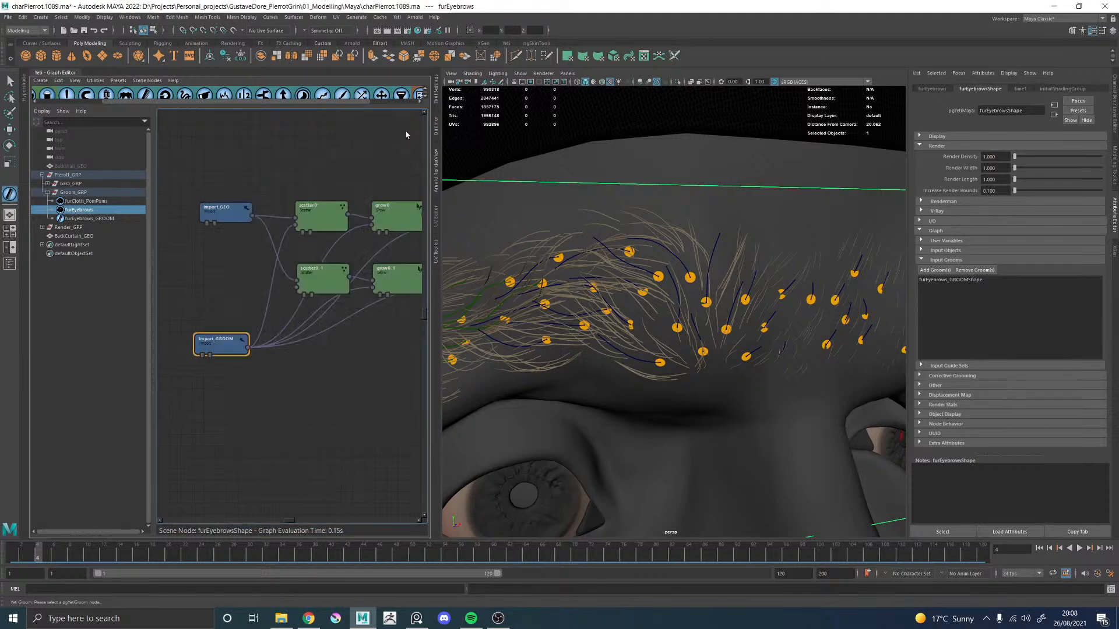
Step: Activate density painting on furEyebrows_GROOM and choose the attribute brush that sets a fixed value
click(82, 219)
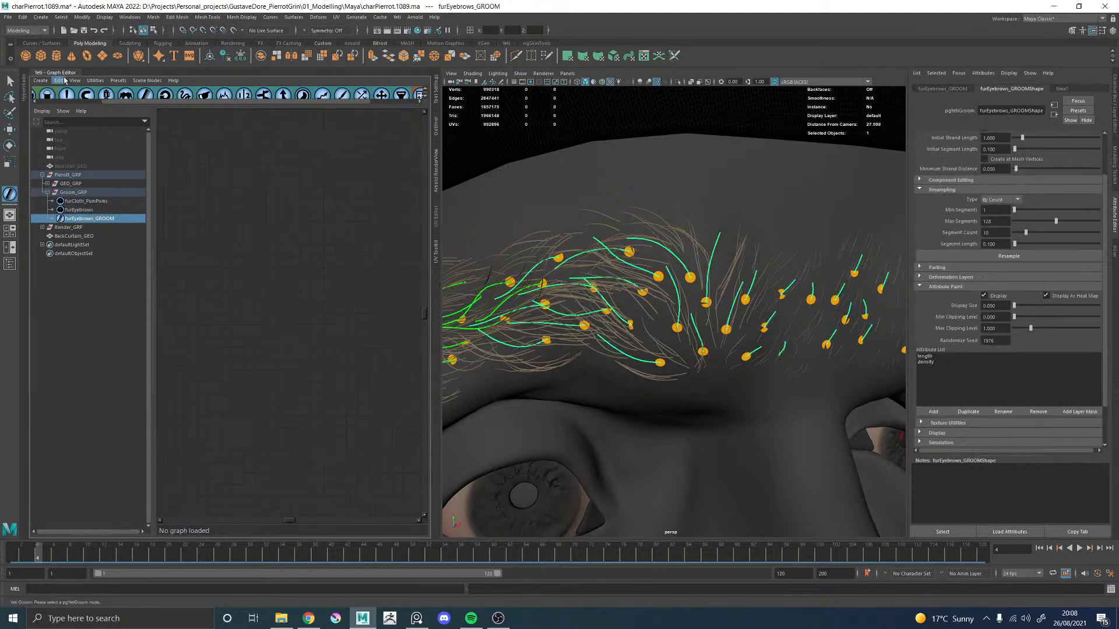
key(space)
click(925, 362)
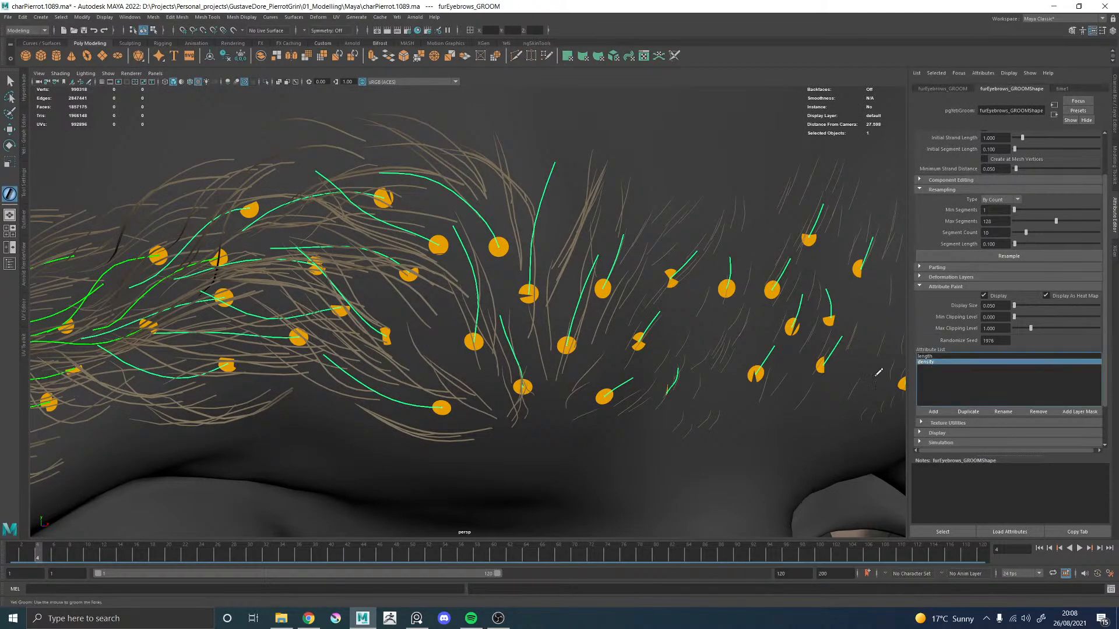
scroll(487, 200, down, 3)
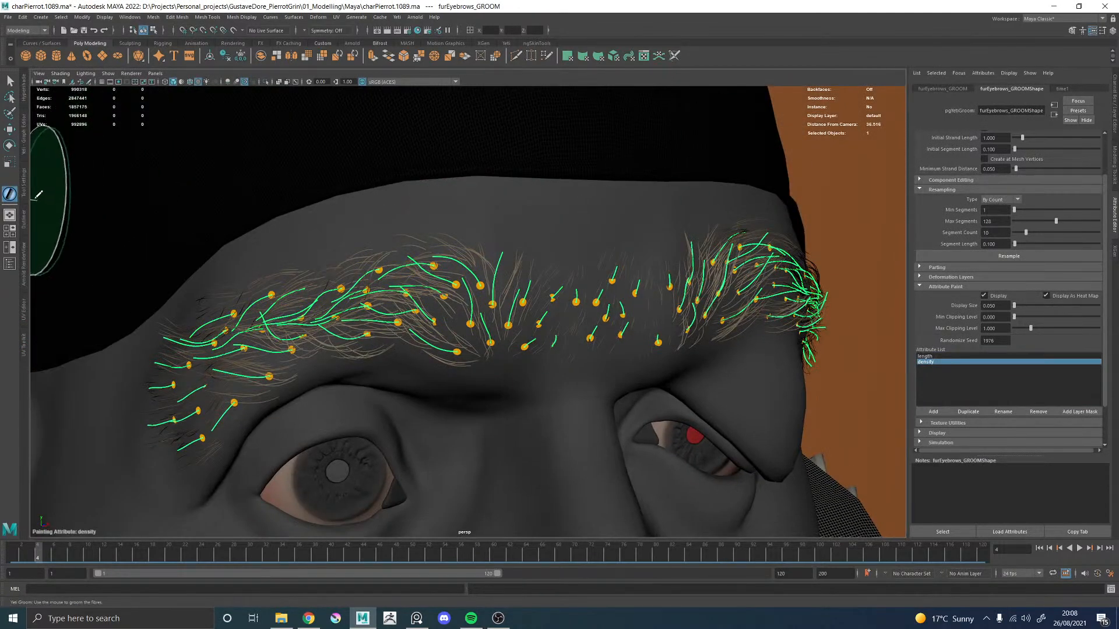
double_click(10, 195)
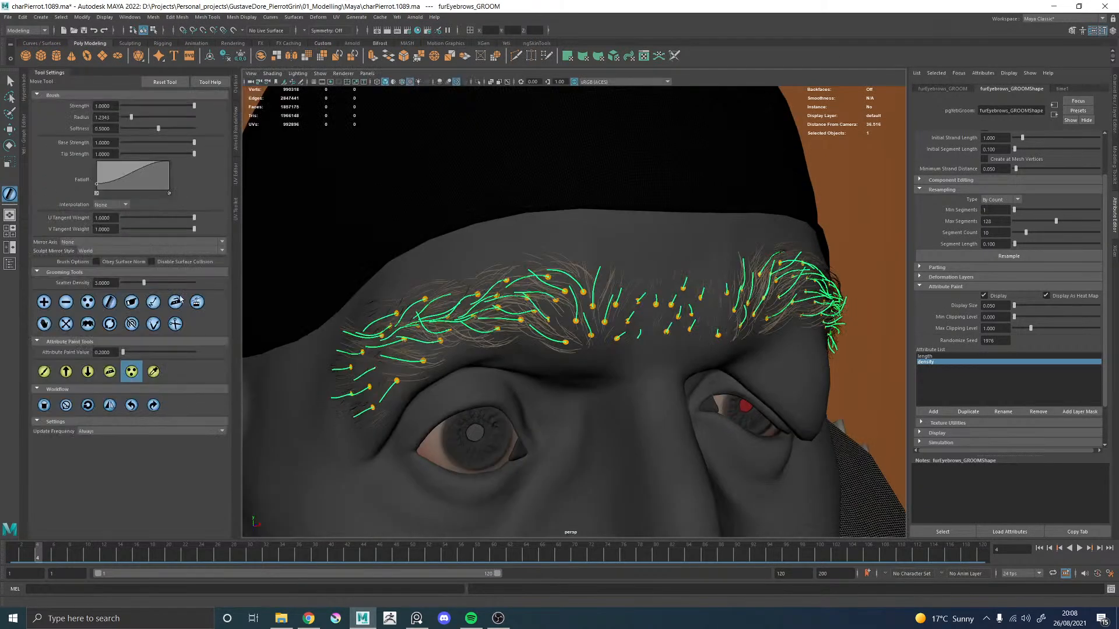
click(45, 372)
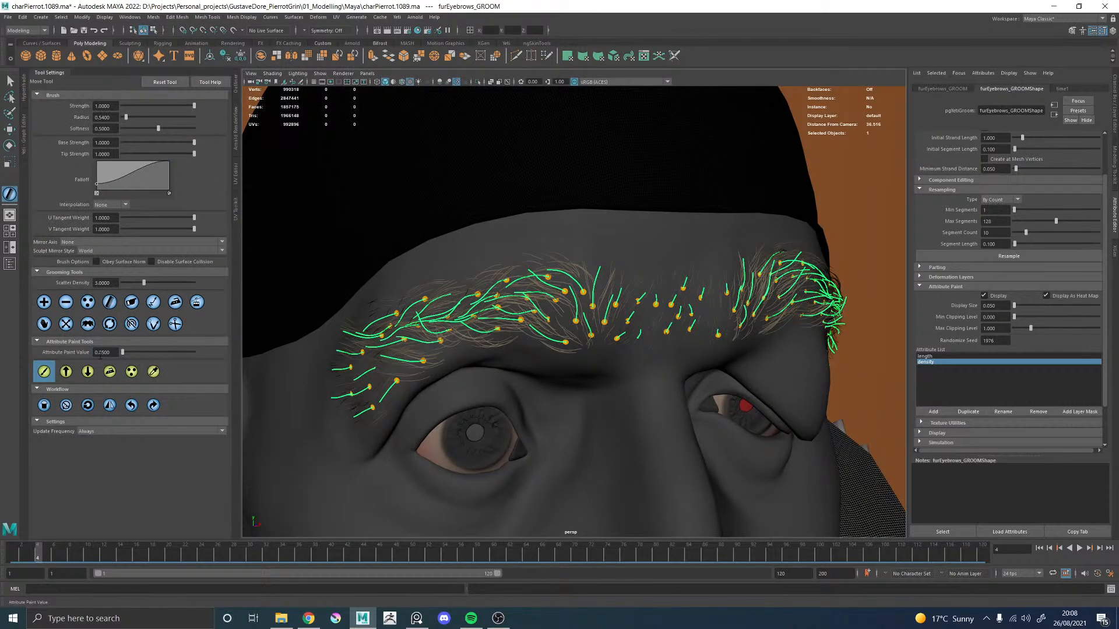
Step: Paint a density value of 0.05 on the strands at the outer end of the eyebrow above the open eye
alt+drag(469, 241, 587, 185)
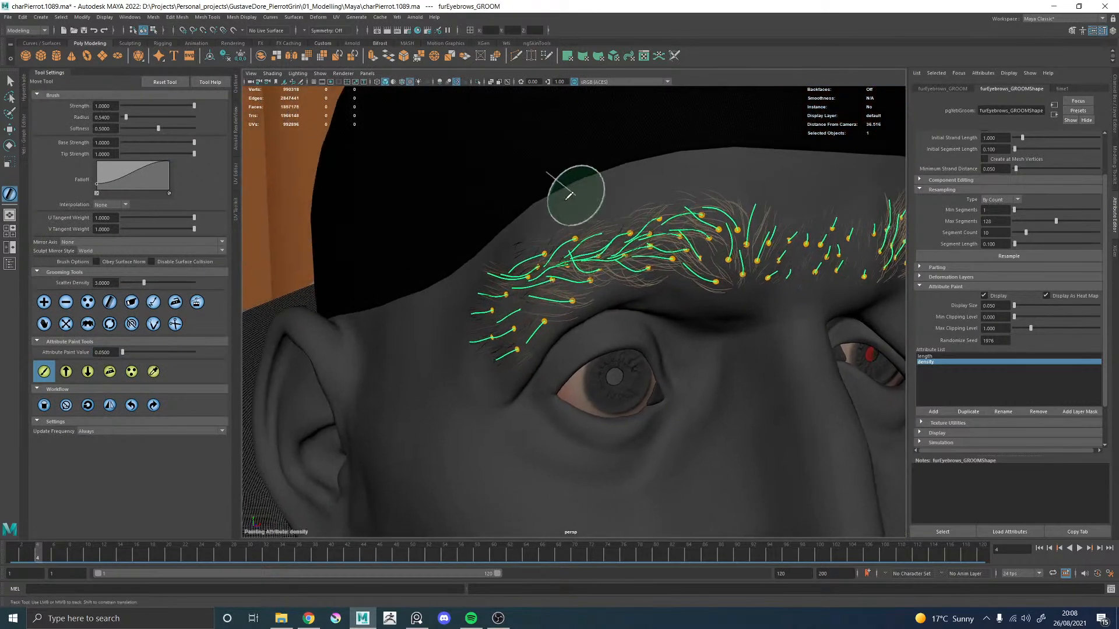
alt+right_drag(587, 185, 532, 307)
alt+drag(532, 307, 535, 294)
alt+middle_drag(535, 309, 537, 308)
mouse_move(531, 293)
mouse_down()
mouse_move(524, 271)
mouse_move(552, 242)
mouse_move(587, 270)
mouse_up()
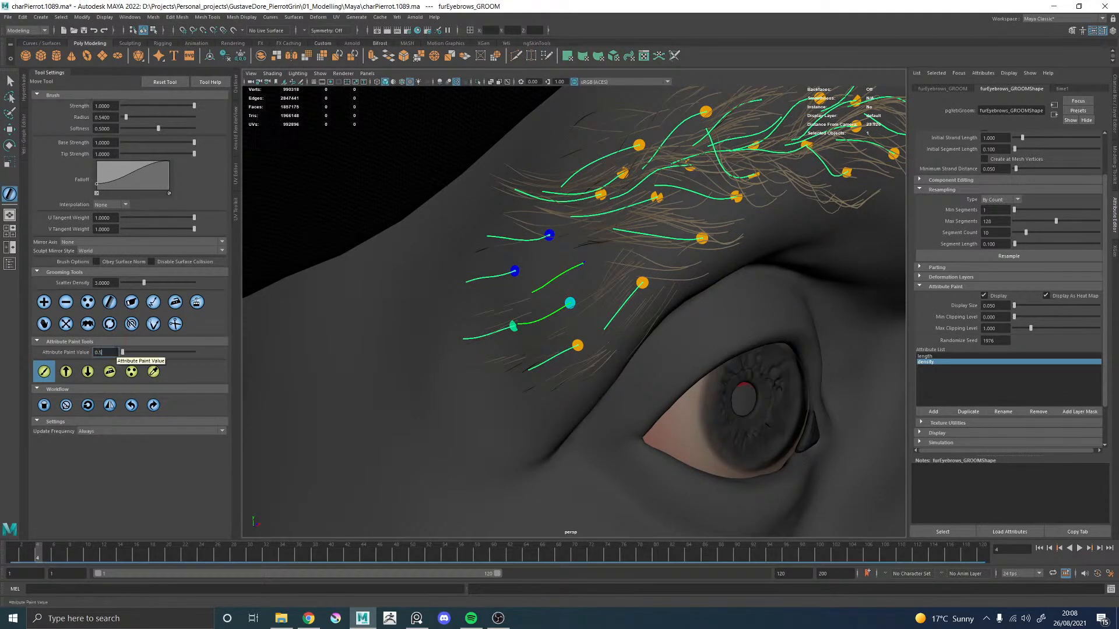
Step: Set the attribute paint value to 0.5 and paint that density on the outer-end strands of both eyebrows
click(515, 270)
mouse_move(515, 270)
mouse_down()
mouse_move(551, 244)
mouse_move(590, 297)
mouse_move(609, 279)
mouse_move(631, 295)
mouse_move(546, 347)
mouse_up()
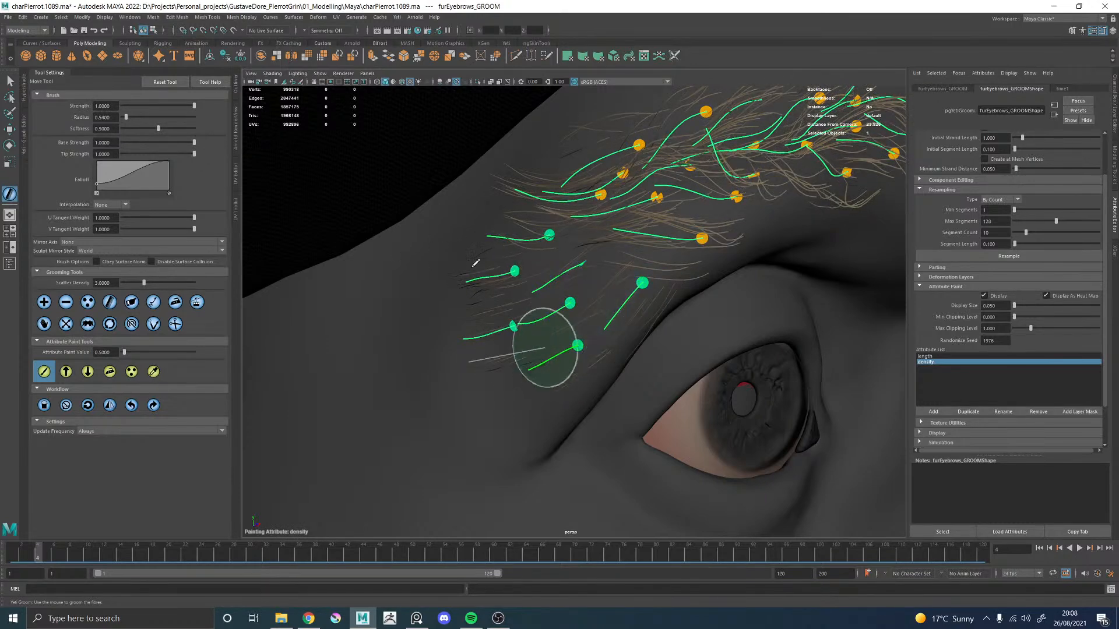
alt+right_drag(432, 260, 349, 257)
alt+drag(572, 263, 455, 259)
alt+right_drag(525, 257, 645, 247)
mouse_move(646, 246)
mouse_down()
mouse_move(772, 249)
mouse_move(792, 262)
mouse_move(719, 300)
mouse_move(756, 303)
mouse_move(739, 243)
mouse_up()
alt+right_drag(739, 242, 676, 239)
mouse_move(676, 239)
alt+mouse_down()
mouse_move(746, 288)
mouse_move(615, 277)
mouse_move(694, 285)
alt+mouse_up()
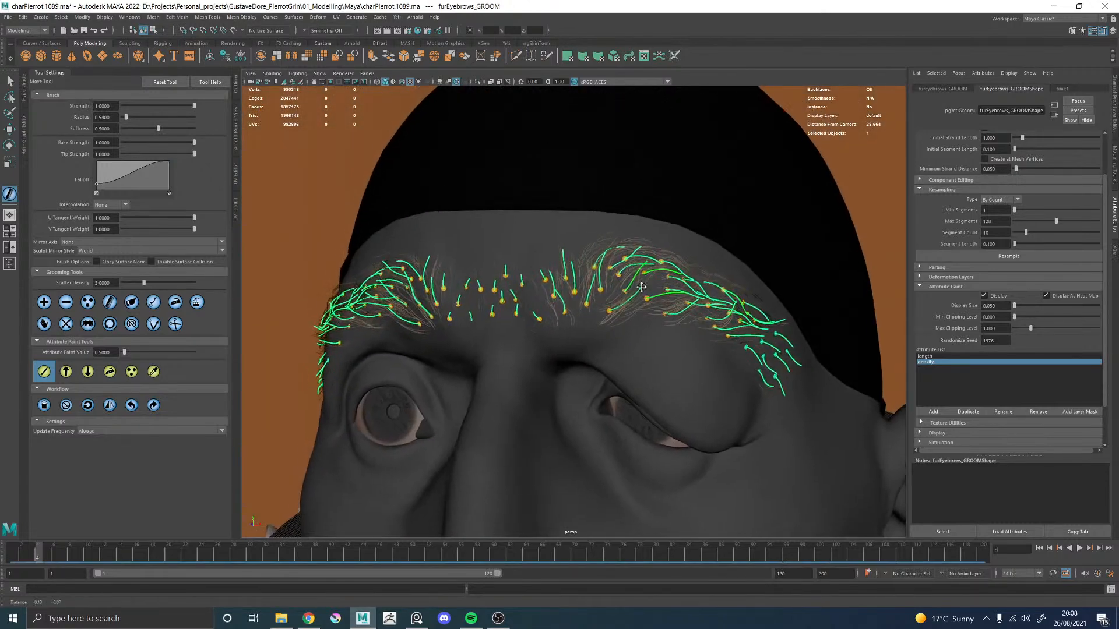
Step: Paint the 0.5 density on the short strands between the two eyebrows
alt+right_drag(588, 329, 655, 342)
alt+middle_drag(486, 280, 554, 295)
mouse_move(513, 293)
mouse_down()
mouse_move(504, 315)
mouse_move(548, 315)
mouse_move(587, 258)
mouse_move(608, 269)
mouse_up()
drag(641, 329, 638, 324)
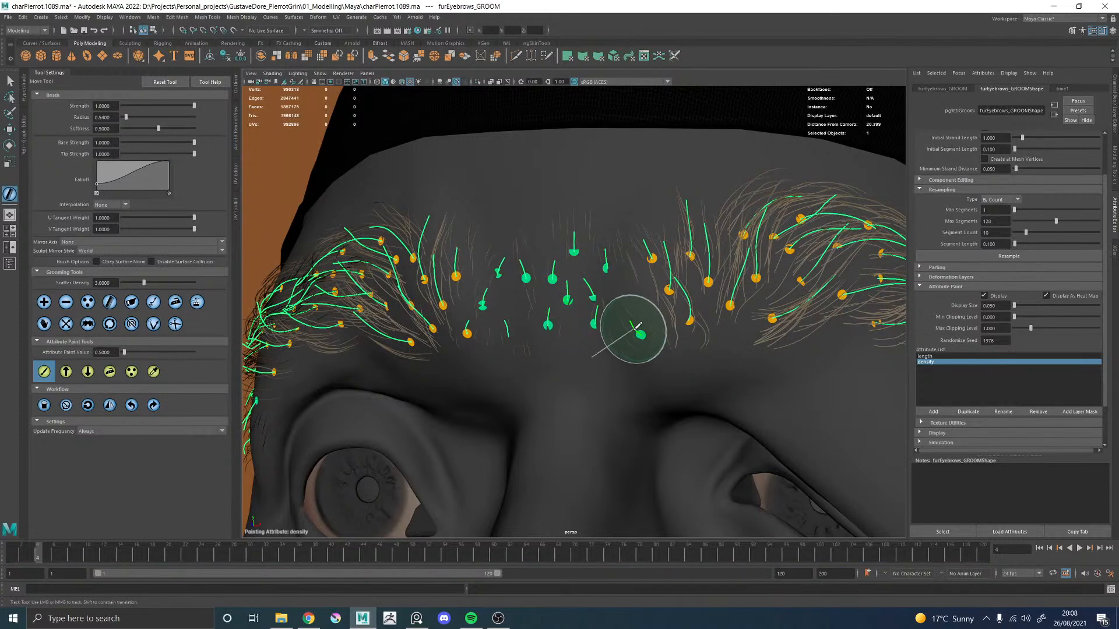
alt+drag(537, 315, 548, 320)
drag(627, 304, 624, 306)
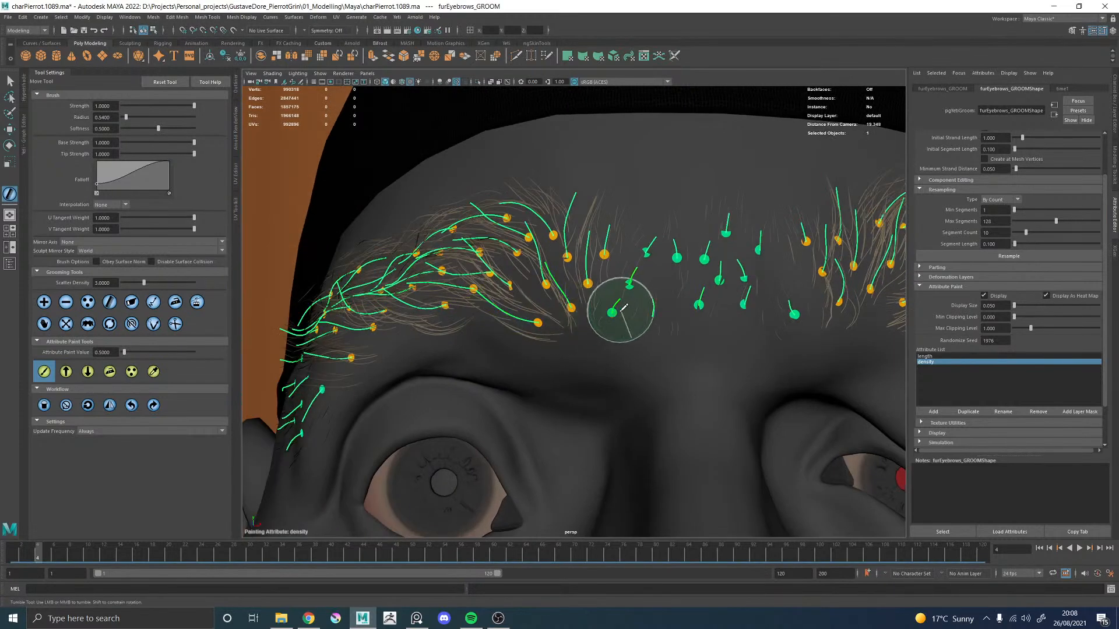
alt+middle_drag(635, 216, 641, 260)
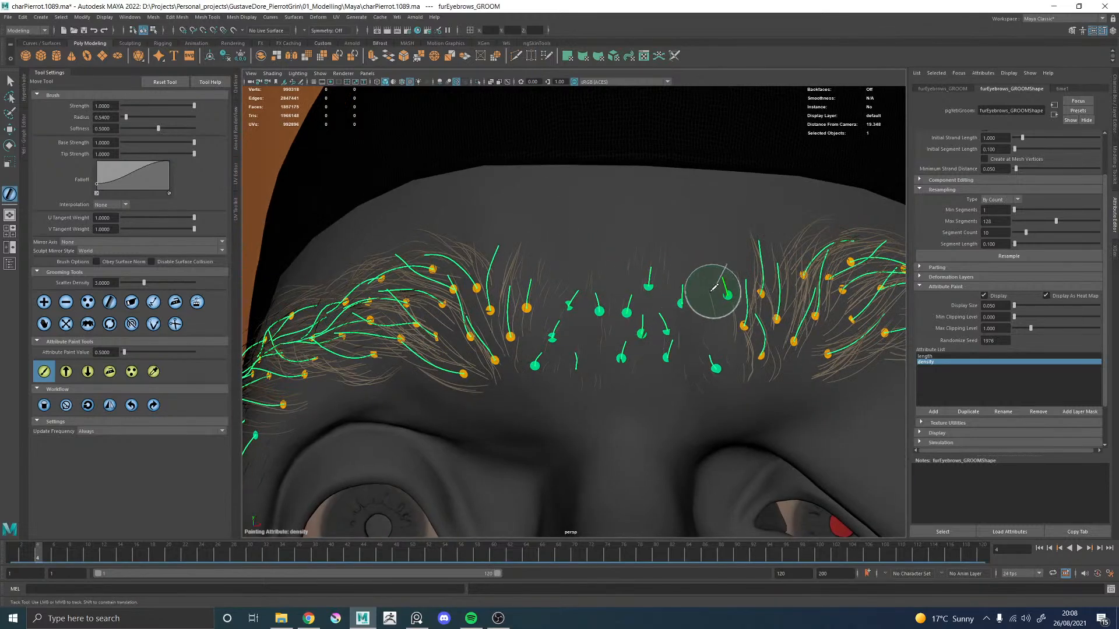
Step: Paint the 0.5 density on strands along the lower edge of the eyebrow above the drooping eye
mouse_move(574, 283)
alt+mouse_down()
mouse_move(569, 245)
mouse_move(561, 264)
mouse_move(542, 257)
alt+mouse_up()
alt+right_drag(542, 257, 622, 282)
alt+drag(622, 282, 579, 267)
mouse_move(485, 281)
mouse_down()
mouse_move(473, 284)
mouse_move(613, 303)
mouse_move(606, 297)
mouse_up()
alt+right_drag(562, 309, 607, 327)
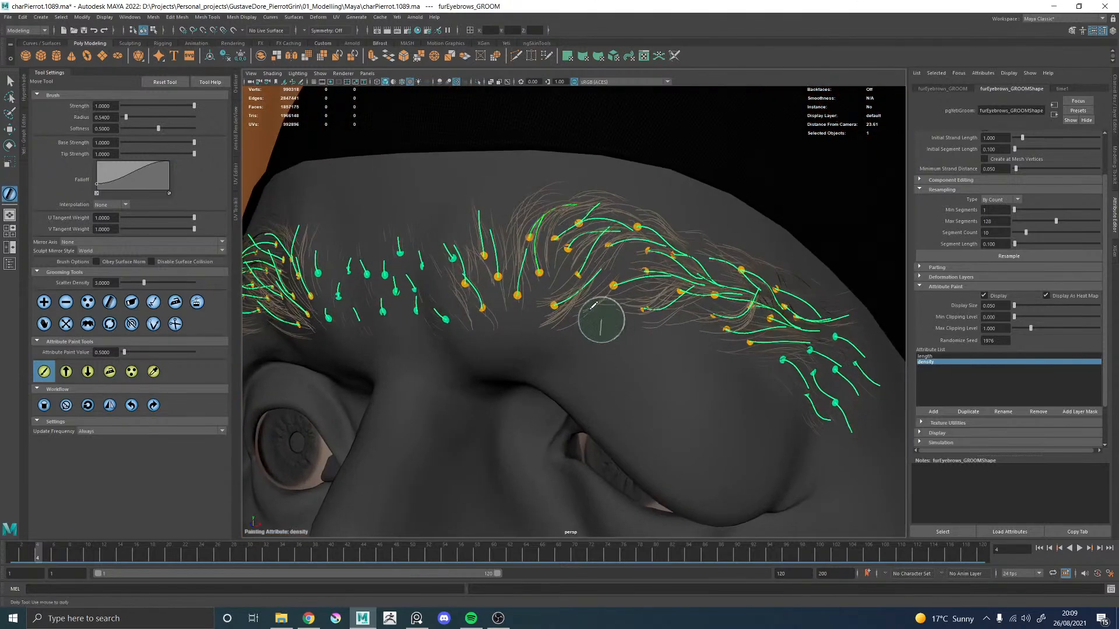
alt+middle_drag(516, 278, 562, 276)
mouse_move(573, 310)
mouse_down()
mouse_move(594, 316)
mouse_move(582, 313)
mouse_up()
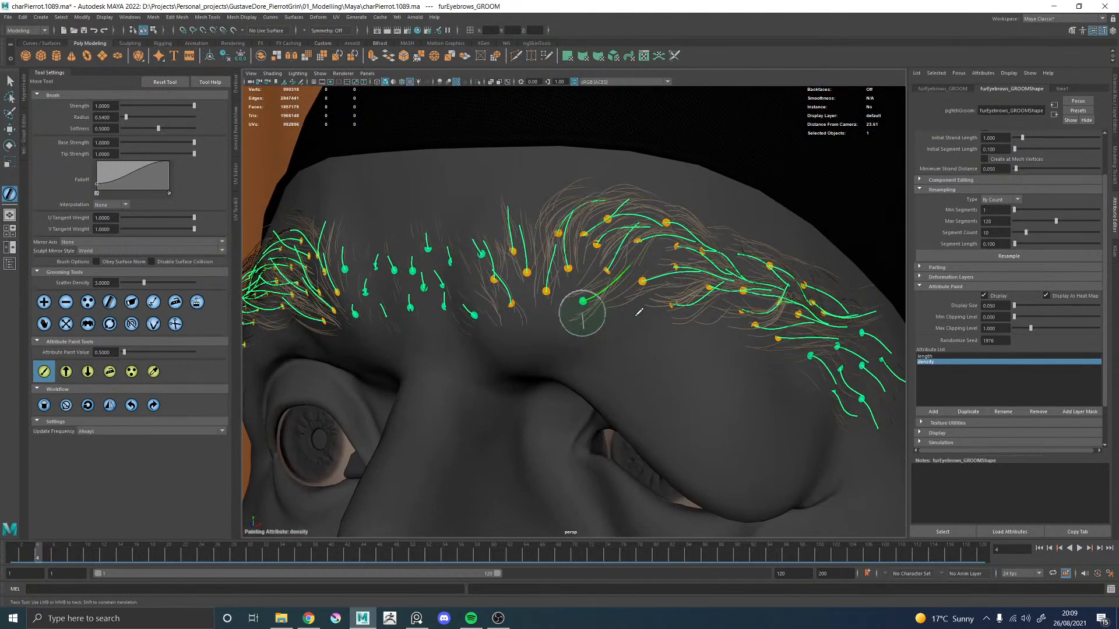
mouse_move(676, 309)
mouse_down()
mouse_move(774, 324)
mouse_move(775, 347)
mouse_up()
Step: Paint the 0.5 density on strands along the lower edge of the eyebrow above the open eye
alt+drag(508, 301, 612, 296)
mouse_move(483, 309)
mouse_down()
mouse_move(461, 311)
mouse_move(479, 293)
mouse_move(561, 274)
mouse_move(533, 297)
mouse_up()
drag(573, 331, 563, 331)
scroll(606, 286, down, 5)
alt+drag(616, 298, 574, 309)
scroll(571, 312, up, 3)
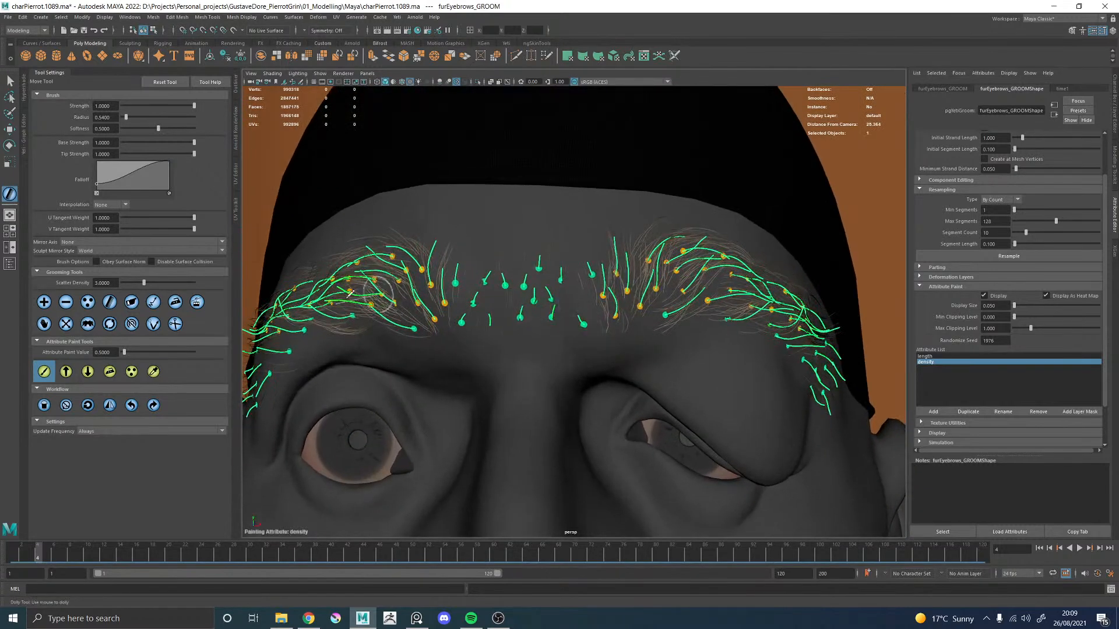
Step: Set the attribute paint value to 0.2 and paint that density on the short strands between the eyebrows
text(0.2)
key(Return)
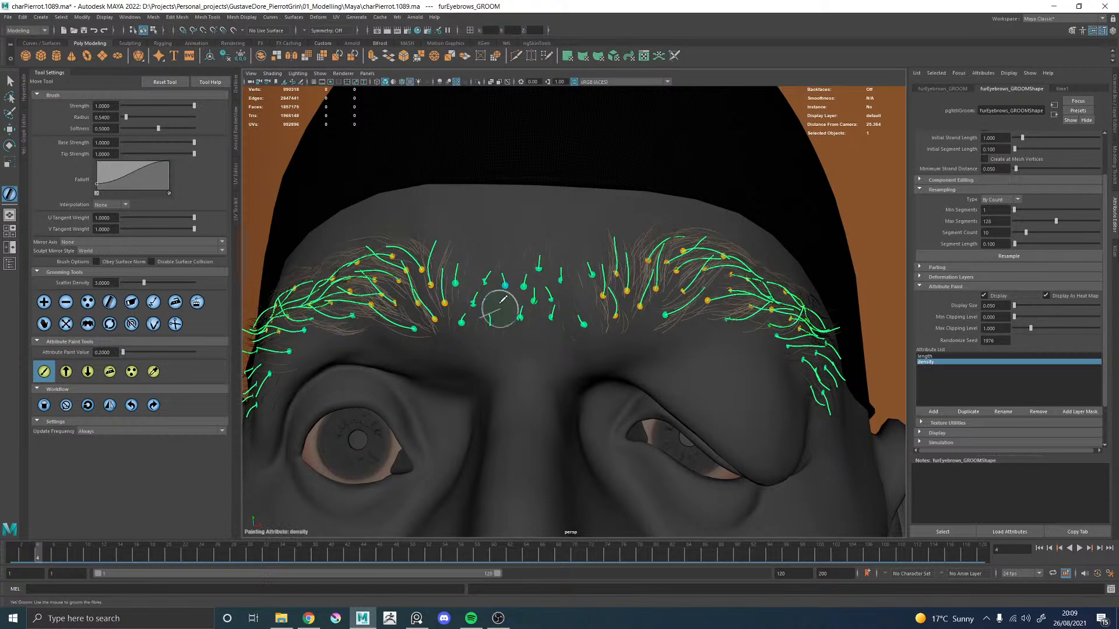
mouse_move(527, 292)
mouse_down()
mouse_move(523, 267)
mouse_move(545, 272)
mouse_up()
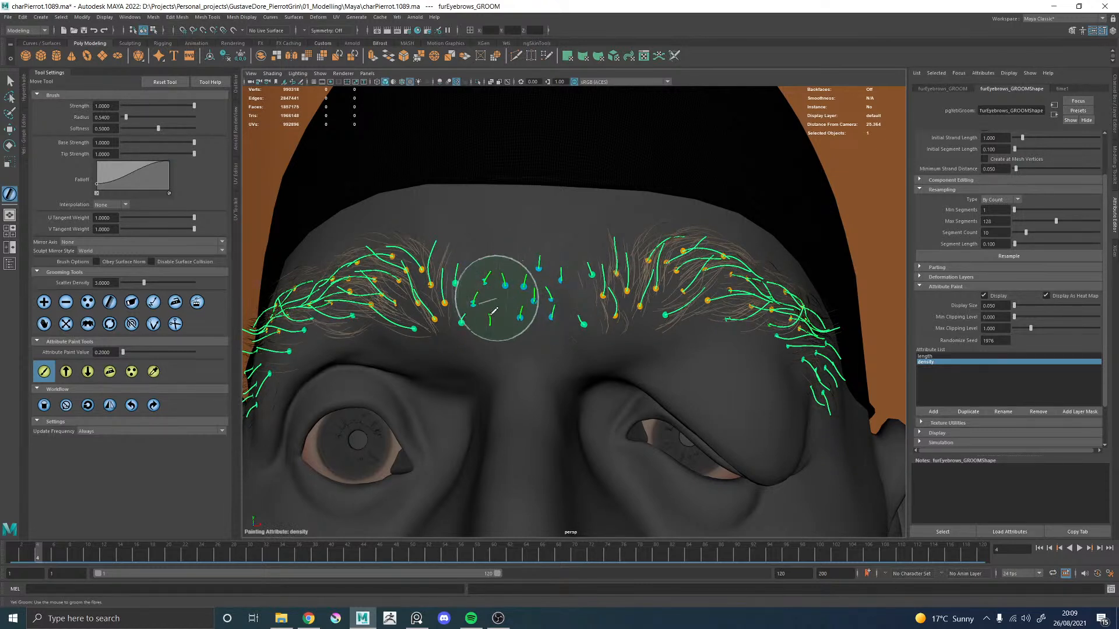
scroll(515, 313, up, 5)
key(b)
mouse_move(594, 362)
mouse_down()
mouse_move(564, 347)
mouse_move(611, 365)
mouse_up()
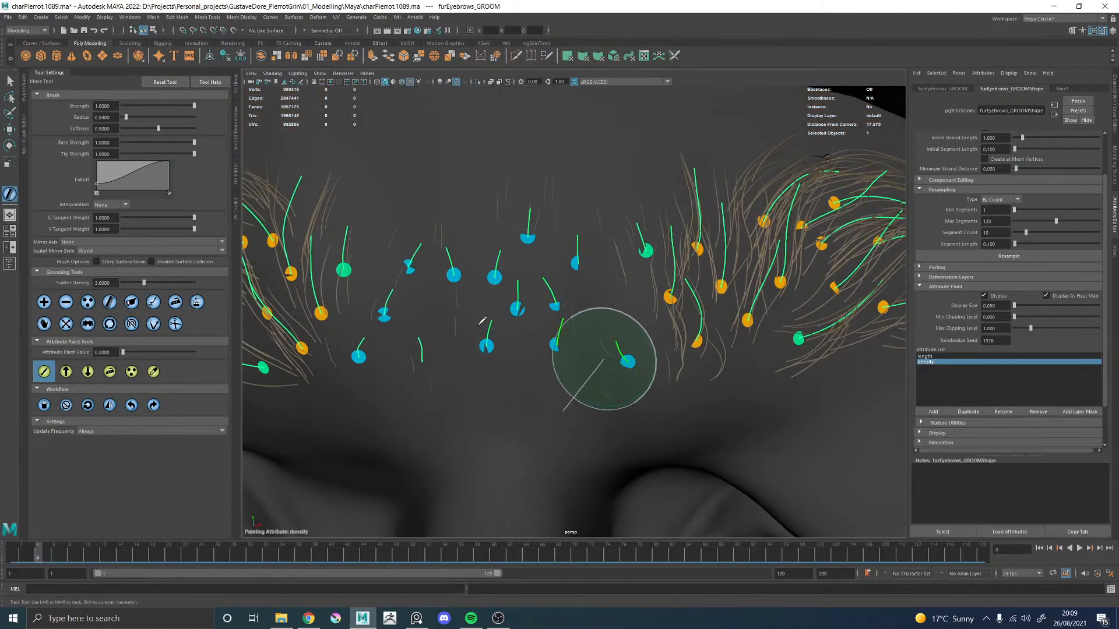
scroll(600, 353, down, 5)
scroll(621, 288, up, 5)
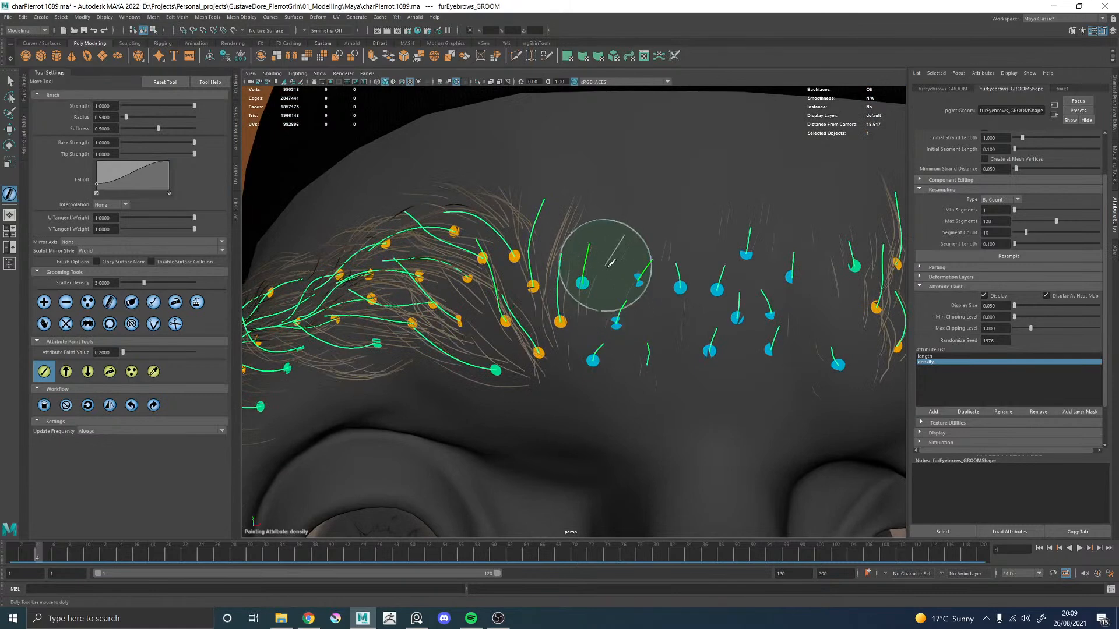
scroll(541, 240, down, 5)
scroll(533, 229, up, 4)
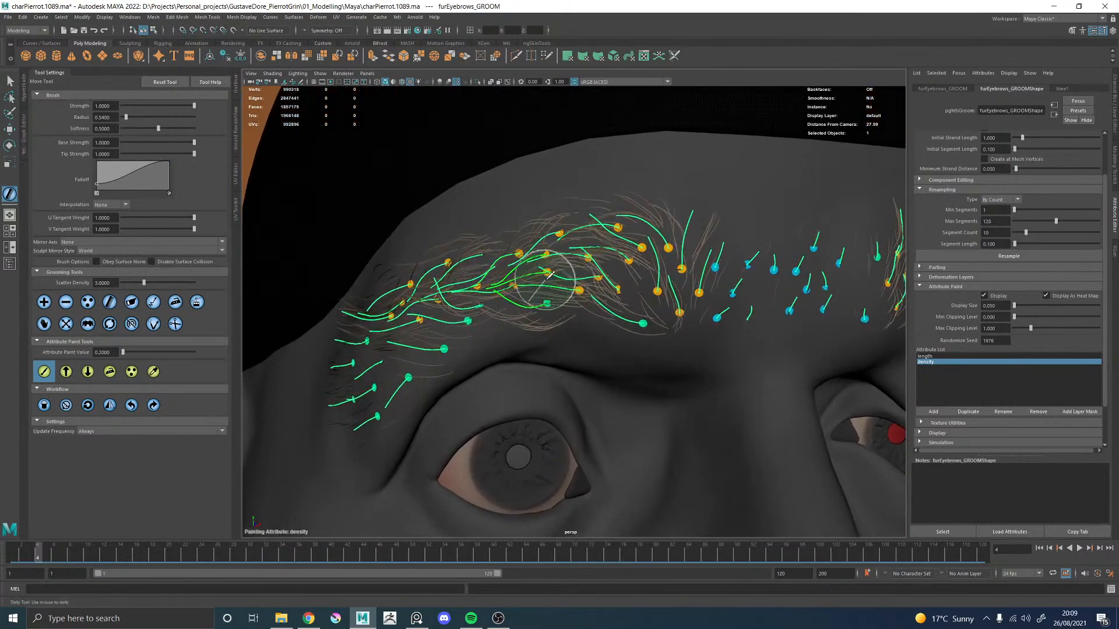
alt+drag(533, 229, 595, 277)
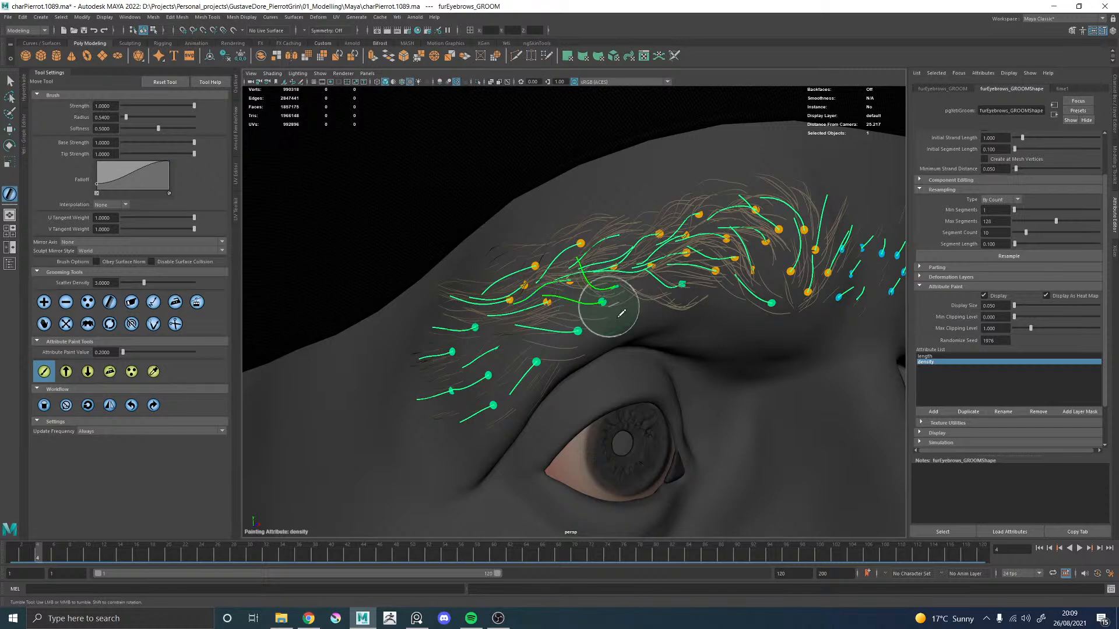
Step: Set the attribute paint value to 0.5 and paint that density on the inner-end strands of both eyebrows
alt+drag(651, 296, 617, 286)
scroll(464, 232, down, 4)
scroll(640, 293, up, 5)
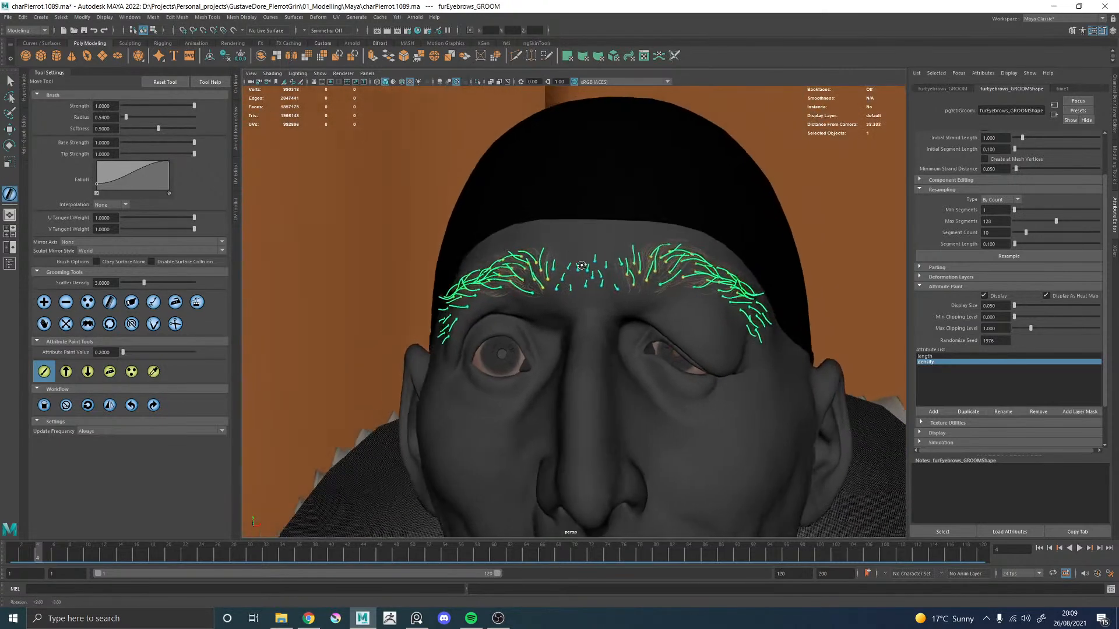
alt+middle_drag(641, 293, 556, 334)
alt+right_drag(537, 292, 486, 256)
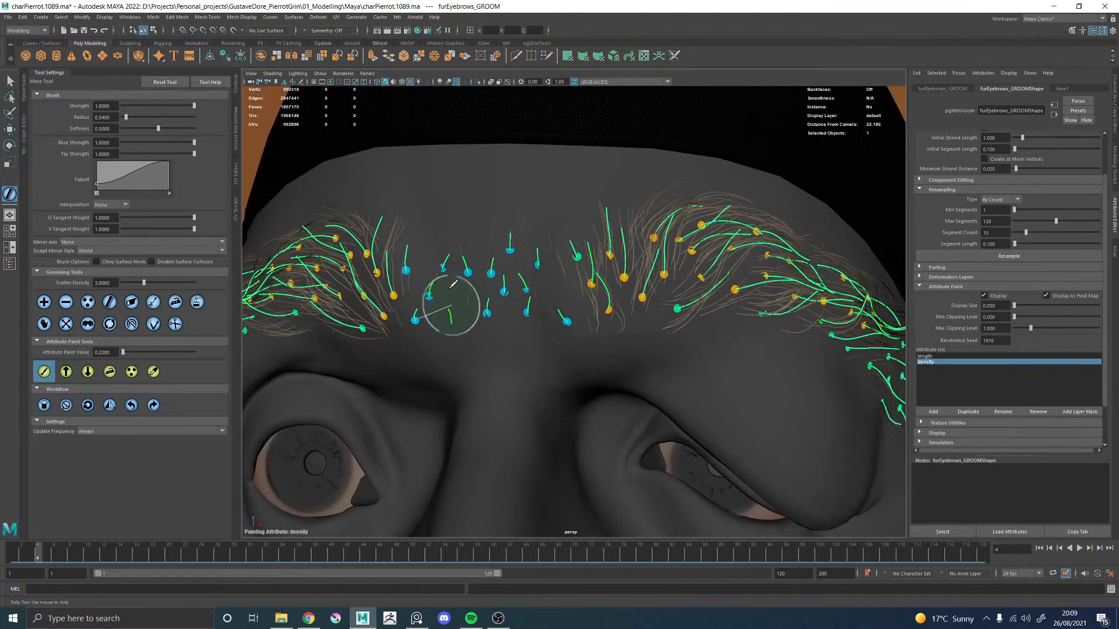
scroll(464, 315, down, 2)
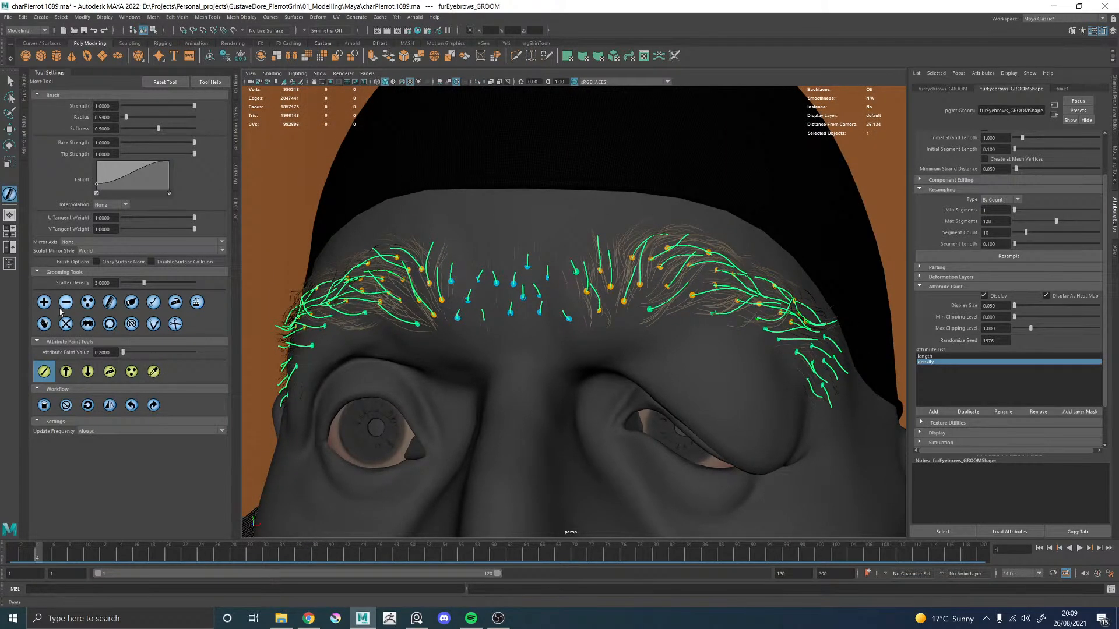
scroll(606, 329, up, 2)
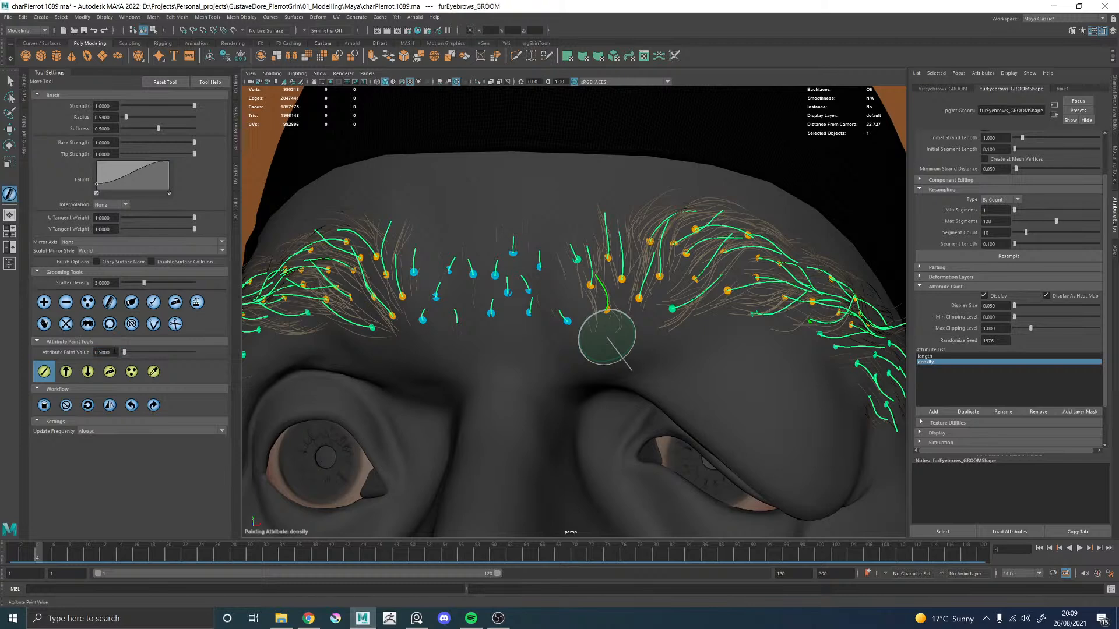
mouse_move(618, 279)
mouse_down()
mouse_move(604, 279)
mouse_move(609, 266)
mouse_move(624, 276)
mouse_move(617, 264)
mouse_move(601, 288)
mouse_up()
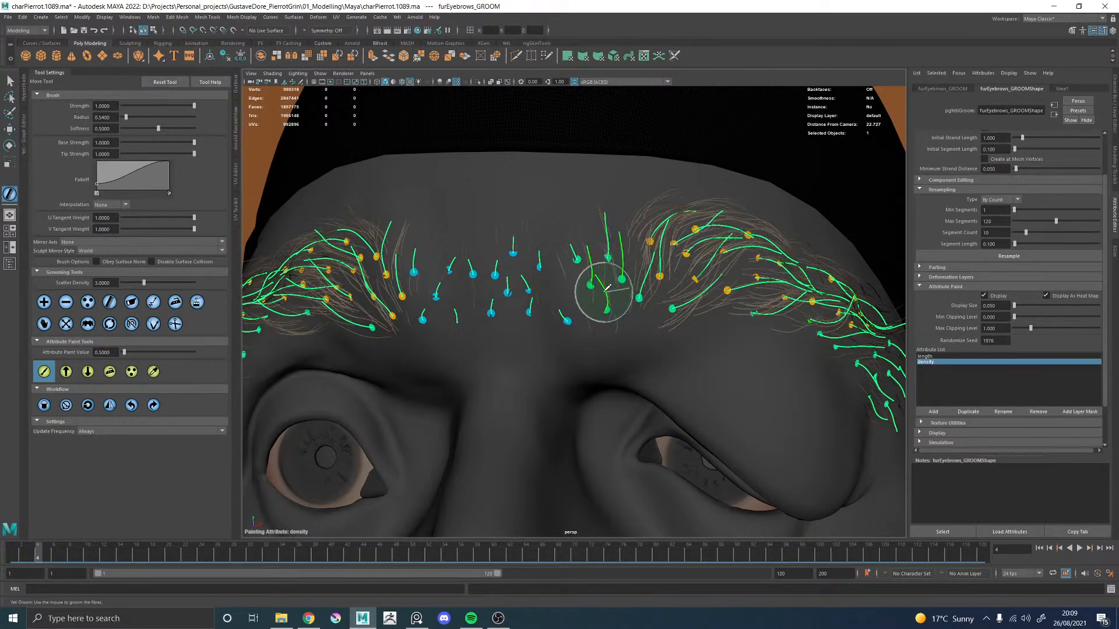
mouse_move(733, 269)
alt+mouse_down()
mouse_move(610, 313)
mouse_move(601, 280)
mouse_move(587, 274)
alt+mouse_up()
alt+right_drag(606, 316, 524, 280)
alt+middle_drag(589, 204, 450, 260)
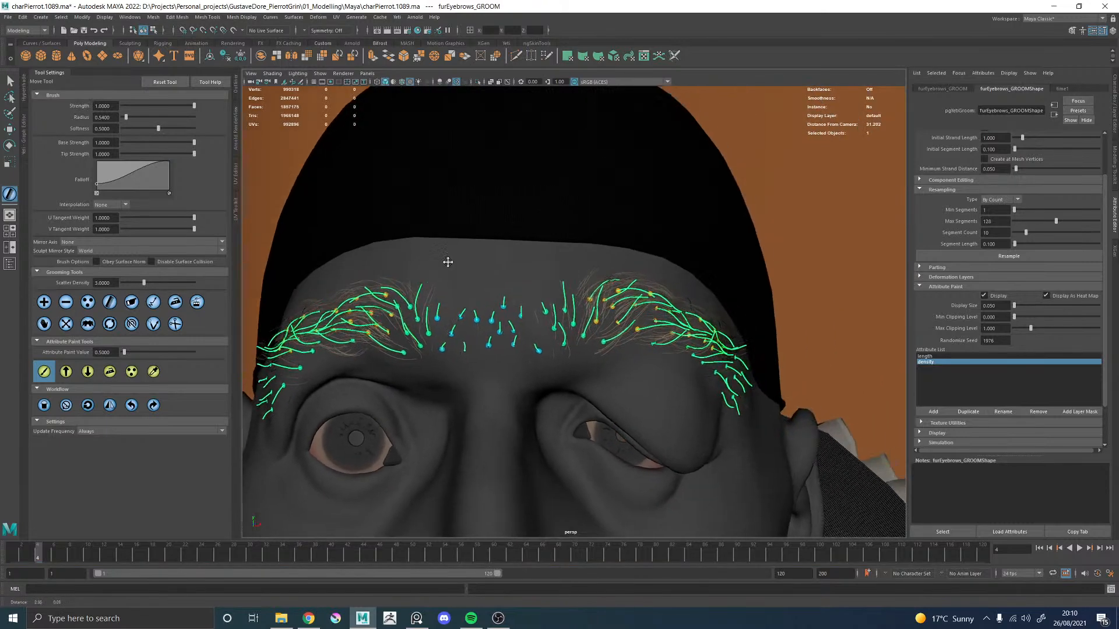
Step: Paint the 0.5 density on strands along the upper edge of the eyebrow above the drooping eye
alt+drag(450, 260, 402, 257)
alt+middle_drag(562, 282, 598, 297)
alt+right_drag(597, 299, 573, 251)
drag(546, 240, 602, 247)
click(484, 252)
mouse_move(685, 279)
mouse_down()
mouse_move(732, 295)
mouse_move(749, 317)
mouse_move(731, 300)
mouse_move(745, 313)
mouse_move(732, 317)
mouse_move(768, 347)
mouse_up()
Step: Paint the 0.5 density on strands along the upper edge of the eyebrow above the open eye
alt+right_drag(714, 300, 647, 298)
alt+drag(428, 291, 557, 301)
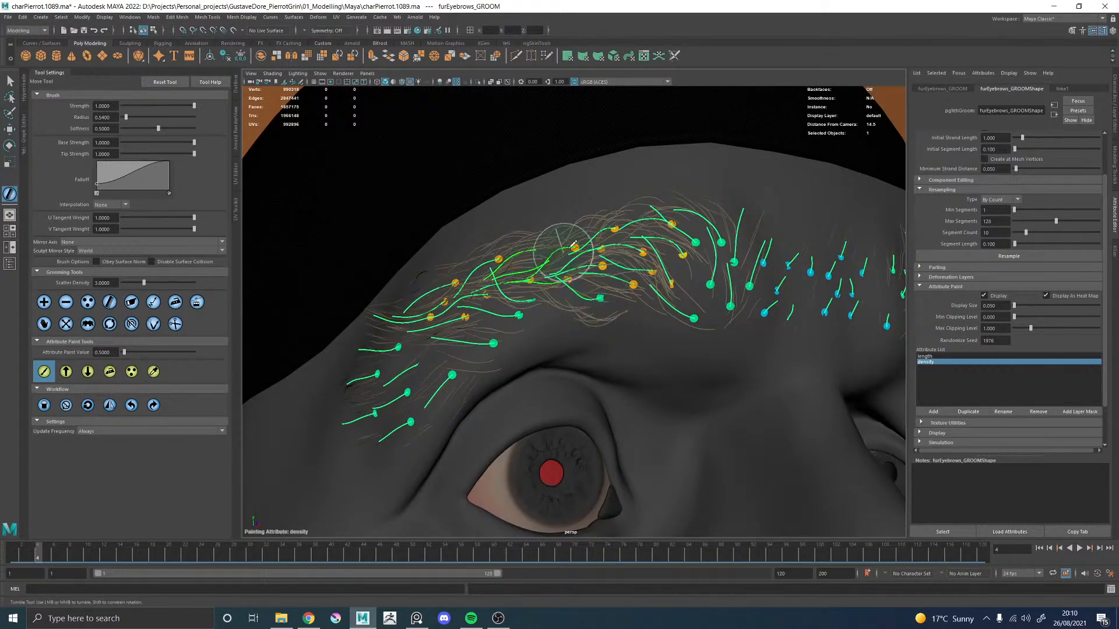
drag(451, 258, 688, 215)
alt+right_drag(605, 202, 507, 219)
alt+drag(661, 313, 612, 289)
alt+right_drag(578, 284, 685, 308)
alt+middle_drag(685, 303, 682, 323)
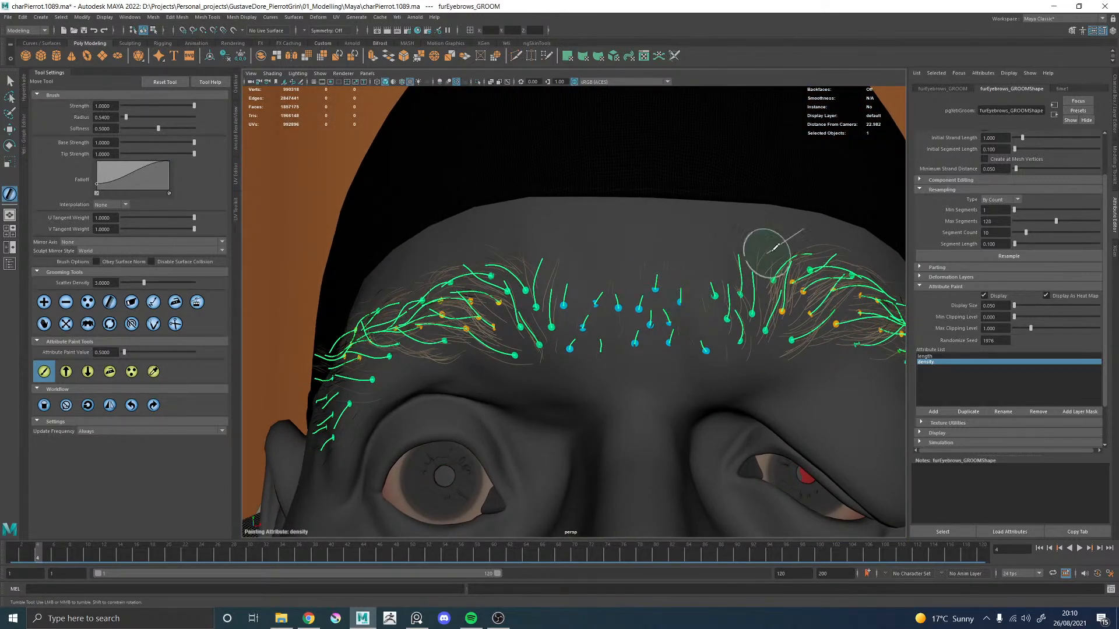
alt+drag(600, 357, 609, 337)
alt+drag(652, 305, 676, 315)
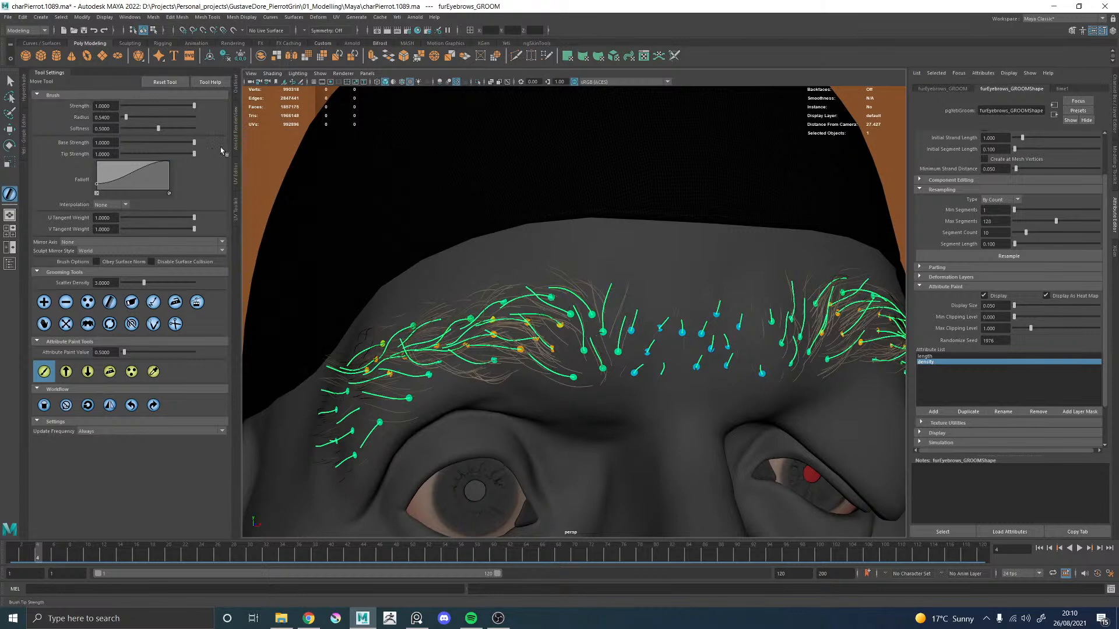
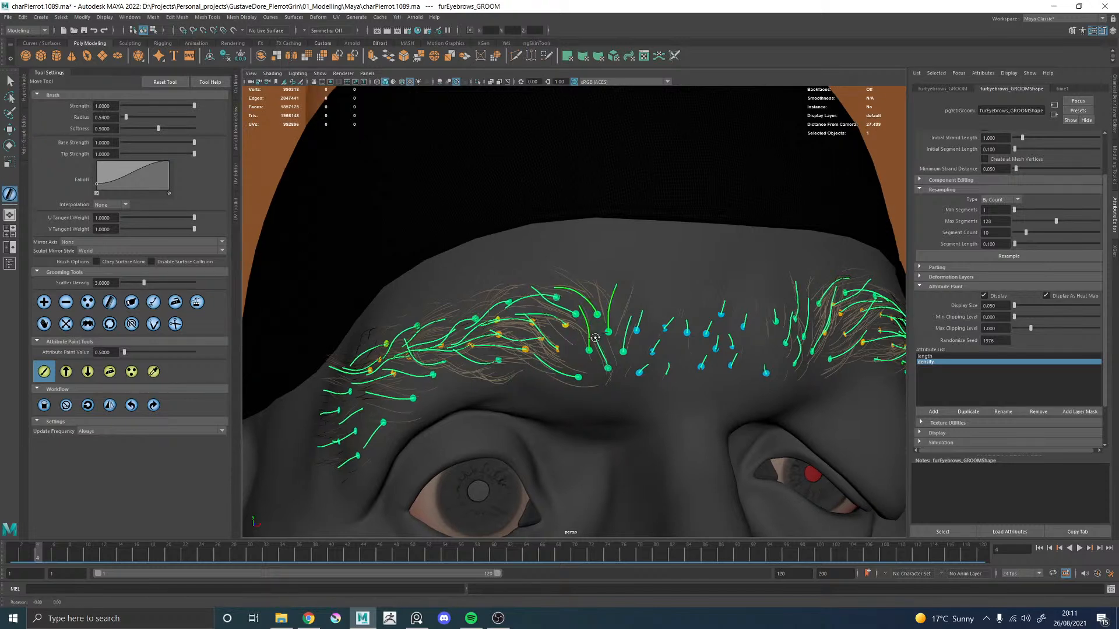
Step: Set the eyebrow groom's Radius Of Influence to 0.5
alt+right_drag(700, 325, 443, 330)
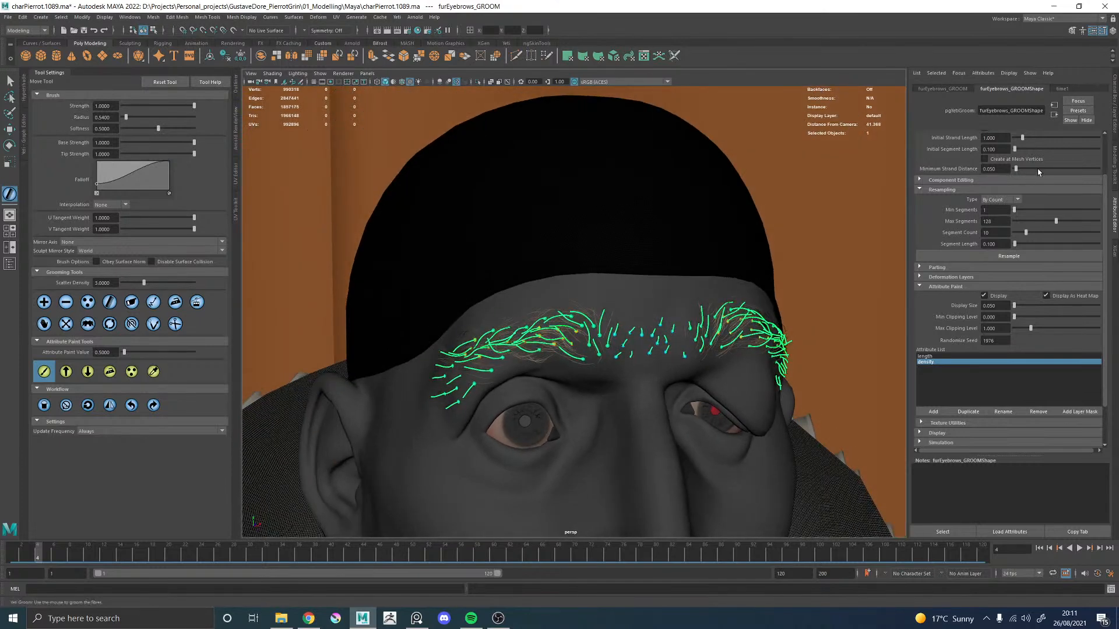
scroll(937, 219, up, 3)
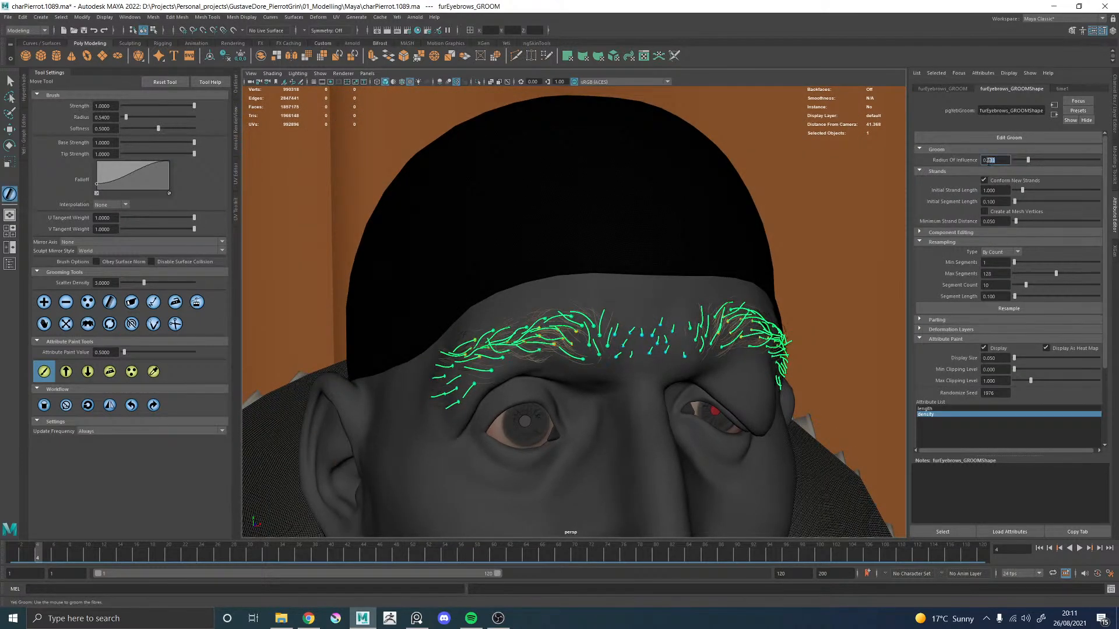
text(5)
key(Return)
alt+right_drag(623, 318, 712, 367)
alt+middle_drag(712, 368, 664, 302)
alt+right_drag(739, 342, 484, 336)
alt+drag(482, 336, 540, 340)
alt+right_drag(540, 340, 647, 379)
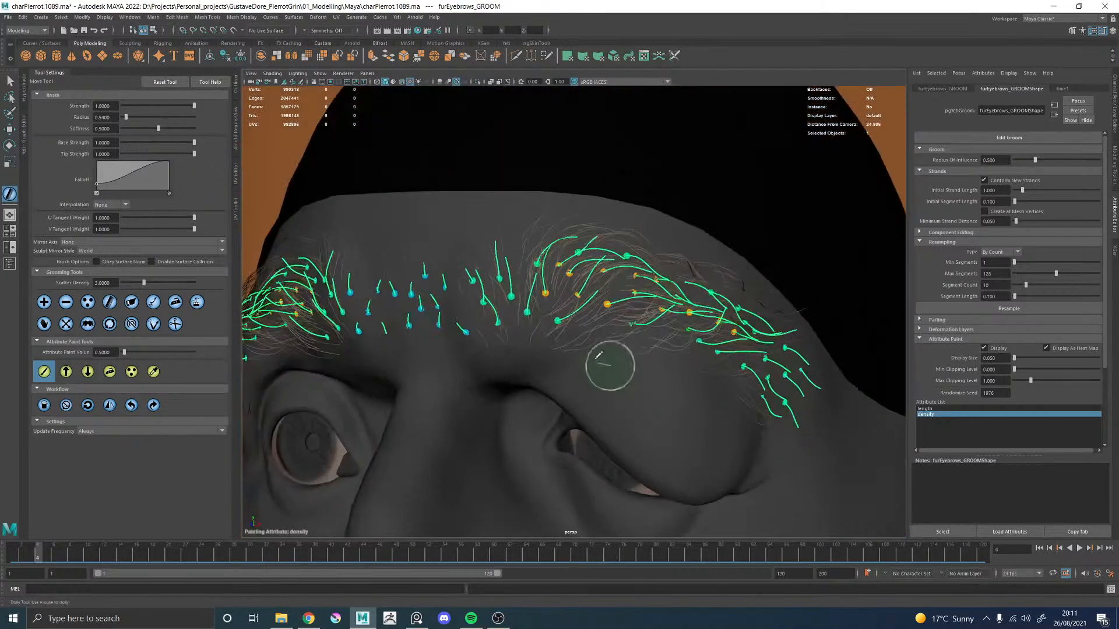
mouse_move(624, 357)
alt+mouse_down()
mouse_move(592, 337)
mouse_move(611, 346)
alt+mouse_up()
mouse_move(486, 346)
alt+mouse_down()
mouse_move(544, 325)
mouse_move(542, 334)
alt+mouse_up()
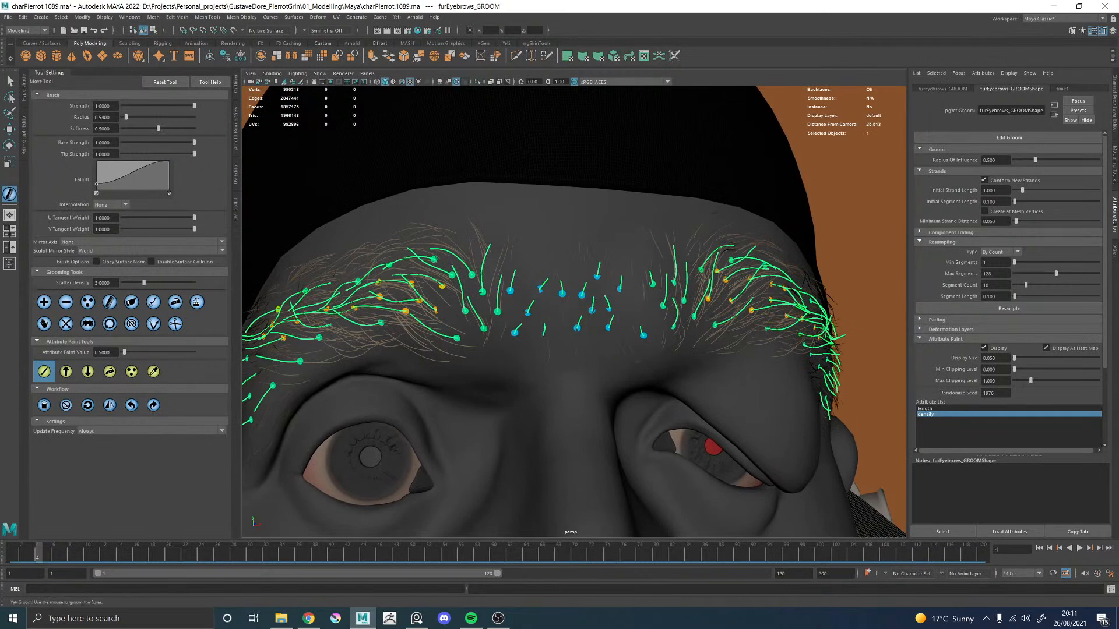
Step: Add a paint attribute named width to the groom and paint it at 0.5 on short strands between the eyebrows
scroll(934, 418, down, 3)
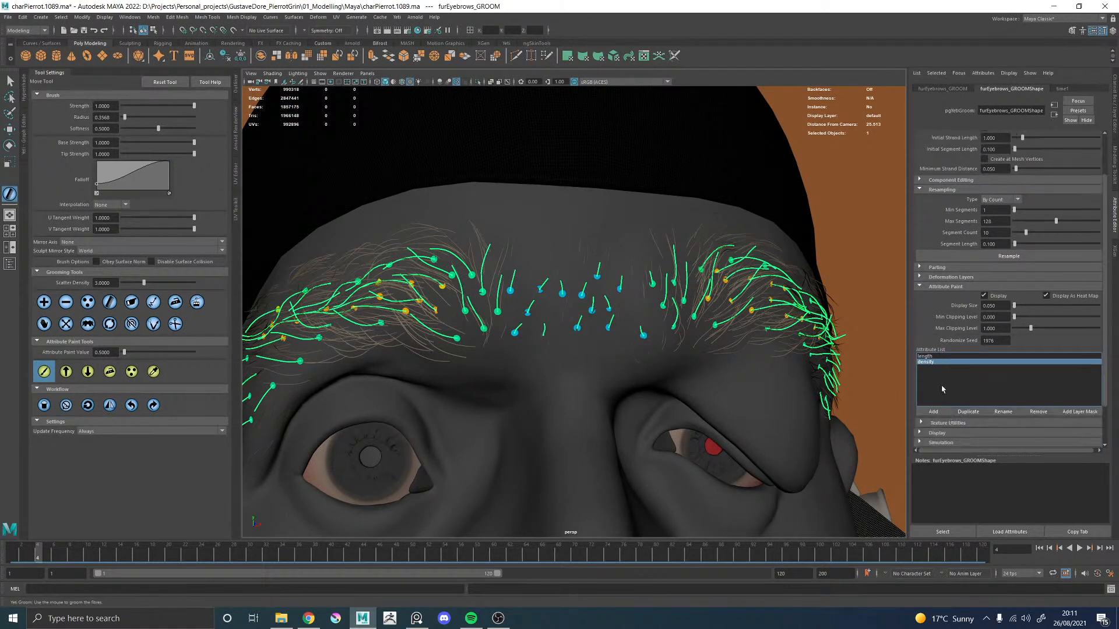
click(935, 411)
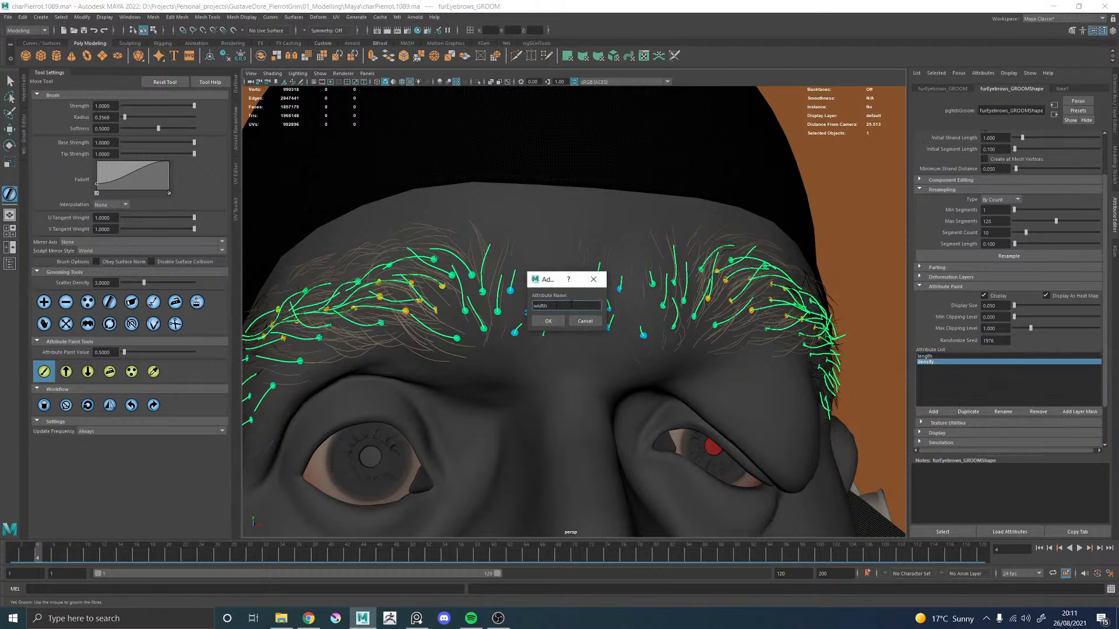
click(548, 321)
click(924, 368)
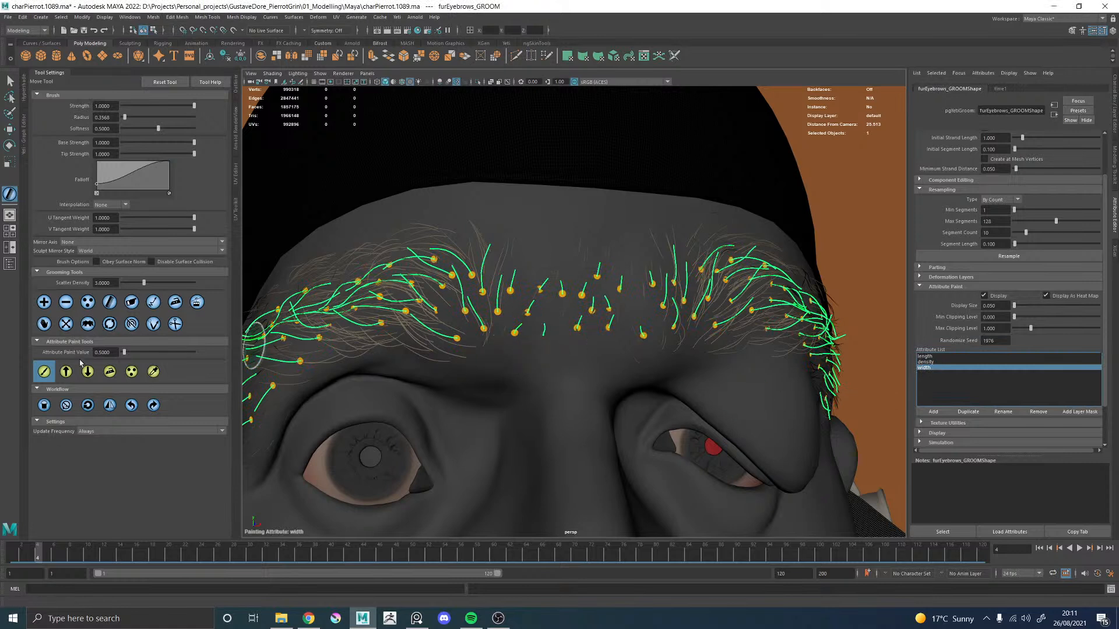
mouse_move(582, 292)
mouse_down()
mouse_move(559, 320)
mouse_move(589, 299)
mouse_move(621, 343)
mouse_up()
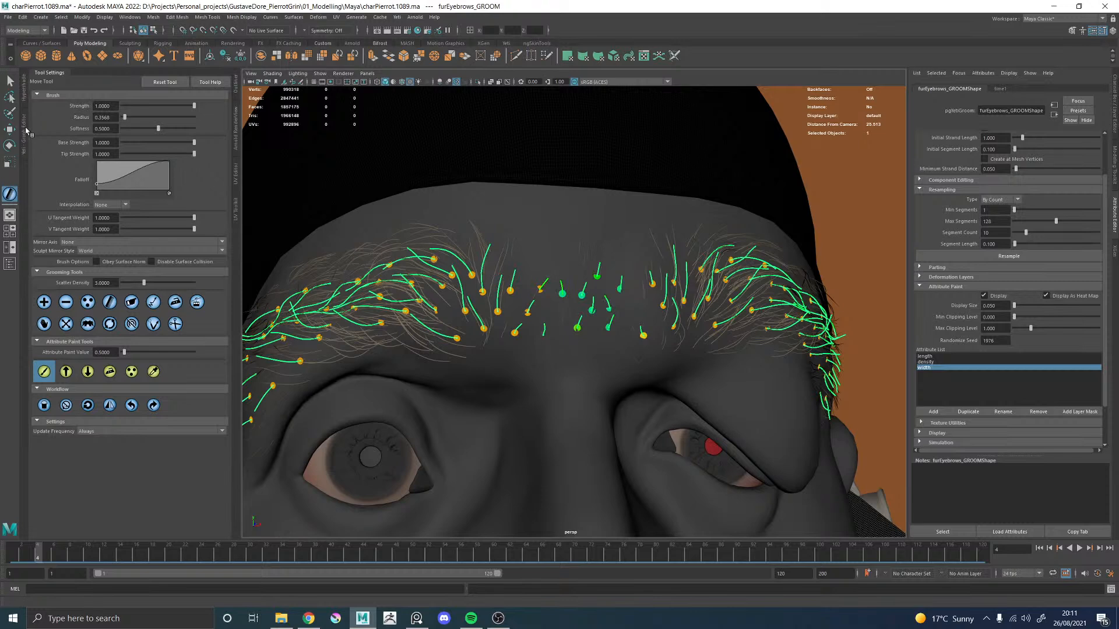
Step: Examine the width node's parameters in the furEyebrows Yeti graph
click(24, 131)
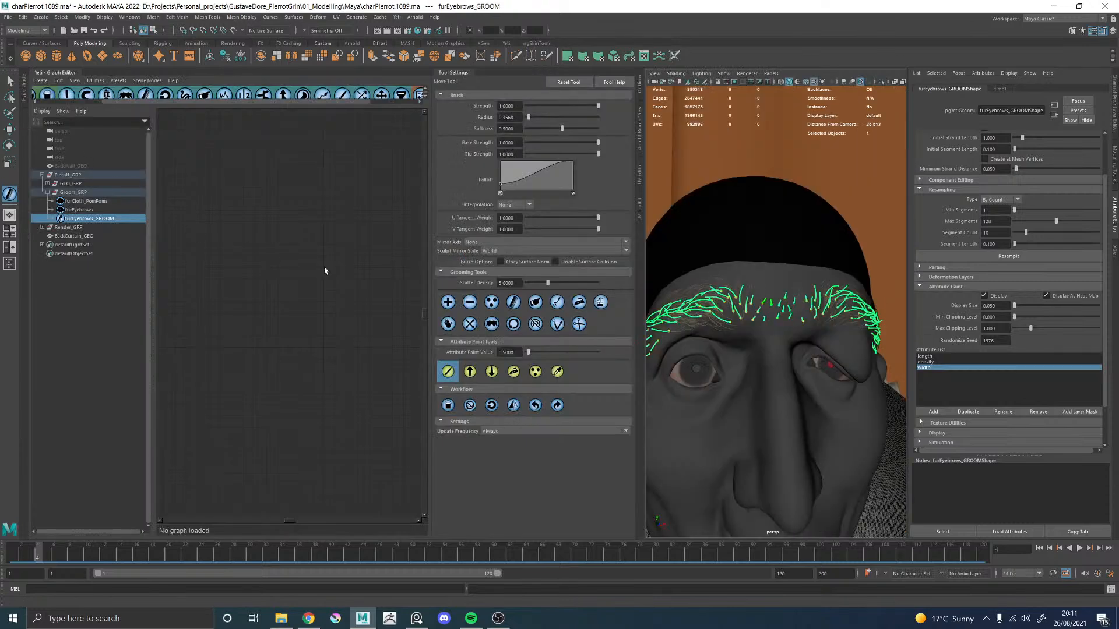
click(81, 209)
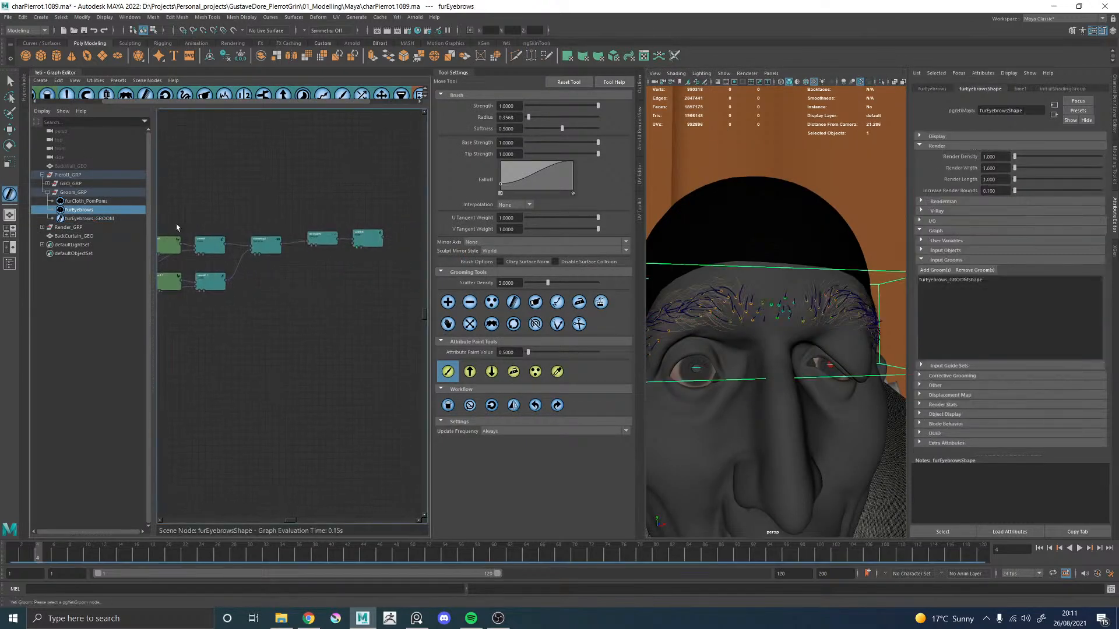
double_click(367, 239)
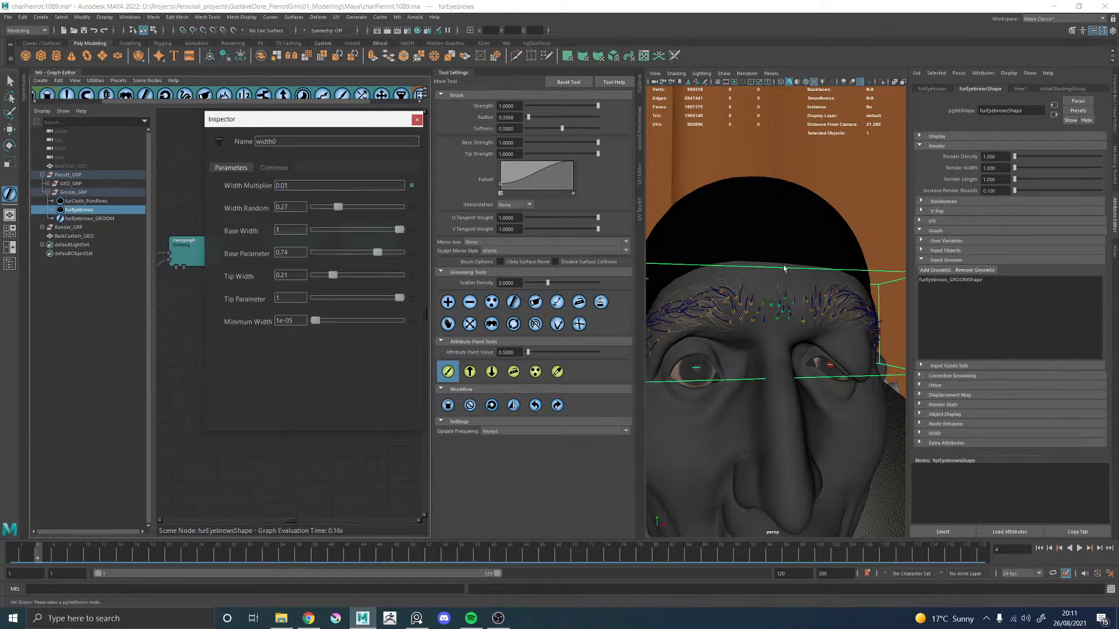
scroll(727, 269, up, 8)
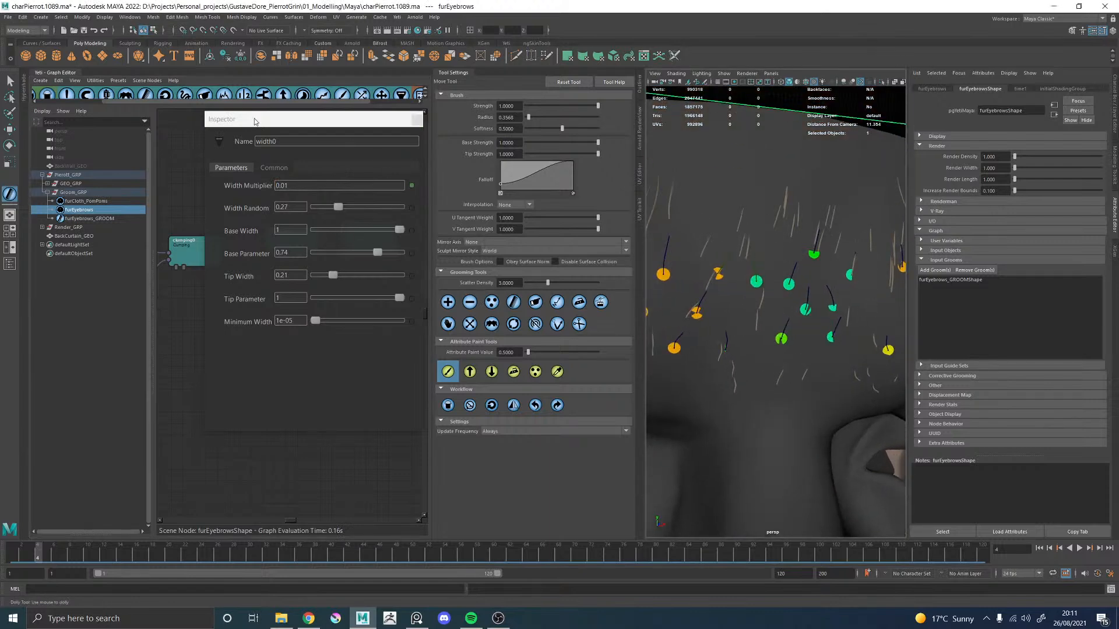
drag(252, 119, 556, 142)
click(346, 248)
alt+middle_drag(242, 211, 279, 213)
scroll(300, 204, down, 3)
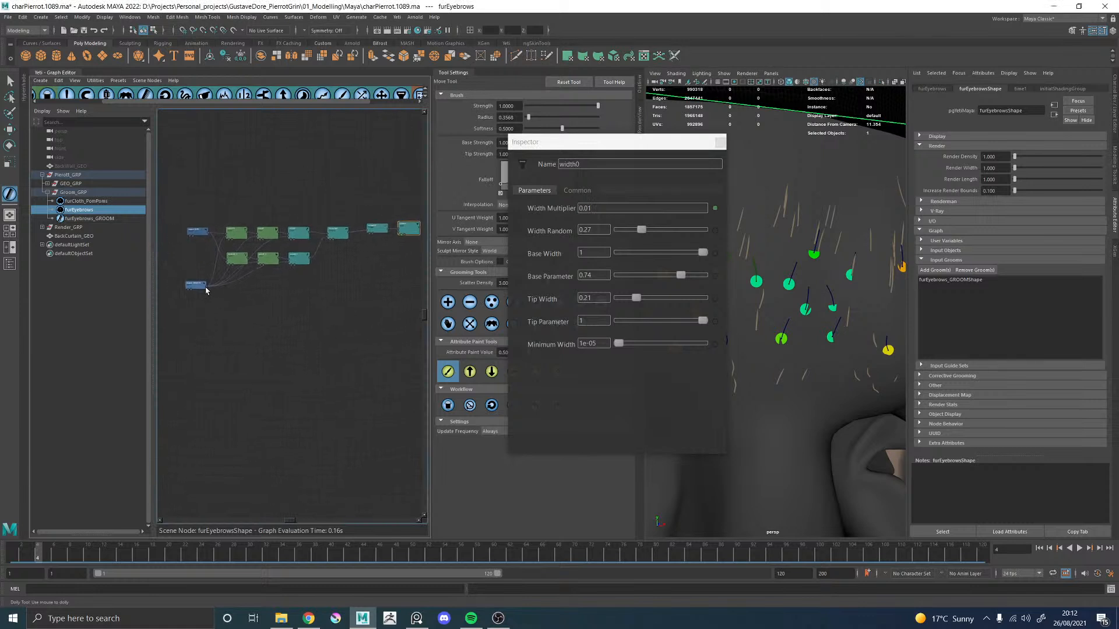
drag(207, 290, 269, 284)
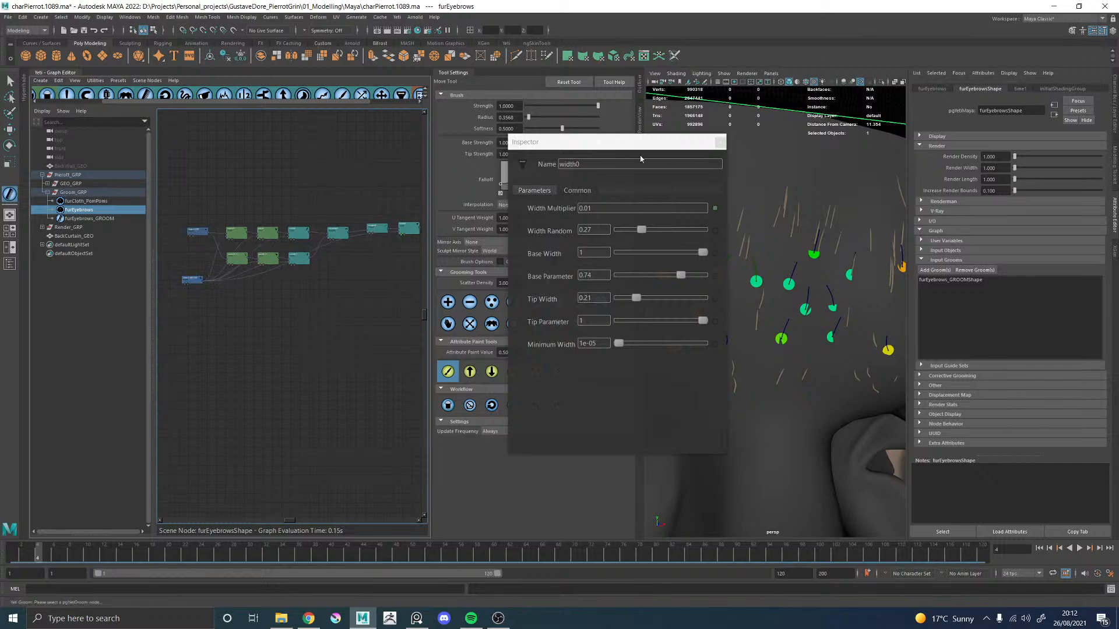
drag(636, 146, 290, 183)
click(375, 179)
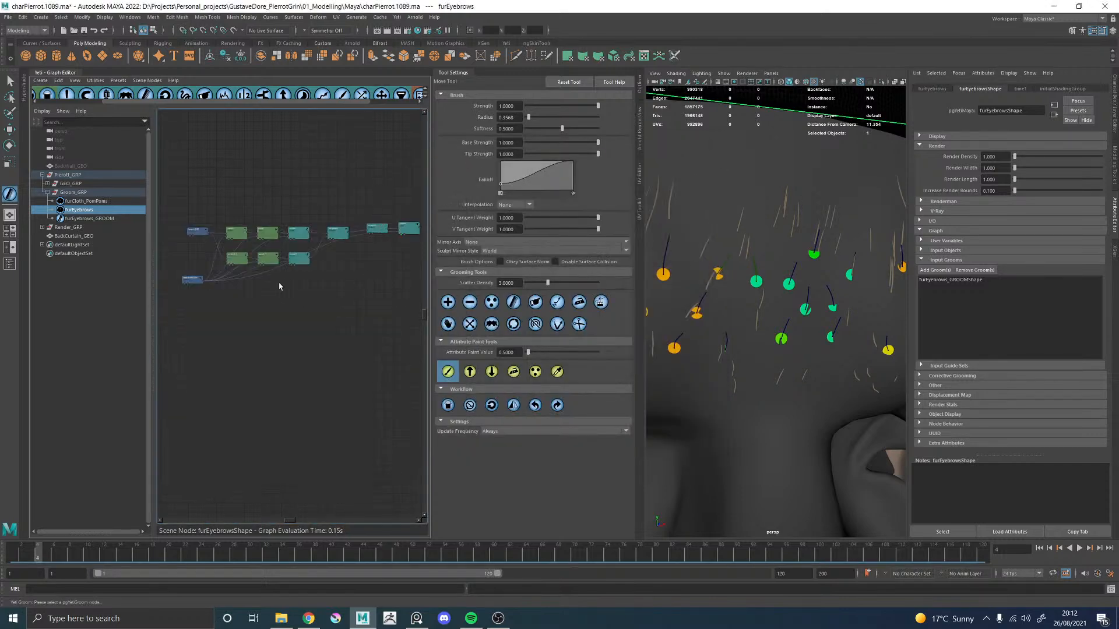
Step: Close the Yeti graph and examine the thickness of the hairs between and around the eyebrows
alt+drag(693, 287, 664, 290)
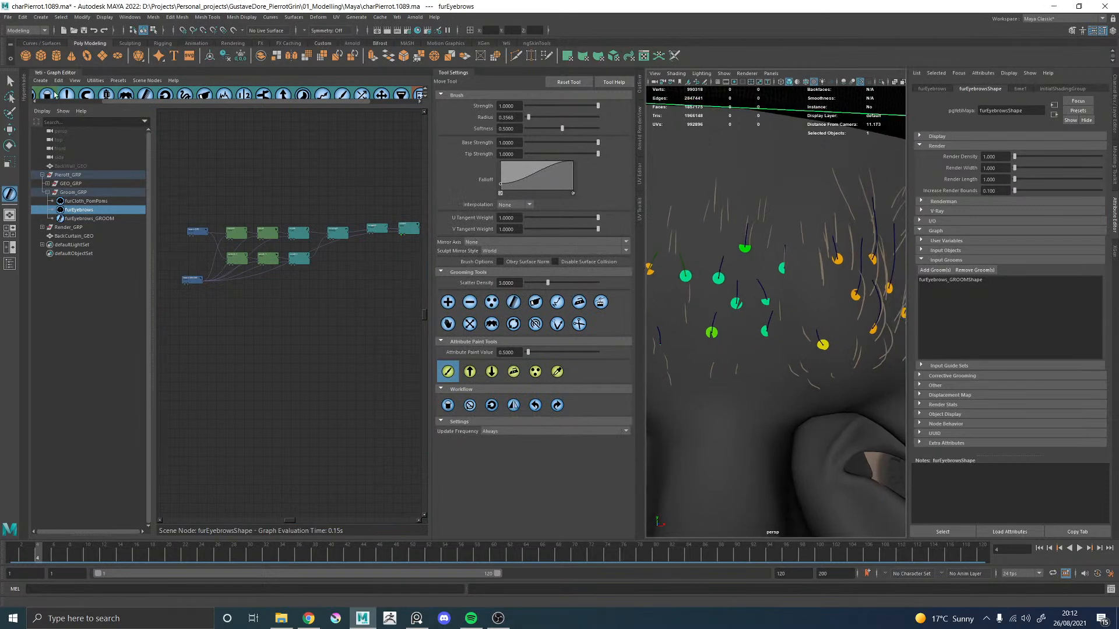
click(49, 74)
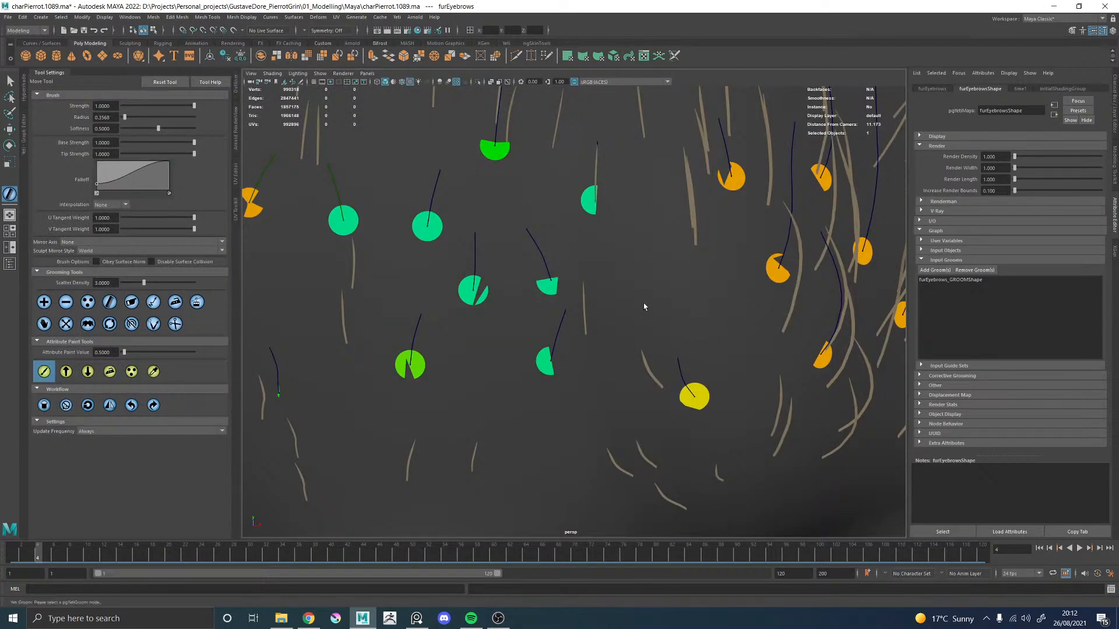
alt+right_drag(644, 306, 520, 303)
alt+drag(612, 327, 518, 326)
alt+right_drag(627, 337, 631, 306)
alt+drag(632, 306, 583, 309)
alt+middle_drag(583, 309, 499, 259)
alt+drag(543, 251, 600, 266)
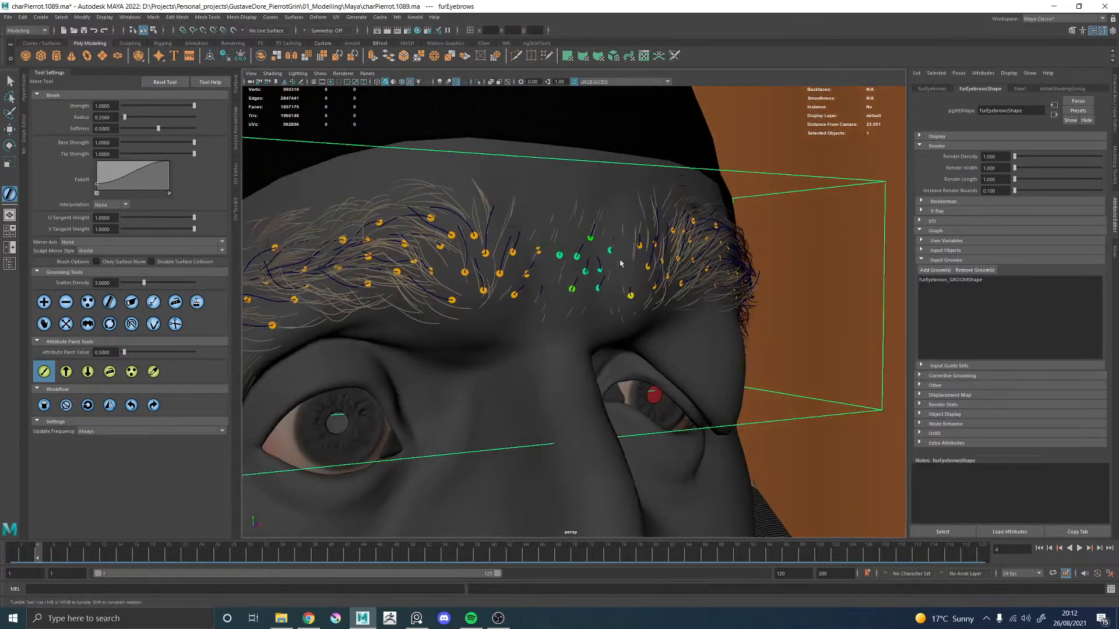
Step: Put the furEyebrows_GROOM groom back into attribute painting and paint the 0.5 width on the tail strands of the eyebrow above the drooping eye
key(w)
click(763, 277)
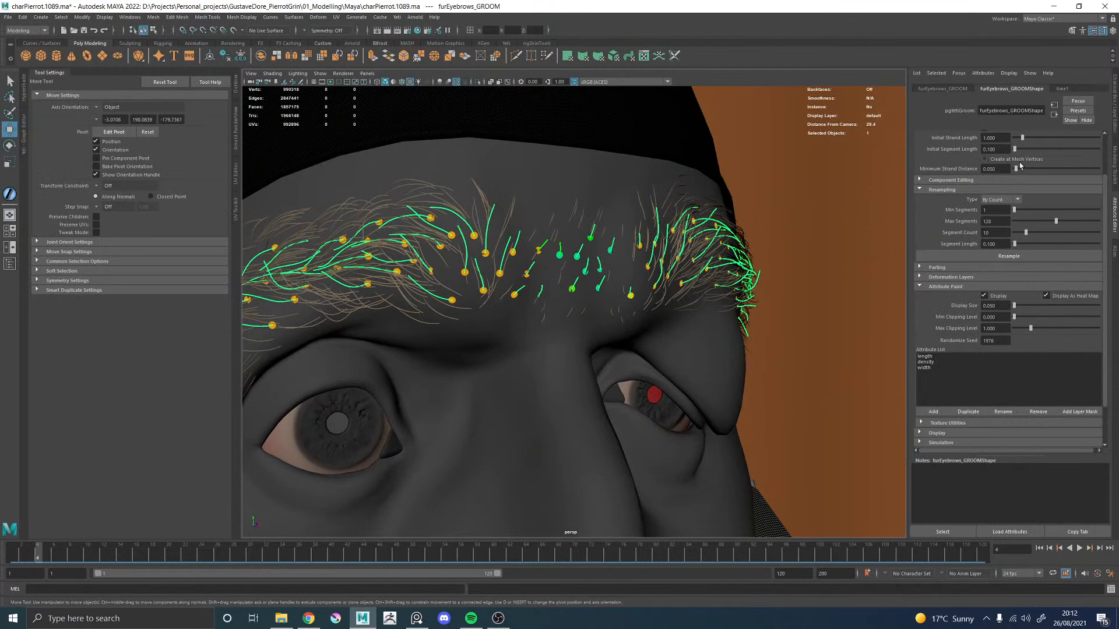
scroll(1101, 169, up, 3)
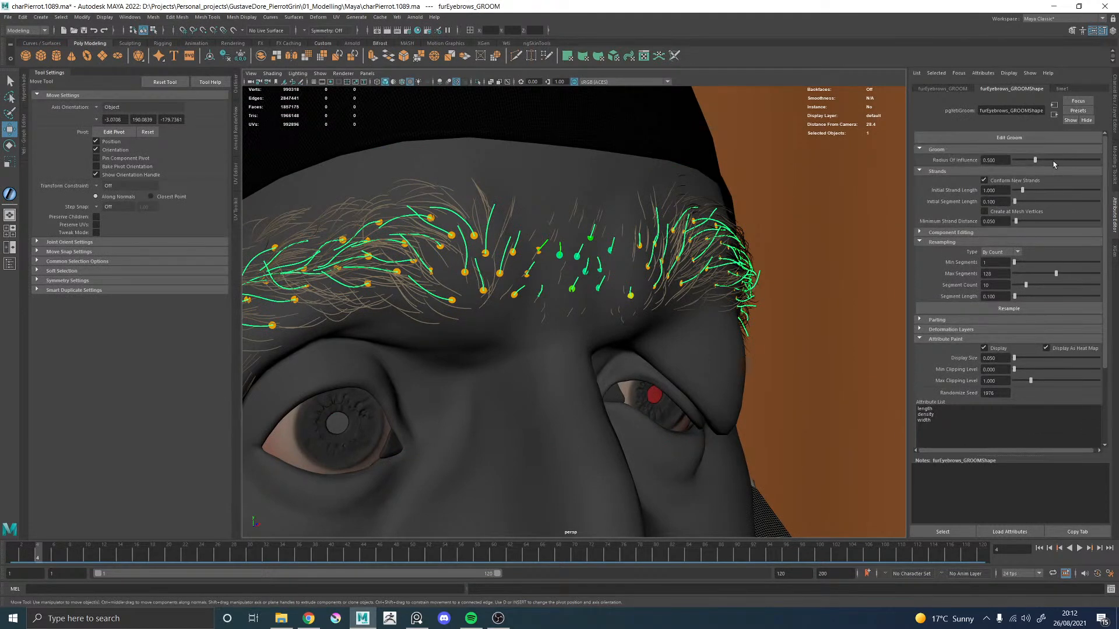
click(996, 138)
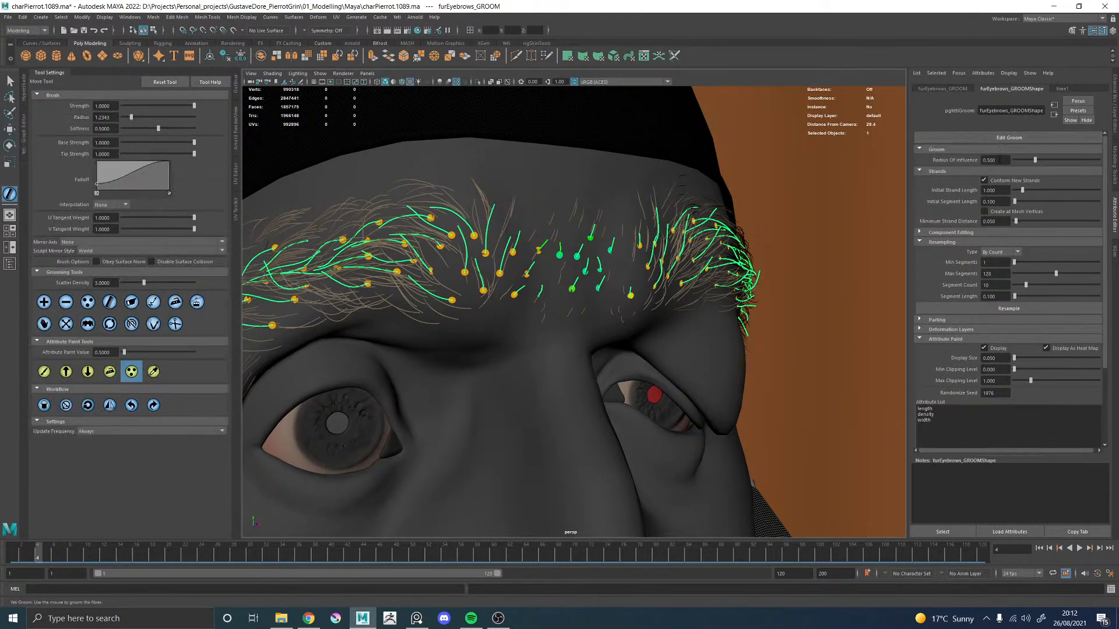
click(48, 378)
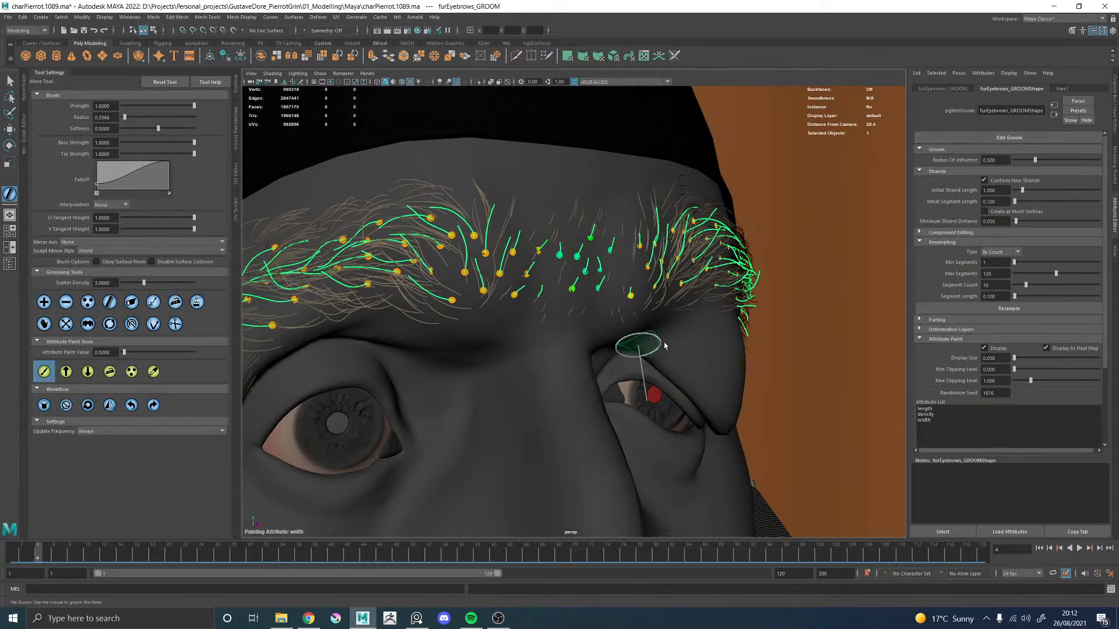
alt+drag(637, 348, 582, 326)
alt+right_drag(583, 326, 647, 369)
mouse_move(396, 278)
mouse_down()
mouse_move(385, 284)
mouse_move(474, 252)
mouse_move(501, 268)
mouse_move(502, 304)
mouse_move(460, 348)
mouse_move(407, 328)
mouse_up()
alt+middle_drag(398, 291, 532, 340)
alt+right_drag(532, 340, 415, 327)
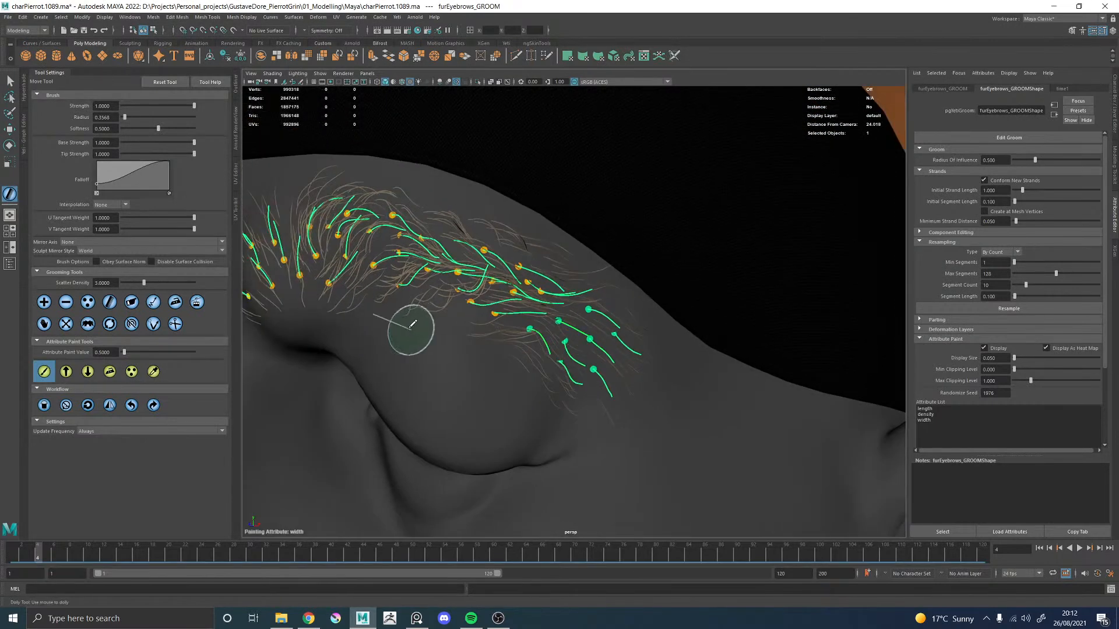
Step: Paint the 0.5 width on the remaining short strands between the two eyebrows
alt+drag(414, 327, 482, 330)
alt+middle_drag(482, 330, 544, 305)
mouse_move(432, 315)
alt+mouse_down()
mouse_move(519, 309)
mouse_move(493, 281)
mouse_move(511, 287)
mouse_move(475, 335)
mouse_move(513, 343)
mouse_move(524, 294)
mouse_move(565, 294)
mouse_move(562, 304)
mouse_move(507, 294)
mouse_move(472, 329)
alt+mouse_up()
mouse_move(662, 301)
alt+mouse_down()
mouse_move(607, 315)
mouse_move(539, 312)
alt+mouse_up()
alt+middle_drag(542, 332, 446, 318)
mouse_move(372, 239)
mouse_down()
mouse_move(355, 295)
mouse_move(332, 307)
mouse_move(357, 280)
mouse_move(425, 257)
mouse_up()
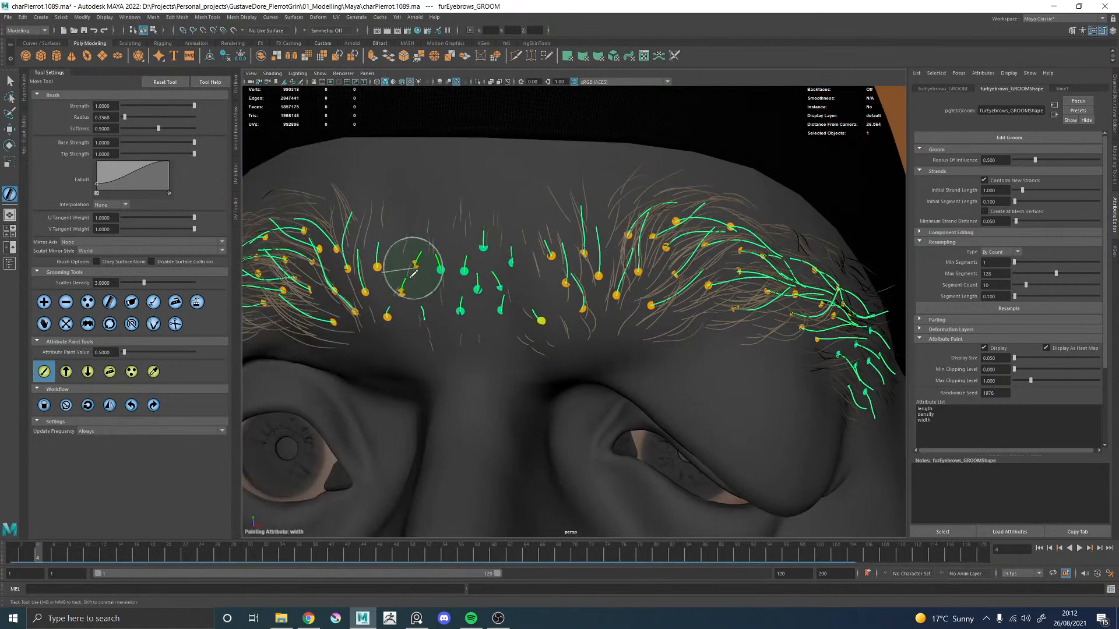
mouse_move(412, 307)
mouse_down()
mouse_move(483, 298)
mouse_move(545, 314)
mouse_up()
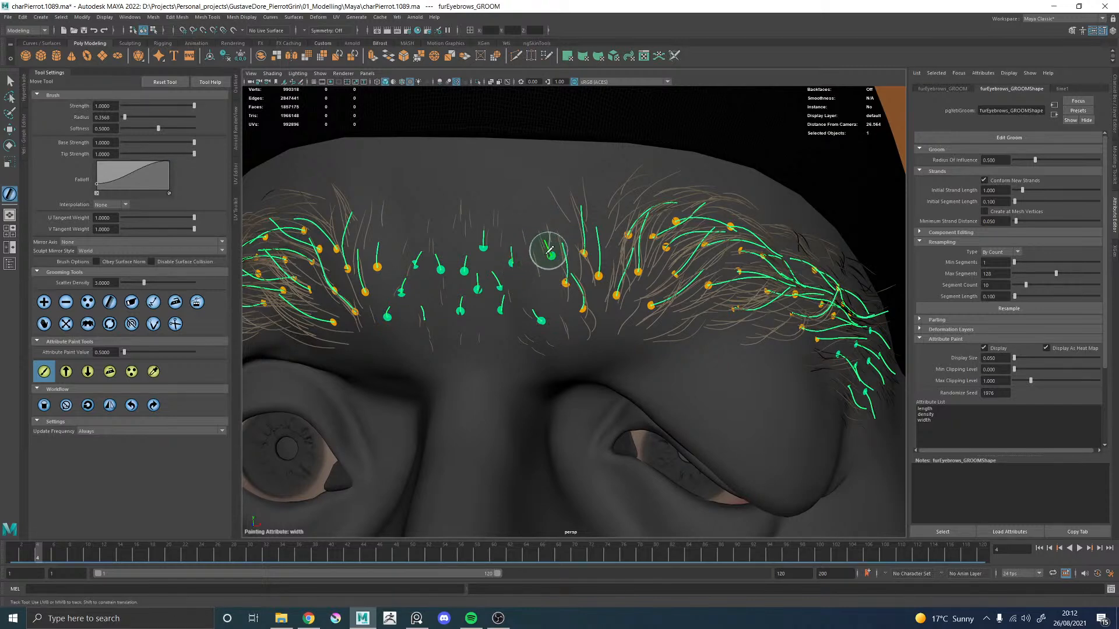
Step: Set the attribute paint value to 0.25 and undo a trial width stroke on the tail strands above the drooping eye
alt+right_drag(545, 251, 541, 406)
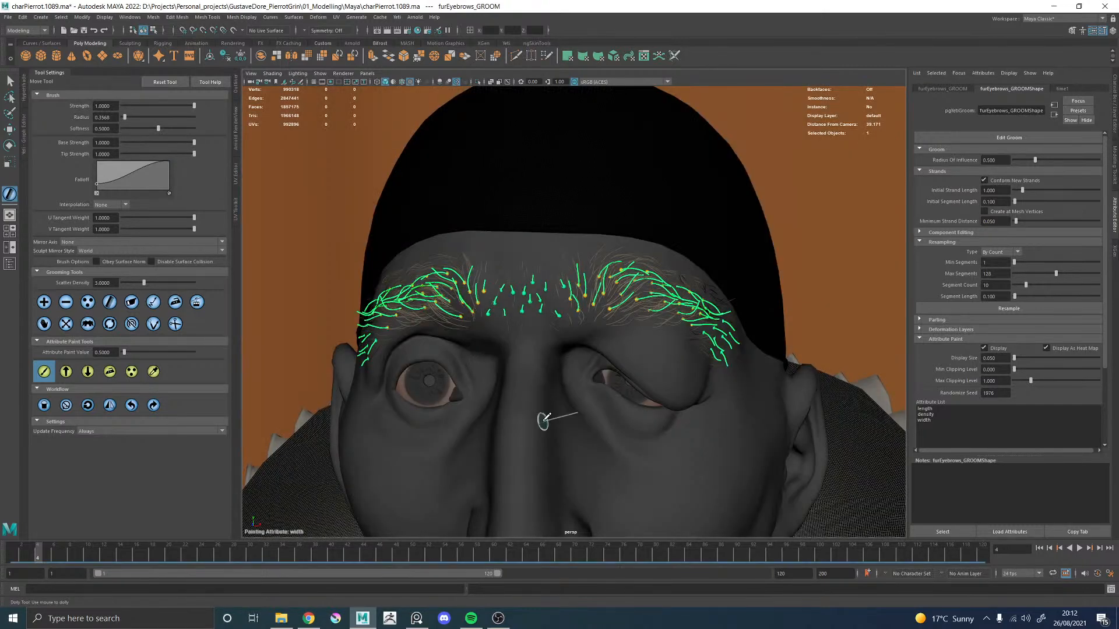
alt+right_drag(523, 286, 591, 377)
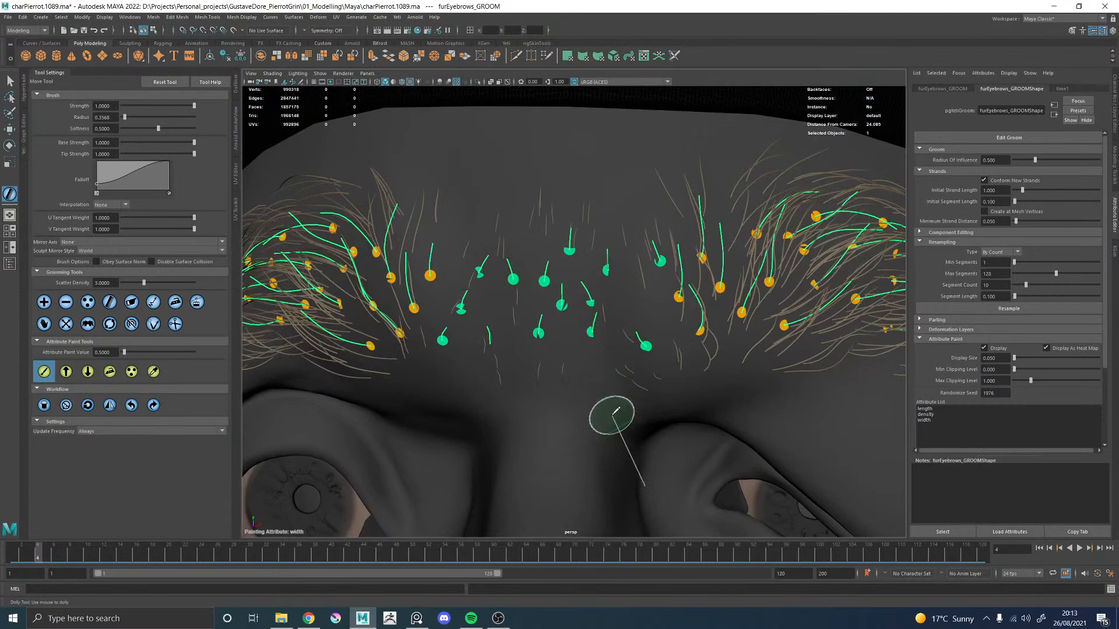
alt+middle_drag(594, 339, 280, 331)
alt+drag(625, 361, 577, 352)
mouse_move(577, 352)
alt+middle_down()
mouse_move(619, 372)
mouse_move(593, 379)
alt+middle_up()
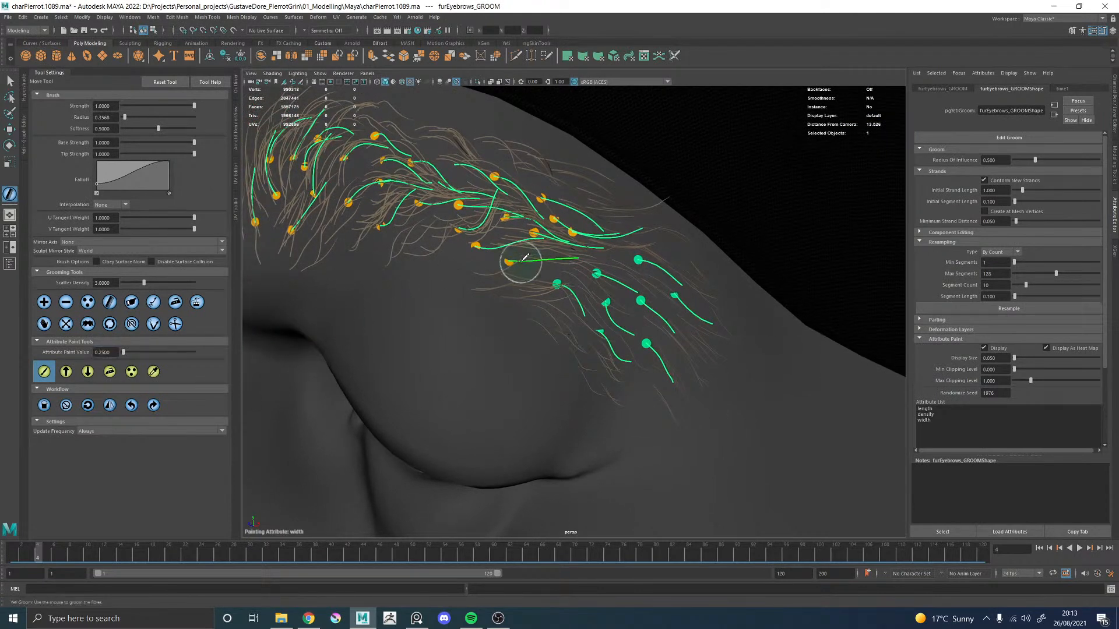
mouse_move(648, 337)
mouse_down()
mouse_move(584, 335)
mouse_move(625, 323)
mouse_up()
click(131, 403)
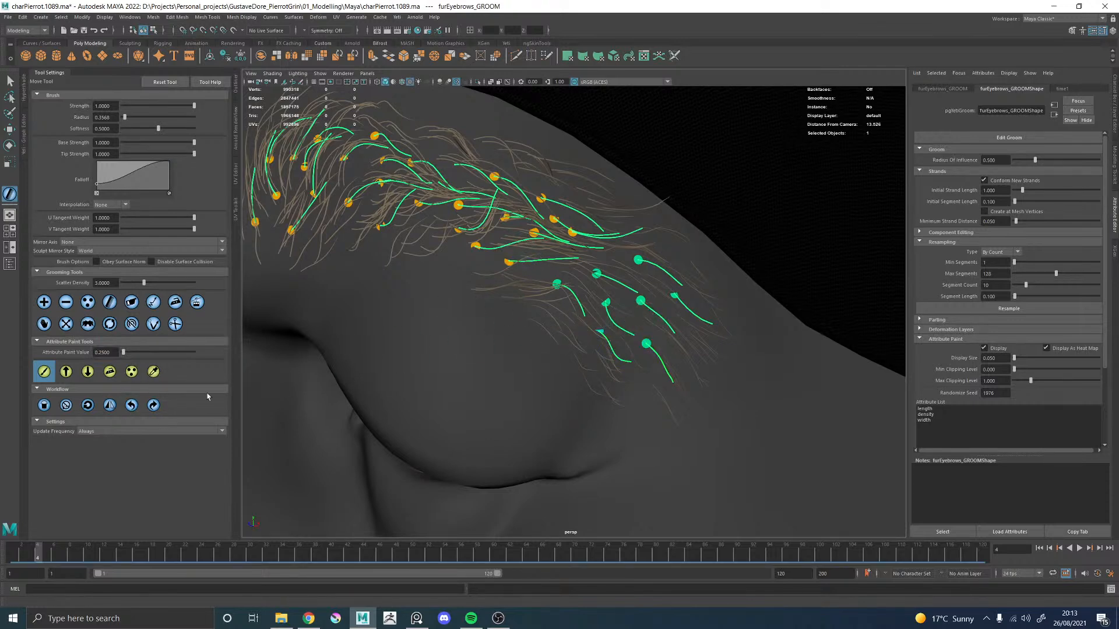
Step: Paint the 0.25 width on the short strands between the two eyebrows, up to the inner end of the brow above the wide-open eye
alt+middle_drag(386, 305, 628, 333)
mouse_move(627, 332)
alt+mouse_down()
mouse_move(667, 221)
mouse_move(670, 257)
mouse_move(687, 271)
mouse_move(721, 268)
mouse_move(706, 302)
mouse_move(751, 311)
alt+mouse_up()
mouse_move(676, 304)
mouse_down()
mouse_move(638, 324)
mouse_move(603, 319)
mouse_move(641, 247)
mouse_move(675, 274)
mouse_move(653, 312)
mouse_move(682, 306)
mouse_up()
alt+drag(717, 261, 762, 266)
mouse_move(654, 274)
alt+middle_down()
mouse_move(653, 291)
mouse_move(622, 292)
alt+middle_up()
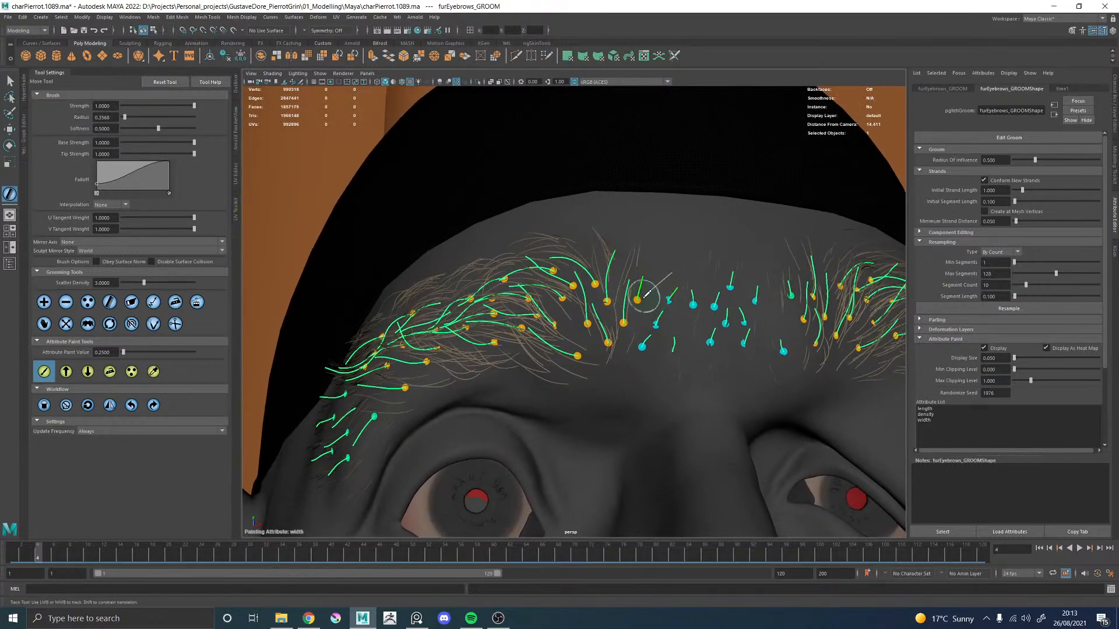
alt+right_drag(631, 243, 572, 282)
alt+middle_drag(571, 282, 513, 265)
alt+right_drag(513, 266, 667, 380)
alt+drag(666, 379, 619, 326)
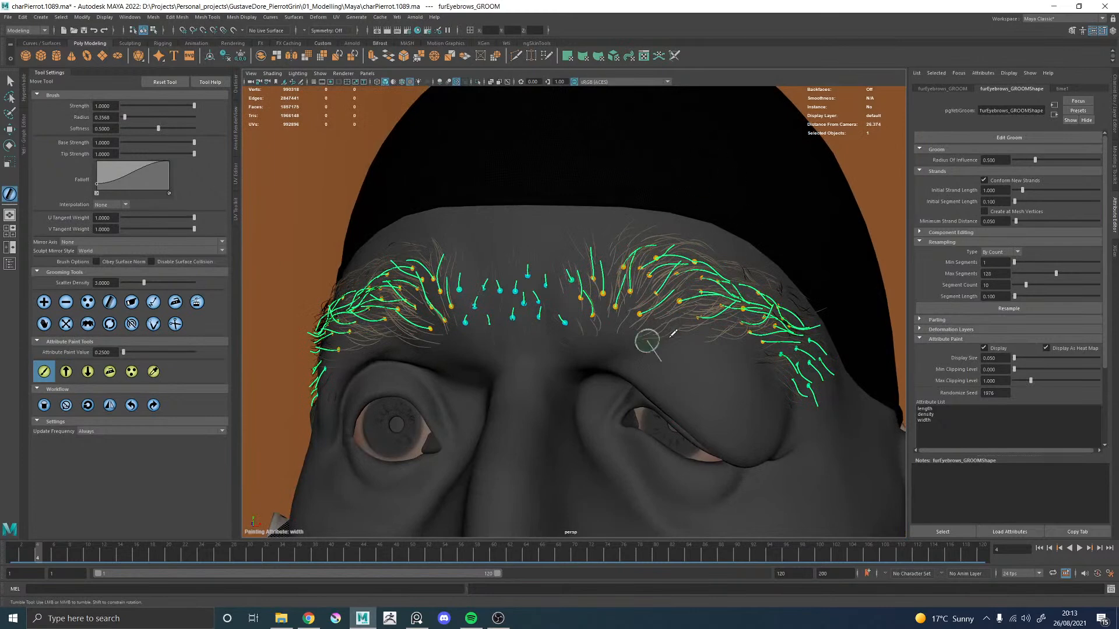
Step: Add a new groom strand at the upper inner edge of the brow above the wide-open eye
alt+drag(599, 248, 601, 274)
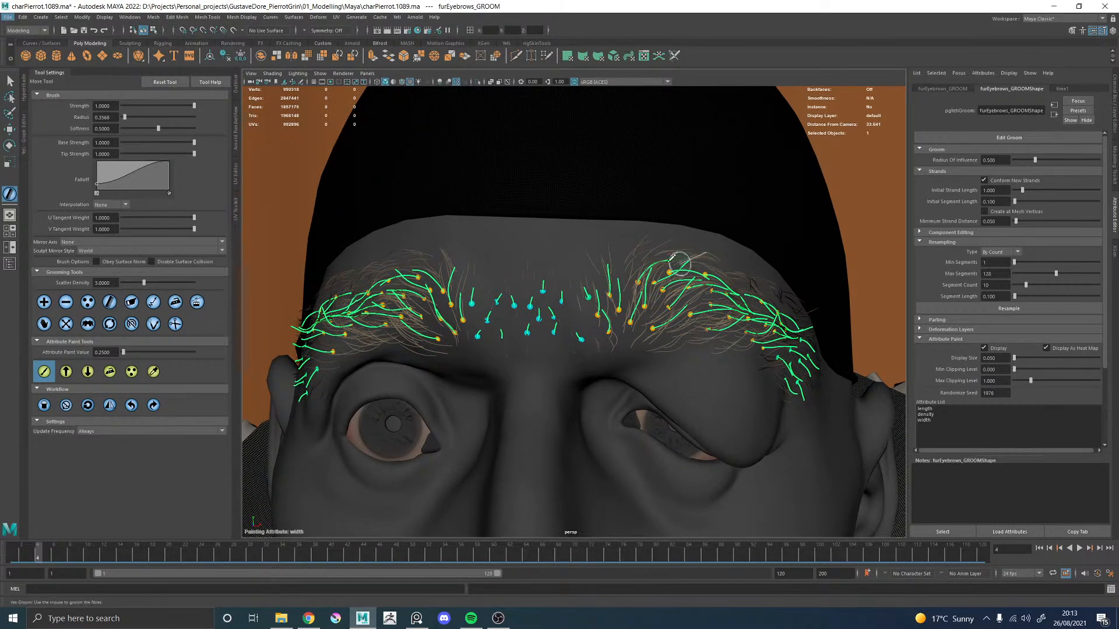
alt+middle_drag(468, 282, 520, 284)
scroll(519, 284, up, 3)
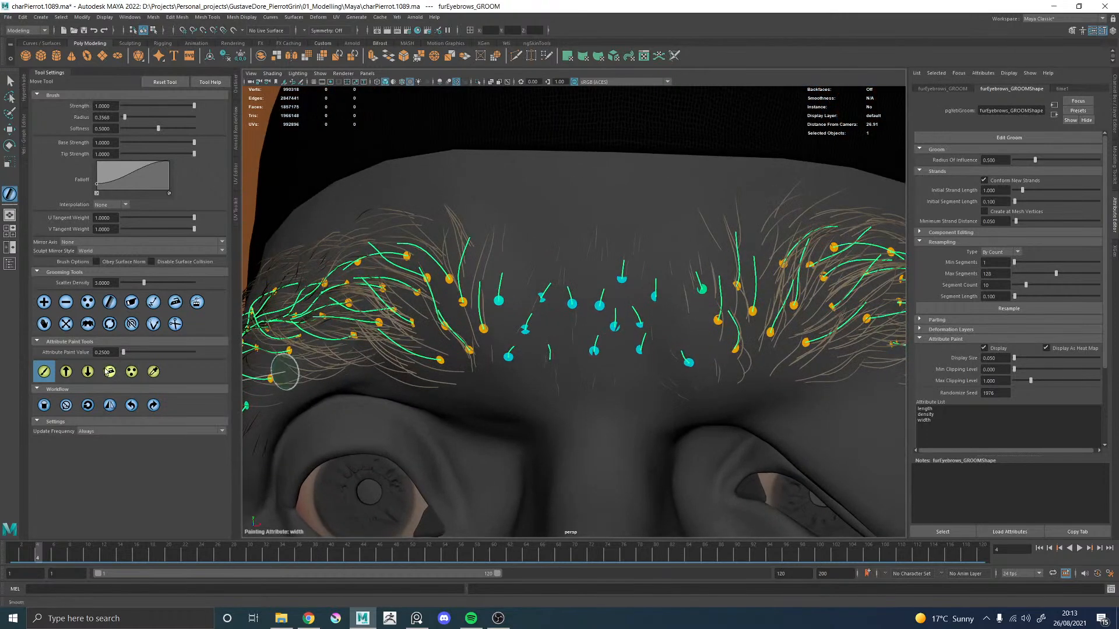
click(44, 302)
alt+drag(478, 315, 507, 321)
click(499, 292)
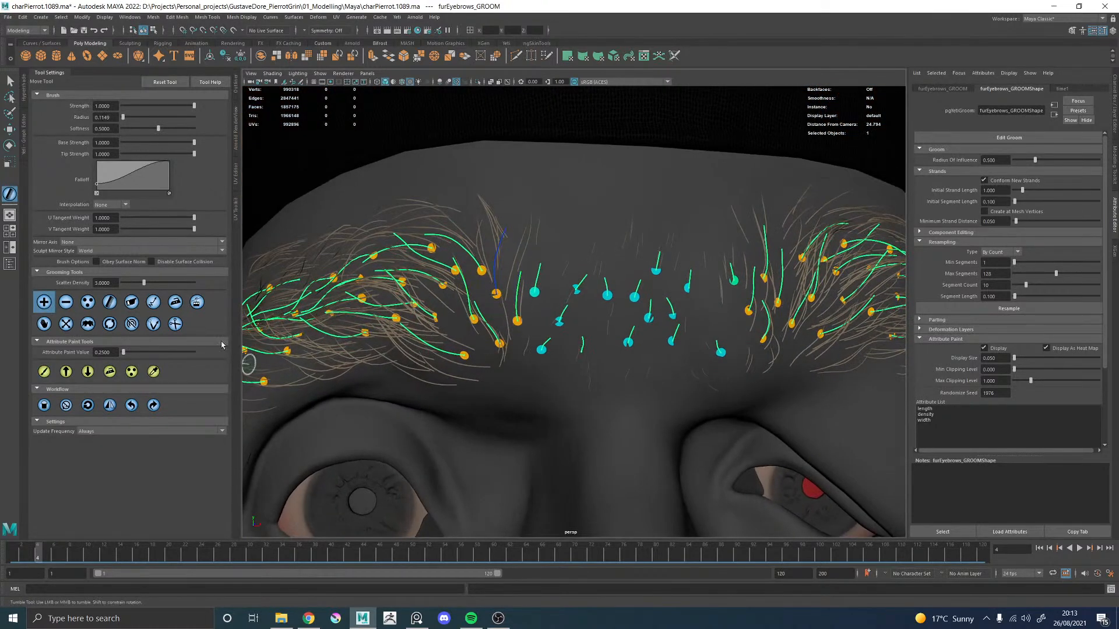
click(153, 324)
mouse_move(502, 270)
alt+mouse_down()
mouse_move(563, 266)
mouse_move(492, 237)
mouse_move(570, 324)
mouse_move(473, 296)
mouse_move(575, 287)
mouse_move(268, 289)
alt+mouse_up()
click(44, 302)
click(595, 257)
alt+middle_drag(576, 279, 502, 322)
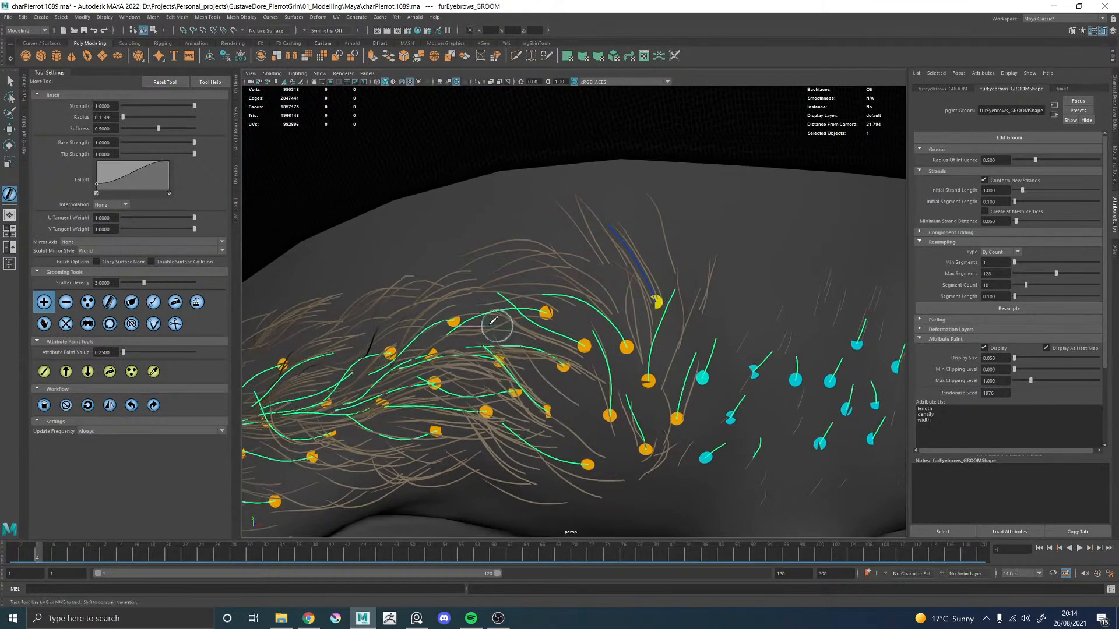
Step: Bend the new strand outward so it follows the flow of the neighbouring brow hairs
click(153, 324)
alt+drag(592, 303, 624, 269)
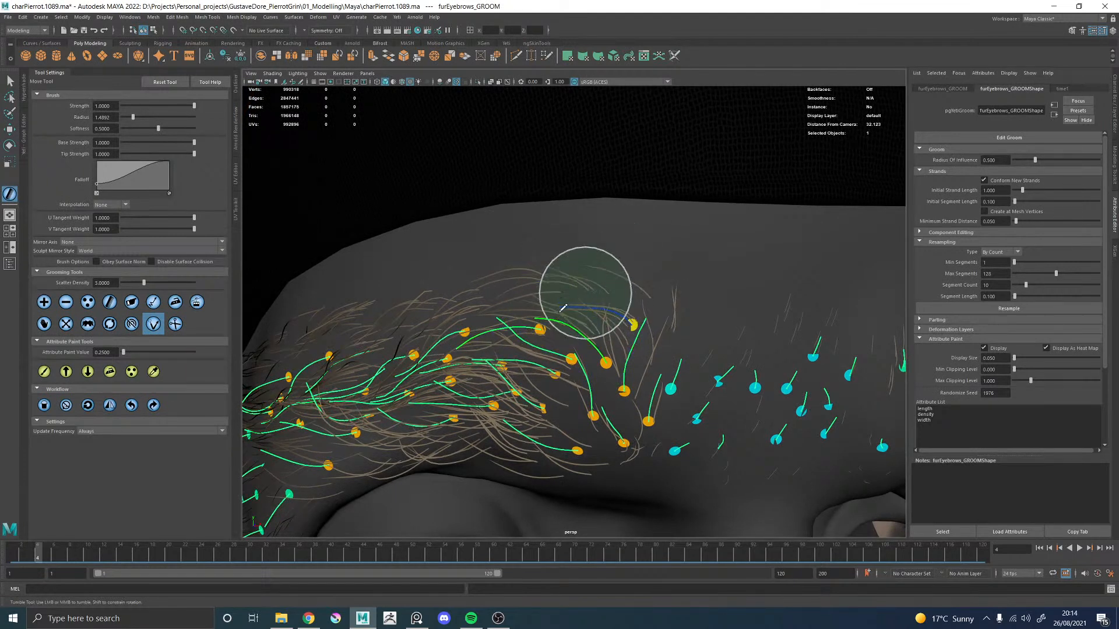
mouse_move(557, 306)
alt+mouse_down()
mouse_move(589, 285)
mouse_move(590, 190)
mouse_move(589, 263)
mouse_move(550, 265)
alt+mouse_up()
alt+right_drag(549, 265, 577, 280)
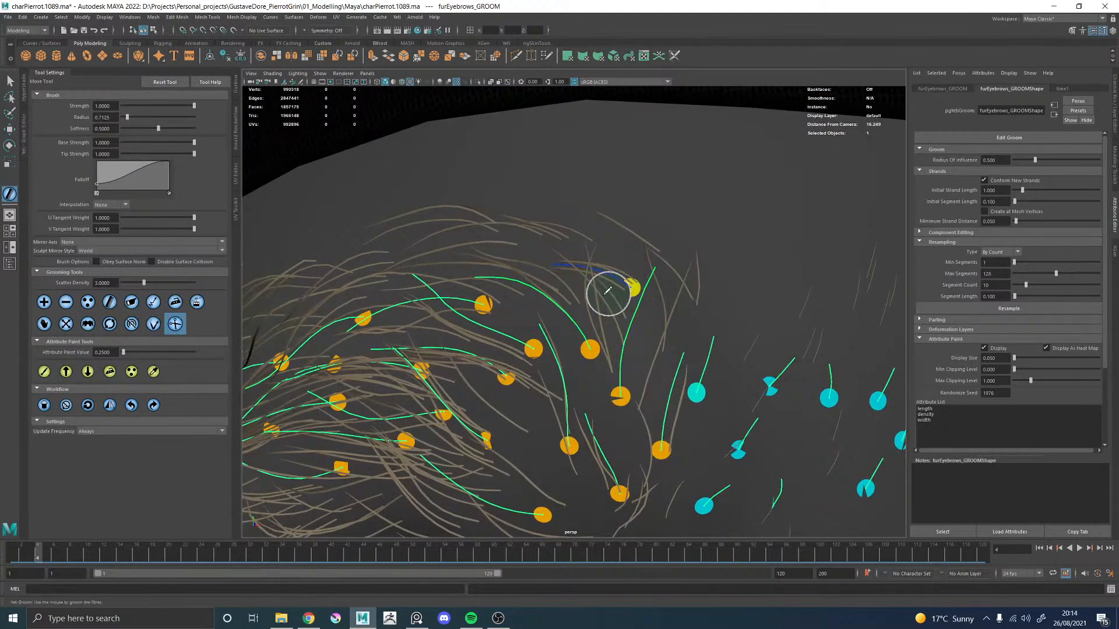
Step: Switch to the length attribute and paint a value of 0.4 on the new strand
click(153, 371)
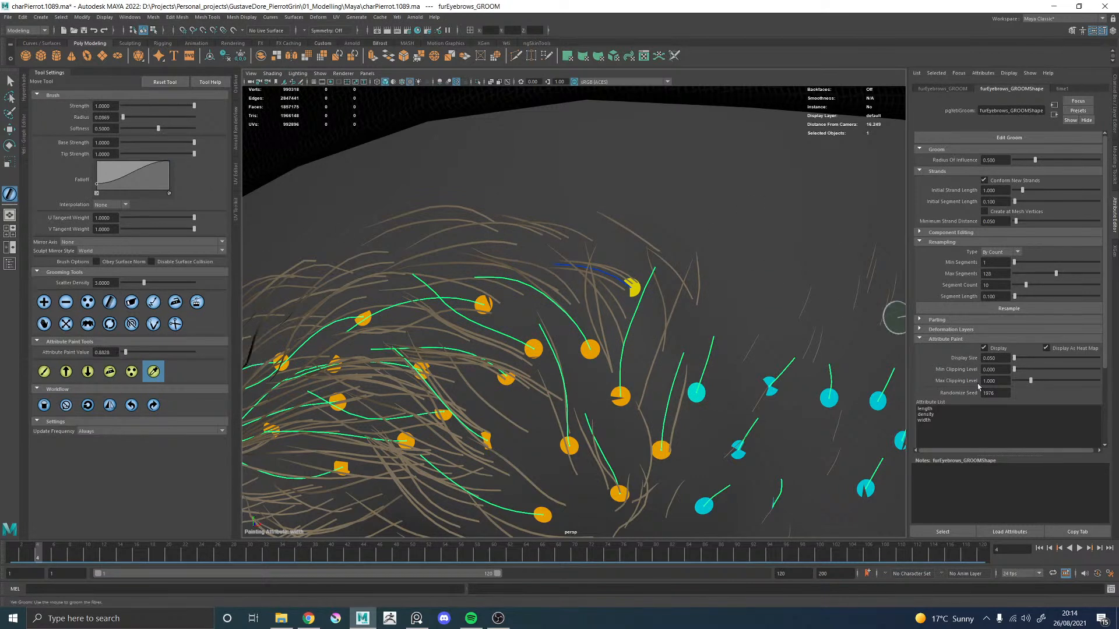
click(931, 410)
drag(125, 352, 123, 352)
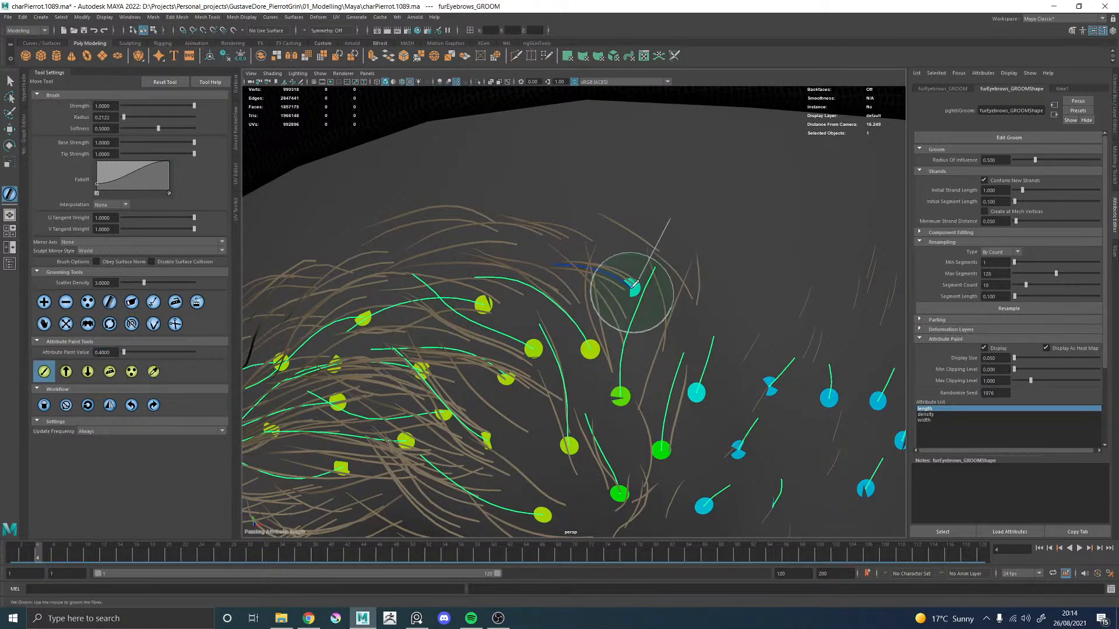
Step: Turn off Conform New Strands and set the initial strand length to 0.4 and initial segment length to 0.05
scroll(687, 283, down, 3)
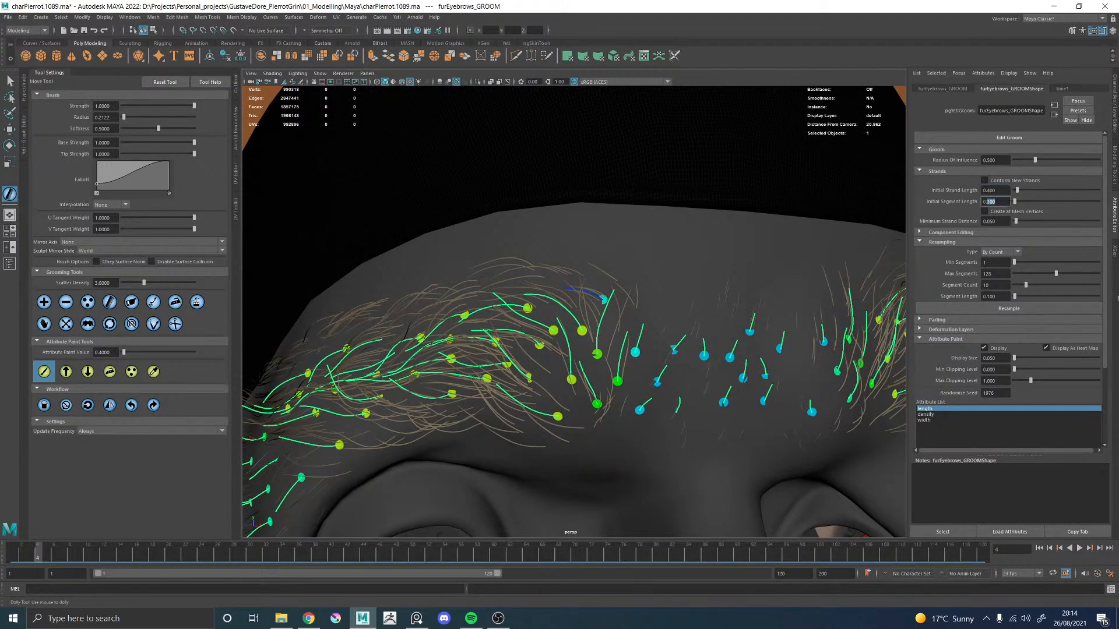
mouse_move(567, 282)
mouse_down()
mouse_move(581, 286)
mouse_move(558, 280)
mouse_up()
alt+drag(558, 280, 548, 290)
alt+right_drag(550, 288, 652, 358)
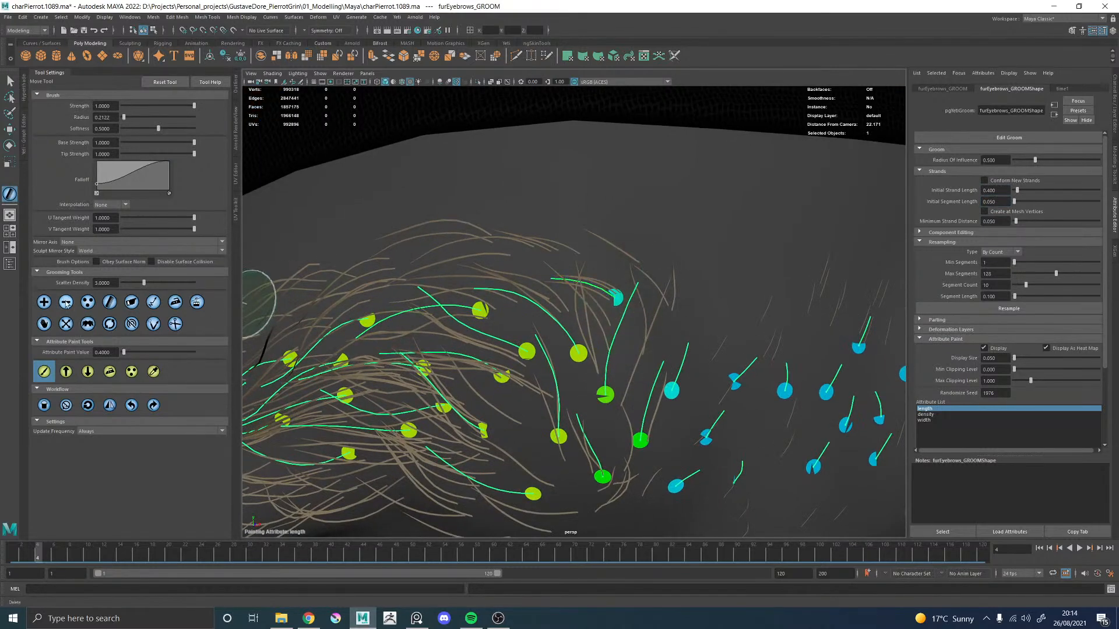
Step: Add a row of strands along the upper edge of the brow above the wide-open eye, working outward from its inner end
mouse_move(541, 261)
mouse_down()
mouse_move(488, 264)
mouse_move(529, 253)
mouse_up()
click(477, 265)
click(506, 251)
click(511, 246)
alt+middle_drag(427, 257, 535, 248)
click(529, 247)
click(447, 279)
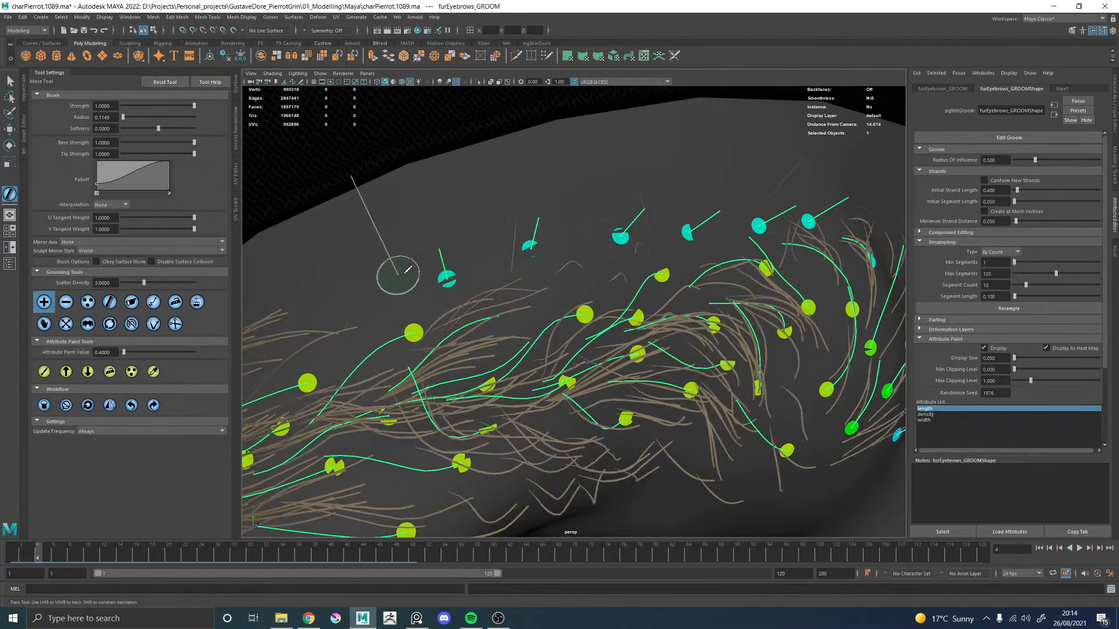
alt+middle_drag(359, 300, 550, 260)
click(533, 275)
click(448, 320)
Step: Add strands around the outer tail end of the brow above the wide-open eye
alt+middle_drag(448, 321, 618, 181)
click(514, 258)
click(444, 322)
alt+middle_drag(406, 360, 513, 239)
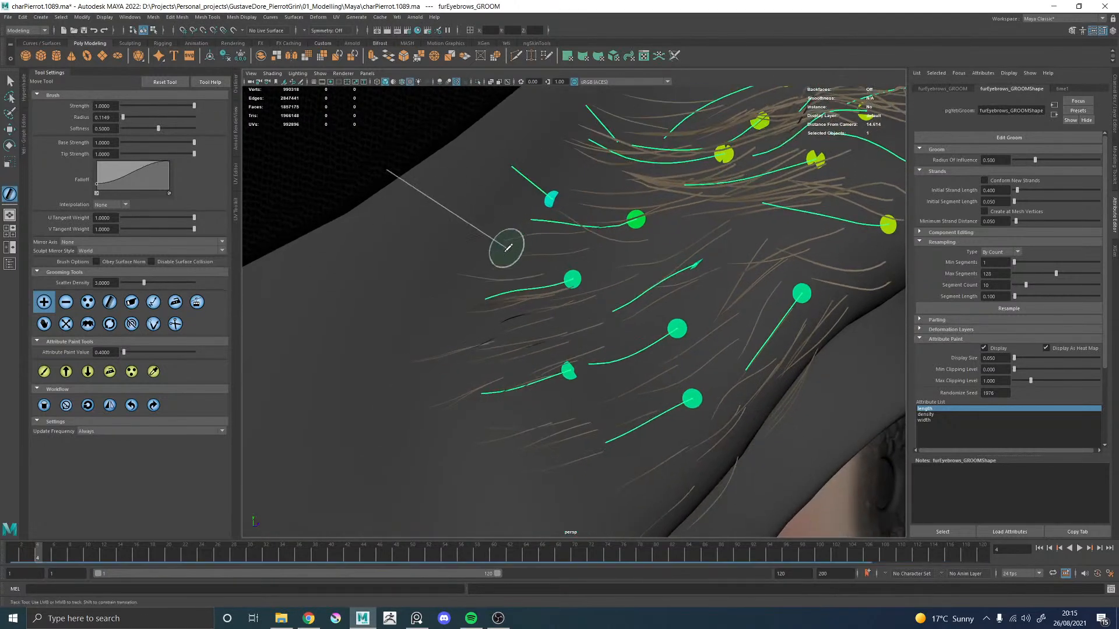
click(509, 269)
click(487, 325)
click(481, 390)
click(516, 456)
Step: Add strands along the underside of the brow's tail beside the wide-open eye
alt+middle_drag(607, 415, 482, 327)
alt+drag(519, 372, 477, 387)
click(450, 317)
click(531, 289)
alt+middle_drag(565, 231, 519, 310)
click(538, 285)
click(584, 240)
click(639, 193)
Step: Continue the strands along the same brow's lower edge toward the nose and add one above its inner end
alt+middle_drag(694, 178, 502, 290)
click(581, 254)
click(651, 220)
alt+drag(734, 217, 653, 265)
click(639, 279)
click(742, 305)
alt+middle_drag(746, 284, 584, 315)
click(662, 320)
alt+drag(721, 321, 681, 336)
alt+middle_drag(682, 337, 523, 287)
alt+drag(591, 295, 629, 409)
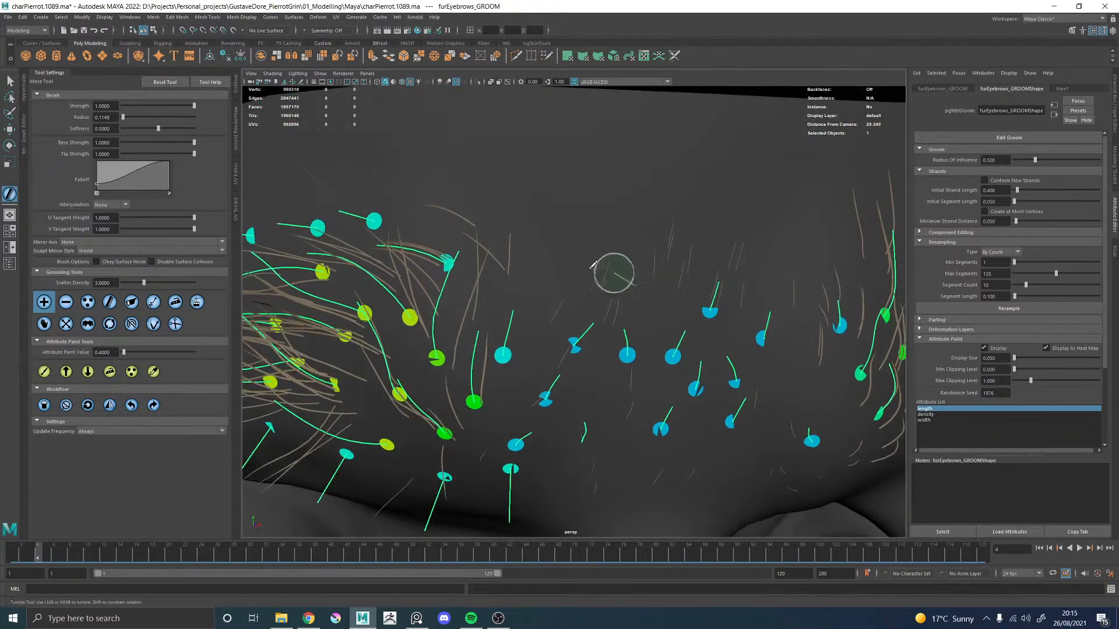
click(515, 242)
Step: Add strands along the upper edge of the brow above the drooping eye, from its inner end outward
alt+right_drag(645, 249, 437, 211)
mouse_move(646, 248)
alt+mouse_down()
mouse_move(635, 220)
mouse_move(614, 240)
mouse_move(492, 238)
alt+mouse_up()
alt+right_drag(492, 237, 558, 237)
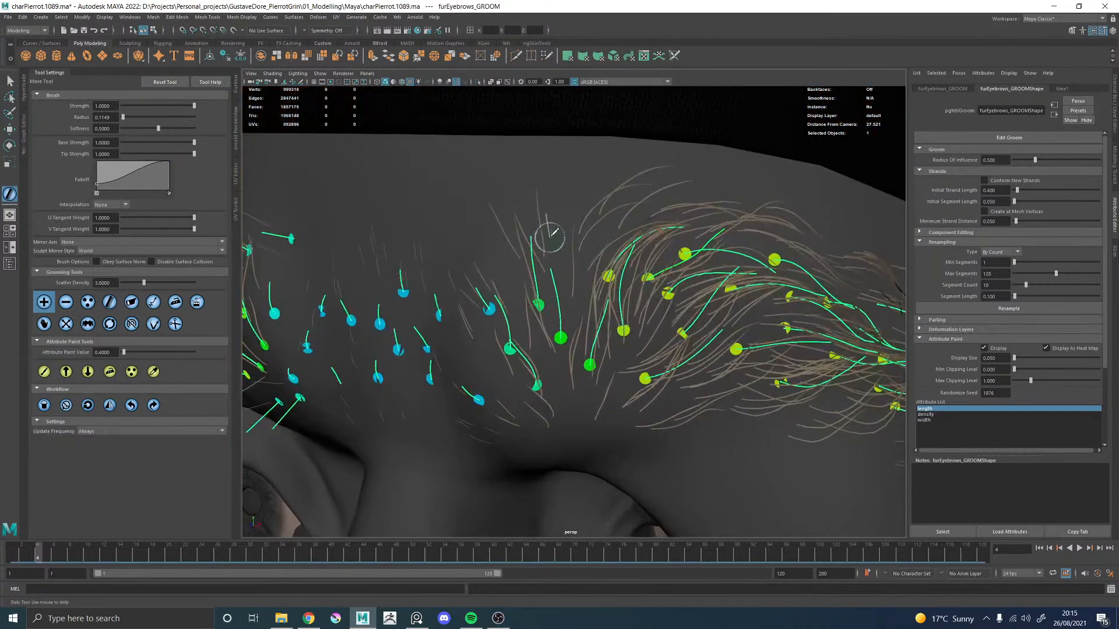
click(551, 234)
click(689, 207)
alt+middle_drag(837, 234, 583, 231)
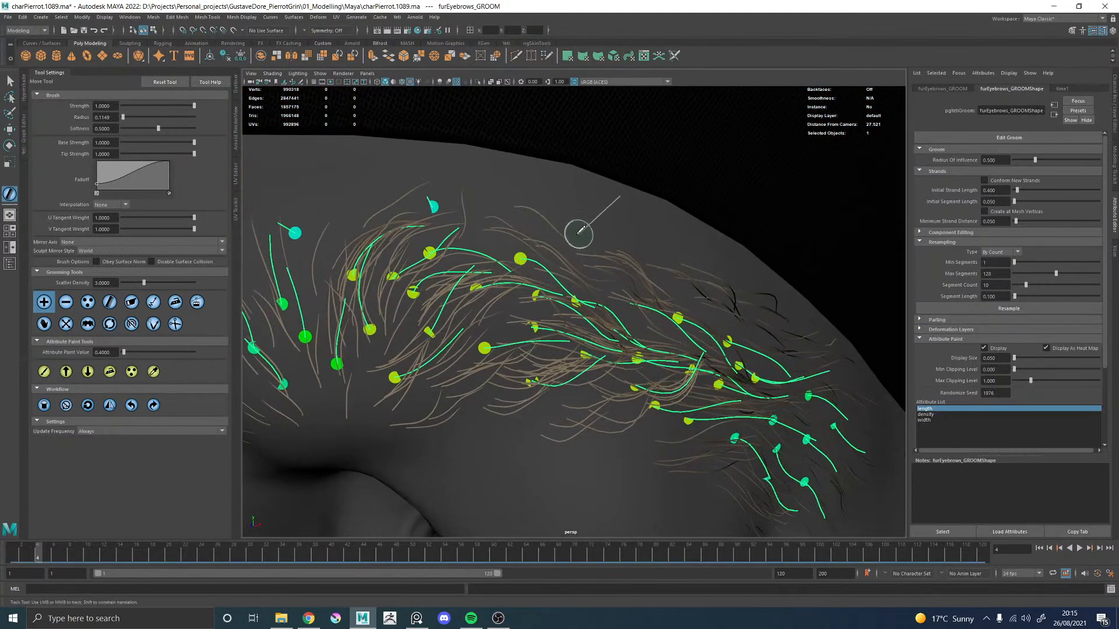
click(564, 241)
alt+drag(648, 283, 629, 268)
click(629, 269)
click(723, 301)
Step: Add strands around the outer tail of the brow above the drooping eye
alt+drag(723, 298, 623, 273)
click(627, 273)
click(677, 304)
click(739, 342)
click(770, 404)
click(749, 451)
click(697, 496)
click(626, 494)
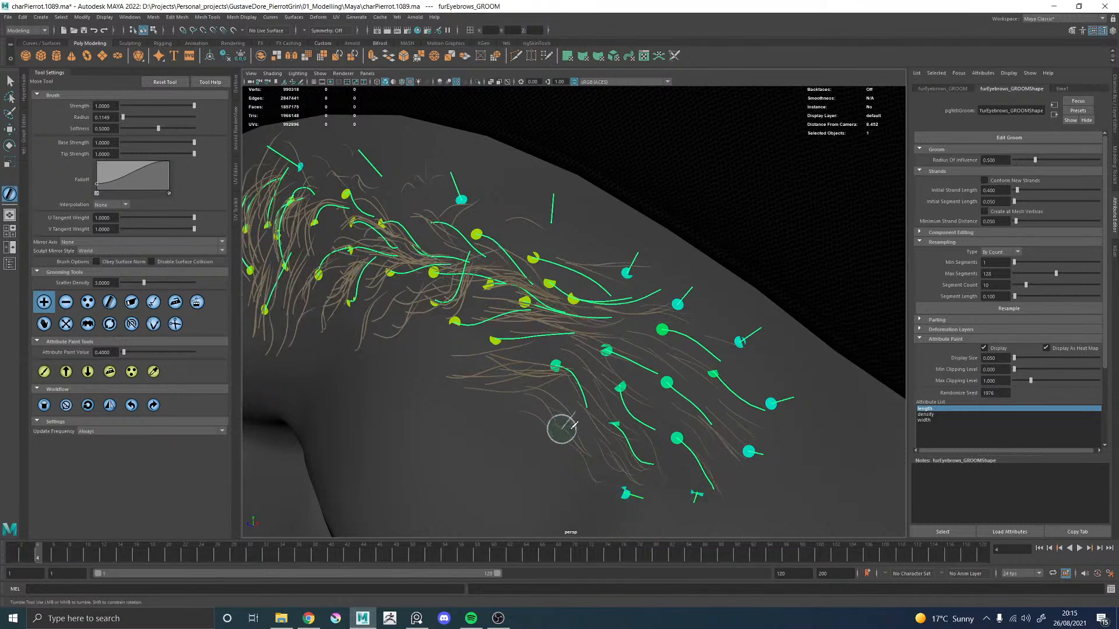
Step: Add strands along the lower edge of the brow above the drooping eye, back toward the nose
click(518, 381)
click(446, 352)
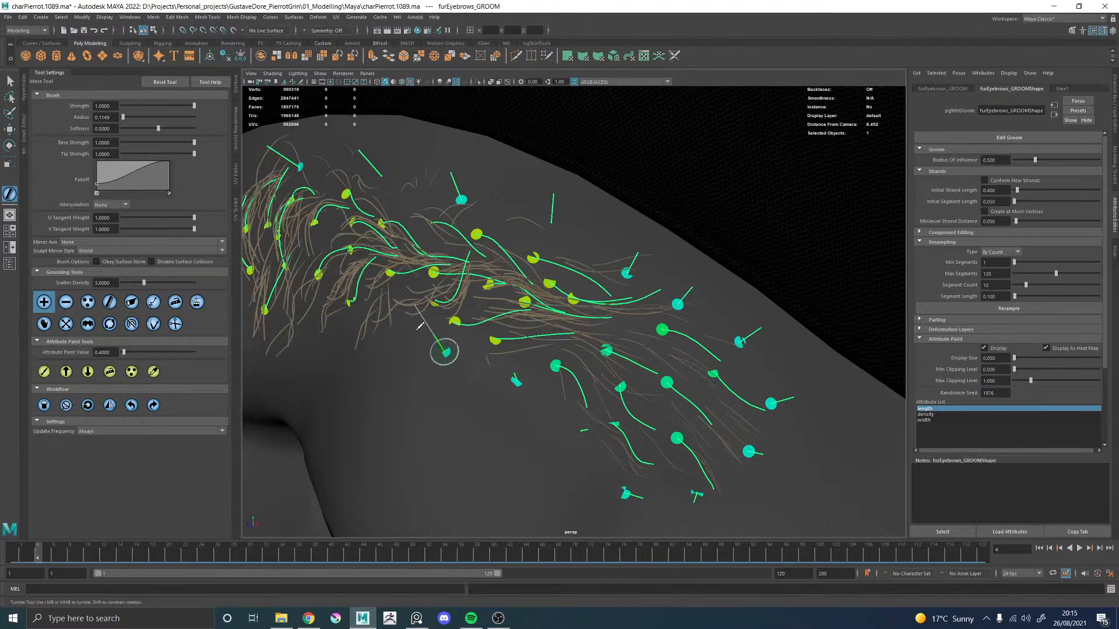
click(389, 327)
alt+middle_drag(354, 315, 559, 292)
alt+drag(559, 292, 606, 297)
click(525, 302)
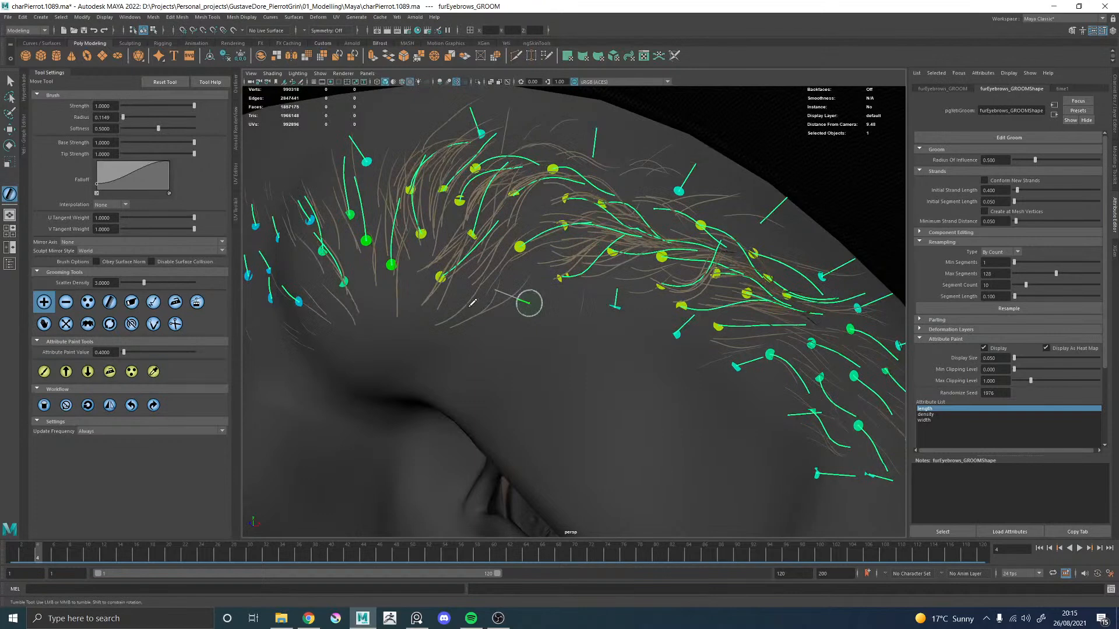
click(447, 309)
alt+middle_drag(423, 294, 477, 292)
alt+drag(477, 292, 629, 331)
alt+drag(486, 321, 534, 322)
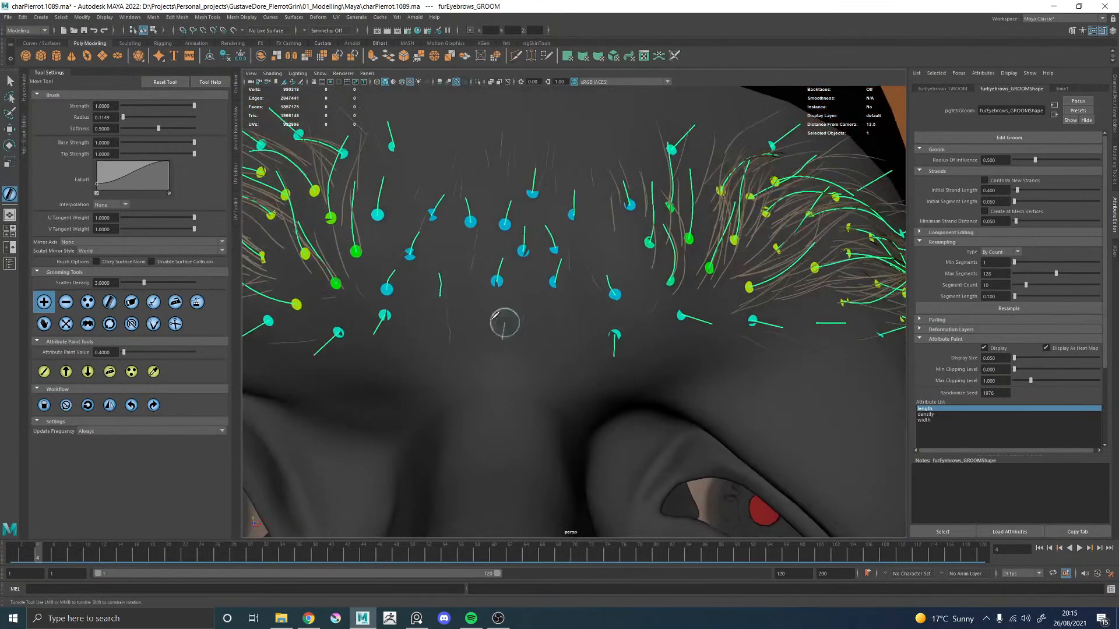
Step: Select the newly added edge strands around the brow above the wide-open eye
alt+middle_drag(421, 292, 559, 313)
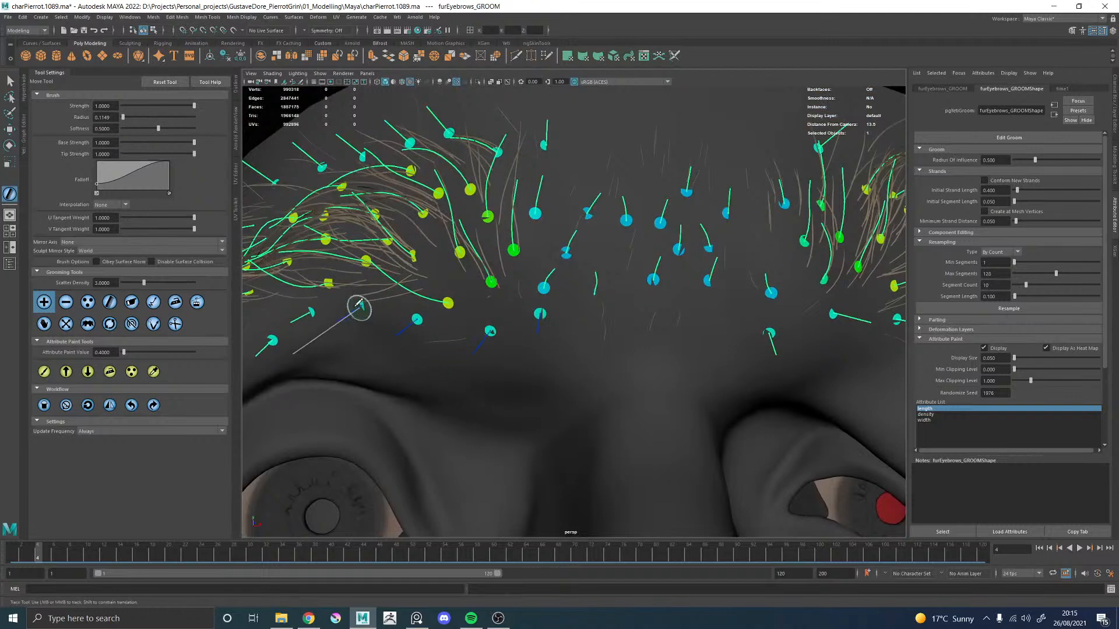
alt+drag(300, 325, 532, 325)
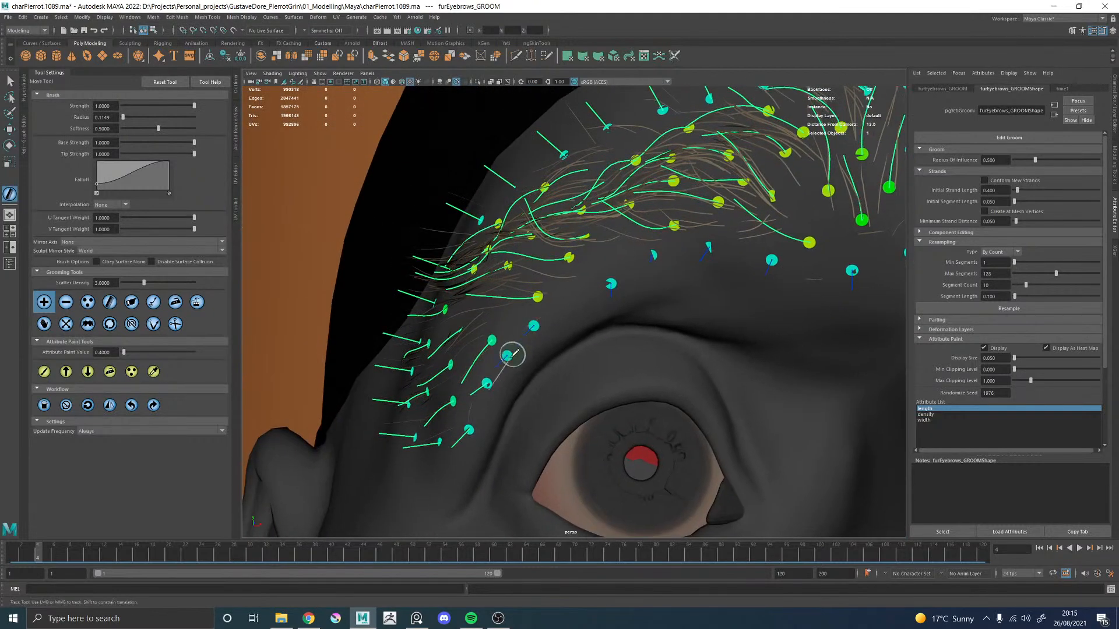
alt+drag(417, 430, 319, 366)
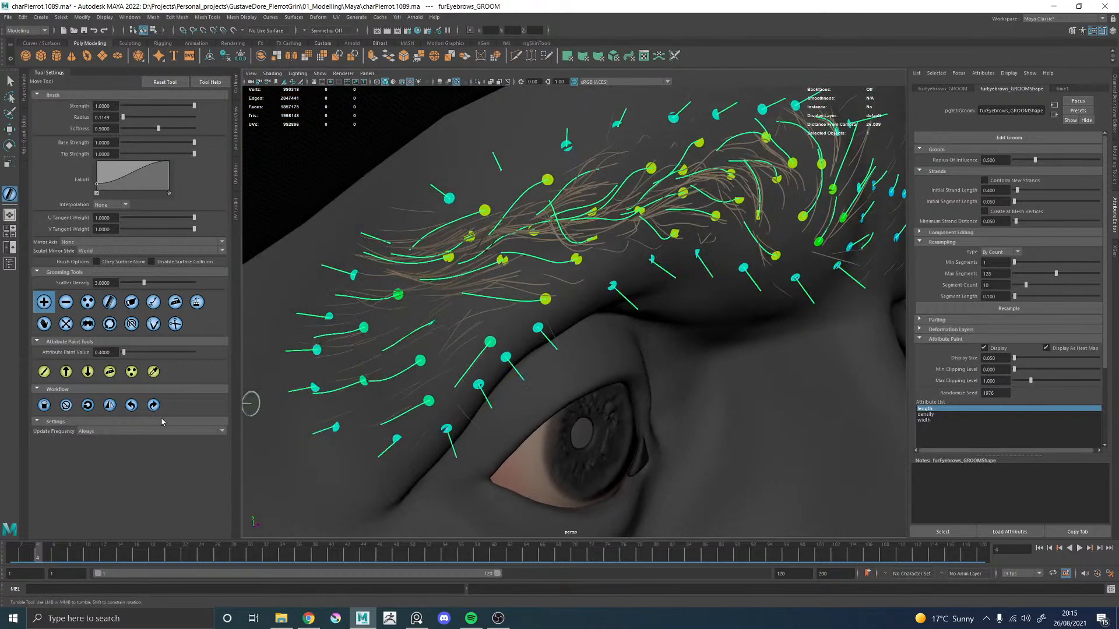
click(131, 410)
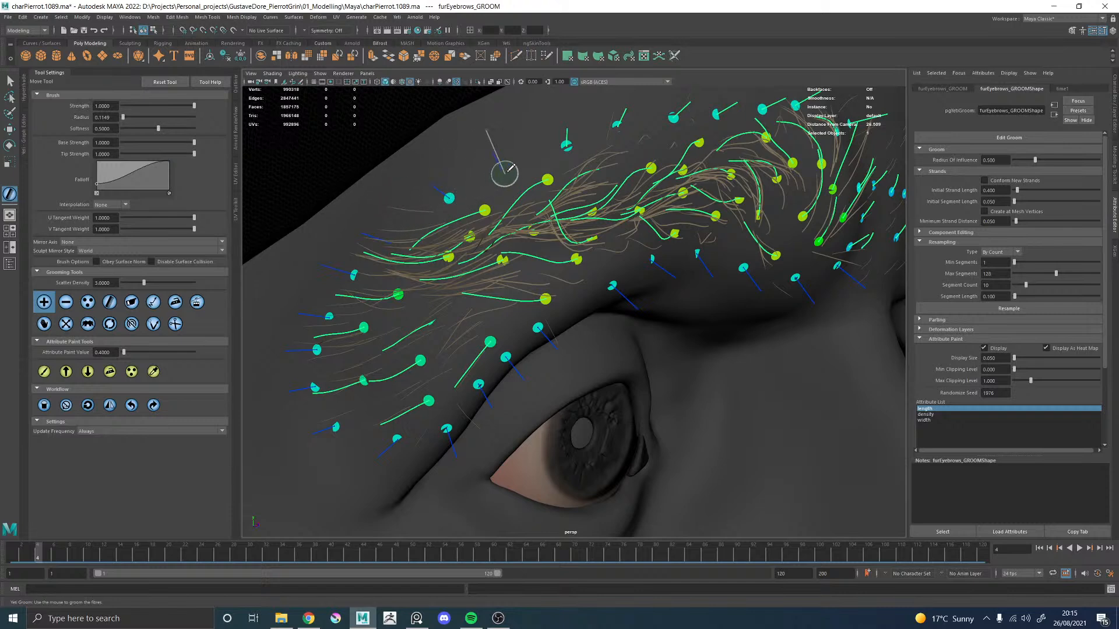
Step: Select the newly added edge strands around the brow above the drooping eye as well
alt+drag(796, 103, 535, 256)
alt+middle_drag(724, 220, 343, 247)
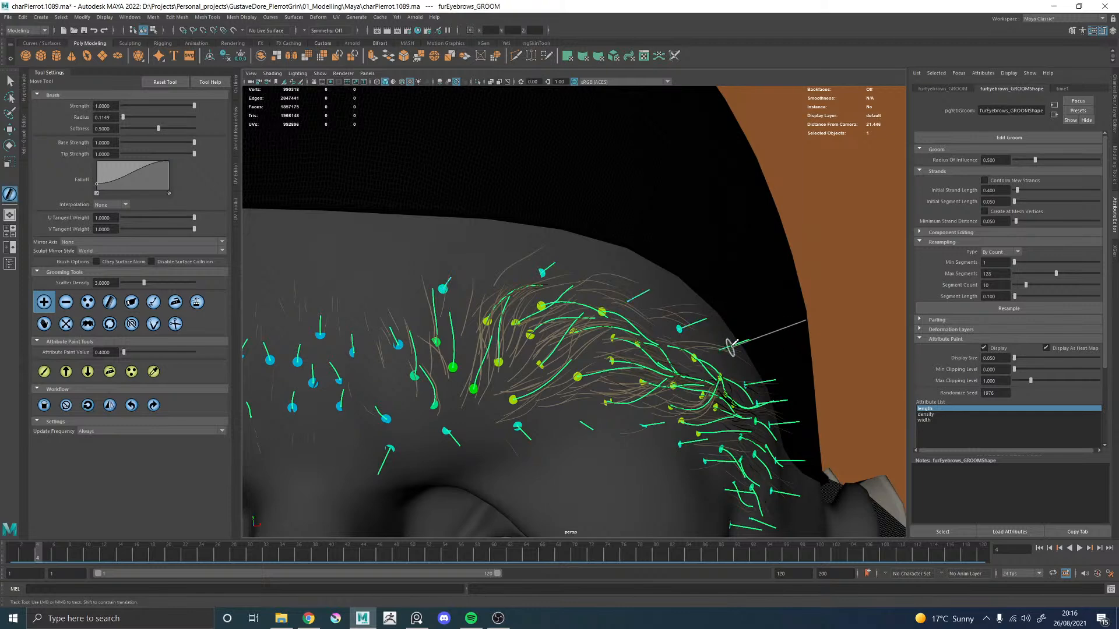
alt+drag(707, 330, 519, 373)
alt+middle_drag(502, 285, 291, 216)
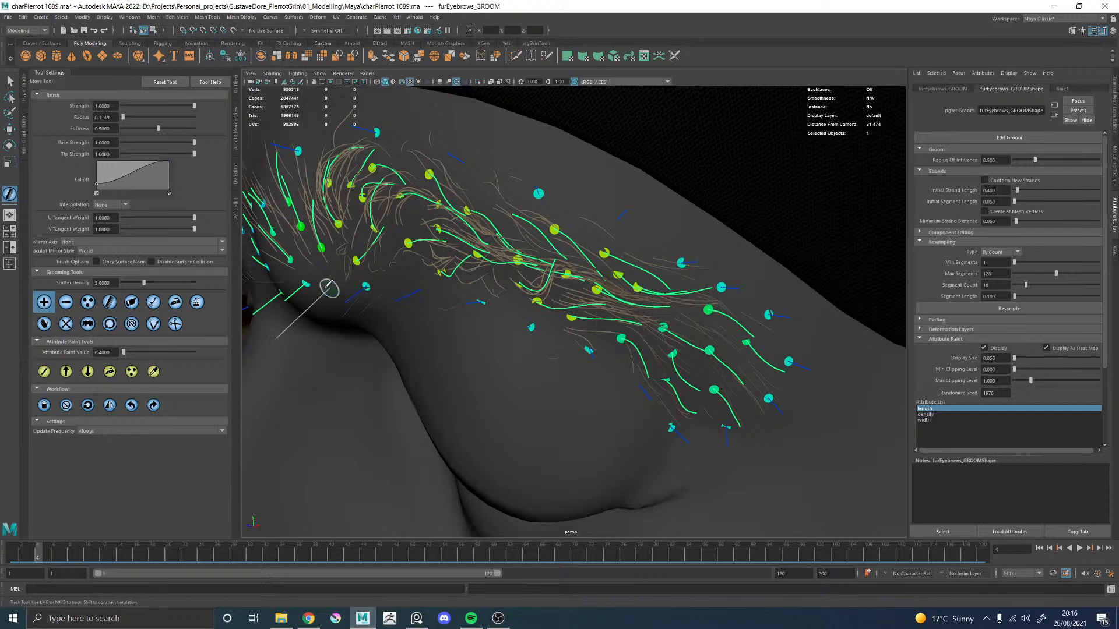
alt+drag(350, 291, 484, 292)
alt+middle_drag(431, 262, 627, 303)
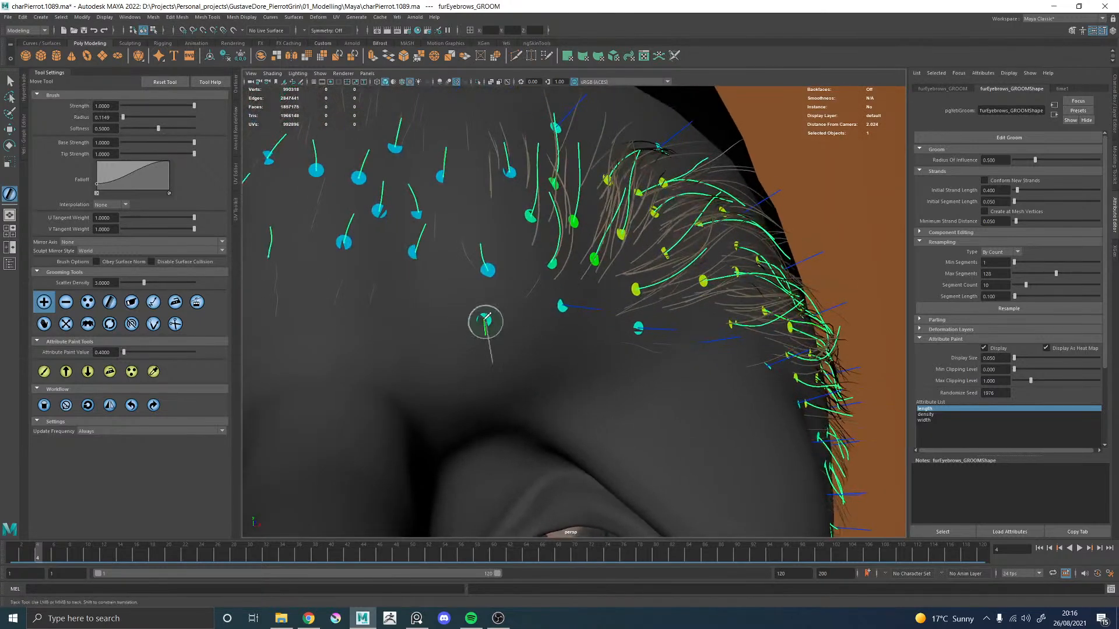
alt+right_drag(524, 321, 396, 265)
alt+drag(375, 252, 350, 251)
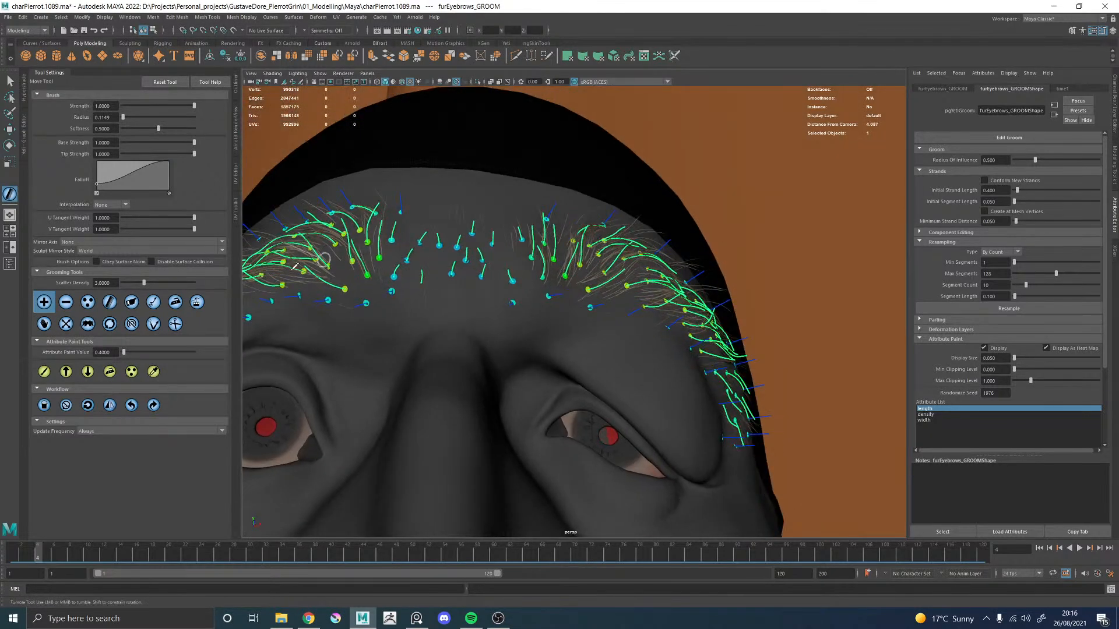
Step: Enlarge the comb brush and comb the selected edge strands of the brow above the drooping eye along the brow's direction
mouse_move(543, 276)
alt+mouse_down()
mouse_move(539, 257)
mouse_move(587, 278)
alt+mouse_up()
key(b)
mouse_move(515, 262)
mouse_down()
mouse_move(598, 262)
mouse_move(692, 310)
mouse_move(702, 292)
mouse_move(754, 402)
mouse_up()
alt+drag(654, 357, 591, 382)
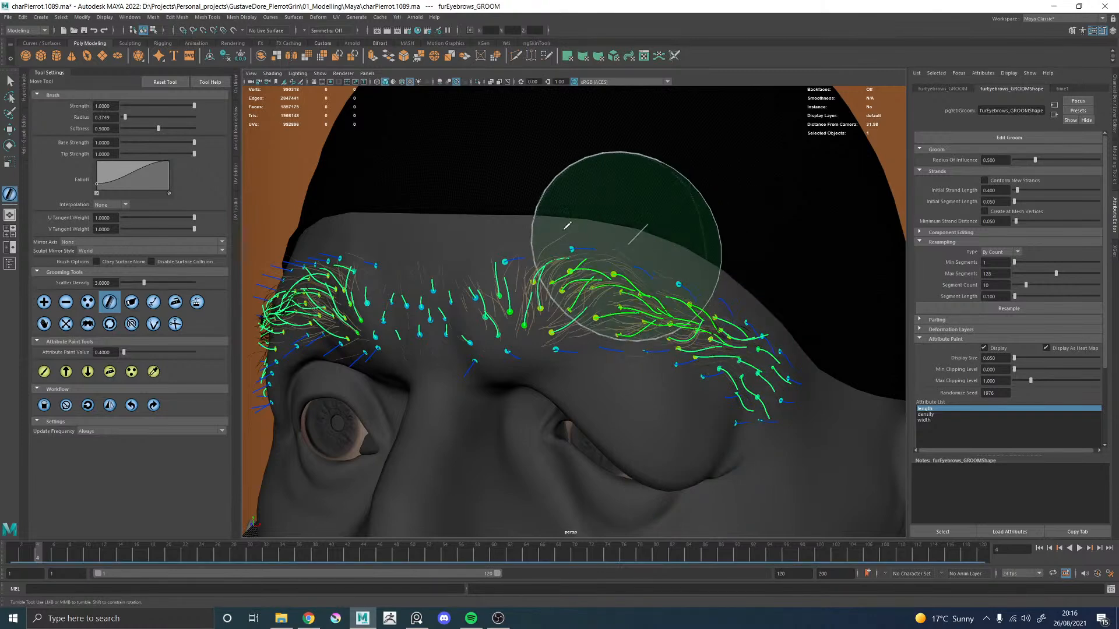
alt+drag(535, 238, 536, 198)
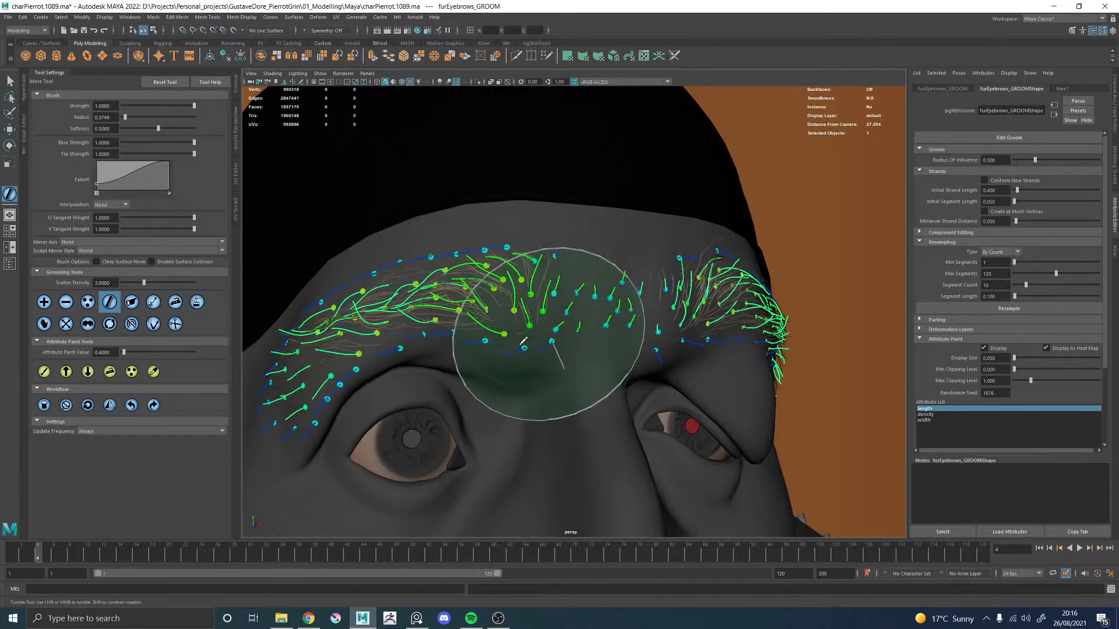
Step: Comb the selected edge strands of the brow above the wide-open eye to follow the brow out to its tail
mouse_move(559, 362)
alt+mouse_down()
mouse_move(548, 333)
mouse_move(513, 326)
alt+mouse_up()
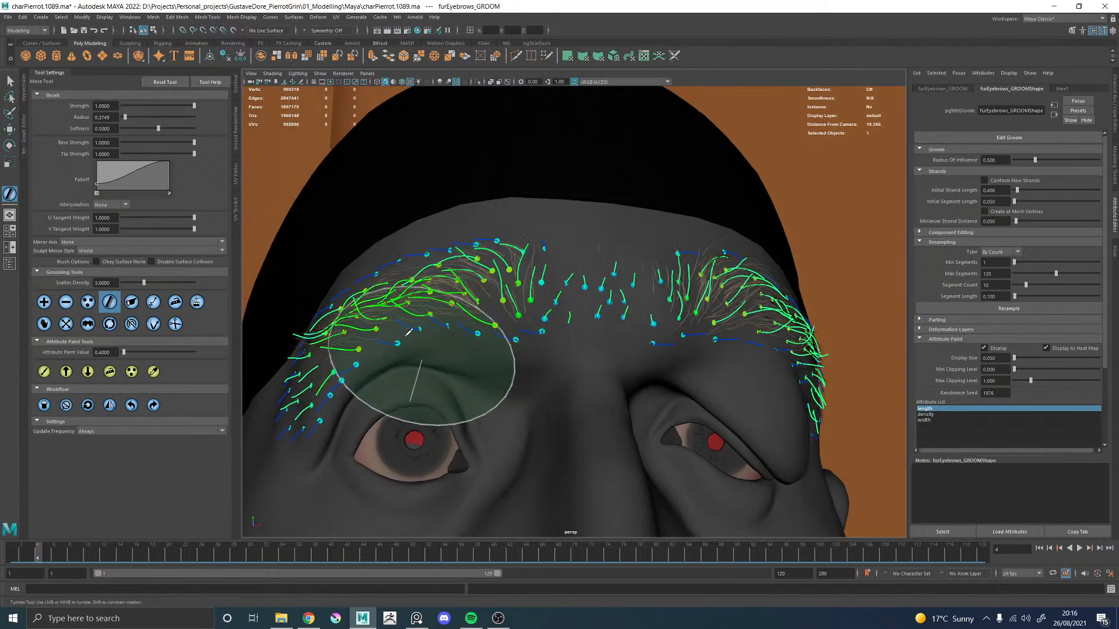
alt+right_drag(437, 350, 489, 312)
alt+middle_drag(489, 312, 525, 298)
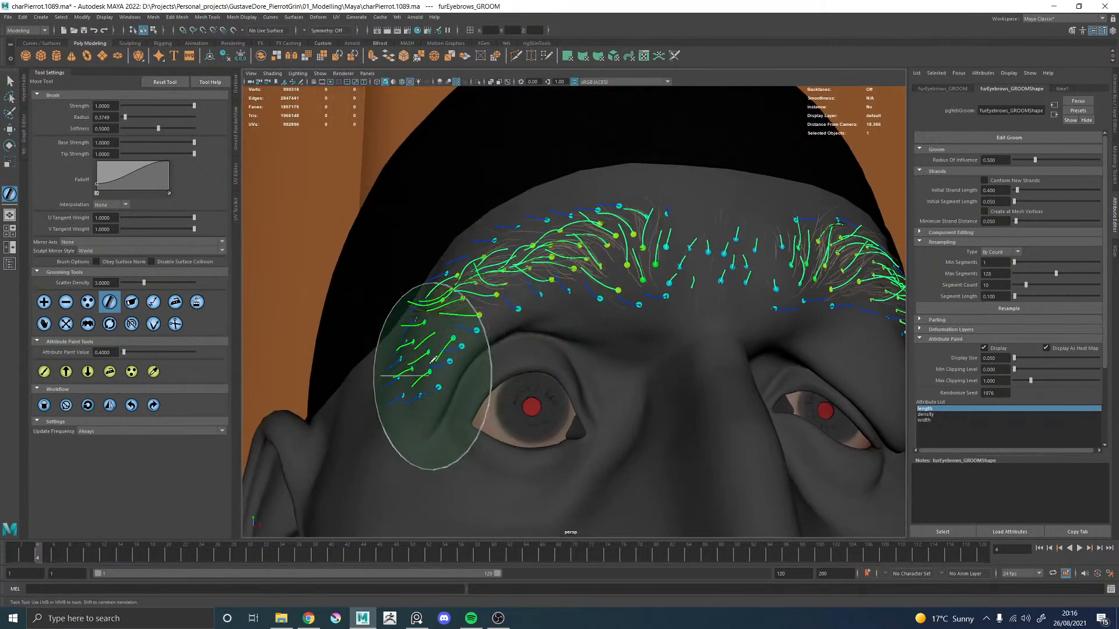
alt+drag(434, 385, 488, 358)
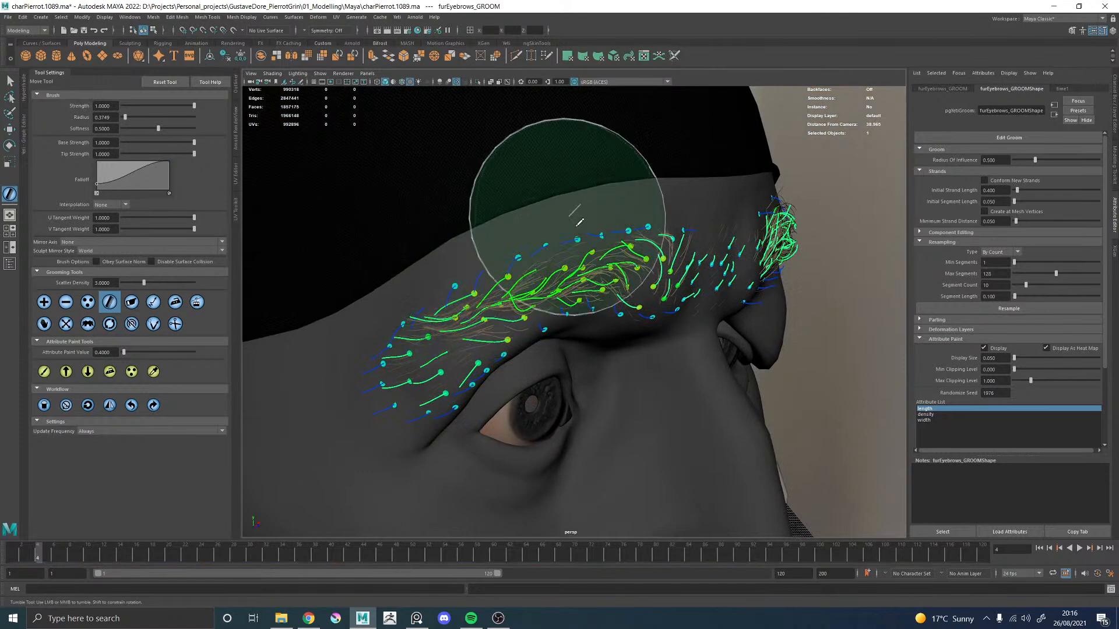
alt+drag(512, 233, 543, 219)
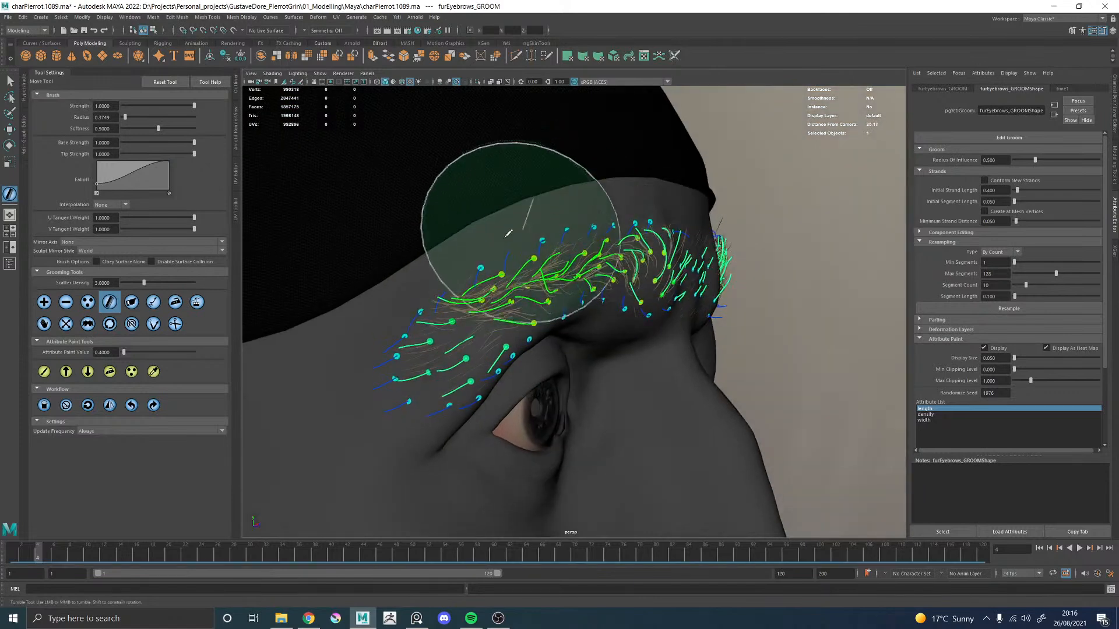
mouse_move(487, 402)
alt+mouse_down()
mouse_move(408, 320)
mouse_move(410, 288)
mouse_move(413, 327)
alt+mouse_up()
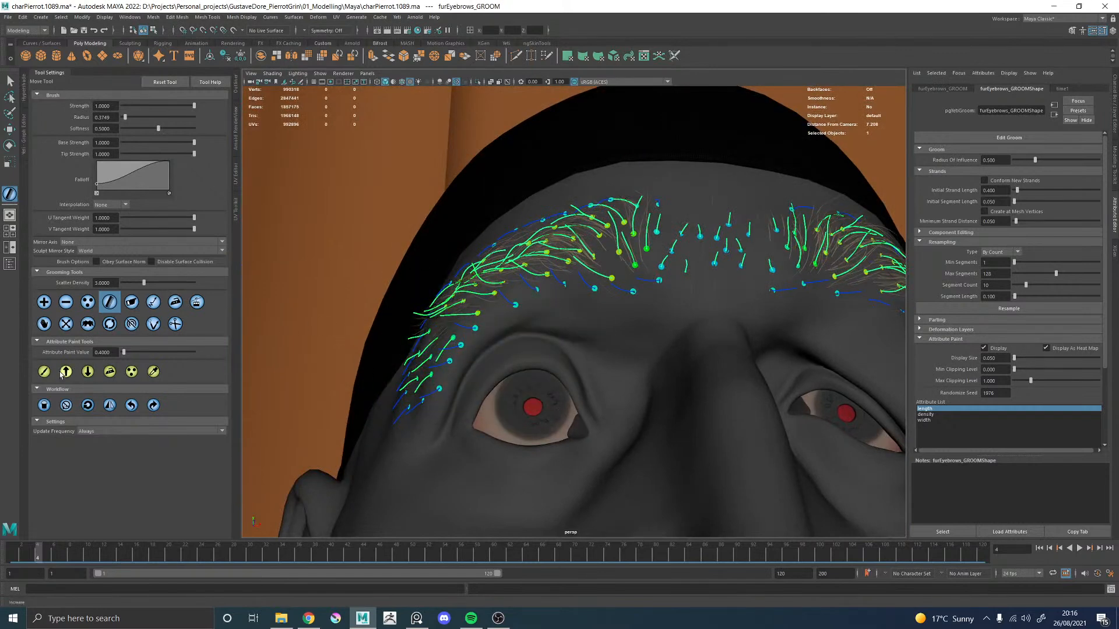
Step: Paint the density attribute with a value of 0 on the edge strands around both brows
click(932, 415)
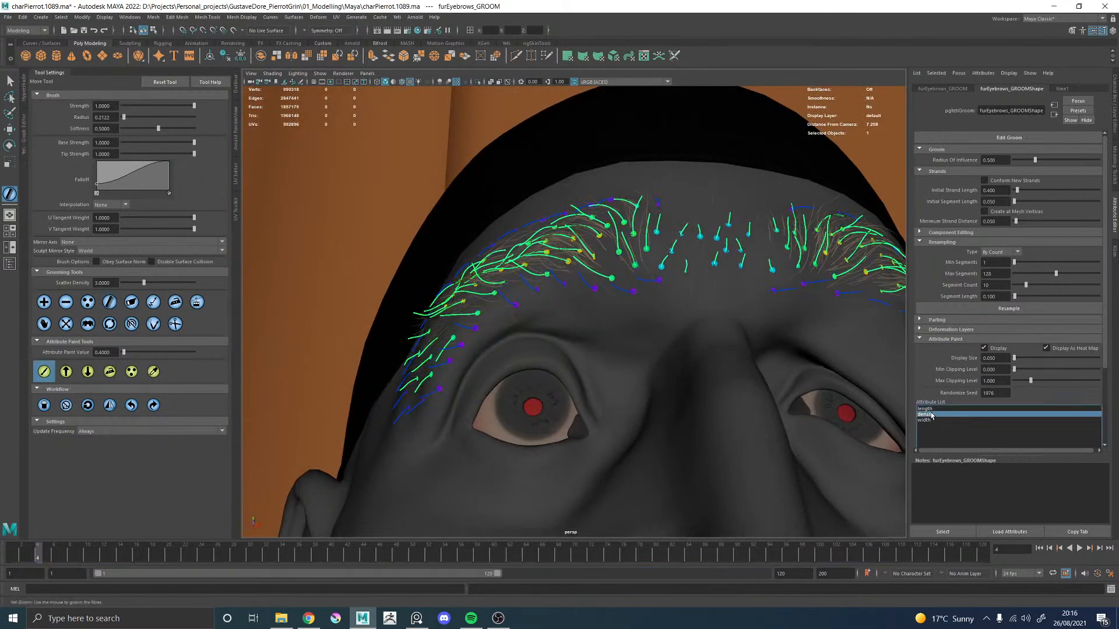
alt+drag(520, 301, 539, 303)
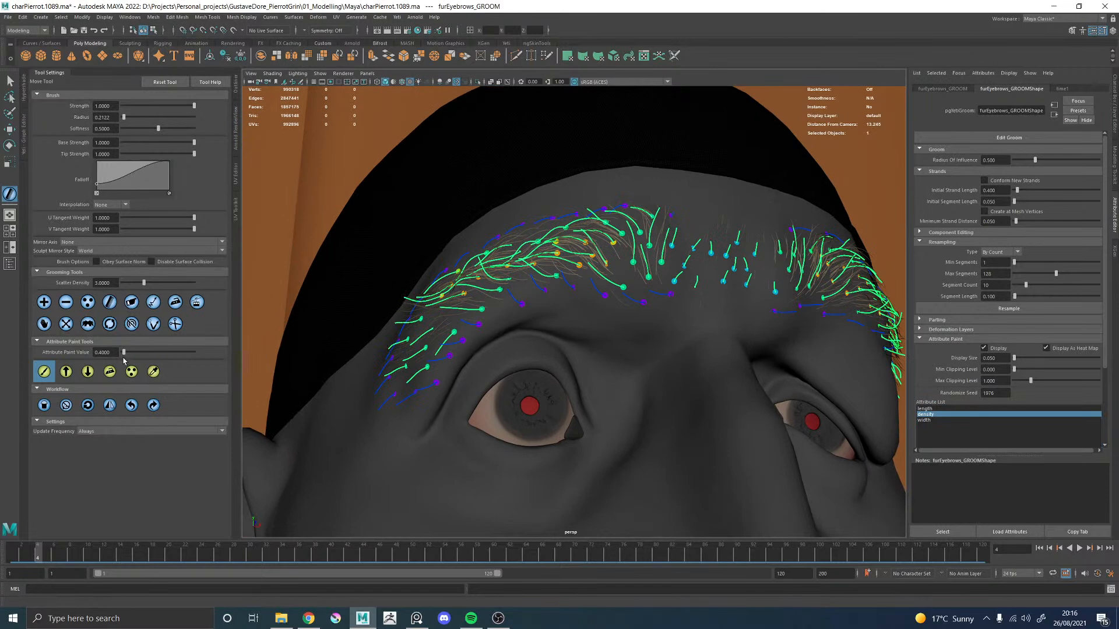
alt+drag(385, 310, 459, 320)
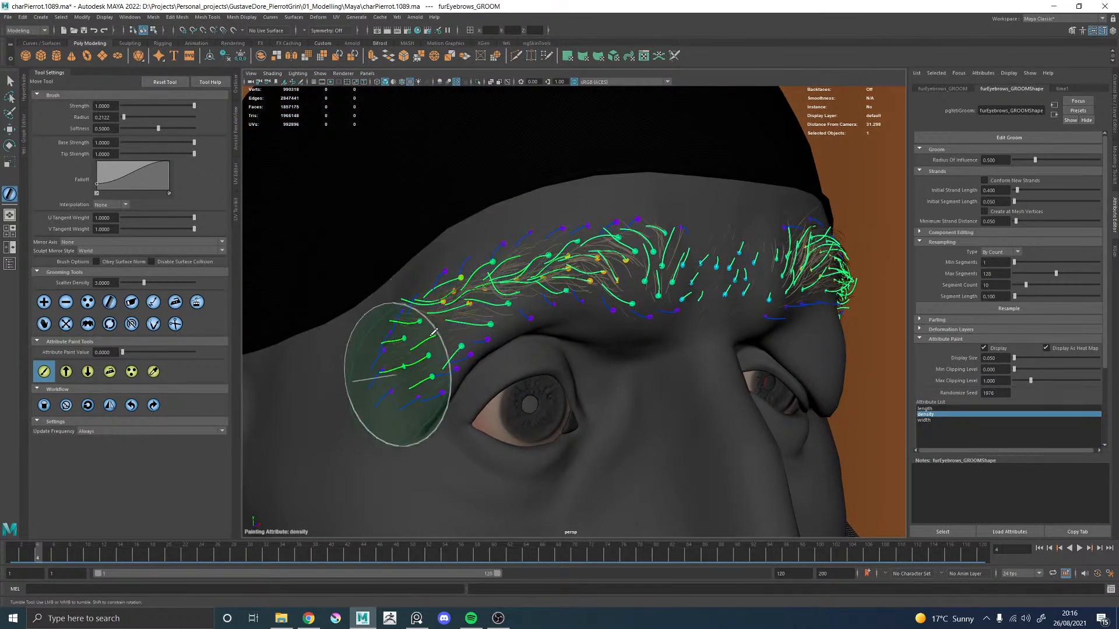
alt+middle_drag(662, 288, 508, 284)
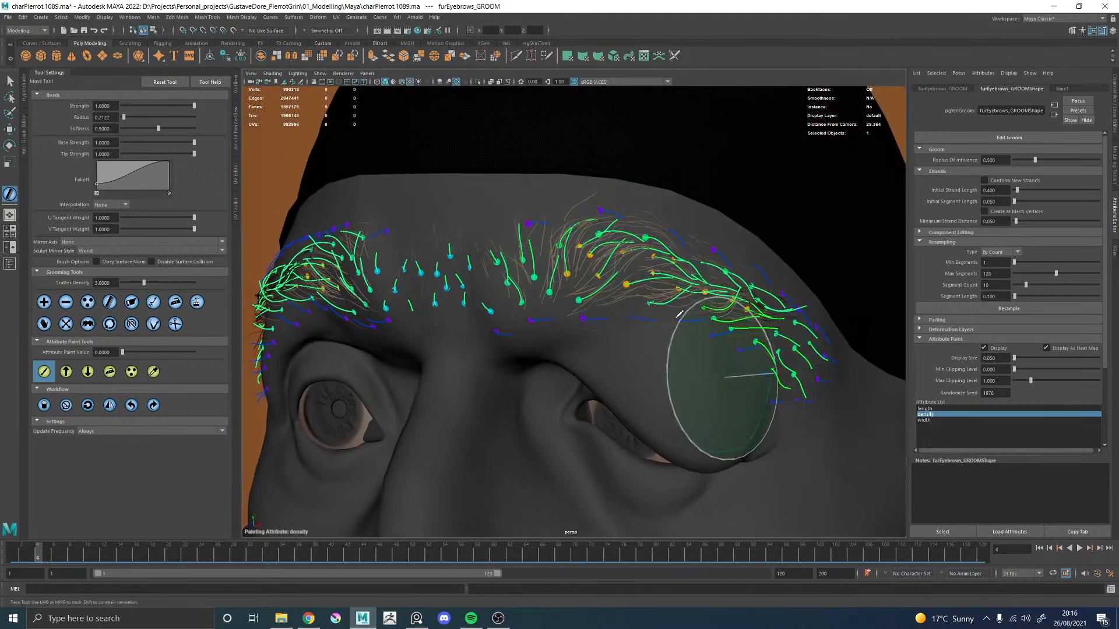
Step: Paint the width attribute with a value of 0.2 on the edge strands around both brows
click(925, 420)
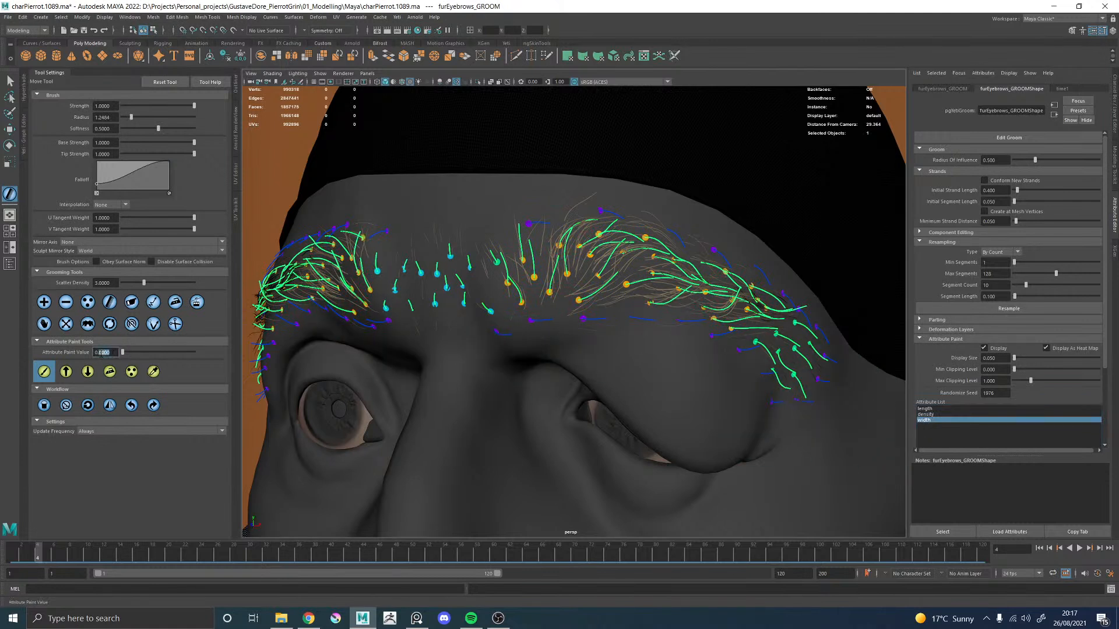
mouse_move(515, 212)
mouse_down()
mouse_move(489, 268)
mouse_move(540, 253)
mouse_move(655, 320)
mouse_up()
mouse_move(801, 347)
mouse_down()
mouse_move(687, 247)
mouse_move(814, 384)
mouse_move(769, 425)
mouse_move(702, 333)
mouse_move(487, 334)
mouse_move(453, 282)
mouse_move(515, 276)
mouse_up()
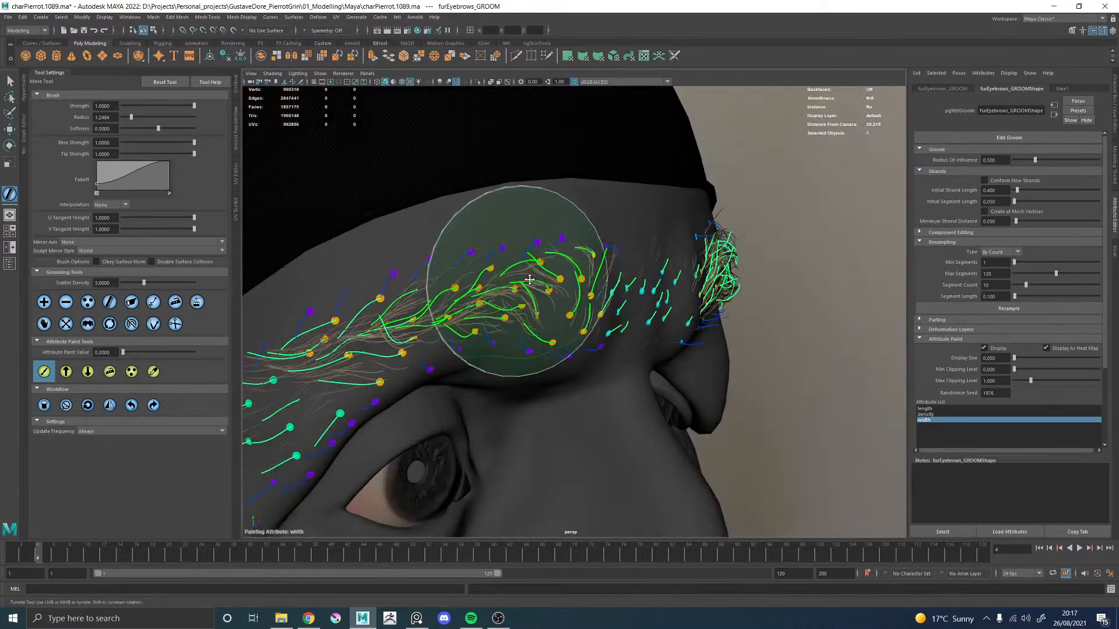
alt+middle_drag(516, 276, 585, 256)
mouse_move(691, 224)
mouse_down()
mouse_move(594, 212)
mouse_move(379, 274)
mouse_move(329, 429)
mouse_move(349, 461)
mouse_move(474, 366)
mouse_move(414, 379)
mouse_move(563, 338)
mouse_move(711, 326)
mouse_move(392, 424)
mouse_up()
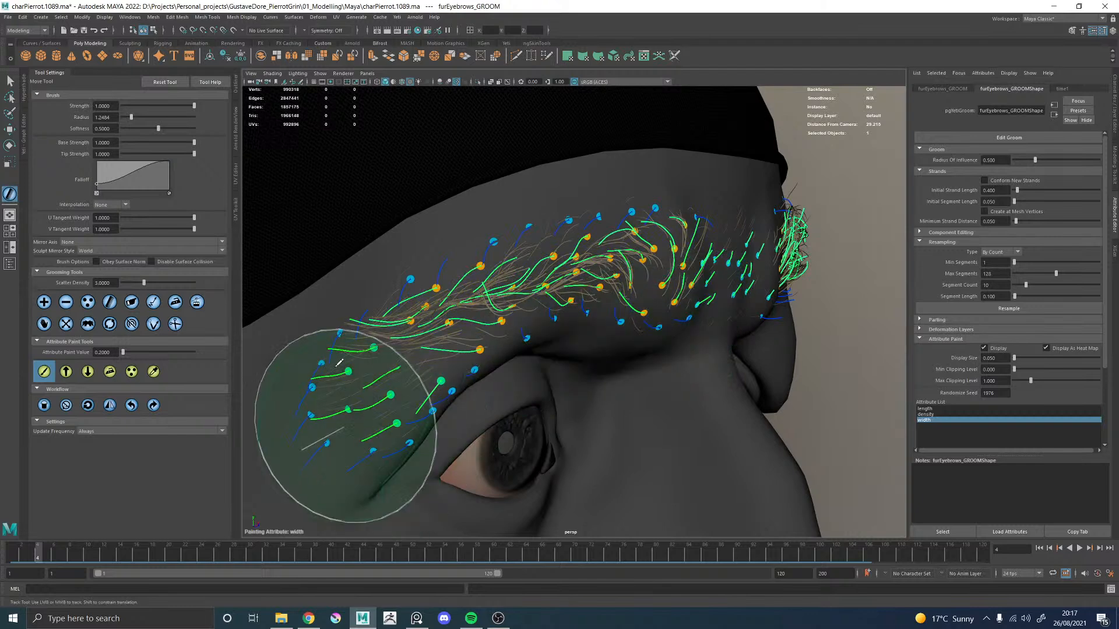
Step: Clear the strand selection and hide the furEyebrows_GROOM guides so only the fur is displayed
alt+drag(711, 251, 394, 317)
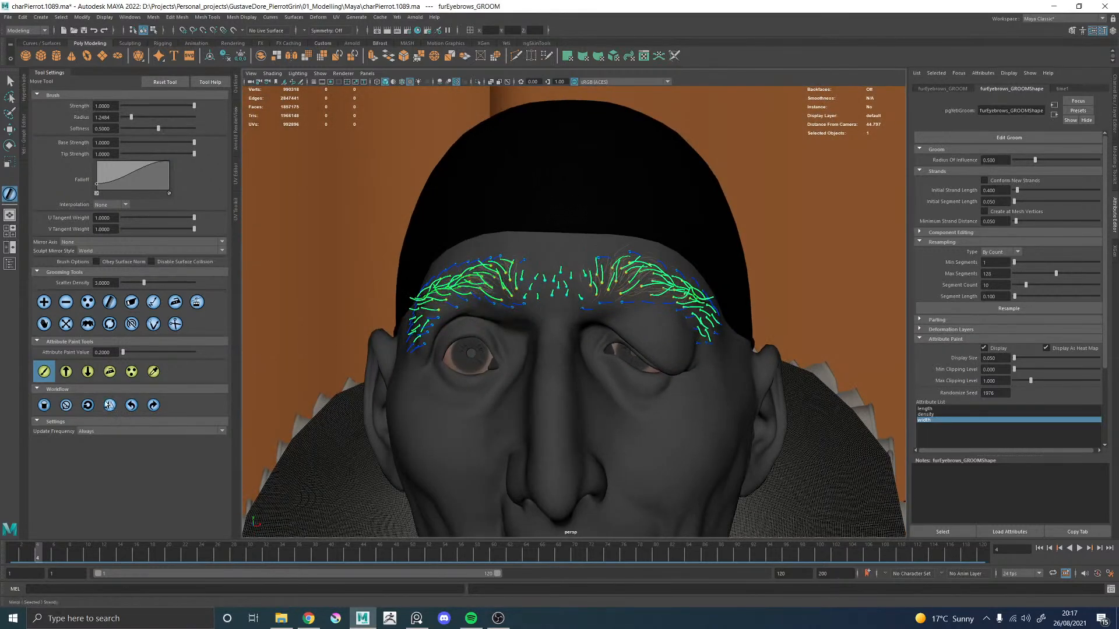
alt+drag(525, 327, 595, 339)
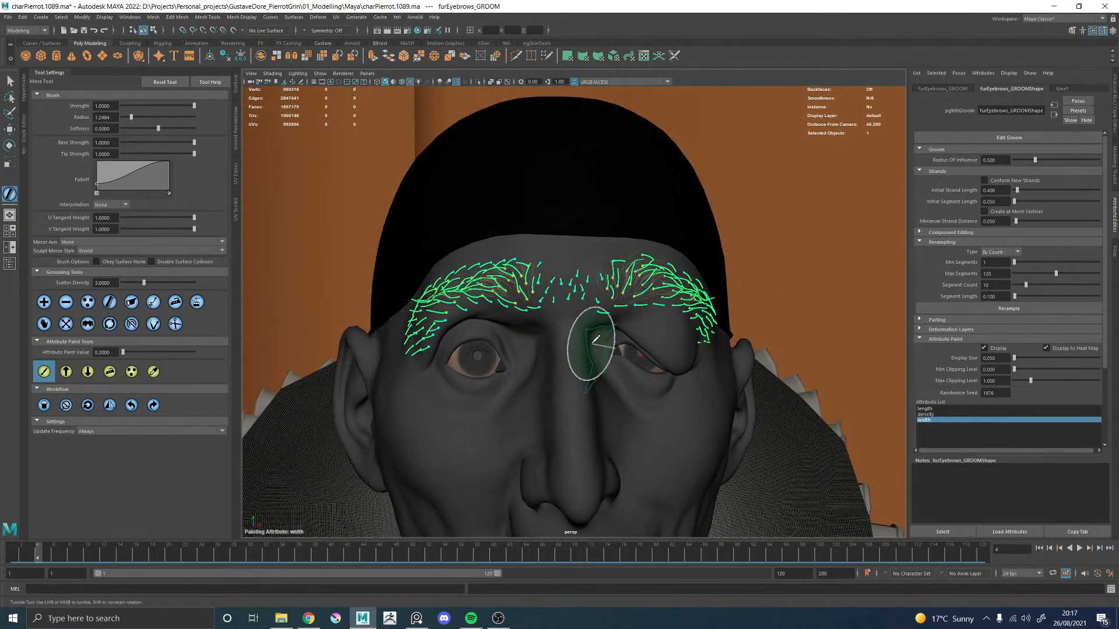
alt+right_drag(530, 307, 626, 327)
alt+drag(626, 326, 607, 347)
alt+right_drag(607, 347, 563, 341)
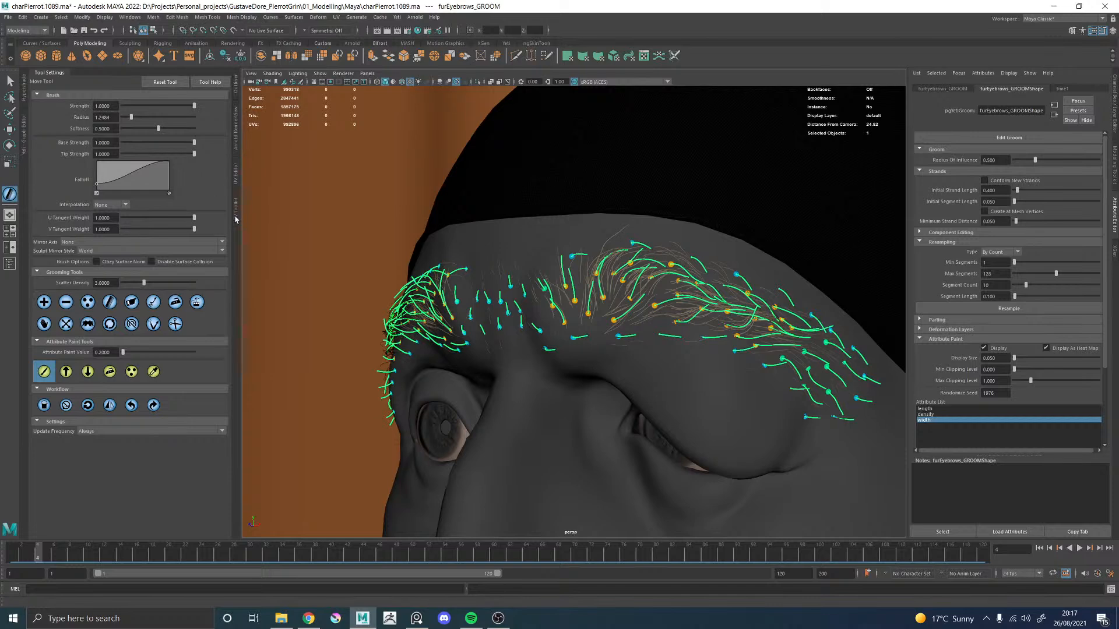
click(236, 86)
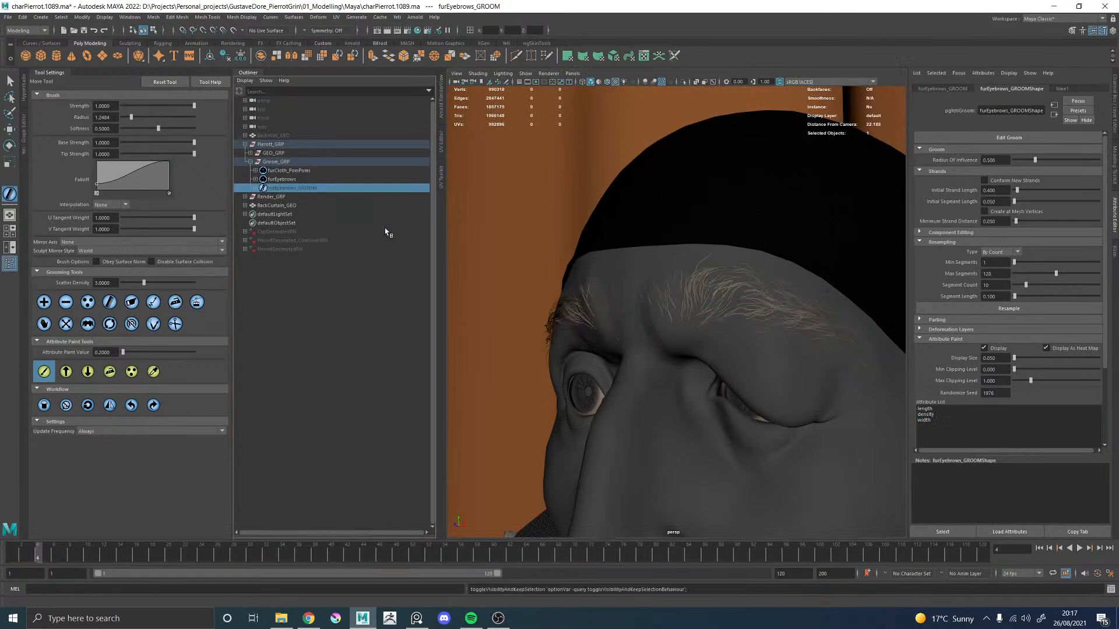
Step: Examine the eyebrow fur from the front and sides, checking its borders and its density between the brows
alt+right_drag(686, 312, 565, 324)
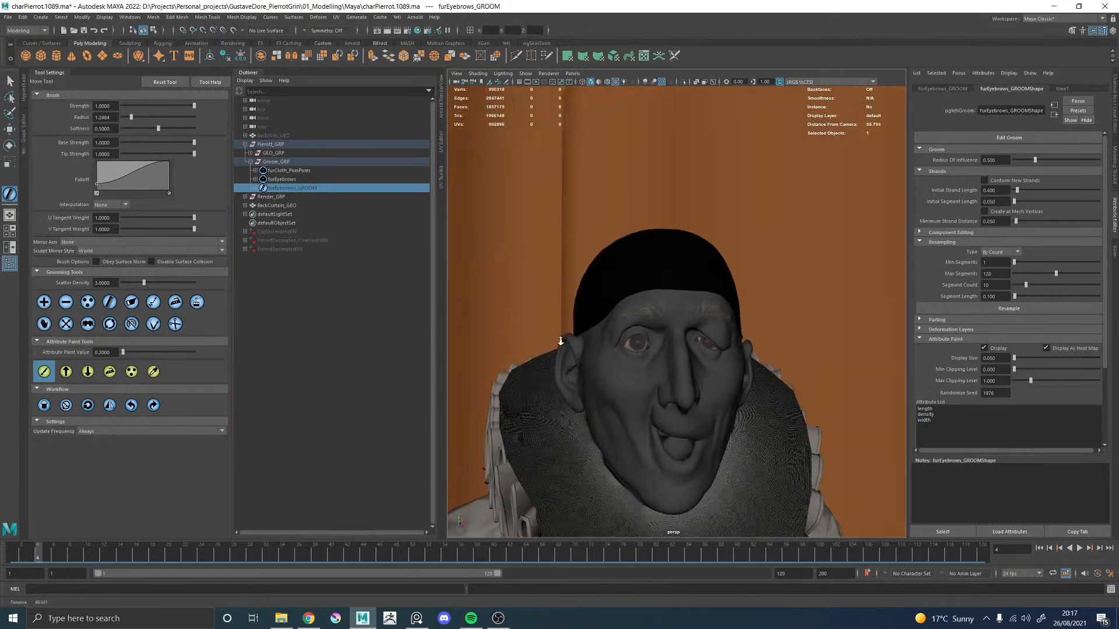
key(f)
alt+drag(773, 400, 809, 390)
alt+right_drag(809, 390, 625, 370)
alt+drag(625, 369, 557, 353)
key(f)
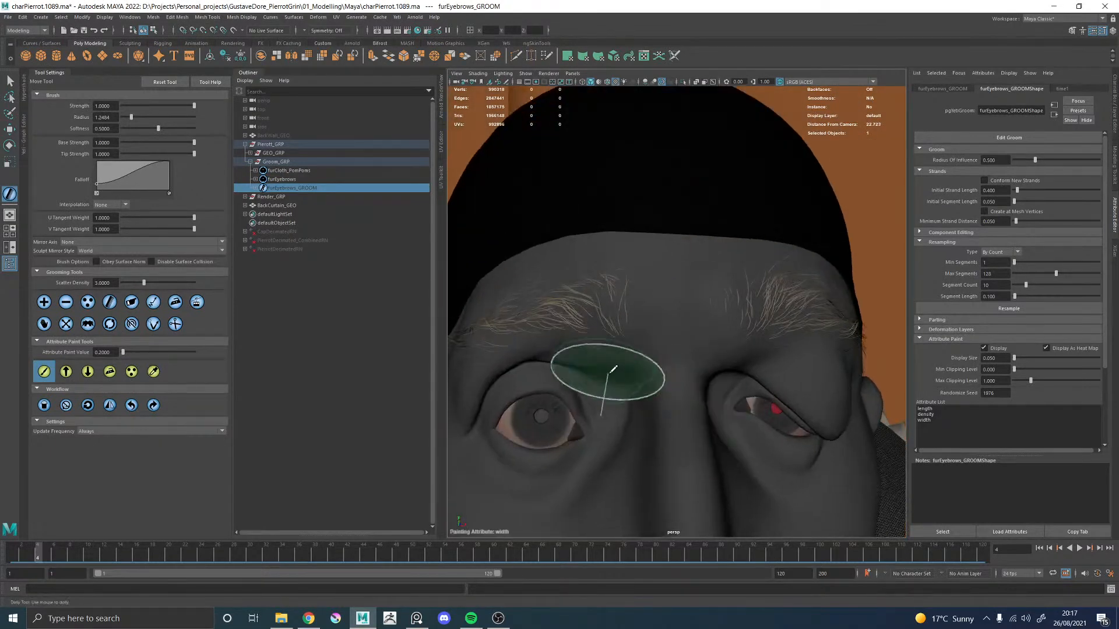
alt+drag(726, 387, 577, 386)
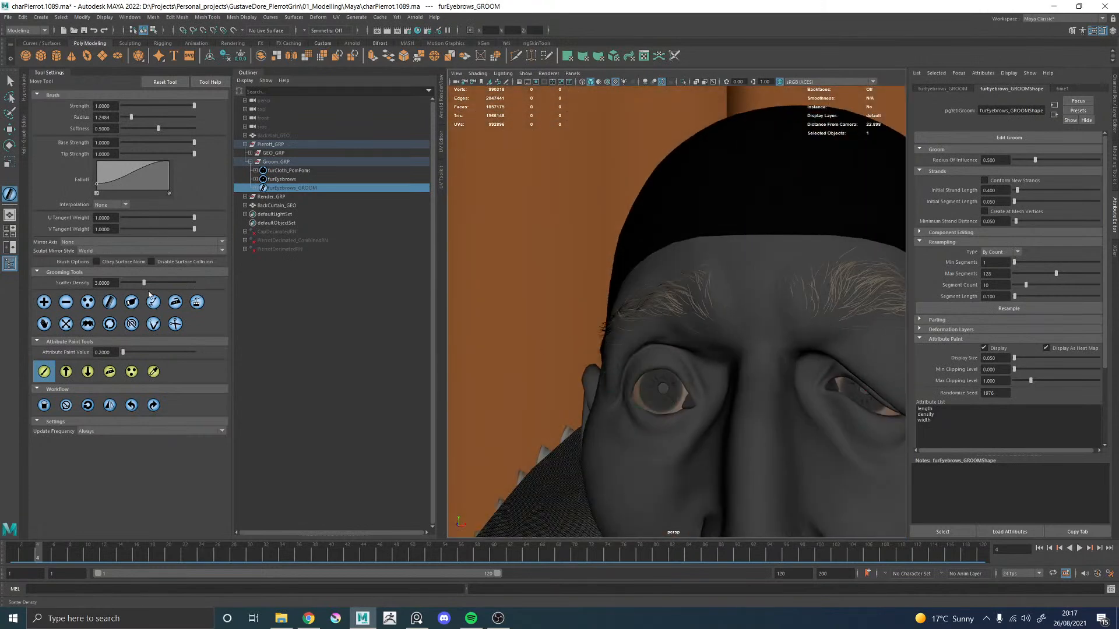
Step: In the furEyebrows Yeti graph, set the clumping0 node's Weight to the expression hash(id + 1) < 0.5 ? 1:0
click(23, 142)
click(23, 143)
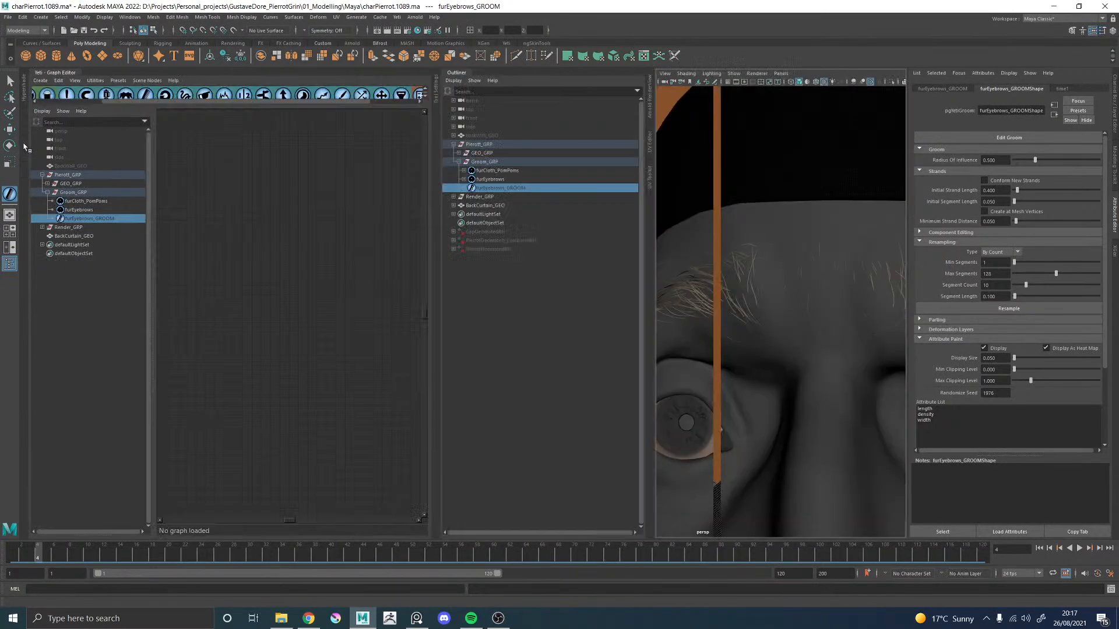
click(78, 210)
alt+middle_drag(367, 222, 316, 245)
scroll(317, 246, up, 5)
double_click(225, 262)
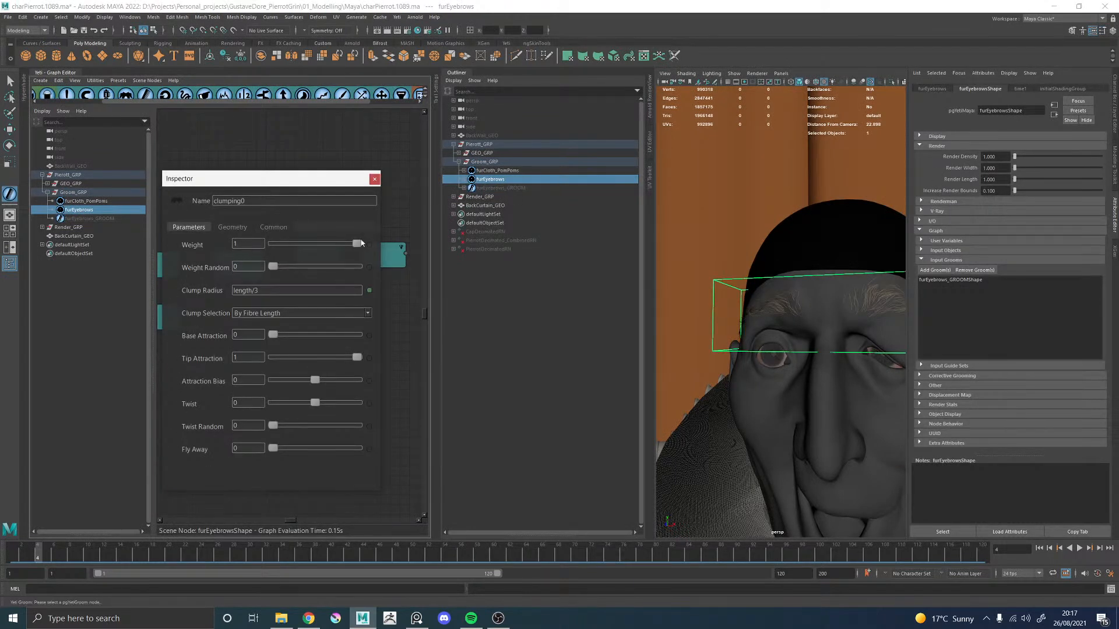
click(369, 244)
text(hash(id + 1)
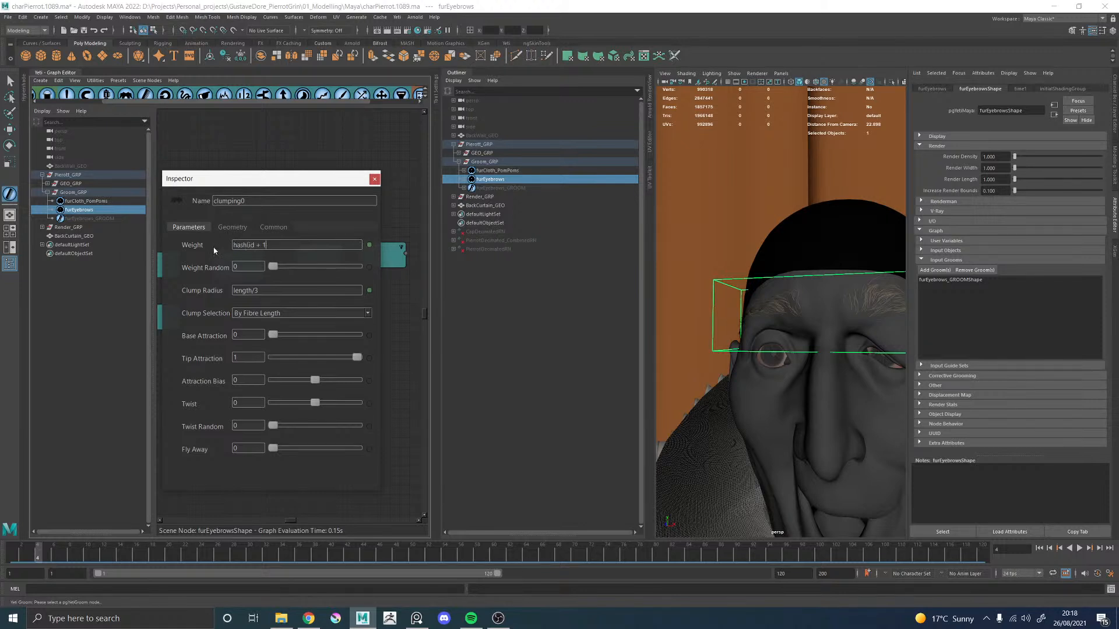
text() < 0.5=? 1:0)
click(374, 179)
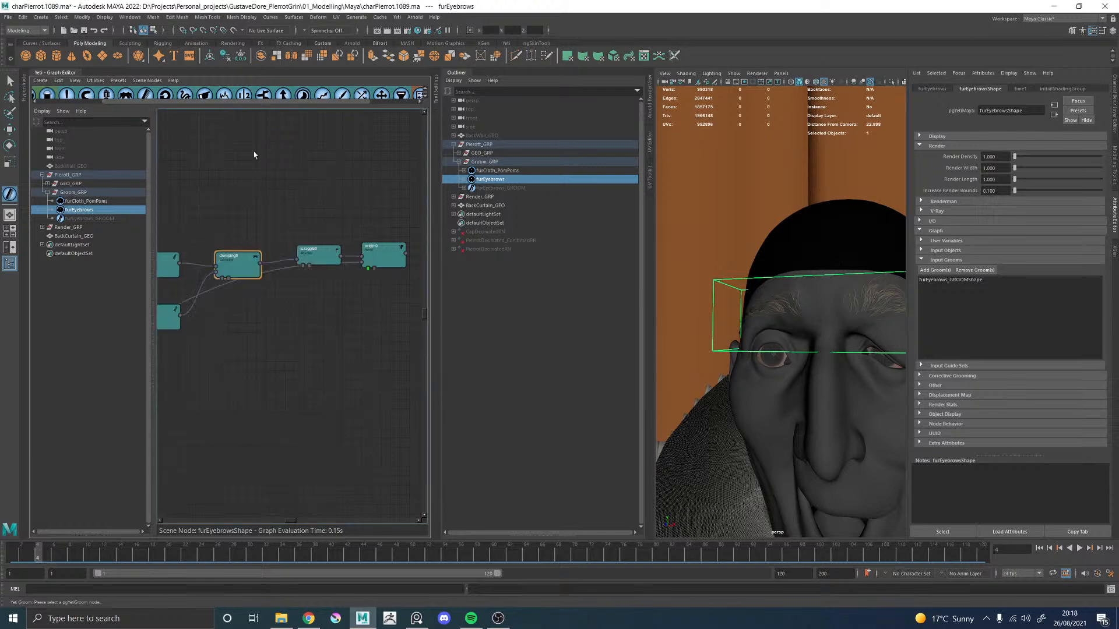
click(69, 74)
alt+drag(395, 252, 513, 257)
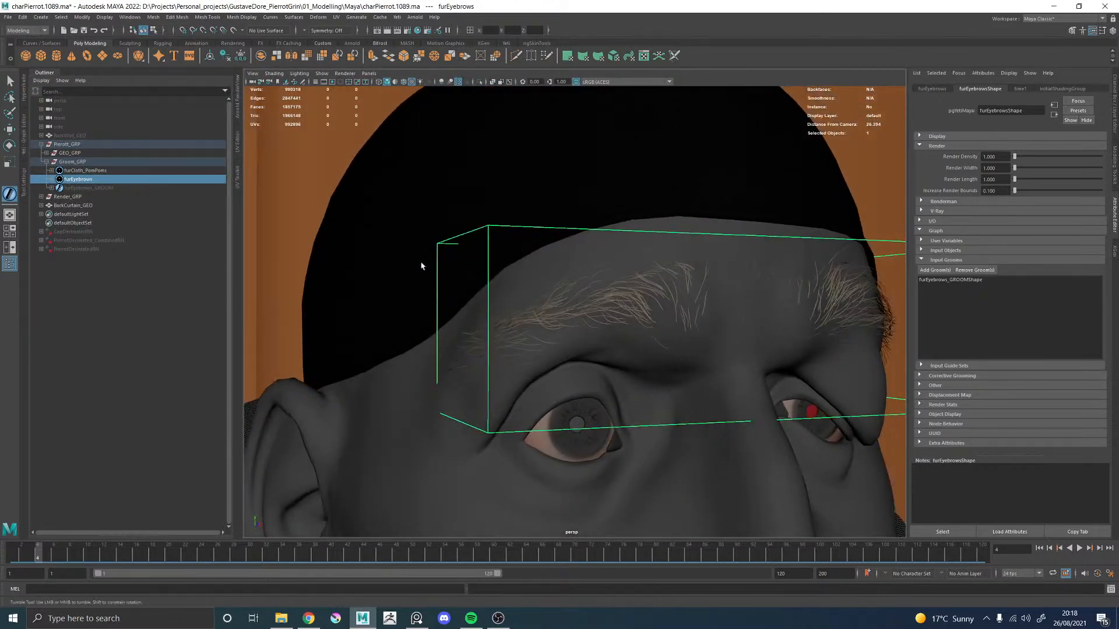
Step: Change the Density Multiplier of the scatter0 node in the eyebrow fur graph
click(27, 135)
double_click(289, 265)
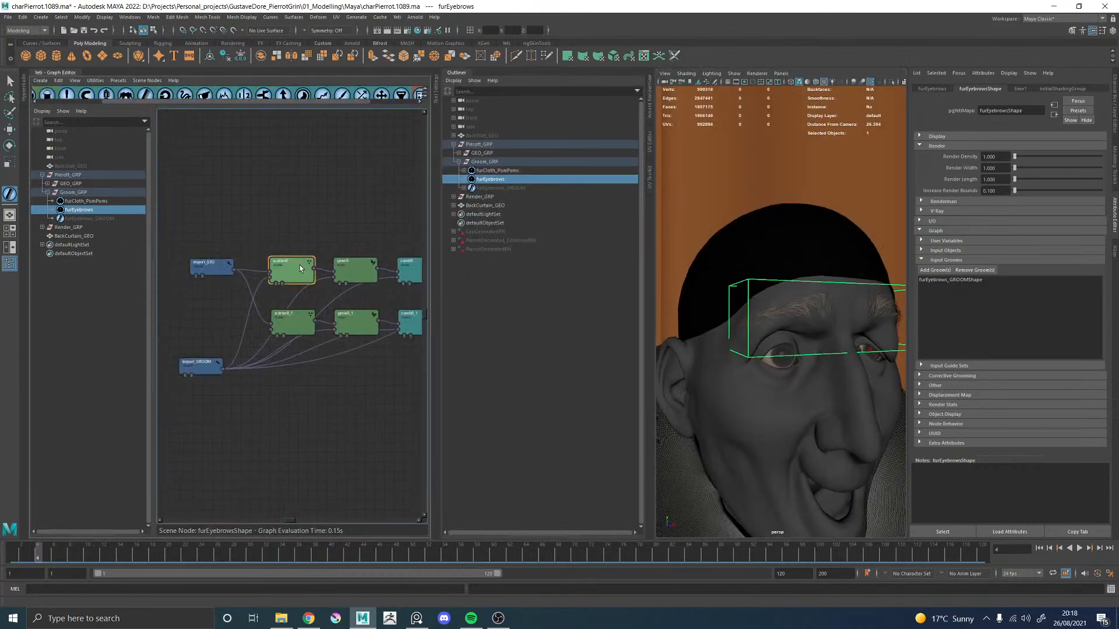
drag(271, 245, 246, 243)
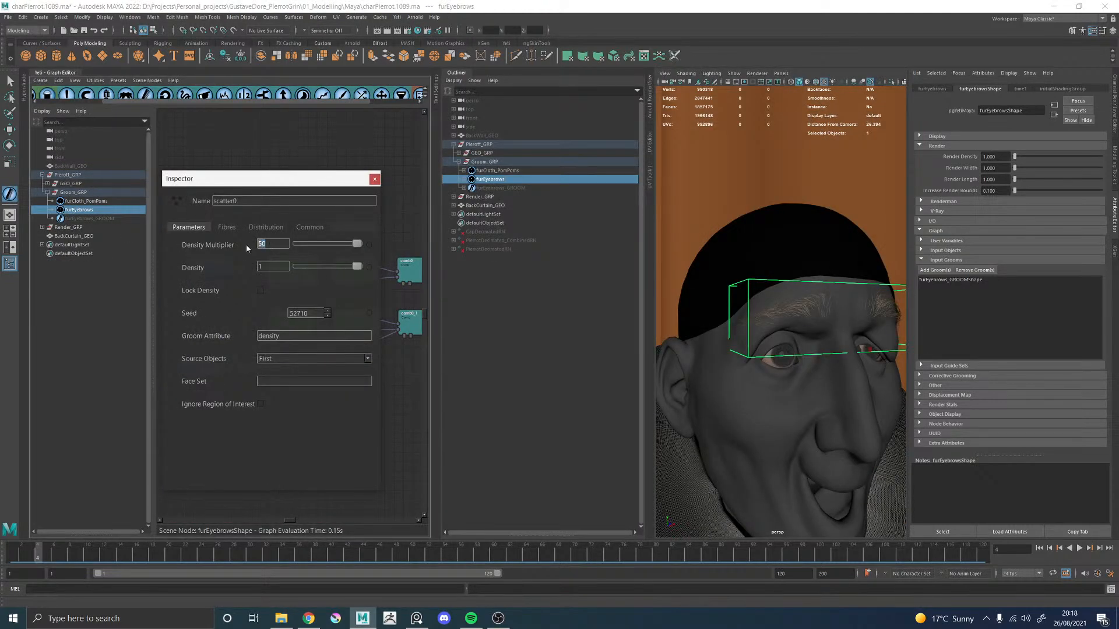
key(Return)
click(374, 179)
scroll(834, 343, up, 10)
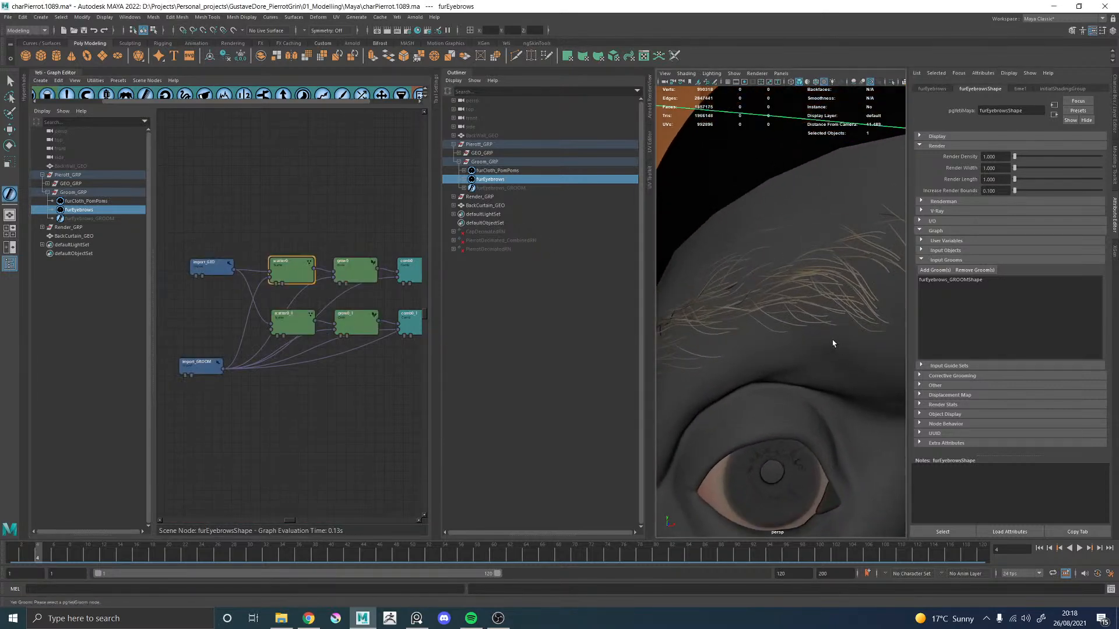
scroll(834, 343, up, 3)
Step: Set the width0 node's Width Multiplier to 0.008 to thin the eyebrow hairs
middle_drag(340, 249, 124, 257)
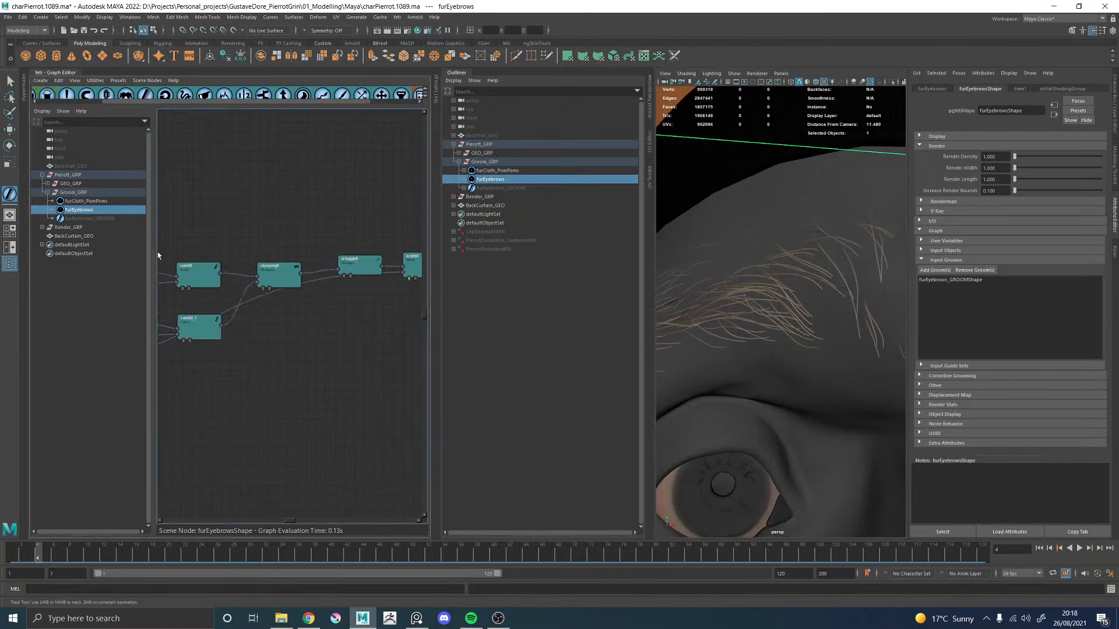
double_click(322, 268)
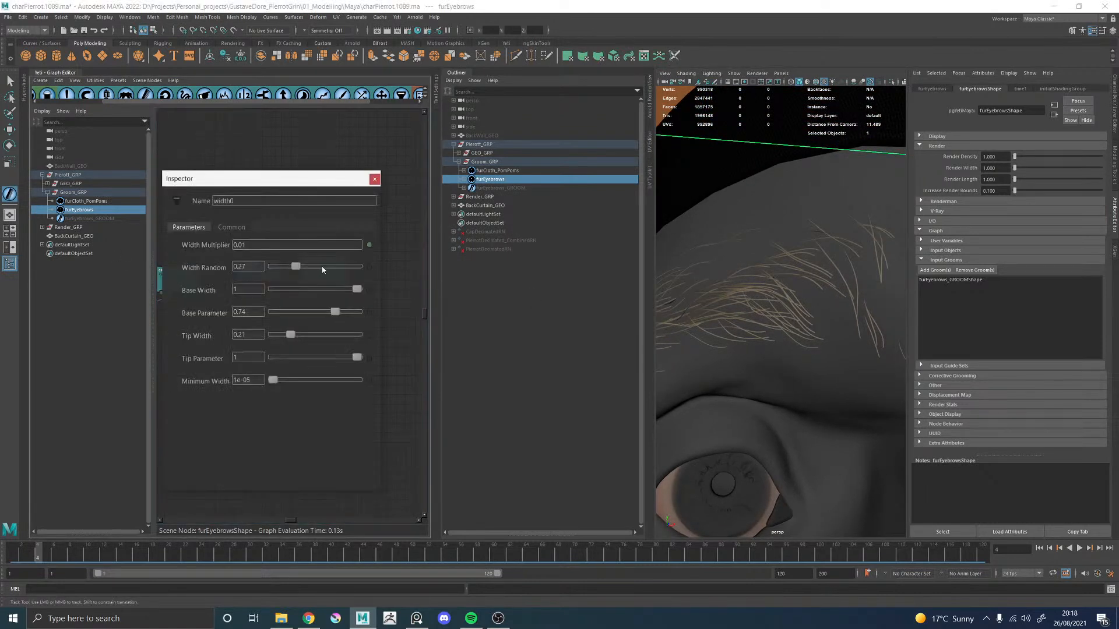
click(253, 245)
text(0.008)
click(374, 179)
click(44, 76)
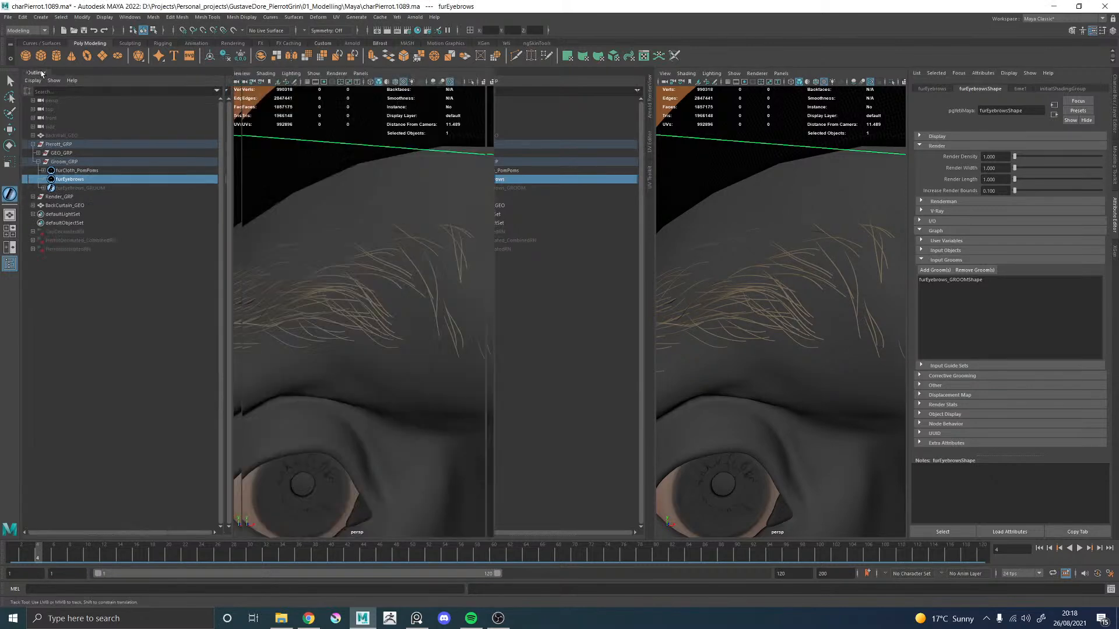
Step: Review the eyebrow fur on the whole face from several angles and save the scene
scroll(517, 242, down, 8)
alt+drag(512, 274, 662, 282)
scroll(662, 282, down, 4)
alt+drag(450, 290, 574, 293)
scroll(589, 285, down, 5)
alt+drag(640, 281, 597, 287)
alt+right_drag(606, 297, 670, 318)
alt+drag(636, 300, 732, 289)
key(ctrl+s)
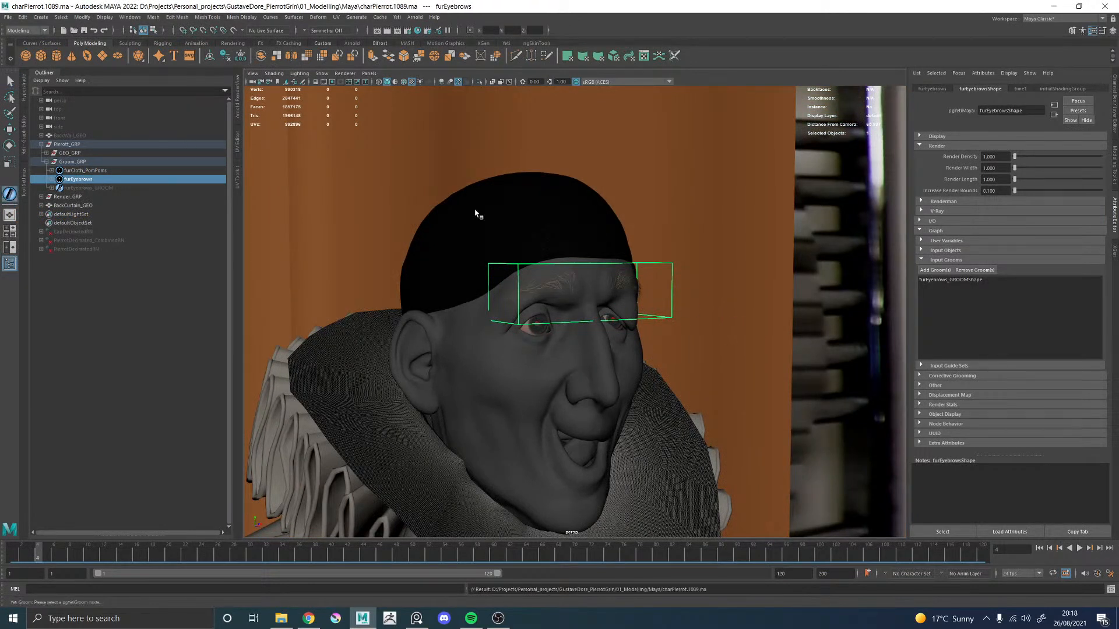
Step: Assign a new Arnold aiStandardHair material to the selected furEyebrows node
right_click(753, 229)
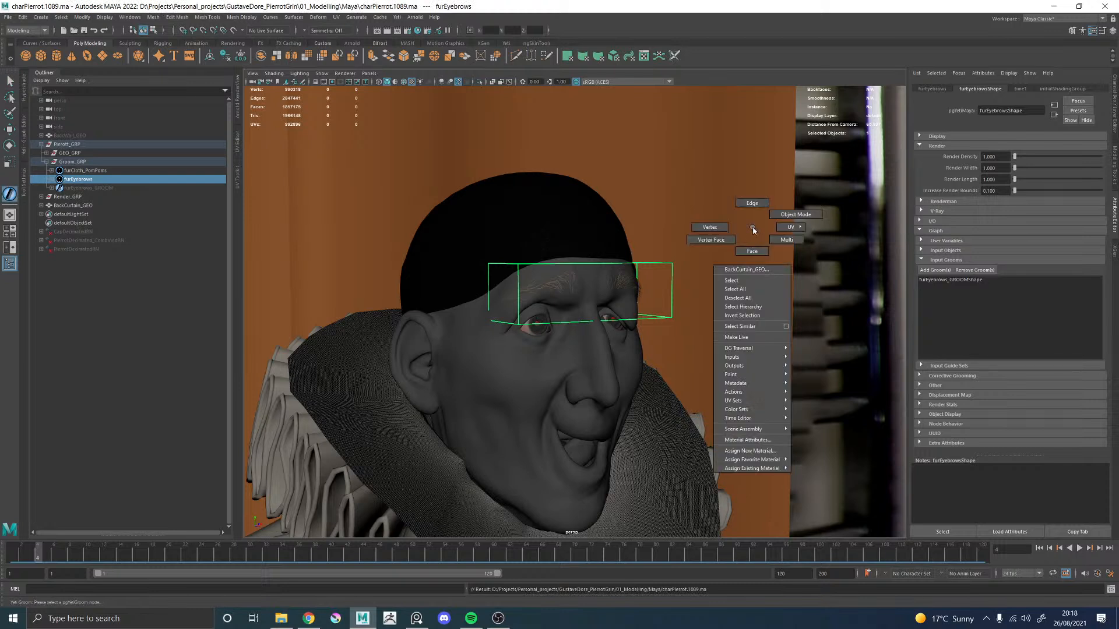
click(756, 450)
click(398, 284)
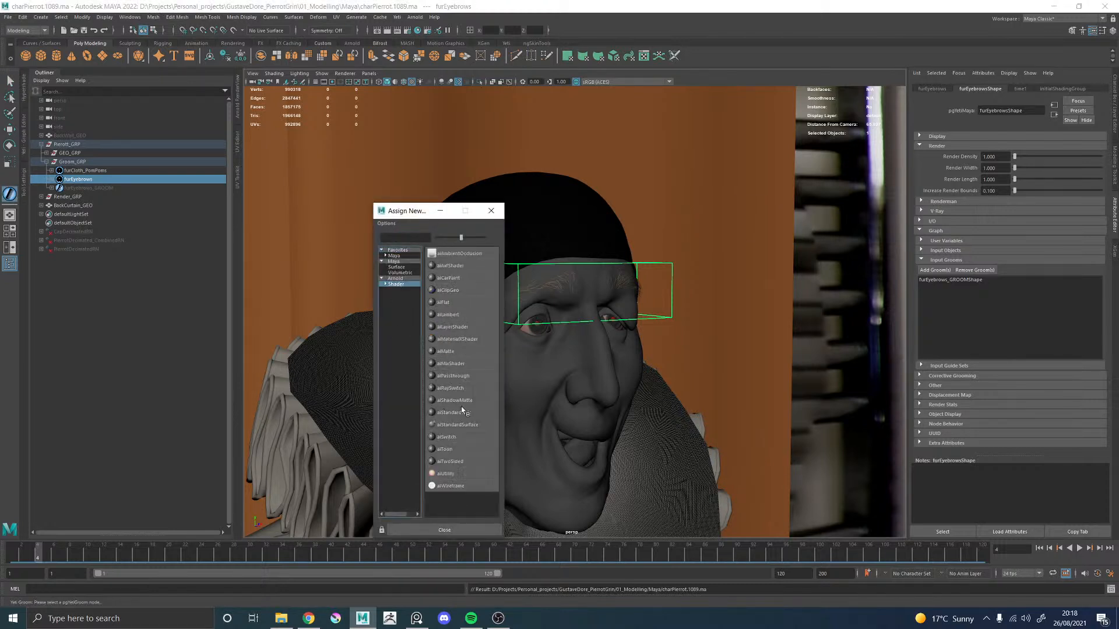
click(453, 425)
Step: Set the eyebrow hair shader's Melanin to 0.030, Melanin Redness to 0.604 and Roughness to 0.367, and rename it furEyebrow_MAT
drag(1047, 216, 1018, 214)
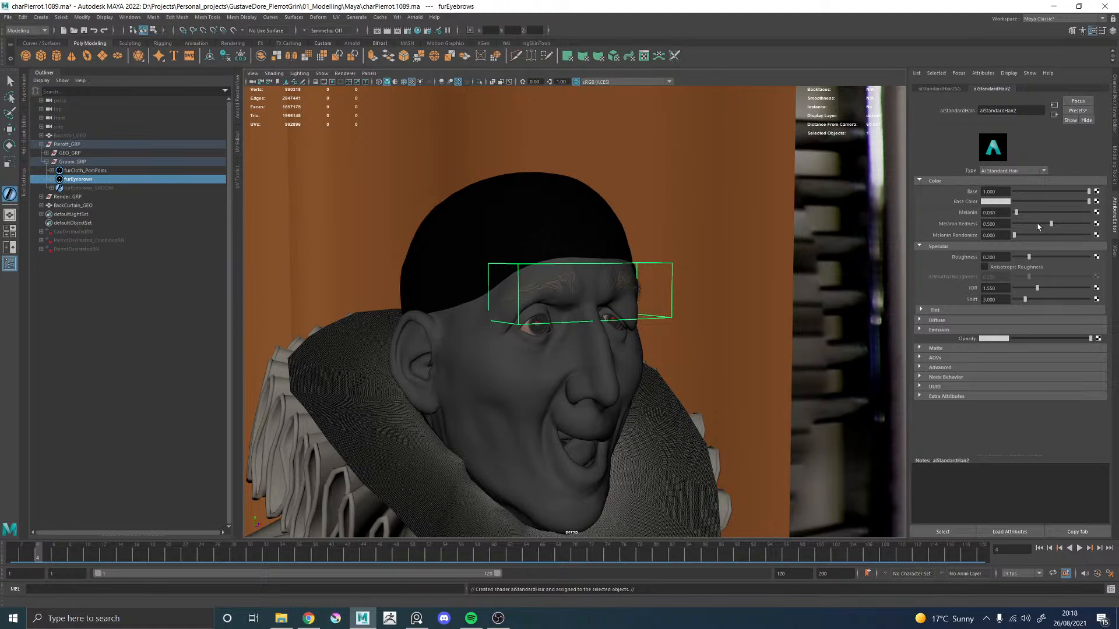
drag(1028, 257, 1041, 258)
drag(1028, 111, 954, 113)
text(furEyebrow_MAT)
key(Return)
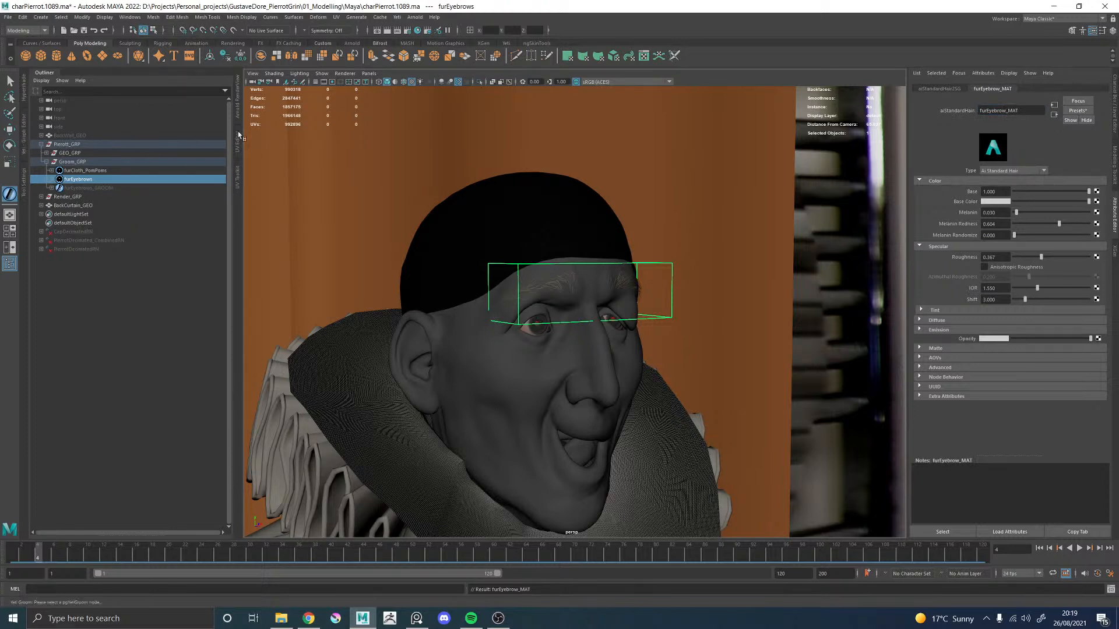
Step: Start an interactive render of the character in the Arnold RenderView and hide the Outliner to make room for it
click(237, 112)
click(601, 92)
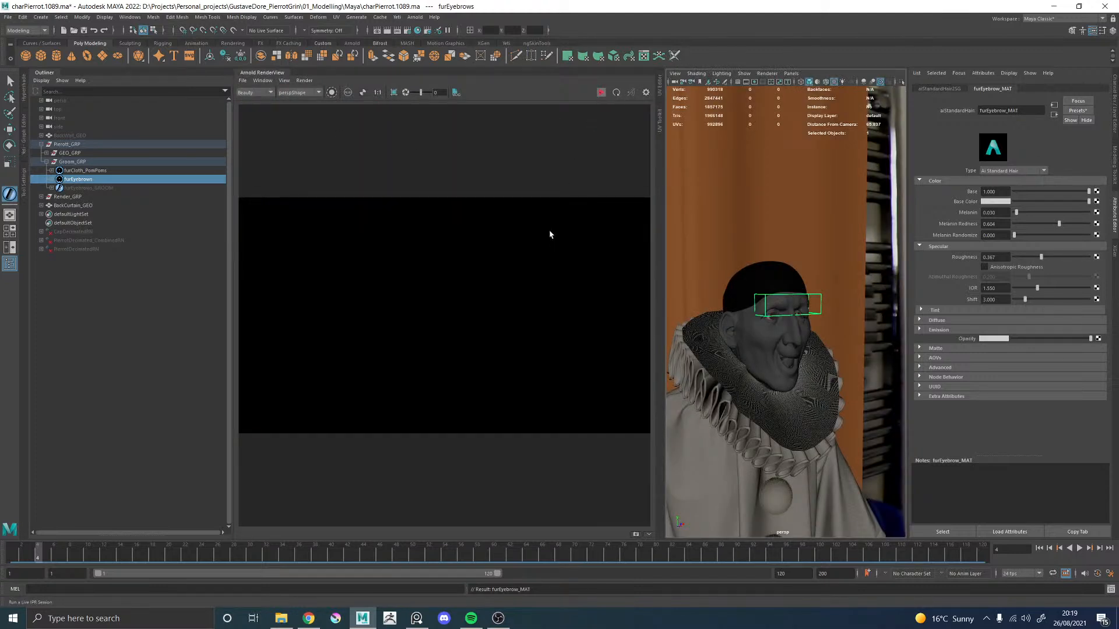
scroll(502, 203, up, 2)
scroll(506, 193, down, 1)
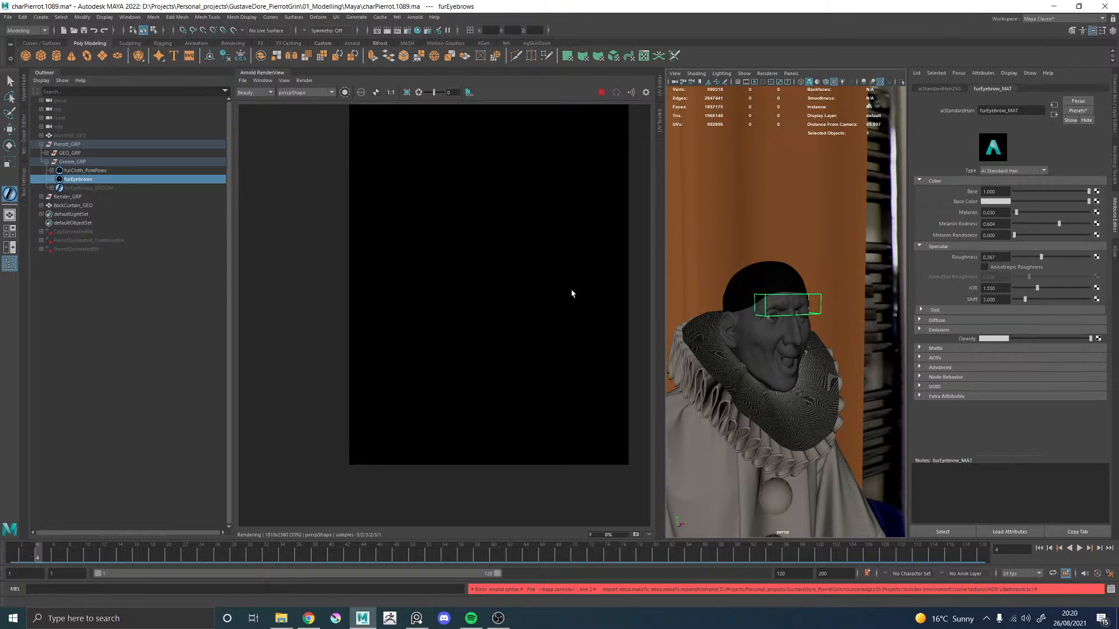
scroll(565, 271, down, 1)
scroll(595, 207, up, 1)
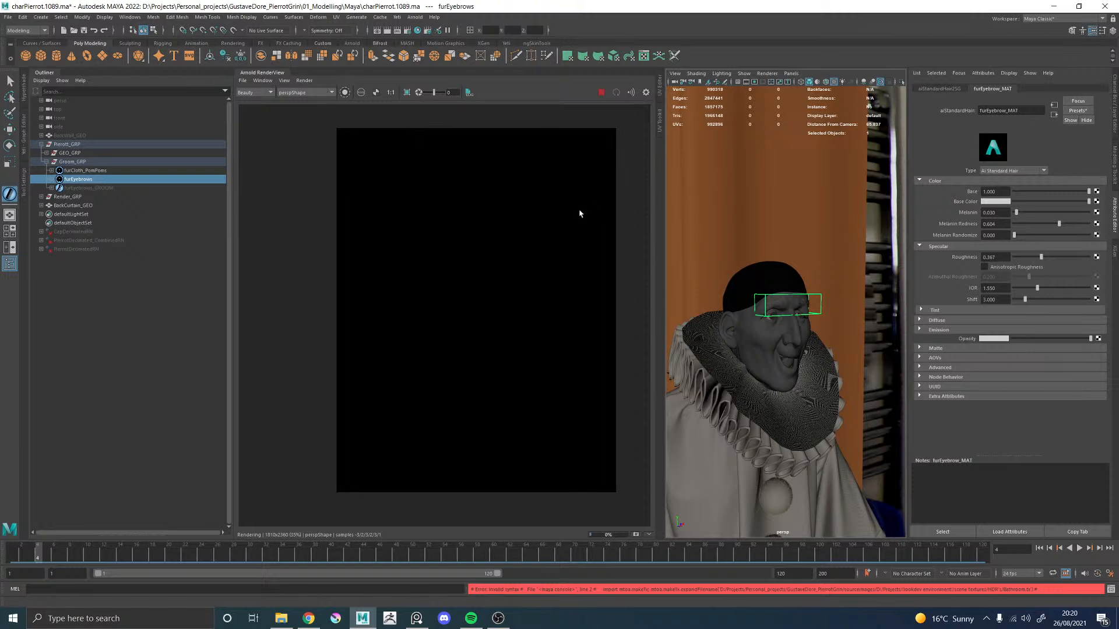
middle_drag(581, 214, 570, 221)
double_click(42, 73)
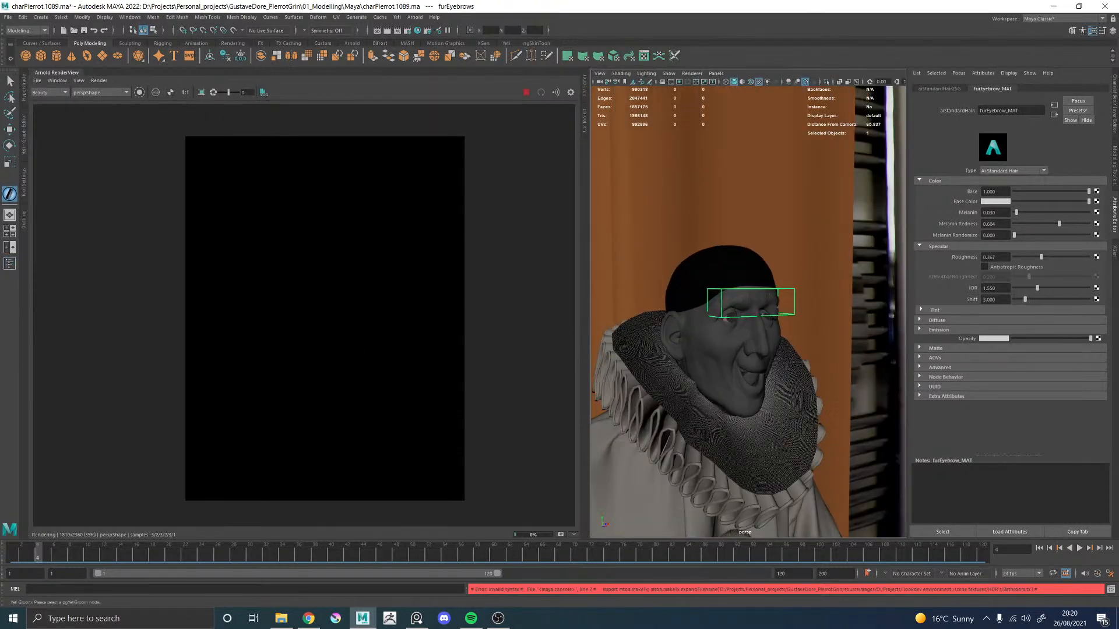
key(alt+Tab)
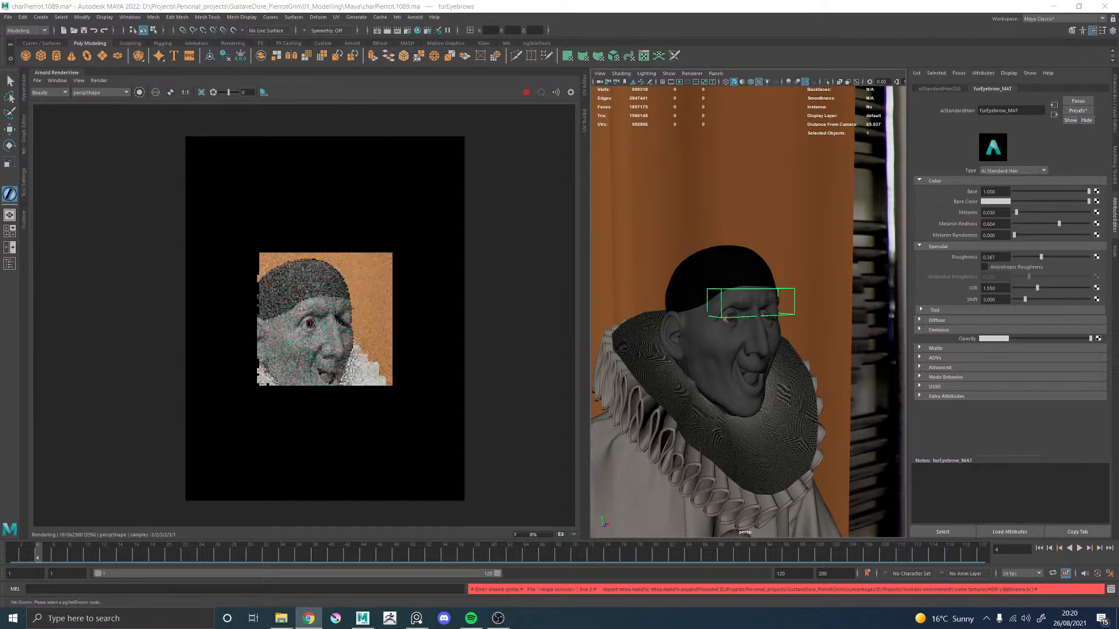
Step: Switch the running Arnold render to the RenderCam camera and inspect the face in it
scroll(315, 334, up, 2)
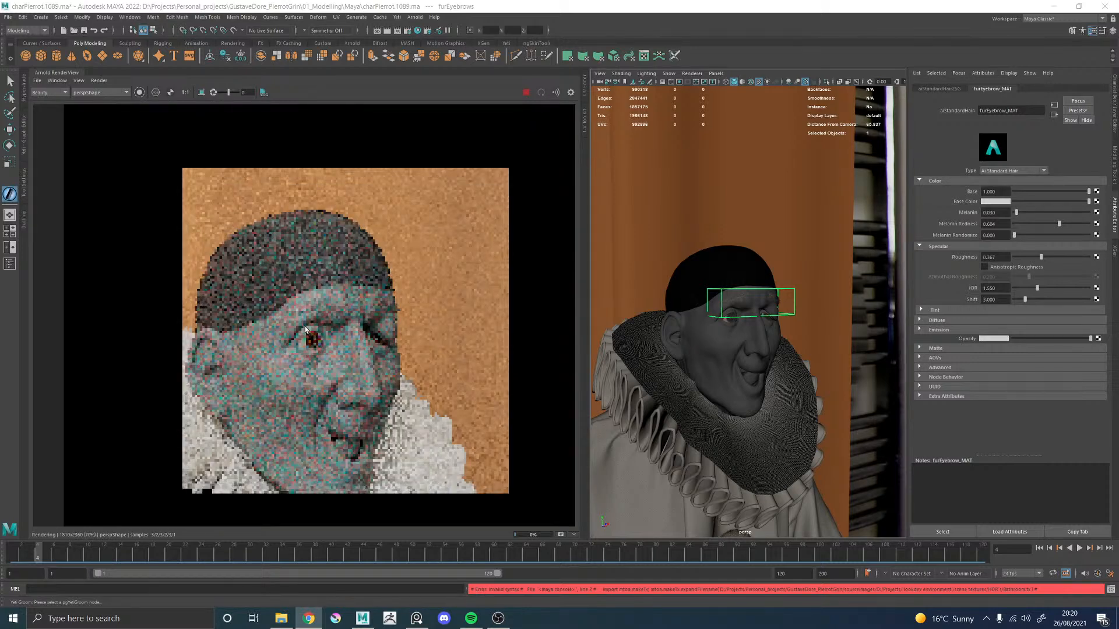
scroll(299, 331, down, 2)
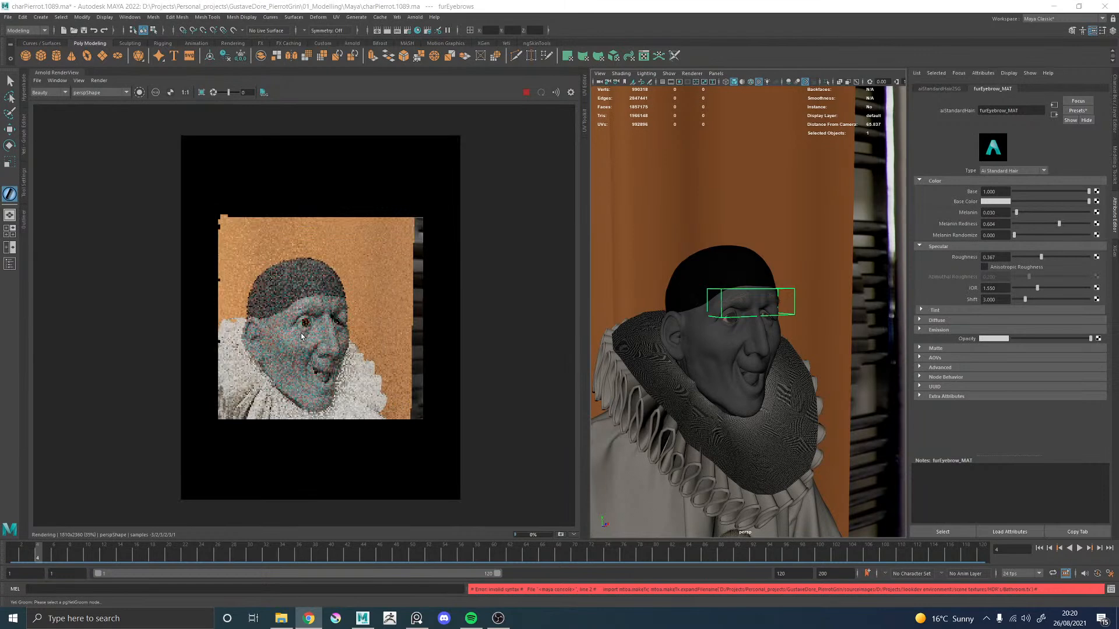
scroll(318, 338, up, 2)
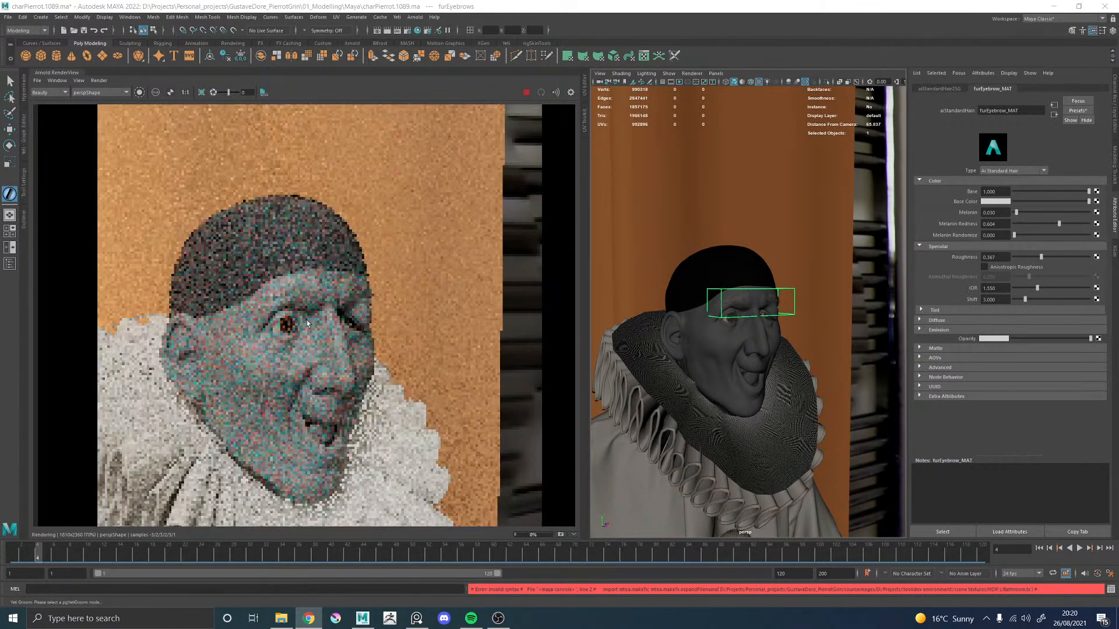
click(102, 92)
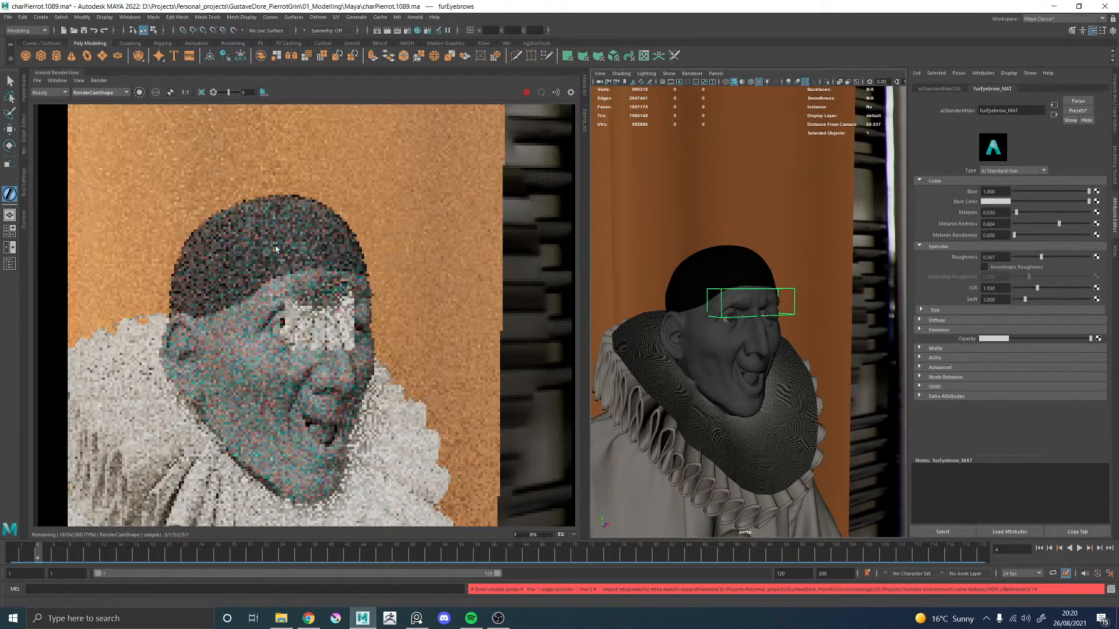
scroll(279, 250, down, 1)
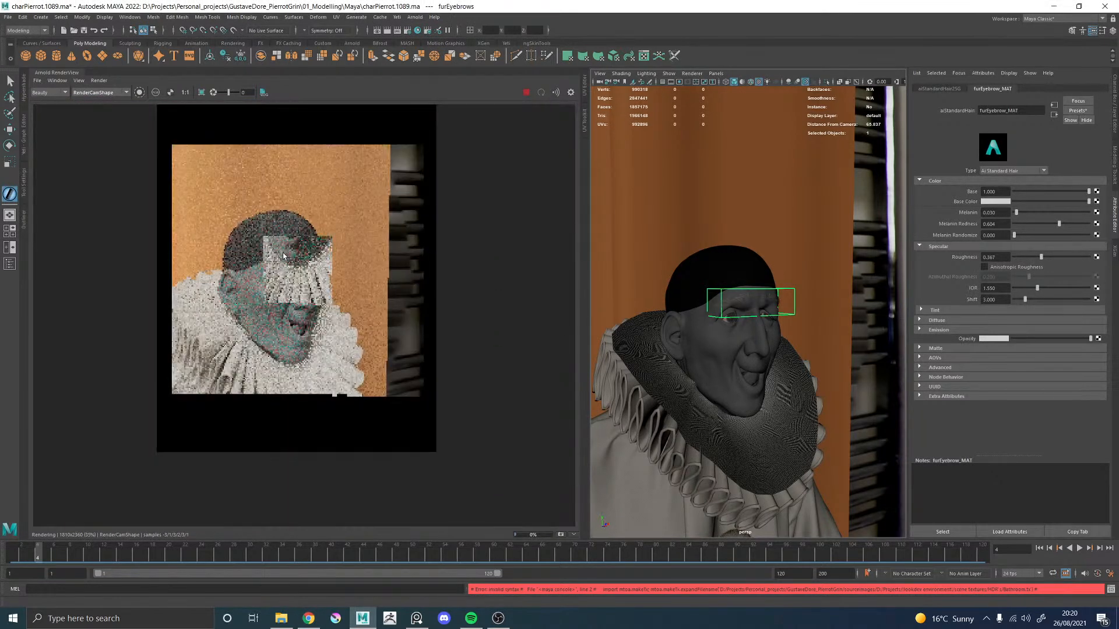
scroll(282, 243, up, 3)
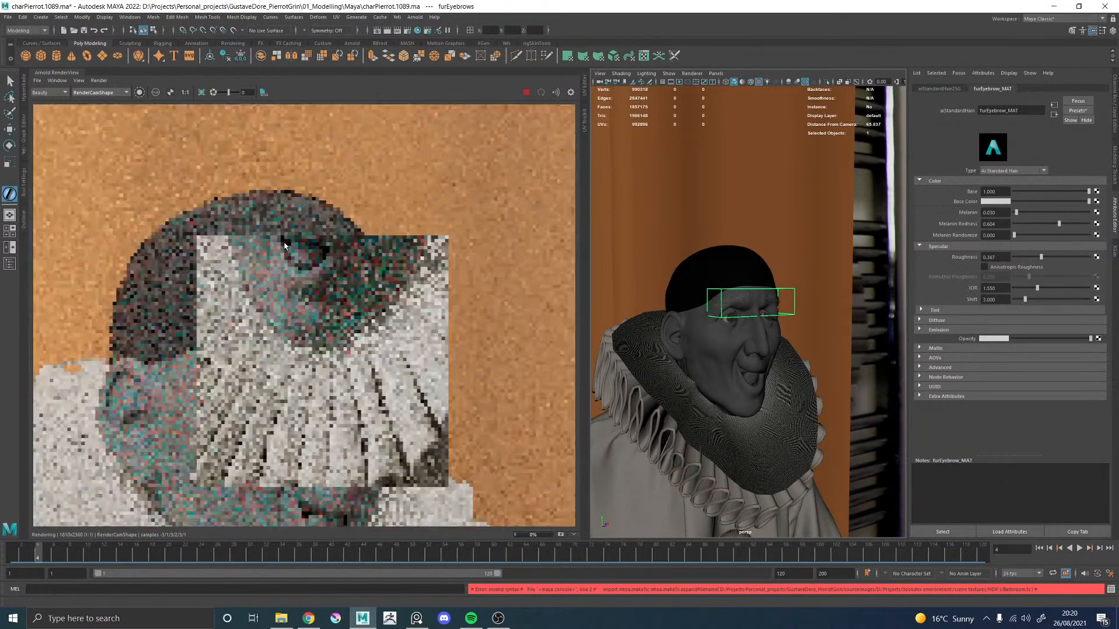
scroll(303, 231, down, 3)
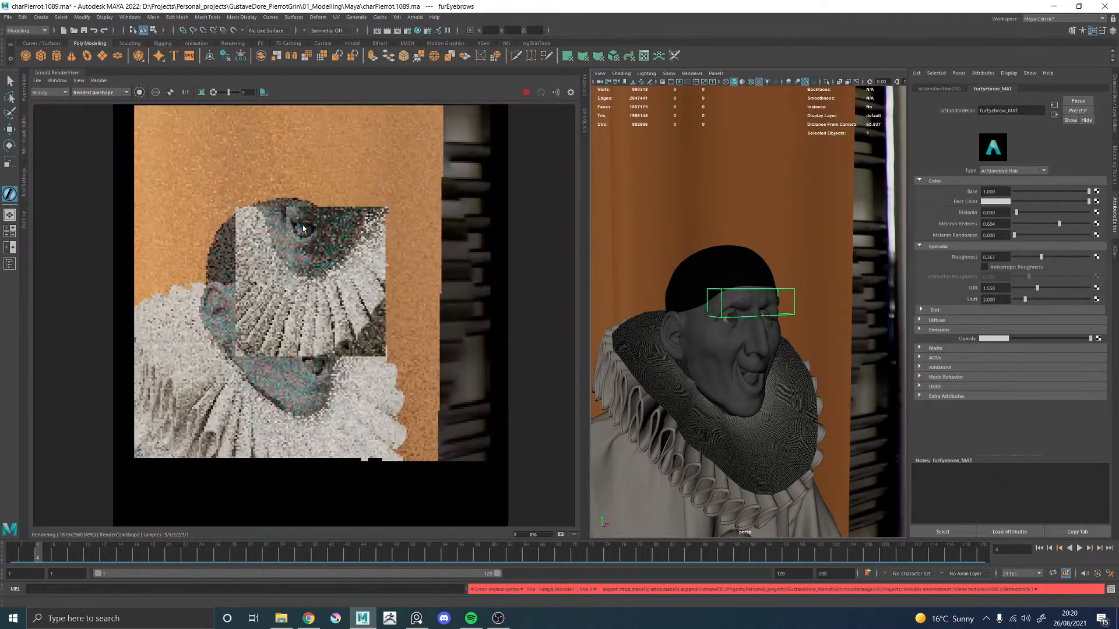
scroll(305, 193, up, 1)
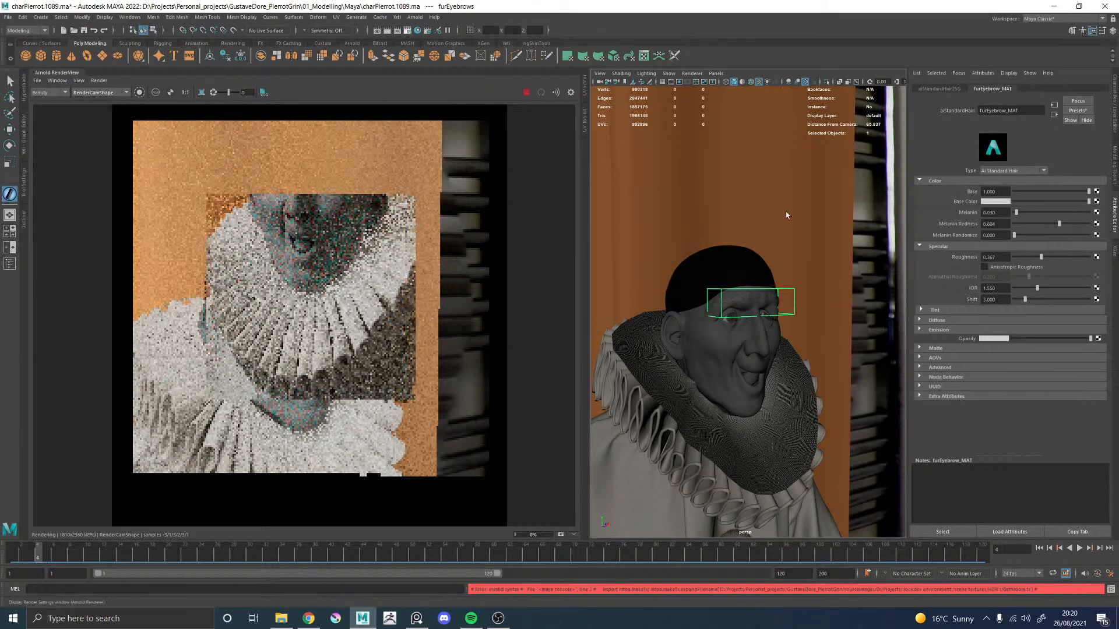
Step: Check the Arnold System render settings and the Color Management preferences
click(664, 183)
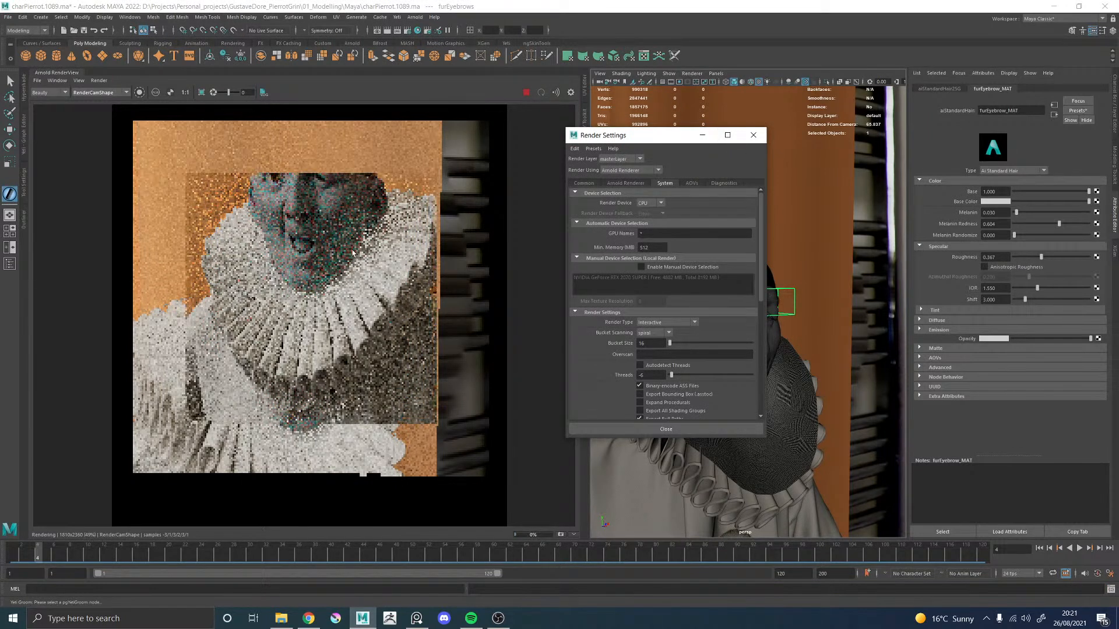
click(754, 134)
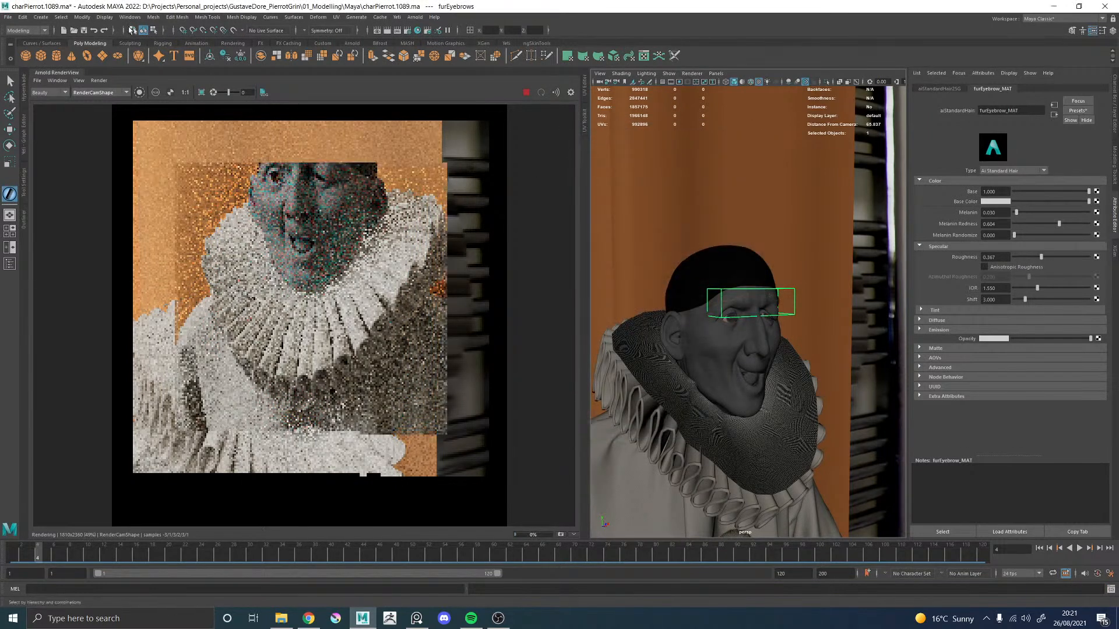
click(130, 17)
mouse_move(174, 100)
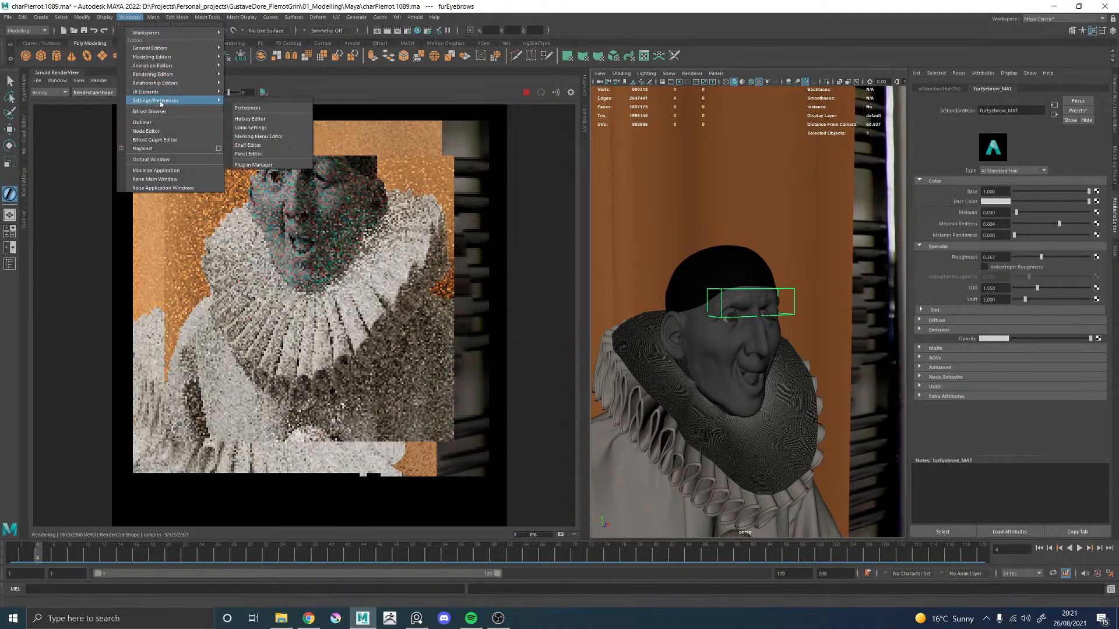
click(279, 111)
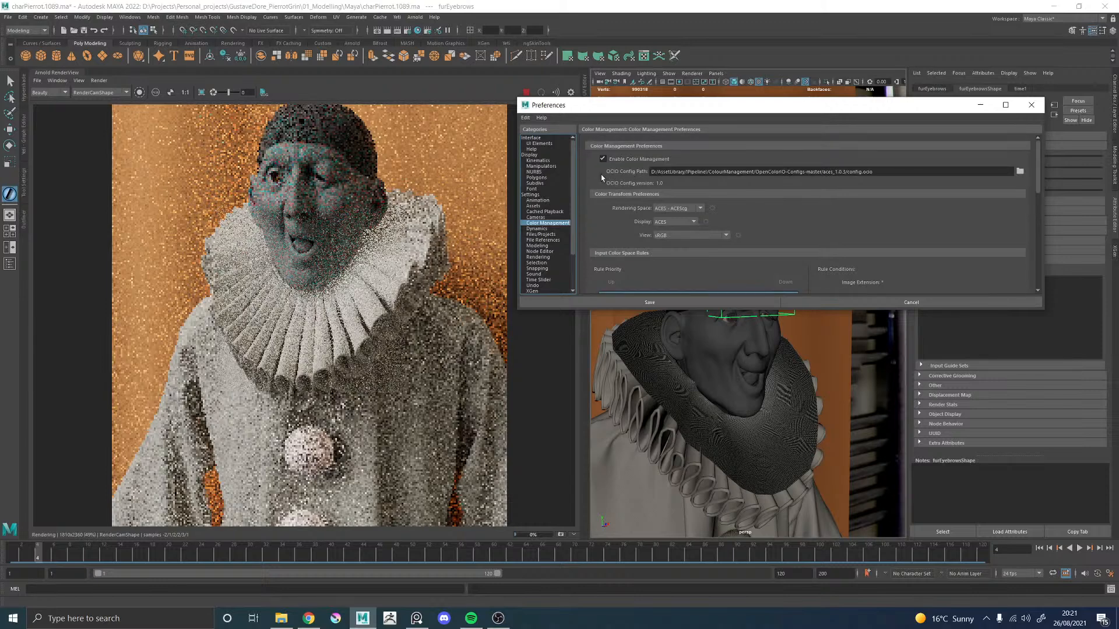
click(1032, 105)
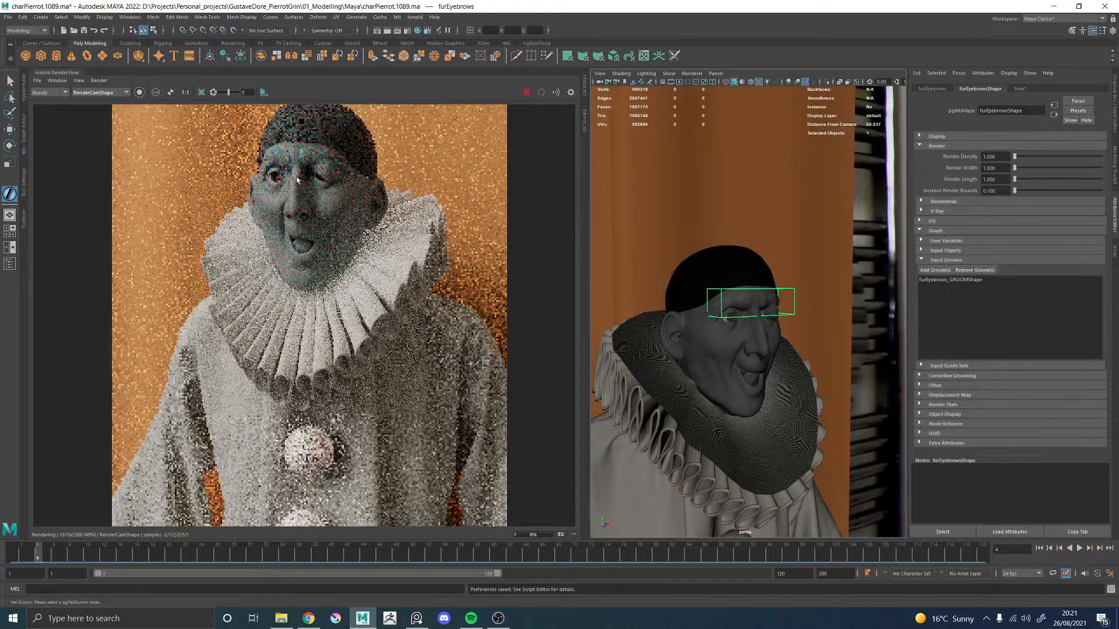
Step: Limit the Arnold render to a region around the wide-open eye and its brow, and examine the eyebrow hairs up close
scroll(298, 179, up, 2)
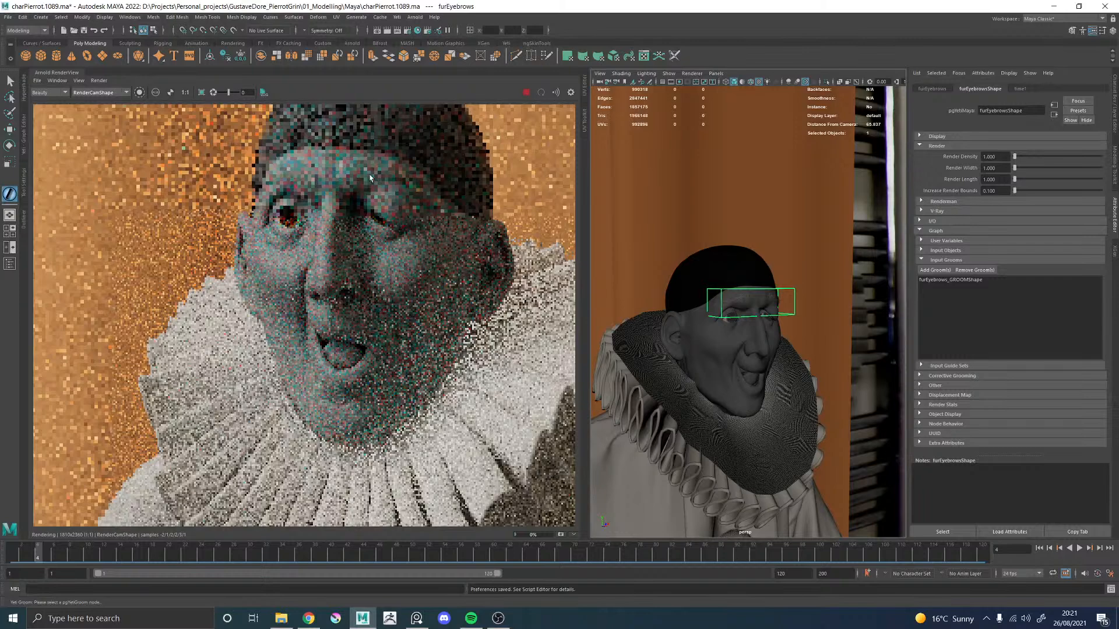
scroll(357, 187, down, 2)
scroll(350, 178, up, 3)
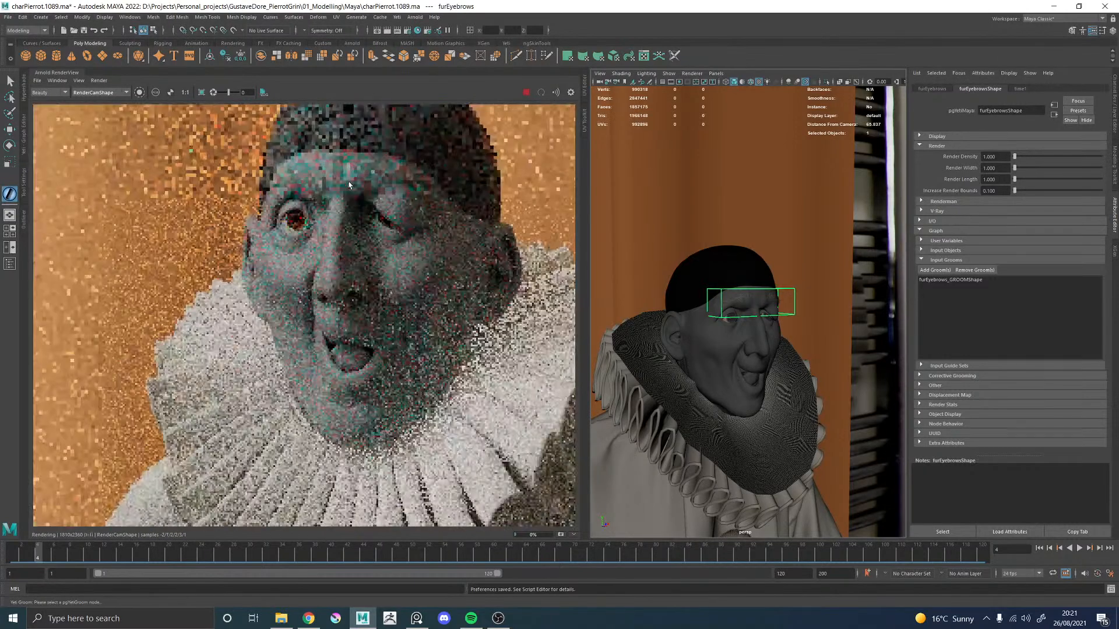
ctrl+drag(188, 141, 337, 280)
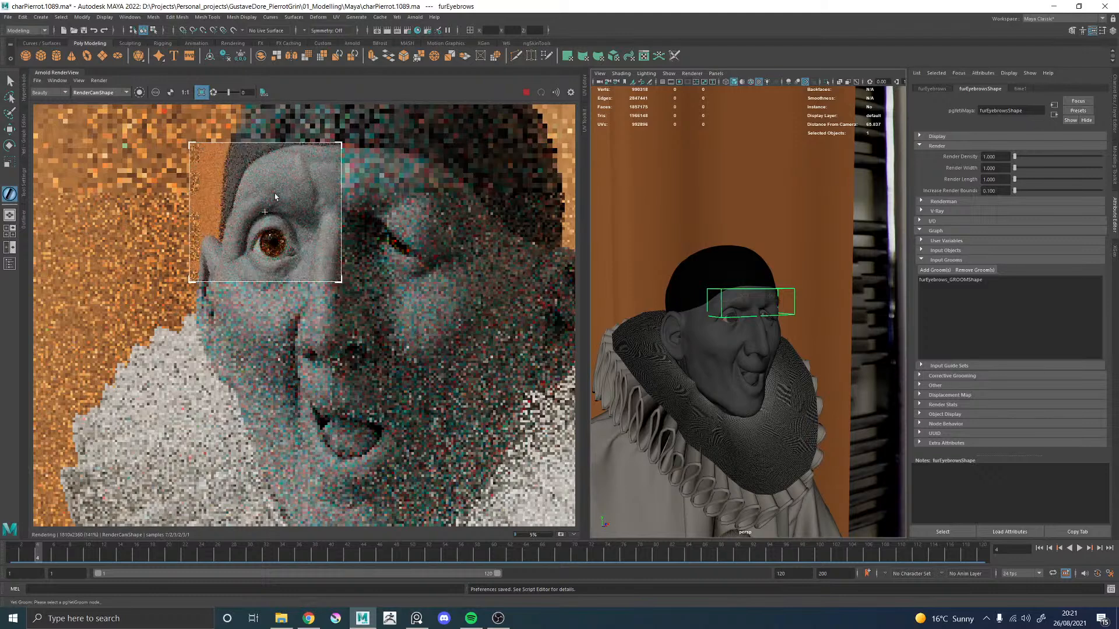
scroll(286, 194, up, 2)
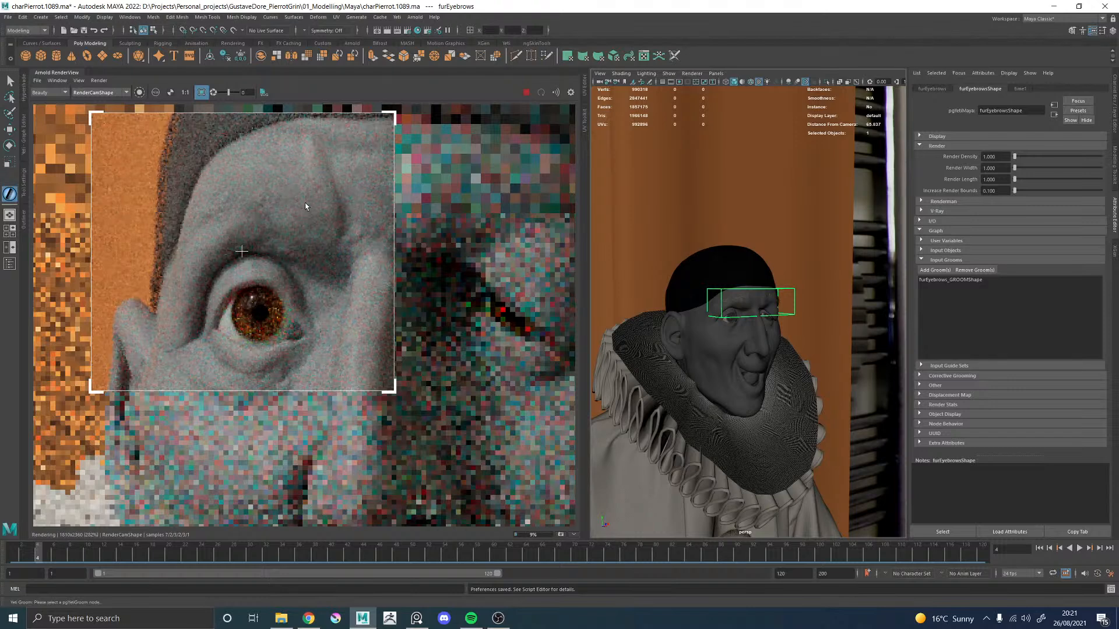
scroll(305, 201, down, 2)
middle_drag(541, 310, 479, 341)
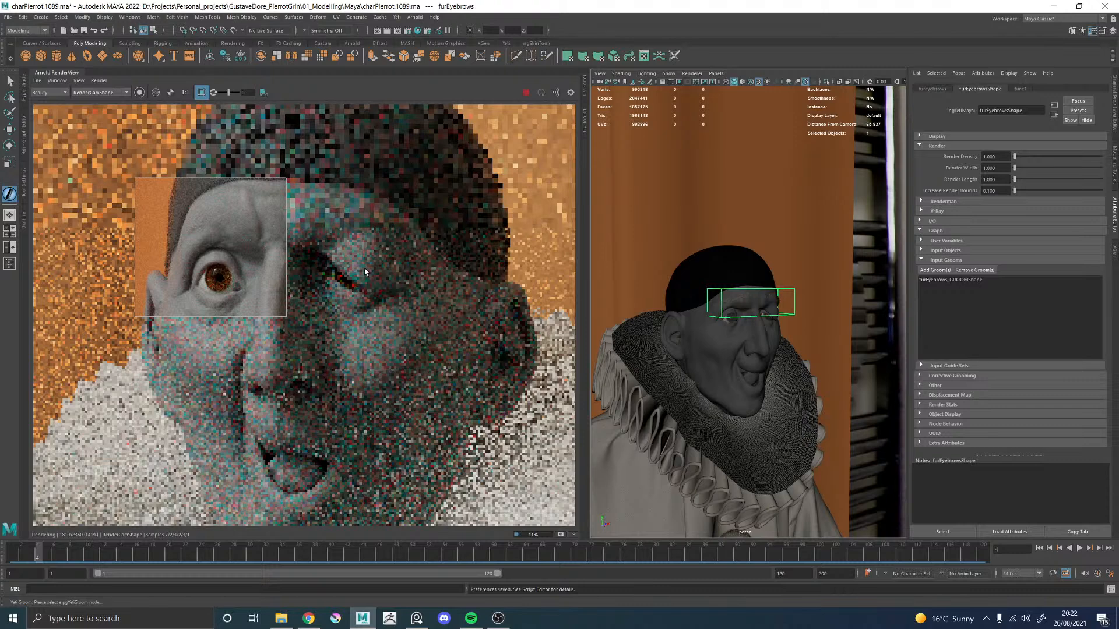
scroll(223, 225, up, 2)
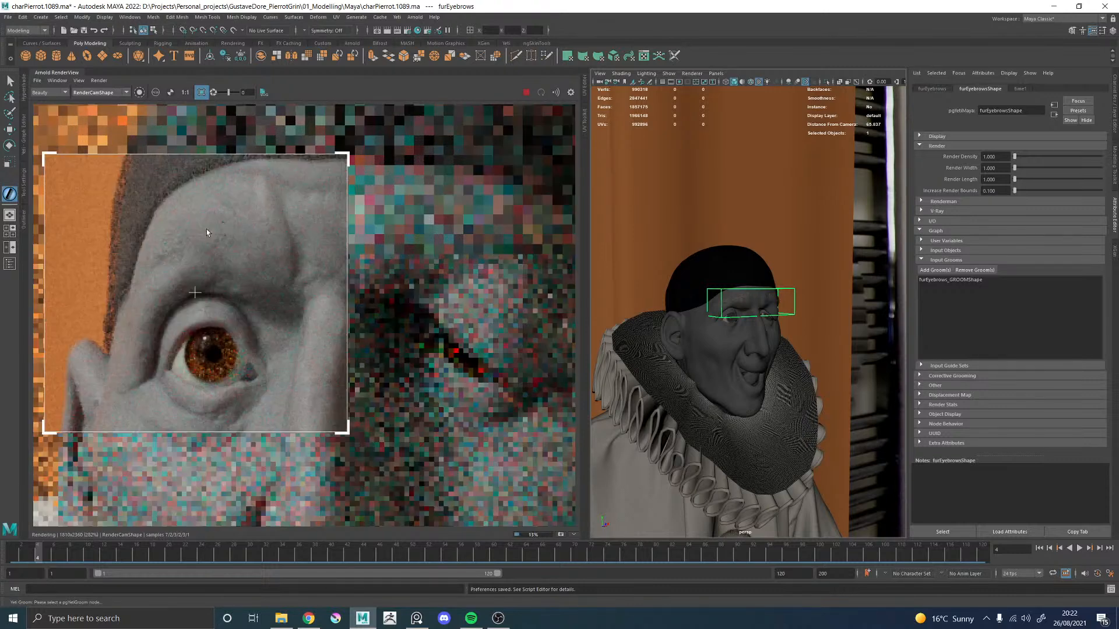
scroll(210, 247, down, 2)
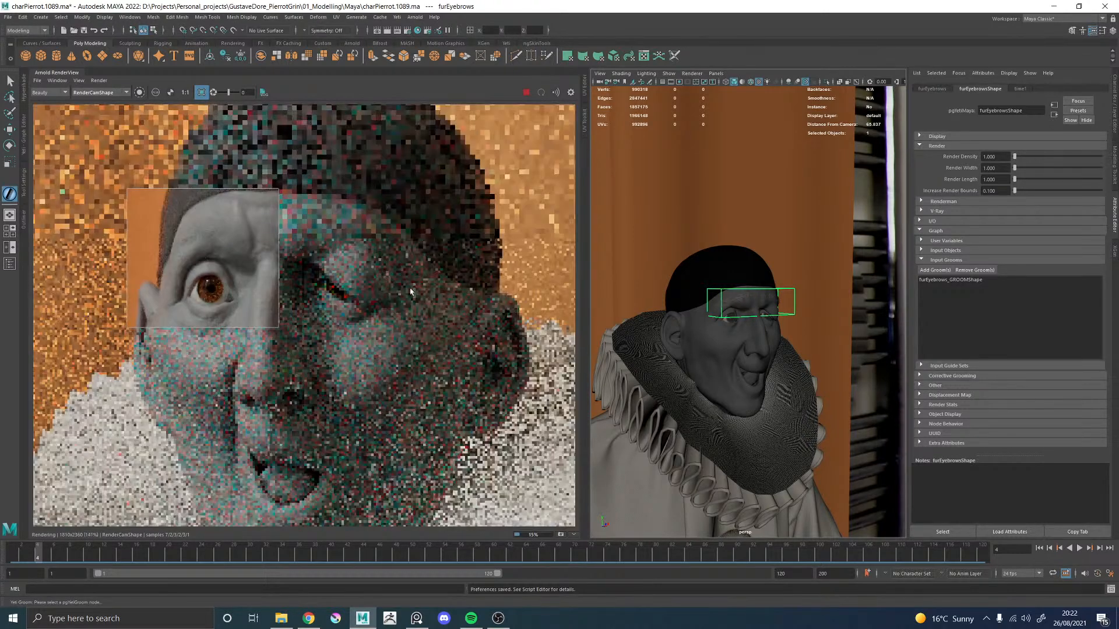
Step: Redraw the render region over the half-closed eye's brow and examine the eyebrow hairs there
drag(268, 192, 414, 294)
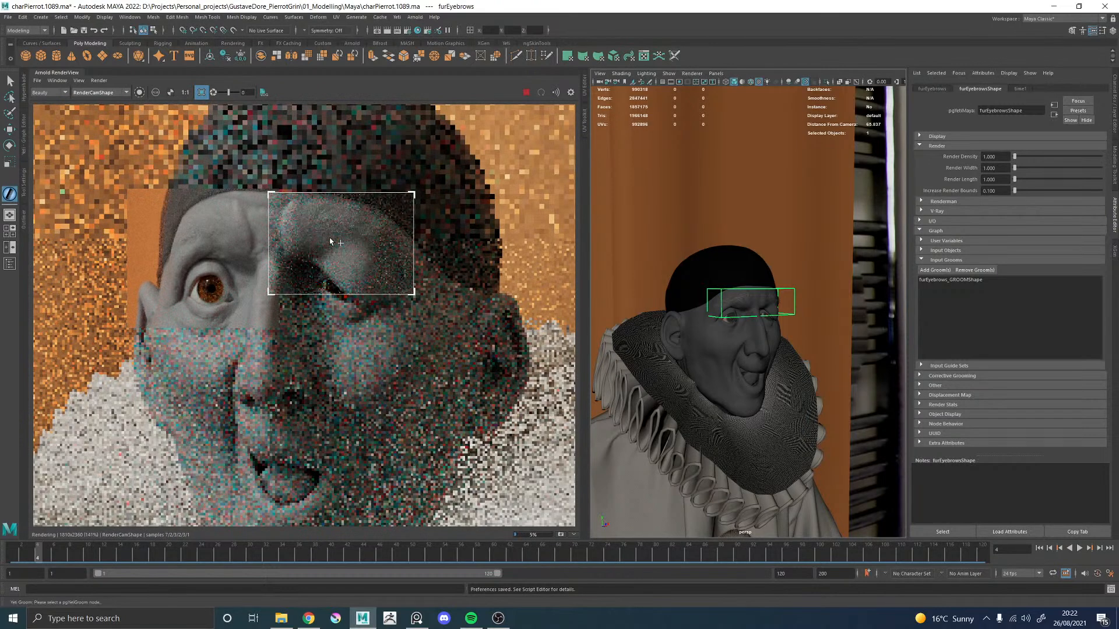
scroll(325, 211, up, 2)
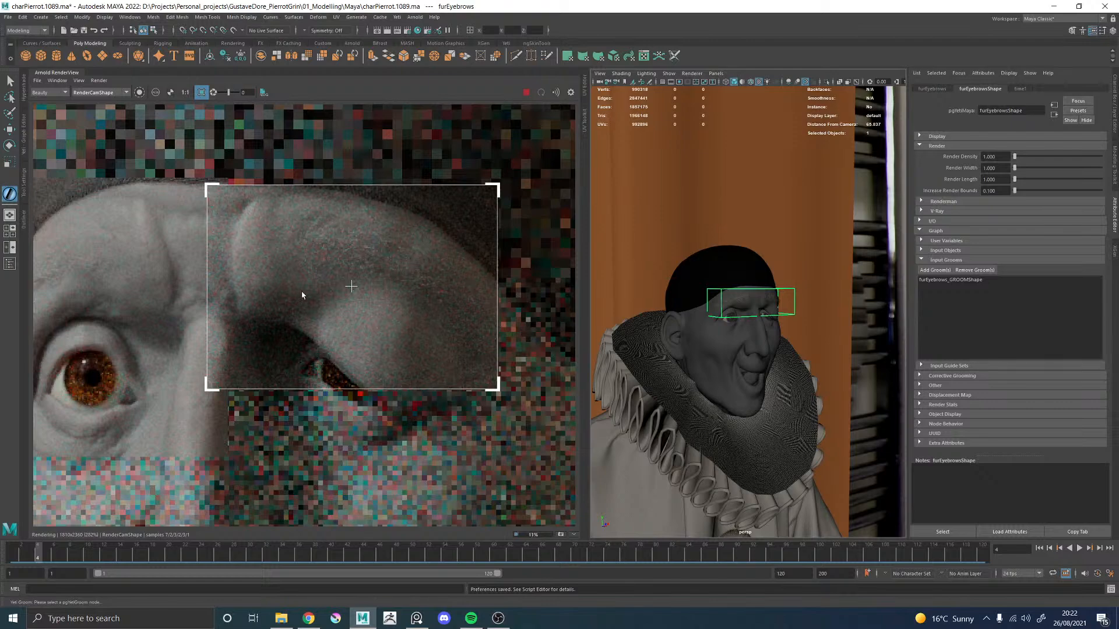
scroll(294, 295, down, 2)
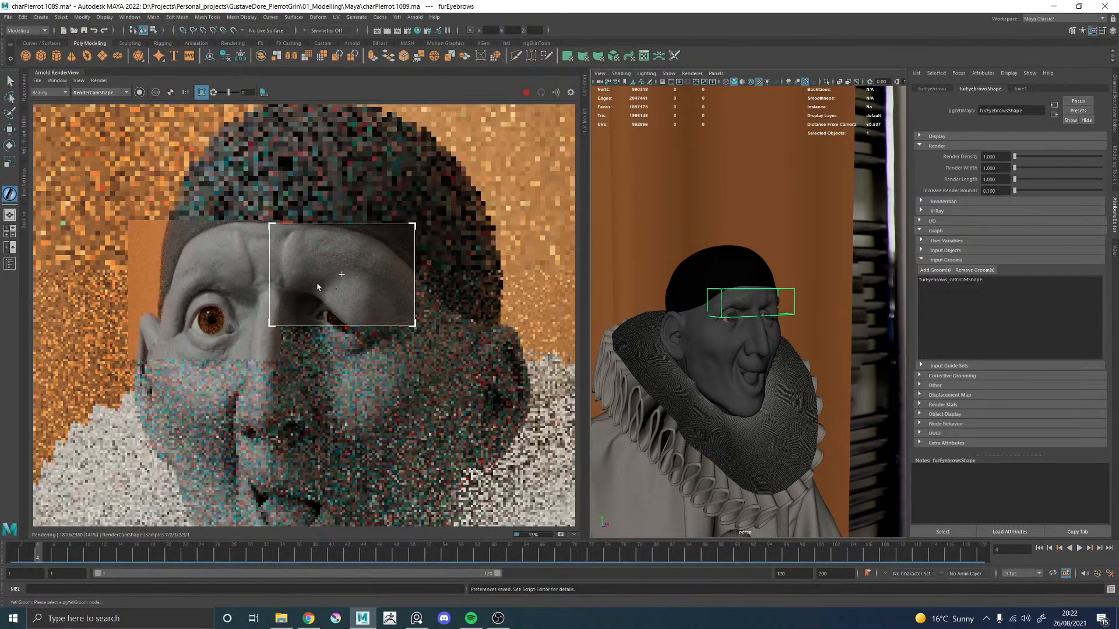
Step: Open the Hypershade beside the render view and expand its node graph to fill the whole editor
scroll(318, 286, down, 3)
scroll(311, 287, up, 4)
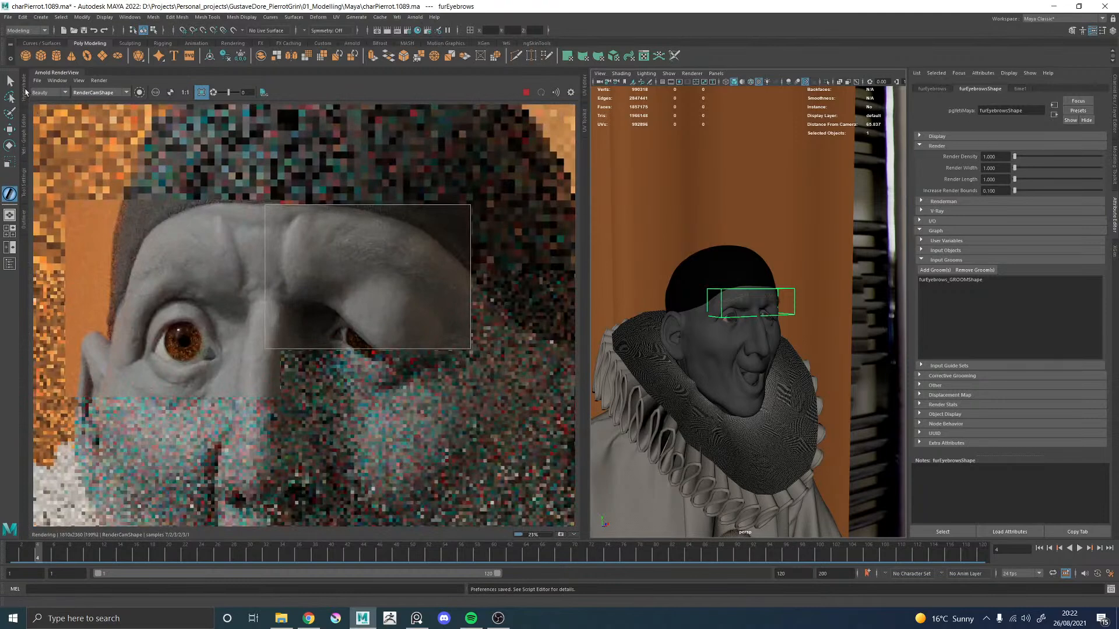
click(25, 90)
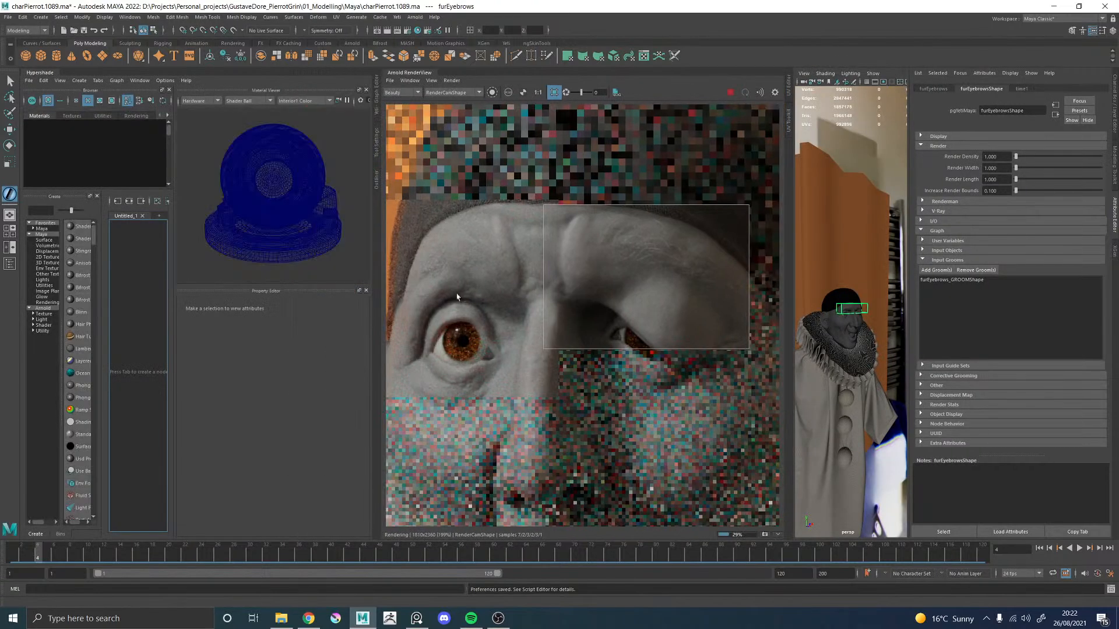
key(space)
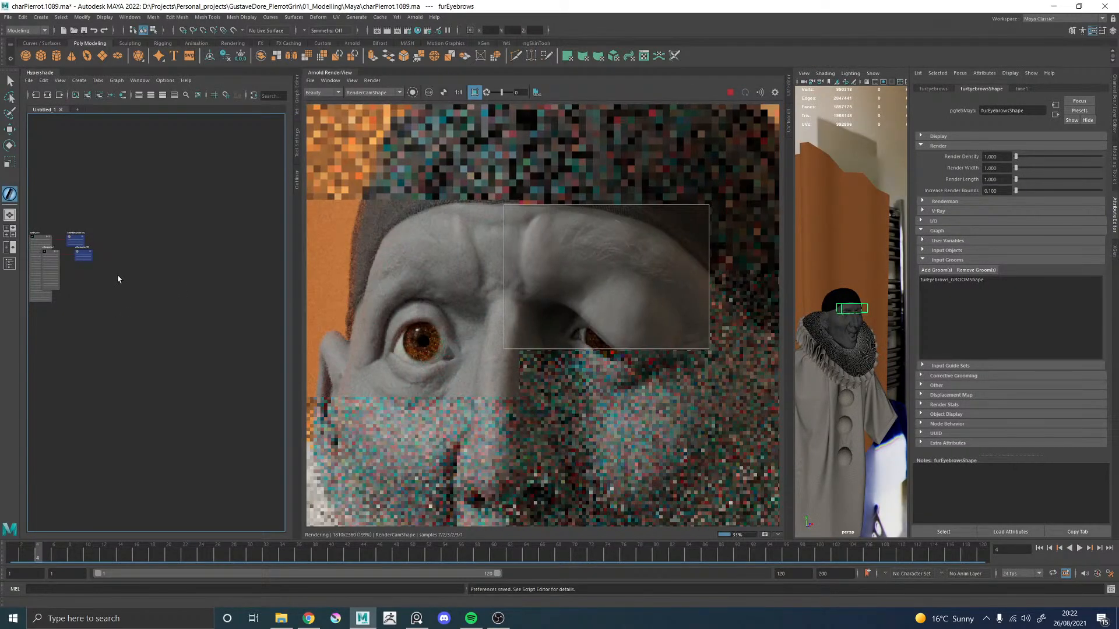
Step: Inspect the curtain_MAT and aiStandardHair1 nodes in the graph and graph the aiStandardHair1 network on its own
alt+middle_drag(118, 279, 236, 299)
scroll(194, 279, up, 8)
click(145, 191)
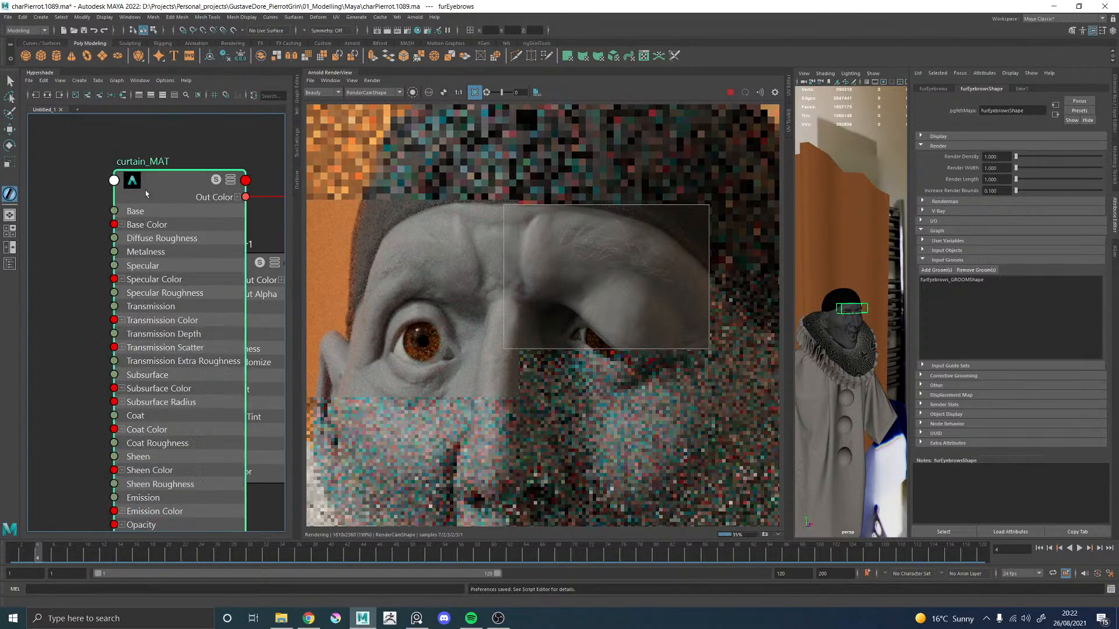
alt+middle_drag(202, 144, 94, 154)
alt+middle_drag(182, 252, 114, 252)
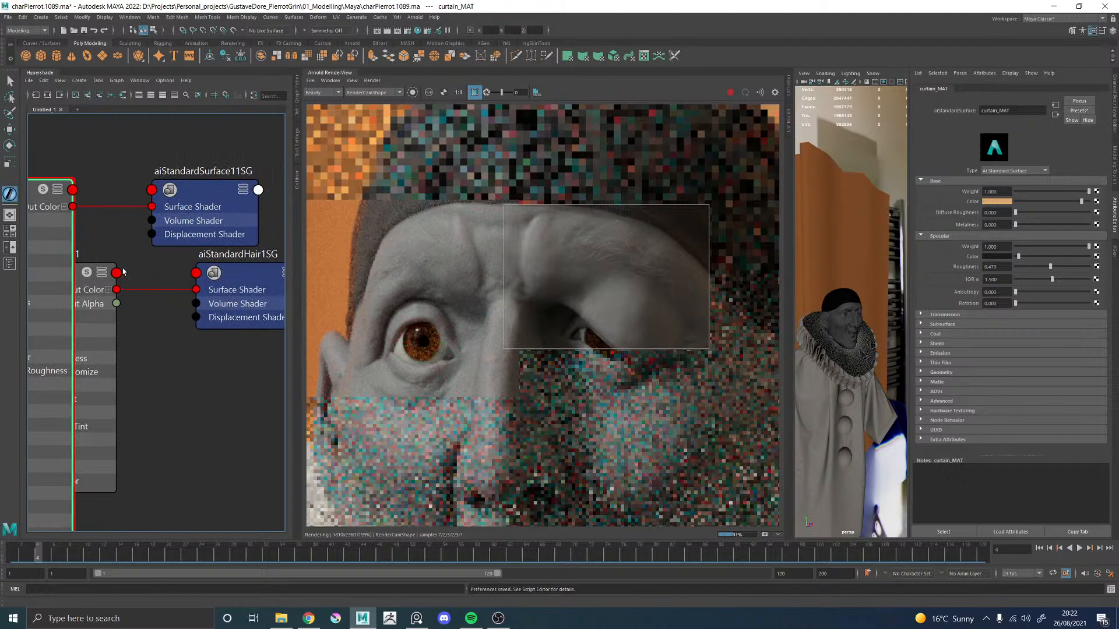
click(76, 277)
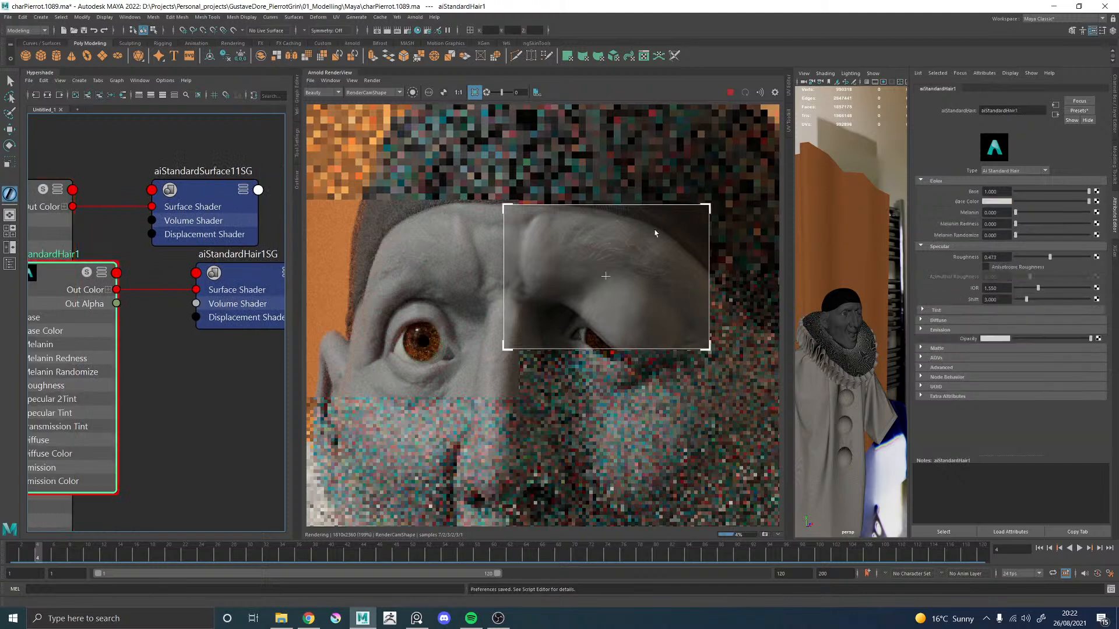
alt+right_drag(857, 313, 900, 300)
alt+drag(857, 292, 903, 281)
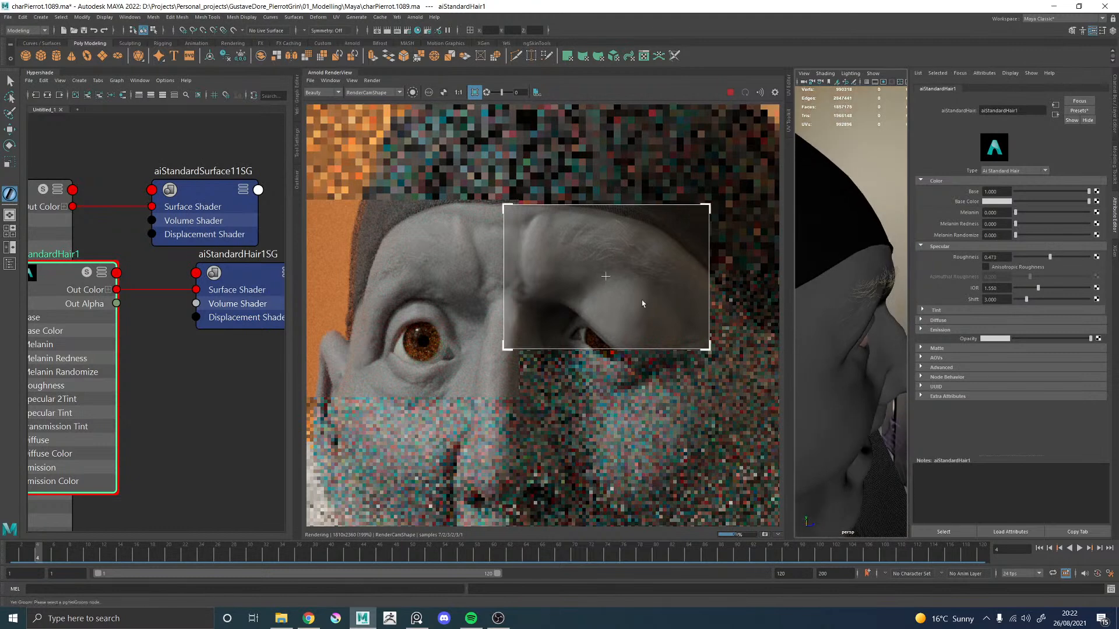
click(47, 95)
click(100, 266)
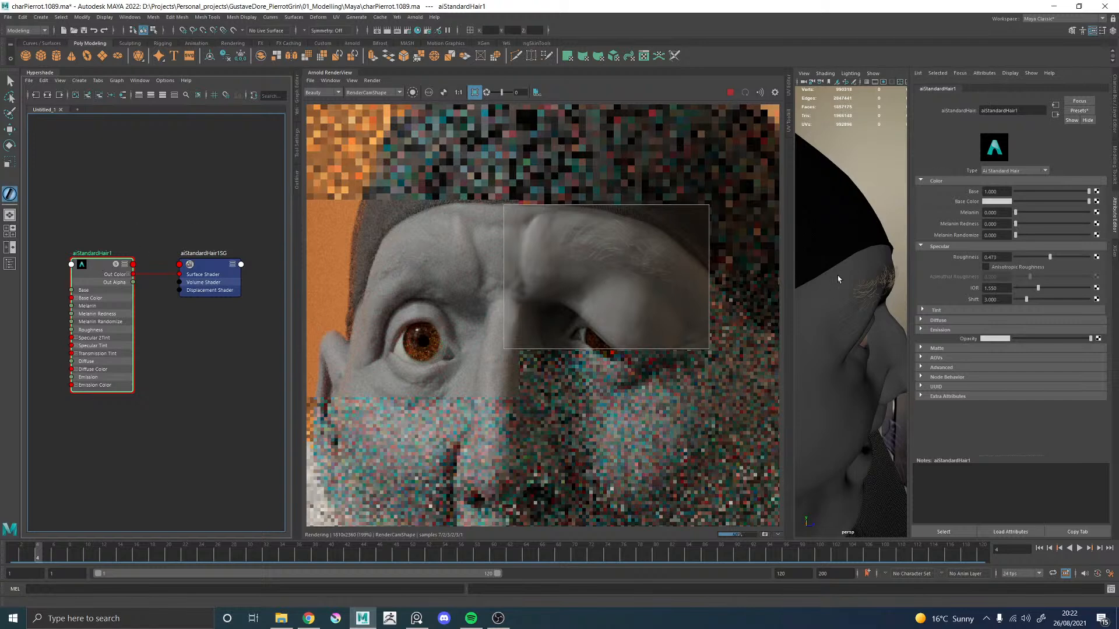
Step: Stop the live render, select the eyebrow fur on the head and graph its shading network to reach furEyebrow_MAT
alt+drag(874, 290, 857, 288)
alt+right_drag(856, 288, 879, 297)
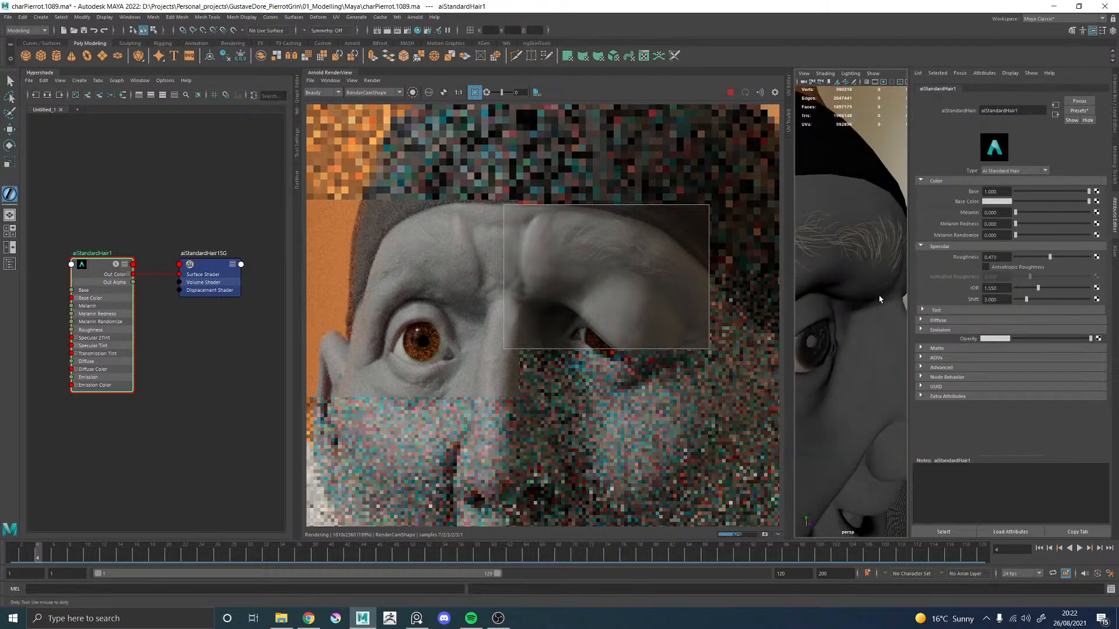
alt+drag(879, 297, 896, 294)
alt+middle_drag(896, 294, 859, 271)
alt+drag(861, 259, 878, 260)
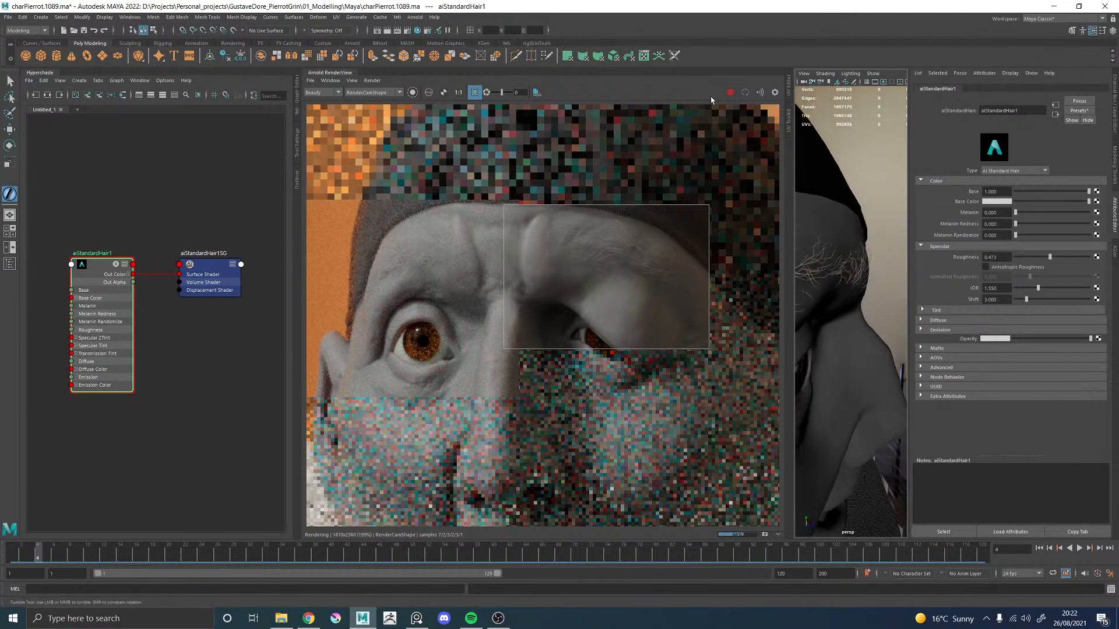
click(730, 93)
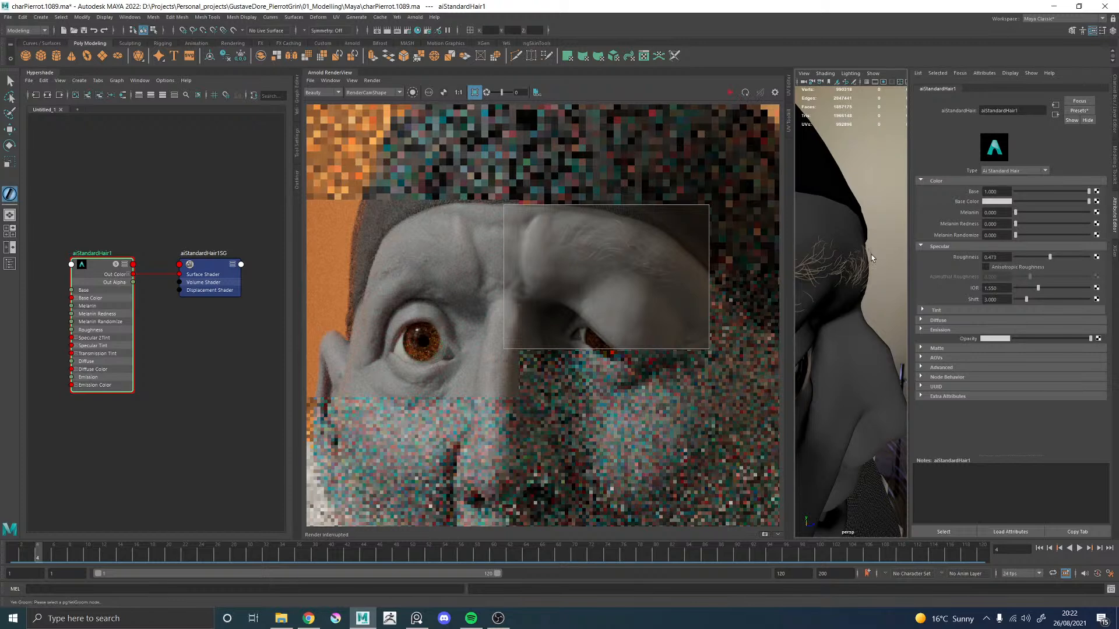
alt+drag(872, 247, 880, 257)
click(865, 255)
key(w)
click(48, 95)
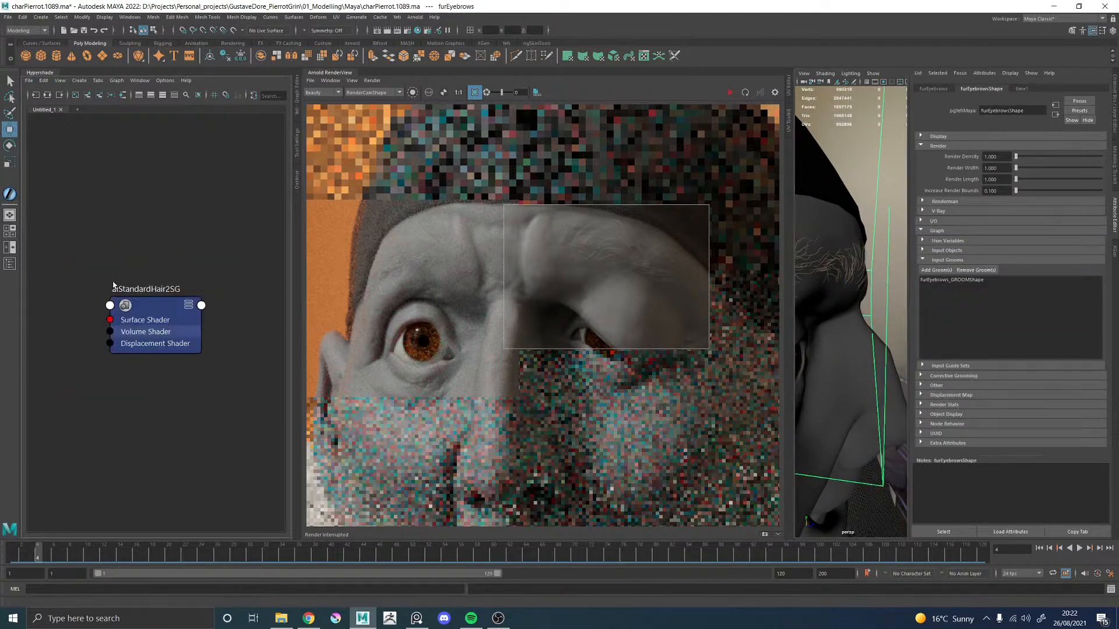
click(47, 95)
click(96, 271)
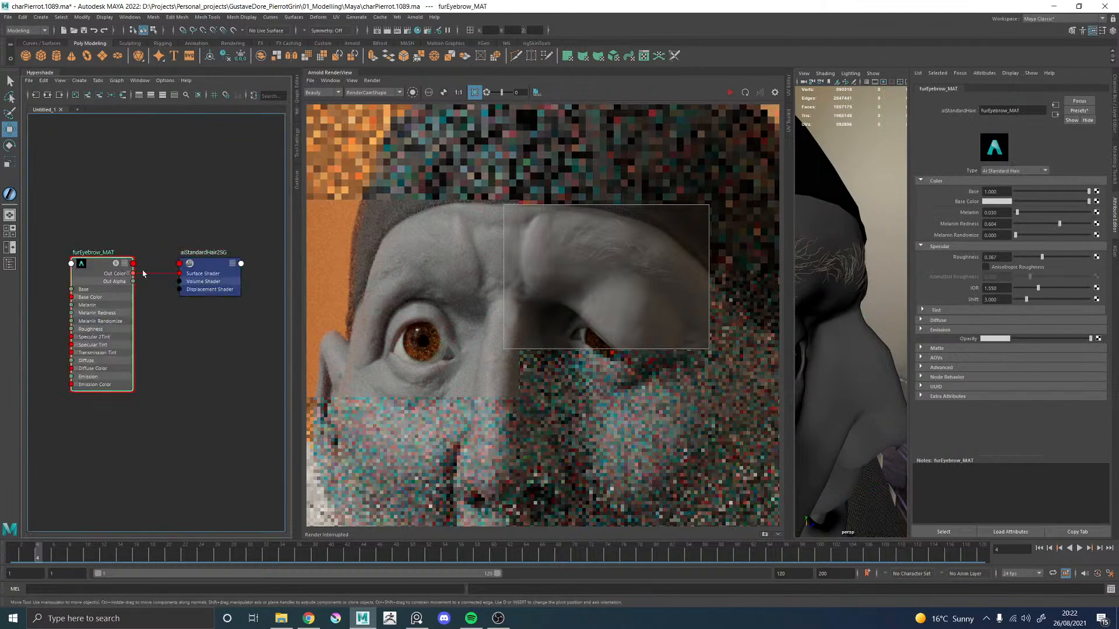
Step: Restart the live render and set furEyebrow_MAT's Melanin to 0.512 and Melanin Redness to 0.253
click(730, 92)
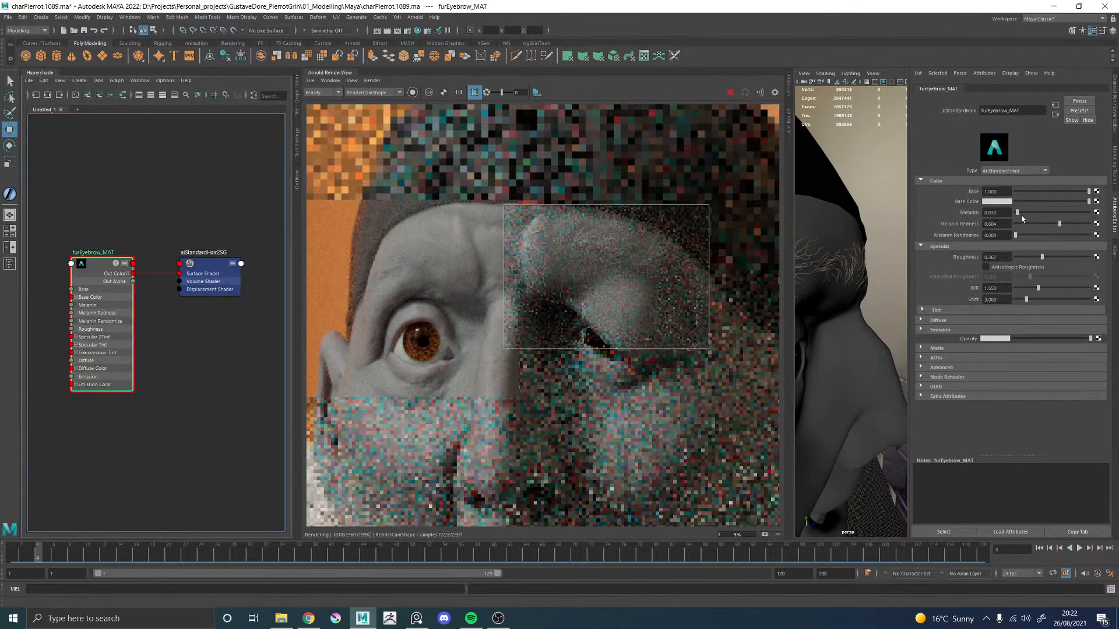
drag(1017, 212, 1052, 216)
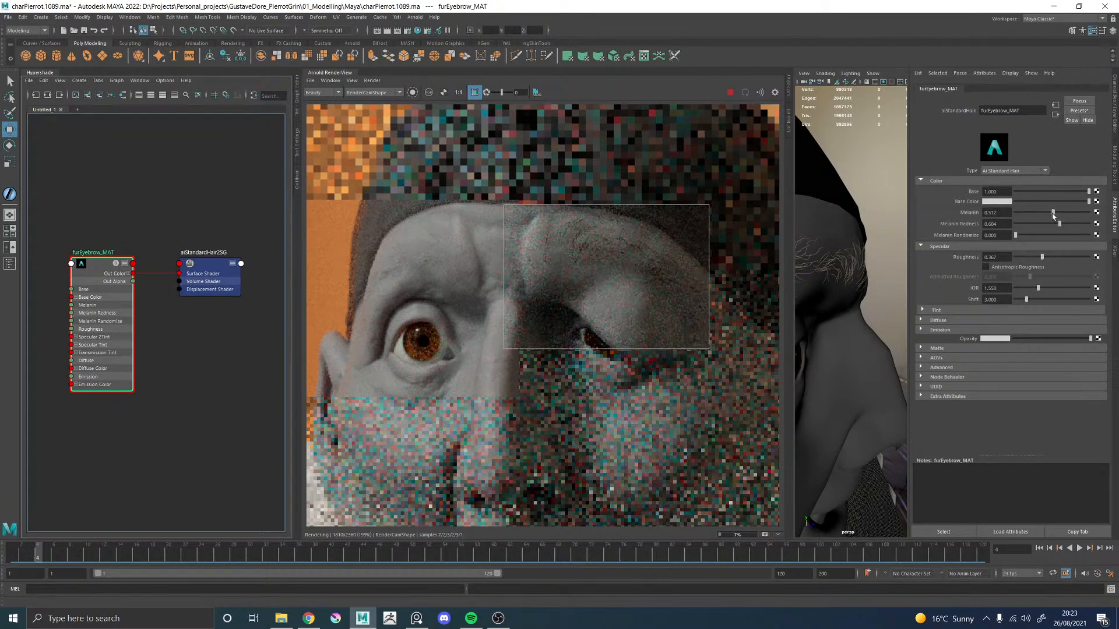
click(1033, 224)
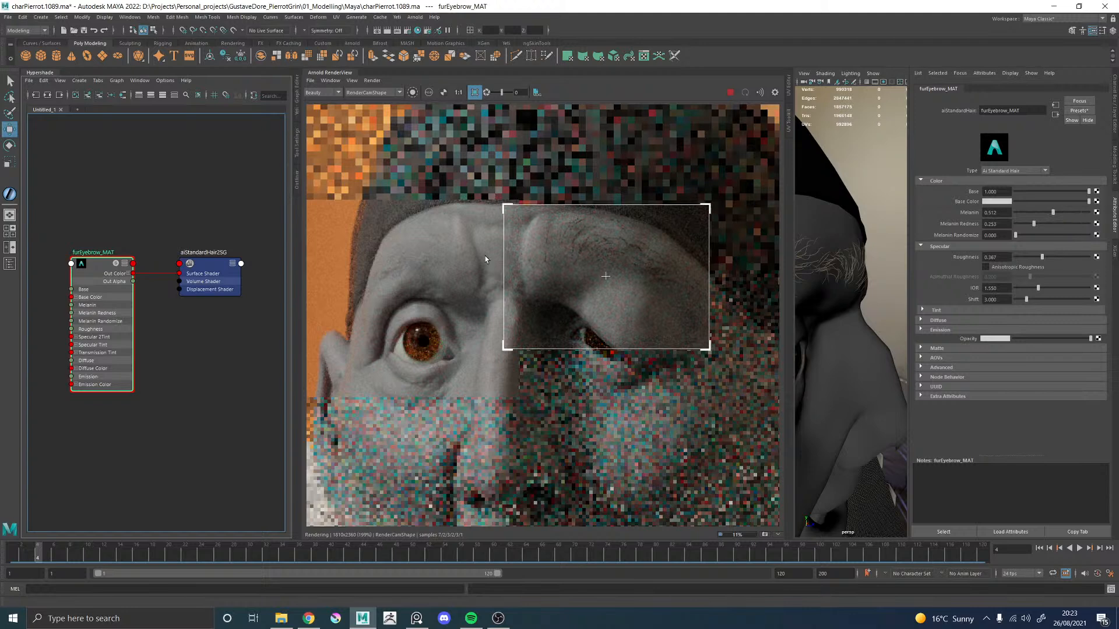
Step: Redraw the render region over the eyebrow above the wide-open eye and compare its hairs with the viewport groom
scroll(487, 254, down, 4)
scroll(490, 252, up, 3)
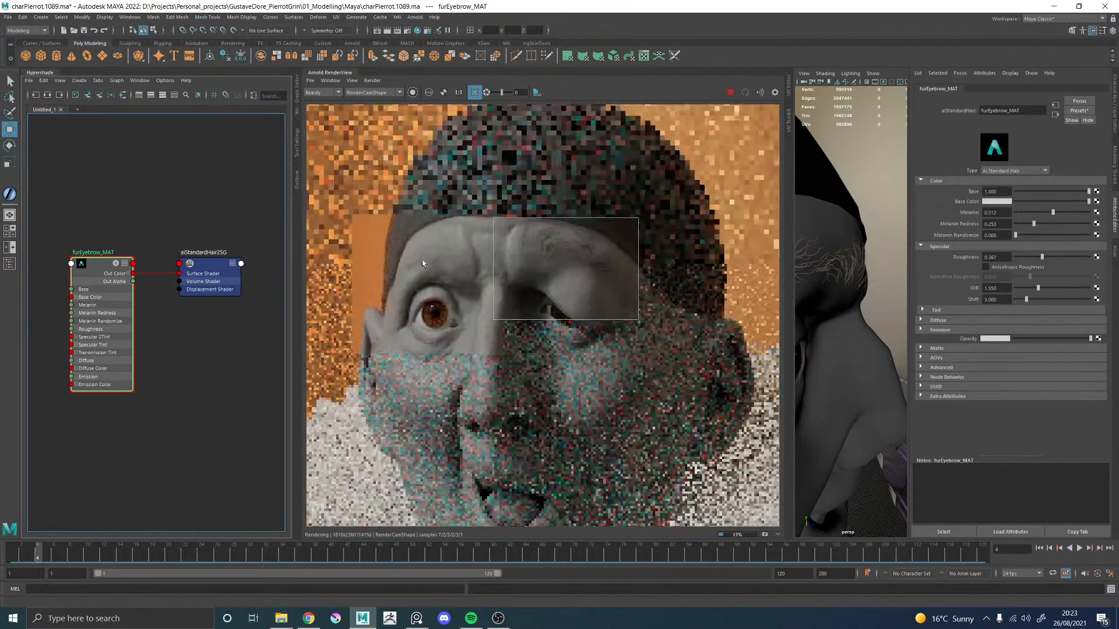
drag(379, 217, 491, 312)
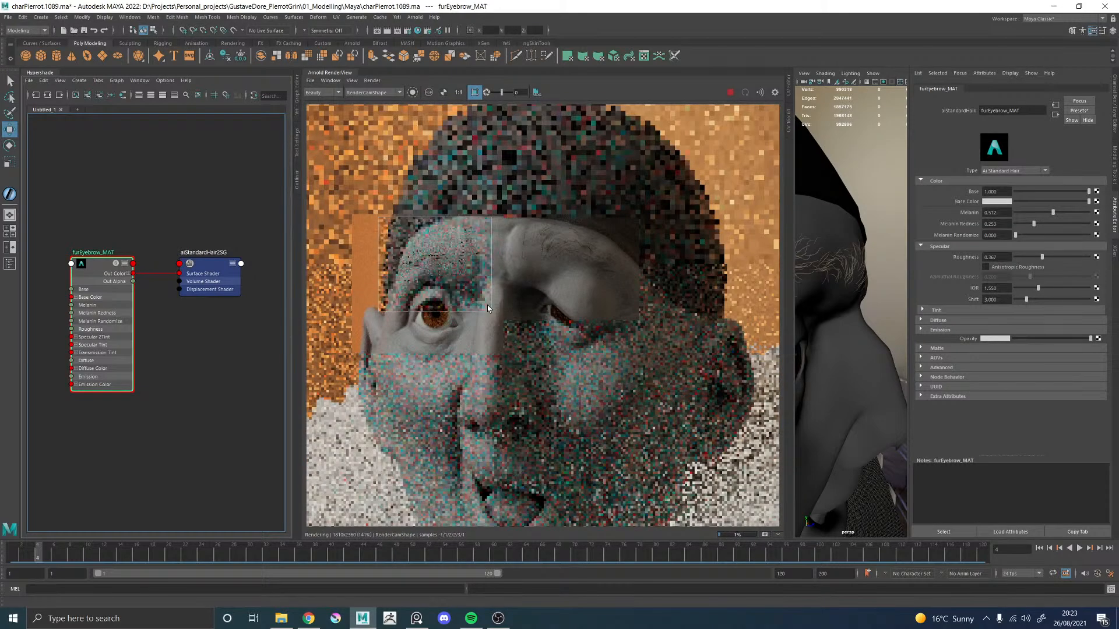
scroll(421, 263, up, 2)
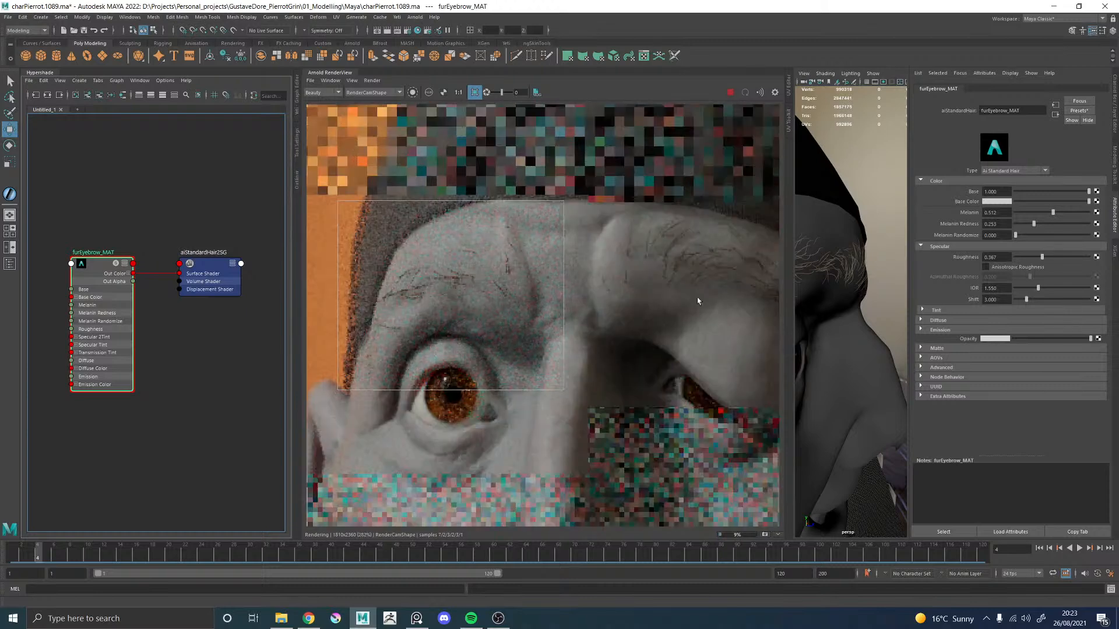
mouse_move(847, 314)
alt+mouse_down()
mouse_move(795, 309)
mouse_move(867, 310)
alt+mouse_up()
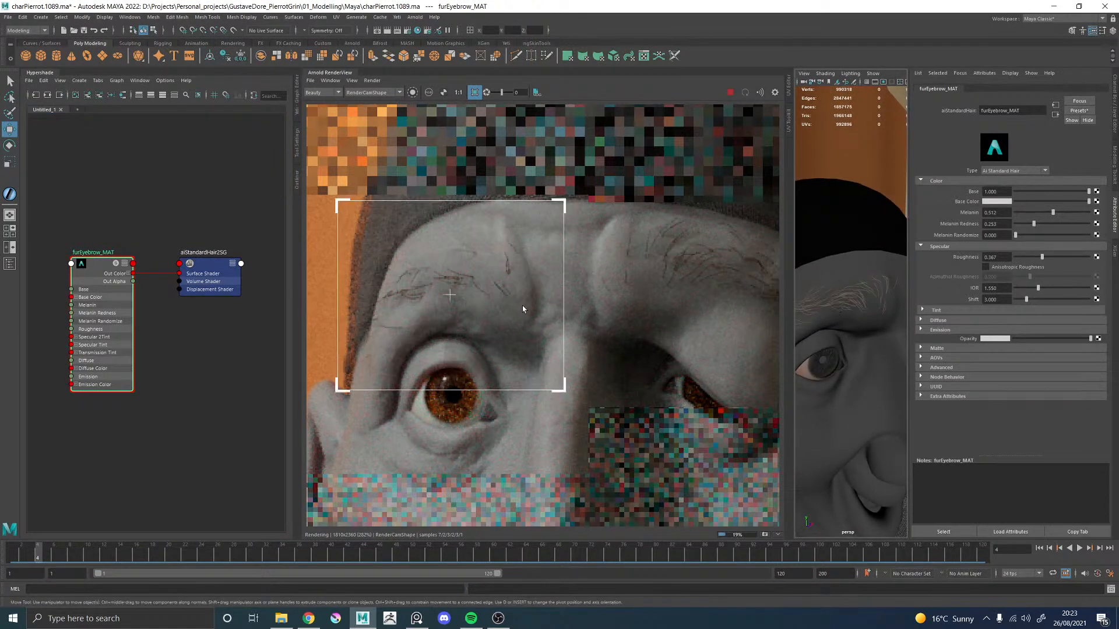
alt+drag(866, 307, 842, 292)
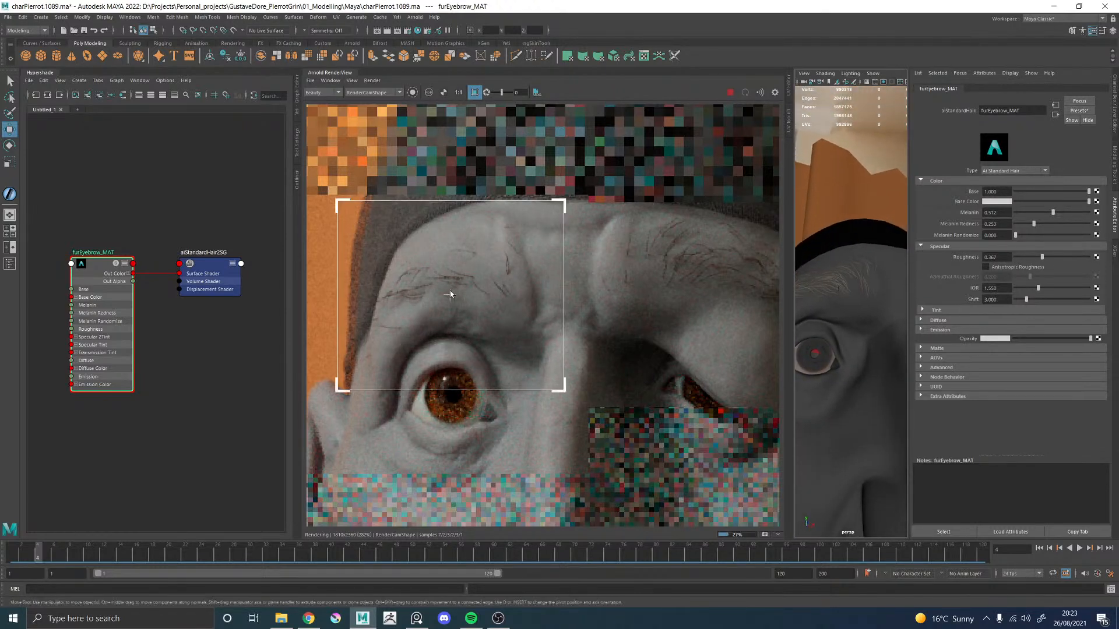
scroll(457, 289, down, 2)
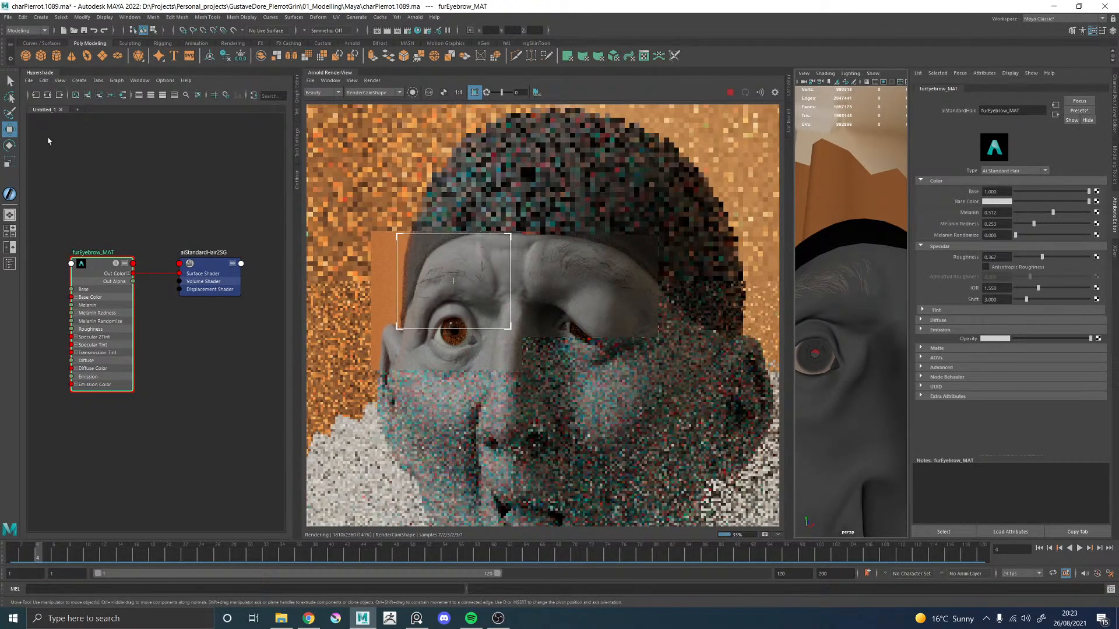
Step: Select the furEyebrows node, set its Render Density to 10 and check the eyebrow up close in the render
alt+drag(867, 271, 909, 293)
click(905, 282)
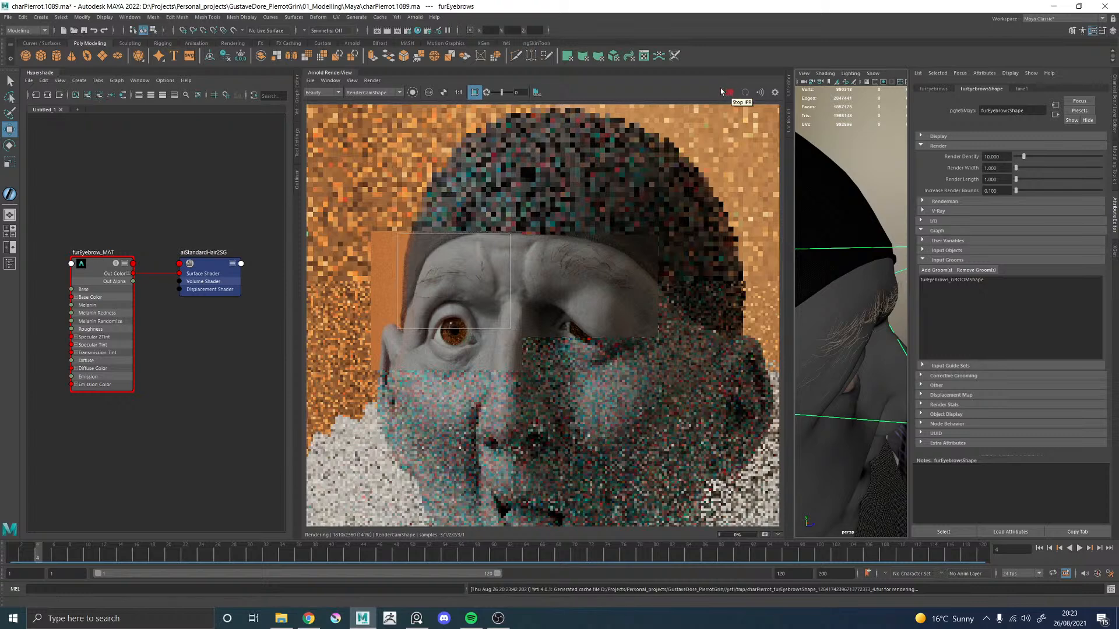
scroll(440, 277, up, 5)
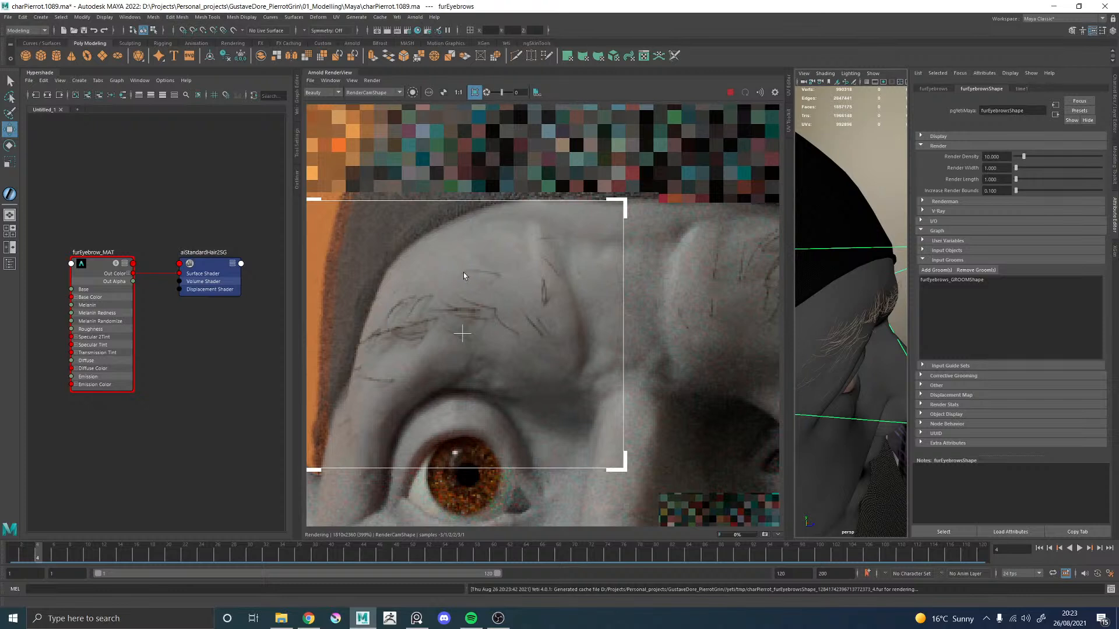
key(alt+Tab)
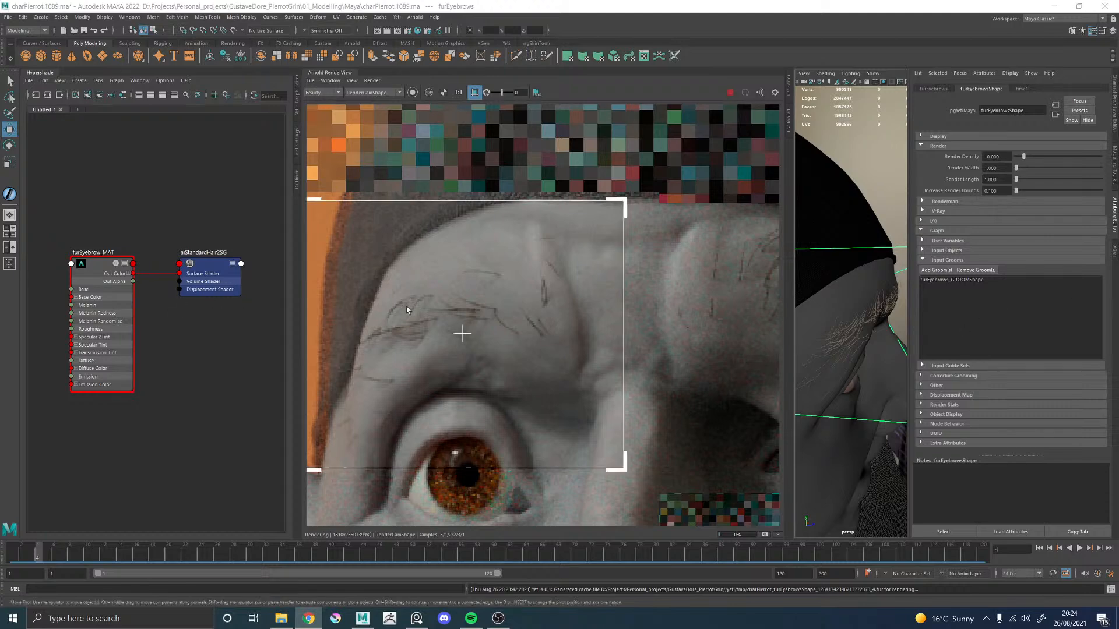
Step: Stop the live render and lower furEyebrow_MAT's Melanin to below 0.1
scroll(422, 305, down, 1)
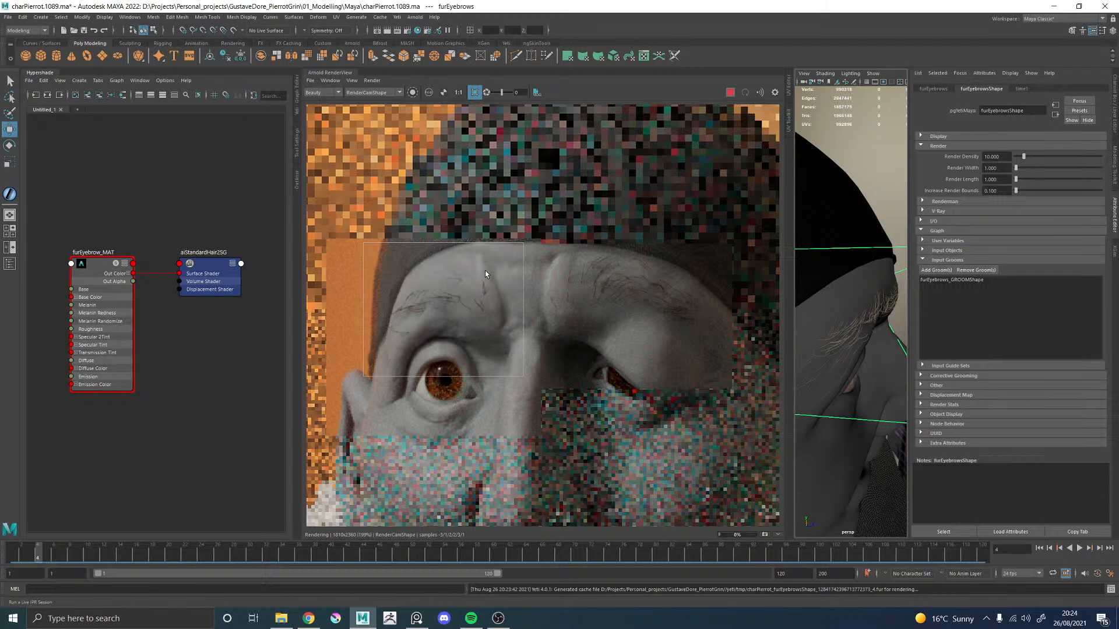
click(89, 263)
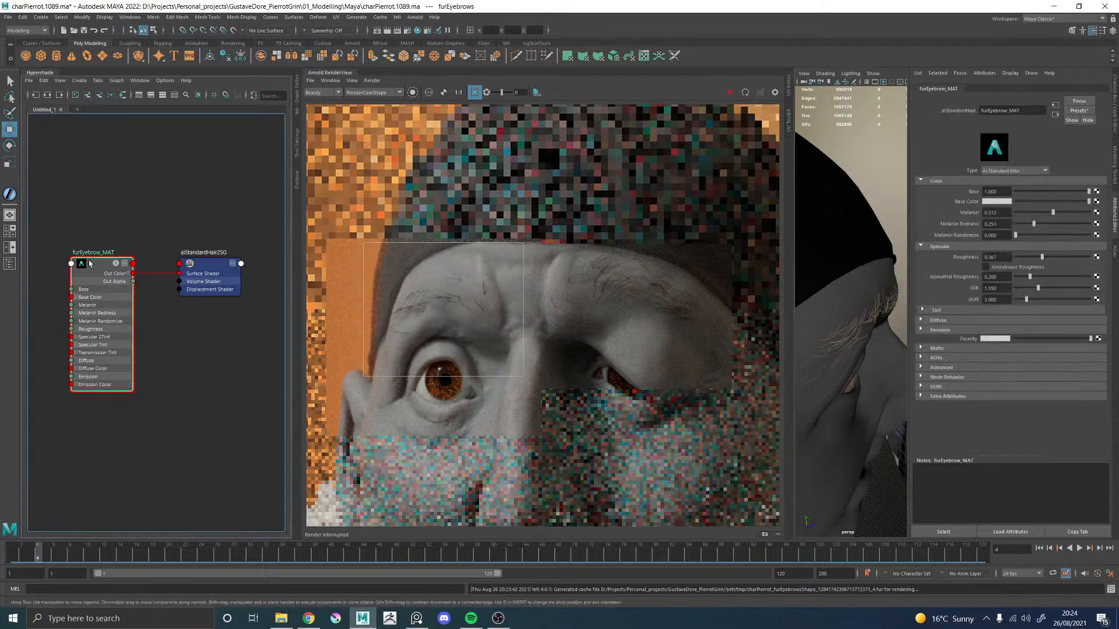
drag(1024, 217, 1020, 217)
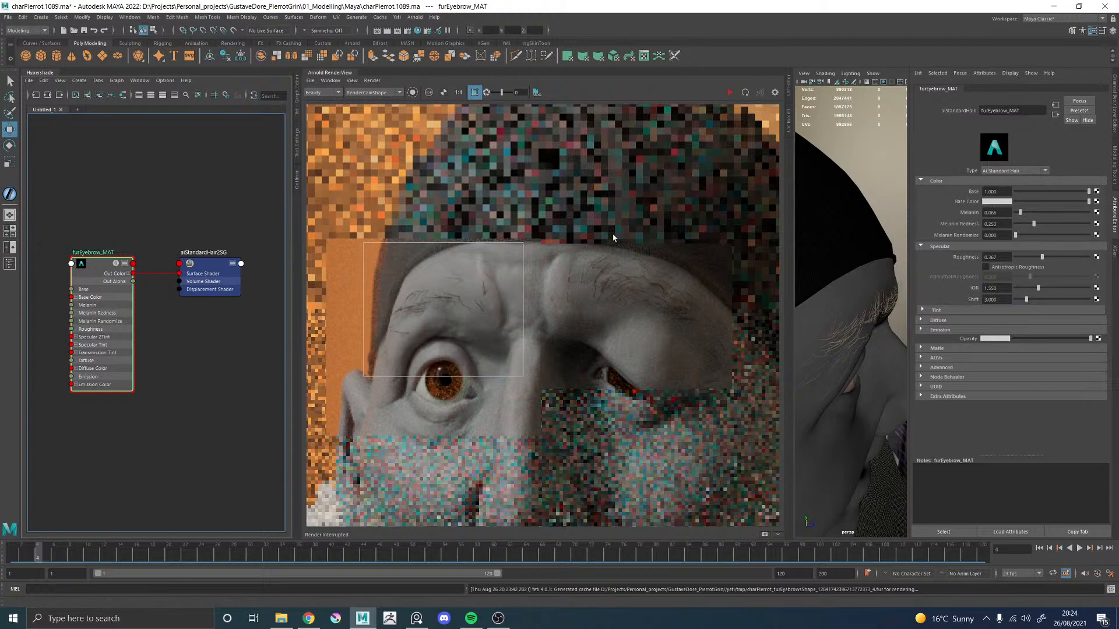
Step: Set the furEyebrows node's Render Density back to 1 and check the result in the render view
alt+drag(877, 308, 907, 304)
click(900, 295)
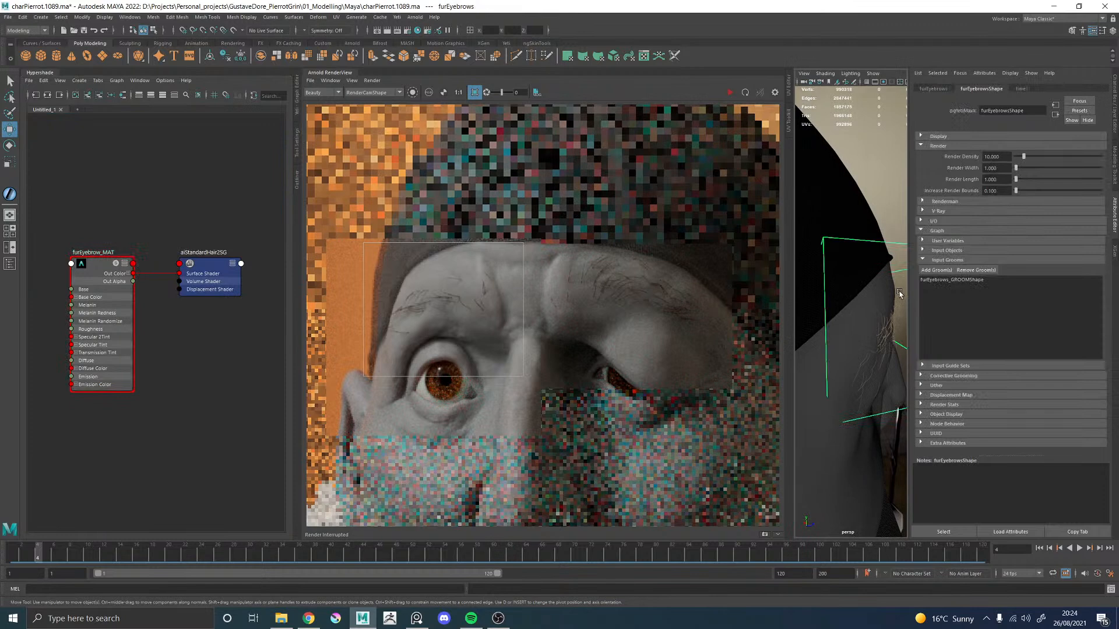
drag(1002, 156, 972, 163)
text(1)
key(Return)
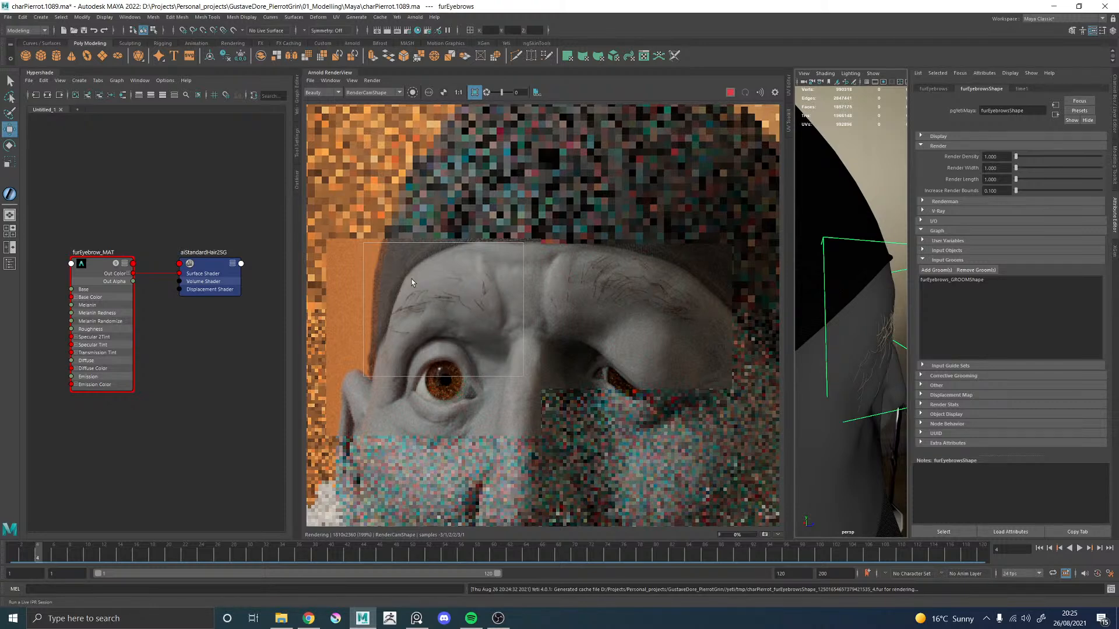
key(Escape)
scroll(411, 282, down, 3)
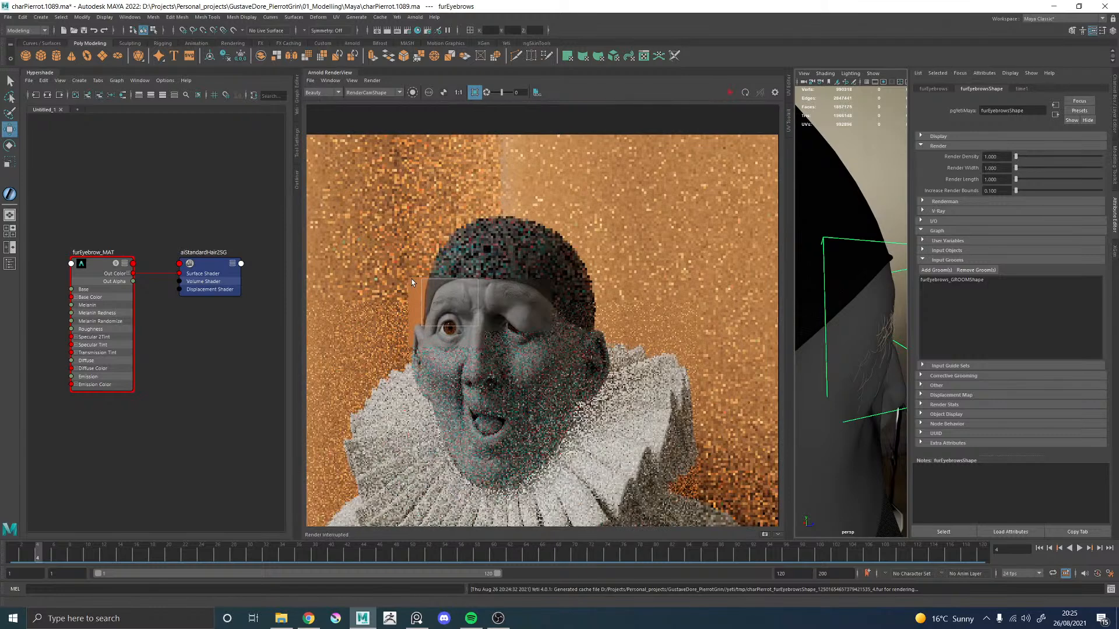
Step: Collapse the Hypershade and Arnold RenderView, frame the face in the enlarged viewport and show the Outliner beside it
click(56, 75)
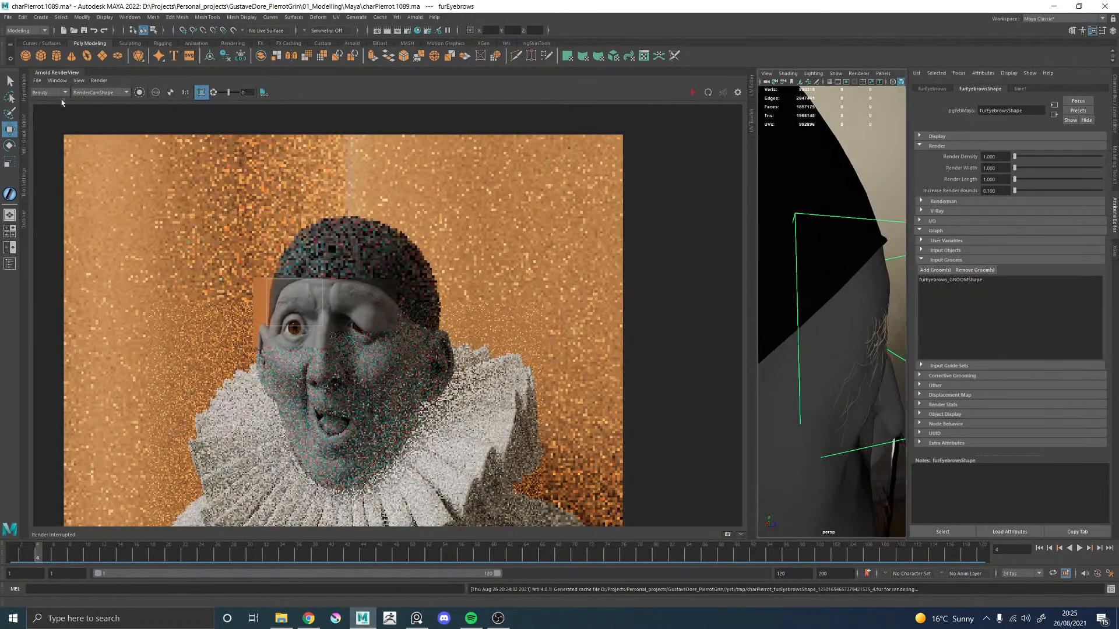
click(57, 73)
alt+drag(624, 305, 470, 297)
alt+right_drag(470, 298, 574, 357)
alt+drag(525, 337, 499, 333)
alt+right_drag(499, 333, 234, 303)
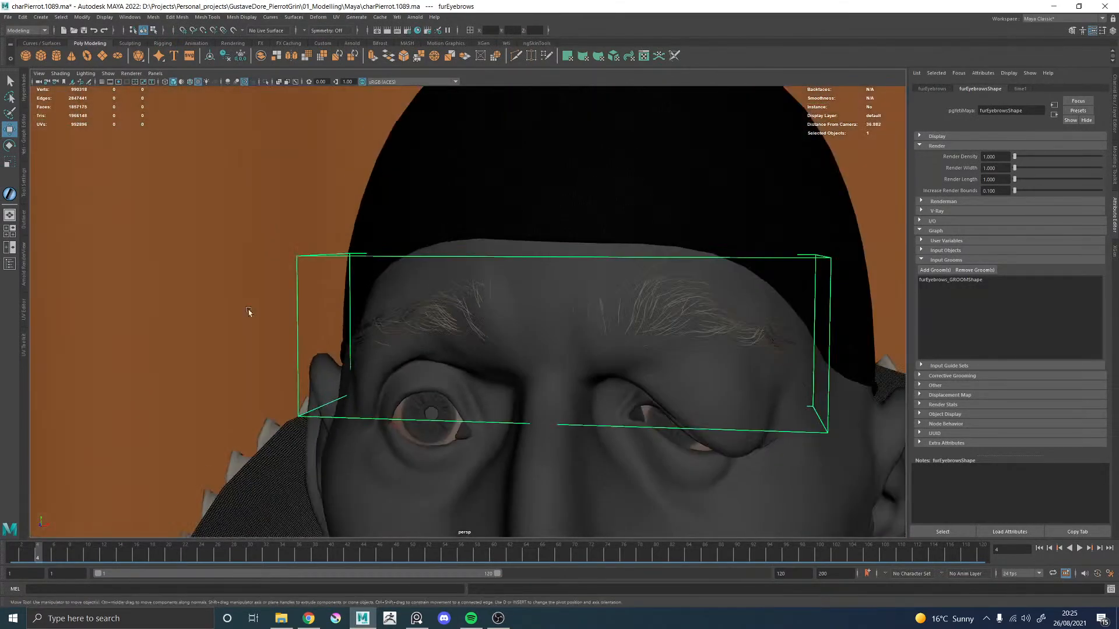
alt+middle_drag(608, 373, 467, 257)
alt+right_drag(467, 257, 240, 302)
alt+drag(239, 303, 369, 278)
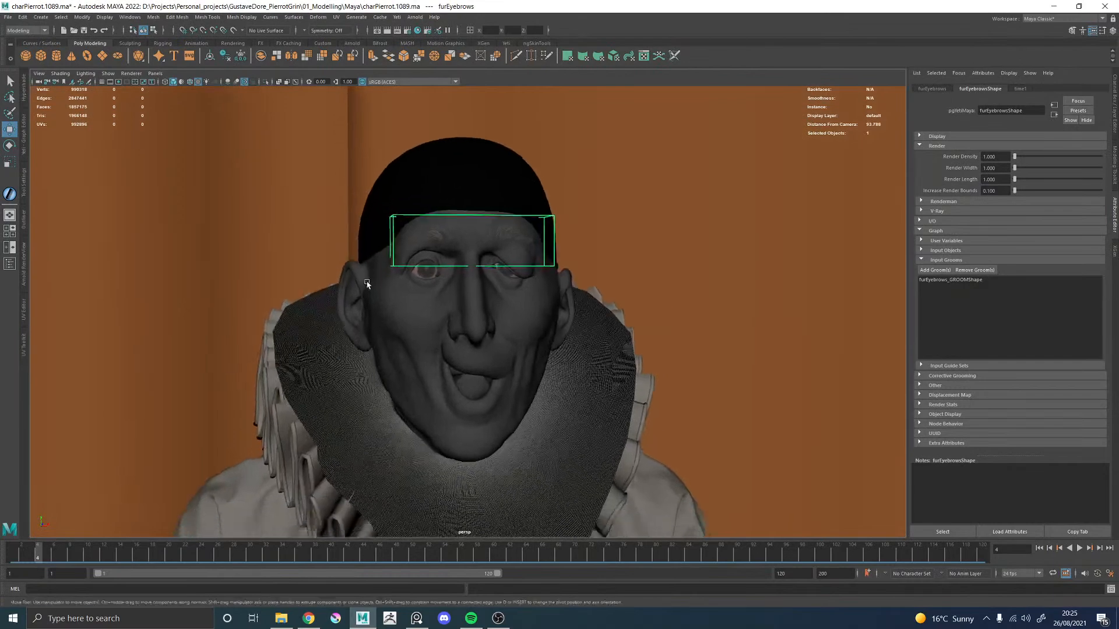
alt+right_drag(369, 278, 554, 382)
alt+drag(554, 383, 319, 317)
click(24, 220)
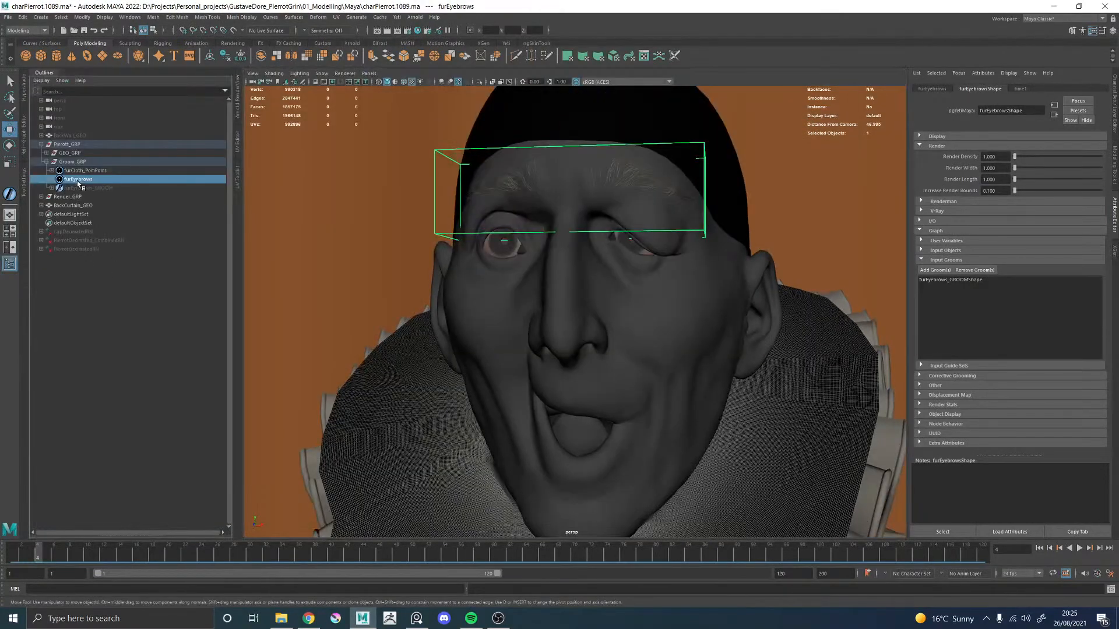
Step: Create a Yeti node on the Body_GEO mesh and rename it furEyelashes
click(654, 343)
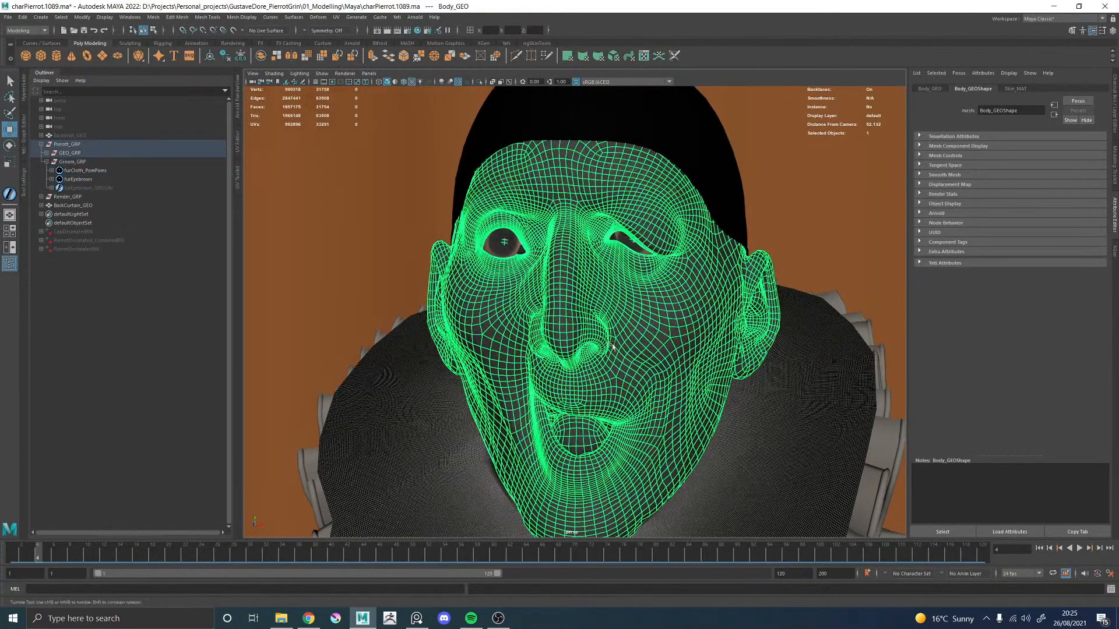
click(397, 17)
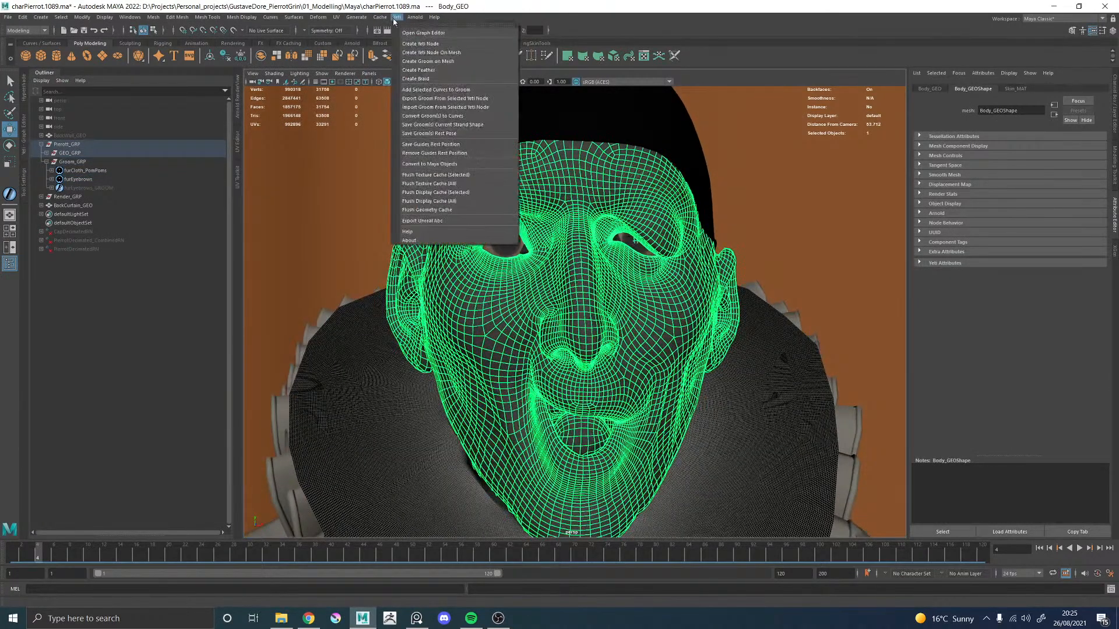
click(431, 53)
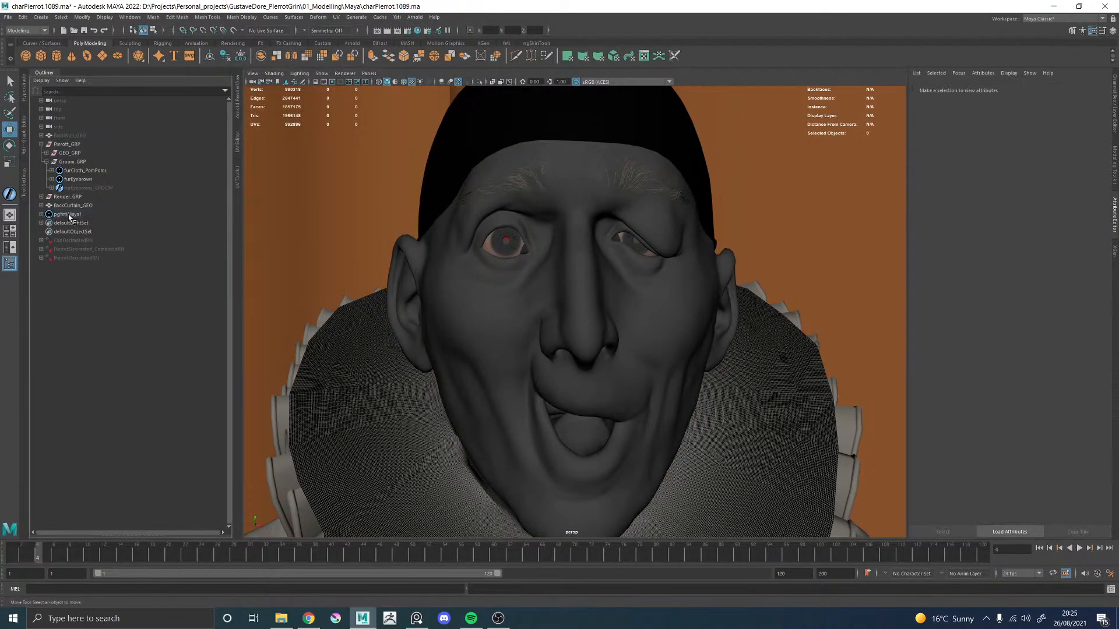
key(alt+Tab)
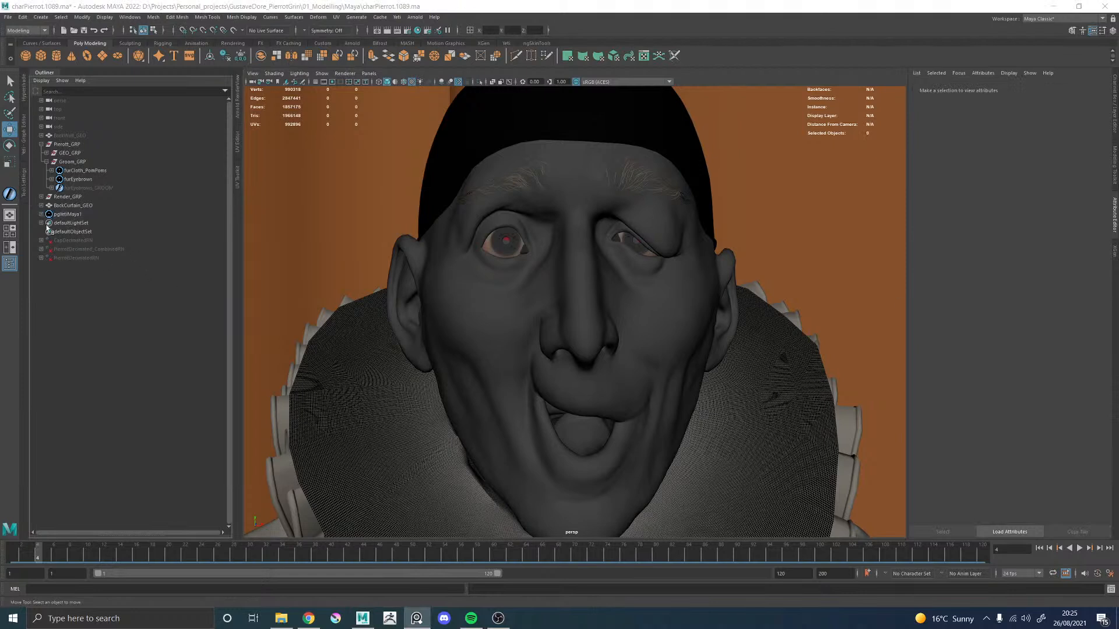
double_click(68, 215)
text(furEyelashes)
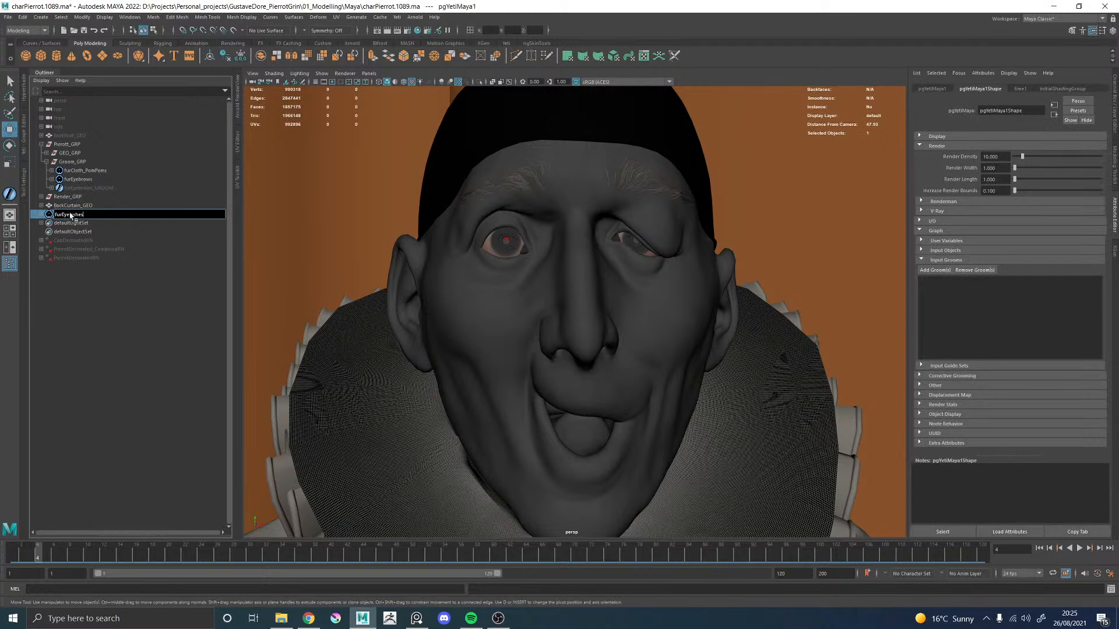
key(Return)
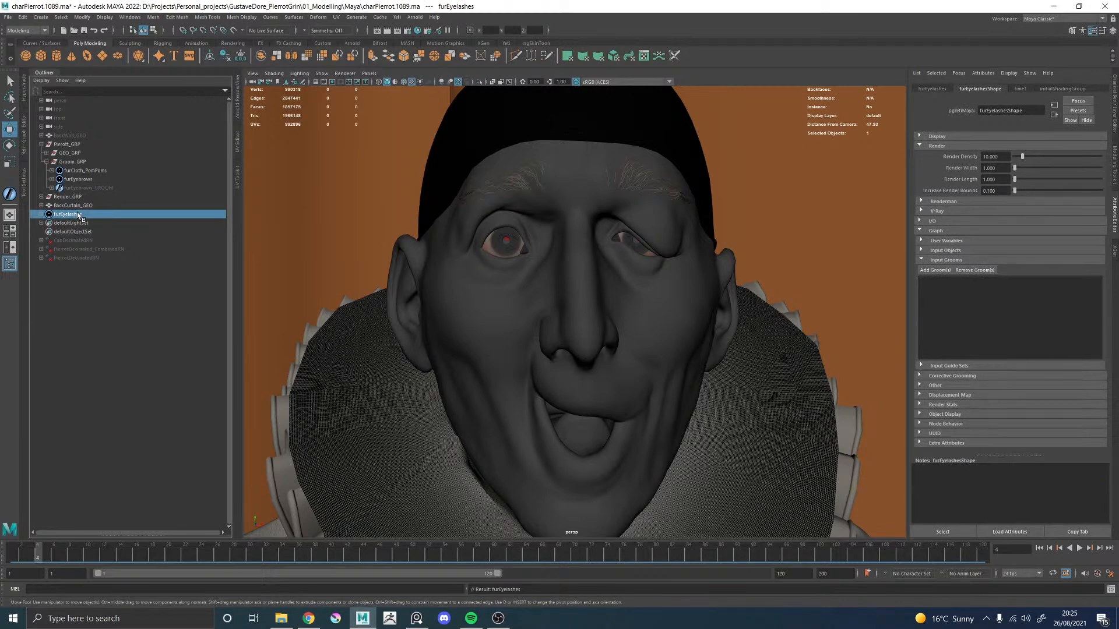
Step: Create another Yeti node on the Body_GEO mesh and name it furStubble
click(408, 256)
click(396, 17)
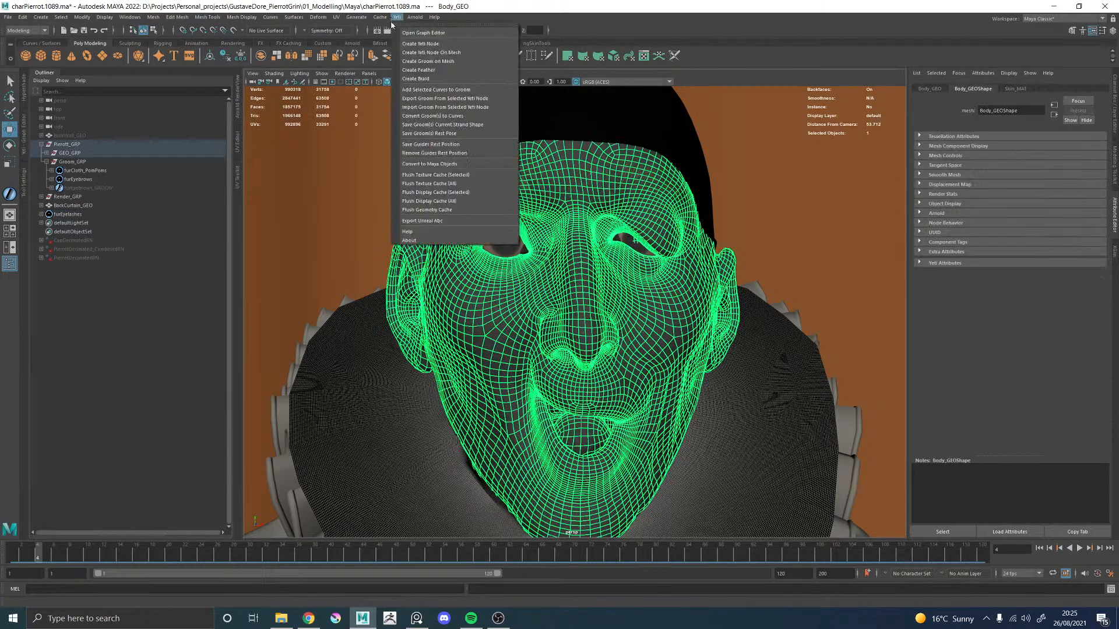
click(434, 53)
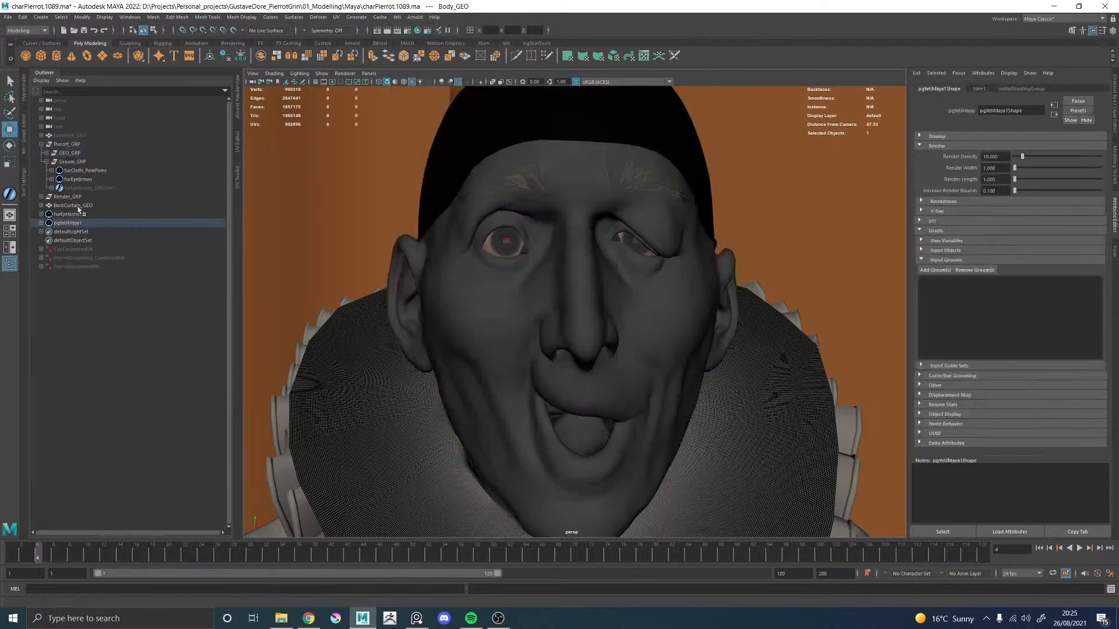
double_click(69, 224)
text(fur)
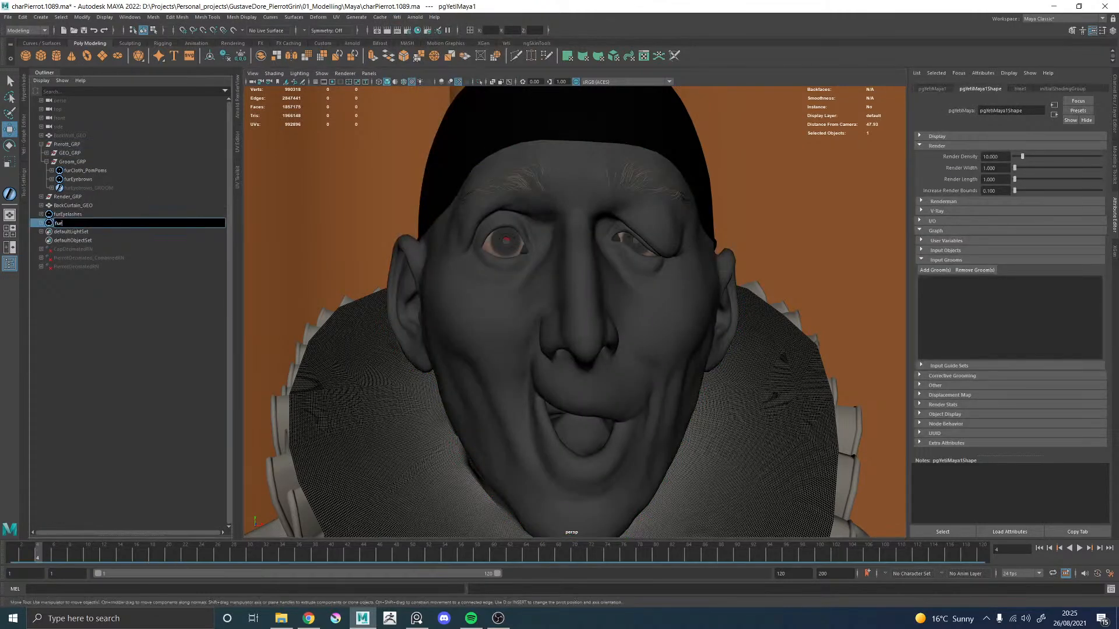
text(Beard)
key(Return)
double_click(69, 223)
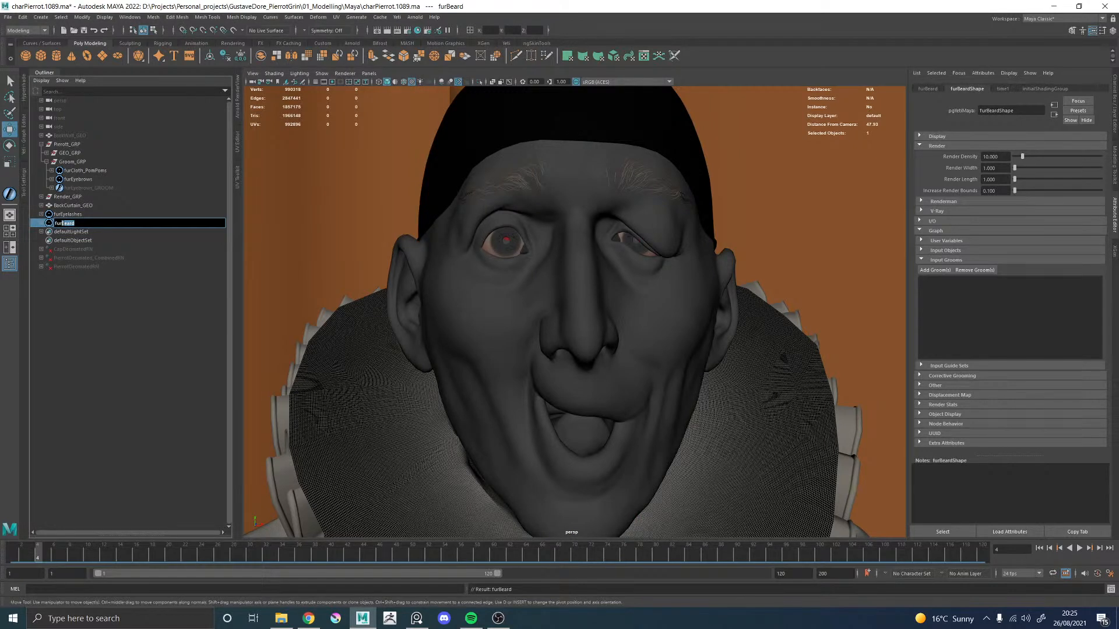
text(Stubble)
key(Return)
Step: Move the furEyelashes and furStubble nodes into Groom_GRP and hide furStubble
ctrl+click(72, 214)
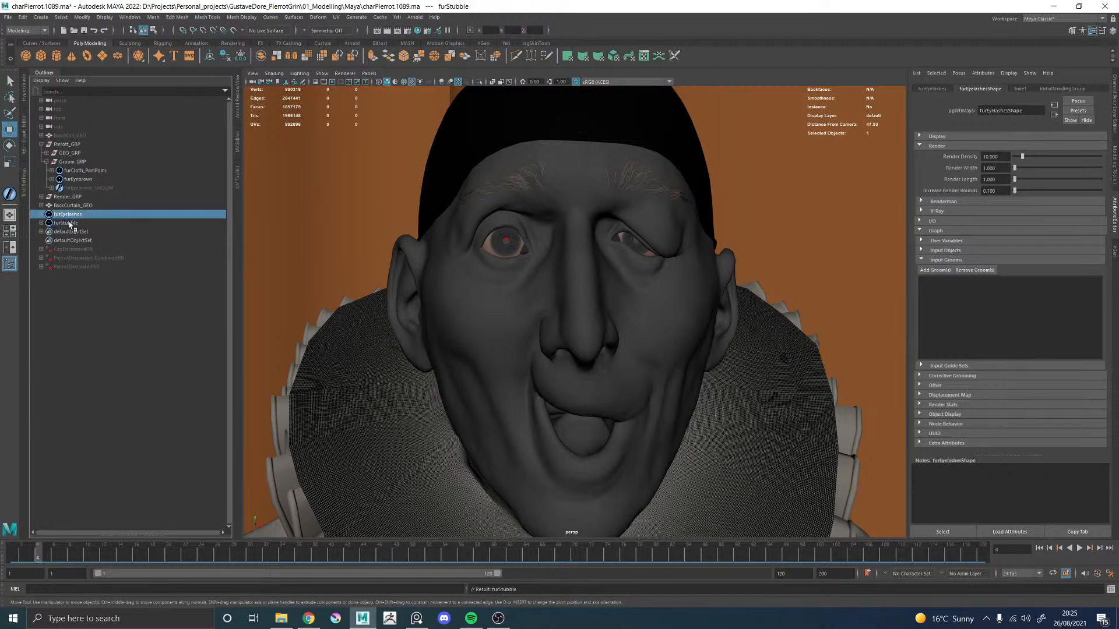
middle_drag(73, 211, 87, 185)
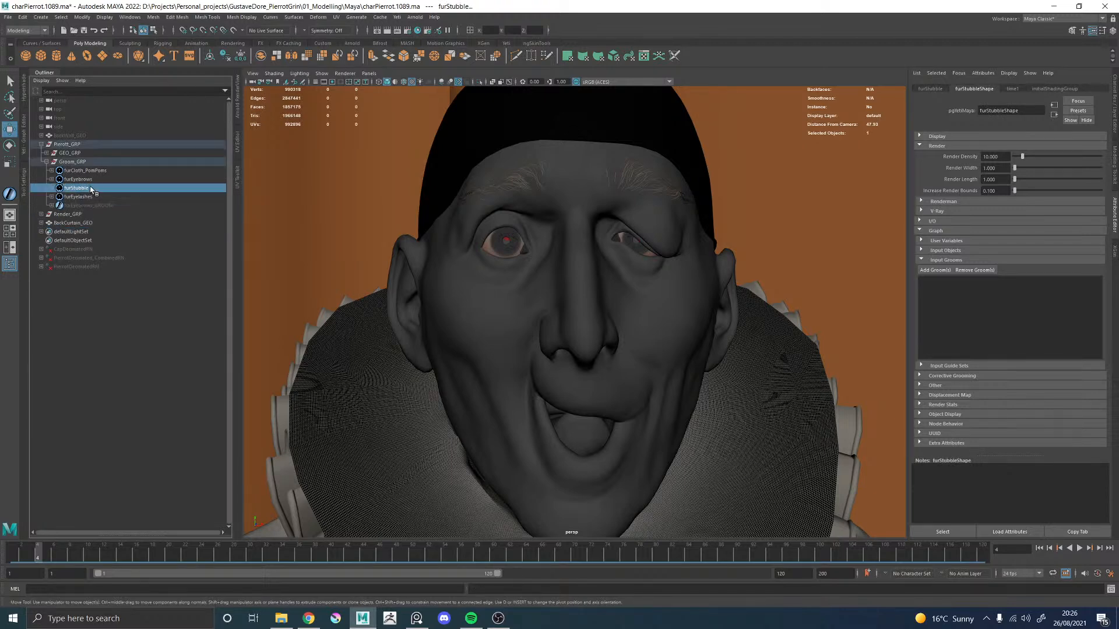
scroll(599, 278, down, 5)
alt+drag(600, 278, 653, 312)
scroll(652, 313, up, 6)
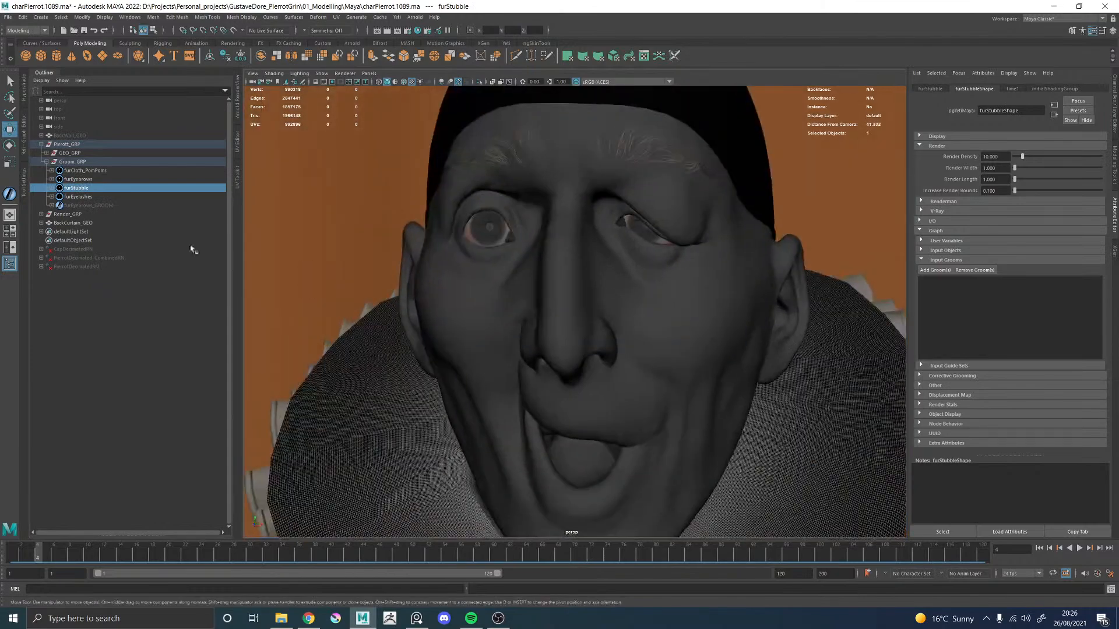
click(86, 188)
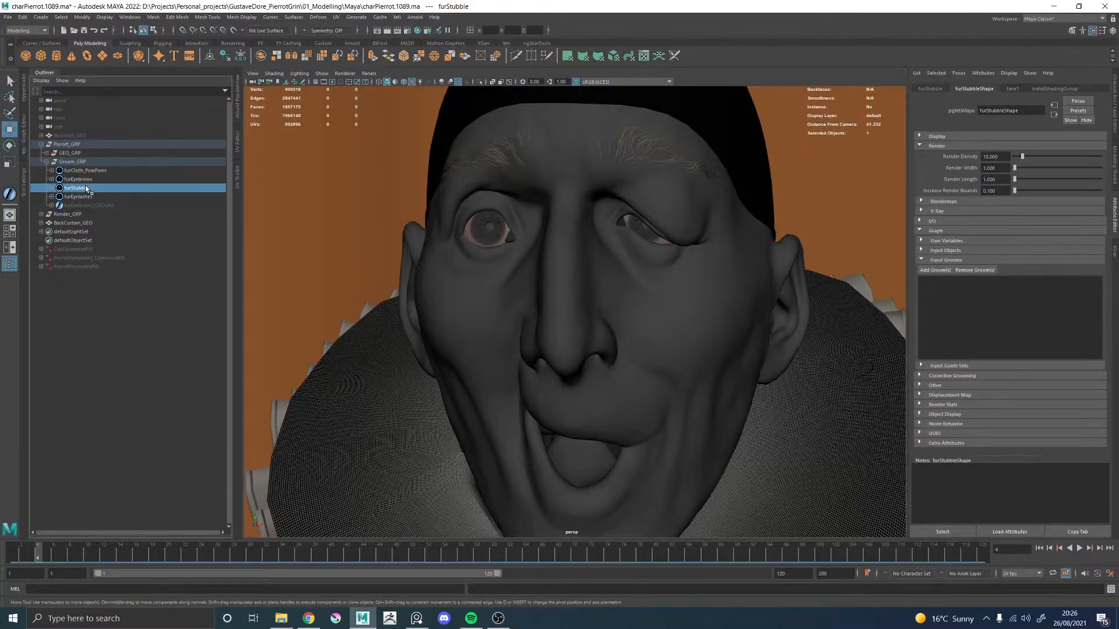
key(ctrl+h)
alt+drag(370, 242, 575, 315)
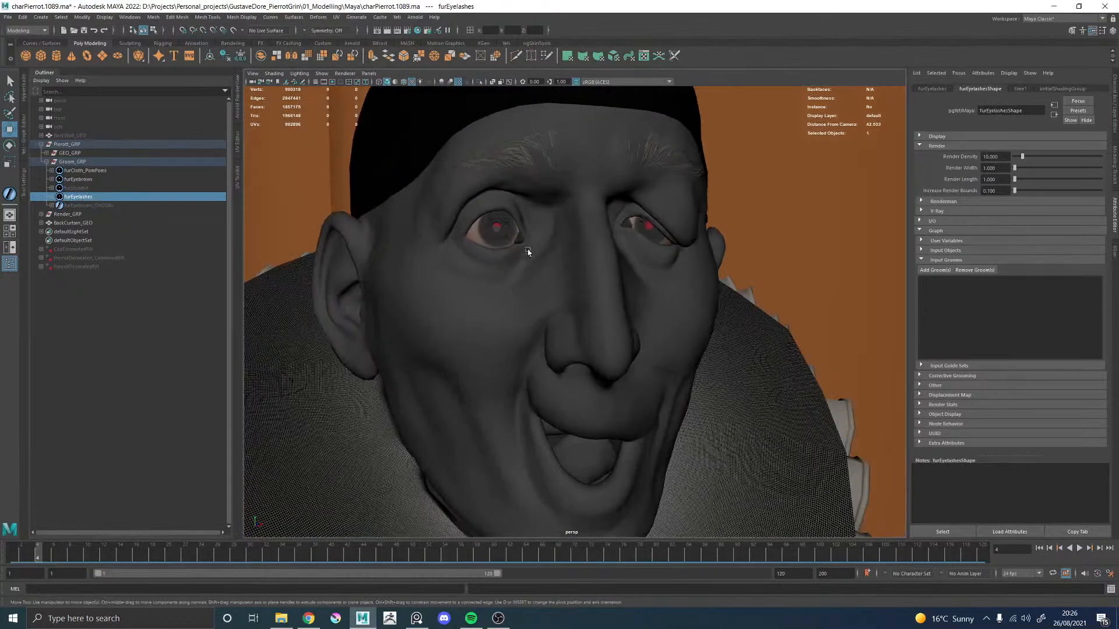
Step: Create a Yeti groom on the Body_GEO mesh, rename it furEyelashes_GROOM and move it into Groom_GRP
click(495, 157)
alt+drag(495, 157, 443, 145)
click(396, 17)
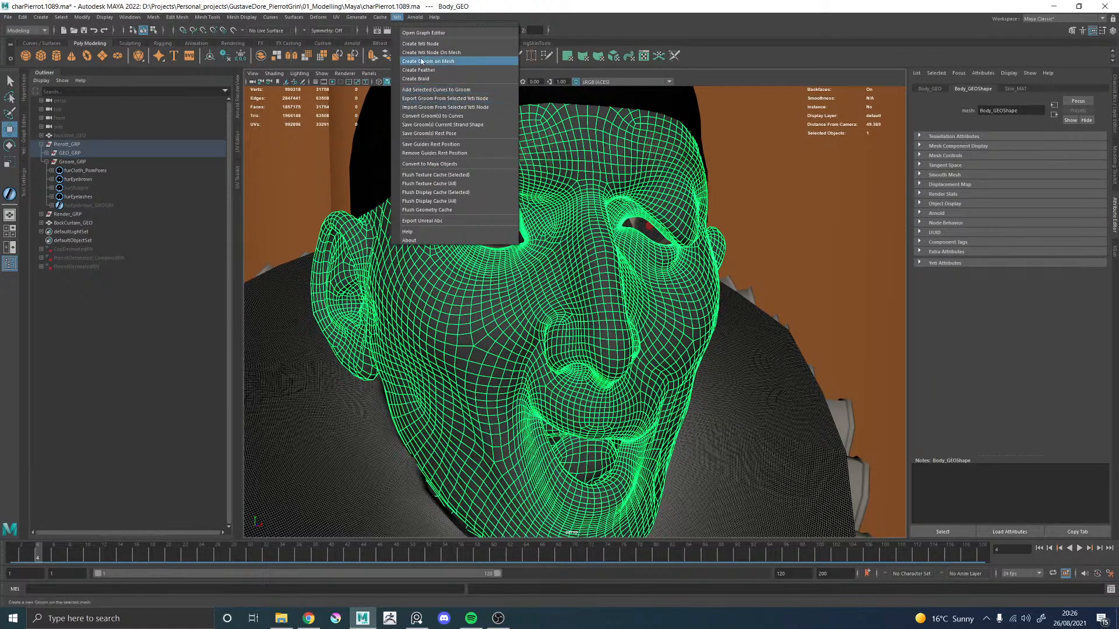
click(436, 53)
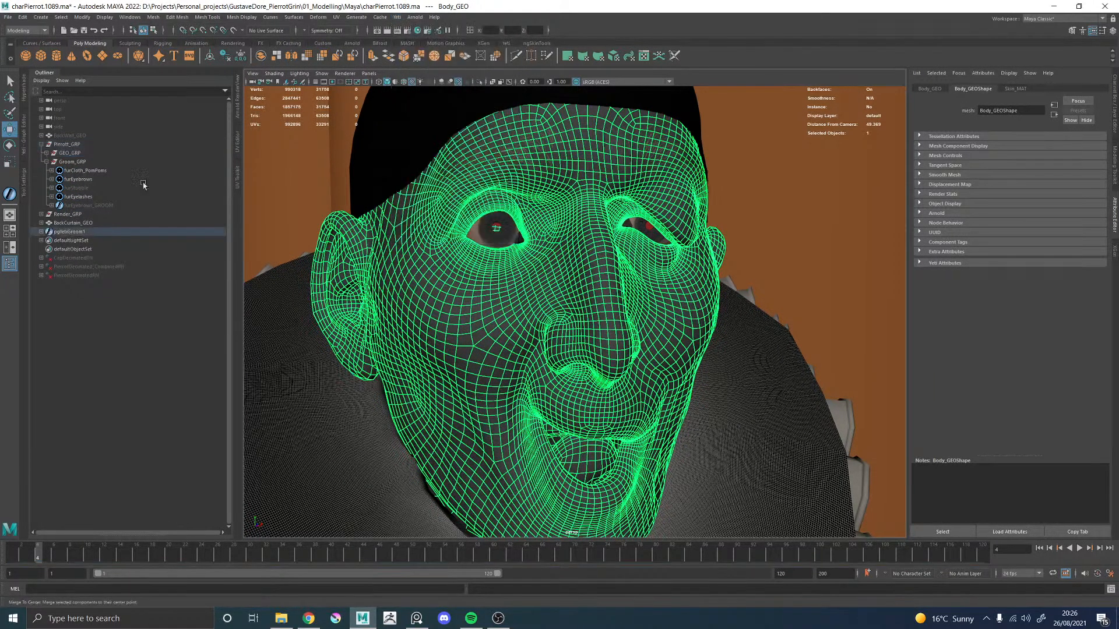
text(furEyelashes_G)
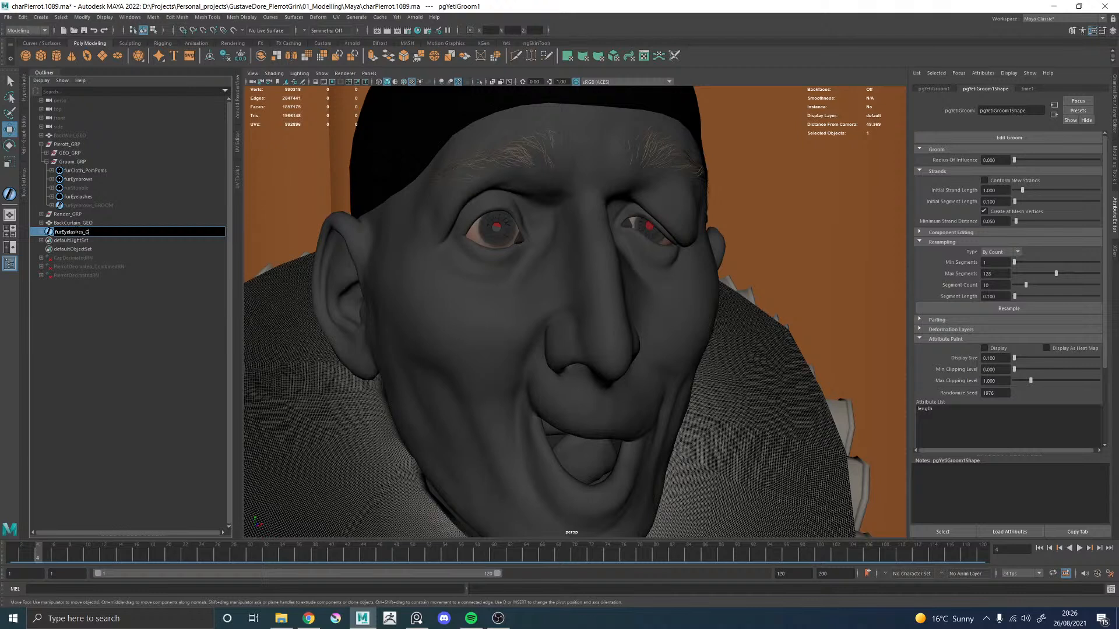
text(ROOM)
key(Return)
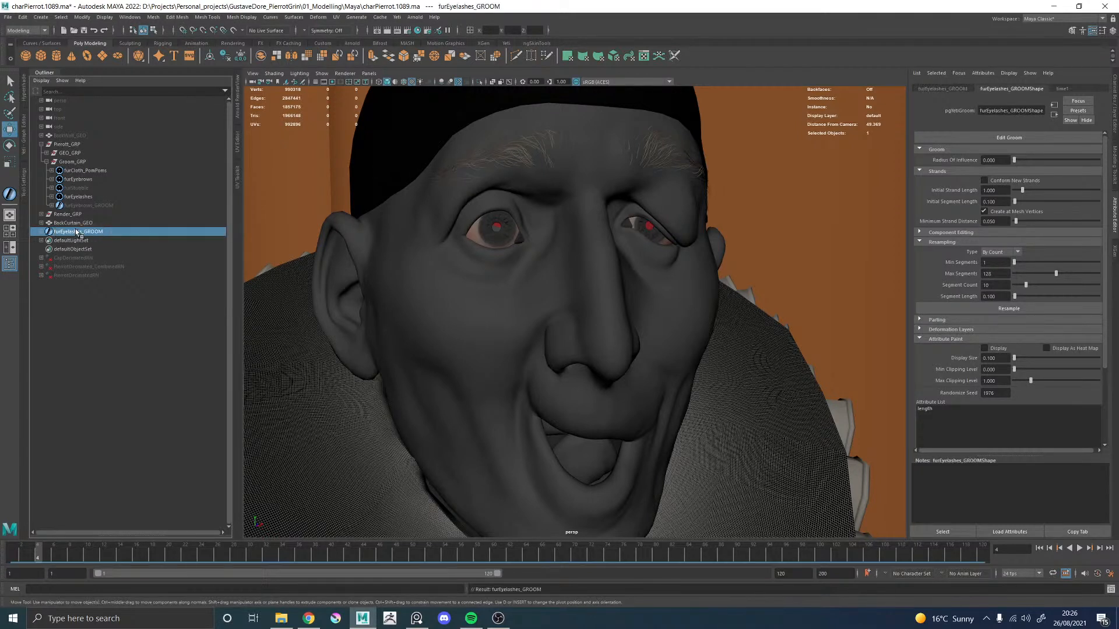
drag(78, 233, 88, 207)
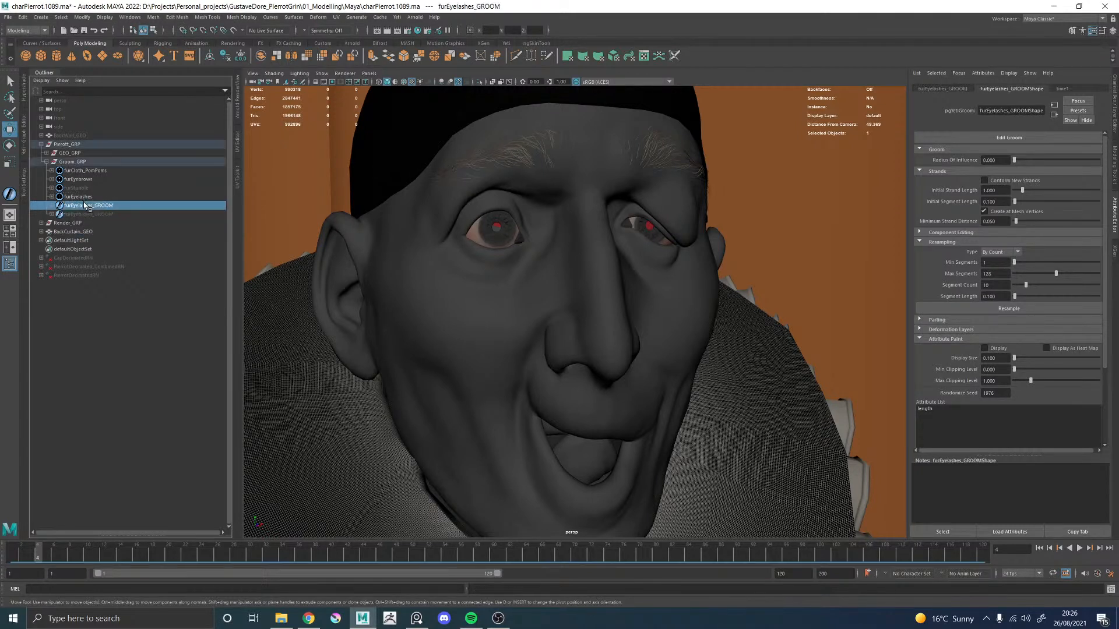
Step: Start editing furEyelashes_GROOM and show the wireframe over the shaded mesh around the wide-open eye
key(f)
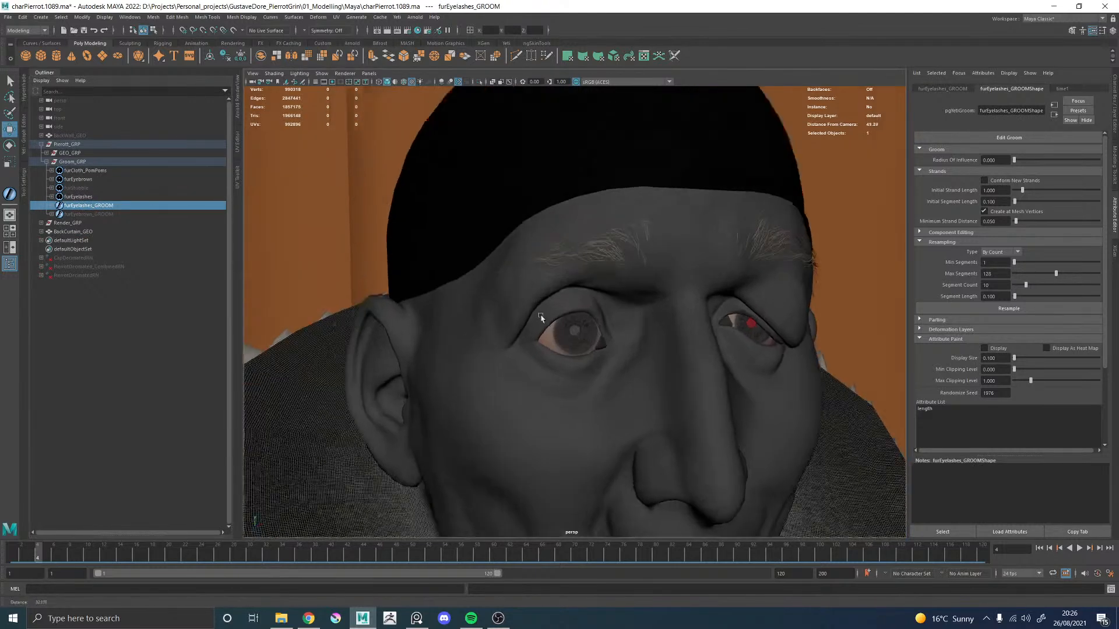
alt+drag(643, 360, 696, 350)
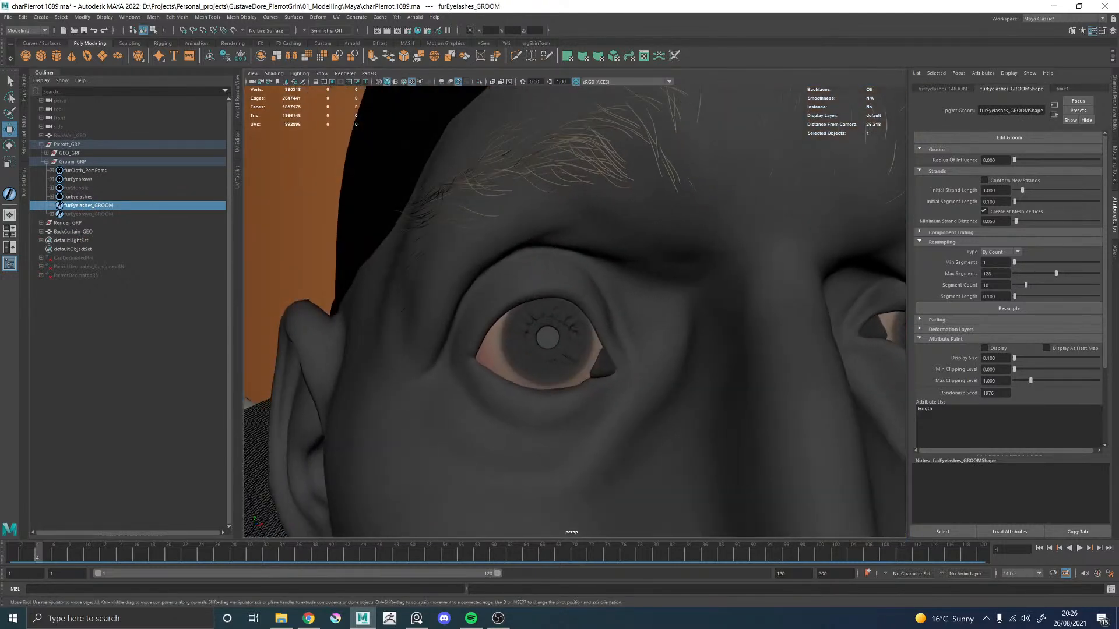
alt+drag(554, 318, 612, 310)
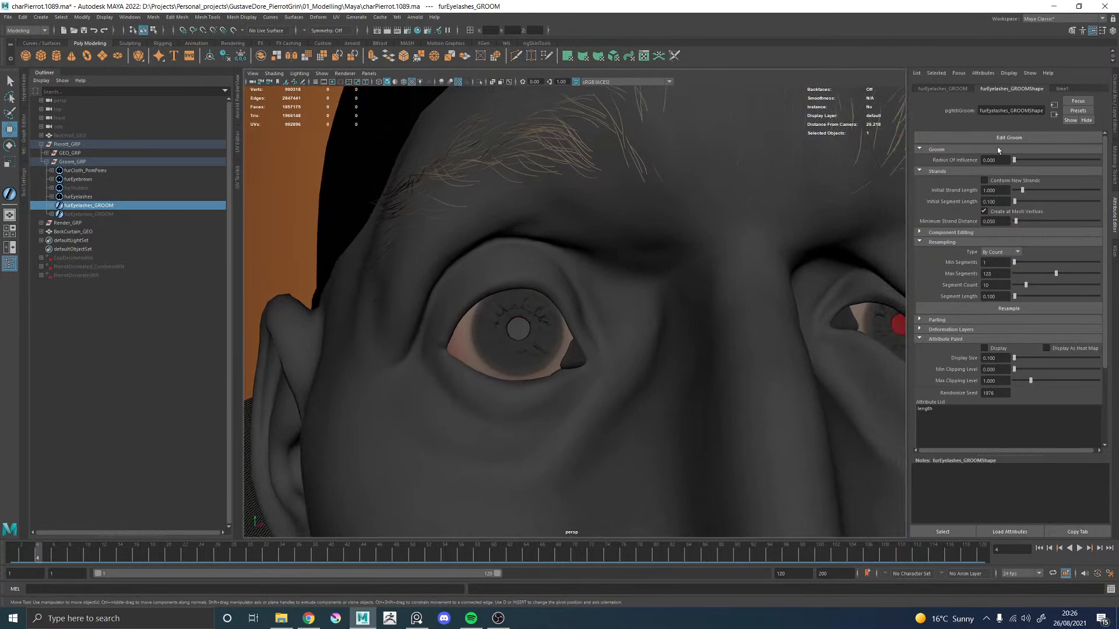
click(1036, 138)
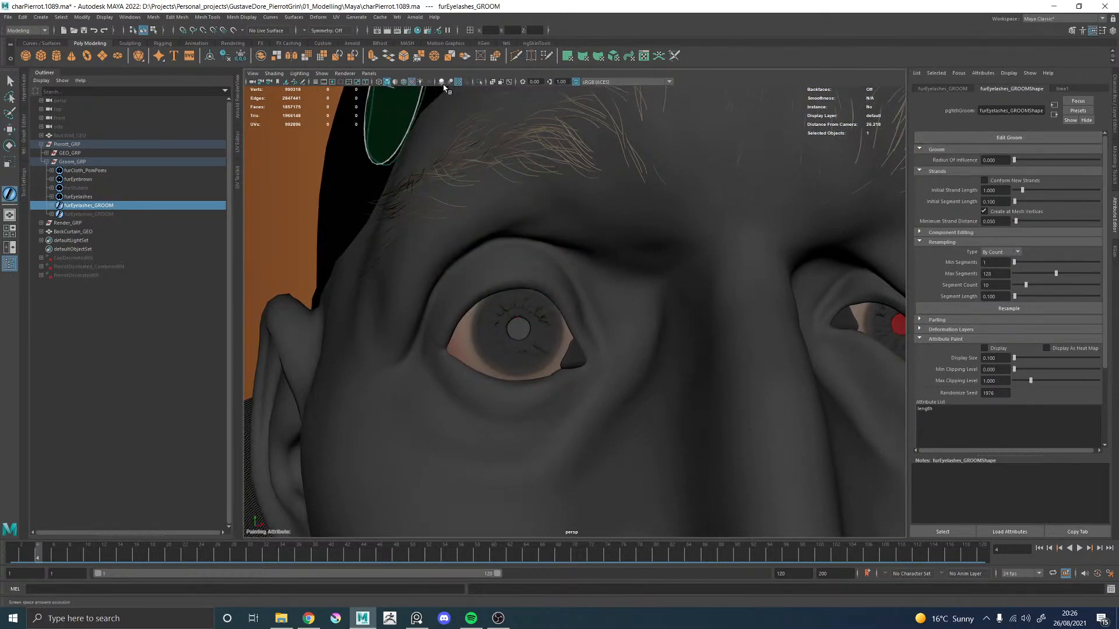
click(406, 84)
scroll(524, 291, up, 5)
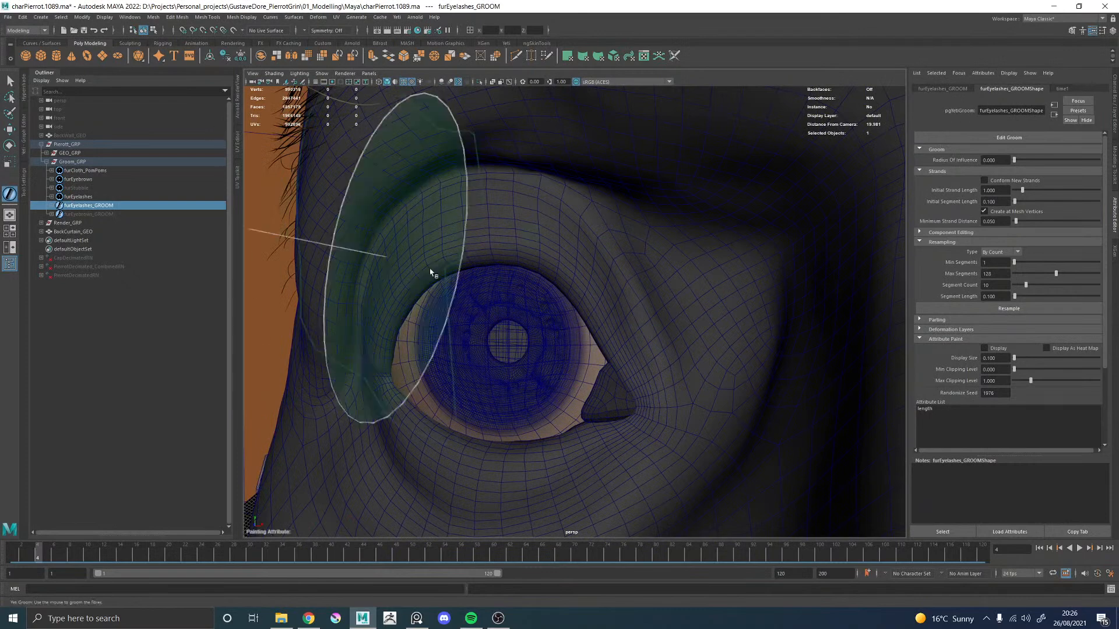
Step: Show the Yeti grooming tool settings, collapse the Outliner and activate the grooming tool for adding strands
click(239, 113)
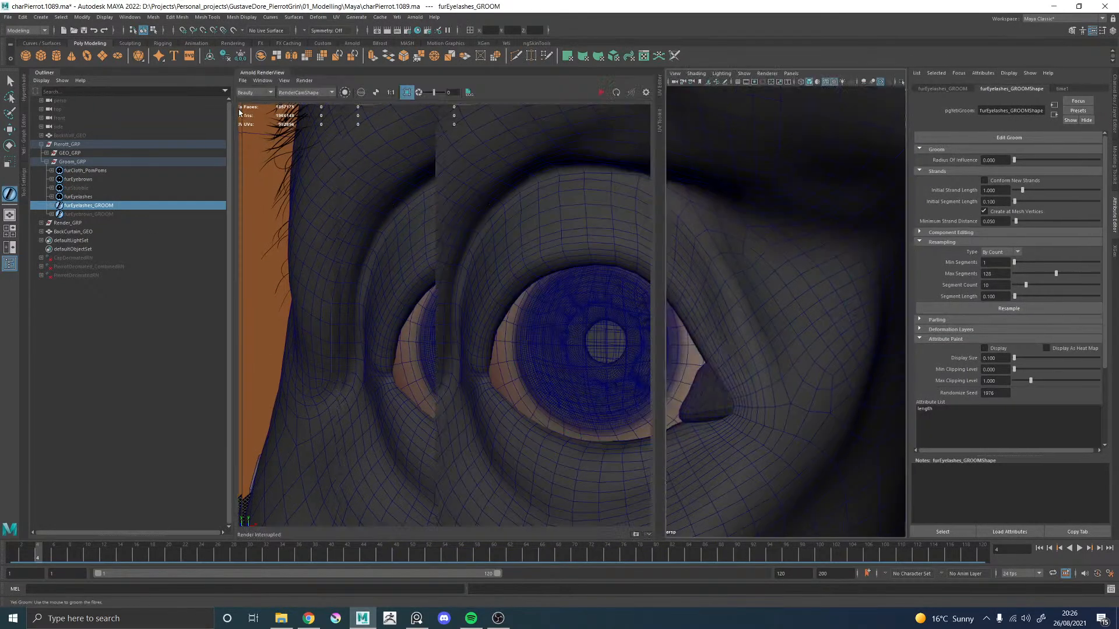
click(262, 74)
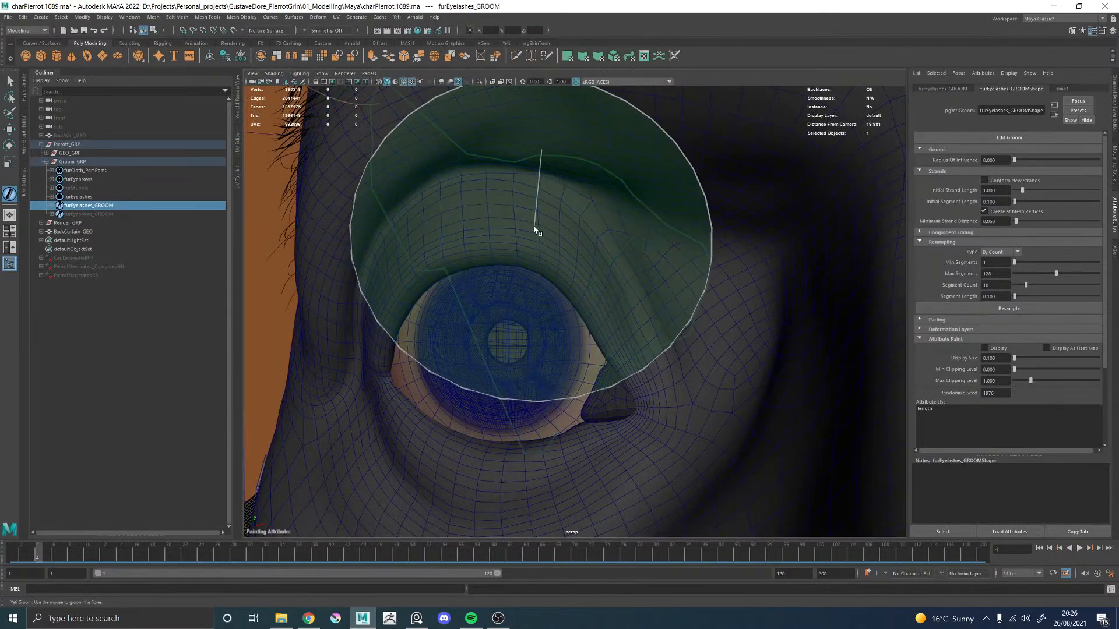
alt+drag(537, 230, 547, 232)
scroll(547, 232, up, 2)
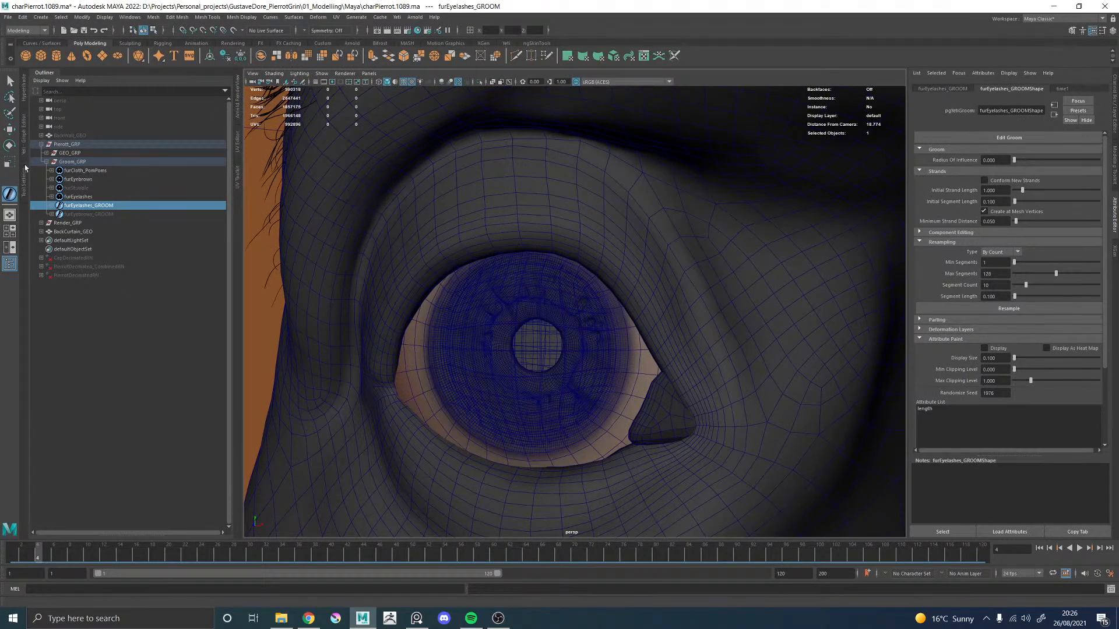
click(24, 191)
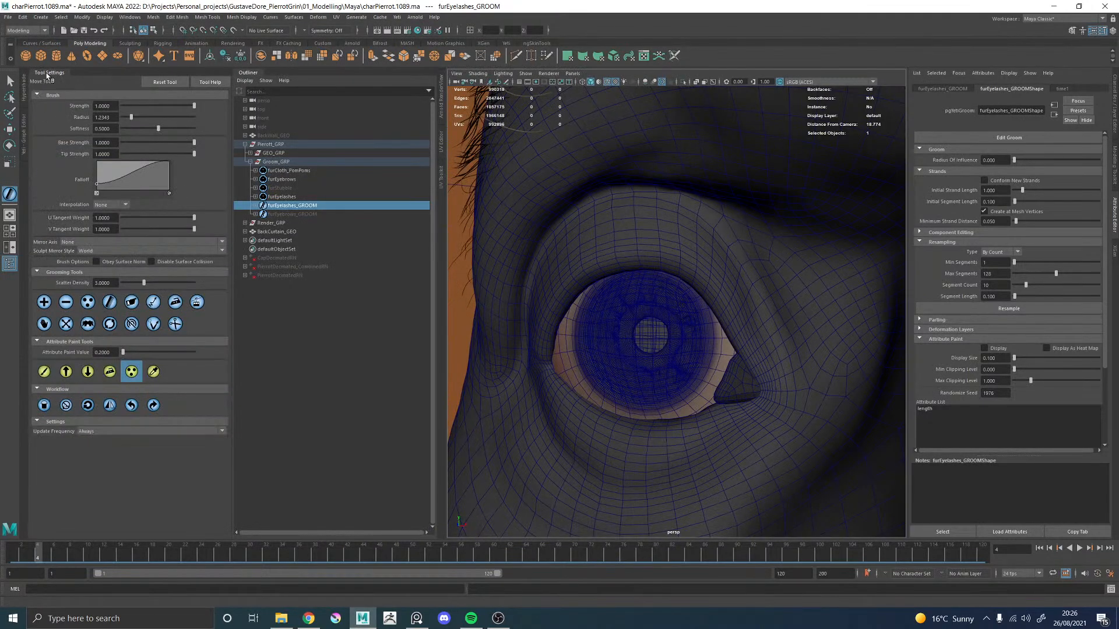
click(257, 72)
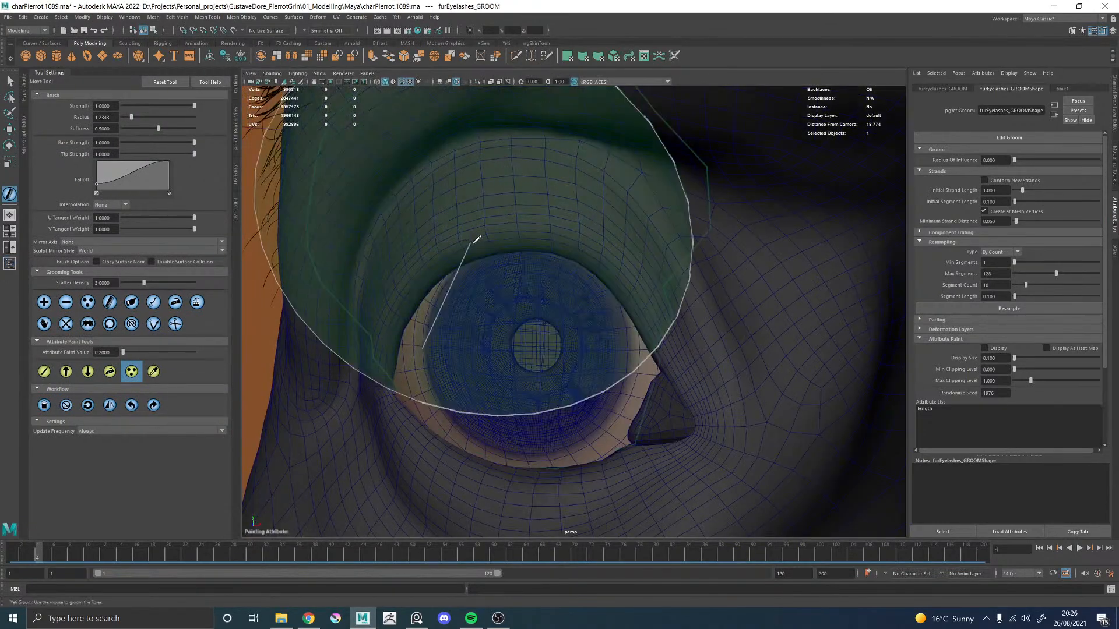
click(45, 305)
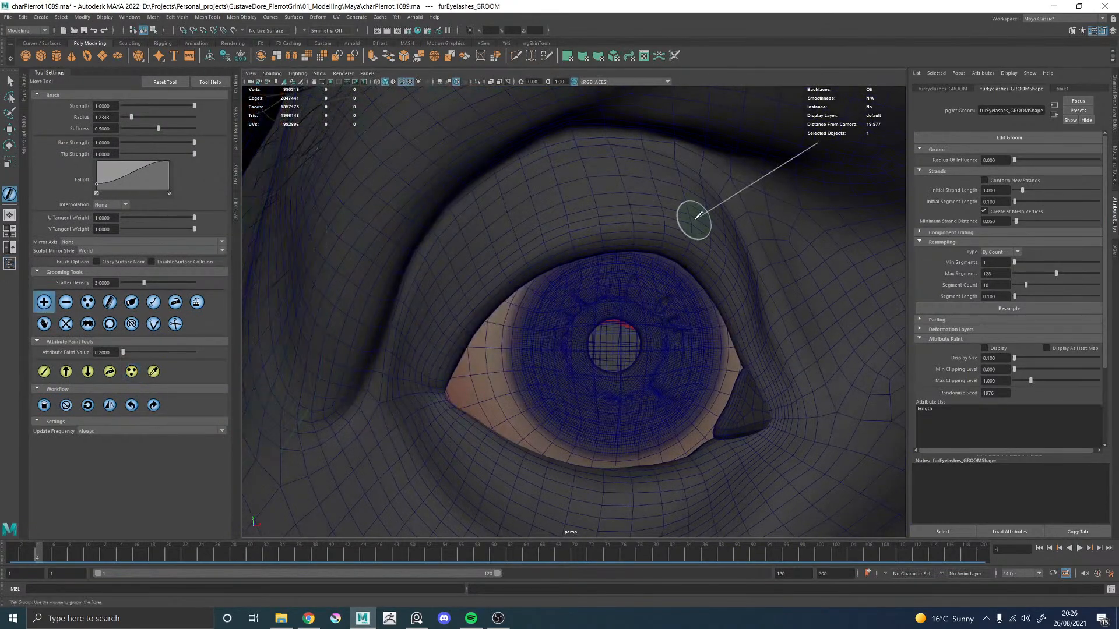
Step: Add single eyelash strands just above the upper eyelid's edge, from over the iris toward the inner eye corner
alt+drag(694, 220, 759, 217)
alt+middle_drag(776, 213, 531, 242)
alt+right_drag(531, 242, 779, 278)
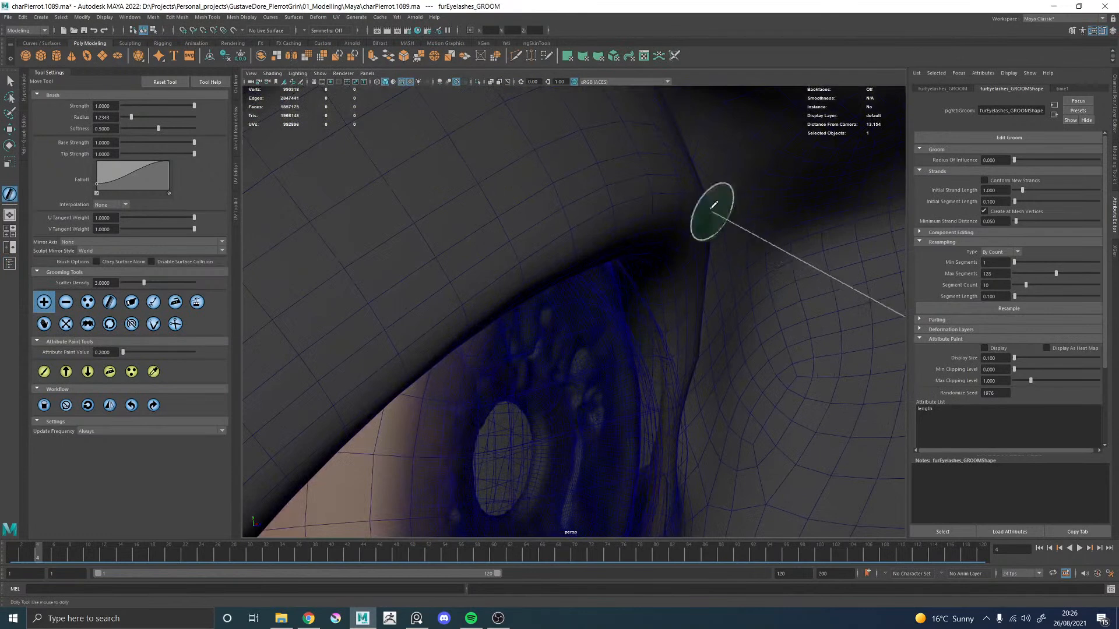
alt+drag(707, 207, 457, 218)
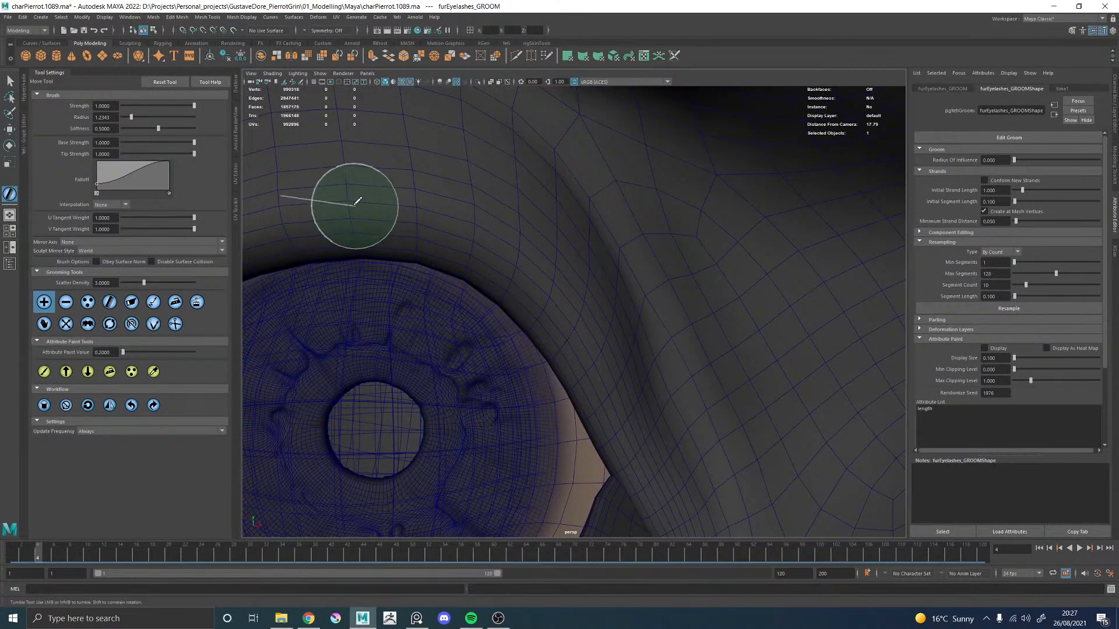
click(347, 199)
click(415, 204)
click(473, 227)
click(520, 250)
Step: Continue the row of evenly spaced upper eyelash strands down the lid's inner side toward the tear duct
alt+drag(520, 250, 478, 251)
click(461, 257)
click(487, 287)
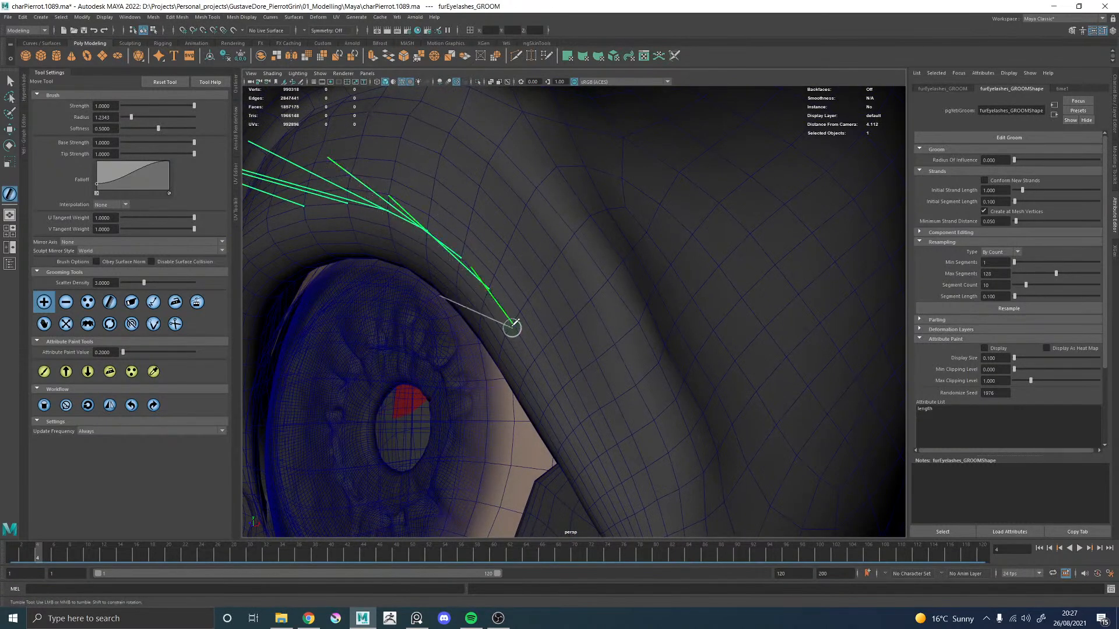
alt+middle_drag(512, 324, 512, 242)
click(516, 264)
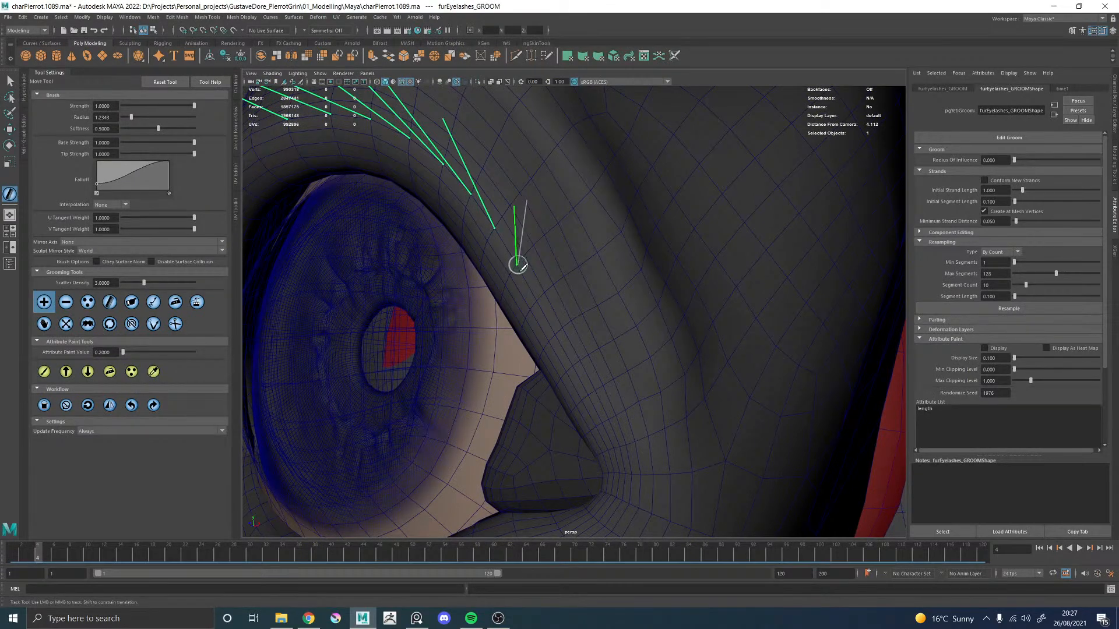
click(536, 301)
Step: Place eyelash strands along the outer half of the upper eyelid, down to the outer eye corner
alt+drag(494, 308, 592, 244)
alt+middle_drag(575, 183, 471, 237)
mouse_move(382, 295)
alt+mouse_down()
mouse_move(462, 244)
mouse_move(479, 247)
alt+mouse_up()
click(494, 239)
click(425, 295)
alt+middle_drag(370, 338, 403, 305)
mouse_move(483, 256)
alt+mouse_down()
mouse_move(497, 211)
mouse_move(493, 239)
alt+mouse_up()
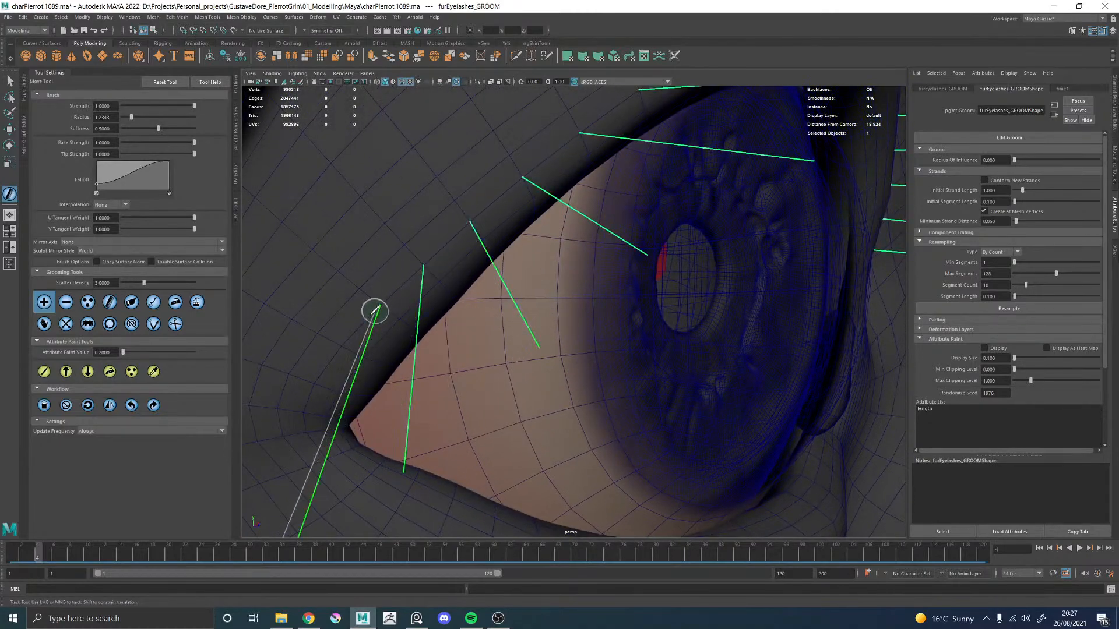
alt+drag(344, 342, 569, 252)
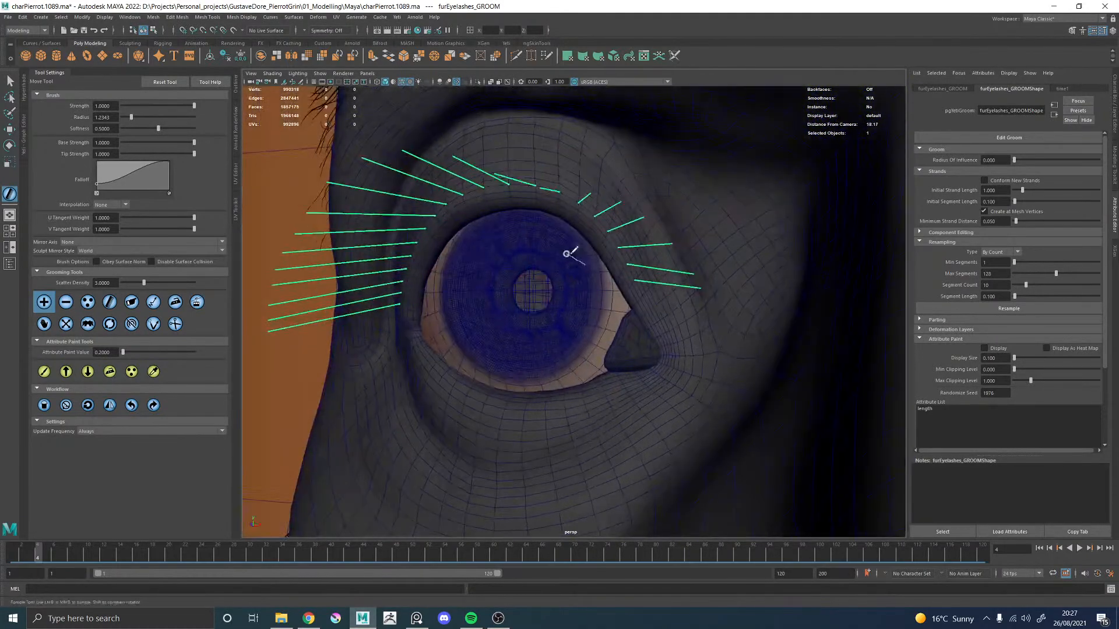
Step: Extend the upper eyelash row at its inner end with another strand above the tear duct
scroll(592, 263, up, 5)
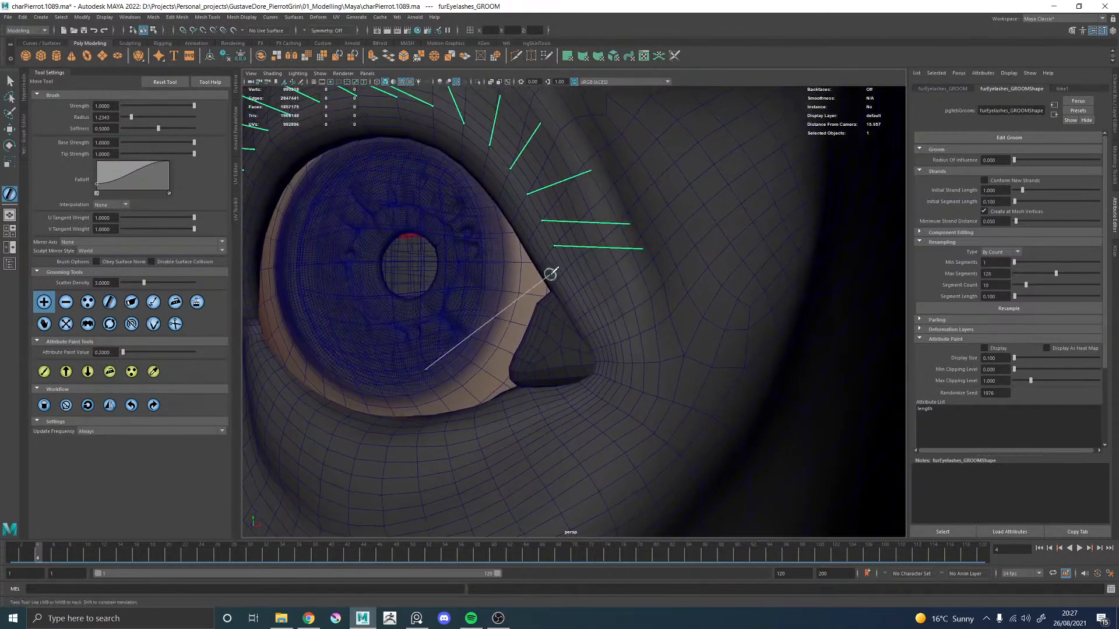
click(564, 242)
click(572, 255)
alt+drag(574, 260, 487, 268)
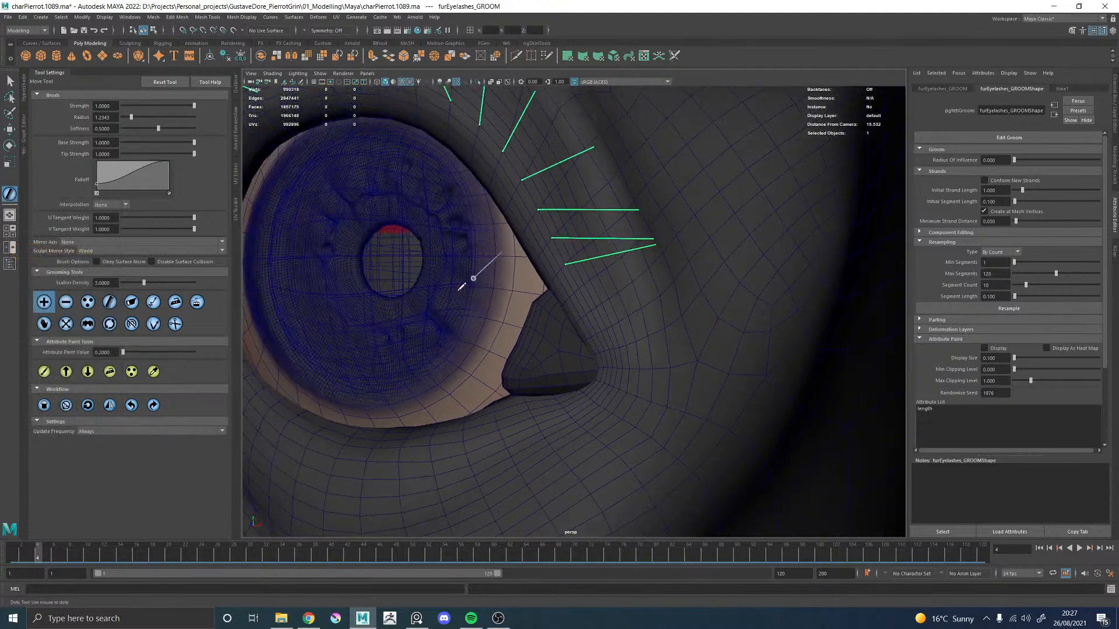
Step: Start the lower eyelash row by placing strands below the tear duct and along the lower lid's inner half
alt+middle_drag(449, 361, 588, 264)
alt+drag(587, 264, 593, 317)
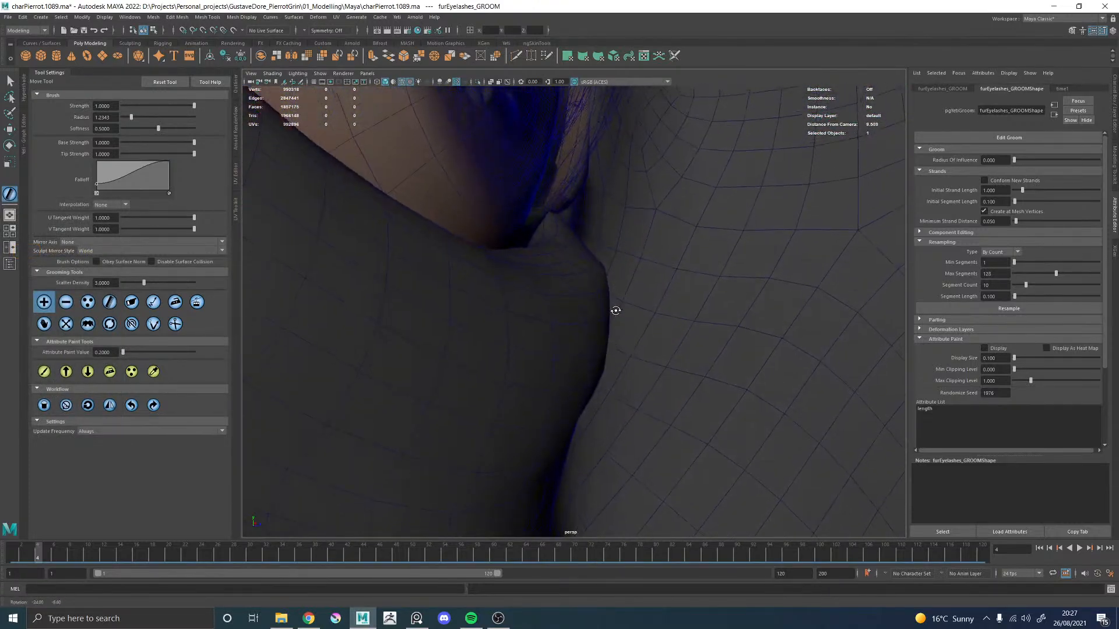
mouse_move(568, 280)
alt+mouse_down()
mouse_move(599, 282)
mouse_move(507, 264)
mouse_move(467, 302)
mouse_move(482, 285)
mouse_move(634, 330)
mouse_move(524, 317)
mouse_move(500, 375)
mouse_move(529, 372)
mouse_move(551, 341)
mouse_move(606, 355)
mouse_move(661, 331)
alt+mouse_up()
alt+drag(751, 294, 687, 315)
alt+drag(564, 378, 626, 320)
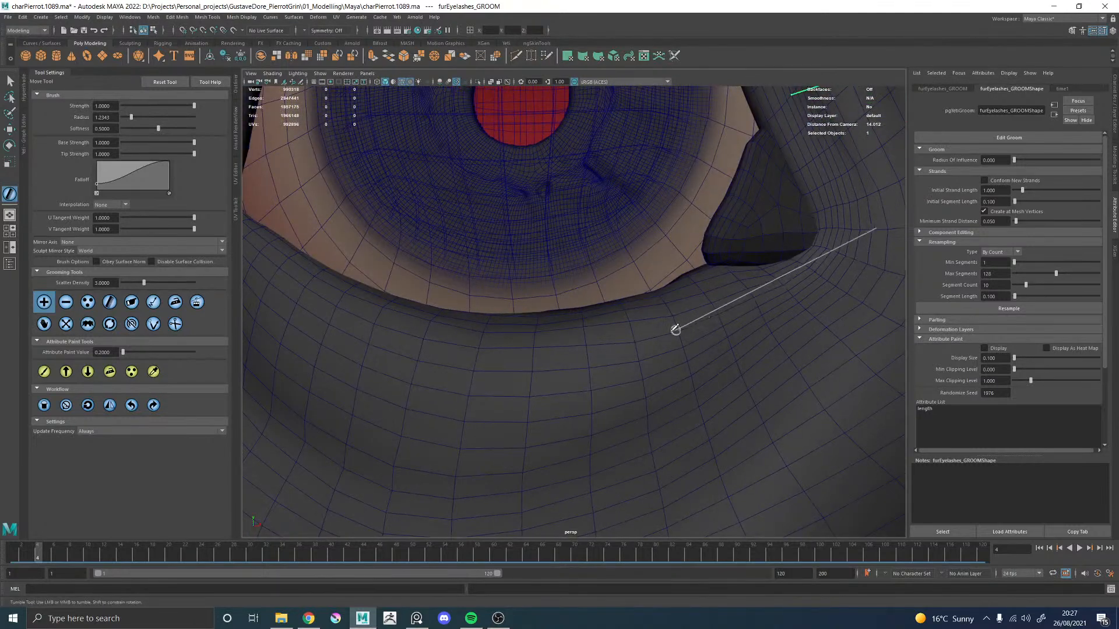
click(713, 315)
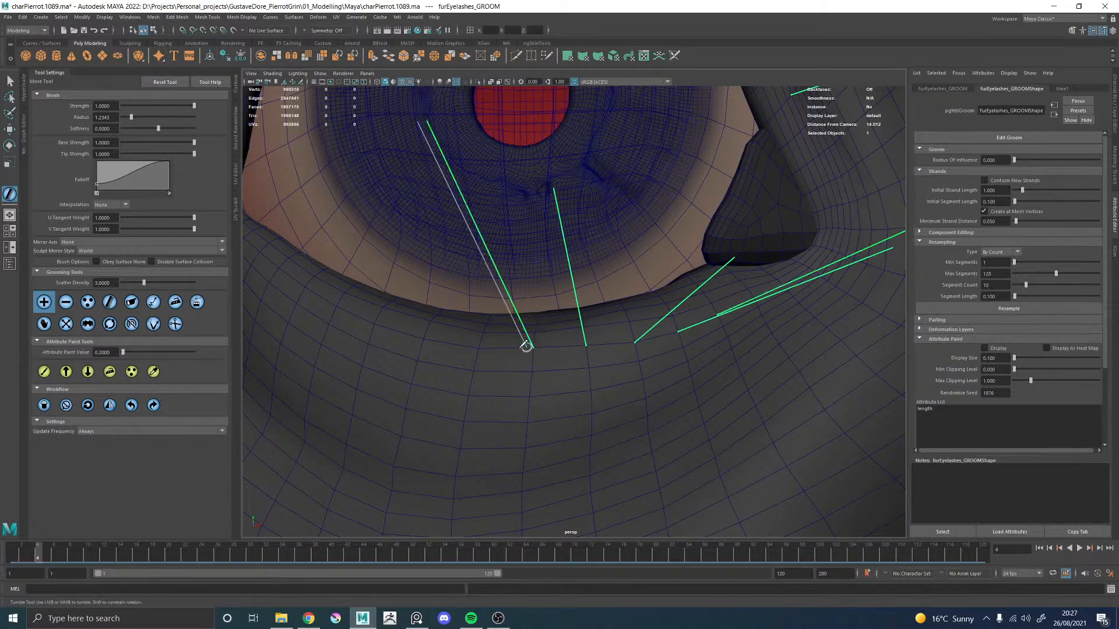
Step: Continue the lower eyelash strands along the lid's outer half up to the outer eye corner
alt+middle_drag(473, 346, 564, 357)
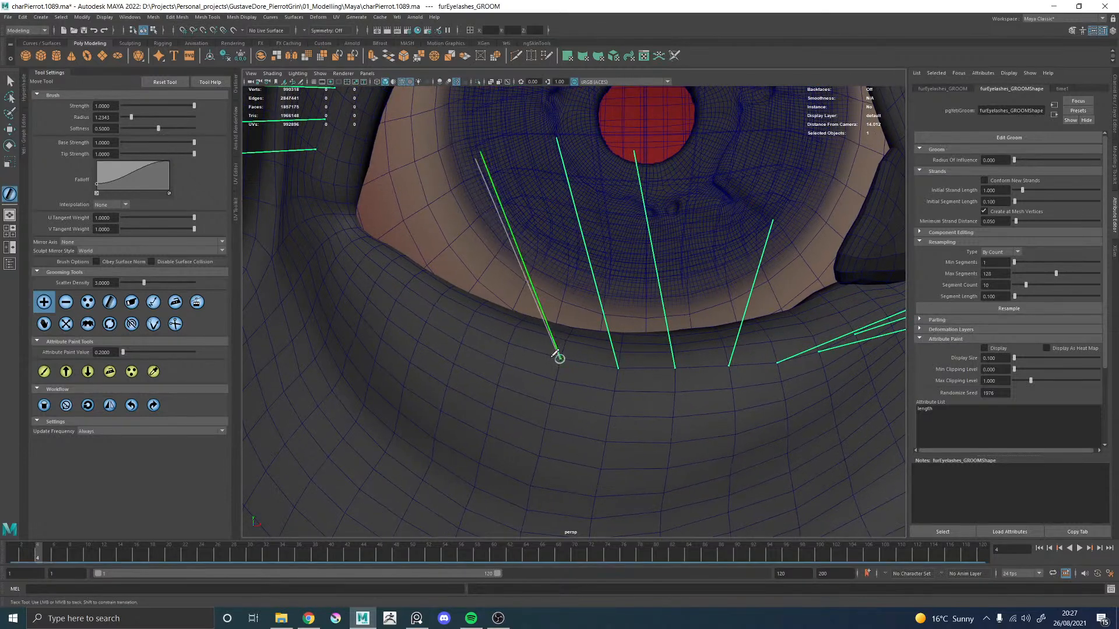
mouse_move(427, 301)
alt+mouse_down()
mouse_move(415, 295)
mouse_move(425, 311)
alt+mouse_up()
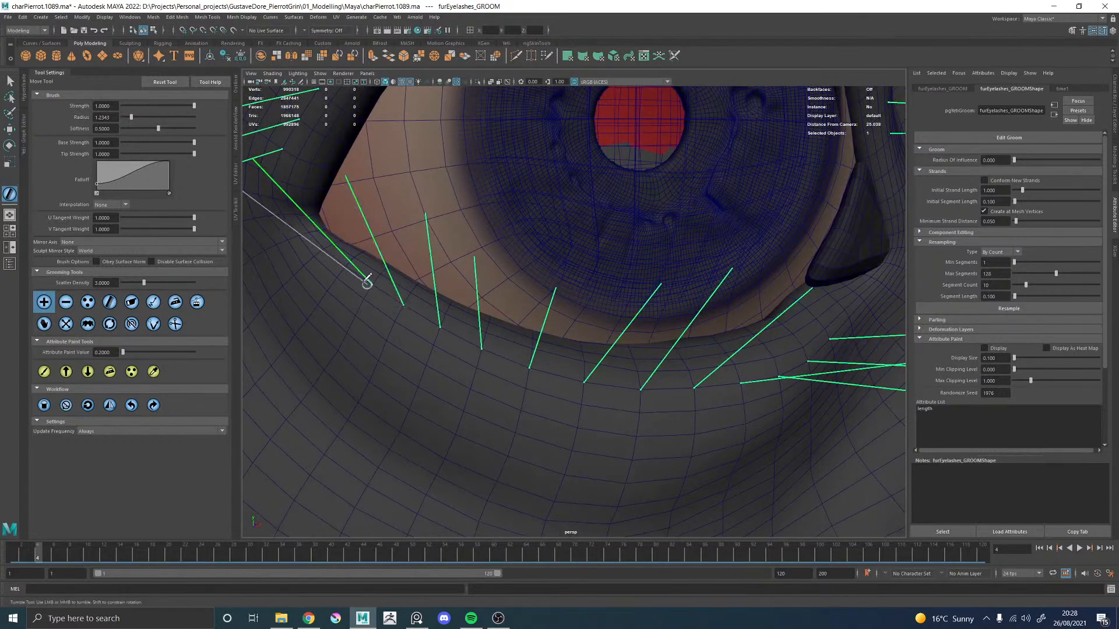
click(328, 247)
alt+drag(352, 237, 447, 238)
Step: Check the eyelash strands around the eye from several angles and select all the lower eyelash strands
alt+right_drag(380, 232, 214, 225)
alt+drag(688, 266, 612, 279)
alt+middle_drag(638, 282, 511, 274)
alt+drag(691, 298, 635, 308)
alt+middle_drag(583, 274, 488, 251)
alt+right_drag(522, 282, 683, 285)
alt+drag(607, 290, 532, 233)
alt+middle_drag(564, 262, 539, 324)
alt+right_drag(548, 332, 691, 354)
alt+middle_drag(558, 261, 551, 365)
alt+drag(601, 378, 529, 382)
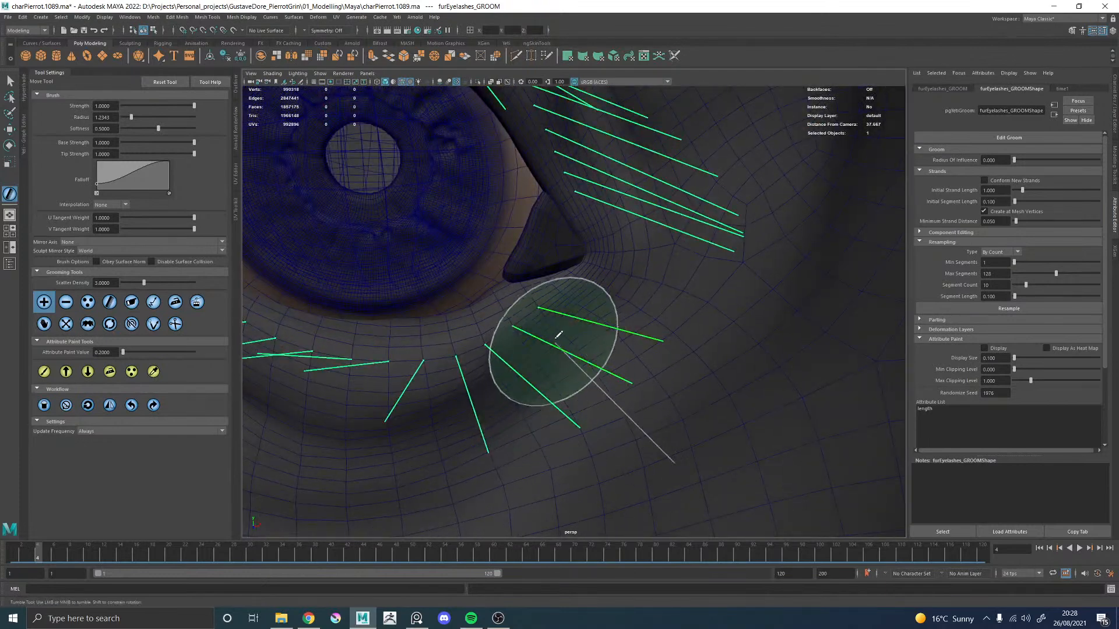
alt+middle_drag(393, 362, 625, 345)
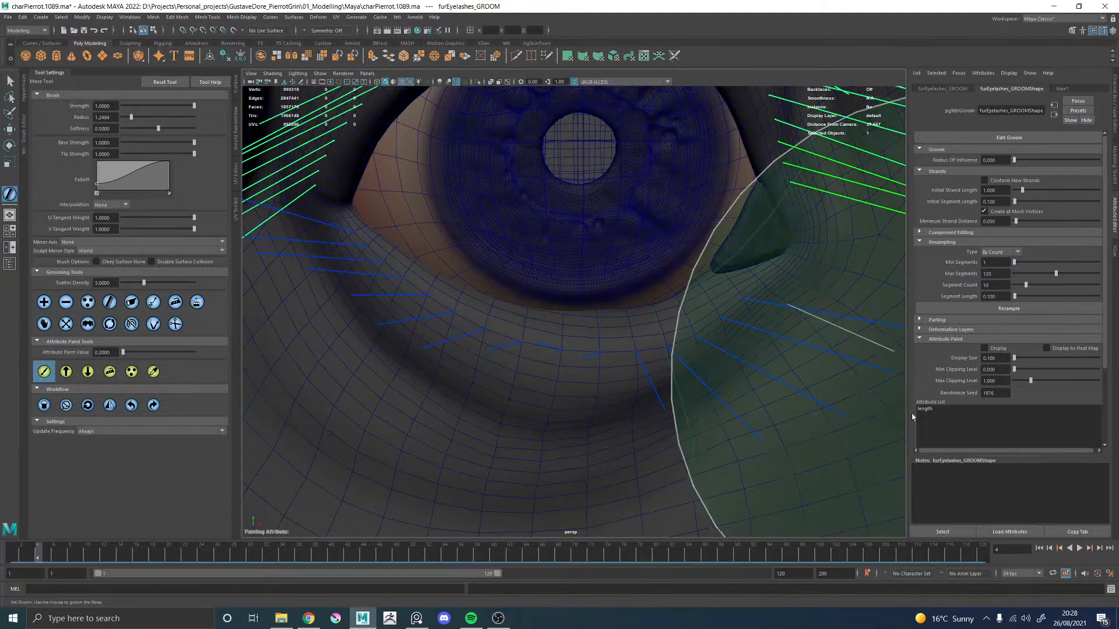
Step: Display the length attribute on the strand roots with a display size of 0.02
click(930, 412)
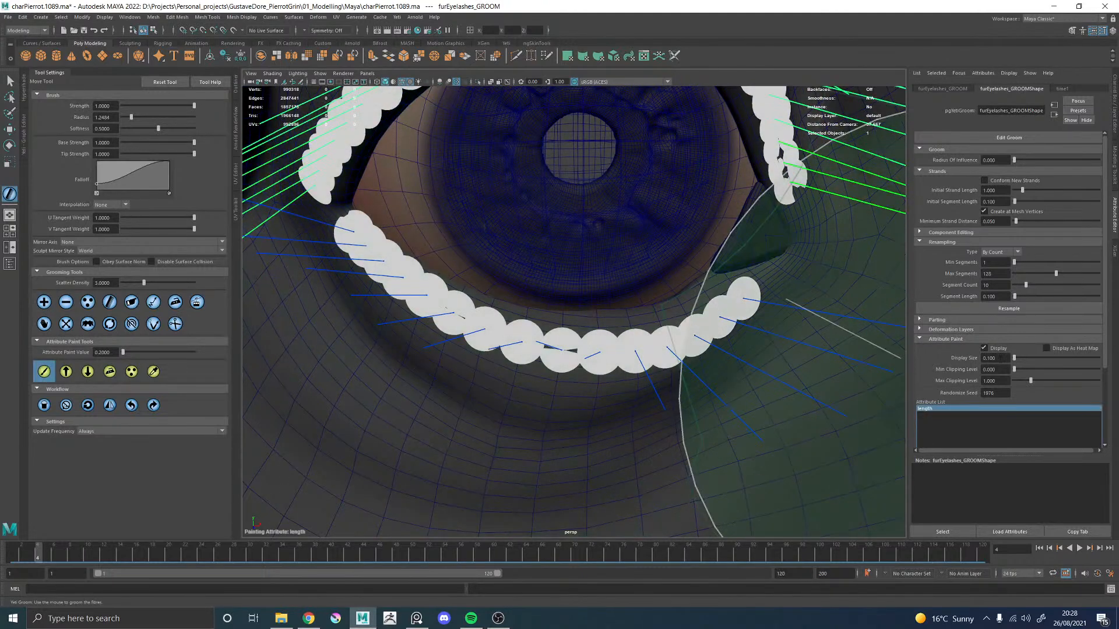
text(0.02)
key(Return)
Step: Set the attribute paint value to 0.4 and fill the selected lower eyelashes' length with it
alt+drag(702, 352, 724, 345)
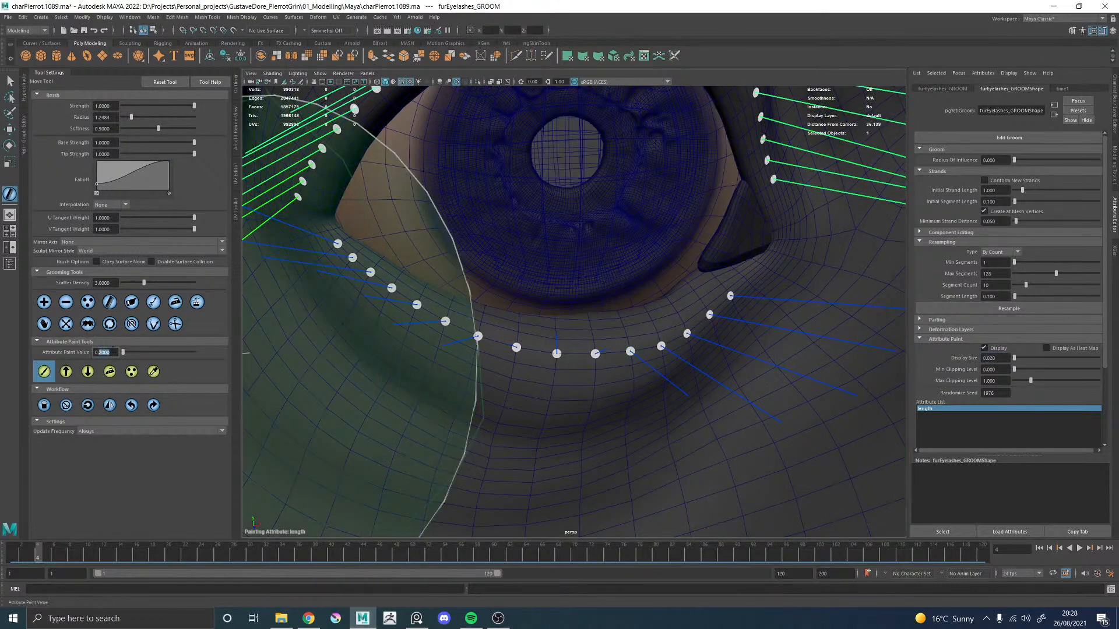
click(44, 405)
alt+drag(460, 354, 577, 309)
alt+drag(431, 339, 382, 338)
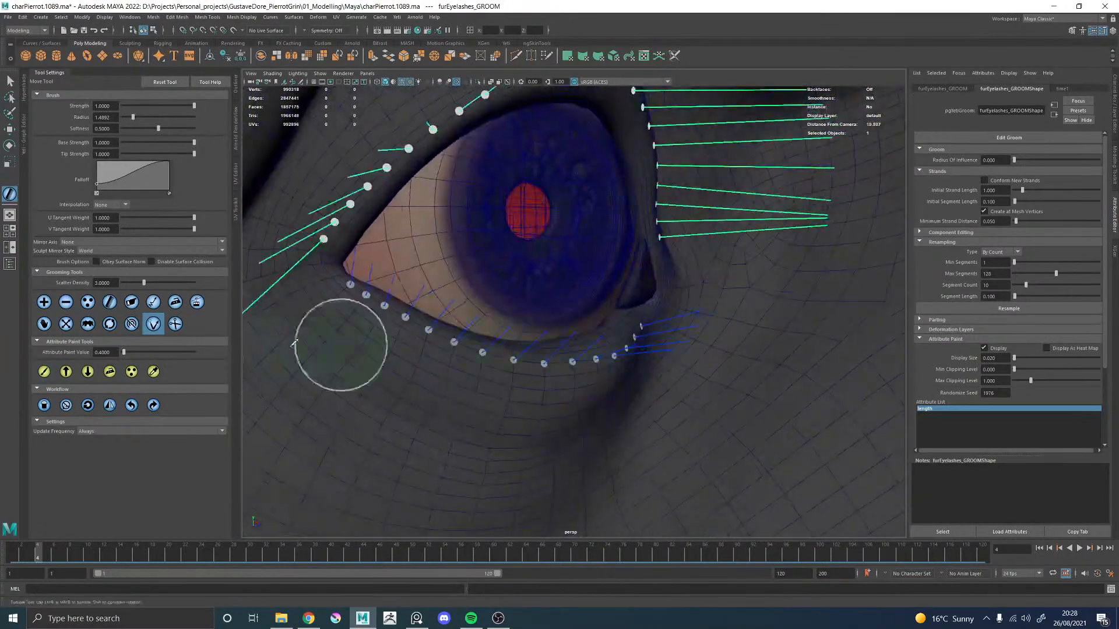
Step: Comb the lower eyelashes so they fan downward and outward from the lid, and clear their selection
click(111, 306)
mouse_move(583, 364)
alt+mouse_down()
mouse_move(516, 402)
mouse_move(584, 455)
alt+mouse_up()
alt+drag(554, 412, 618, 420)
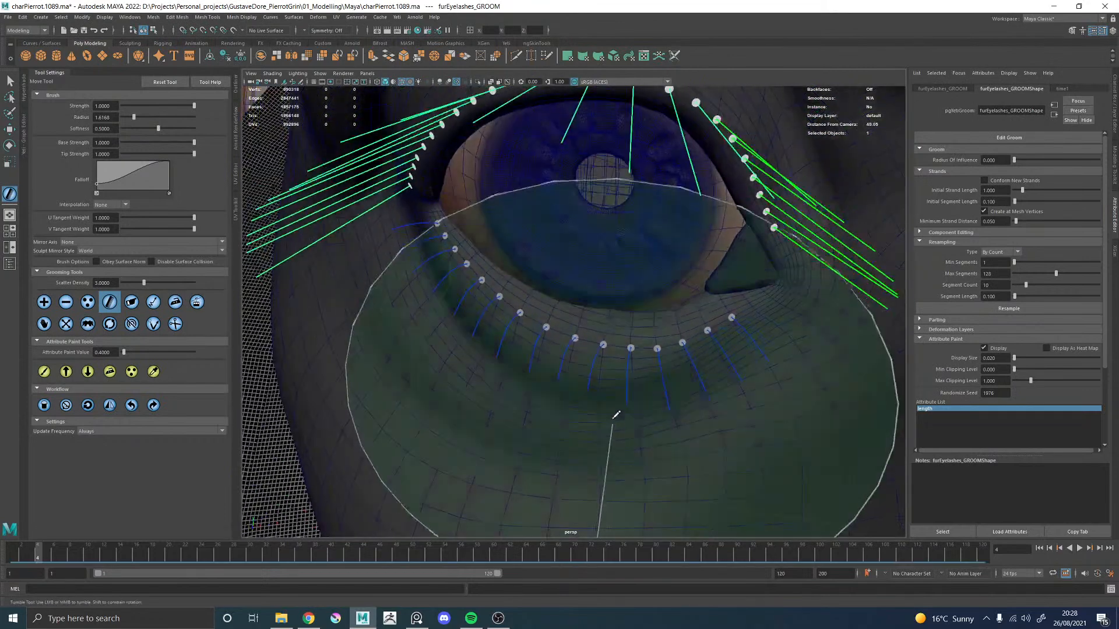
alt+middle_drag(708, 365, 625, 346)
mouse_move(627, 344)
alt+mouse_down()
mouse_move(631, 303)
mouse_move(635, 332)
mouse_move(570, 338)
mouse_move(571, 375)
alt+mouse_up()
mouse_move(499, 337)
alt+mouse_down()
mouse_move(459, 313)
mouse_move(583, 322)
mouse_move(450, 299)
alt+mouse_up()
mouse_move(441, 357)
alt+mouse_down()
mouse_move(470, 352)
mouse_move(460, 343)
alt+mouse_up()
ctrl+shift+drag(448, 340, 675, 358)
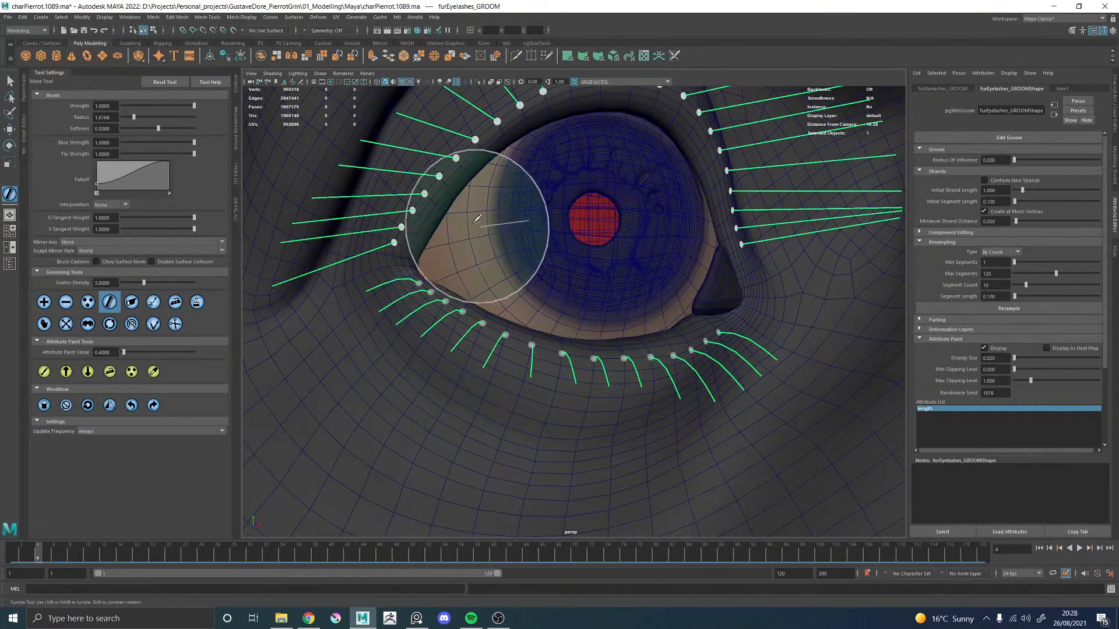
Step: Select all the upper eyelash strands and fill their length with an attribute paint value of 0.5
alt+drag(475, 203, 456, 263)
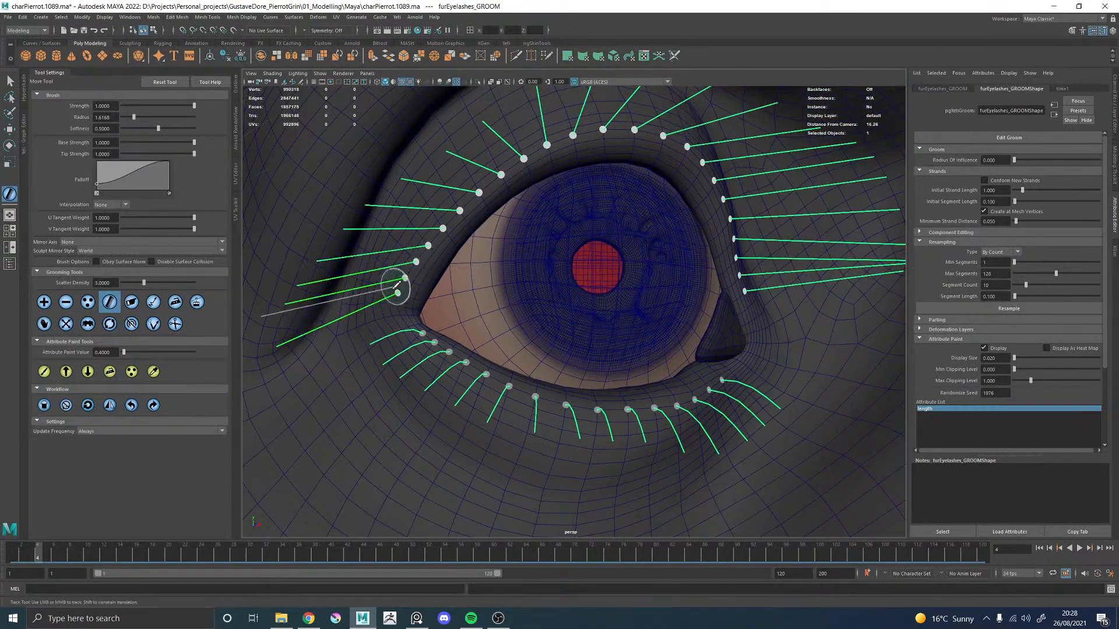
alt+drag(678, 169, 627, 158)
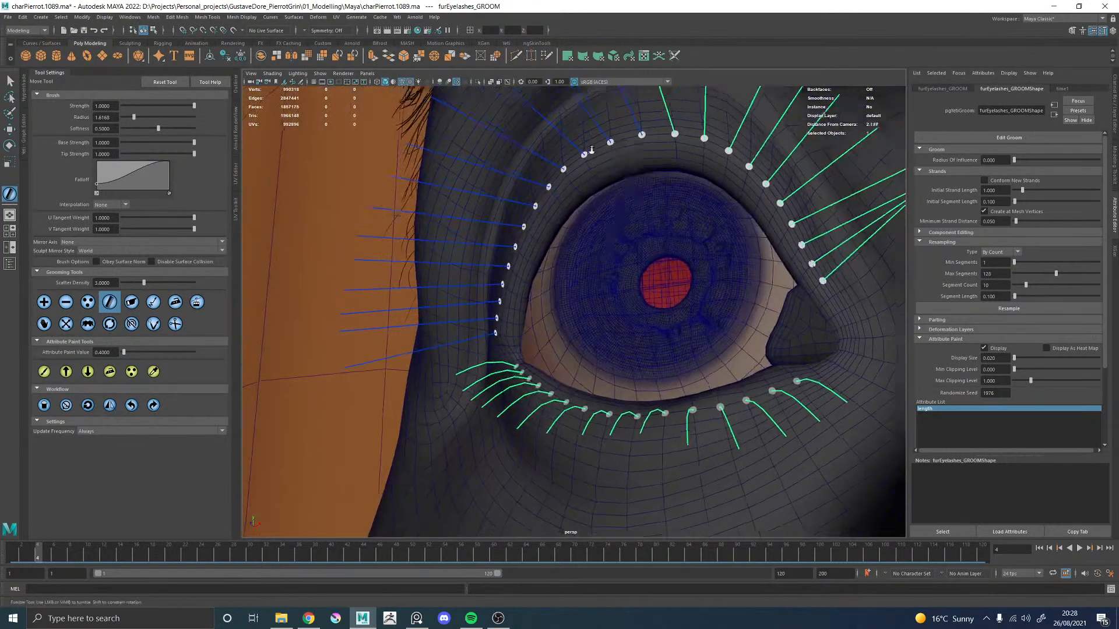
alt+right_drag(626, 158, 649, 204)
mouse_move(692, 257)
alt+mouse_down()
mouse_move(719, 215)
mouse_move(717, 243)
mouse_move(689, 251)
alt+mouse_up()
alt+drag(619, 241, 567, 291)
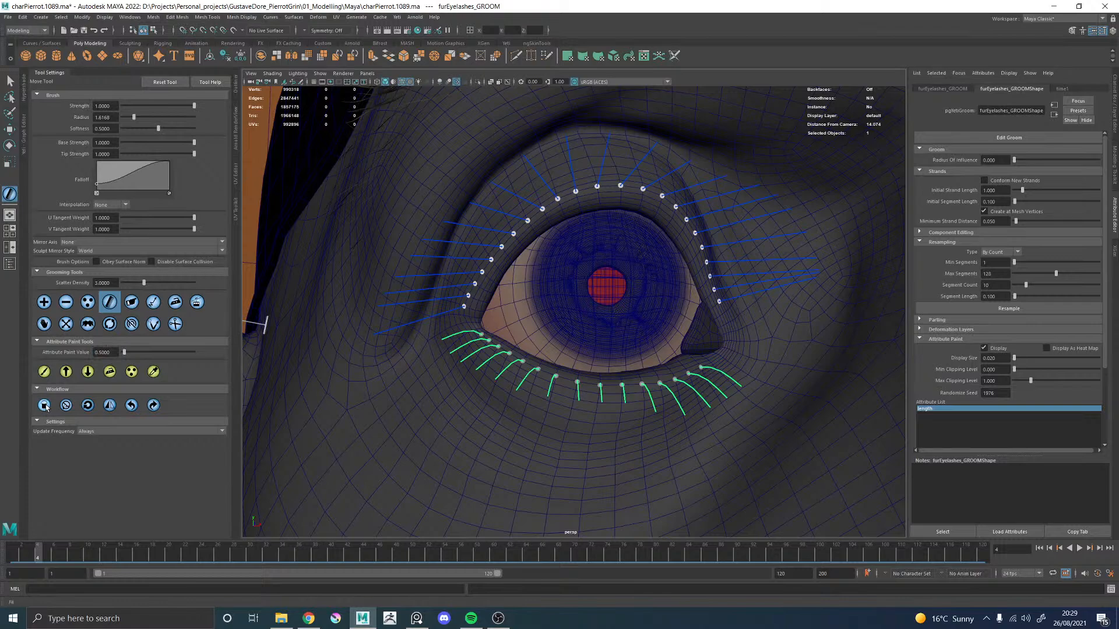
Step: Comb the selected upper eyelashes with a wide brush so they curve upward and fan away from the eyelid
mouse_move(588, 291)
alt+mouse_down()
mouse_move(552, 241)
mouse_move(551, 297)
mouse_move(509, 299)
mouse_move(570, 255)
mouse_move(544, 284)
alt+mouse_up()
alt+middle_drag(543, 284, 473, 312)
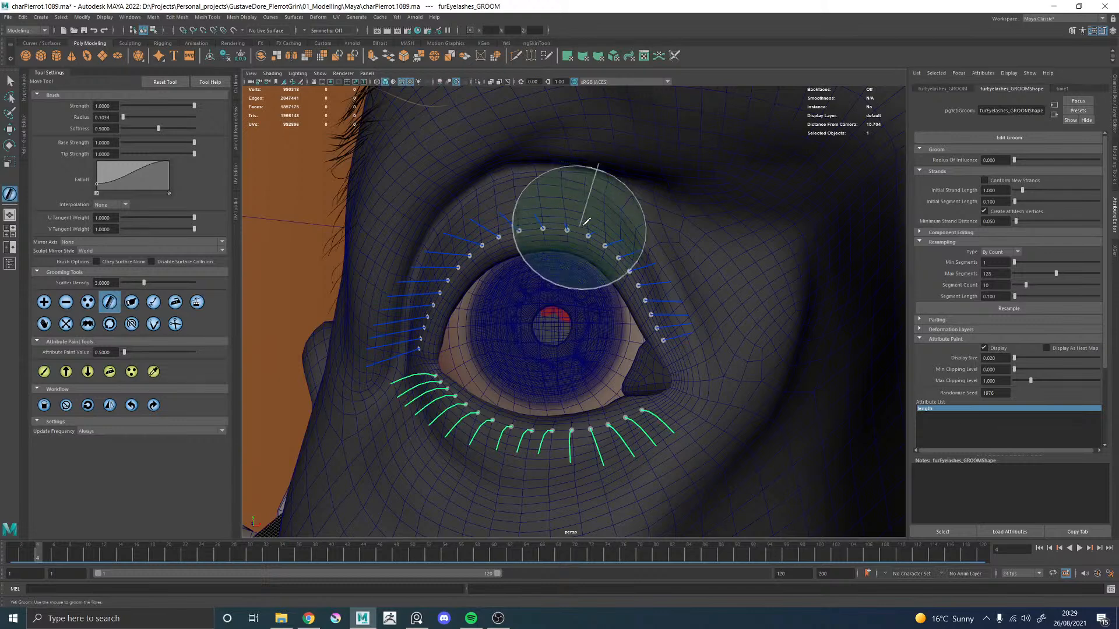
drag(532, 236, 540, 223)
drag(640, 301, 646, 294)
mouse_move(448, 280)
alt+mouse_down()
mouse_move(498, 272)
mouse_move(437, 261)
alt+mouse_up()
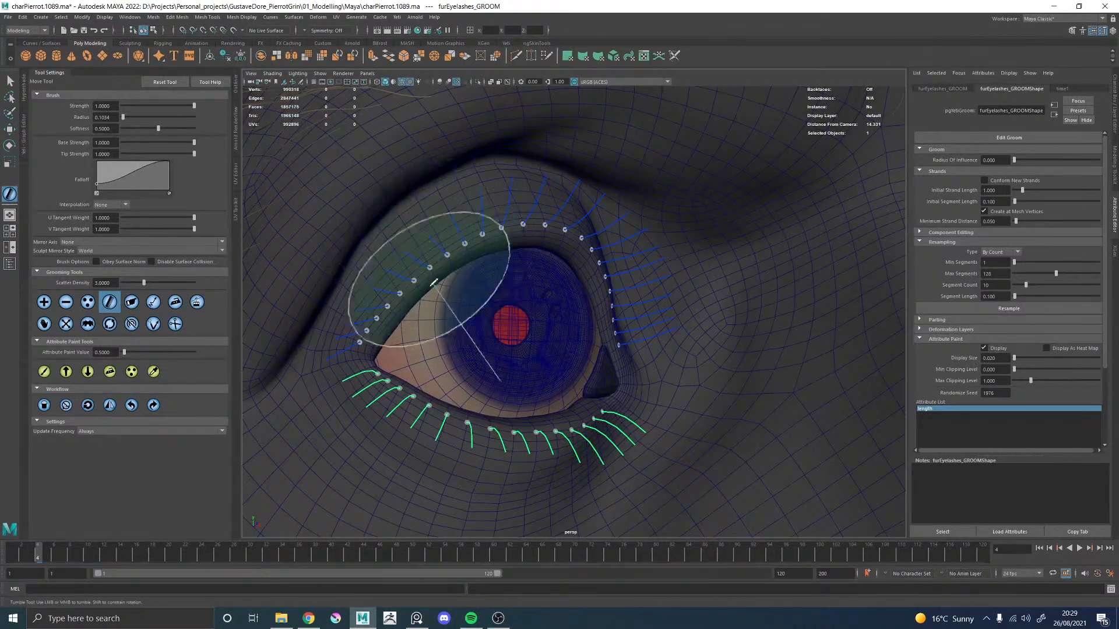
mouse_move(368, 329)
mouse_down()
mouse_move(418, 309)
mouse_move(550, 298)
mouse_move(465, 292)
mouse_move(428, 303)
mouse_move(662, 337)
mouse_move(634, 272)
mouse_move(606, 273)
mouse_up()
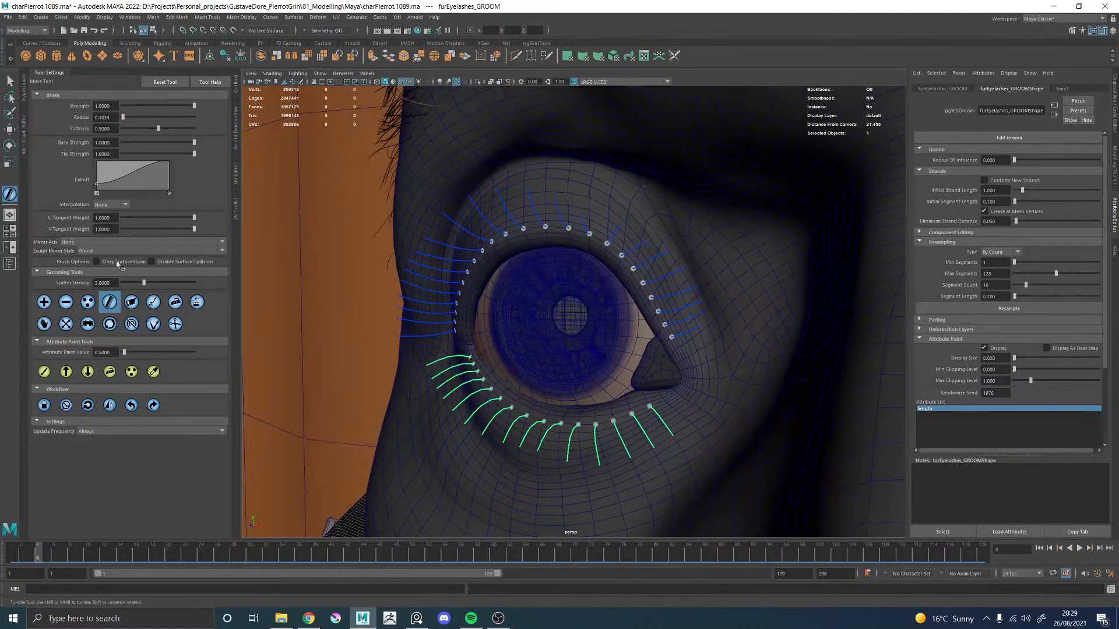
Step: Set a Smooth comb falloff that is strongest at the base and comb the upper eyelashes outward around the lid
click(132, 302)
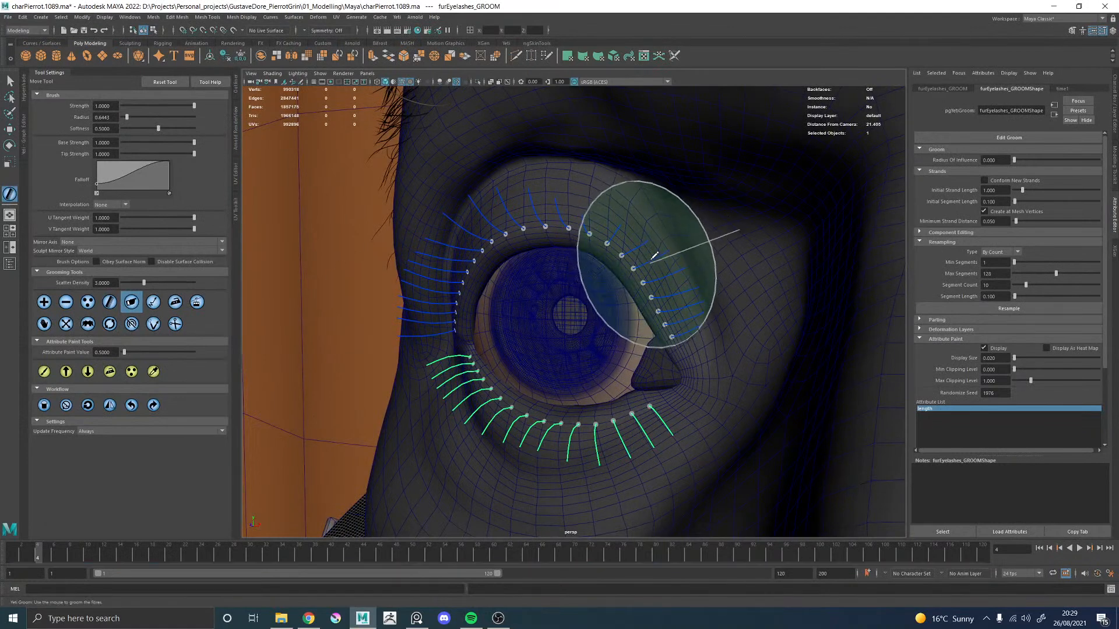
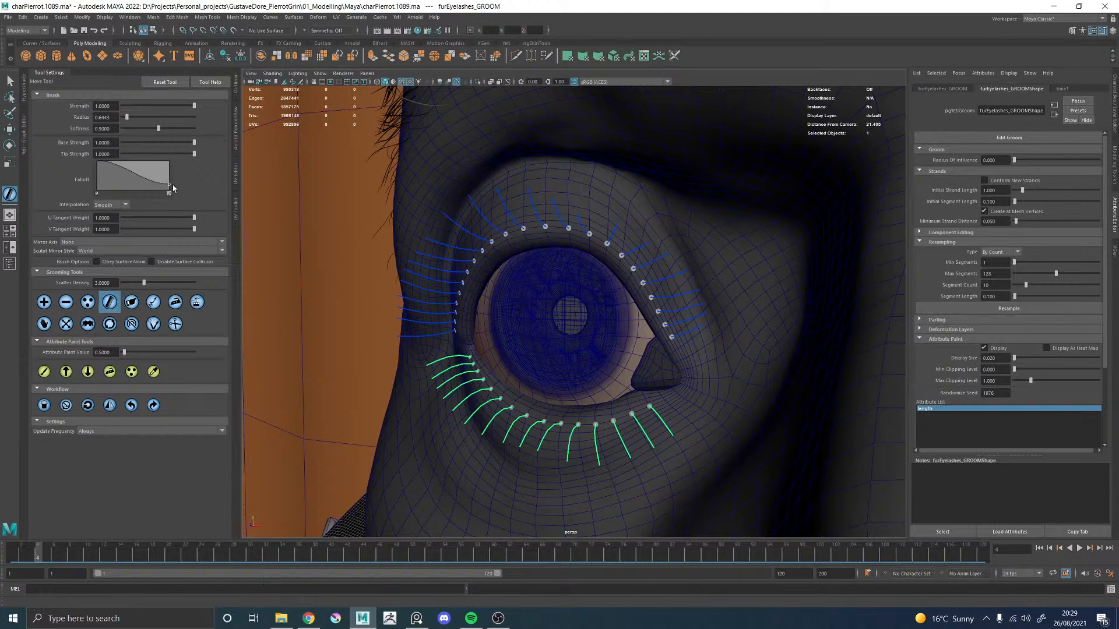
mouse_move(627, 291)
mouse_down()
mouse_move(659, 278)
mouse_move(662, 287)
mouse_up()
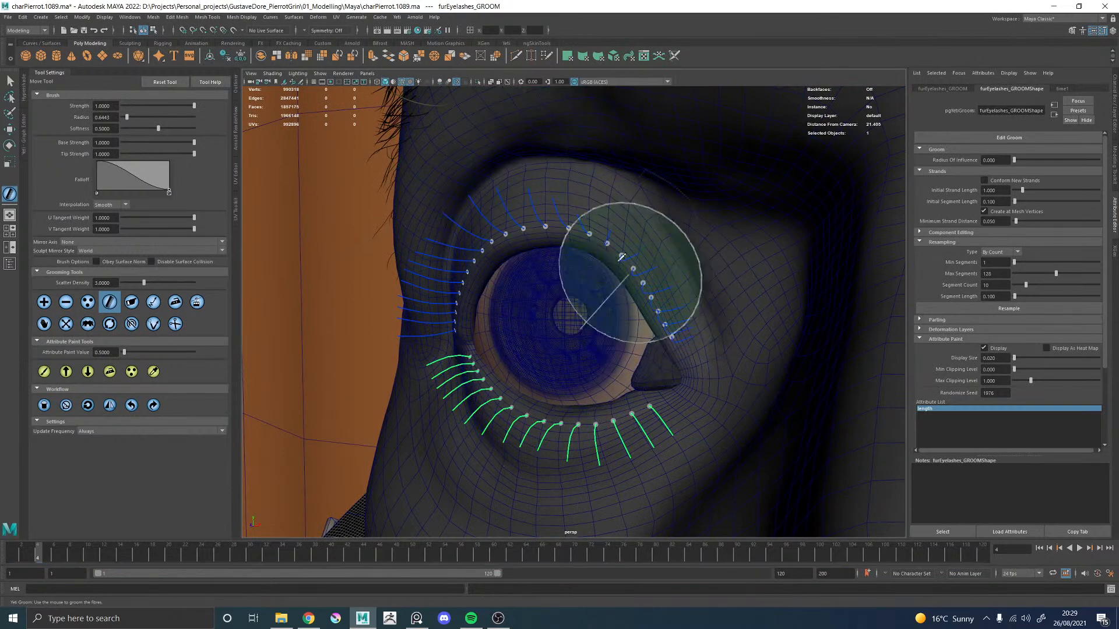
alt+drag(617, 287, 604, 228)
alt+drag(462, 225, 487, 237)
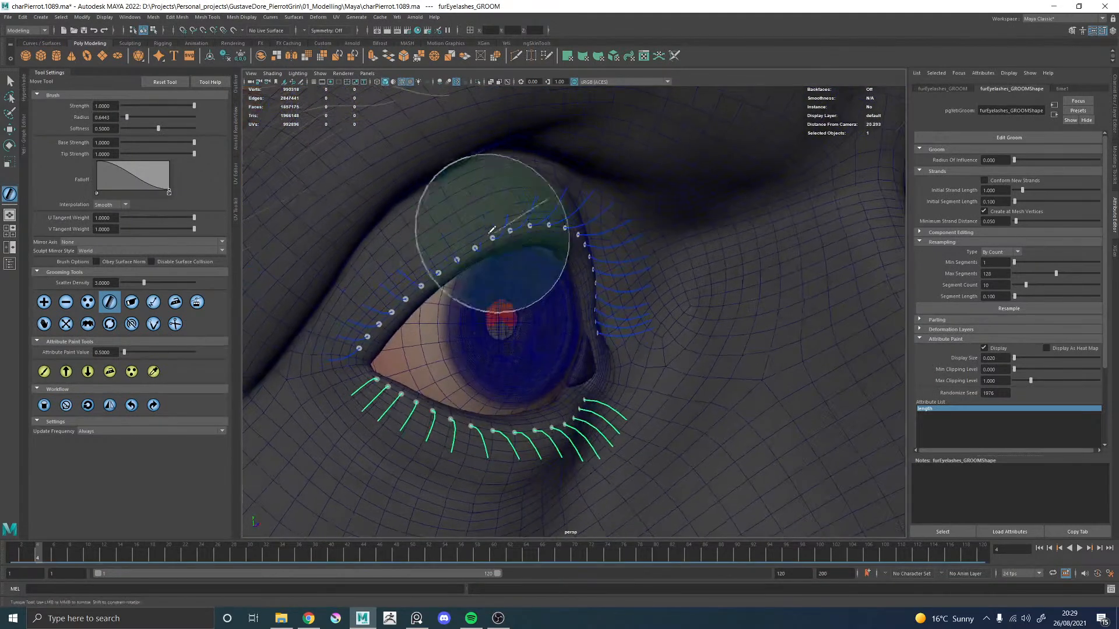
alt+middle_drag(488, 237, 479, 250)
mouse_move(490, 254)
alt+mouse_down()
mouse_move(626, 239)
mouse_move(544, 222)
alt+mouse_up()
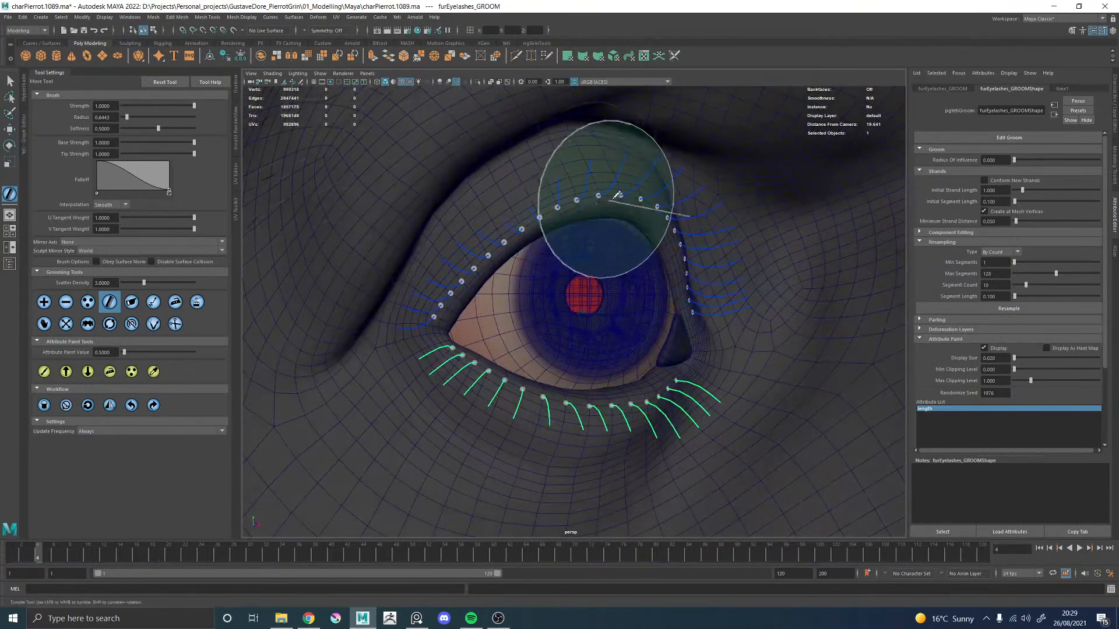
alt+drag(654, 216, 611, 226)
mouse_move(722, 308)
mouse_down()
mouse_move(714, 321)
mouse_move(376, 335)
mouse_up()
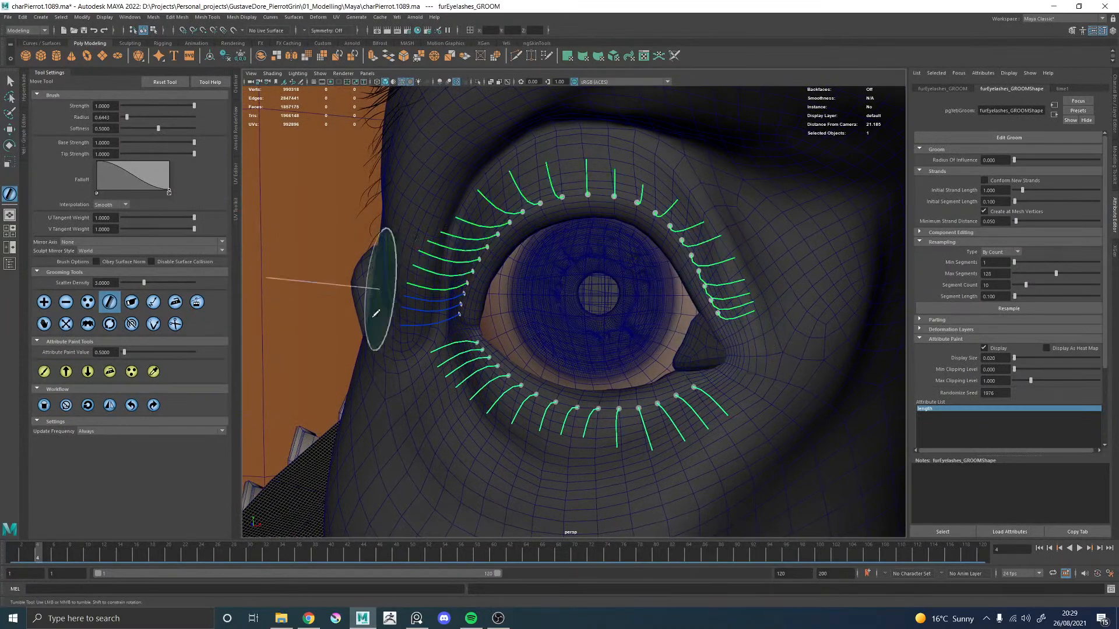
Step: Select the lower eyelashes, reverse the comb falloff so it is strongest at the tip, and refine their curve
mouse_move(501, 387)
ctrl+mouse_down()
mouse_move(662, 412)
mouse_move(645, 429)
mouse_move(687, 374)
mouse_move(532, 411)
ctrl+mouse_up()
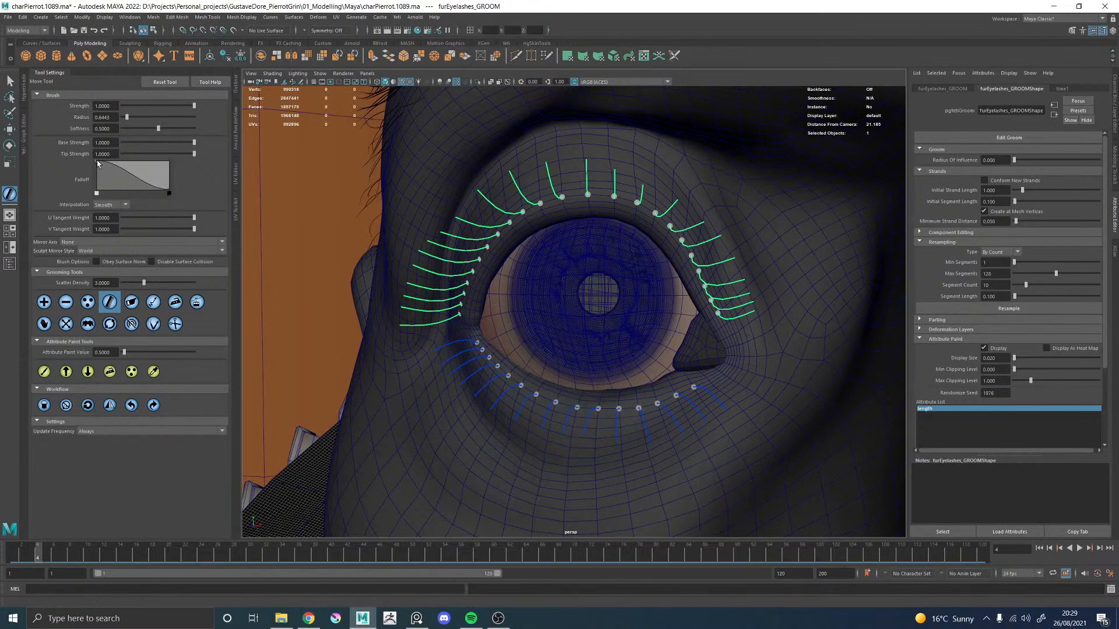
alt+drag(571, 317, 588, 240)
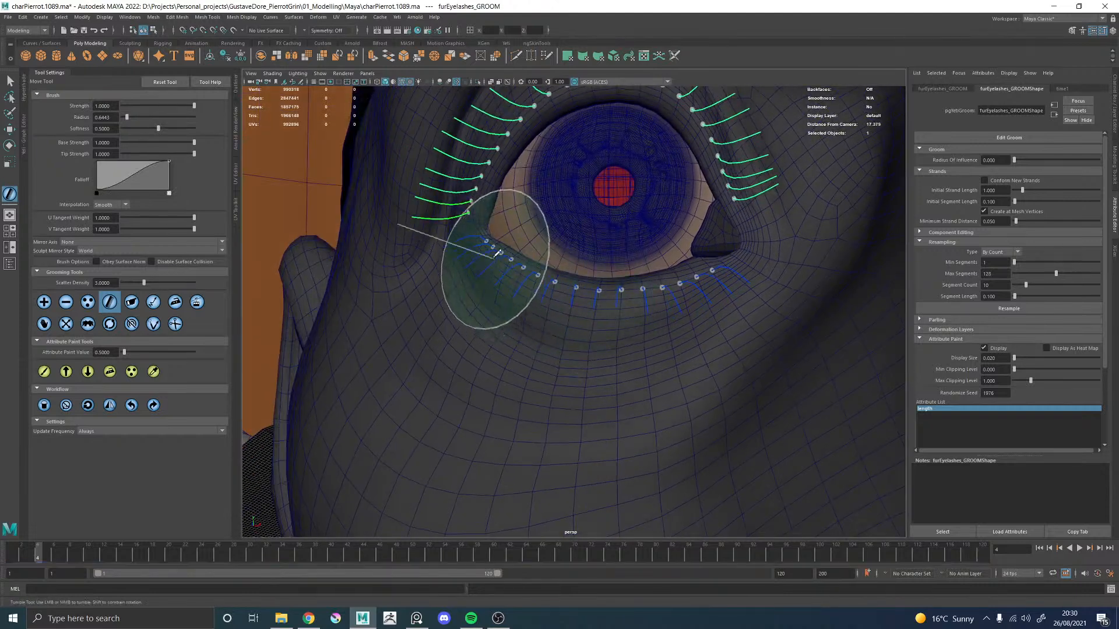
alt+drag(704, 250, 690, 324)
alt+right_drag(699, 327, 381, 266)
mouse_move(588, 333)
alt+mouse_down()
mouse_move(590, 268)
mouse_move(663, 285)
mouse_move(583, 281)
alt+mouse_up()
alt+right_drag(579, 283, 775, 326)
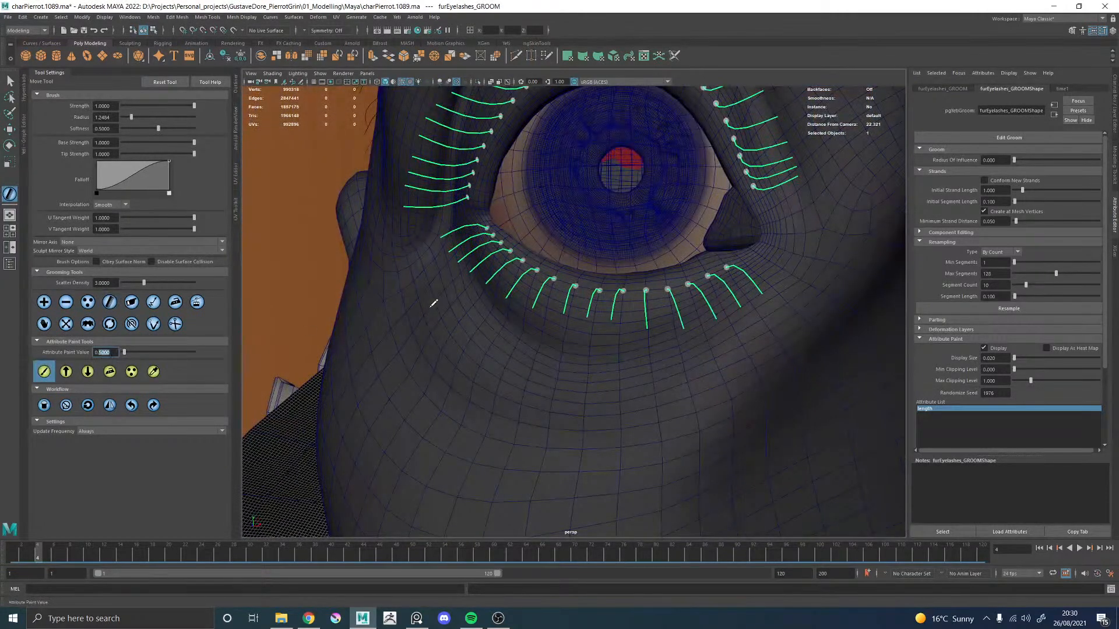
Step: Set the attribute paint value to 0.2 and paint that length onto the lower eyelashes near the inner corner of the eye
text(0.2)
key(Return)
mouse_move(674, 324)
mouse_down()
mouse_move(723, 344)
mouse_move(671, 280)
mouse_move(745, 297)
mouse_move(761, 345)
mouse_move(732, 312)
mouse_up()
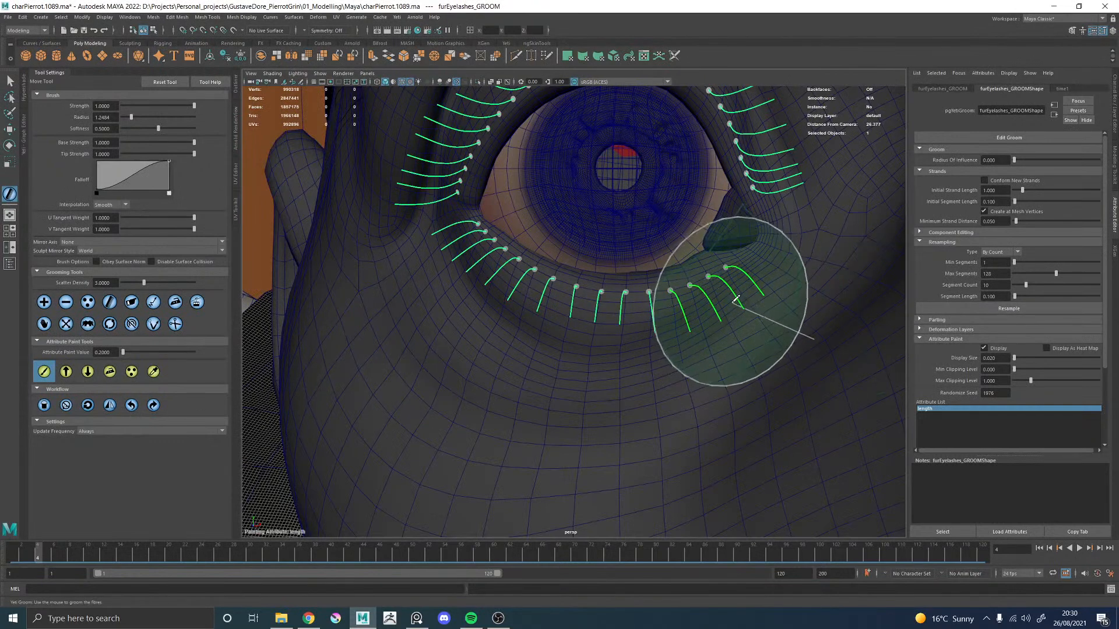
alt+drag(745, 276, 551, 307)
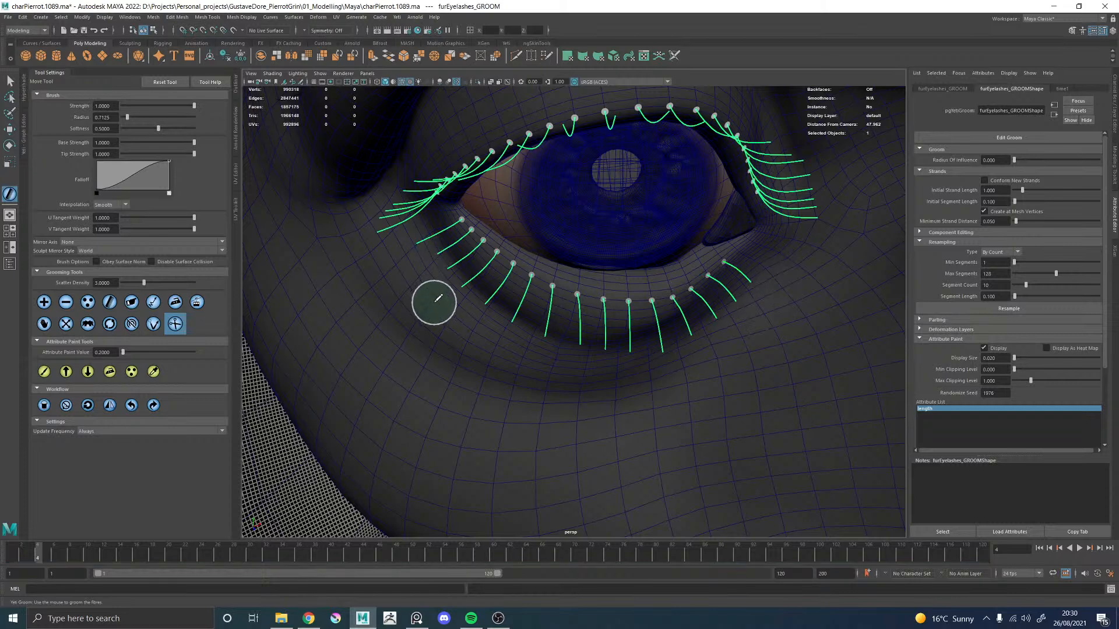
Step: Brush the roots of the upper eyelashes with a grooming brush of radius 0.1149 and strength 0.1235
alt+drag(491, 320, 272, 302)
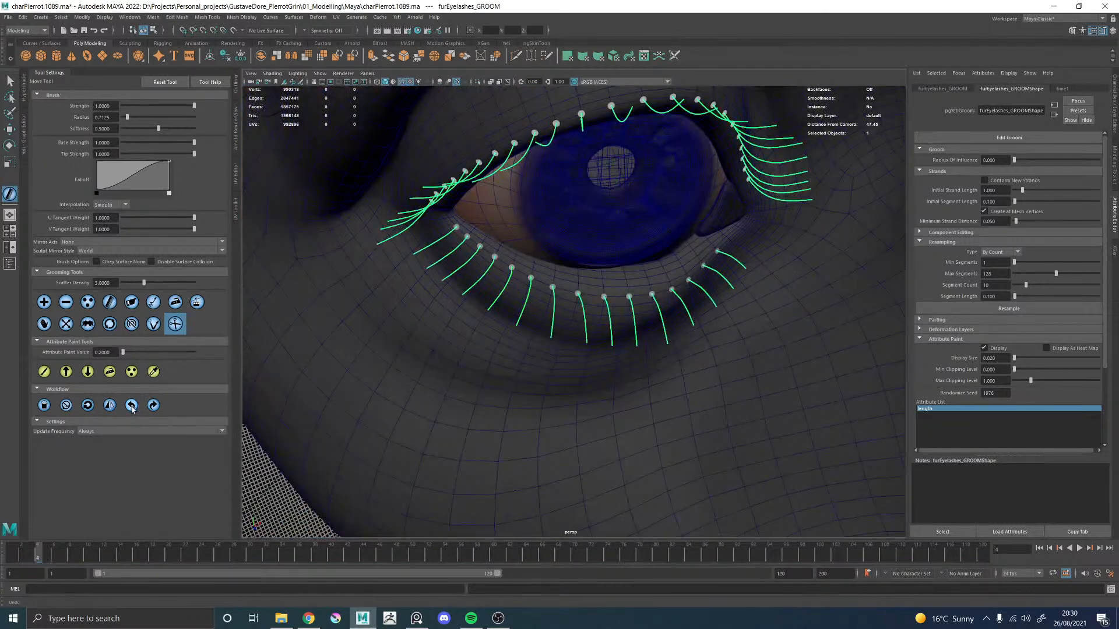
alt+drag(693, 348, 756, 315)
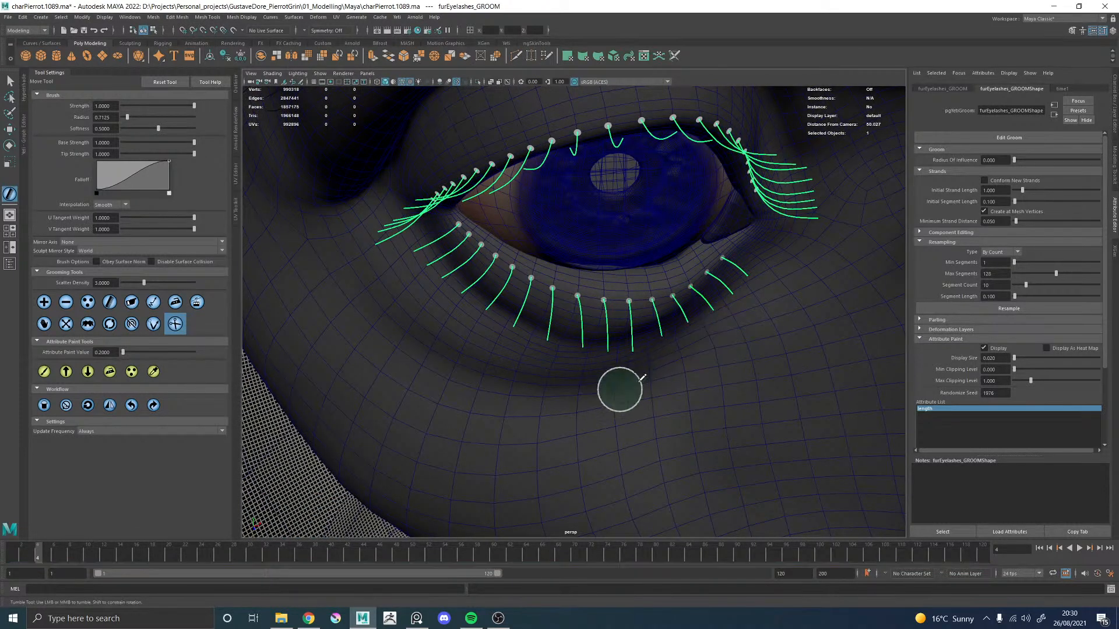
alt+drag(633, 381, 671, 289)
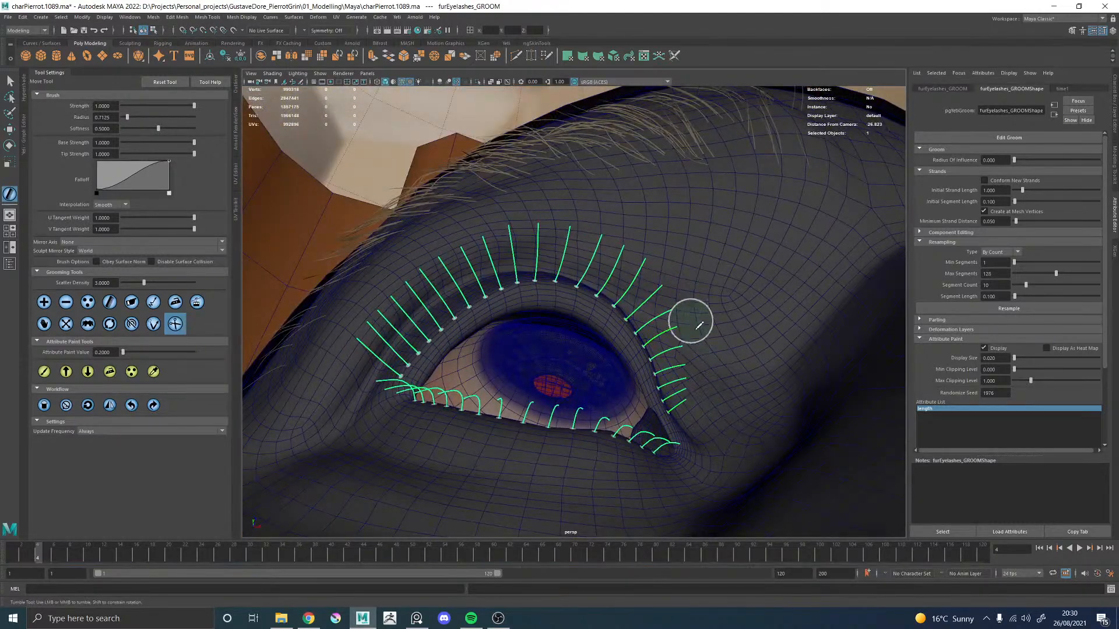
scroll(670, 194, up, 3)
alt+drag(670, 195, 593, 240)
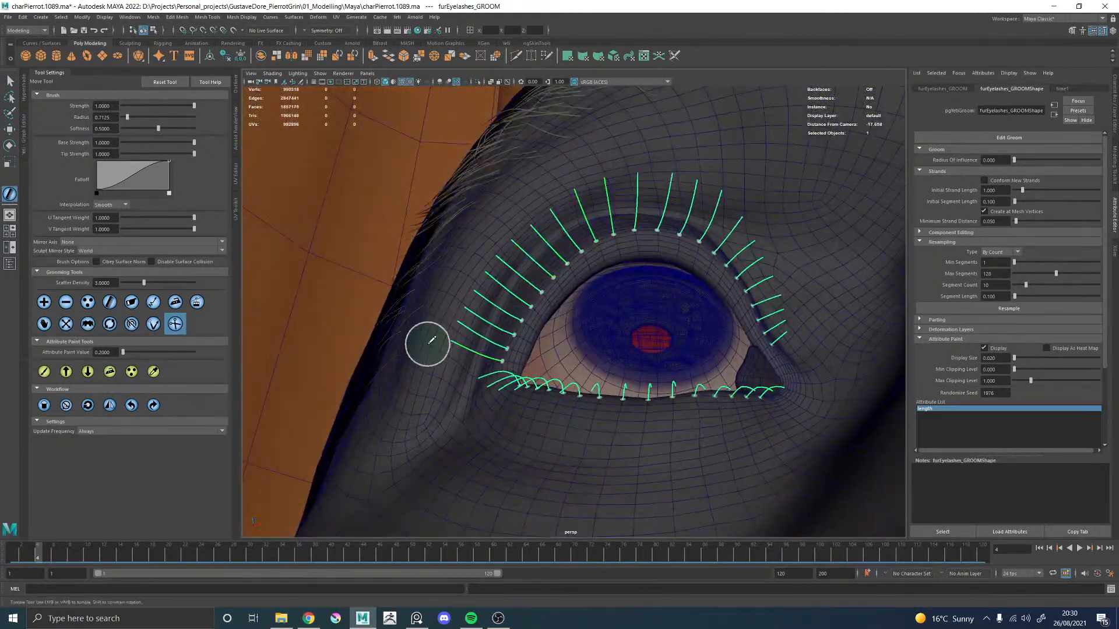
click(44, 372)
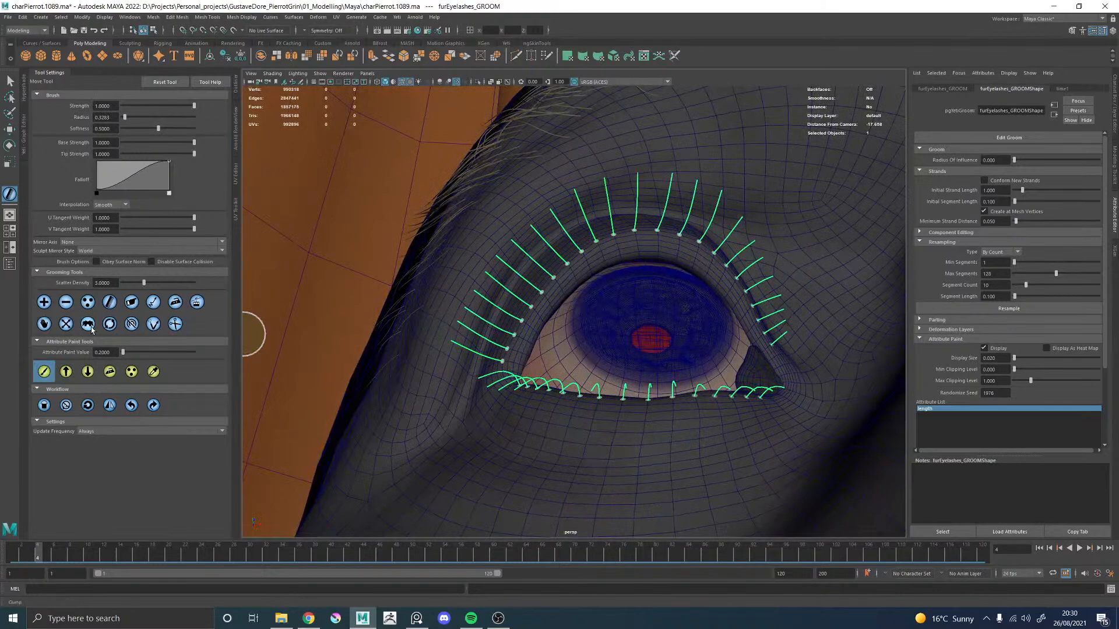
click(66, 324)
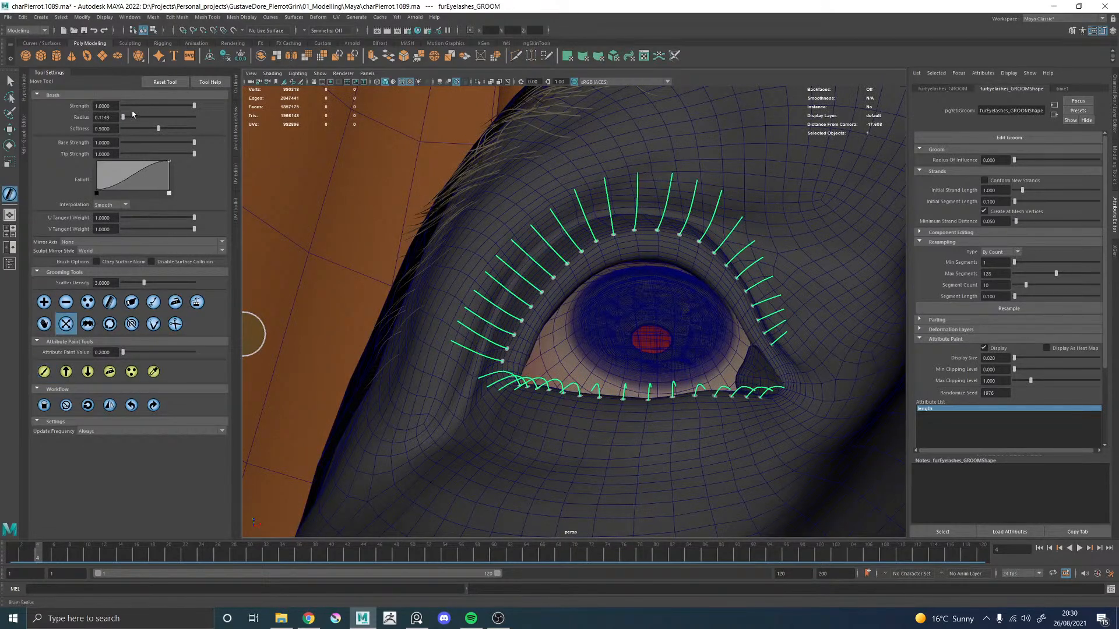
mouse_move(530, 252)
mouse_down()
mouse_move(649, 256)
mouse_move(581, 249)
mouse_move(574, 315)
mouse_up()
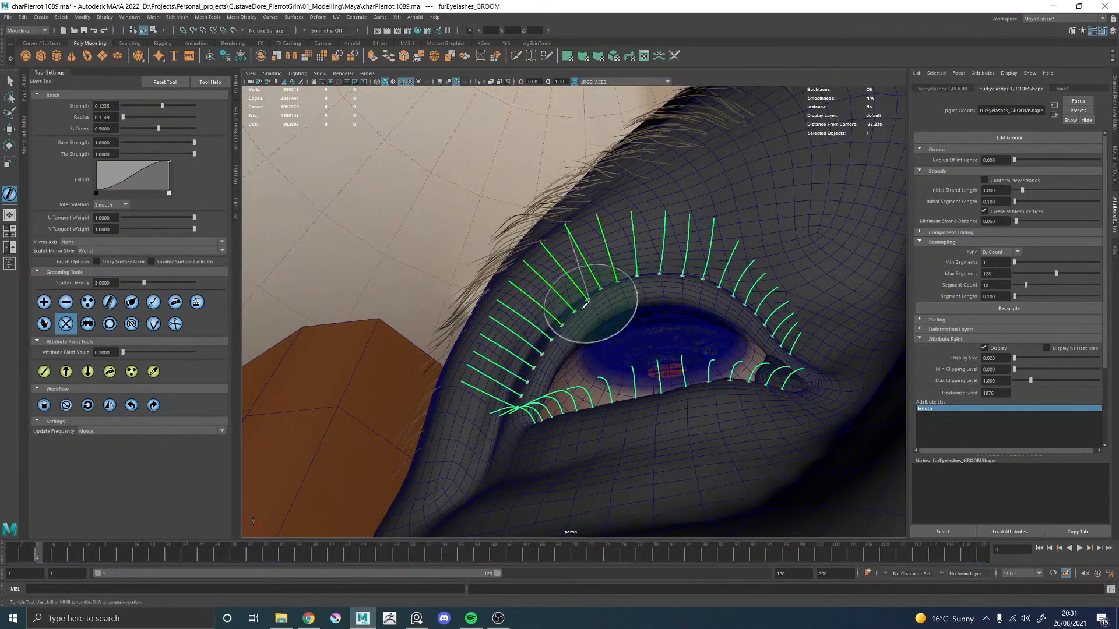
Step: Rework the eyelash shape around the eye with the brush strength set to -0.6667
alt+drag(583, 321, 694, 348)
alt+right_drag(694, 349, 402, 300)
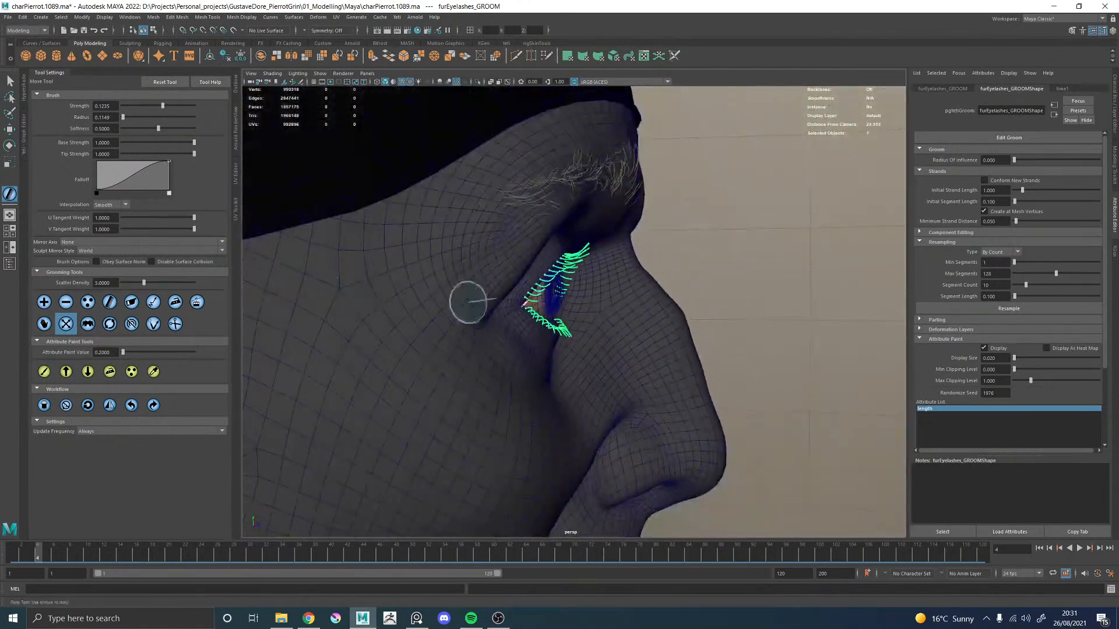
alt+drag(571, 291, 454, 300)
alt+right_drag(455, 300, 274, 302)
alt+drag(542, 259, 525, 281)
alt+right_drag(525, 280, 567, 315)
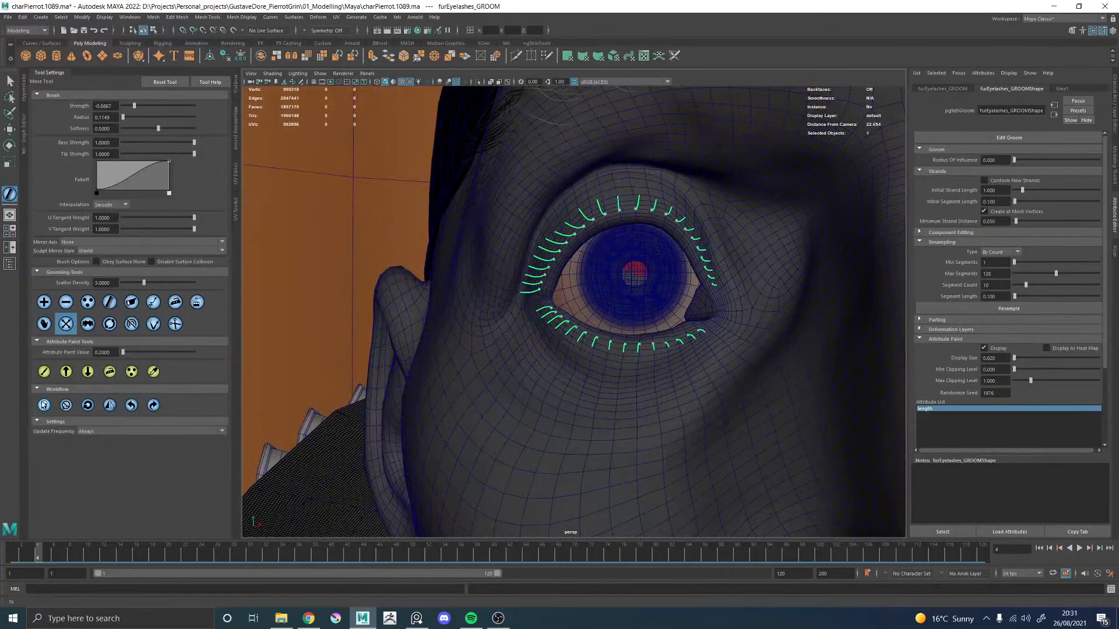
alt+drag(577, 303, 654, 313)
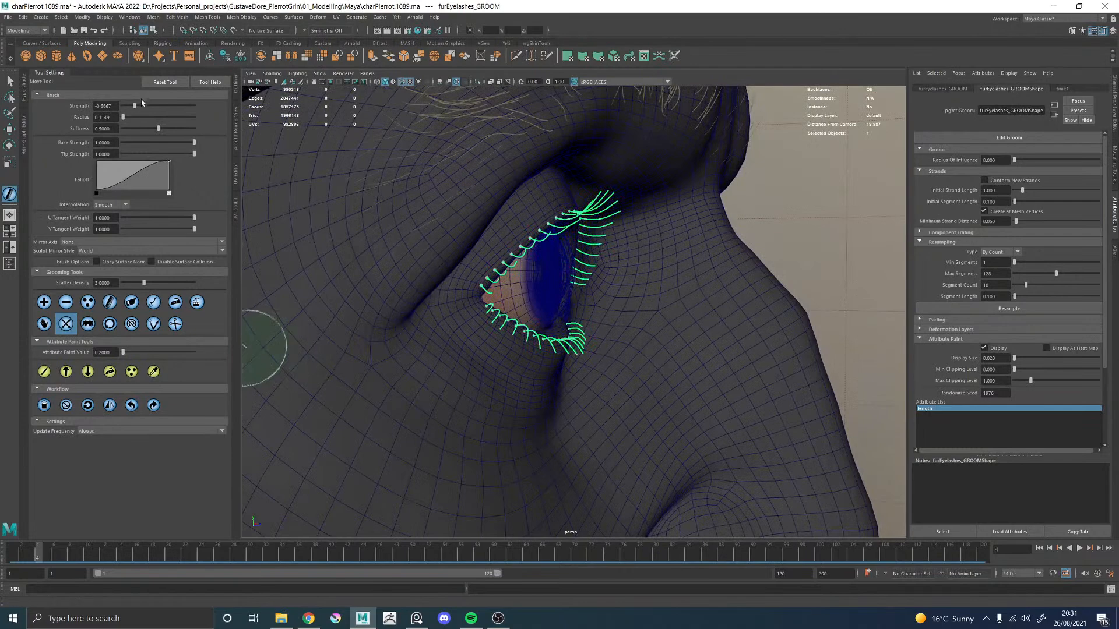
Step: Set the brush strength to -0.4691 and check the upper and lower eyelashes from the front and the side
alt+drag(445, 312, 577, 271)
alt+right_drag(577, 271, 460, 277)
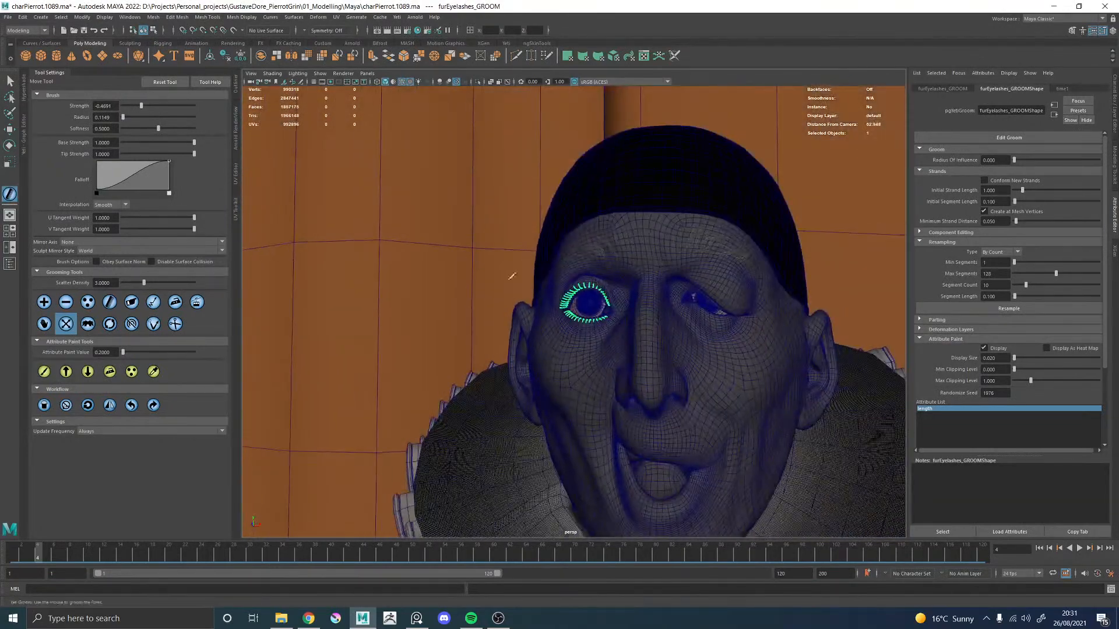
alt+drag(460, 278, 826, 435)
alt+right_drag(826, 434, 874, 449)
alt+drag(534, 309, 559, 312)
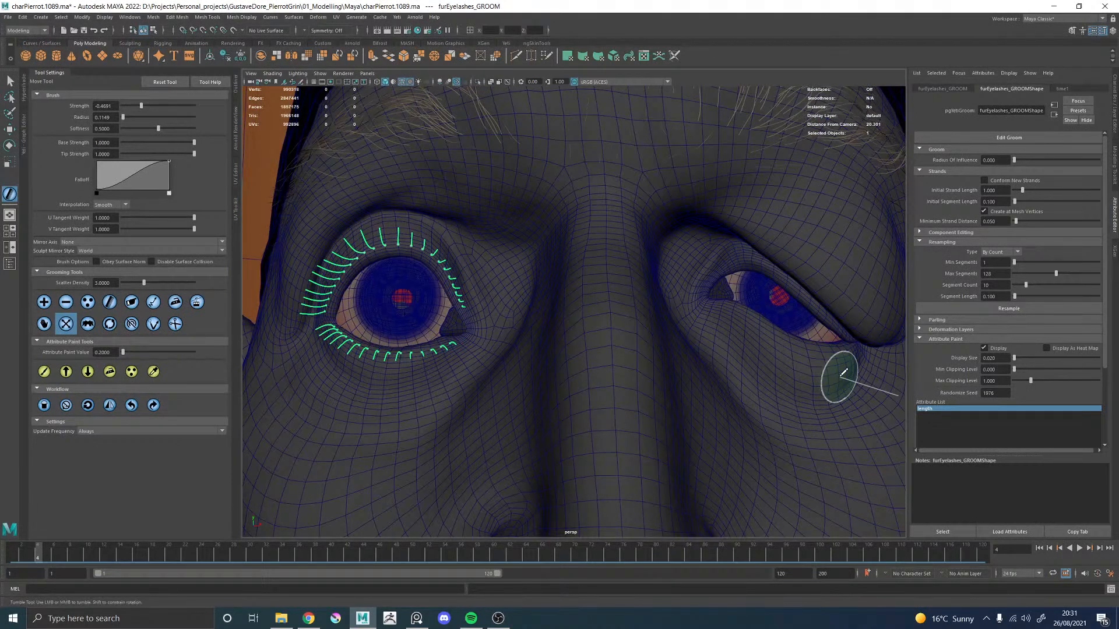
alt+drag(344, 244, 365, 247)
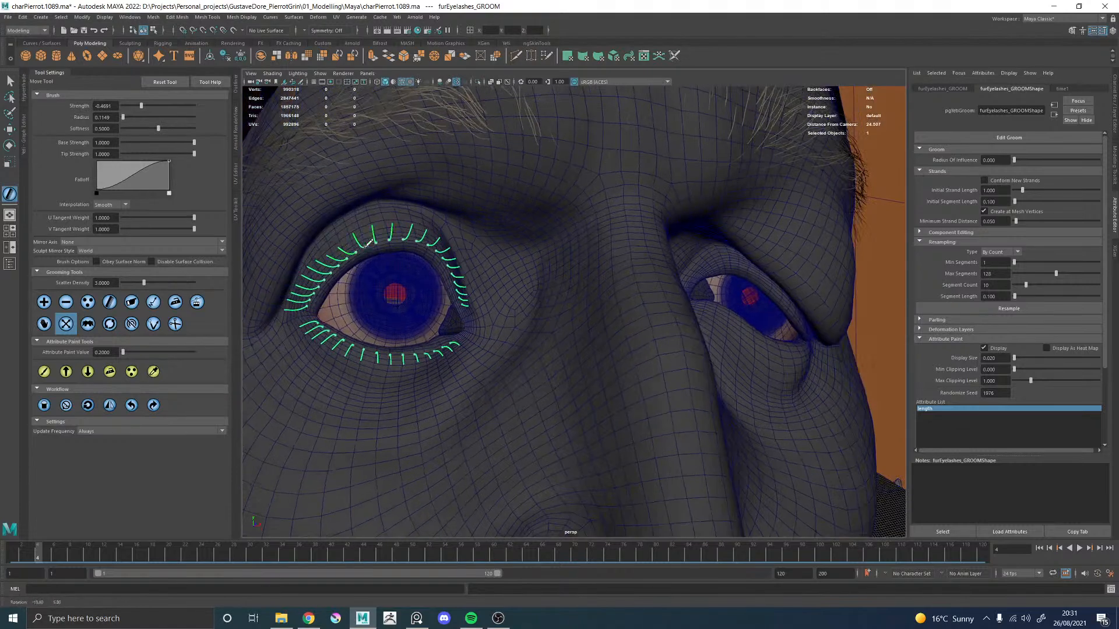
alt+right_drag(365, 246, 375, 295)
alt+middle_drag(374, 295, 577, 292)
mouse_move(577, 292)
alt+mouse_down()
mouse_move(565, 297)
mouse_move(555, 267)
mouse_move(564, 304)
mouse_move(583, 290)
alt+mouse_up()
Step: Switch to a full-strength grooming brush with radius 1.4892 and reshape the upper eyelashes along the lid
click(155, 322)
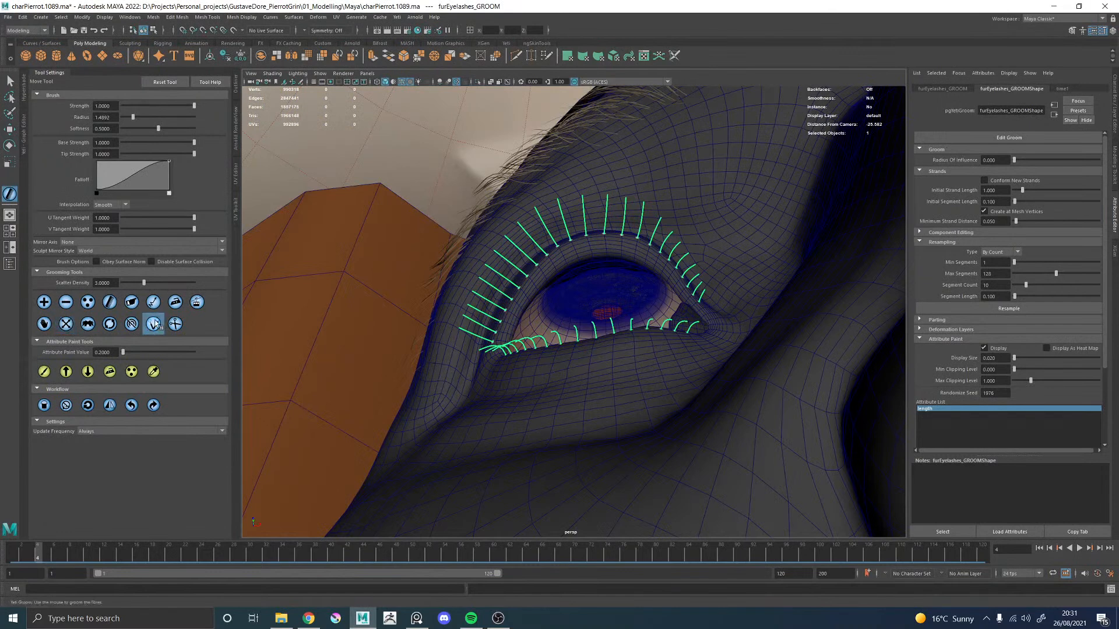
alt+right_drag(484, 245, 569, 299)
mouse_move(470, 216)
mouse_down()
mouse_move(432, 265)
mouse_move(450, 254)
mouse_move(445, 237)
mouse_up()
drag(585, 197, 593, 182)
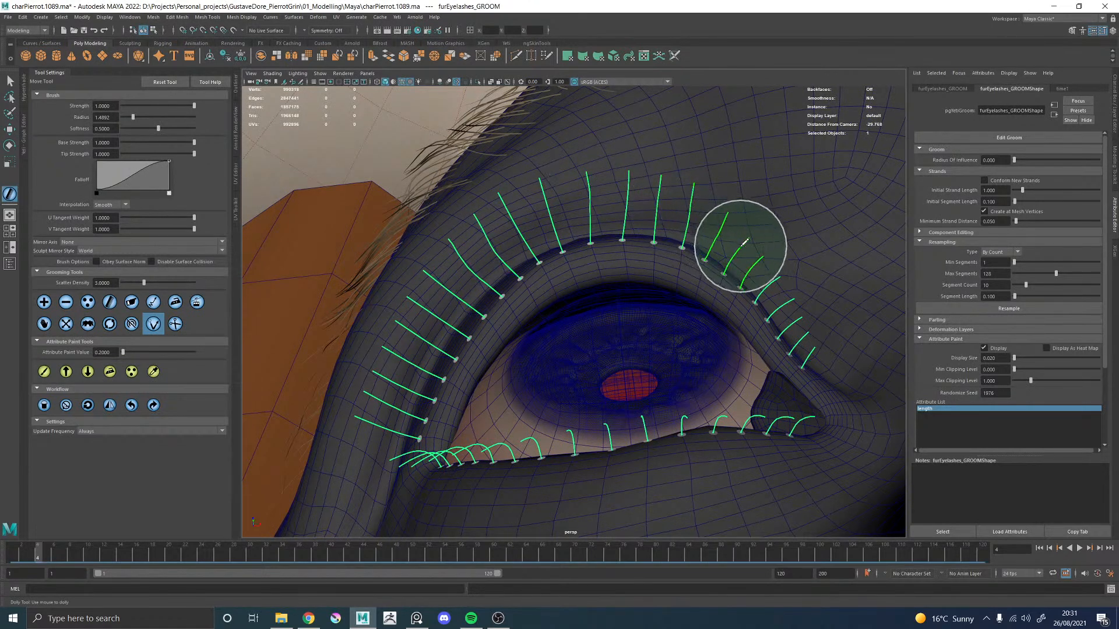
alt+drag(742, 237, 532, 249)
Step: Reshape the lower eyelashes at the outer corner of the eye with the same wide brush
mouse_move(451, 370)
alt+mouse_down()
mouse_move(455, 386)
mouse_move(471, 389)
mouse_move(485, 321)
alt+mouse_up()
mouse_move(485, 320)
alt+middle_down()
mouse_move(488, 289)
mouse_move(457, 169)
alt+middle_up()
mouse_move(492, 327)
alt+mouse_down()
mouse_move(595, 309)
mouse_move(587, 299)
alt+mouse_up()
mouse_move(587, 299)
alt+right_down()
mouse_move(551, 263)
mouse_move(704, 372)
alt+right_up()
mouse_move(704, 372)
alt+mouse_down()
mouse_move(624, 314)
mouse_move(643, 384)
mouse_move(534, 368)
alt+mouse_up()
alt+middle_drag(535, 367, 492, 372)
alt+right_drag(492, 372, 465, 349)
drag(461, 350, 457, 316)
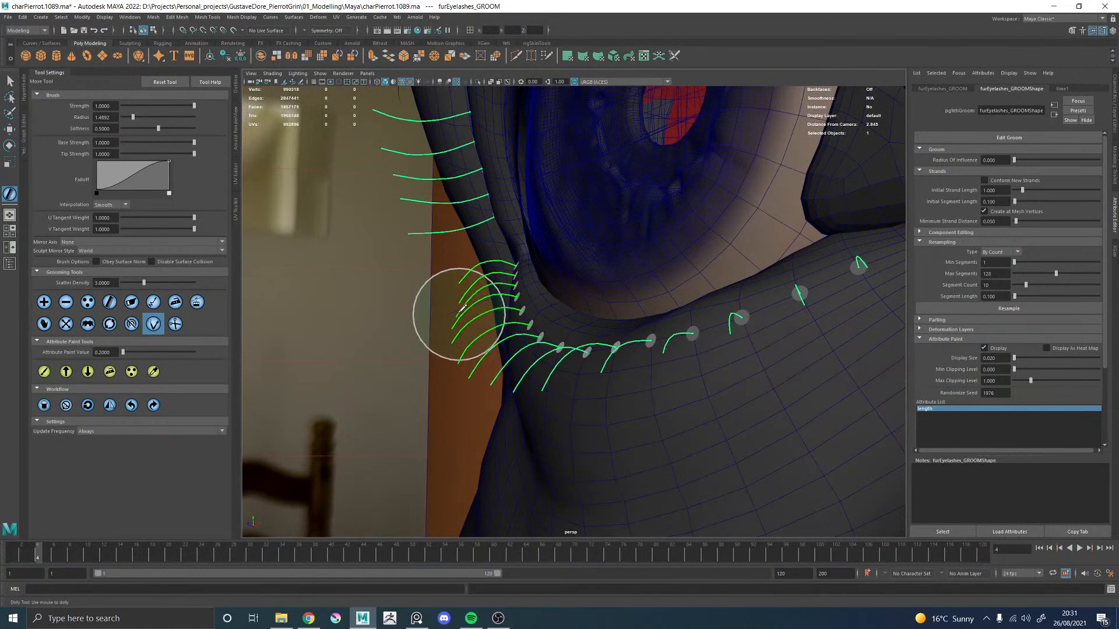
alt+right_drag(559, 342, 543, 320)
alt+drag(543, 319, 517, 314)
alt+right_drag(517, 314, 373, 349)
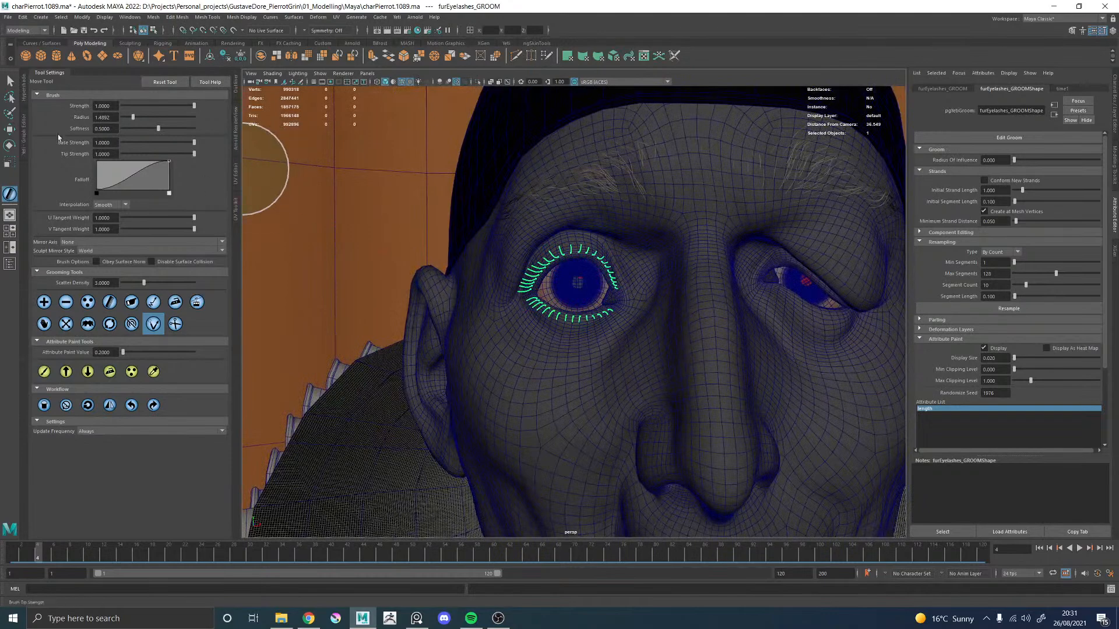
Step: Open the Yeti Graph Editor and add furEyelashes_GROOMShape as an input groom of the furEyelashes node
click(45, 76)
click(25, 121)
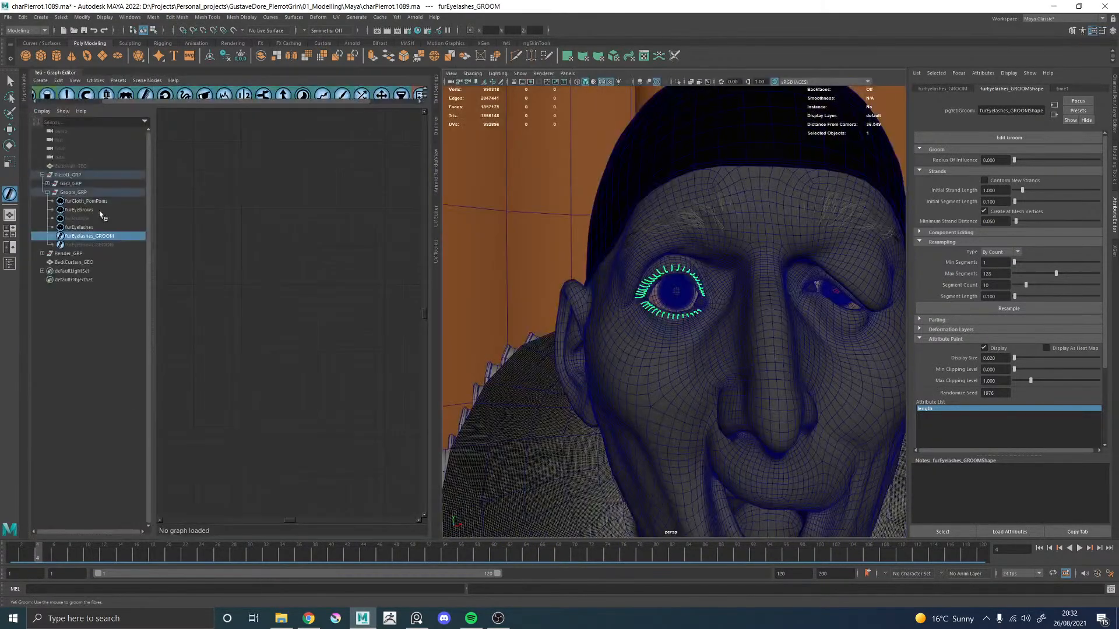
click(81, 227)
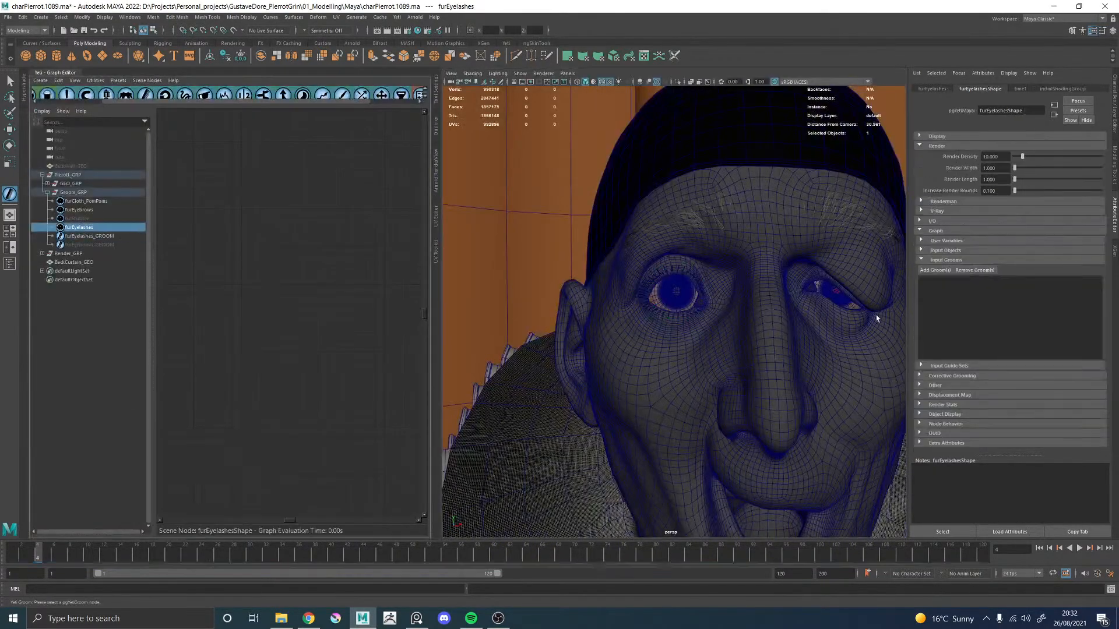
click(934, 271)
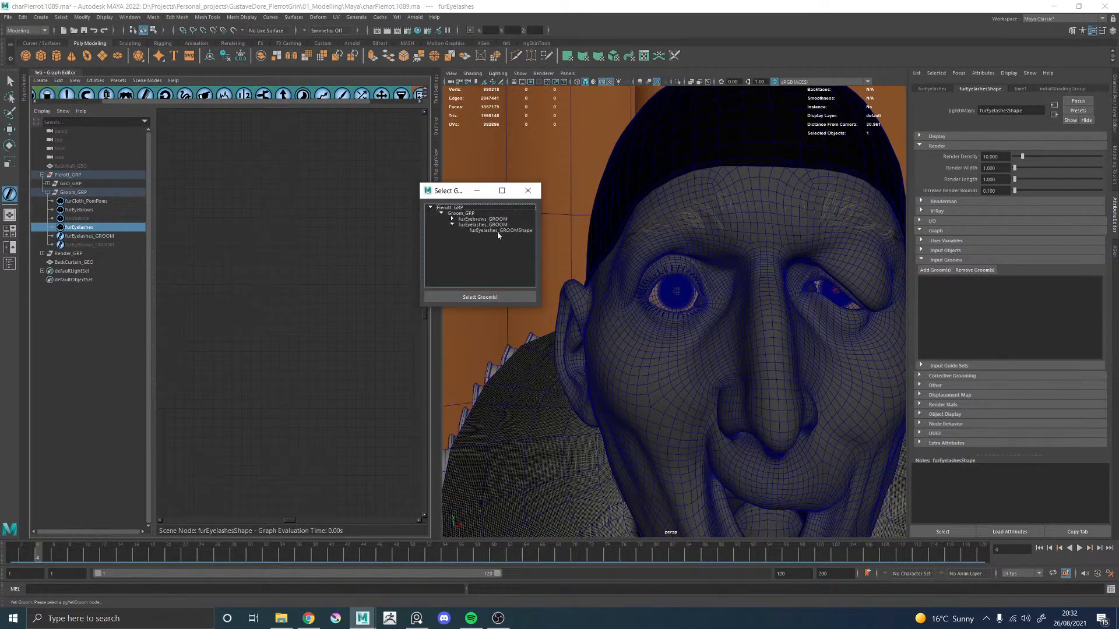
click(480, 296)
Step: Build a connected chain of import, scatter and grow nodes in the furEyelashes graph
key(f)
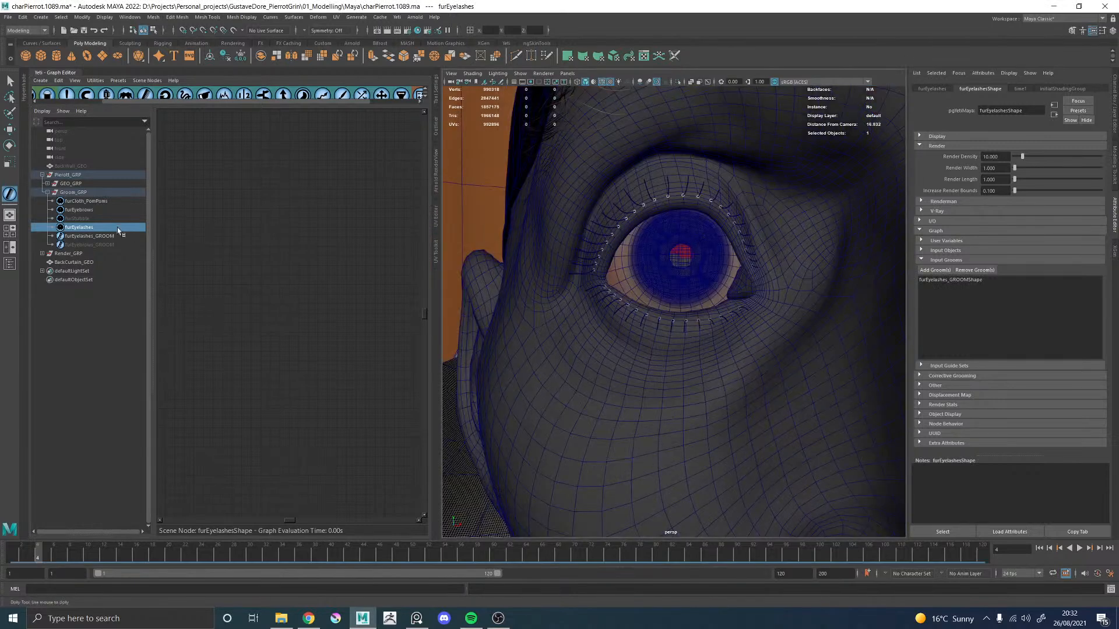
scroll(100, 96, up, 3)
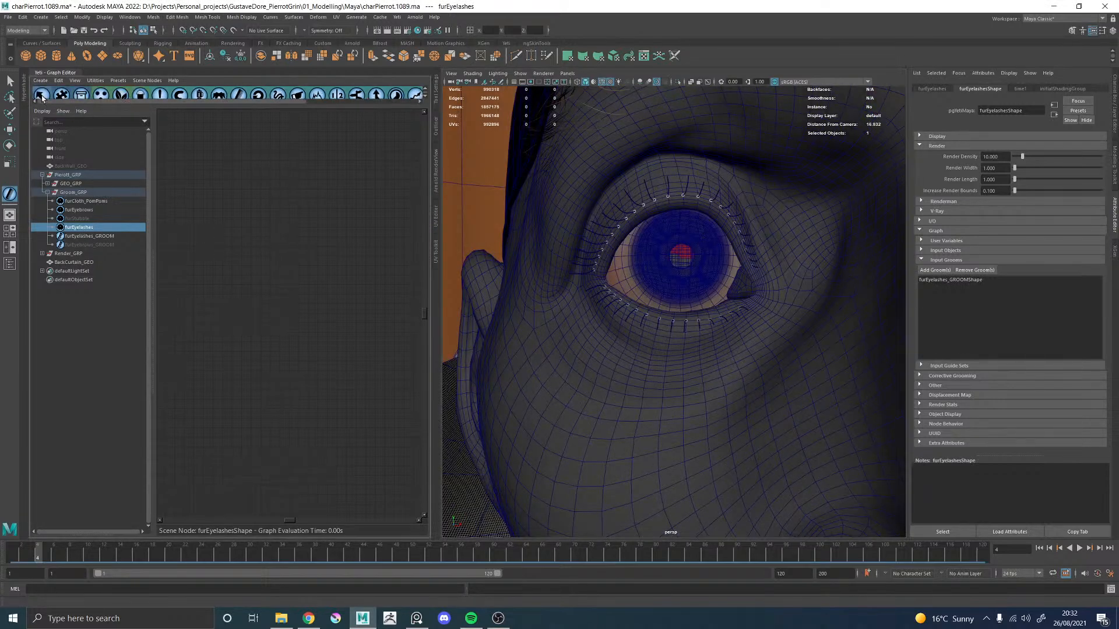
click(100, 95)
click(120, 95)
click(140, 95)
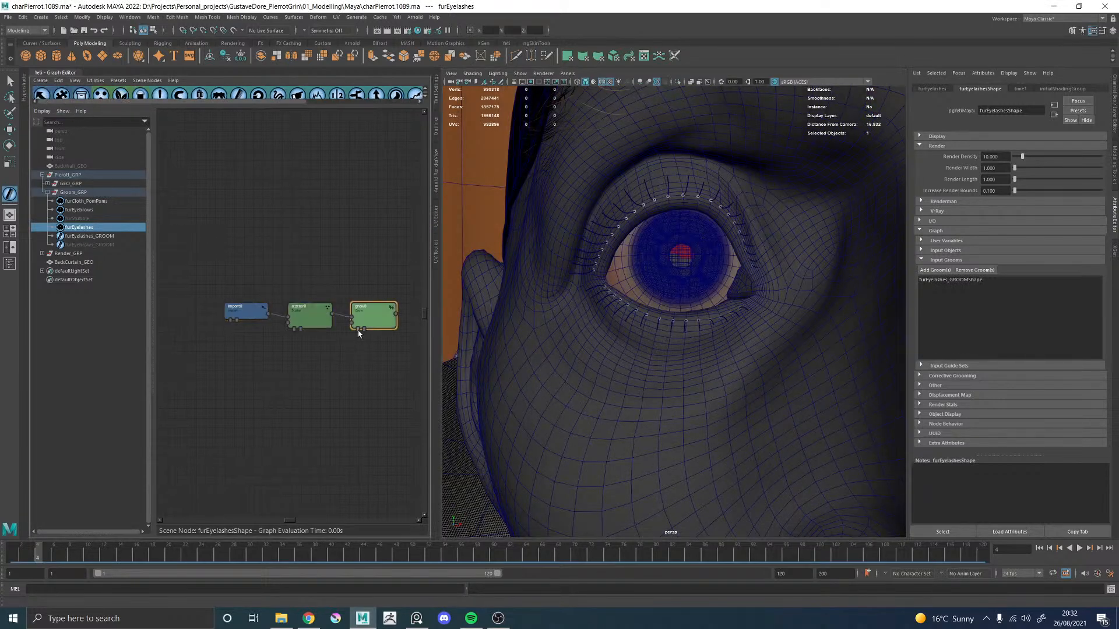
Step: Add a second import node and a comb node after grow, and connect the new import to both grow and comb
click(40, 81)
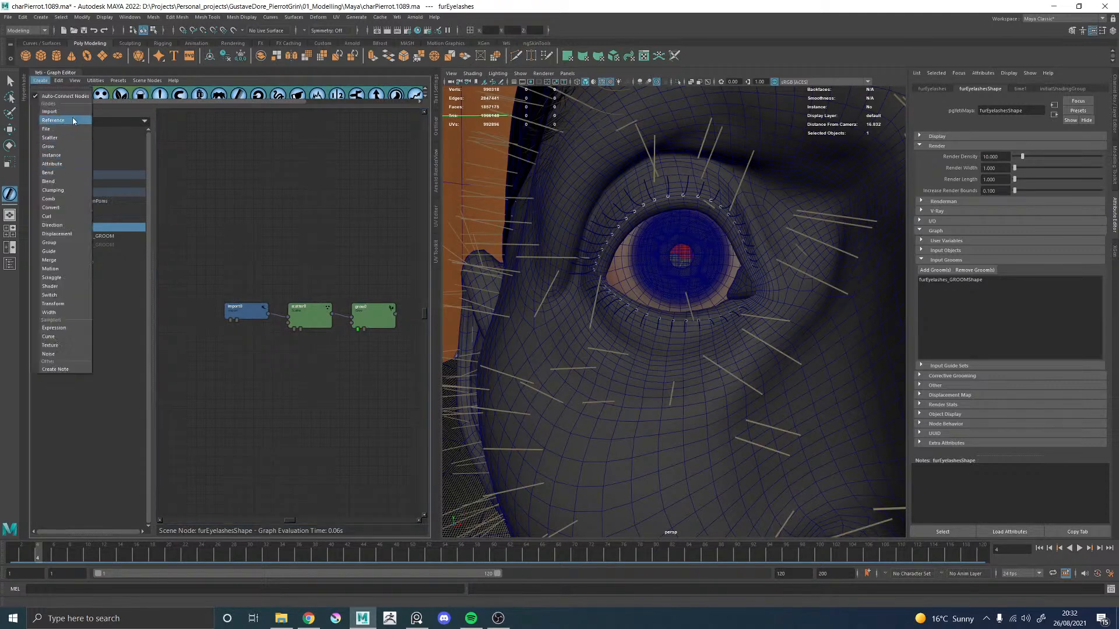
click(50, 111)
drag(252, 356, 239, 367)
drag(351, 327, 351, 325)
click(243, 94)
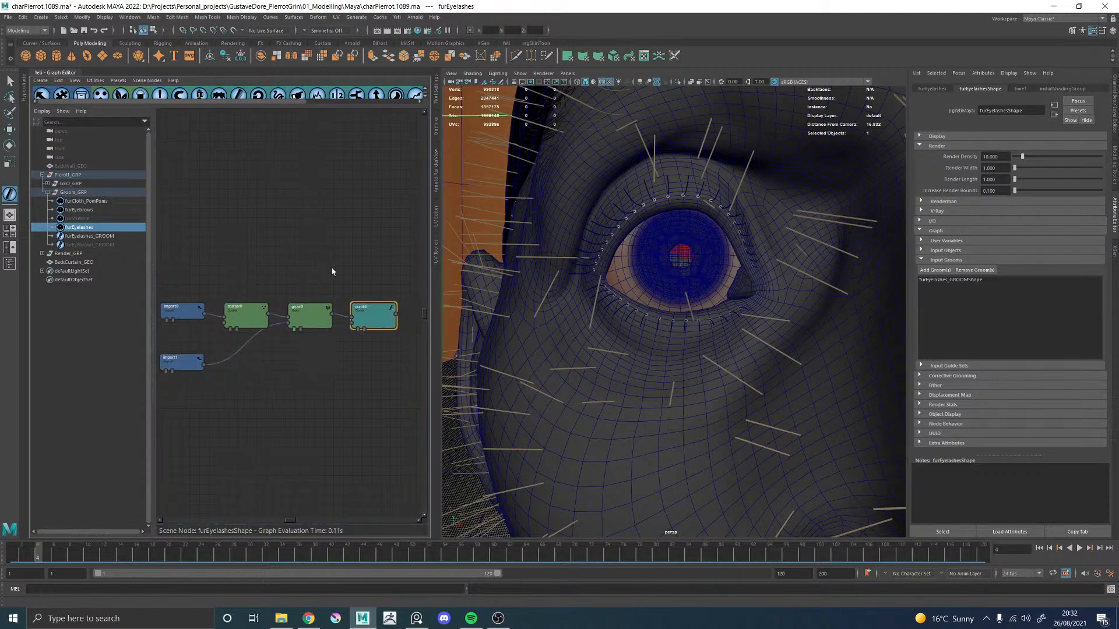
drag(204, 365, 367, 320)
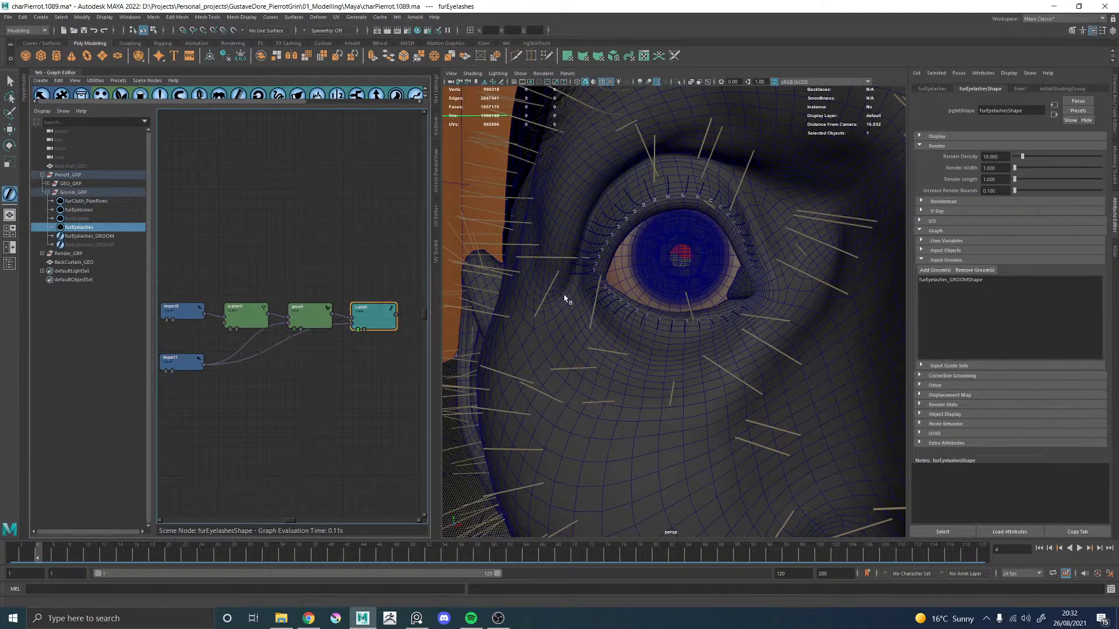
Step: Set the import1 node's type to Groom and its selection to furEyelashes_GROOMShape
alt+drag(565, 298, 580, 297)
double_click(182, 361)
click(364, 245)
click(251, 293)
click(320, 272)
click(360, 269)
click(250, 293)
click(365, 246)
click(251, 290)
click(242, 385)
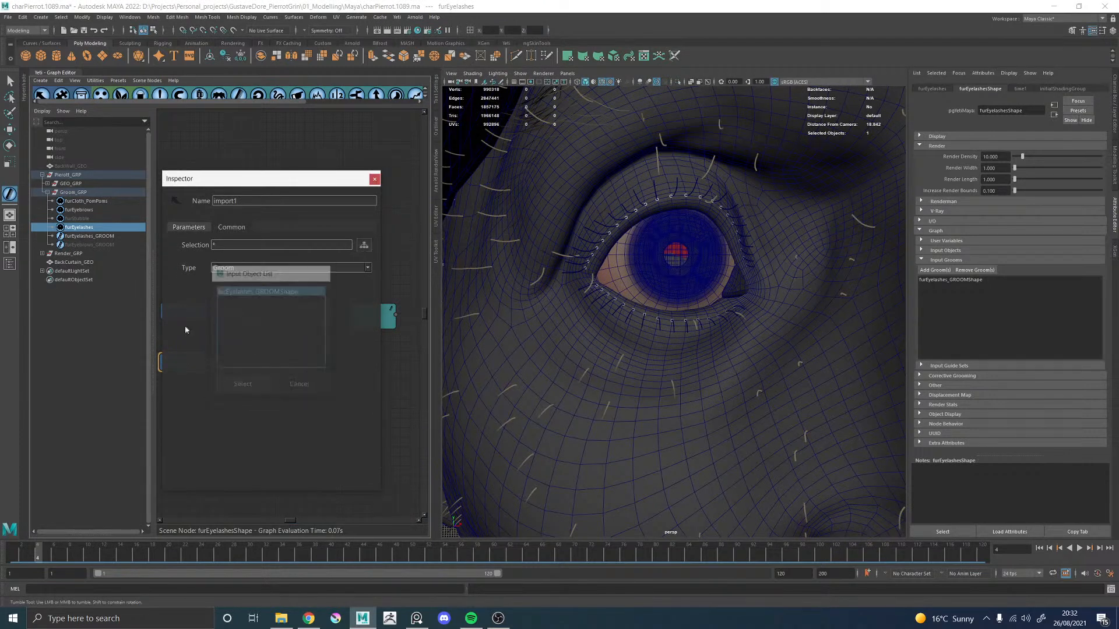
Step: Set the radius of influence of furEyelashes_GROOM to about 0.11 and return to the furEyelashes graph
click(91, 236)
drag(1015, 161, 1018, 162)
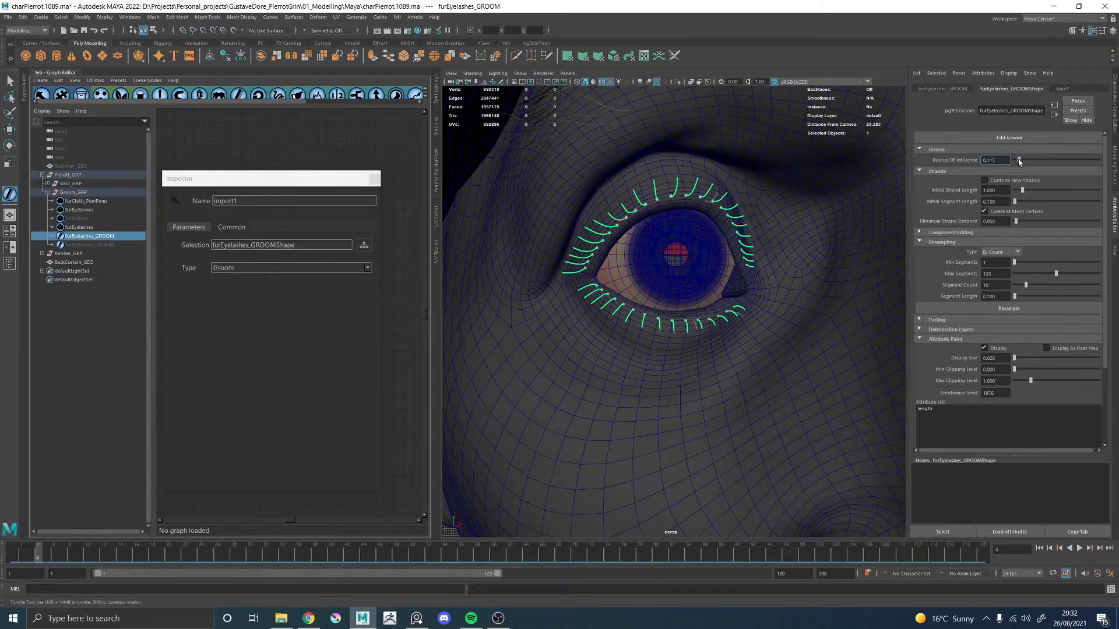
click(79, 229)
click(374, 179)
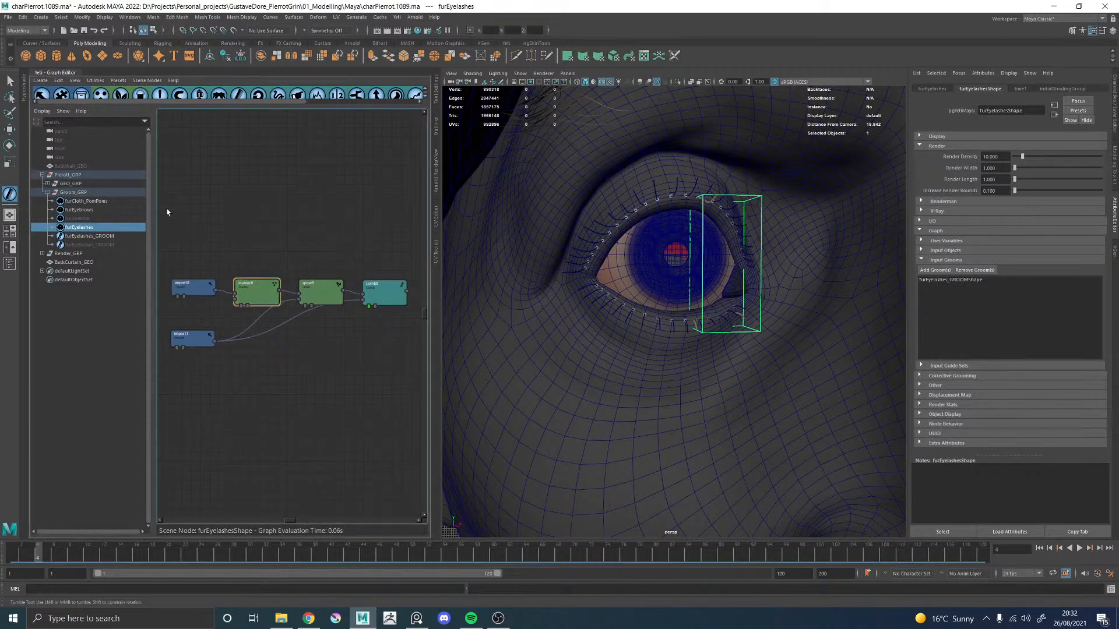
Step: Test density multipliers of 100 and 20 on the scatter0 node and set the value to 200
double_click(254, 284)
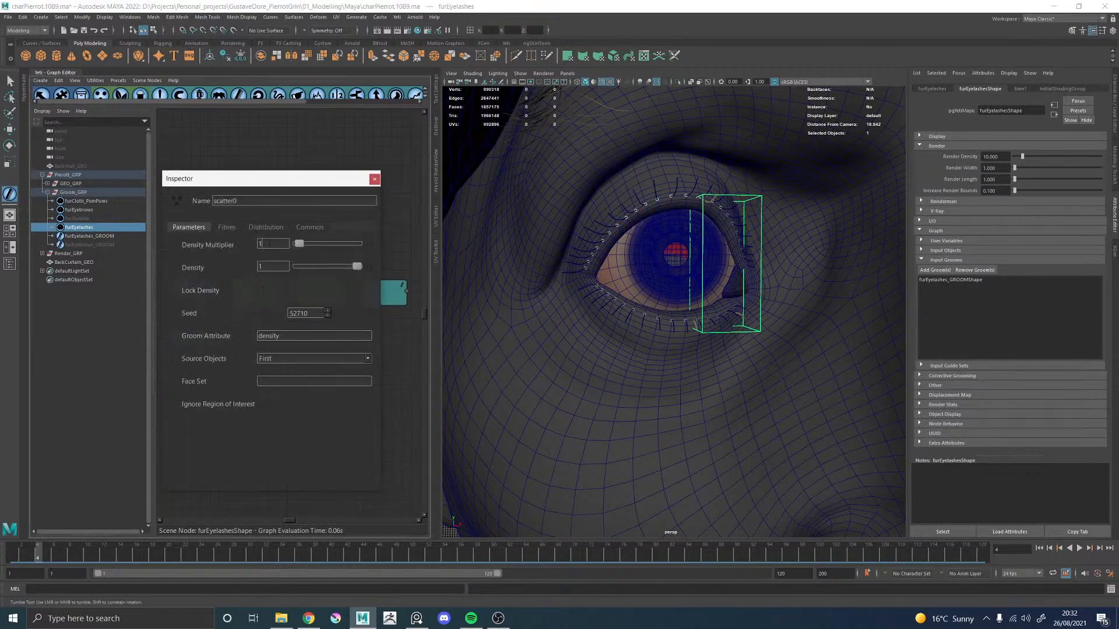
alt+drag(642, 292, 705, 321)
scroll(705, 320, up, 5)
alt+right_drag(704, 321, 772, 327)
alt+drag(772, 326, 470, 287)
click(266, 244)
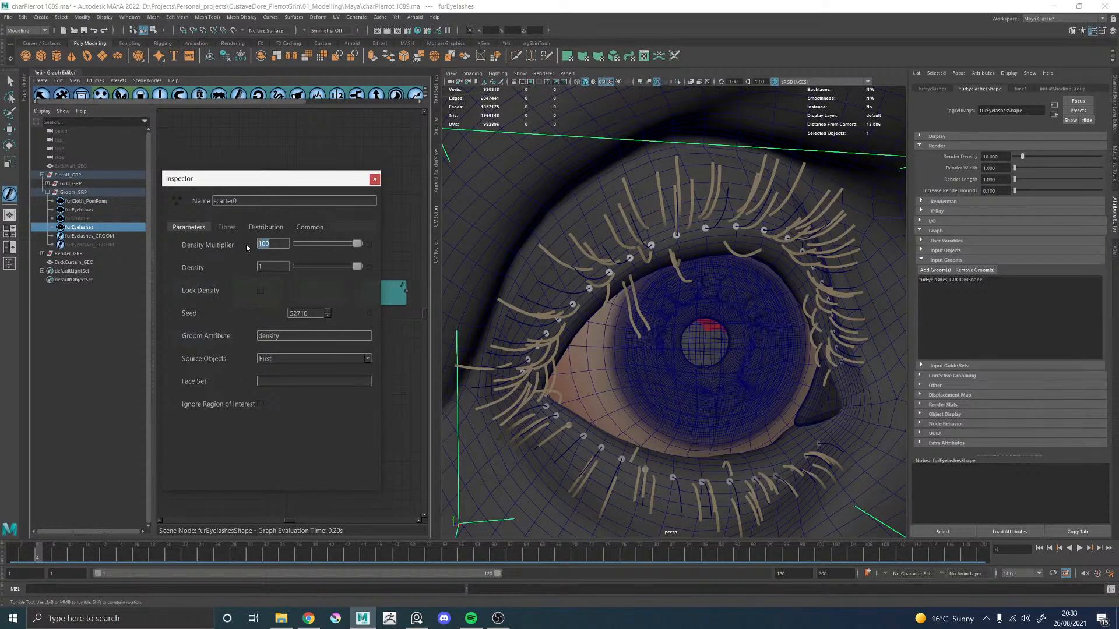
key(Return)
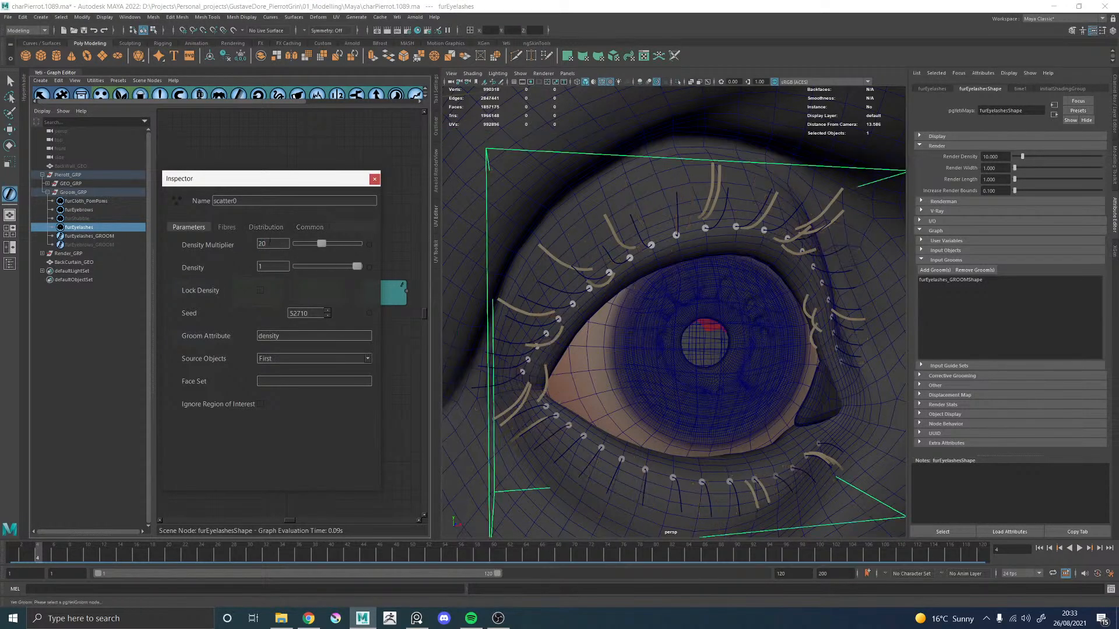
key(Return)
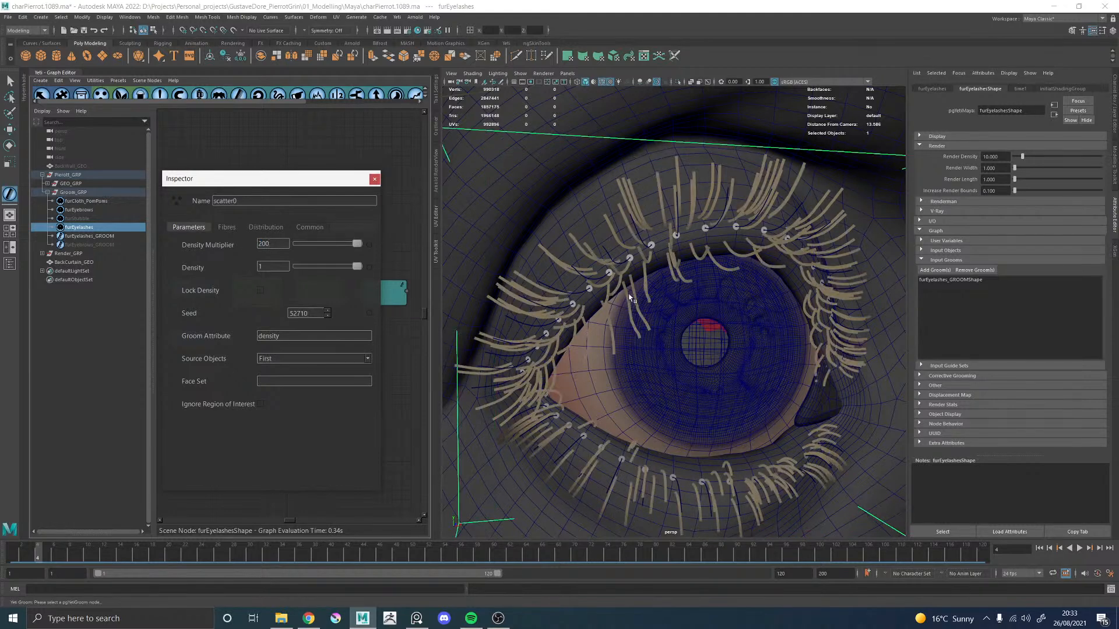
Step: Lower the radius of influence of furEyelashes_GROOM to about 0.05, checking the upper and lower lashes
alt+drag(621, 297, 626, 274)
click(375, 178)
click(87, 236)
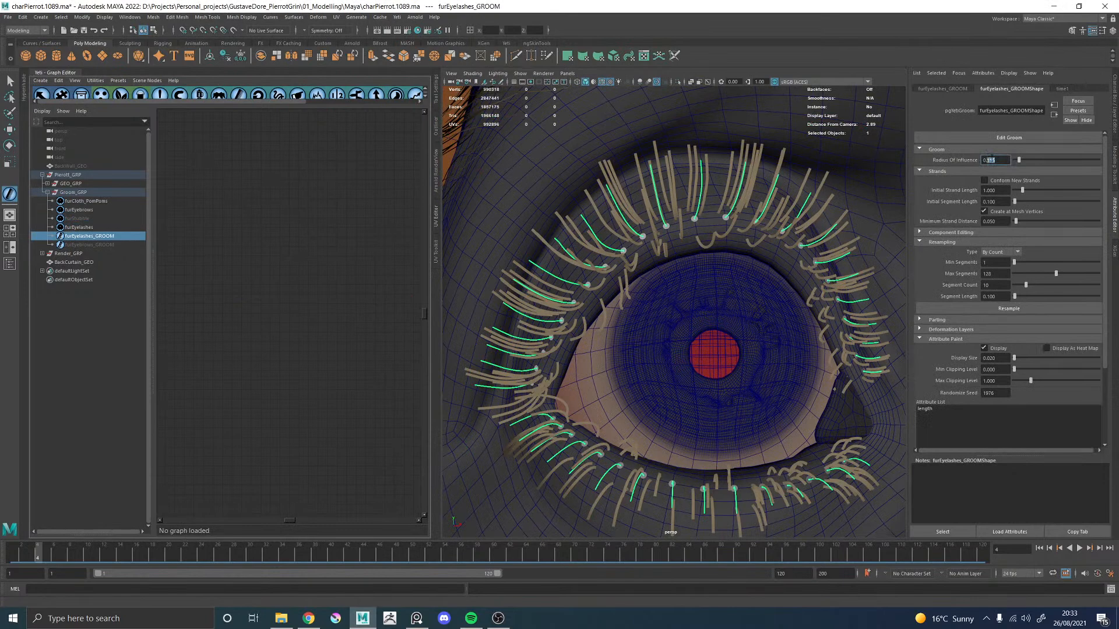
alt+drag(691, 307, 679, 288)
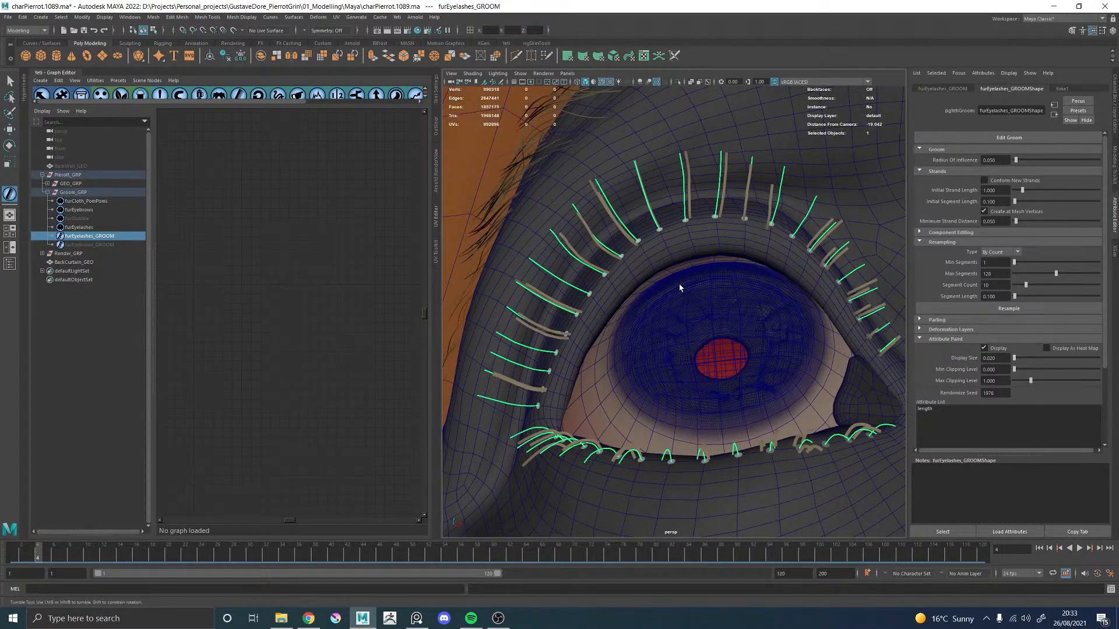
mouse_move(704, 237)
alt+mouse_down()
mouse_move(729, 264)
mouse_move(719, 249)
alt+mouse_up()
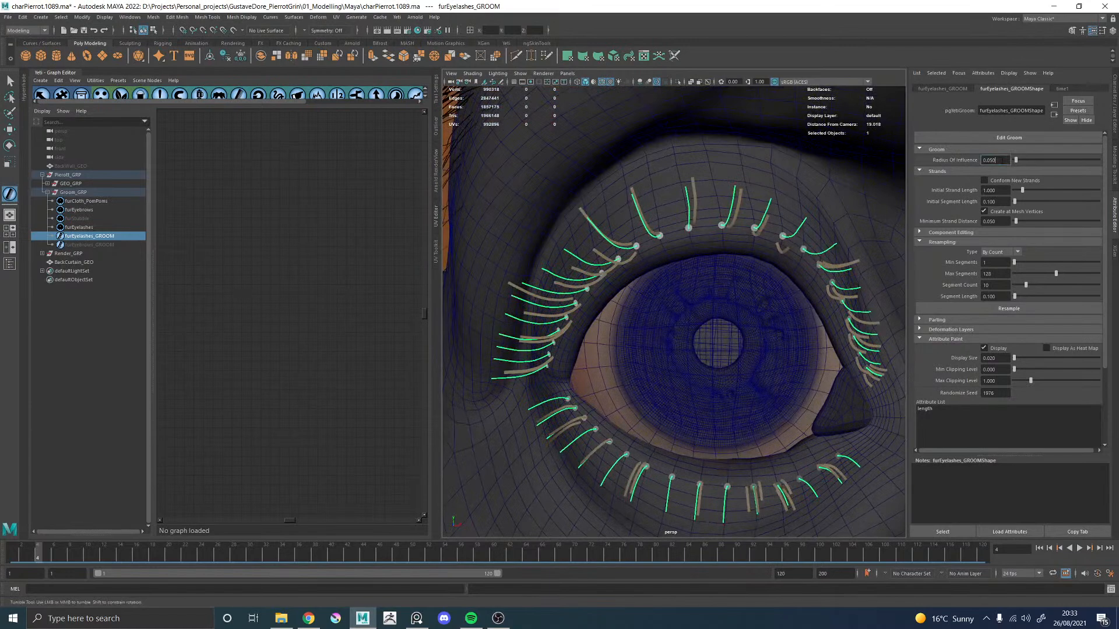
key(BackSpace)
text(5)
key(Return)
alt+drag(734, 274, 756, 254)
key(f)
alt+right_drag(754, 291, 781, 428)
Step: Duplicate the scatter, grow and comb nodes in the furEyelashes graph and connect the copies to both import nodes
click(87, 228)
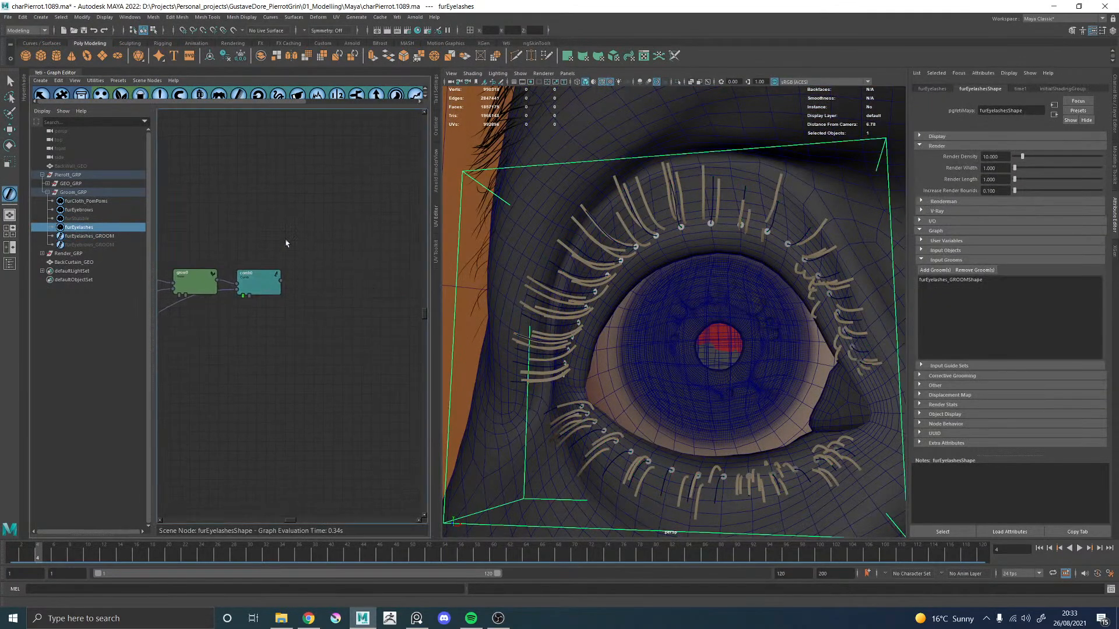
alt+middle_drag(184, 195, 267, 186)
scroll(245, 214, down, 1)
drag(203, 232, 349, 281)
key(ctrl+c)
key(ctrl+v)
drag(258, 330, 130, 334)
alt+middle_drag(229, 319, 323, 317)
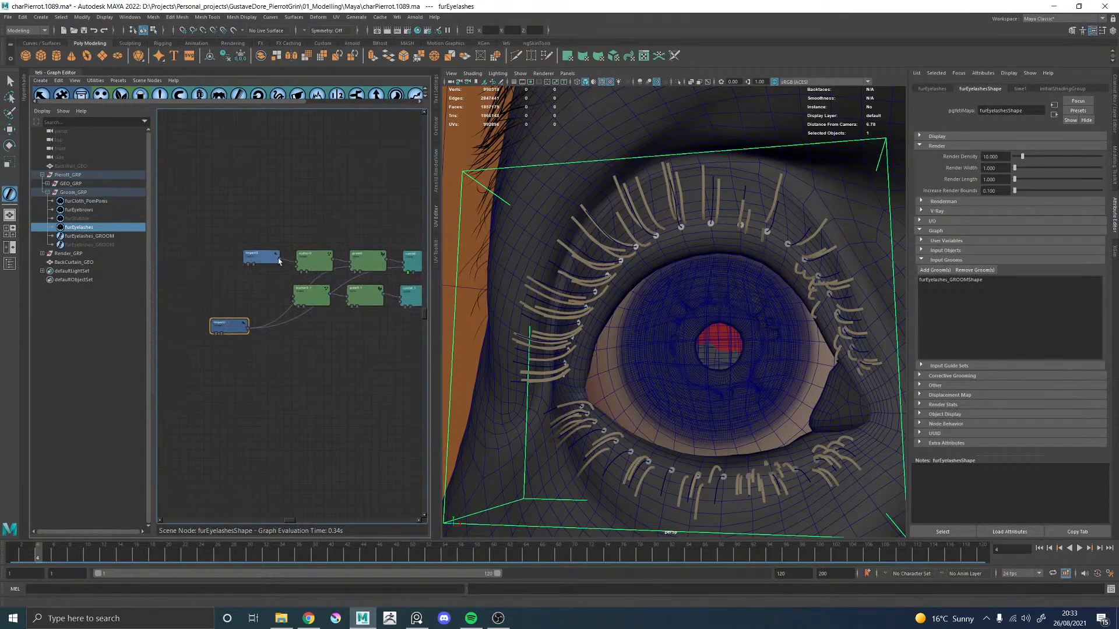
click(292, 351)
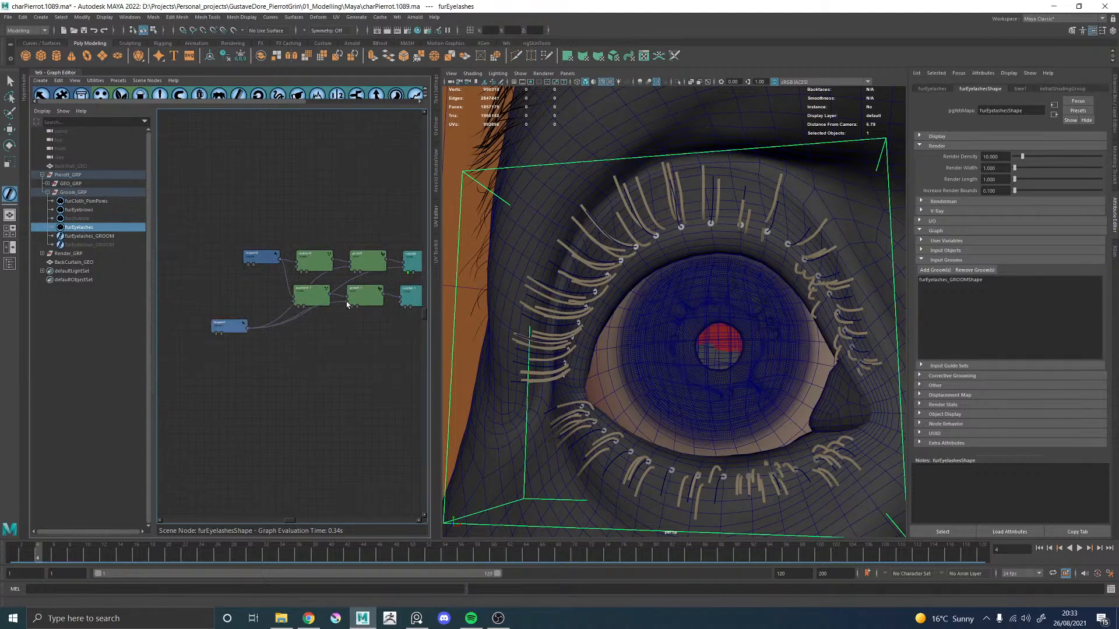
alt+middle_drag(355, 332, 301, 336)
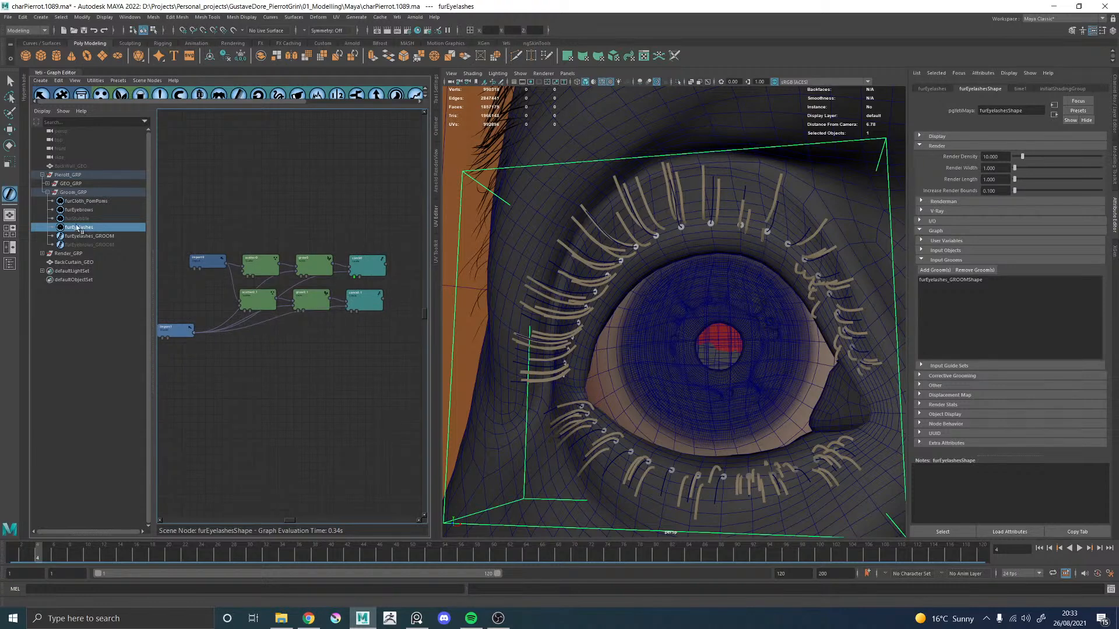
Step: Set the render density of furEyelashes to 1 and add a clumping node fed by both comb nodes
click(994, 156)
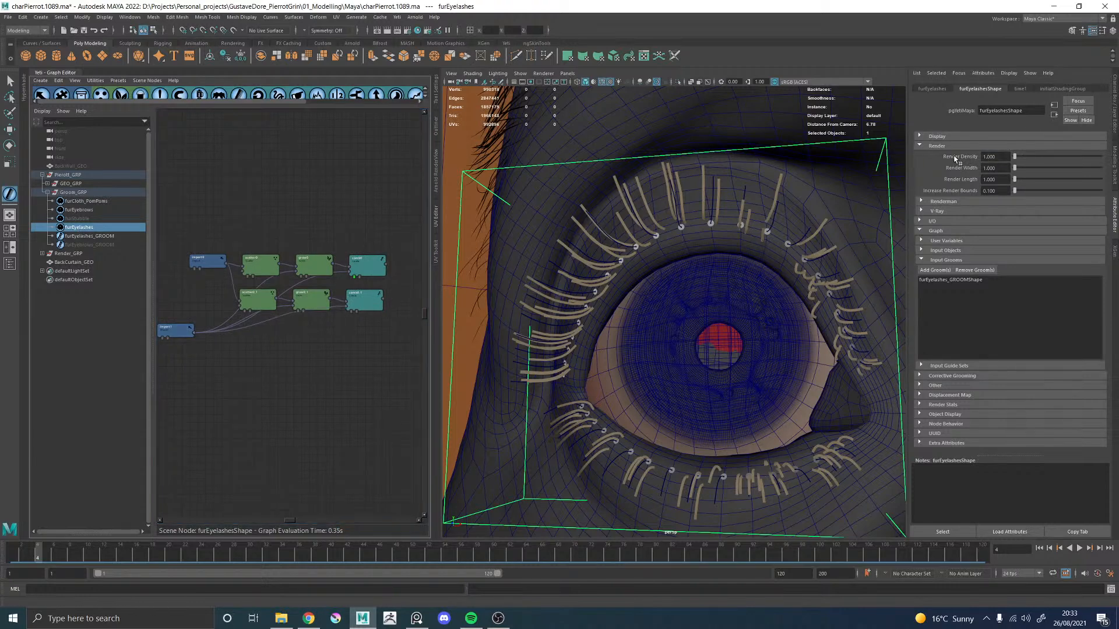
click(367, 266)
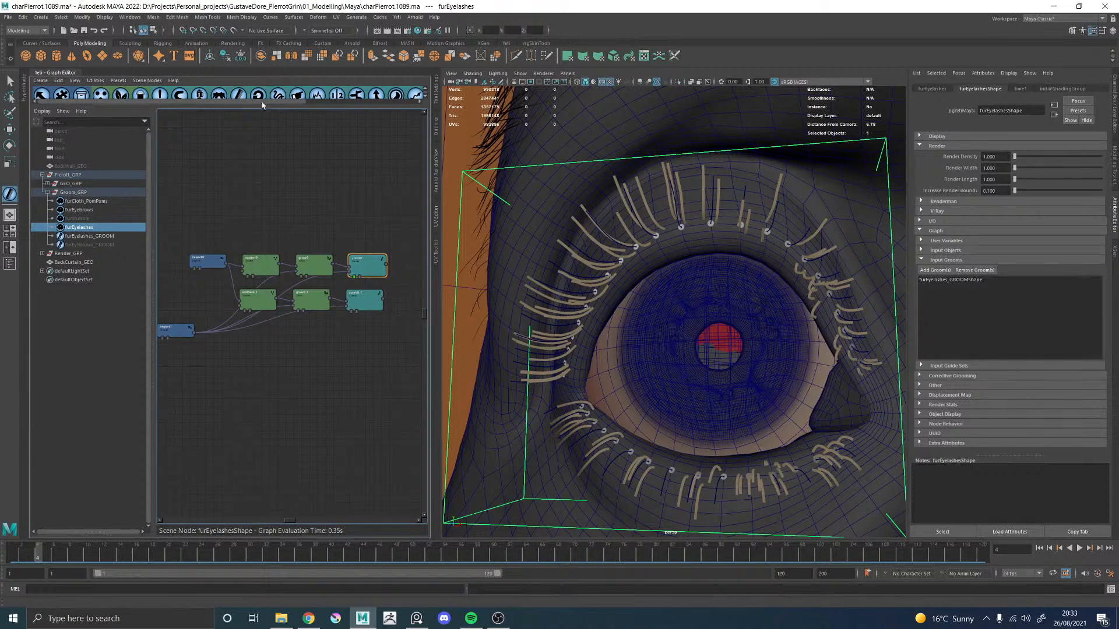
click(225, 96)
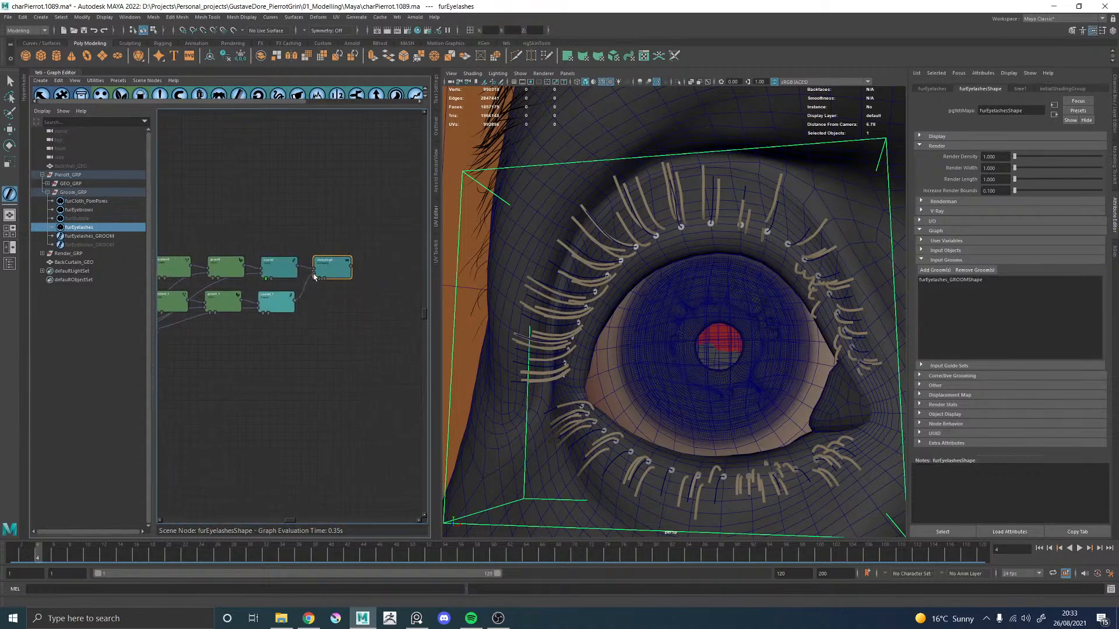
drag(327, 267, 331, 272)
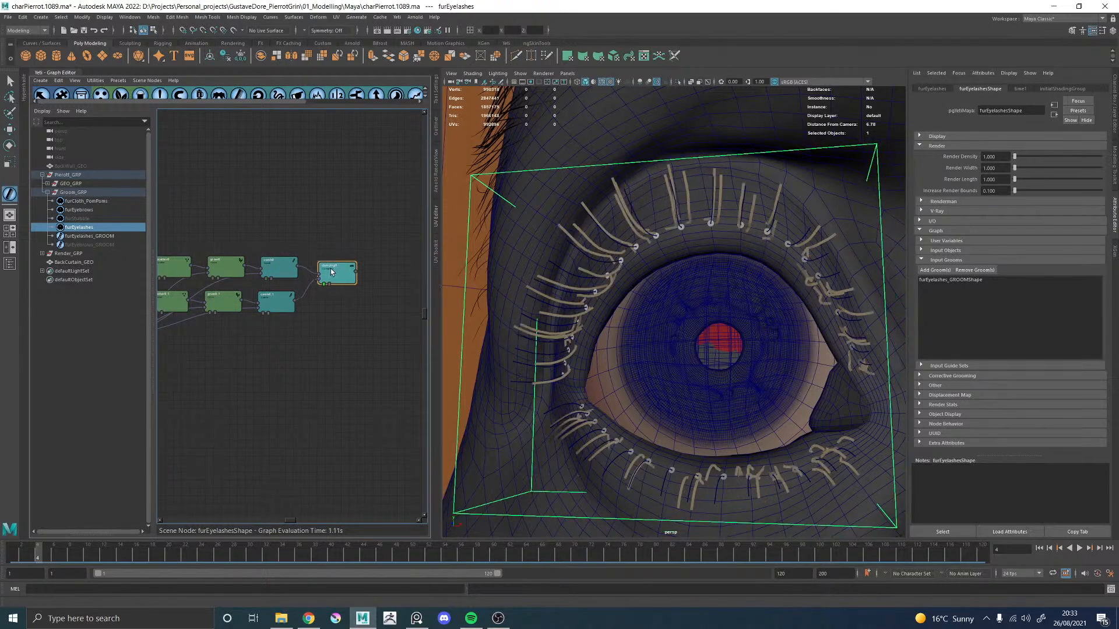
Step: Set clumping0's base attraction to 0 and test clump radius values of 0.1 and 0
double_click(331, 271)
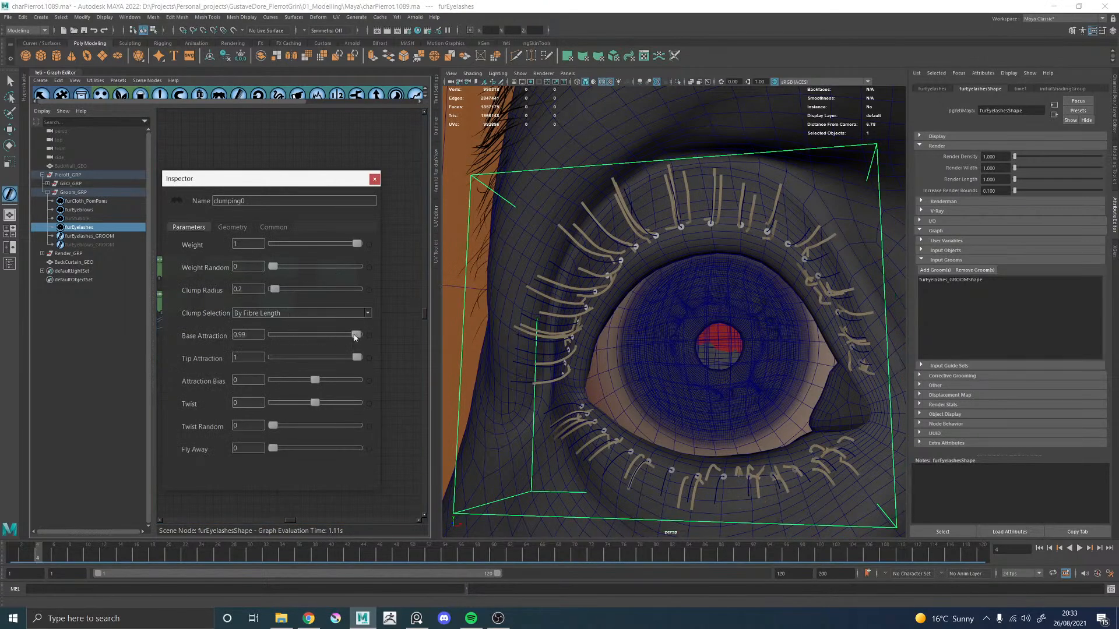
text(0.)
alt+drag(599, 318, 612, 265)
click(377, 181)
alt+middle_drag(227, 220, 264, 223)
double_click(368, 272)
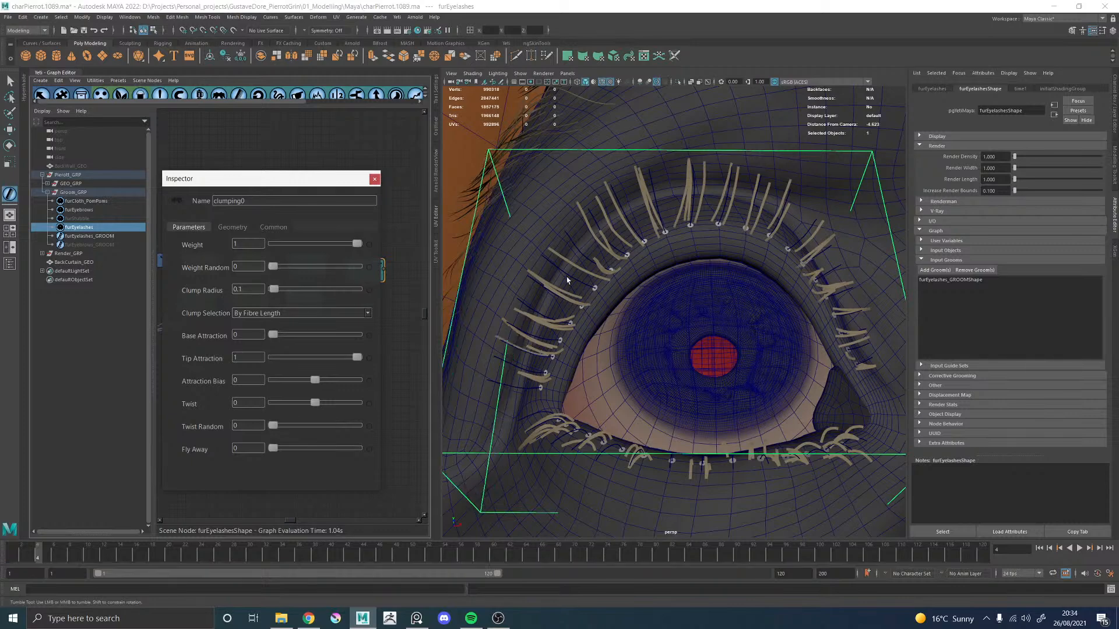
alt+drag(589, 268, 597, 235)
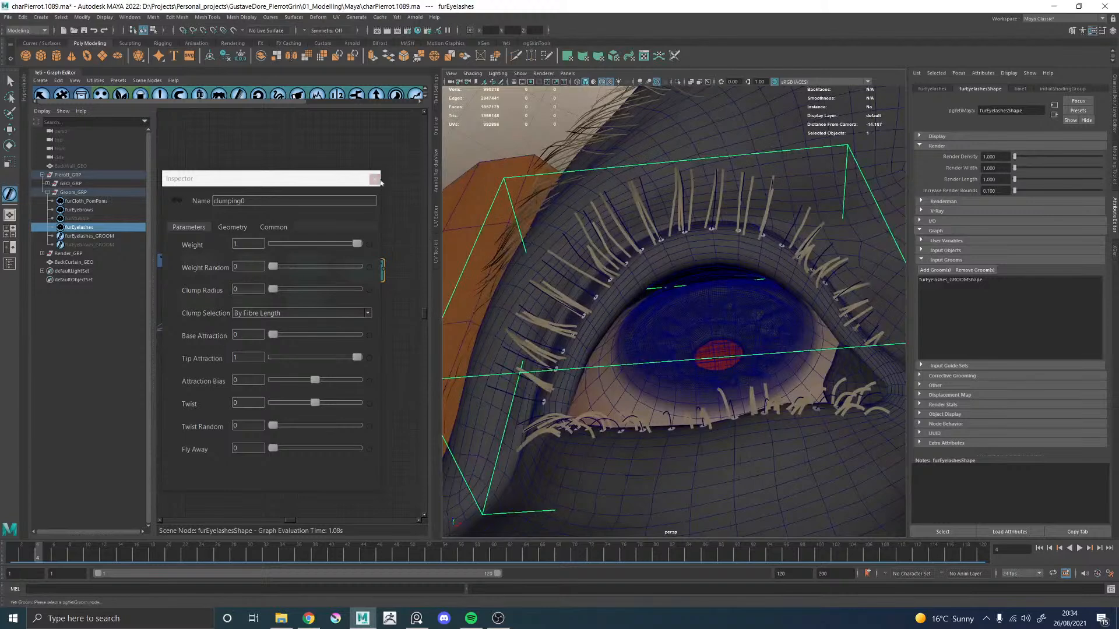
click(376, 179)
Step: Set the density multiplier of scatter0_1 to 100 and check the eyelash clumps around the eye
double_click(195, 295)
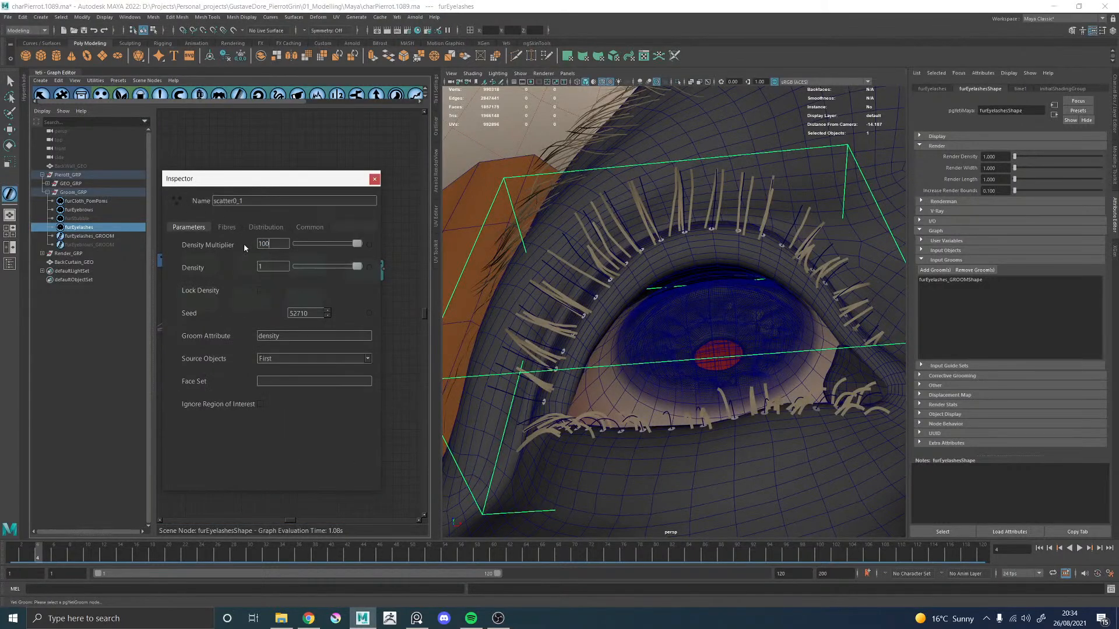
alt+drag(589, 280, 645, 290)
alt+right_drag(673, 298, 565, 309)
mouse_move(564, 310)
alt+mouse_down()
mouse_move(606, 307)
mouse_move(584, 308)
alt+mouse_up()
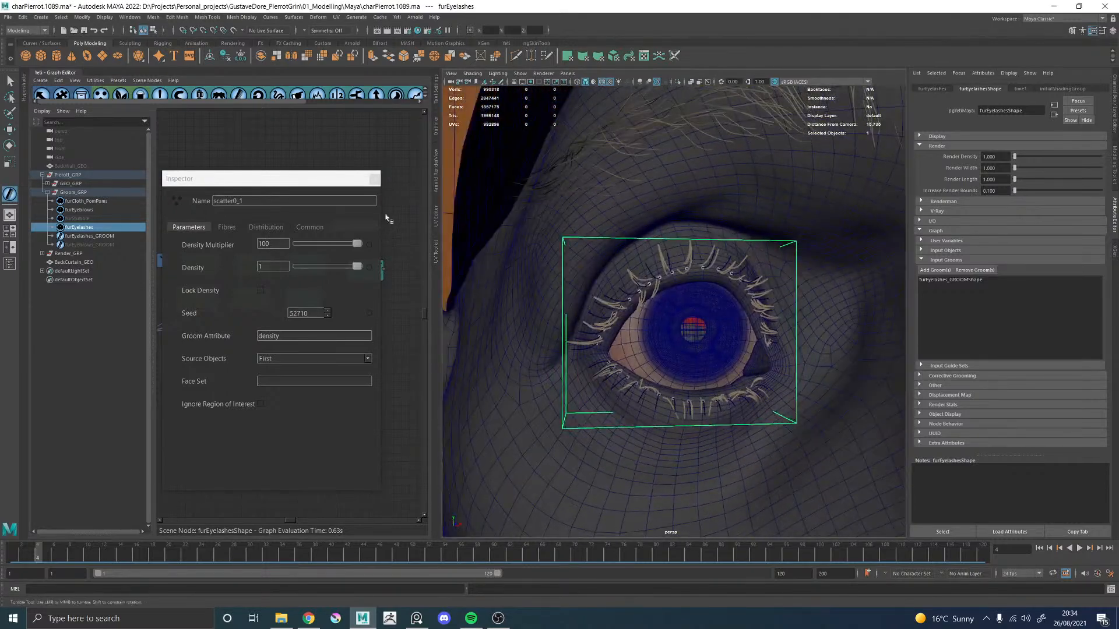
click(375, 179)
Step: Drive clumping0's clump radius with the expression length/2
double_click(300, 298)
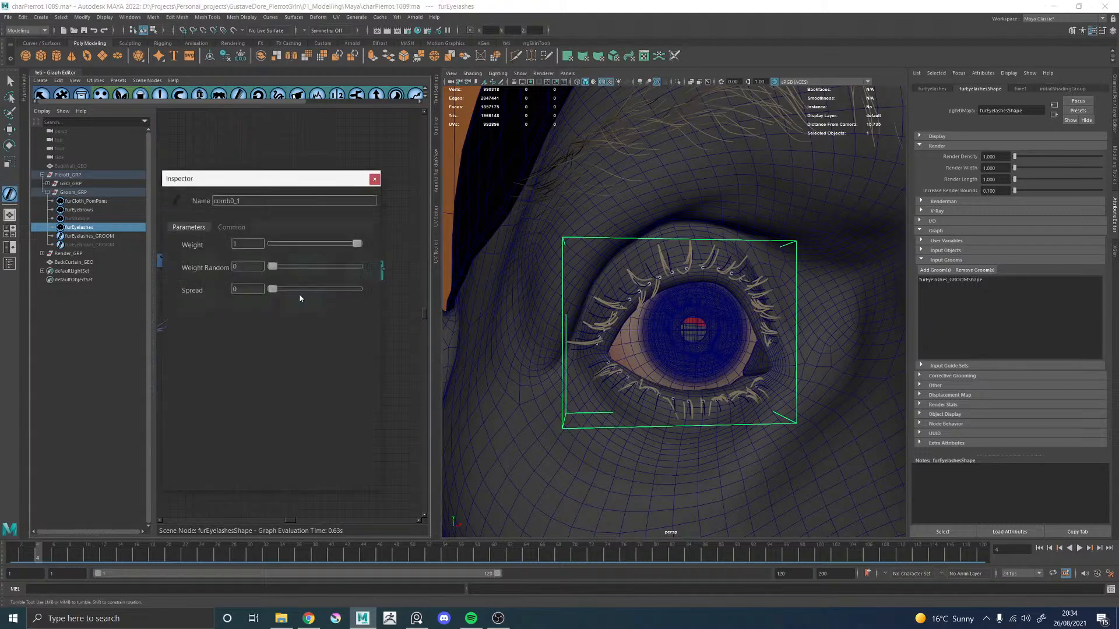
click(375, 179)
double_click(356, 269)
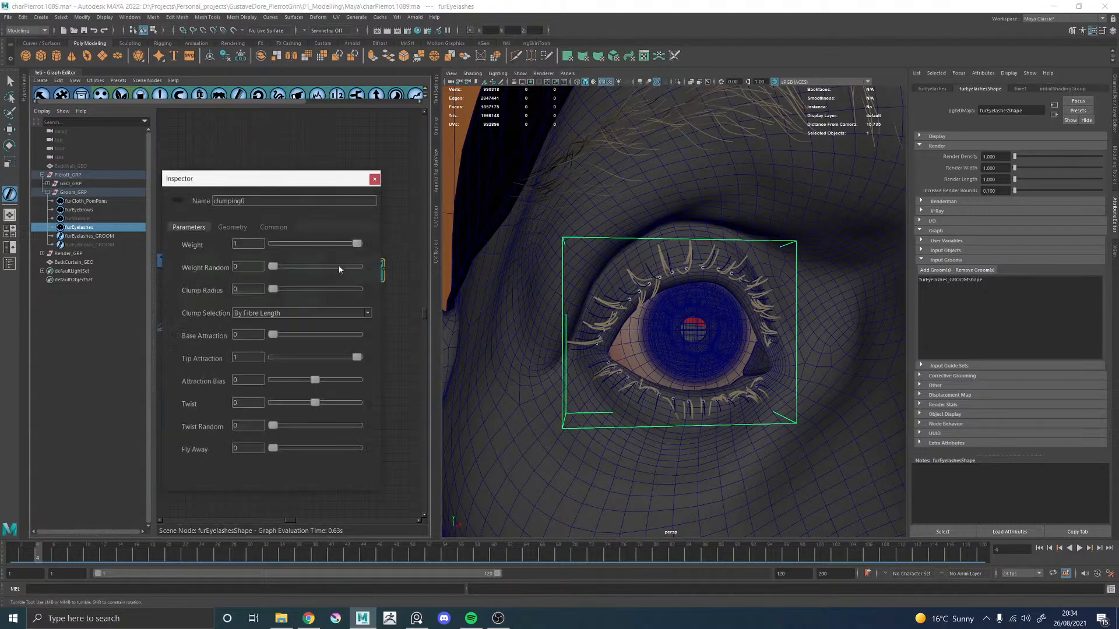
click(370, 290)
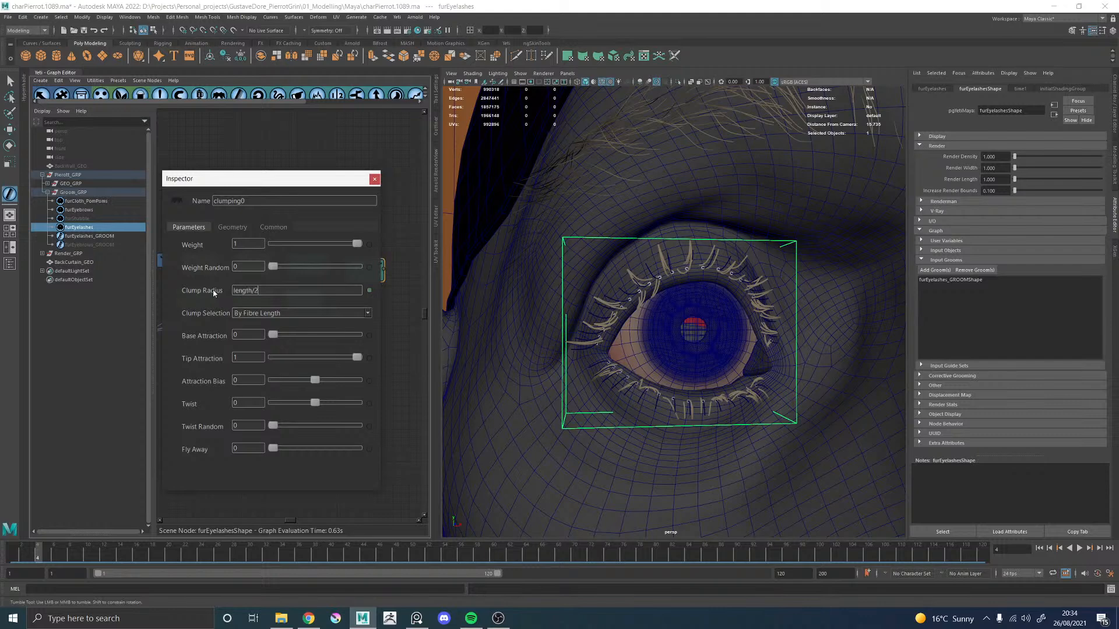
mouse_move(650, 357)
alt+mouse_down()
mouse_move(655, 343)
mouse_move(670, 350)
alt+mouse_up()
alt+right_drag(670, 350, 455, 361)
key(f)
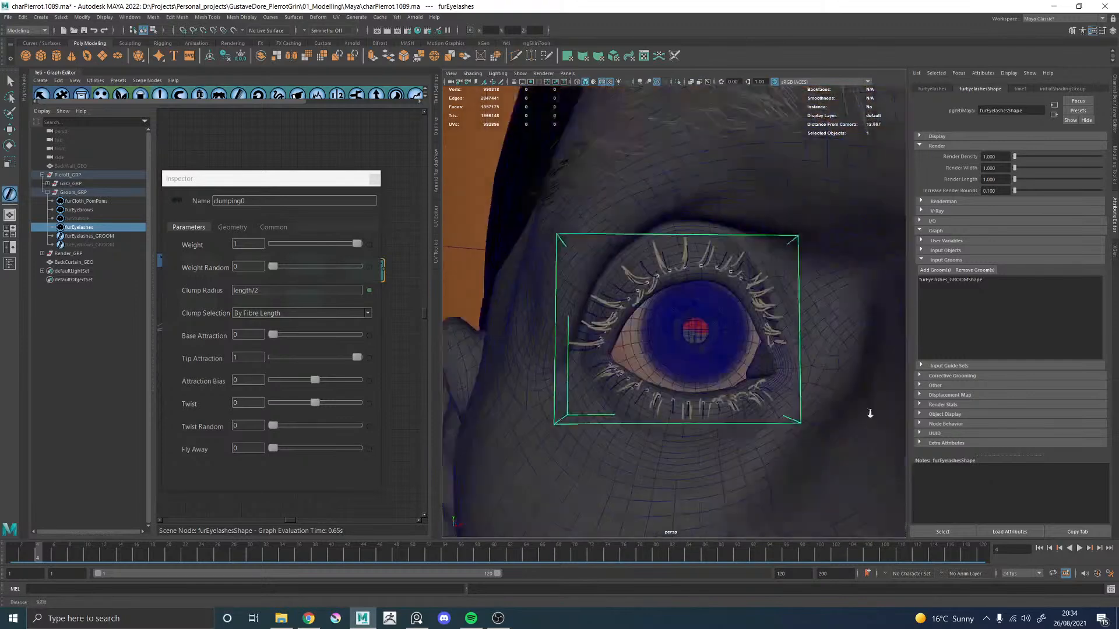
click(375, 179)
Step: Add a scraggle node after clumping0, with scraggle at 0.32 and scraggle frequency at 1
middle_drag(344, 220, 307, 210)
click(416, 96)
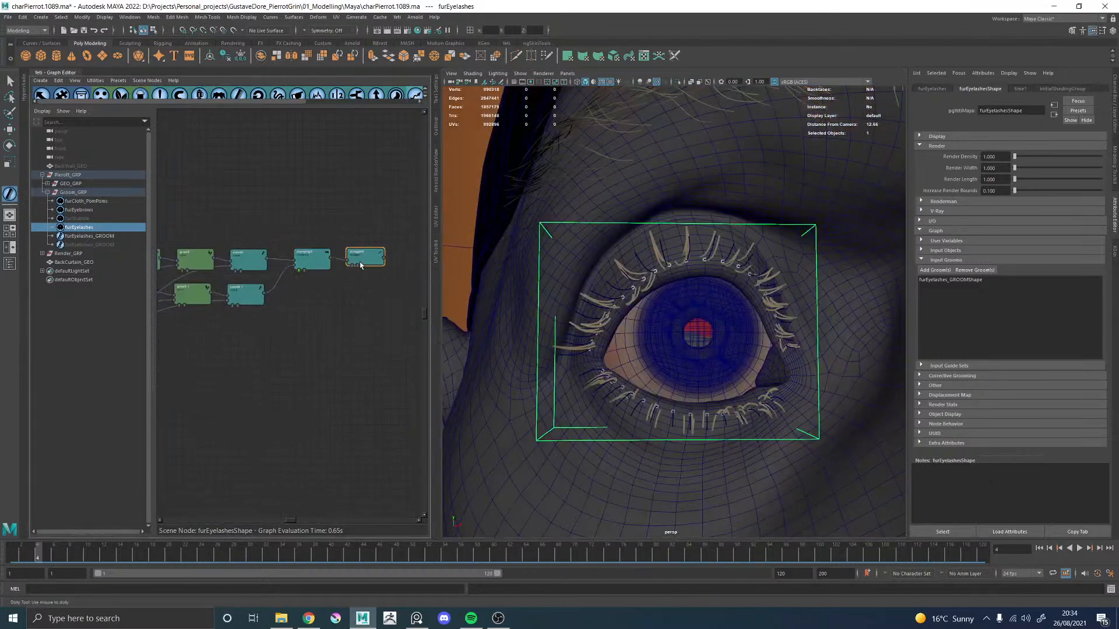
double_click(362, 257)
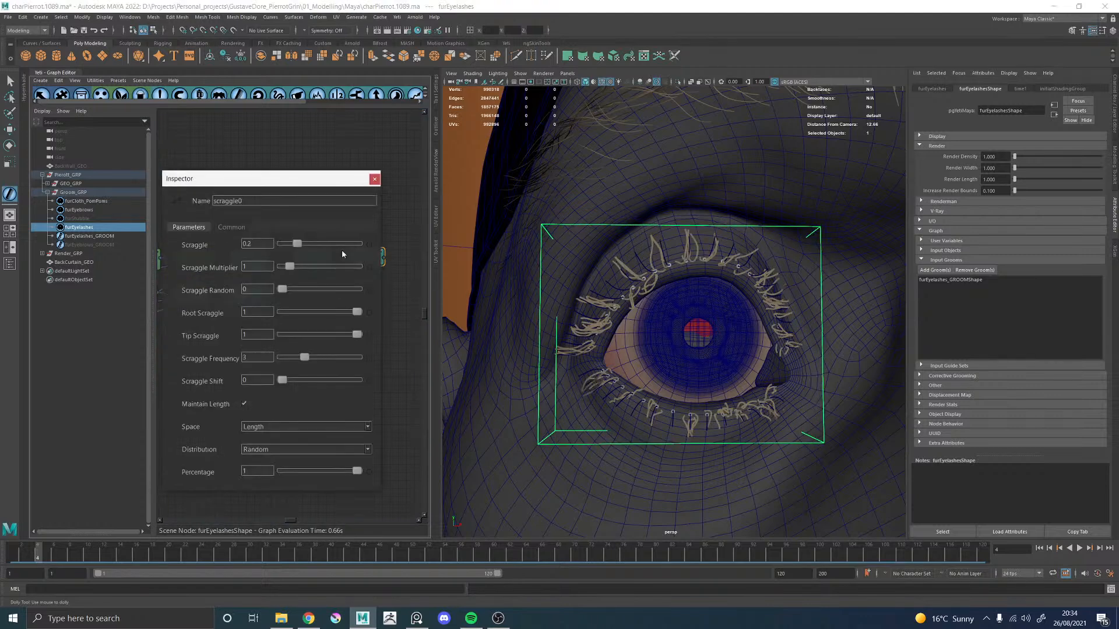
drag(296, 245, 303, 246)
drag(255, 359, 230, 357)
text(1)
key(Return)
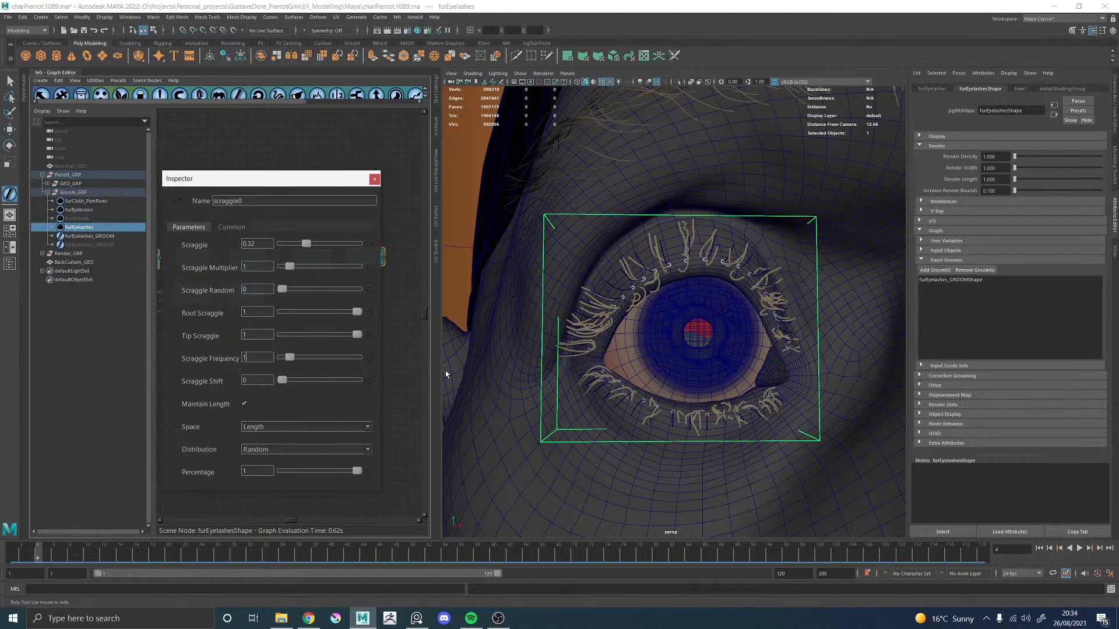
Step: Set scraggle0's root scraggle to 0 and check the lashes from several angles
scroll(616, 344, up, 5)
alt+drag(617, 345, 619, 343)
drag(351, 313, 228, 310)
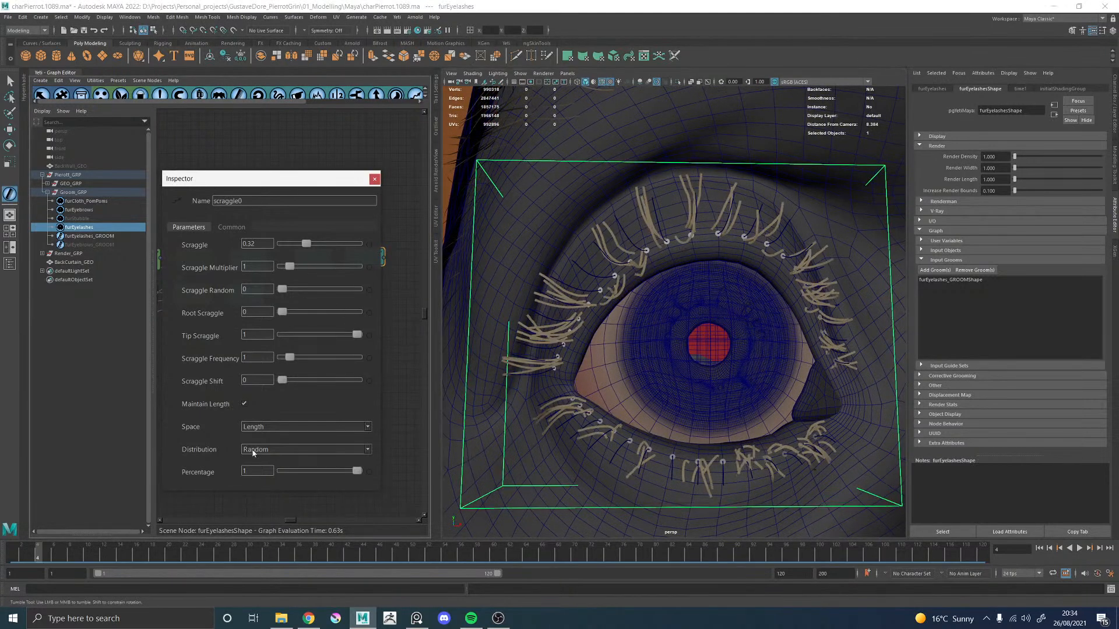
alt+drag(709, 325, 764, 320)
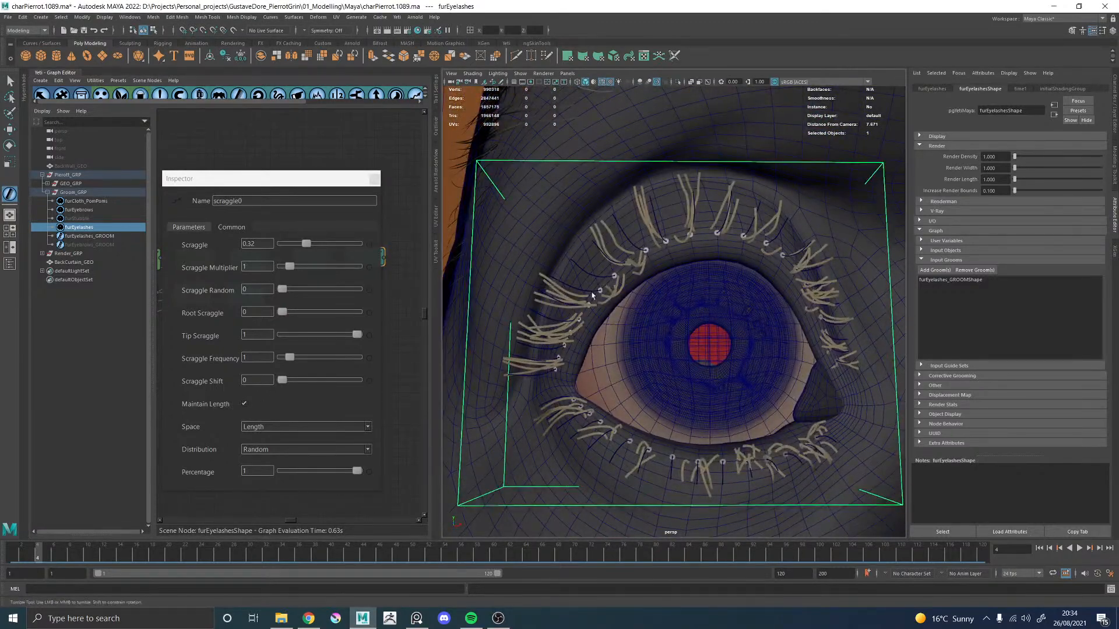
alt+drag(634, 283, 697, 248)
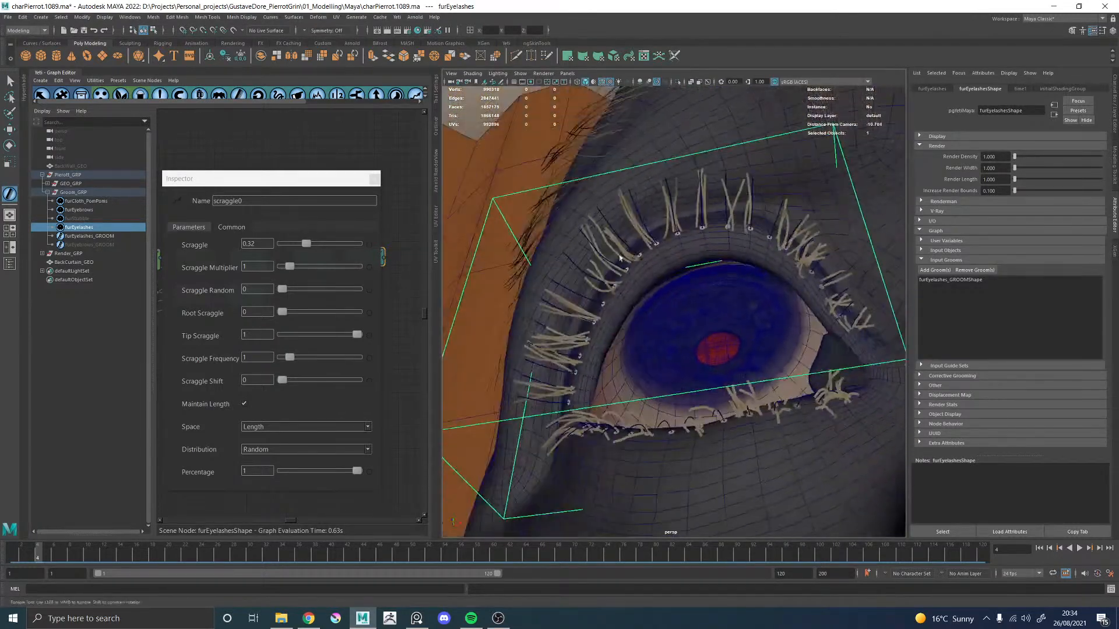
click(374, 178)
Step: Delete the duplicated scatter, grow and comb branch from the furEyelashes graph
drag(333, 312, 183, 288)
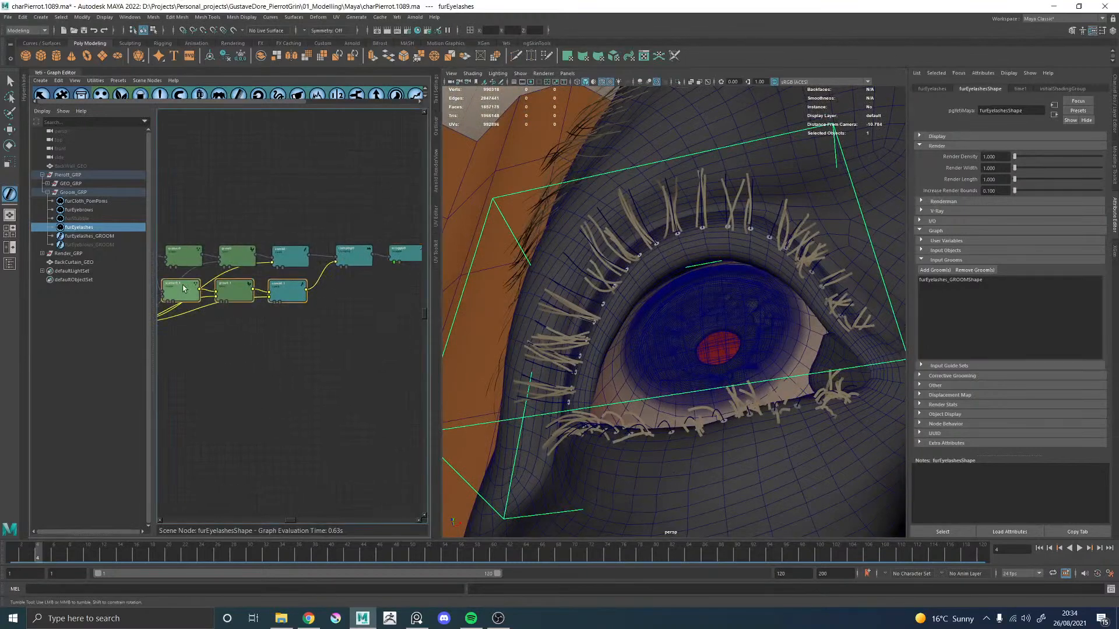
key(Delete)
middle_drag(270, 325, 331, 320)
Step: Add a convert node fed by import1 and import0, and connect its output to the clumping node's second input
drag(231, 256, 199, 257)
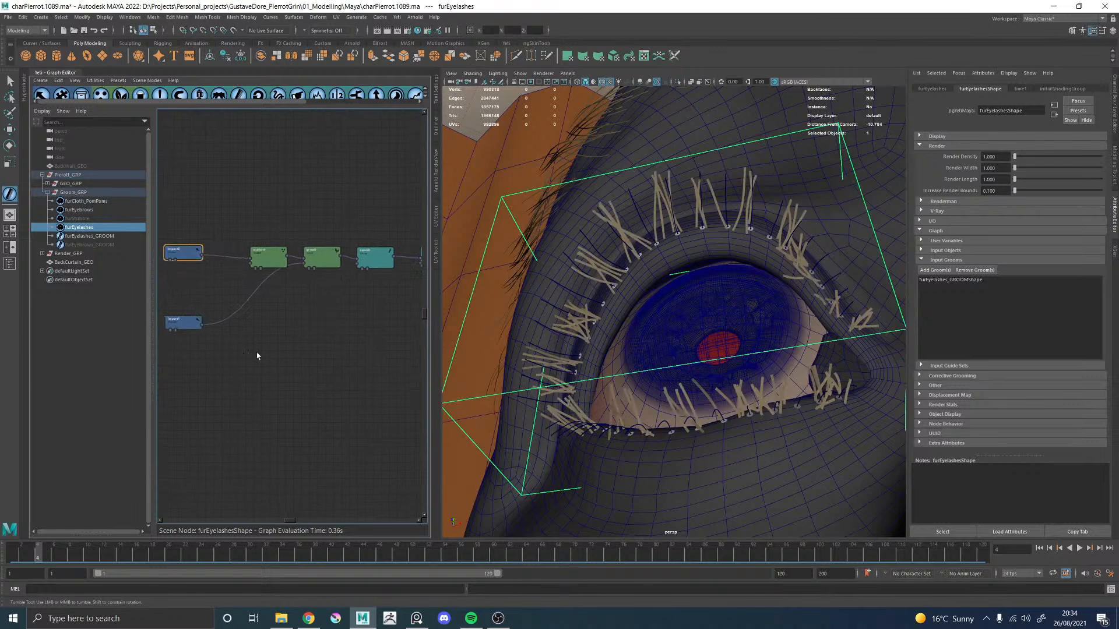
click(278, 95)
click(259, 325)
click(207, 310)
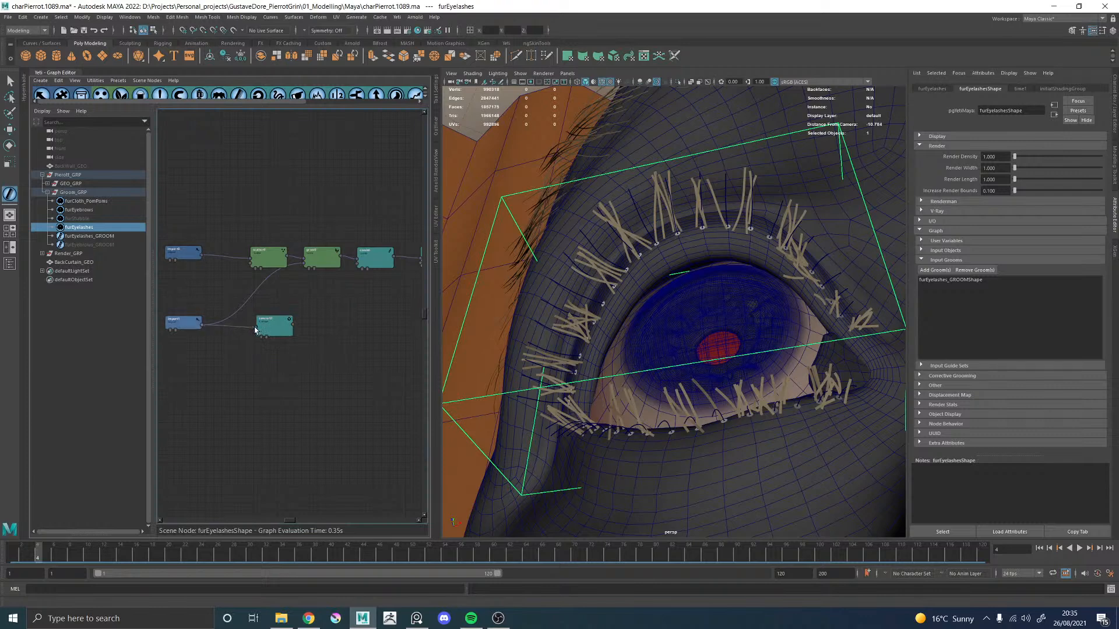
drag(204, 260, 261, 338)
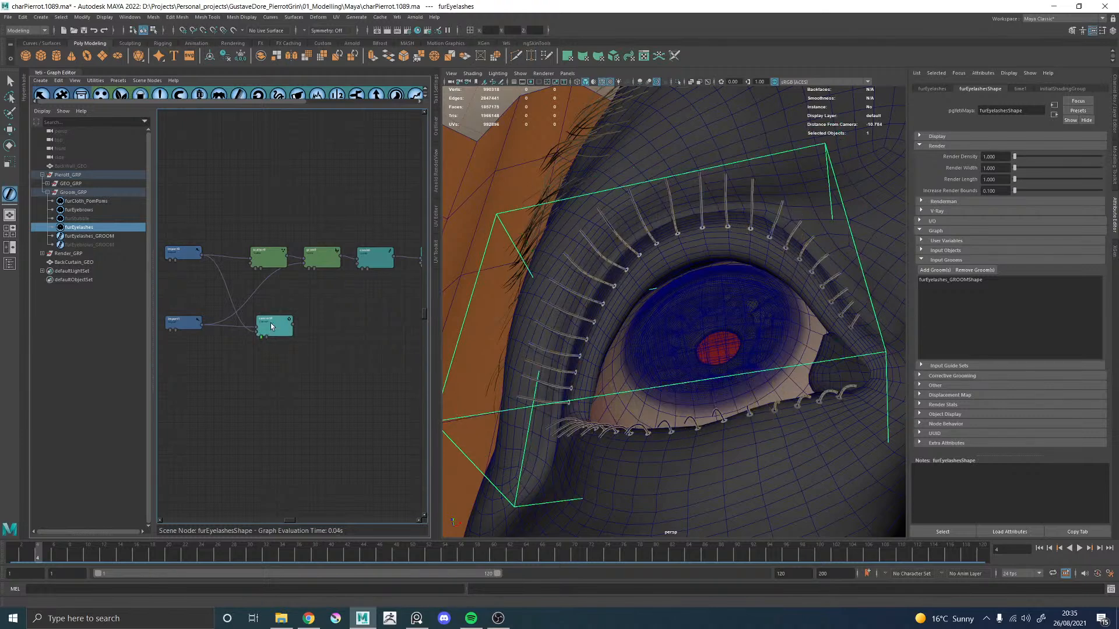
alt+middle_drag(329, 297, 268, 308)
drag(232, 337, 360, 276)
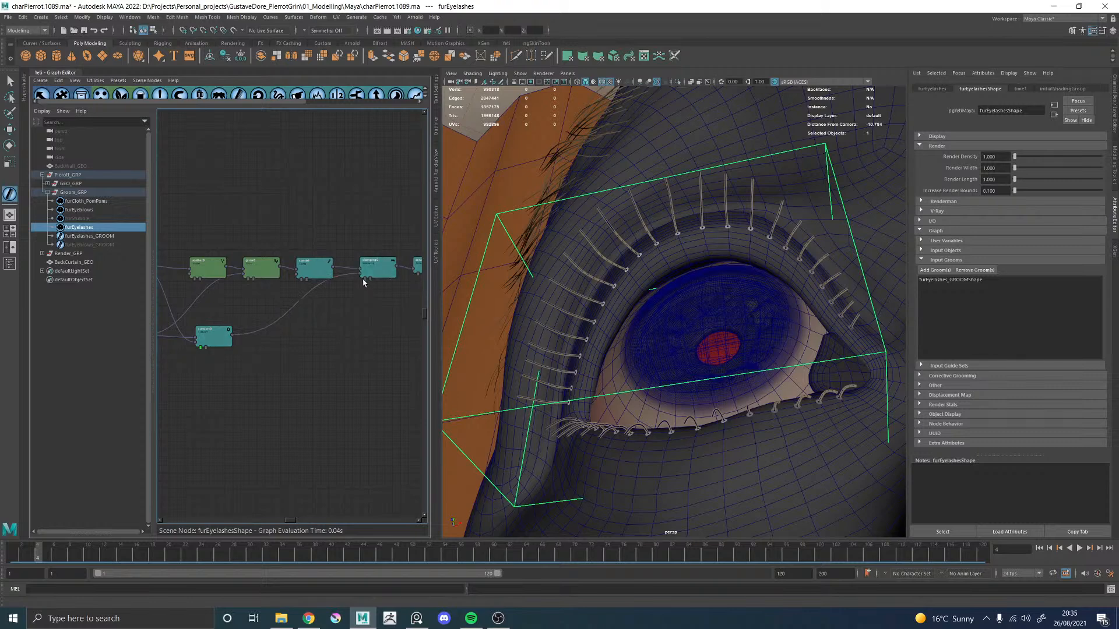
alt+middle_drag(351, 165, 258, 172)
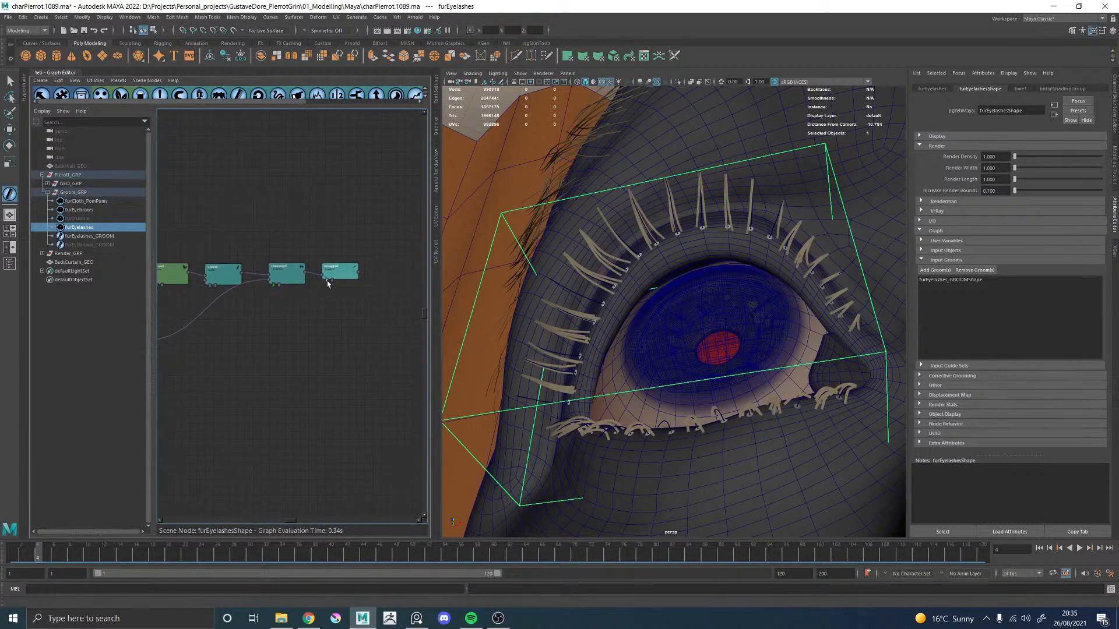
Step: Lower scraggle0's percentage to about 0.11, raise its scraggle to 0.65, and nudge the percentage slightly higher
alt+drag(687, 268, 758, 245)
double_click(340, 271)
click(291, 471)
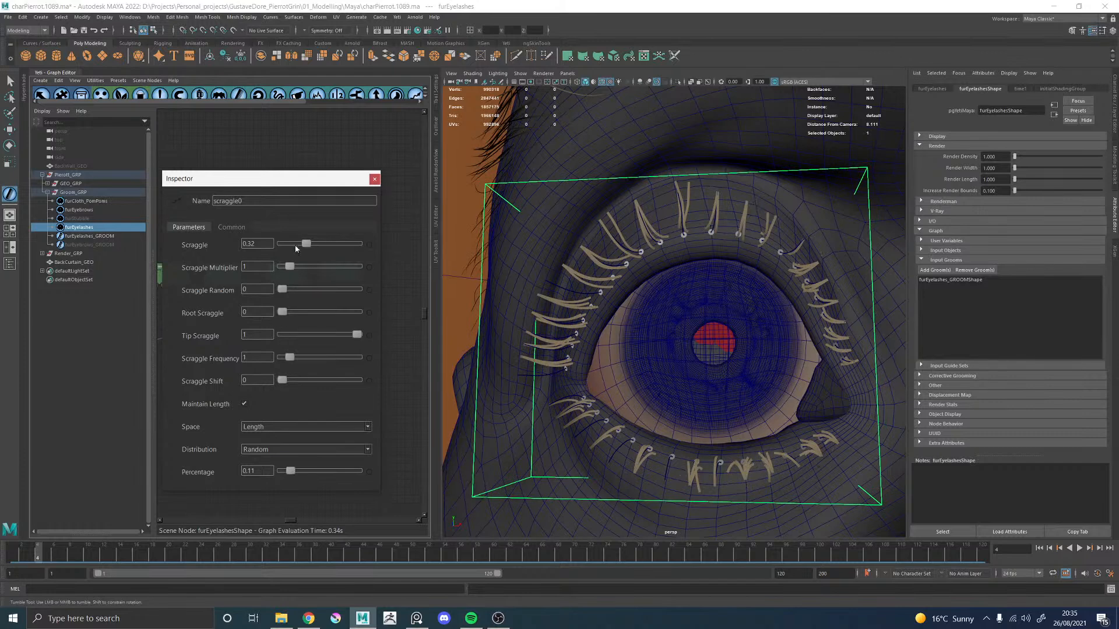
drag(307, 244, 332, 248)
alt+drag(631, 352, 677, 352)
alt+right_drag(677, 352, 479, 339)
alt+drag(480, 340, 589, 349)
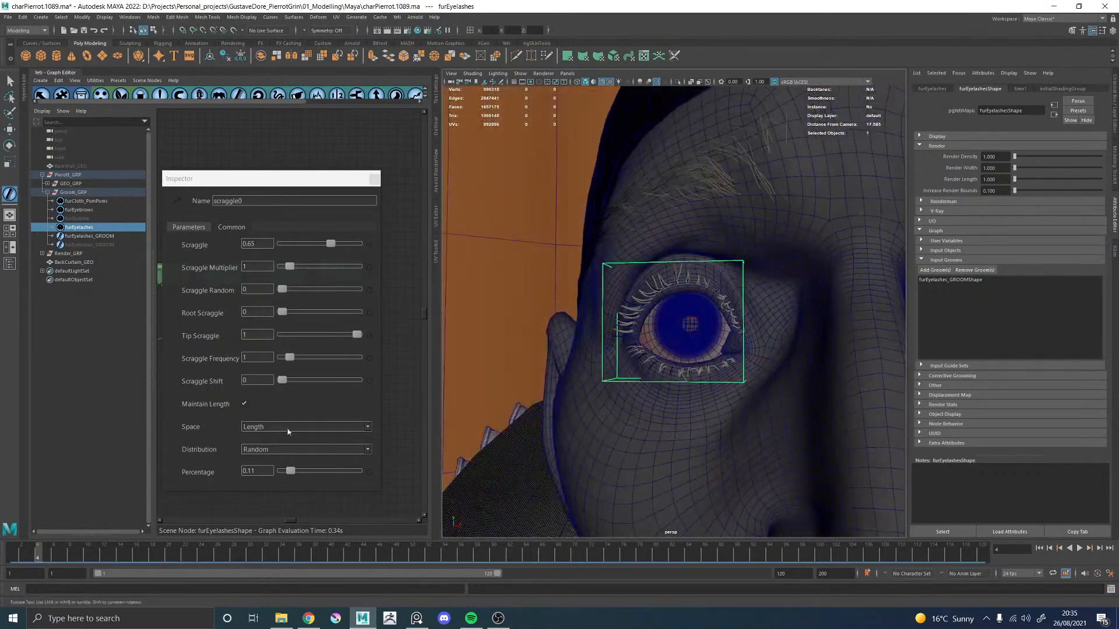
click(294, 472)
alt+right_drag(465, 348, 472, 235)
click(374, 179)
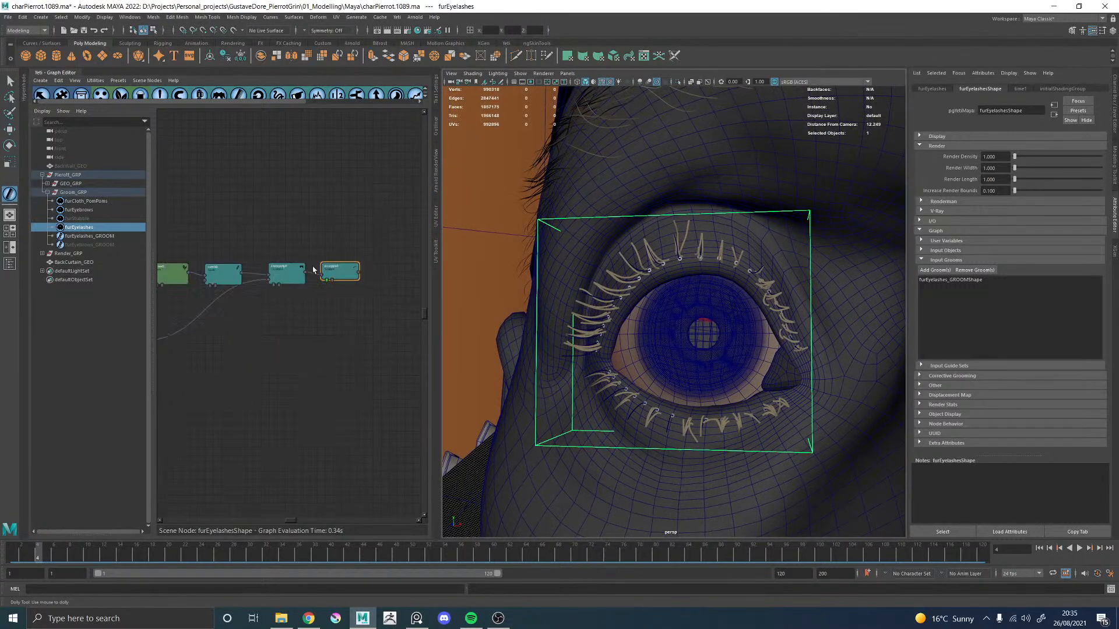
Step: Add a width node after the scraggle node with width random 0.3, base width 1, base parameter 0.37 and tip width 0.2
drag(308, 103, 361, 105)
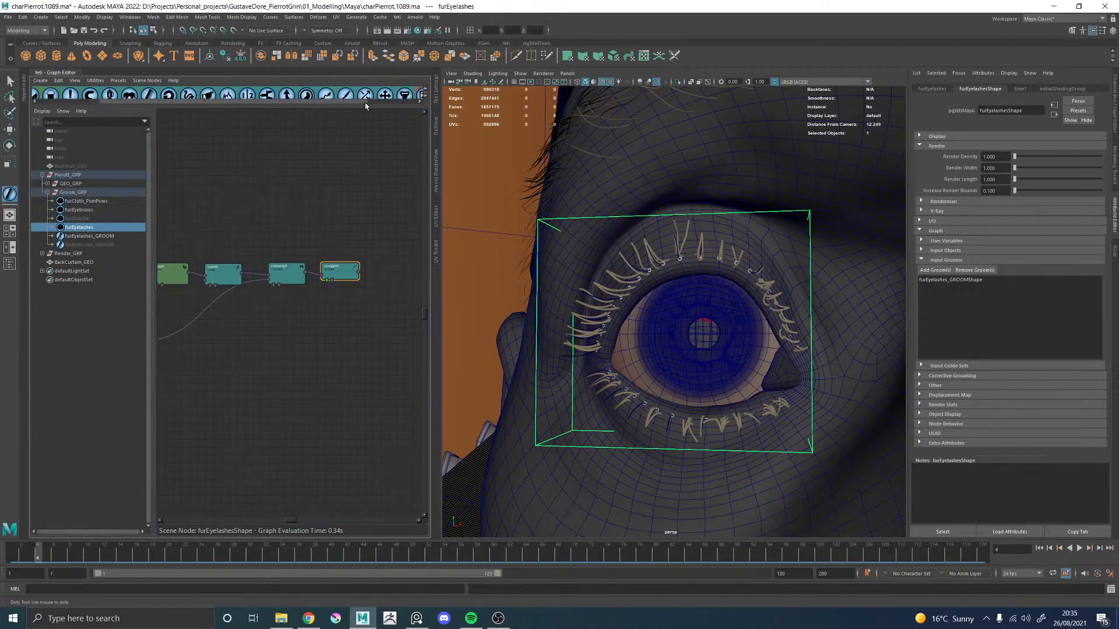
click(404, 96)
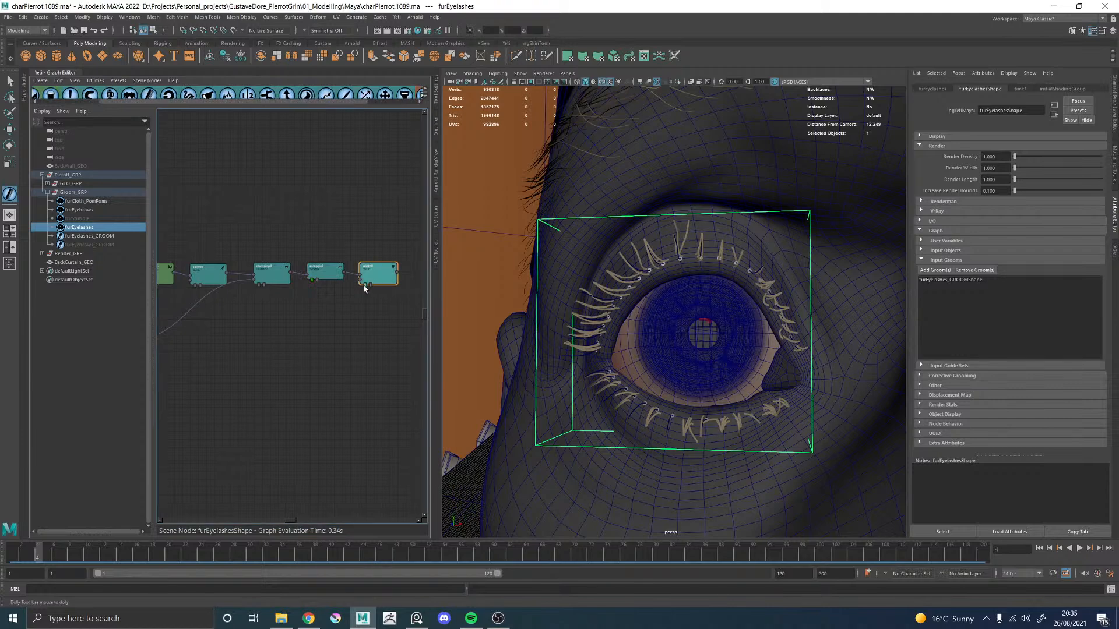
double_click(374, 280)
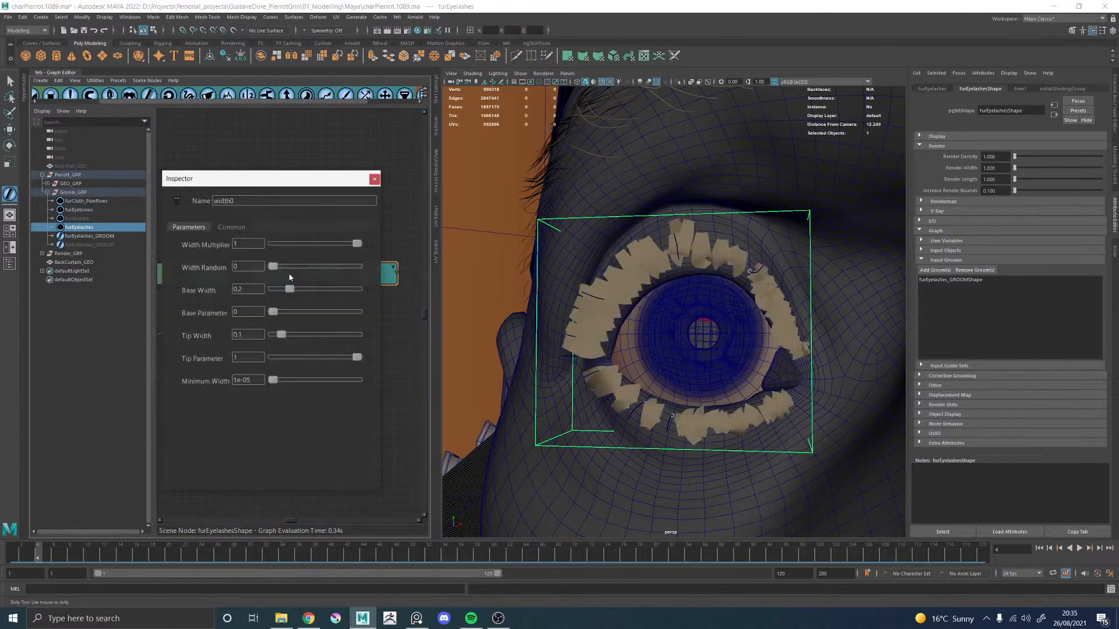
drag(283, 334, 290, 334)
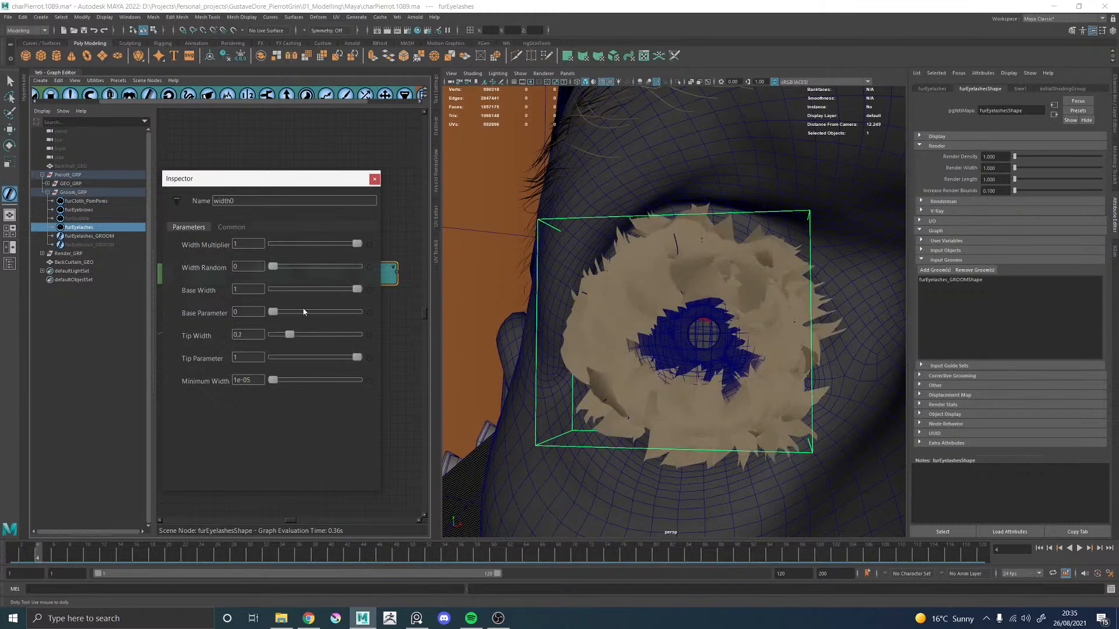
drag(279, 269, 298, 268)
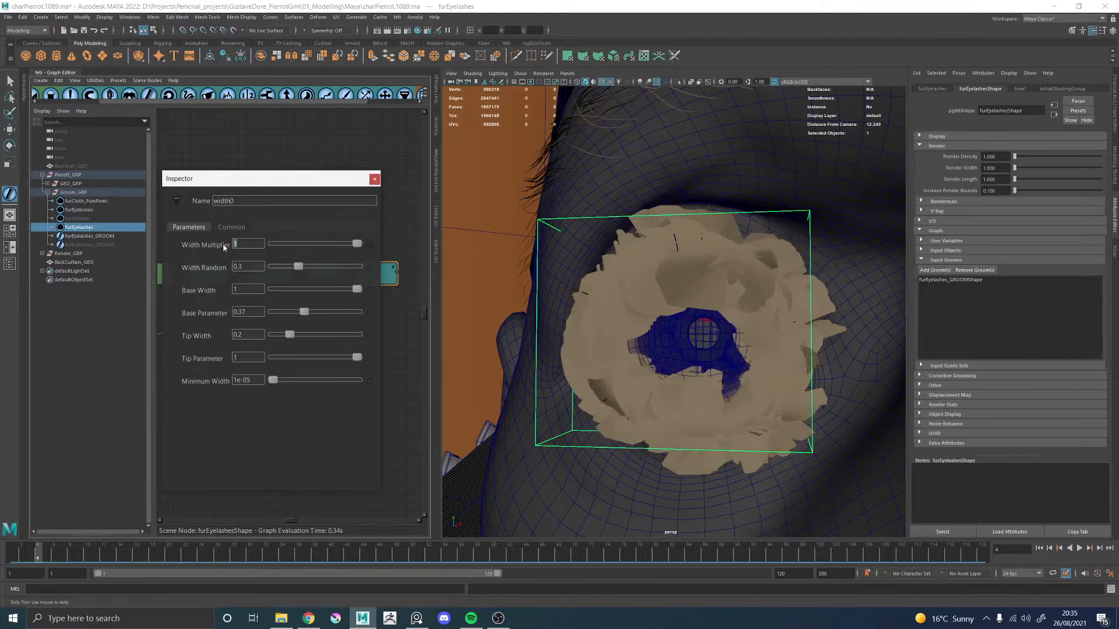
Step: Try width multipliers of 0.001 and 0.01 on width0 and inspect the lash thickness up close
text(0.001)
key(Return)
scroll(690, 278, up, 5)
click(250, 244)
key(Return)
alt+right_drag(686, 273, 570, 273)
alt+drag(570, 272, 606, 278)
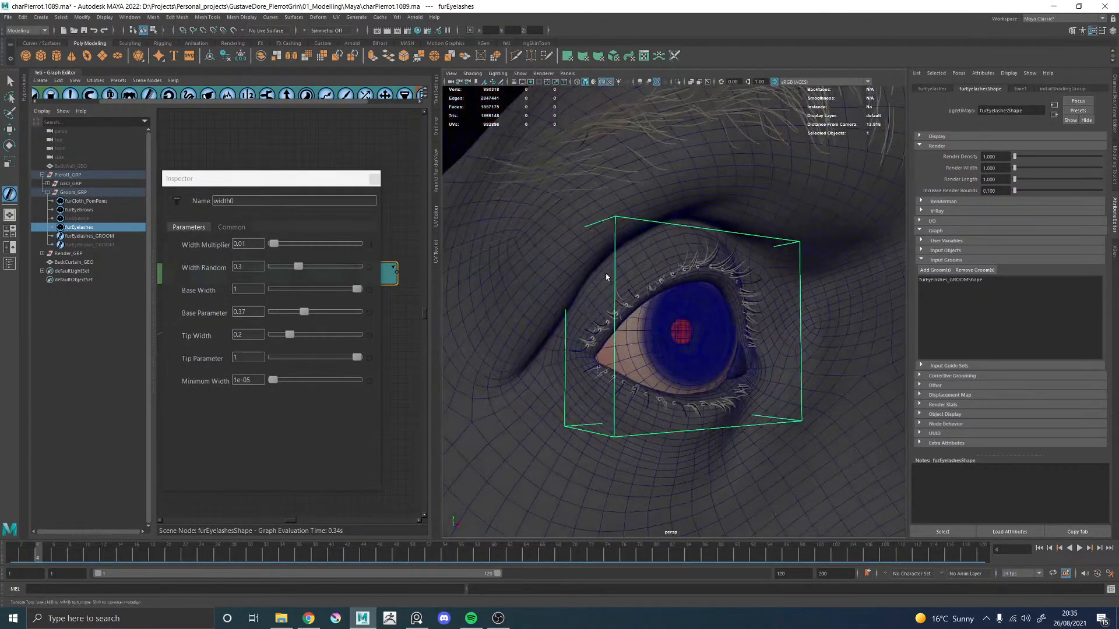
alt+right_drag(607, 278, 744, 310)
alt+drag(744, 309, 729, 295)
alt+middle_drag(729, 295, 675, 350)
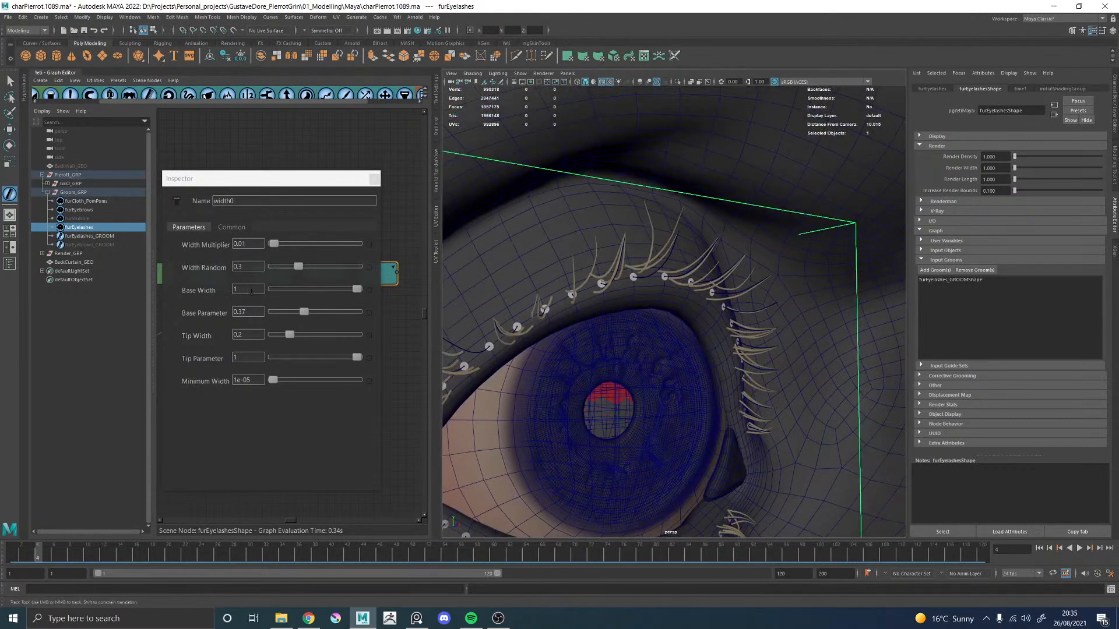
Step: Fine-tune width0's width multiplier to 0.0075 while checking the upper lashes, and close the node's settings
click(254, 245)
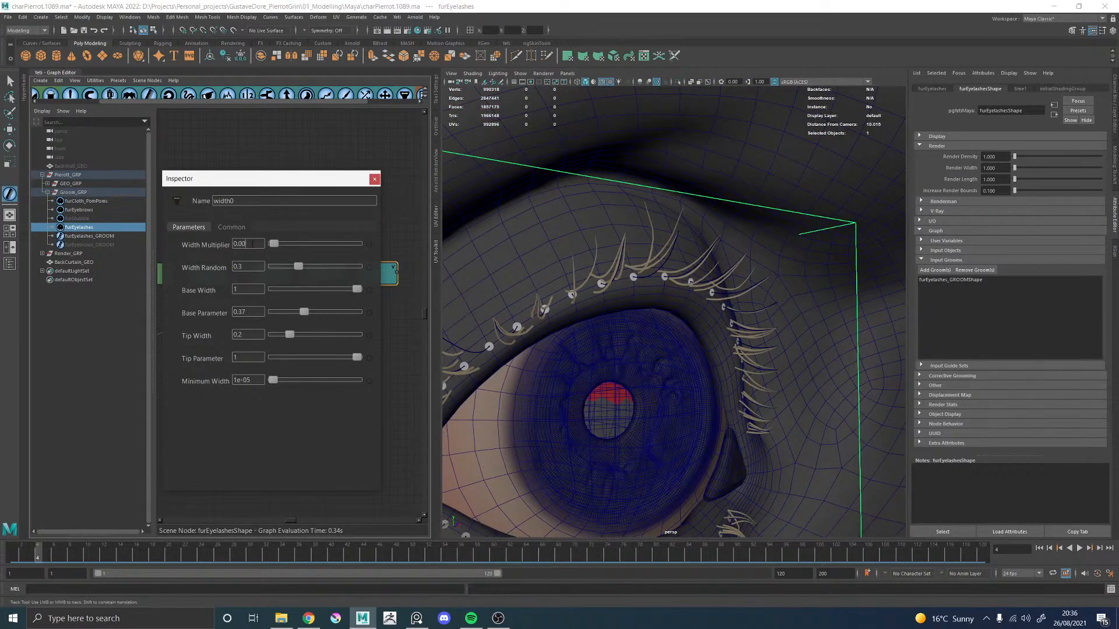
key(Return)
alt+drag(758, 303, 693, 308)
alt+right_drag(694, 309, 783, 401)
click(260, 245)
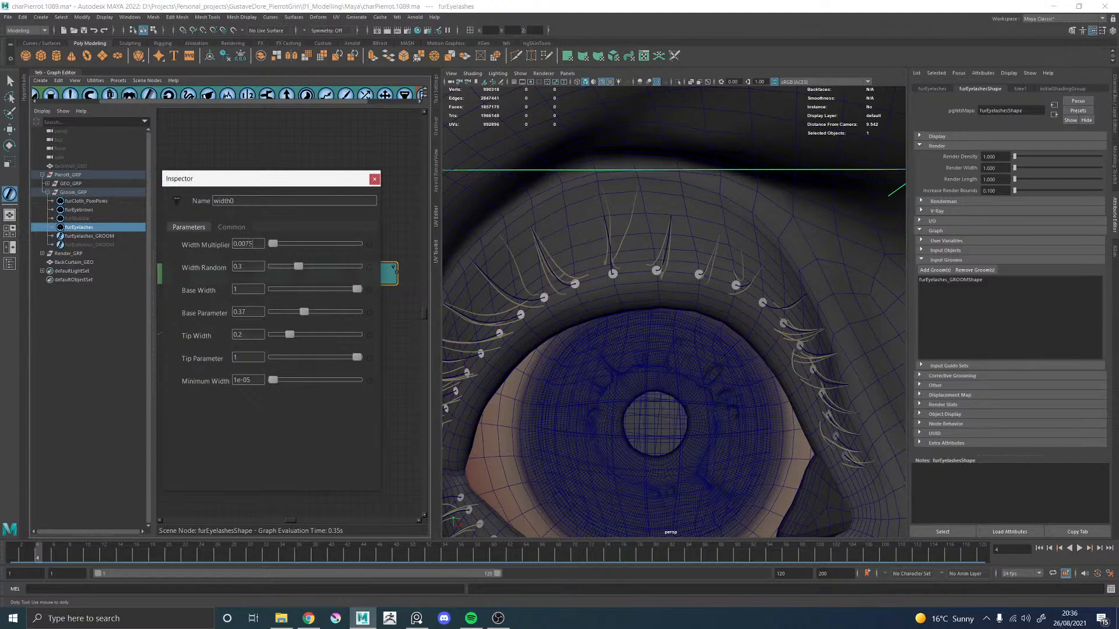
key(Return)
click(374, 180)
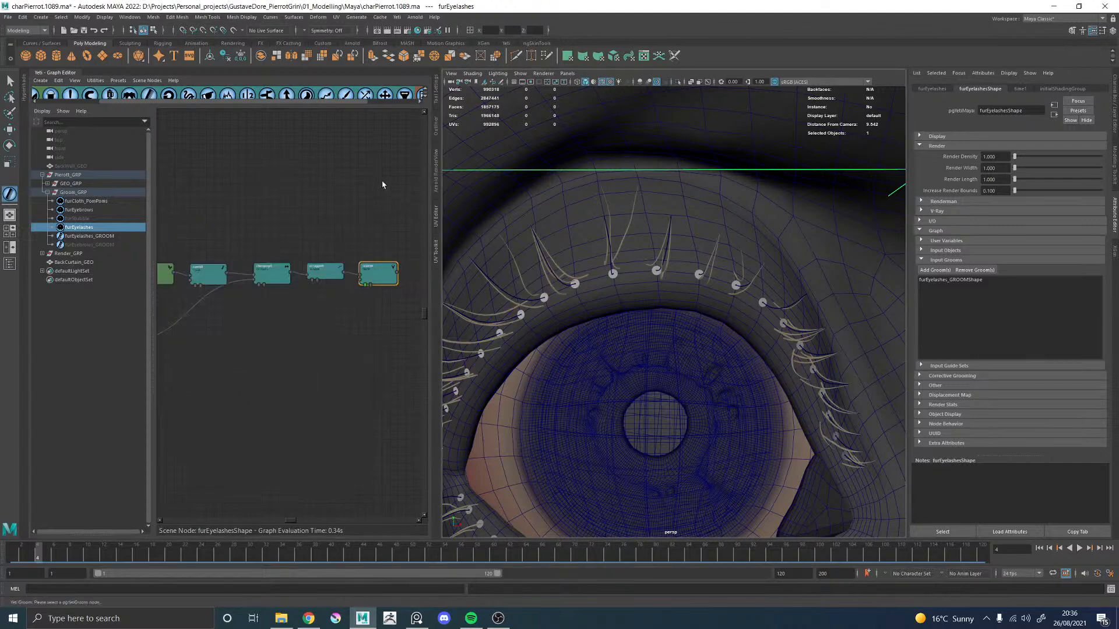
Step: Add a paint attribute named density to the furEyelashes_GROOM node and make it the active attribute
key(f)
click(100, 235)
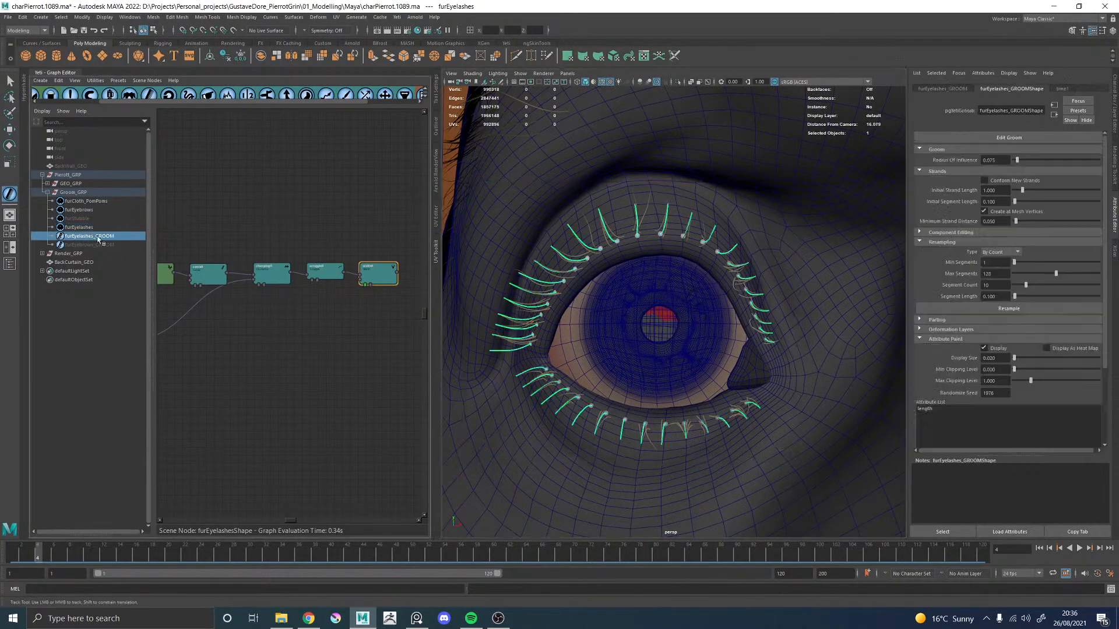
scroll(939, 409, down, 2)
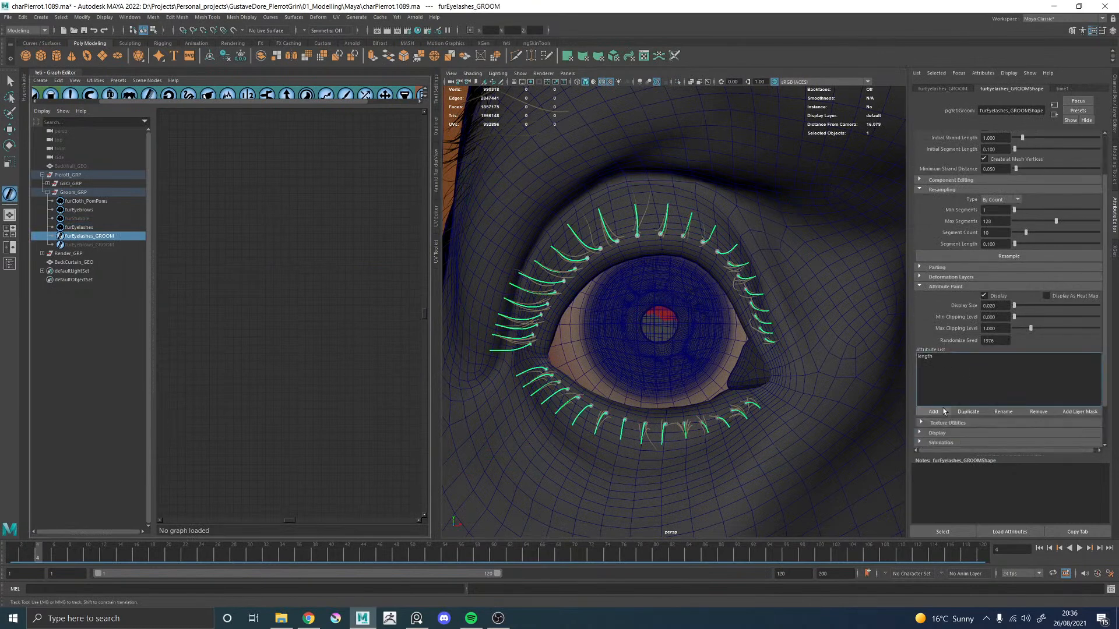
click(933, 411)
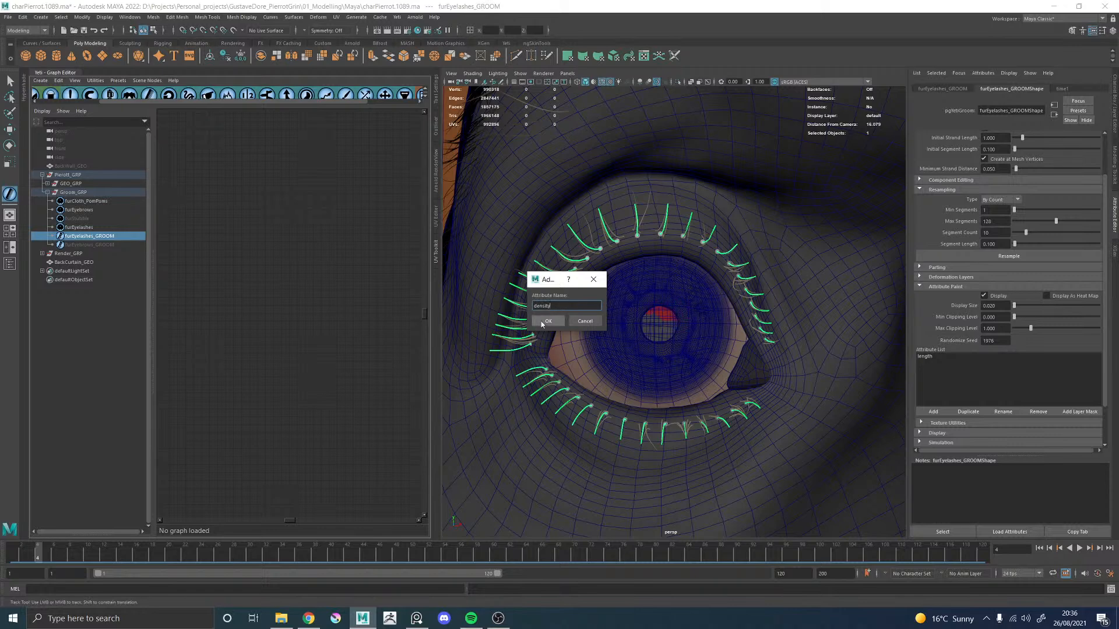
click(548, 321)
click(931, 363)
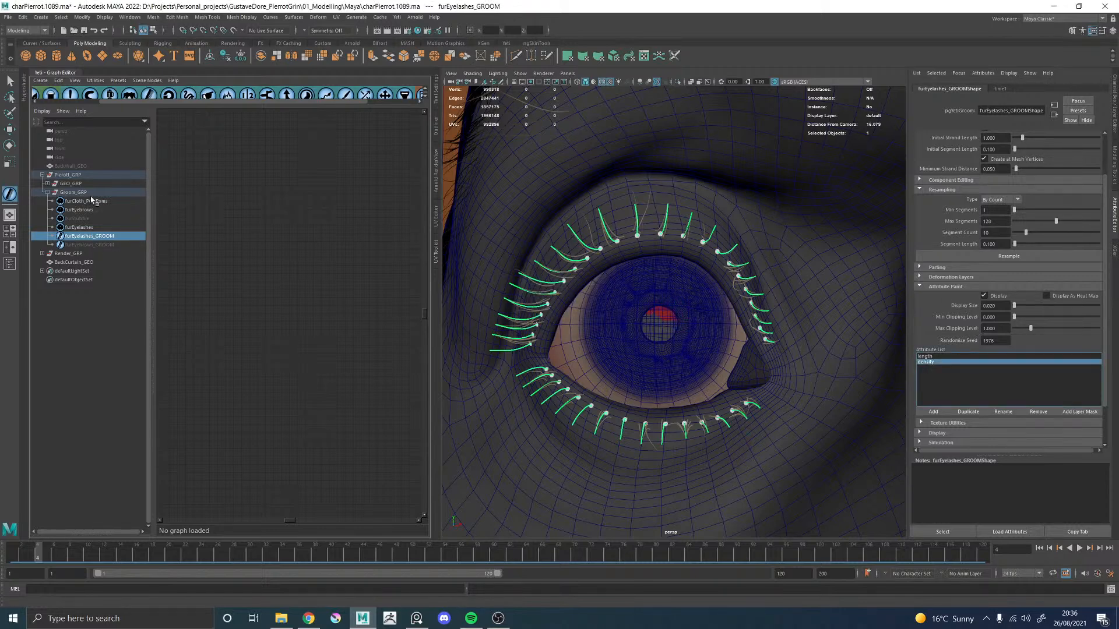
Step: Activate the attribute paint brush for the eyelash groom with a paint value of 0.5 and frame the lower lashes
click(53, 73)
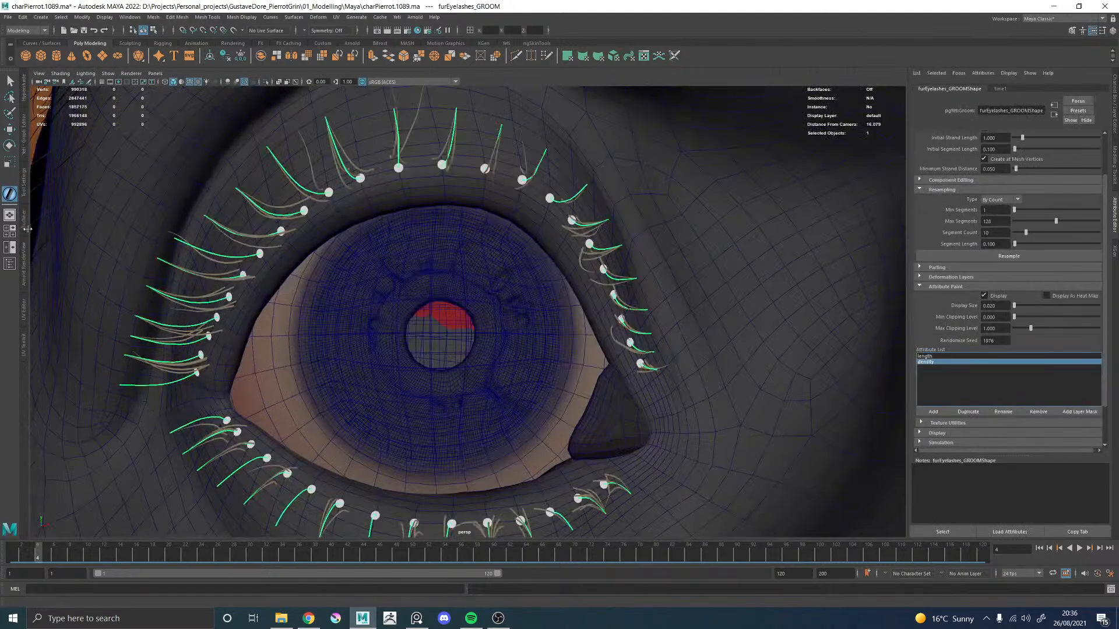
click(27, 182)
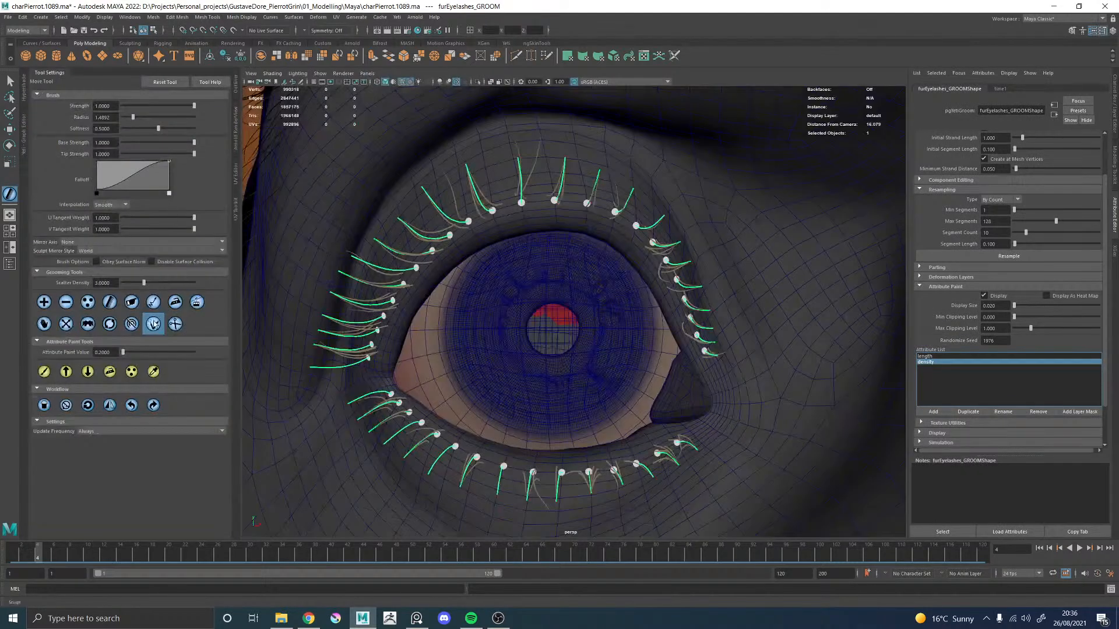
click(44, 371)
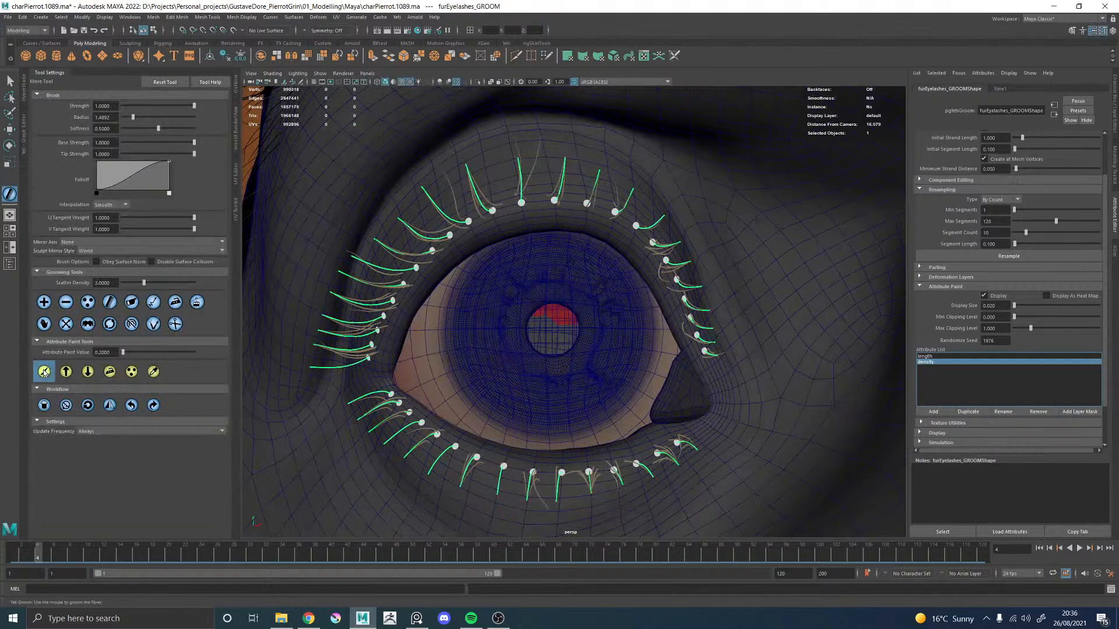
double_click(102, 352)
text(0.5)
key(Return)
alt+middle_drag(537, 426, 533, 329)
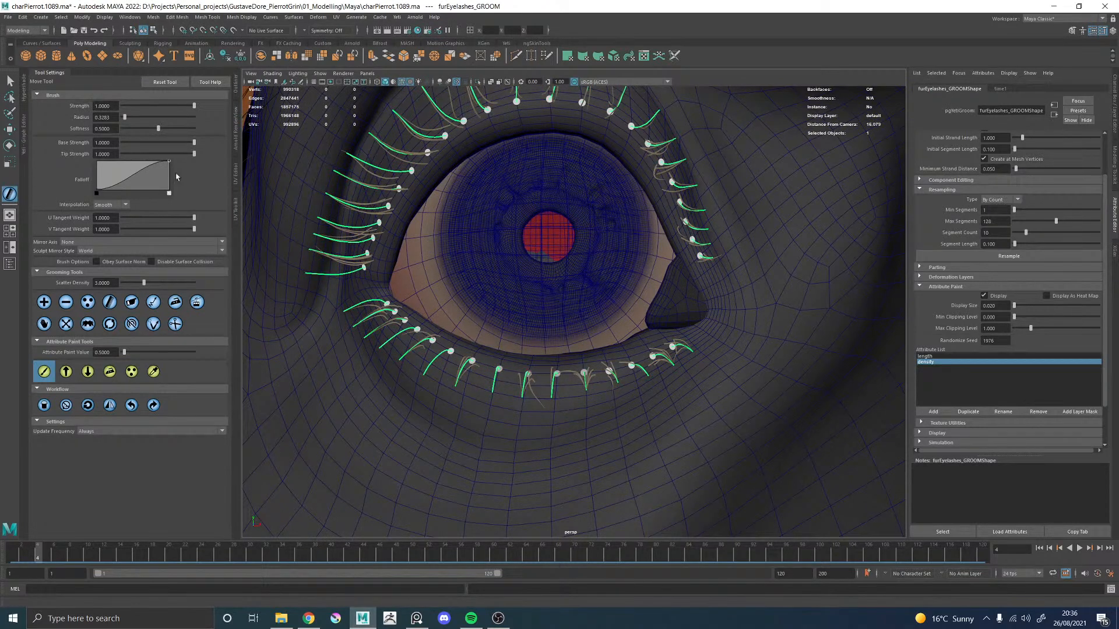
Step: Hide the furEyelashes fur and save the scene as a new increment, charPierrot.1090.ma
click(24, 125)
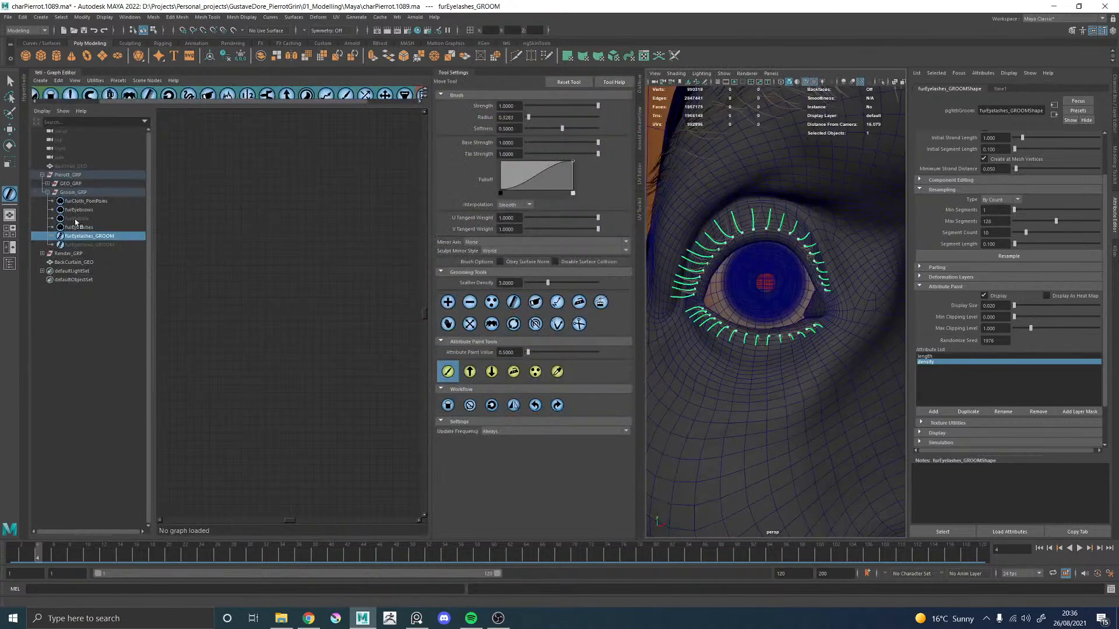
click(75, 227)
key(h)
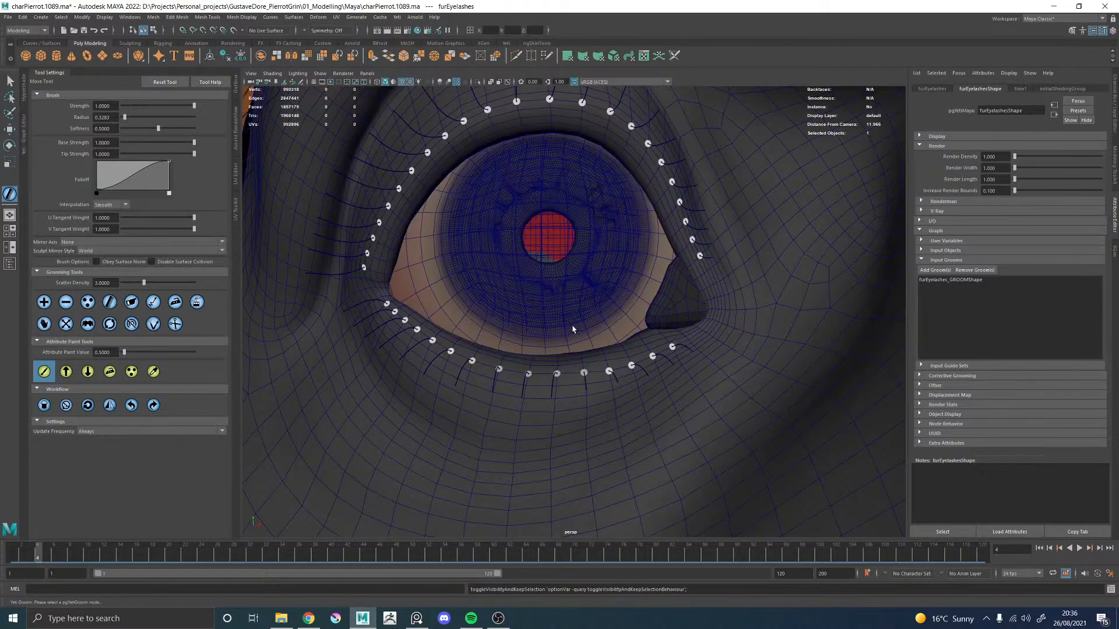
key(ctrl+alt+s)
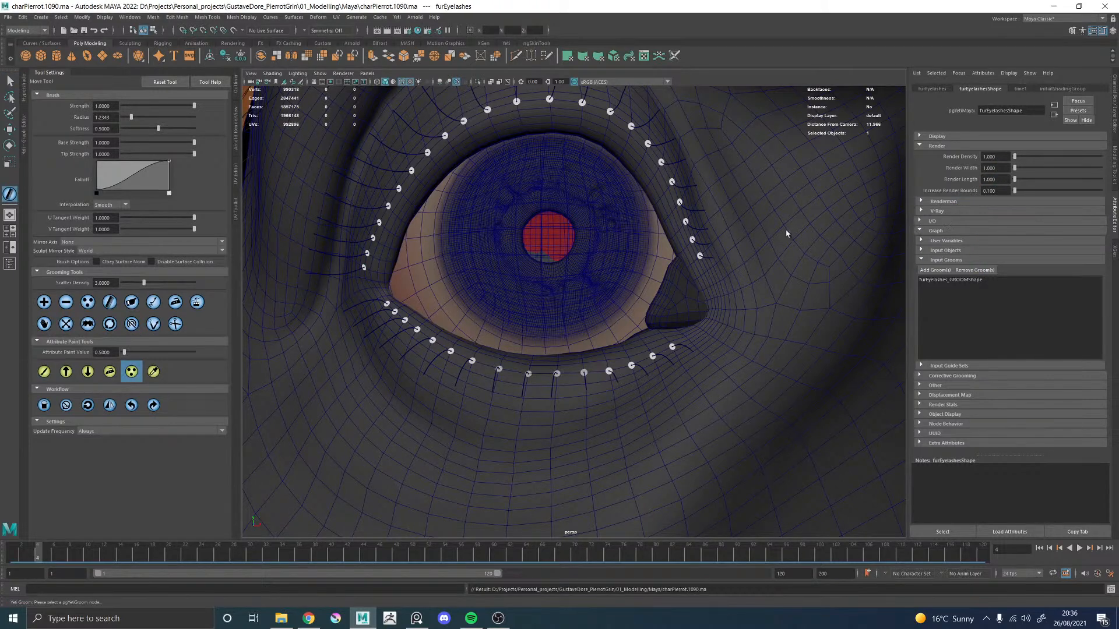
Step: Display the eyelash groom's density attribute as a heat map and paint all the lower lashes with the value 0.5
mouse_move(641, 256)
alt+mouse_down()
mouse_move(551, 265)
mouse_move(659, 267)
alt+mouse_up()
key(w)
click(722, 216)
alt+drag(775, 241, 688, 249)
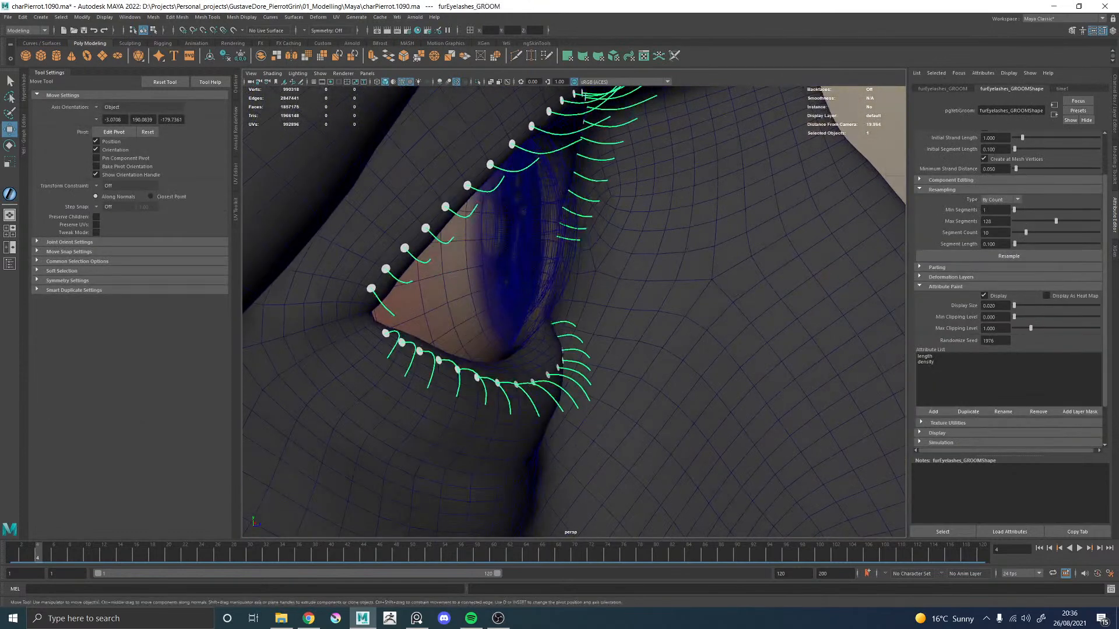
click(927, 362)
mouse_move(699, 350)
alt+mouse_down()
mouse_move(744, 357)
mouse_move(849, 342)
mouse_move(453, 351)
mouse_move(479, 348)
alt+mouse_up()
click(1062, 296)
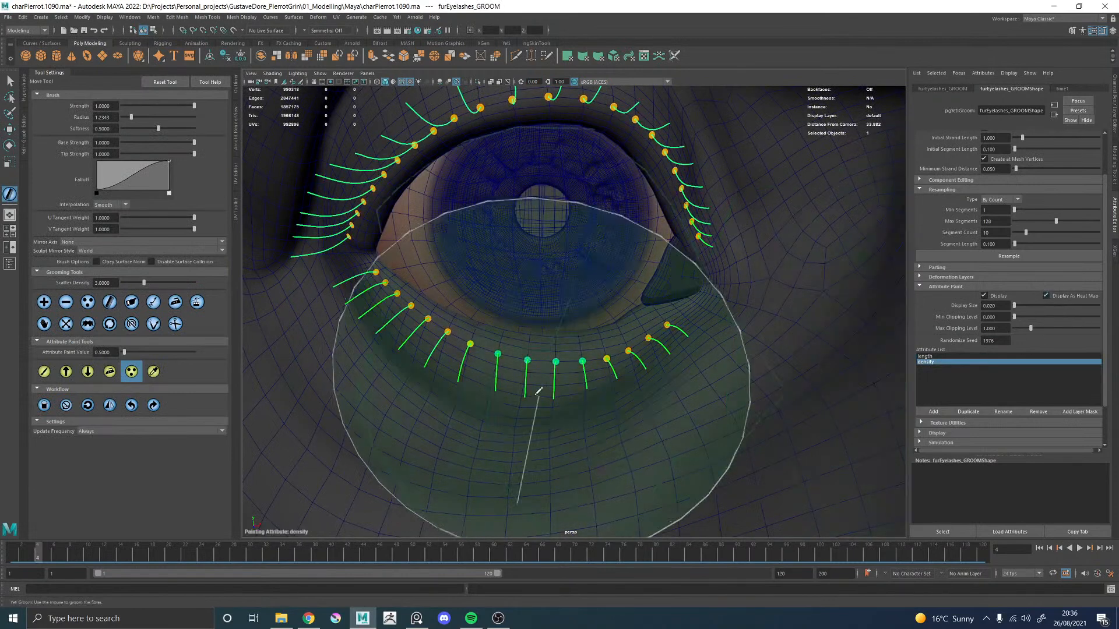
click(44, 371)
mouse_move(533, 383)
mouse_down()
mouse_move(684, 342)
mouse_move(400, 338)
mouse_move(387, 299)
mouse_up()
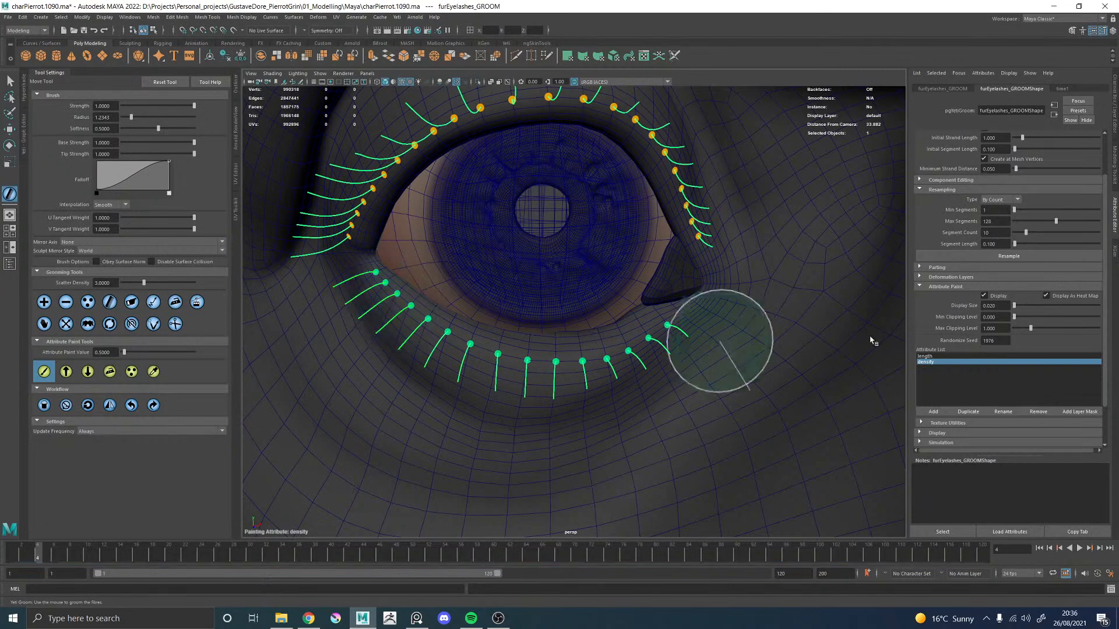
Step: Duplicate the painted density attribute under the name width
click(968, 412)
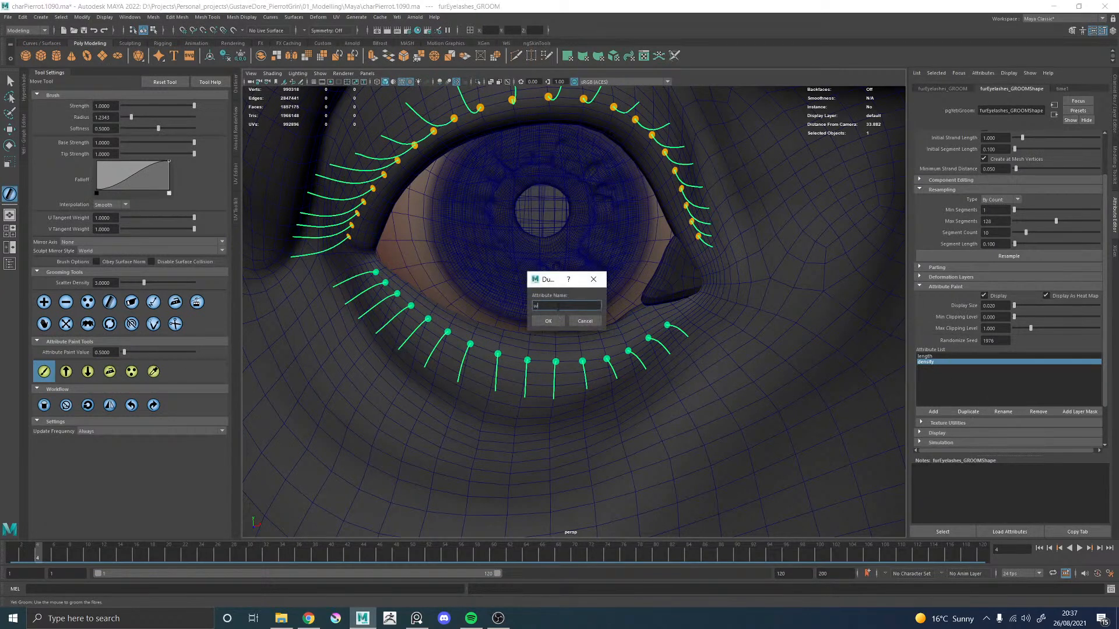
text(width)
click(548, 321)
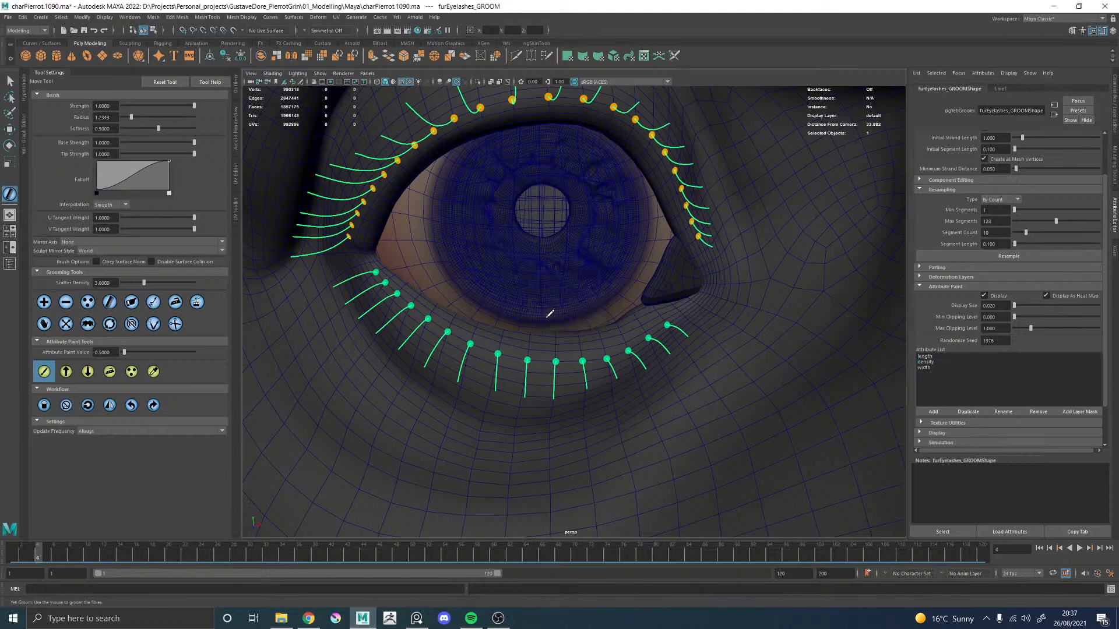
Step: Hide the furEyelashes_GROOM strands and show the furEyelashes fur again with its graph loaded
click(43, 73)
click(24, 136)
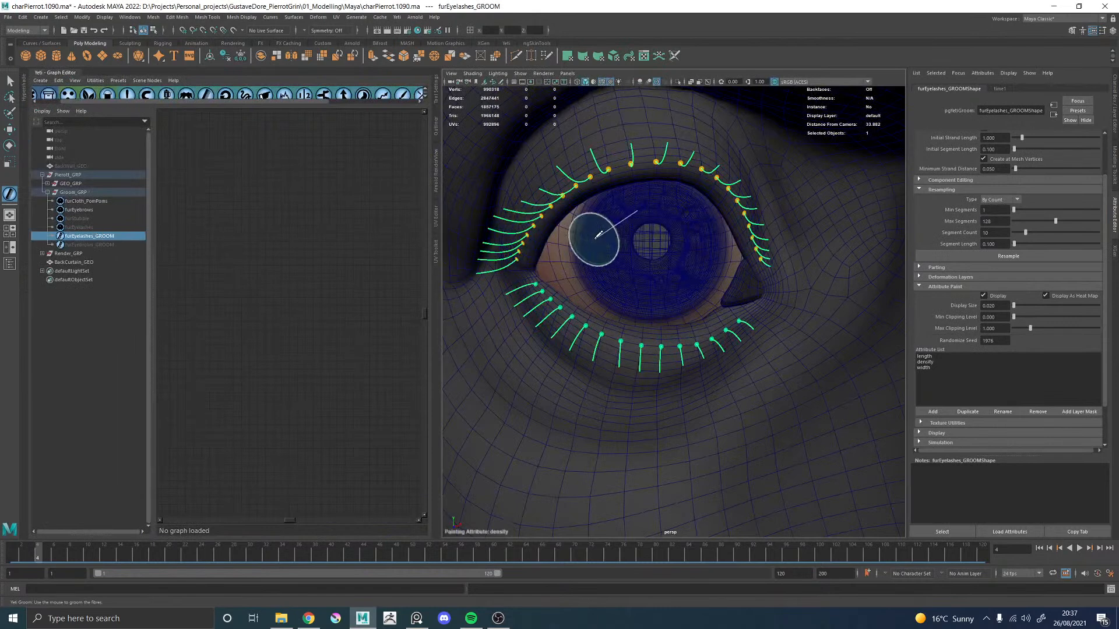
alt+drag(600, 226, 650, 249)
click(101, 238)
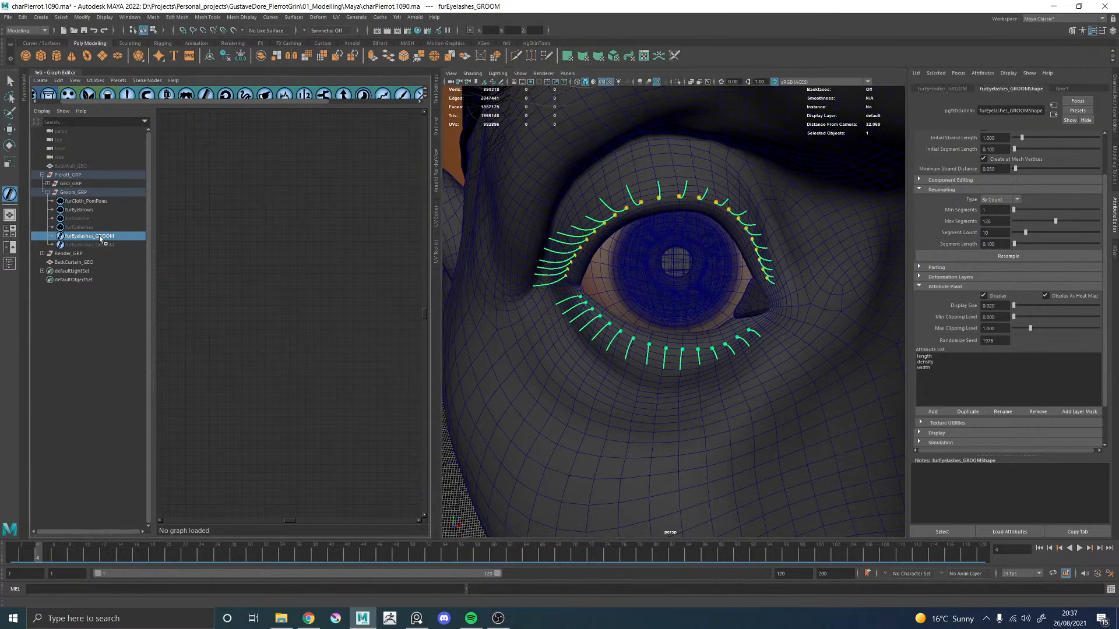
key(h)
click(93, 227)
key(h)
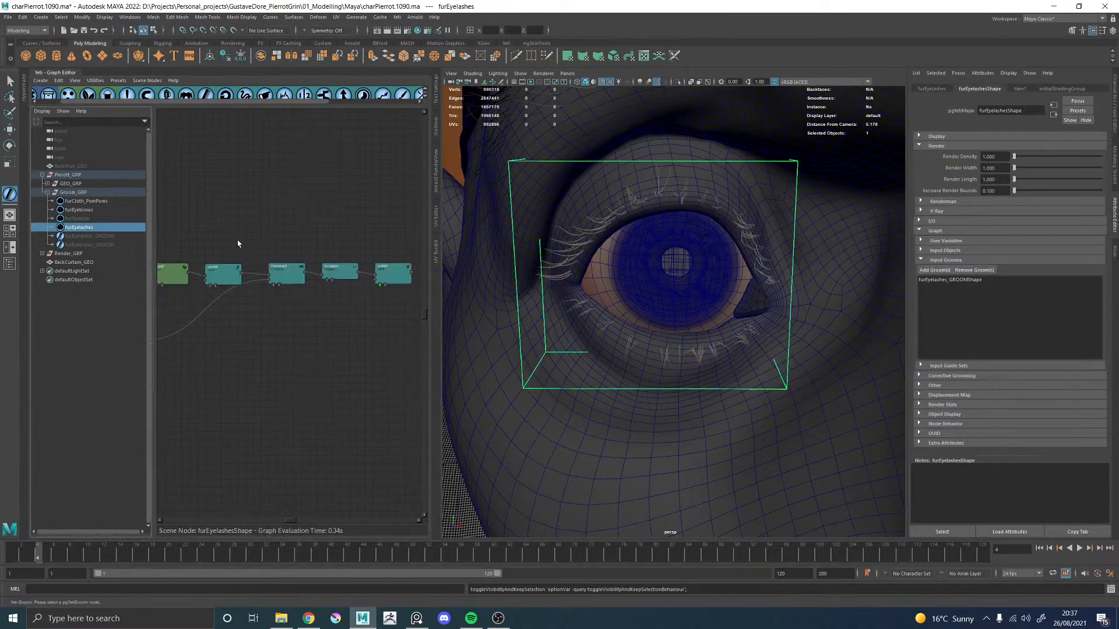
Step: Connect the groom import node to the scatter node and the width node in the furEyelashes graph
middle_drag(239, 246, 348, 223)
middle_drag(234, 221, 286, 217)
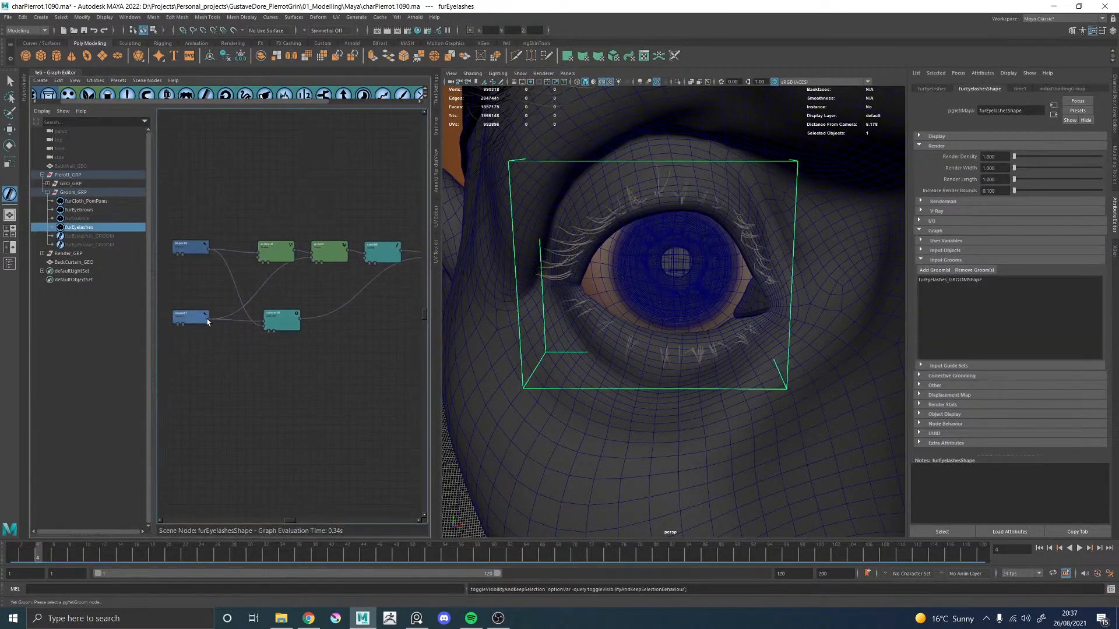
drag(208, 320, 255, 257)
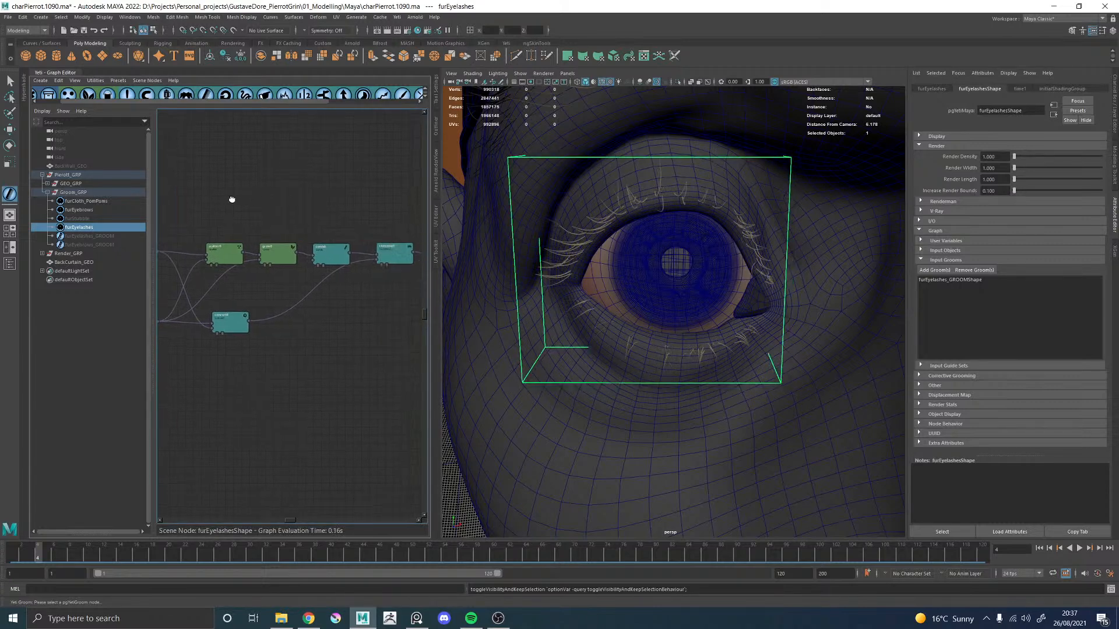
middle_drag(245, 200, 225, 206)
scroll(277, 285, down, 2)
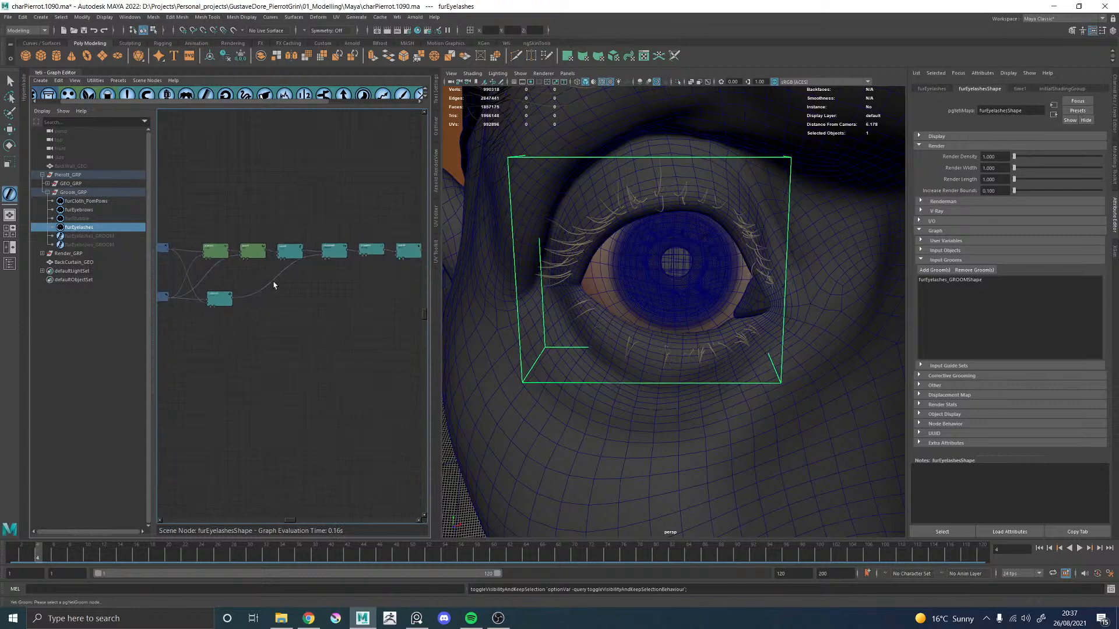
drag(170, 302, 394, 259)
alt+drag(634, 274, 668, 250)
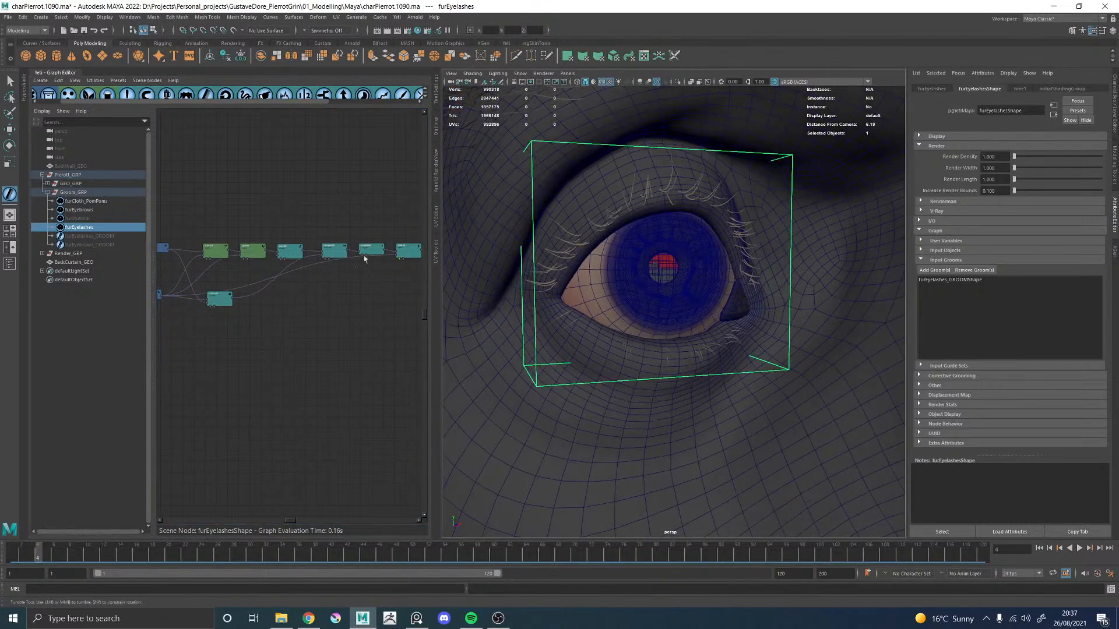
Step: Set the scatter node's density to 400, check the lashes, and close the node's settings
double_click(215, 251)
text(400)
key(Return)
alt+drag(629, 272, 581, 248)
click(375, 178)
Step: Add a Scraggle node after the convert node and connect its output to the clumping node
key(alt)
drag(212, 302, 223, 301)
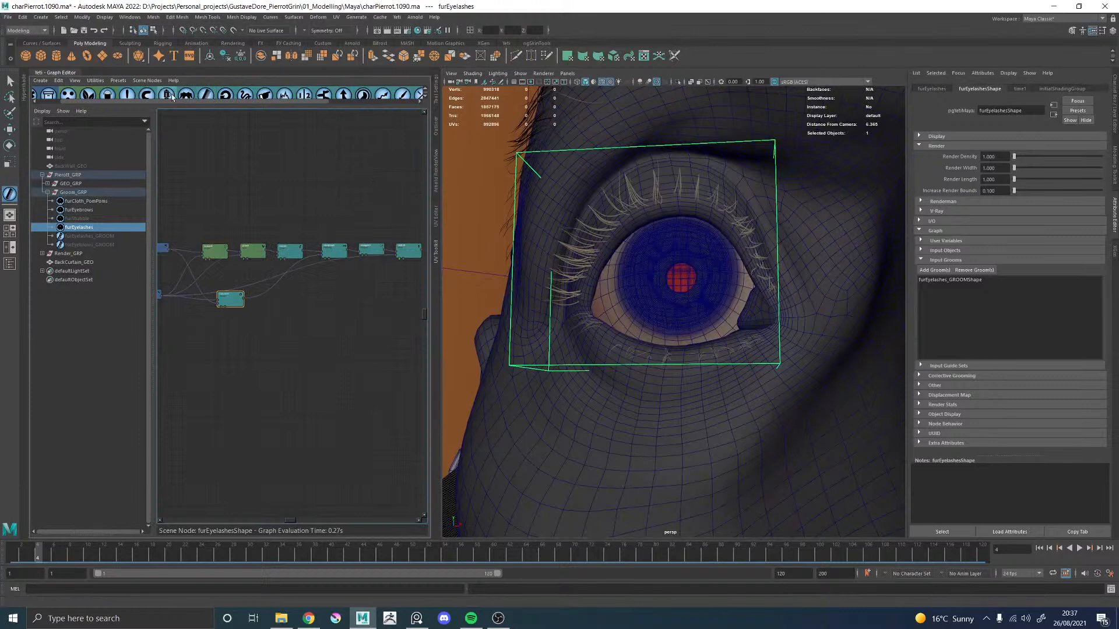
click(383, 96)
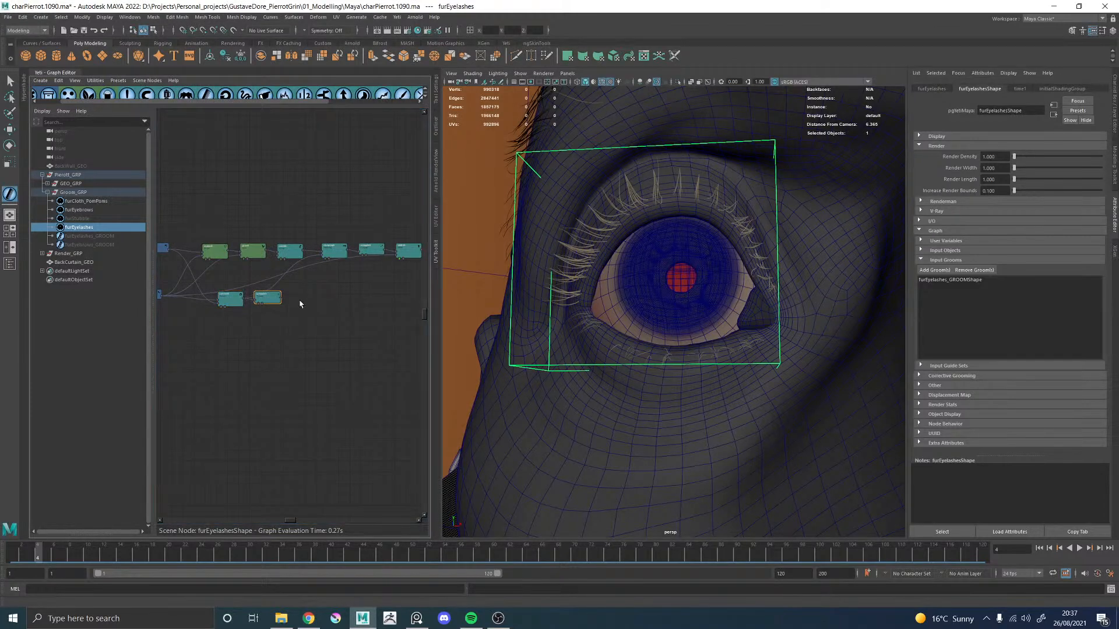
drag(283, 301, 324, 257)
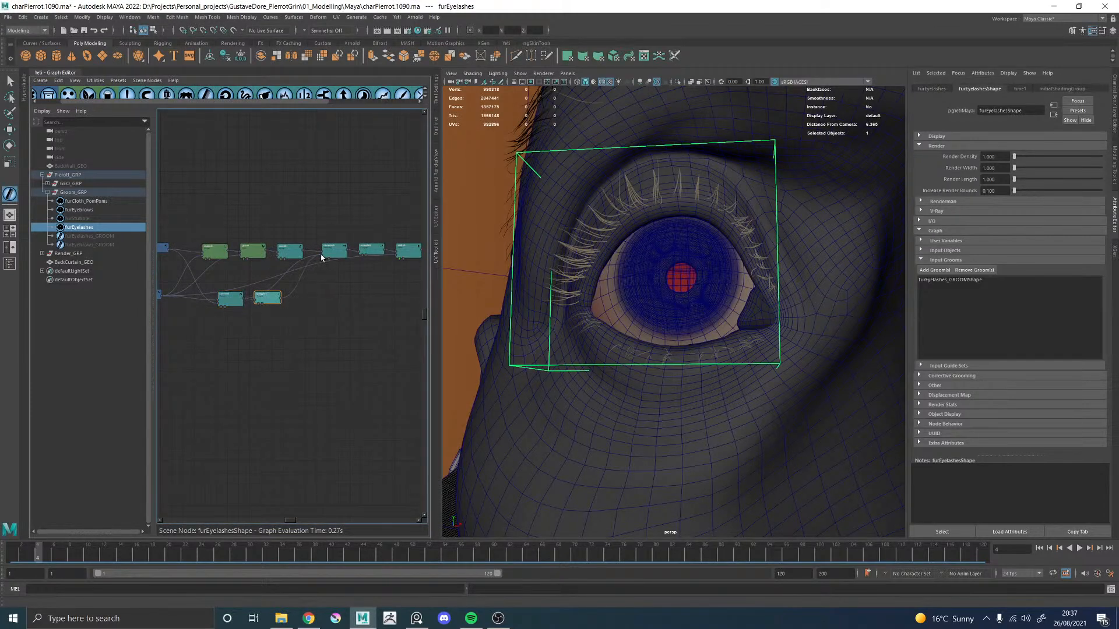
Step: Set Root Scraggle to 0 on the scraggle1 node, check the lashes up close, and close its settings
double_click(267, 298)
drag(358, 314, 258, 313)
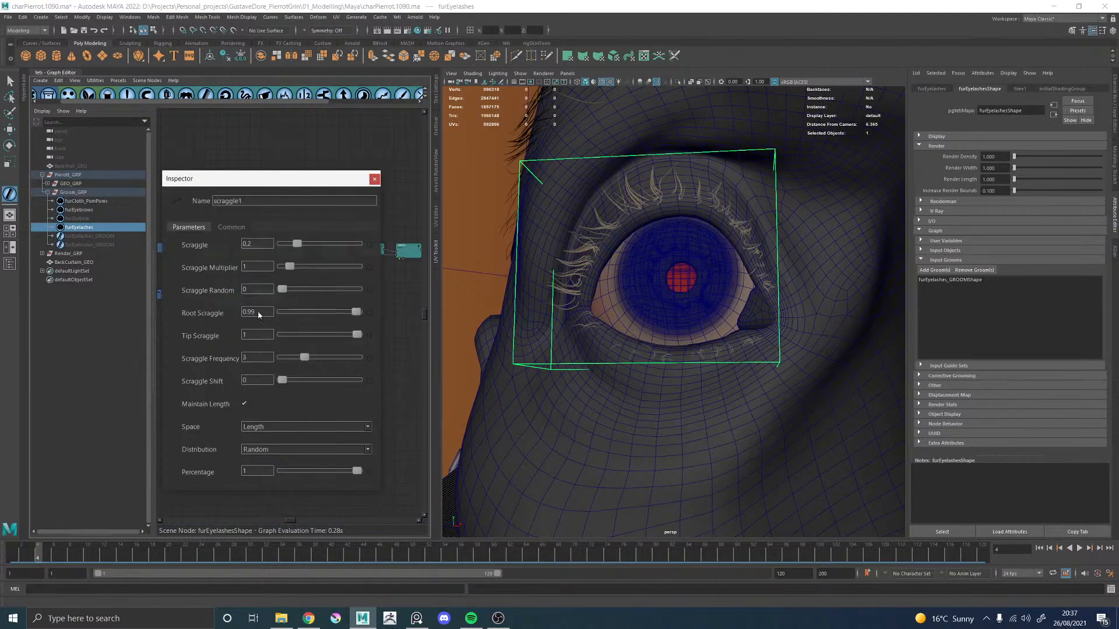
alt+right_drag(551, 253, 638, 283)
alt+drag(637, 283, 650, 284)
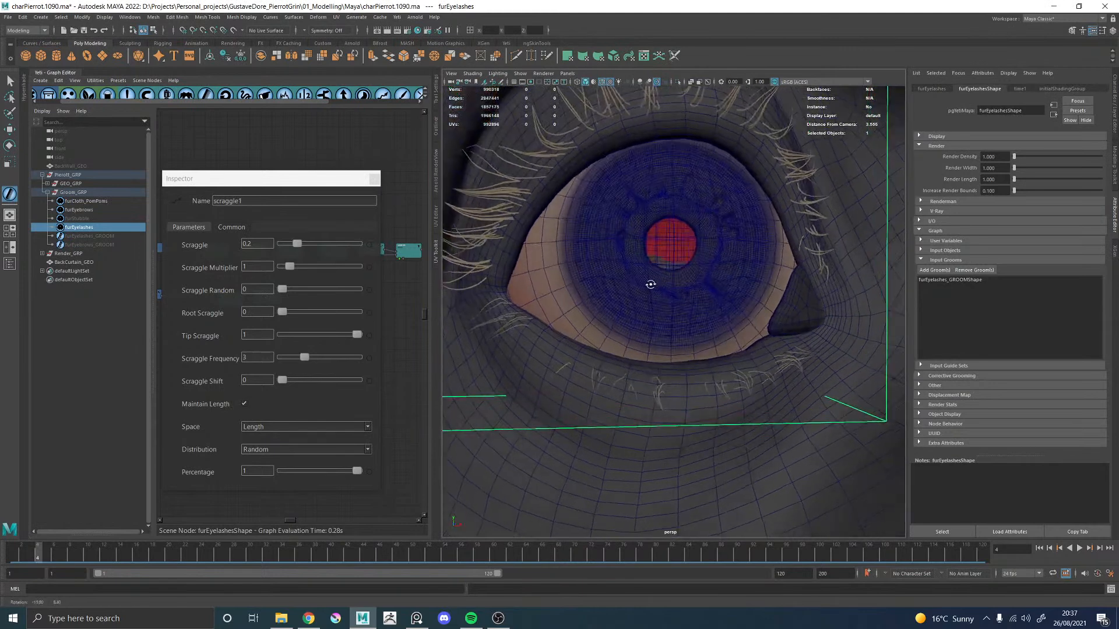
alt+right_drag(649, 284, 569, 285)
alt+drag(496, 306, 468, 311)
click(374, 179)
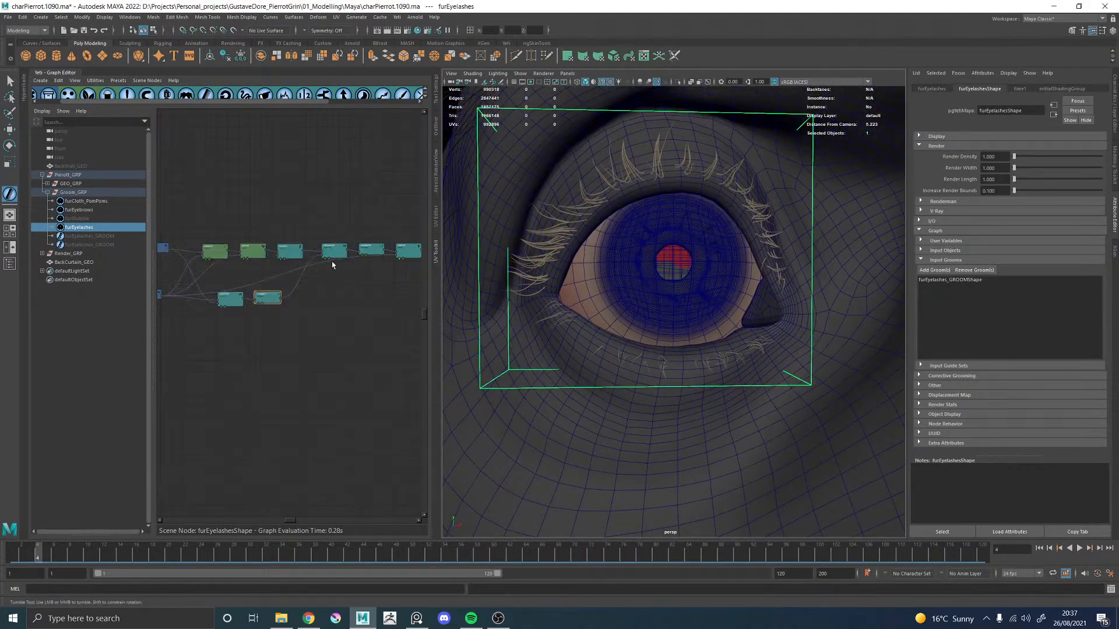
Step: Compare the output of the scraggle and convert nodes with the full lashes and inspect the convert node's settings
click(258, 303)
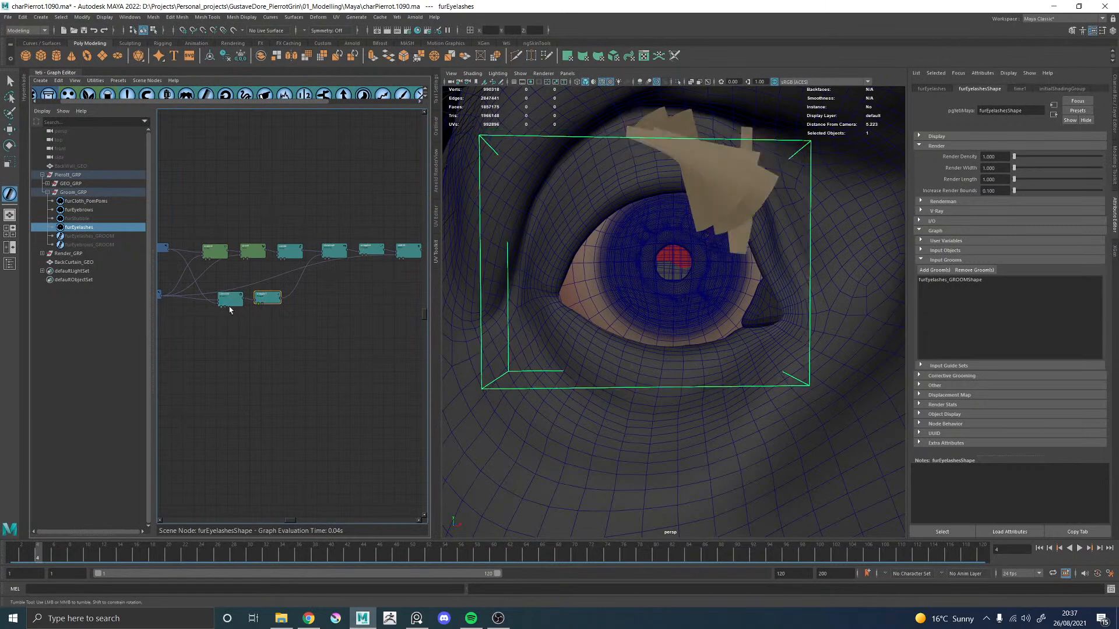
mouse_move(591, 243)
alt+mouse_down()
mouse_move(641, 251)
mouse_move(606, 248)
alt+mouse_up()
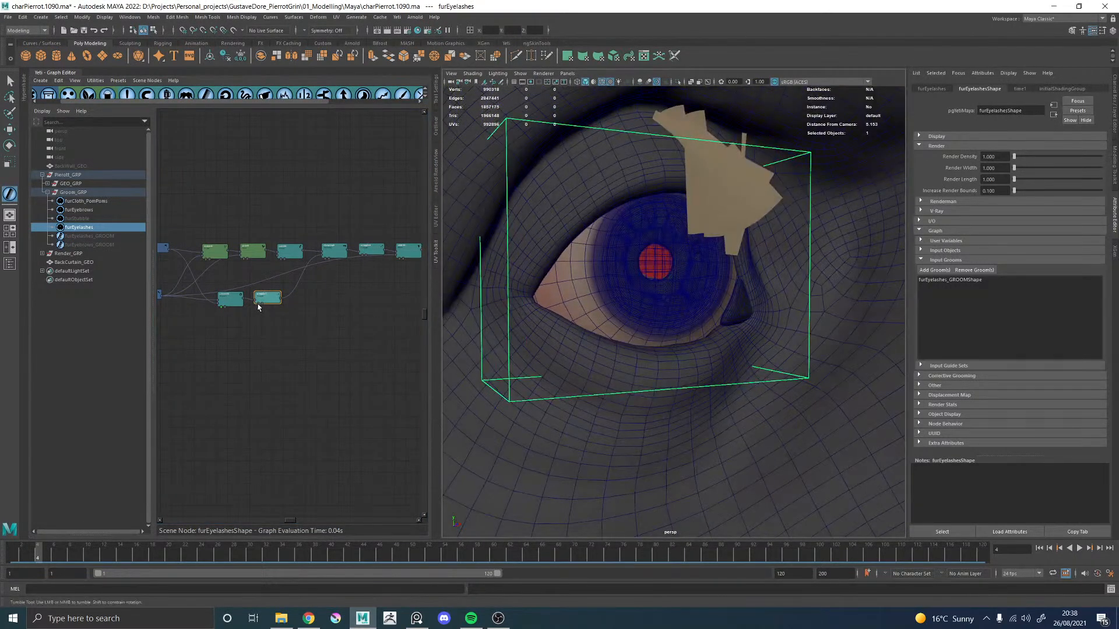
alt+middle_drag(401, 256, 353, 264)
alt+drag(604, 257, 588, 244)
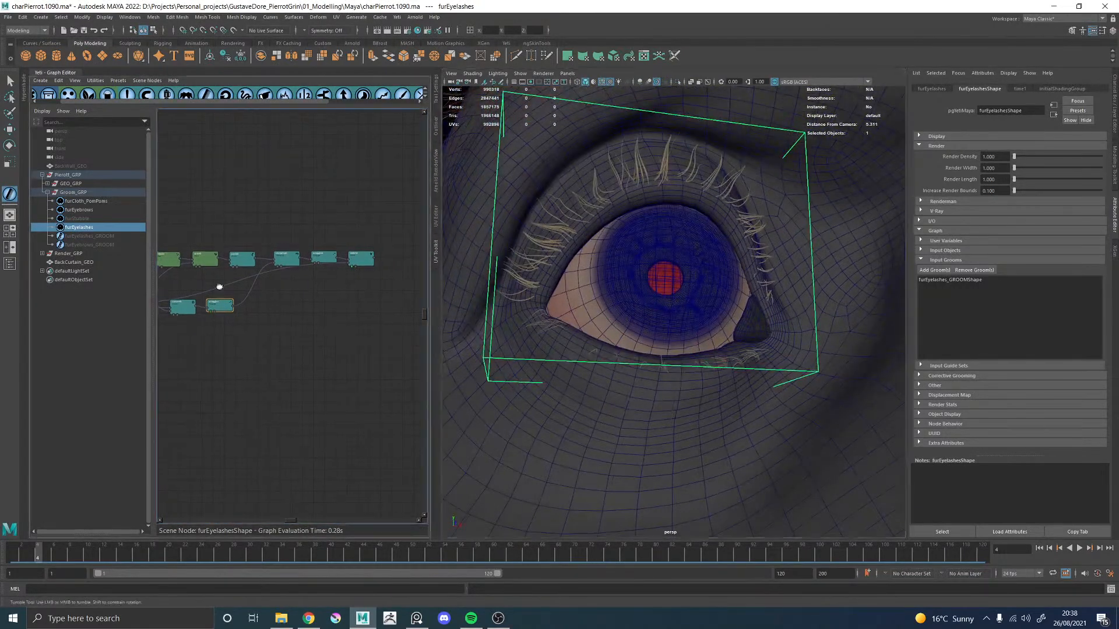
alt+middle_drag(169, 317, 302, 318)
scroll(301, 318, up, 5)
click(315, 317)
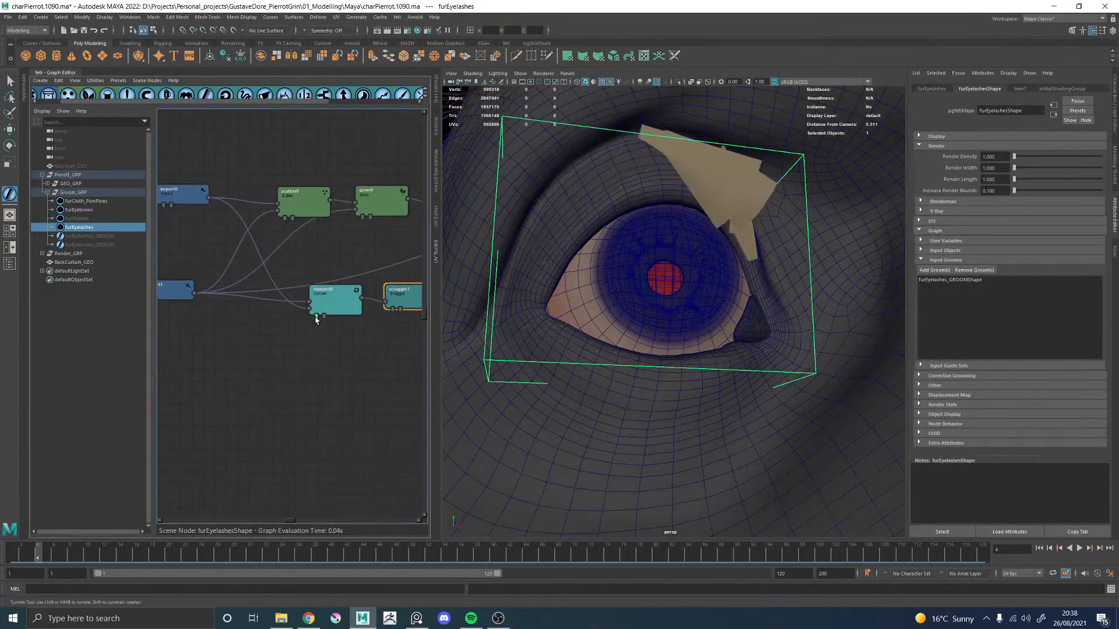
mouse_move(626, 257)
alt+mouse_down()
mouse_move(642, 268)
mouse_move(617, 294)
mouse_move(637, 265)
alt+mouse_up()
click(326, 307)
double_click(327, 307)
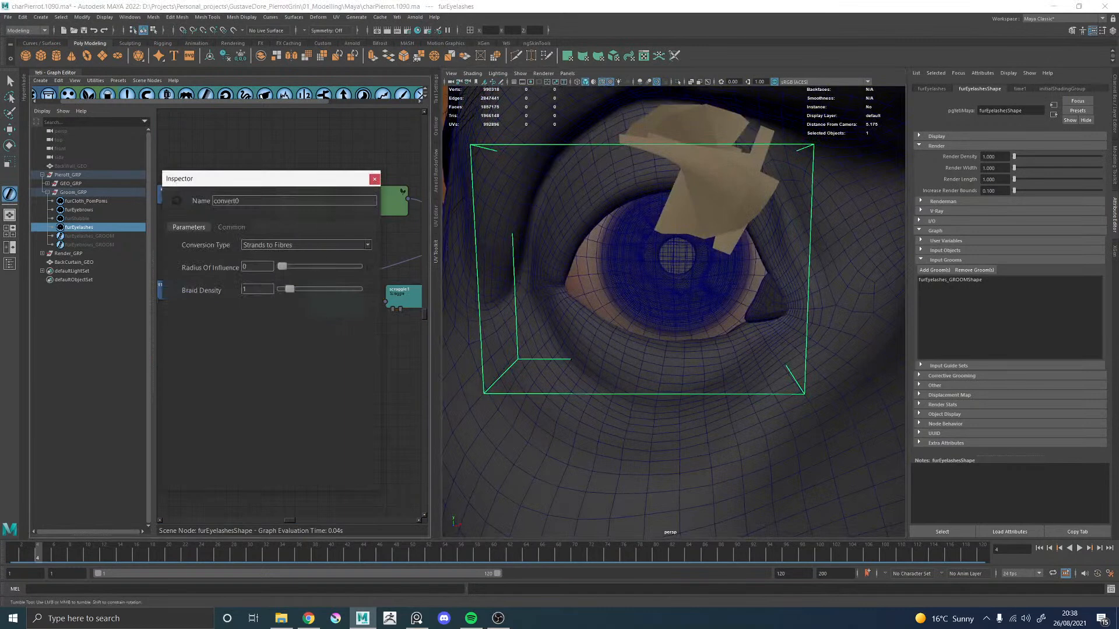
click(375, 178)
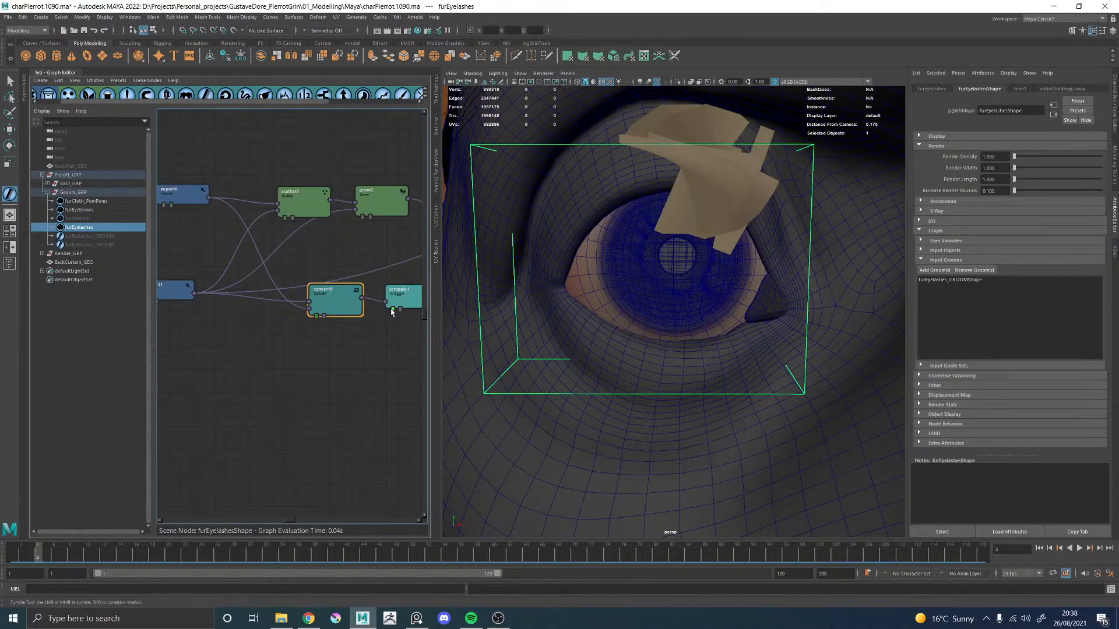
Step: Display the output of the final node in the furEyelashes graph again and save the scene
scroll(375, 275, down, 2)
alt+middle_drag(375, 274, 183, 278)
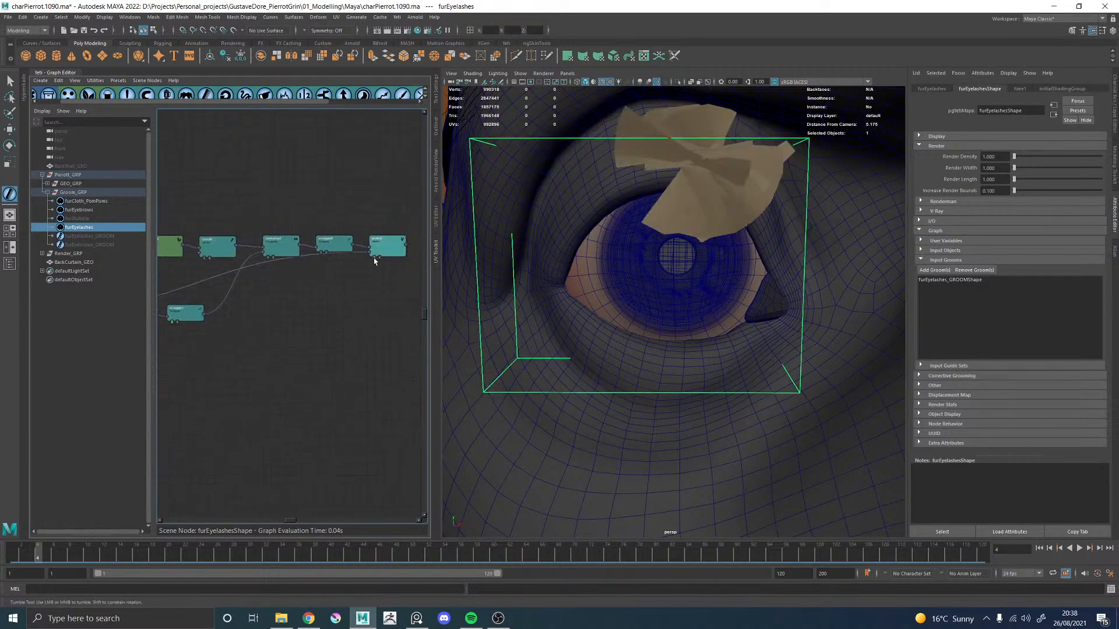
scroll(589, 268, down, 3)
alt+drag(589, 268, 623, 263)
key(ctrl+s)
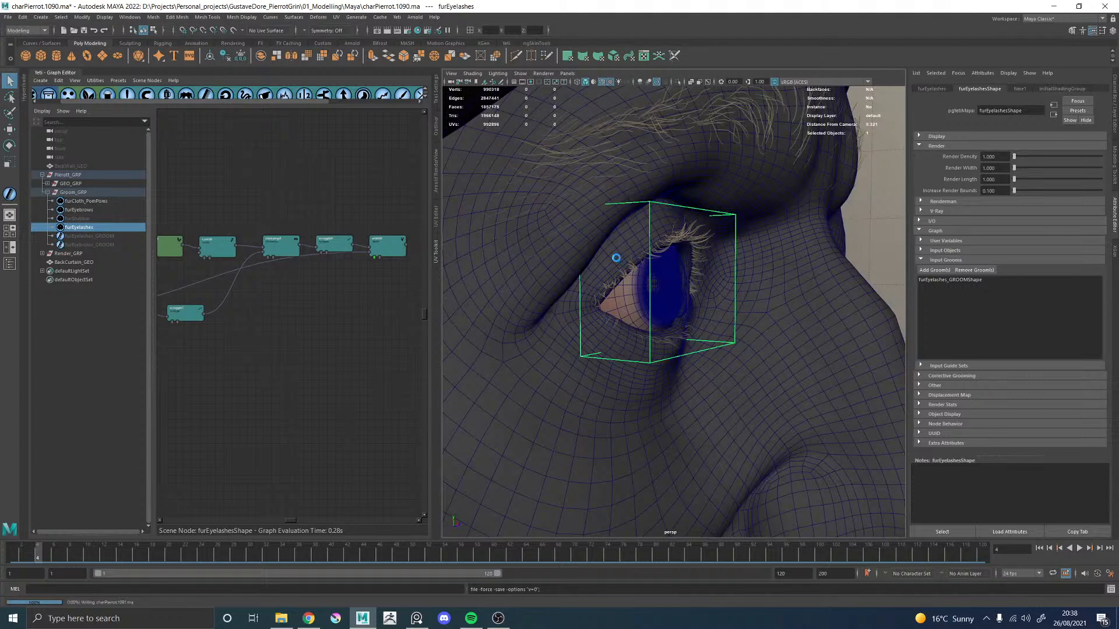
Step: Set Scraggle to 0.13 and Scraggle Random to 1 on the scraggle1 node
alt+drag(617, 260, 575, 297)
scroll(575, 297, up, 4)
double_click(188, 319)
drag(293, 247, 286, 247)
drag(309, 290, 385, 290)
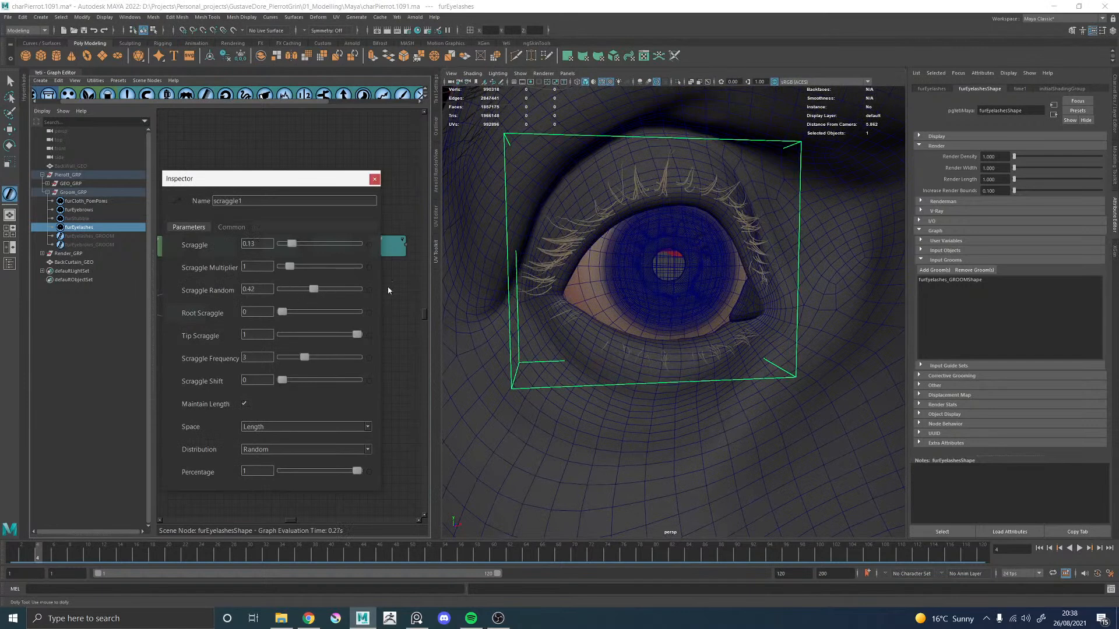
alt+drag(547, 285, 545, 274)
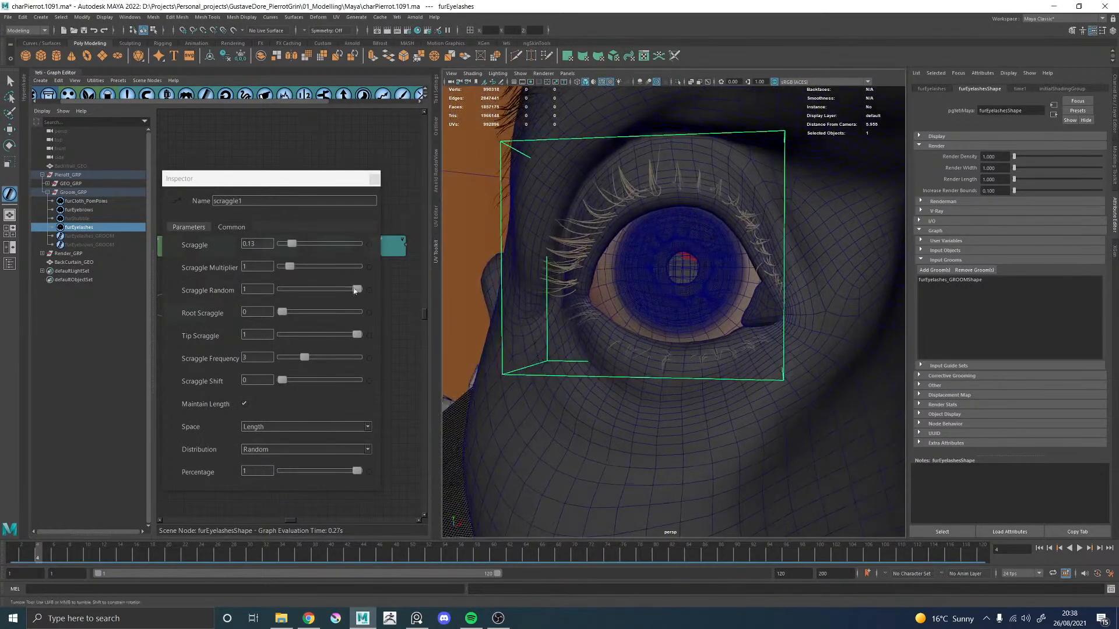
Step: Set Scraggle to 0.35 and Scraggle Frequency to 1.8 on the scraggle1 node, then close its settings
drag(301, 244, 309, 246)
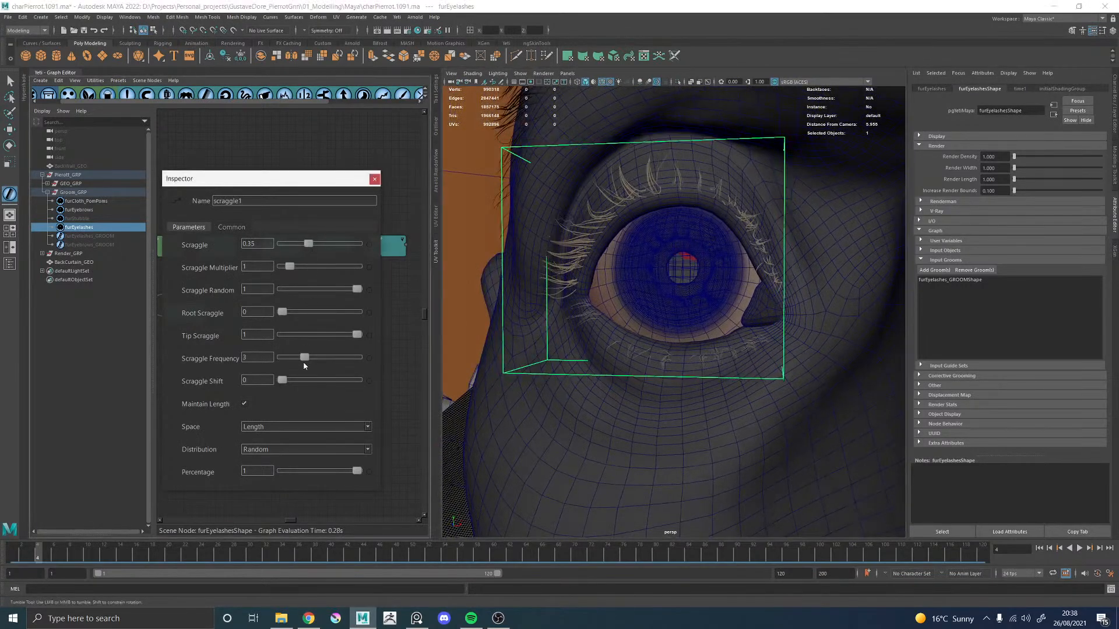
drag(303, 359, 293, 359)
alt+drag(570, 313, 582, 311)
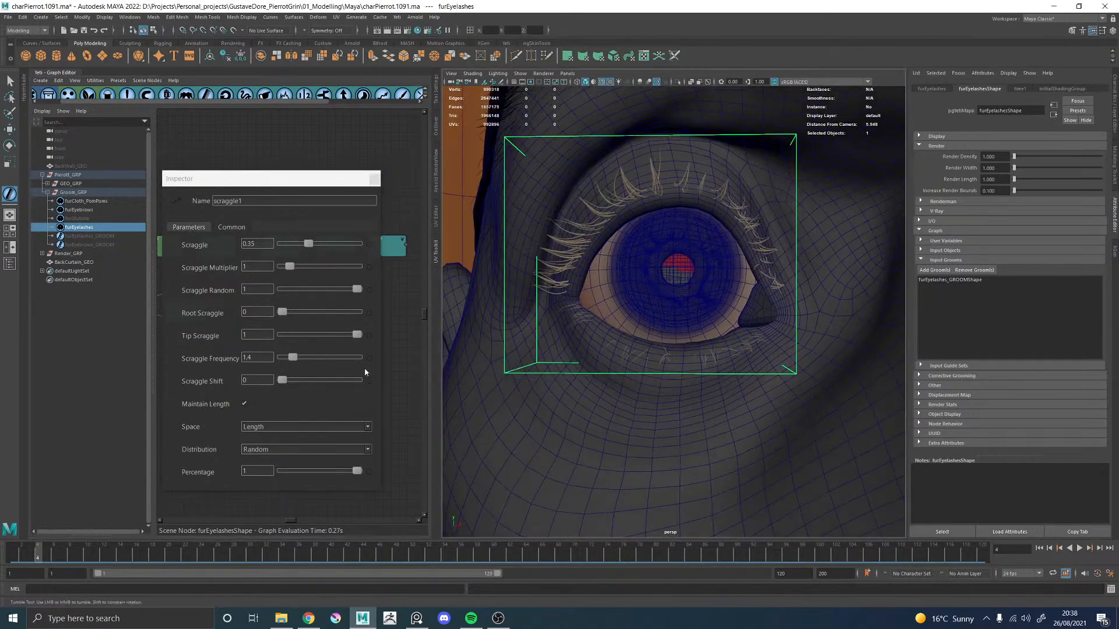
click(300, 360)
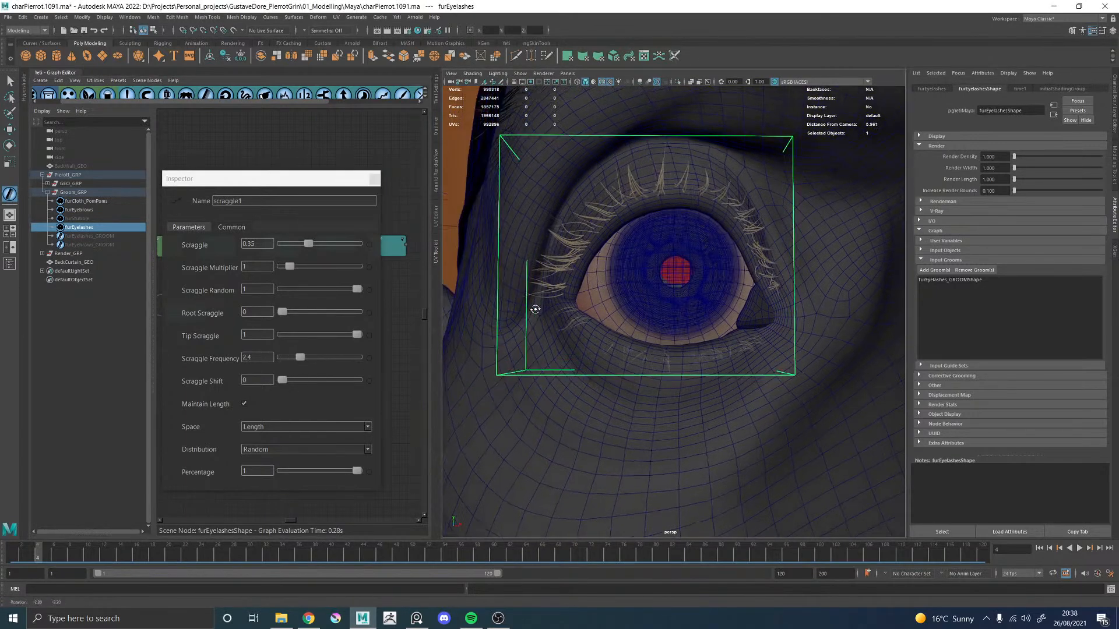
click(296, 360)
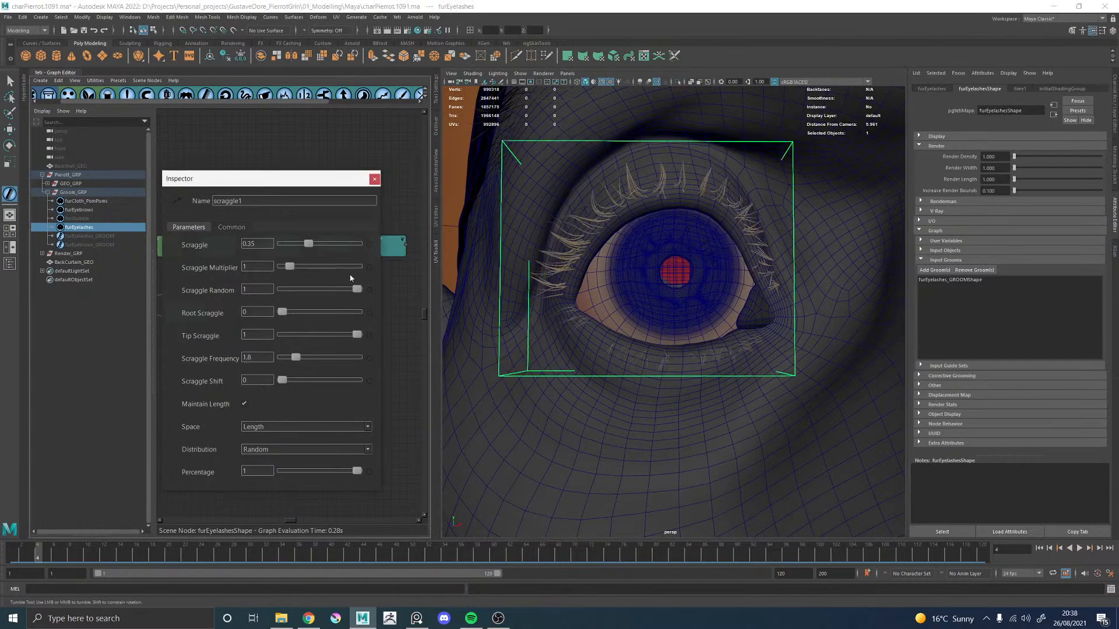
click(373, 179)
Step: Set the clumping0 node's Weight to the expression hash(id) < 0.8 ? 1:0 and close its settings
scroll(664, 272, down, 5)
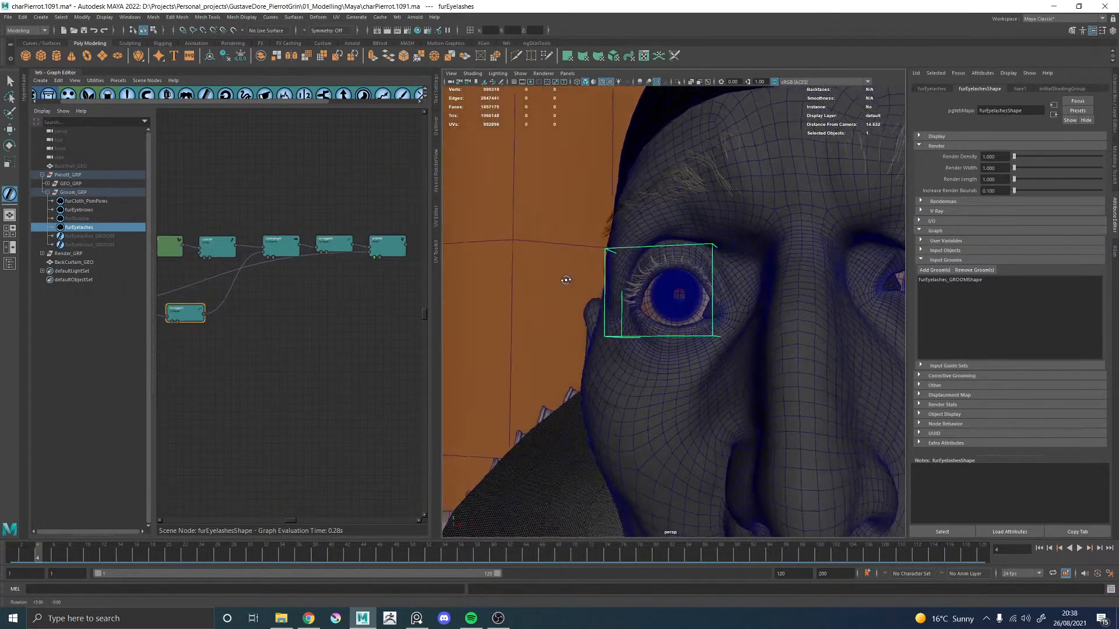
alt+right_drag(665, 272, 580, 292)
alt+drag(580, 292, 566, 285)
alt+right_drag(566, 285, 754, 335)
alt+drag(827, 305, 645, 305)
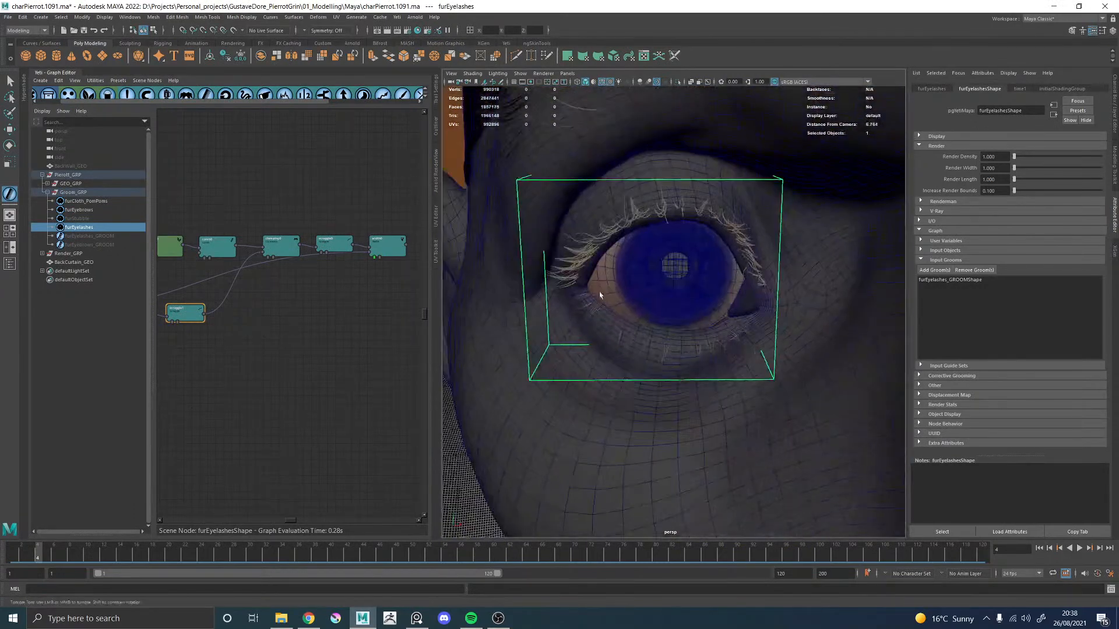
double_click(270, 247)
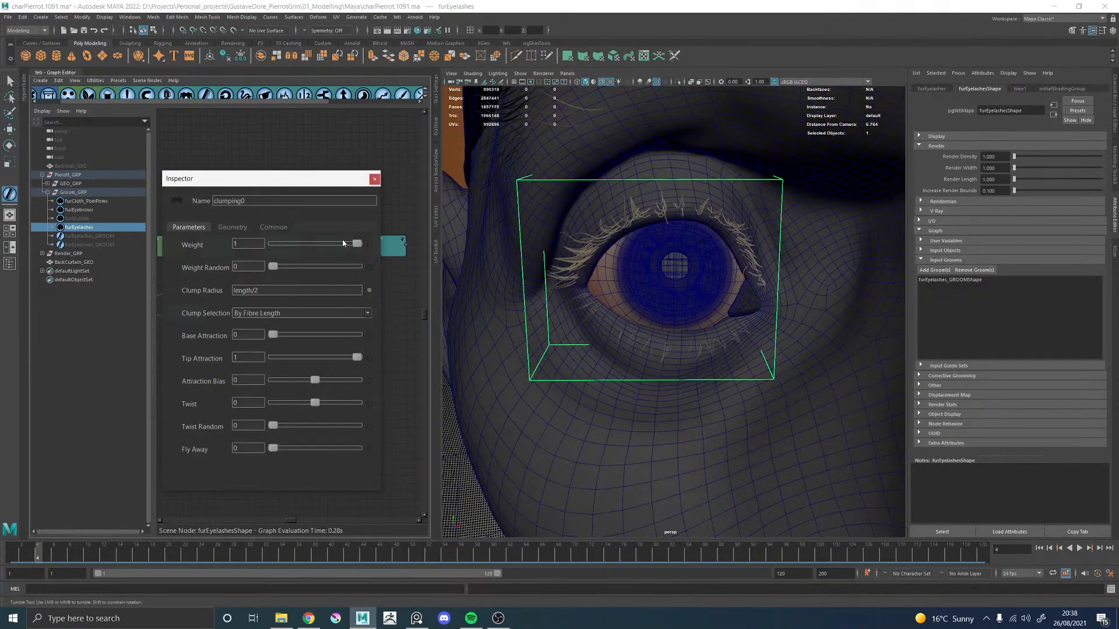
click(370, 244)
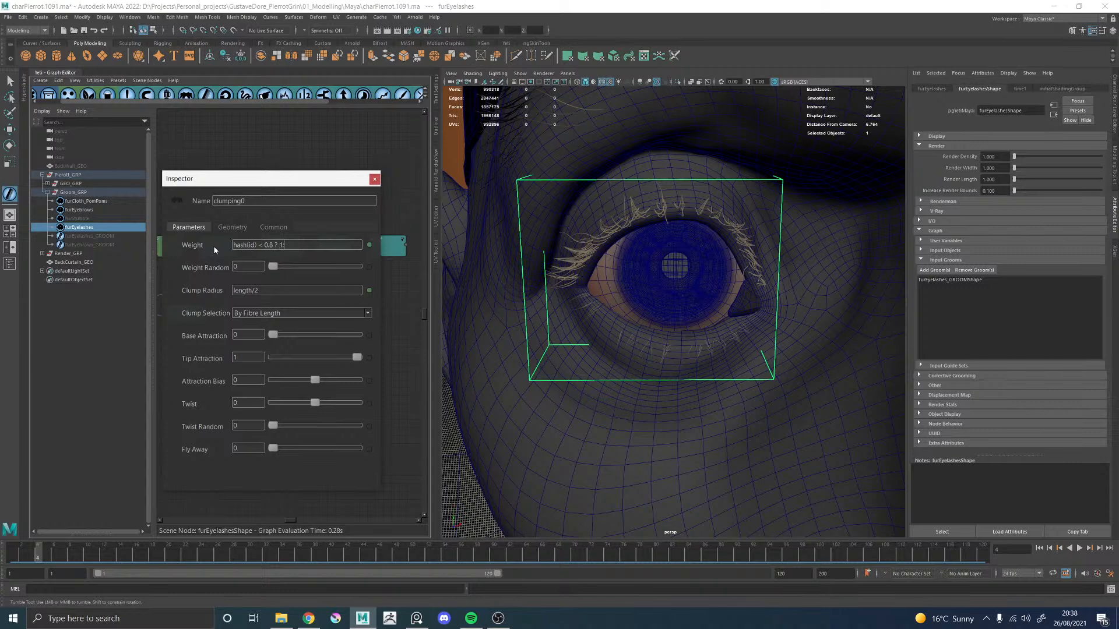
key(Return)
alt+drag(648, 262, 698, 251)
click(374, 178)
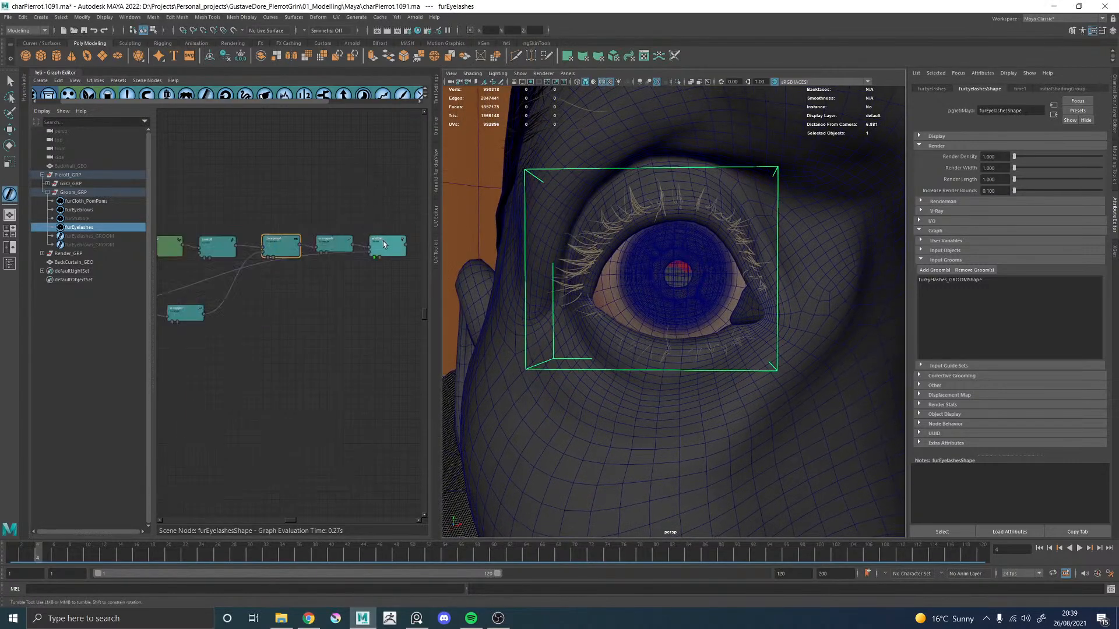
Step: Review the clumping0 settings and the scraggle1 output, redisplay the full lashes, and save the scene
double_click(282, 247)
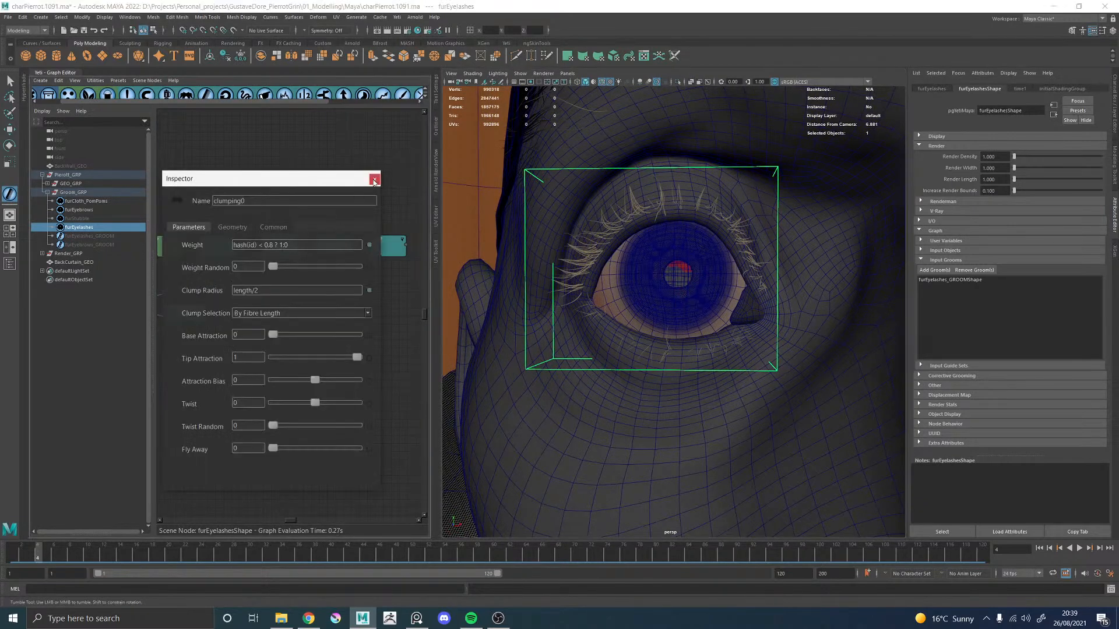
click(374, 181)
alt+middle_drag(245, 193, 385, 186)
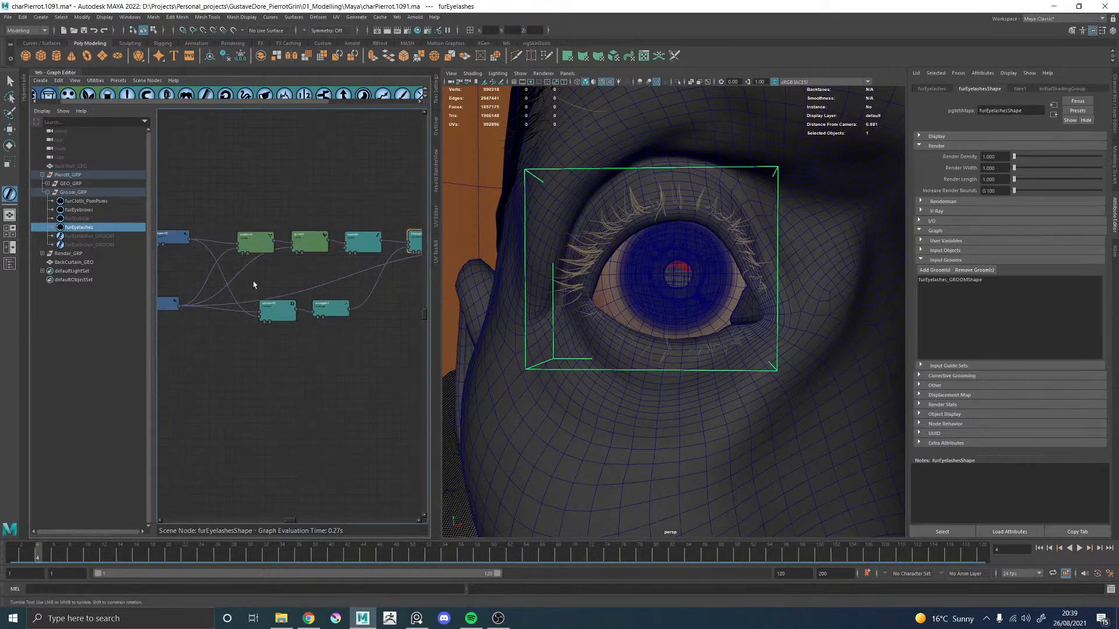
alt+middle_drag(253, 285, 263, 284)
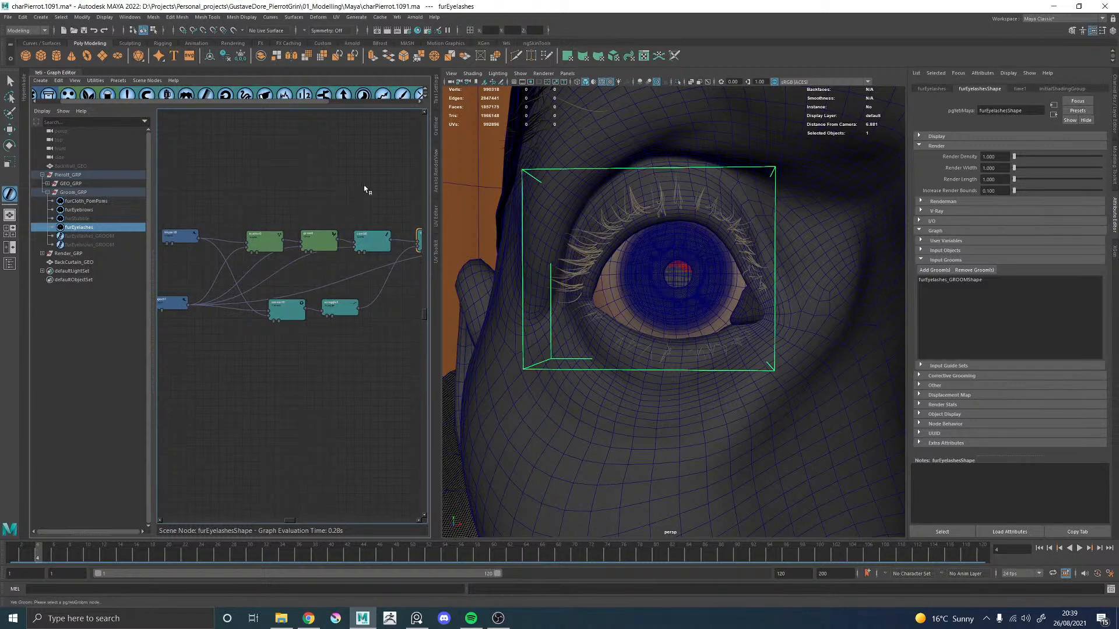
alt+middle_drag(374, 190, 247, 187)
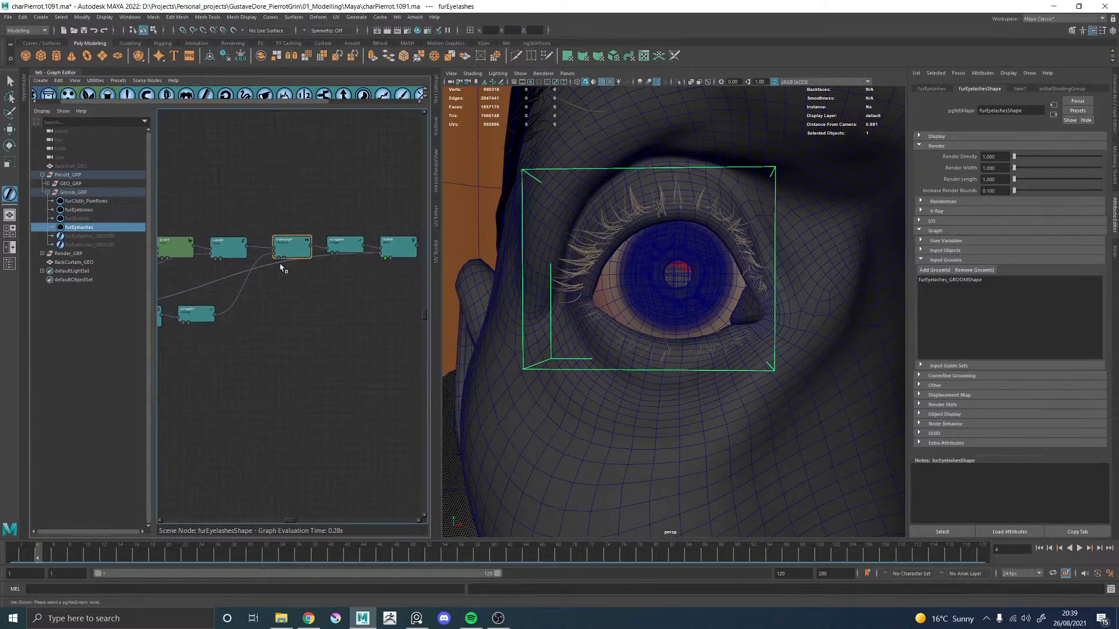
click(183, 323)
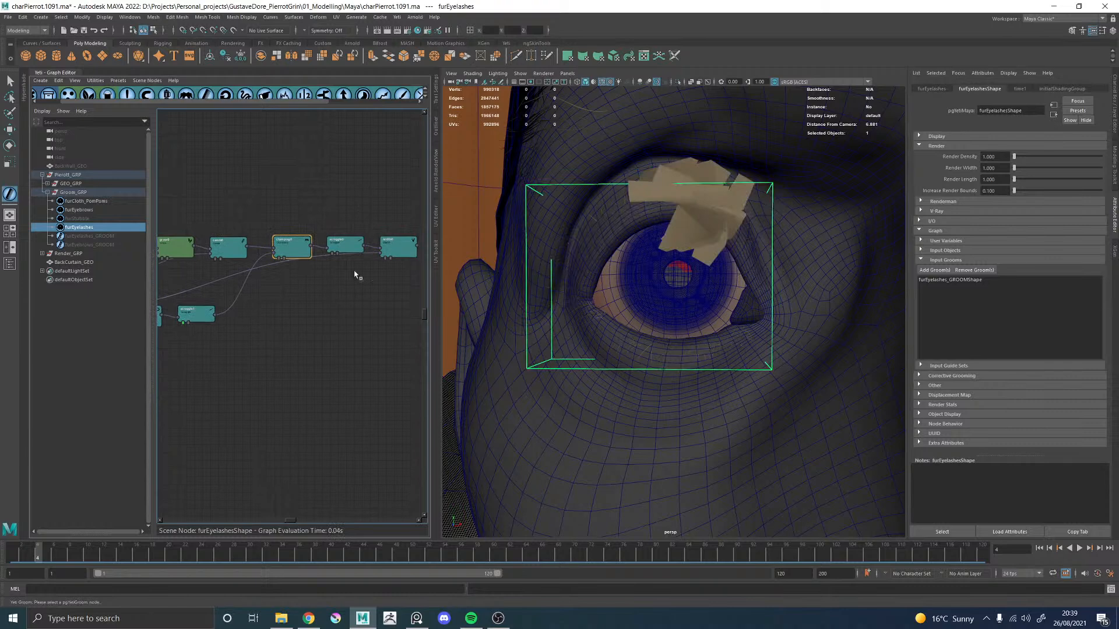
click(386, 258)
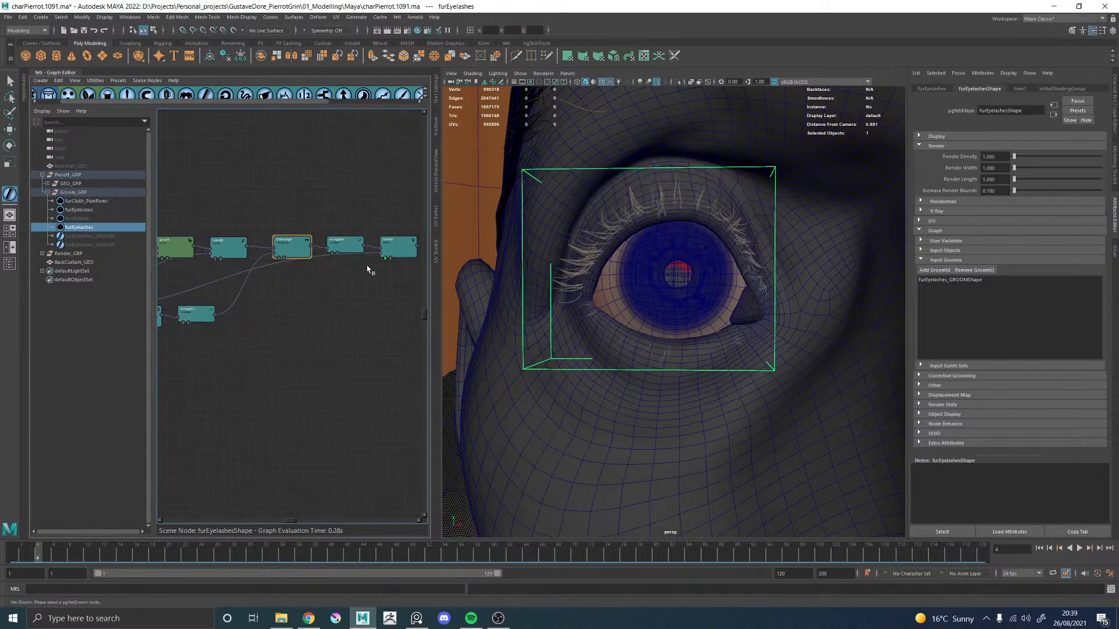
alt+drag(675, 217, 732, 218)
key(ctrl+s)
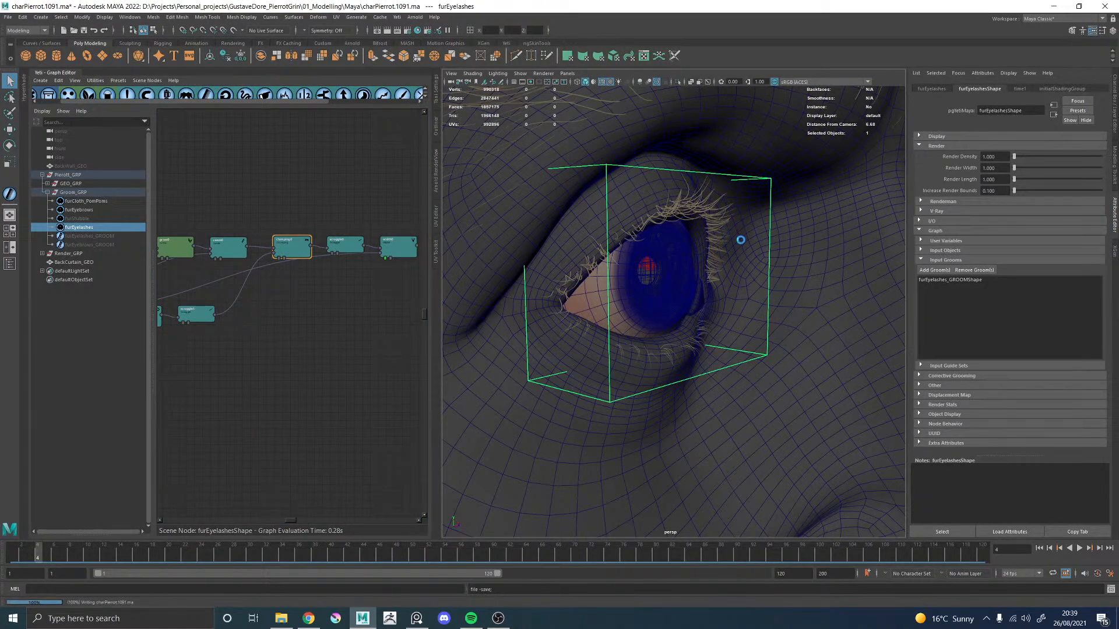
Step: Examine the eyelashes from several angles and distances against the eyebrows and the whole face
scroll(694, 228, down, 6)
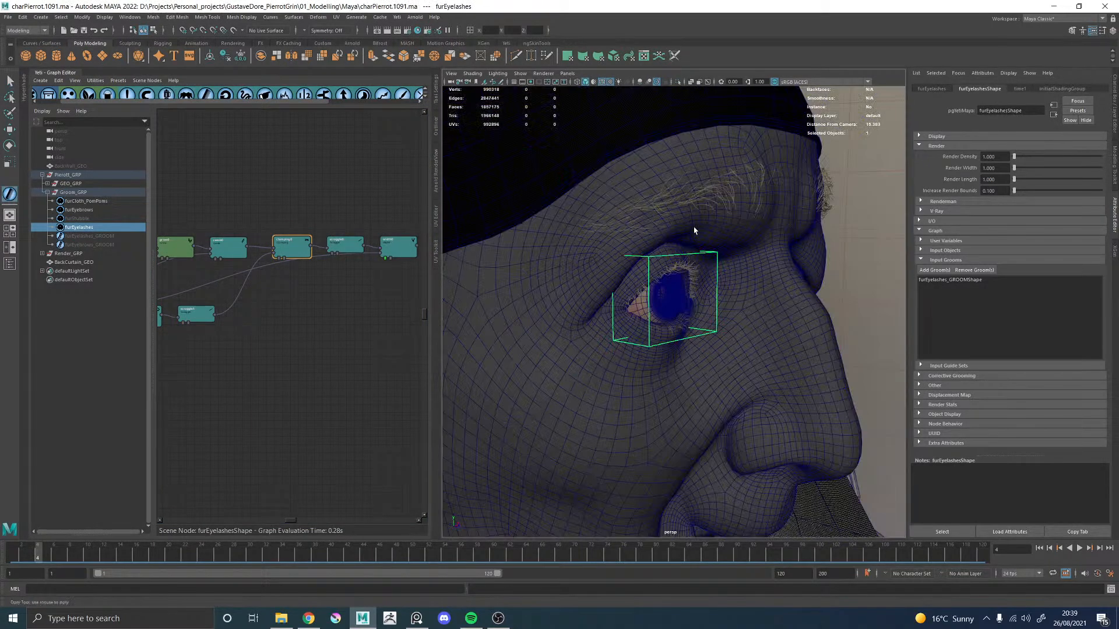
alt+drag(749, 228, 724, 257)
scroll(682, 233, up, 6)
scroll(692, 258, down, 5)
scroll(589, 282, down, 4)
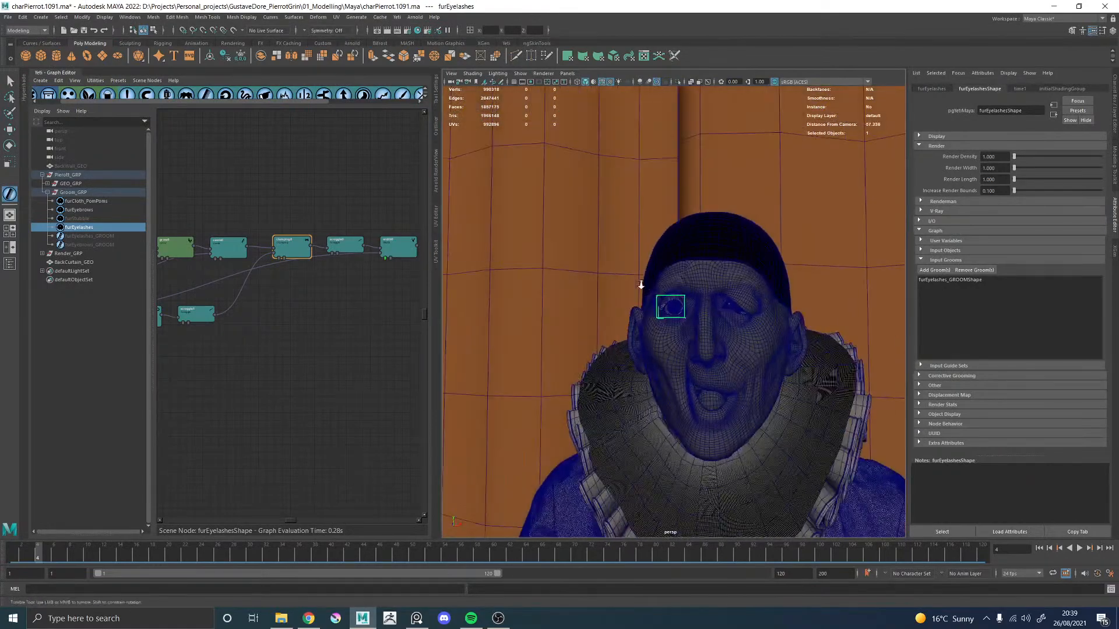
scroll(641, 303, up, 5)
alt+drag(688, 326, 804, 357)
scroll(592, 349, down, 5)
scroll(711, 347, up, 3)
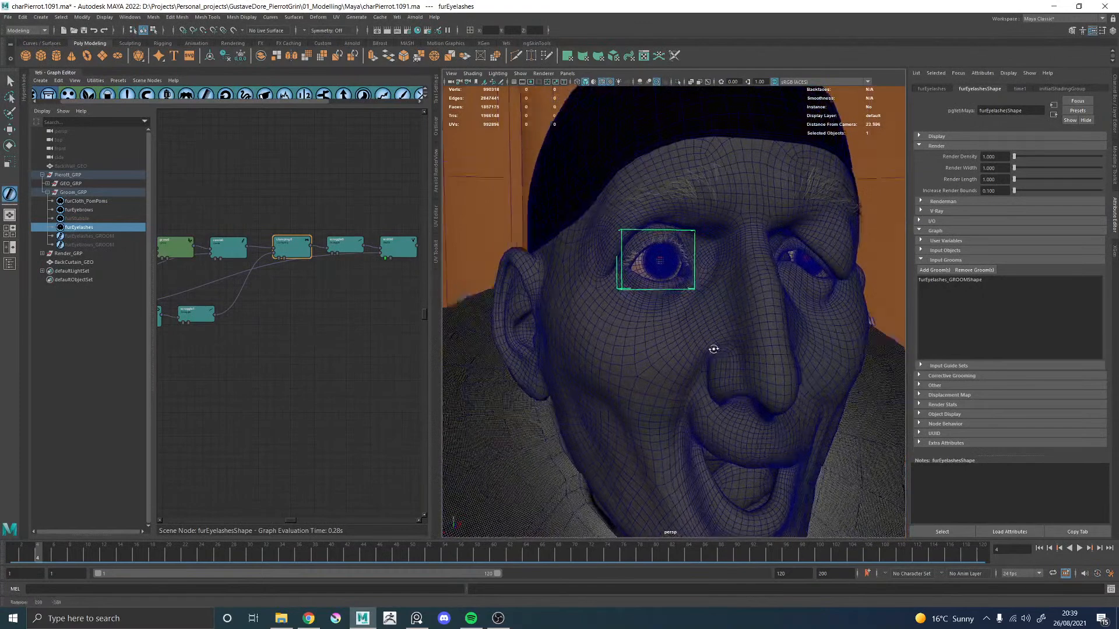
Step: Examine the eyelashes from the side and front of the face and compare them with the reference photos
scroll(769, 335, up, 5)
alt+middle_drag(643, 242, 646, 315)
key(alt+Tab)
scroll(773, 350, down, 3)
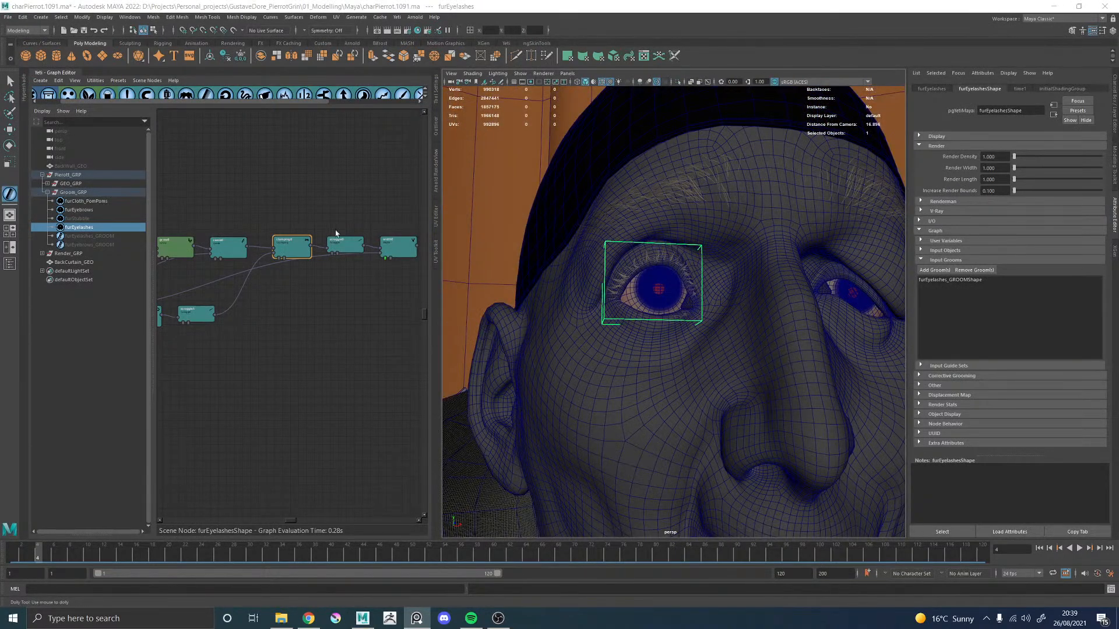
click(84, 229)
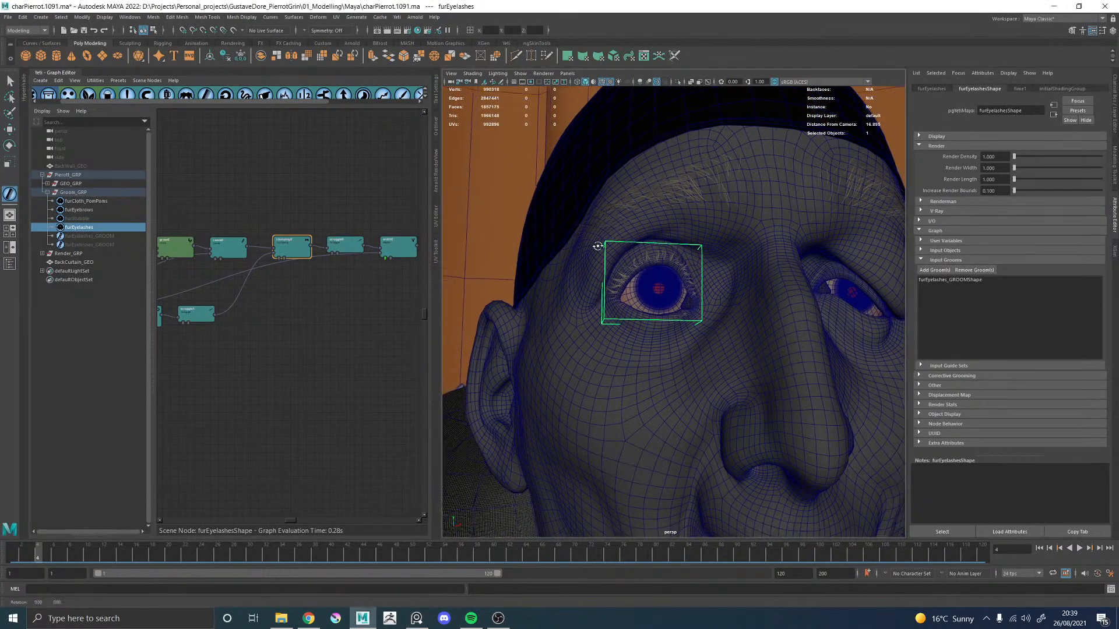
alt+drag(592, 243, 832, 254)
alt+right_drag(848, 315, 874, 349)
alt+drag(874, 349, 537, 289)
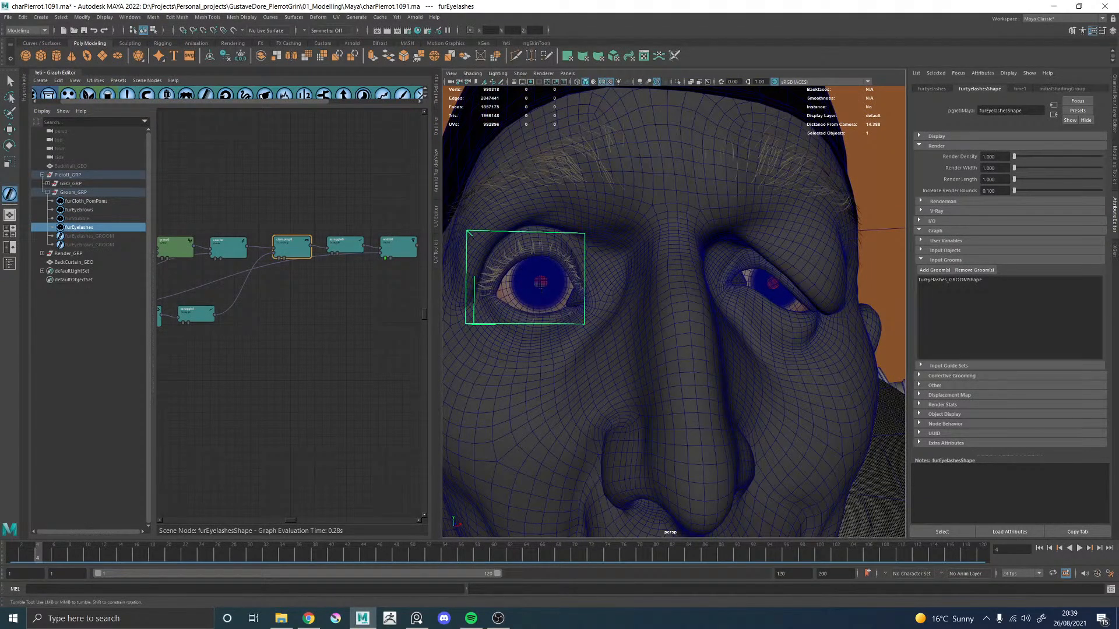
key(alt+Tab)
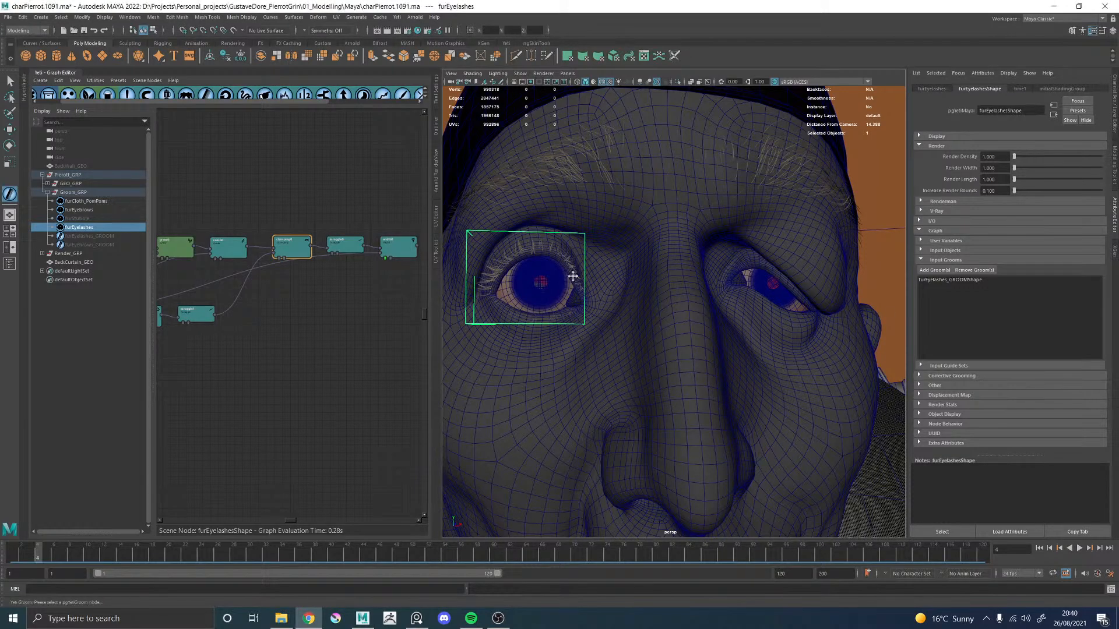
Step: Create a Yeti groom on the Body_GEO head mesh
alt+middle_drag(554, 298, 621, 290)
alt+right_drag(622, 290, 717, 334)
alt+drag(717, 335, 695, 328)
alt+right_drag(771, 329, 640, 348)
alt+drag(640, 349, 648, 346)
alt+middle_drag(658, 355, 652, 322)
alt+drag(649, 310, 697, 322)
key(q)
click(686, 317)
key(f)
click(396, 16)
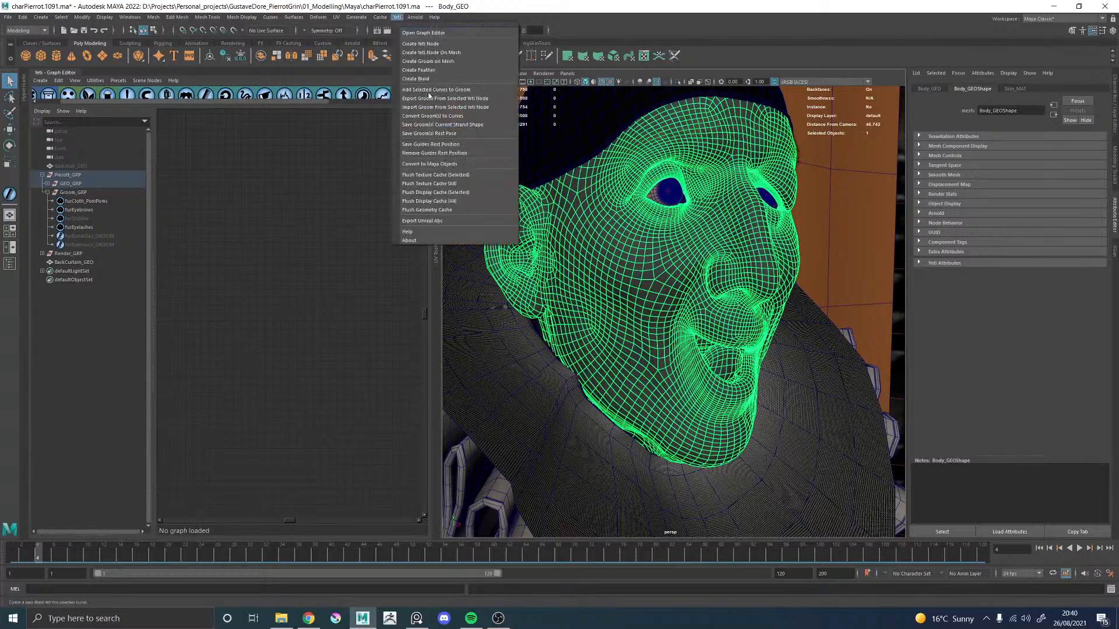
click(431, 62)
Step: Rename the new groom furStubble_GROOM and place it inside Groom_GRP directly below the furStubble node
double_click(71, 271)
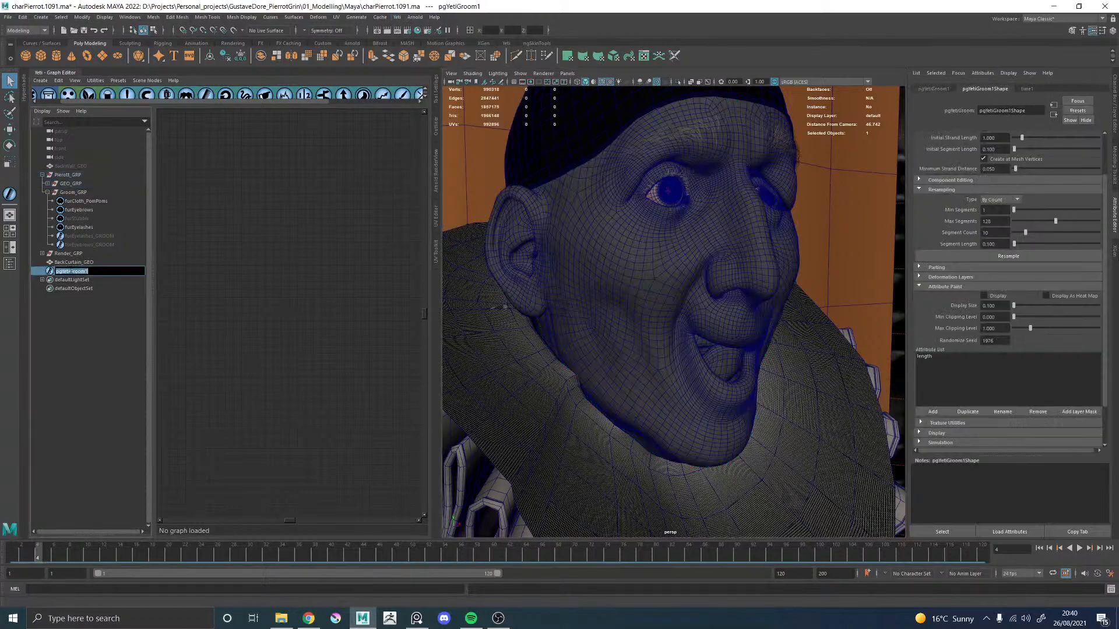
text(fur)
text(Stubble_GROOM)
key(Return)
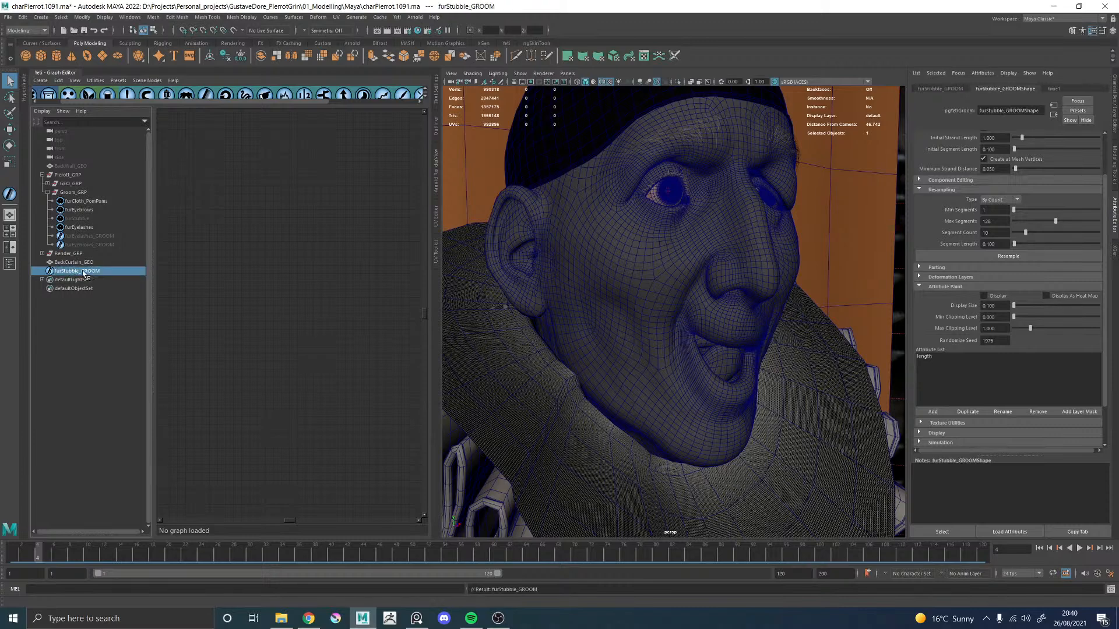
drag(86, 252, 102, 215)
click(91, 254)
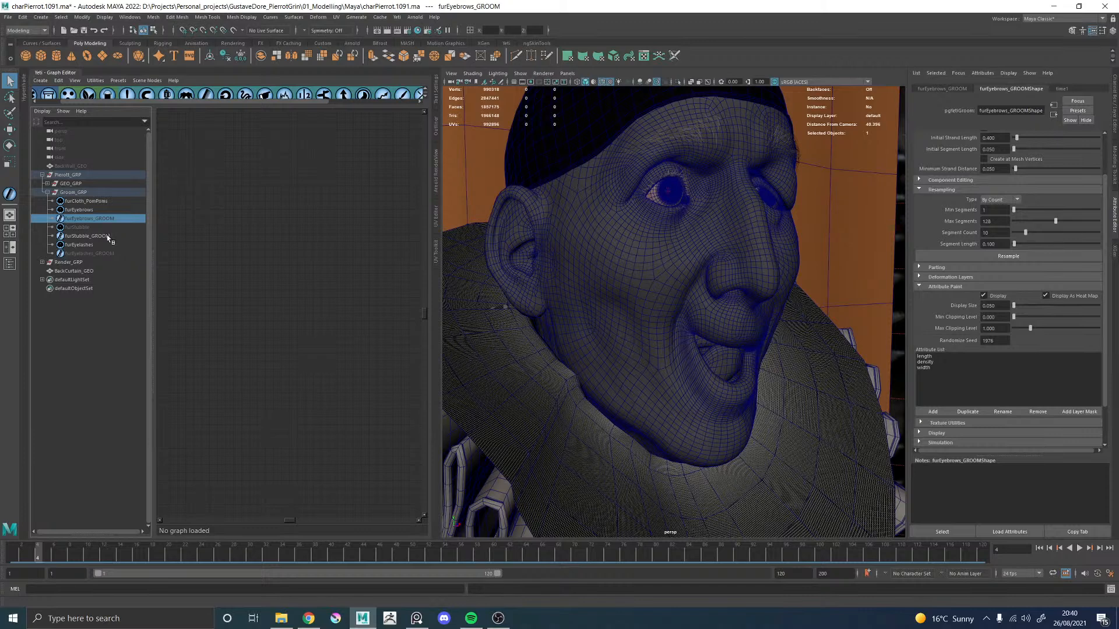
click(103, 235)
Step: Study the stubble around the mouth, chin and jaw in the reference photo and compare it with the model's lower face
alt+drag(580, 282, 766, 259)
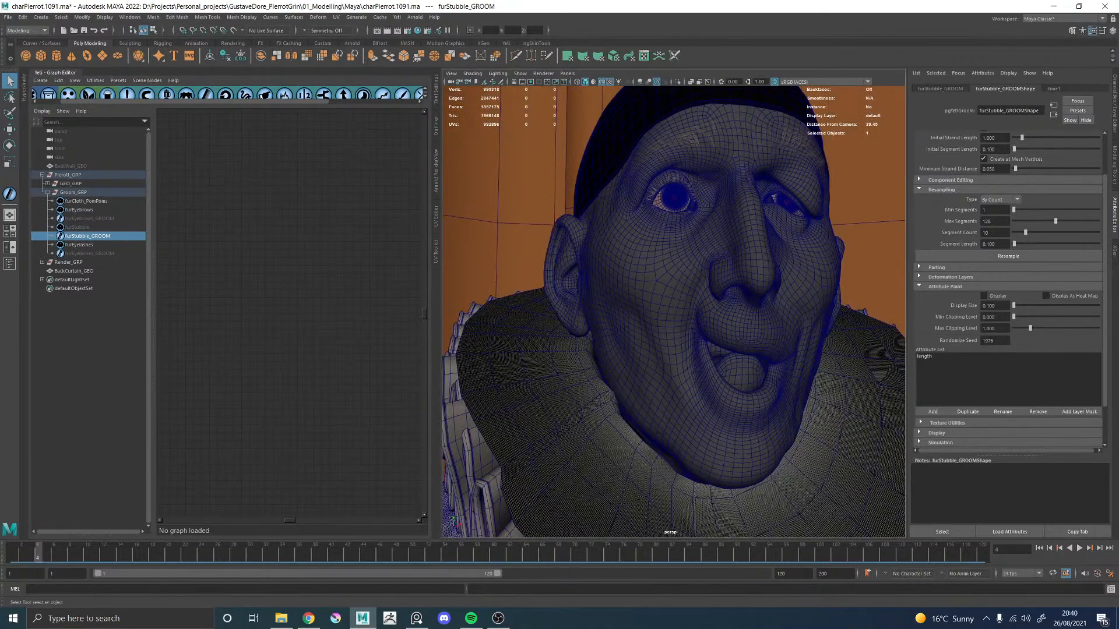
key(alt+Tab)
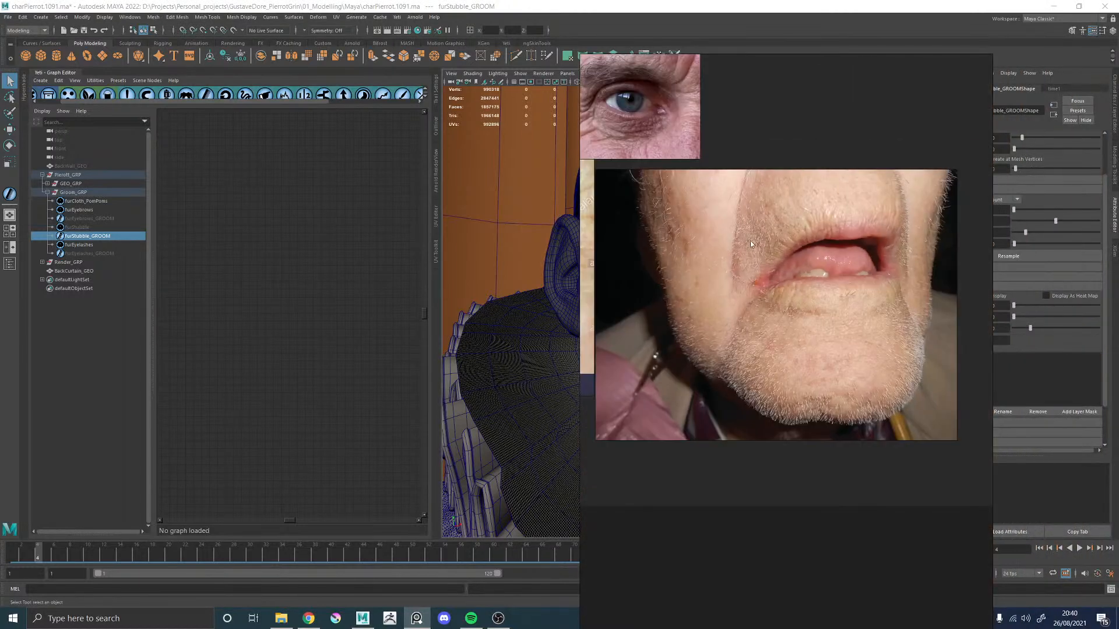
alt+scroll(753, 236, up, 6)
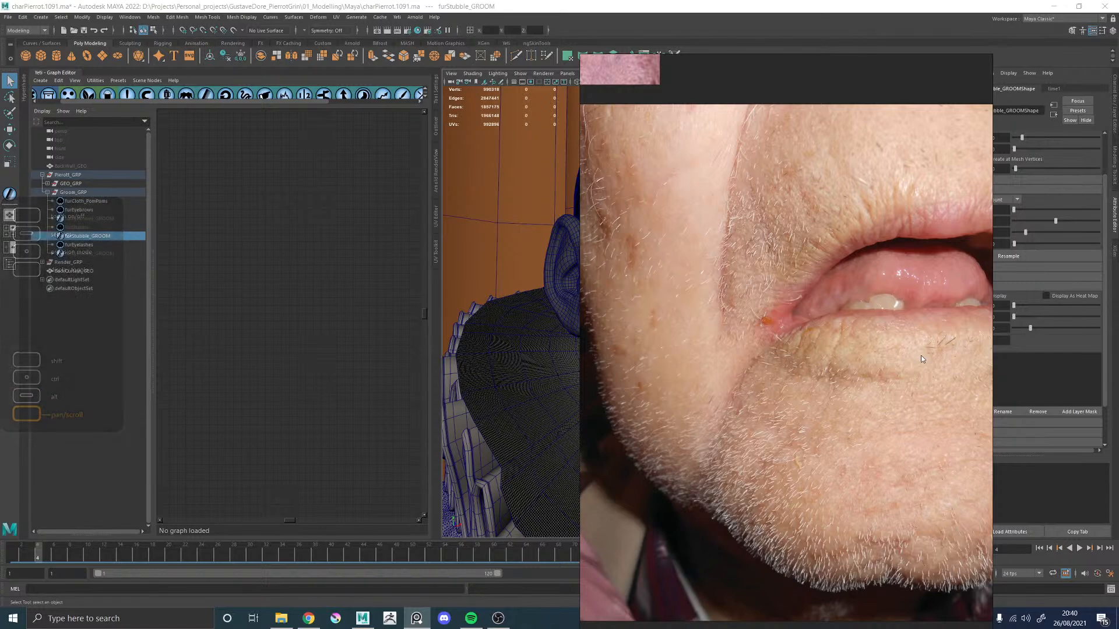
scroll(745, 389, up, 2)
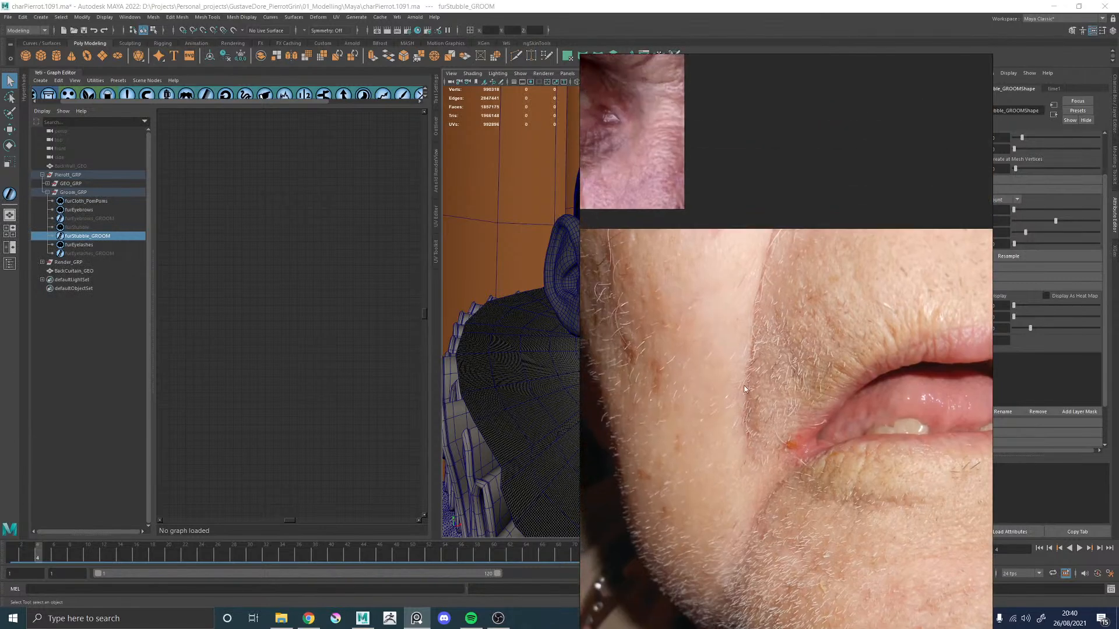
scroll(741, 352, down, 3)
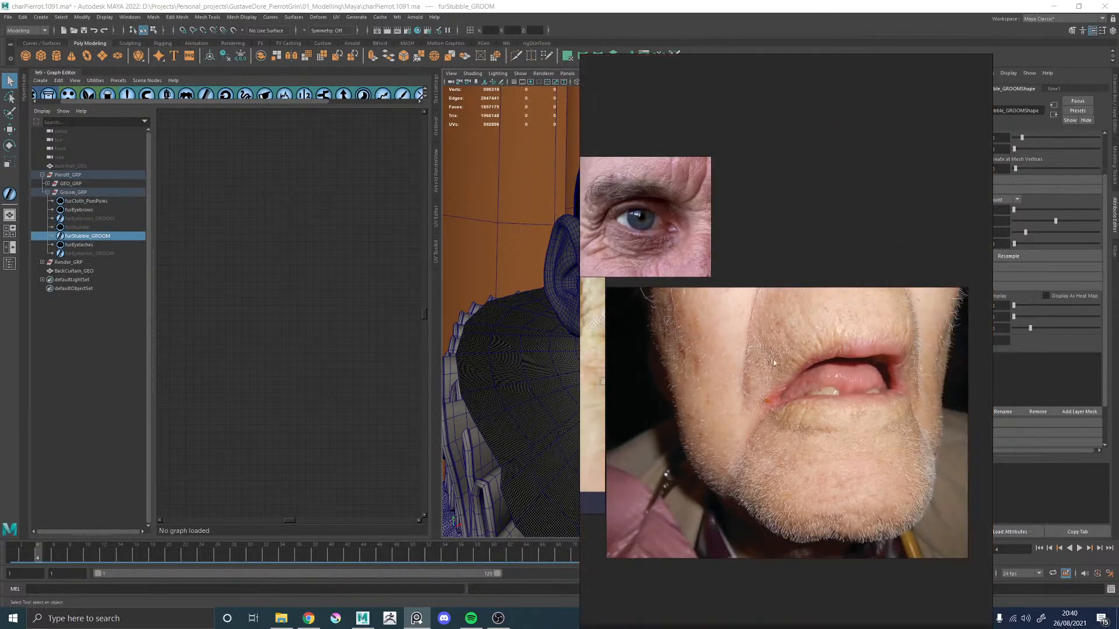
middle_drag(712, 302, 731, 298)
right_drag(731, 299, 1118, 251)
mouse_move(676, 325)
alt+mouse_down()
mouse_move(657, 325)
mouse_move(678, 327)
alt+mouse_up()
alt+right_drag(677, 328, 685, 352)
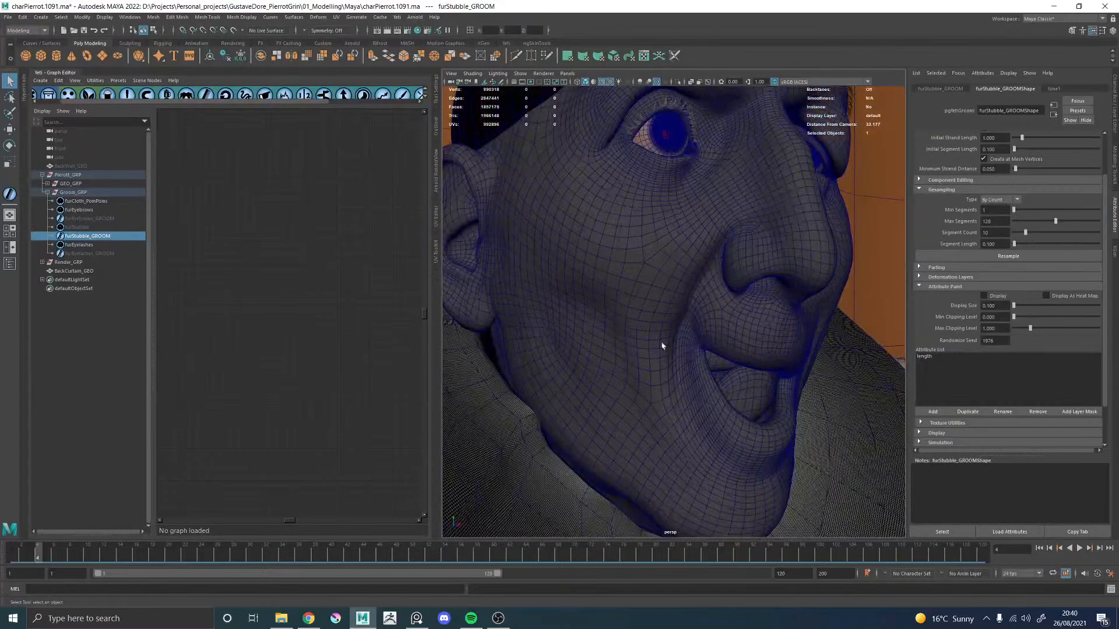
Step: Hide the wireframe overlay on the shaded model and turn on viewport anti-aliasing
click(658, 82)
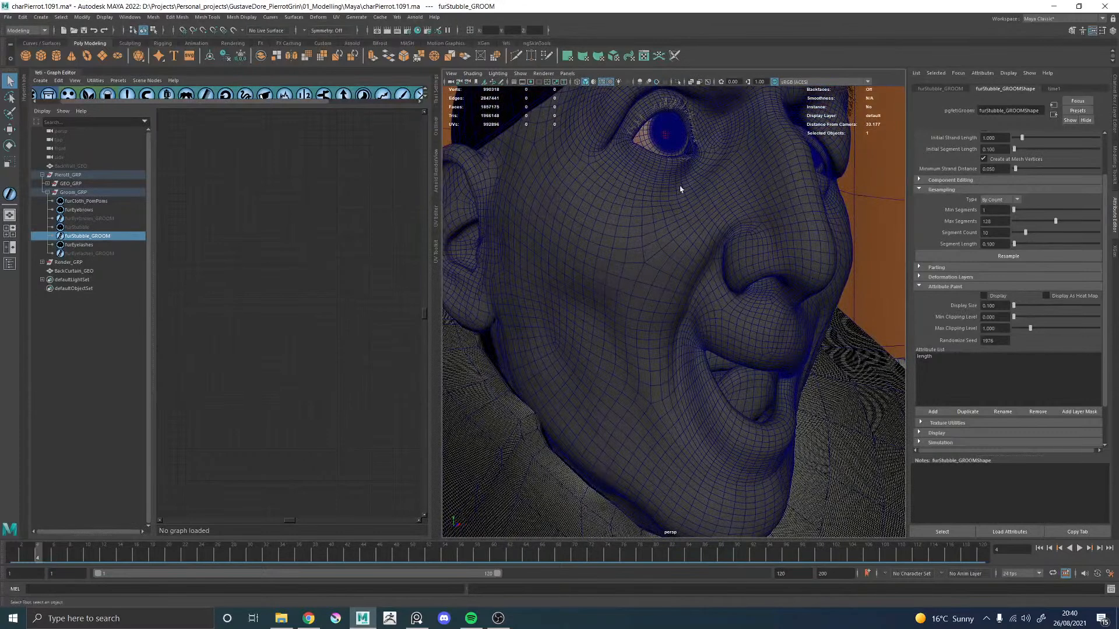
click(677, 82)
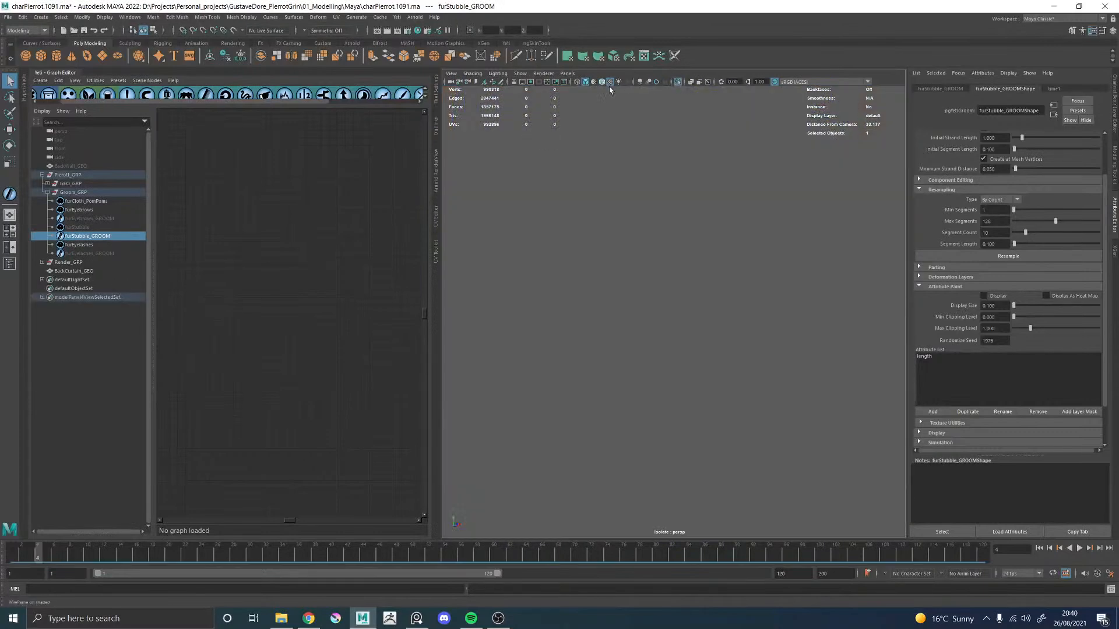
click(679, 82)
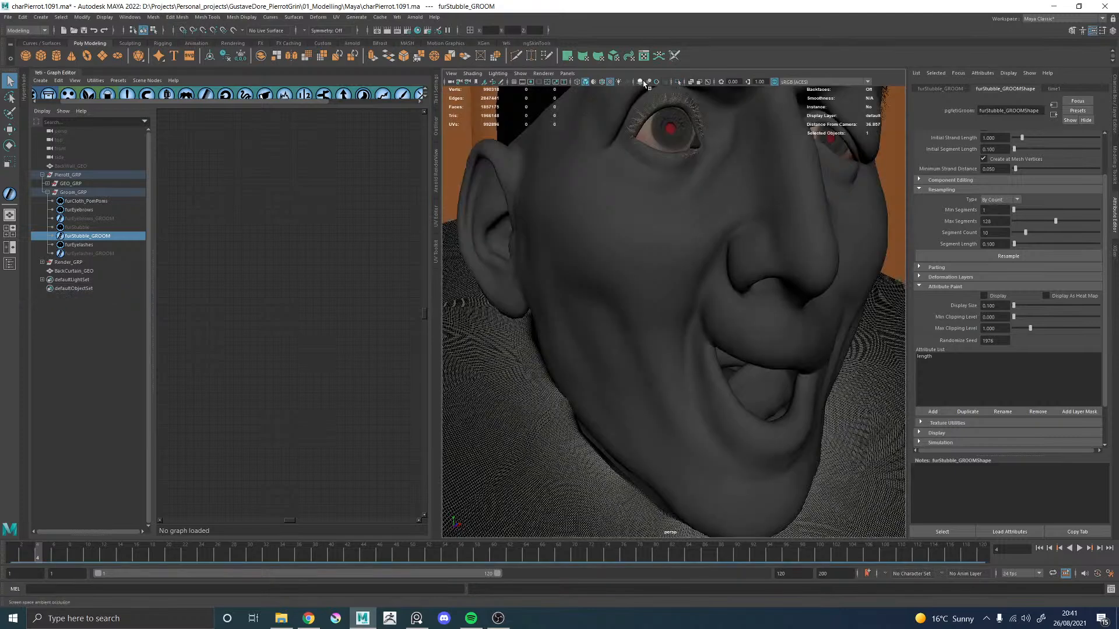
click(658, 82)
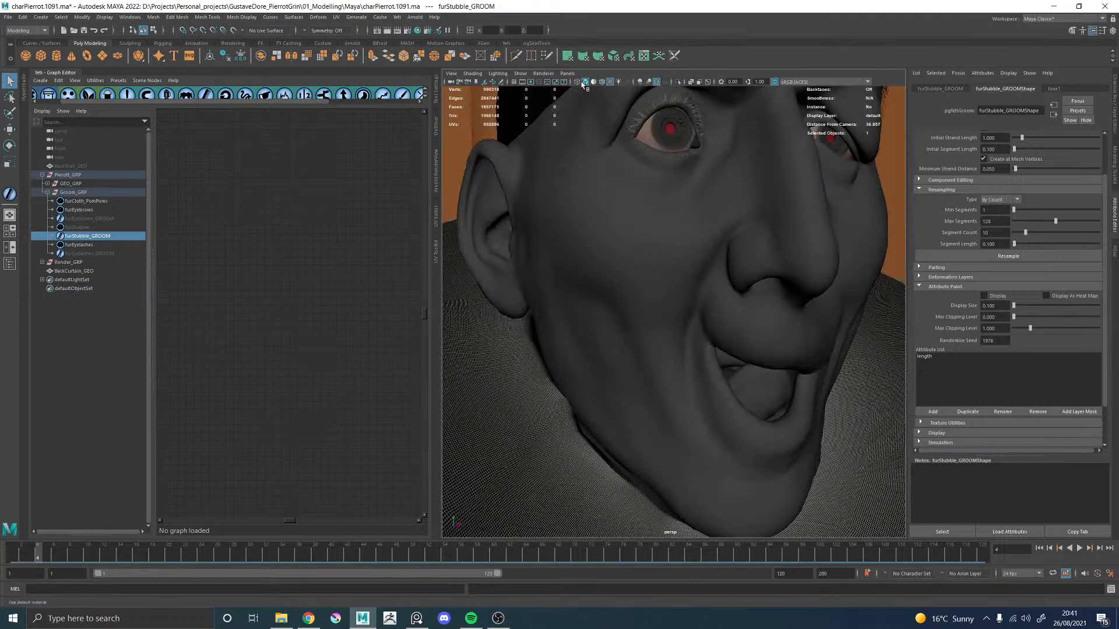
Step: Check the anti-aliasing sample count options in the Hardware Renderer 2.0 settings and close them
click(551, 74)
click(592, 85)
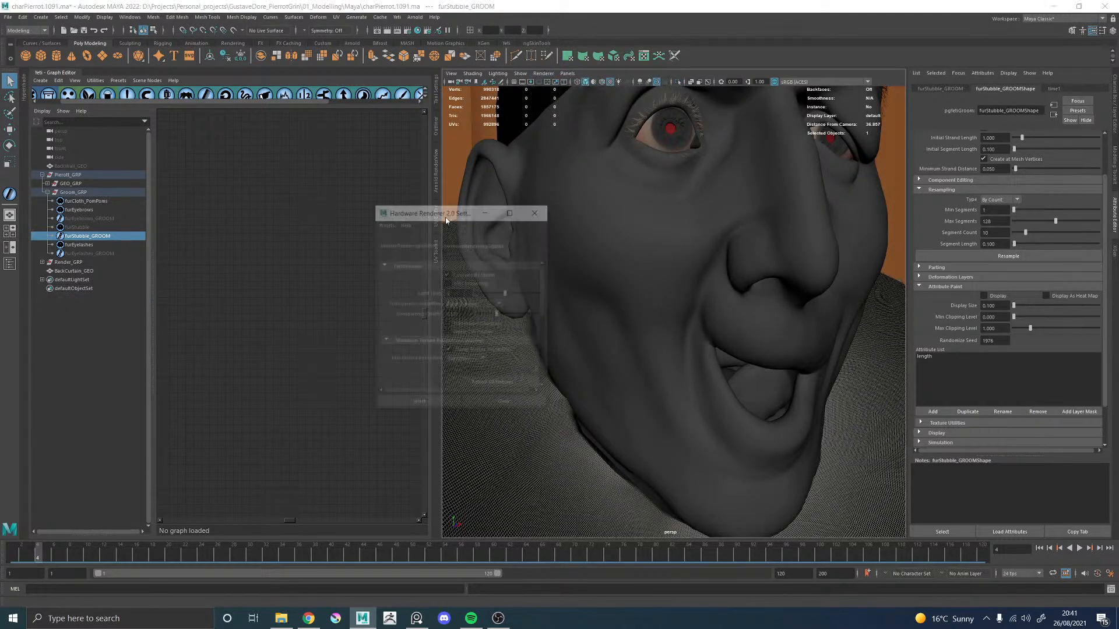
click(408, 347)
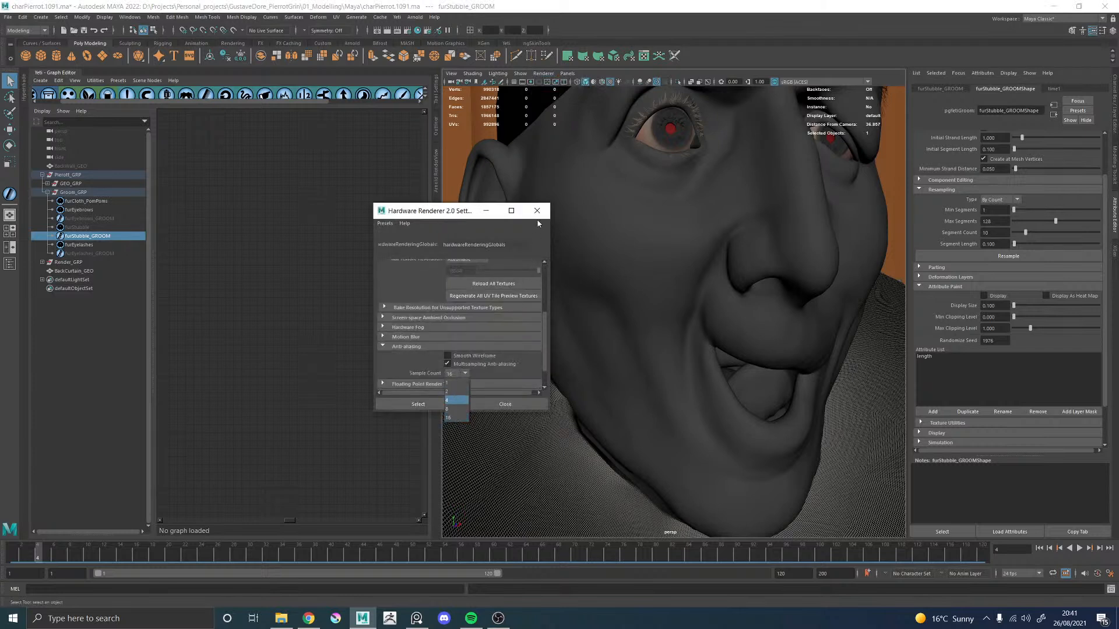
click(540, 212)
click(541, 214)
Step: Activate grooming on furStubble_GROOM with the brush settings displayed, and set the Initial Strand Length to 0.200
alt+right_drag(724, 252, 522, 257)
alt+drag(522, 257, 606, 262)
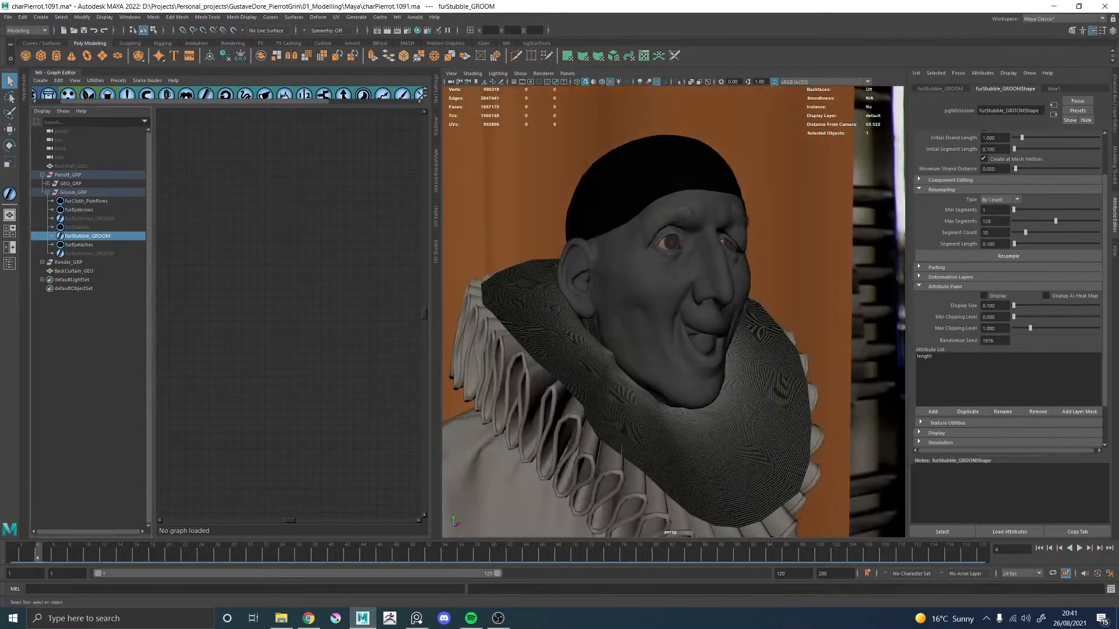
click(941, 88)
click(1004, 89)
click(1008, 138)
click(50, 75)
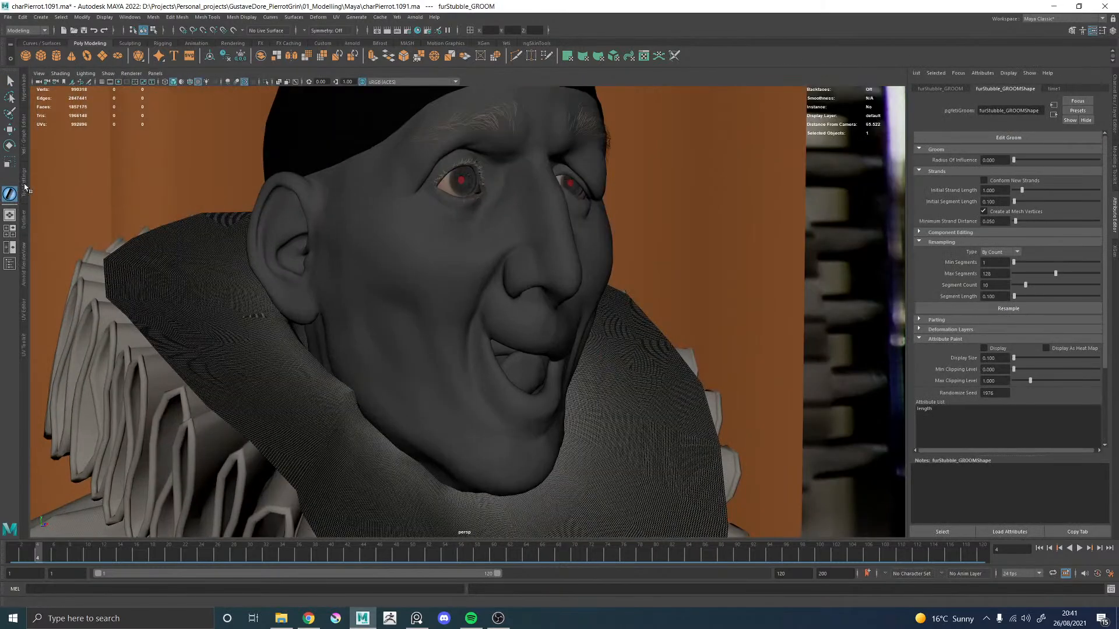
click(24, 186)
alt+drag(563, 286, 652, 287)
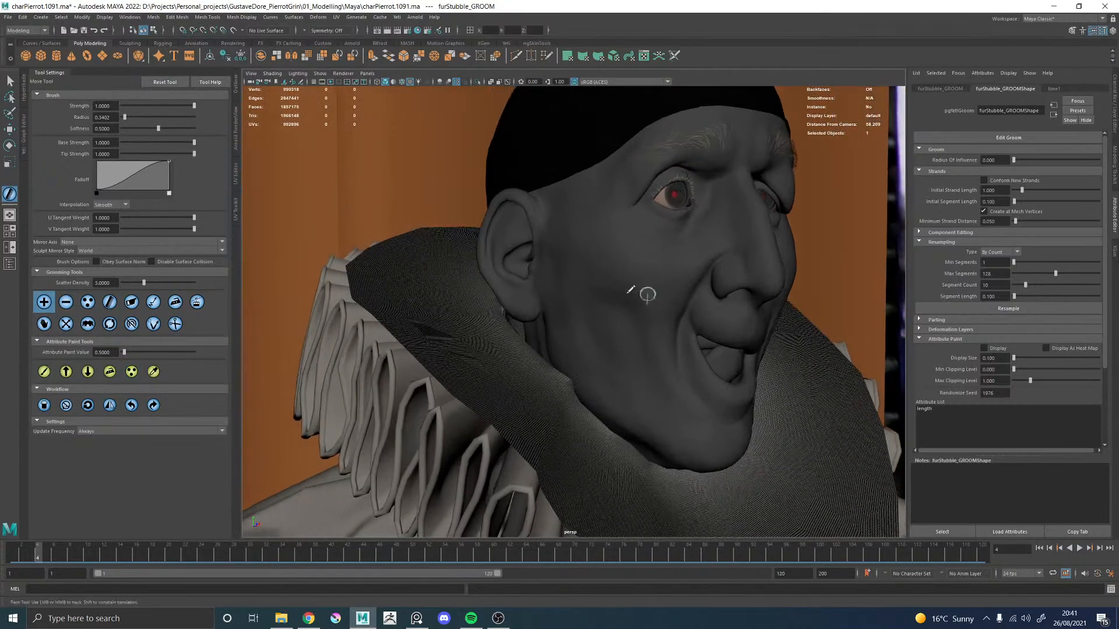
scroll(600, 317, up, 5)
alt+drag(599, 317, 618, 318)
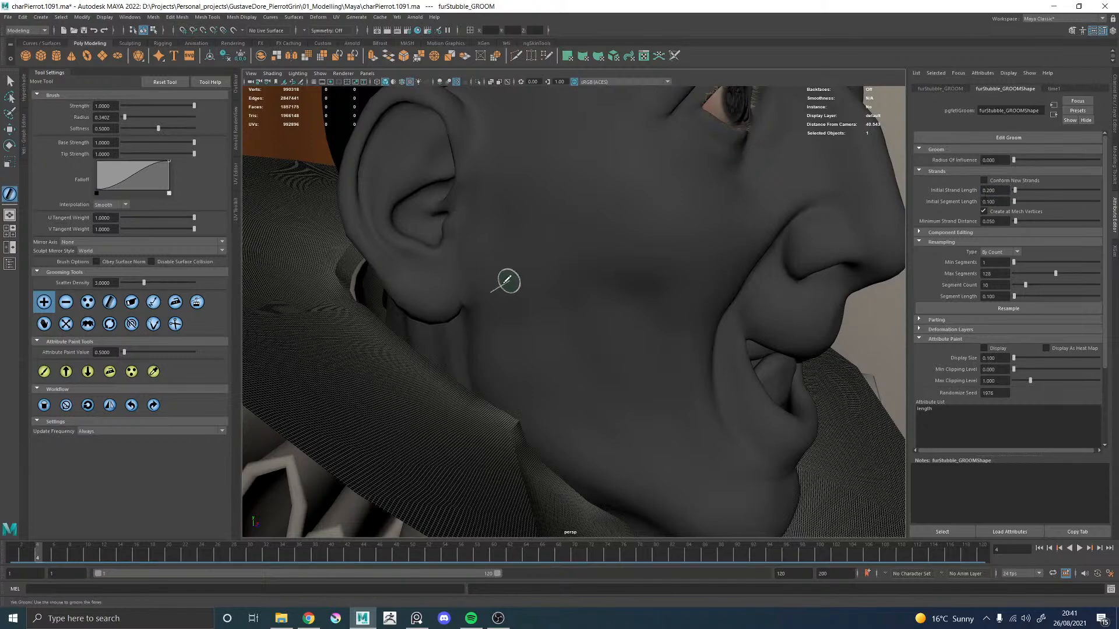
Step: Brush stubble strands onto the face from beside the first ear down along the jaw to the near side of the chin
mouse_move(529, 303)
alt+mouse_down()
mouse_move(487, 307)
mouse_move(519, 295)
mouse_move(534, 324)
mouse_move(526, 207)
alt+mouse_up()
mouse_move(535, 284)
mouse_down()
mouse_move(528, 364)
mouse_move(502, 332)
mouse_move(507, 432)
mouse_move(500, 334)
mouse_move(493, 351)
mouse_move(569, 413)
mouse_move(640, 450)
mouse_move(626, 382)
mouse_up()
alt+middle_drag(625, 374, 538, 311)
alt+drag(540, 379, 551, 347)
mouse_move(568, 439)
mouse_down()
mouse_move(729, 468)
mouse_move(624, 393)
mouse_move(795, 403)
mouse_move(687, 357)
mouse_move(691, 379)
mouse_up()
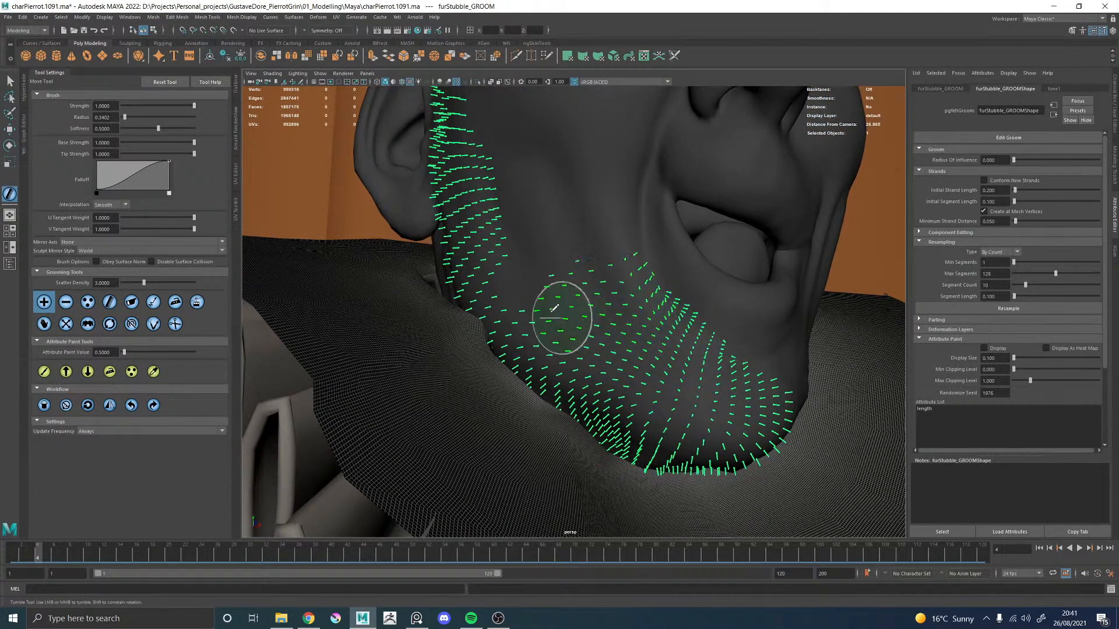
Step: Extend the stubble strands across the front of the chin and along the opposite jaw up to the other ear
mouse_move(579, 257)
alt+mouse_down()
mouse_move(569, 320)
mouse_move(507, 257)
mouse_move(592, 265)
mouse_move(600, 299)
mouse_move(647, 366)
mouse_move(559, 303)
mouse_move(515, 327)
alt+mouse_up()
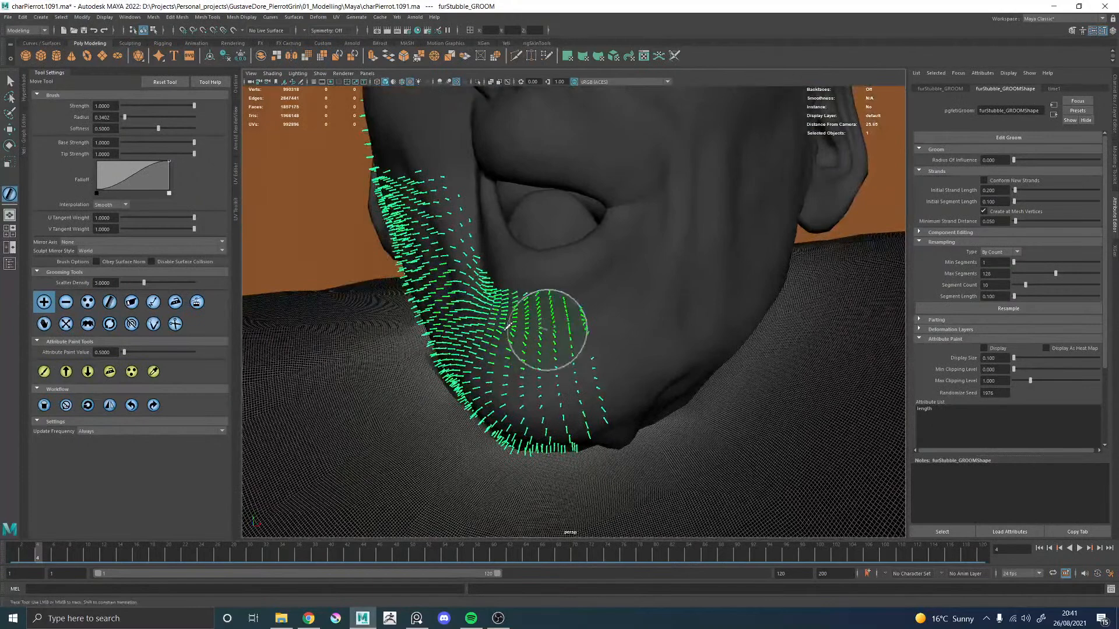
alt+drag(641, 387, 642, 334)
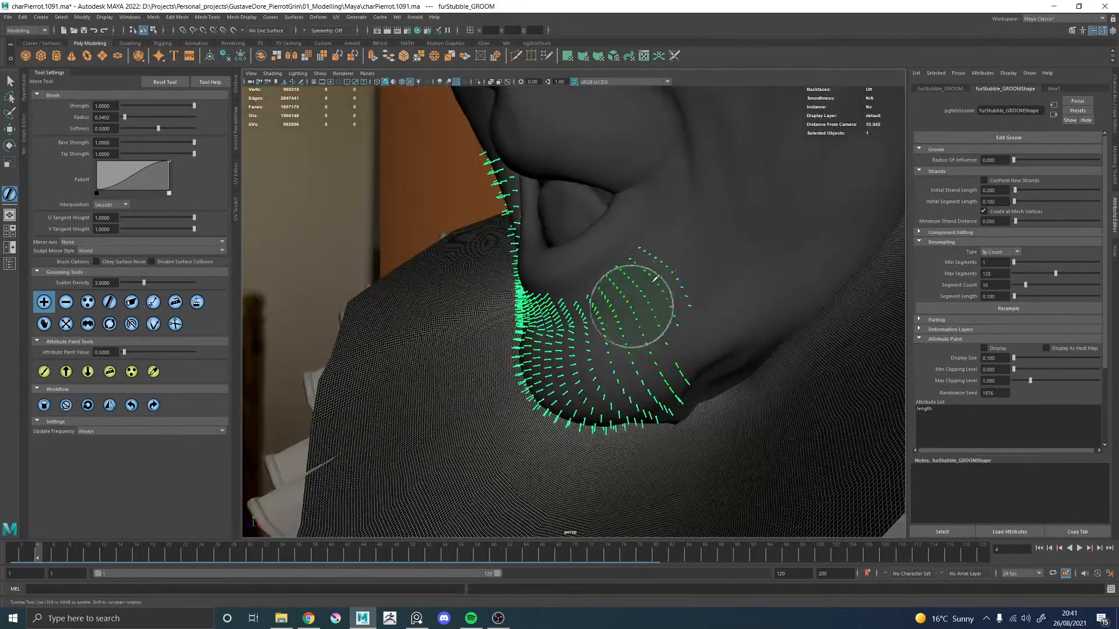
mouse_move(684, 250)
mouse_down()
mouse_move(694, 364)
mouse_move(708, 376)
mouse_up()
alt+right_drag(704, 362, 577, 281)
alt+middle_drag(577, 281, 463, 362)
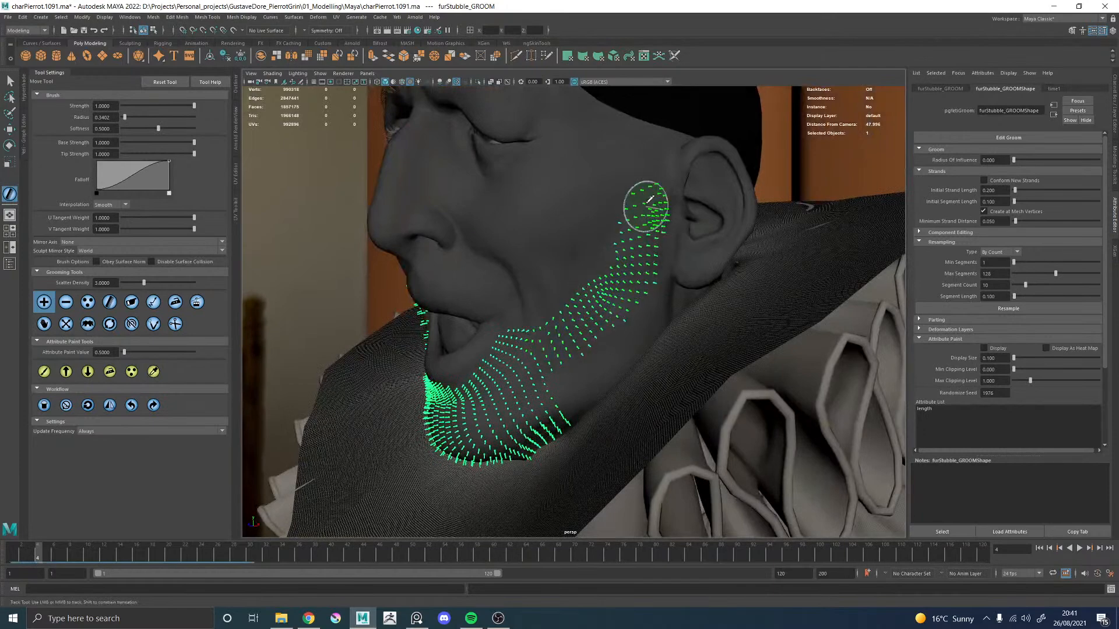
Step: Add moustache strands across the upper lip beneath the nose and down around the first mouth corner
alt+drag(602, 344, 619, 317)
alt+right_drag(619, 317, 637, 375)
alt+drag(599, 340, 534, 300)
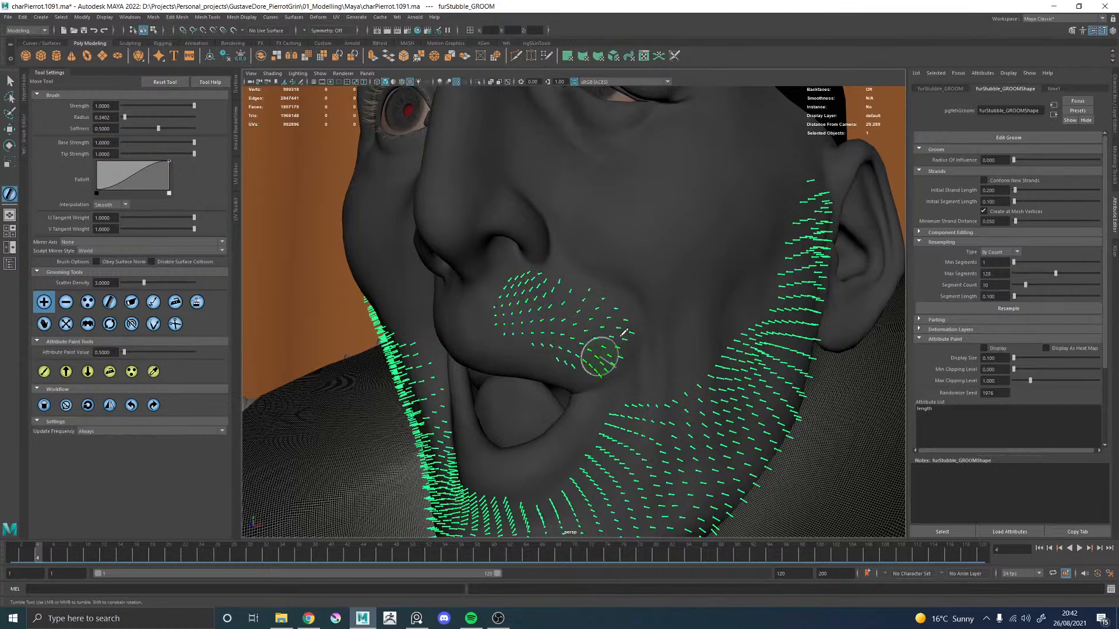
alt+drag(591, 330, 591, 311)
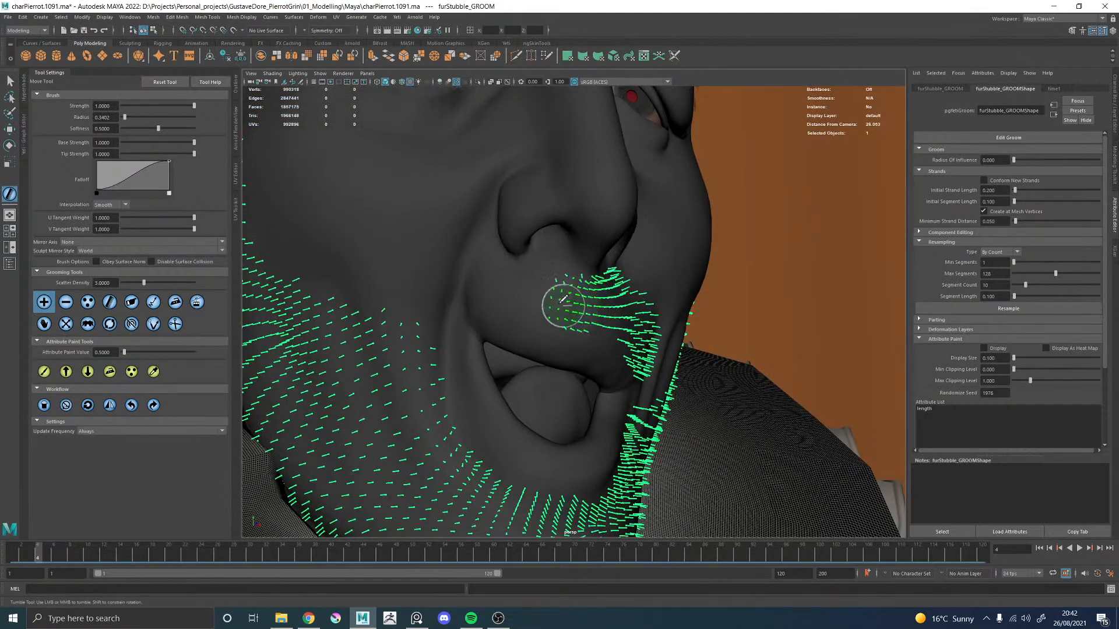
mouse_move(484, 259)
mouse_down()
mouse_move(471, 277)
mouse_move(495, 263)
mouse_up()
drag(466, 351, 471, 287)
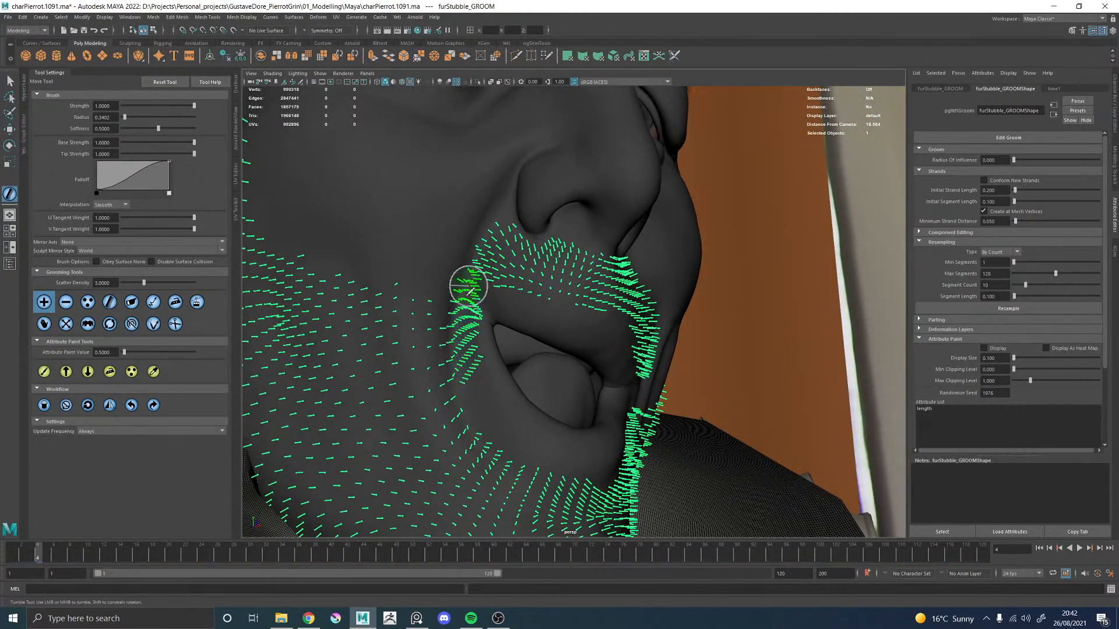
Step: Fill the gaps with strands below the lower lip and around the opposite mouth corner to join moustache and beard
alt+middle_drag(478, 268, 422, 283)
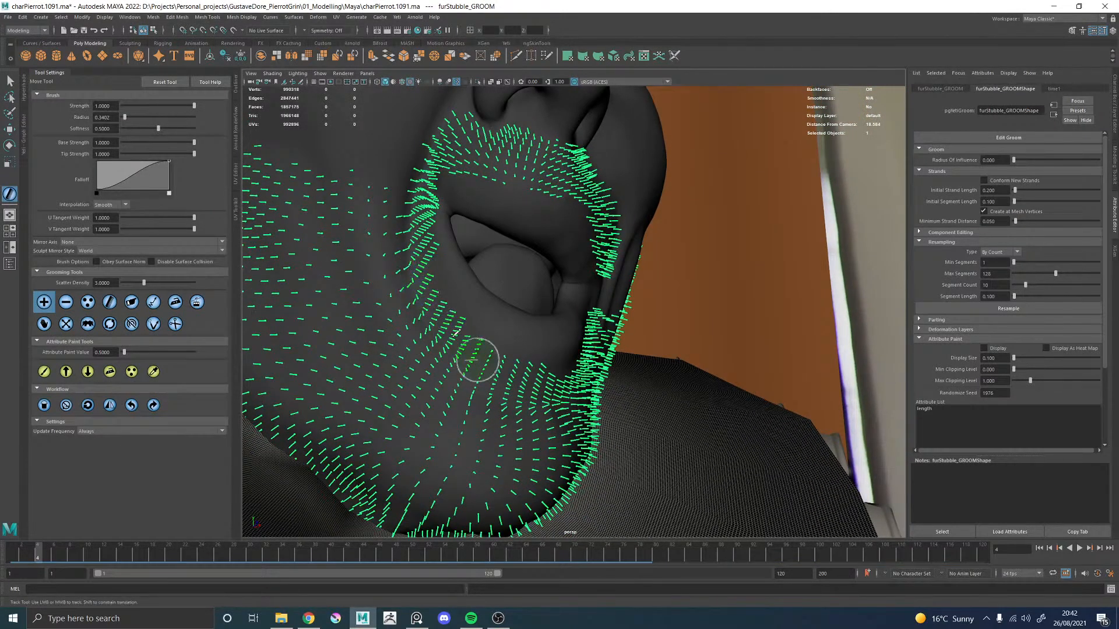
alt+drag(504, 362, 469, 380)
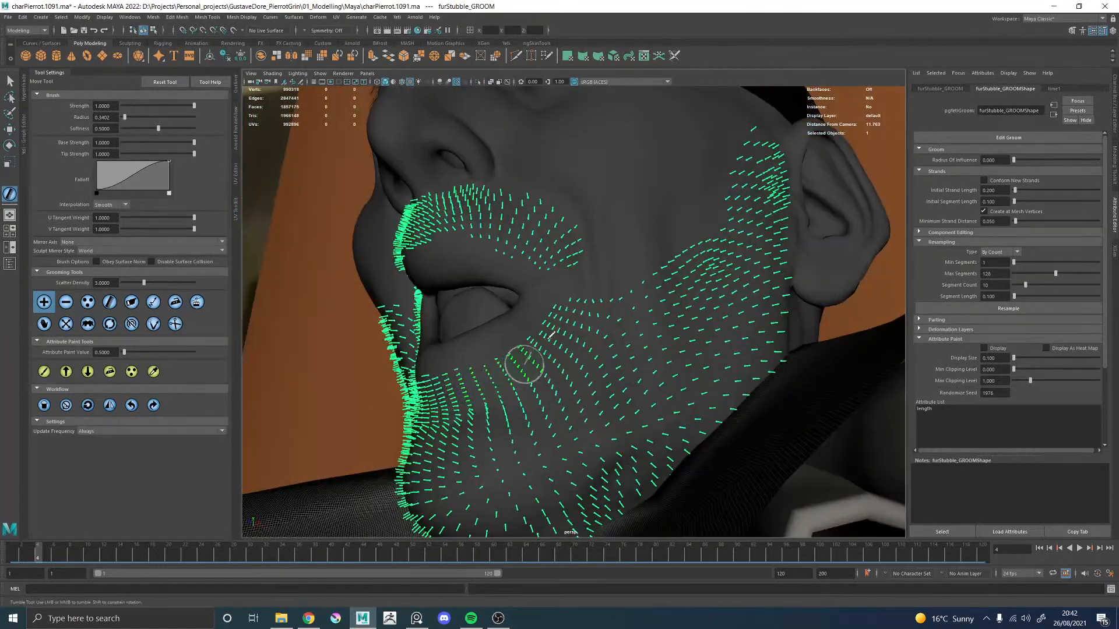
alt+drag(588, 250, 596, 284)
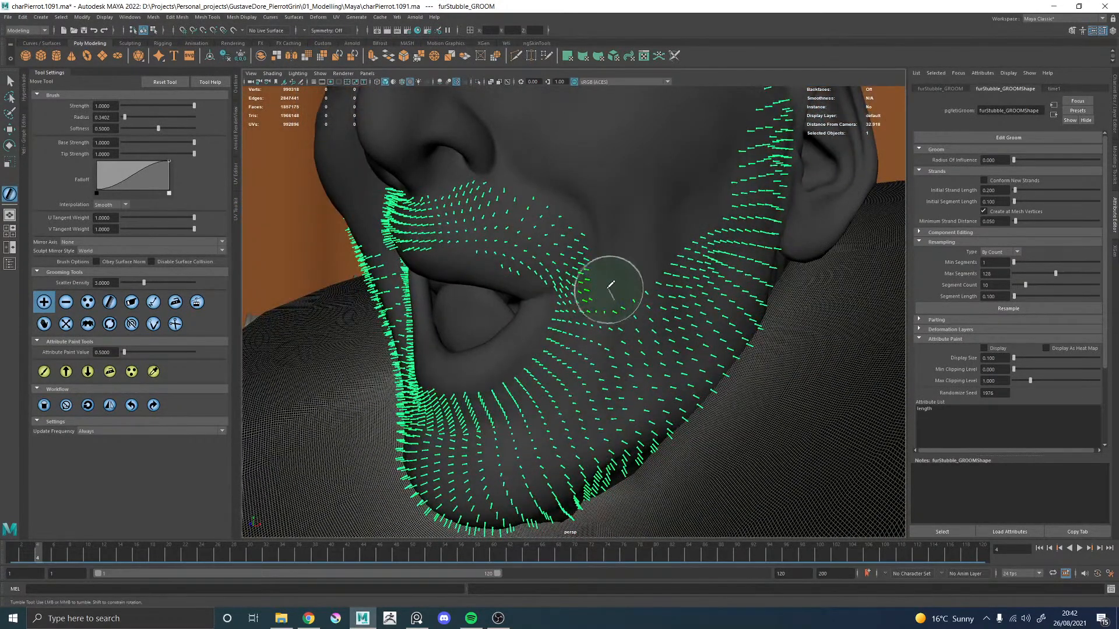
mouse_move(694, 255)
alt+mouse_down()
mouse_move(674, 288)
mouse_move(554, 262)
alt+mouse_up()
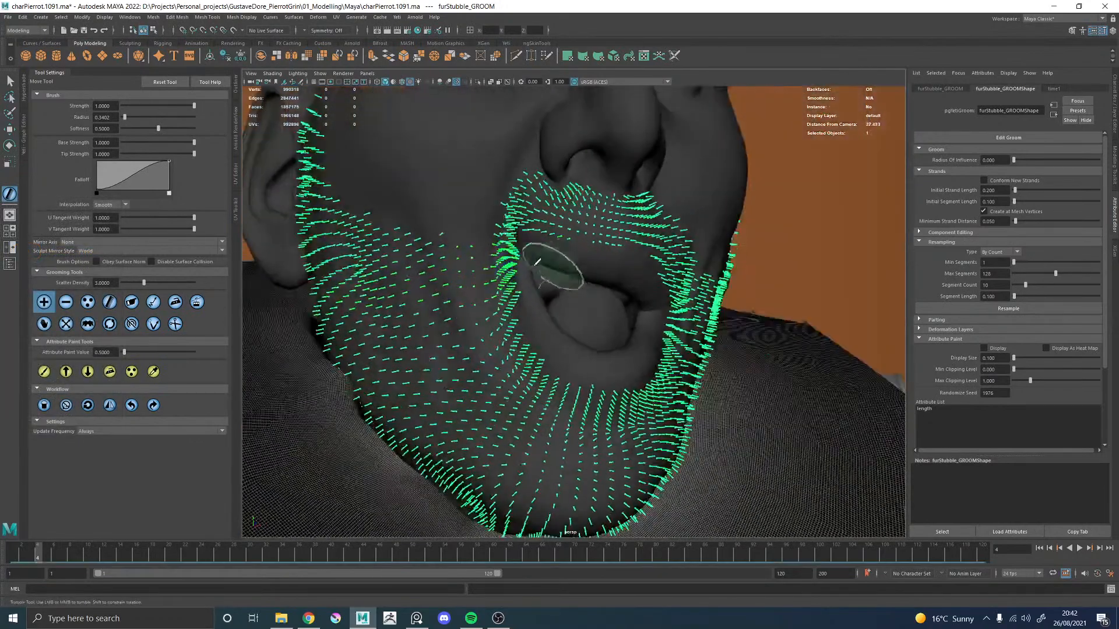
Step: Add stubble strands along the upper edge of the beard on the character's right cheek and check the coverage on both sides
drag(482, 237, 348, 234)
alt+right_drag(555, 272, 635, 255)
alt+drag(636, 256, 536, 272)
alt+right_drag(536, 273, 700, 291)
alt+middle_drag(804, 288, 635, 347)
alt+drag(634, 347, 565, 315)
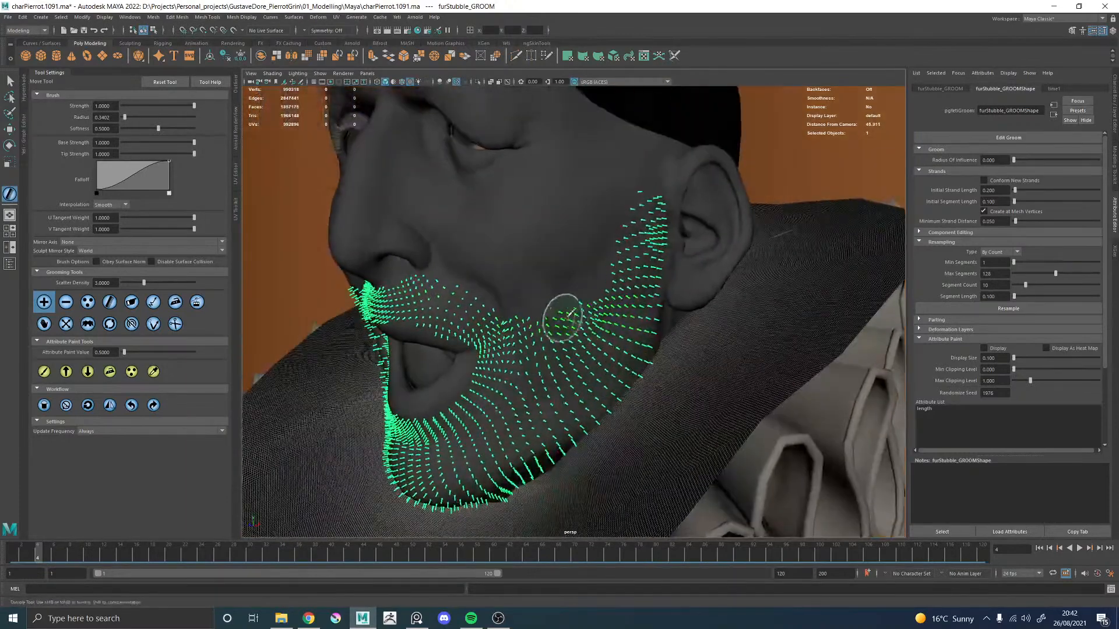
Step: Add a paintable attribute named density to the stubble groom and make it the displayed attribute
click(937, 409)
alt+right_drag(591, 331, 733, 396)
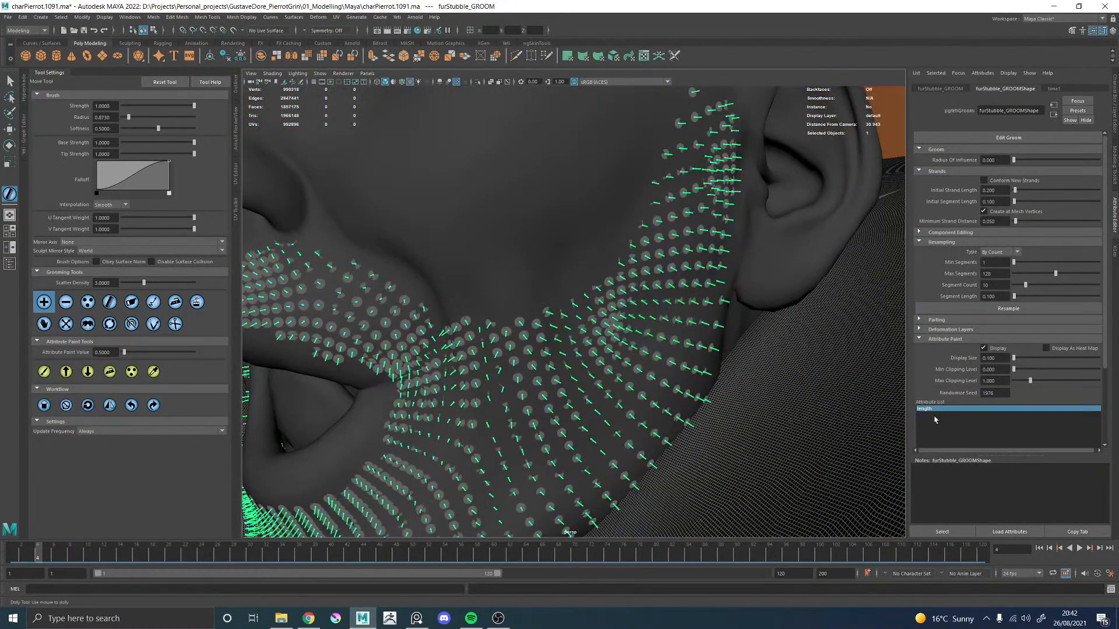
scroll(962, 388, down, 3)
click(933, 412)
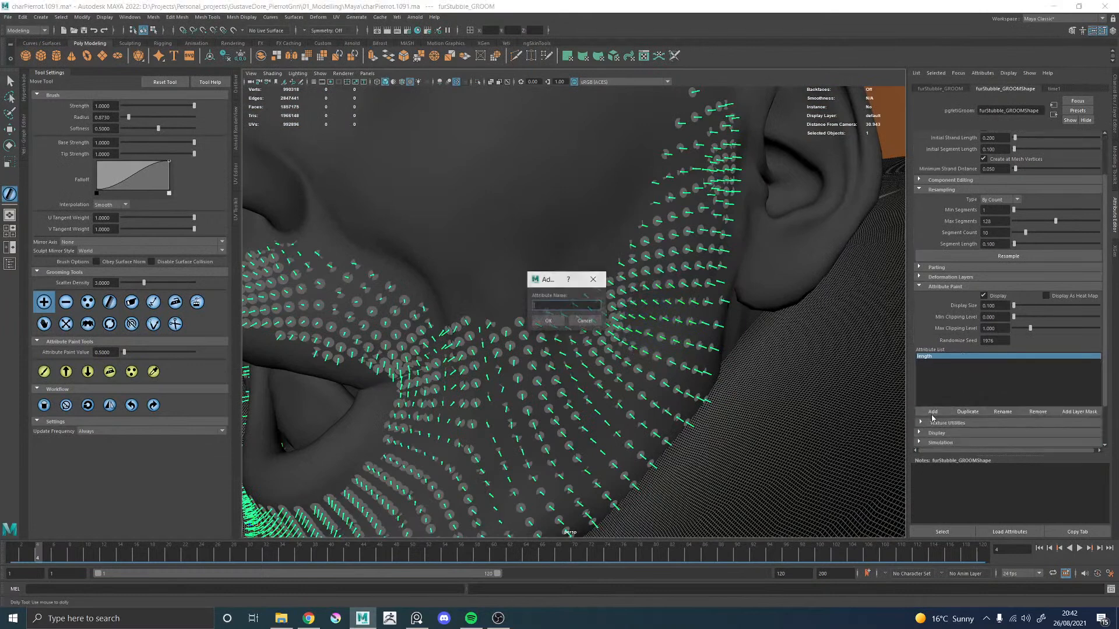
click(537, 320)
click(924, 363)
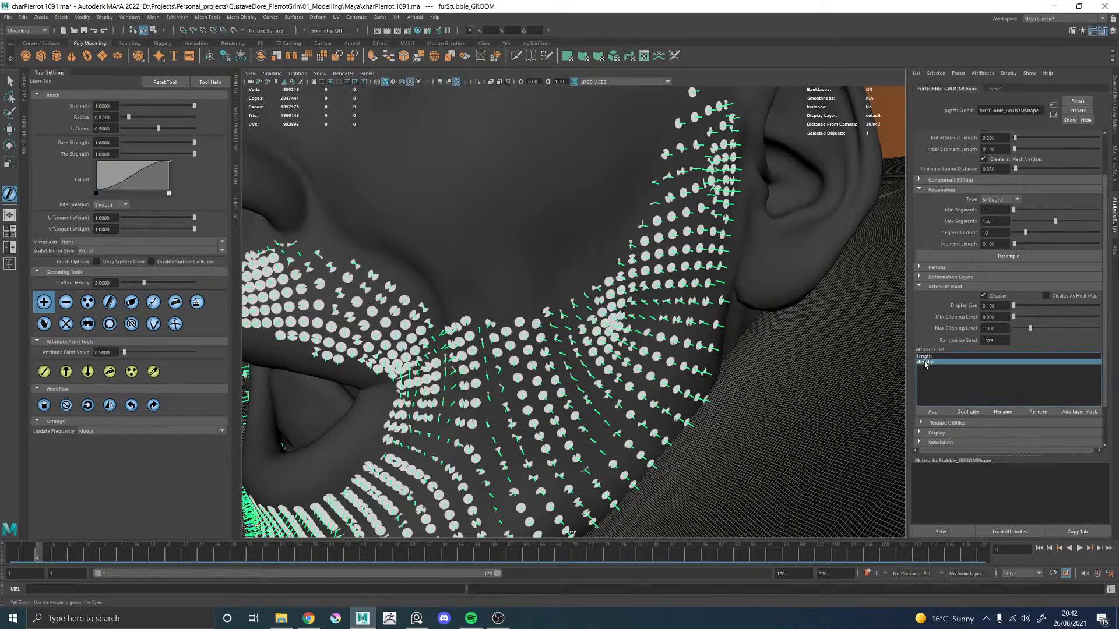
scroll(544, 292, down, 3)
Step: Paint the density attribute at value 0 with softness 1 over the upper beard edge on the right cheek
alt+drag(544, 292, 405, 252)
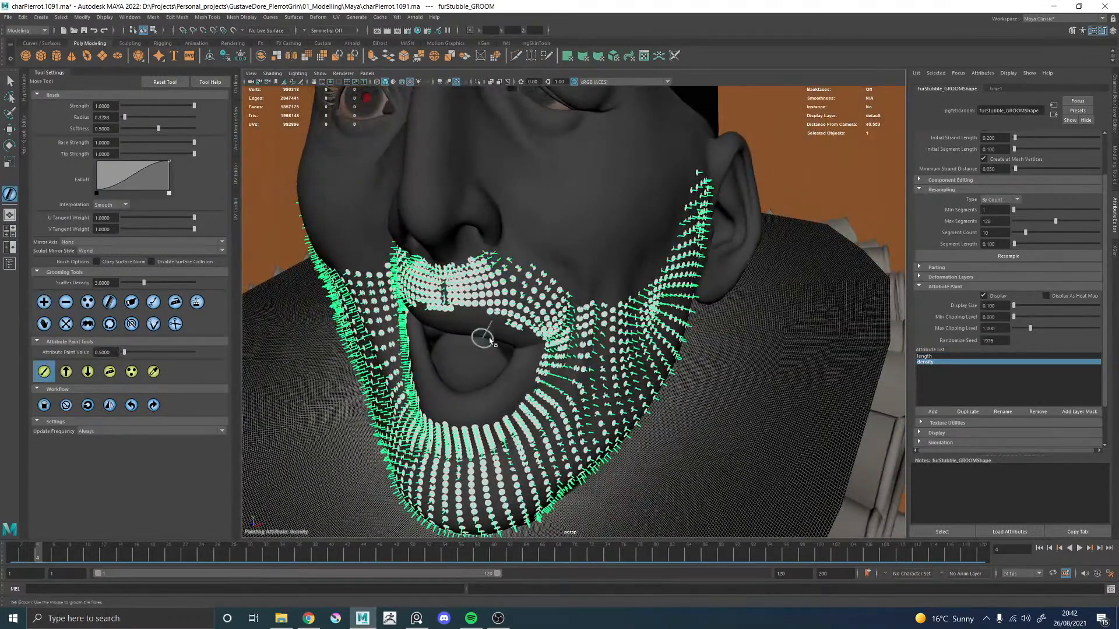
alt+drag(487, 341, 509, 328)
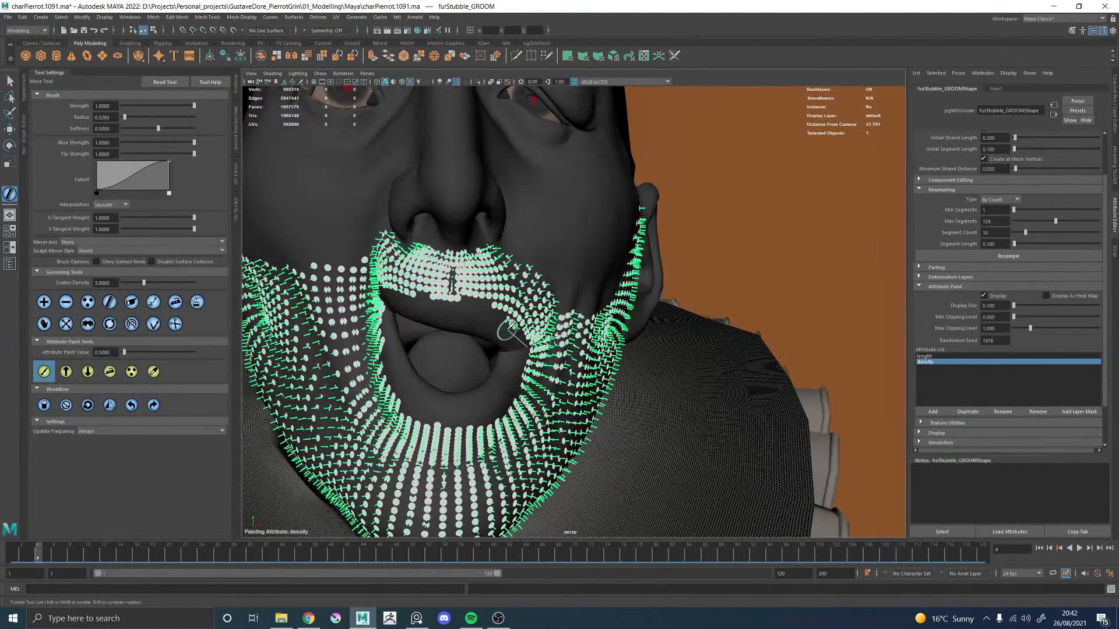
alt+drag(355, 262, 443, 273)
alt+middle_drag(443, 273, 549, 316)
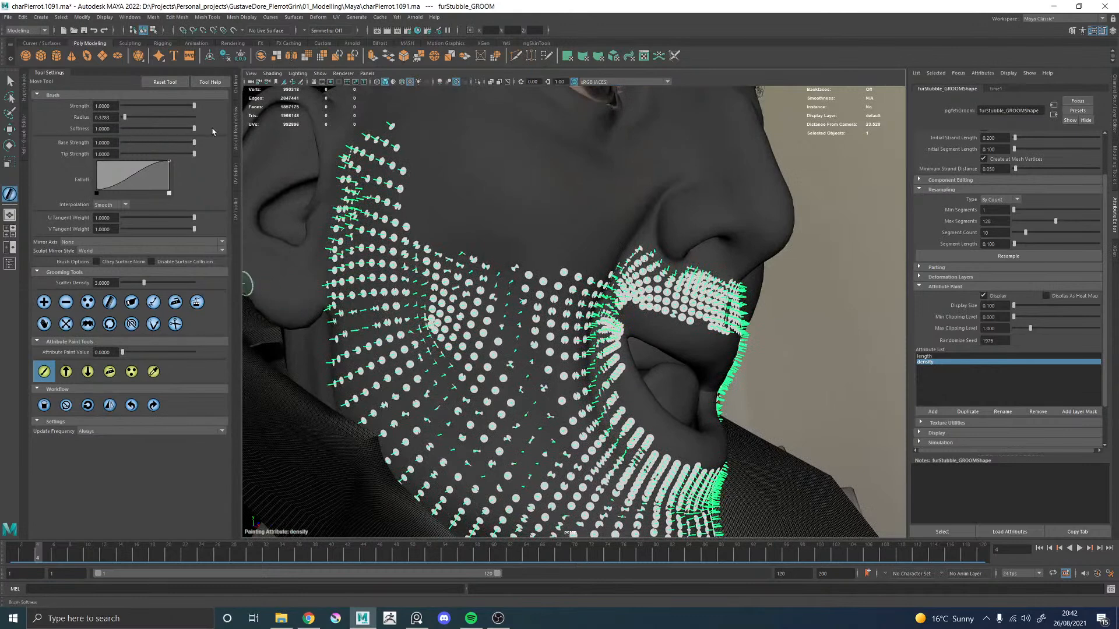
middle_drag(509, 223, 589, 234)
mouse_move(507, 254)
mouse_down()
mouse_move(475, 238)
mouse_move(479, 254)
mouse_move(517, 275)
mouse_move(467, 325)
mouse_up()
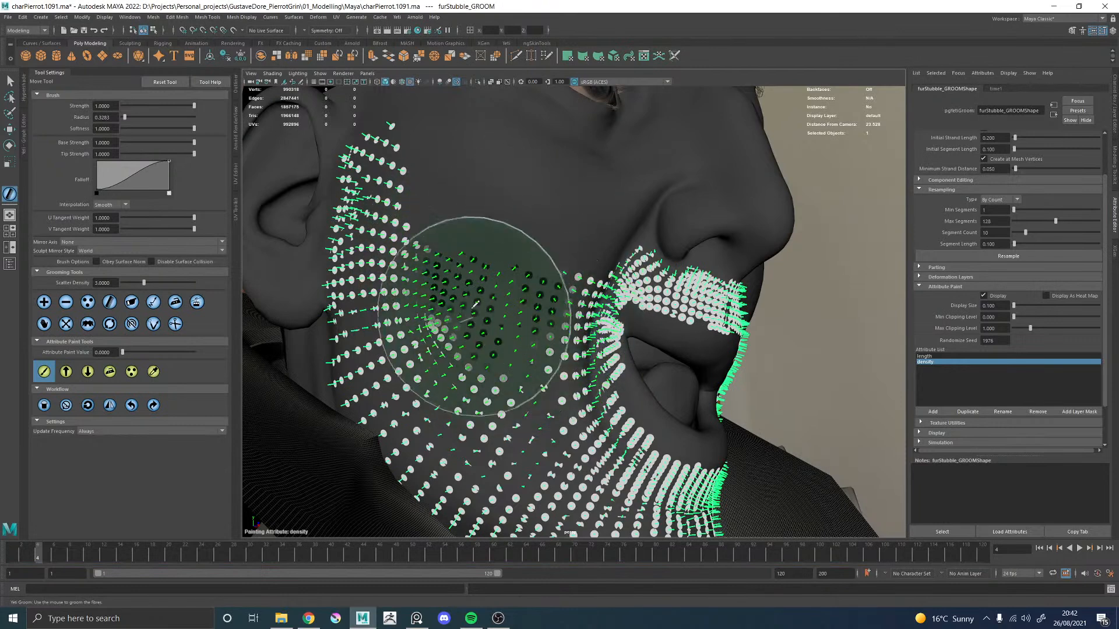
Step: Continue painting zero density along the left side of the moustache and the left cheek's beard edge up to the ear
alt+drag(435, 123, 524, 233)
mouse_move(575, 187)
alt+mouse_down()
mouse_move(606, 221)
mouse_move(634, 207)
mouse_move(729, 225)
mouse_move(793, 141)
alt+mouse_up()
alt+drag(724, 187, 570, 200)
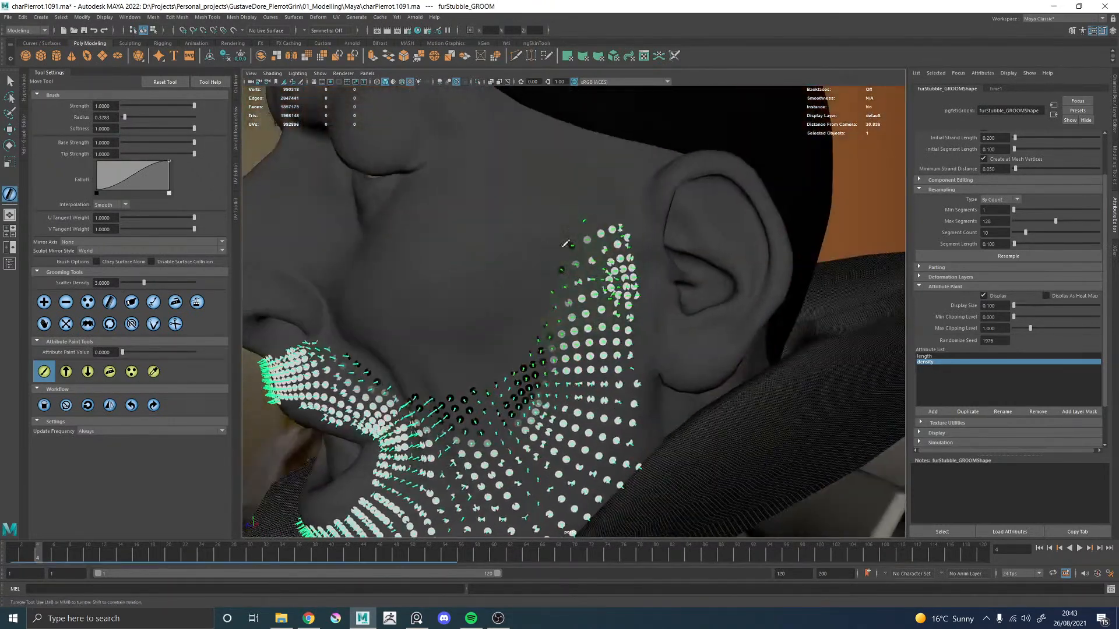
alt+drag(475, 213, 362, 233)
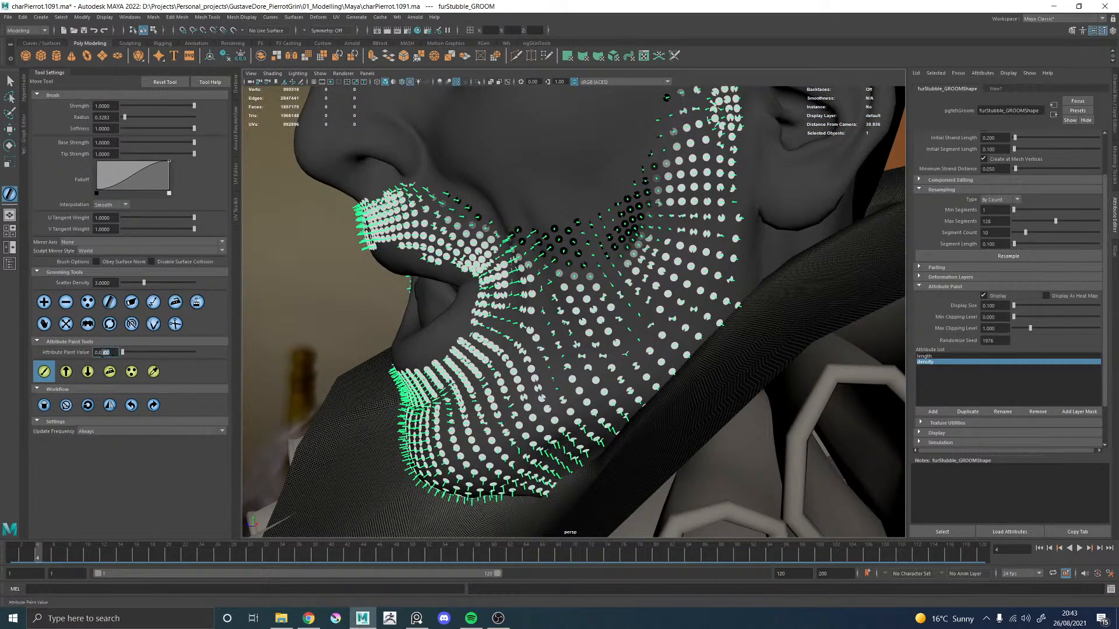
Step: Repaint the left cheek's density with attribute paint values of 0.4 and 0.2 to soften the transition into the beard
text(0.4)
key(Return)
mouse_move(530, 187)
mouse_down()
mouse_move(606, 256)
mouse_move(654, 155)
mouse_move(595, 250)
mouse_move(517, 163)
mouse_up()
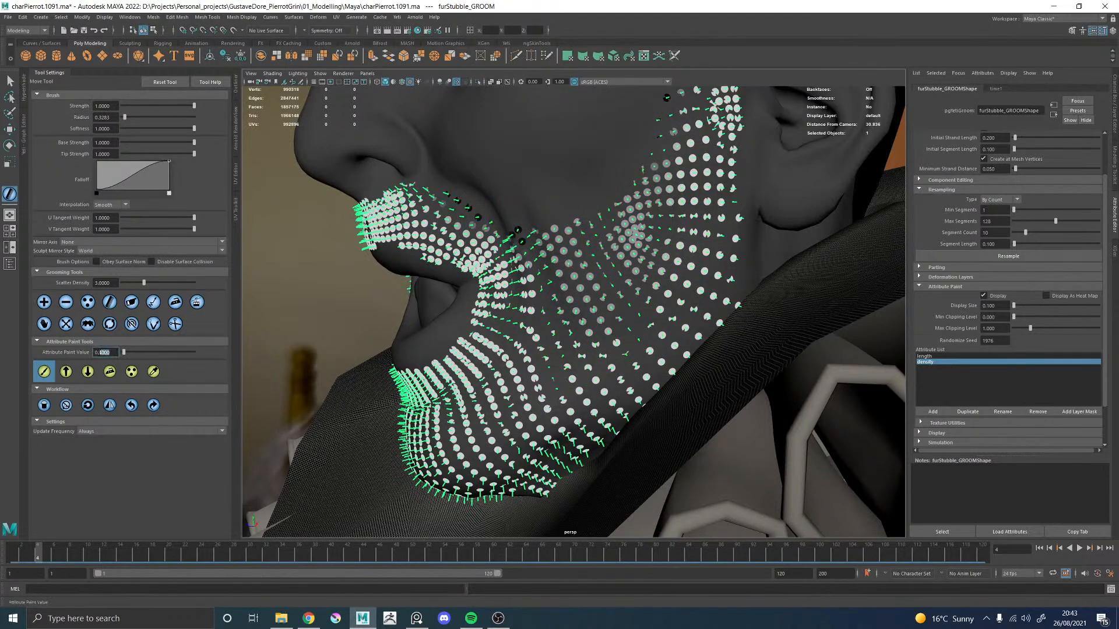
drag(653, 242, 525, 205)
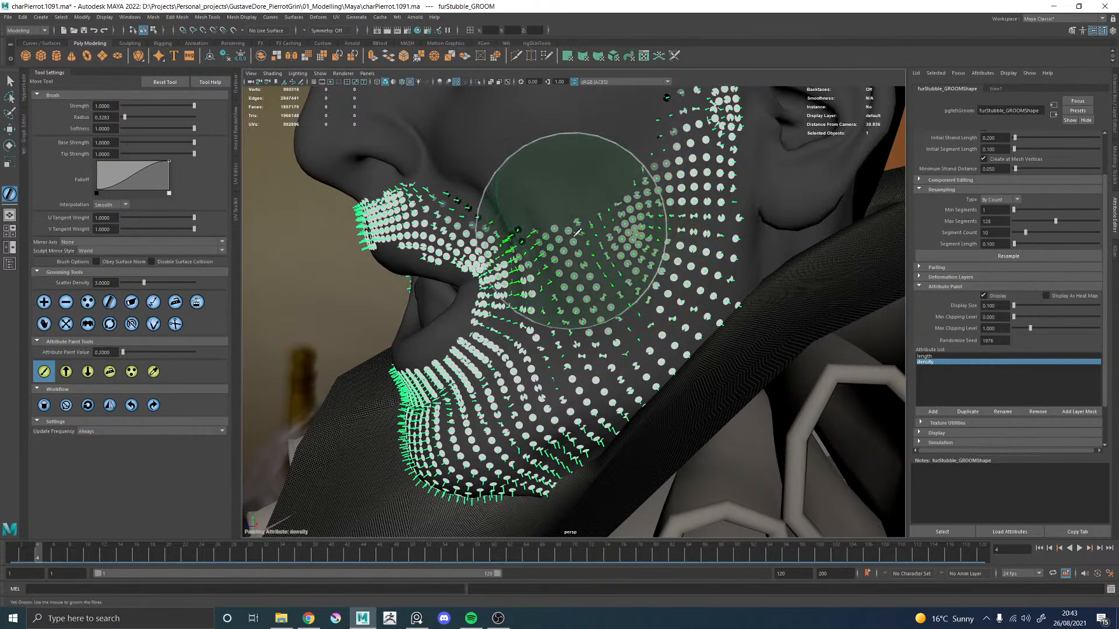
Step: Display the density as a heat map and paint value 0.2 over the right cheek and the moustache's upper edge
click(1047, 296)
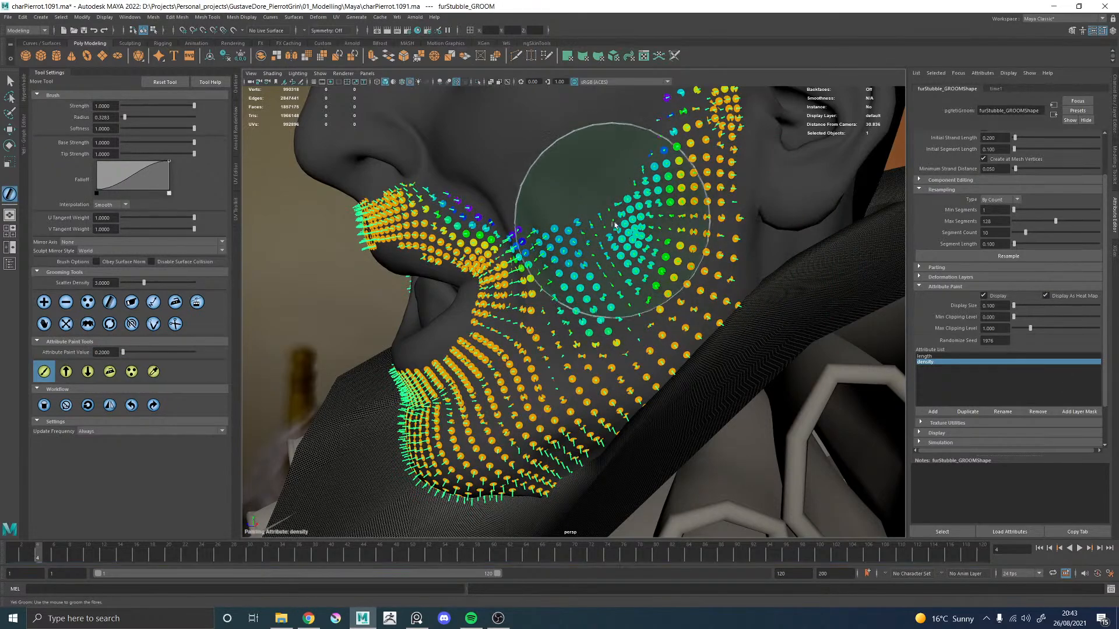
mouse_move(599, 120)
alt+mouse_down()
mouse_move(653, 268)
mouse_move(487, 225)
alt+mouse_up()
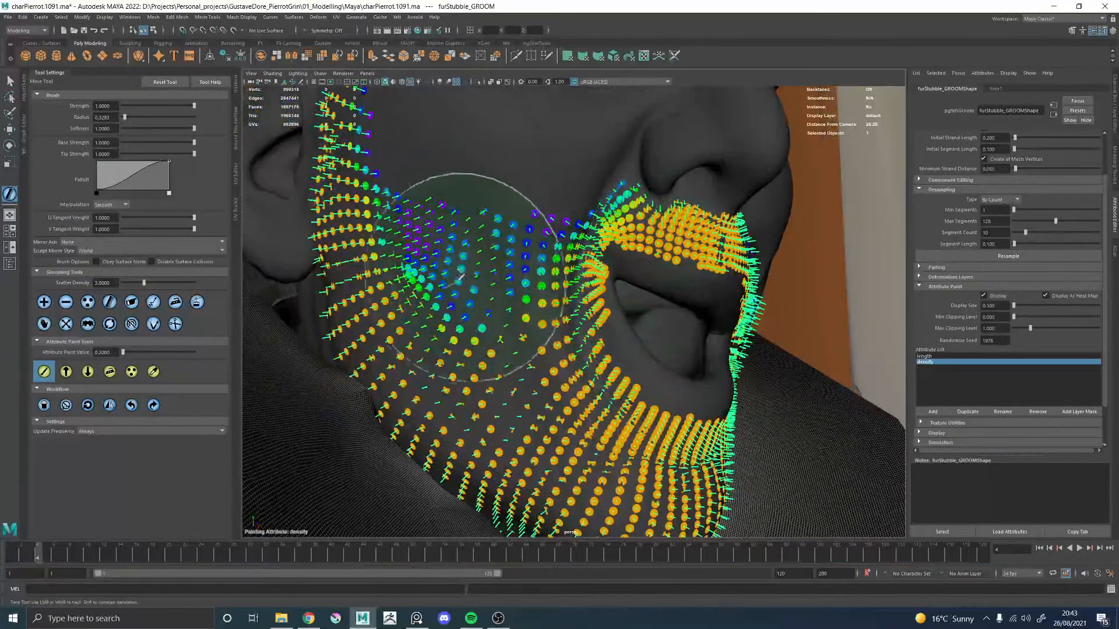
mouse_move(395, 229)
mouse_down()
mouse_move(462, 237)
mouse_move(499, 187)
mouse_move(487, 250)
mouse_move(519, 248)
mouse_move(513, 183)
mouse_up()
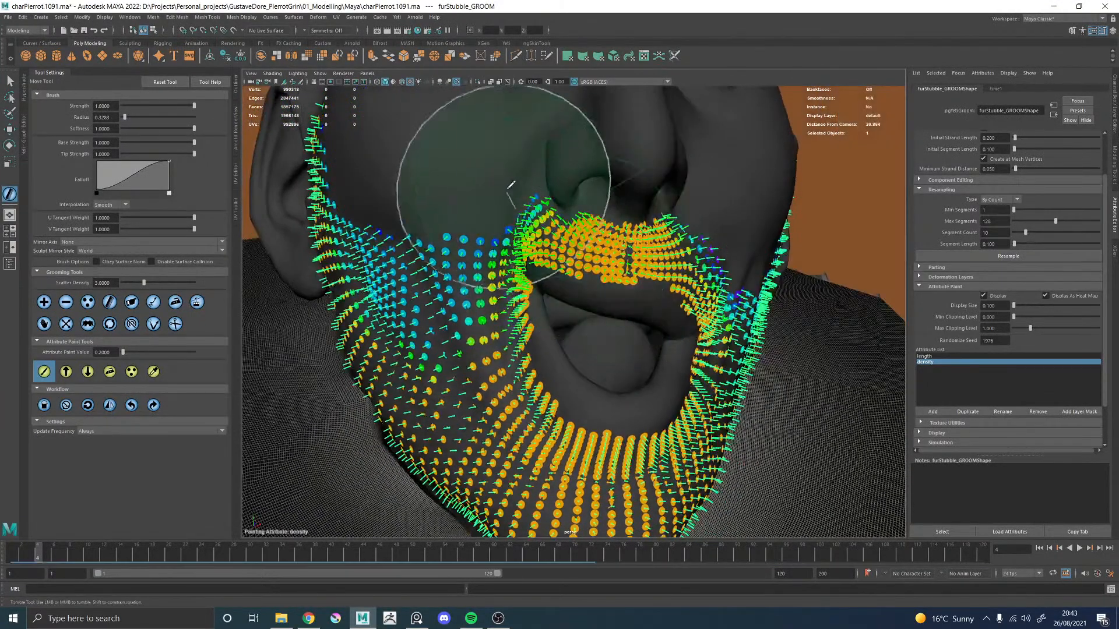
mouse_move(609, 188)
mouse_down()
mouse_move(662, 140)
mouse_move(637, 199)
mouse_move(587, 114)
mouse_move(558, 259)
mouse_up()
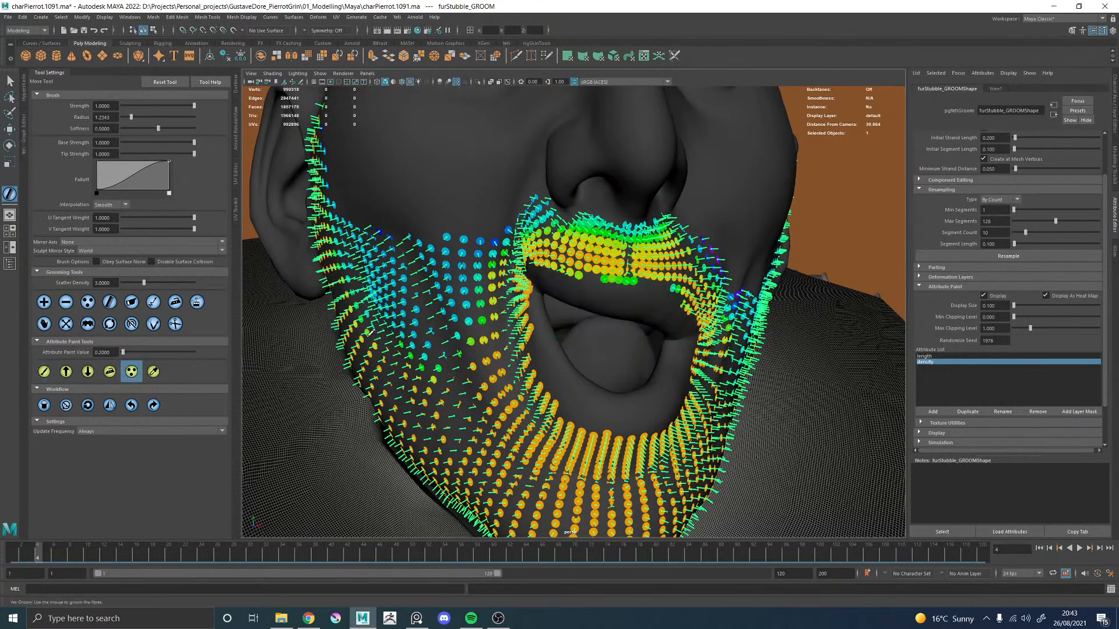
Step: Randomize the painted density across the chin and left cheek with the attribute scatter brush at softness 0.5
scroll(296, 344, down, 5)
mouse_move(400, 257)
alt+mouse_down()
mouse_move(485, 273)
mouse_move(526, 368)
mouse_move(587, 414)
mouse_move(475, 268)
mouse_move(490, 222)
alt+mouse_up()
alt+drag(619, 316, 507, 338)
mouse_move(588, 396)
mouse_down()
mouse_move(676, 347)
mouse_move(694, 254)
mouse_up()
alt+right_drag(603, 320, 650, 325)
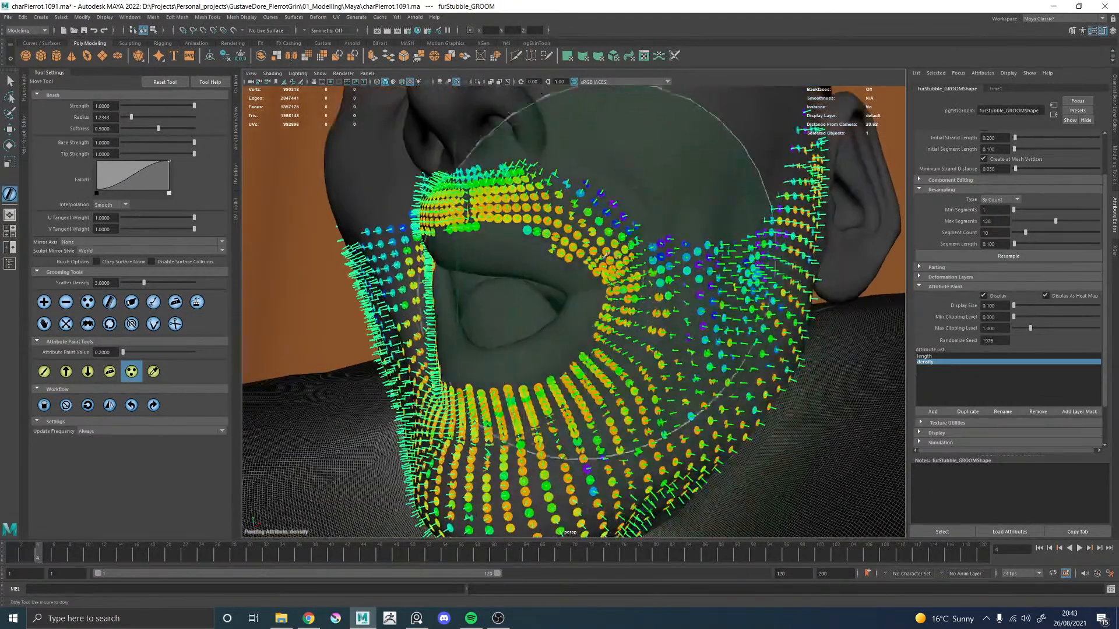
Step: Scatter the density values over the right cheek and along the jaw down to the underside of the chin
mouse_move(344, 239)
alt+mouse_down()
mouse_move(490, 268)
mouse_move(542, 291)
alt+mouse_up()
drag(407, 255, 483, 284)
alt+middle_drag(425, 332, 516, 258)
mouse_move(515, 258)
mouse_down()
mouse_move(507, 303)
mouse_move(744, 476)
mouse_up()
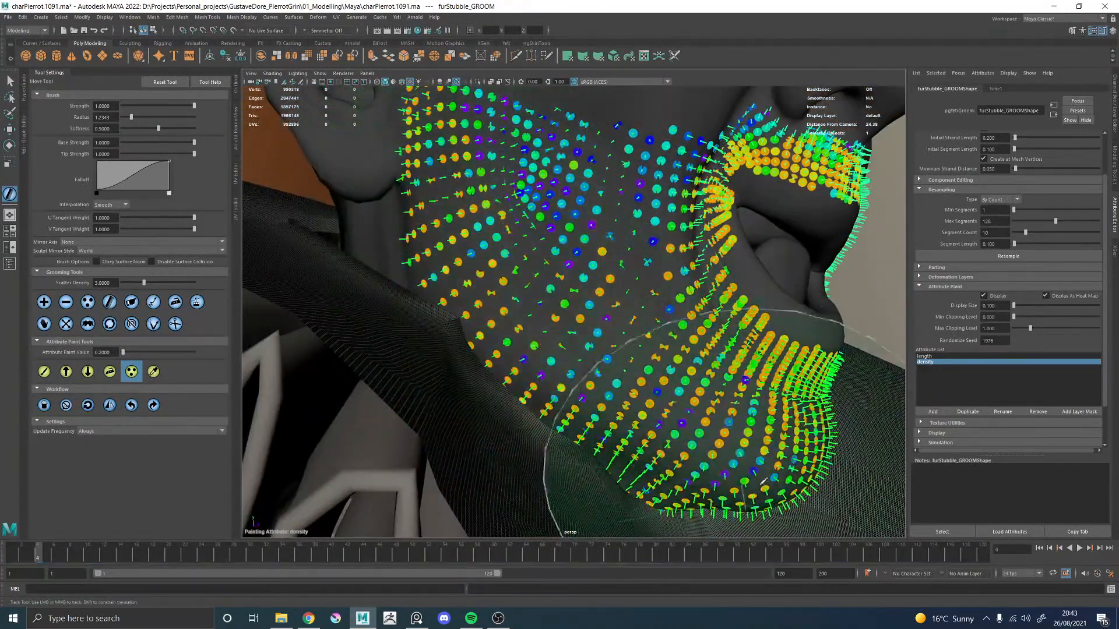
alt+right_drag(763, 448, 699, 408)
mouse_move(700, 408)
alt+mouse_down()
mouse_move(583, 361)
mouse_move(670, 274)
mouse_move(615, 342)
alt+mouse_up()
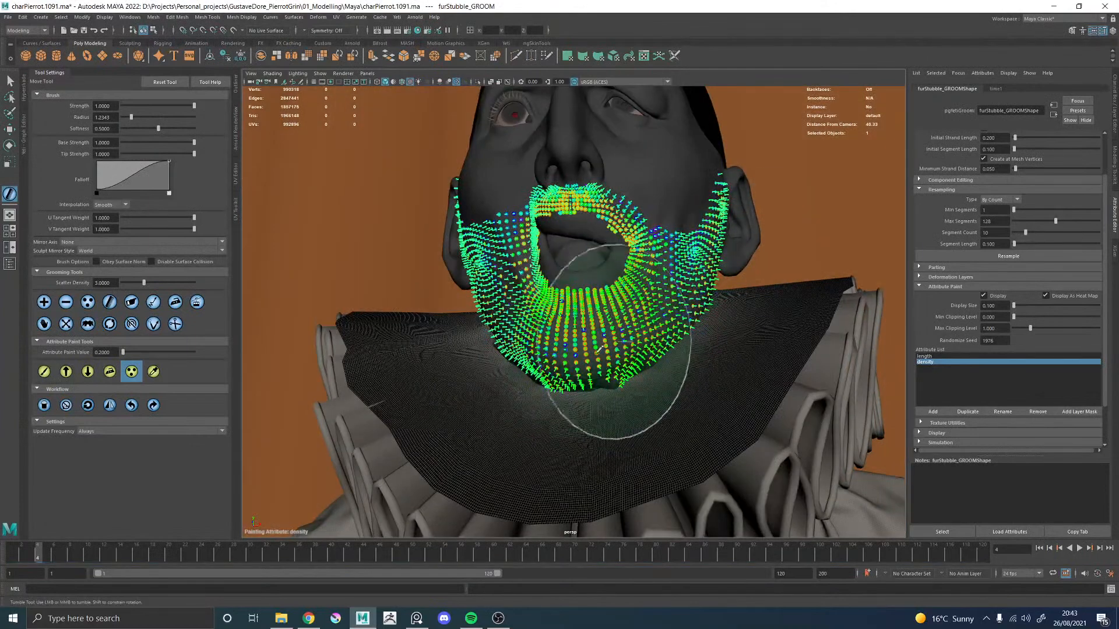
Step: Set the scatter density to 0 and paint zero density with softness 1 along the right cheek and sideburn edge
alt+drag(596, 258, 688, 251)
alt+right_drag(466, 274, 550, 285)
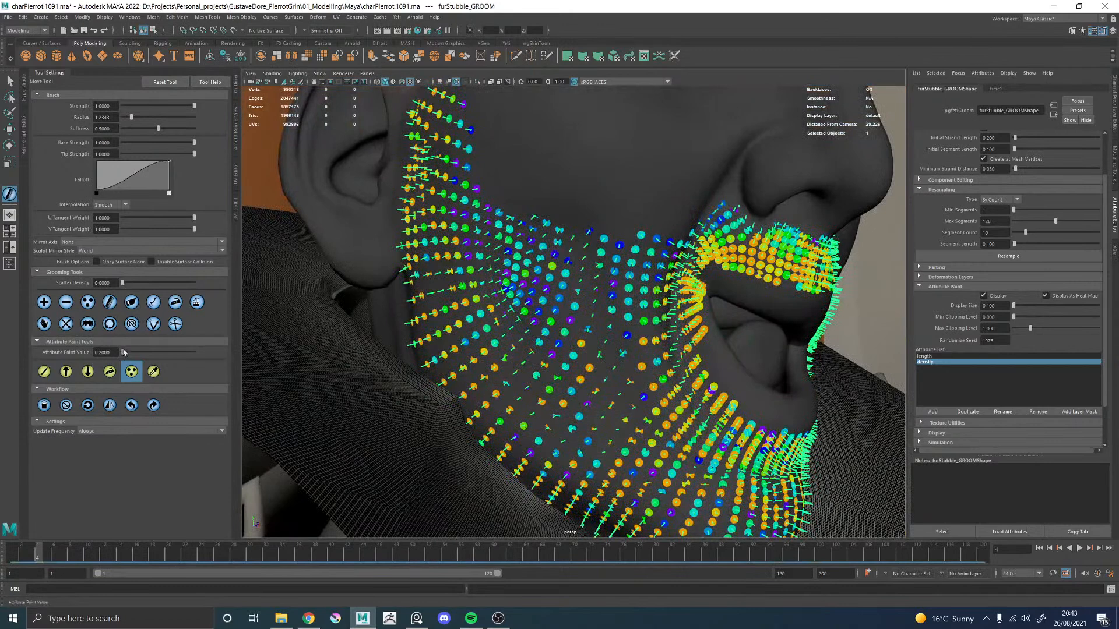
alt+middle_drag(521, 185, 549, 260)
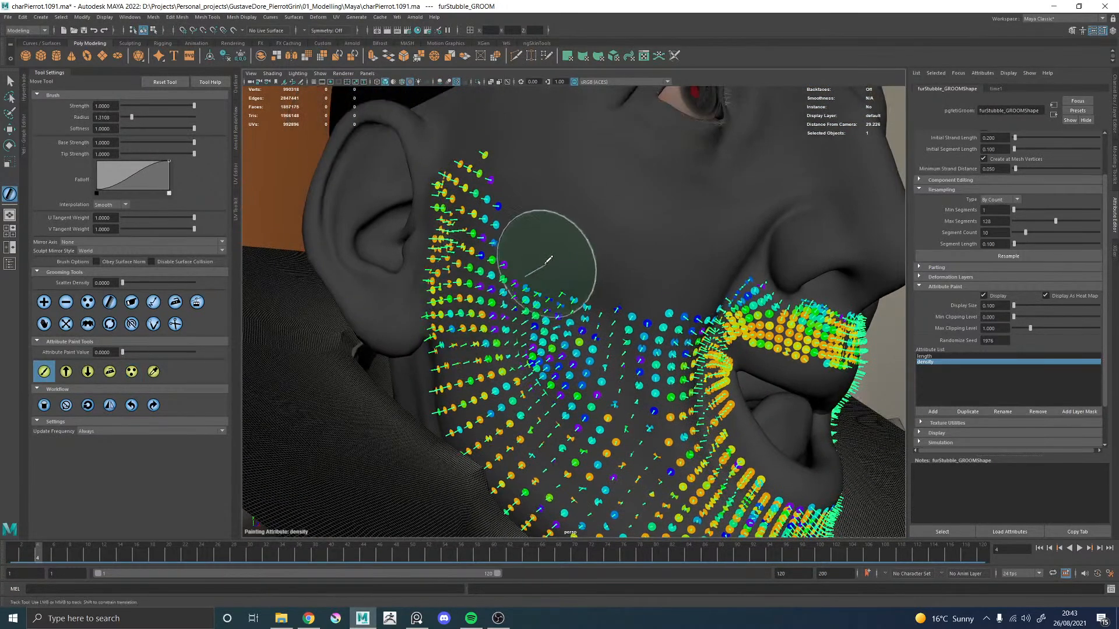
mouse_move(594, 256)
mouse_down()
mouse_move(589, 239)
mouse_move(573, 244)
mouse_move(650, 254)
mouse_move(587, 234)
mouse_move(544, 162)
mouse_move(478, 105)
mouse_up()
alt+middle_drag(618, 191, 487, 180)
Step: Paint zero density on the strands bordering the lips and along the left cheek's beard edge up to the ear
alt+drag(607, 192, 466, 262)
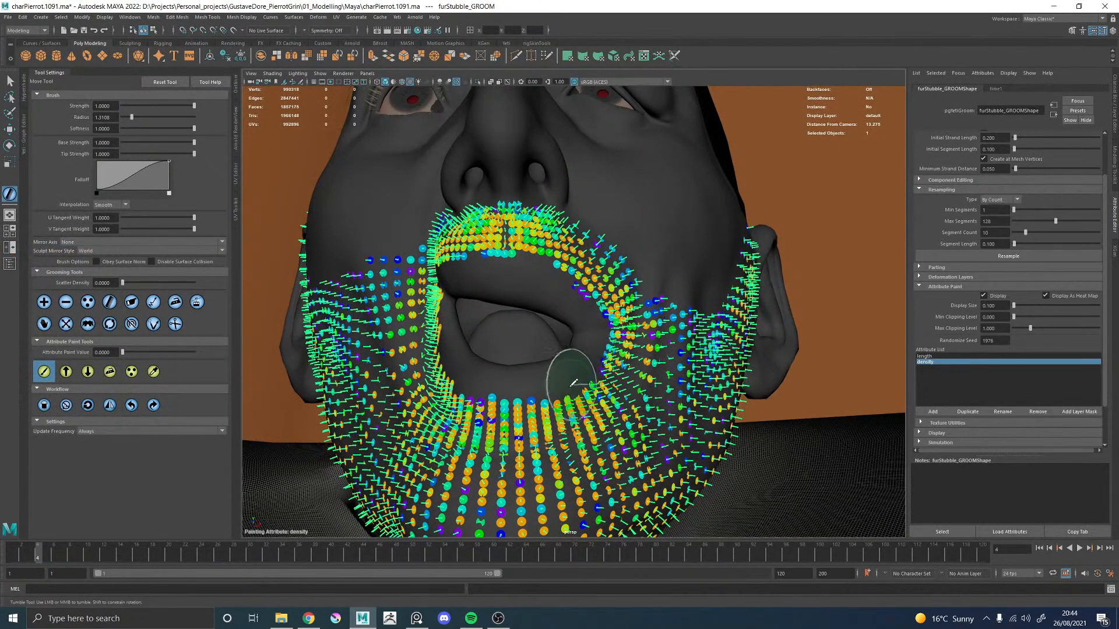
alt+drag(462, 349, 539, 368)
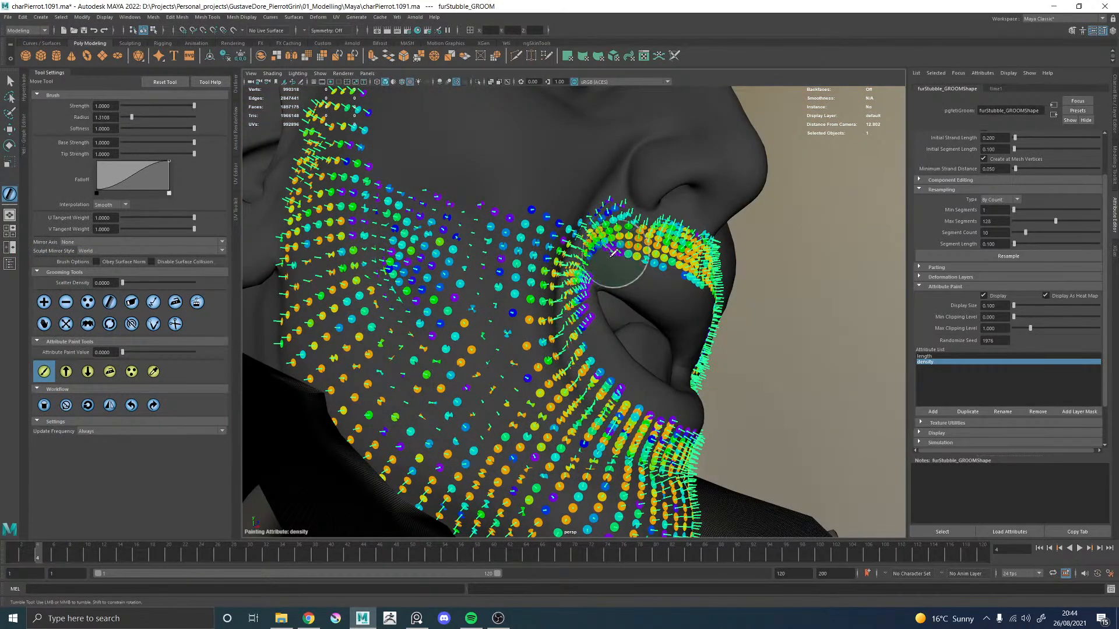
alt+drag(645, 274, 548, 266)
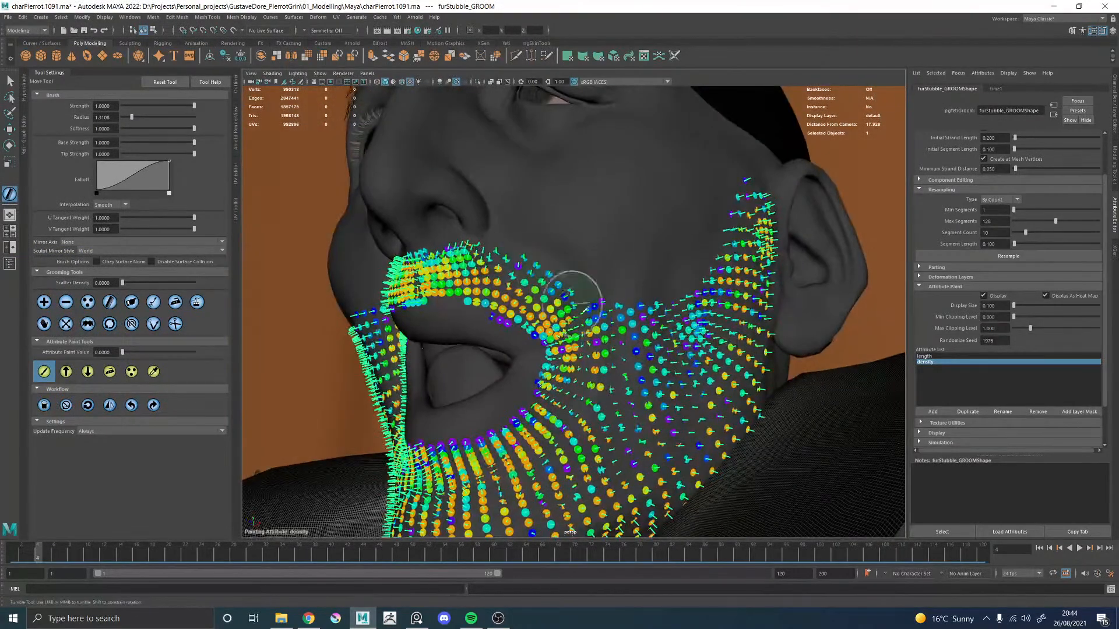
mouse_move(662, 292)
alt+mouse_down()
mouse_move(666, 282)
mouse_move(641, 294)
alt+mouse_up()
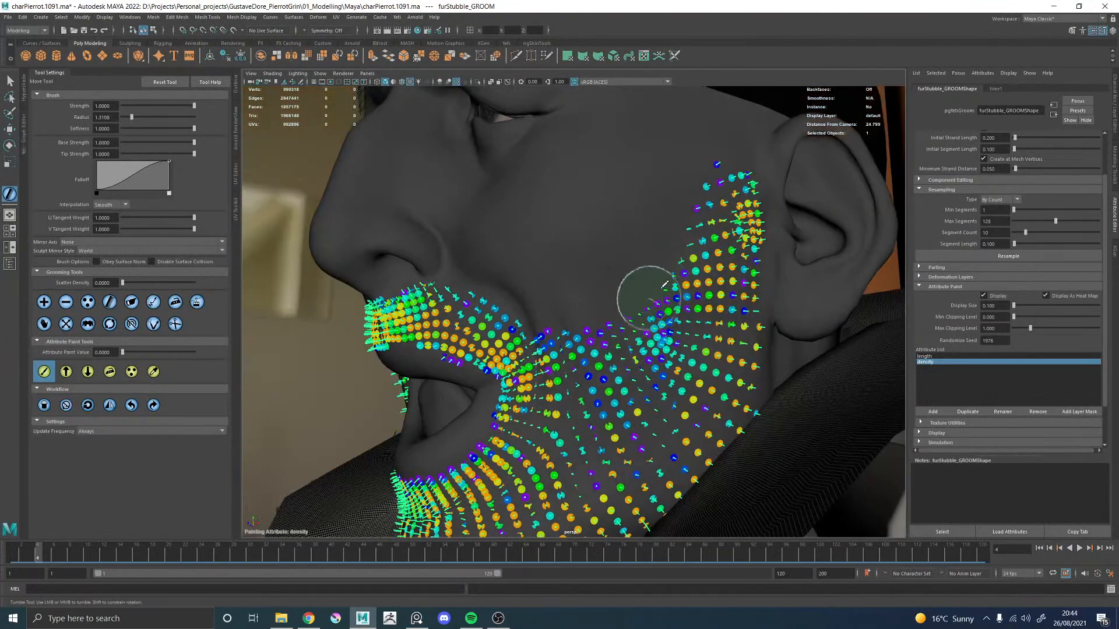
mouse_move(781, 181)
alt+mouse_down()
mouse_move(679, 187)
mouse_move(583, 221)
mouse_move(526, 250)
mouse_move(556, 278)
alt+mouse_up()
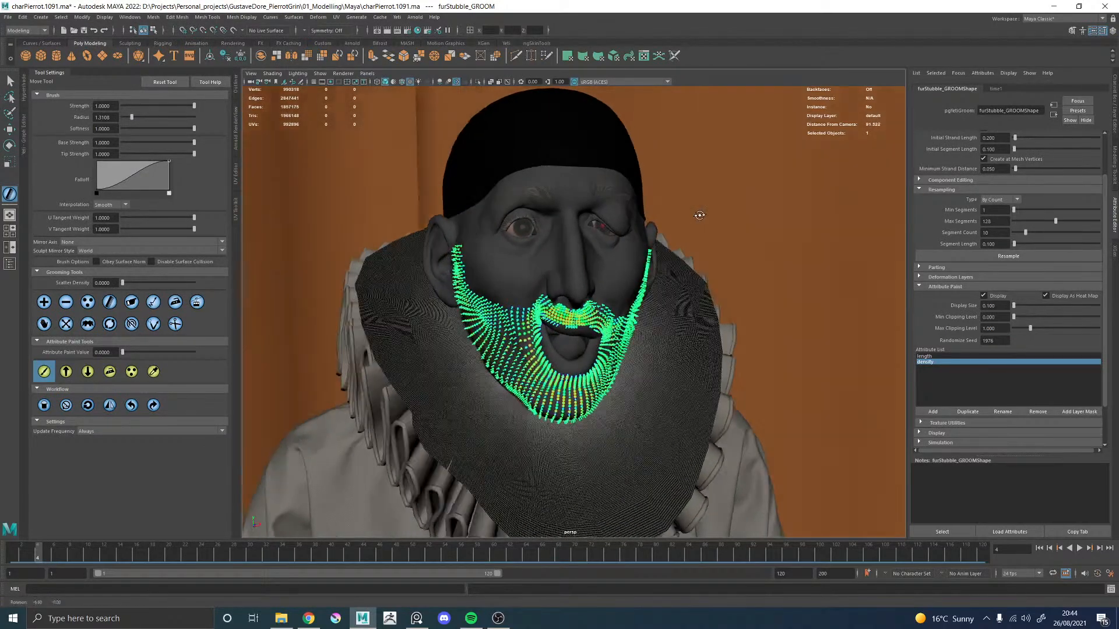
scroll(687, 270, up, 5)
alt+drag(687, 269, 667, 253)
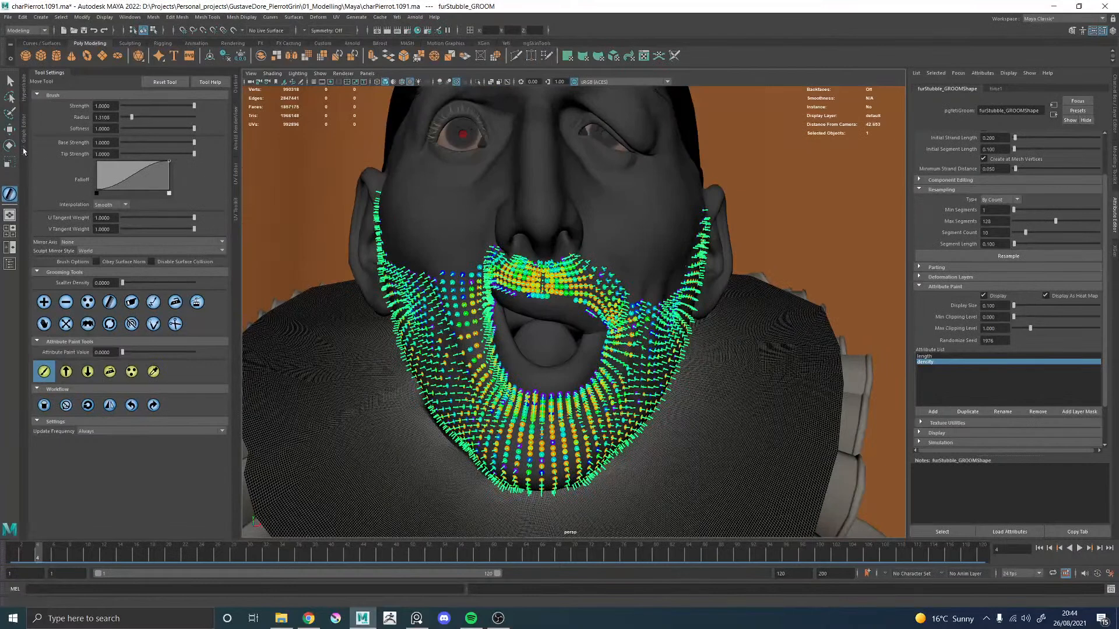
Step: Leave the groom brush, open the Yeti Graph Editor and hide furStubble_GROOM
key(w)
alt+drag(741, 216, 618, 222)
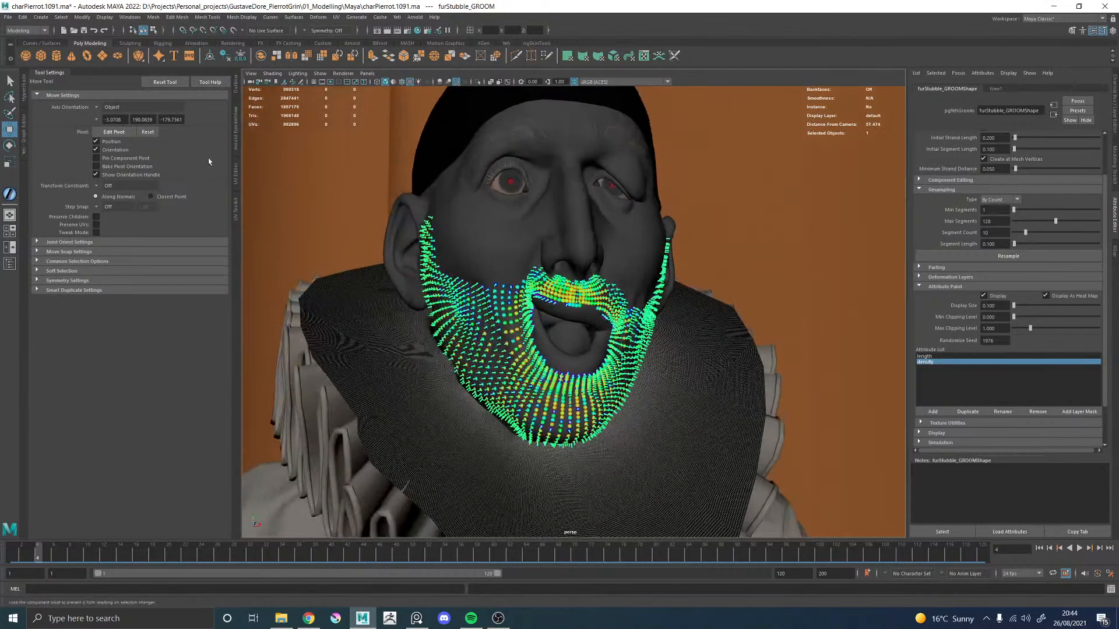
click(26, 143)
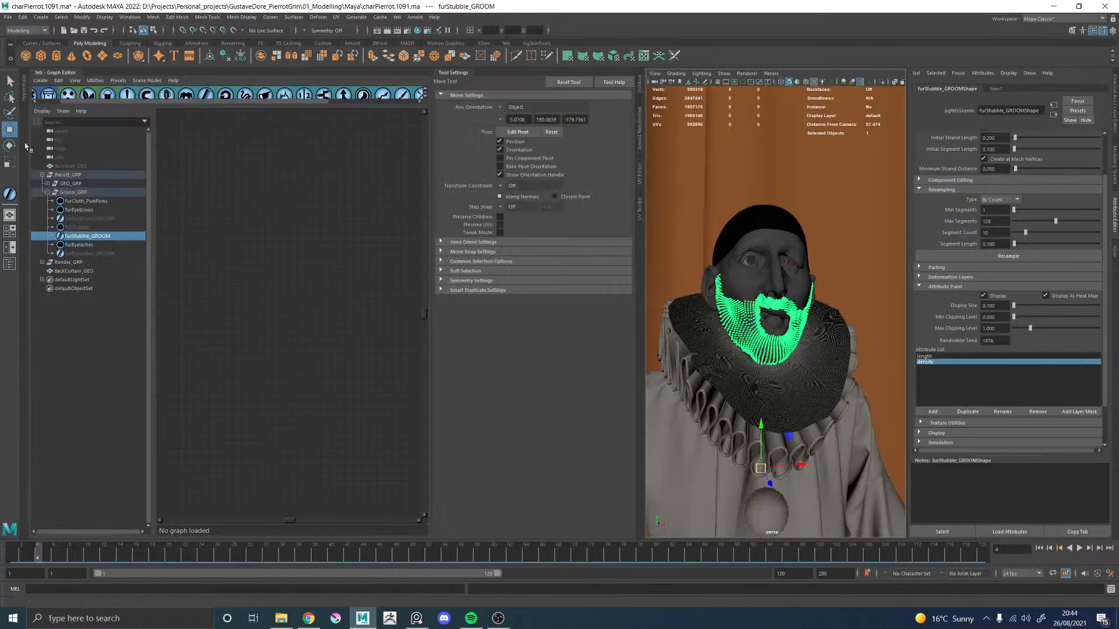
key(h)
Step: Select the furStubble node and enlarge the viewport beside the graph editor by removing the tool settings
click(92, 228)
key(f)
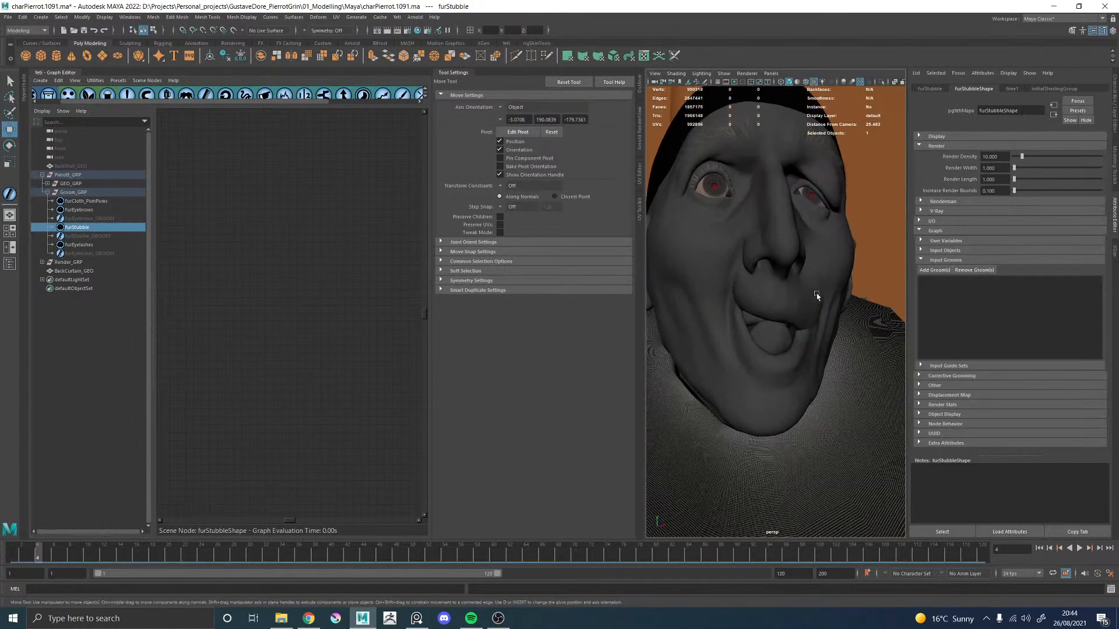
click(449, 74)
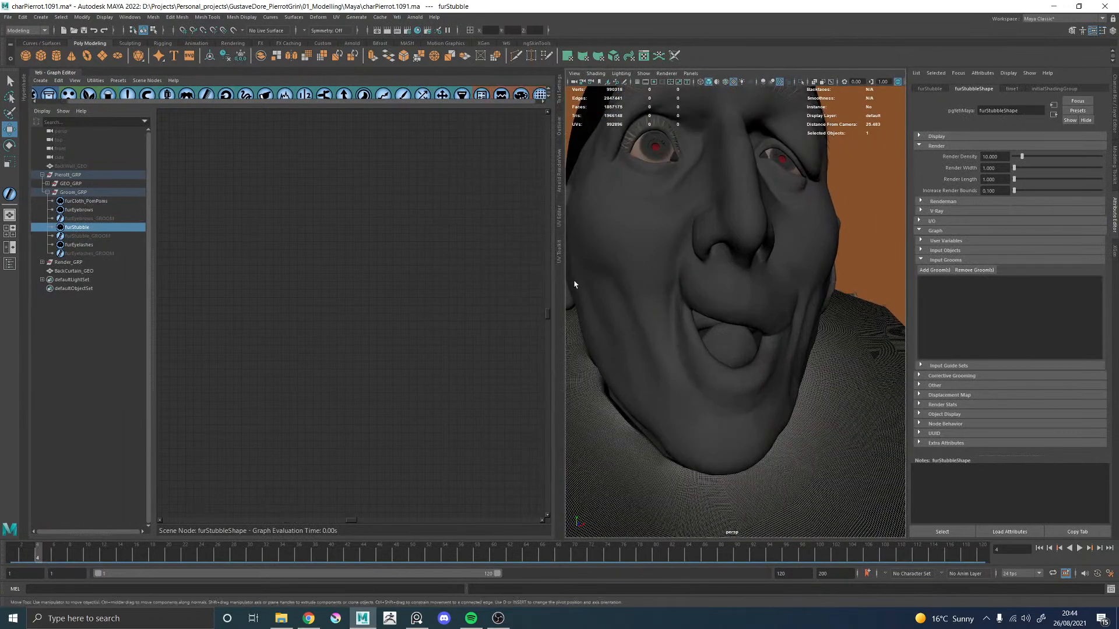
drag(564, 282, 414, 282)
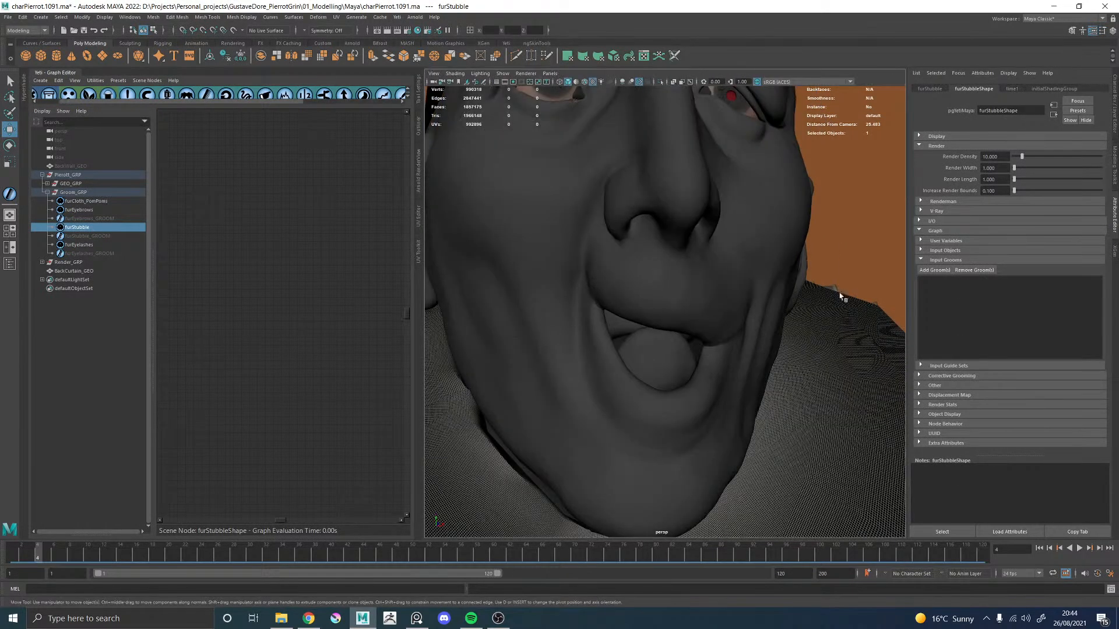
Step: Add furStubble_GROOMShape as an input groom of the furStubble node
click(942, 271)
click(430, 208)
click(441, 213)
click(452, 231)
click(477, 237)
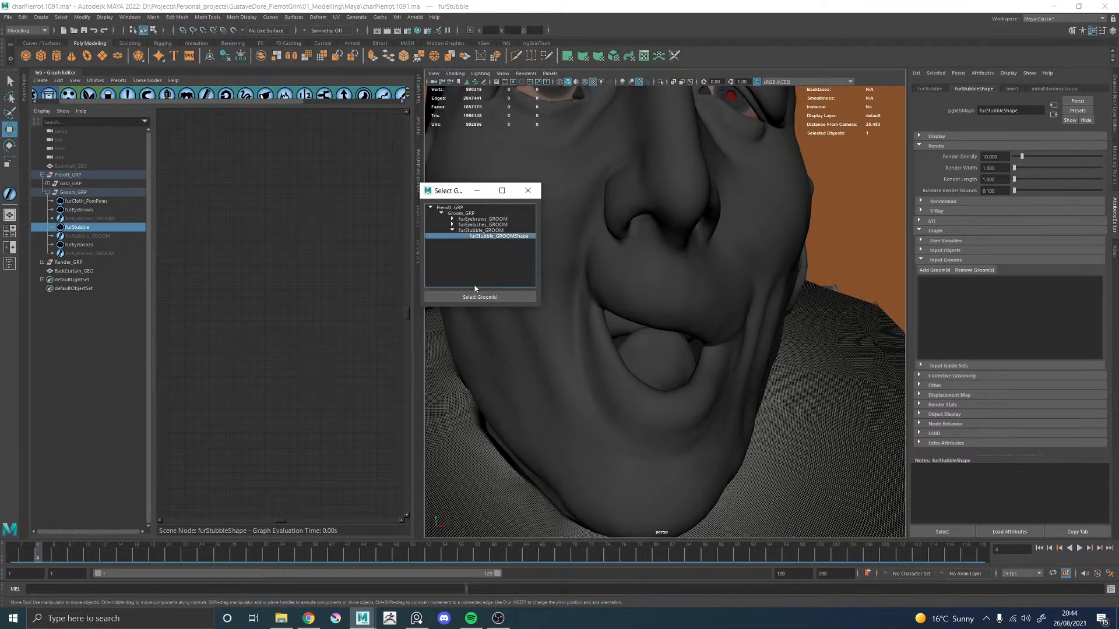
click(479, 297)
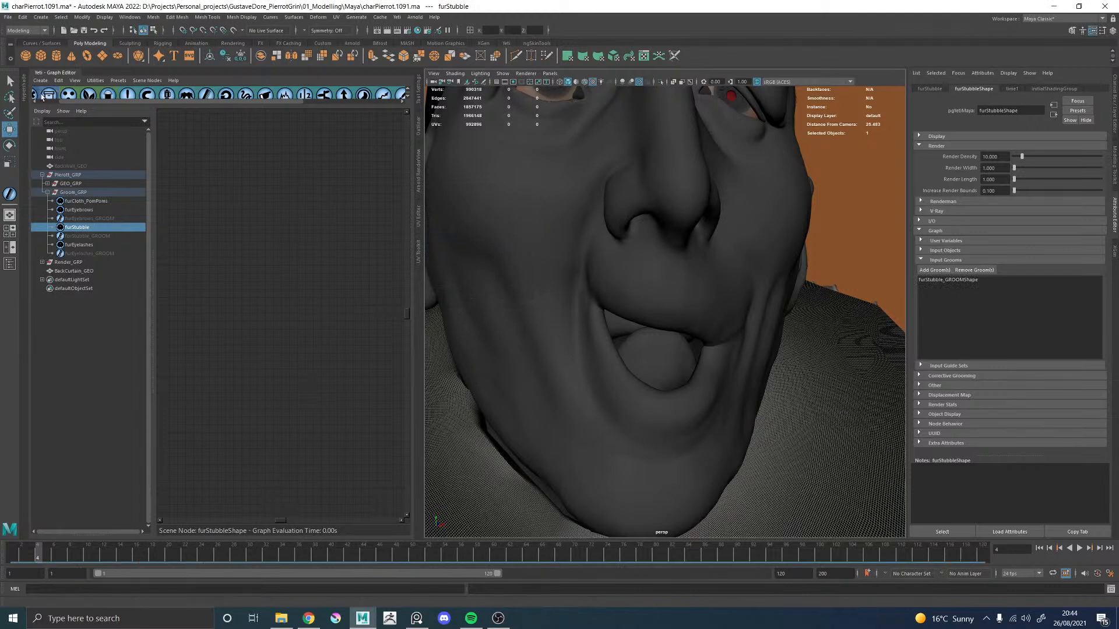
Step: Build a connected chain of import, scatter and grow nodes in the furStubble graph
click(106, 96)
click(105, 96)
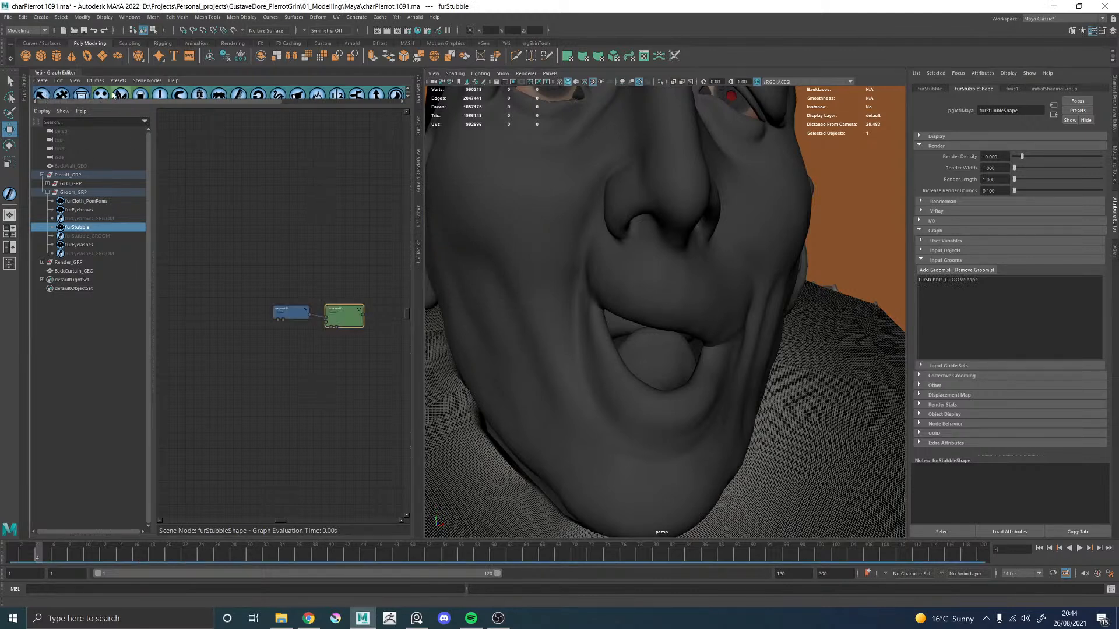
click(121, 96)
click(257, 347)
Step: Add a second import node below the first one and set its type to Groom
click(43, 95)
drag(287, 317, 250, 350)
double_click(250, 350)
click(312, 271)
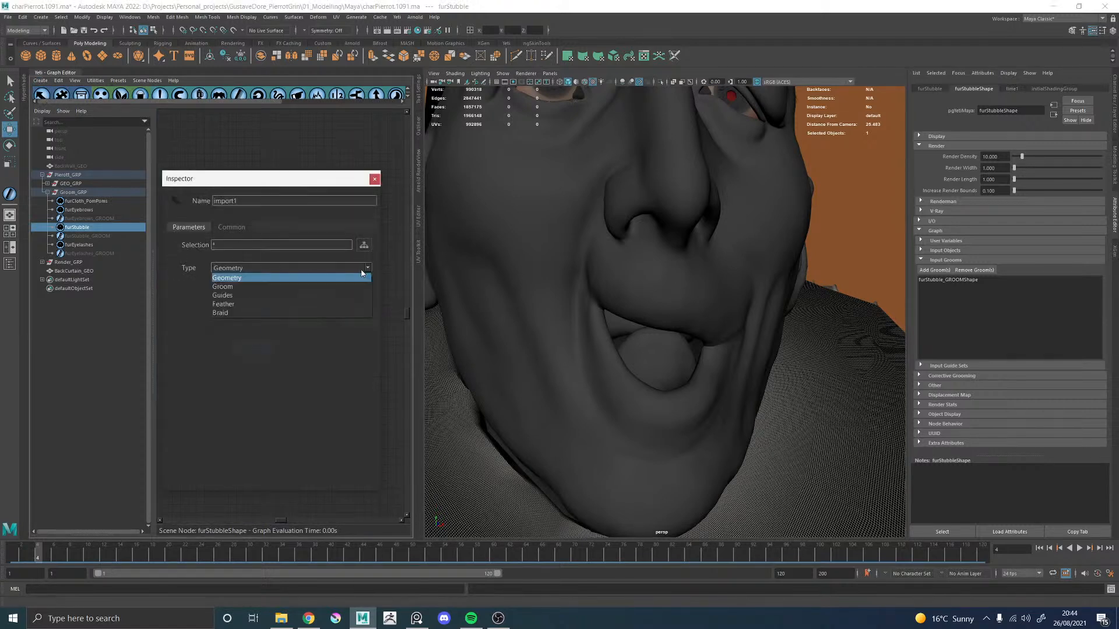
click(236, 295)
click(260, 268)
click(224, 286)
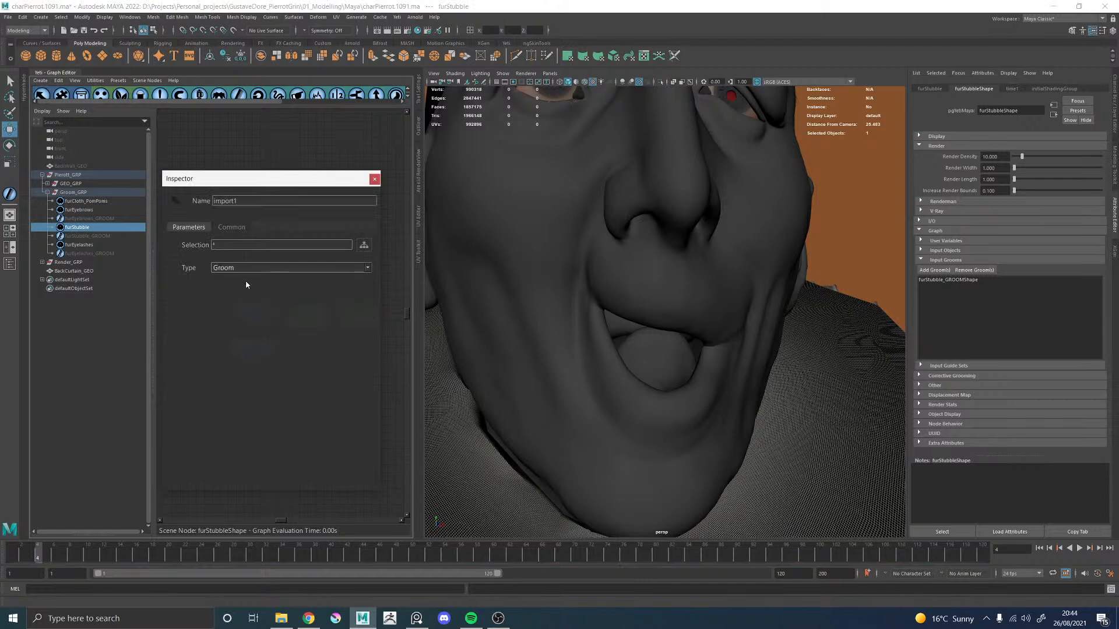
click(374, 180)
Step: Connect the Groom import node's output to the scatter node
drag(256, 360, 281, 317)
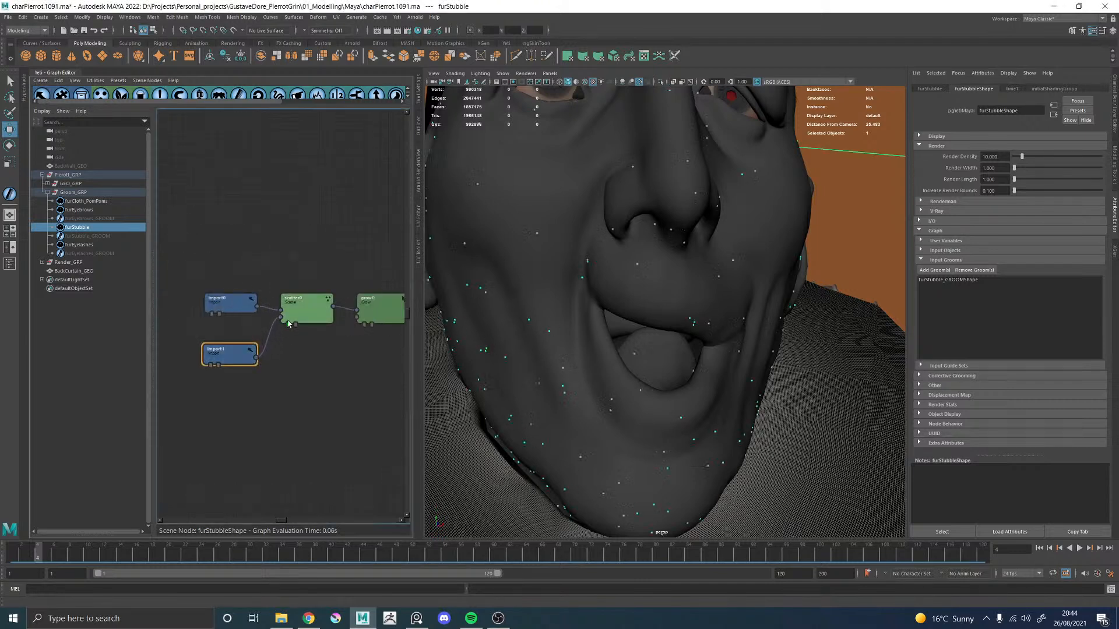
alt+drag(432, 289, 499, 294)
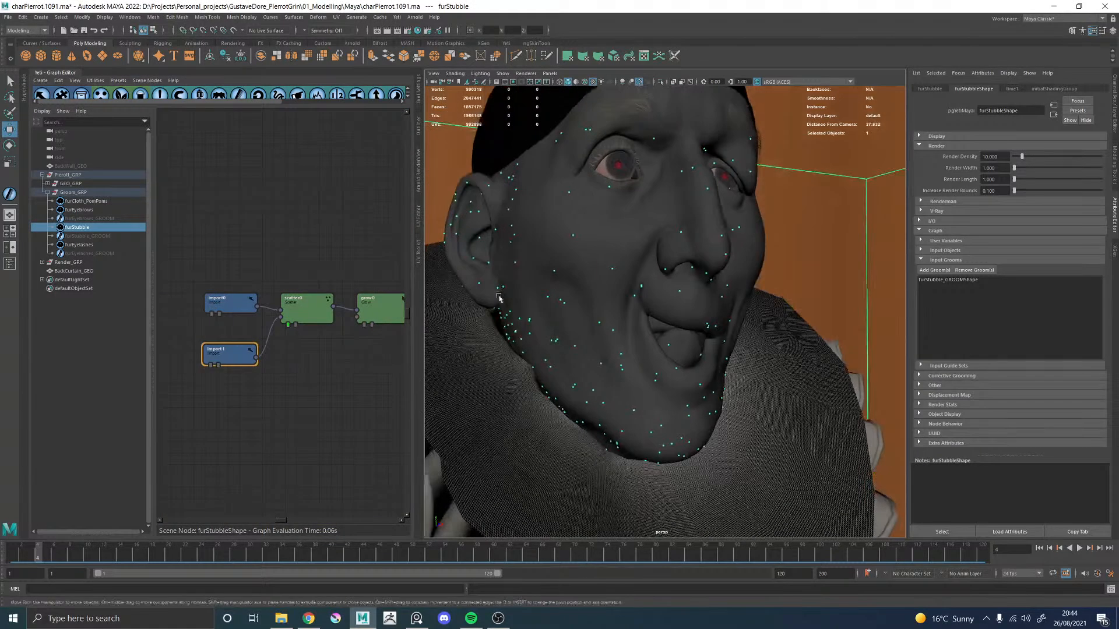
double_click(230, 351)
click(375, 179)
Step: Set the scatter node's density multiplier to 27.5
double_click(303, 305)
drag(311, 246, 330, 248)
alt+drag(438, 261, 610, 247)
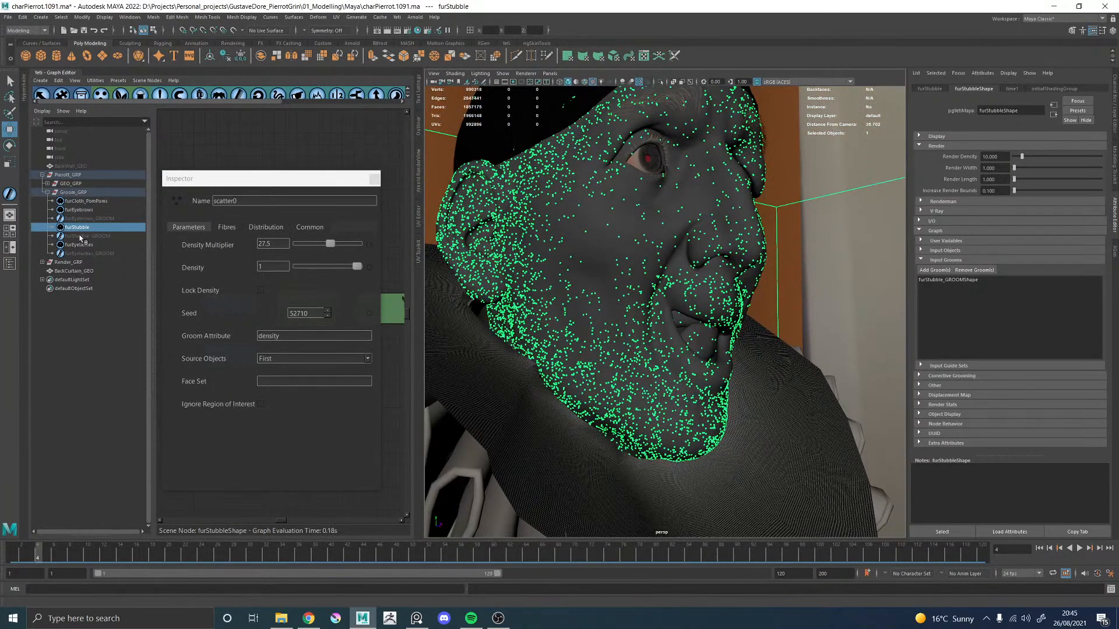
Step: Set the radius of influence of furStubble_GROOM to 0.344 and close the scatter node's settings
click(84, 236)
scroll(948, 185, up, 2)
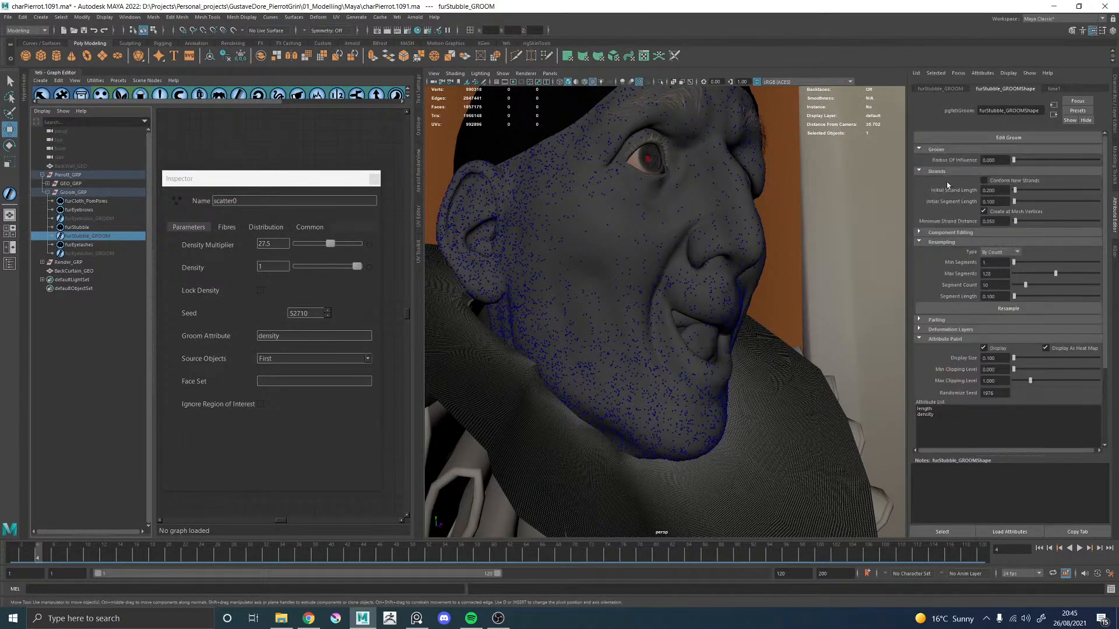
click(1019, 162)
drag(1021, 165, 1029, 166)
alt+drag(697, 214, 542, 210)
click(374, 180)
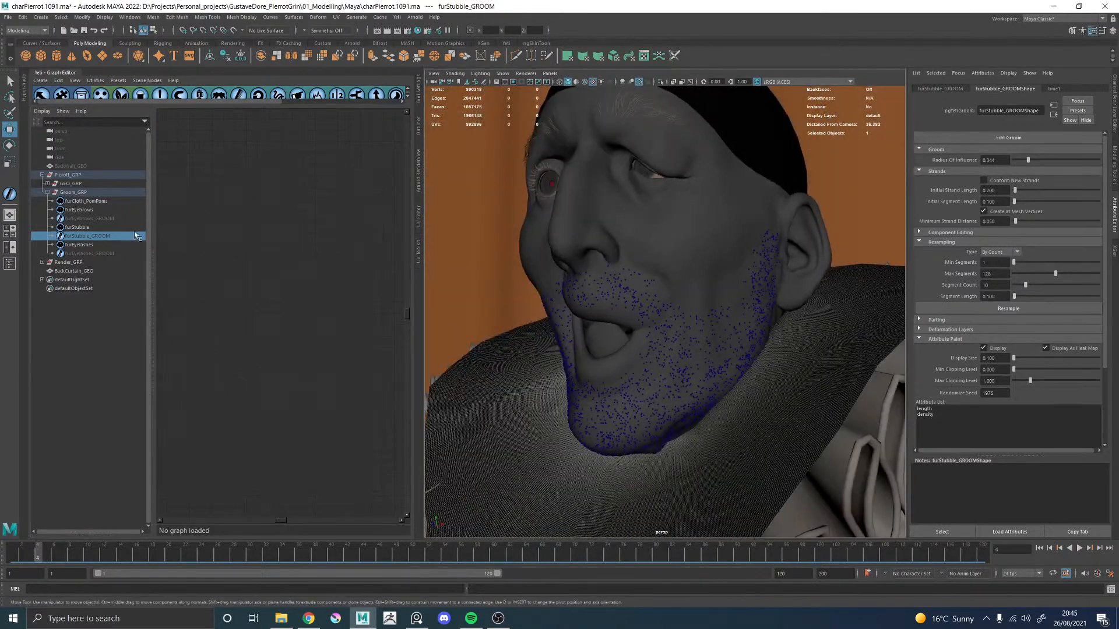
Step: Return to the furStubble graph and connect the Groom import node to the grow node
click(76, 227)
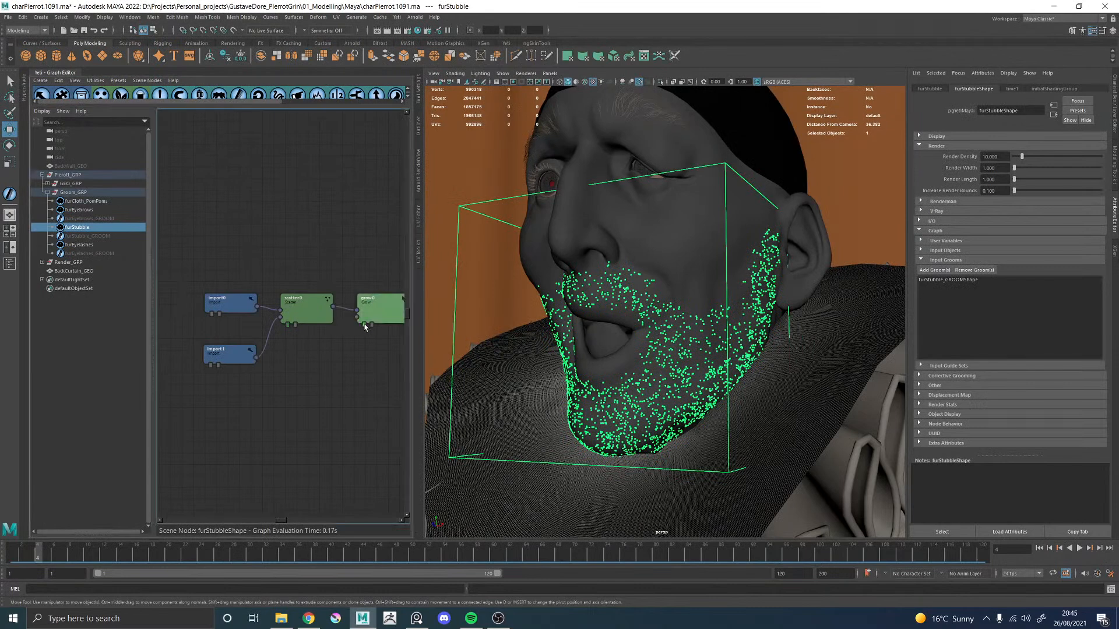
alt+drag(686, 267, 634, 274)
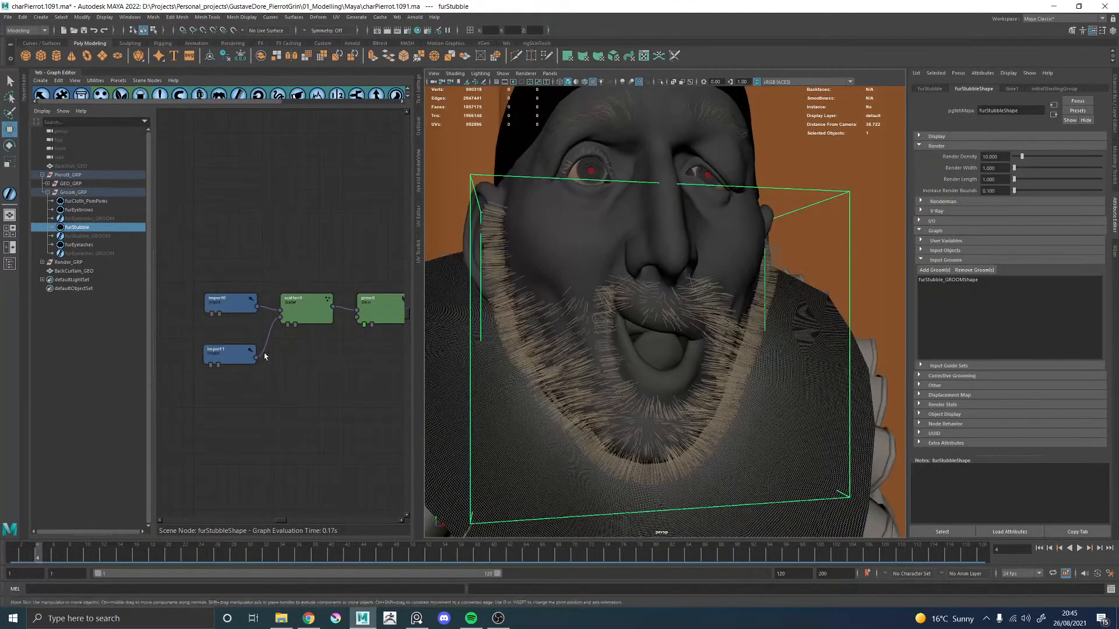
drag(257, 358, 358, 319)
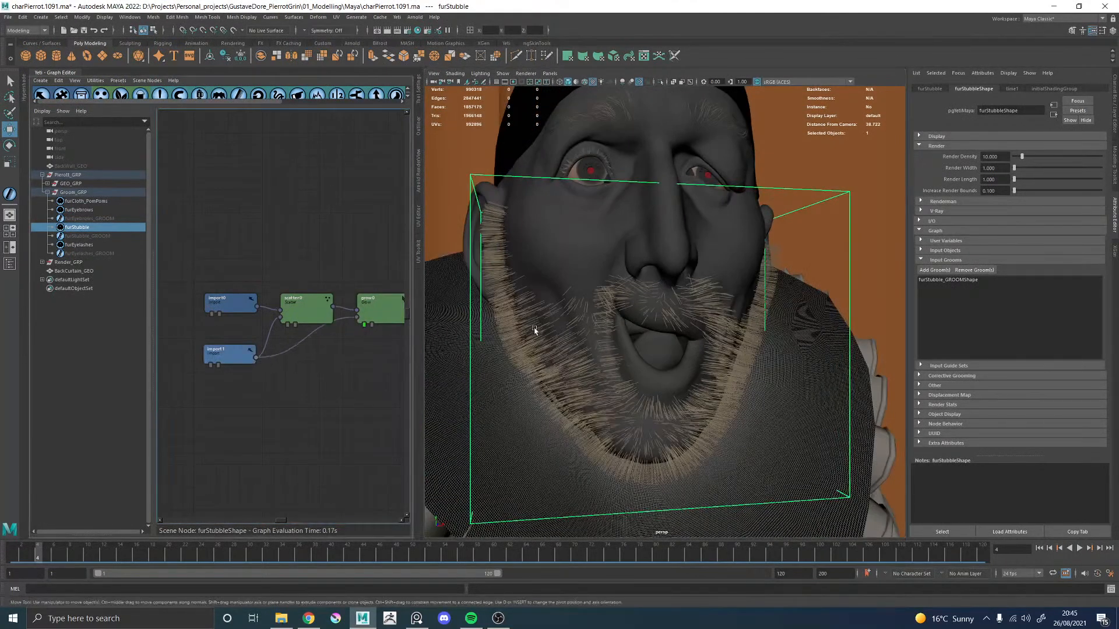
alt+drag(581, 295, 552, 292)
scroll(552, 292, up, 3)
Step: Lower the grow node's minimum length to give the stubble more length variation
double_click(382, 302)
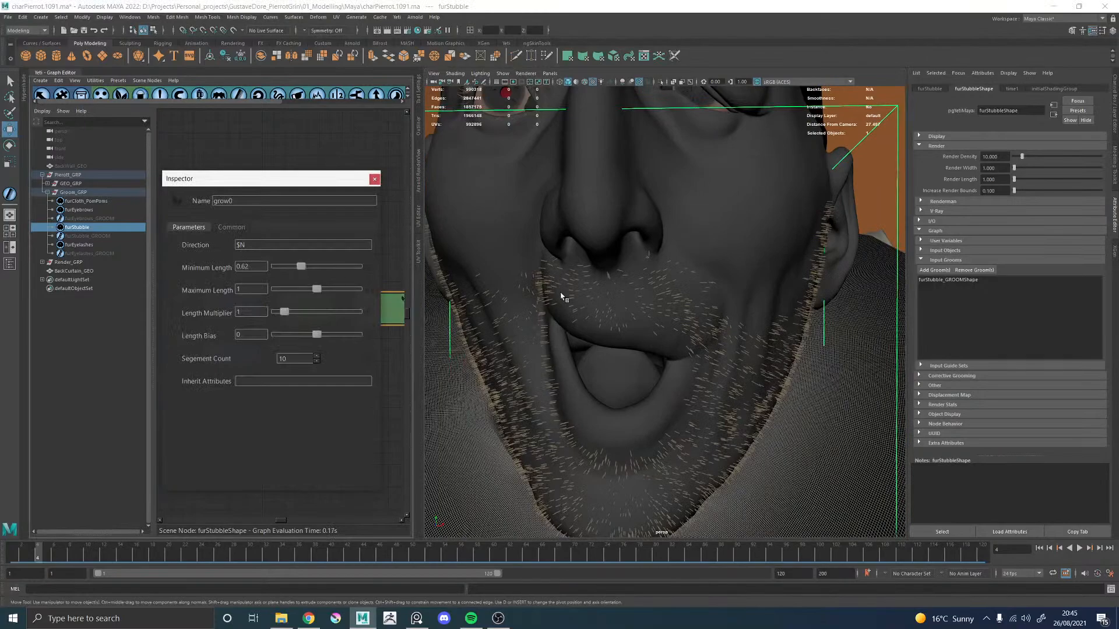
drag(300, 268, 292, 272)
alt+drag(622, 241, 503, 274)
alt+right_drag(687, 274, 509, 297)
alt+drag(508, 295, 543, 316)
alt+right_drag(543, 316, 763, 382)
alt+drag(583, 299, 613, 306)
click(374, 178)
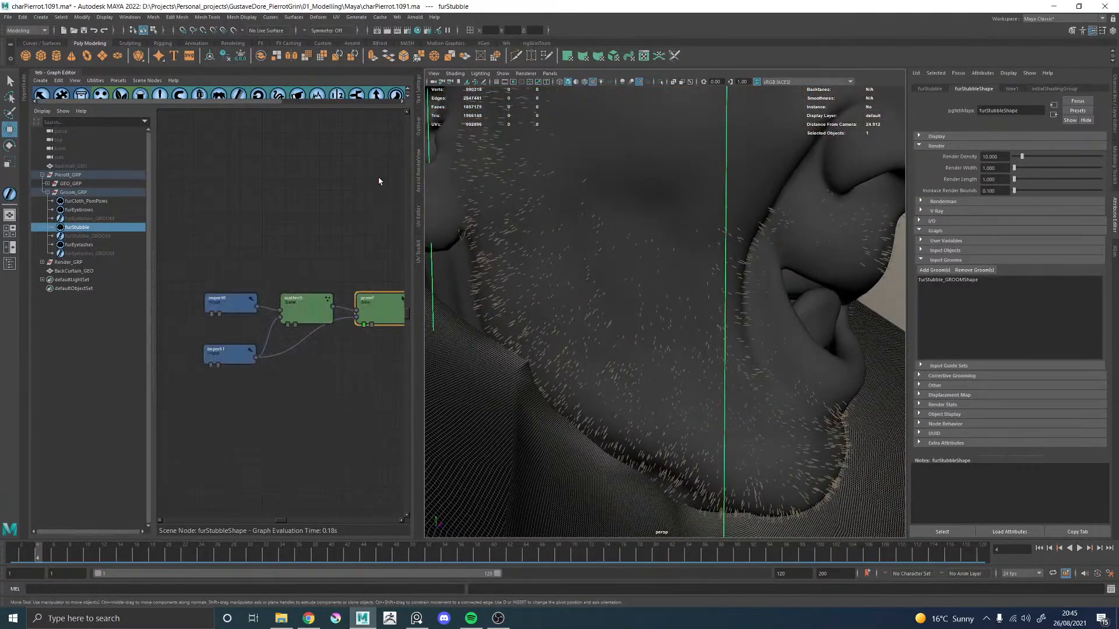
Step: Add a scraggle node after the grow node
middle_drag(347, 268, 223, 263)
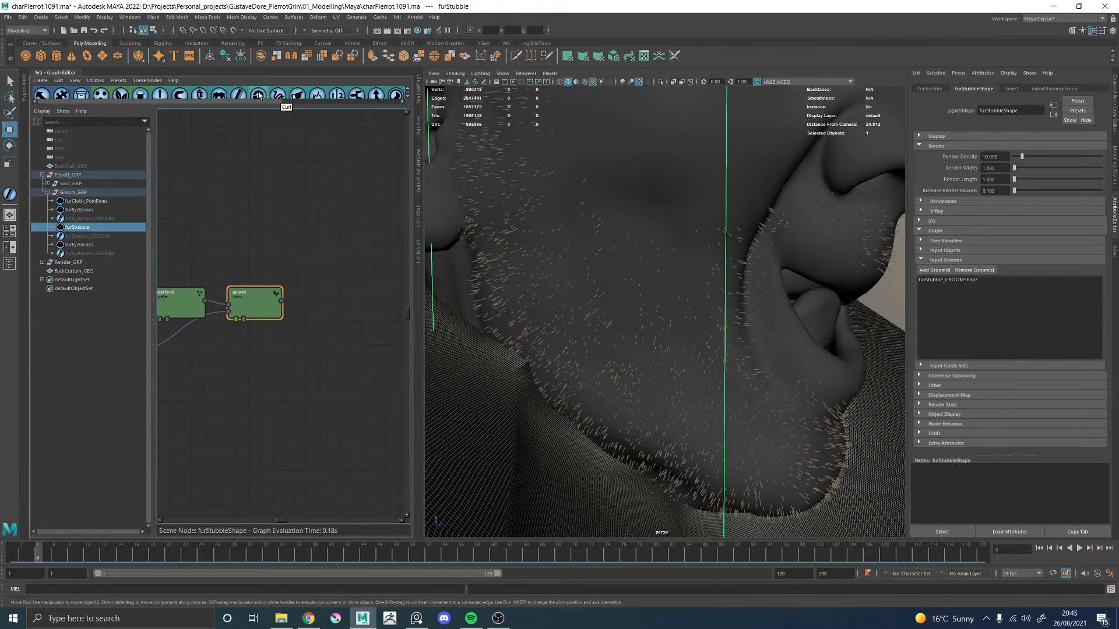
scroll(295, 105, right, 3)
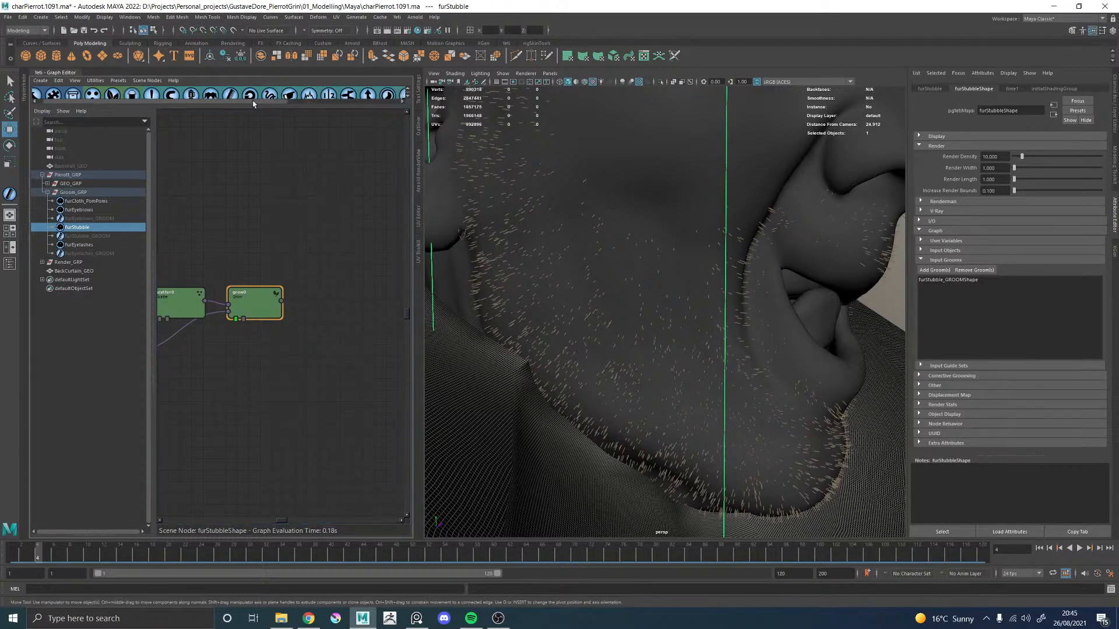
scroll(293, 107, right, 1)
click(321, 94)
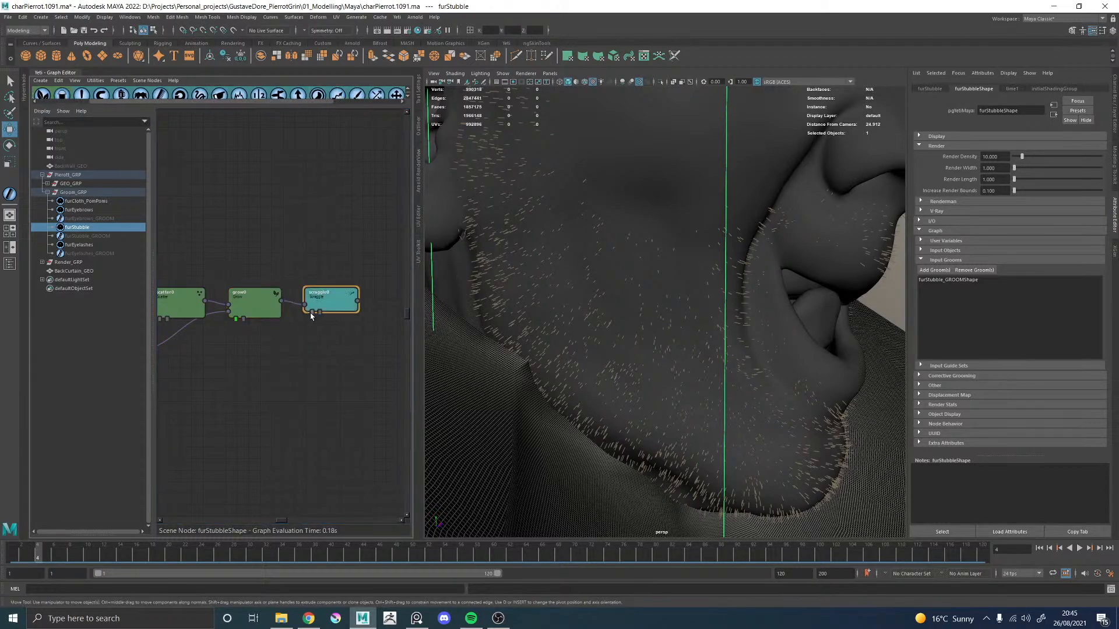
Step: Set the scraggle node's scraggle frequency to 1 and its root scraggle to the minimum
double_click(324, 296)
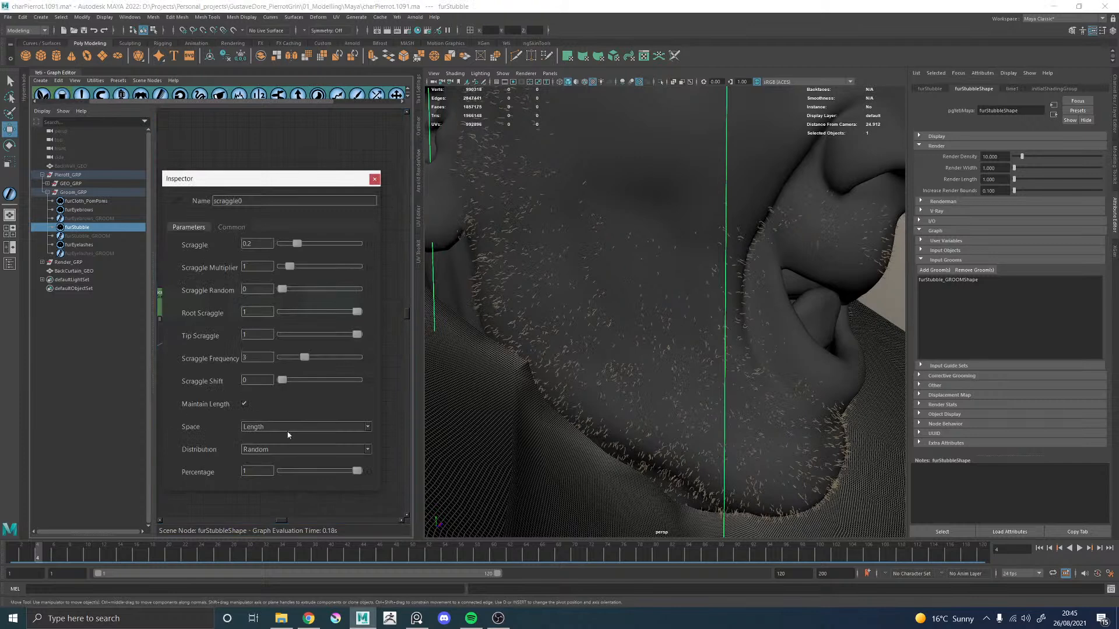
click(289, 358)
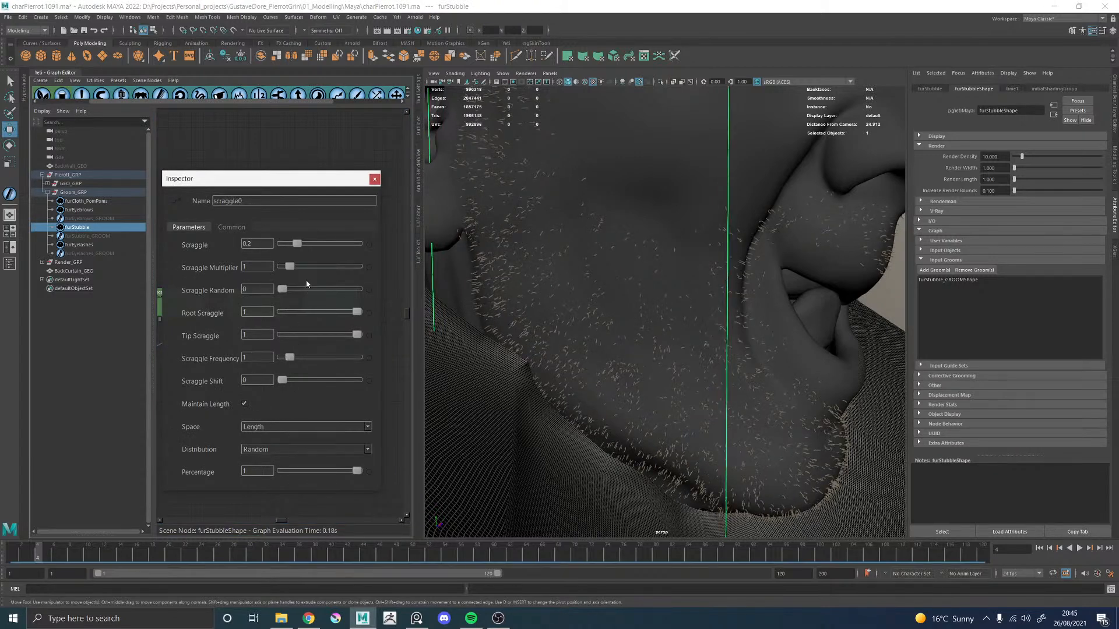
click(282, 311)
alt+drag(719, 335, 664, 327)
key(f)
click(374, 179)
Step: Raise the scatter node's density multiplier to 50
alt+middle_drag(234, 215, 348, 213)
double_click(280, 299)
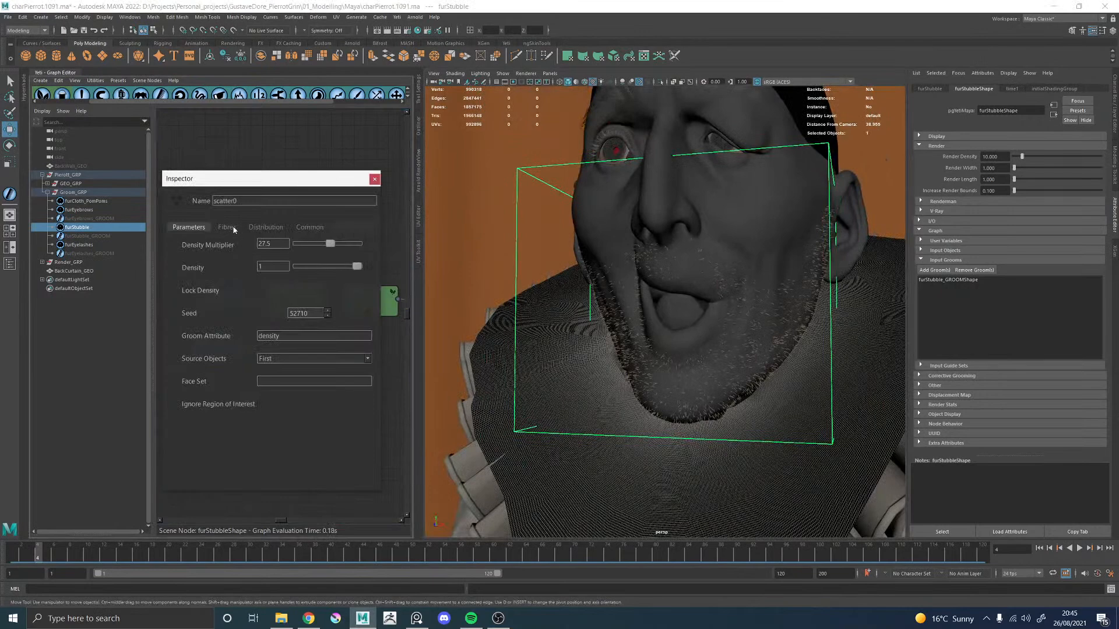
drag(330, 243, 381, 247)
alt+drag(587, 266, 627, 273)
alt+right_drag(627, 274, 640, 298)
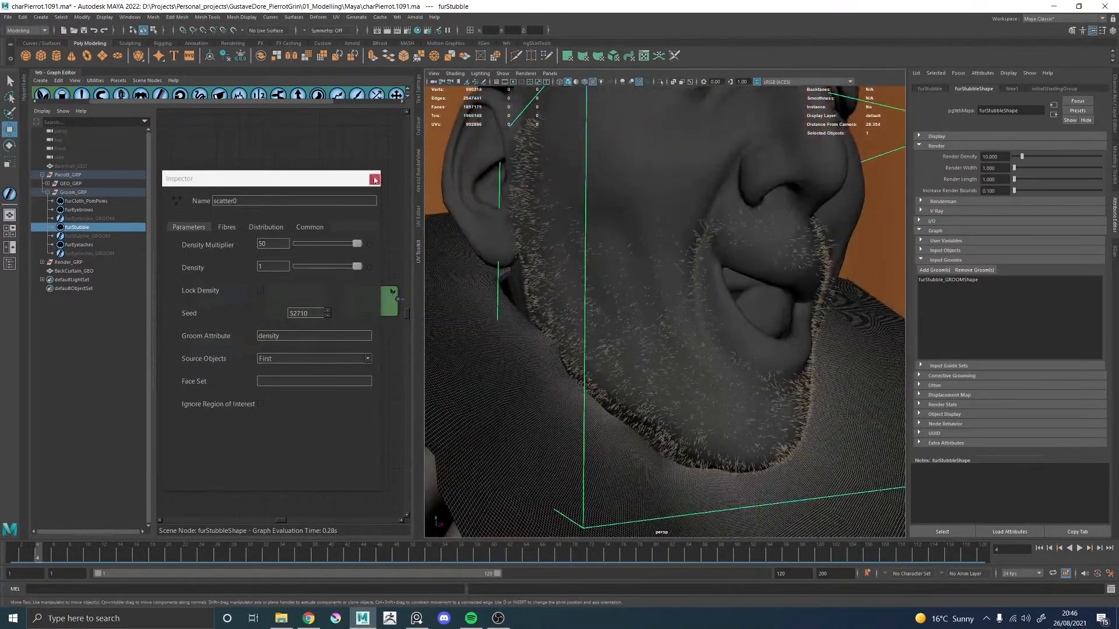
click(374, 179)
Step: Add a width node after the scraggle node
alt+middle_drag(349, 238, 247, 236)
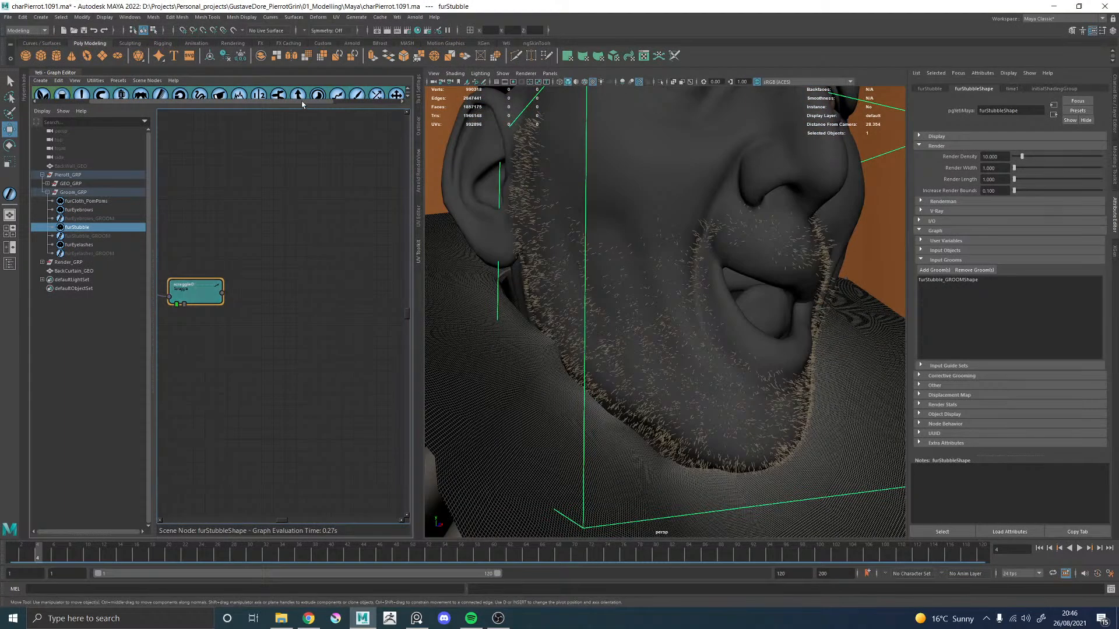
drag(302, 102, 363, 109)
click(317, 95)
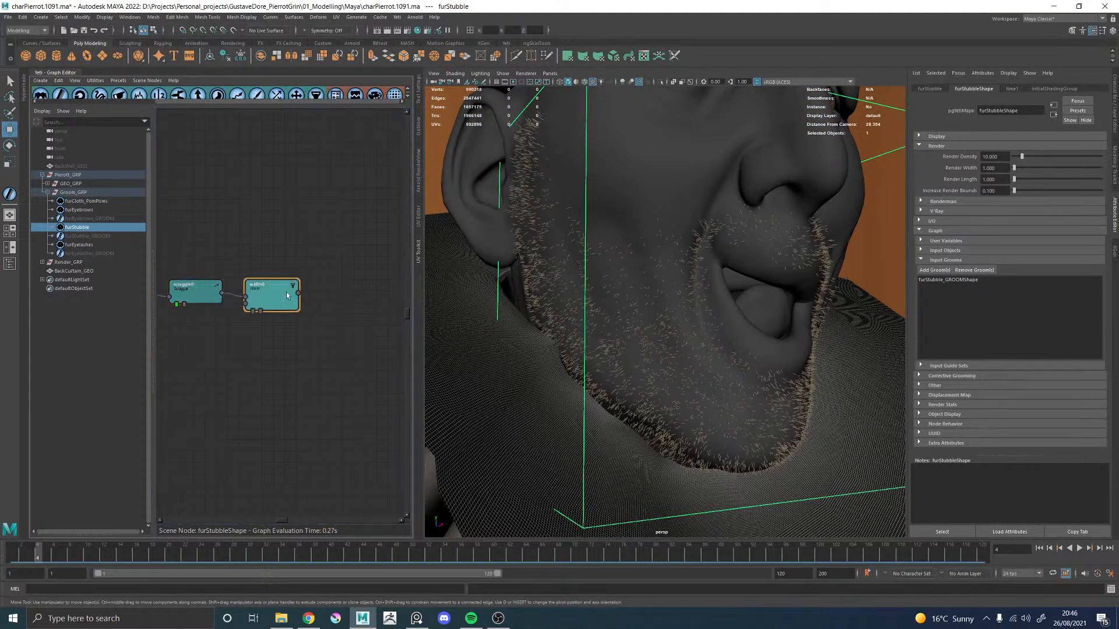
Step: Set the width node's base width and tip width to 1
double_click(252, 302)
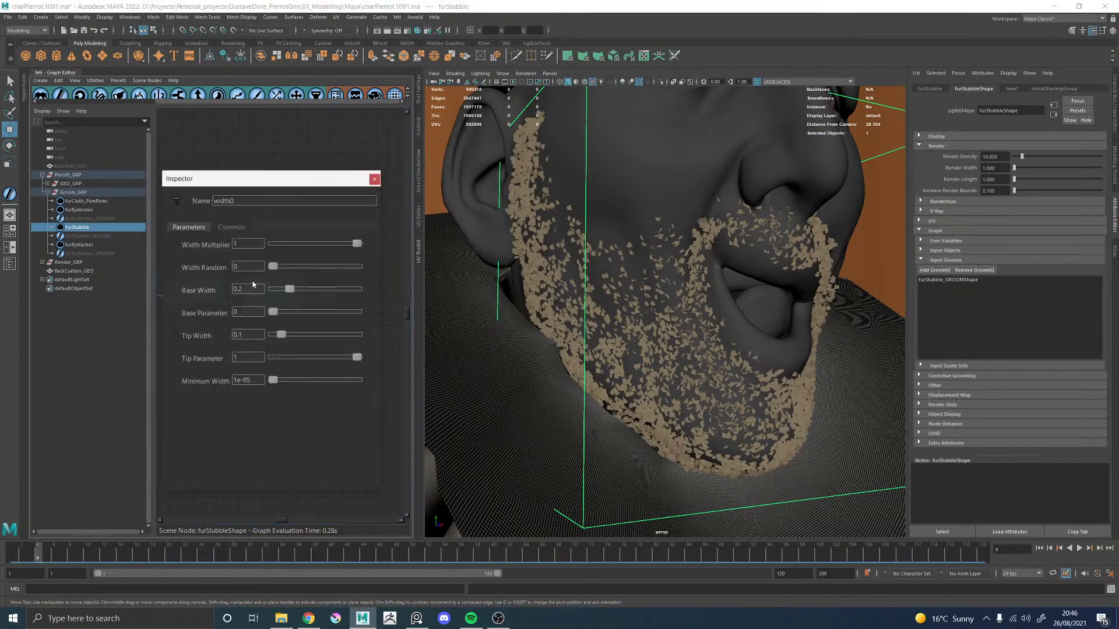
drag(335, 294, 363, 290)
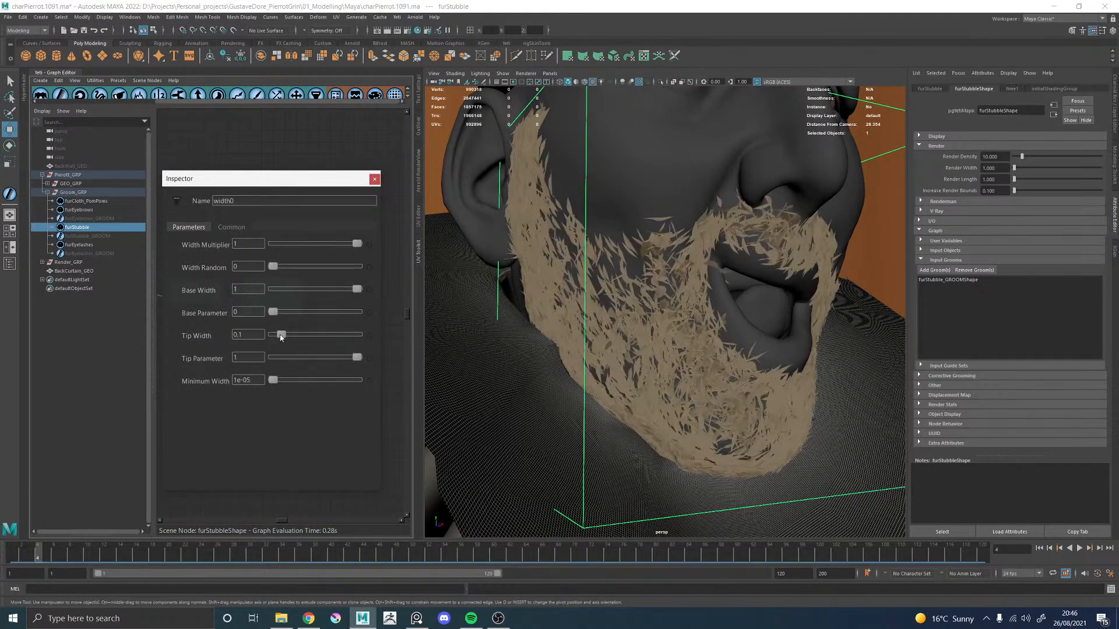
drag(282, 336, 378, 334)
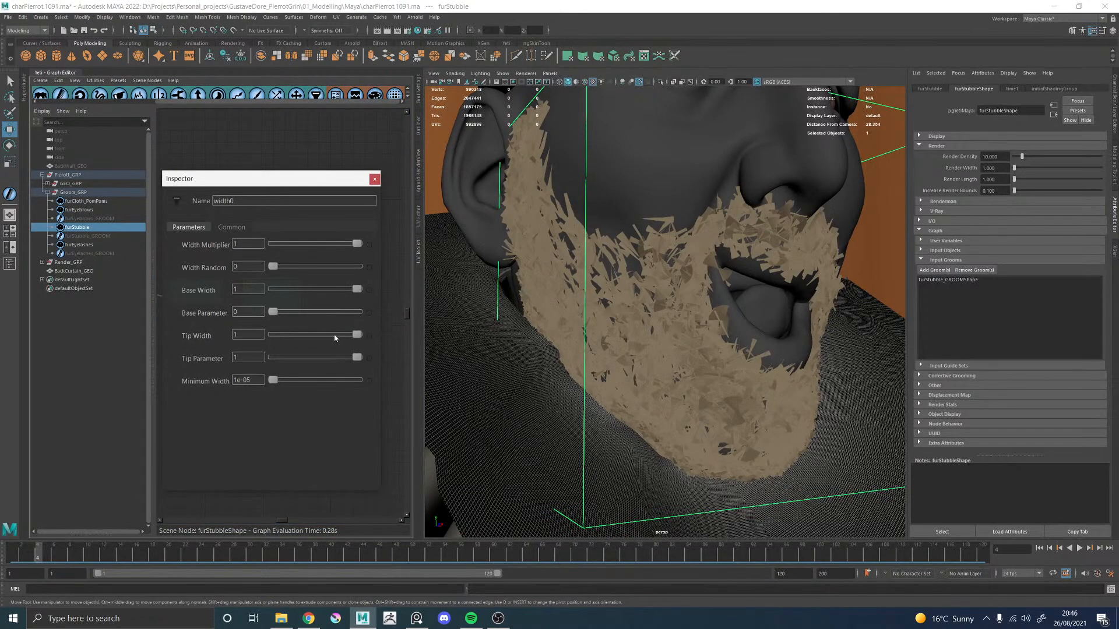
Step: Set the width node's width random to 0.52 and its width multiplier to 0.01
drag(311, 244, 317, 268)
alt+right_drag(619, 252, 646, 292)
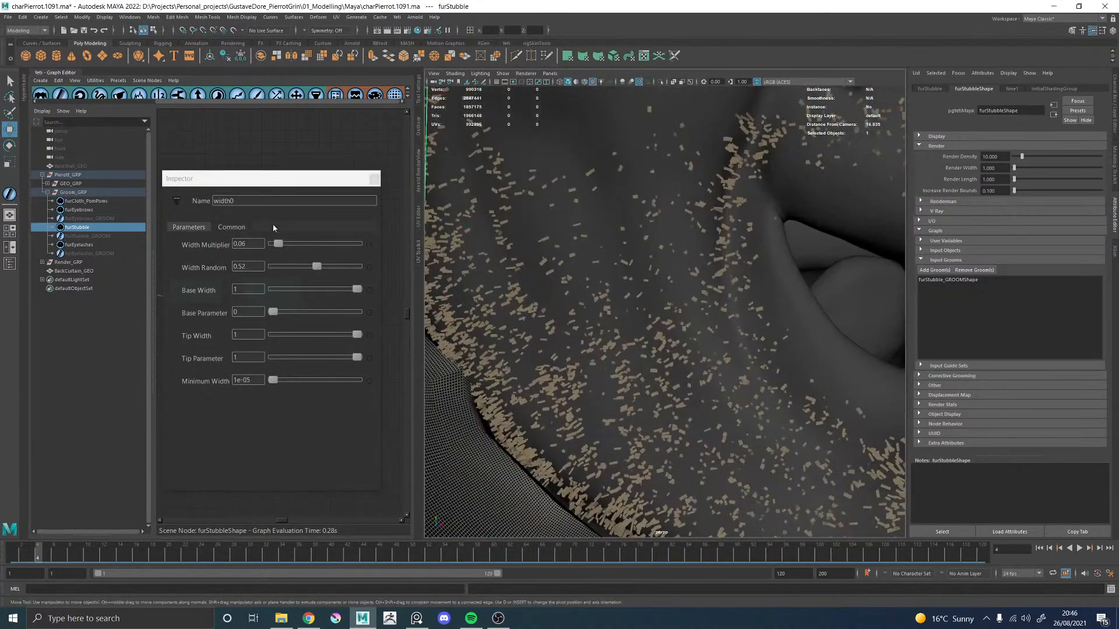
click(253, 245)
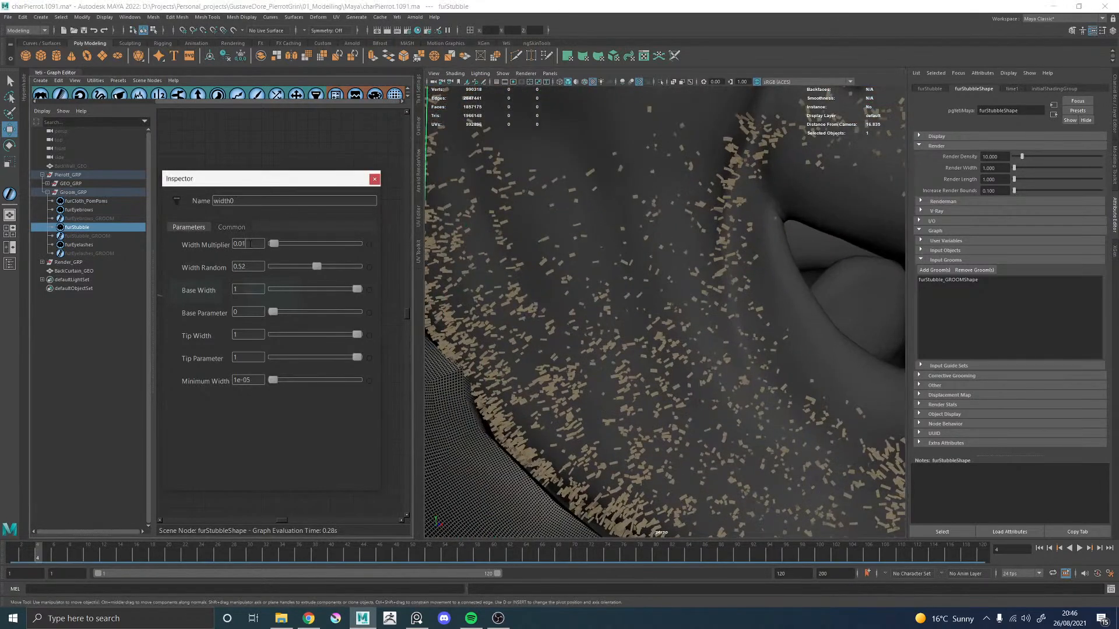
Step: Examine the stubble's thickness and coverage on the chin, jaw, cheek and around the ear
alt+right_drag(670, 298, 653, 316)
alt+drag(653, 316, 618, 318)
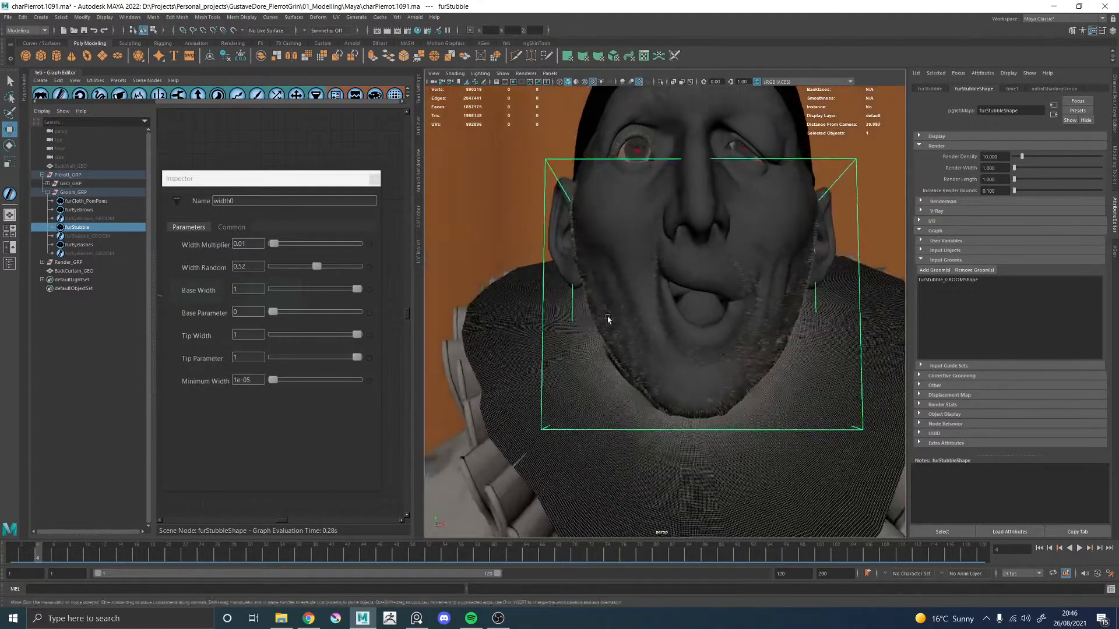
alt+right_drag(618, 318, 762, 414)
alt+middle_drag(664, 320, 570, 175)
alt+drag(649, 339, 713, 331)
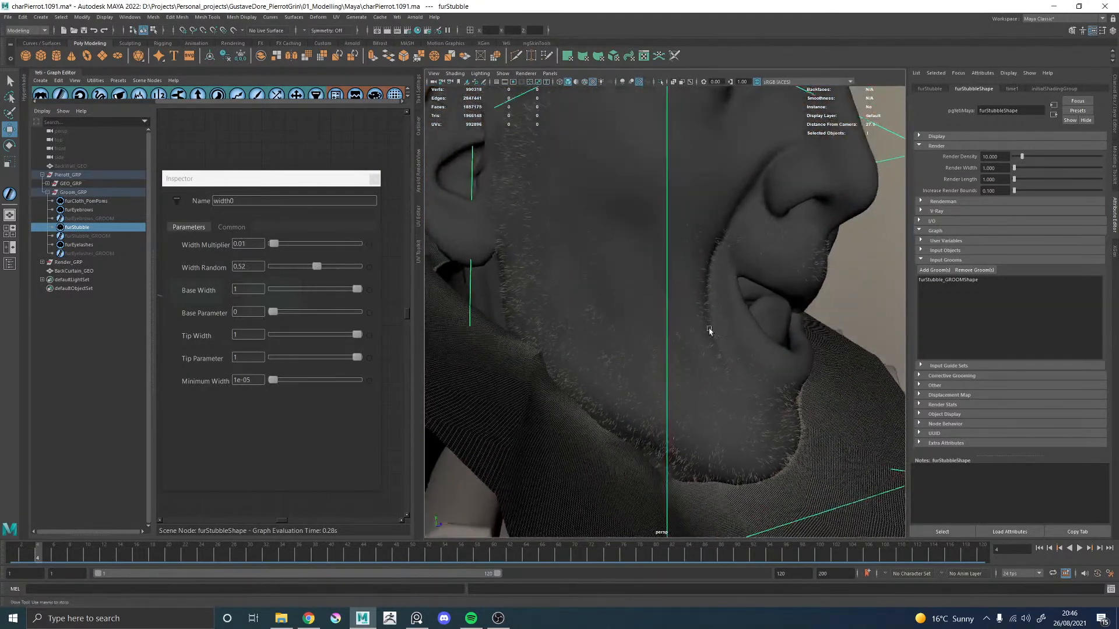
alt+right_drag(713, 331, 691, 342)
alt+drag(692, 343, 539, 336)
alt+right_drag(539, 336, 637, 330)
alt+drag(637, 330, 654, 327)
alt+middle_drag(586, 298, 706, 374)
alt+drag(466, 274, 501, 273)
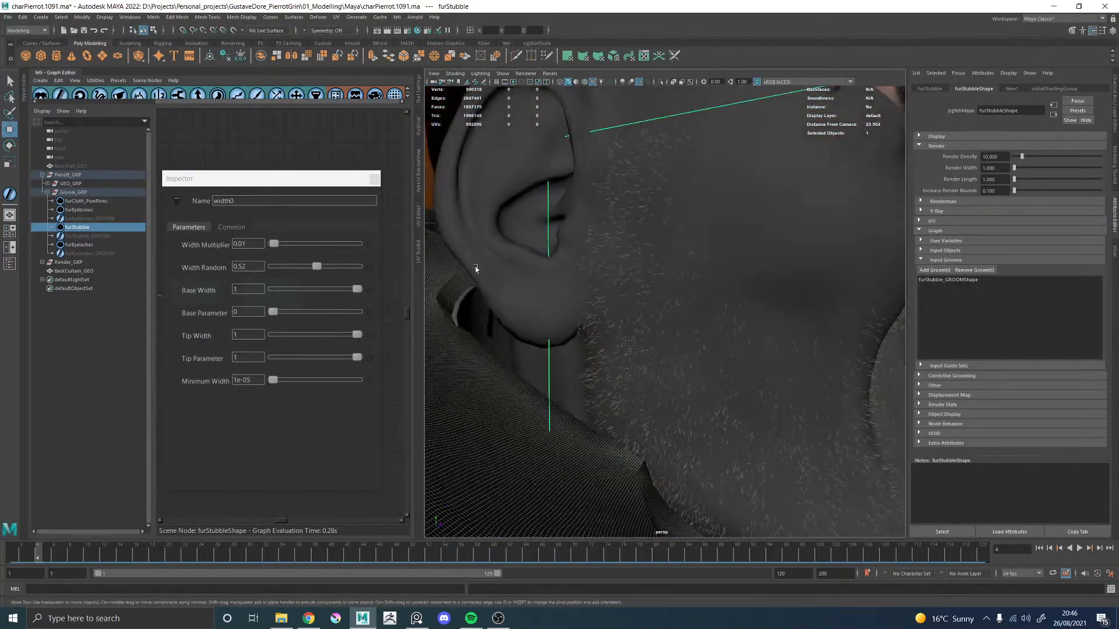
Step: Try a width multiplier of 0.005 and check the stubble around the mouth
click(260, 244)
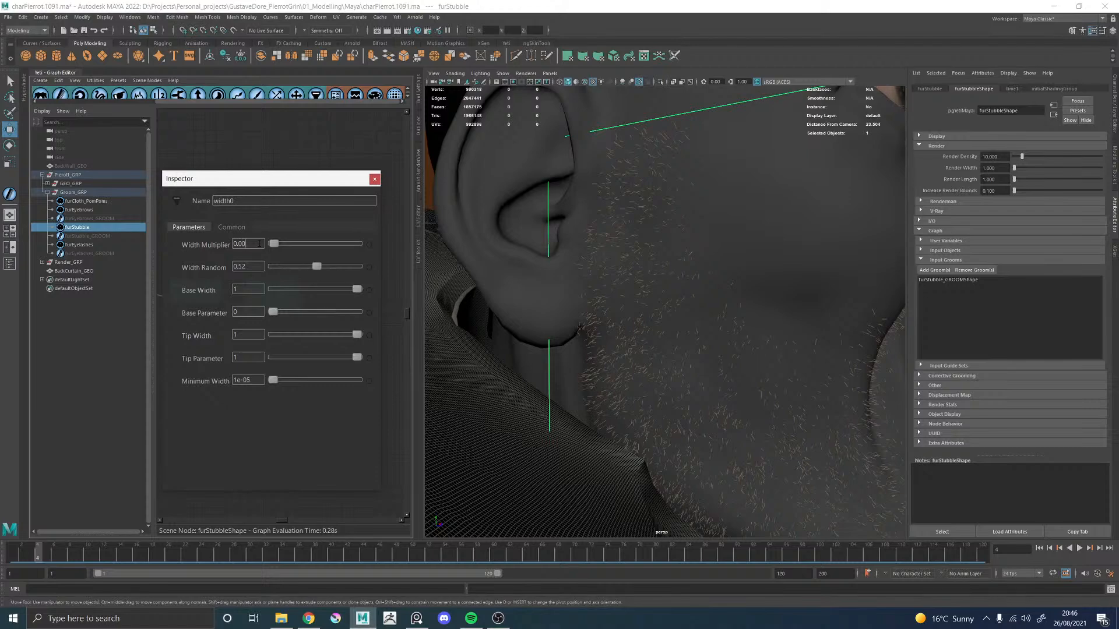
alt+right_drag(802, 333, 732, 330)
alt+drag(732, 330, 665, 335)
alt+right_drag(664, 336, 774, 430)
alt+middle_drag(775, 430, 697, 332)
alt+drag(697, 332, 673, 314)
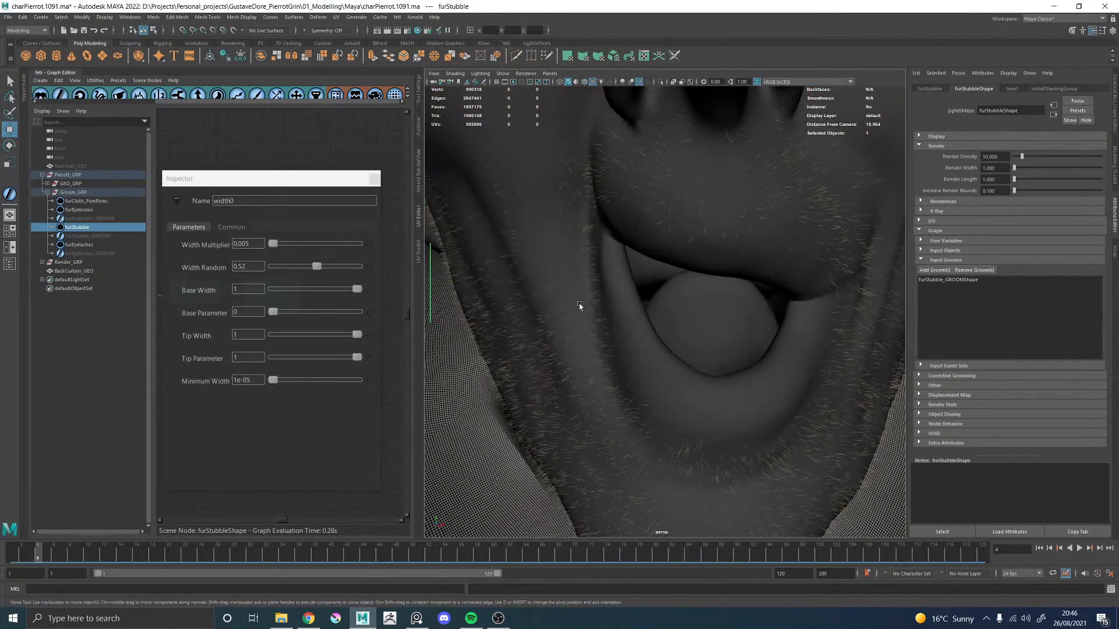
alt+middle_drag(606, 296, 654, 312)
Step: Restore the width multiplier to 0.01 and close the width node's settings
click(250, 243)
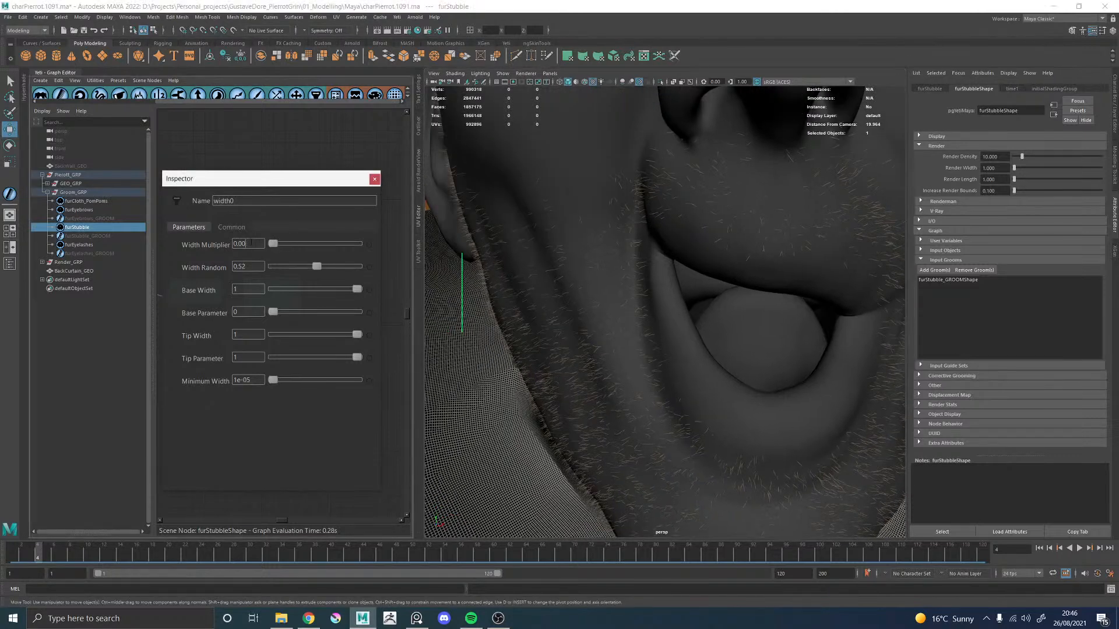
alt+drag(667, 268, 625, 270)
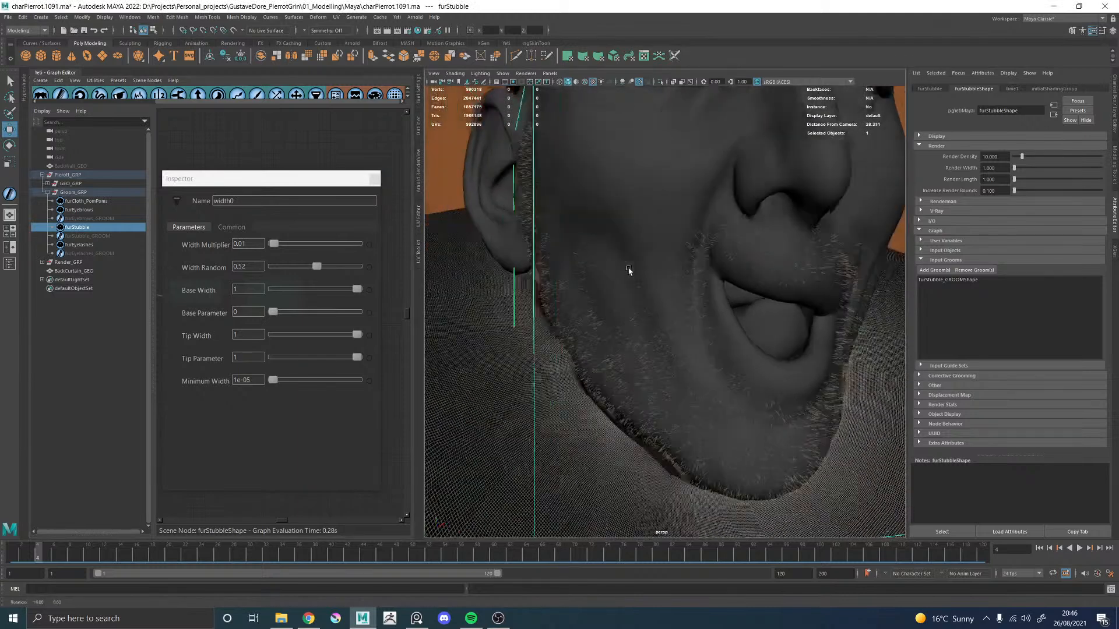
click(374, 178)
Step: Set the width node's base parameter to 0.78
double_click(248, 294)
click(338, 312)
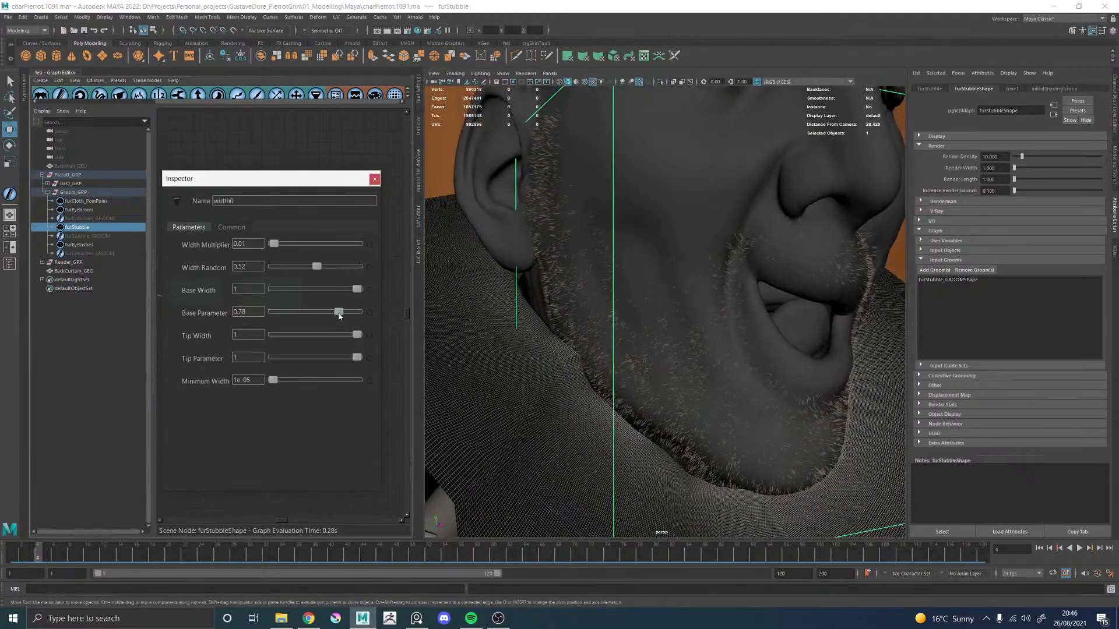
Step: Set the width node's tip width to 0.81 and close its settings
click(341, 335)
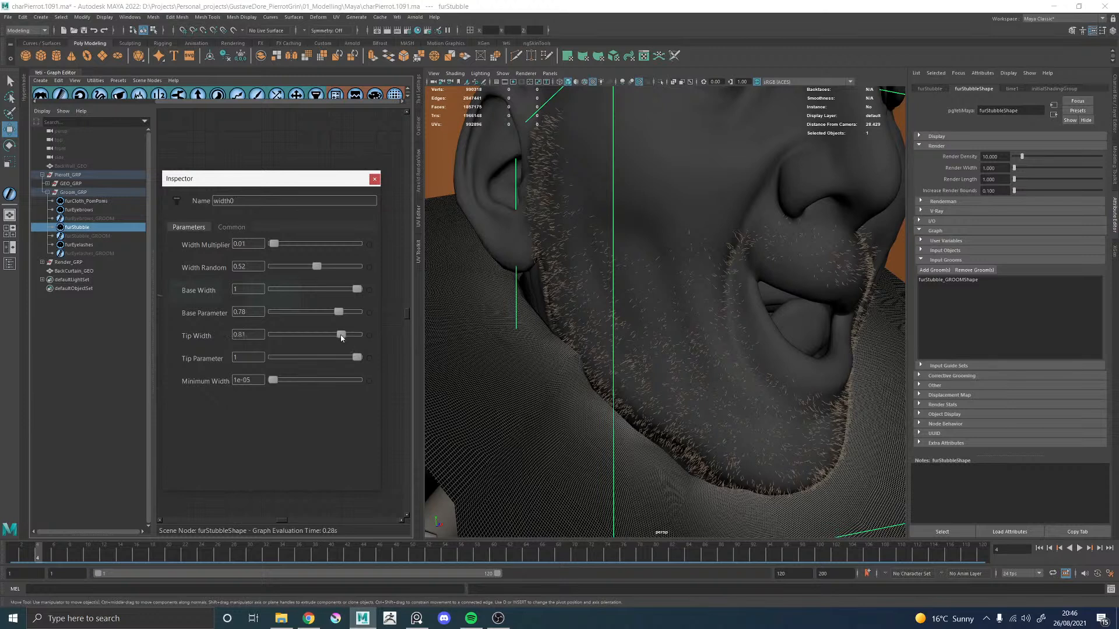
click(374, 178)
click(300, 208)
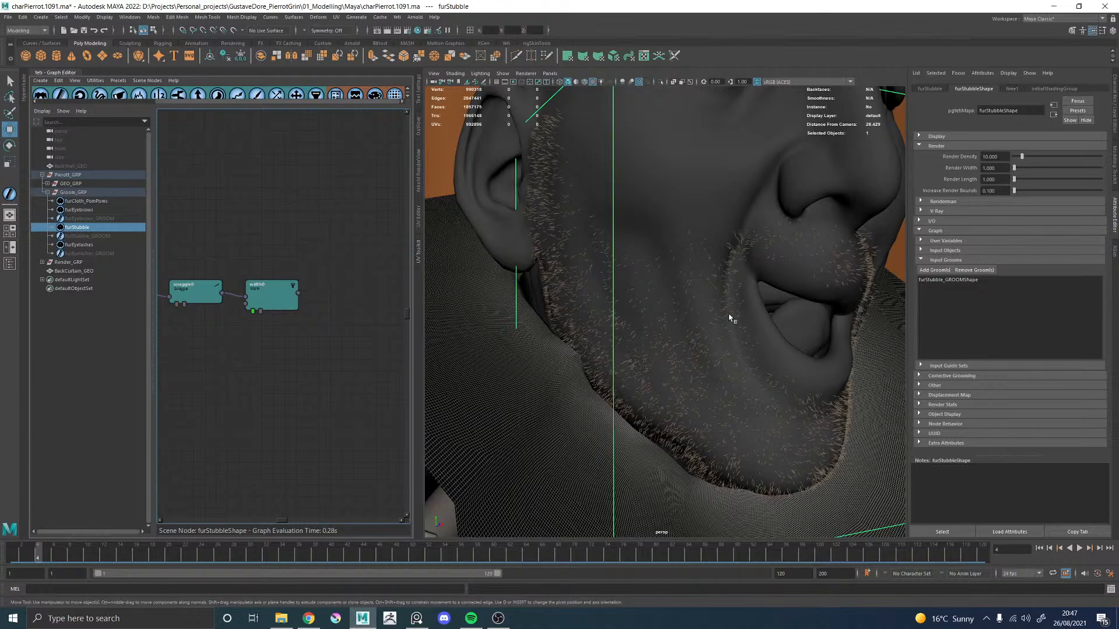
Step: Examine the tapered stubble hairs closely across the cheek, jaw and chin
alt+drag(728, 317, 684, 309)
alt+right_drag(684, 309, 585, 317)
alt+drag(708, 350, 669, 307)
alt+right_drag(669, 307, 755, 376)
alt+drag(755, 376, 600, 358)
alt+right_drag(601, 358, 715, 373)
alt+drag(716, 374, 680, 371)
alt+middle_drag(625, 373, 732, 224)
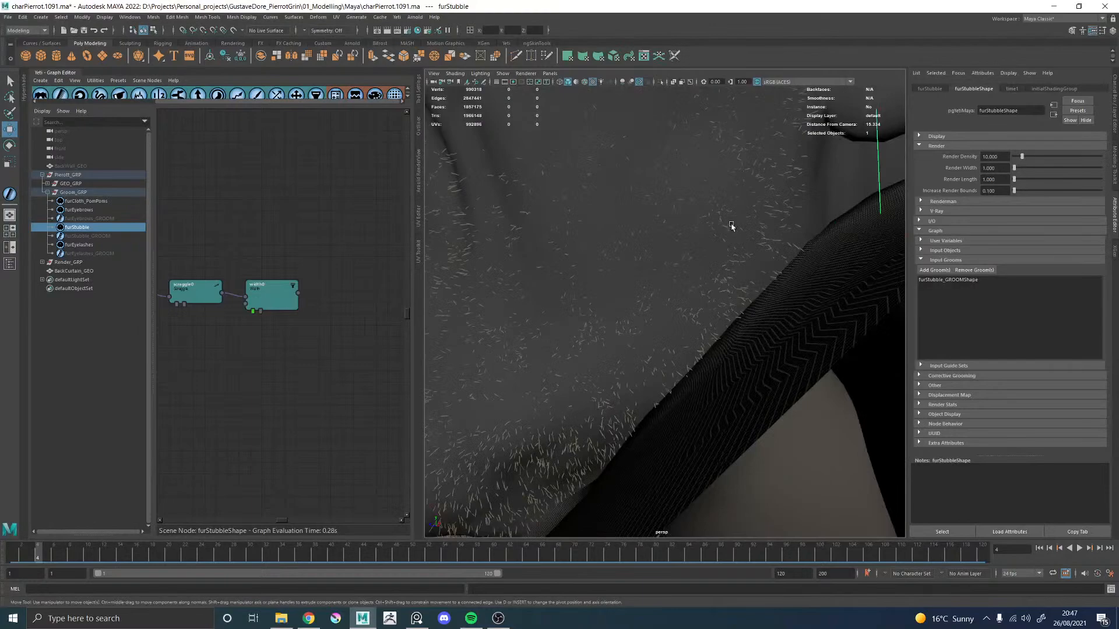
alt+right_drag(732, 223, 592, 280)
alt+drag(592, 280, 723, 306)
alt+right_drag(642, 319, 673, 309)
alt+middle_drag(673, 309, 674, 292)
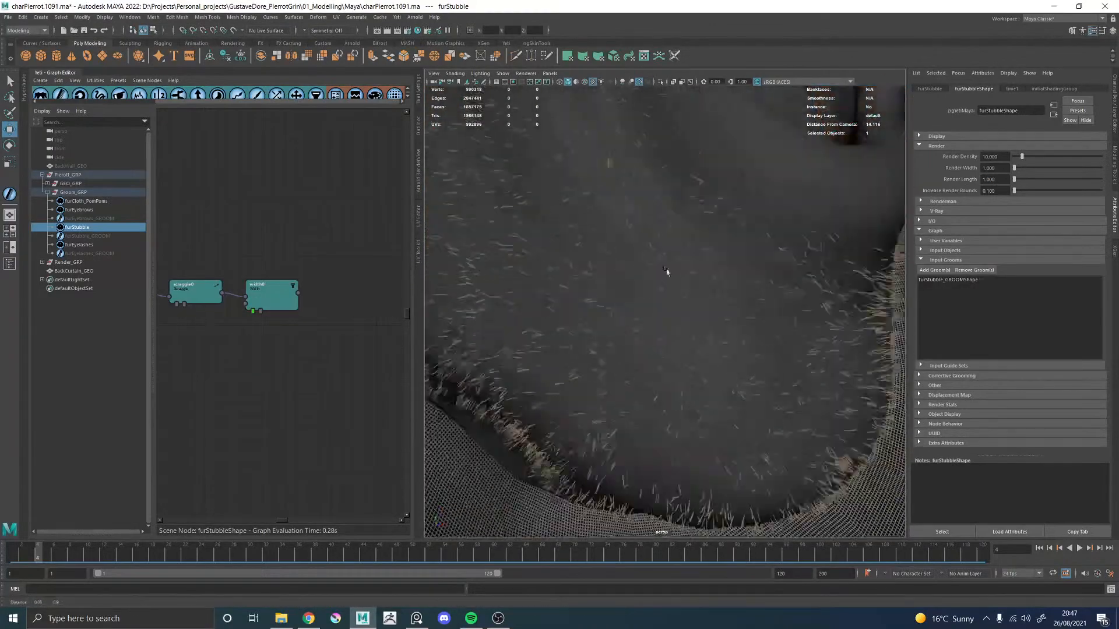
key(f)
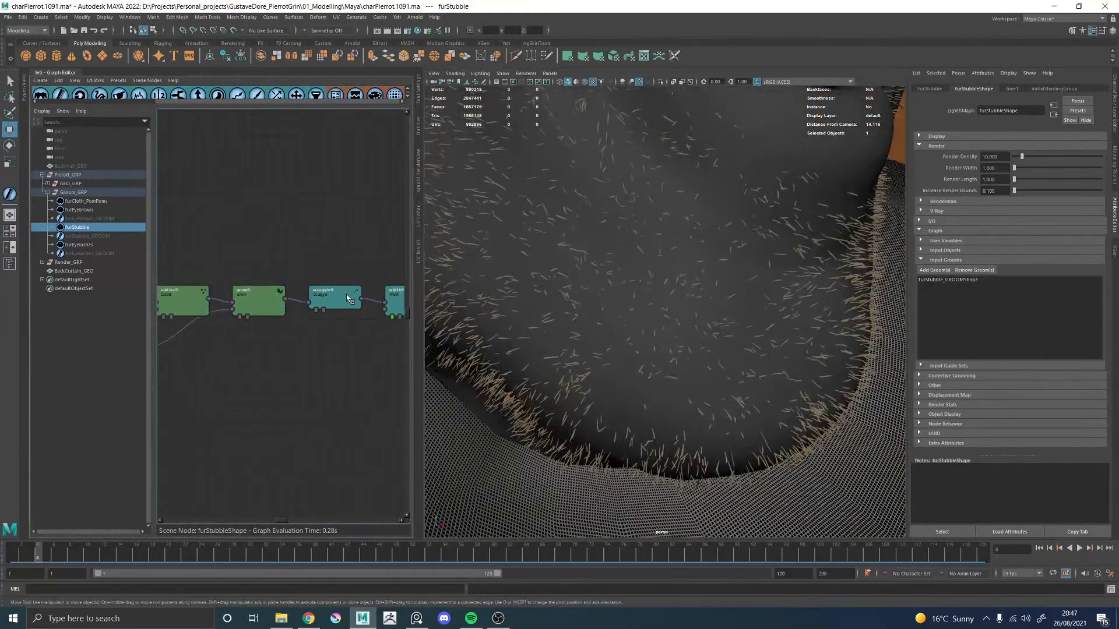
Step: Drive the scraggle node's multiplier with the length attribute, set Scraggle to 0.6, and check the stubble on the chin
double_click(348, 299)
click(369, 268)
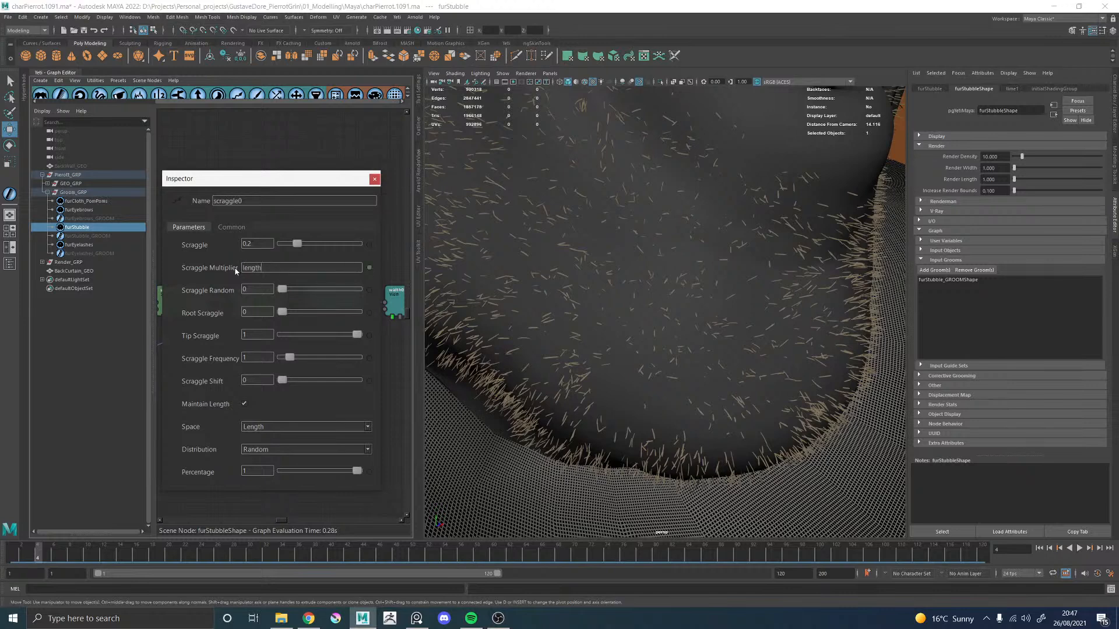
text(length)
key(Return)
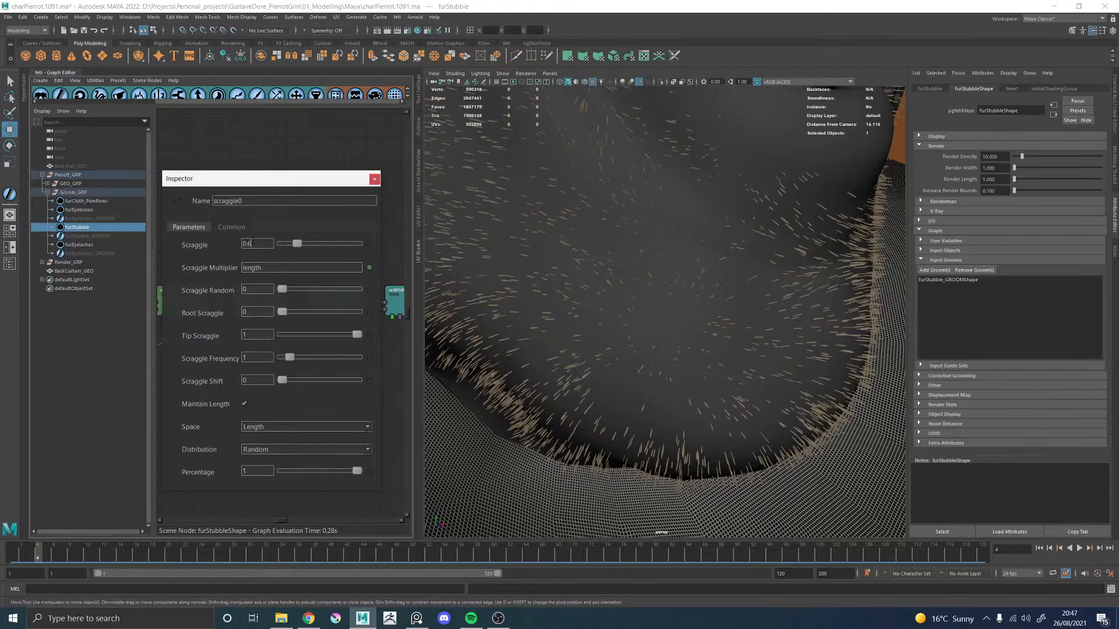
click(374, 179)
scroll(576, 321, down, 5)
alt+drag(623, 362, 638, 383)
alt+middle_drag(638, 383, 643, 332)
alt+right_drag(643, 333, 686, 407)
alt+drag(686, 406, 629, 404)
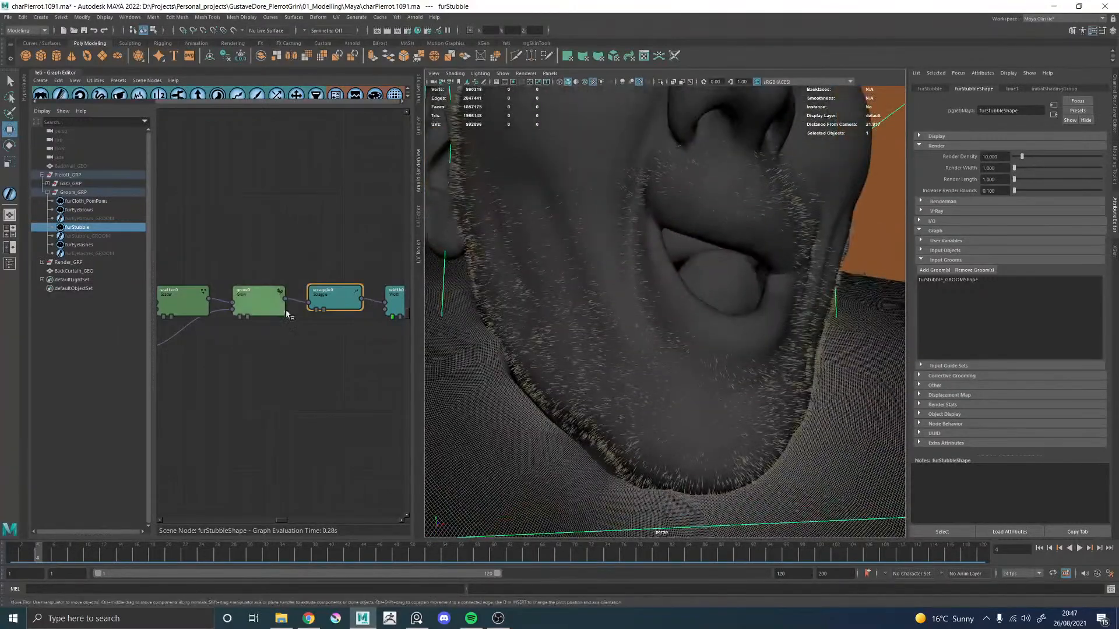
alt+middle_drag(276, 232, 297, 240)
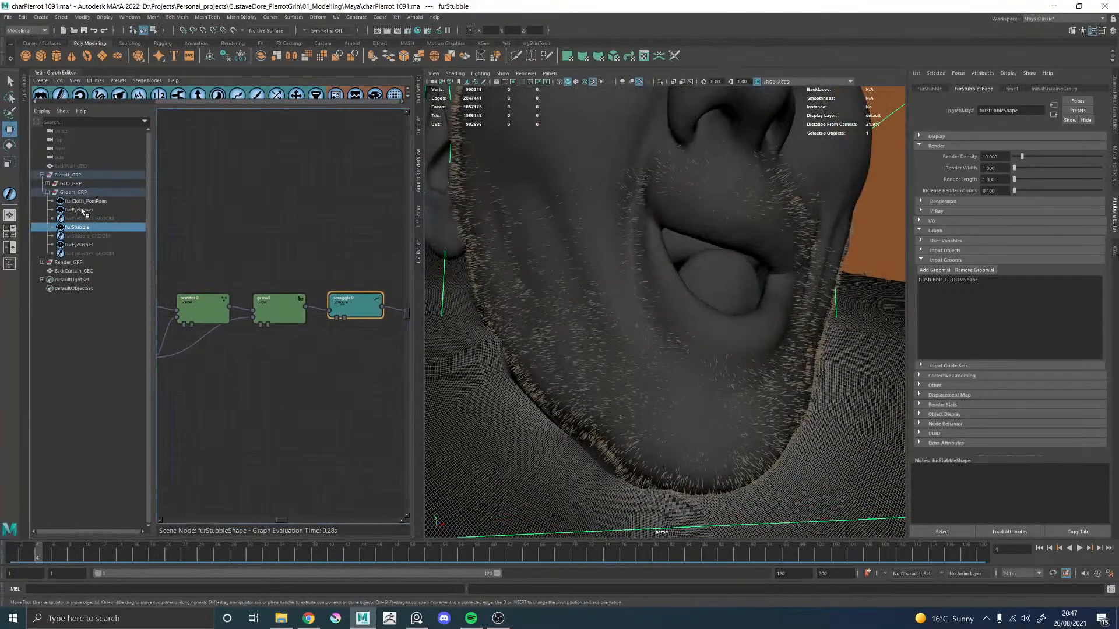
Step: Unhide furStubble_GROOM, enter groom editing, and select its density attribute for painting
click(86, 236)
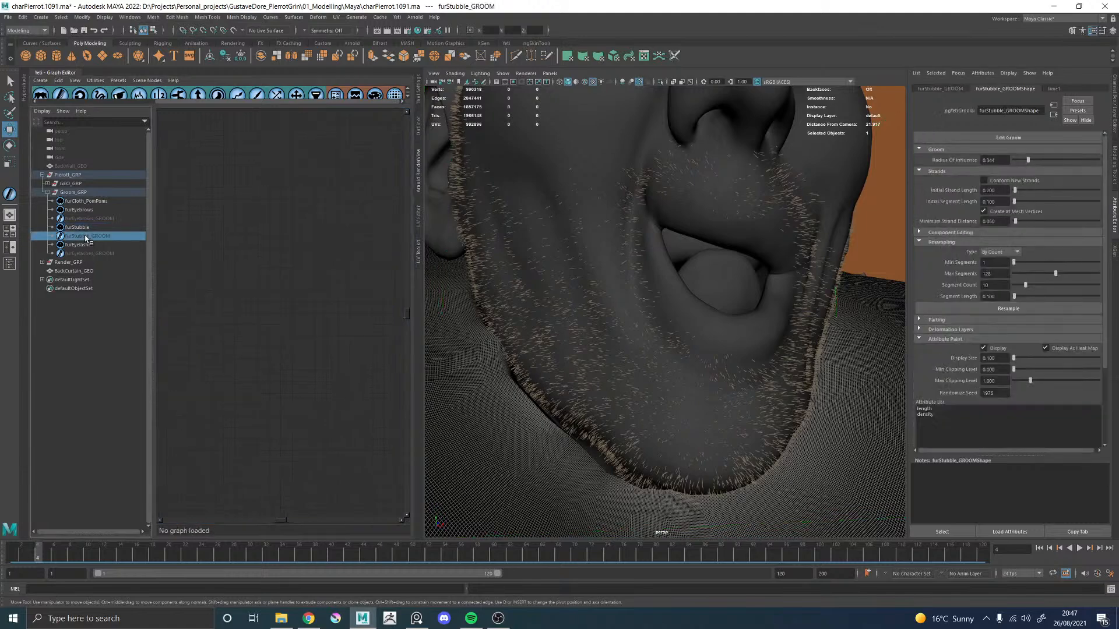
key(h)
alt+drag(676, 310, 812, 283)
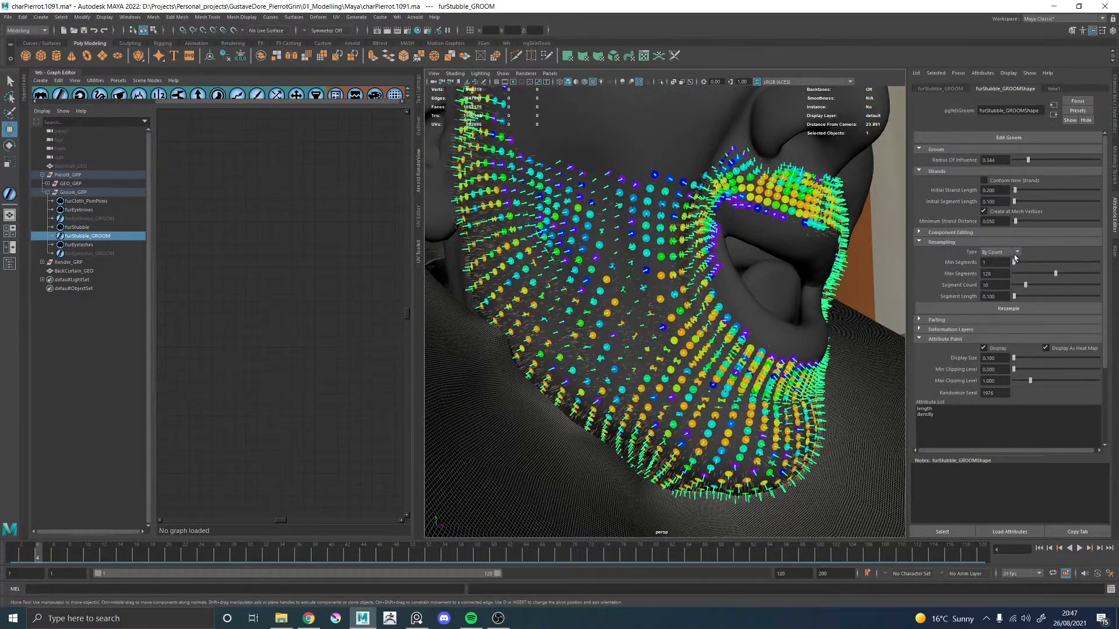
click(1003, 137)
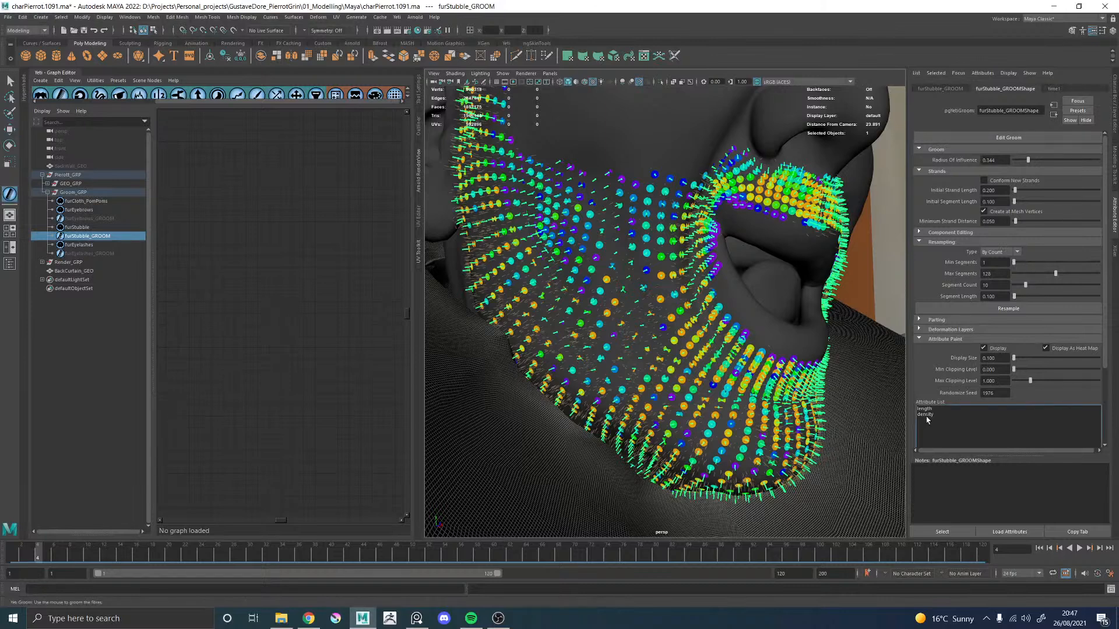
click(927, 415)
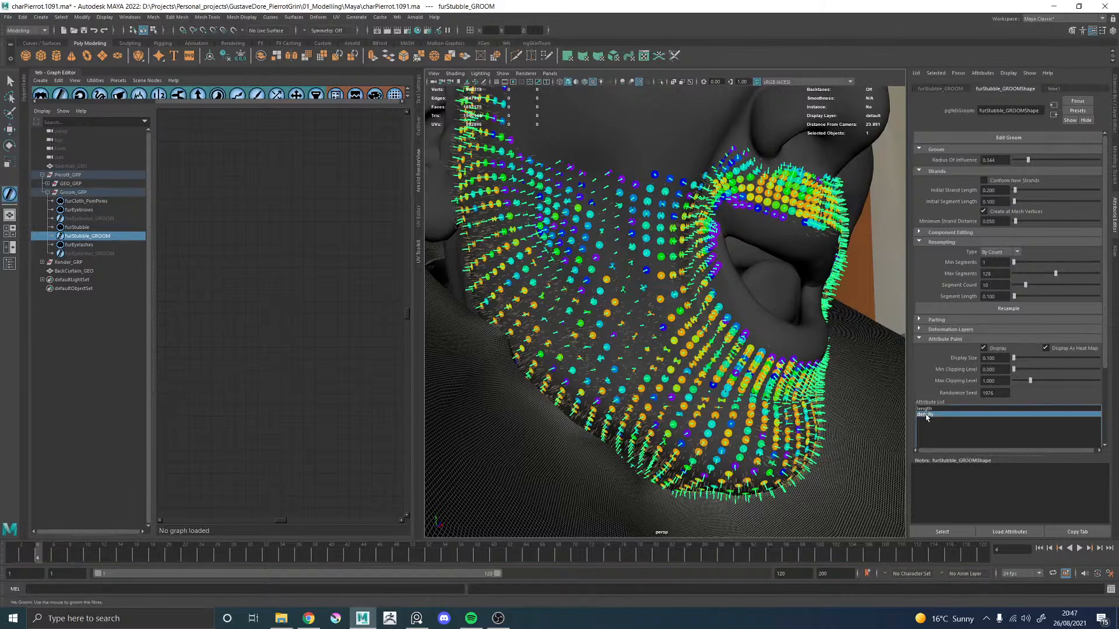
Step: Paint the density attribute with a value of 1.0 over the chin and lower jaw
double_click(53, 74)
alt+right_drag(457, 245, 359, 250)
alt+drag(356, 250, 372, 236)
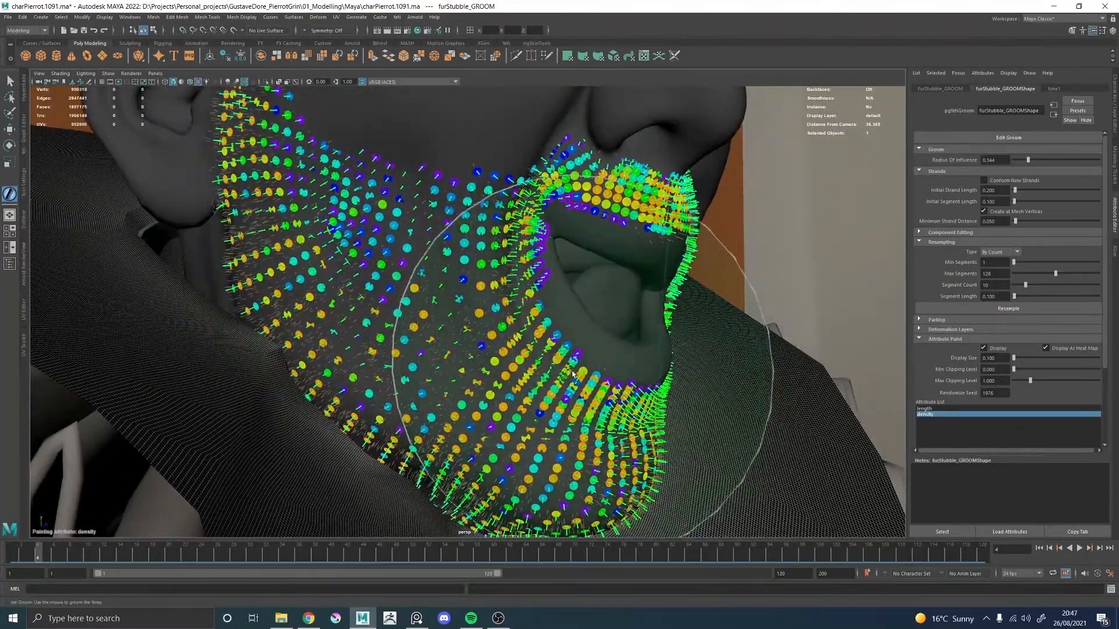
alt+drag(664, 408, 507, 367)
alt+middle_drag(508, 368, 526, 313)
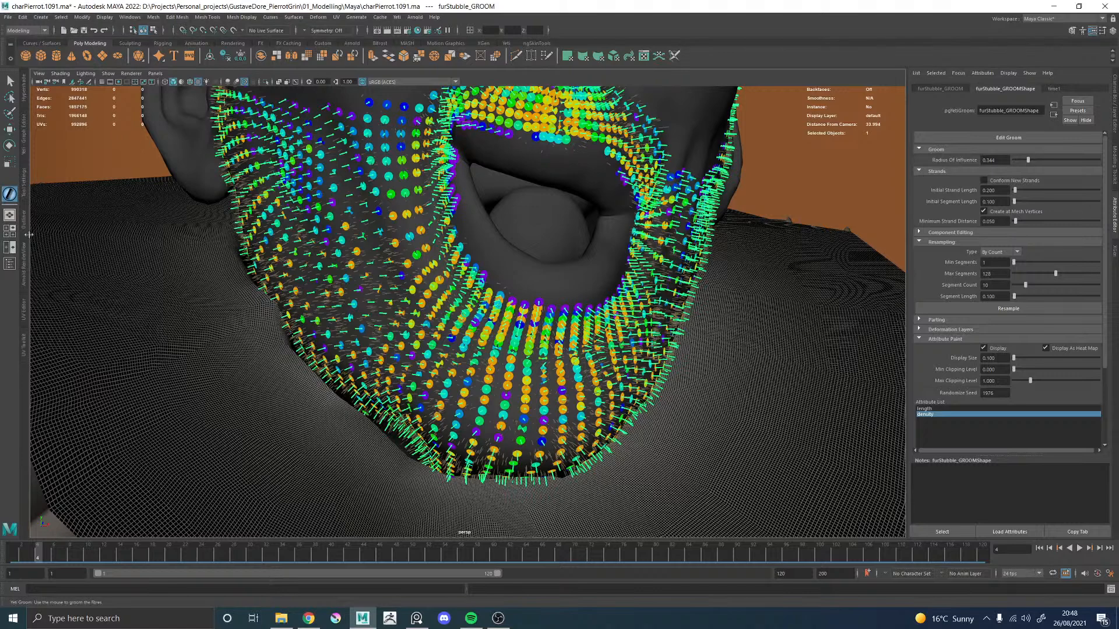
double_click(10, 194)
click(44, 372)
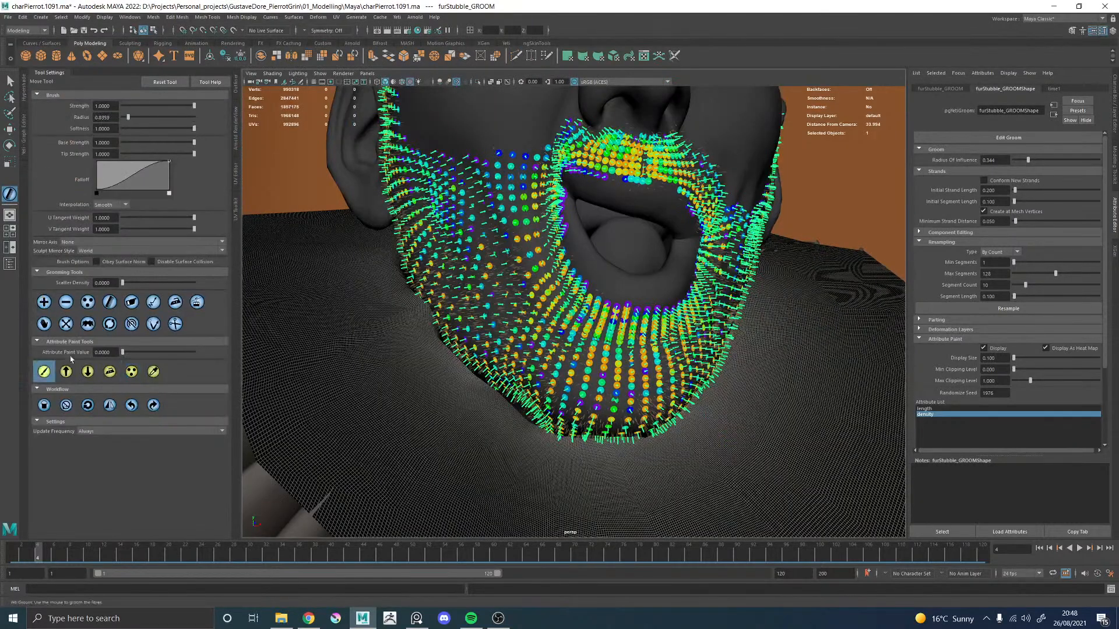
click(103, 353)
alt+right_drag(499, 348, 580, 331)
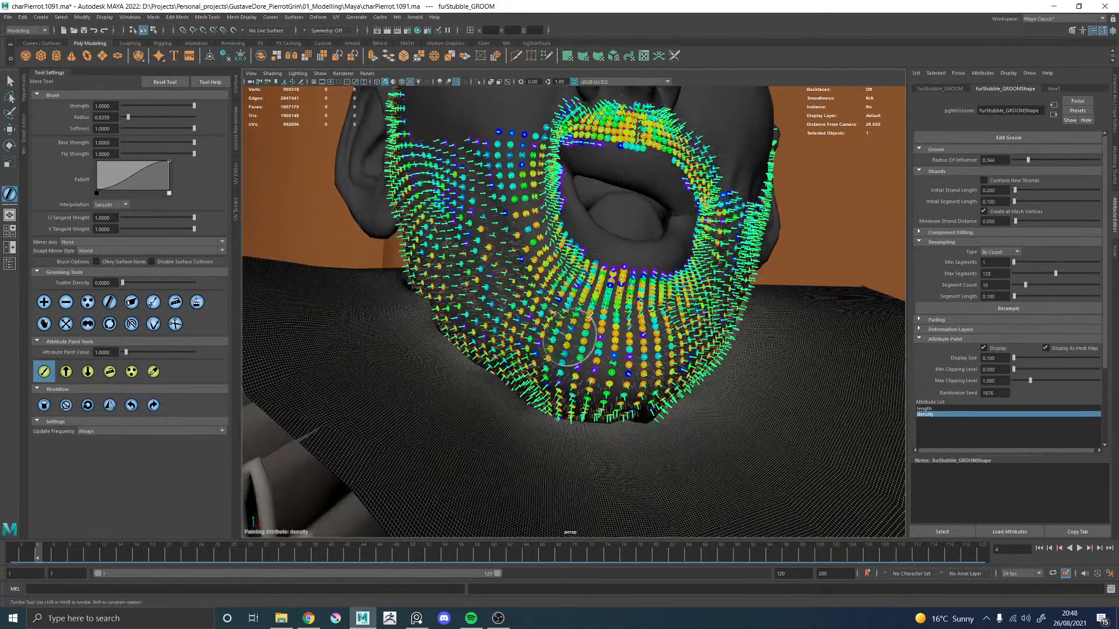
mouse_move(539, 365)
mouse_down()
mouse_move(605, 338)
mouse_move(569, 357)
mouse_move(672, 355)
mouse_move(611, 370)
mouse_move(535, 331)
mouse_move(583, 367)
mouse_up()
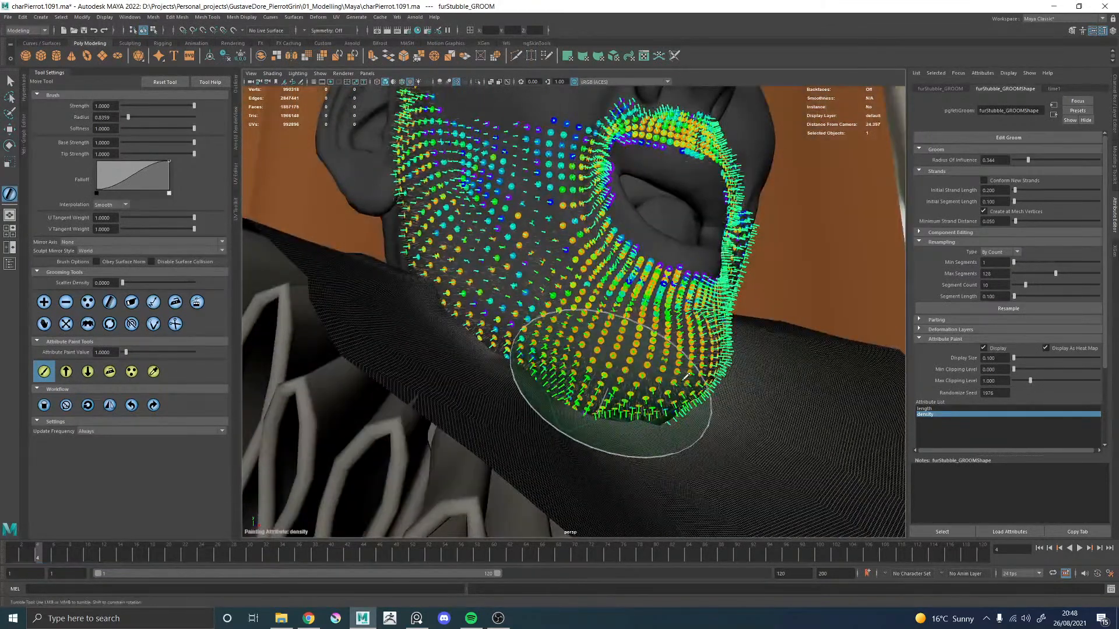
Step: Duplicate the density attribute as width and flood it with a value of 1.0
mouse_move(665, 405)
alt+mouse_down()
mouse_move(598, 385)
mouse_move(556, 344)
mouse_move(529, 356)
alt+mouse_up()
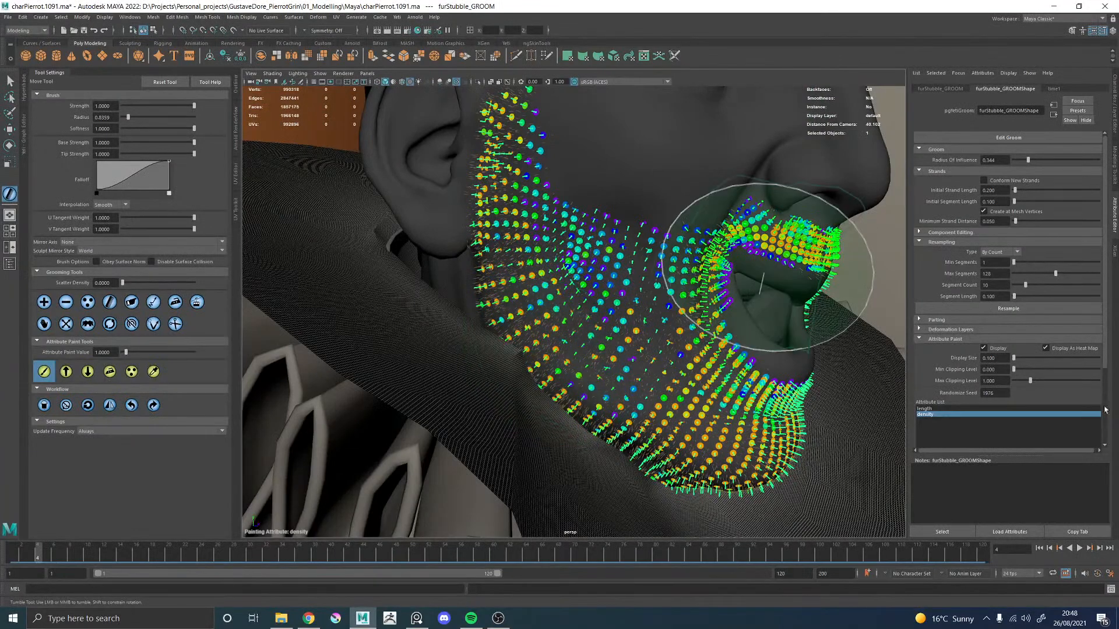
scroll(938, 422, down, 1)
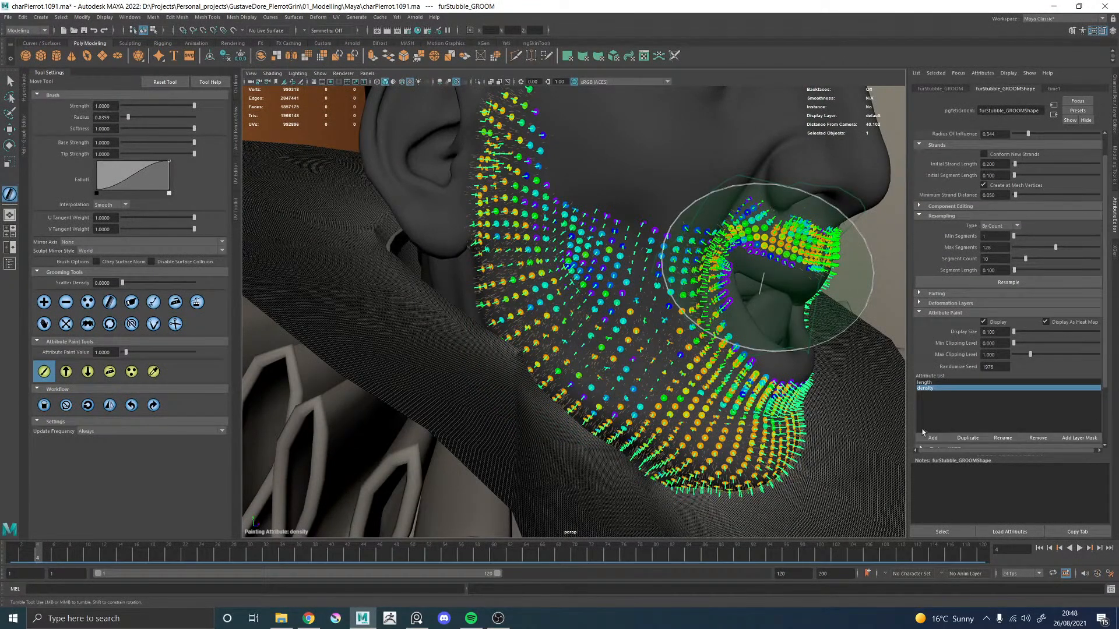
click(966, 438)
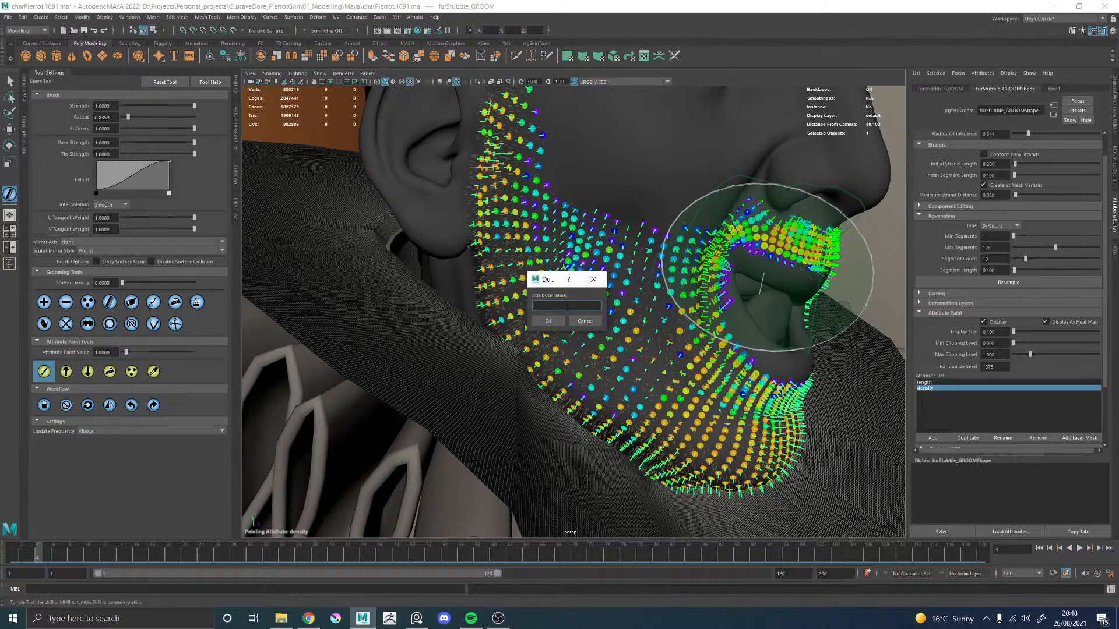
click(547, 321)
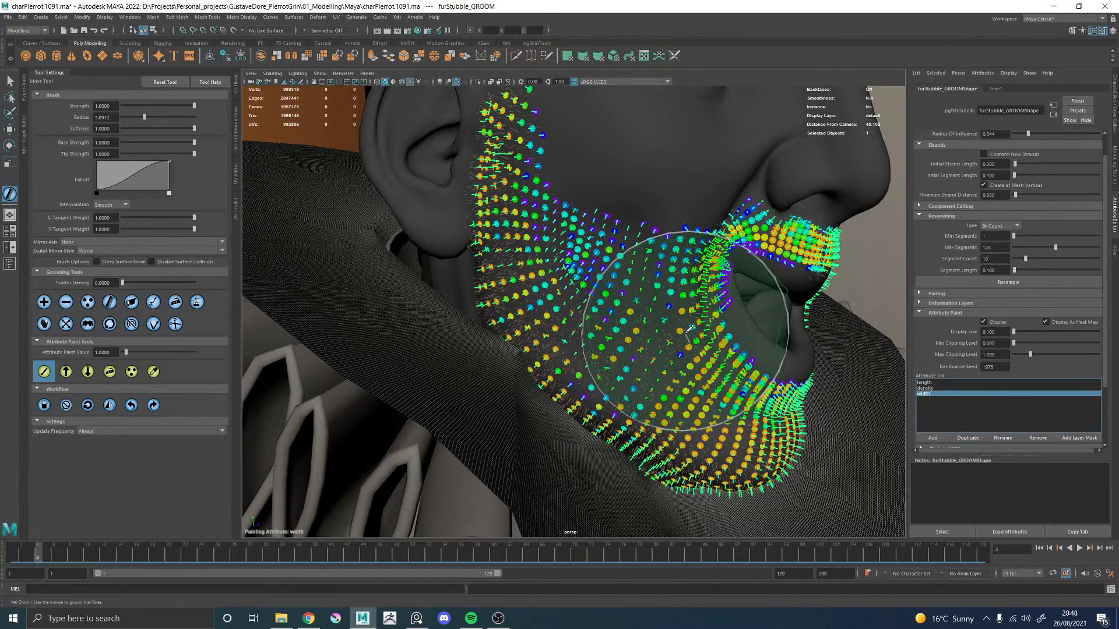
click(44, 405)
Step: Paint a width value of 0.6 along the upper cheek edge and sideburn on one side of the face
alt+drag(606, 327, 568, 318)
alt+middle_drag(568, 317, 512, 350)
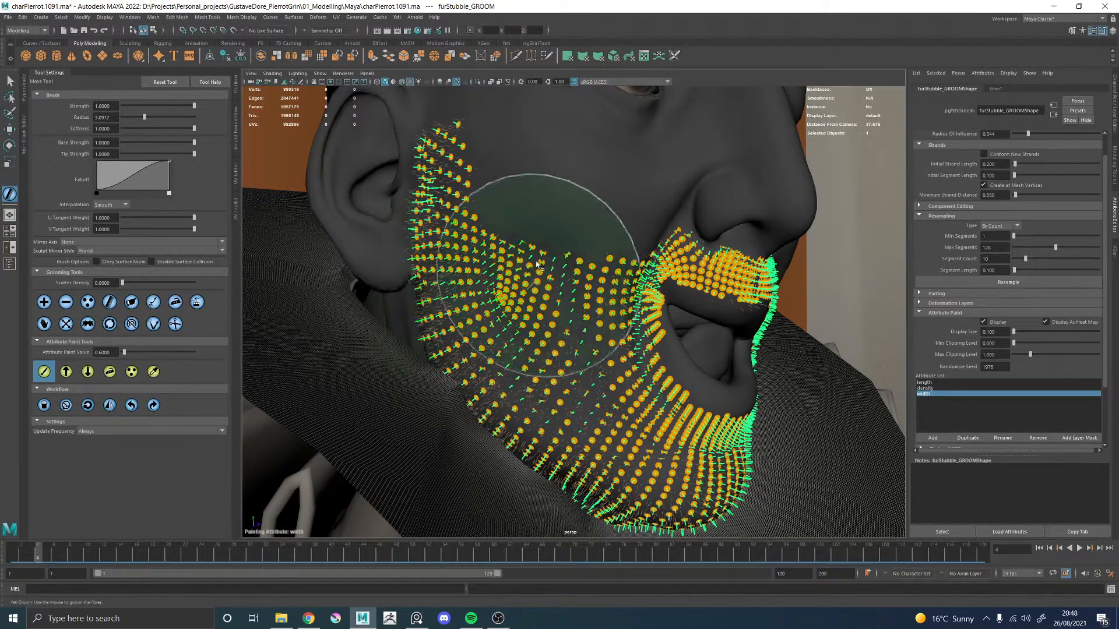
drag(522, 234, 604, 252)
alt+right_drag(580, 273, 512, 201)
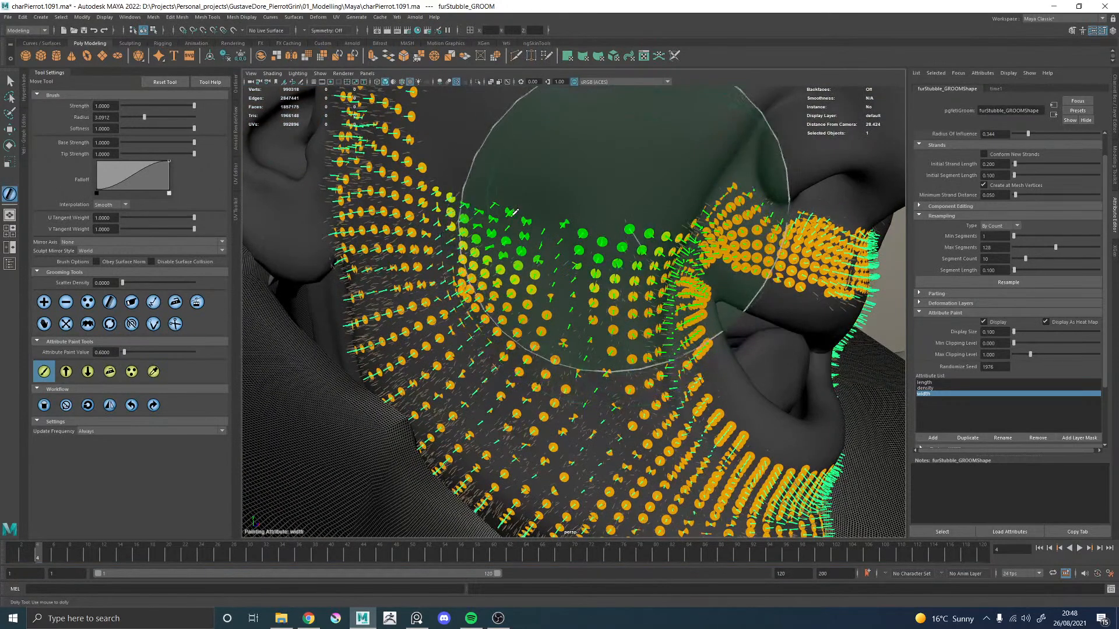
alt+middle_drag(511, 208, 489, 200)
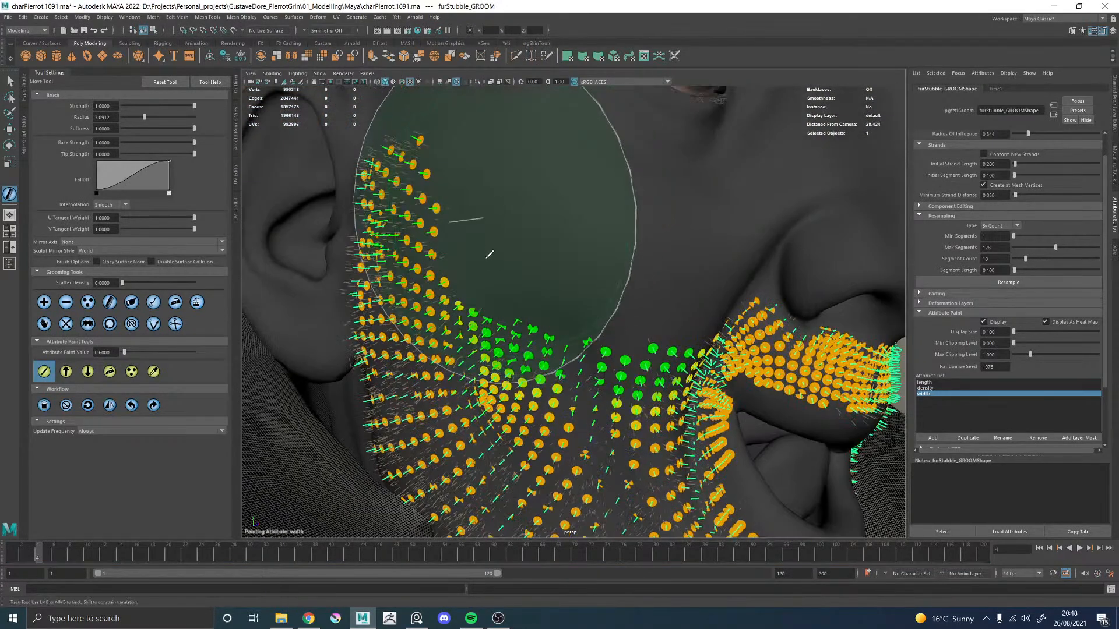
drag(481, 261, 504, 220)
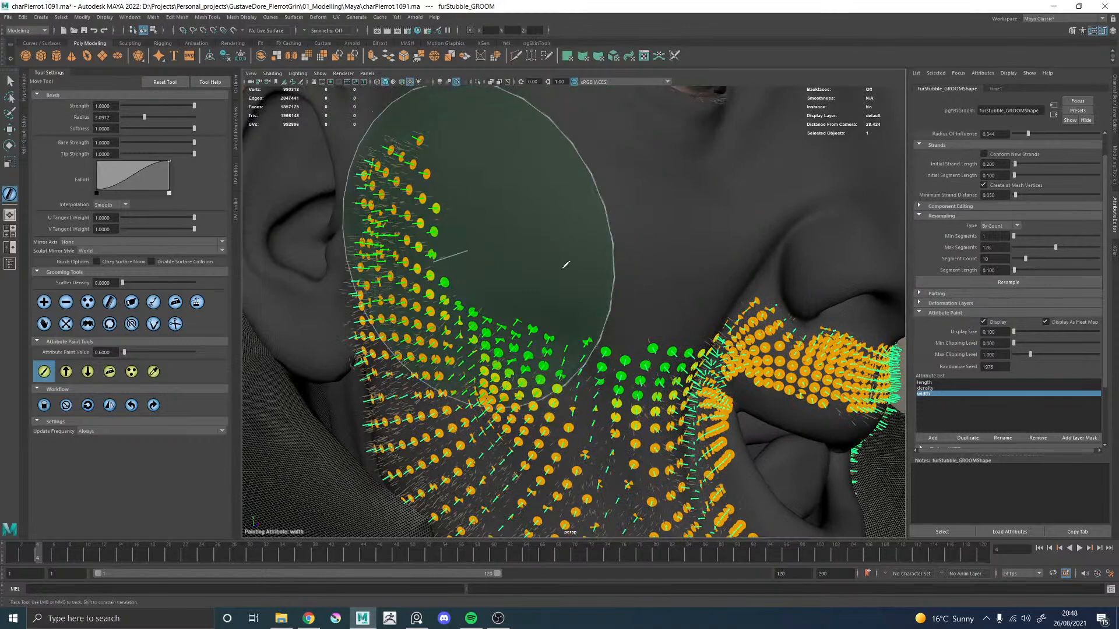
mouse_move(564, 275)
alt+middle_down()
mouse_move(549, 277)
mouse_move(473, 193)
alt+middle_up()
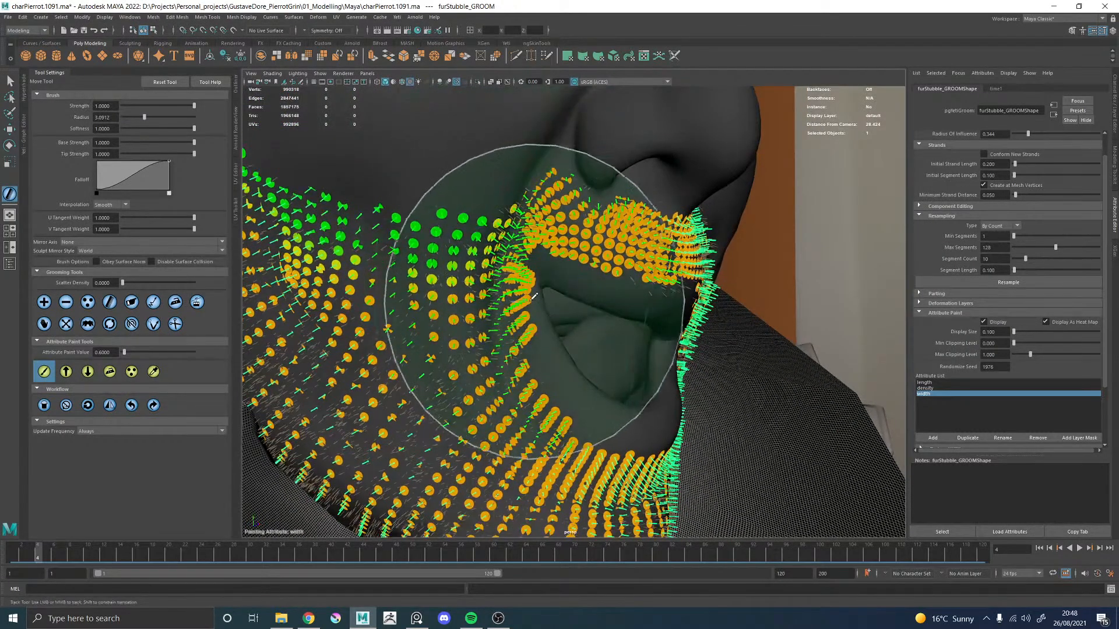
key(b)
mouse_move(529, 288)
mouse_down()
mouse_move(473, 278)
mouse_move(539, 288)
mouse_up()
Step: Paint the same 0.6 width value along the upper cheek edge and sideburn on the opposite side
alt+drag(690, 282, 513, 281)
alt+right_drag(606, 282, 566, 282)
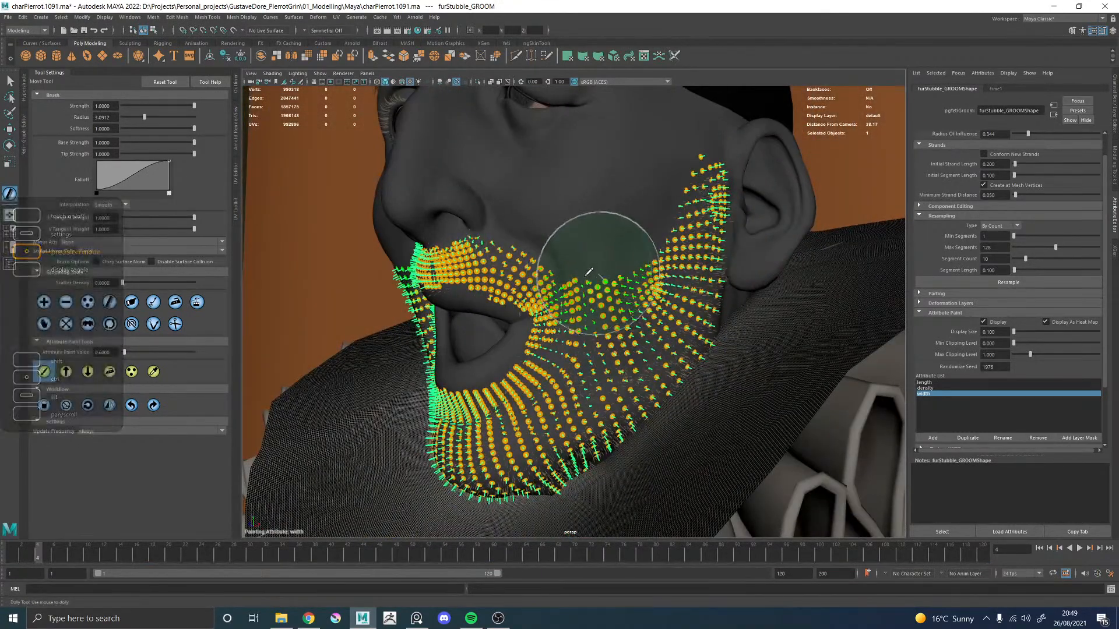
mouse_move(603, 284)
mouse_down()
mouse_move(658, 248)
mouse_move(689, 162)
mouse_up()
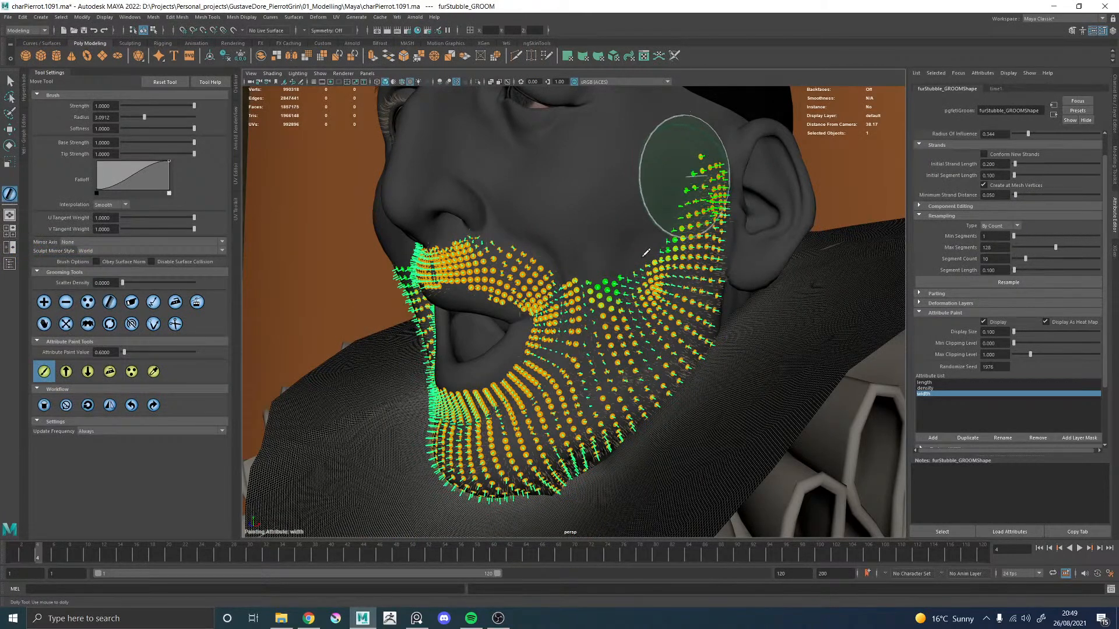
mouse_move(644, 296)
mouse_down()
mouse_move(597, 293)
mouse_move(618, 265)
mouse_up()
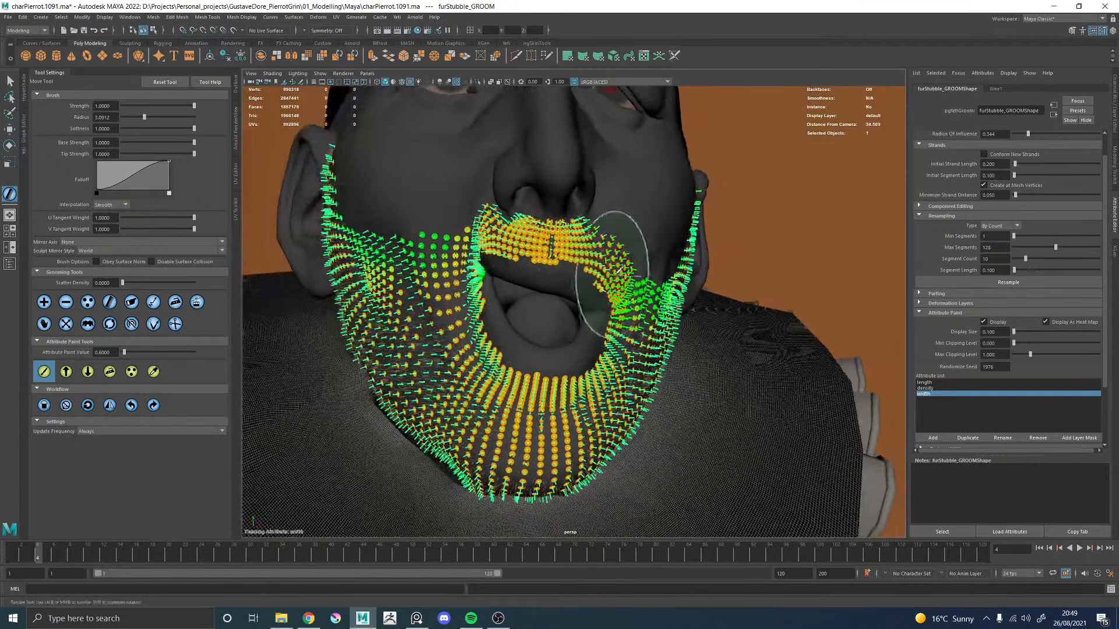
Step: Flood the width attribute with random variation at a paint value of 0.6, undo it, and flood it again at 0.1
scroll(382, 274, down, 6)
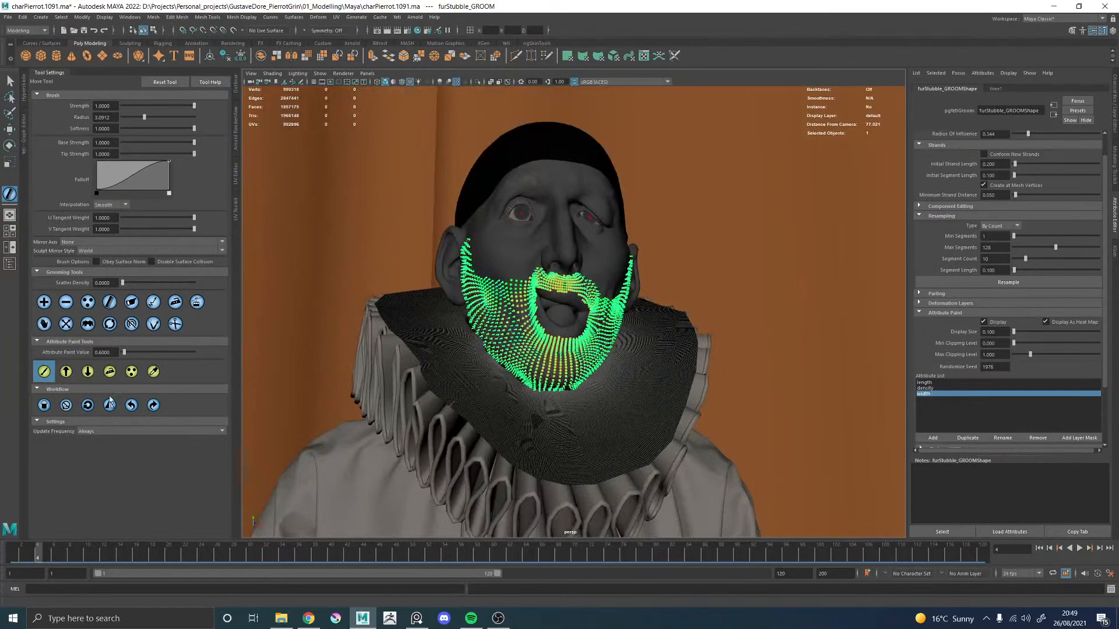
click(131, 371)
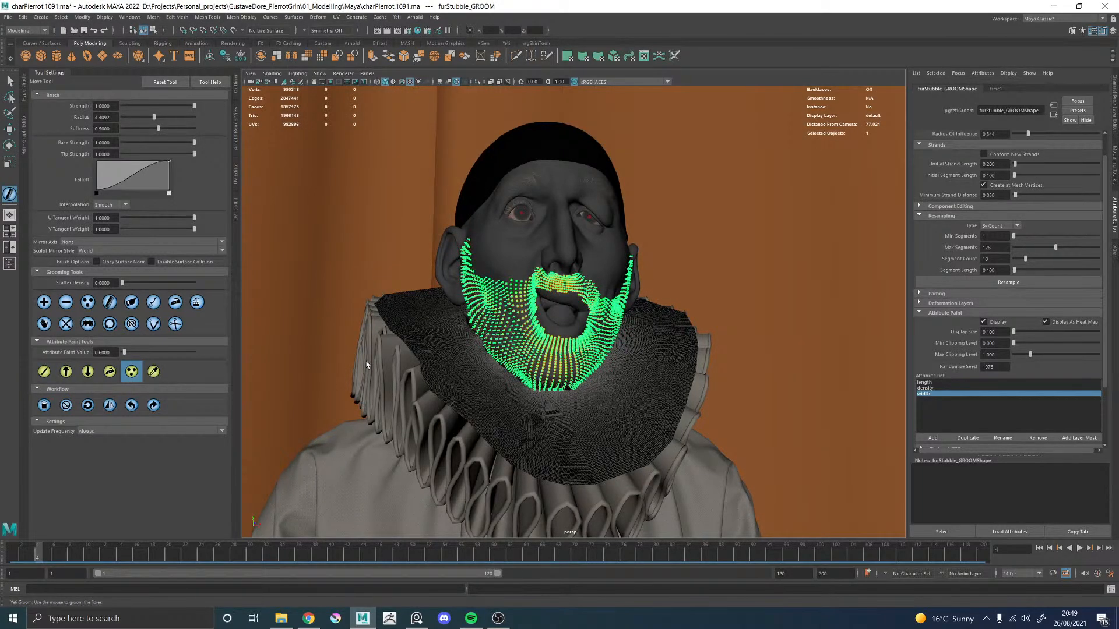
alt+drag(452, 285, 479, 269)
alt+right_drag(479, 269, 562, 373)
alt+middle_drag(562, 373, 557, 328)
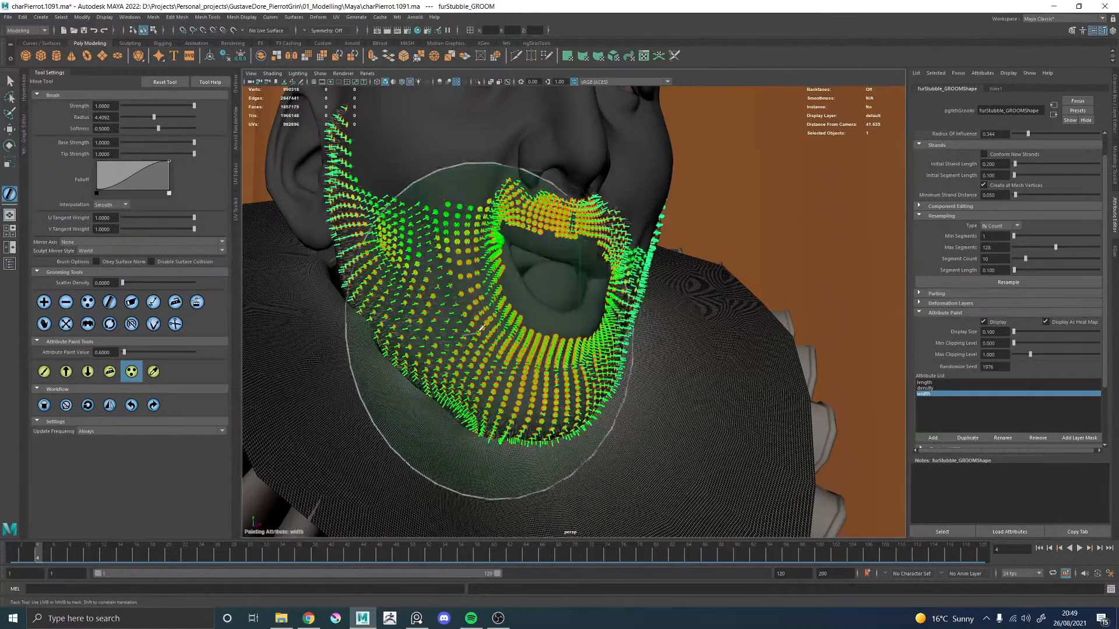
click(45, 405)
alt+drag(254, 355, 138, 390)
click(132, 406)
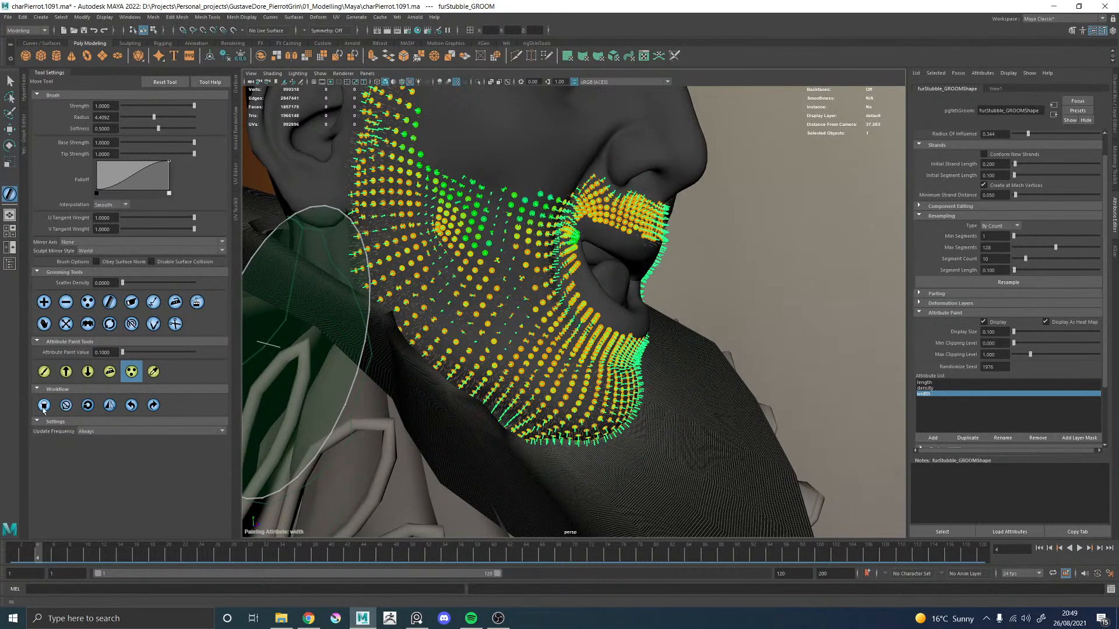
click(44, 408)
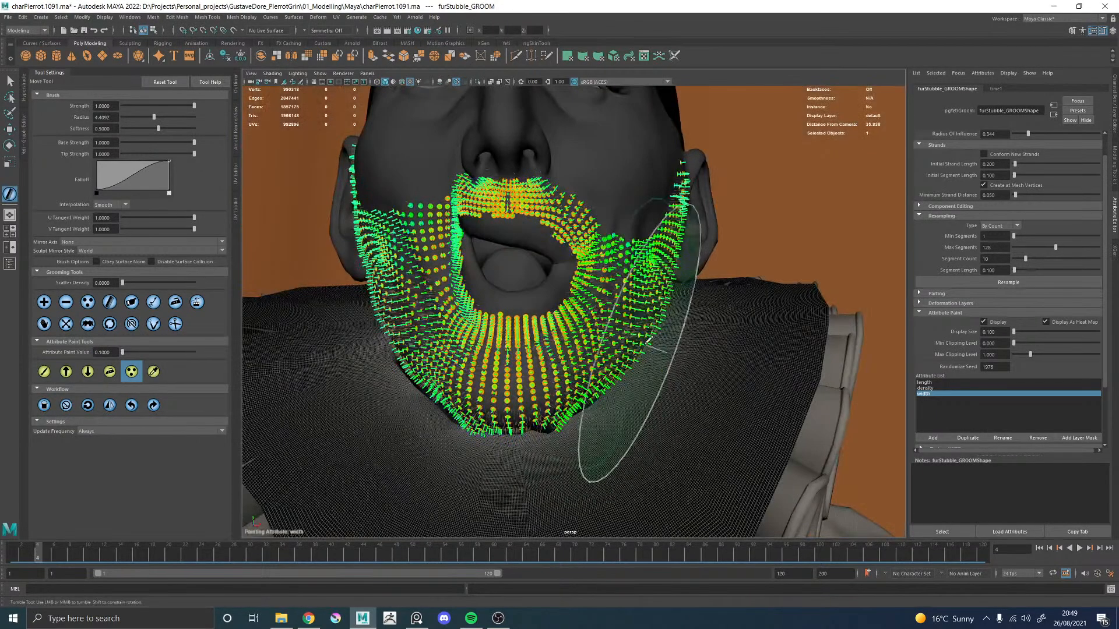
Step: Exit the groom brush, hide furStubble_GROOM, and examine the stubble fur around the chin and jaw
key(w)
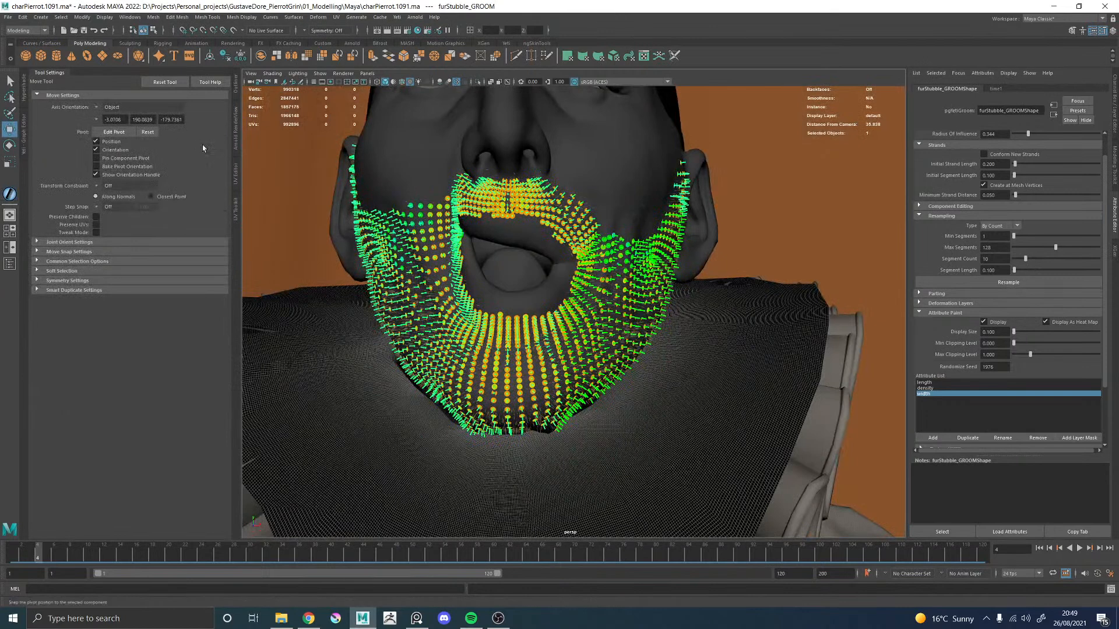
click(48, 72)
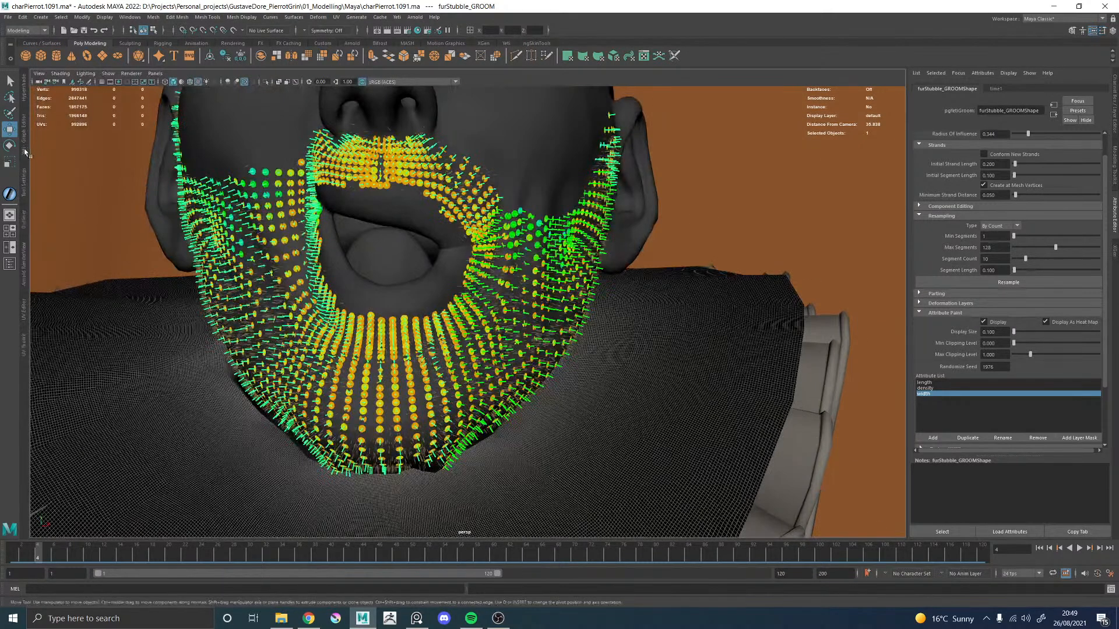
click(25, 152)
click(84, 237)
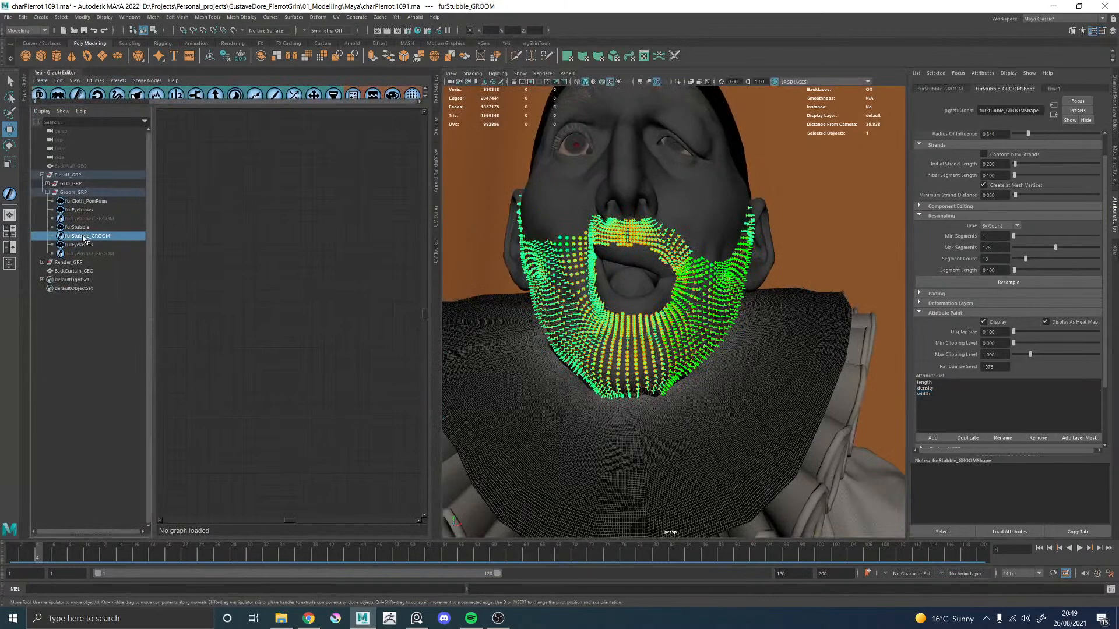
key(ctrl+h)
mouse_move(644, 317)
alt+mouse_down()
mouse_move(670, 329)
mouse_move(635, 320)
alt+mouse_up()
alt+right_drag(682, 325, 565, 317)
mouse_move(564, 317)
alt+mouse_down()
mouse_move(602, 317)
mouse_move(552, 310)
alt+mouse_up()
alt+right_drag(552, 310, 691, 334)
alt+drag(625, 288, 602, 228)
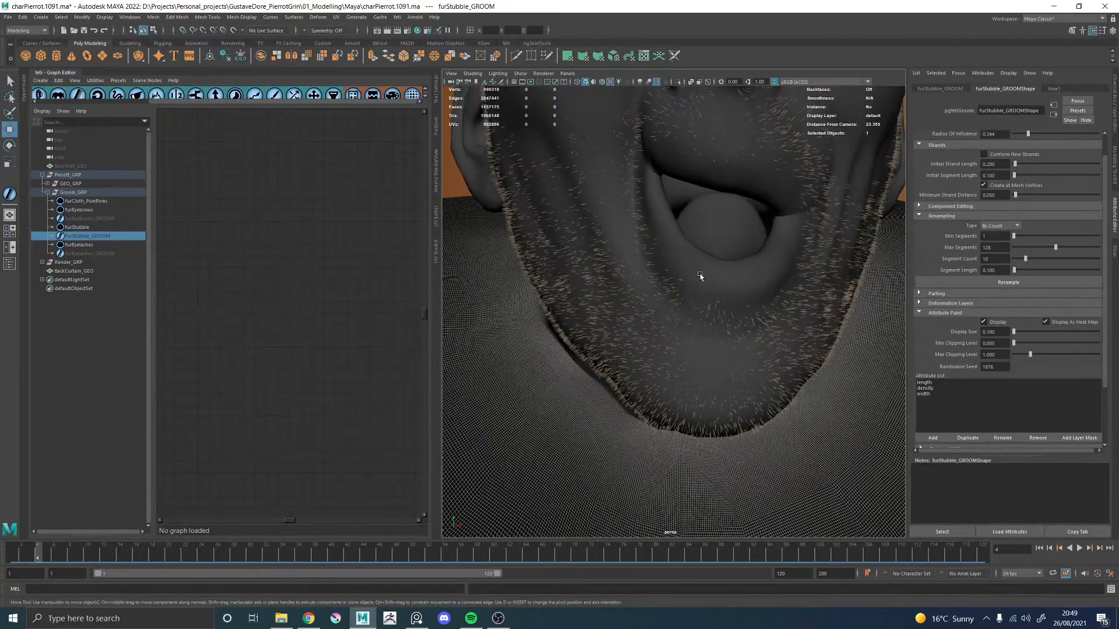
Step: Set the length multiplier of furStubble's grow0 node to 0.7
click(81, 227)
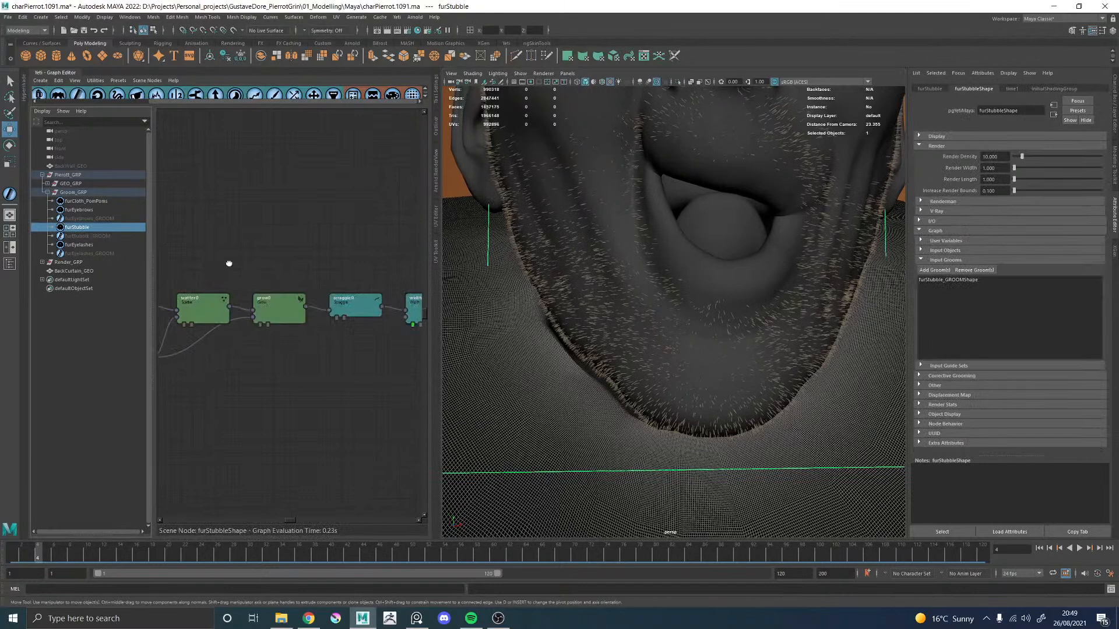
double_click(299, 291)
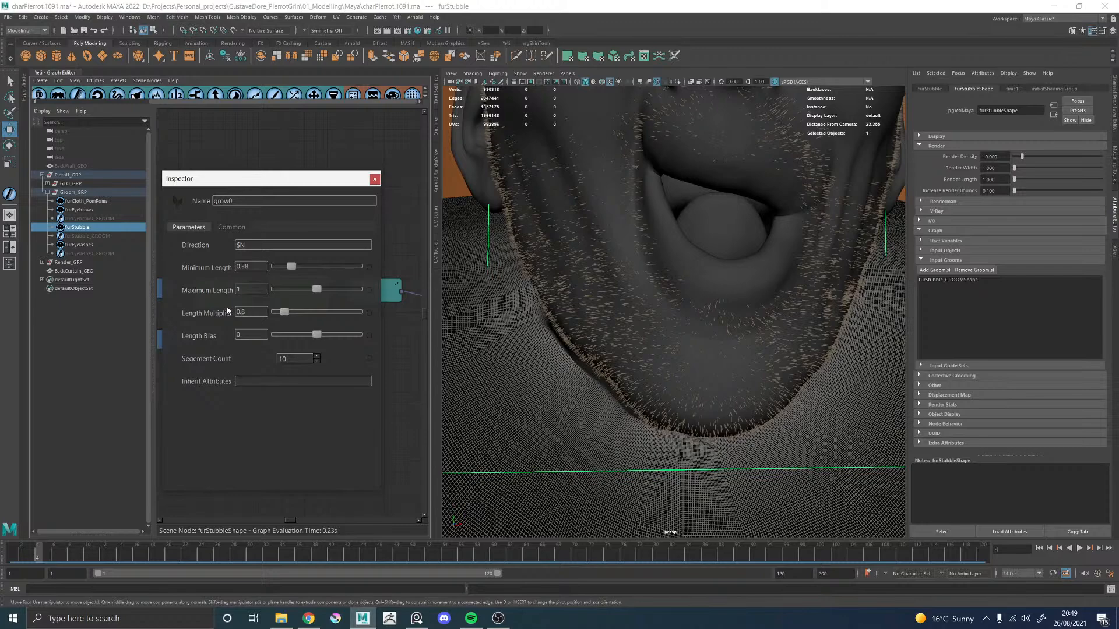
double_click(239, 310)
alt+right_drag(697, 324, 746, 395)
alt+drag(747, 394, 638, 328)
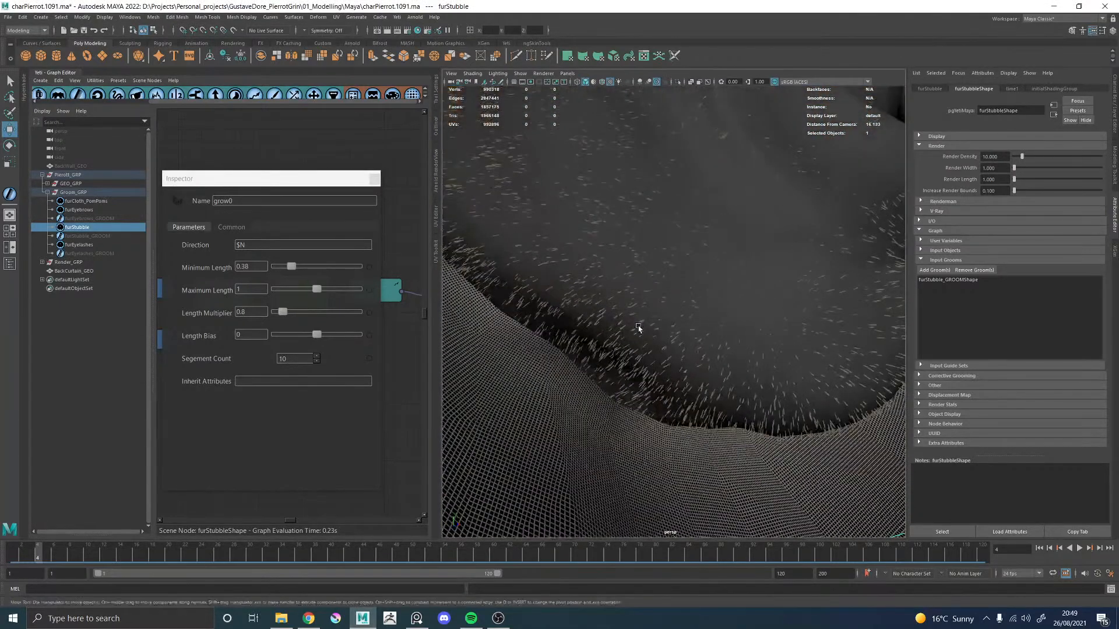
click(254, 268)
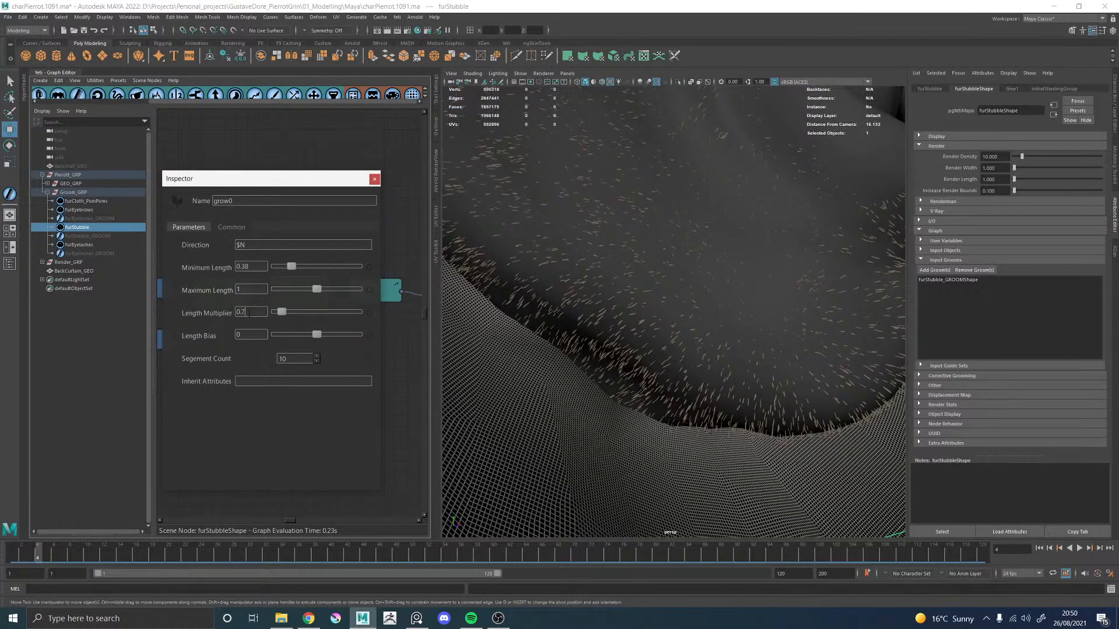
click(373, 182)
Step: Set the density multiplier of furStubble's scatter0 node to 80 and check the stubble across the jaw
alt+right_drag(763, 262, 613, 275)
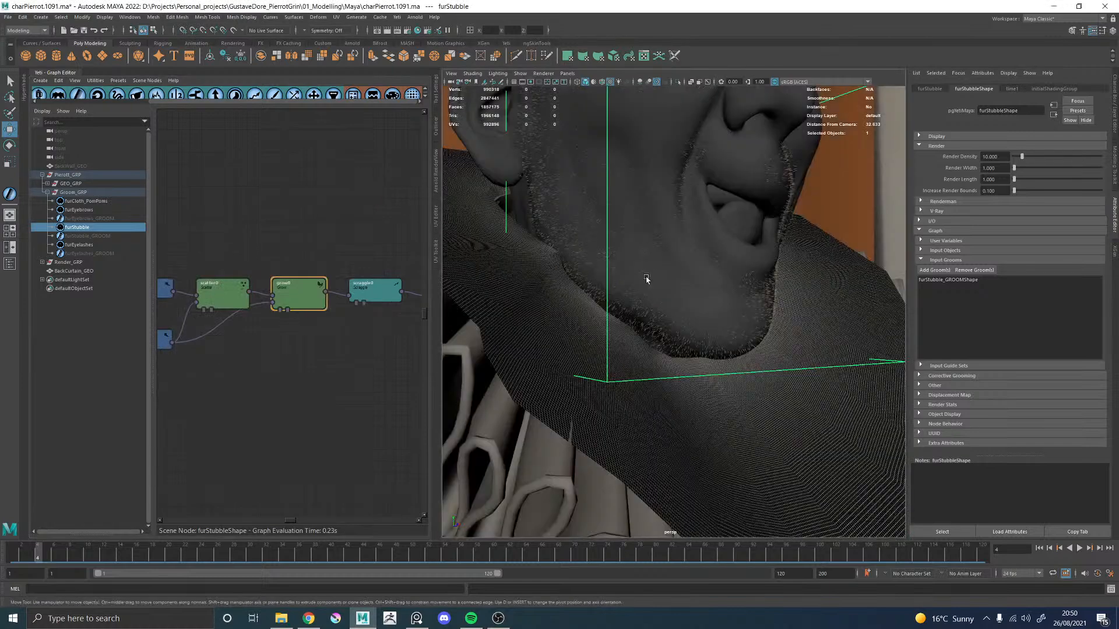
alt+drag(613, 276, 674, 280)
alt+right_drag(674, 280, 785, 361)
double_click(214, 279)
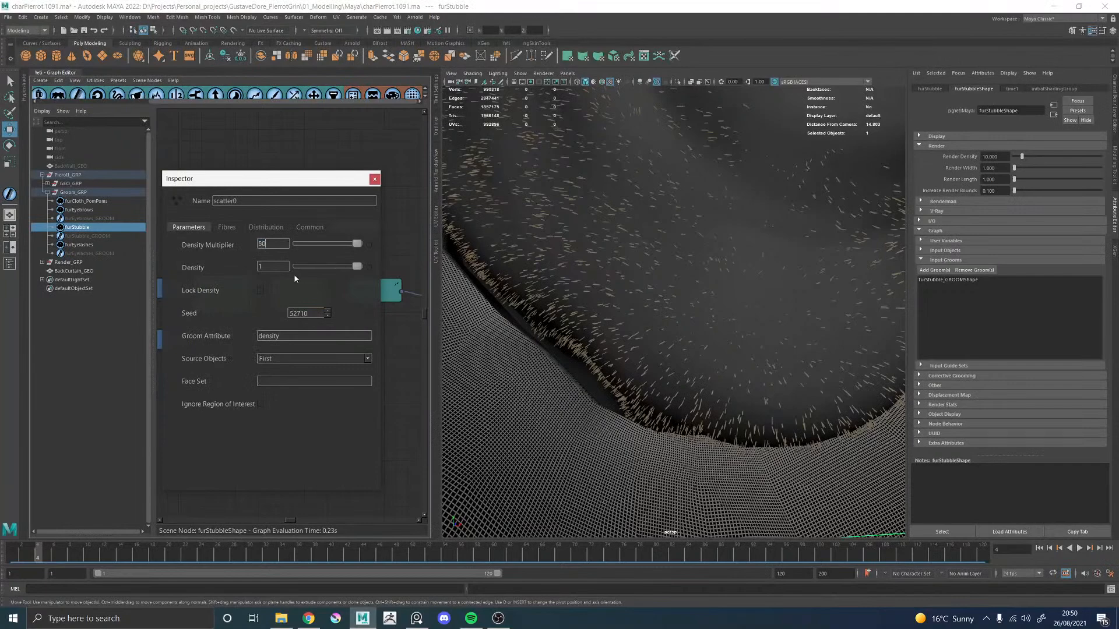
alt+right_drag(711, 293, 631, 289)
alt+drag(630, 289, 610, 340)
alt+right_drag(609, 340, 544, 322)
alt+drag(544, 322, 583, 322)
alt+right_drag(676, 316, 752, 334)
alt+drag(752, 334, 664, 327)
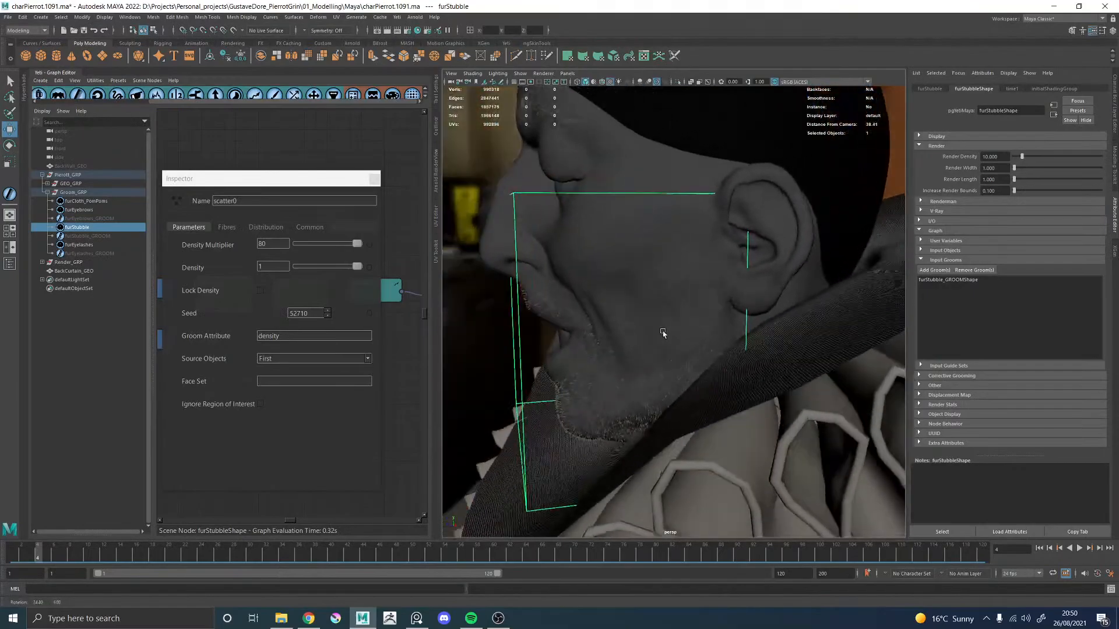
click(375, 178)
Step: Assign a new aiStandardHair material to the furEyelashes node
alt+drag(652, 220, 708, 200)
key(f)
alt+drag(652, 228, 711, 300)
alt+right_drag(711, 300, 740, 355)
alt+drag(740, 355, 740, 341)
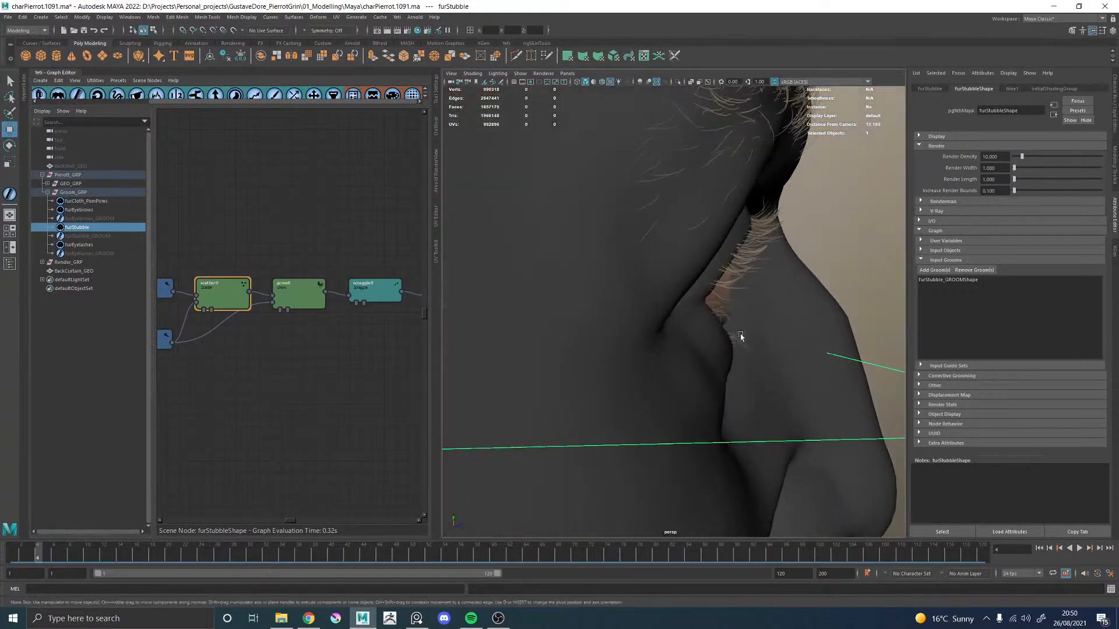
click(778, 222)
key(f)
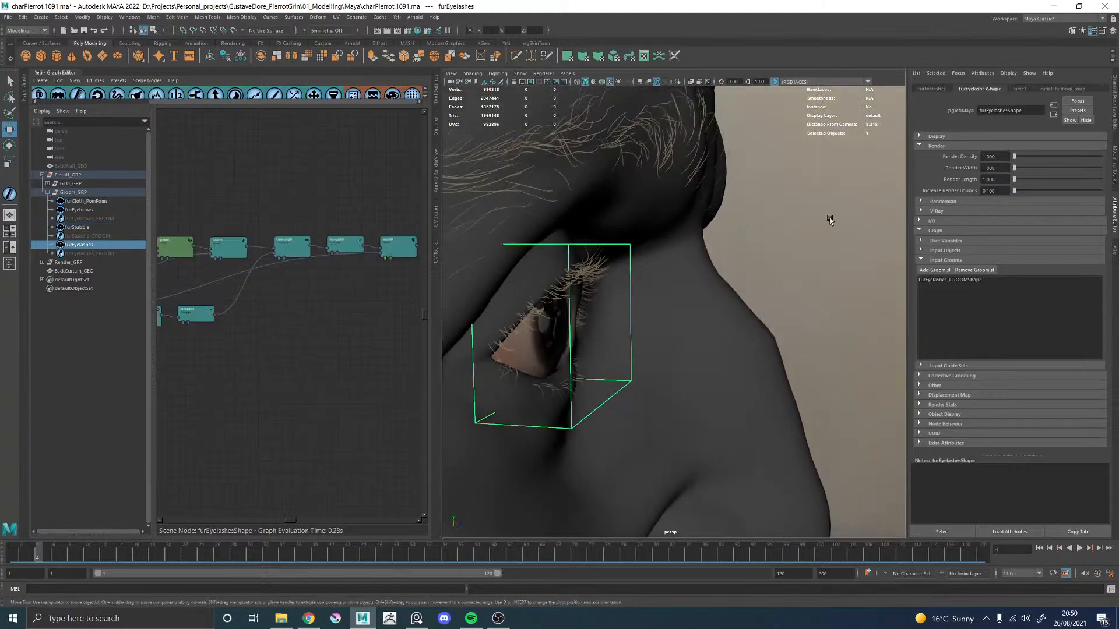
right_click(830, 218)
click(866, 378)
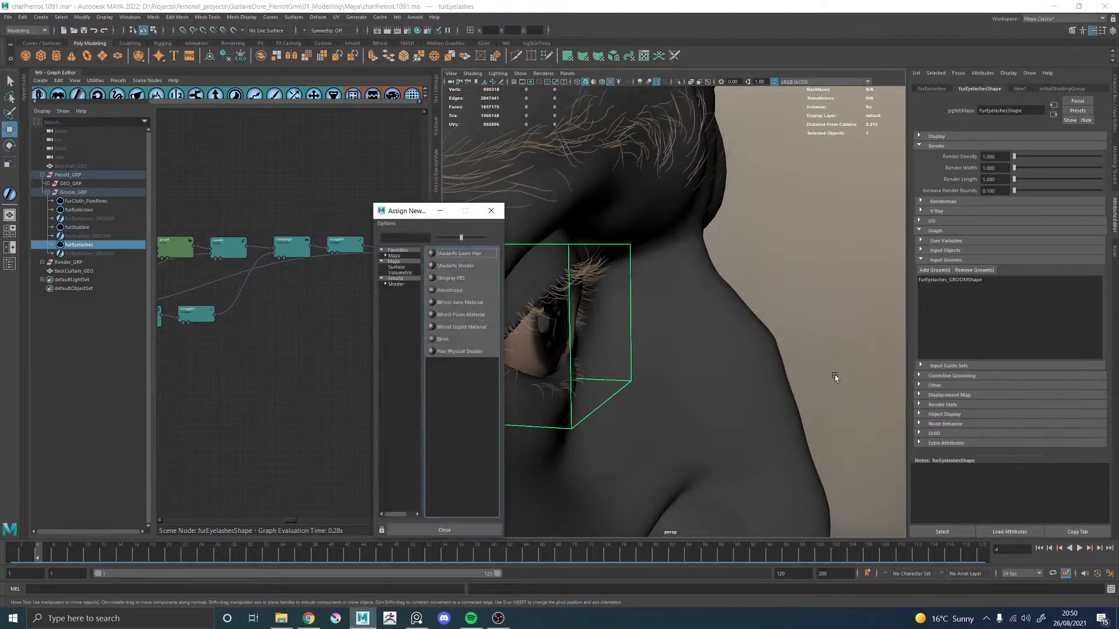
click(397, 284)
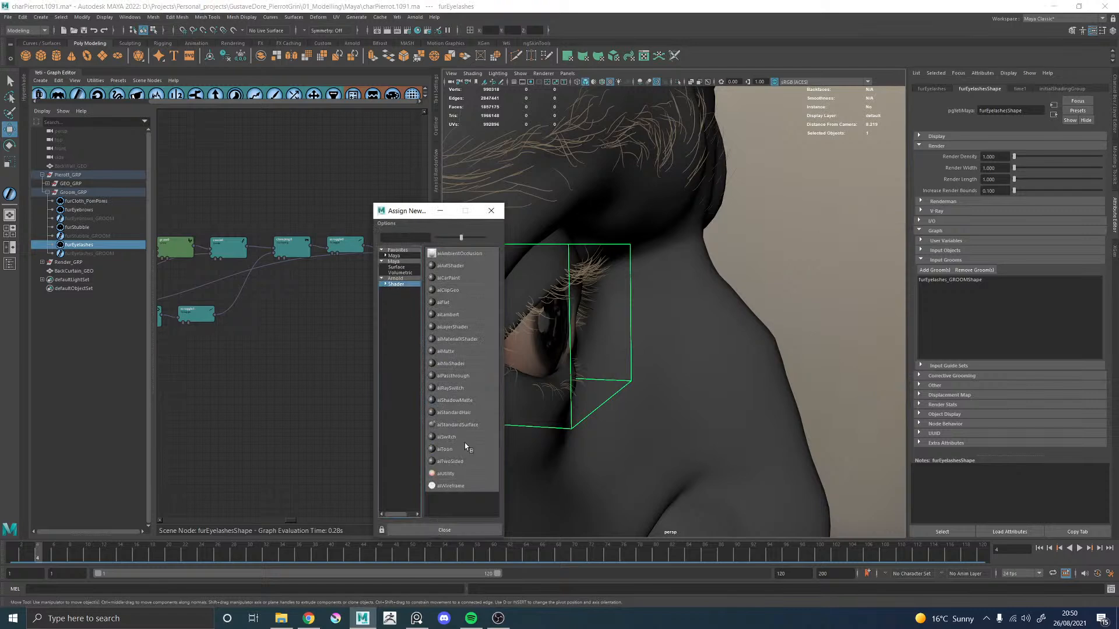
click(455, 412)
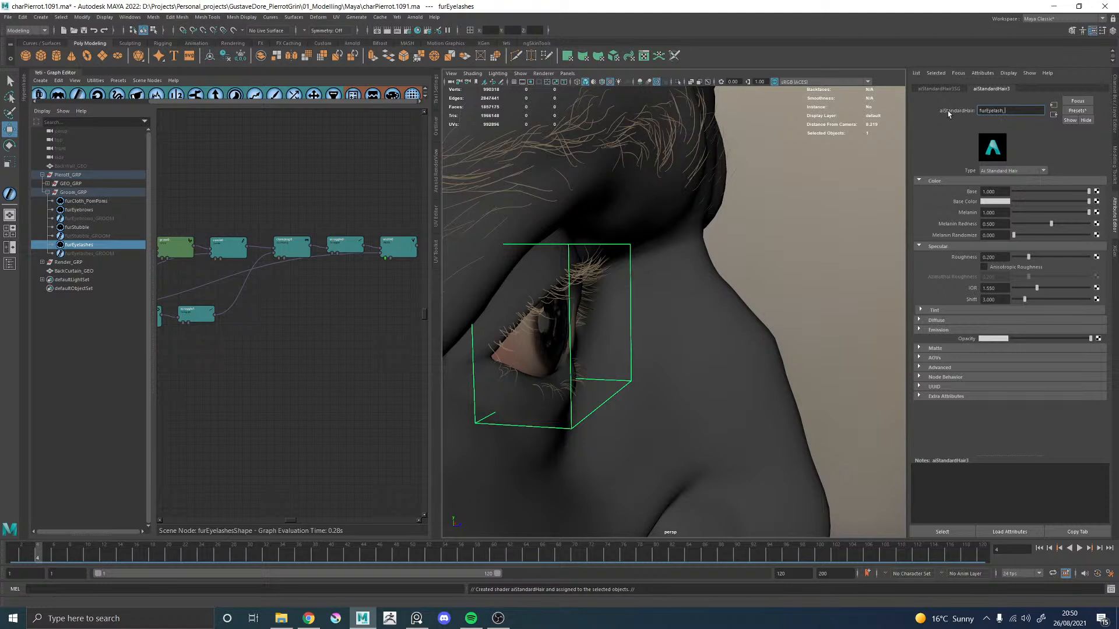
Step: Name the eyelash material furEyelash_MAT and set its melanin to 0.629, melanin redness to 0.324 and roughness to 0.412
key(Return)
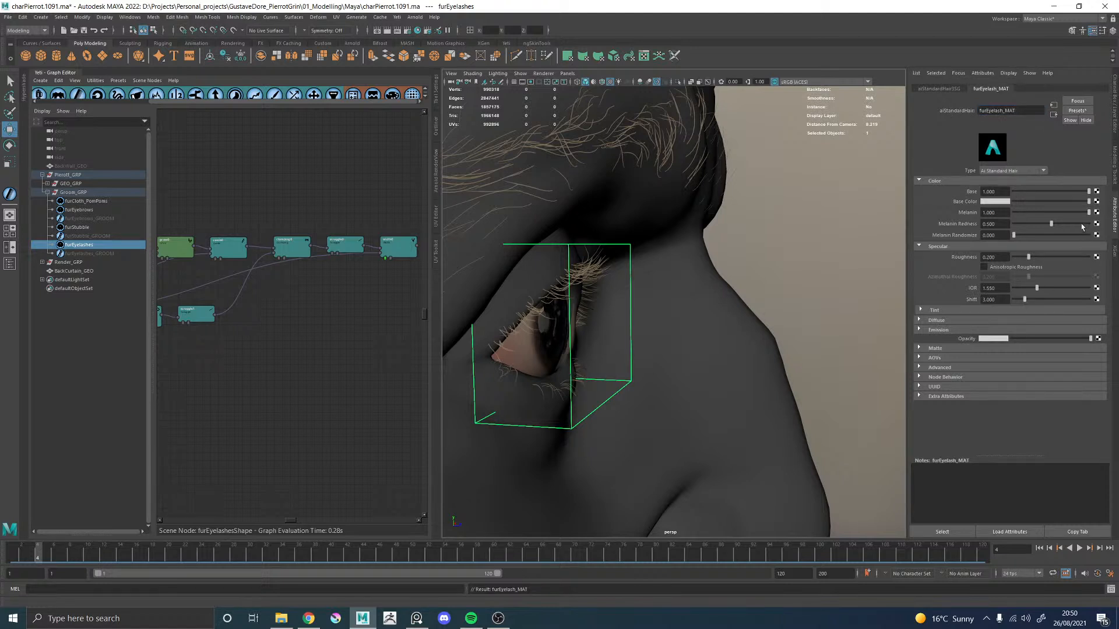
drag(1052, 223, 1045, 260)
Step: Assign a new aiStandardHair material to the furStubble node and name it furStubble_MAT
alt+drag(726, 389, 684, 304)
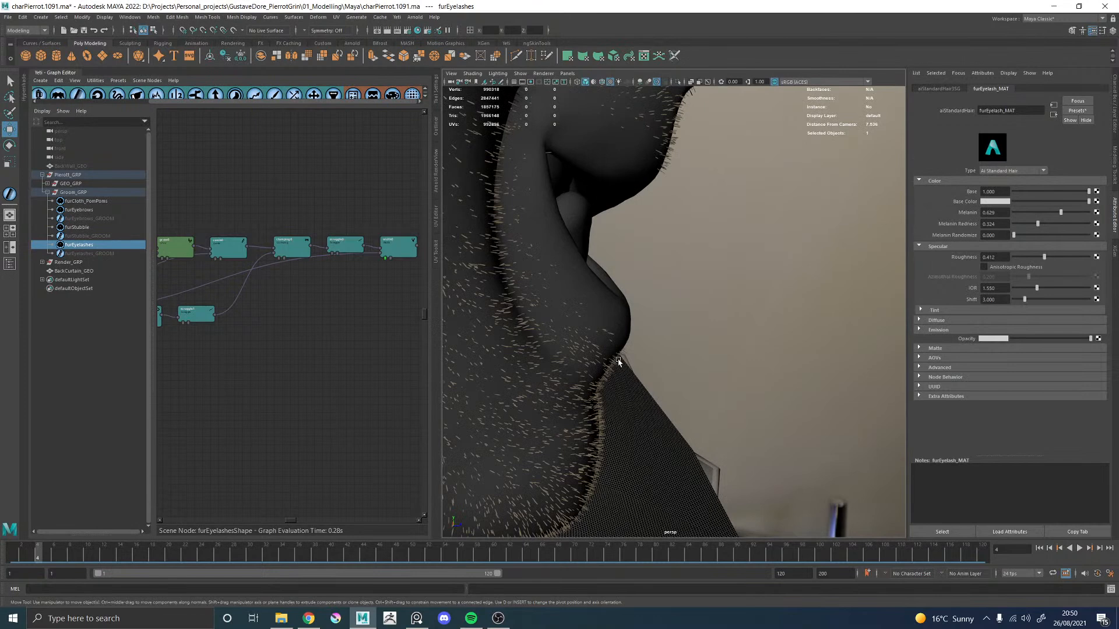
click(618, 362)
right_drag(618, 361, 645, 518)
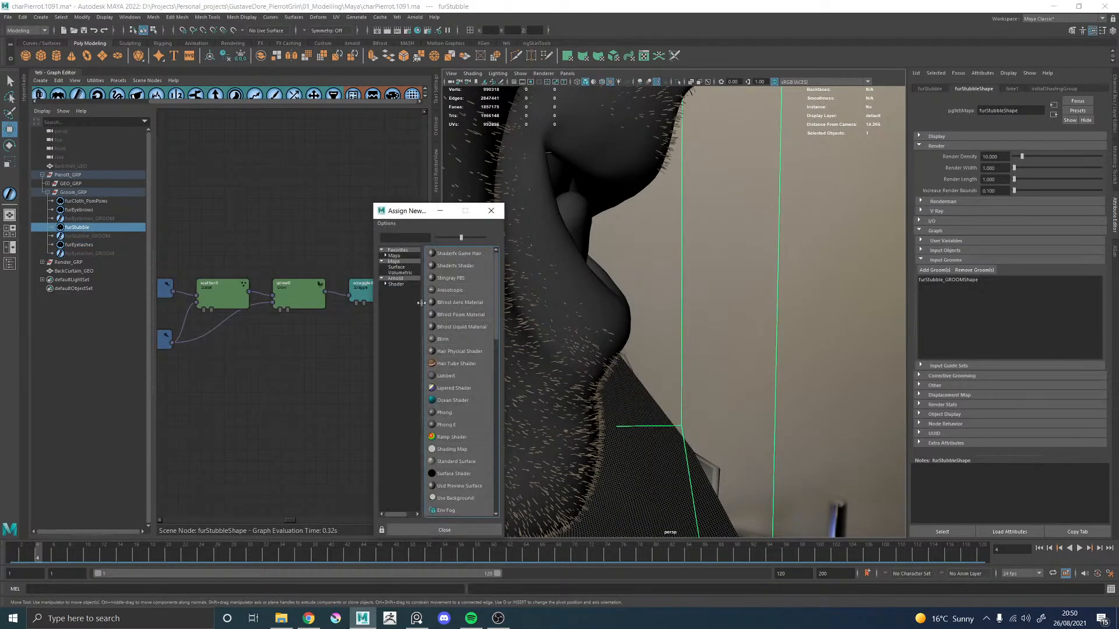
click(396, 284)
click(464, 413)
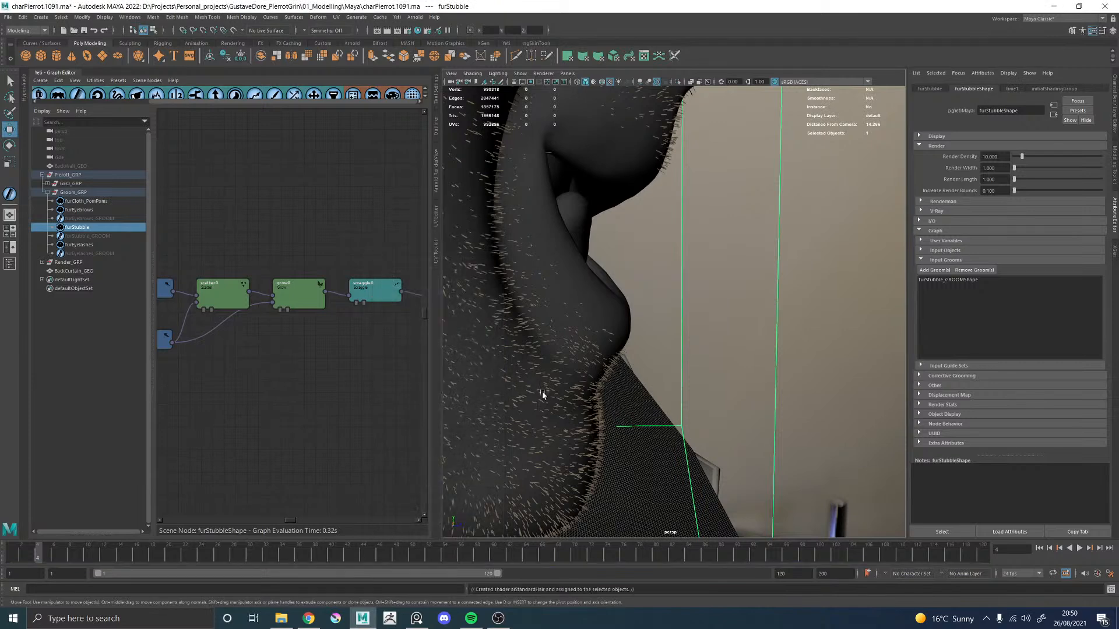
double_click(1005, 110)
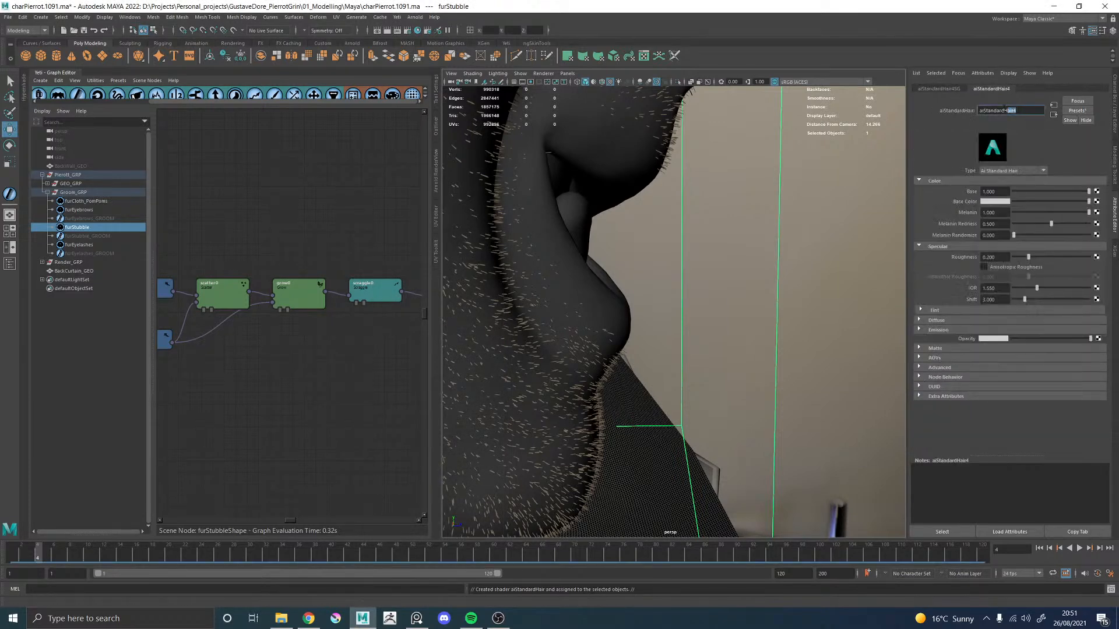
text(furStubble_MAT)
key(Return)
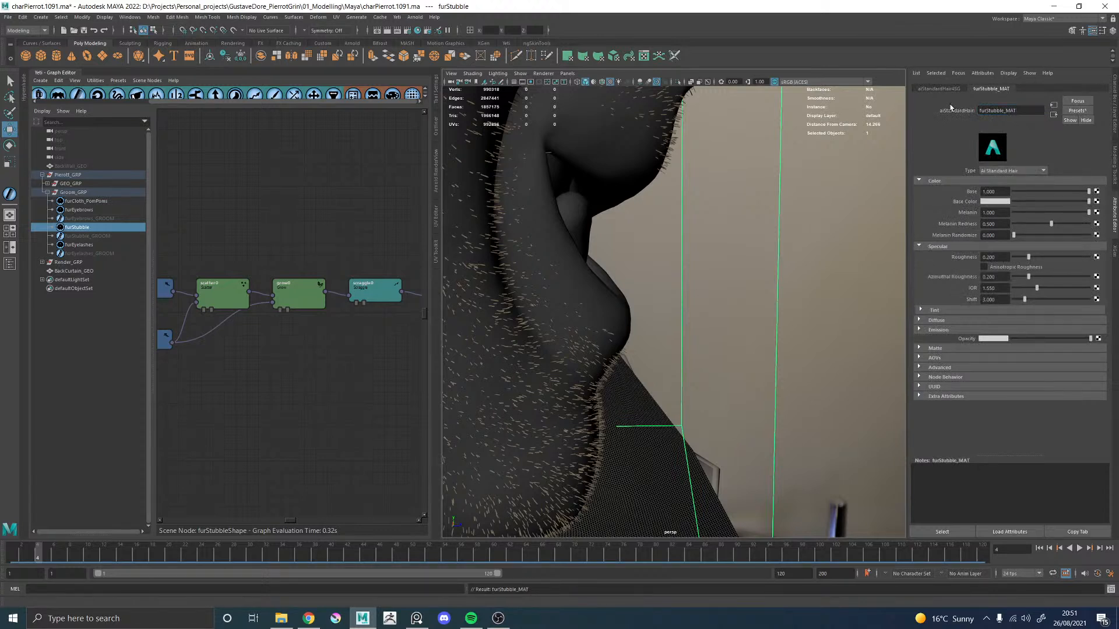
Step: Set furStubble_MAT's base to 0.724, melanin to 0.035, melanin redness to 0.100, roughness to 0.376 and extra depth to 8
drag(1039, 215, 1017, 215)
drag(1073, 192, 1067, 192)
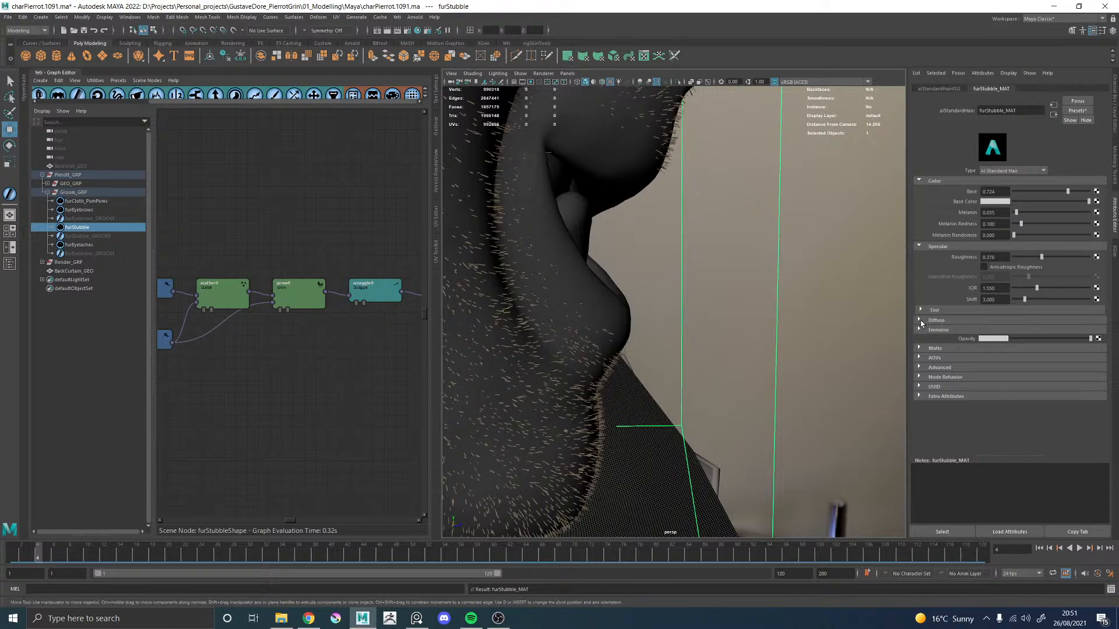
click(939, 367)
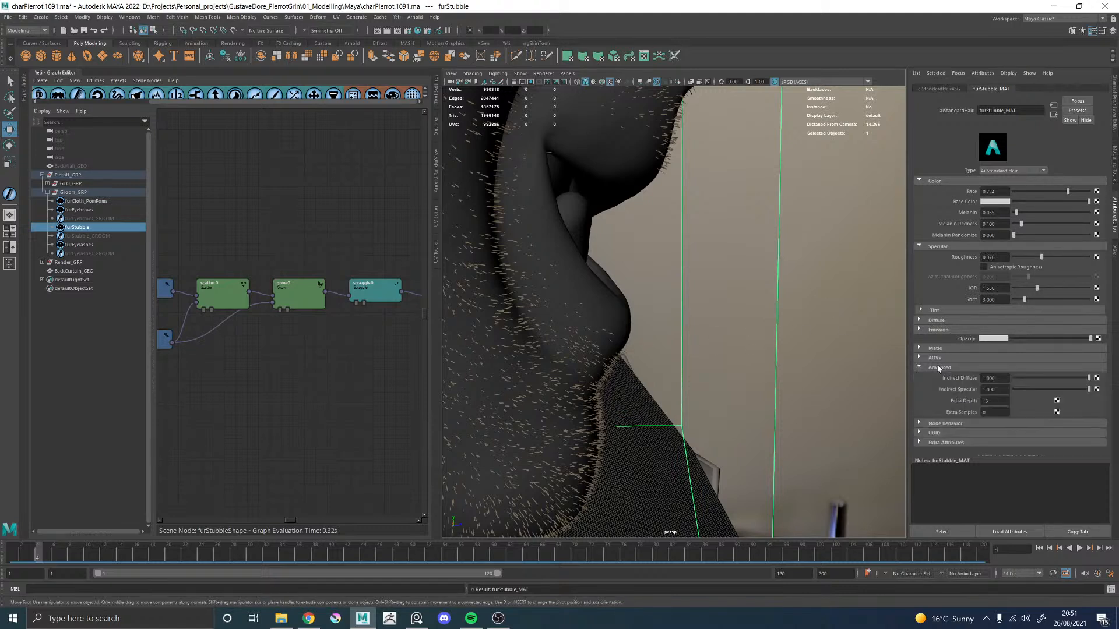
click(1002, 401)
text(8)
key(Return)
Step: Start an Arnold render of RenderCamShape with a crop region around the character's head
alt+right_drag(652, 303, 507, 282)
alt+drag(719, 286, 481, 247)
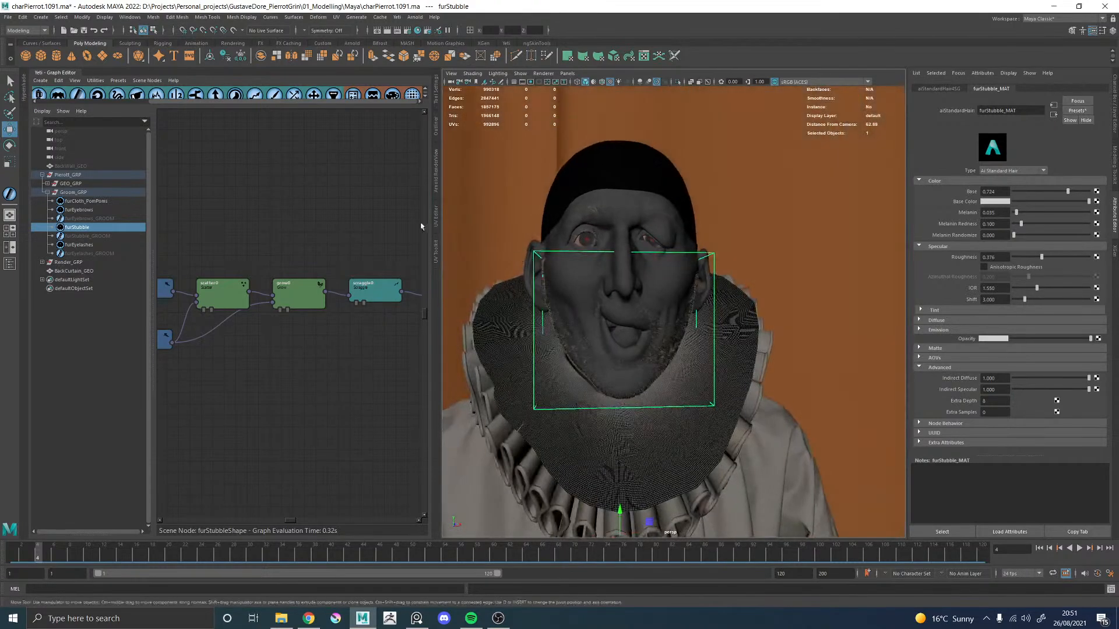
click(57, 74)
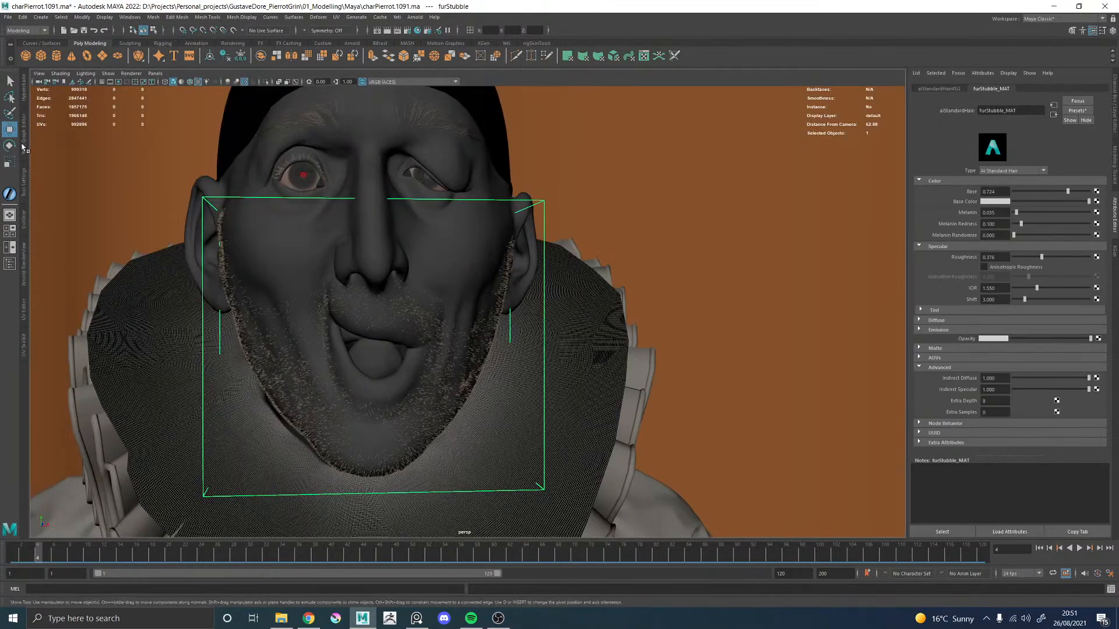
click(26, 272)
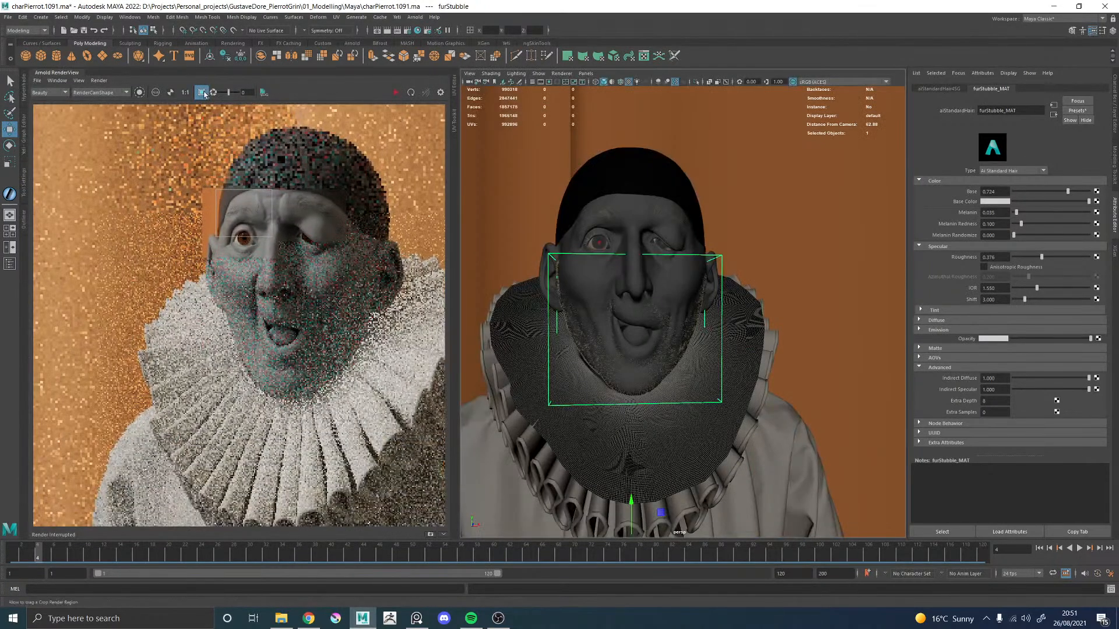
drag(187, 162, 413, 414)
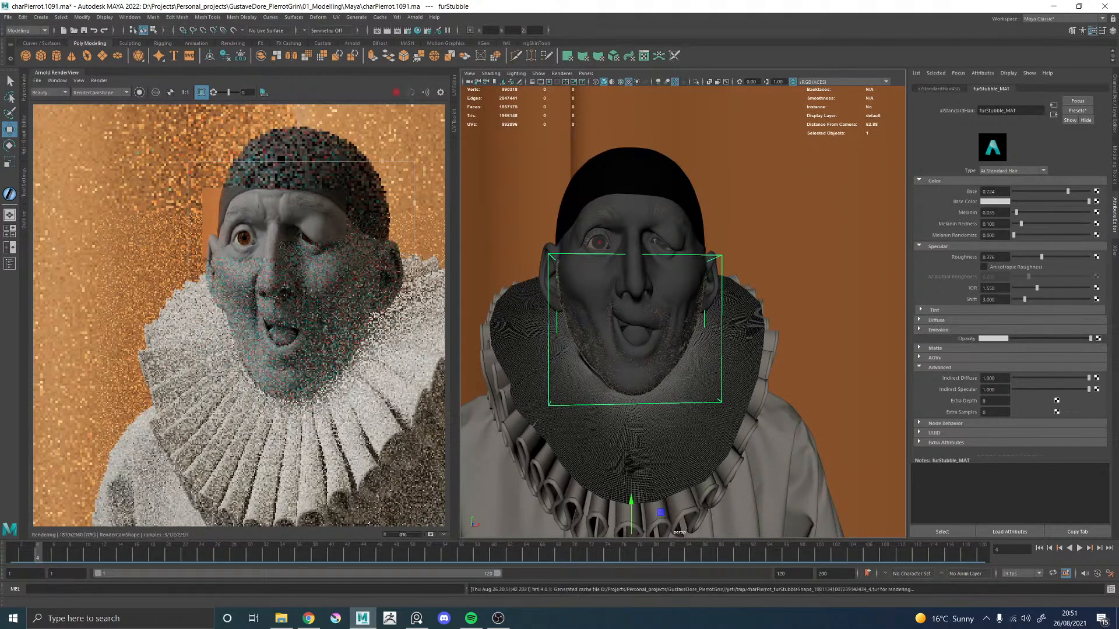
Step: Switch to the reference board and examine the photos of an older man's face for stubble, eyebrow and eyelash colour
key(alt+Tab)
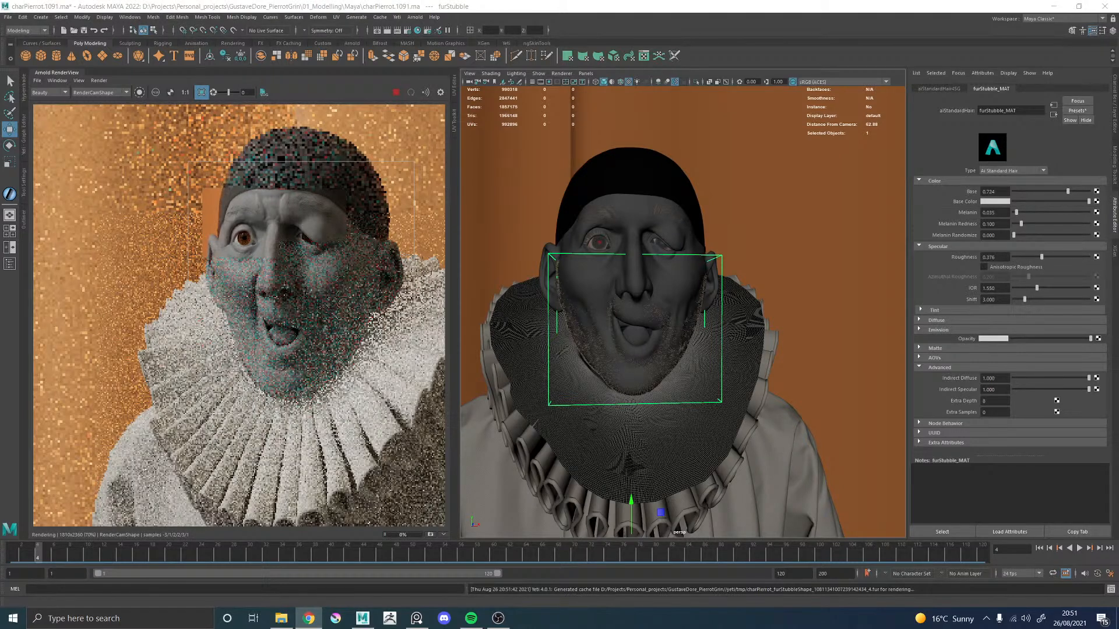
key(alt+Tab)
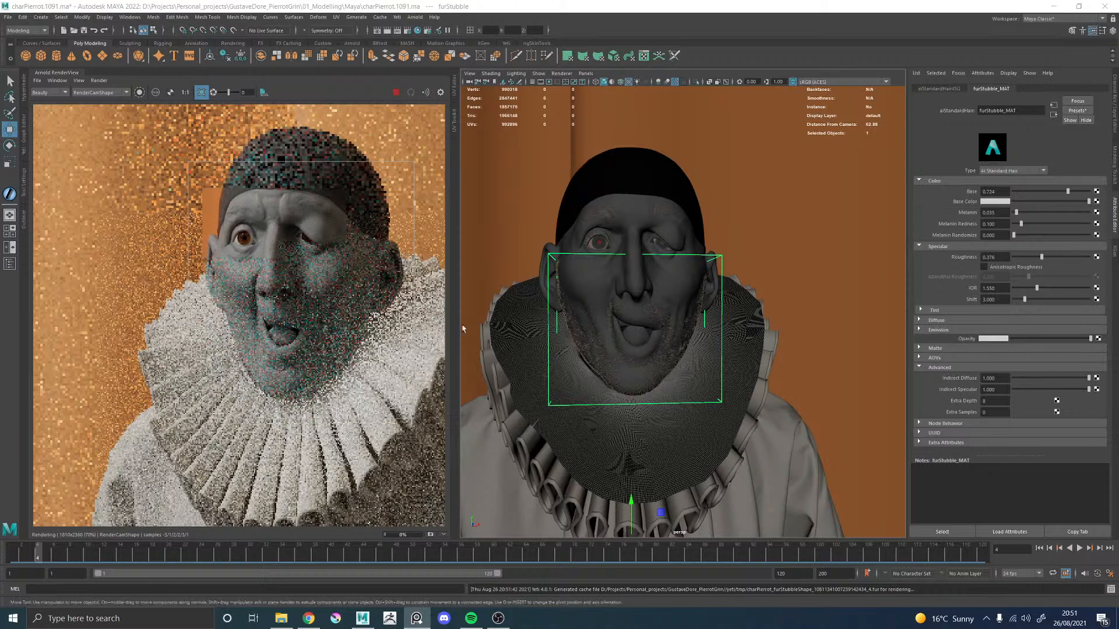
key(alt+Tab)
right_drag(1118, 247, 885, 241)
scroll(885, 242, down, 3)
middle_drag(752, 301, 917, 173)
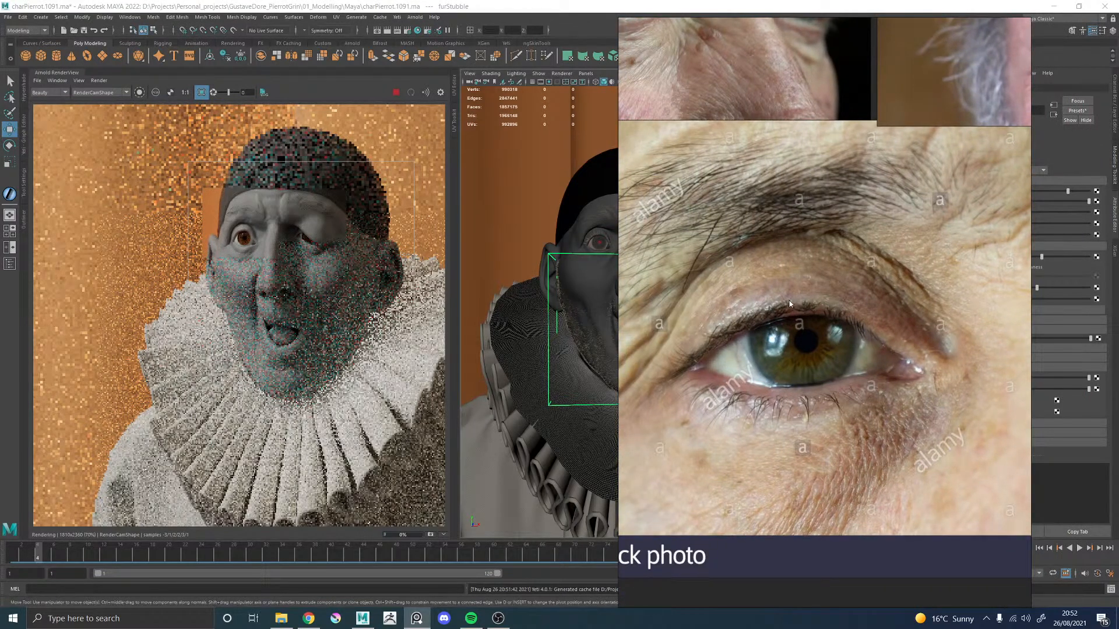
middle_drag(704, 102, 780, 291)
middle_drag(733, 187, 775, 314)
middle_drag(725, 152, 675, 408)
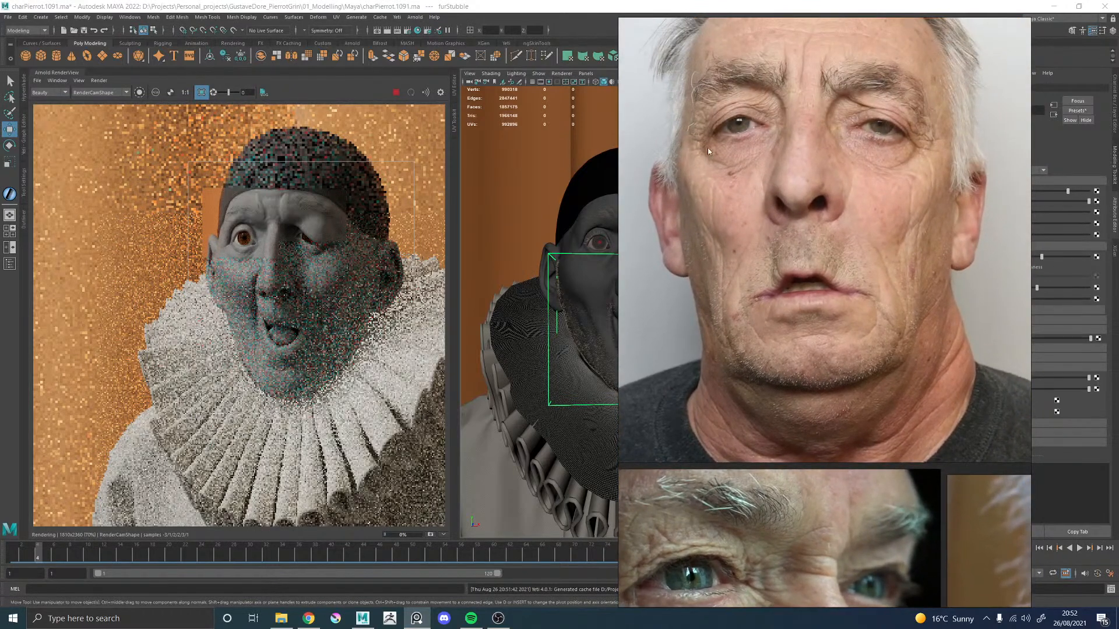
middle_drag(716, 113, 759, 189)
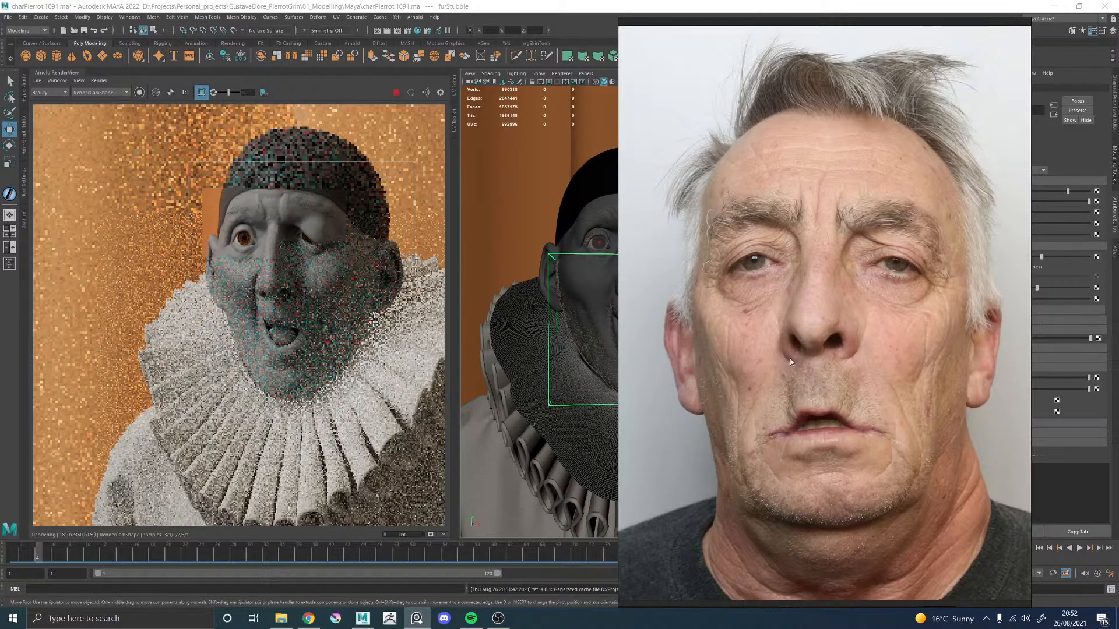
middle_drag(744, 352, 732, 295)
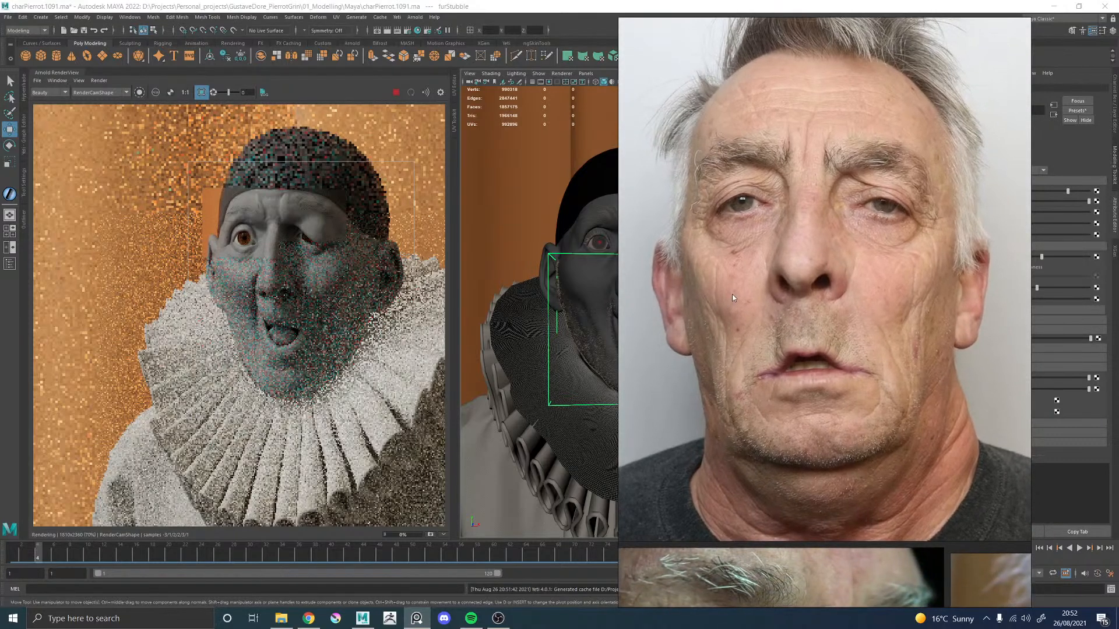
middle_drag(732, 294, 742, 277)
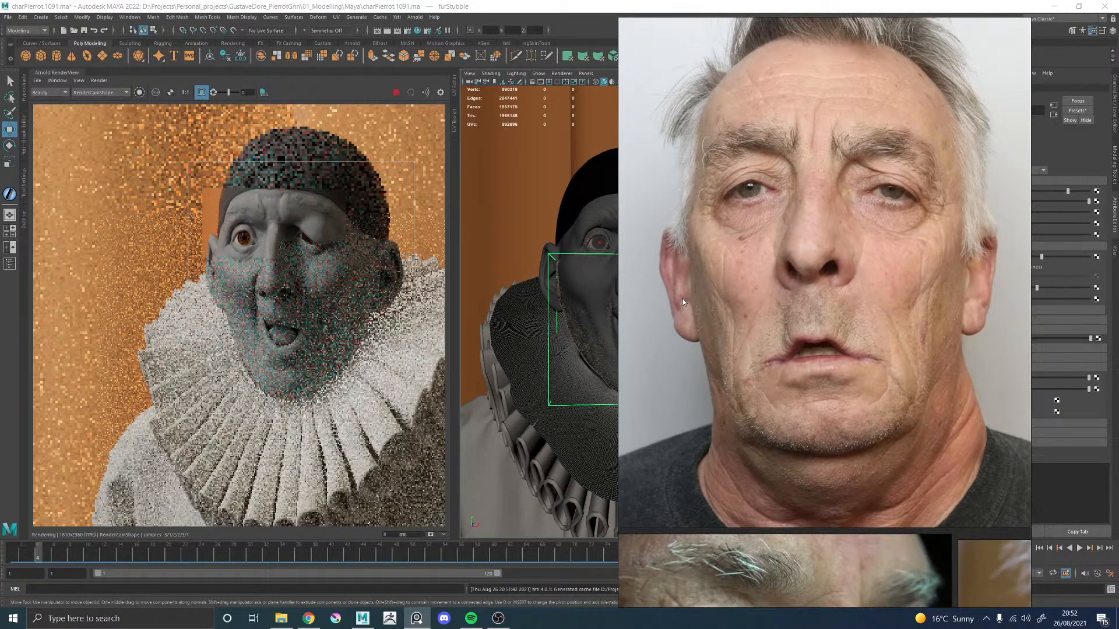
Step: Examine the reference photos of the man's chin stubble and eyebrows, and the close-up of an eye with its lashes
scroll(680, 296, down, 2)
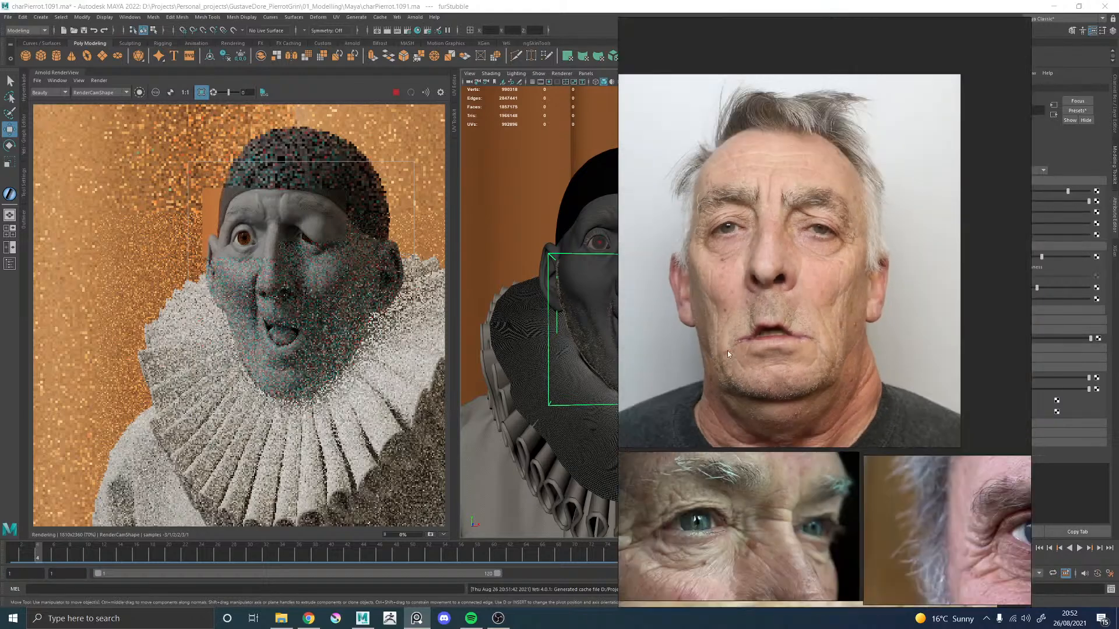
middle_drag(728, 351, 767, 229)
scroll(763, 341, up, 3)
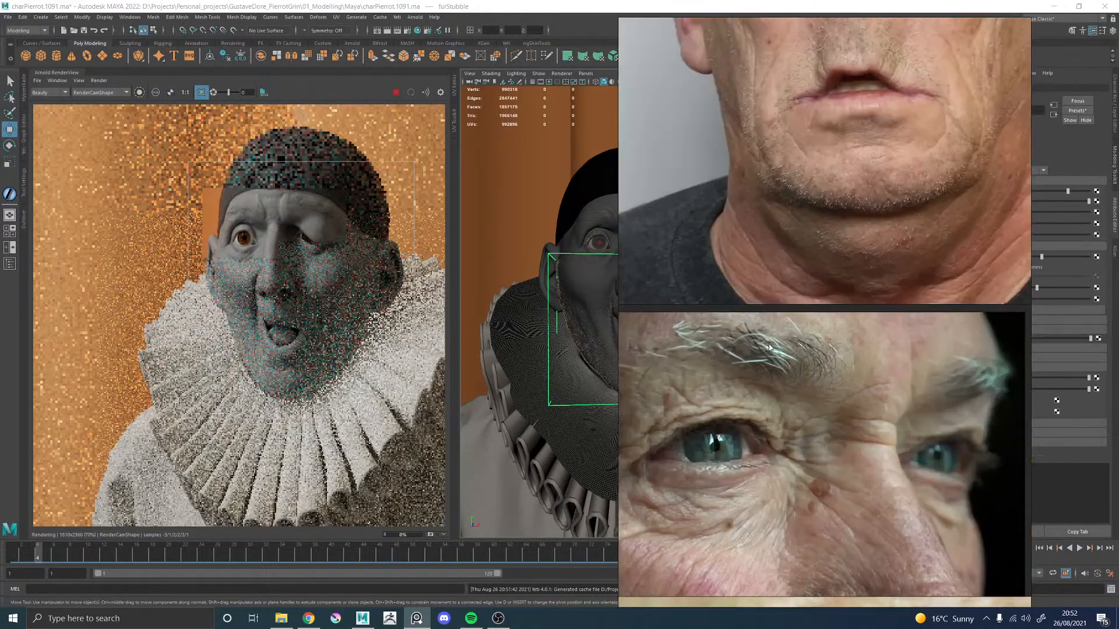
middle_drag(788, 403, 783, 128)
scroll(787, 326, down, 3)
middle_drag(878, 434, 787, 215)
scroll(831, 289, up, 5)
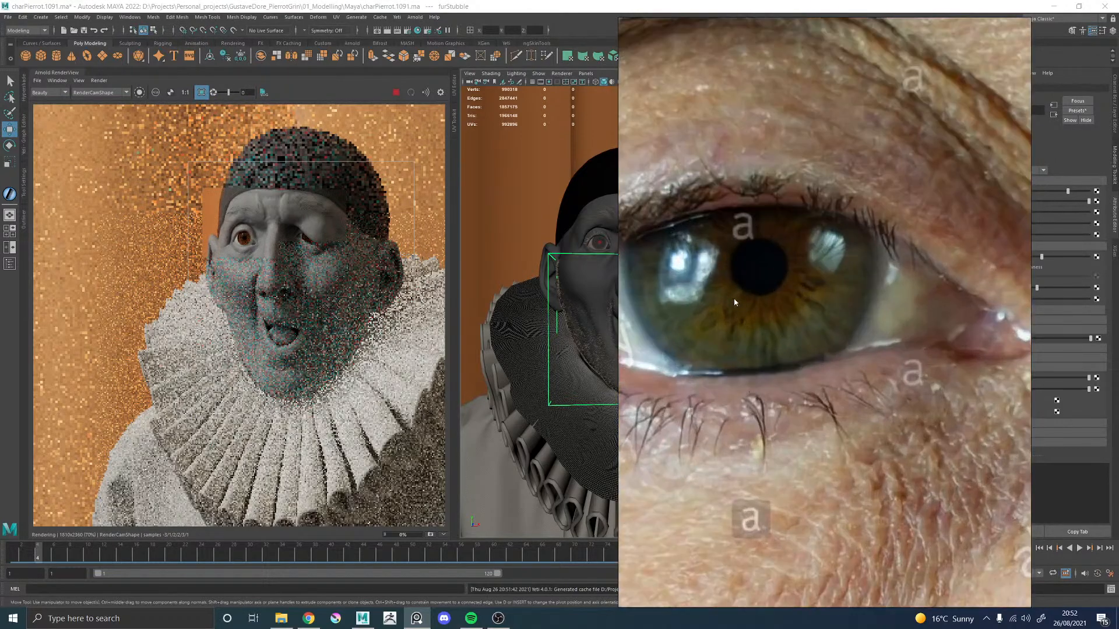
scroll(735, 303, down, 10)
middle_drag(670, 286, 775, 305)
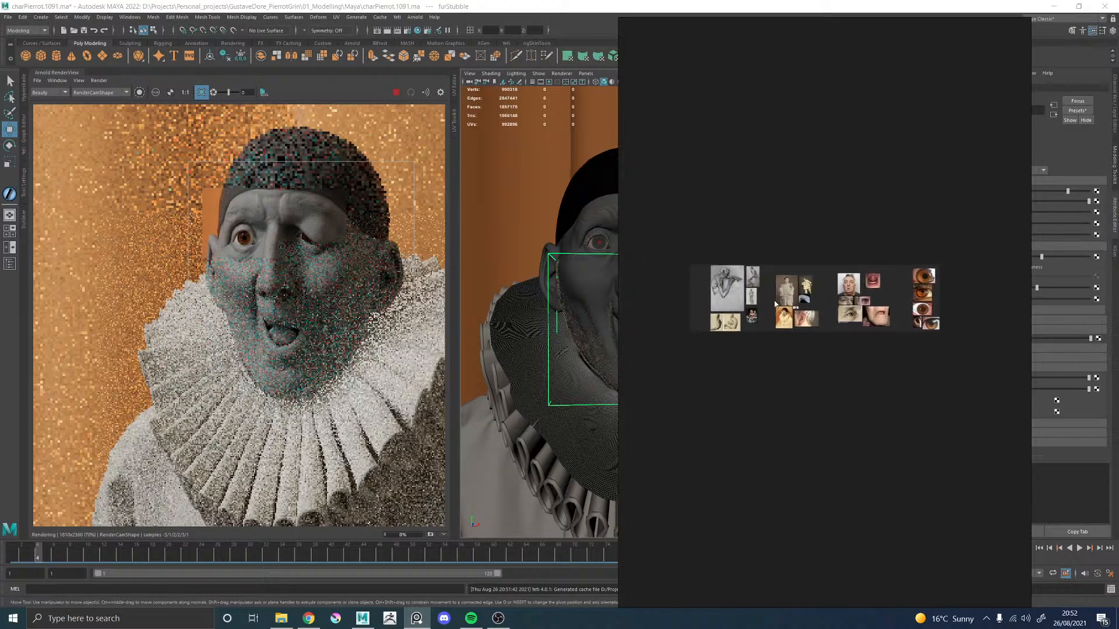
Step: Examine the reference photo of an elderly person's ear for the hair and skin detail around it
scroll(788, 319, up, 4)
scroll(813, 307, up, 6)
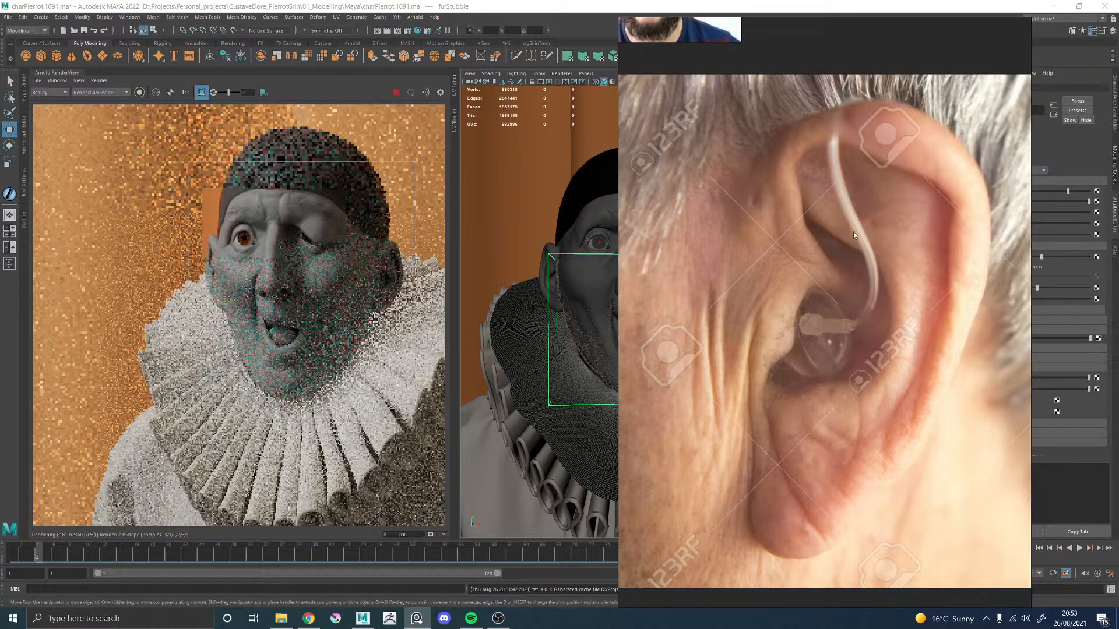
scroll(744, 234, down, 4)
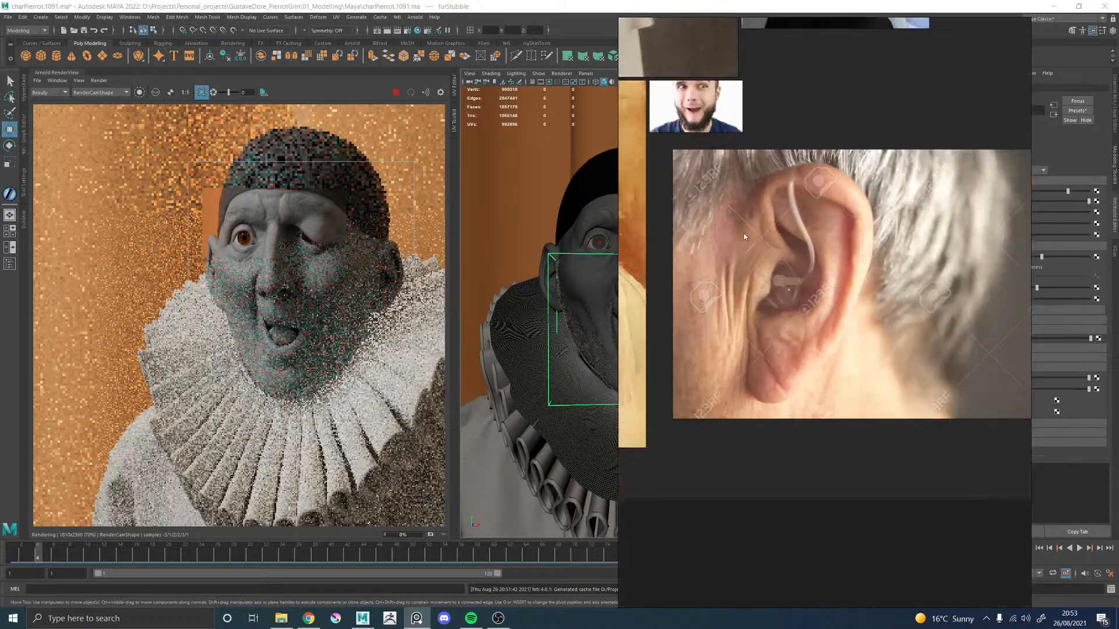
scroll(775, 280, up, 5)
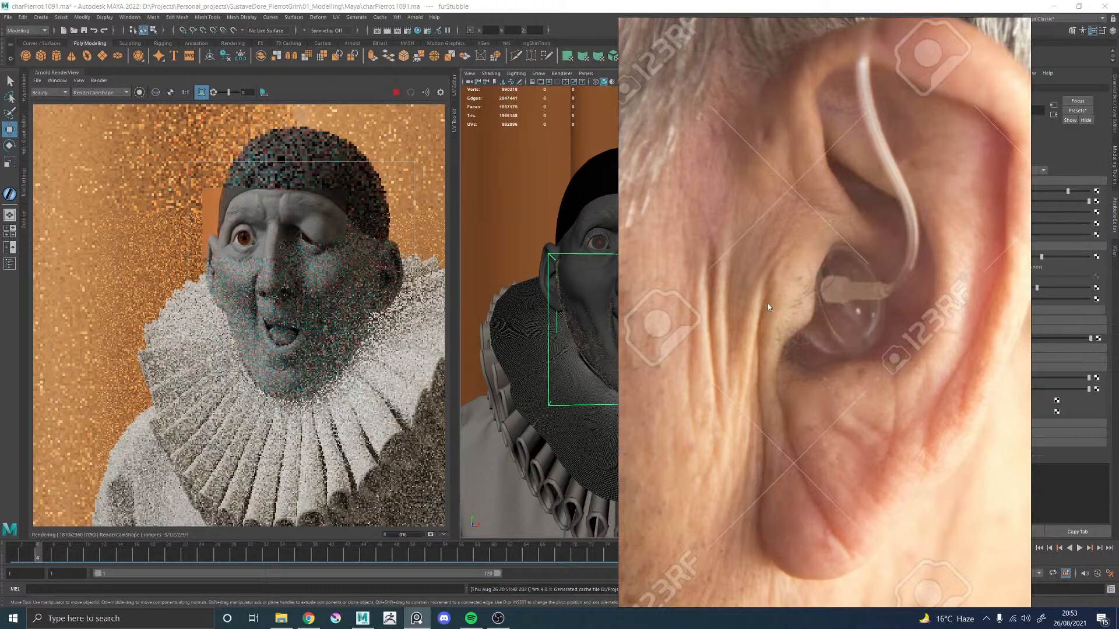
scroll(759, 258, down, 2)
middle_drag(736, 246, 760, 271)
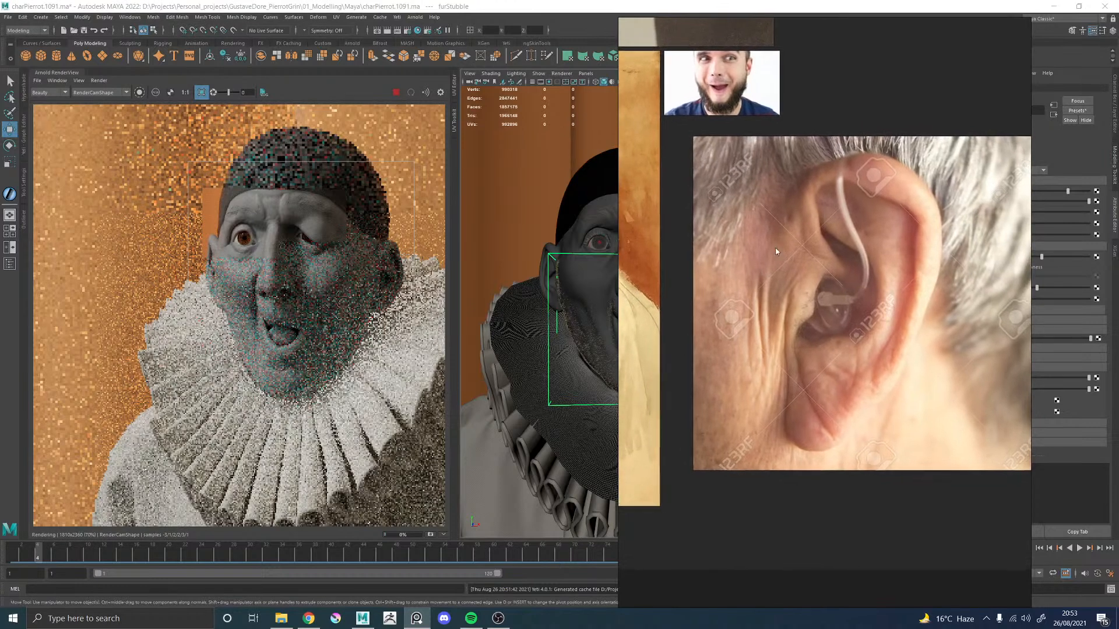
Step: Examine the Pierrot painting's face beside the Arnold render and put the reference board away
scroll(774, 250, down, 3)
middle_drag(736, 226, 873, 275)
scroll(701, 226, up, 5)
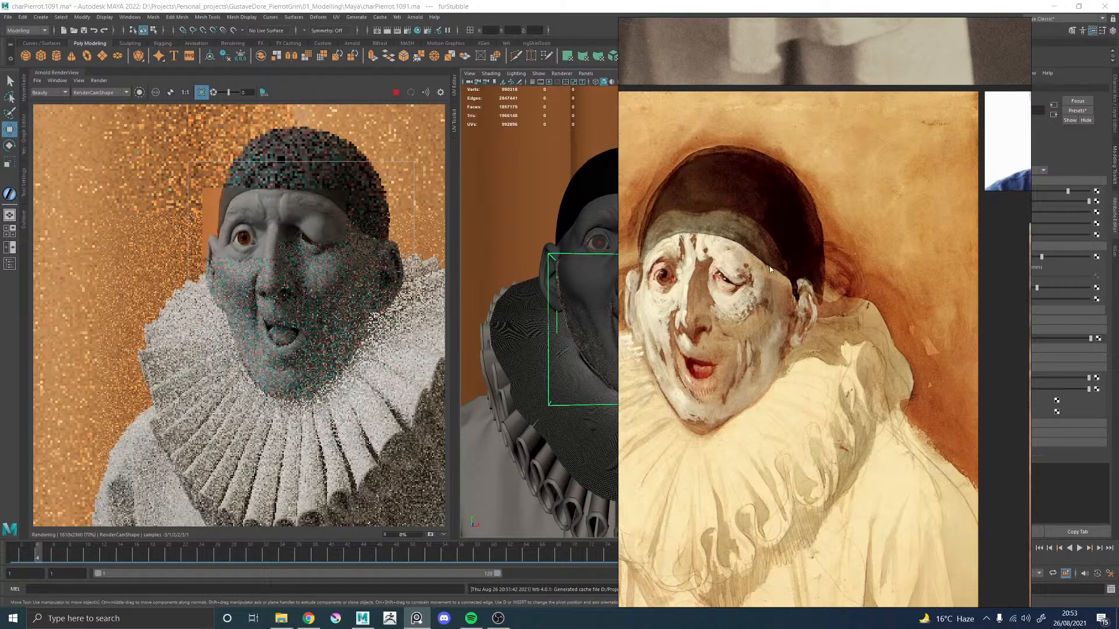
middle_drag(700, 237, 836, 236)
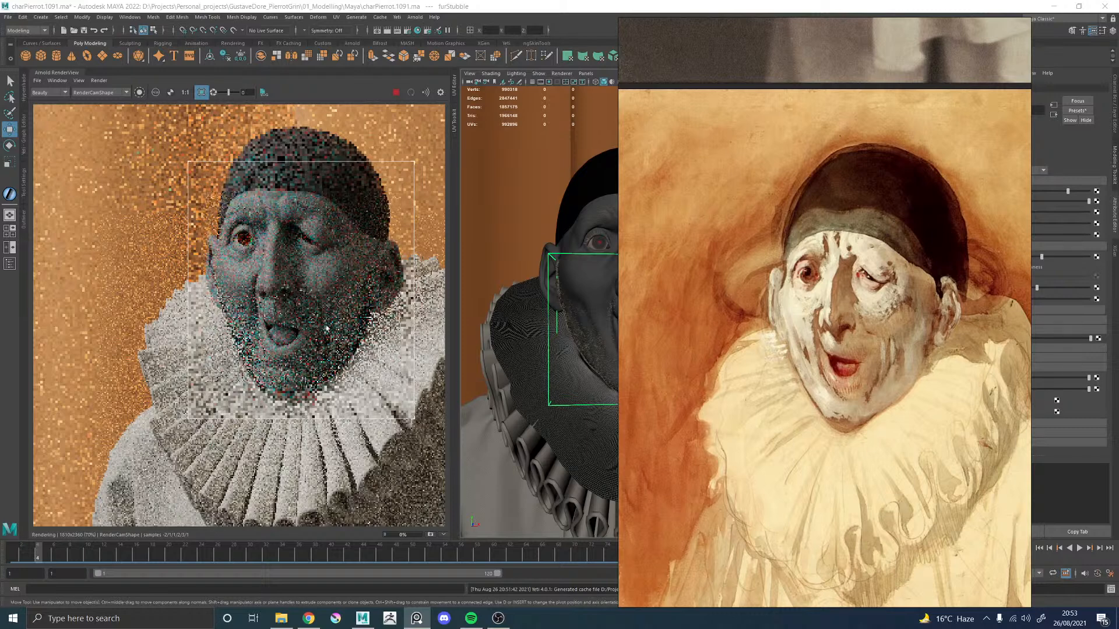
mouse_move(761, 209)
middle_down()
mouse_move(1112, 228)
mouse_move(764, 214)
middle_up()
key(ctrl+m)
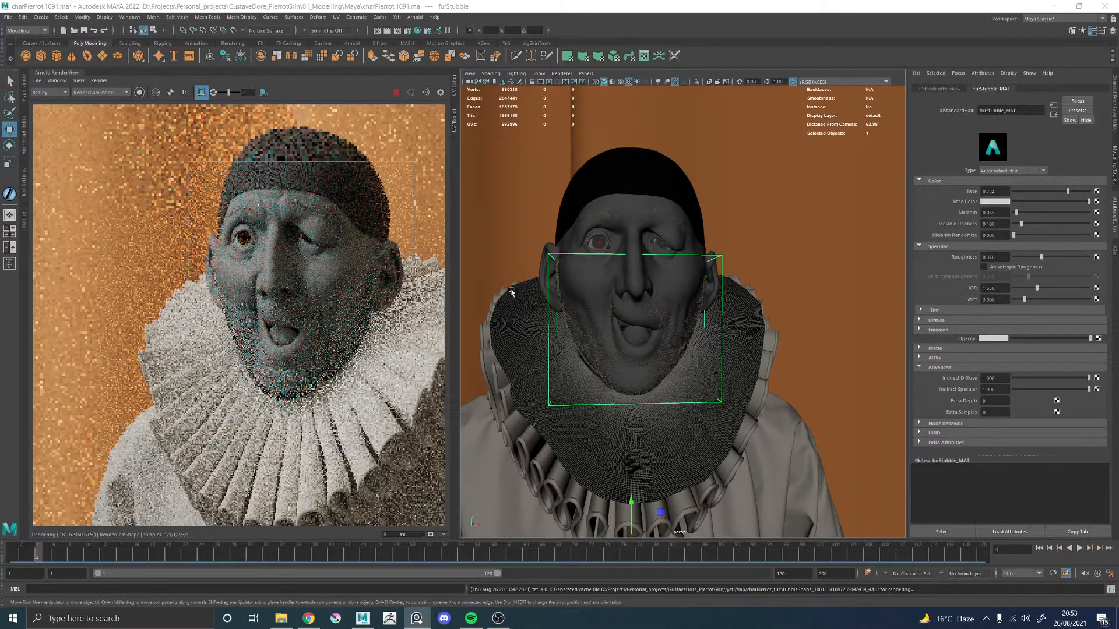
Step: Select furStubble in the scene hierarchy and set its render density to 1
click(25, 226)
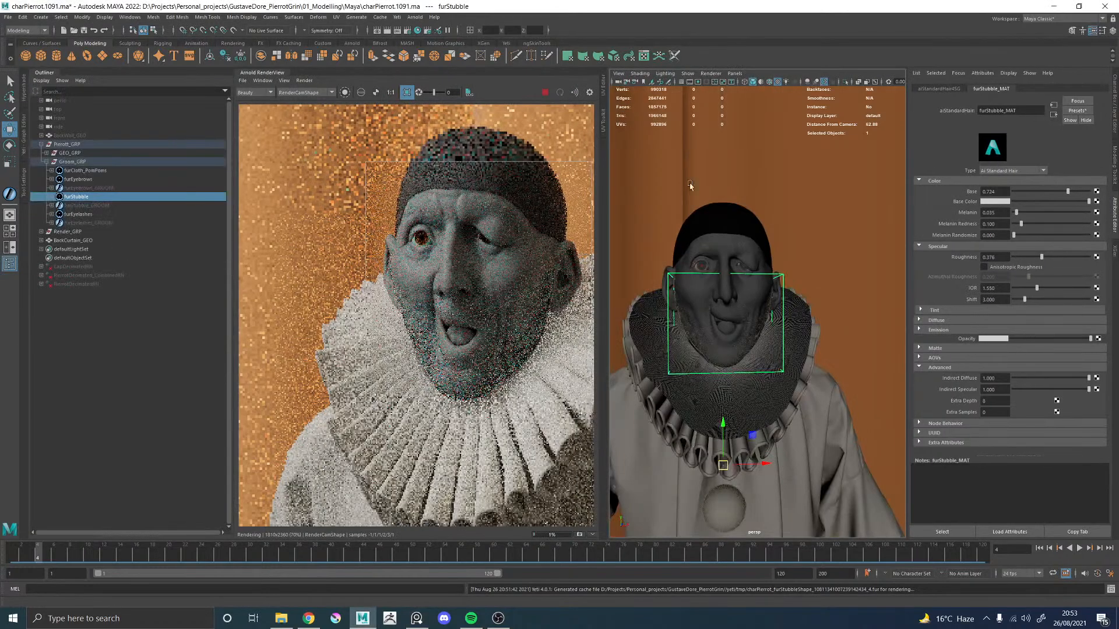
click(108, 199)
drag(1006, 156, 960, 158)
text(1)
key(Return)
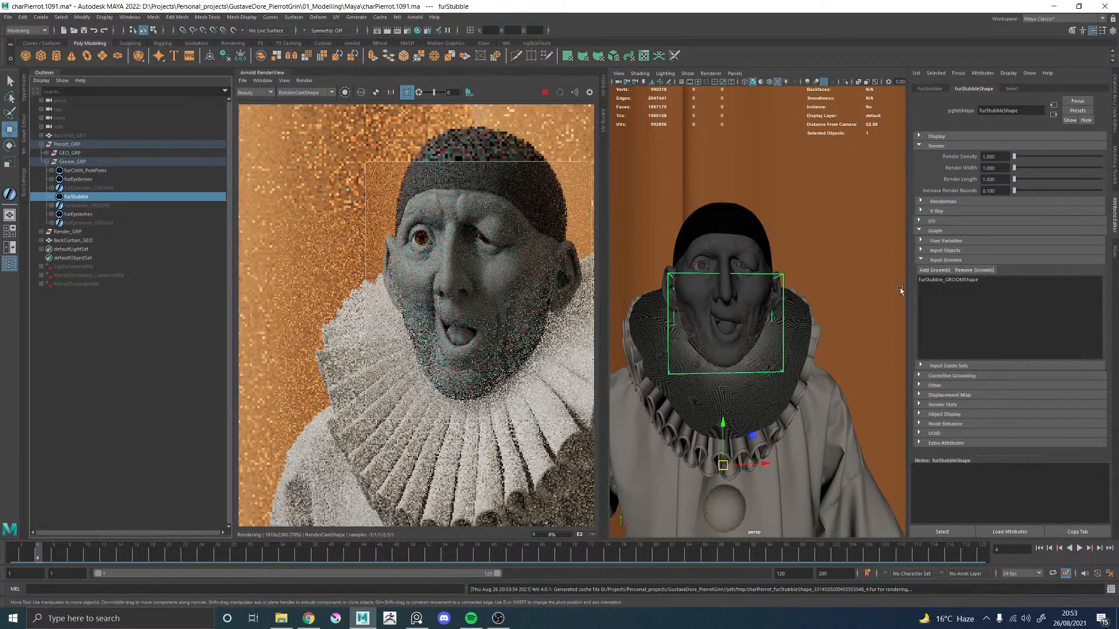
click(51, 73)
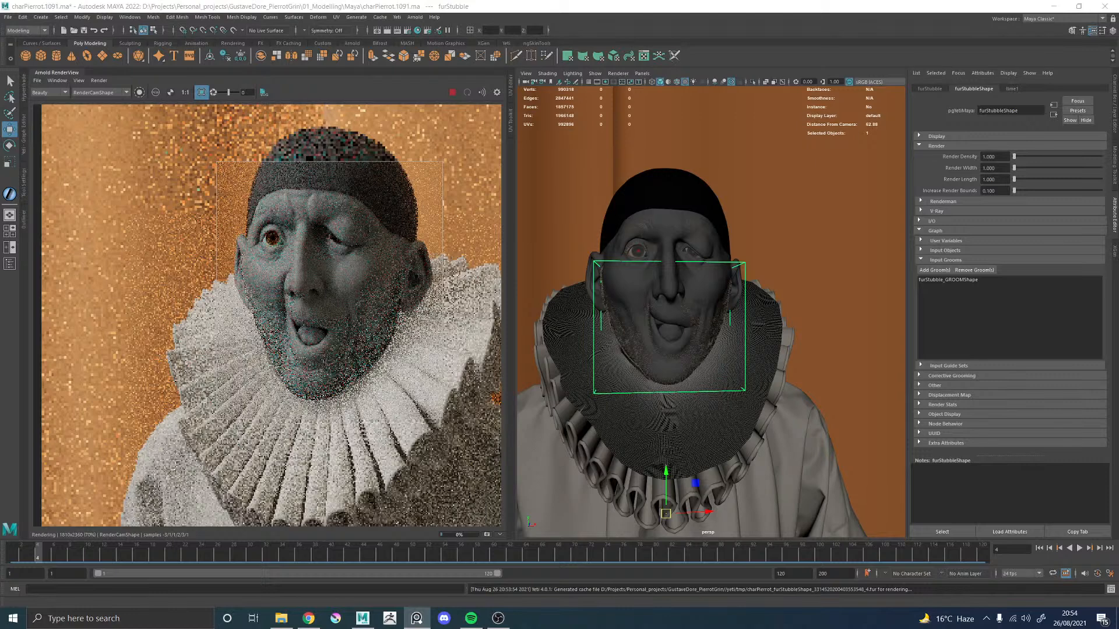
Step: Restrict the Arnold render's crop region to the character's wide-open eye and its surroundings
key(alt+Tab)
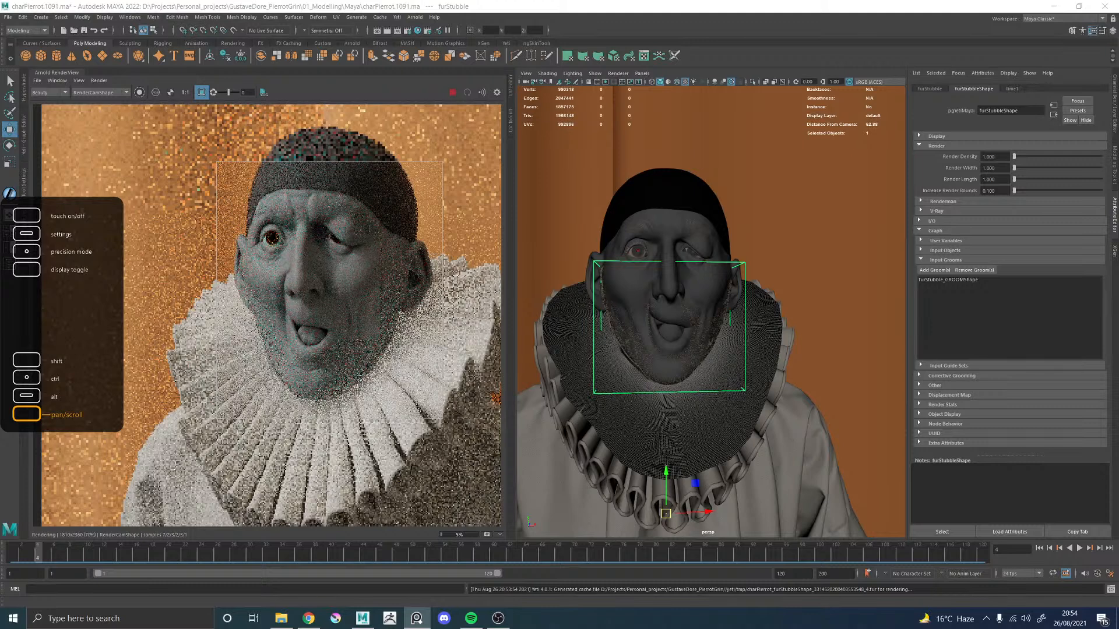
scroll(274, 290, up, 2)
middle_drag(402, 234, 335, 257)
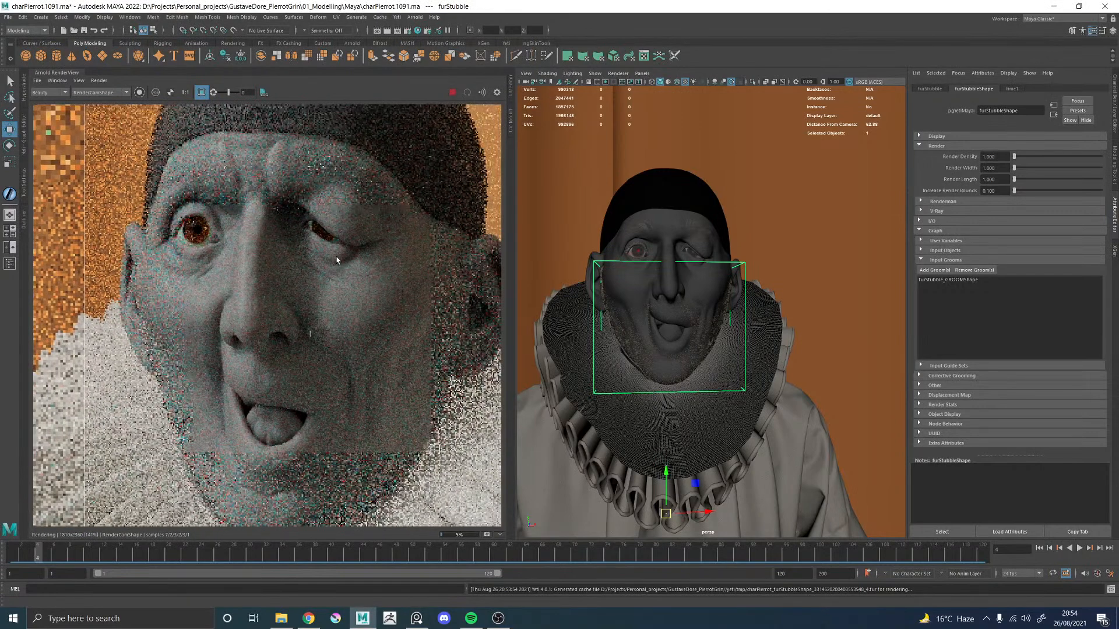
scroll(336, 254, up, 1)
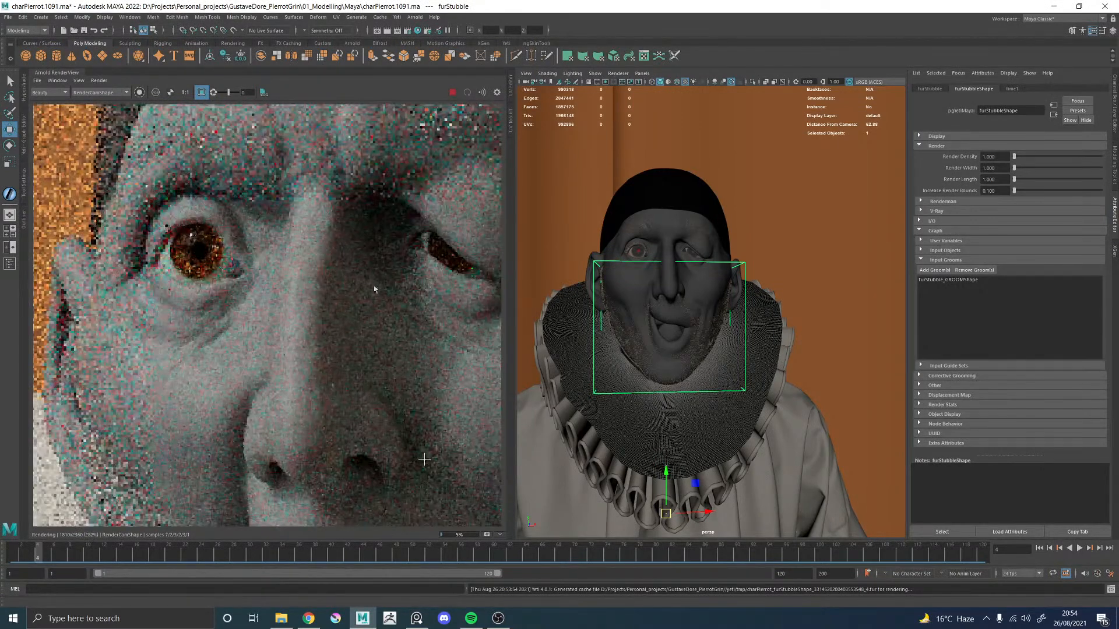
alt+middle_drag(573, 248, 624, 302)
scroll(624, 302, up, 3)
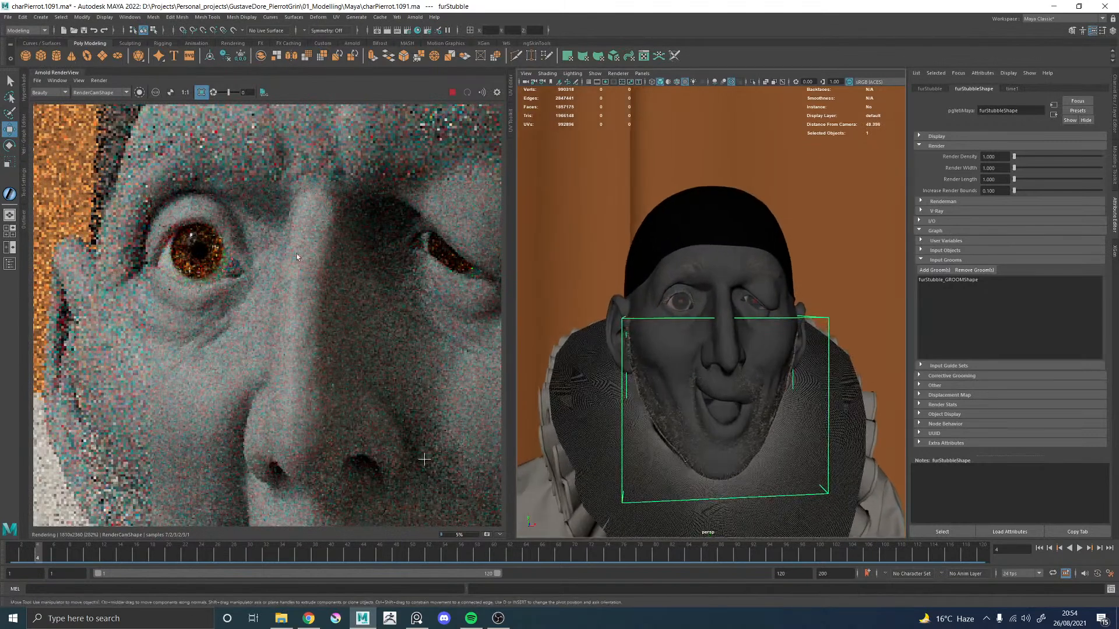
drag(102, 137, 311, 345)
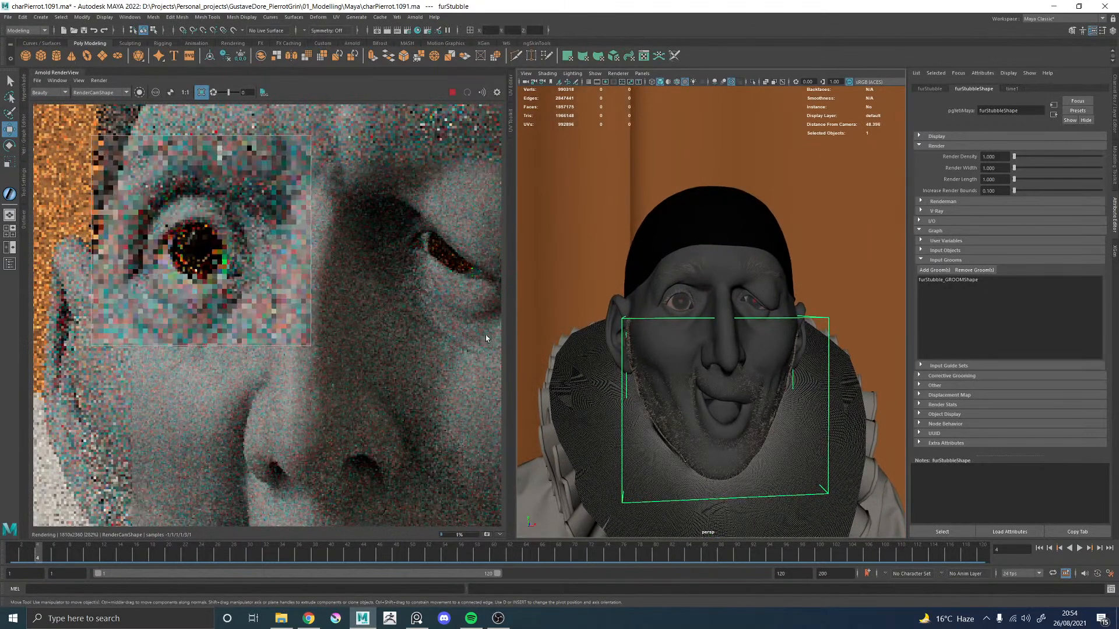
Step: Select the wide-open eye's group R_Eye_GRP and set the Rotate tool's axis orientation to Object
click(679, 302)
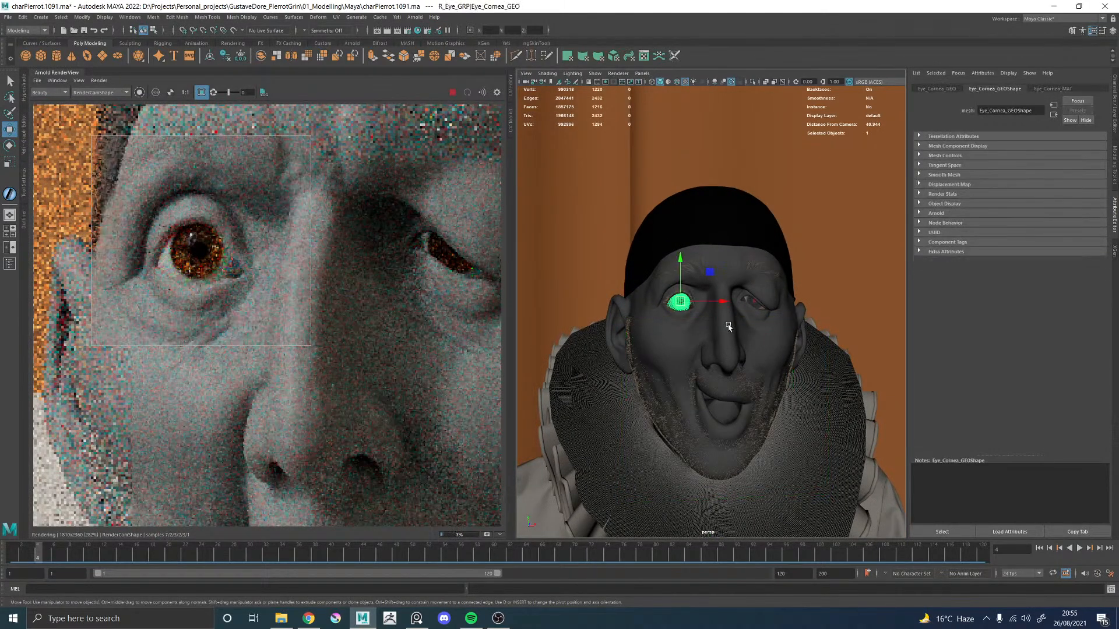
key(e)
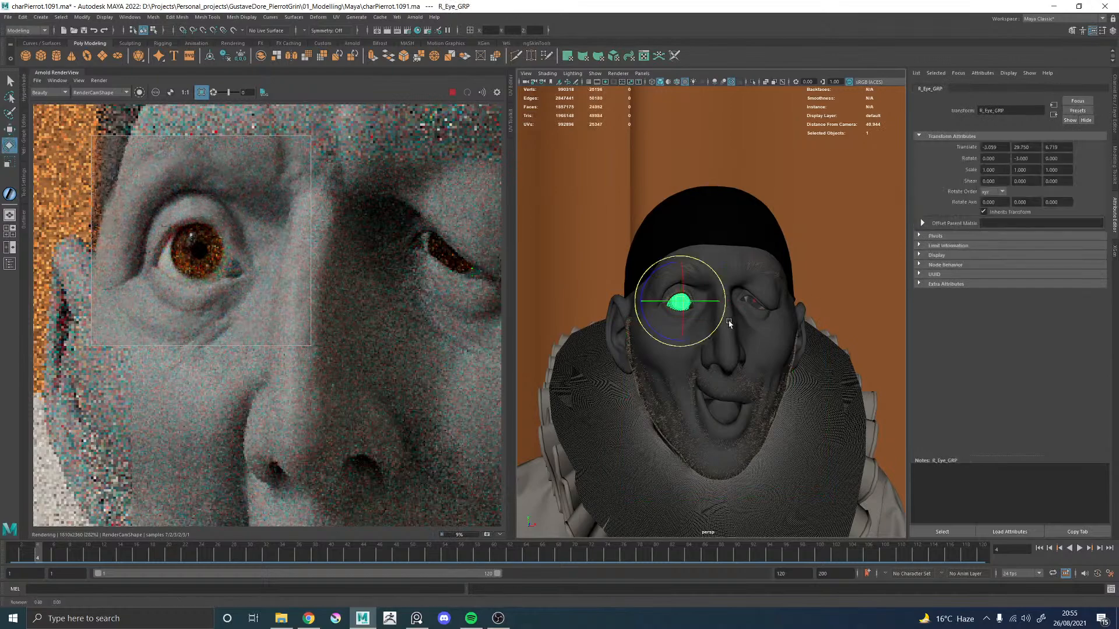
alt+drag(729, 326, 703, 328)
alt+middle_drag(703, 325, 737, 329)
alt+right_drag(737, 329, 902, 384)
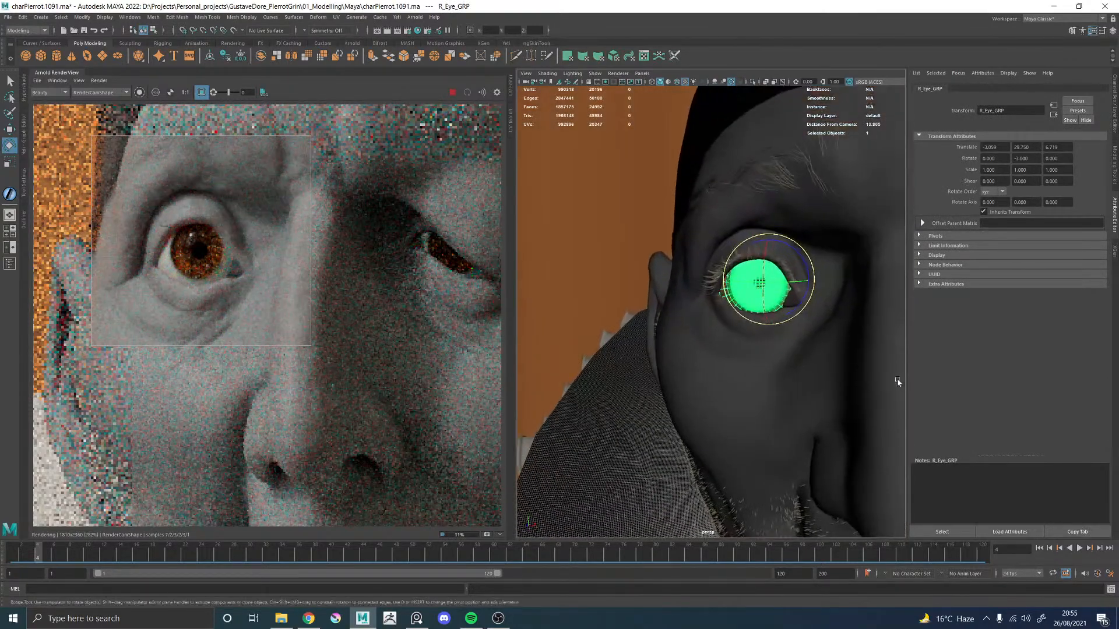
alt+middle_drag(796, 327, 787, 327)
double_click(10, 145)
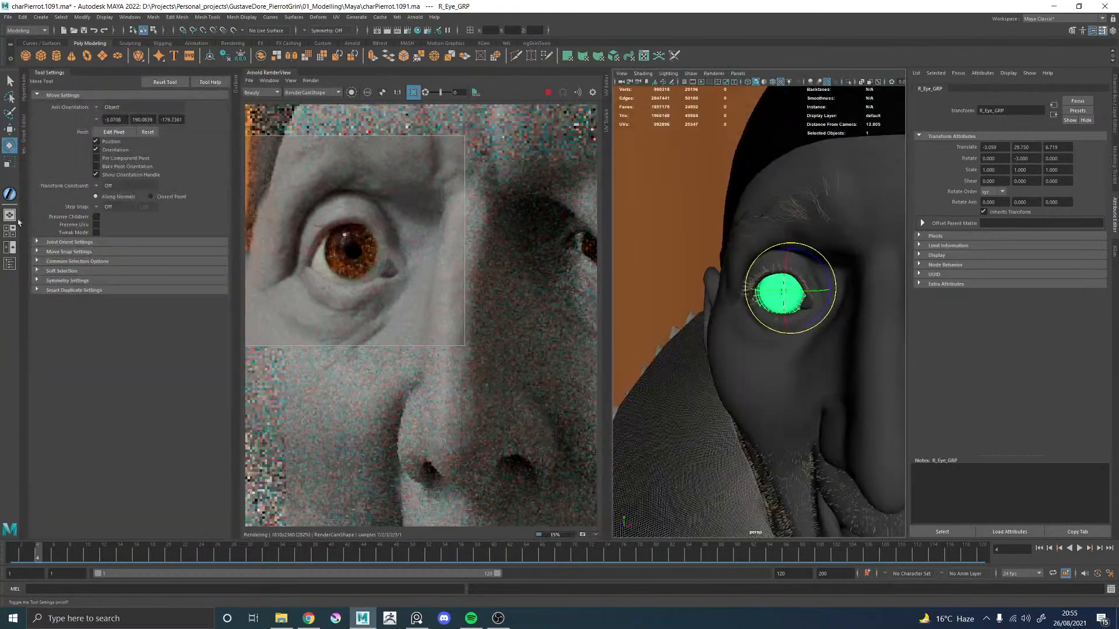
click(112, 107)
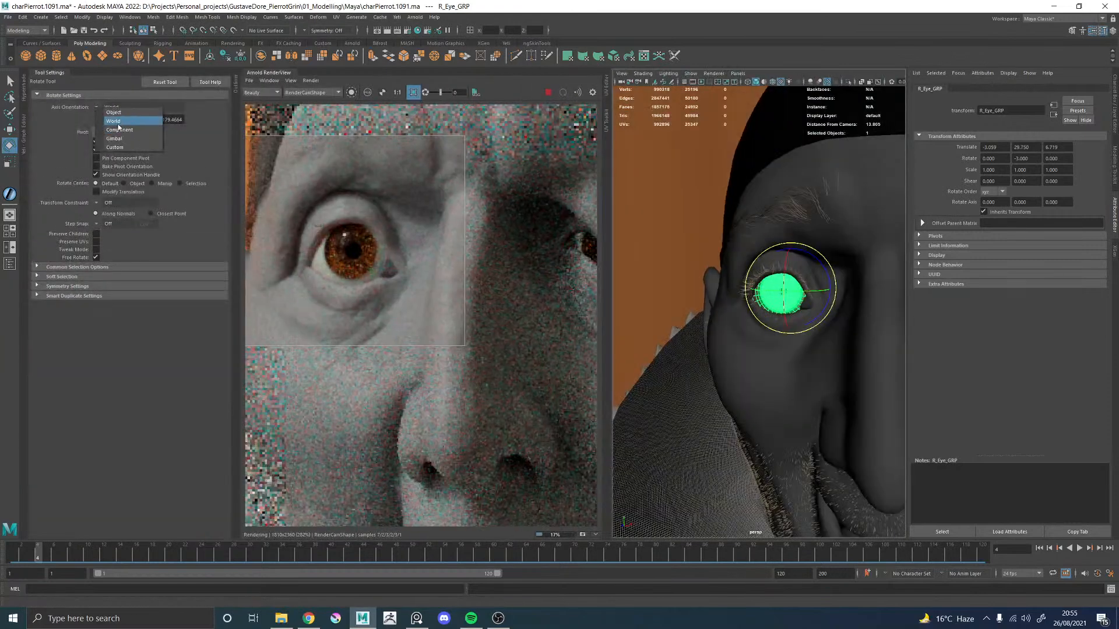
click(120, 114)
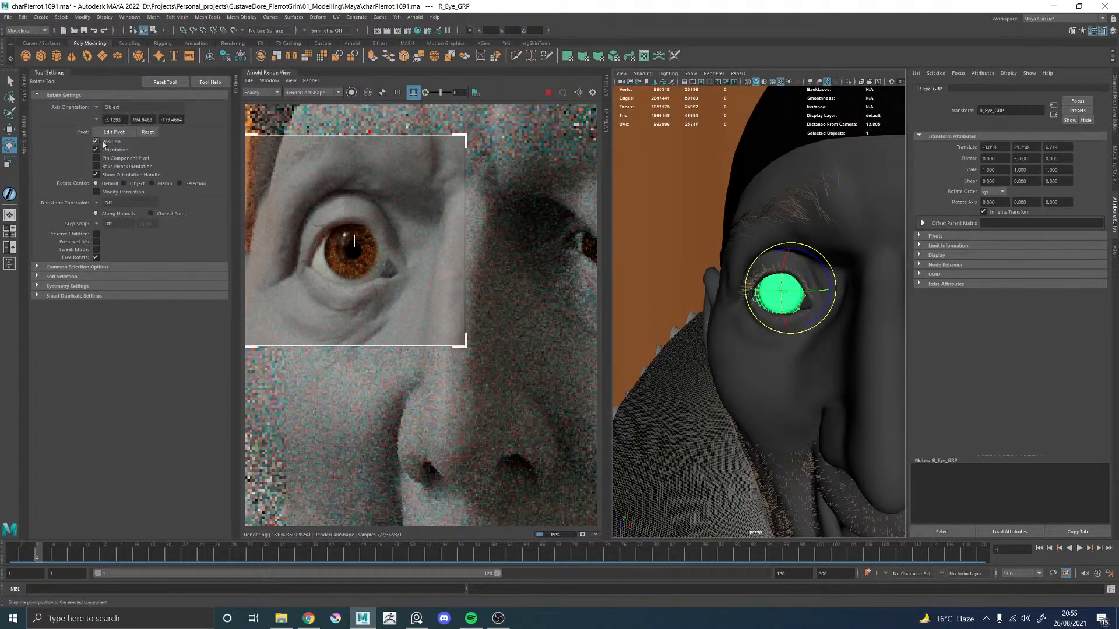
click(53, 73)
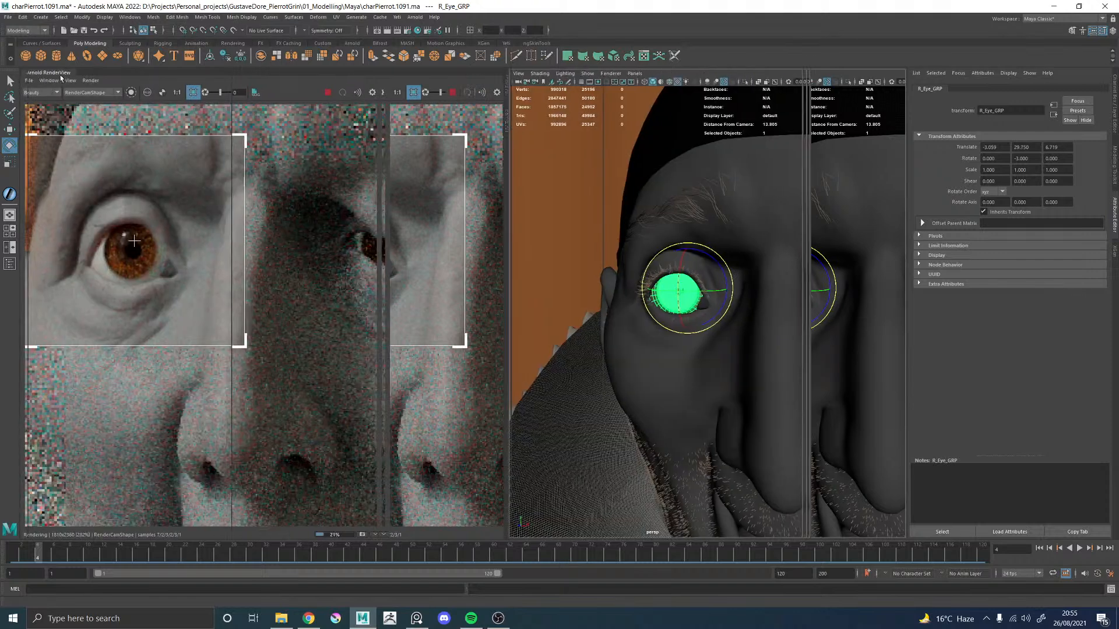
Step: Rotate R_Eye_GRP horizontally to about -0.41 degrees in Y
scroll(787, 281, up, 3)
alt+drag(786, 281, 741, 345)
alt+middle_drag(741, 345, 700, 300)
drag(702, 225, 707, 226)
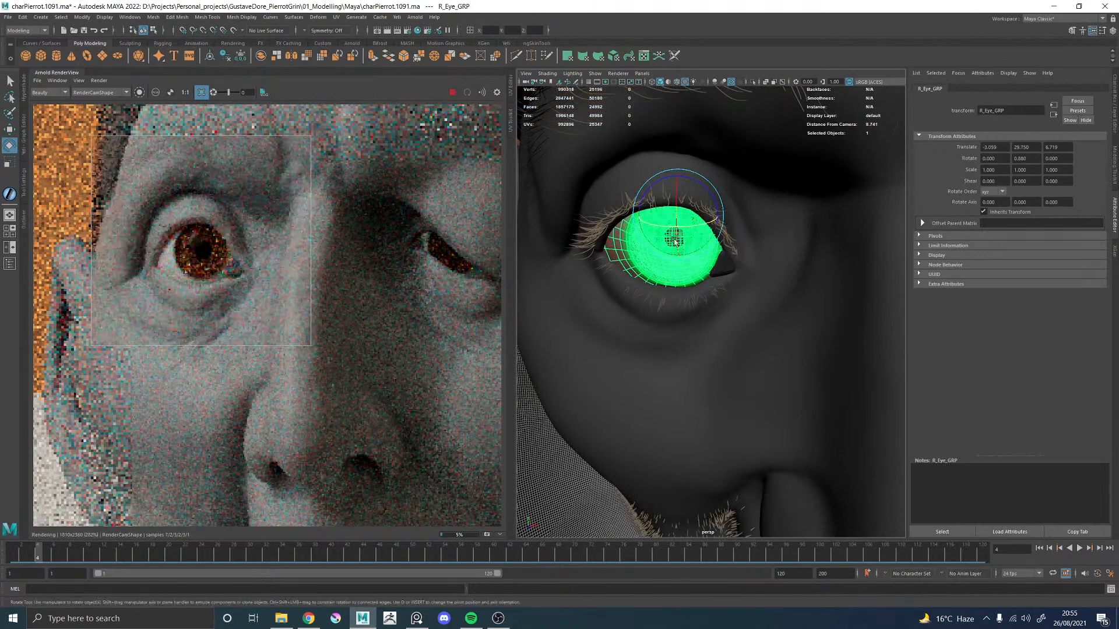
drag(668, 227, 664, 229)
Step: Compare the wide-open eye's gaze in the Arnold render with the Pierrot painting on the reference board
scroll(221, 307, down, 5)
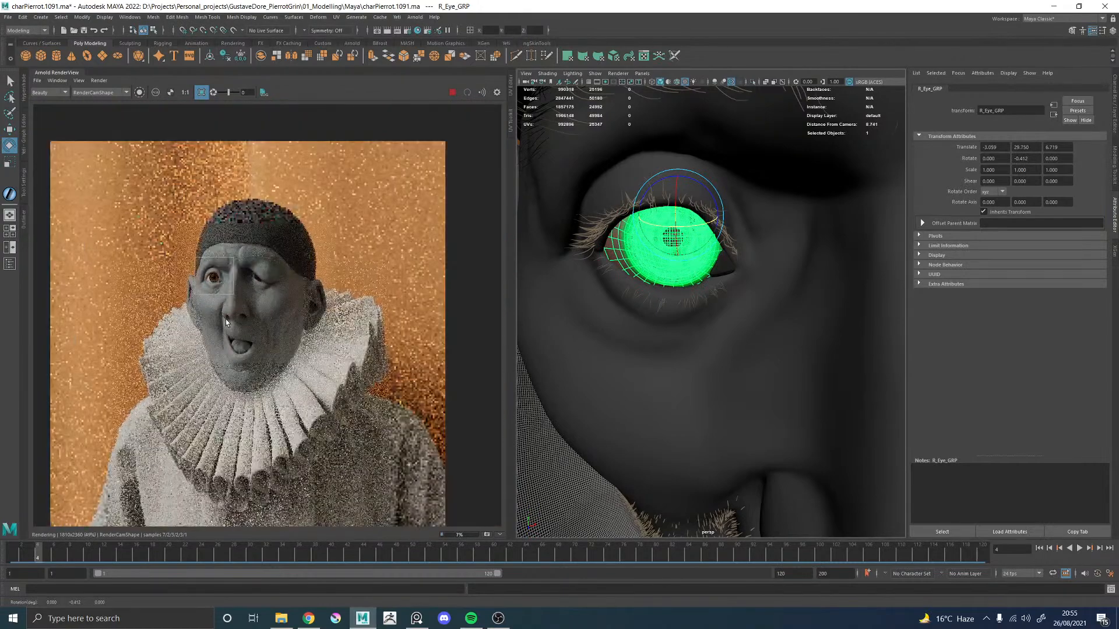
scroll(227, 322, up, 5)
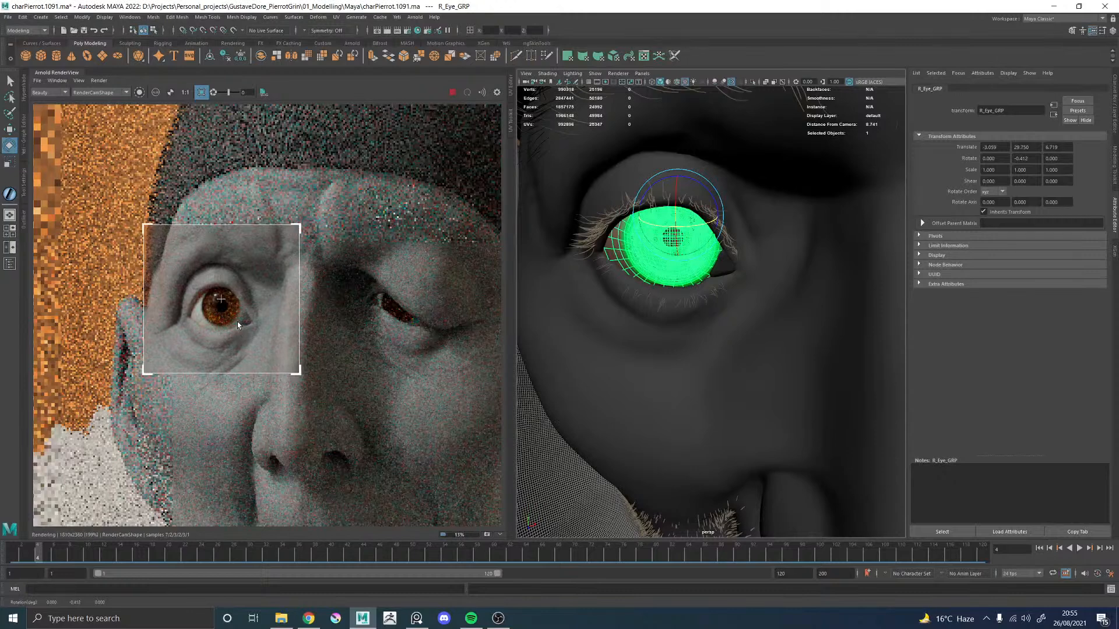
scroll(237, 322, down, 3)
scroll(237, 322, down, 1)
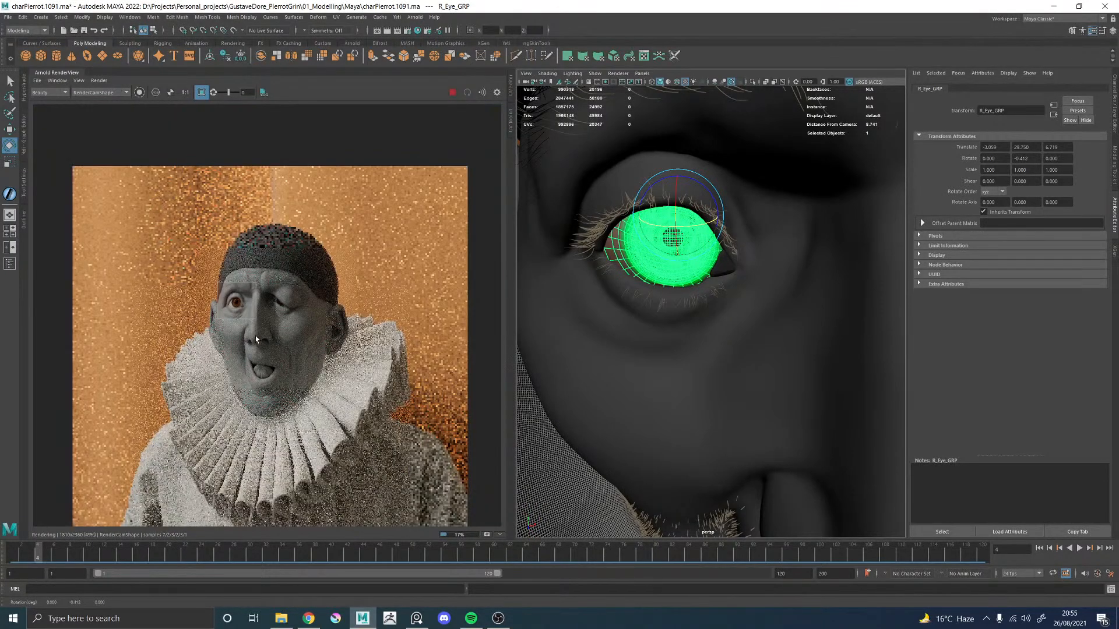
scroll(255, 335, up, 4)
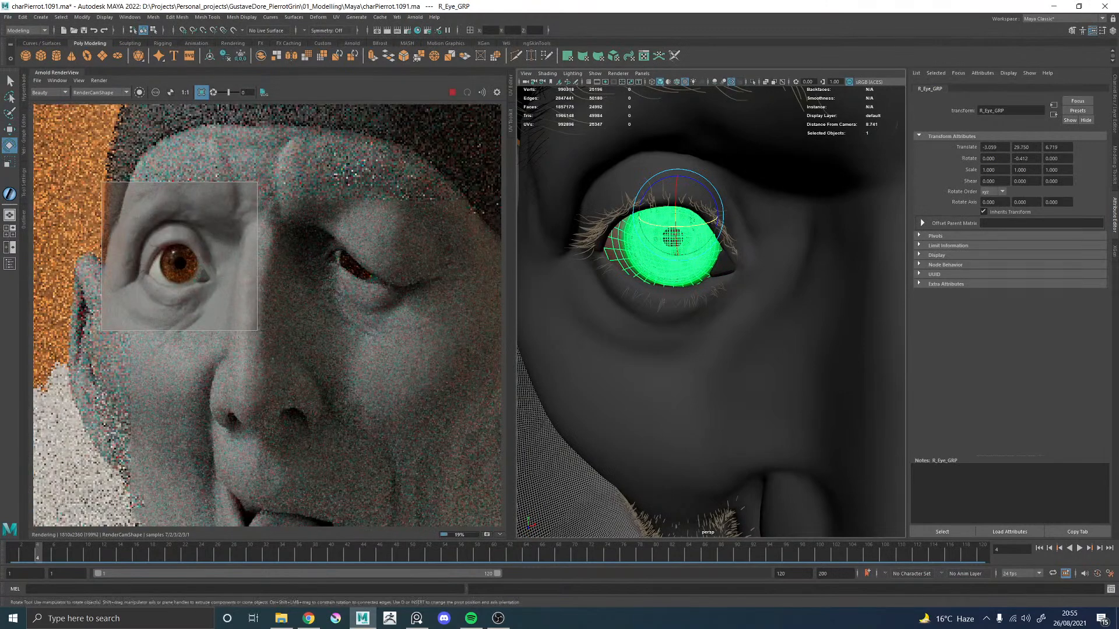
mouse_move(1118, 204)
right_down()
mouse_move(802, 225)
mouse_move(734, 207)
right_up()
scroll(670, 304, up, 7)
scroll(666, 309, up, 2)
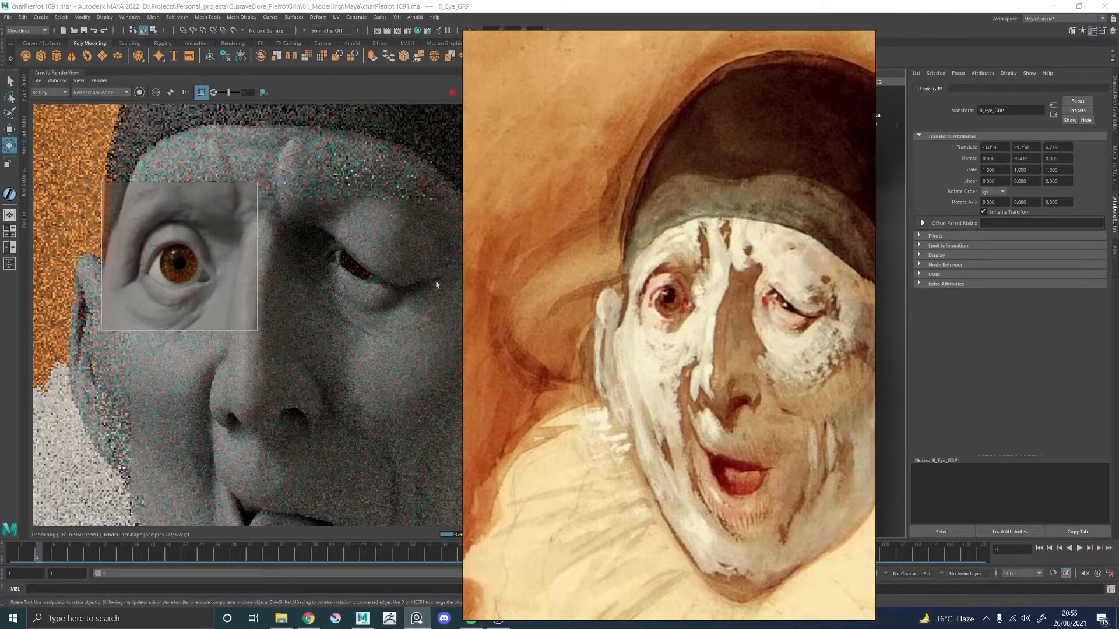
scroll(145, 270, up, 5)
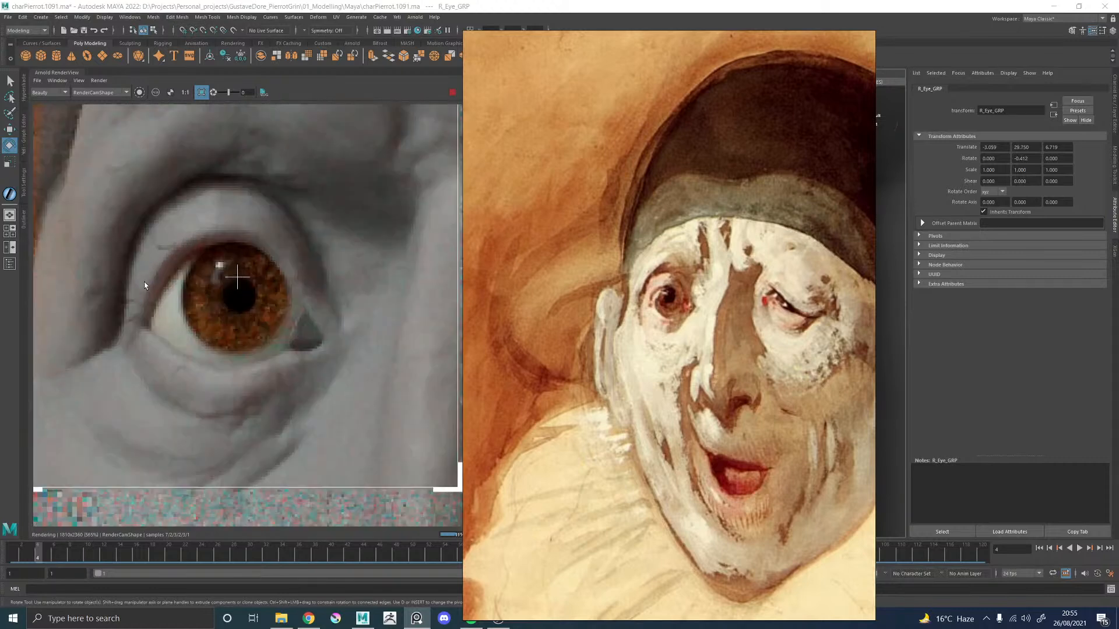
scroll(152, 291, down, 6)
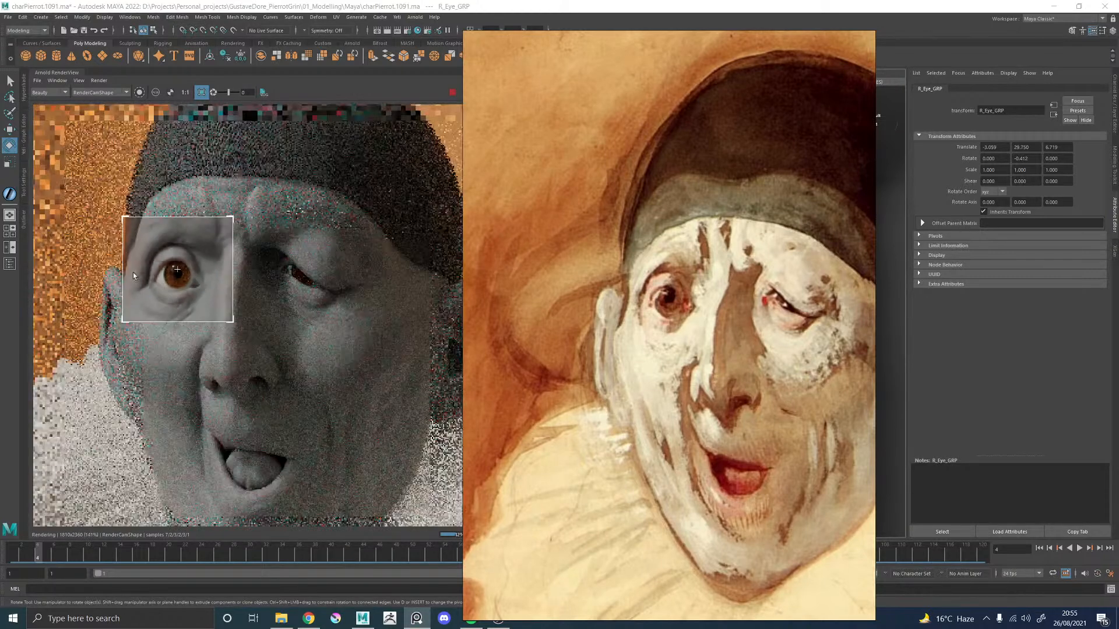
scroll(178, 258, down, 1)
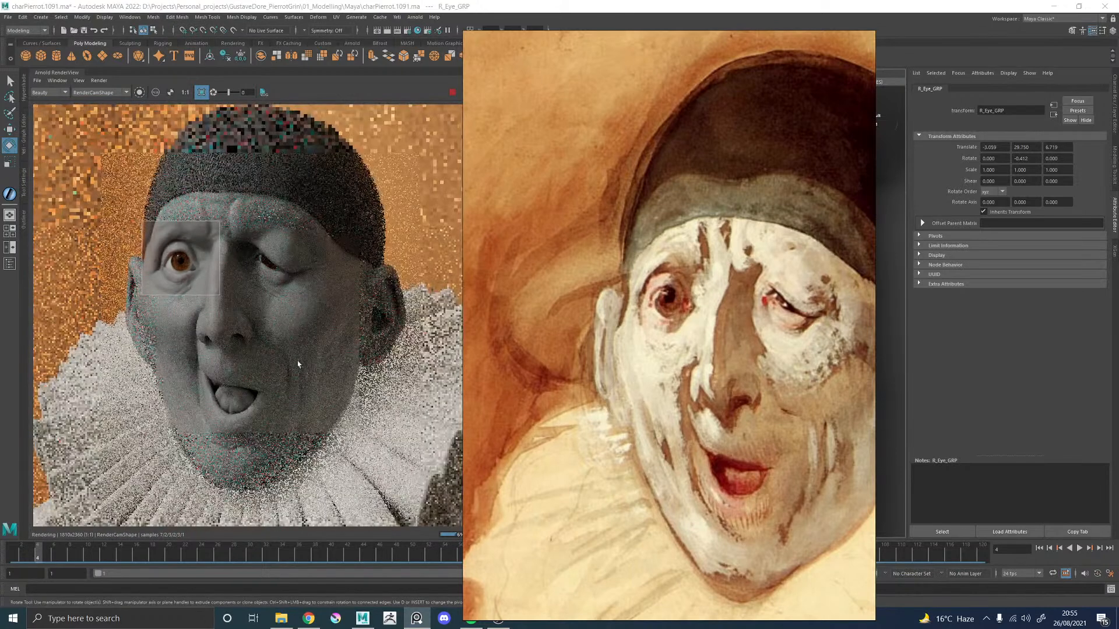
Step: Refine the Arnold render with crop regions on the forehead above the half-closed eye, and on the cheek beside the mouth
scroll(213, 353, up, 2)
drag(242, 166, 339, 232)
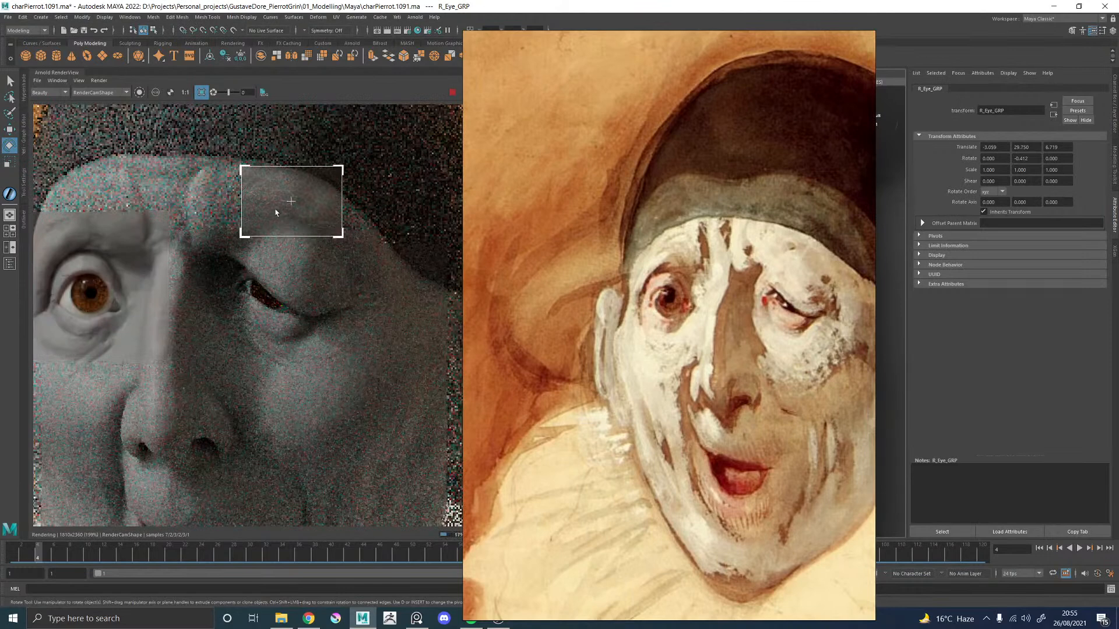
scroll(223, 220, up, 1)
middle_drag(265, 226, 305, 224)
scroll(378, 230, down, 2)
middle_drag(389, 270, 406, 126)
mouse_move(222, 274)
mouse_down()
mouse_move(259, 320)
mouse_move(266, 359)
mouse_up()
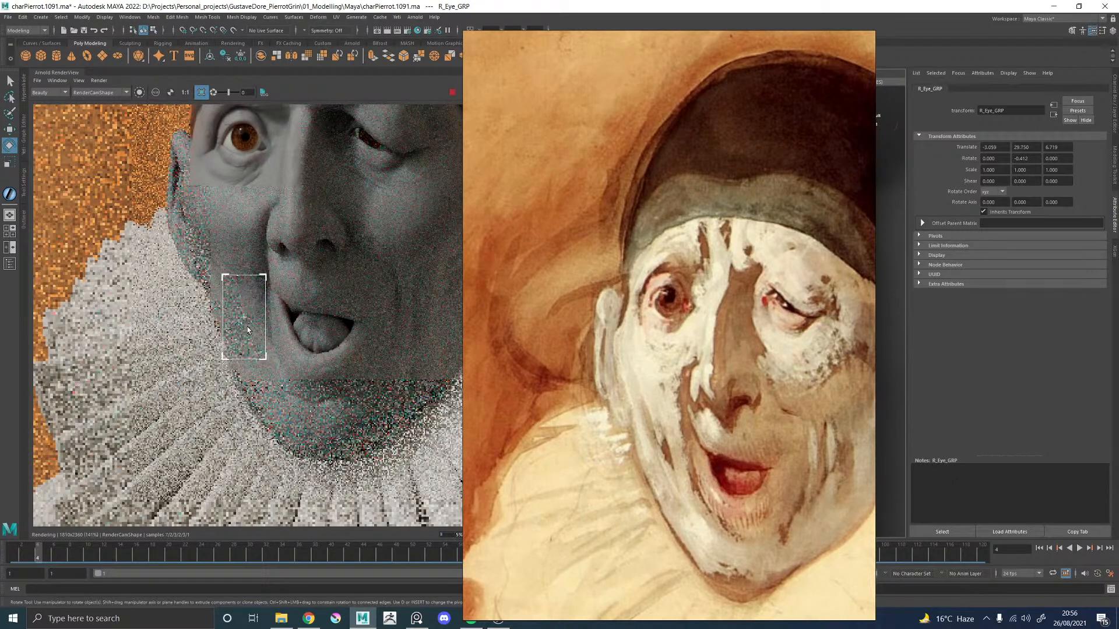
Step: Inspect the rendered cheek, restrict the crop region to the jaw below the mouth, and review the whole figure
scroll(248, 309, up, 2)
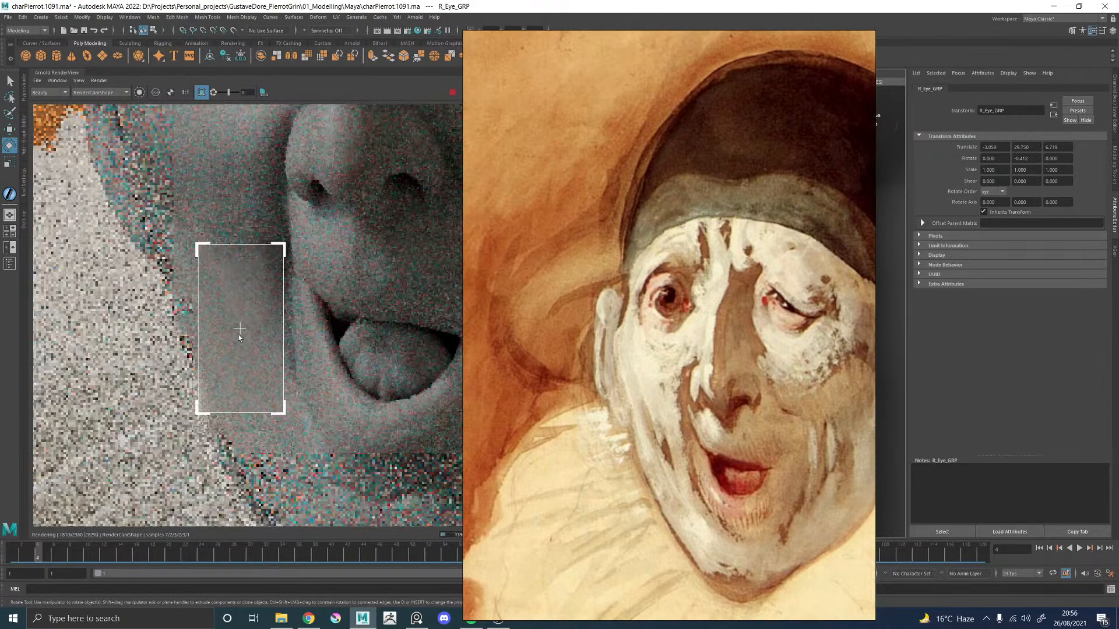
scroll(260, 247, down, 2)
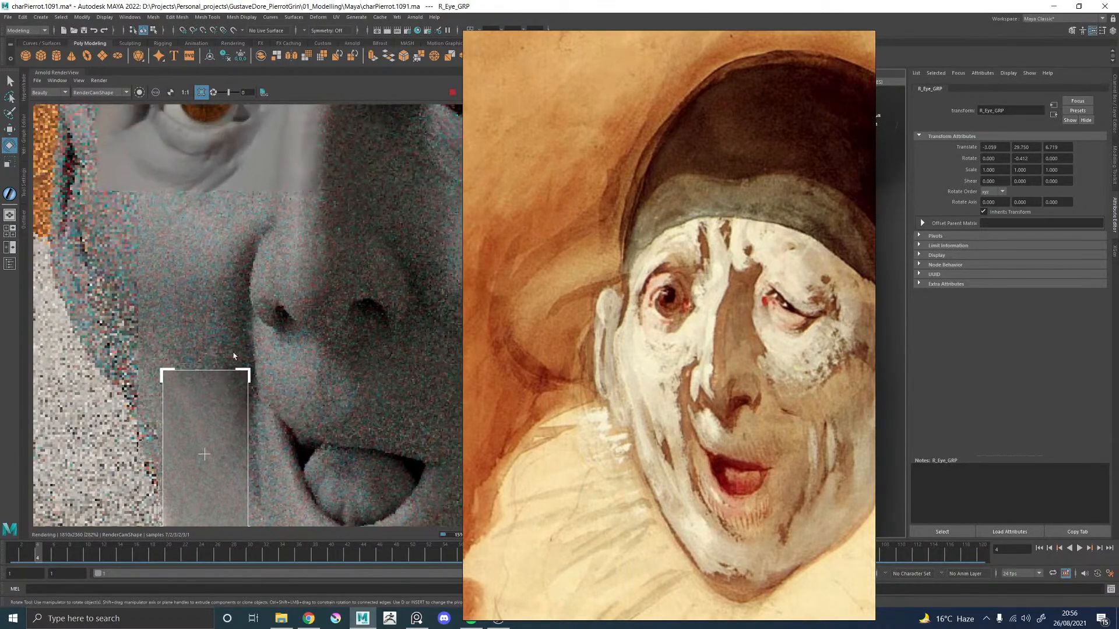
middle_drag(348, 391, 344, 335)
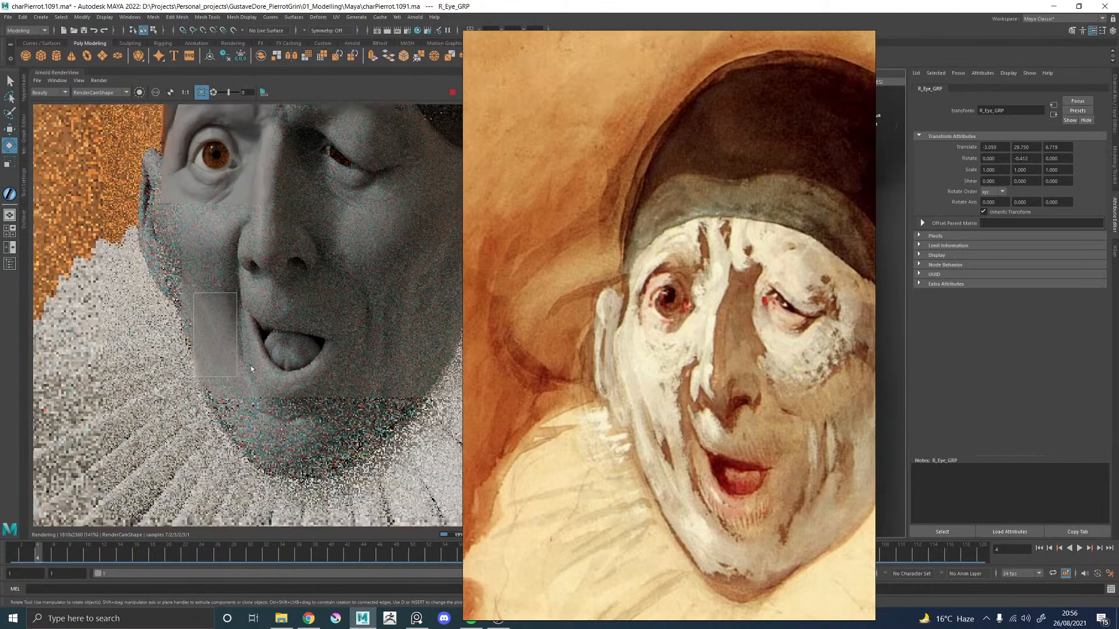
scroll(290, 430, up, 2)
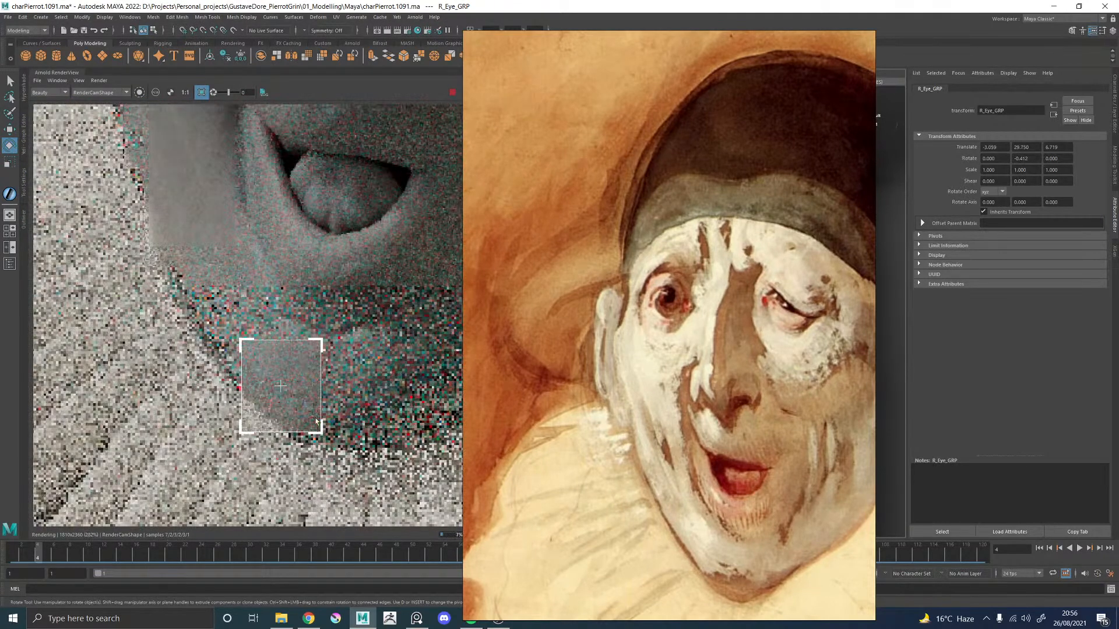
scroll(359, 381, down, 1)
scroll(359, 382, down, 1)
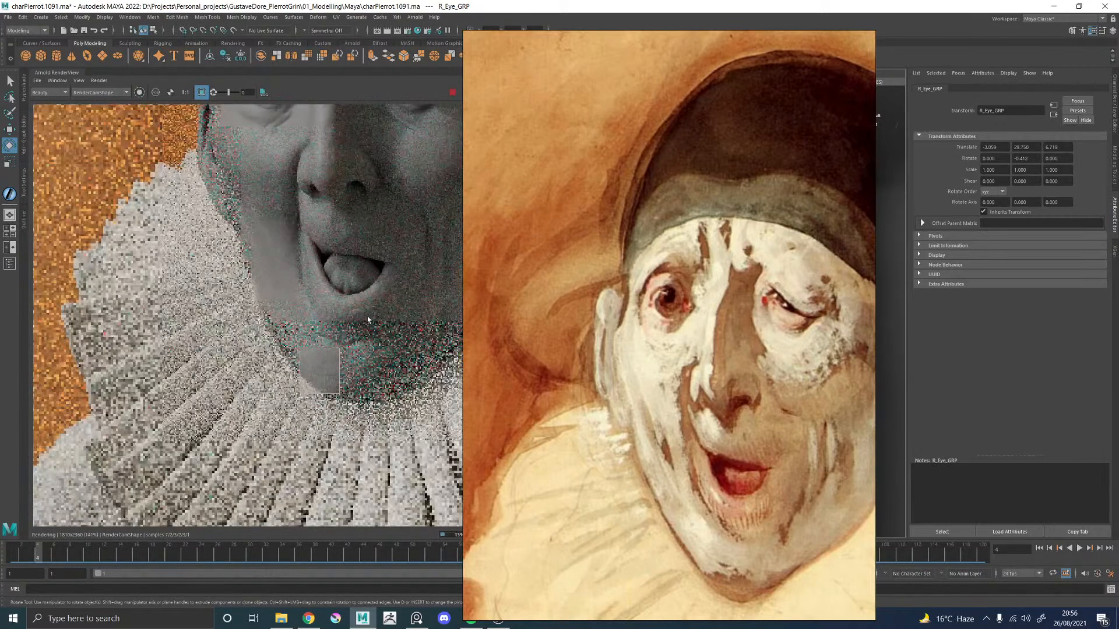
scroll(368, 320, down, 1)
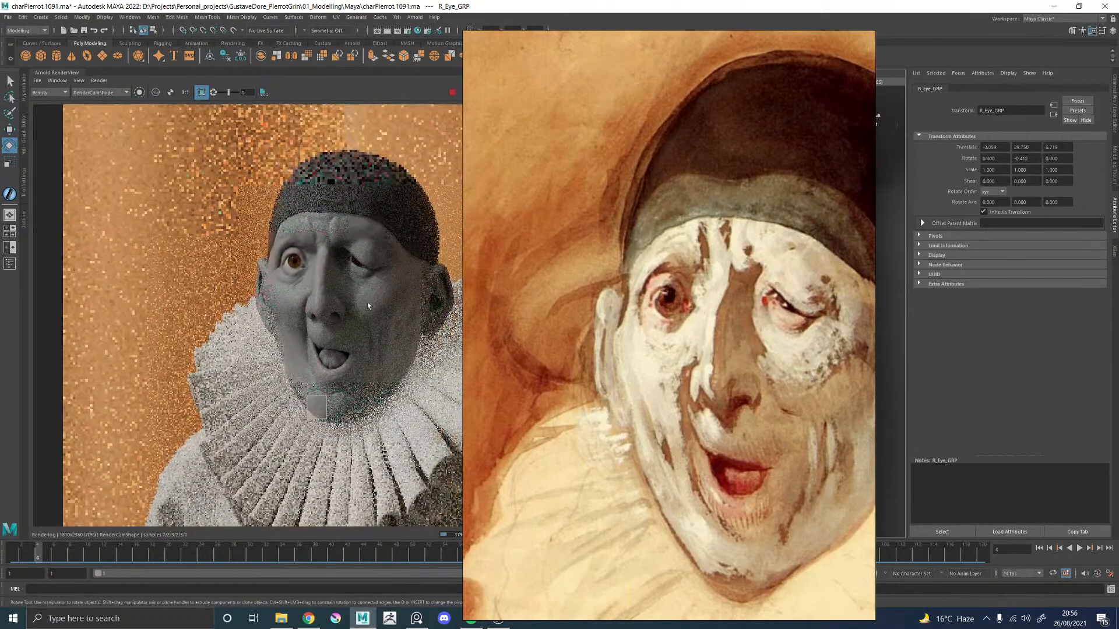
scroll(380, 286, down, 1)
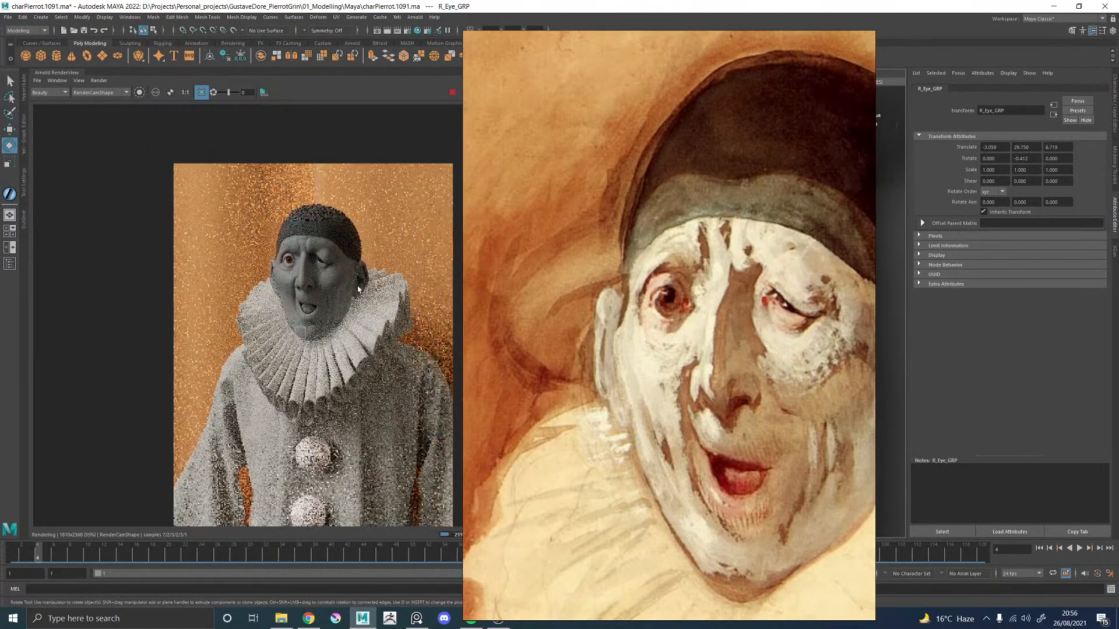
Step: Compare the wide-open eye and brow in the Arnold render with the Pierrot painting
scroll(303, 242, up, 2)
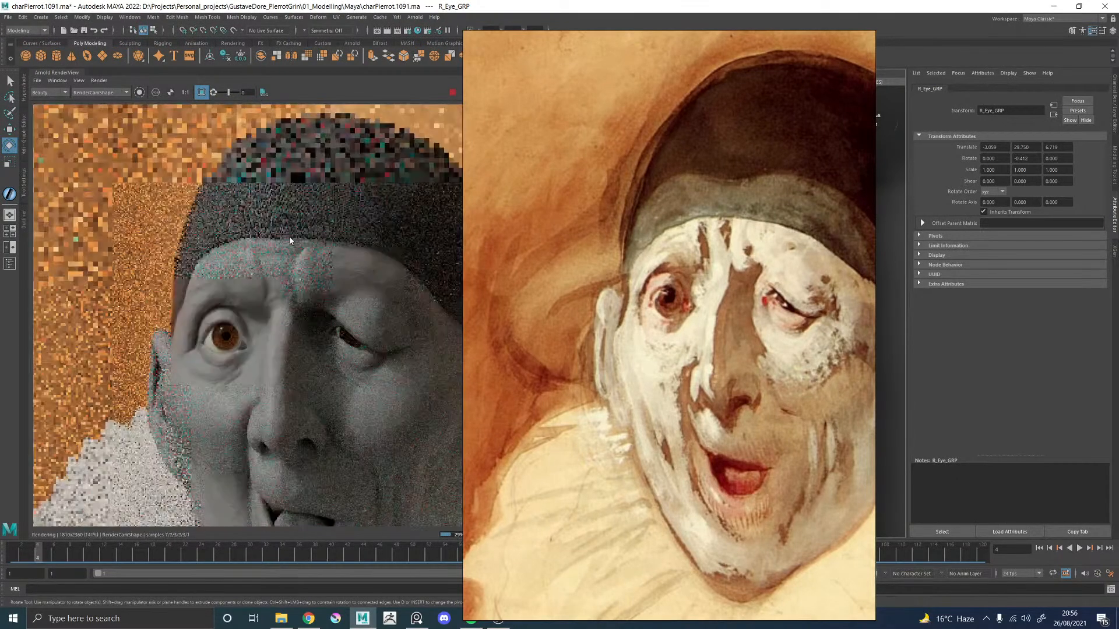
scroll(214, 310, up, 2)
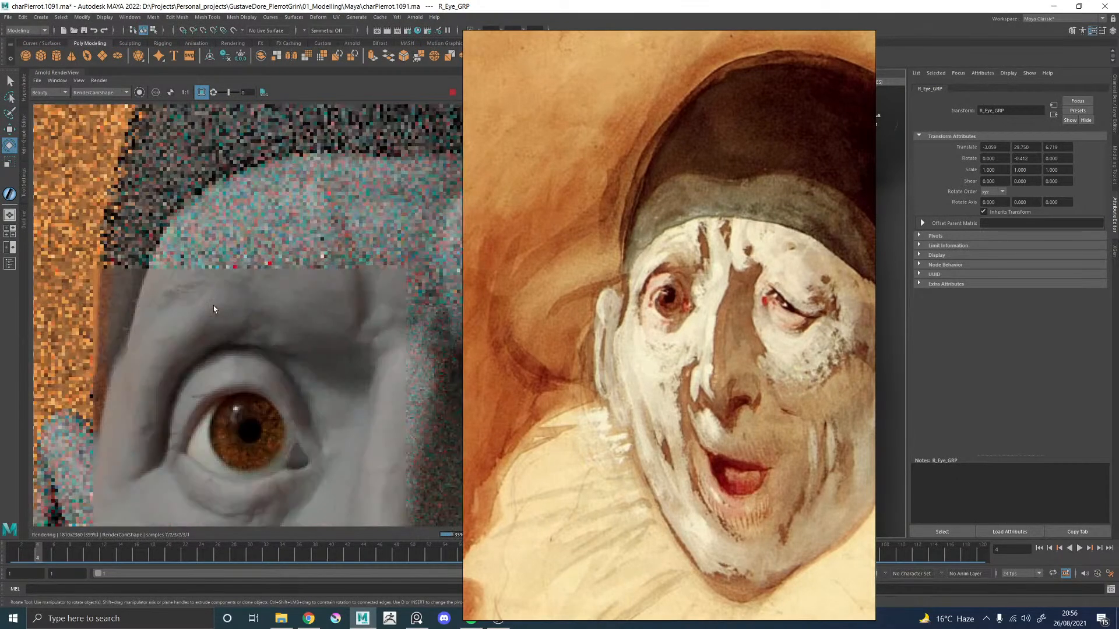
scroll(214, 309, down, 1)
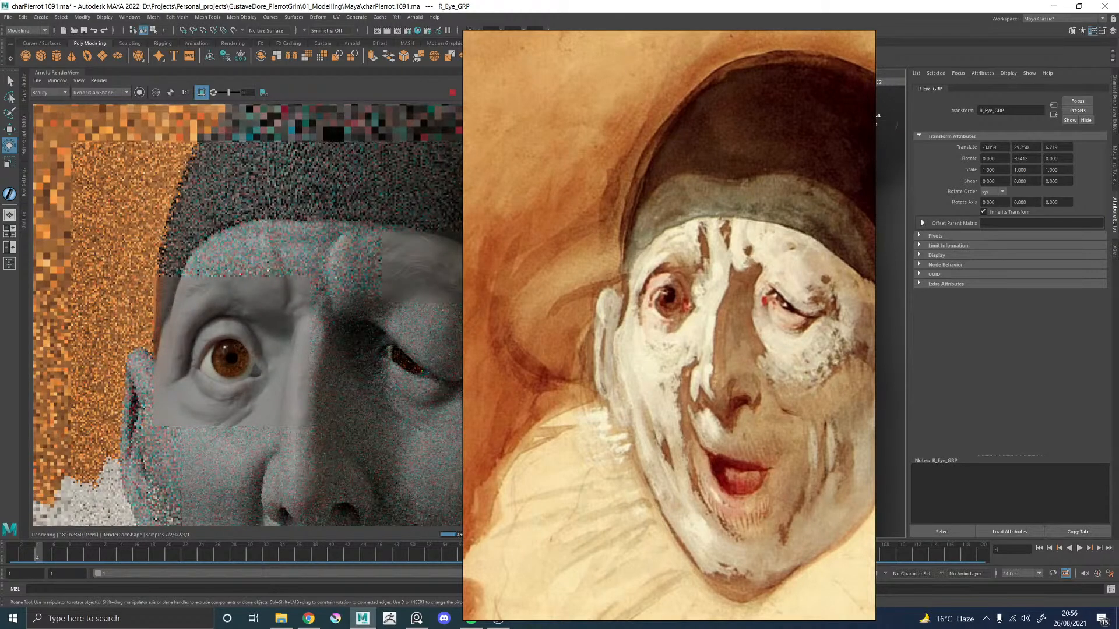
scroll(306, 345, down, 1)
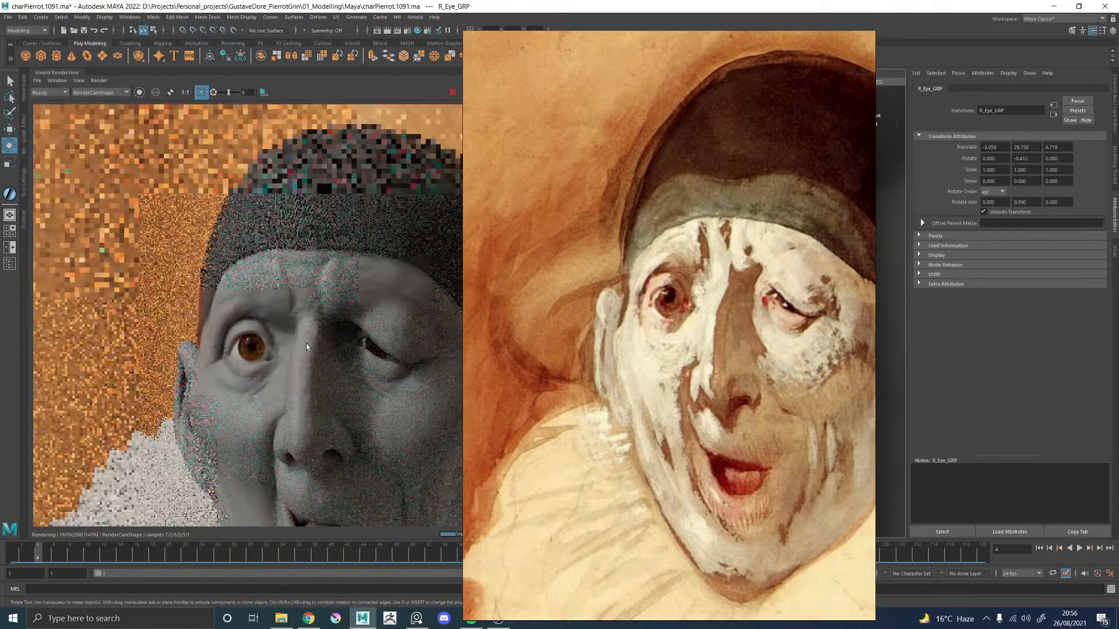
Step: Restrict the Arnold render's crop region to the jawline just below the corner of the mouth
middle_drag(336, 442, 270, 302)
scroll(270, 317, down, 1)
middle_drag(229, 451, 247, 412)
scroll(254, 418, up, 2)
scroll(275, 420, down, 3)
drag(220, 311, 284, 389)
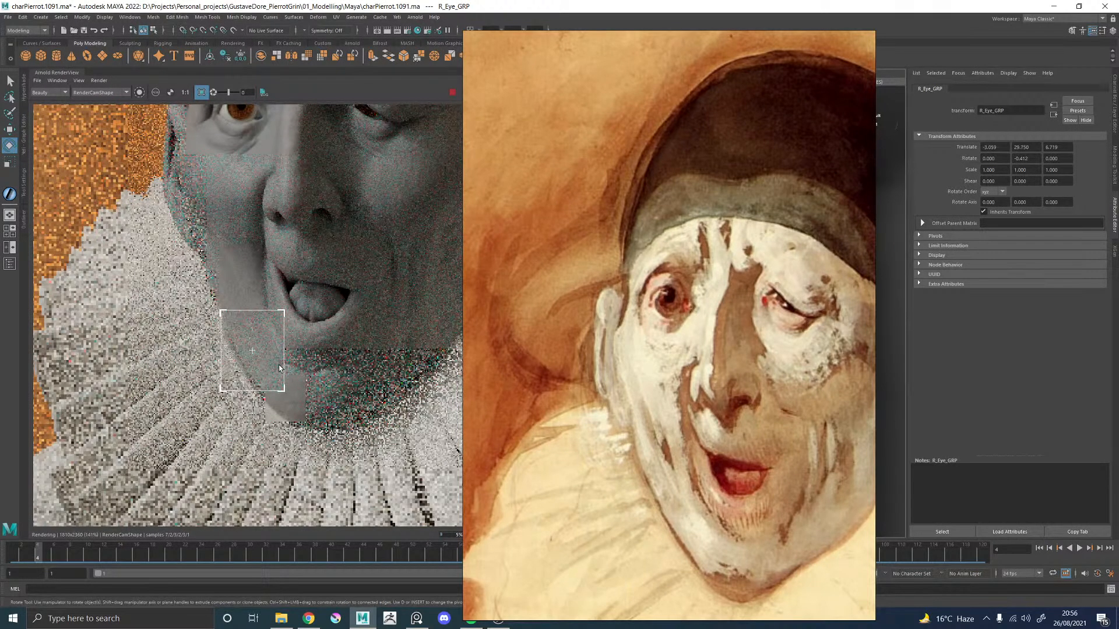
Step: Compare both eyes and the overall face in the Arnold render with the painted reference
middle_drag(307, 190, 321, 361)
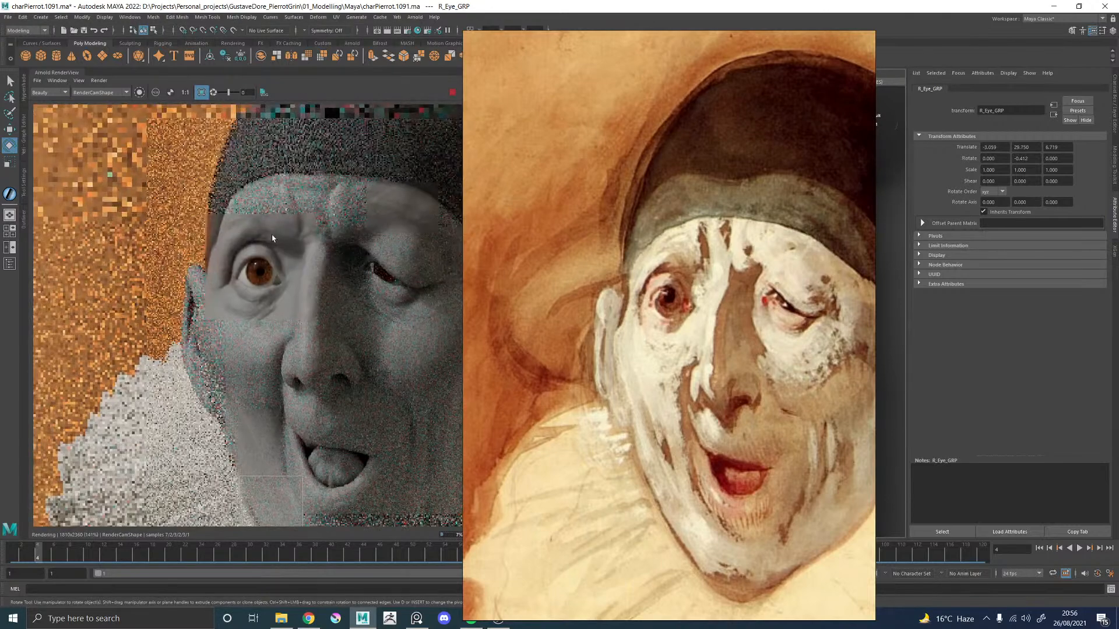
scroll(273, 238, up, 2)
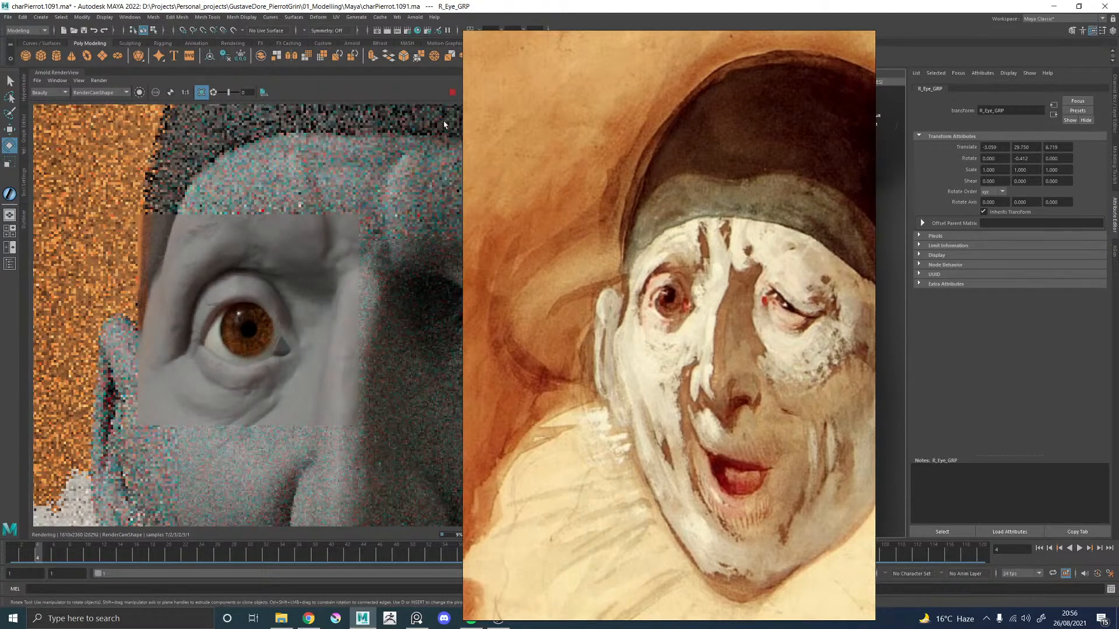
scroll(259, 297, down, 2)
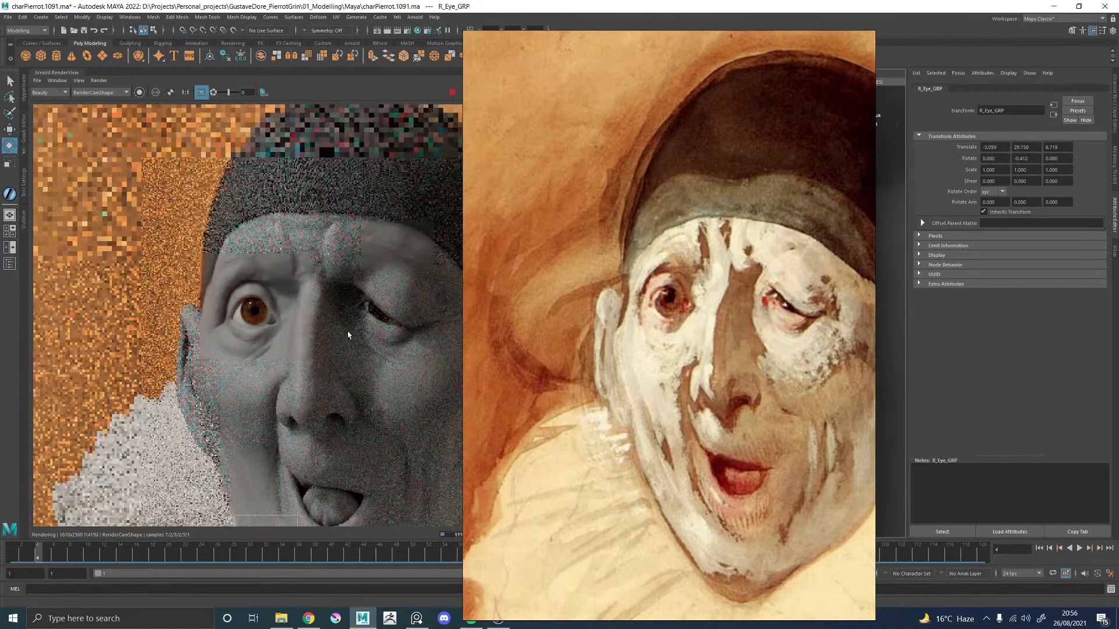
middle_drag(350, 335, 272, 295)
scroll(277, 298, down, 1)
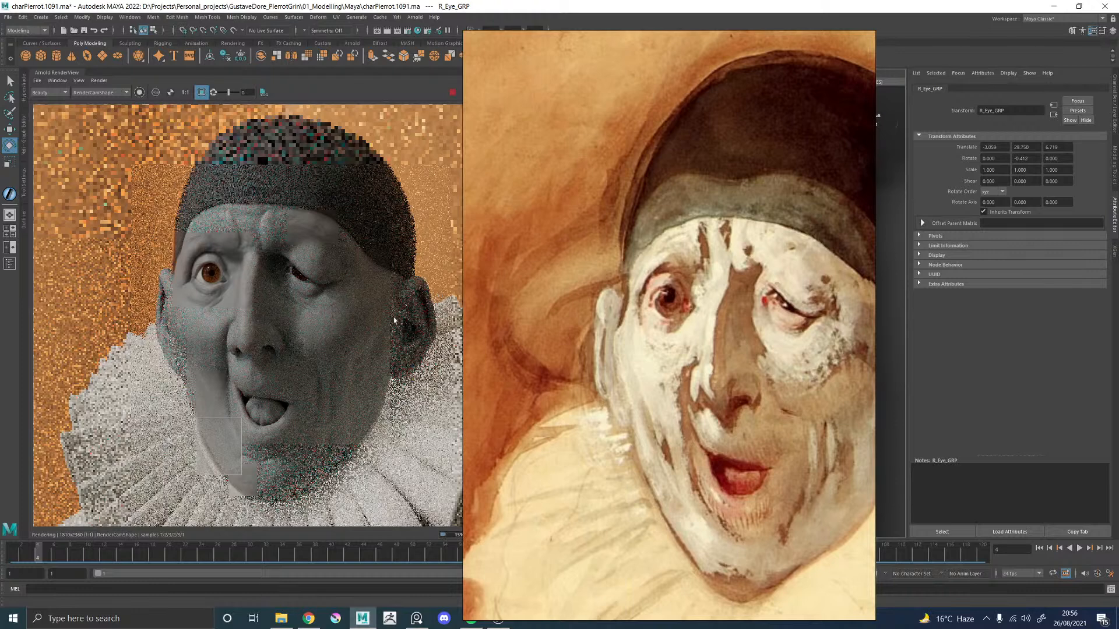
Step: Restrict the Arnold render's crop region to the earlobe and adjoining cheek on the half-closed eye's side
scroll(408, 309, up, 1)
middle_drag(427, 359, 308, 326)
drag(308, 327, 375, 392)
scroll(341, 350, up, 2)
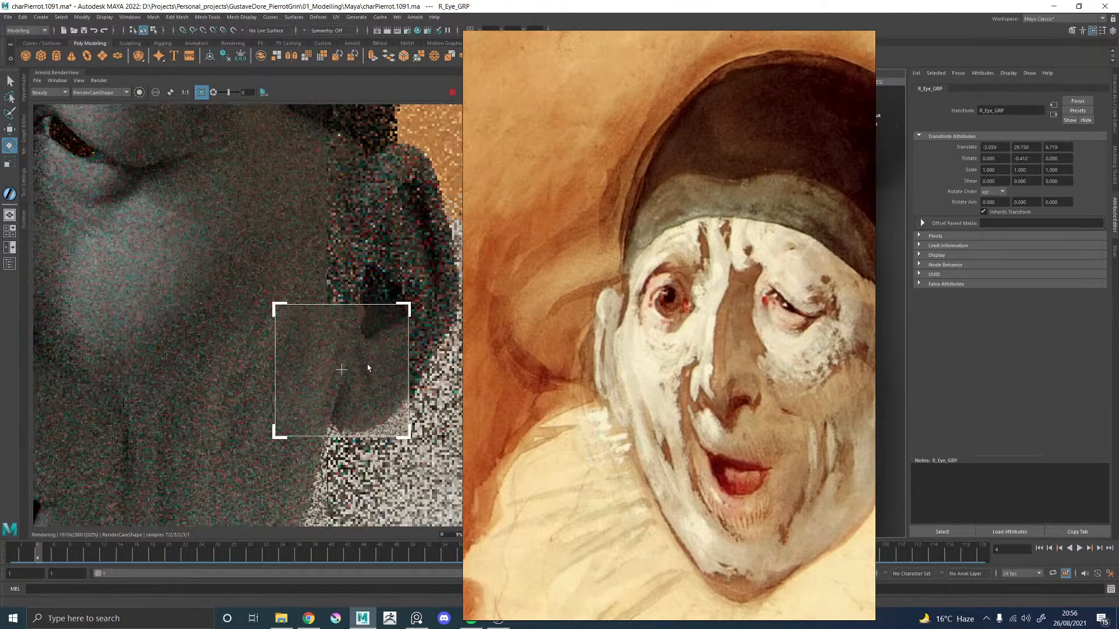
Step: Check the wide-open eye in the render once more and move the reference painting away to uncover the viewport
scroll(342, 370, down, 3)
middle_drag(215, 344, 261, 335)
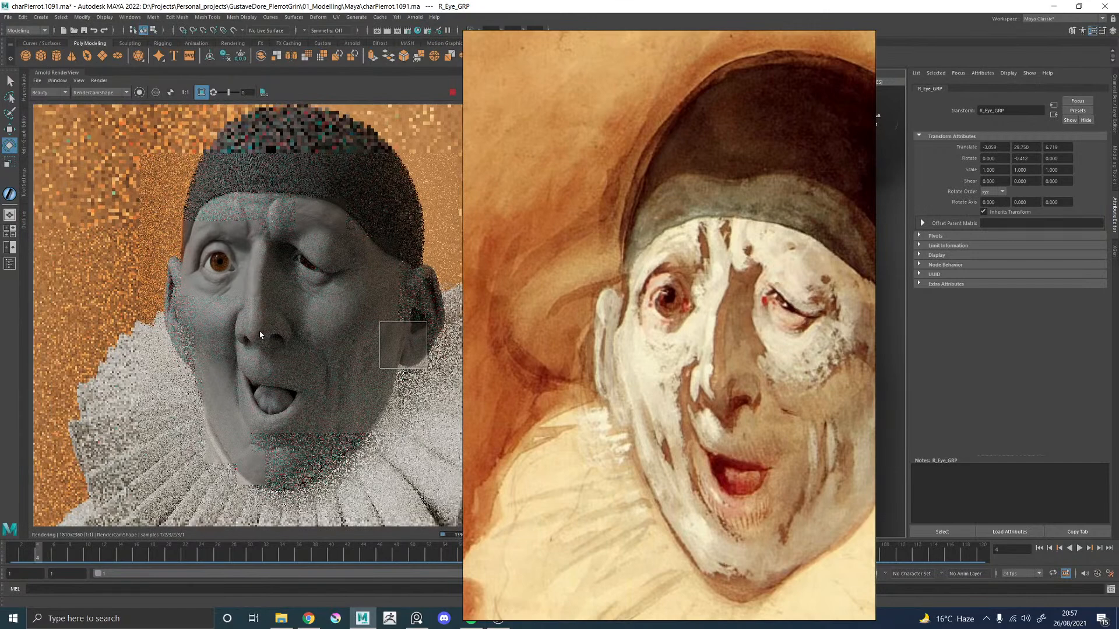
scroll(219, 245, up, 4)
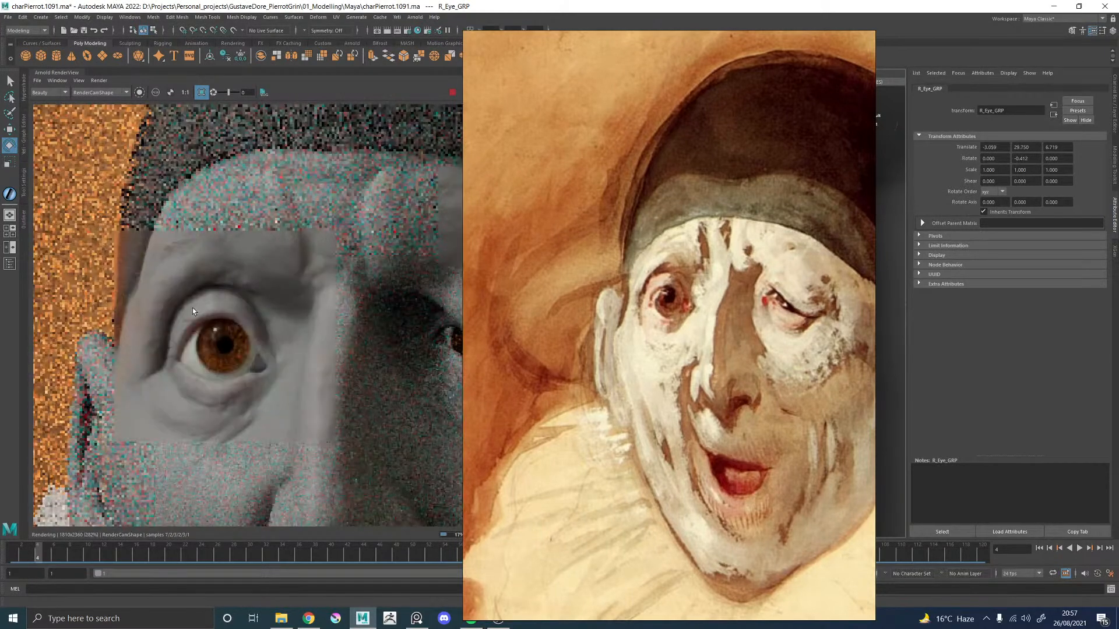
middle_drag(614, 80, 522, 85)
right_drag(522, 86, 1118, 60)
alt+drag(791, 268, 774, 237)
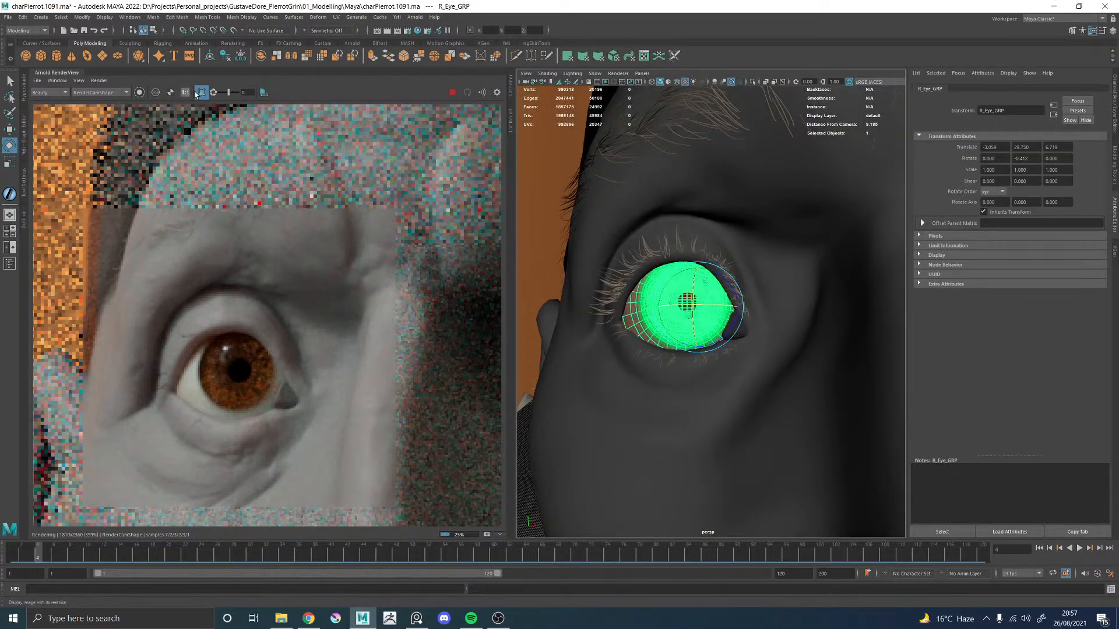
Step: Switch the Arnold render camera to perspShape and restrict the crop region to the wide-open eye's upper eyelid
click(98, 92)
click(87, 99)
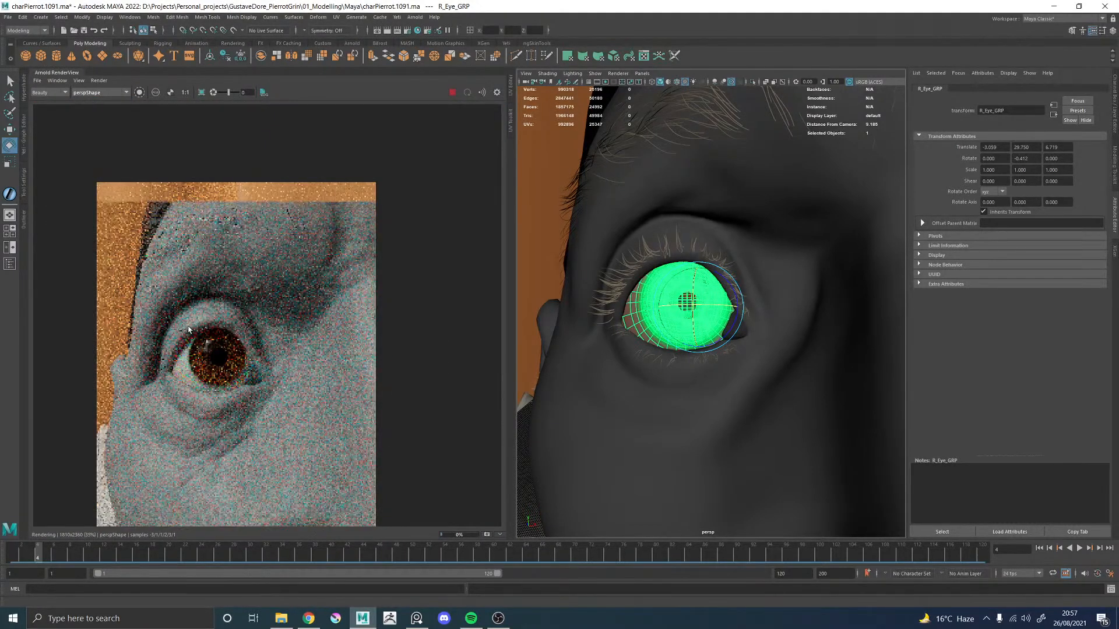
scroll(198, 335, up, 2)
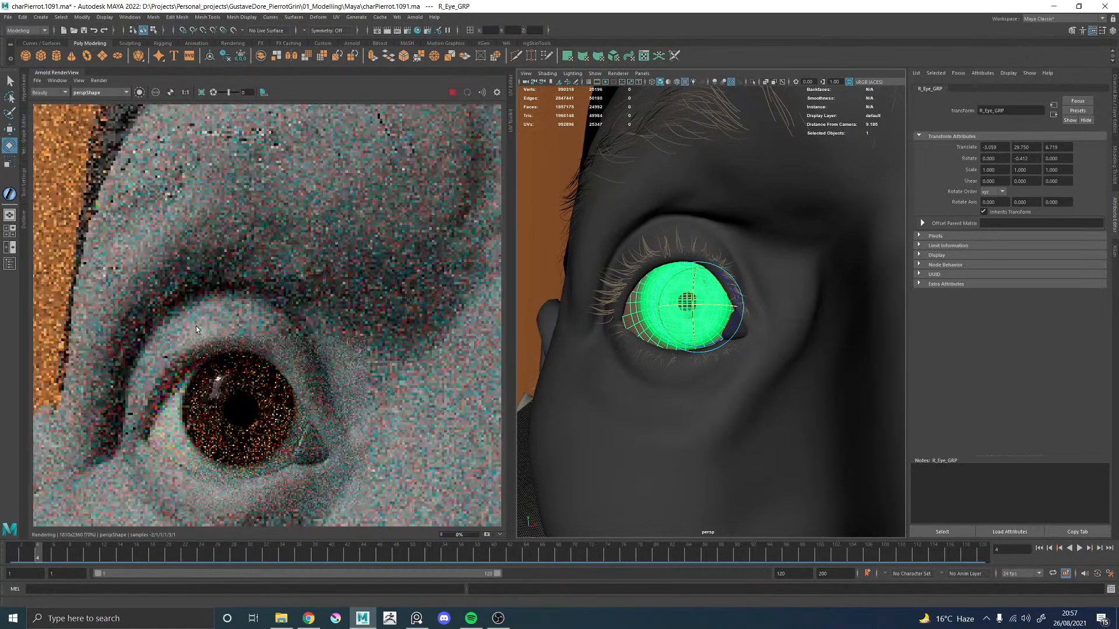
drag(169, 280, 271, 361)
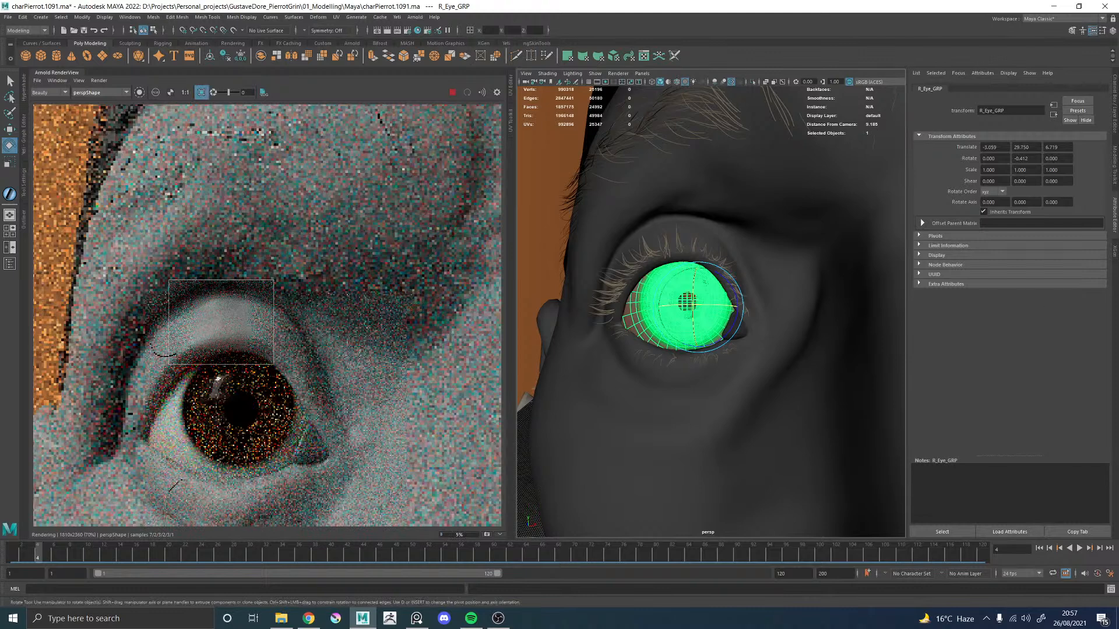
Step: Stop the Arnold render of the eye and reinitialize it
click(453, 92)
click(99, 81)
click(117, 144)
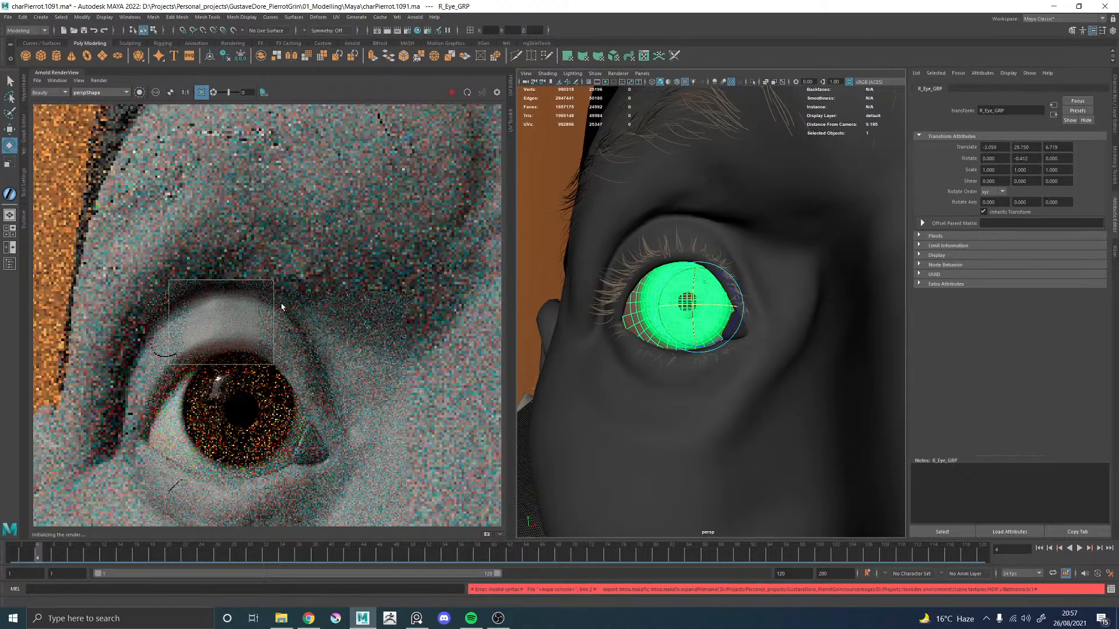
Step: Look through the SEQ_CAM camera in the viewport
click(642, 74)
mouse_move(696, 84)
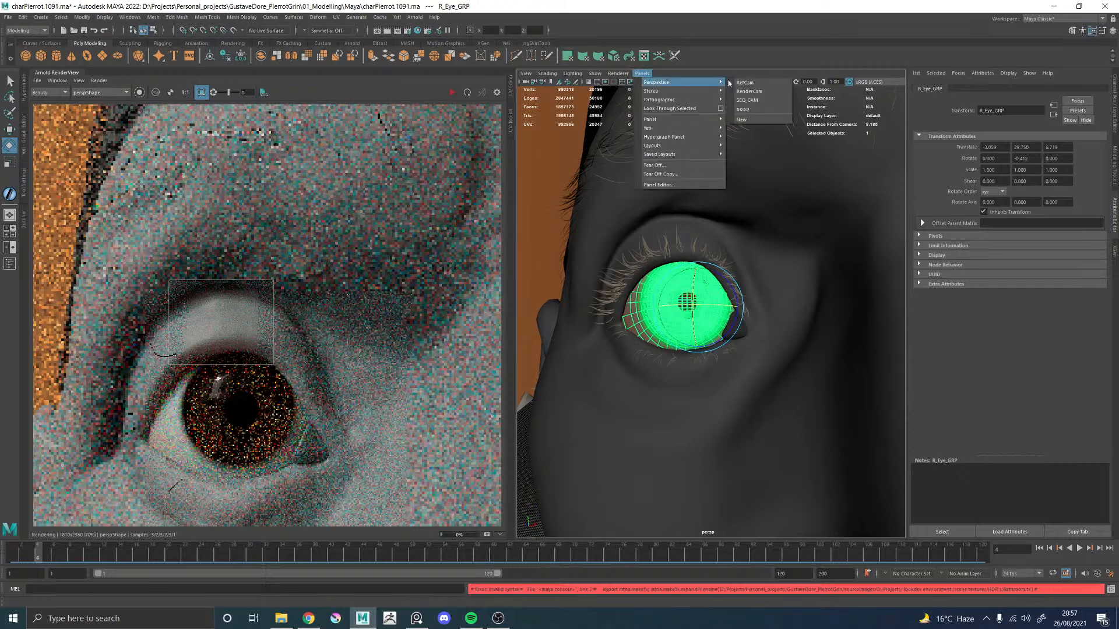
click(747, 100)
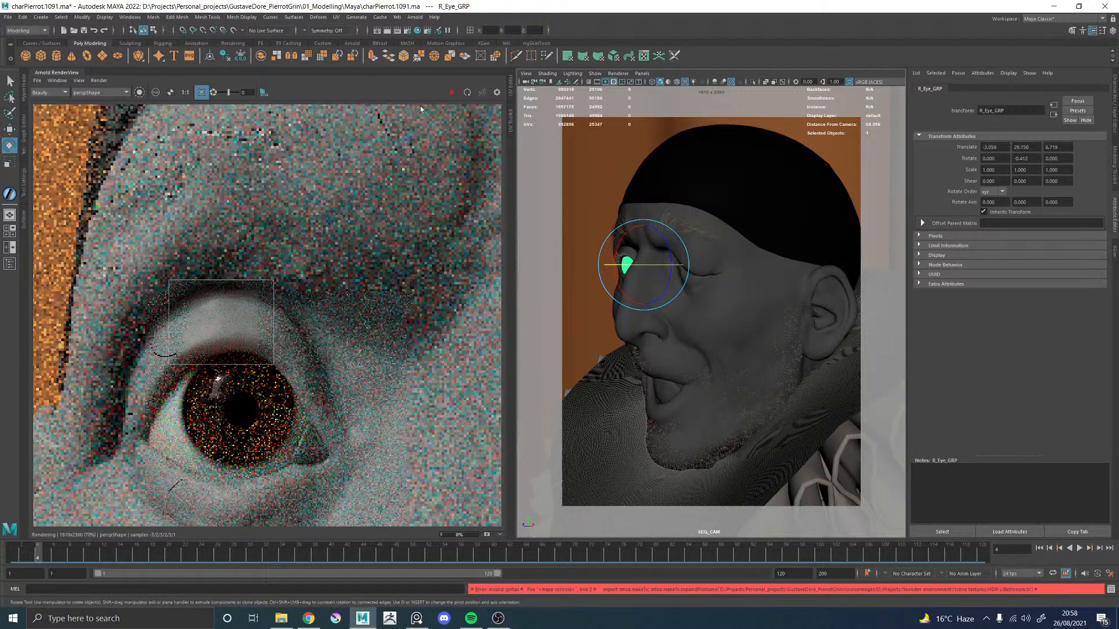
Step: Interrupt the running Arnold render and check the eye in the partially rendered image
click(453, 92)
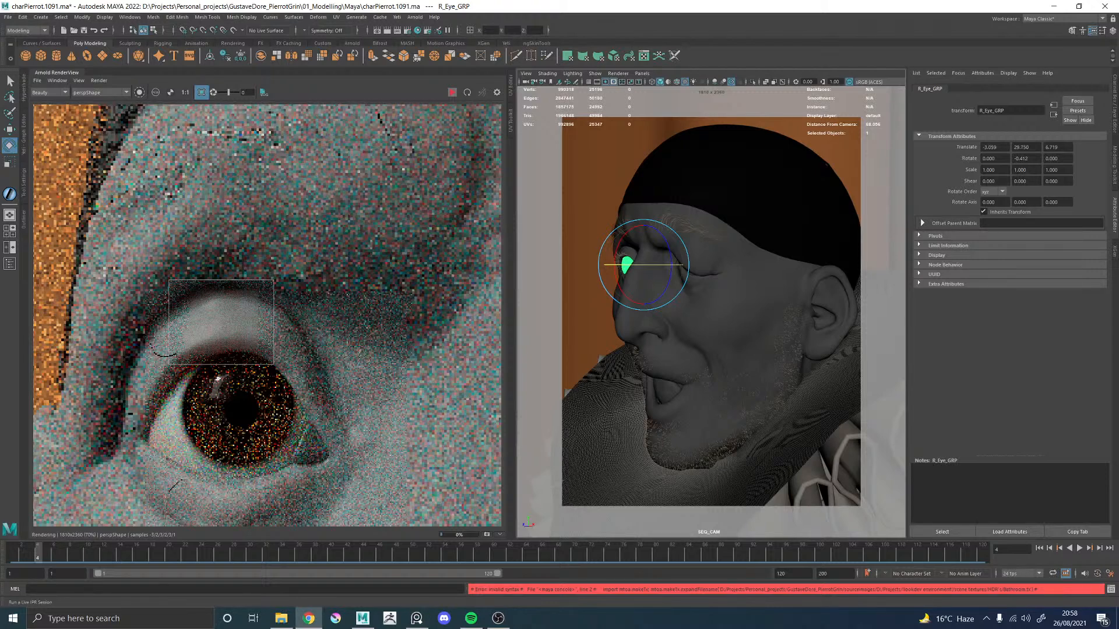
scroll(214, 308, down, 2)
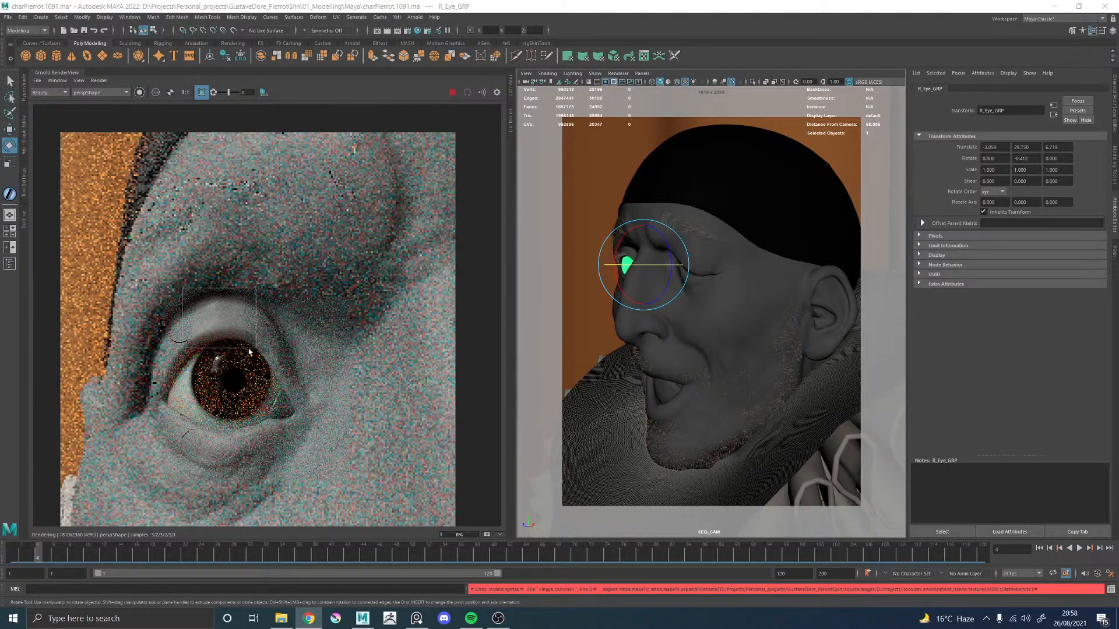
scroll(233, 338, up, 3)
scroll(217, 327, down, 5)
scroll(217, 327, up, 5)
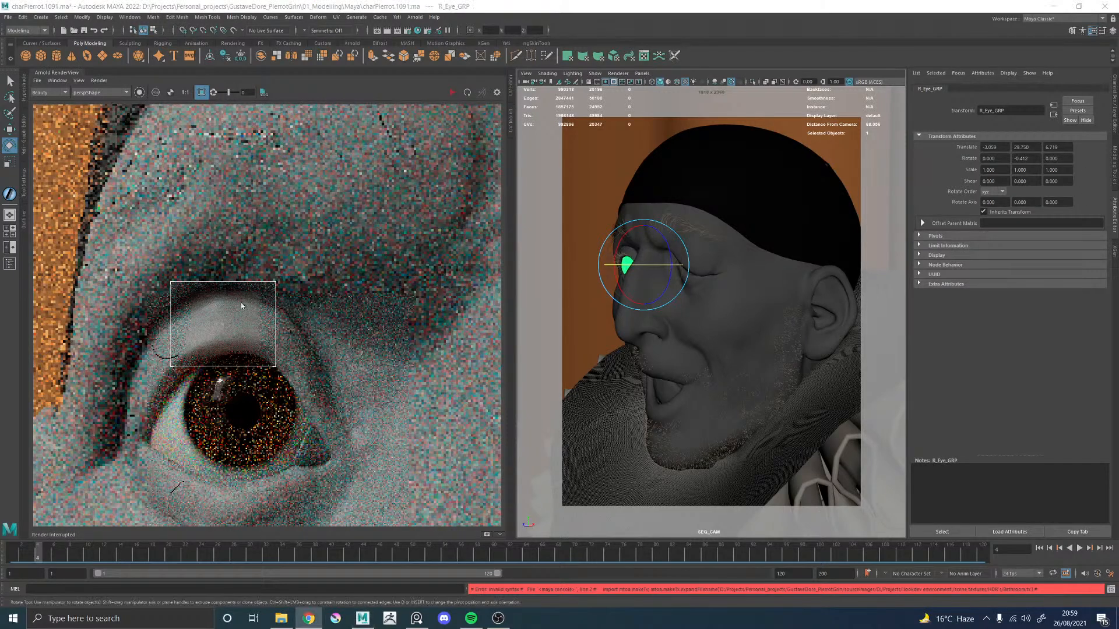
scroll(244, 313, down, 2)
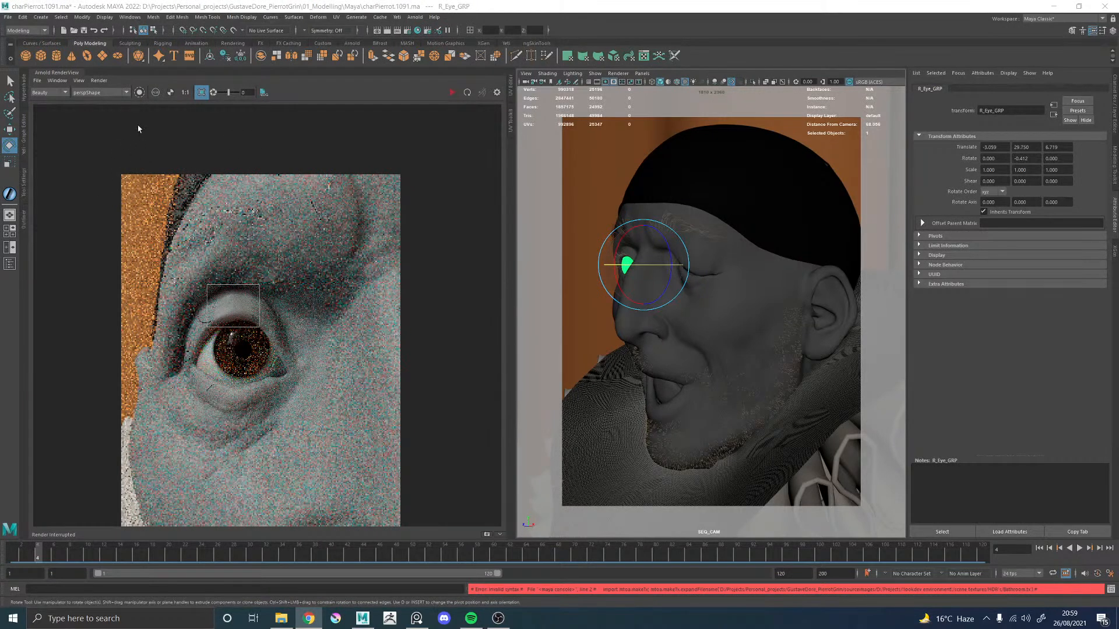
Step: Switch the viewport back to the persp camera
click(638, 76)
click(640, 75)
click(758, 105)
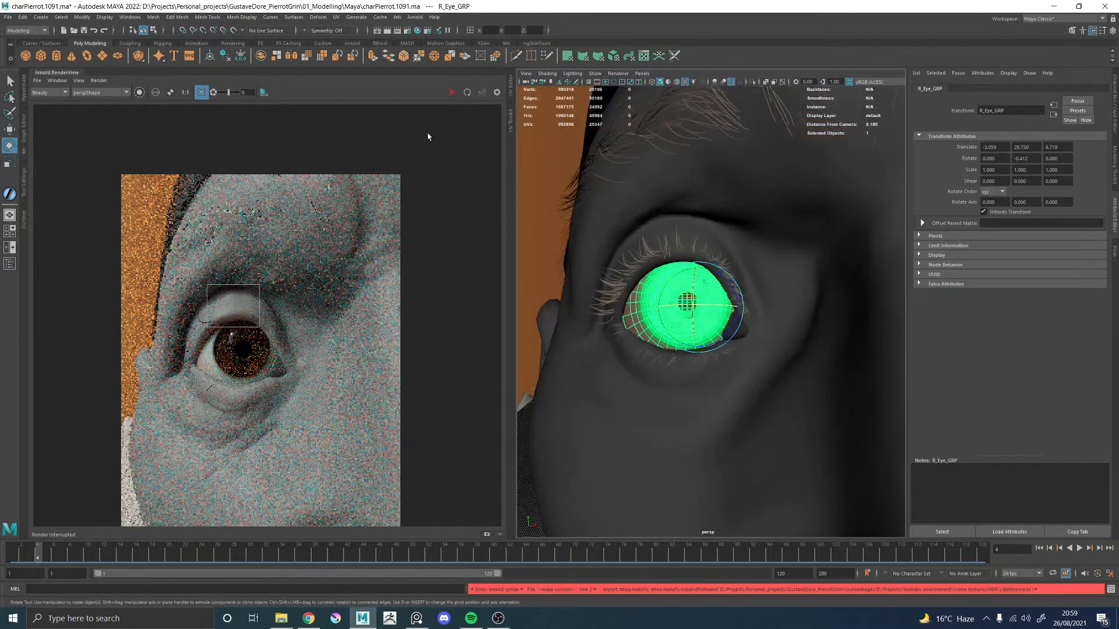
Step: Turn off the render's crop region, show the resolution gate in the viewport, and frame the whole face from the front
click(202, 92)
alt+drag(592, 173, 614, 182)
click(607, 83)
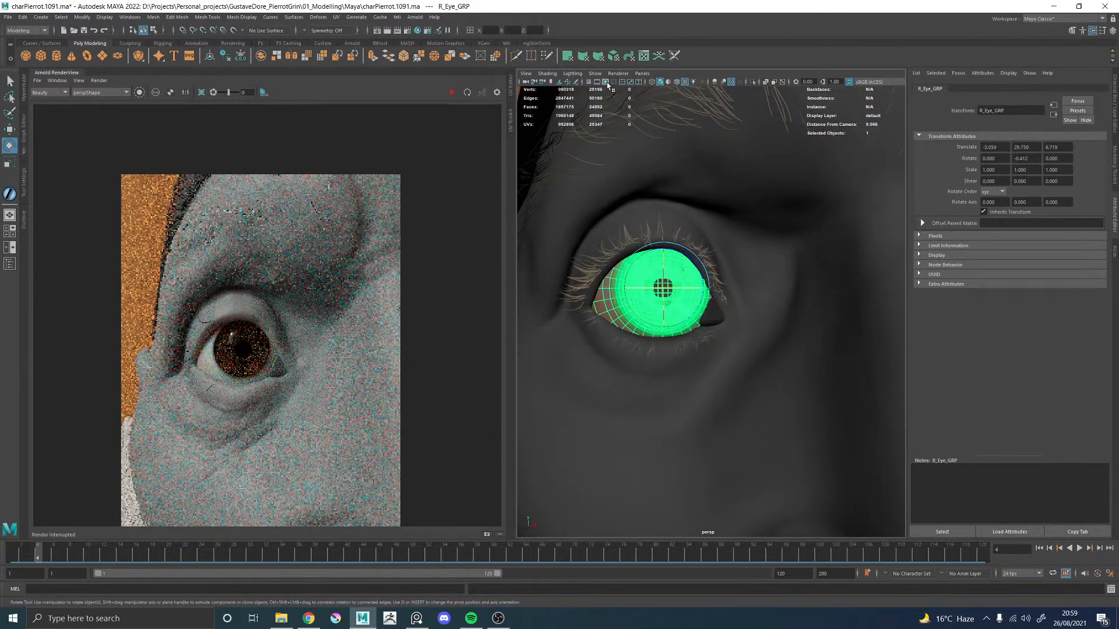
alt+right_drag(743, 183, 580, 187)
alt+middle_drag(679, 194, 653, 182)
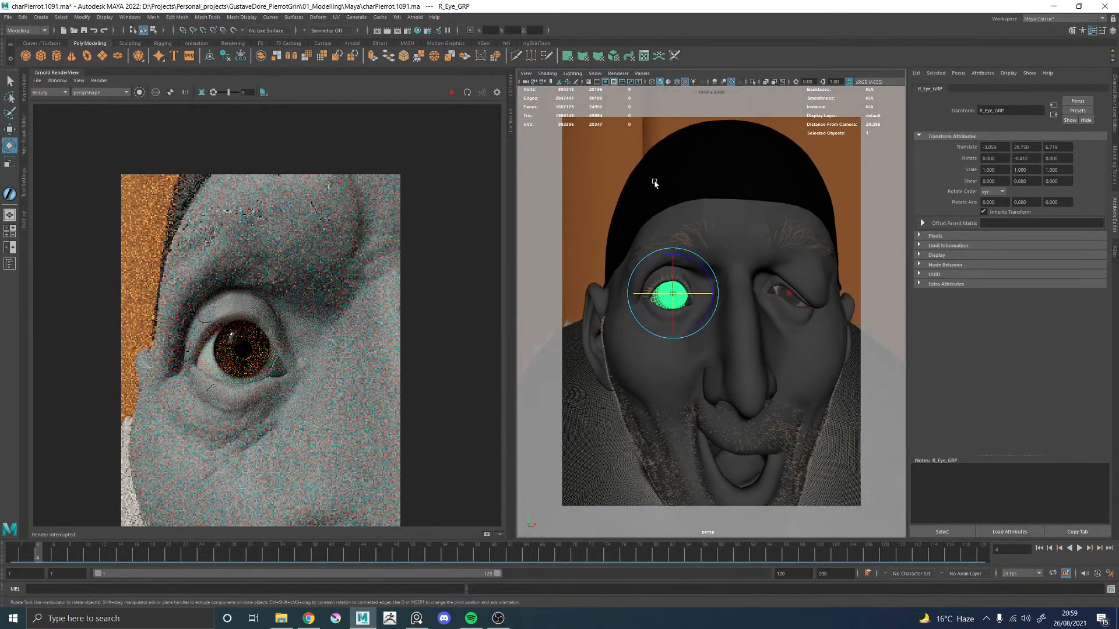
Step: Set the persp camera's focal length to 120 and reframe the whole face inside the resolution gate
click(526, 82)
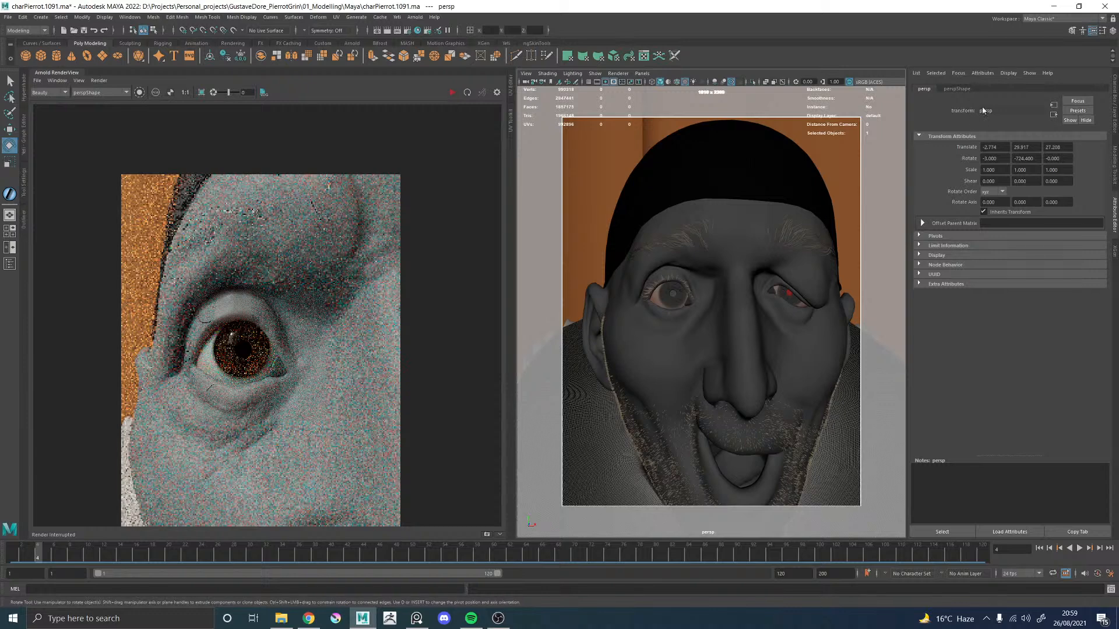
click(957, 89)
click(994, 200)
text(120)
key(Return)
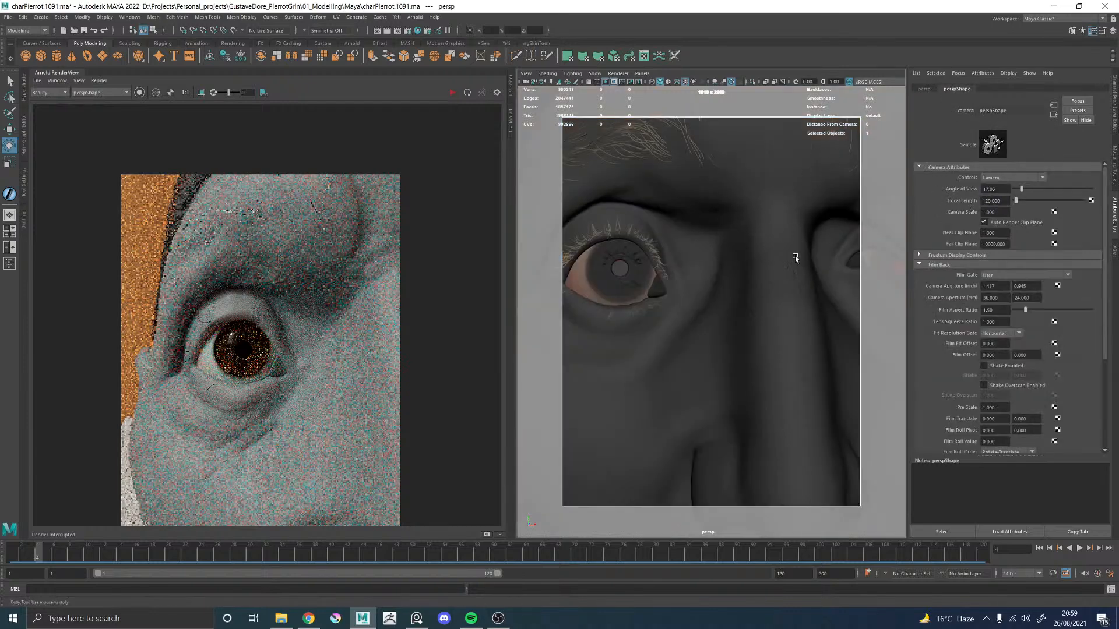
scroll(655, 250, down, 5)
alt+drag(703, 266, 744, 219)
Step: Start the Arnold render from the persp camera and examine the eyes and face in it
click(453, 92)
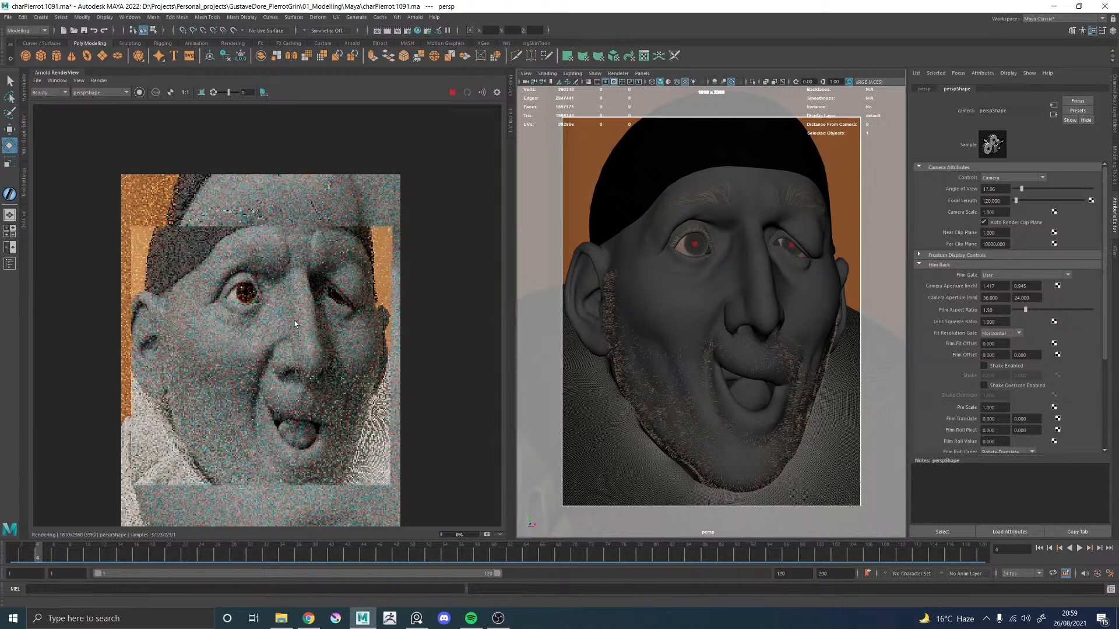
scroll(225, 299, down, 3)
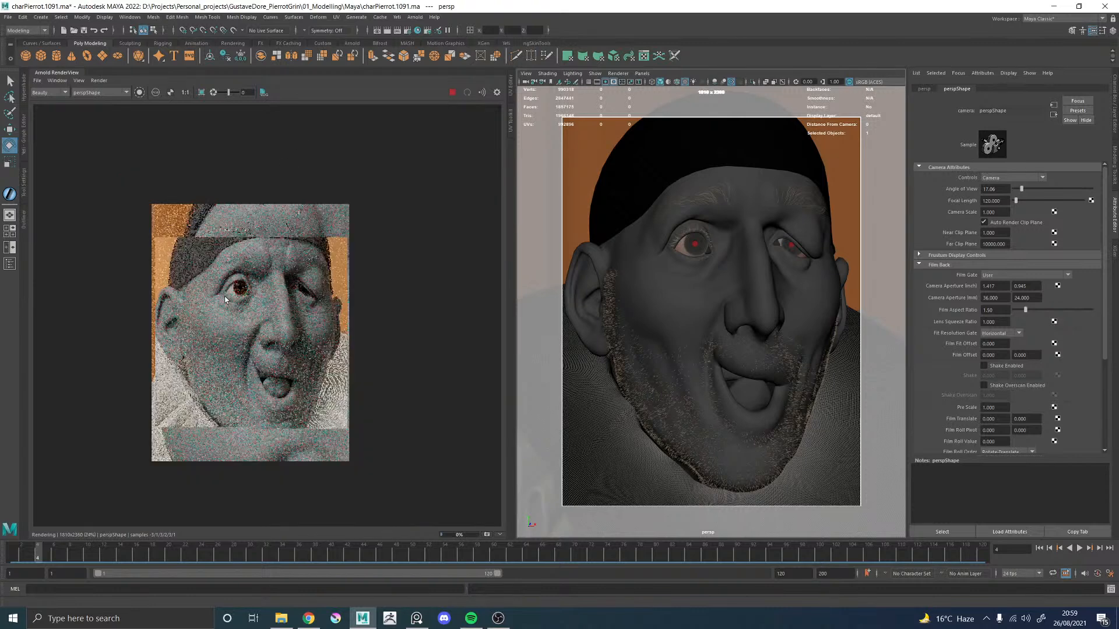
scroll(236, 303, up, 3)
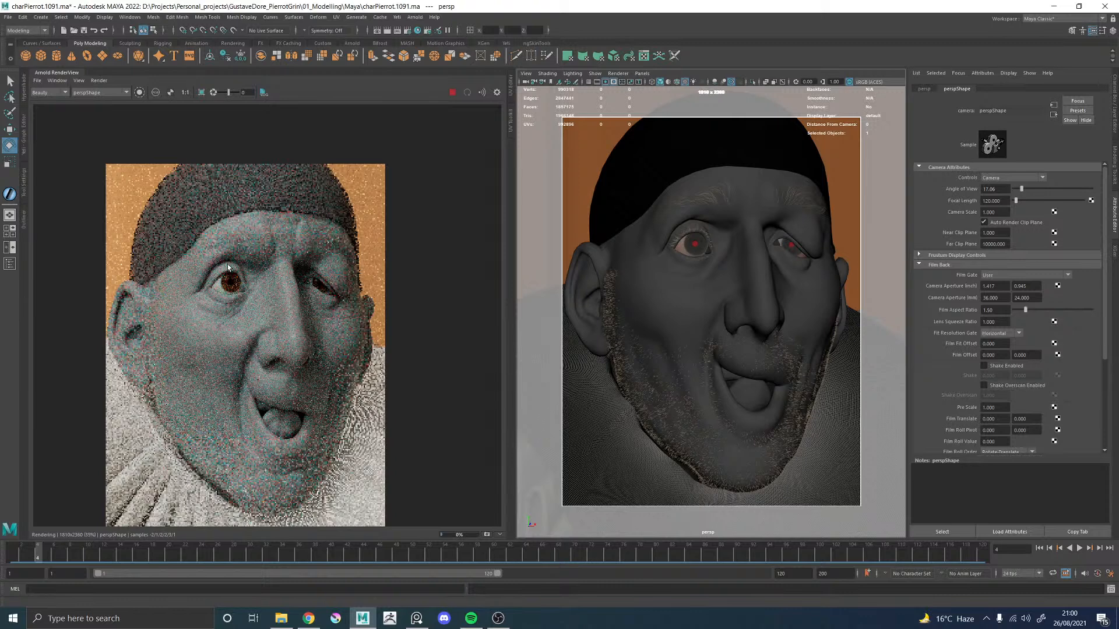
scroll(238, 274, up, 2)
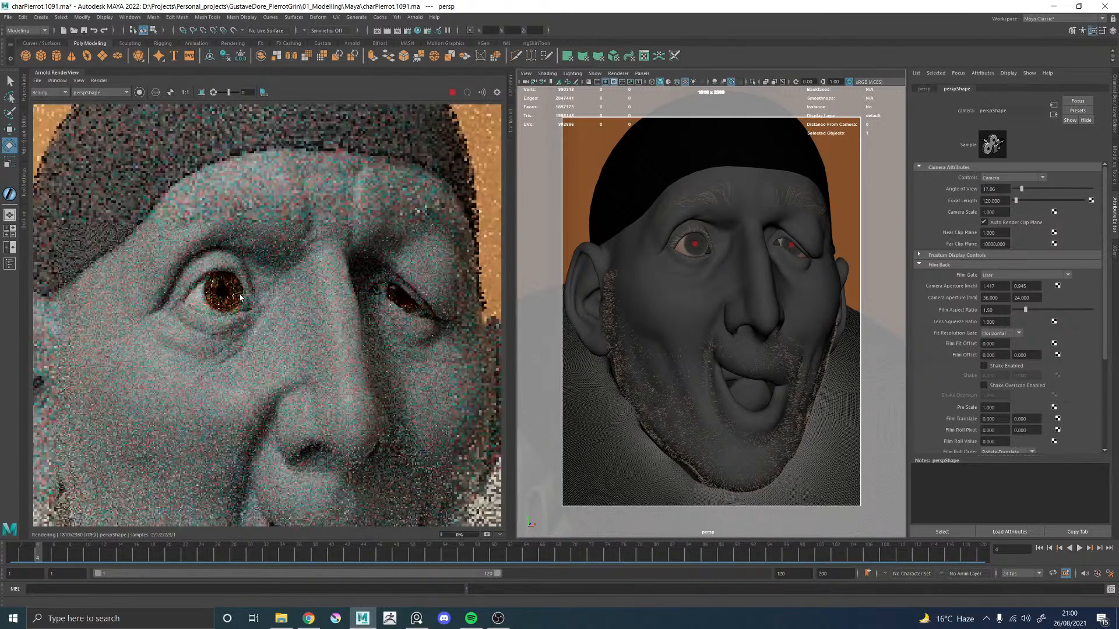
scroll(240, 298, down, 2)
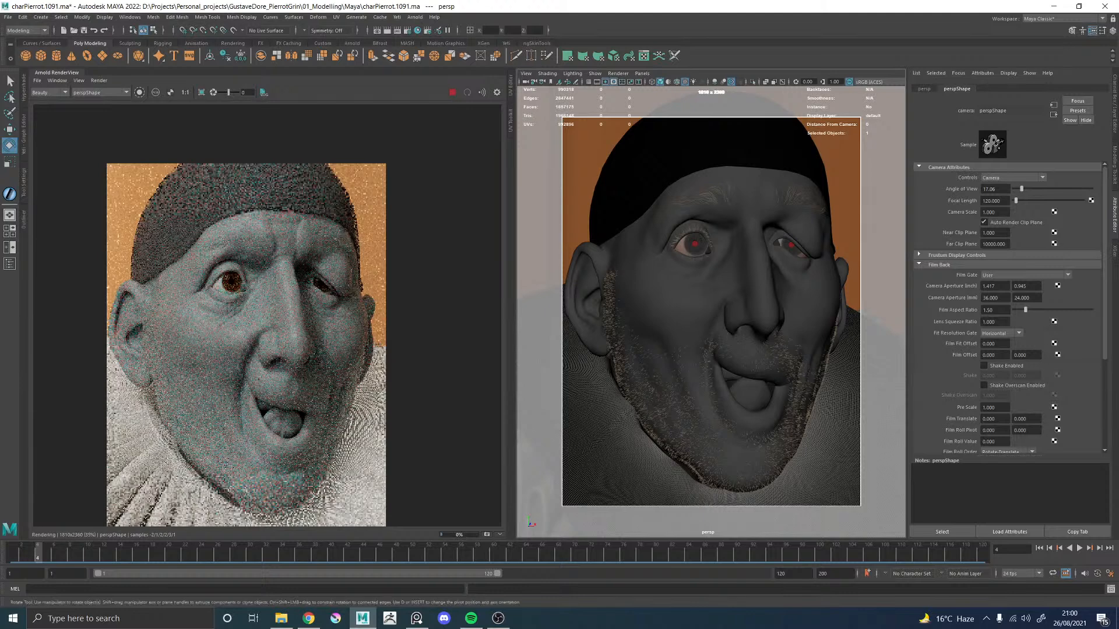
key(alt+Tab)
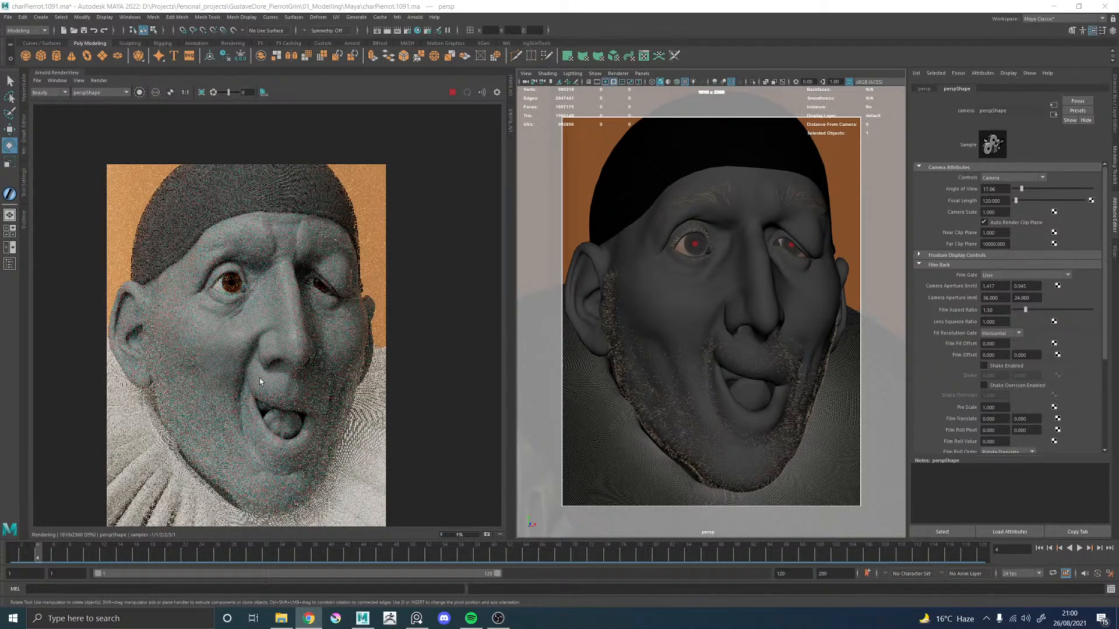
Step: Restrict the render to a crop region around the wide-open eye and stop the render
scroll(241, 284, up, 5)
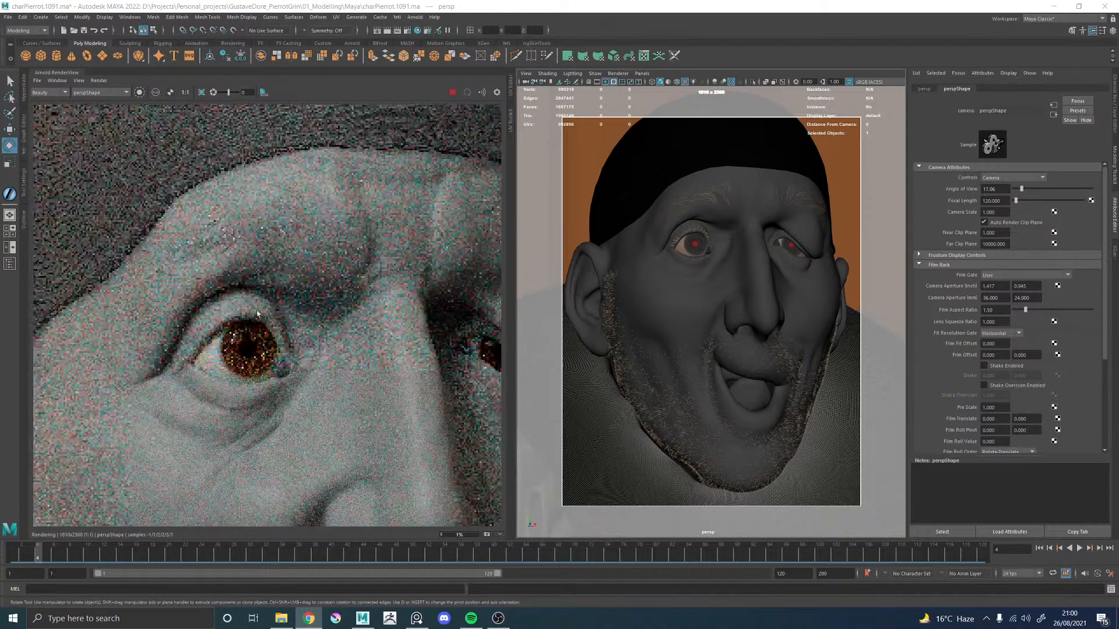
ctrl+drag(170, 269, 309, 397)
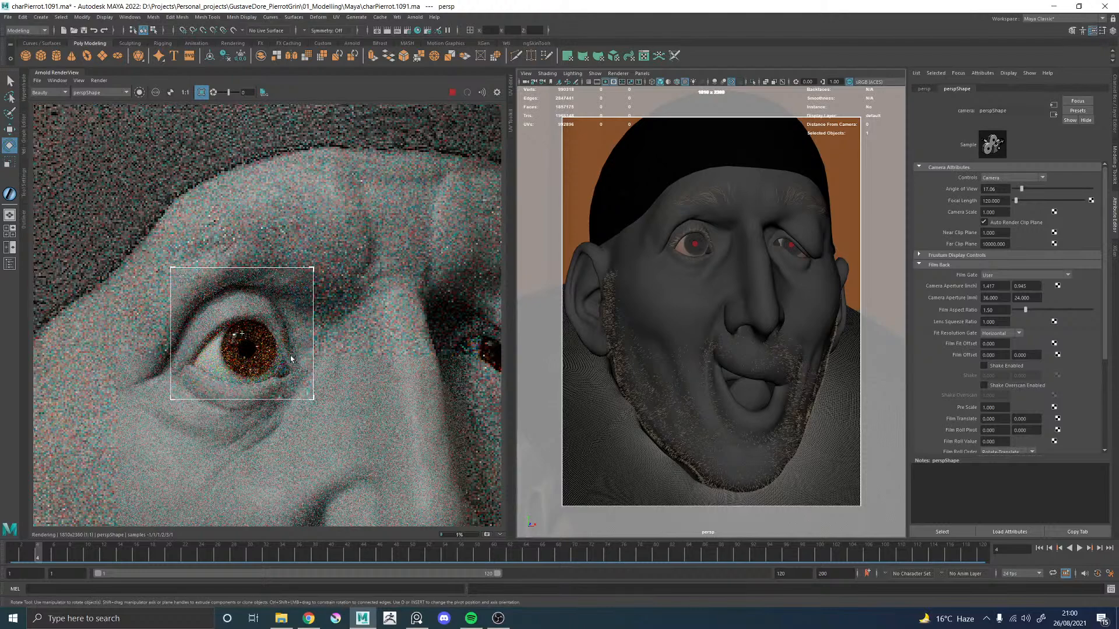
click(453, 93)
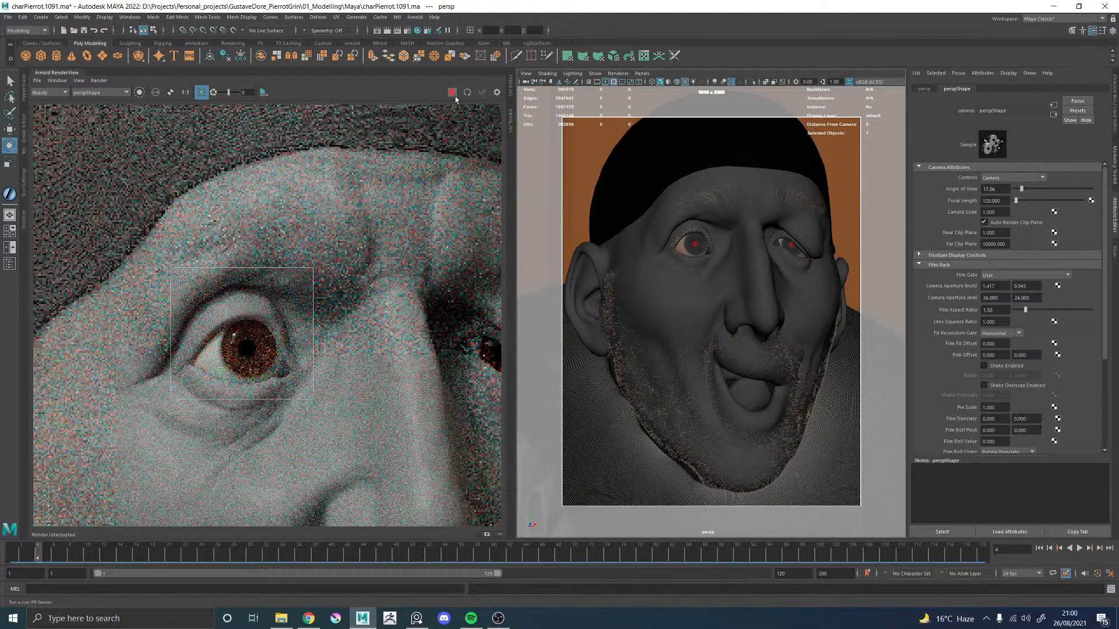
Step: Create a texture reference object for the Body_GEO mesh using the Rendering menu set
click(56, 73)
click(478, 284)
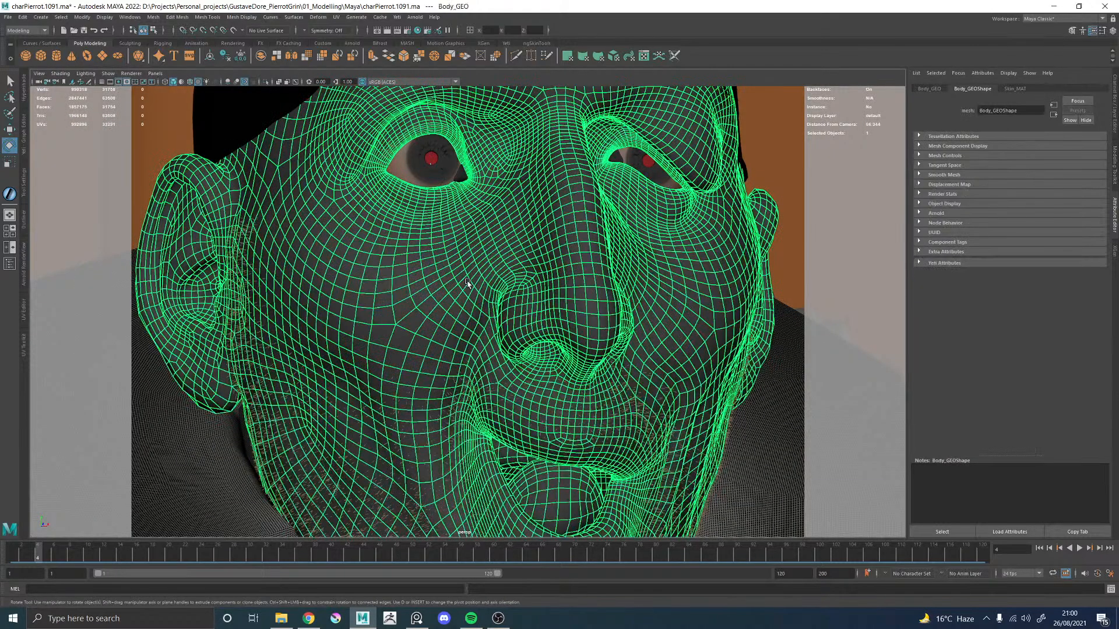
click(21, 29)
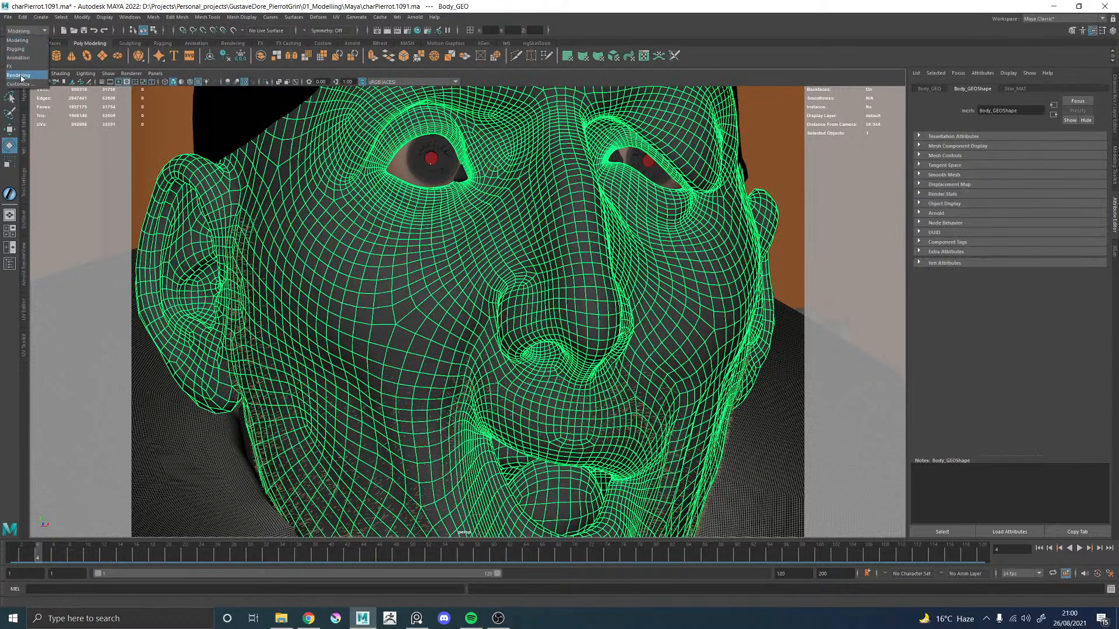
click(20, 75)
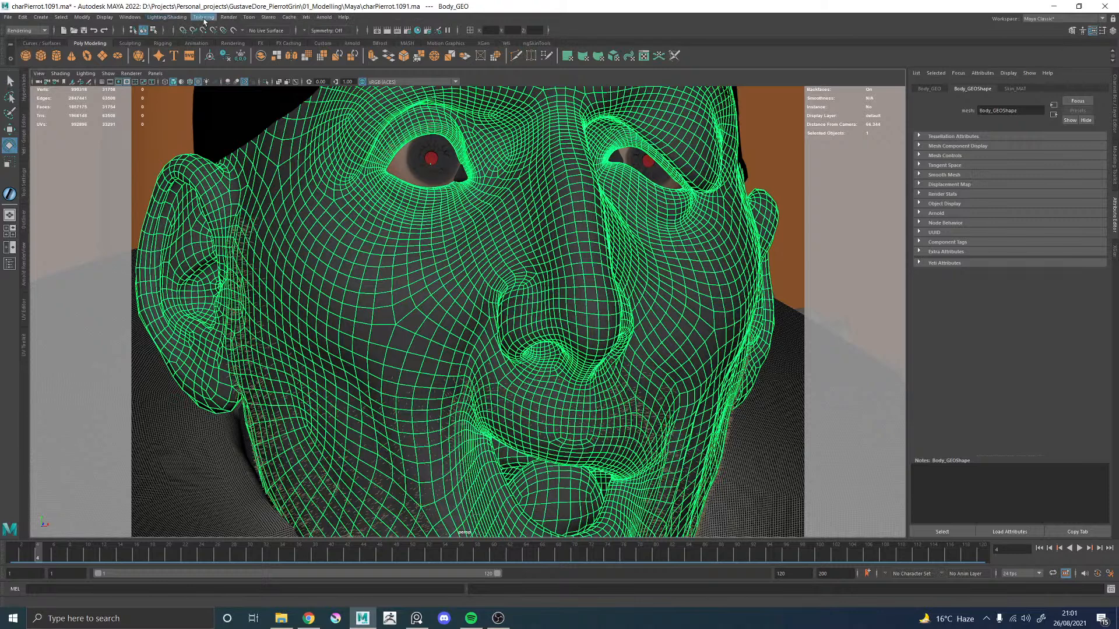
click(169, 17)
click(251, 90)
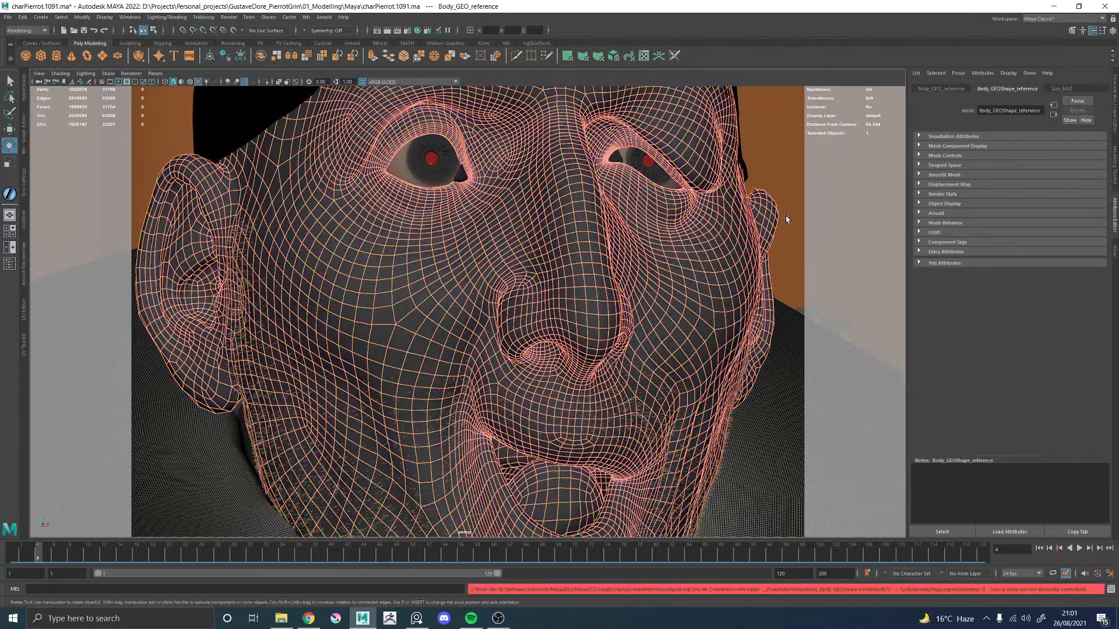
click(791, 192)
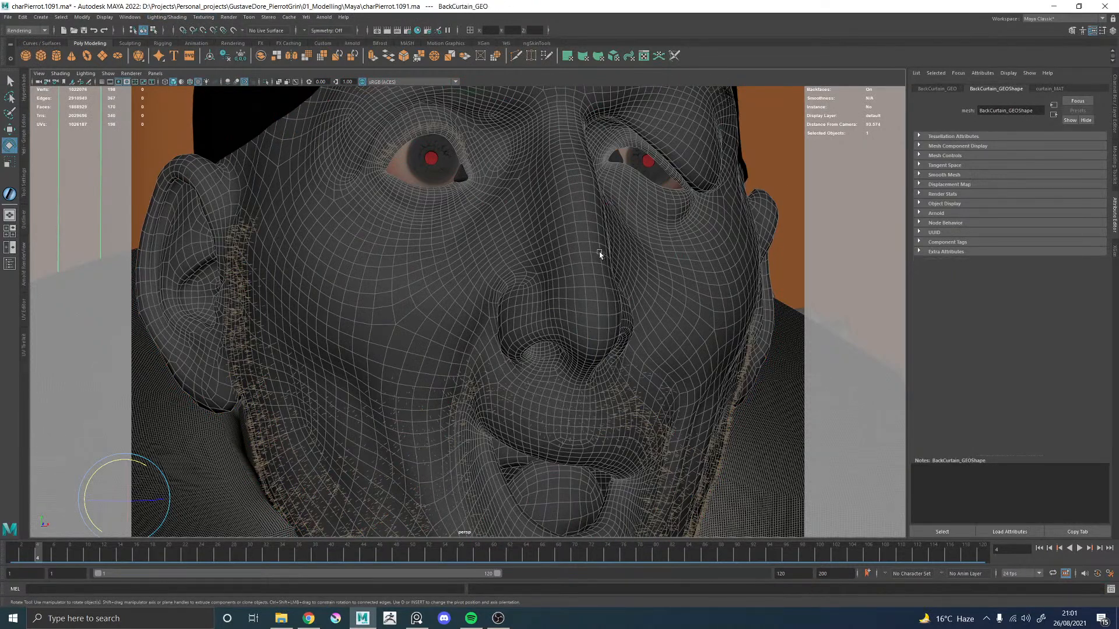
Step: Restart the Arnold render and check the whole head and ruff from farther back without the crop region
click(23, 264)
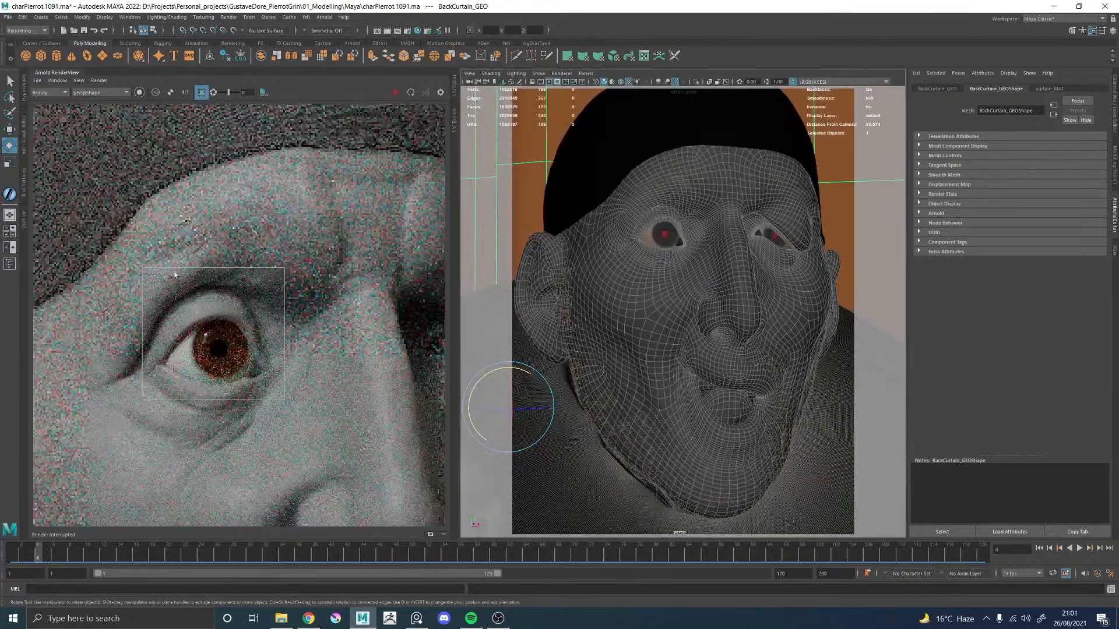
click(396, 92)
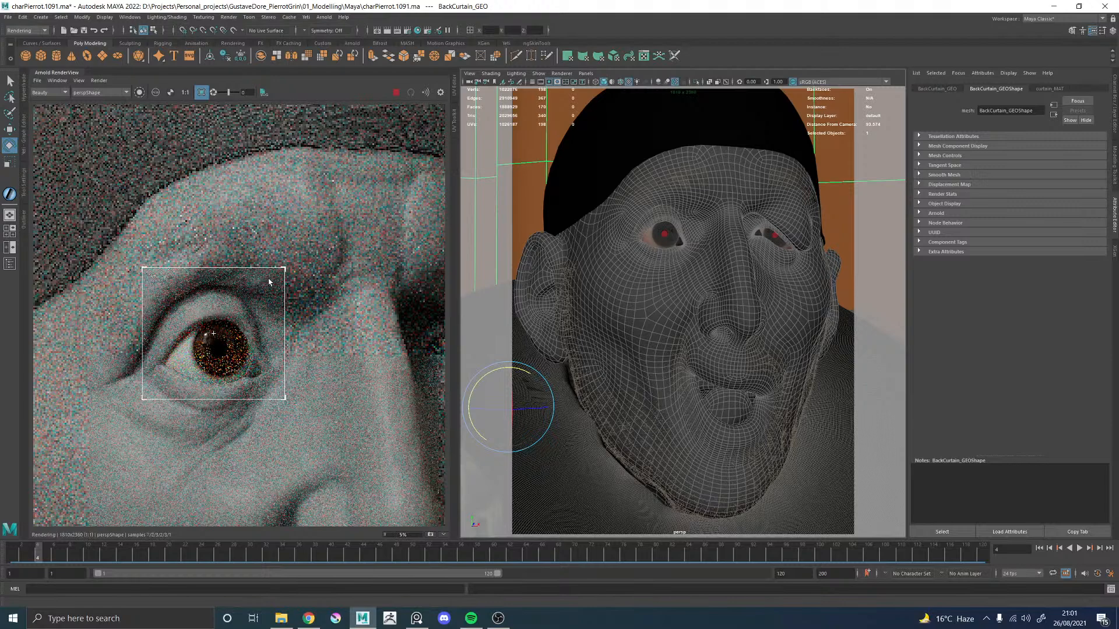
scroll(268, 282, down, 5)
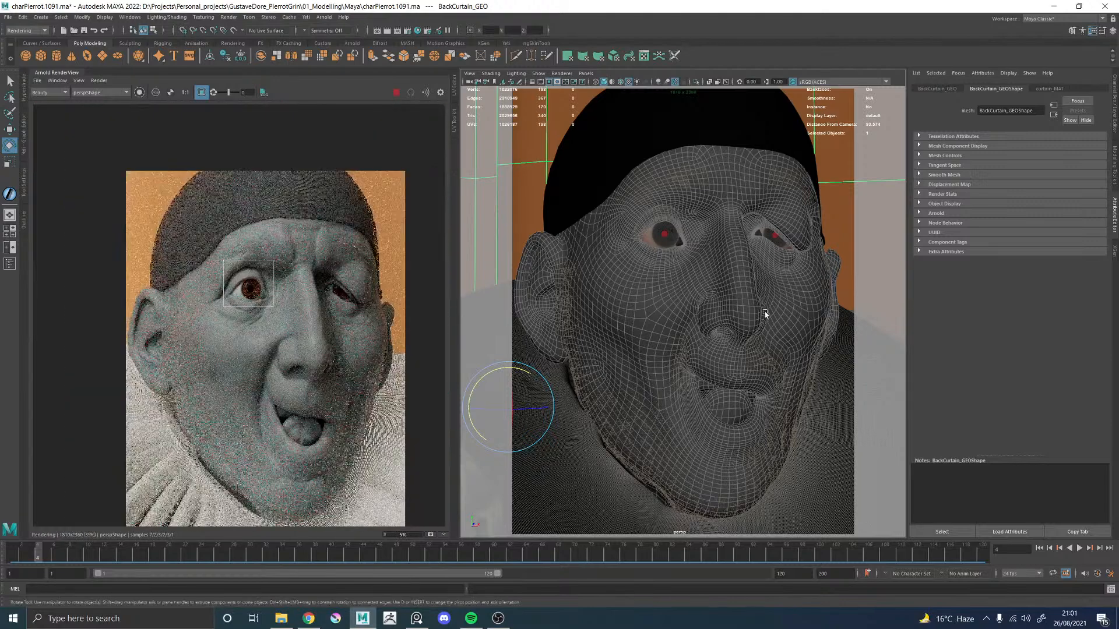
scroll(700, 271, down, 2)
scroll(700, 271, down, 1)
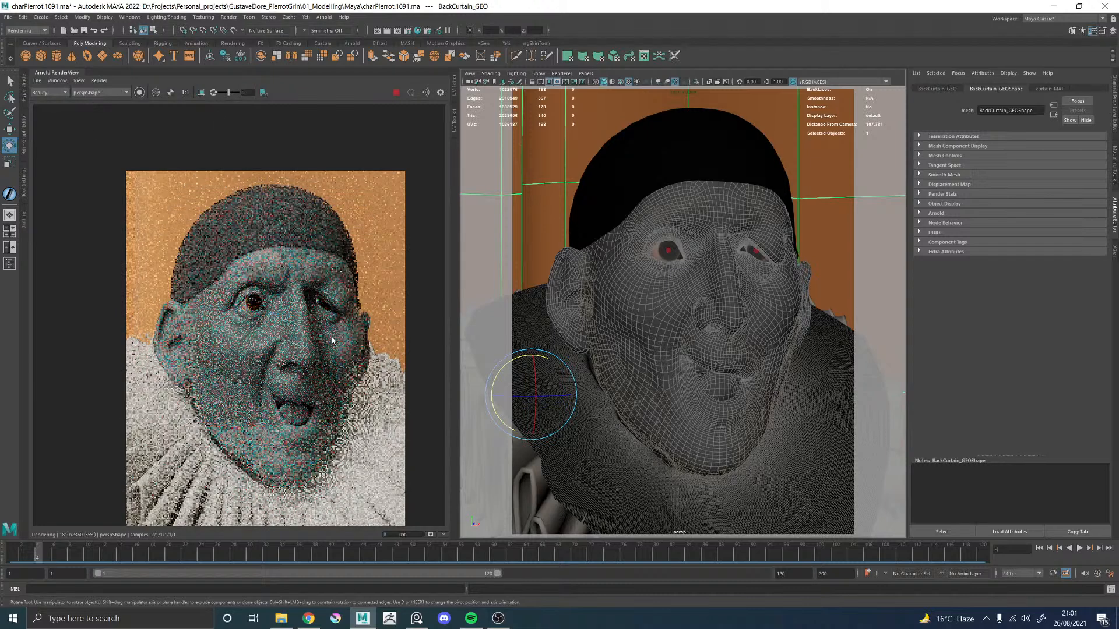
scroll(322, 344, down, 2)
scroll(324, 391, up, 2)
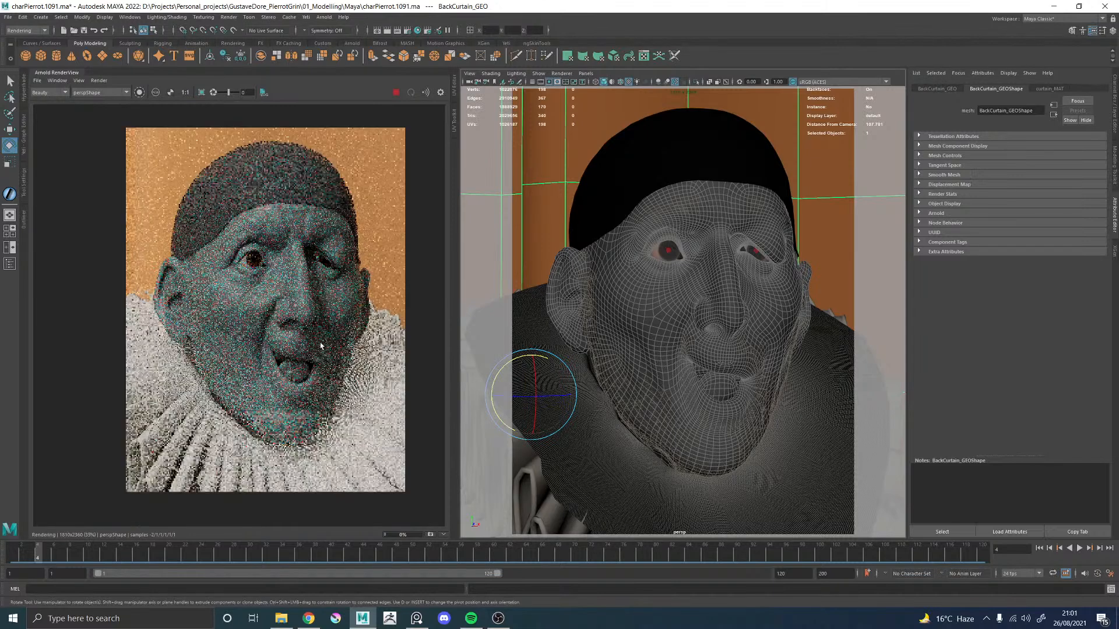
Step: Render a crop region around the wide-open eye and inspect the iris and eyelids up close
scroll(222, 256, up, 3)
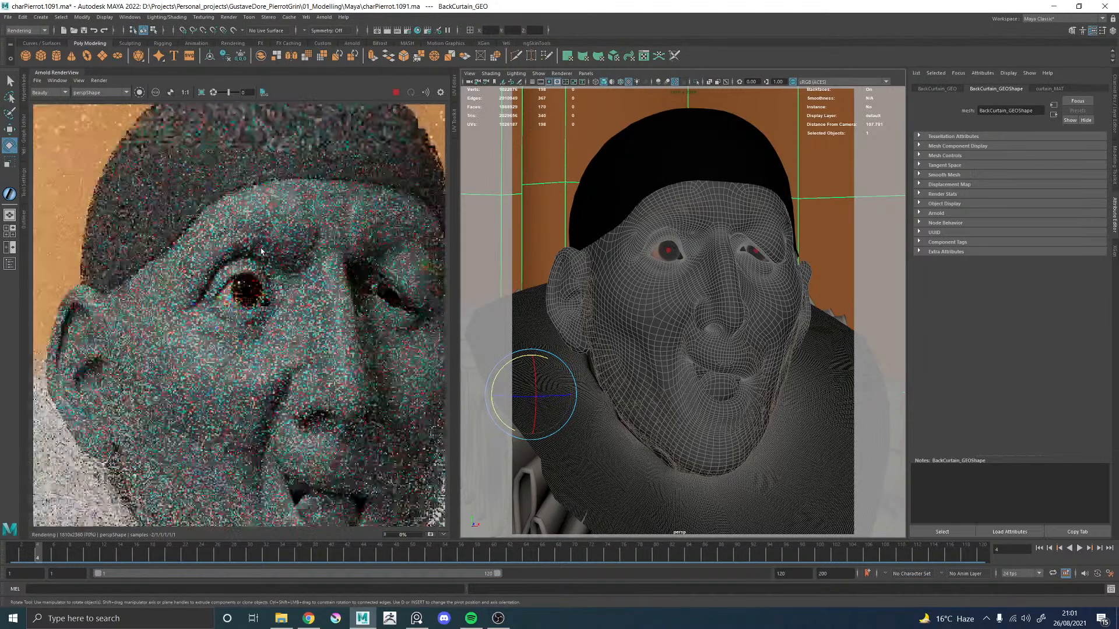
drag(181, 238, 289, 363)
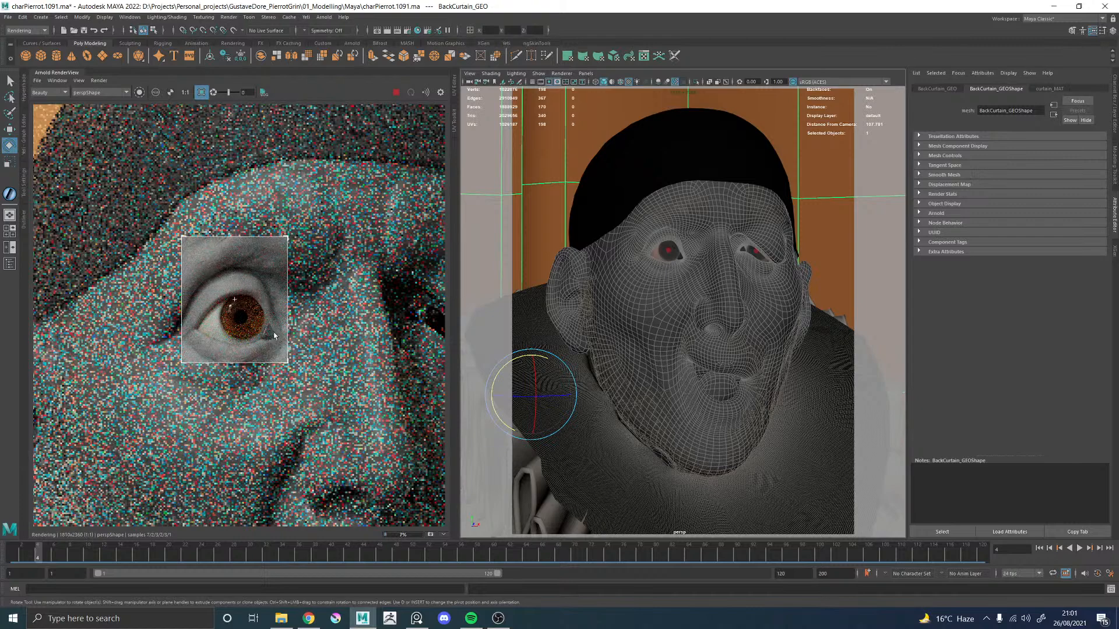
scroll(269, 332, up, 3)
scroll(268, 328, down, 3)
Step: Move the crop region to the brow above the squinting eye and inspect the eyebrow hairs
middle_drag(391, 269, 294, 291)
drag(250, 211, 399, 312)
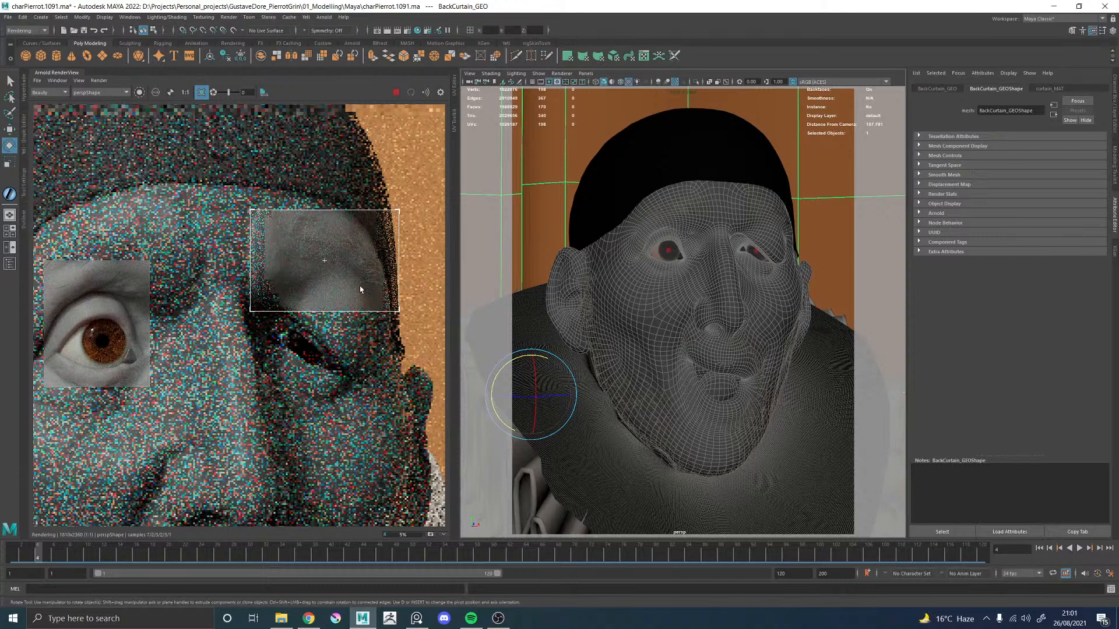
scroll(362, 240, up, 3)
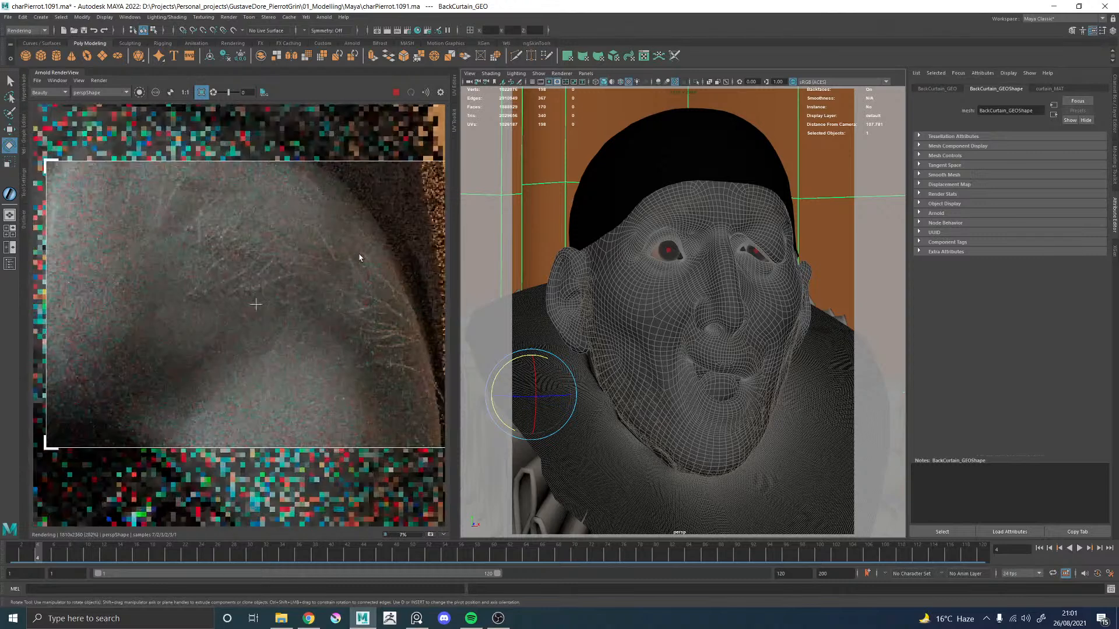
scroll(291, 302, down, 2)
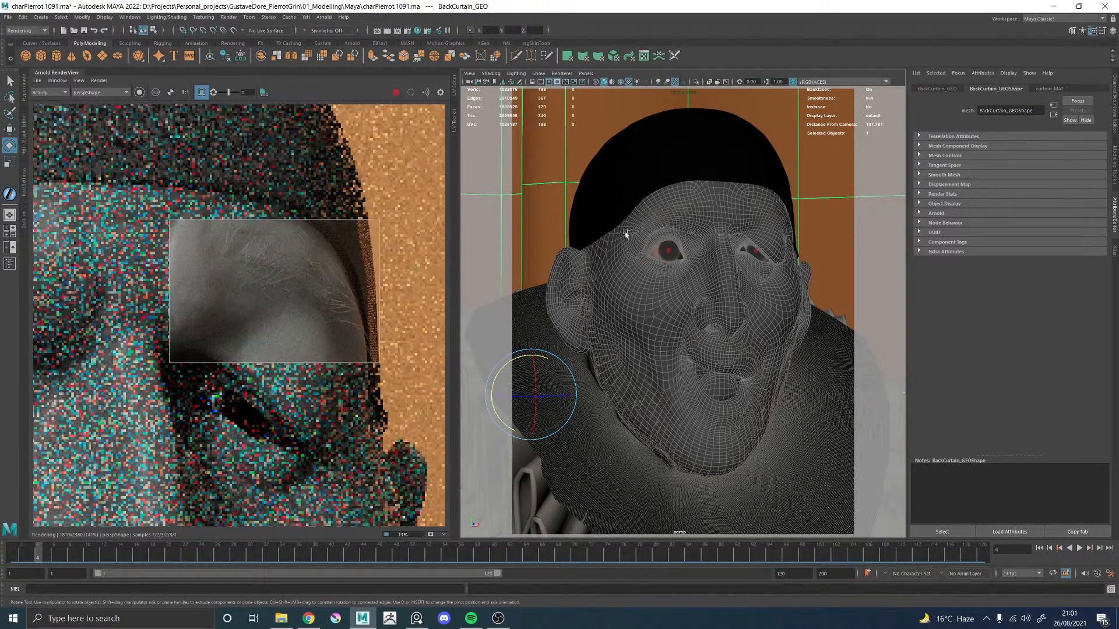
Step: Render a crop region over the forehead and brow above the wide-open eye and examine the skin detail
scroll(118, 235, down, 1)
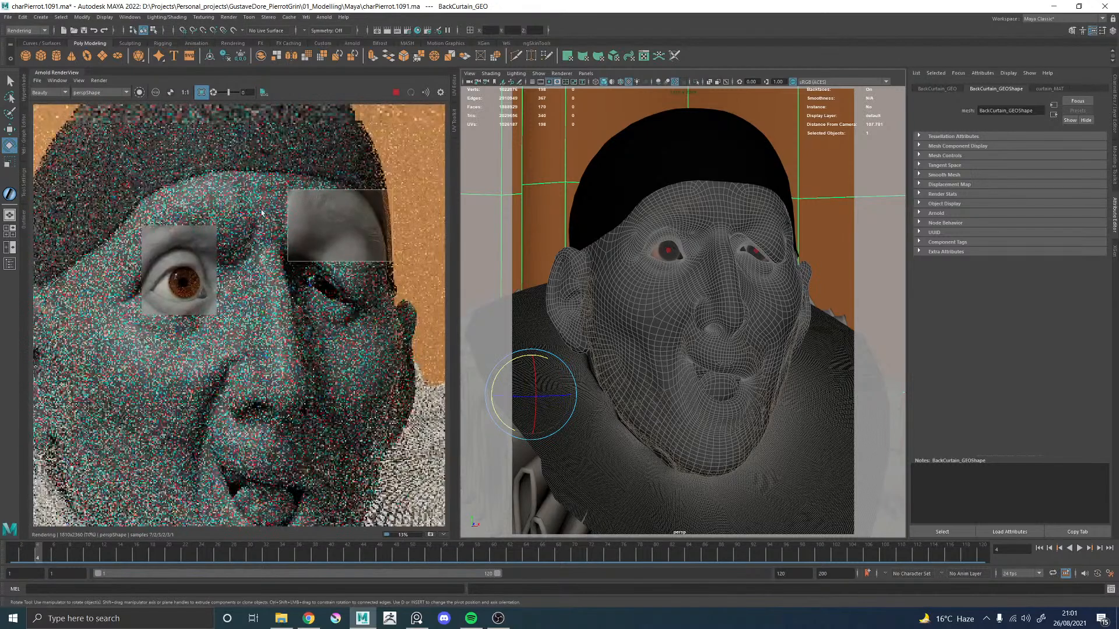
drag(97, 161, 254, 251)
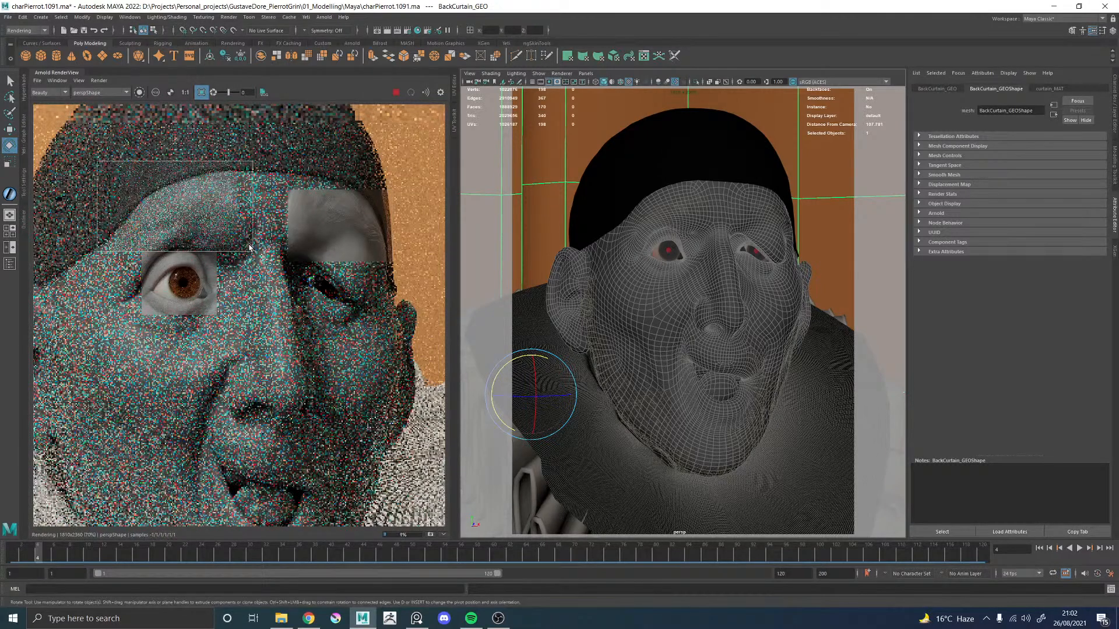
scroll(192, 224, up, 1)
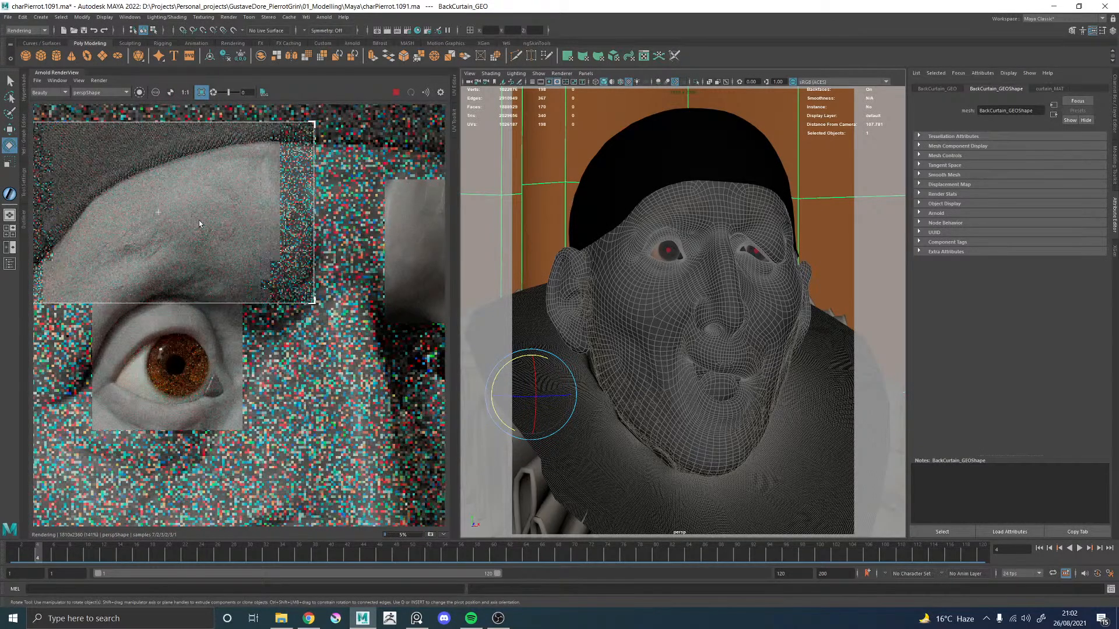
scroll(201, 220, down, 2)
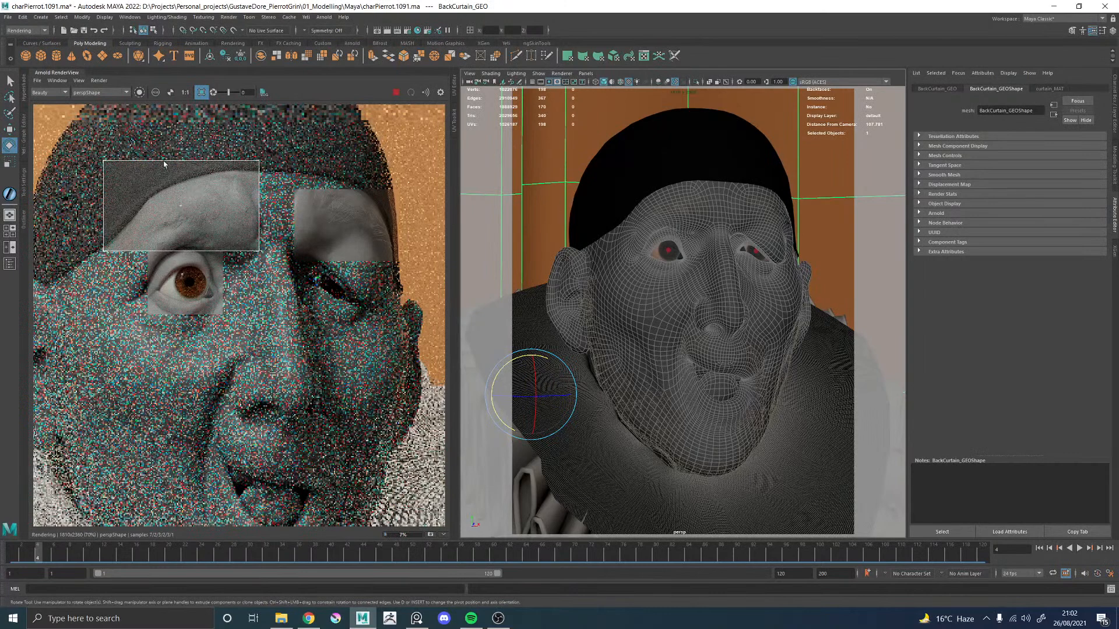
Step: Render a small crop region on the black cap above the forehead and inspect its fabric fibres
scroll(203, 221, up, 2)
drag(94, 178, 205, 280)
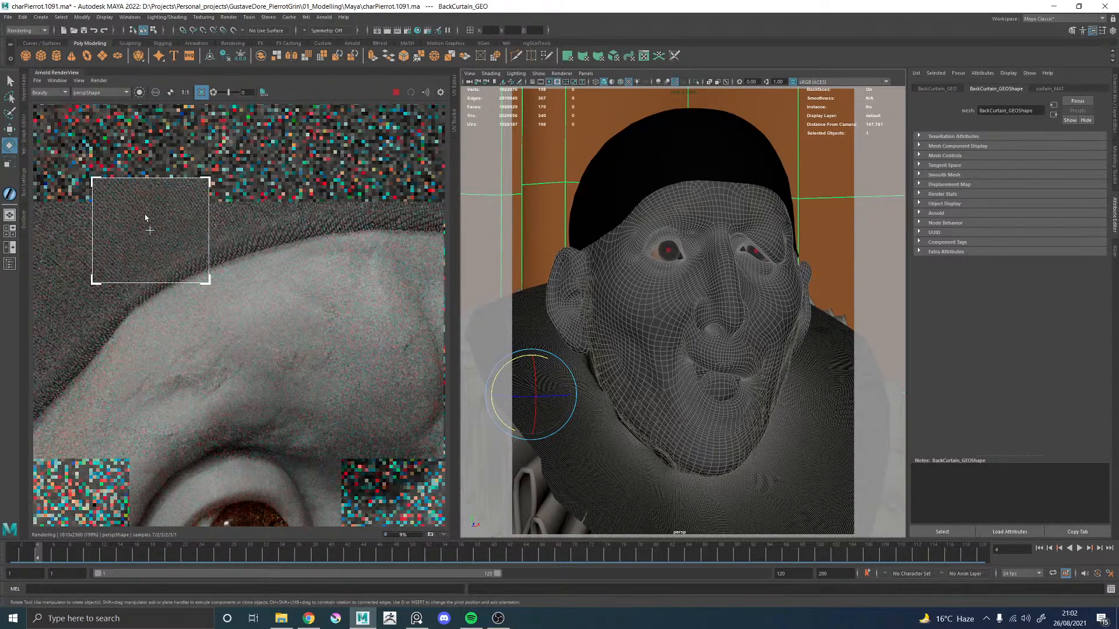
scroll(156, 220, up, 2)
scroll(155, 217, down, 3)
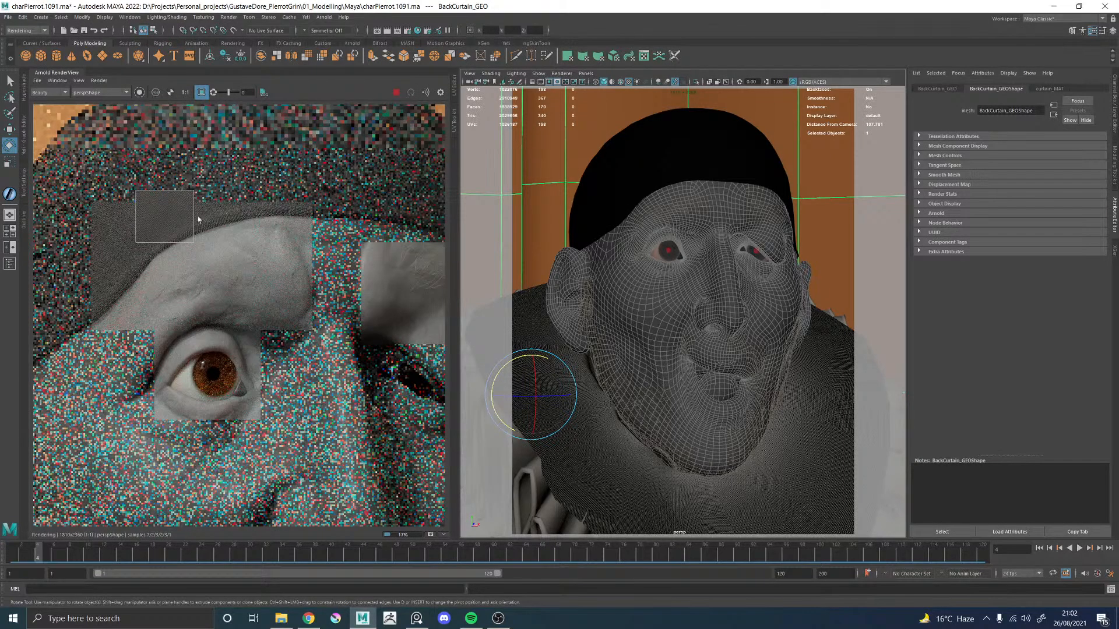
scroll(186, 214, up, 2)
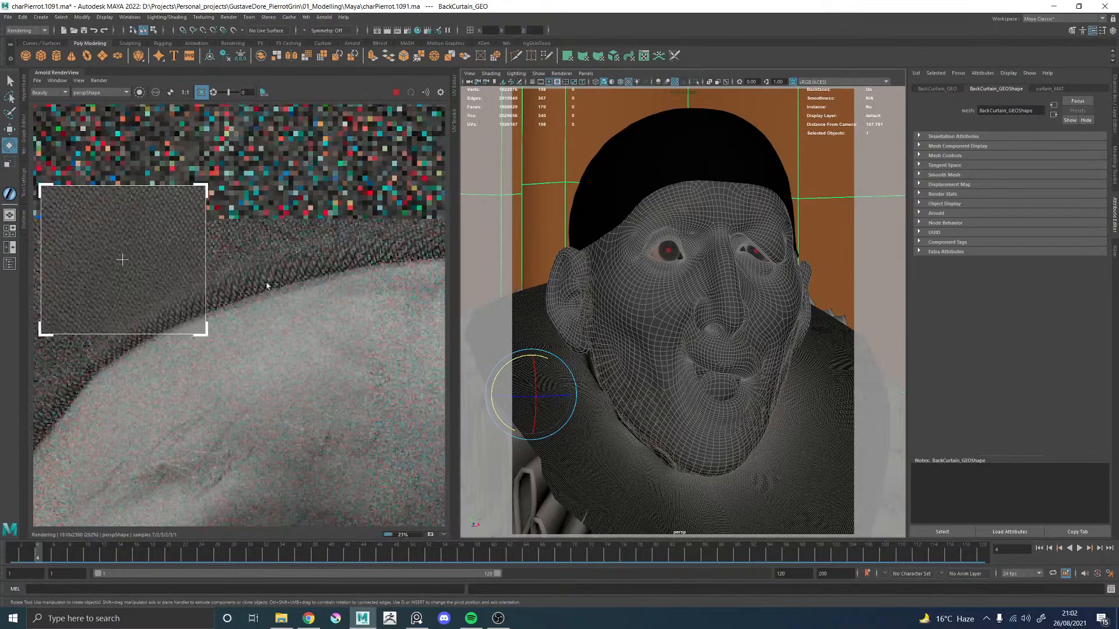
Step: Render a crop region on the ruff's pleats below the chin and inspect the fabric up close
scroll(296, 295, down, 2)
middle_drag(362, 412, 270, 107)
middle_drag(217, 501, 286, 175)
drag(123, 306, 247, 419)
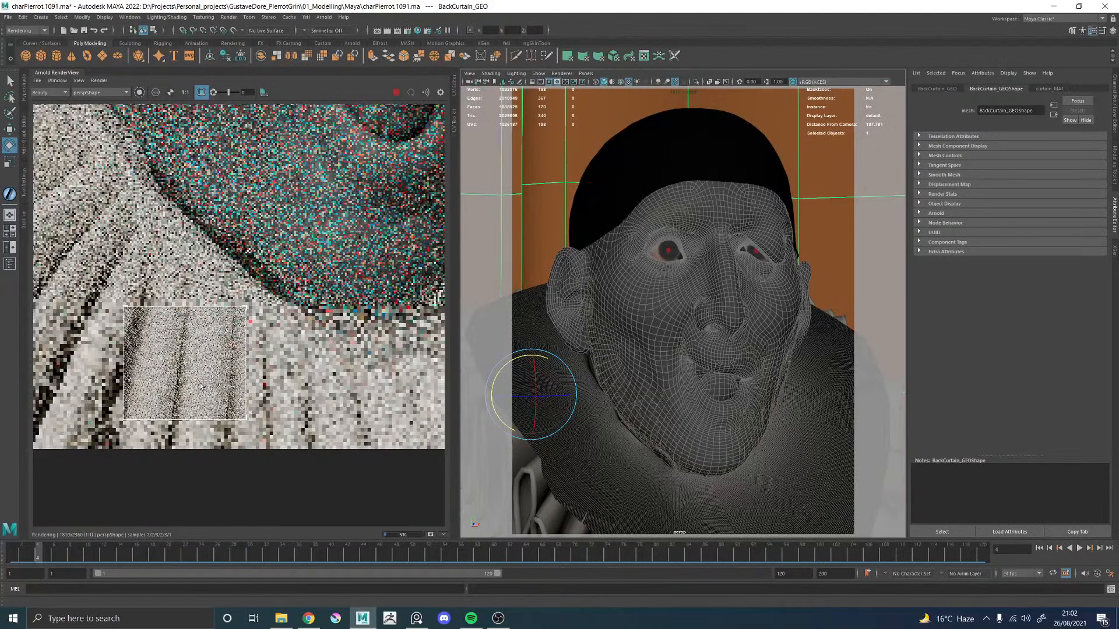
scroll(207, 386, up, 1)
middle_drag(210, 353, 252, 318)
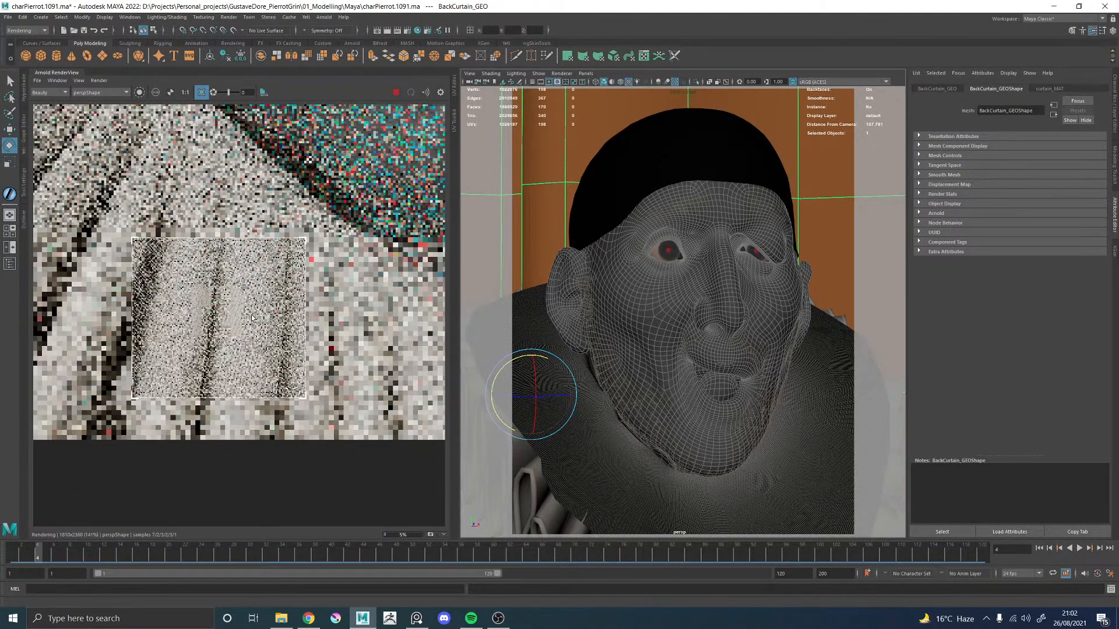
Step: Examine the ruff's woven fabric up close in the crop render, then the head and ruff as a whole
scroll(252, 317, up, 2)
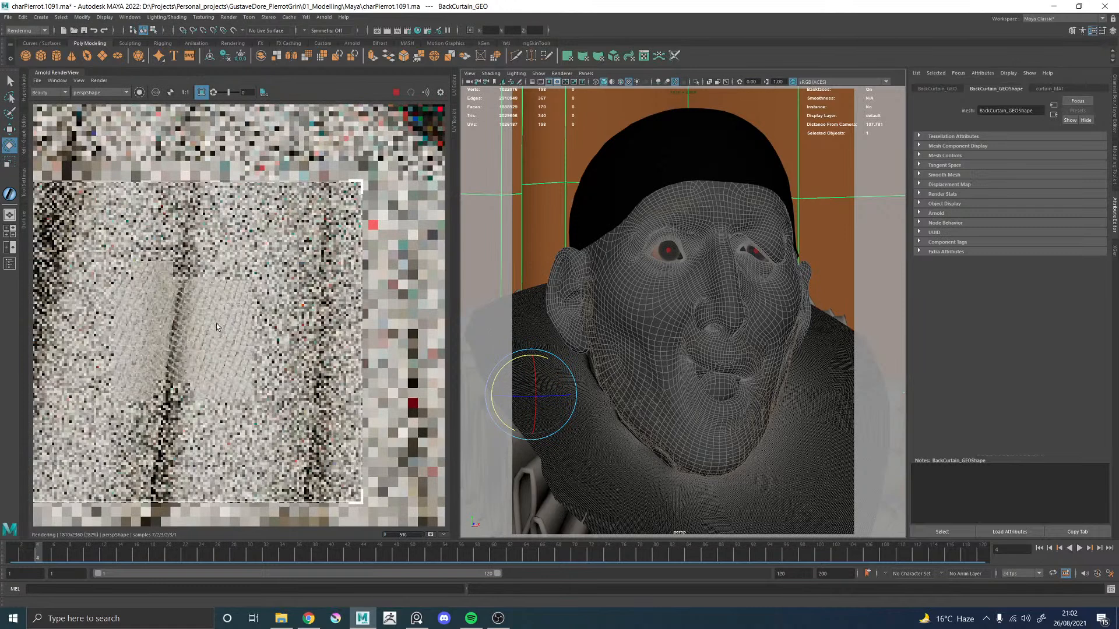
scroll(138, 336, down, 1)
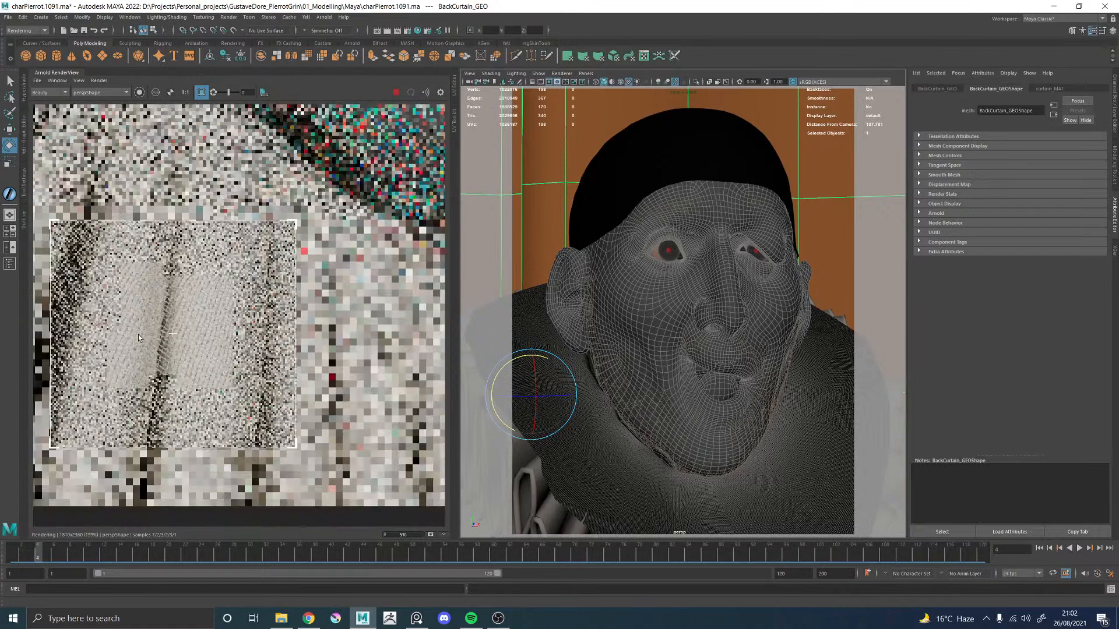
middle_drag(120, 302, 171, 299)
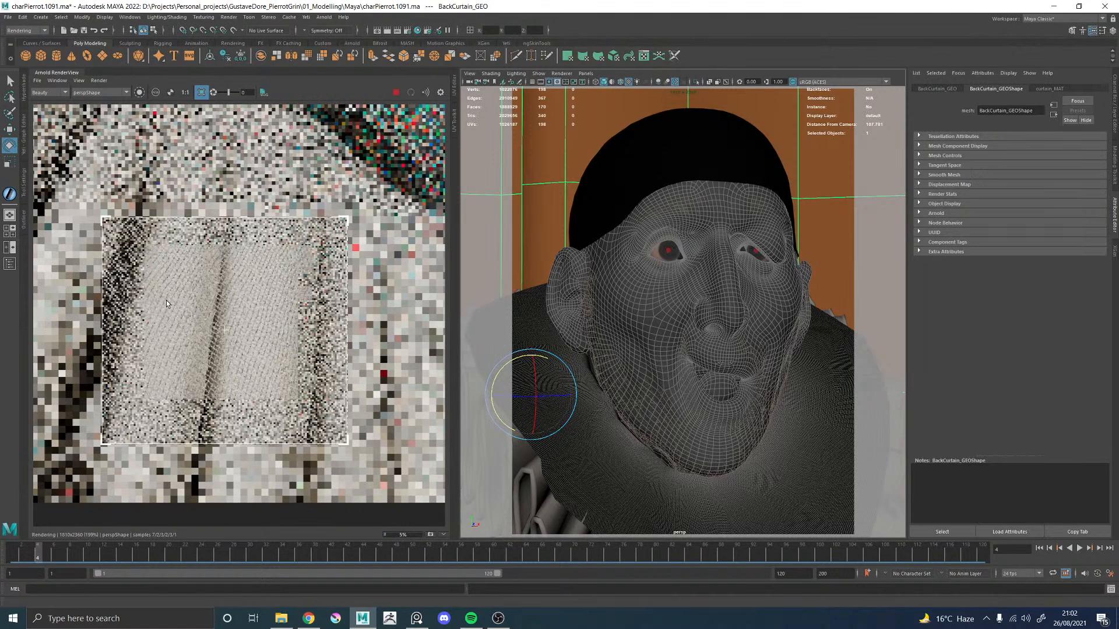
scroll(167, 300, down, 1)
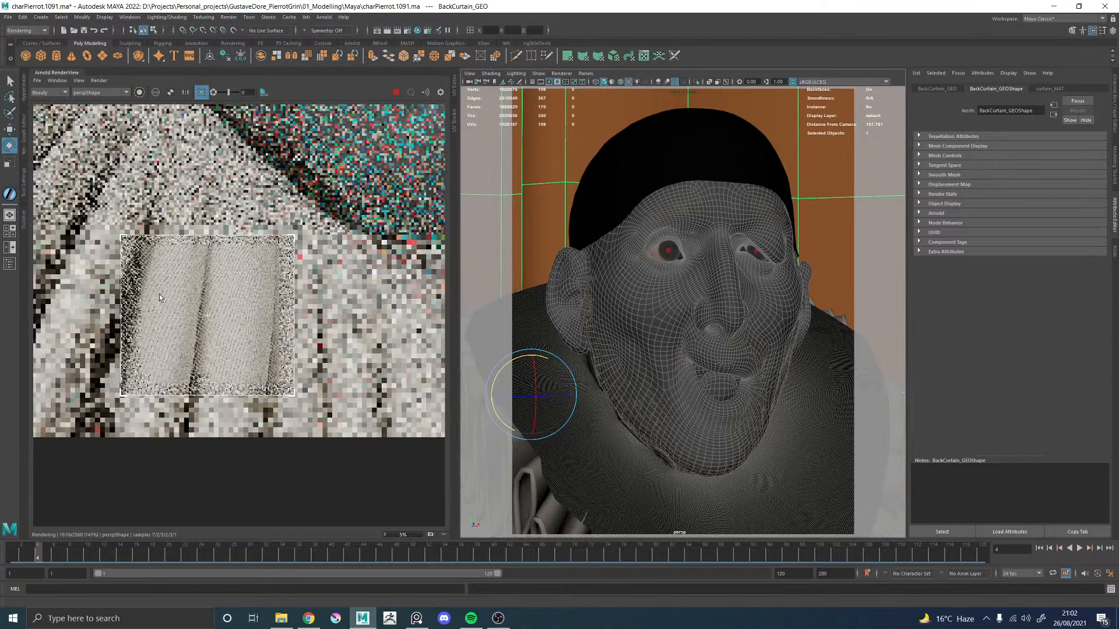
scroll(159, 295, down, 3)
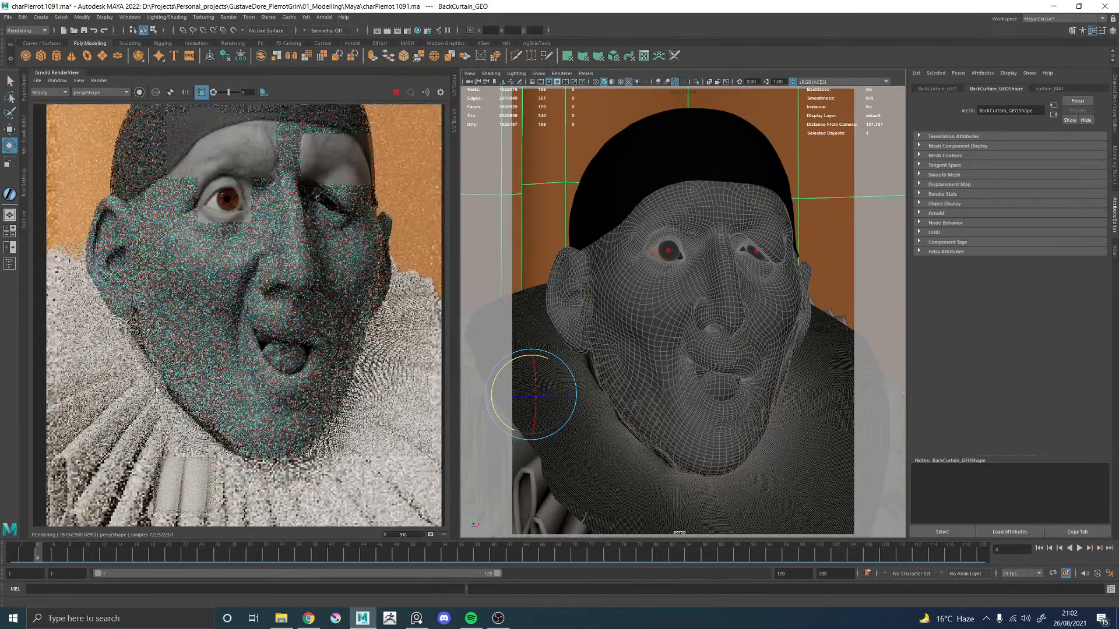
middle_drag(220, 239, 202, 341)
scroll(262, 303, down, 2)
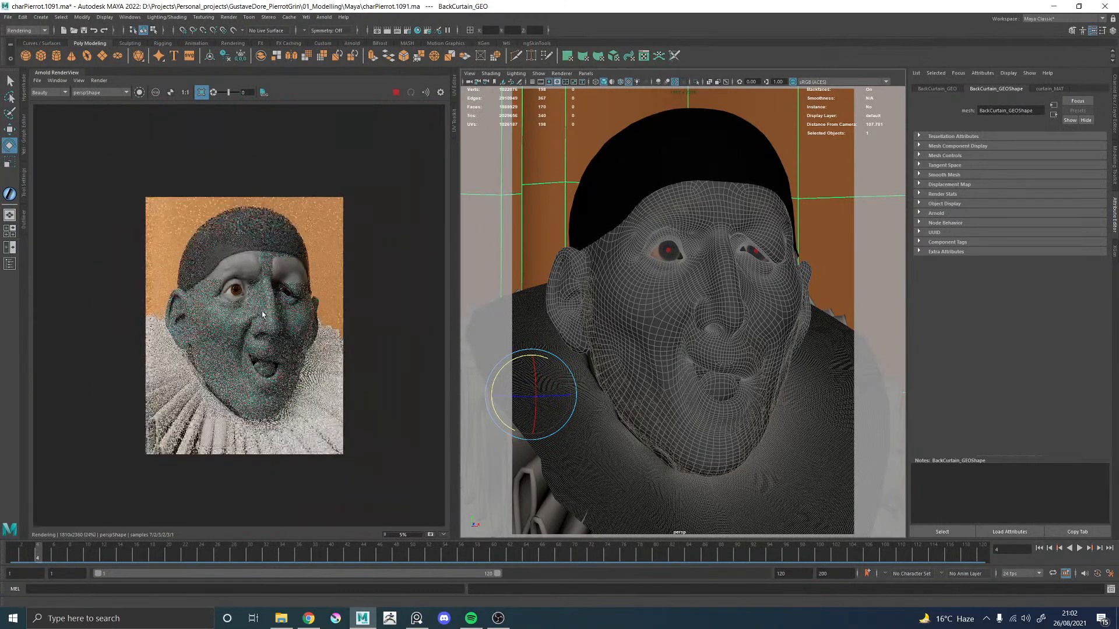
scroll(290, 348, up, 1)
Step: Reframe the perspective camera on the head and ruff and render the full frame again
scroll(749, 276, down, 5)
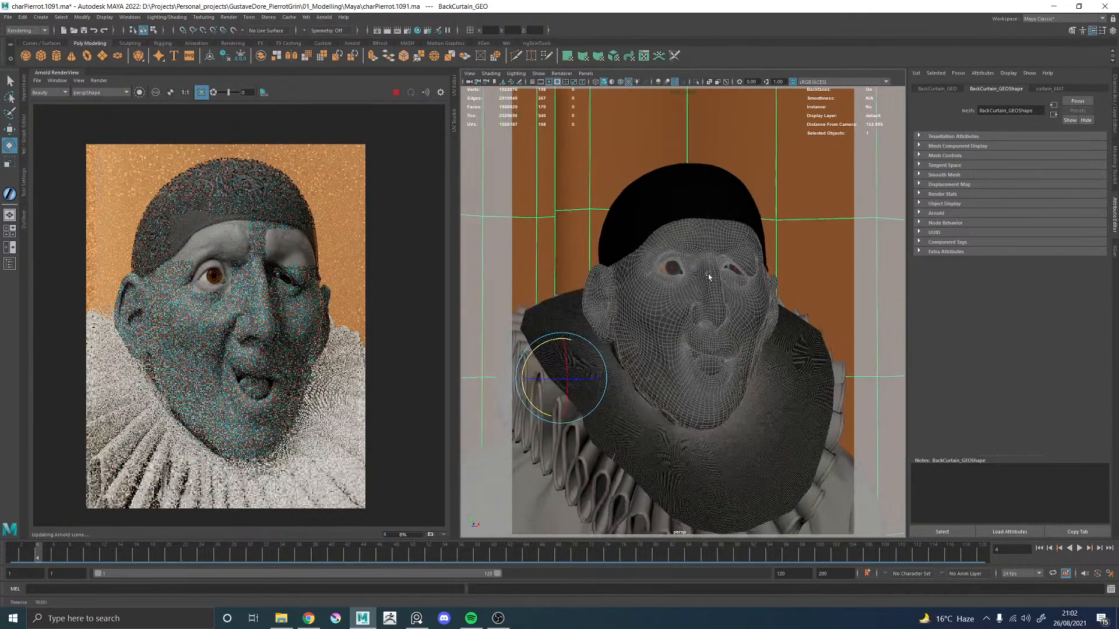
alt+drag(686, 275, 698, 280)
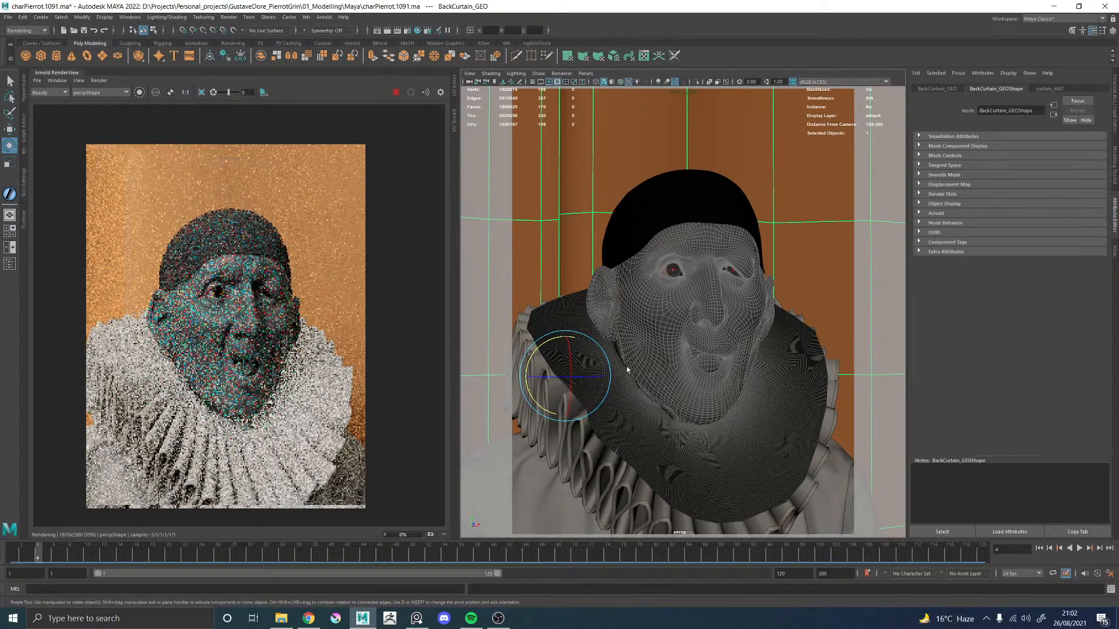
alt+right_drag(608, 376, 675, 366)
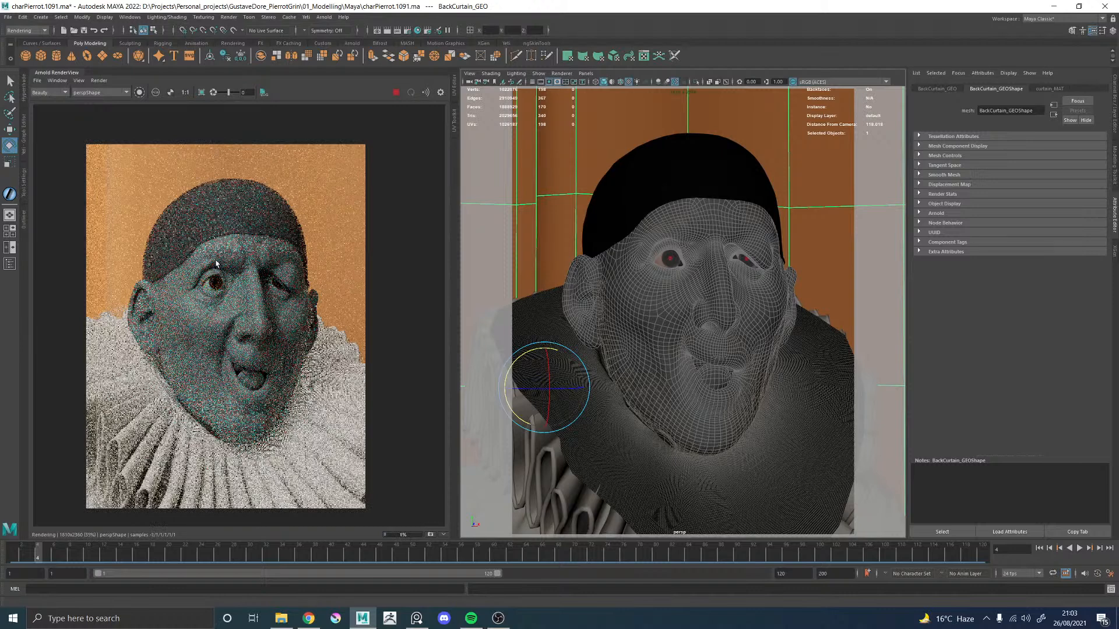
Step: Render a small crop region on the jaw beside the ruff, inspect its skin detail and stop the render
scroll(197, 402, up, 3)
shift+drag(168, 374, 256, 489)
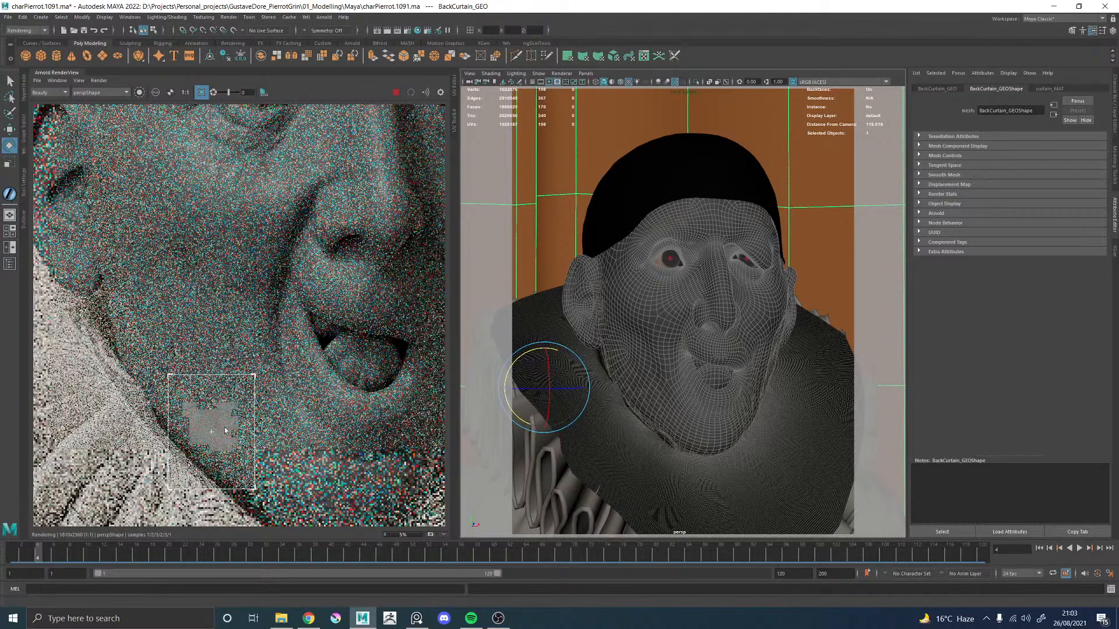
scroll(225, 424, up, 3)
scroll(226, 413, down, 4)
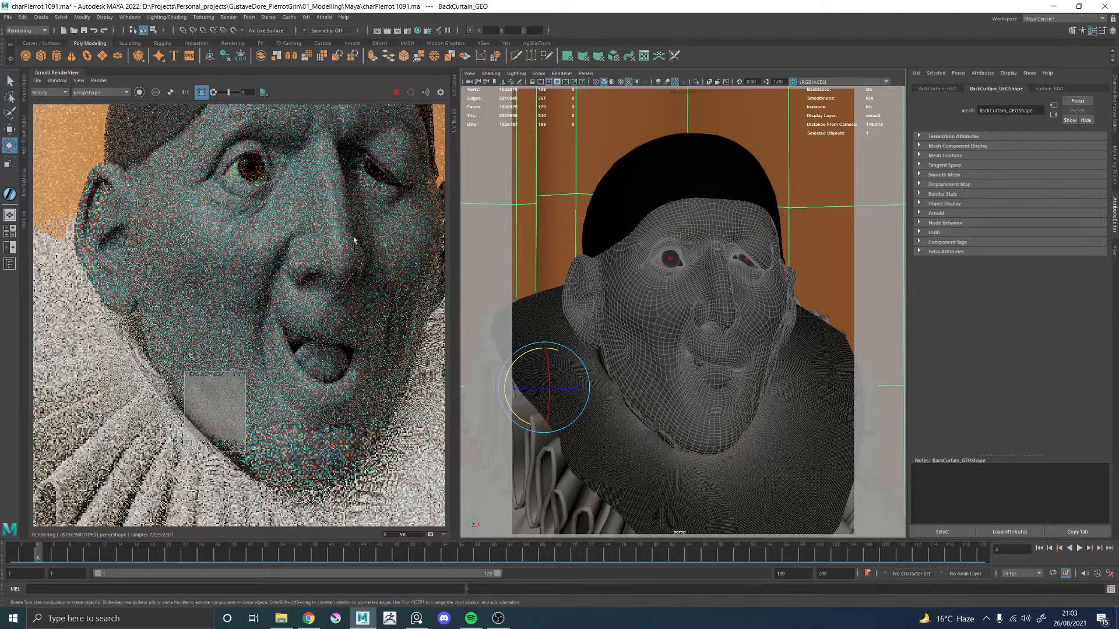
click(396, 92)
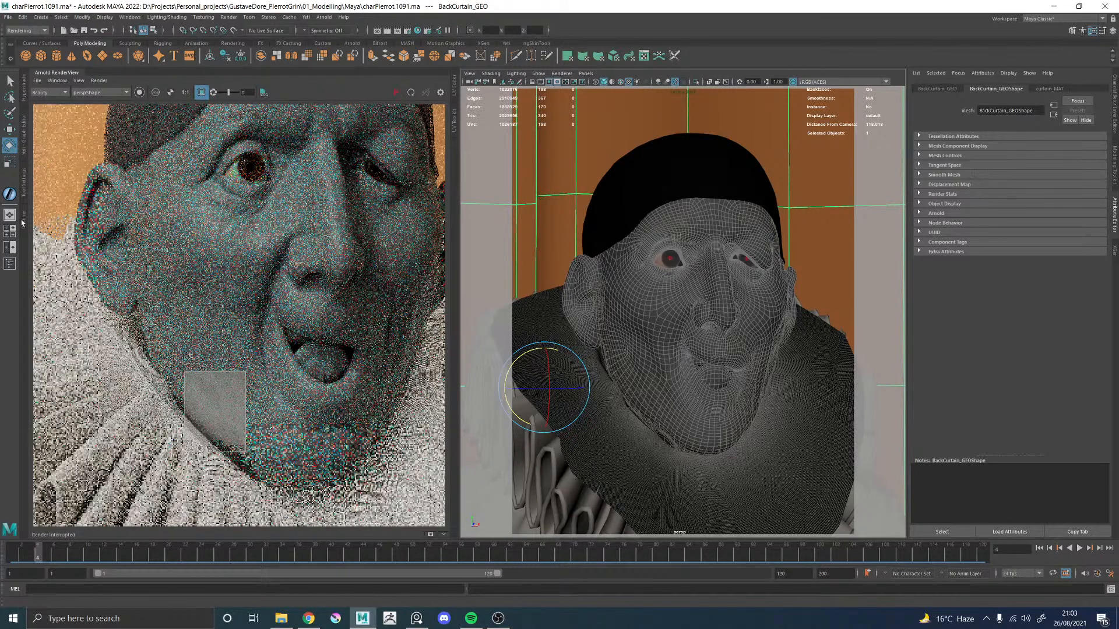
Step: Show the Outliner and select the furEyebrows_GROOM node to view its groom attributes
click(9, 264)
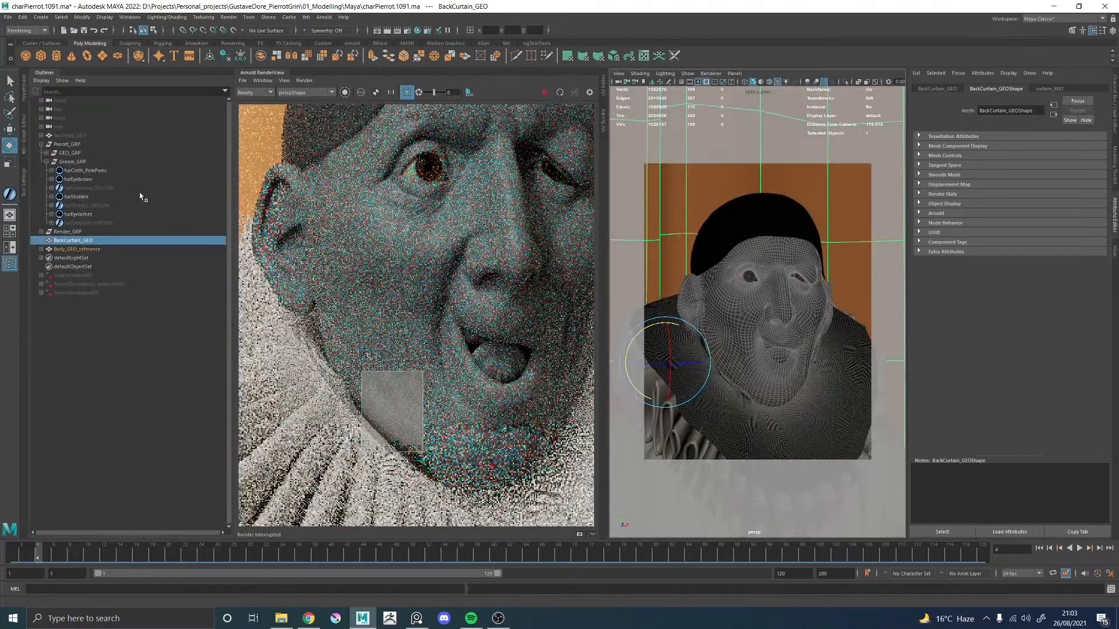
click(78, 180)
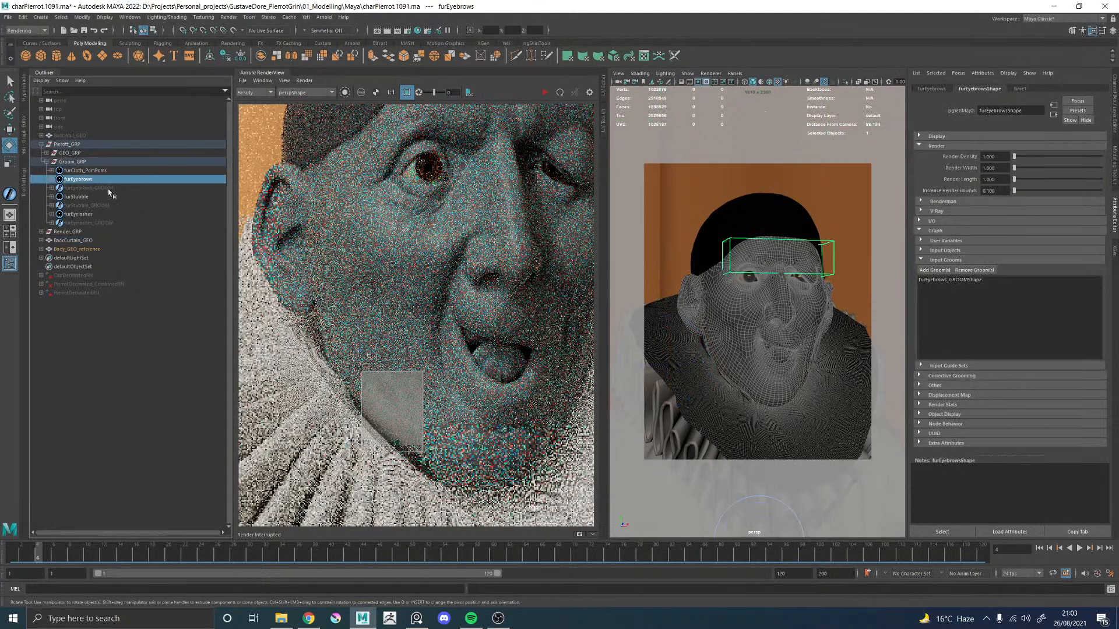
click(87, 188)
scroll(966, 180, up, 2)
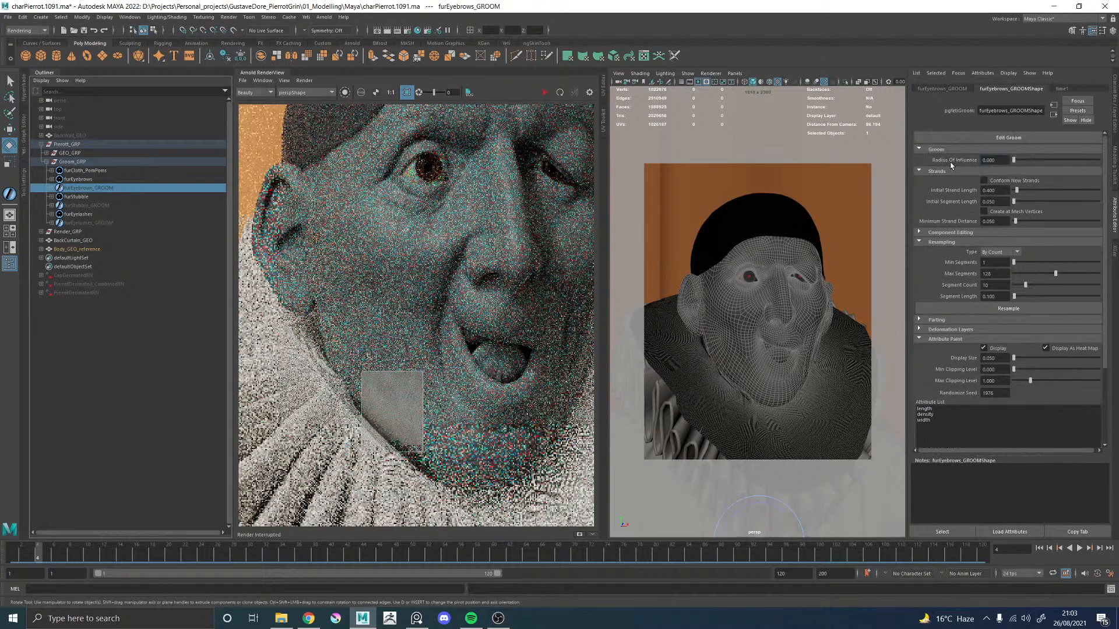
scroll(743, 296, up, 6)
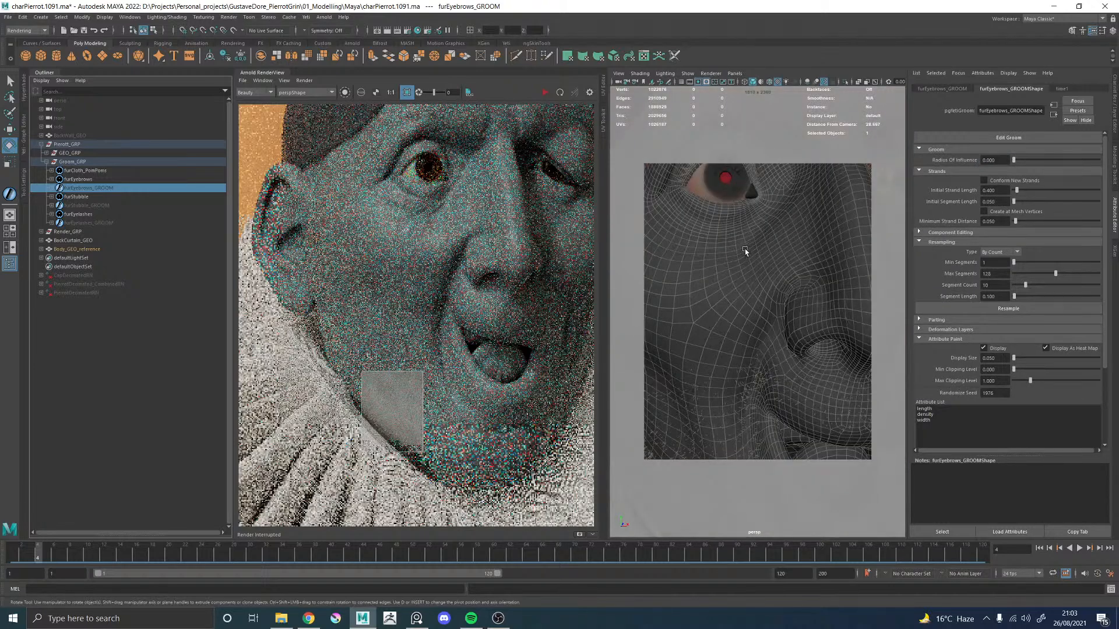
scroll(745, 248, down, 6)
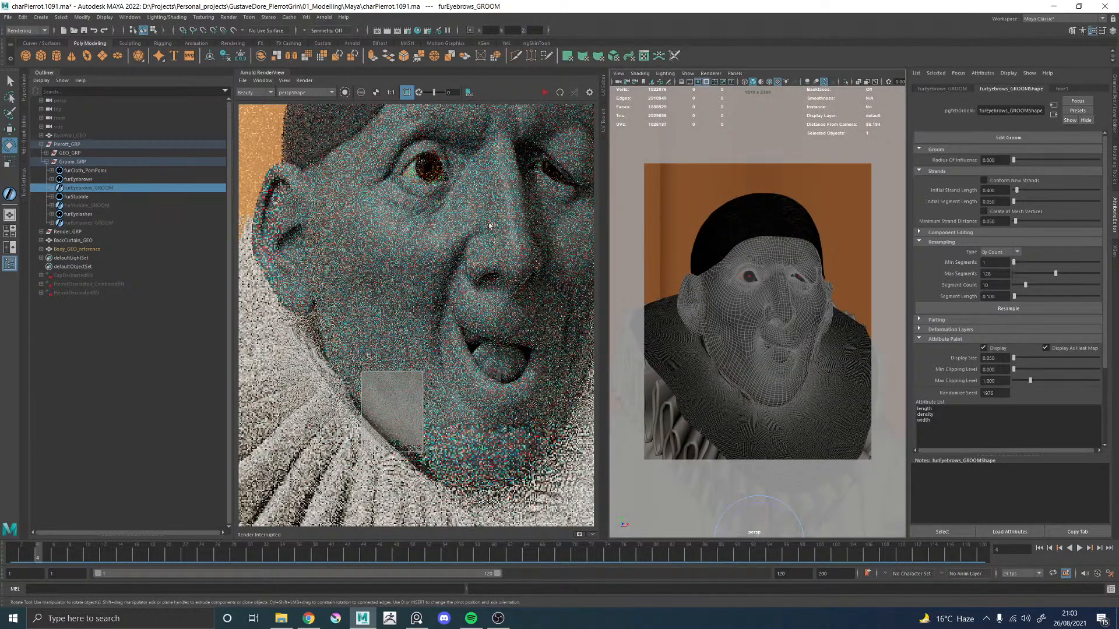
Step: Restart the render with a crop region on the cheek below the wide-open eye and examine the skin there
drag(366, 211, 458, 291)
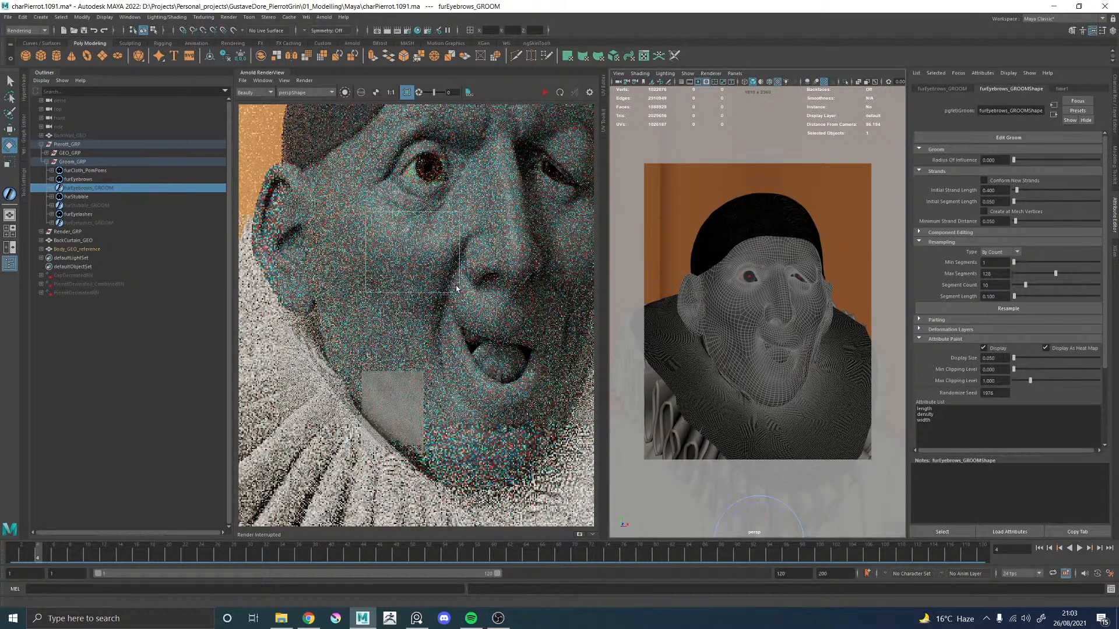
click(545, 94)
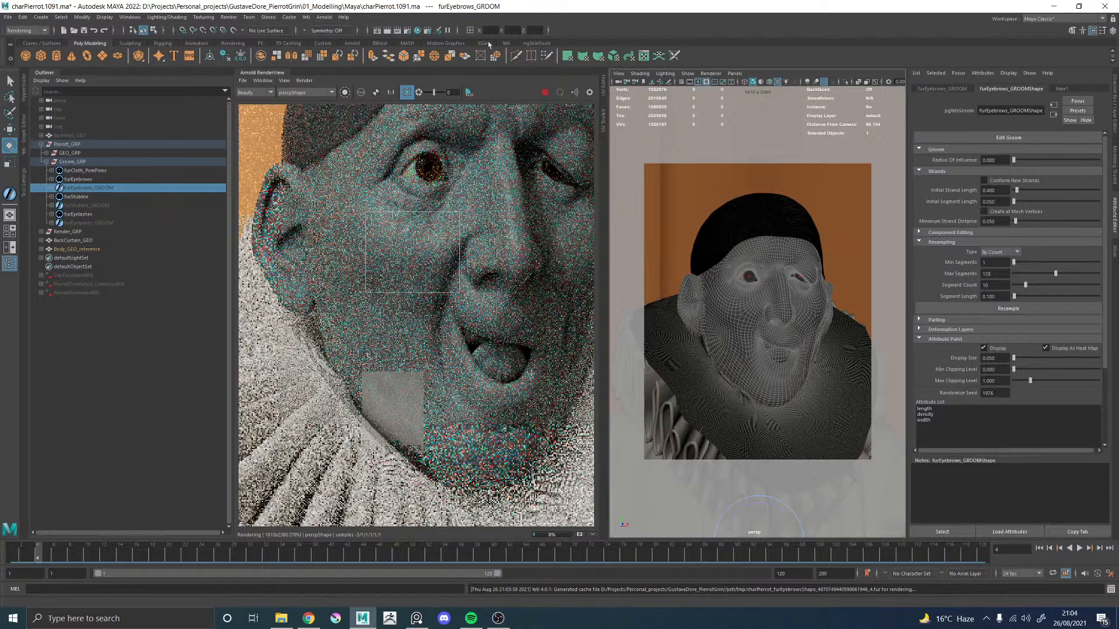
scroll(473, 281, down, 4)
scroll(473, 281, up, 4)
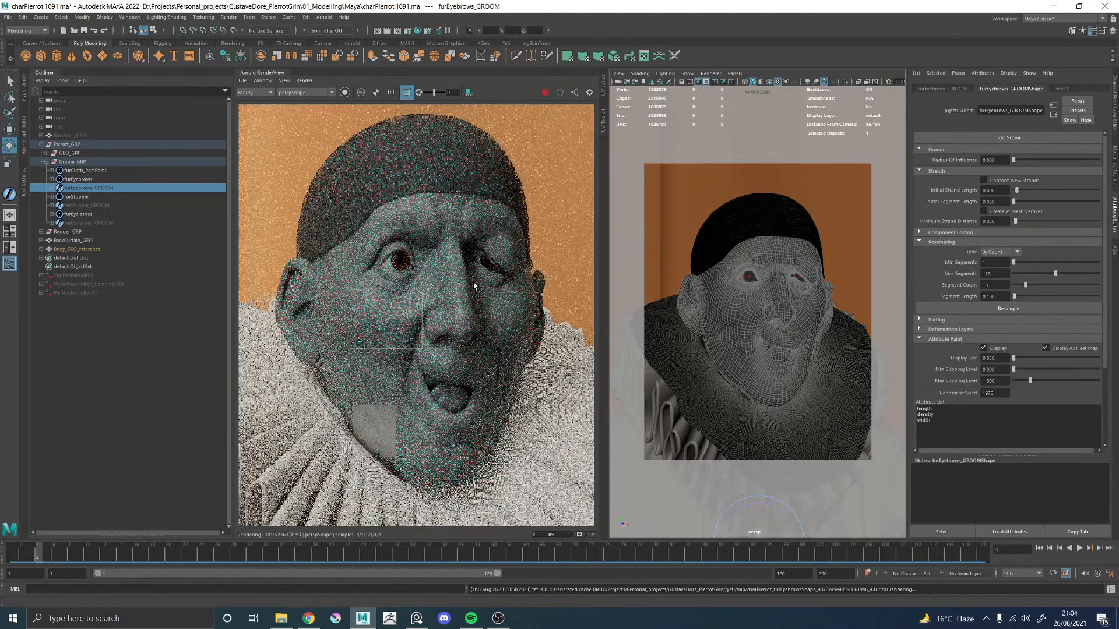
scroll(376, 300, up, 4)
scroll(450, 391, up, 1)
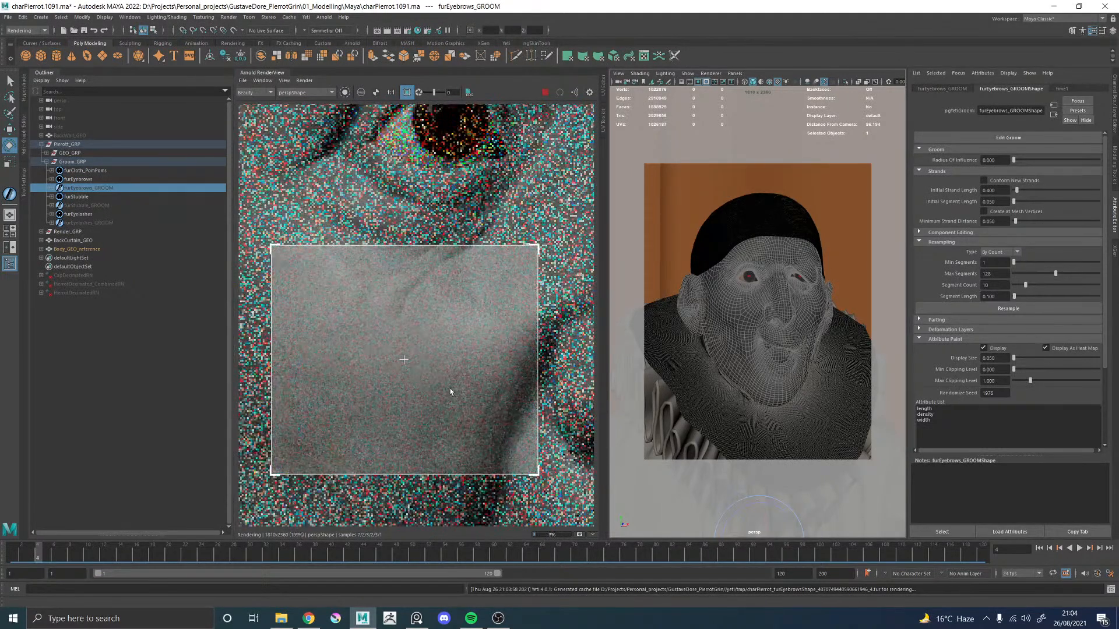
scroll(397, 387, up, 1)
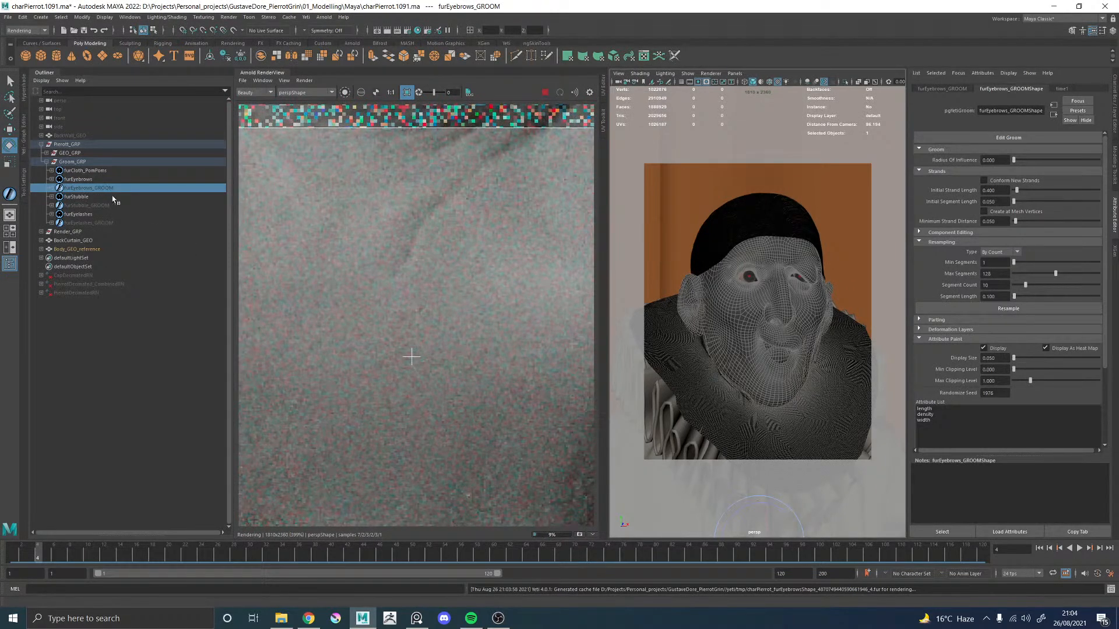
scroll(431, 352, down, 1)
scroll(431, 353, down, 1)
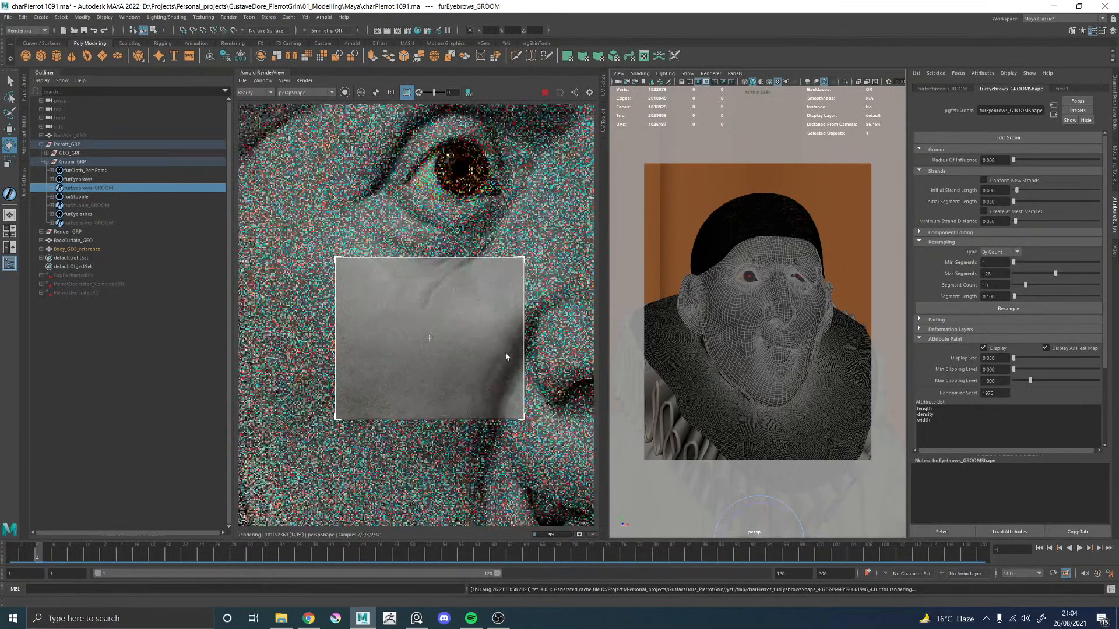
scroll(457, 319, up, 2)
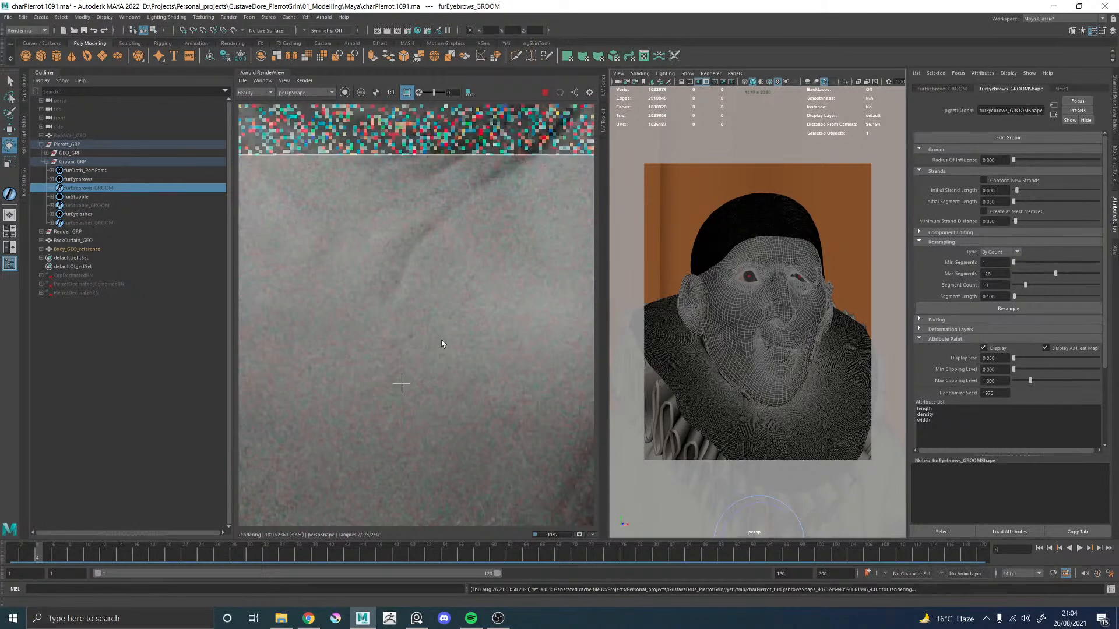
scroll(441, 344, down, 1)
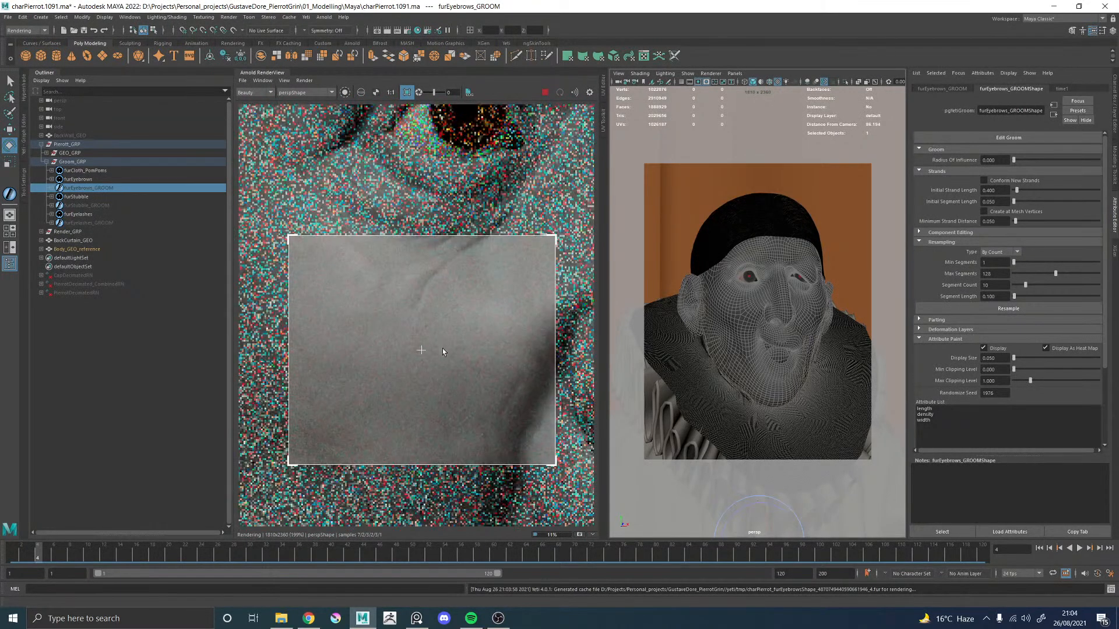
Step: Narrow the crop region to a small patch in the middle of the cheek and inspect the skin surface
drag(386, 295, 478, 418)
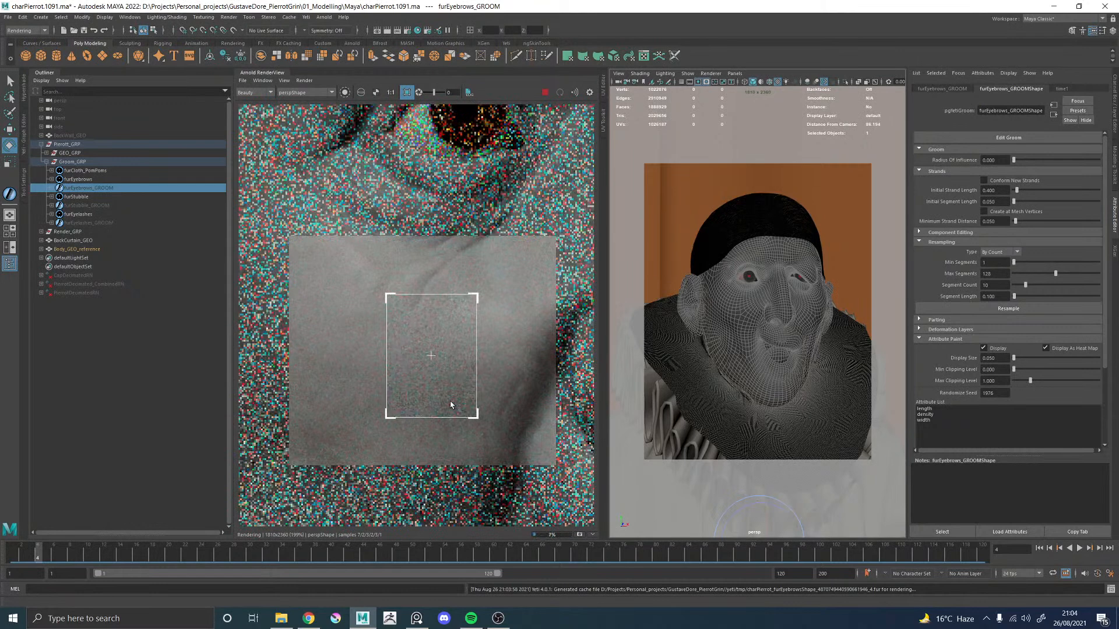
scroll(452, 385, up, 1)
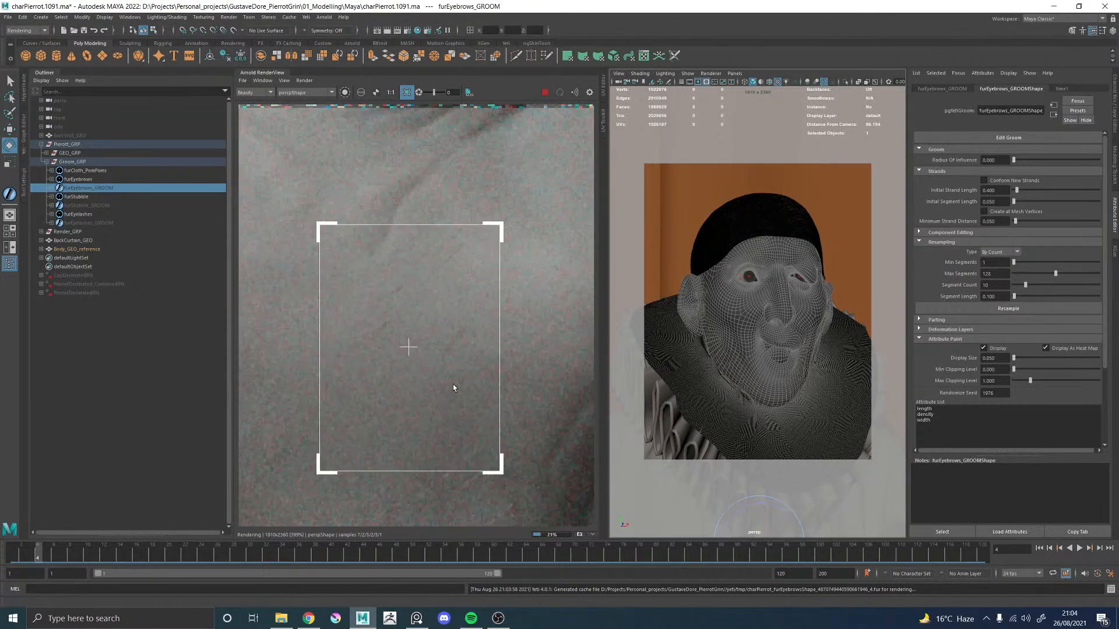
scroll(445, 325, down, 1)
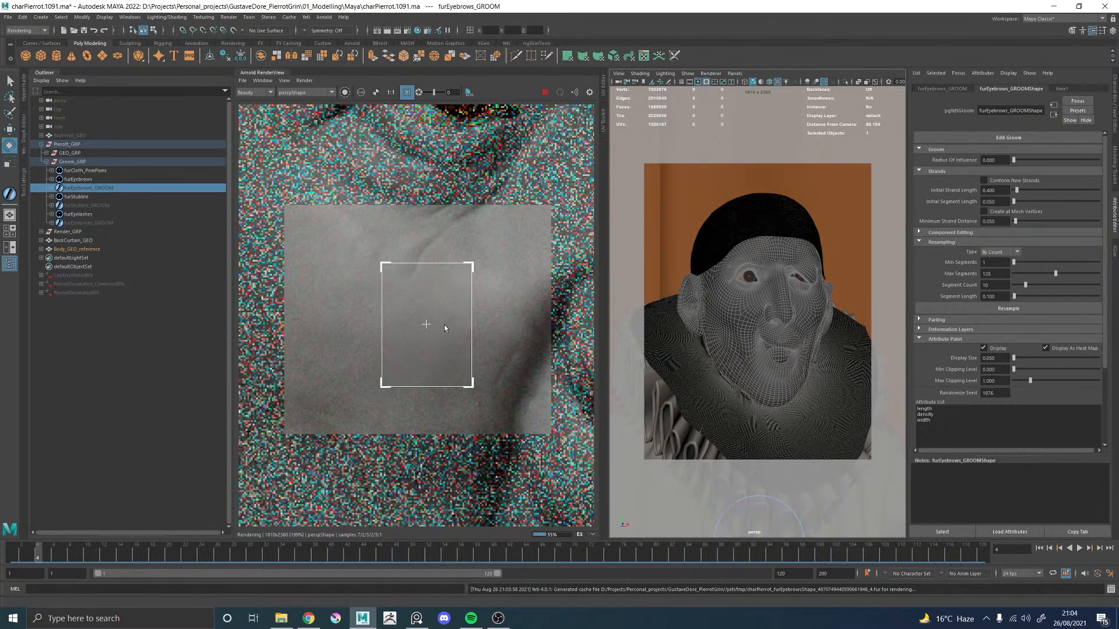
scroll(445, 315, up, 1)
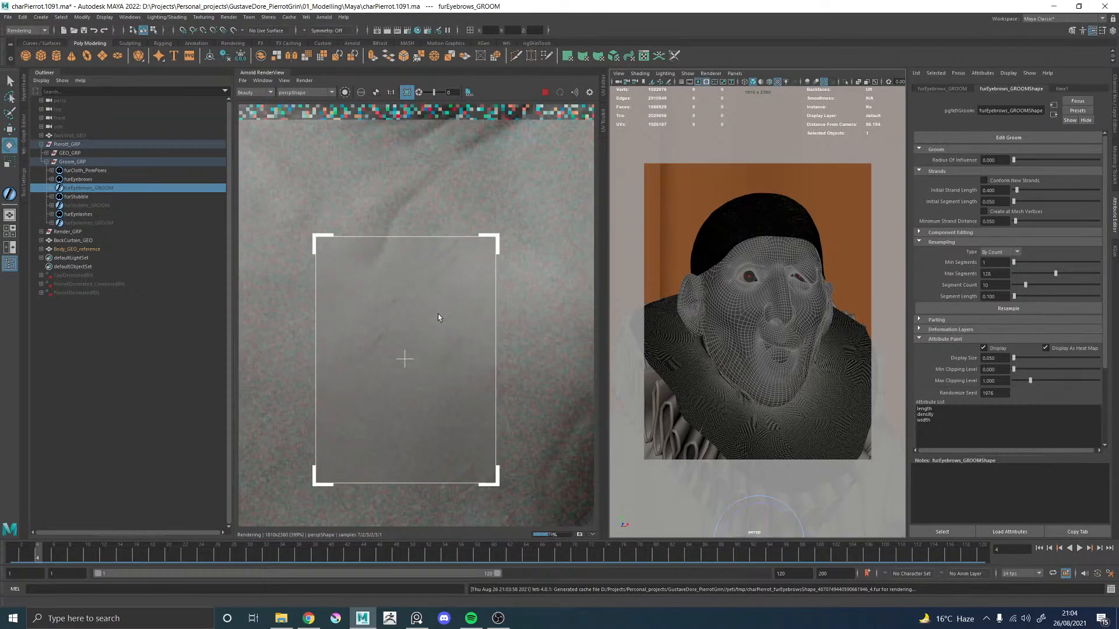
Step: Render a crop region over the brow above the wide-open eye and inspect the wrinkles up close
scroll(435, 298, down, 1)
middle_drag(423, 290, 428, 520)
middle_drag(400, 246, 385, 380)
drag(373, 233, 513, 367)
scroll(446, 320, up, 1)
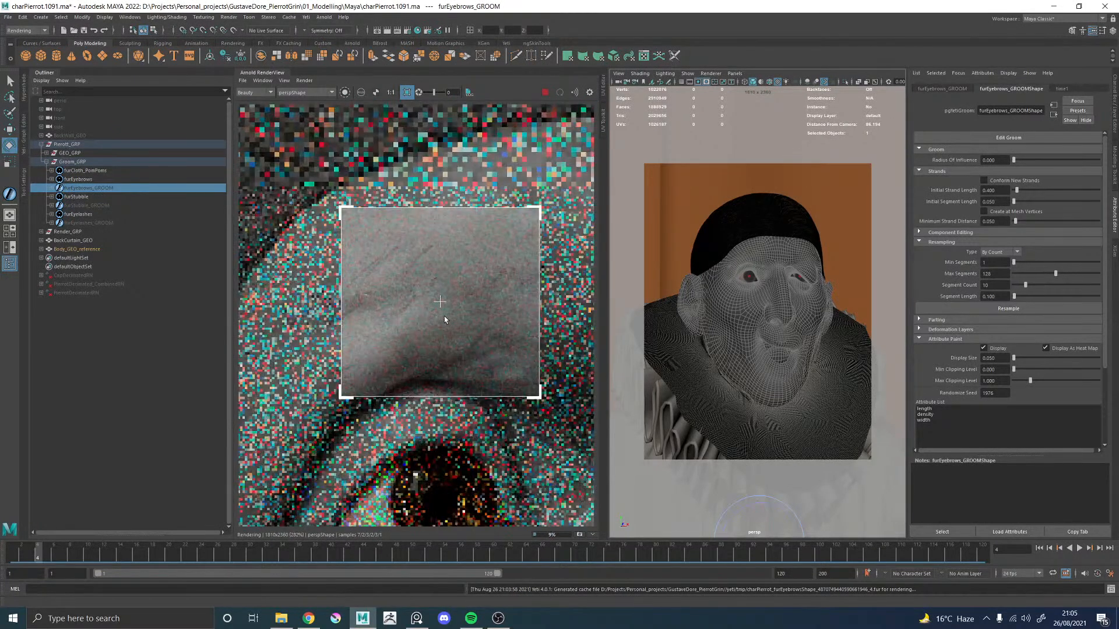
Step: Move the crop region to the inner end of the same brow and compare it with the surrounding forehead
middle_drag(497, 300, 395, 291)
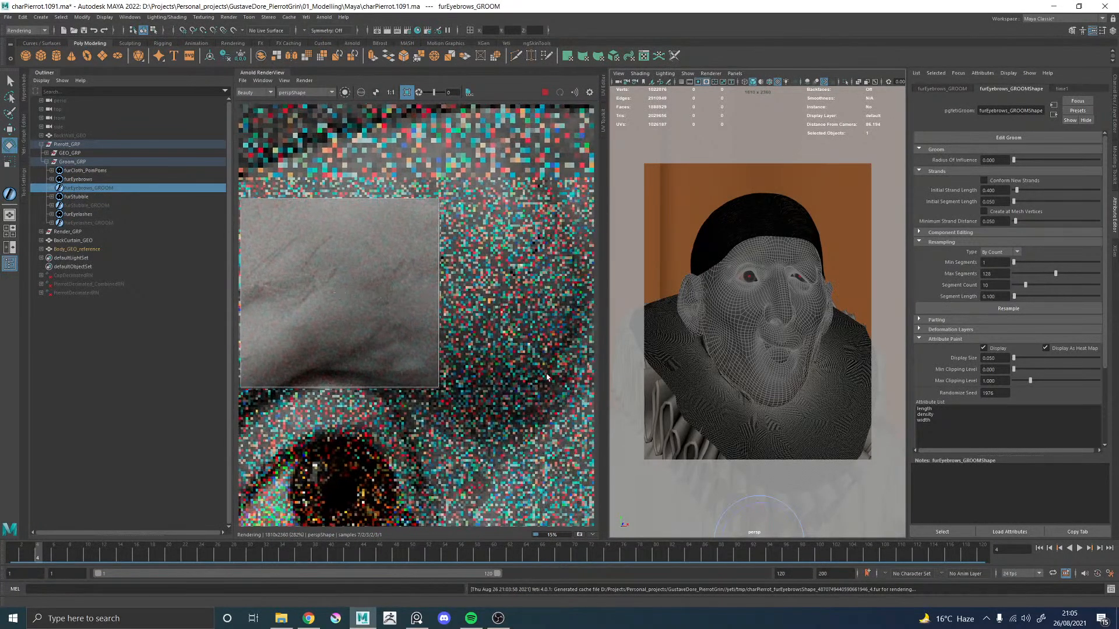
drag(367, 203, 563, 403)
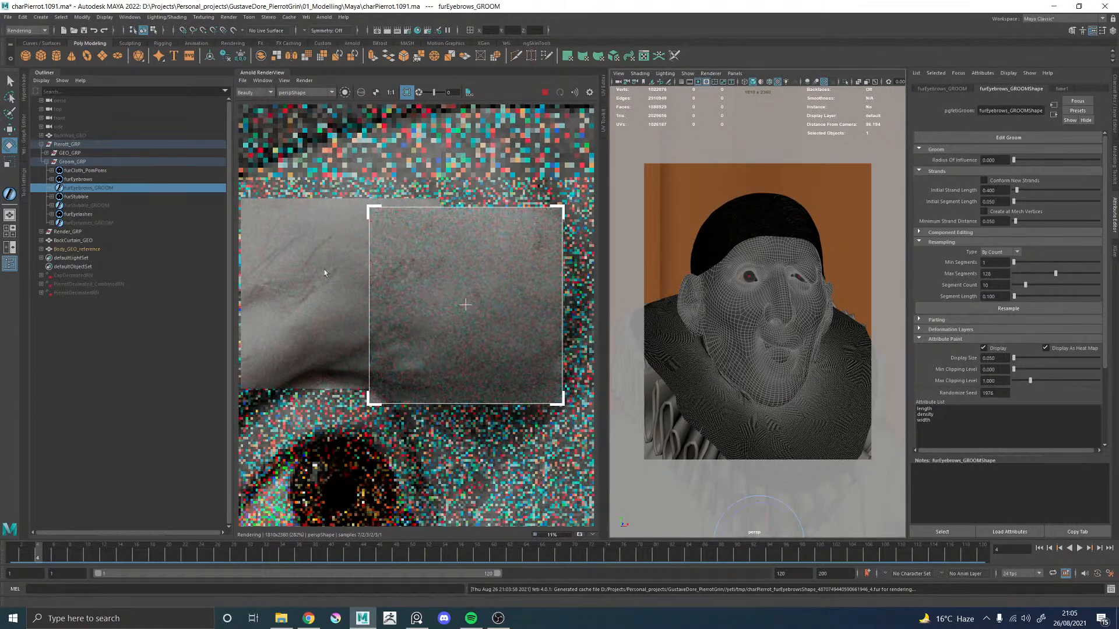
scroll(307, 260, down, 1)
scroll(364, 263, down, 2)
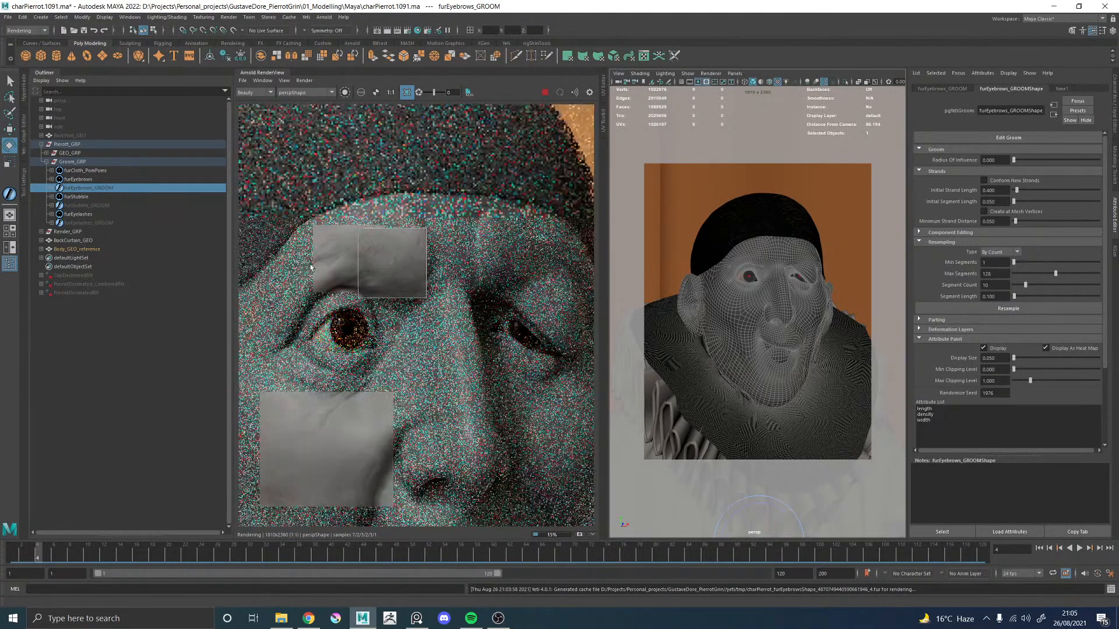
Step: Render a tall crop region over the temple and outer end of the brow beside the wide-open eye and examine it
scroll(355, 286, up, 3)
drag(291, 201, 408, 422)
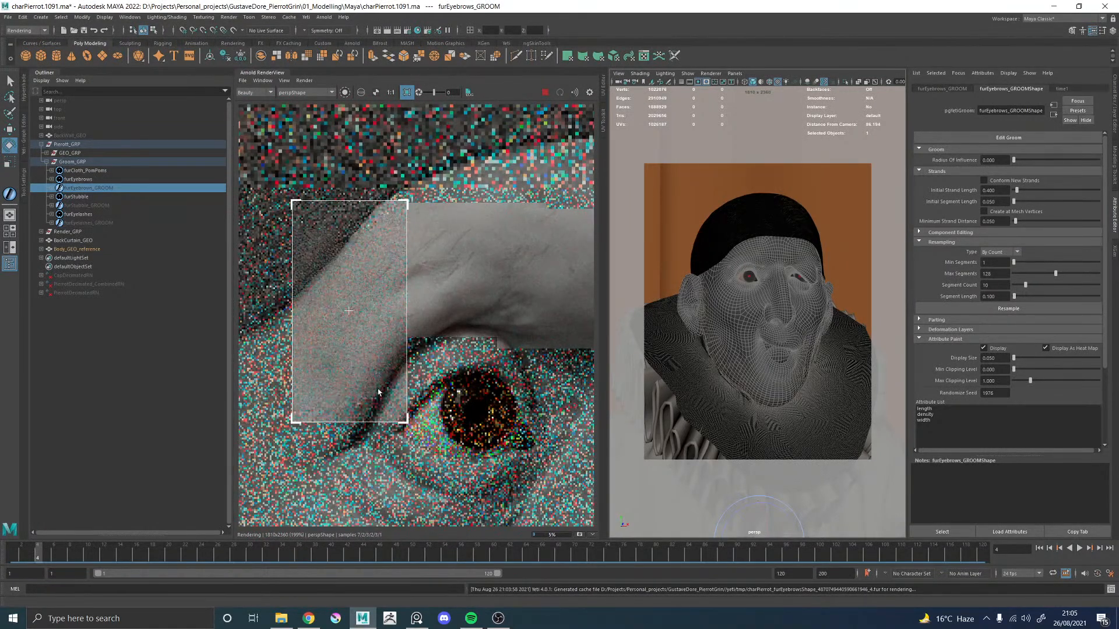
scroll(431, 332, down, 2)
middle_drag(508, 326, 407, 277)
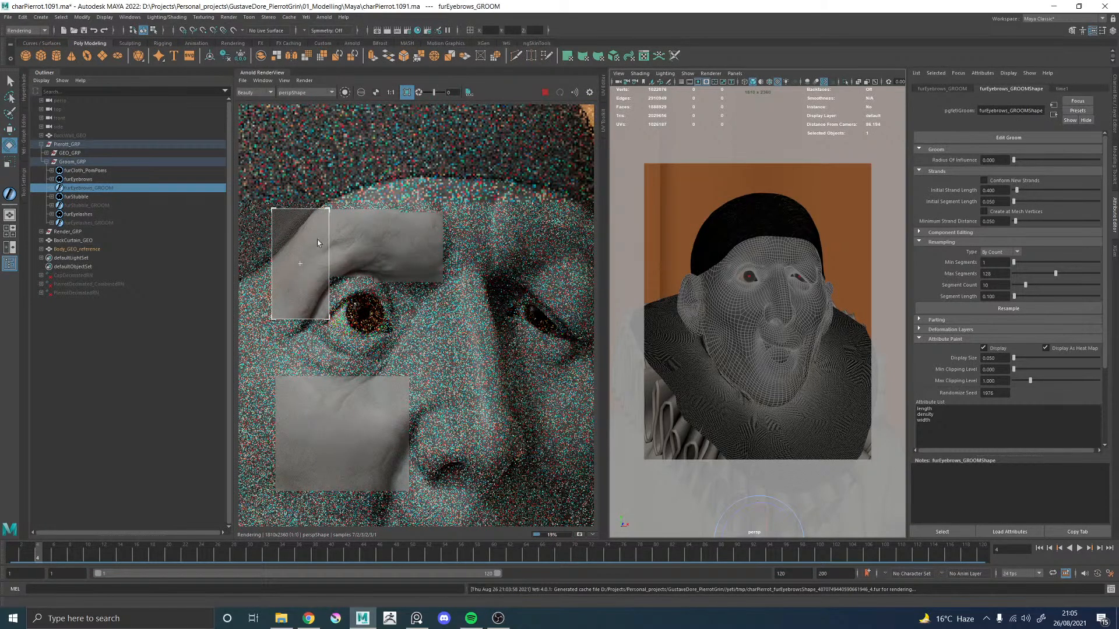
Step: Inspect the crop-rendered temple and brow beside the wide-open eye up close and compare them with the surrounding face
scroll(314, 236, up, 2)
middle_drag(312, 323, 347, 295)
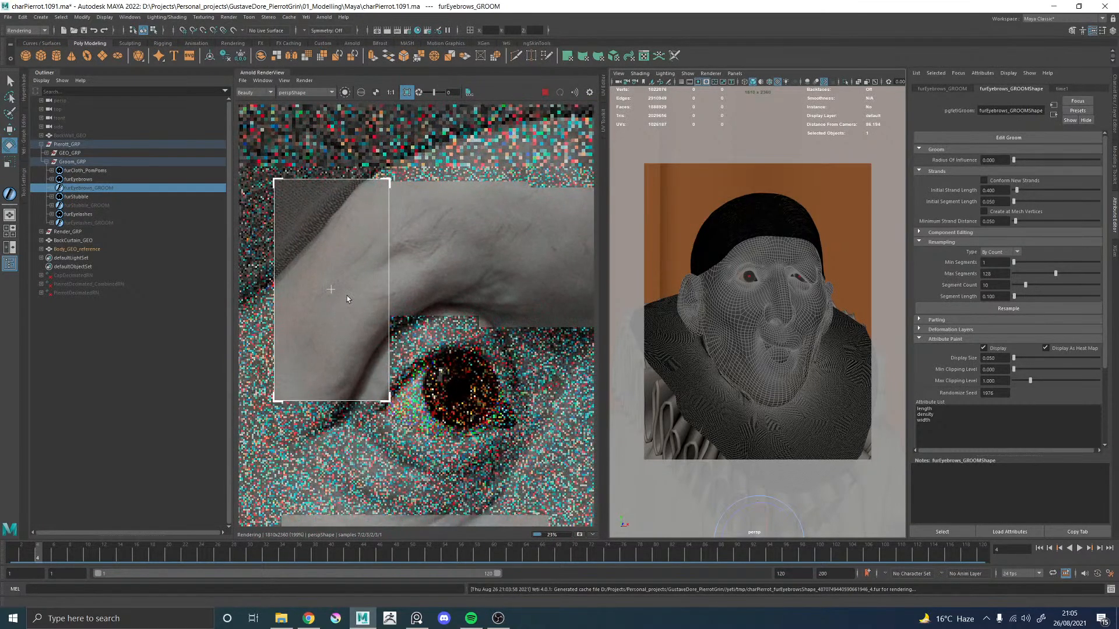
scroll(297, 233, up, 2)
scroll(345, 325, down, 4)
scroll(345, 323, down, 5)
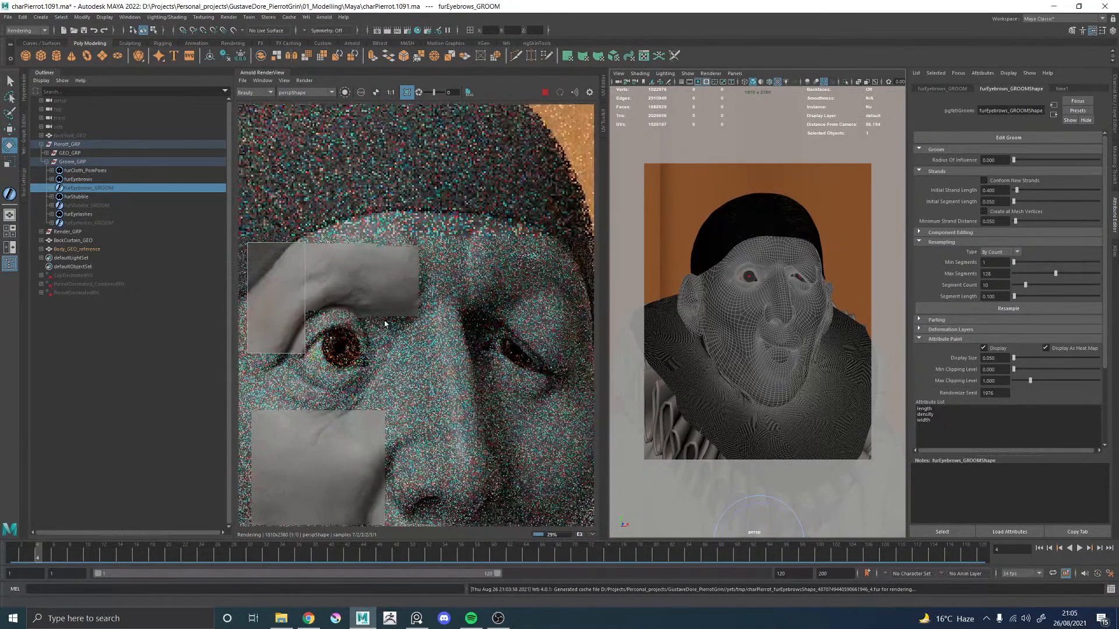
Step: Turn off the crop region and stop the render, and hide the Outliner to widen the remaining views
click(406, 92)
click(544, 92)
click(78, 179)
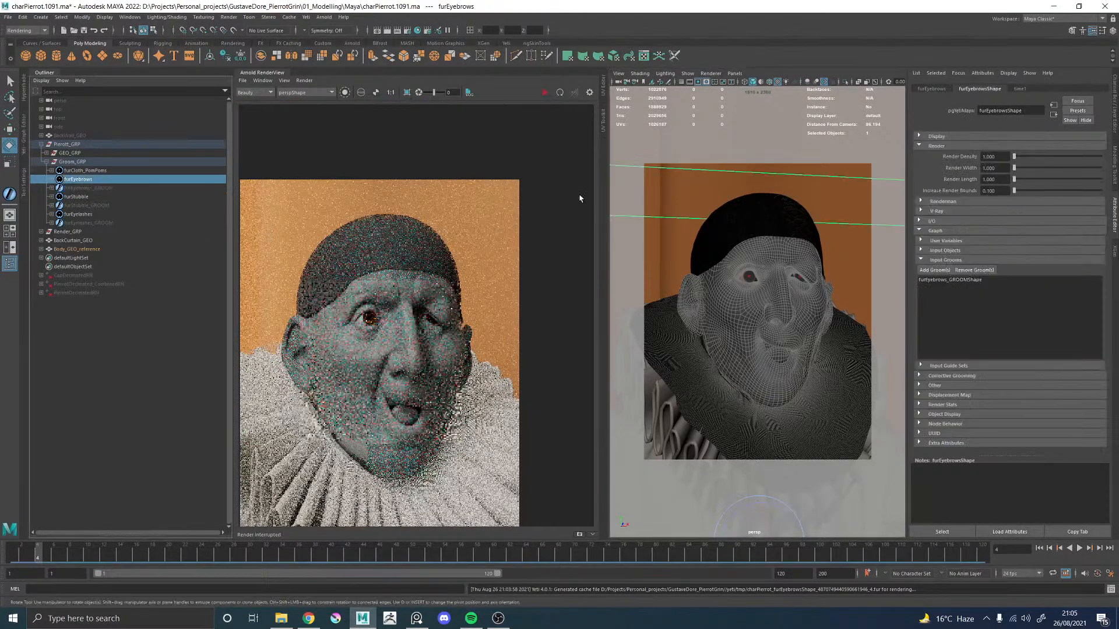
double_click(46, 73)
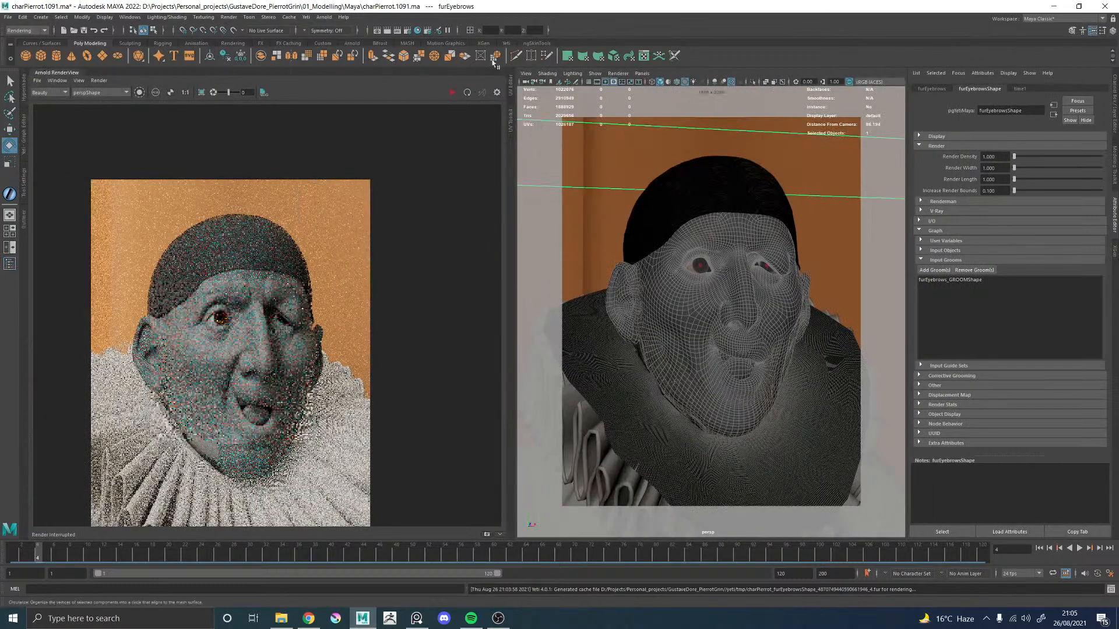
Step: Duplicate the current perspective camera and name the copy RenderCam_C
click(527, 81)
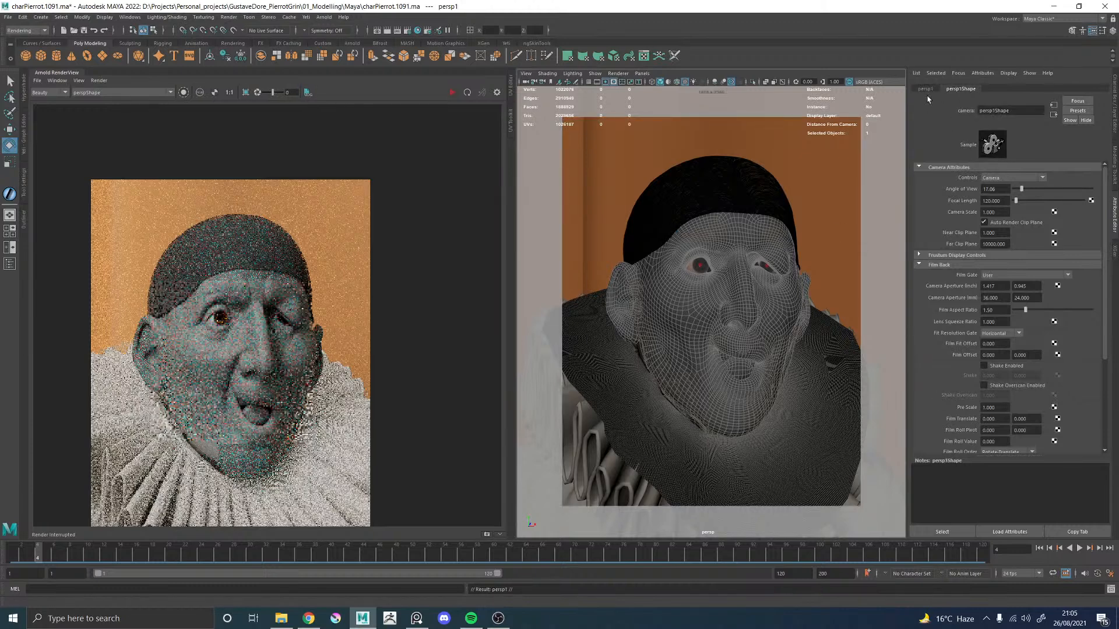
key(ctrl+d)
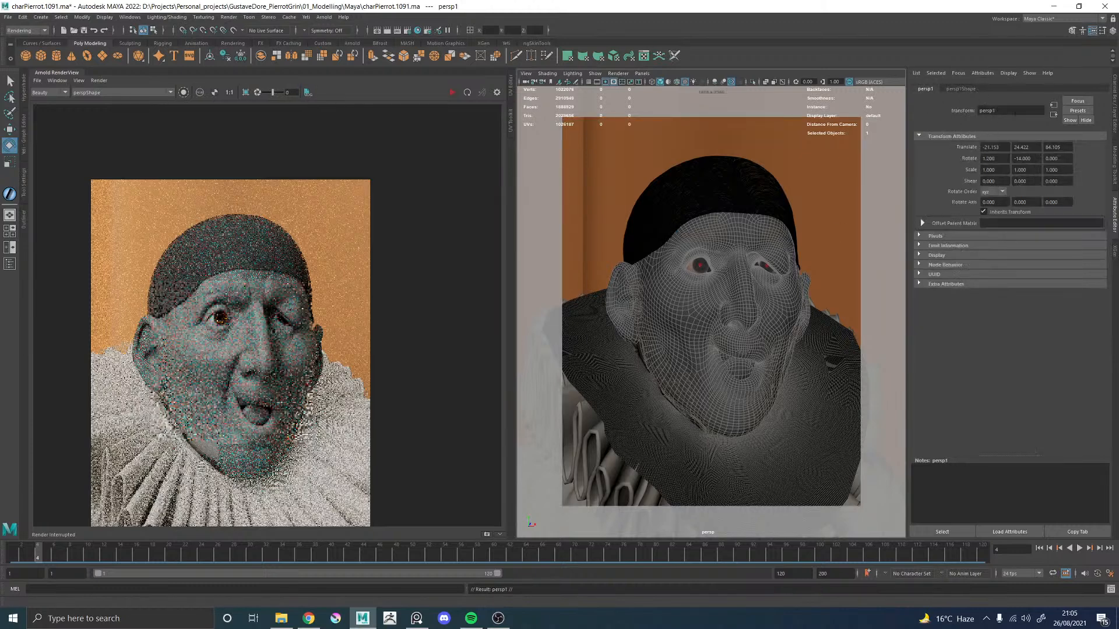
drag(1015, 112, 946, 108)
text(RenderCam_C)
key(Return)
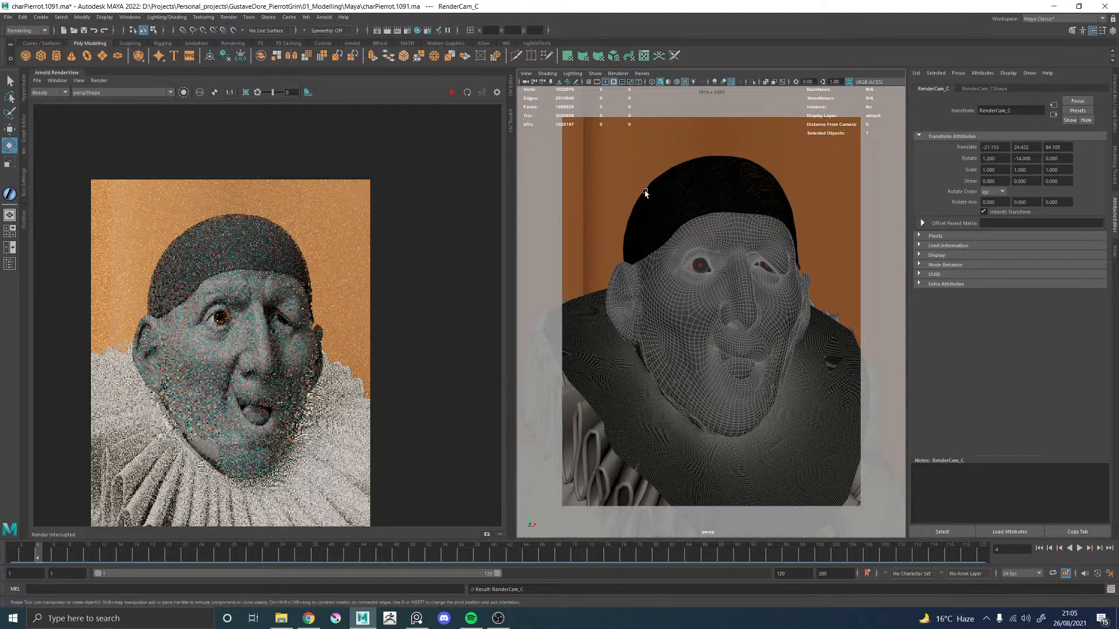
Step: Enlarge the viewport through the persp camera and select the furEyelashes node at the wide-open eye
click(57, 75)
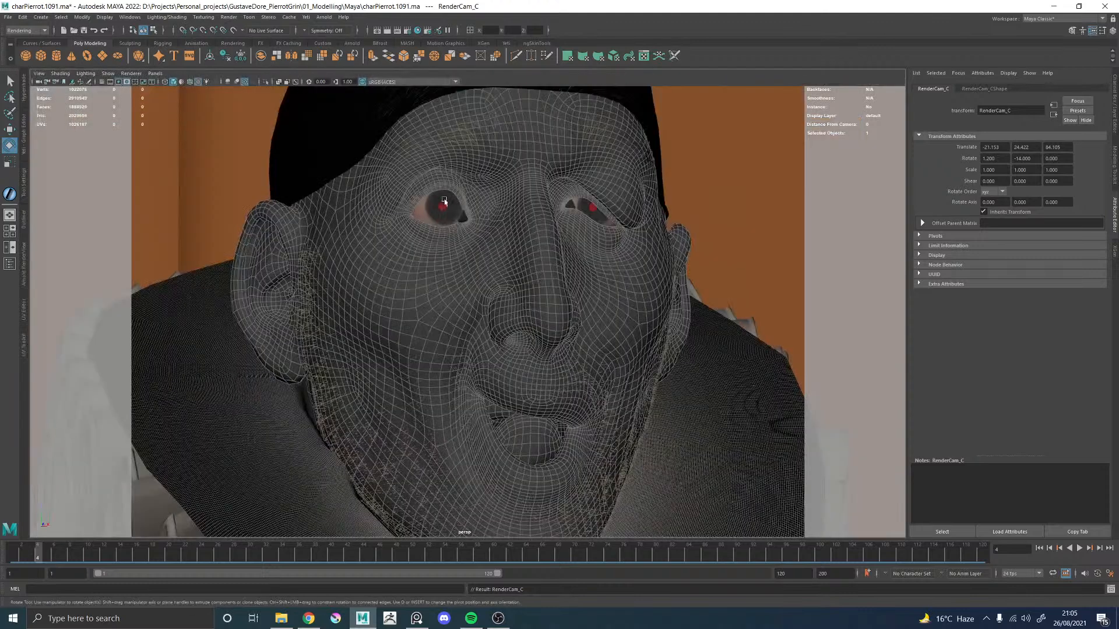
click(155, 74)
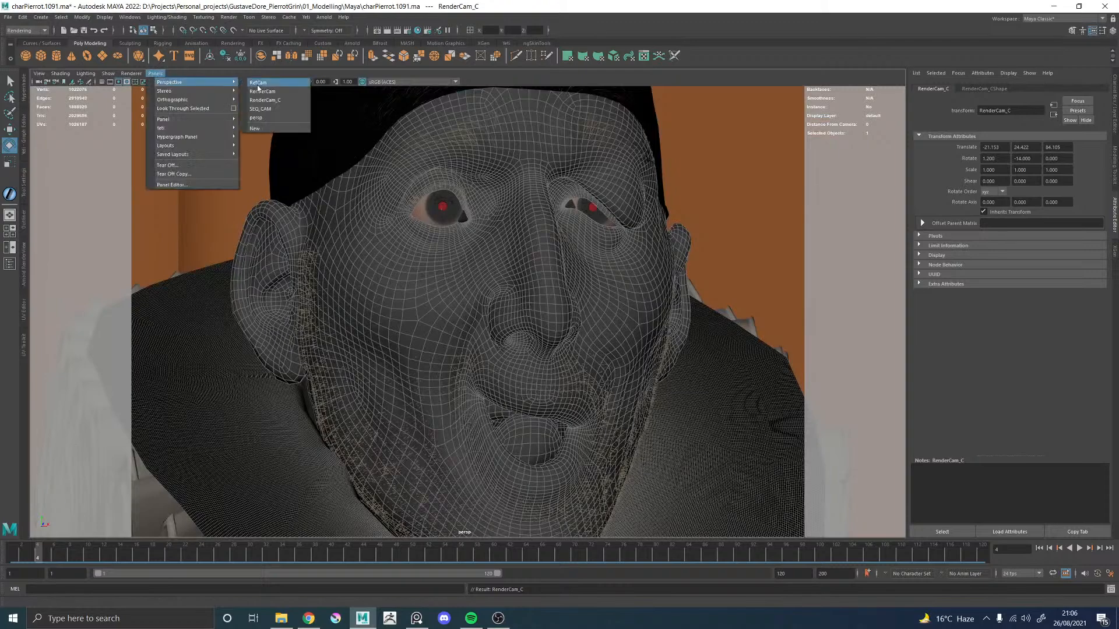
click(257, 119)
alt+middle_drag(468, 238, 463, 247)
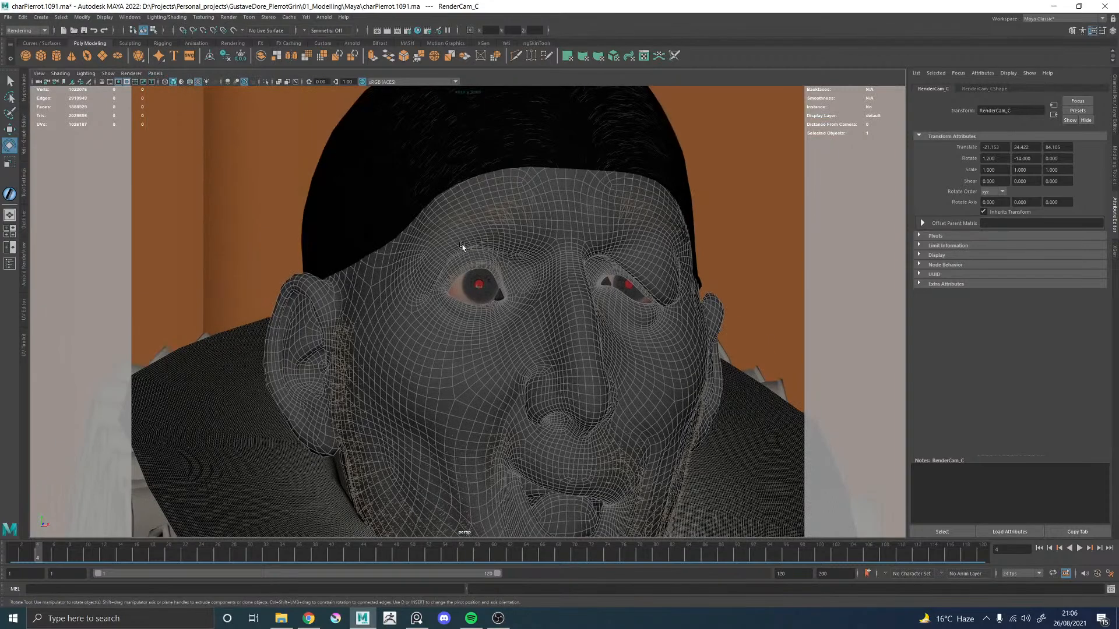
alt+drag(449, 244, 392, 250)
alt+right_drag(393, 250, 306, 256)
alt+right_drag(215, 126, 445, 173)
click(445, 173)
alt+drag(429, 157, 452, 180)
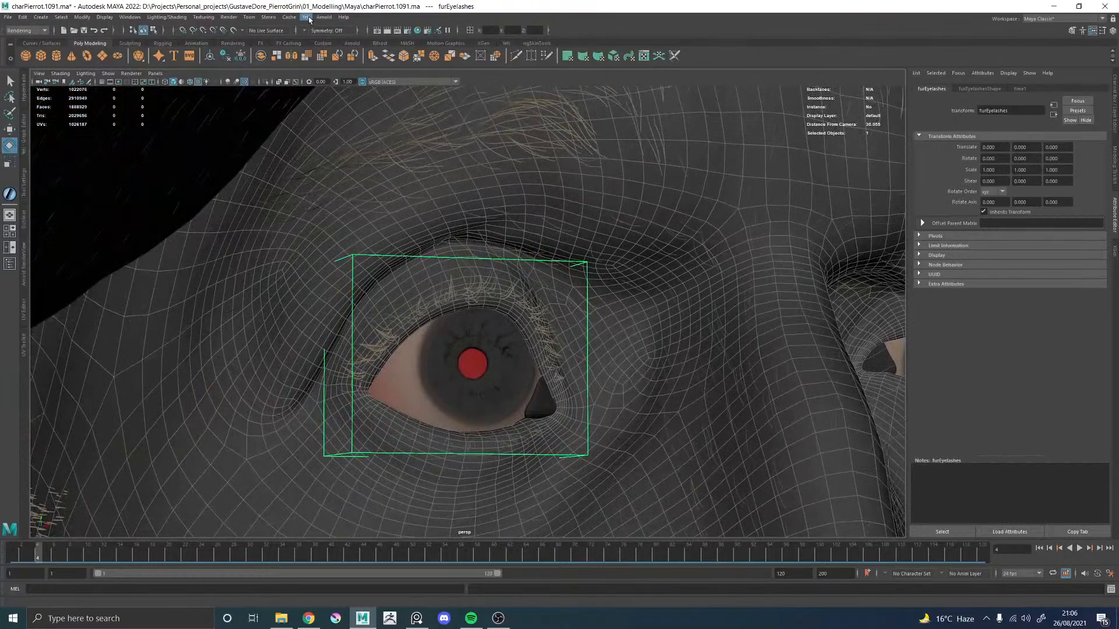
Step: Start exporting a groom from the selected Yeti eyelash node and create a GROOM folder inside Exports
click(306, 17)
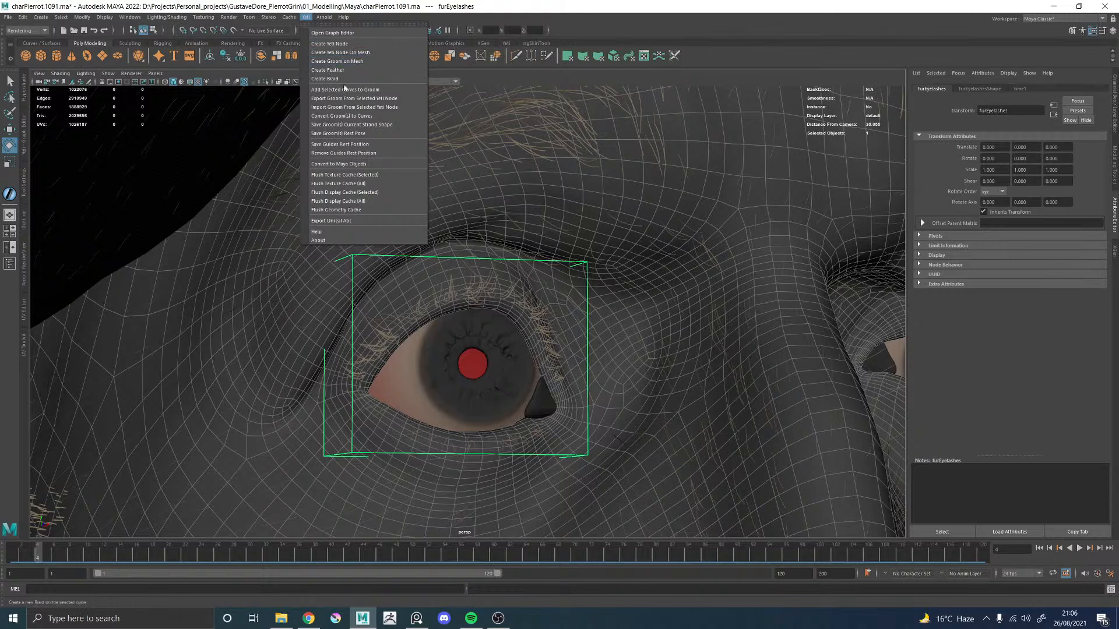
click(356, 99)
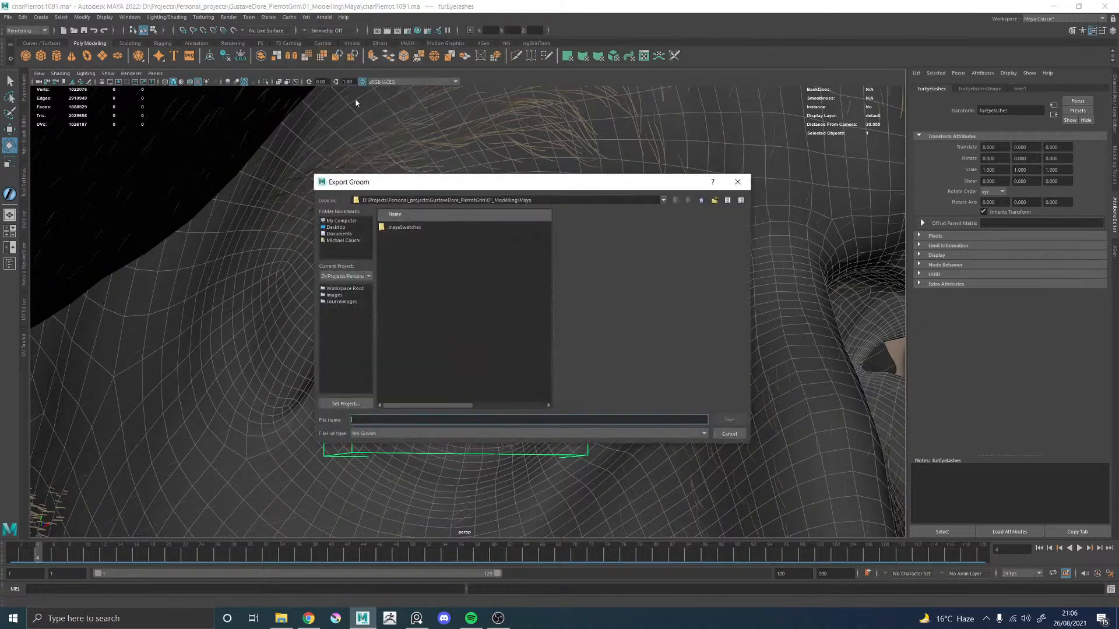
click(702, 200)
double_click(398, 228)
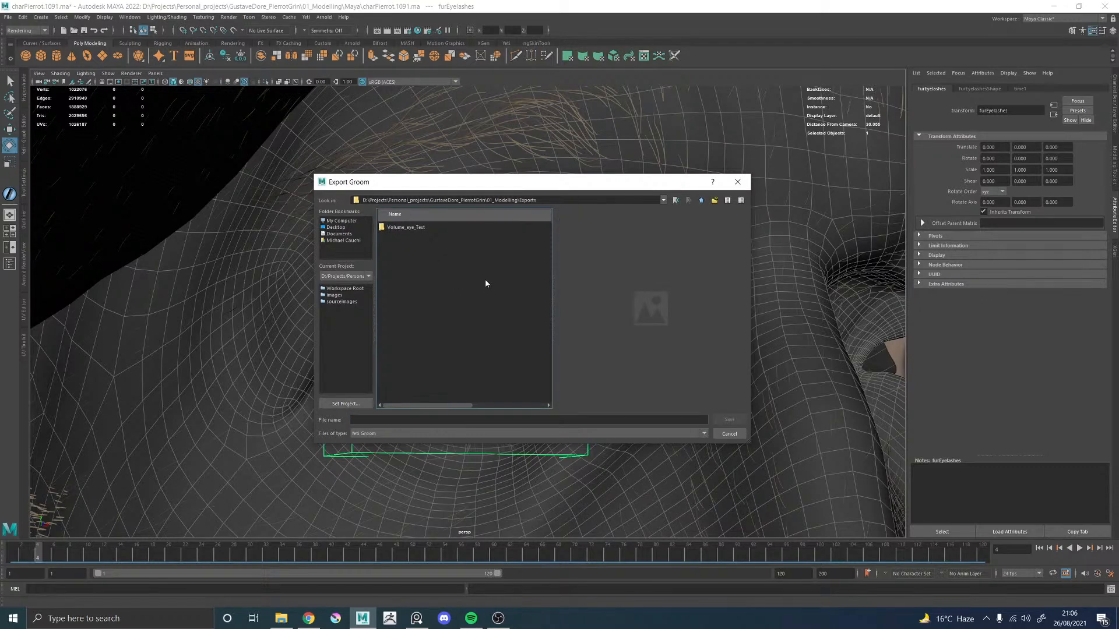
right_click(445, 267)
click(473, 279)
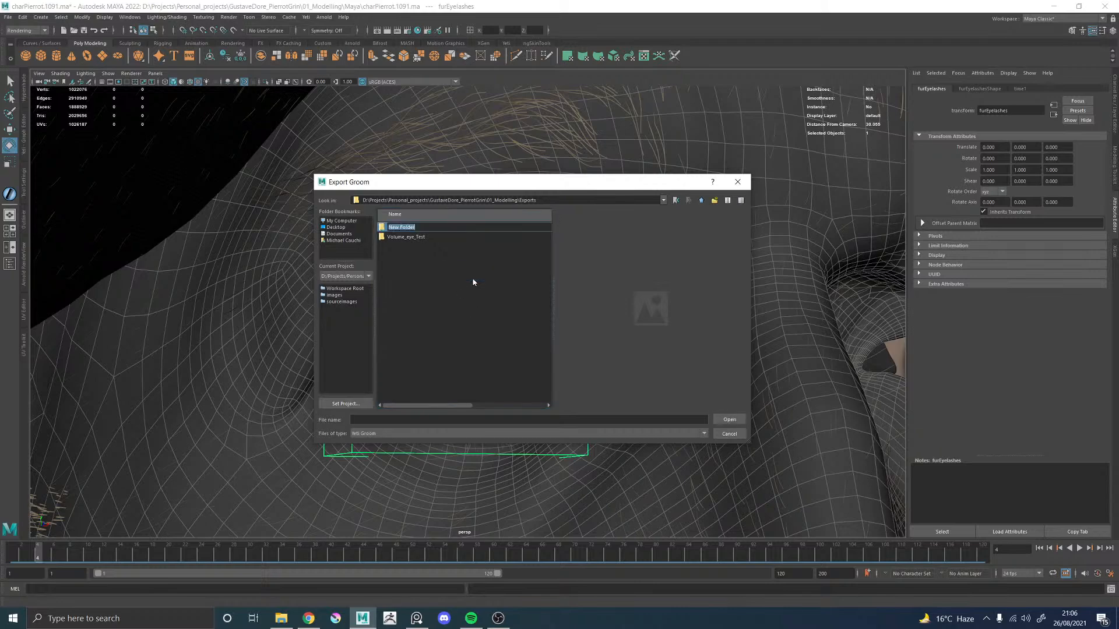
text(GROOM)
key(Return)
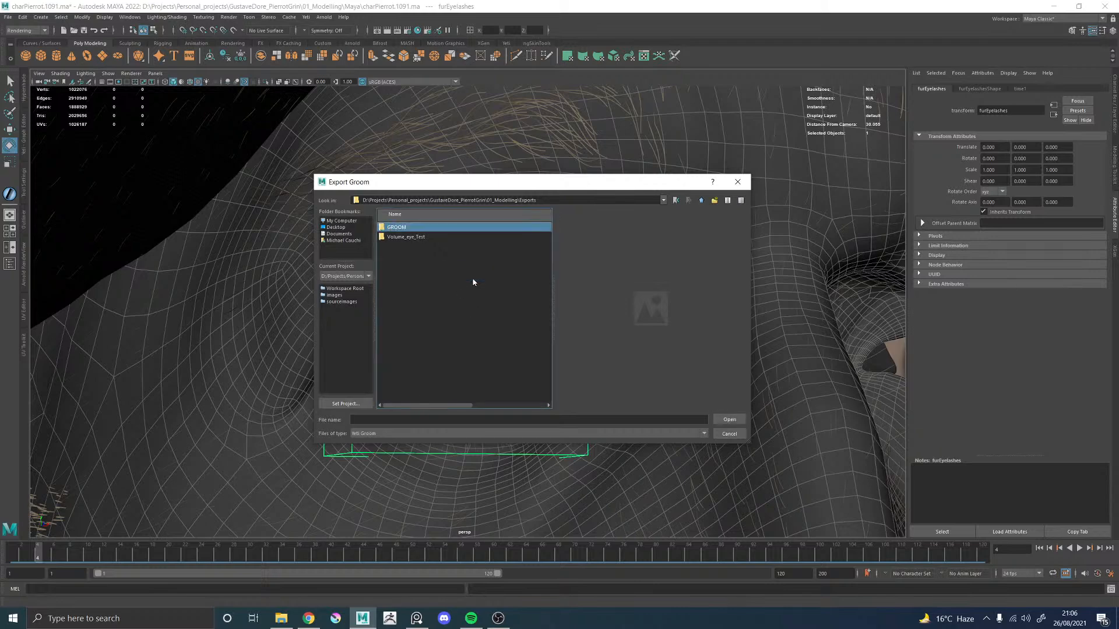
Step: Save the exported eyelash groom as furEyelashes in the GROOM folder
double_click(402, 227)
click(371, 420)
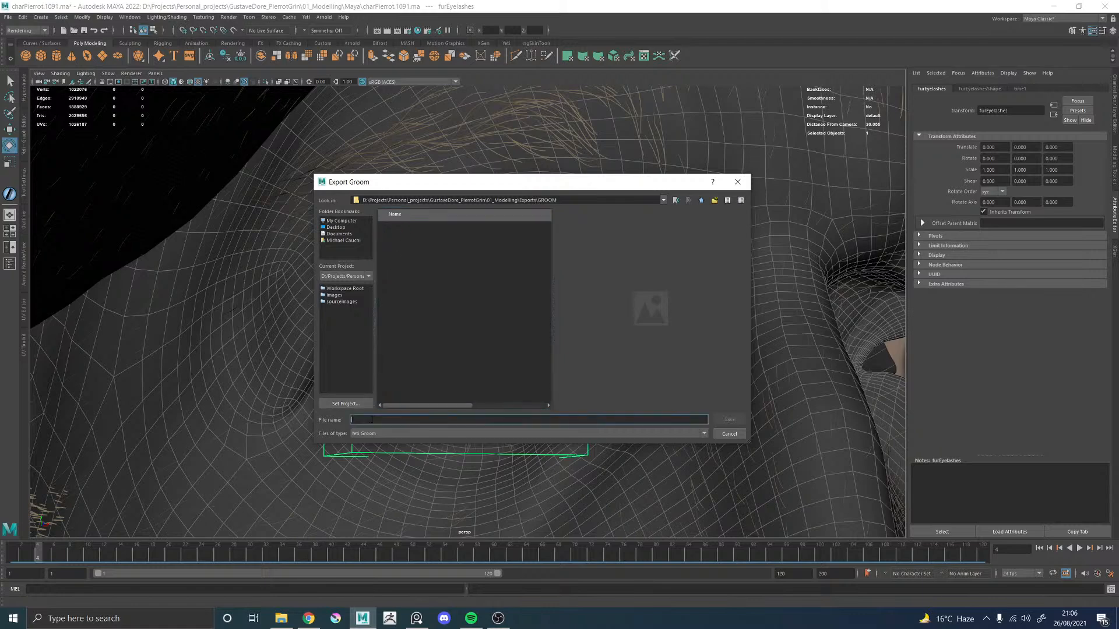
text(furEyelashes)
key(Return)
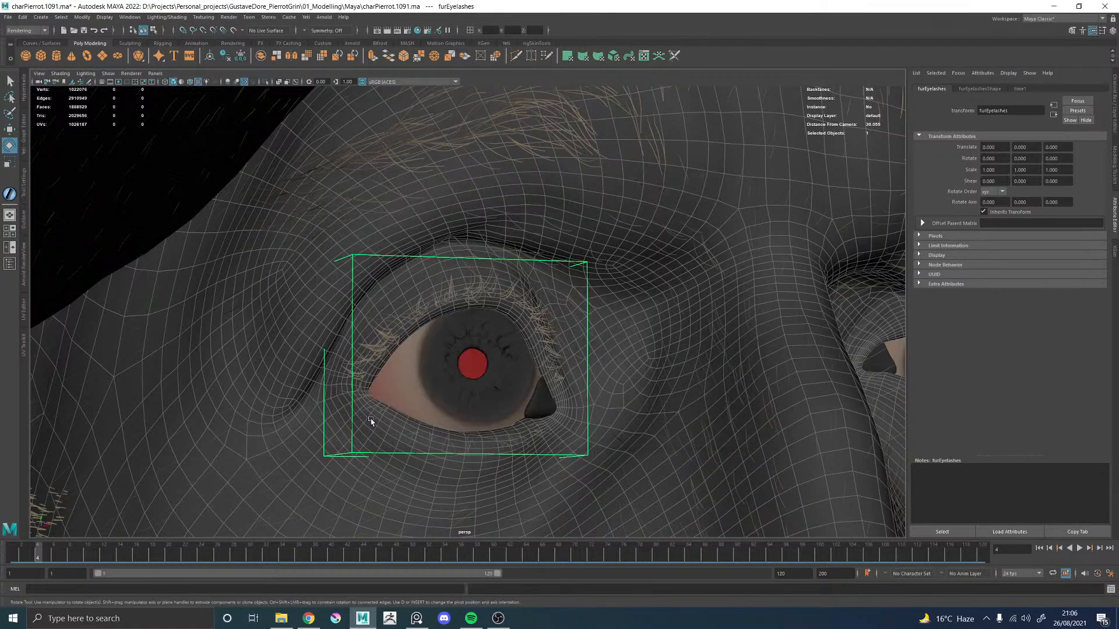
Step: Load furEyelashes.grm as the input cache file of the furEyelashes shape and set its input mode to Cache
click(977, 90)
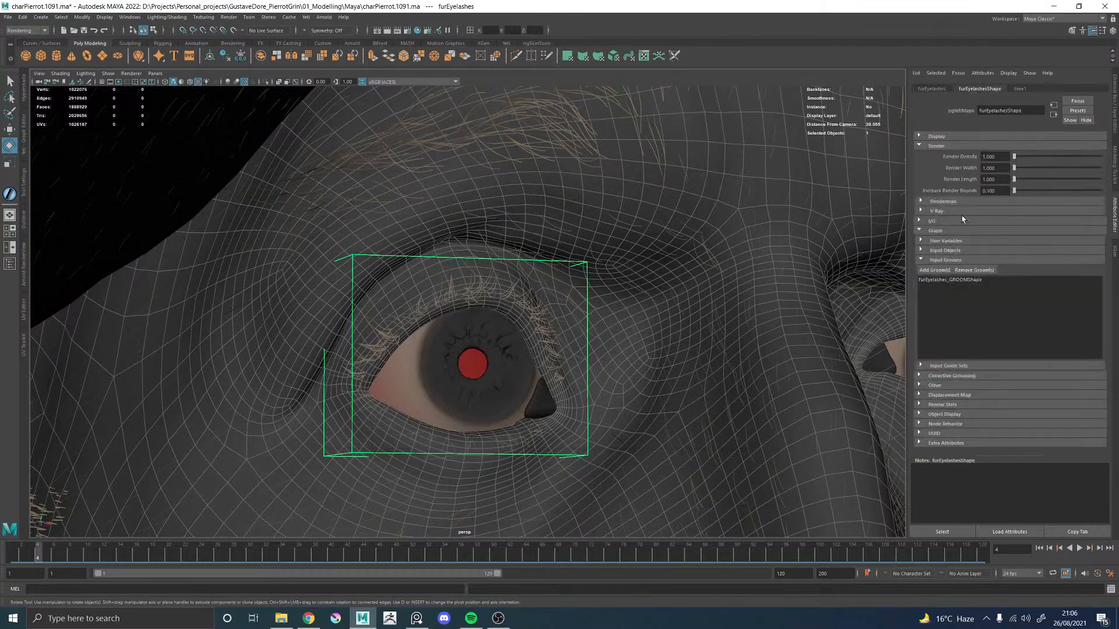
click(932, 222)
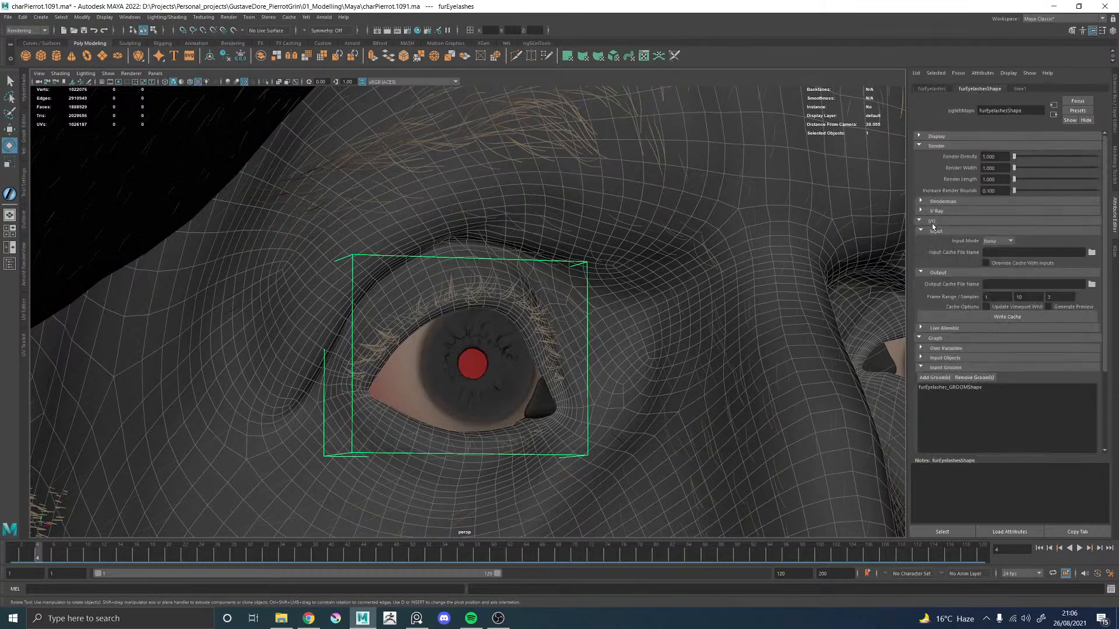
click(1000, 242)
click(1061, 249)
click(1091, 255)
click(408, 227)
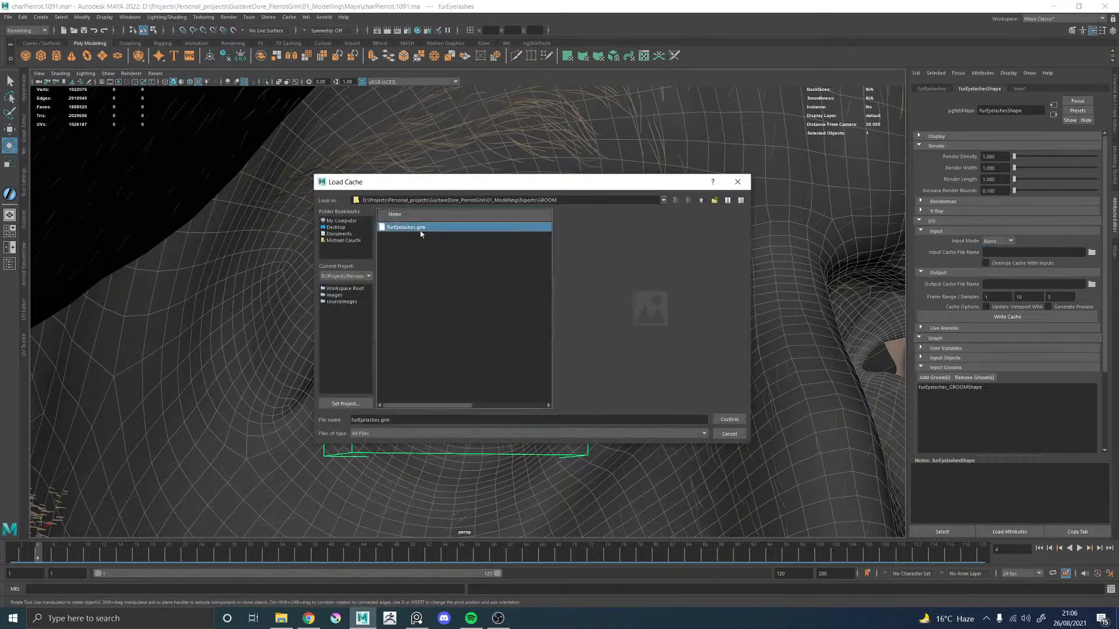
click(729, 420)
click(513, 329)
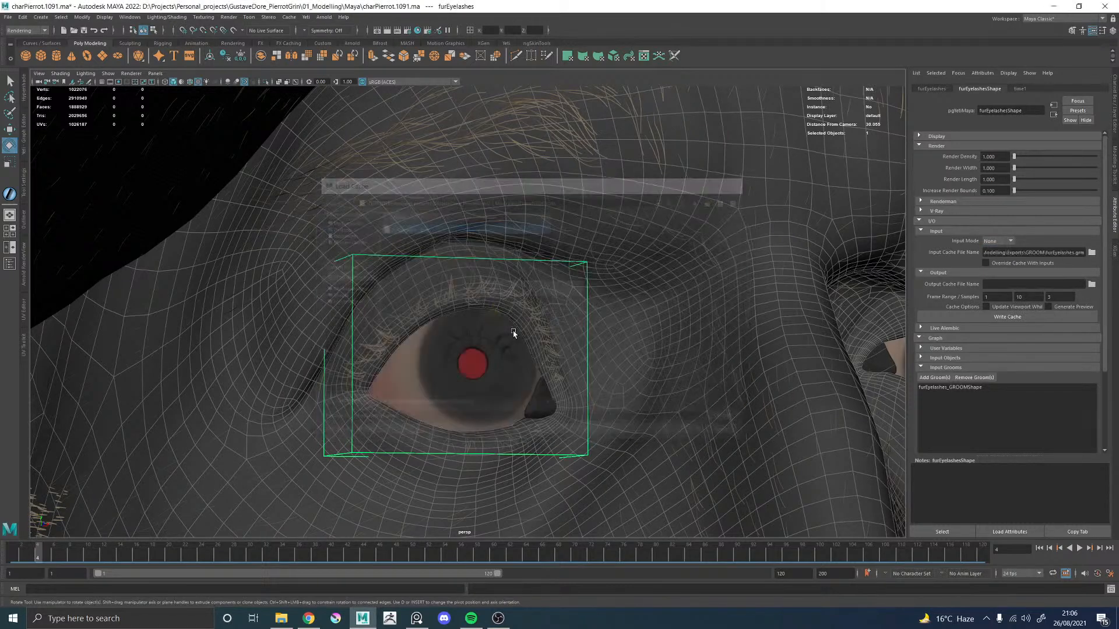
click(997, 242)
click(994, 251)
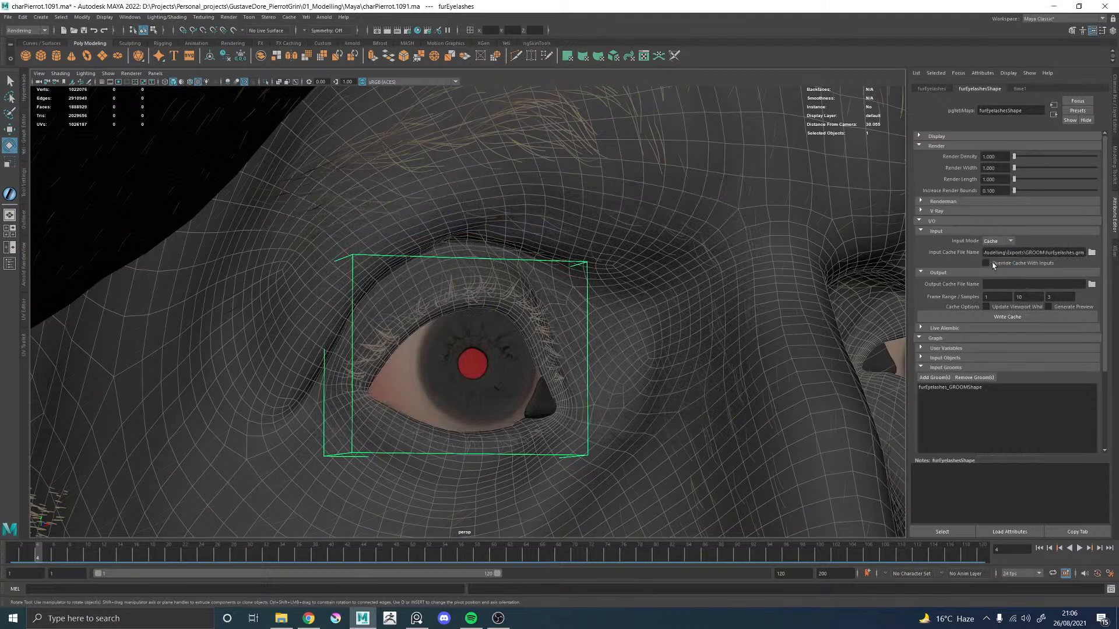
Step: Bring back the Arnold RenderView beside the viewport and try to render a crop region around the wide-open eye
click(24, 137)
click(50, 73)
click(25, 266)
click(105, 95)
click(105, 128)
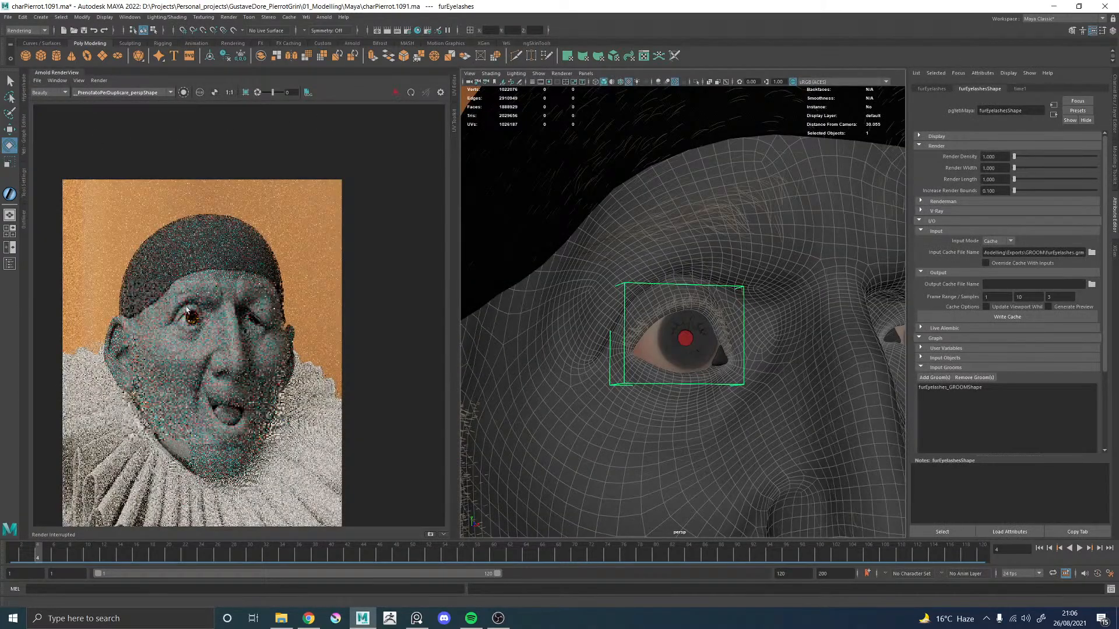
scroll(157, 294, up, 4)
drag(154, 287, 274, 452)
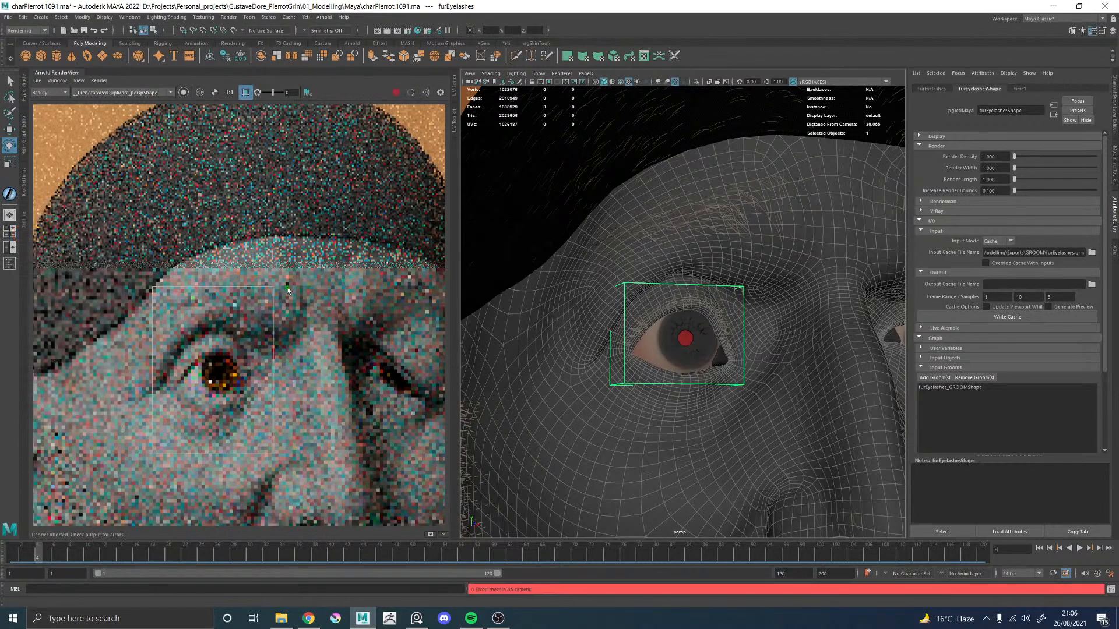
Step: Switch the render camera to RenderCam_CShape and check the framing of the face
click(105, 92)
click(96, 109)
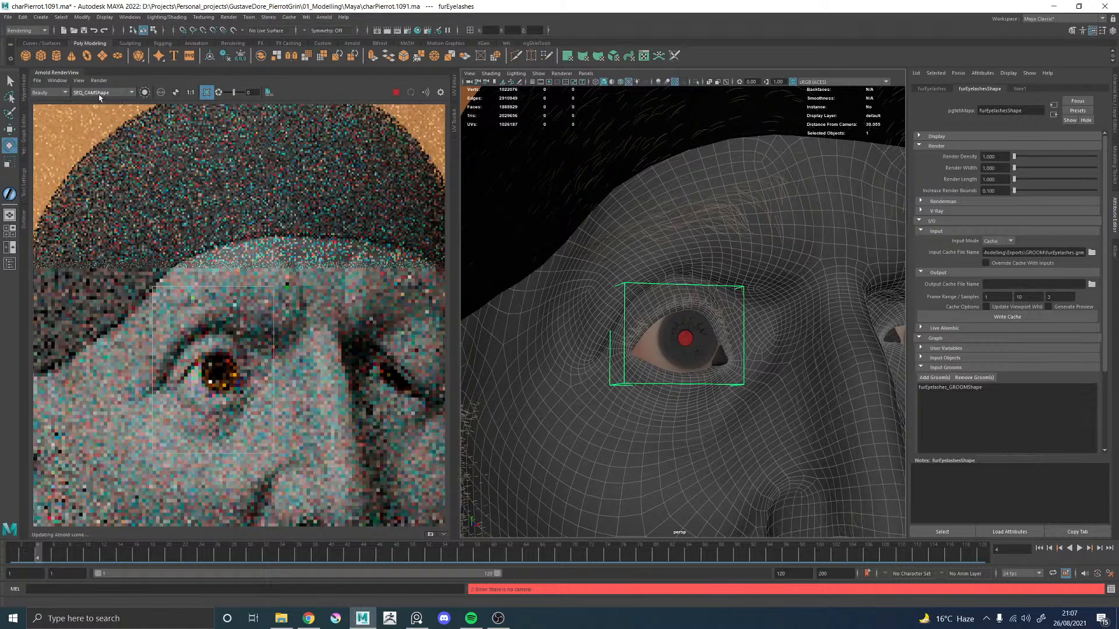
click(100, 92)
click(96, 123)
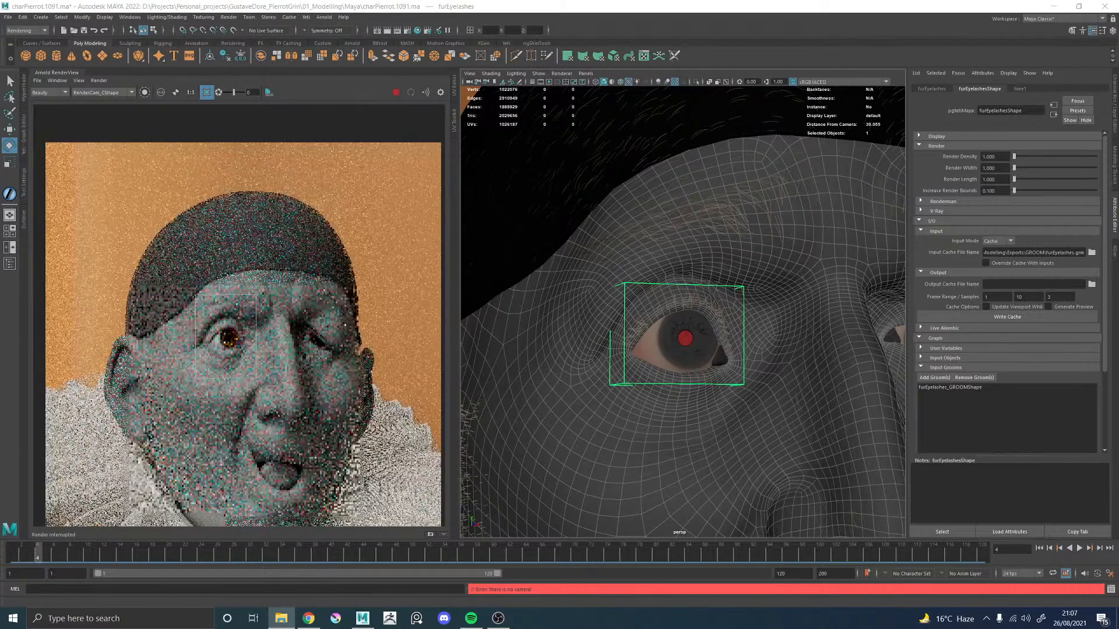
scroll(202, 302, down, 1)
scroll(218, 336, up, 2)
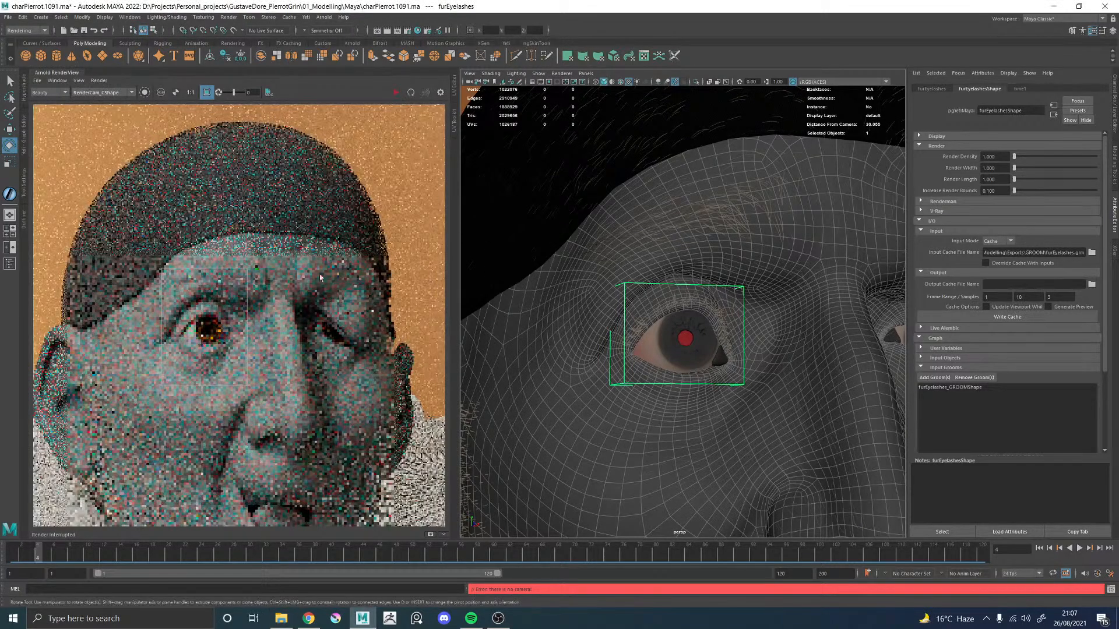
Step: Hide the furStubble and furEyebrows nodes in Groom_GRP, and close the Outliner again
click(10, 264)
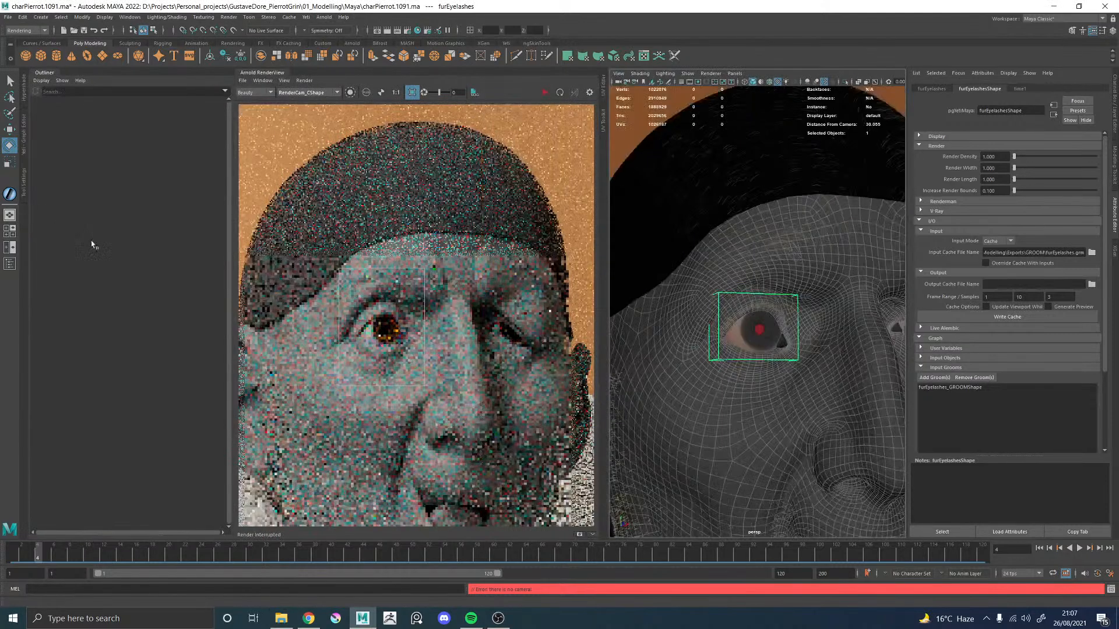
click(83, 197)
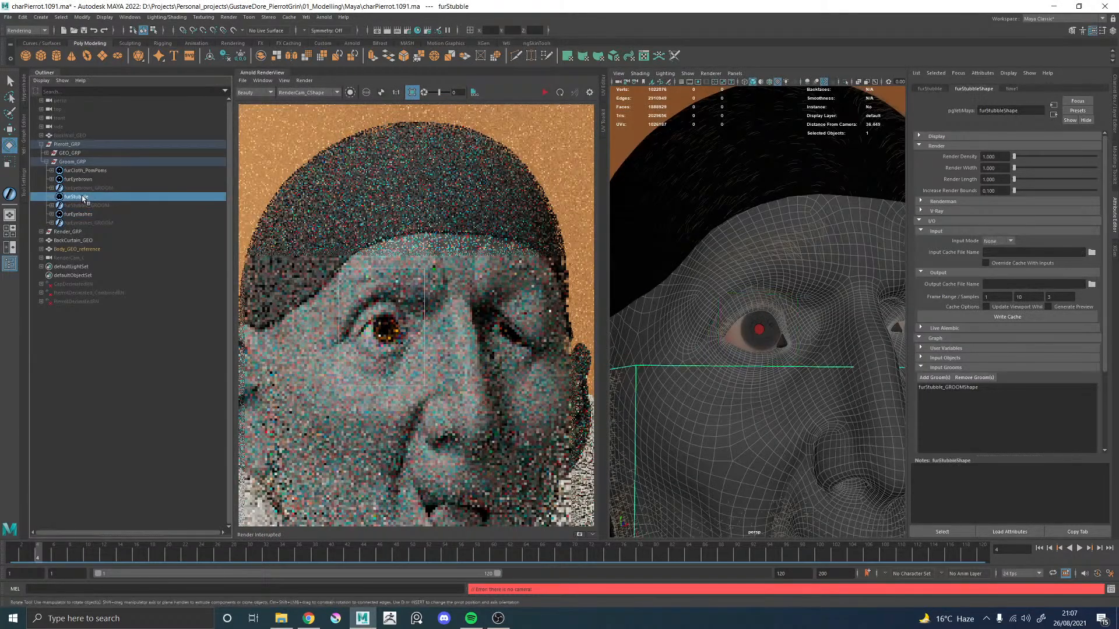
key(h)
click(84, 180)
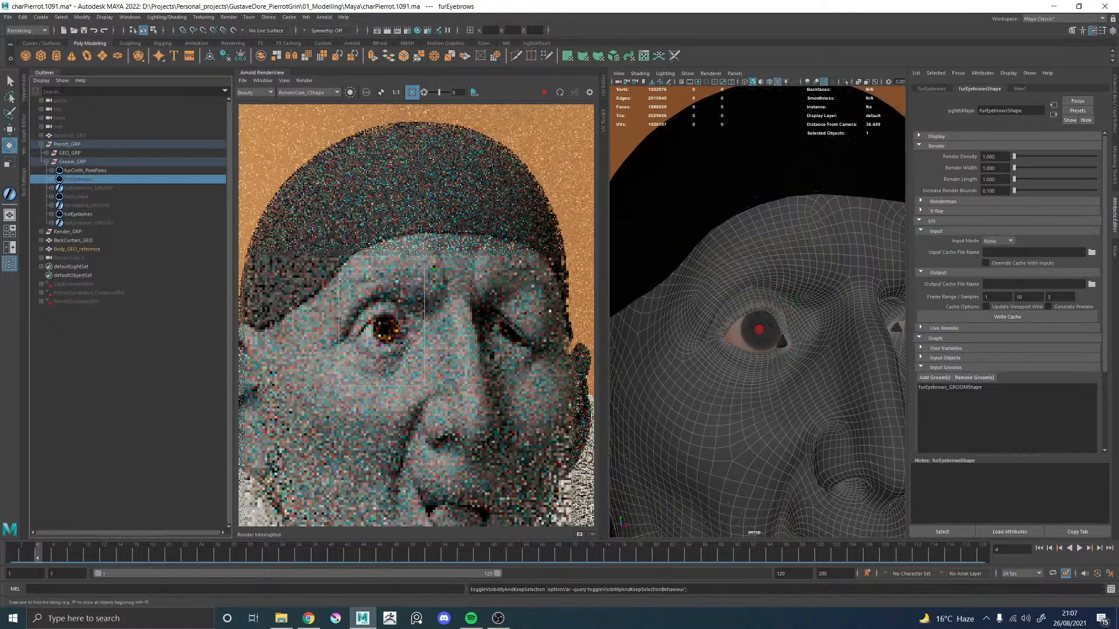
double_click(49, 73)
Step: Save the scene and rerender the face through RenderCam_C
key(q)
key(ctrl+s)
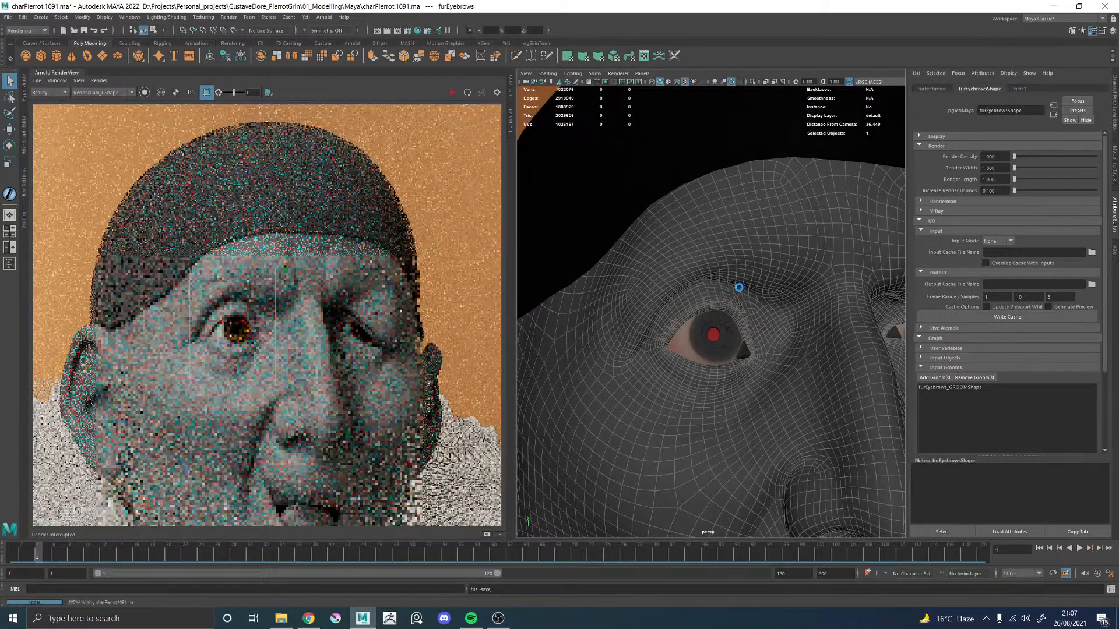
key(e)
click(468, 92)
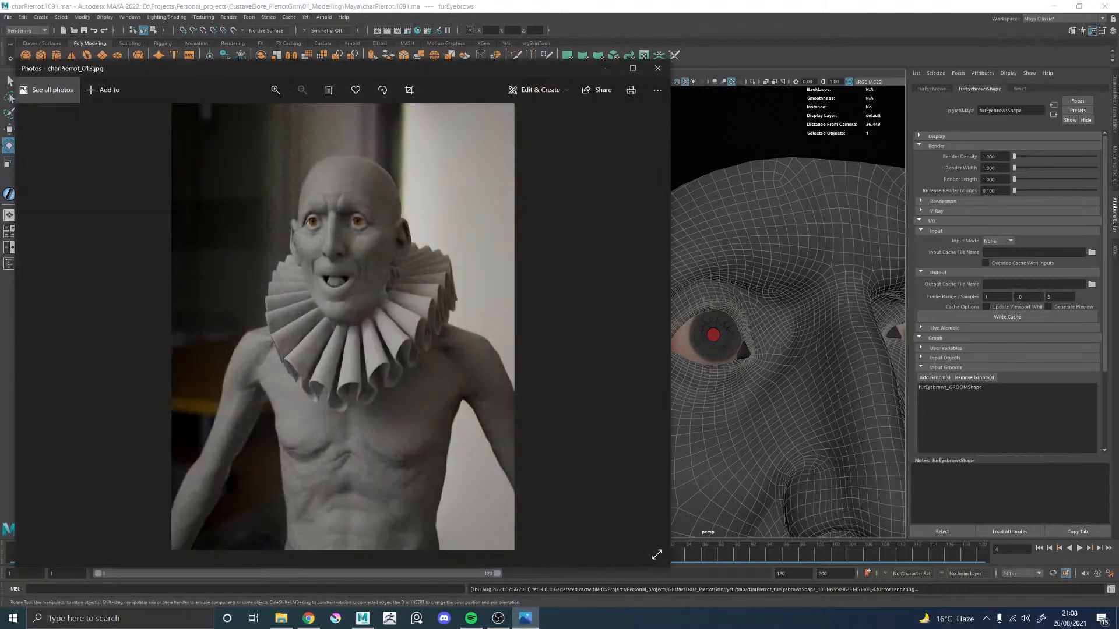
Step: Compare the earlier ruff renders charPierrot_013.jpg and charPierrot_014.jpg in the Photos app
click(656, 324)
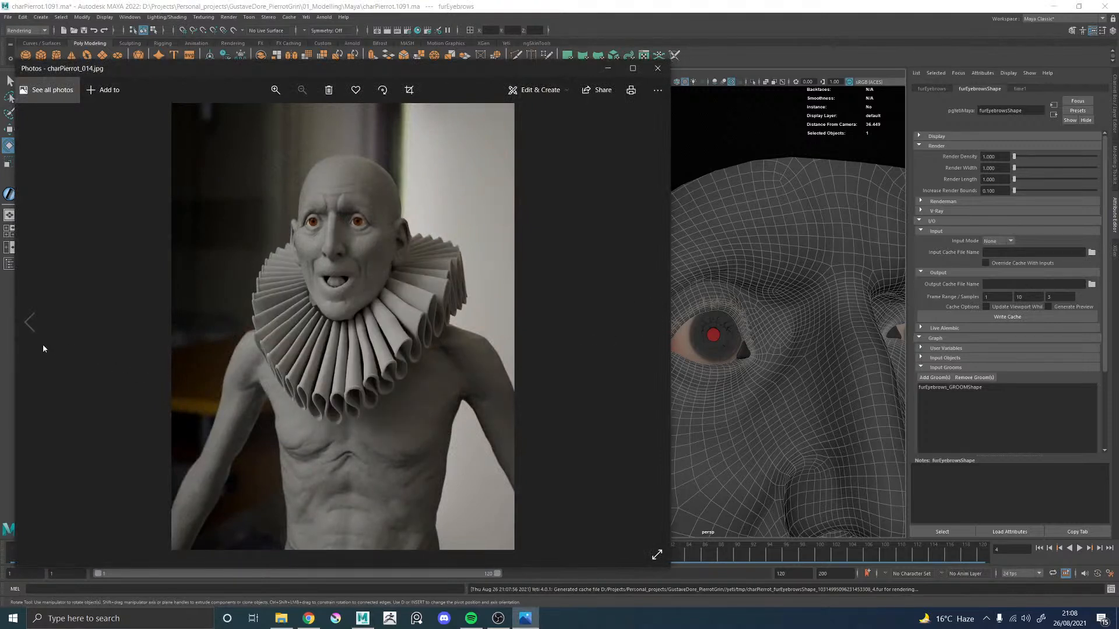
click(32, 324)
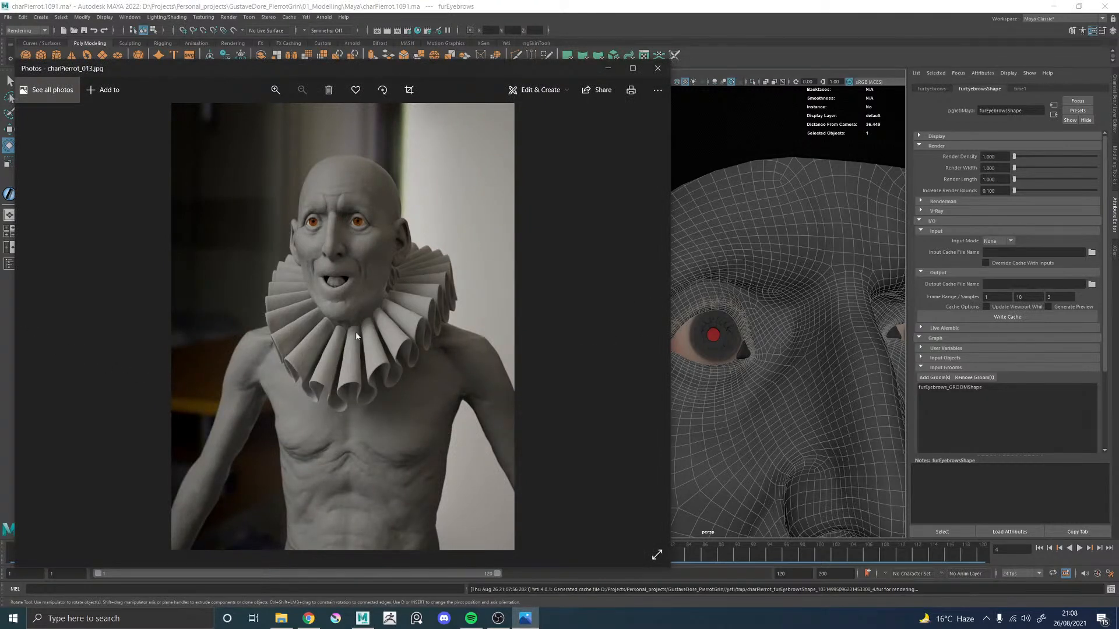
Step: Compare the ruffs again, page through the earlier Pierrot renders as far as charPierrot_019.jpg, and close the image viewer
click(657, 323)
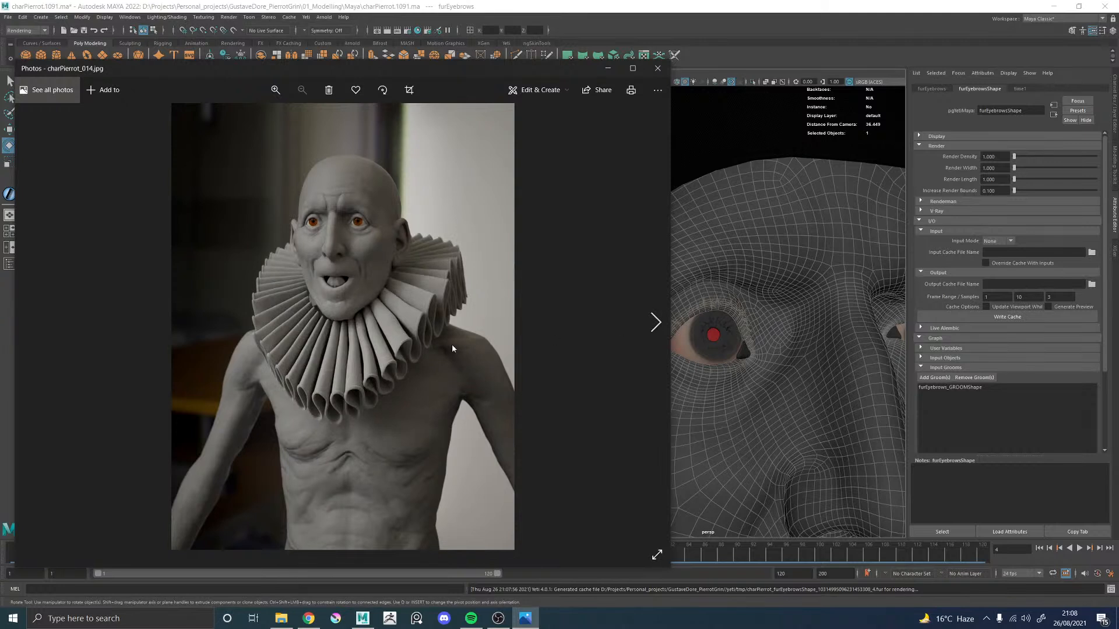
click(28, 325)
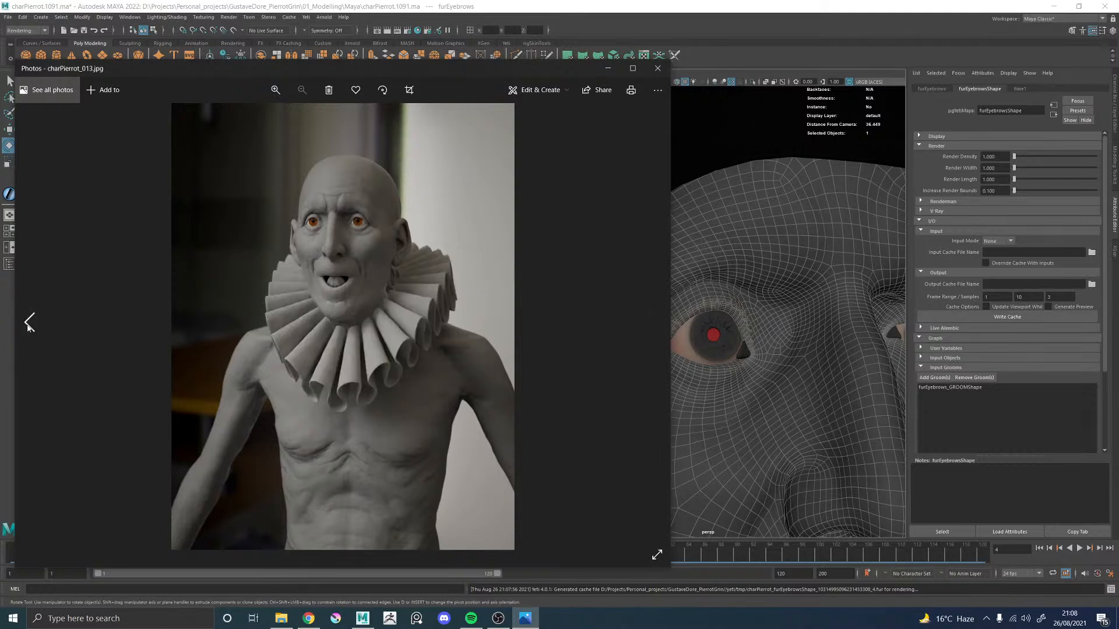
click(655, 323)
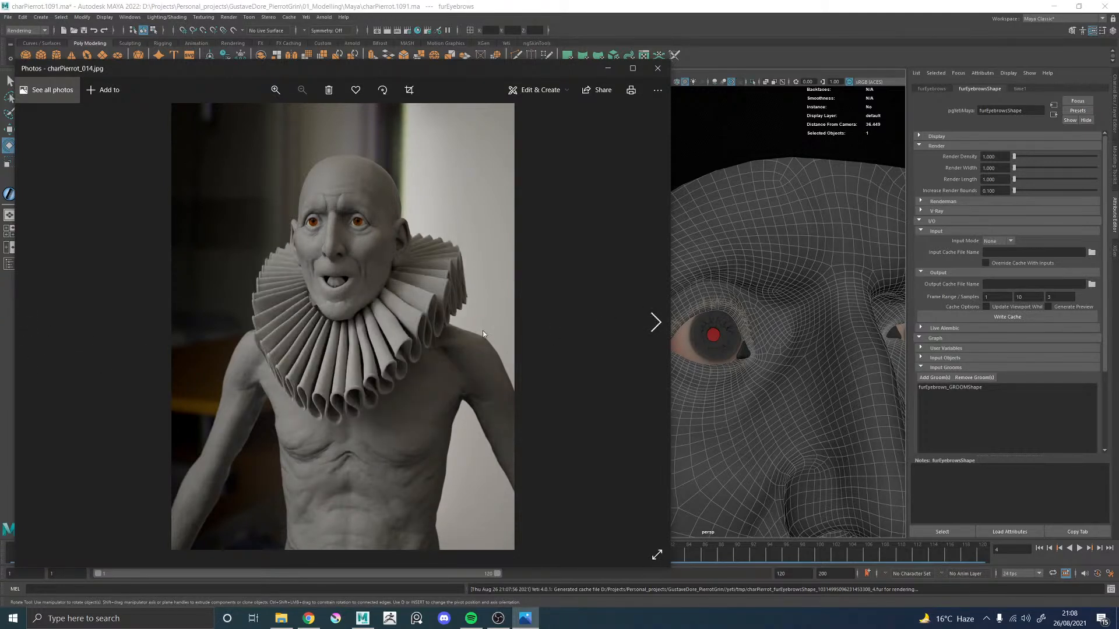
click(29, 322)
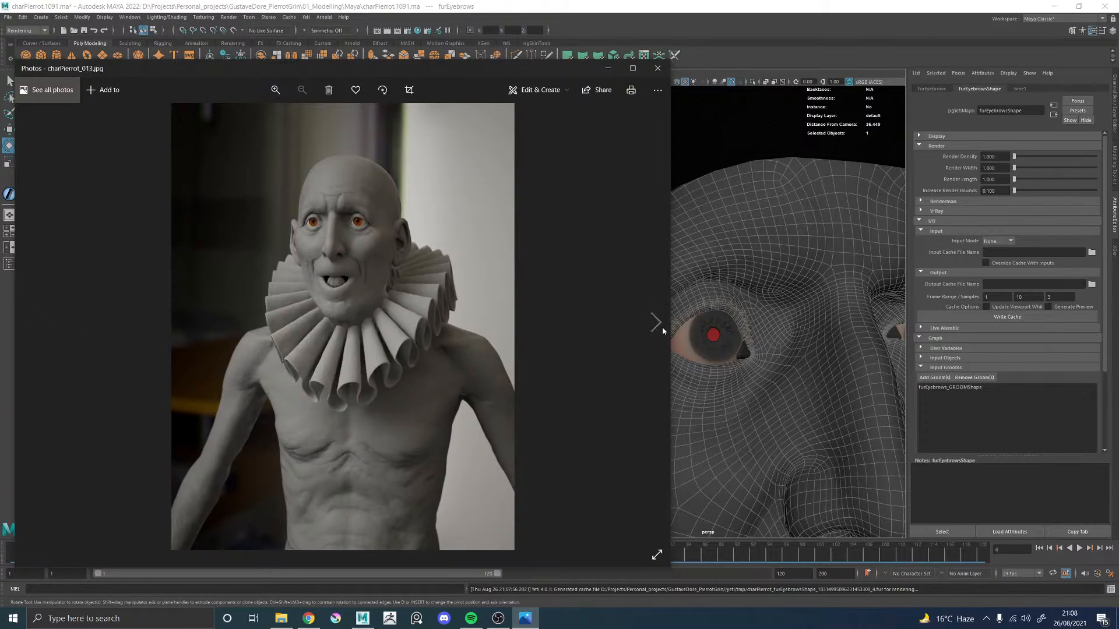
click(663, 330)
click(663, 331)
click(662, 331)
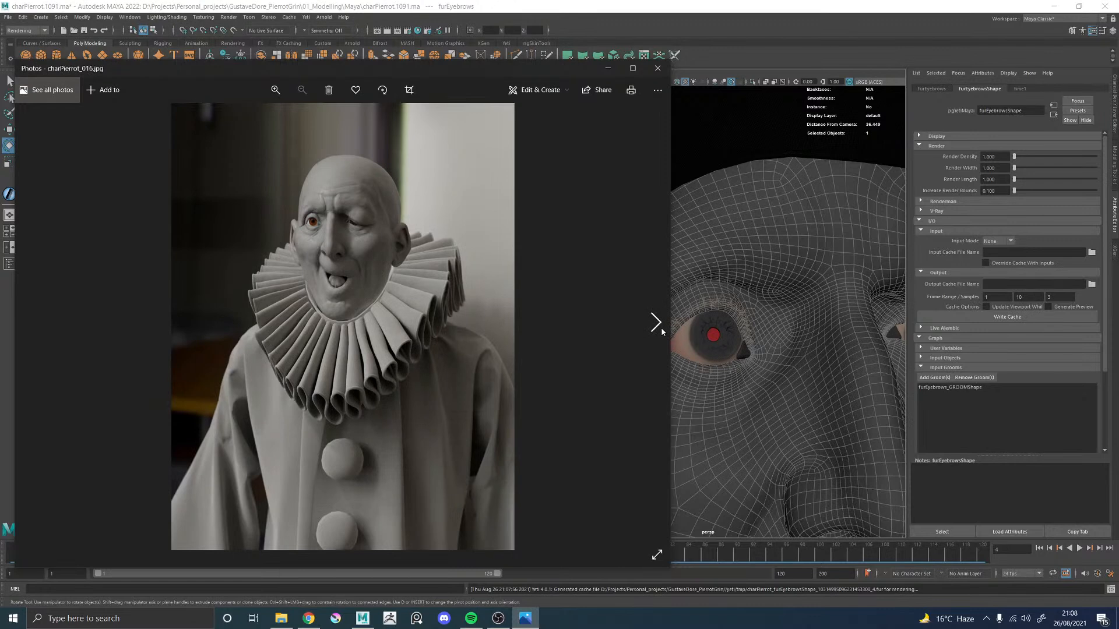
click(663, 331)
click(662, 331)
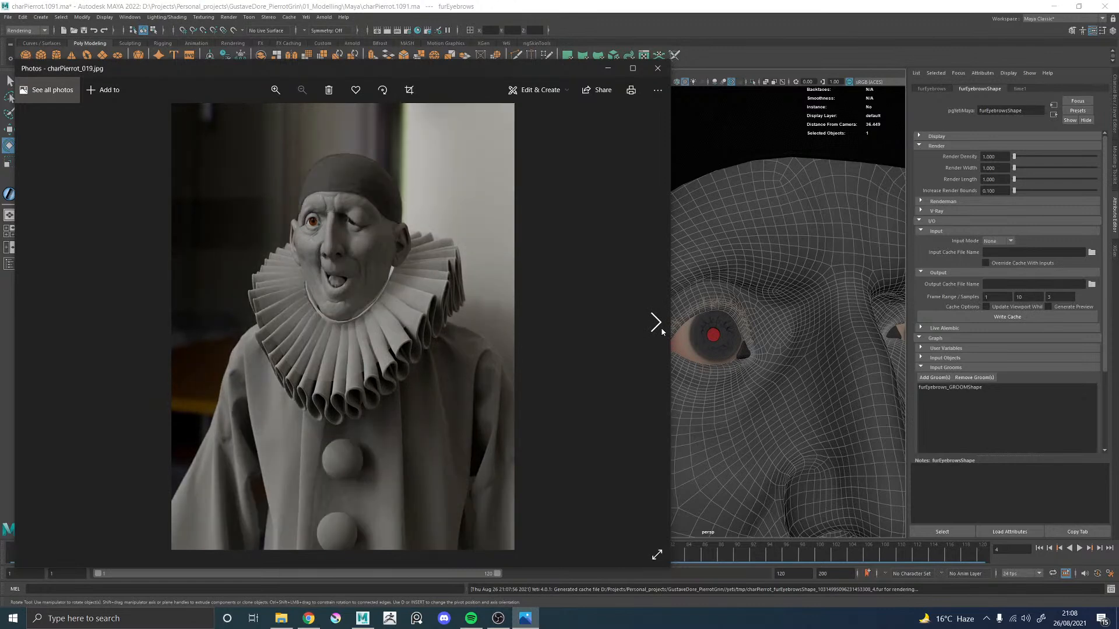
click(662, 331)
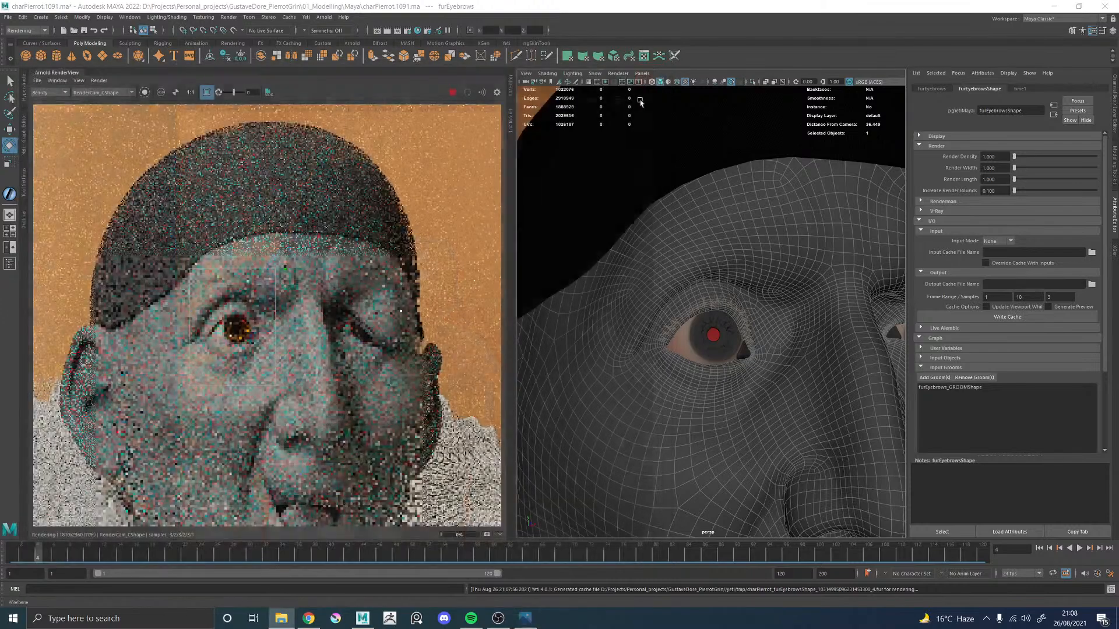
click(658, 68)
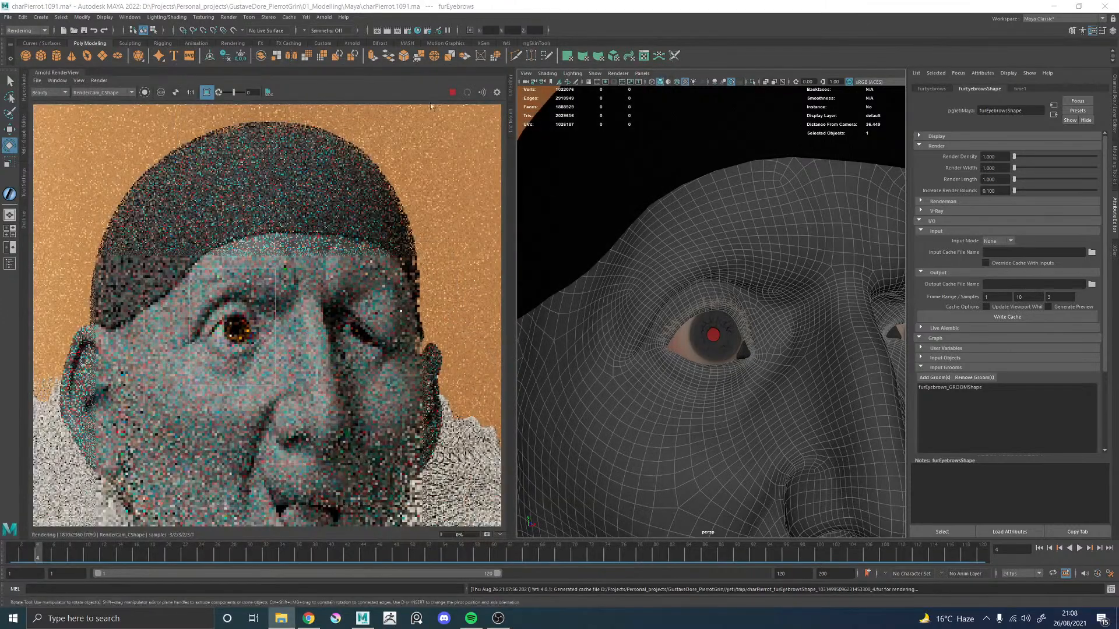
Step: Examine the crop region around the open eye in the running Arnold render
scroll(269, 336, down, 2)
scroll(268, 337, down, 2)
scroll(246, 330, up, 4)
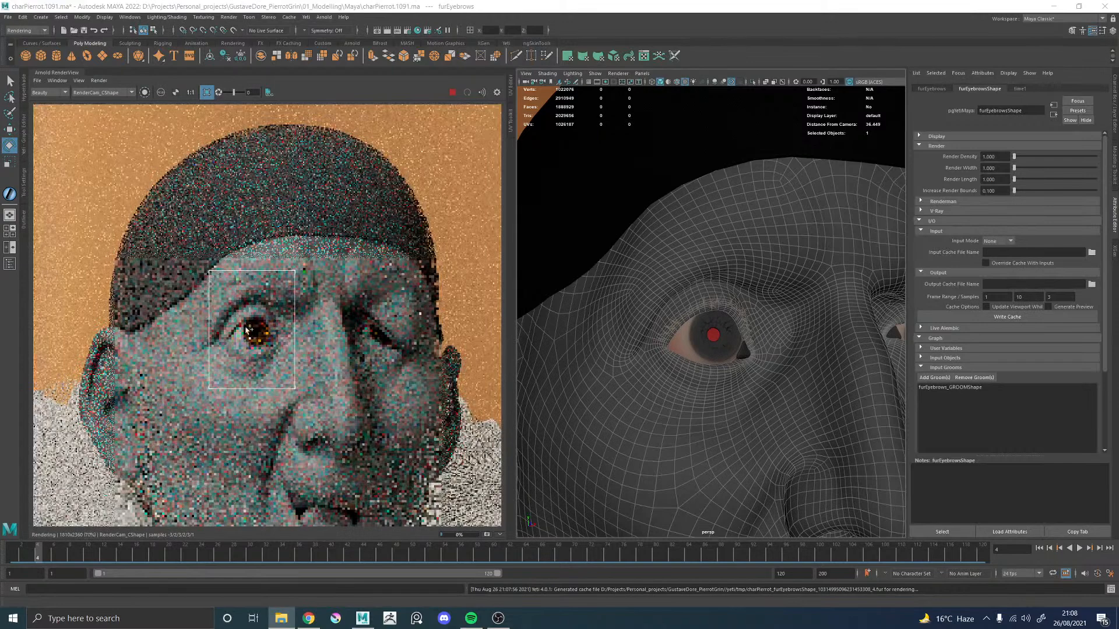
scroll(247, 314, down, 3)
scroll(247, 315, up, 3)
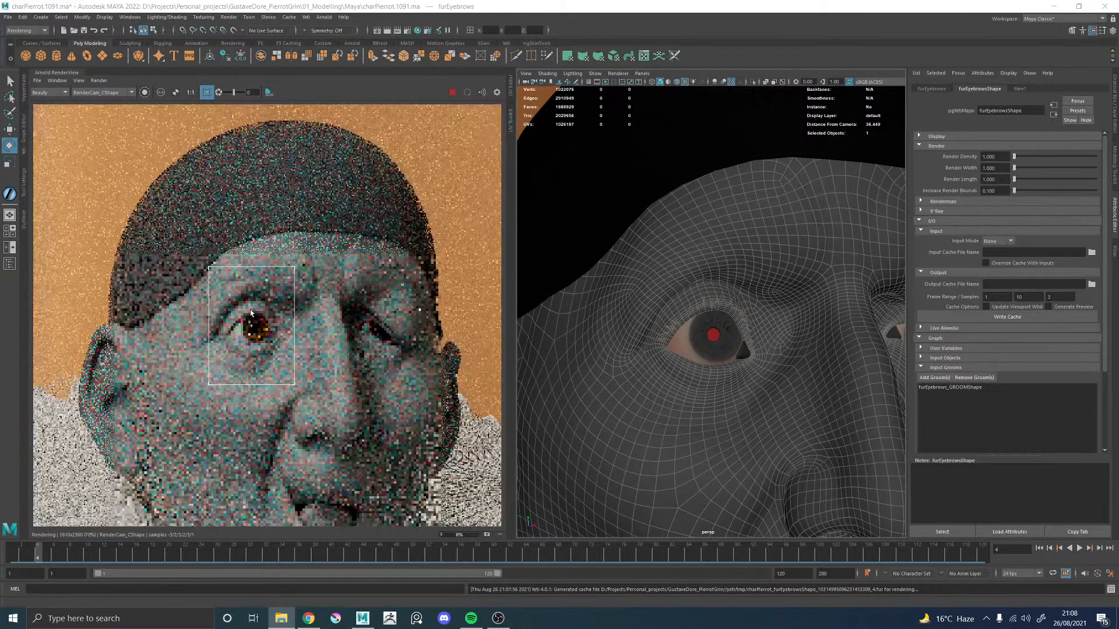
scroll(250, 313, down, 3)
scroll(271, 339, up, 3)
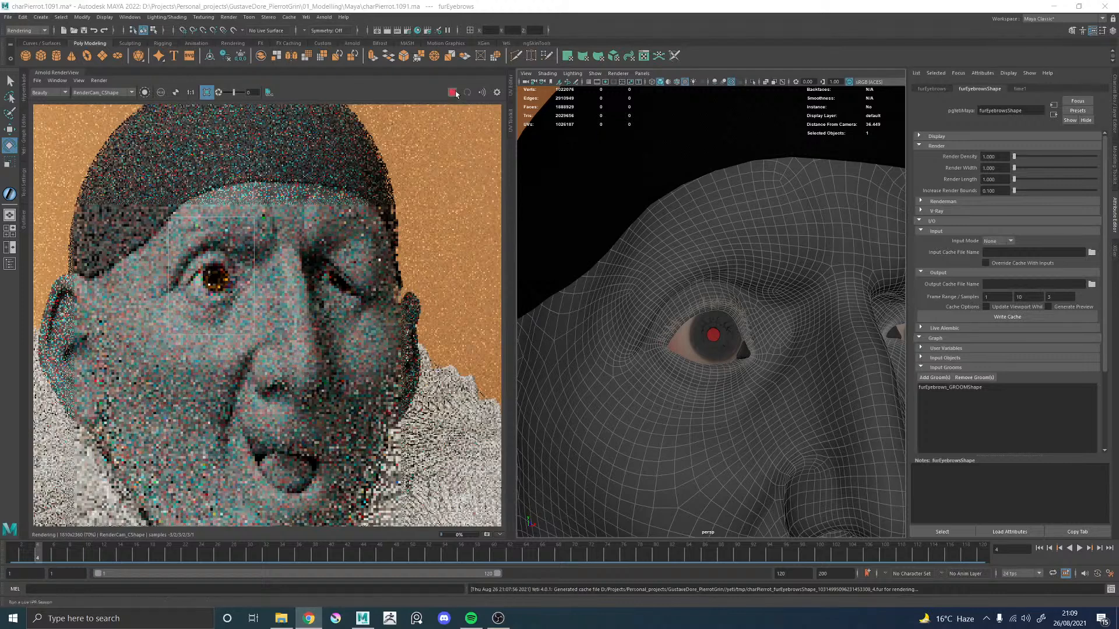
Step: Check the CPU utilisation in Task Manager's performance view, minimise it, and stop the running Arnold render
click(456, 111)
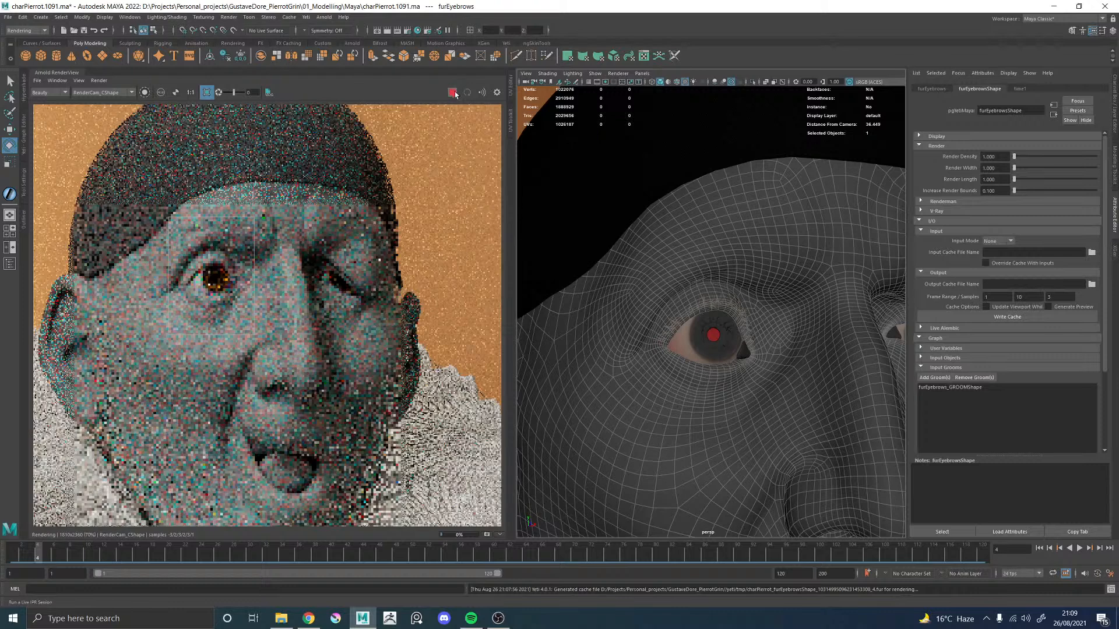
right_click(737, 625)
click(769, 570)
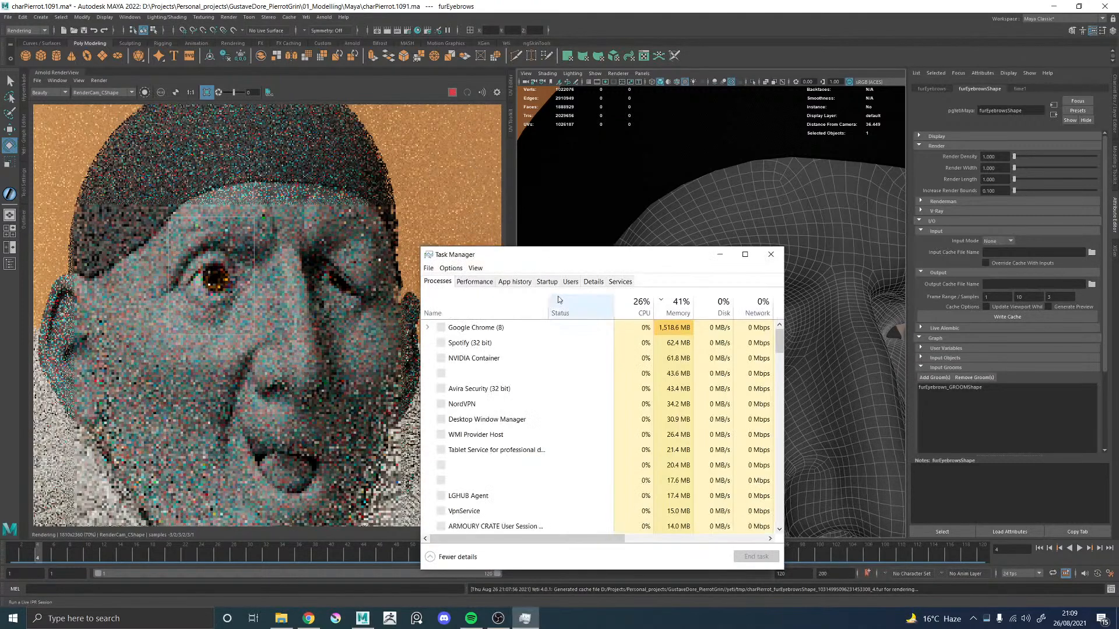
click(593, 282)
click(474, 282)
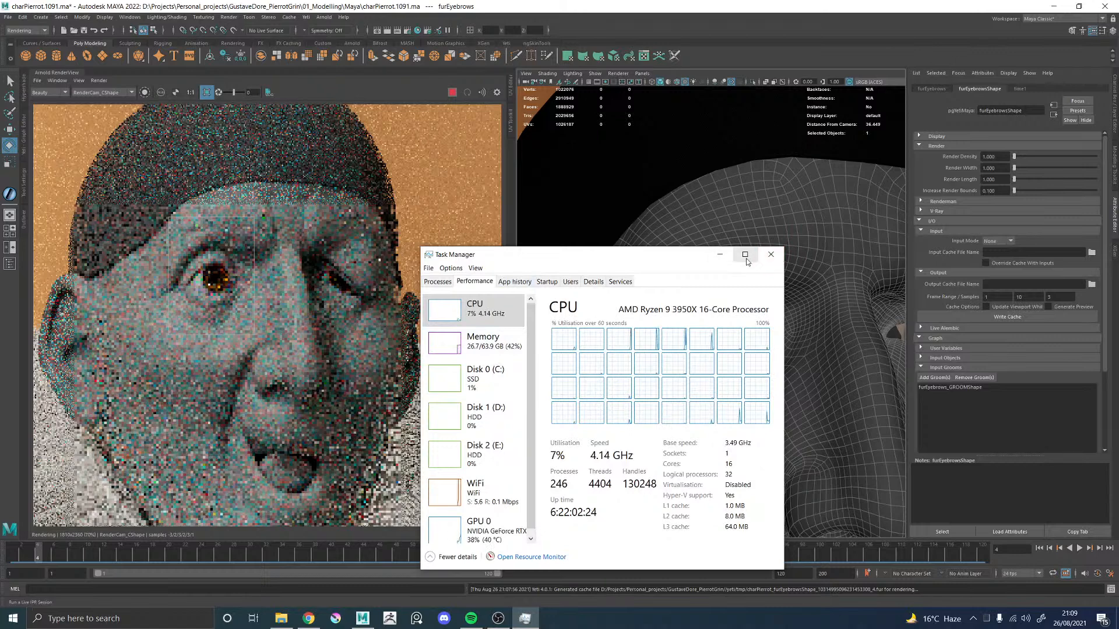
click(720, 255)
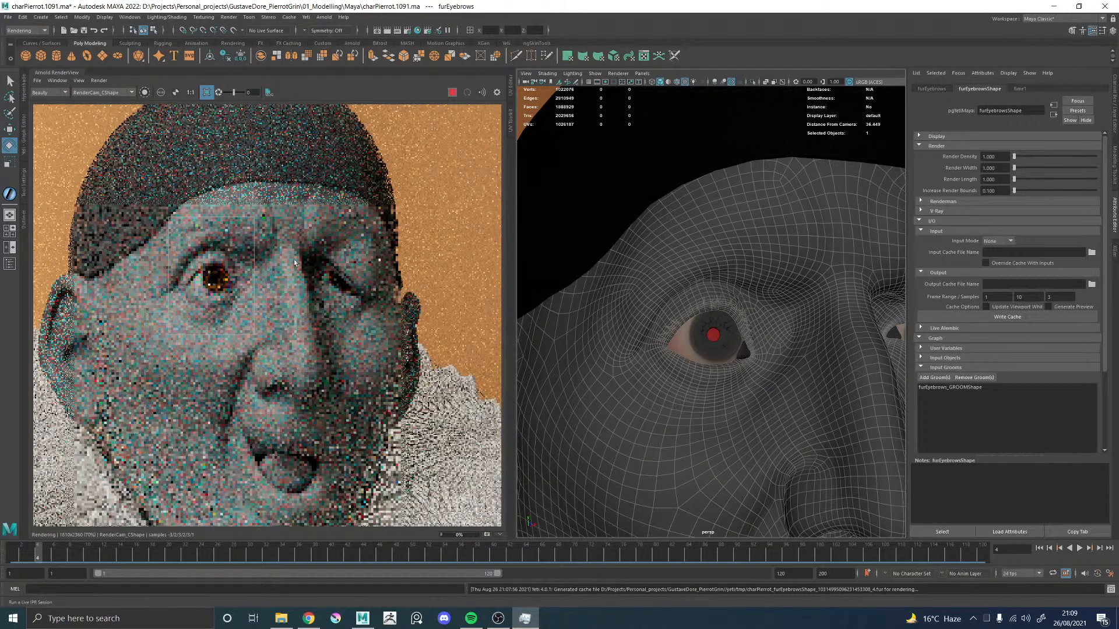
click(452, 93)
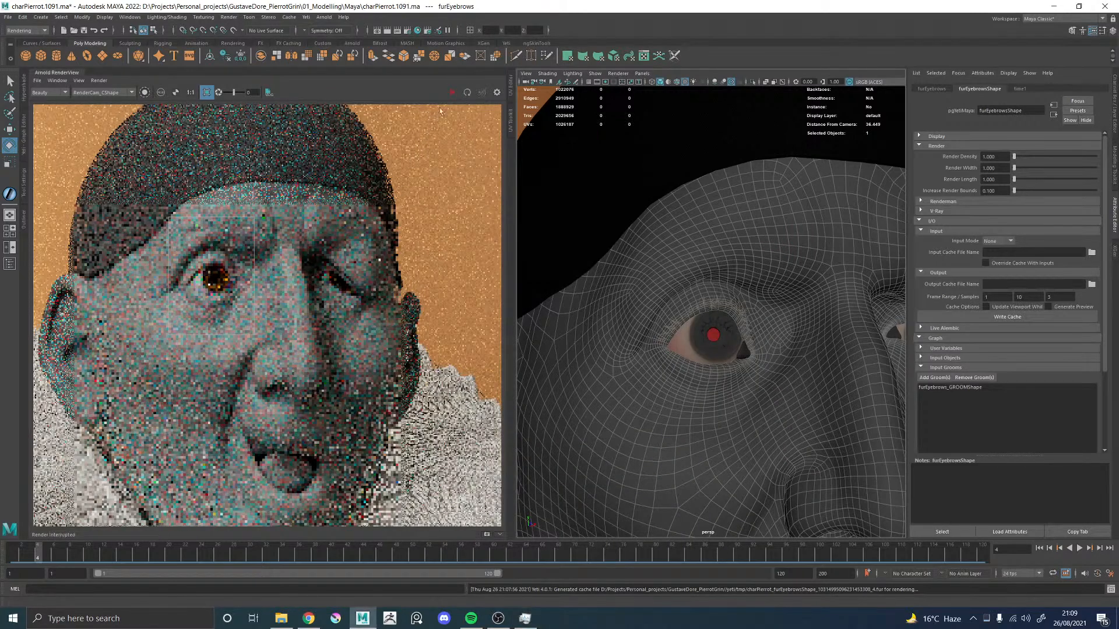
Step: Select Body_GEO and inspect its Yeti attributes and Arnold subdivision settings
click(714, 246)
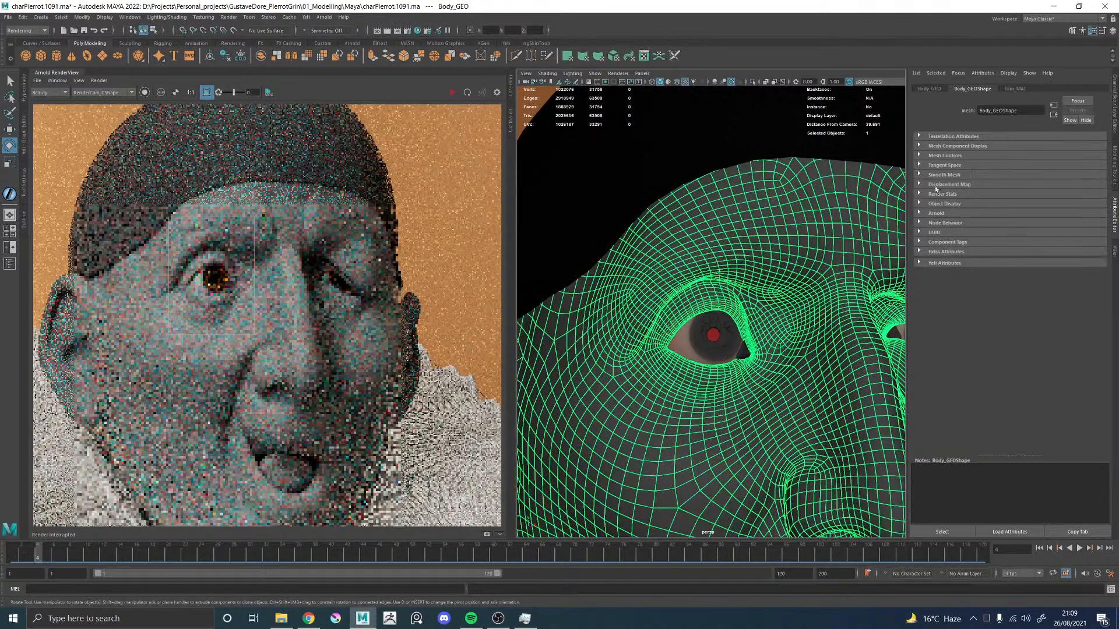
click(950, 263)
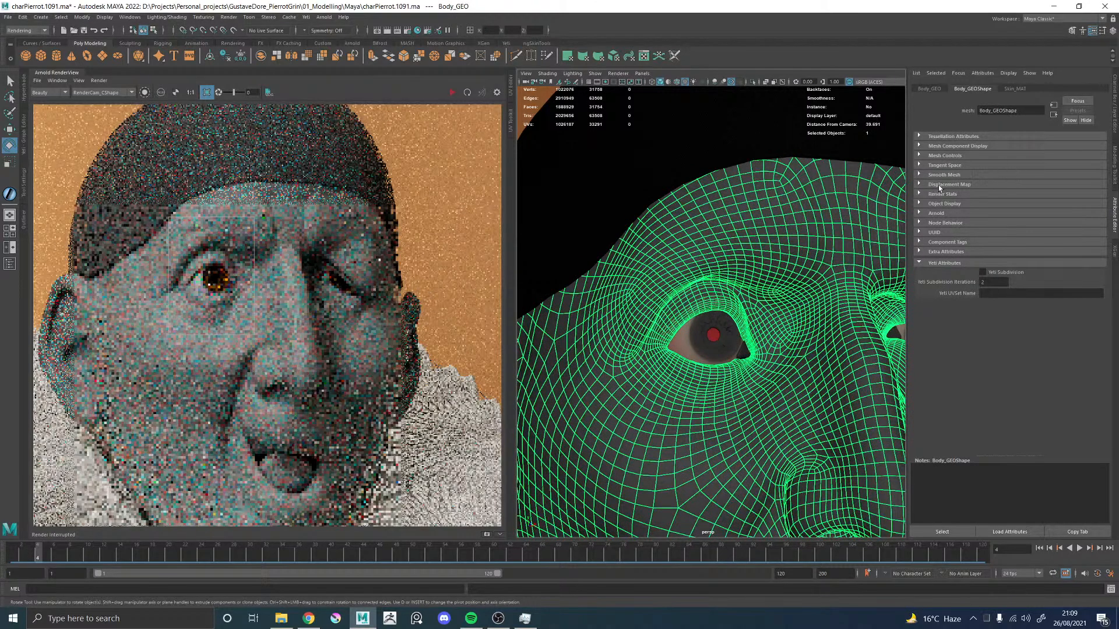
click(943, 213)
scroll(966, 260, down, 3)
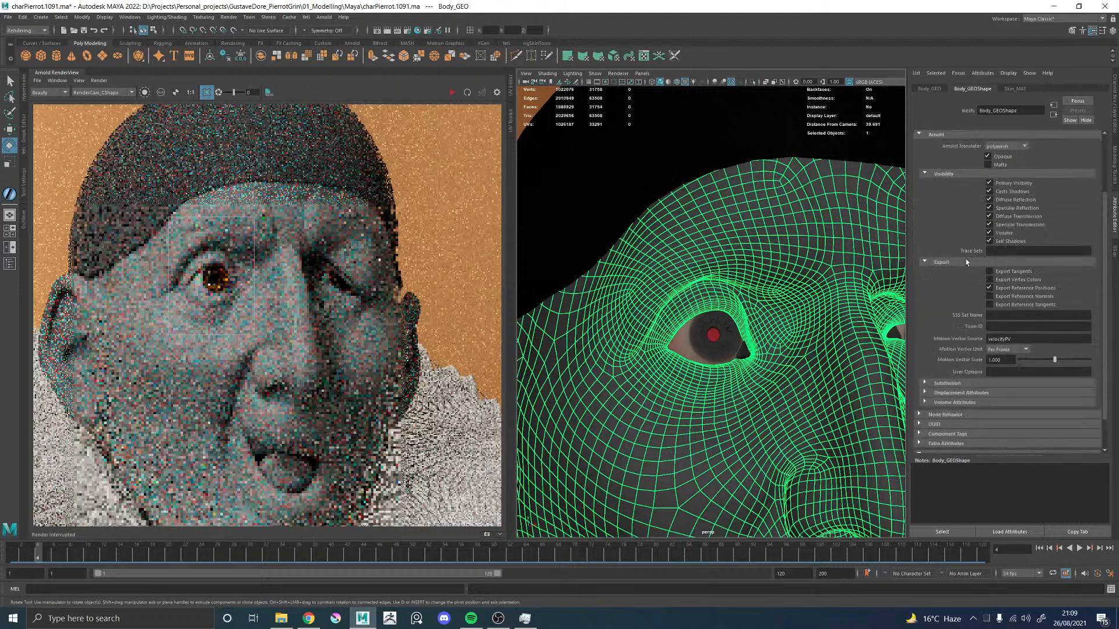
click(947, 384)
scroll(964, 385, down, 1)
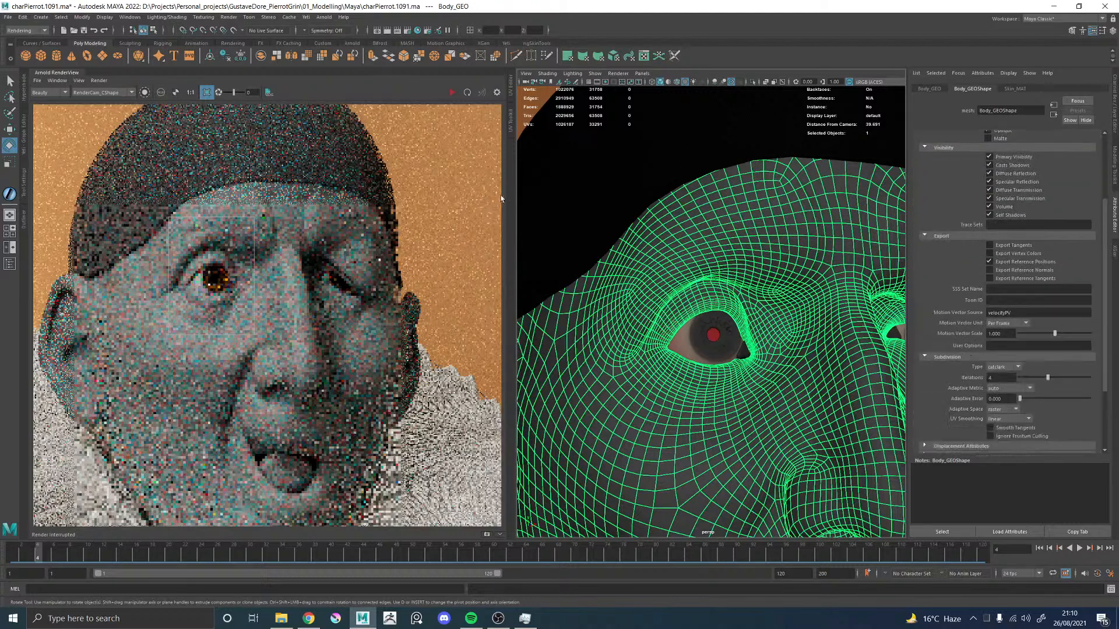
Step: Render the crop region around the open eye again, examine the eyelids and iris up close, and stop the render
click(453, 92)
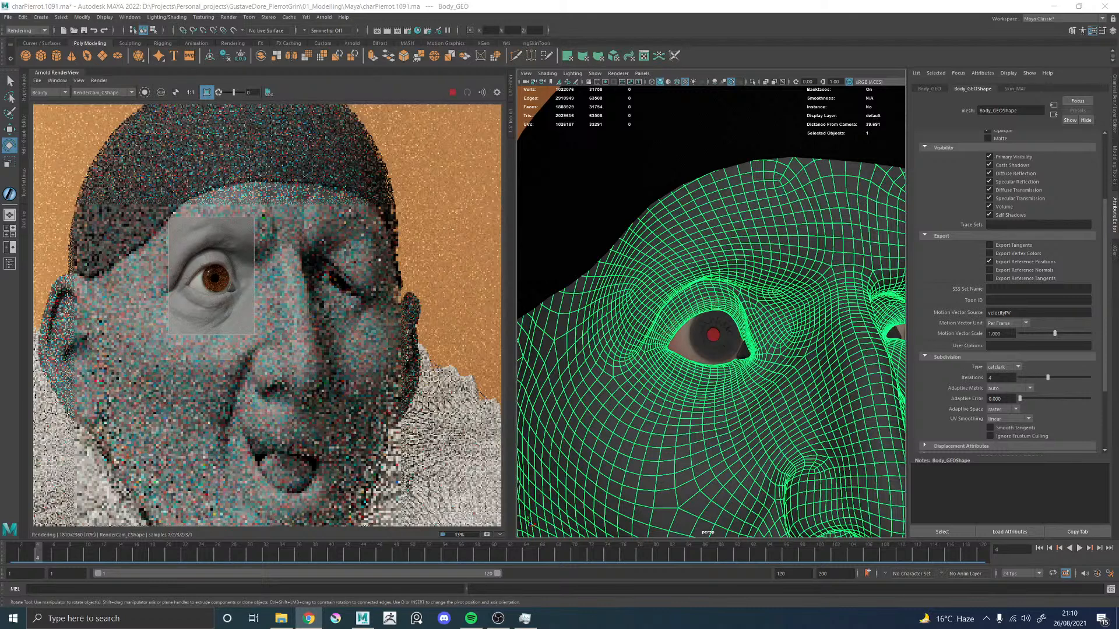
scroll(212, 283, up, 5)
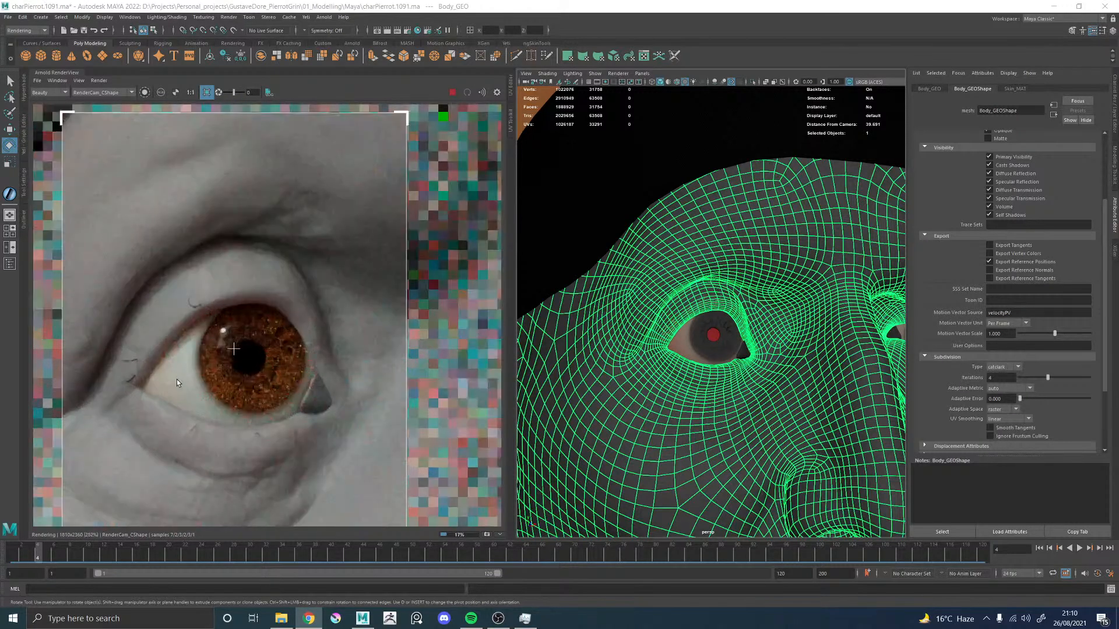
click(191, 92)
click(453, 94)
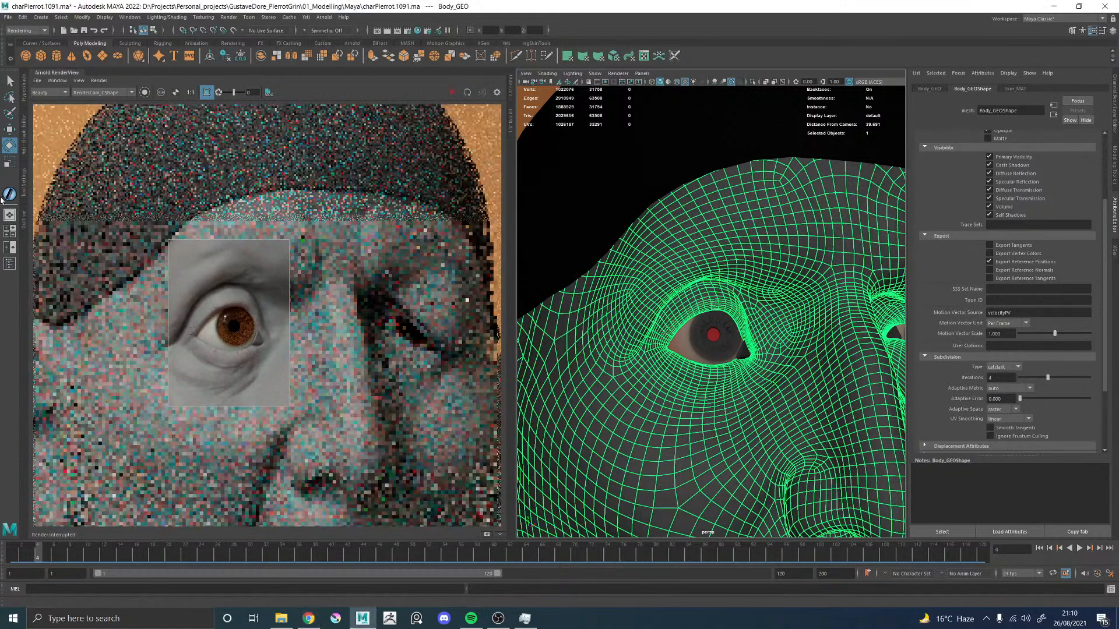
Step: Hide furEyelashes in Groom_GRP, set its input mode to None and clear its input cache file name
click(22, 222)
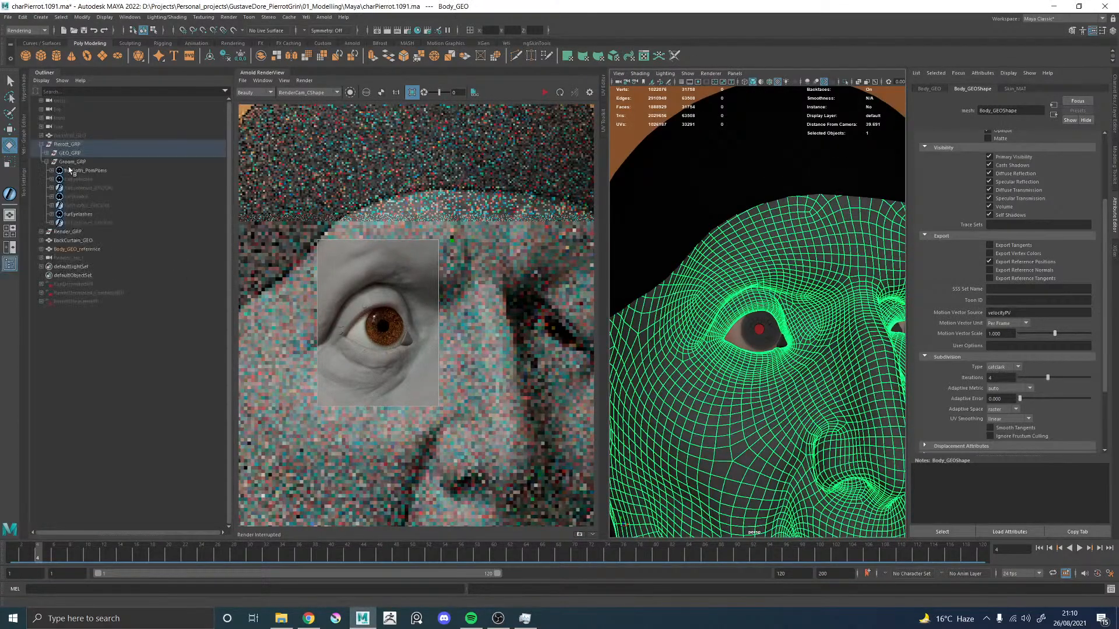
click(73, 215)
key(h)
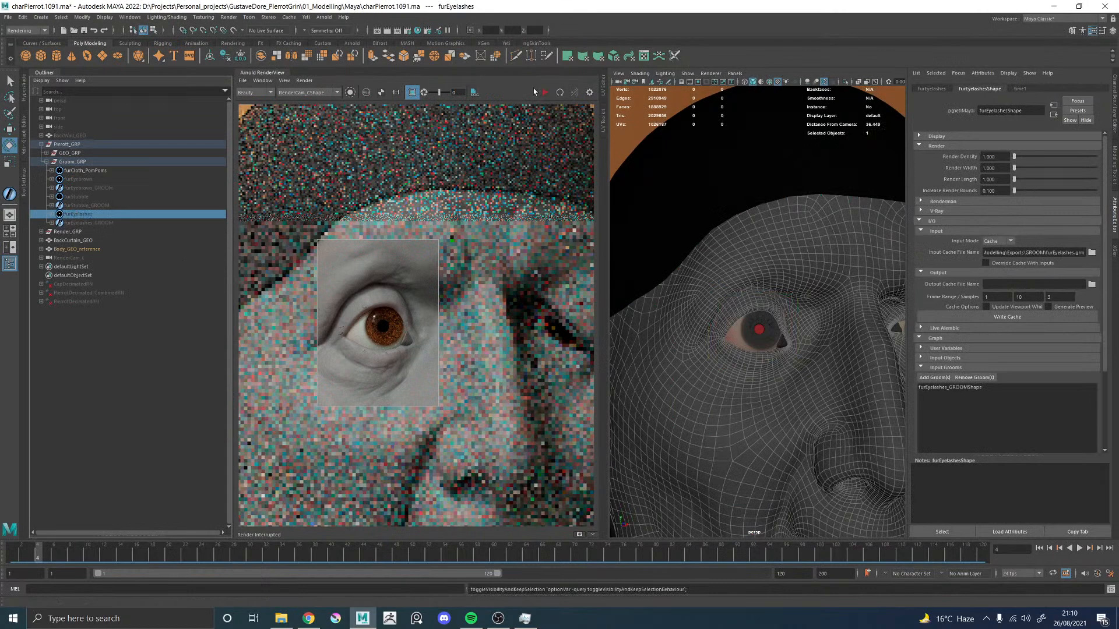
click(997, 241)
click(994, 243)
click(1026, 253)
key(BackSpace)
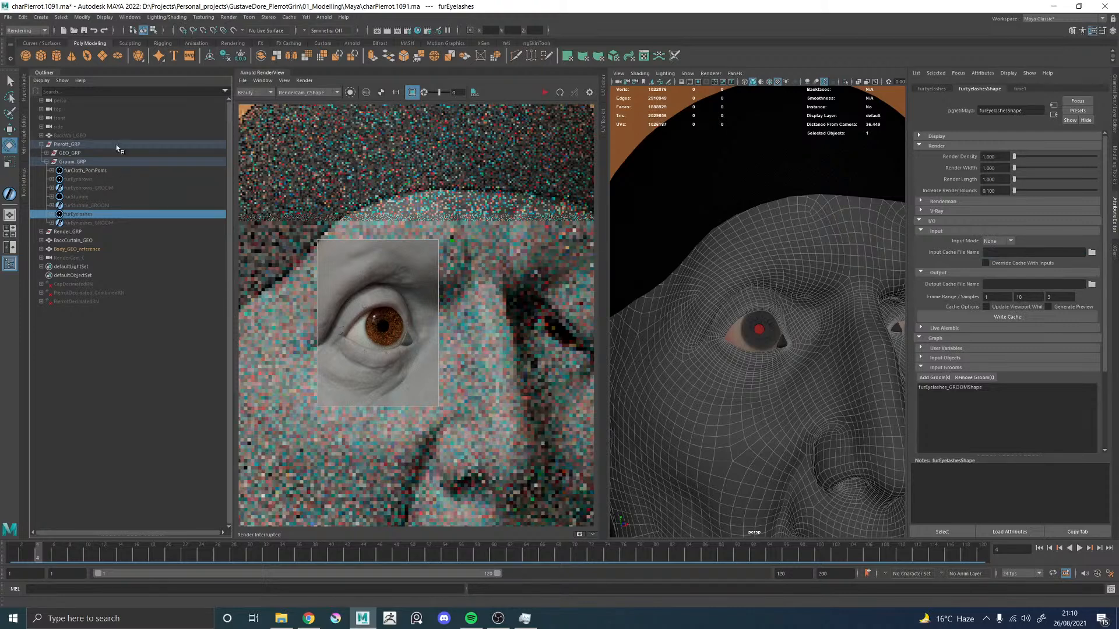
Step: Turn off the crop region and restart the render of the full frame through RenderCam_C
click(412, 92)
scroll(393, 269, down, 5)
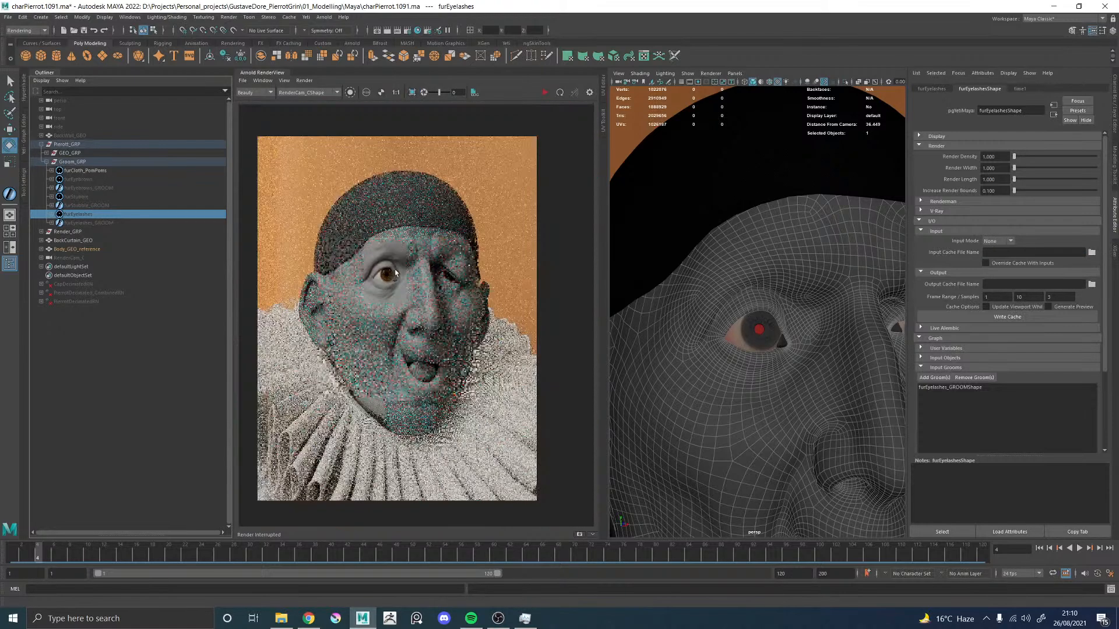
click(547, 92)
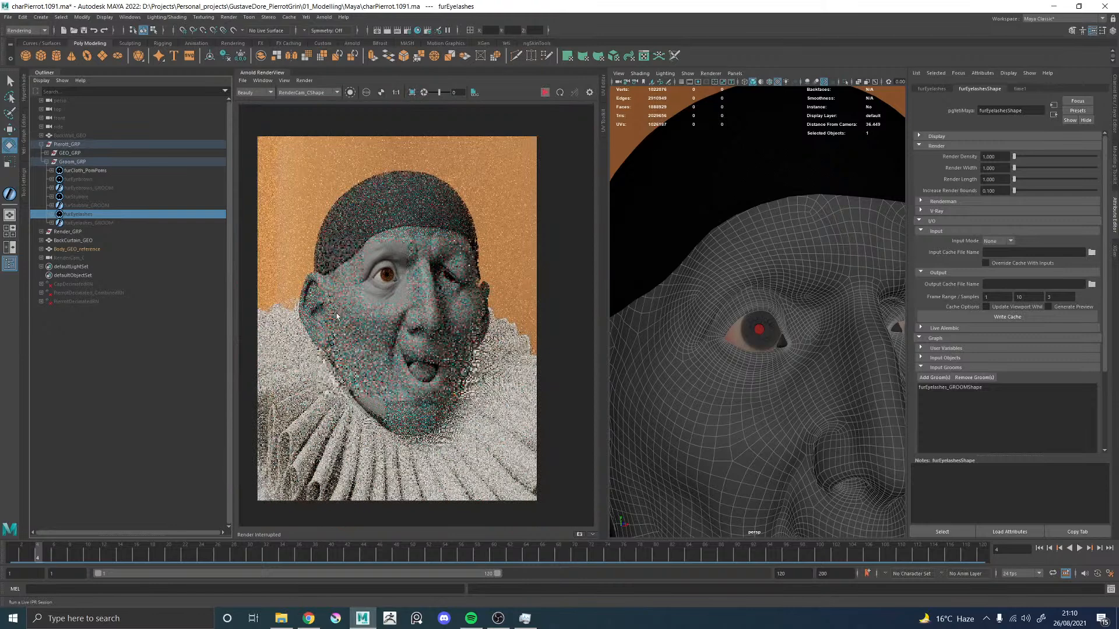